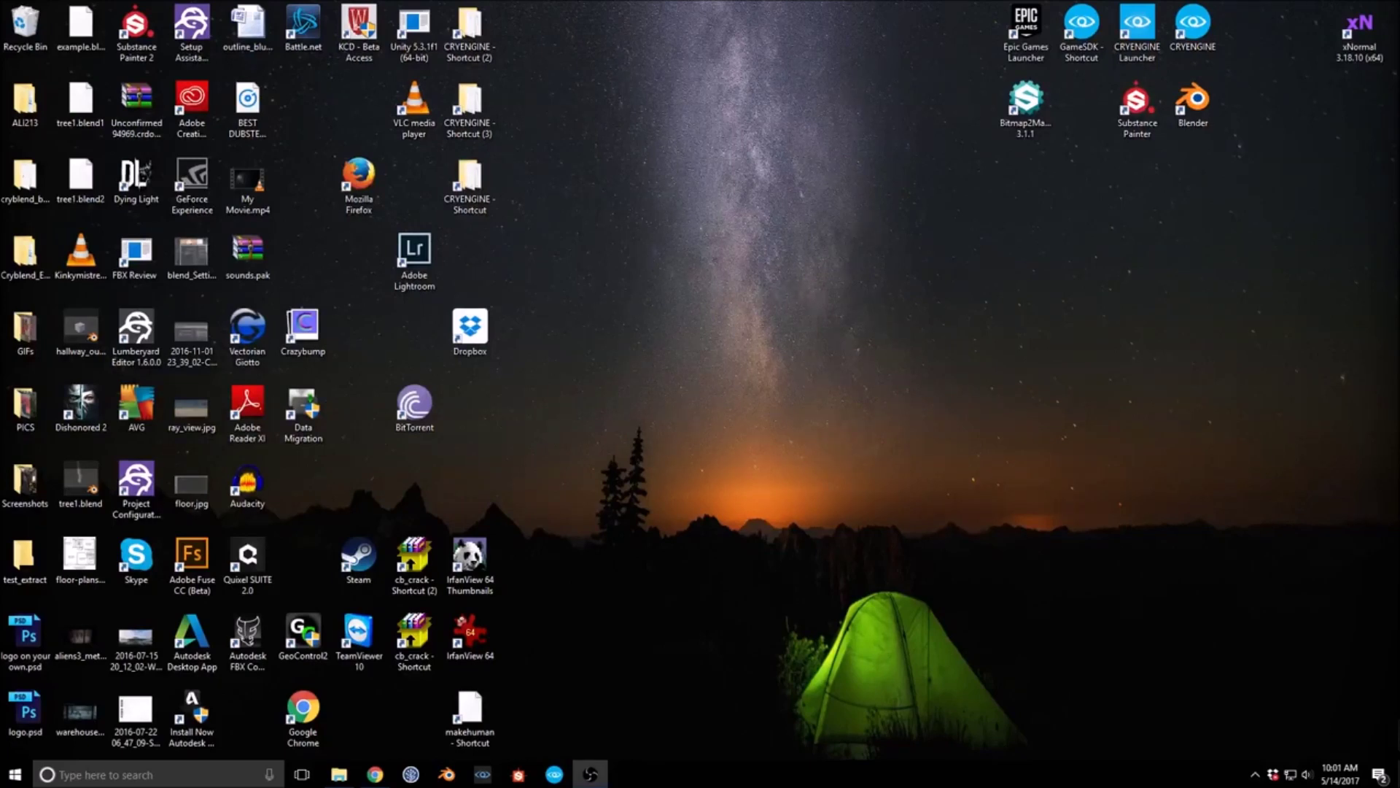
{"action": "left_click", "coordinate": [375, 773]}
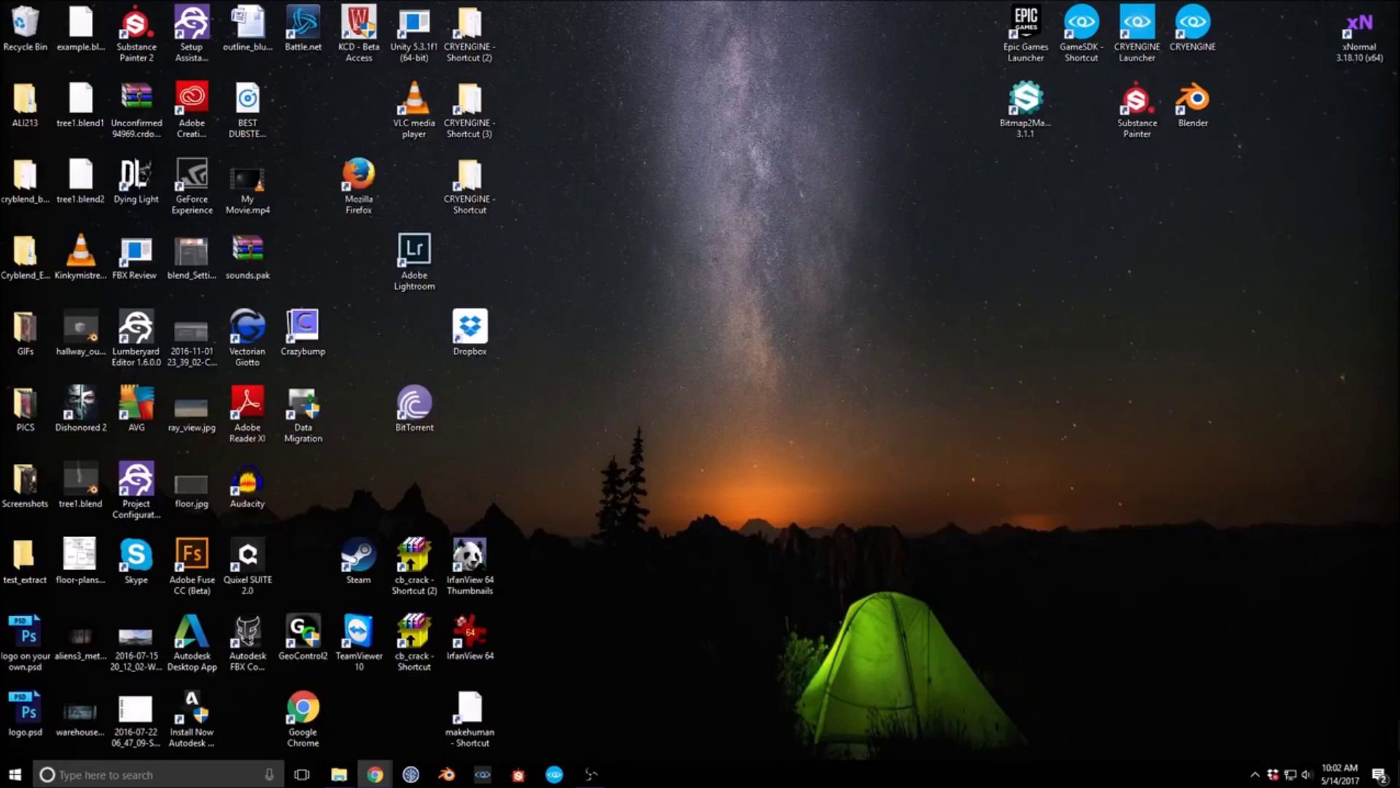
{"action": "key", "text": "alt+Tab"}
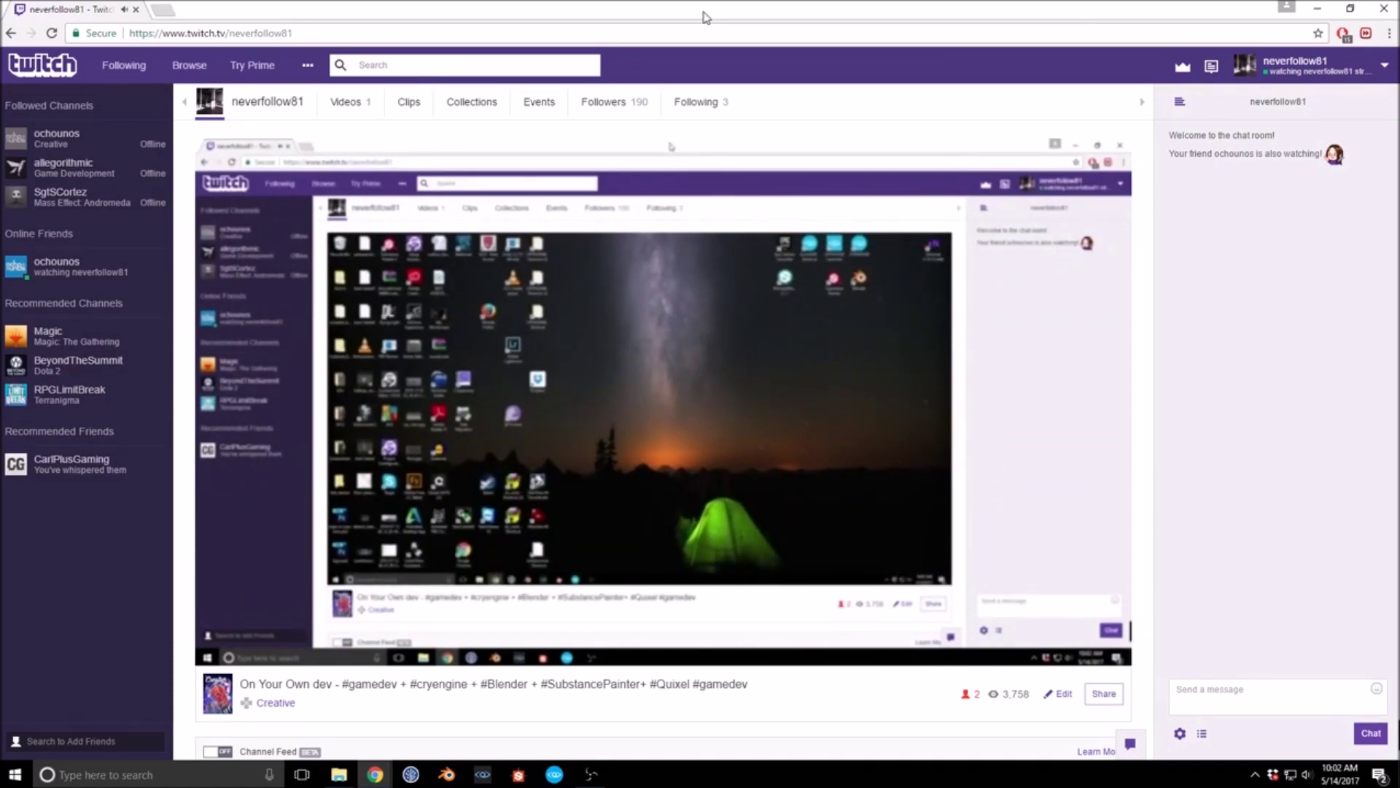
{"action": "left_click_drag", "start_coordinate": [704, 18], "coordinate": [0, 12]}
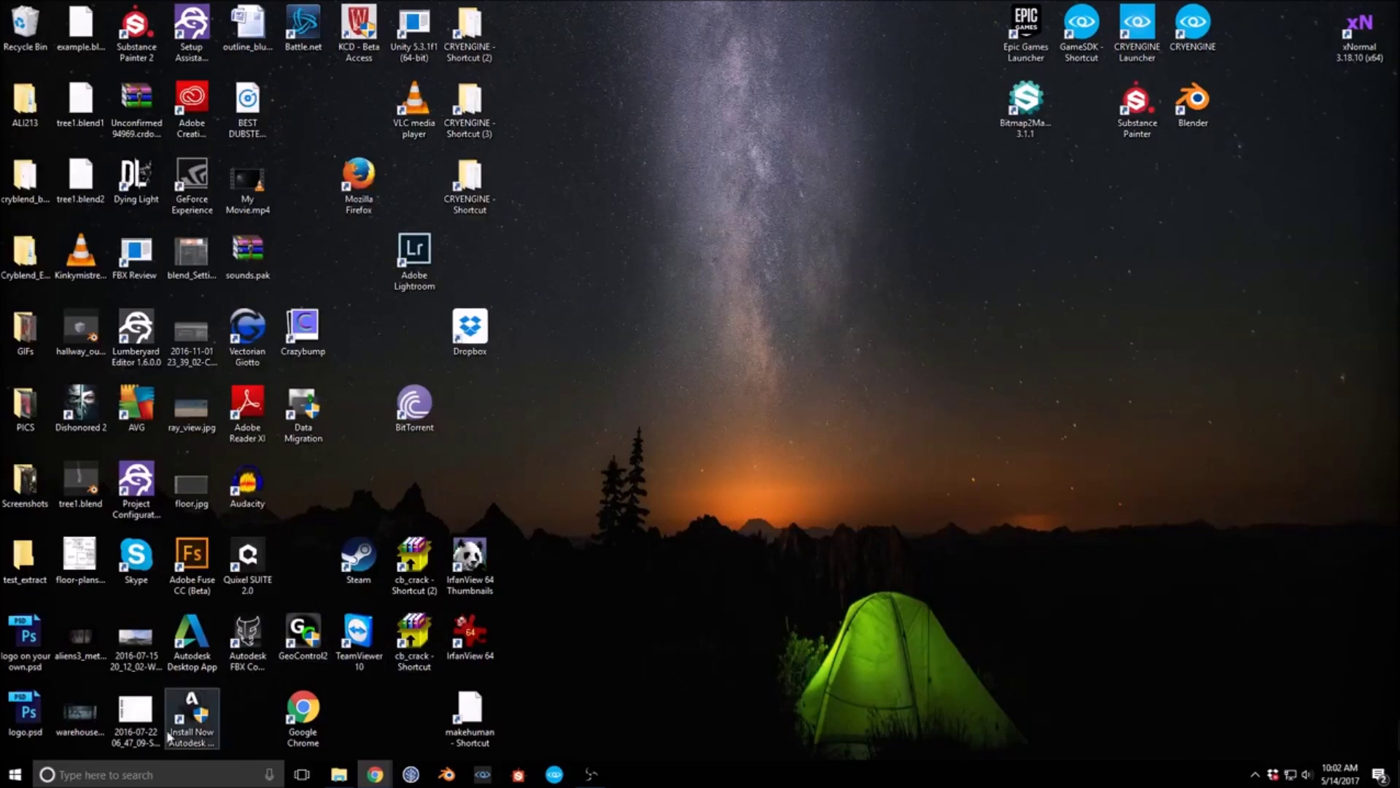
{"action": "left_click", "coordinate": [138, 773]}
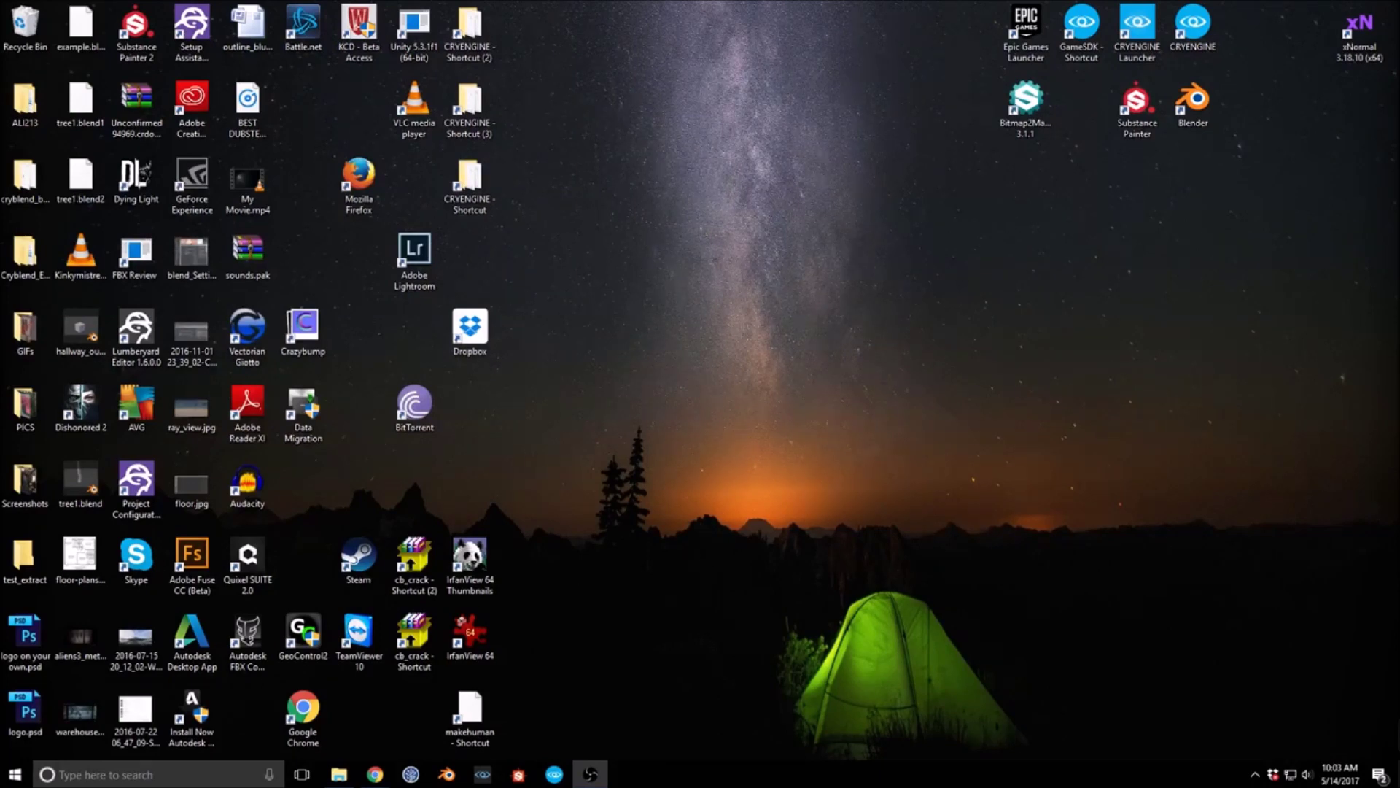
{"action": "left_click", "coordinate": [375, 773]}
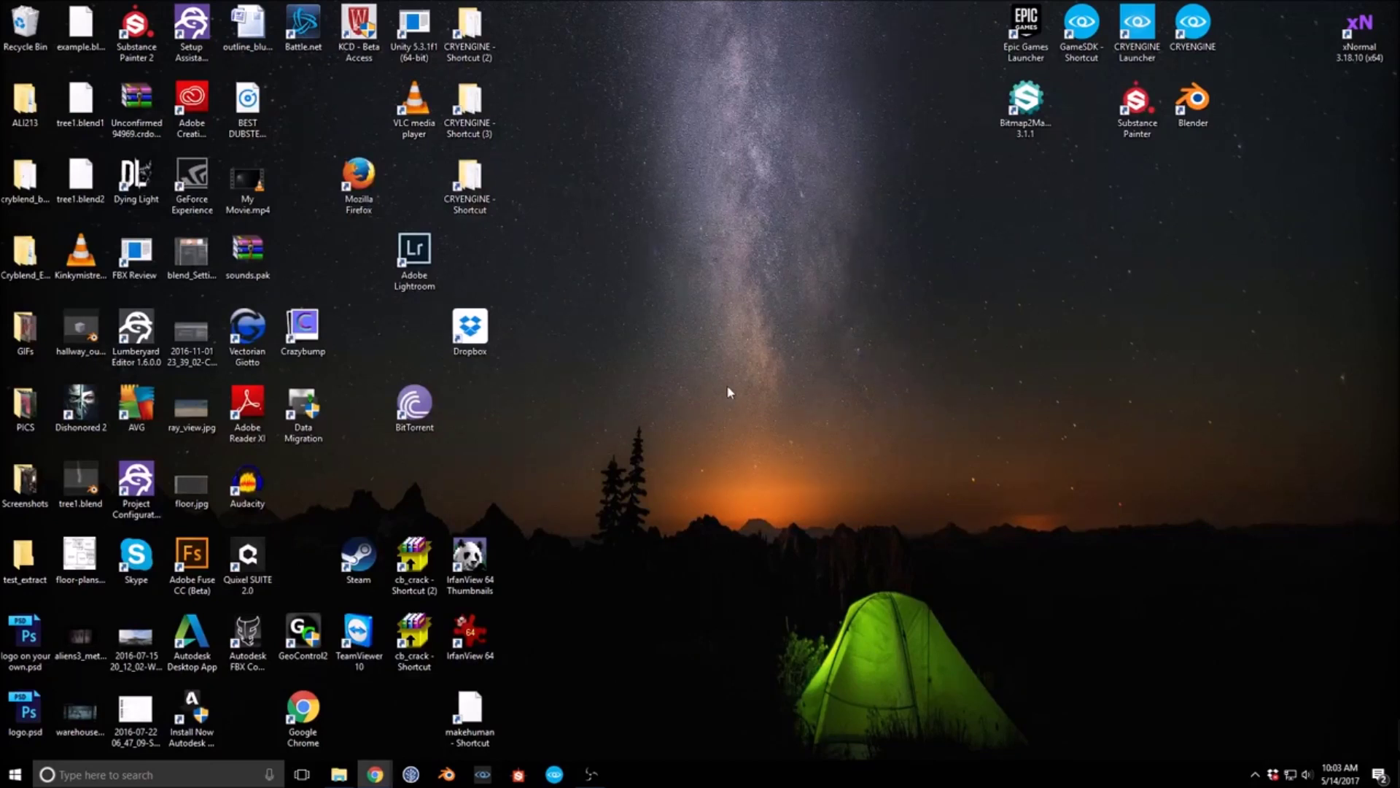
{"action": "left_click", "coordinate": [135, 767]}
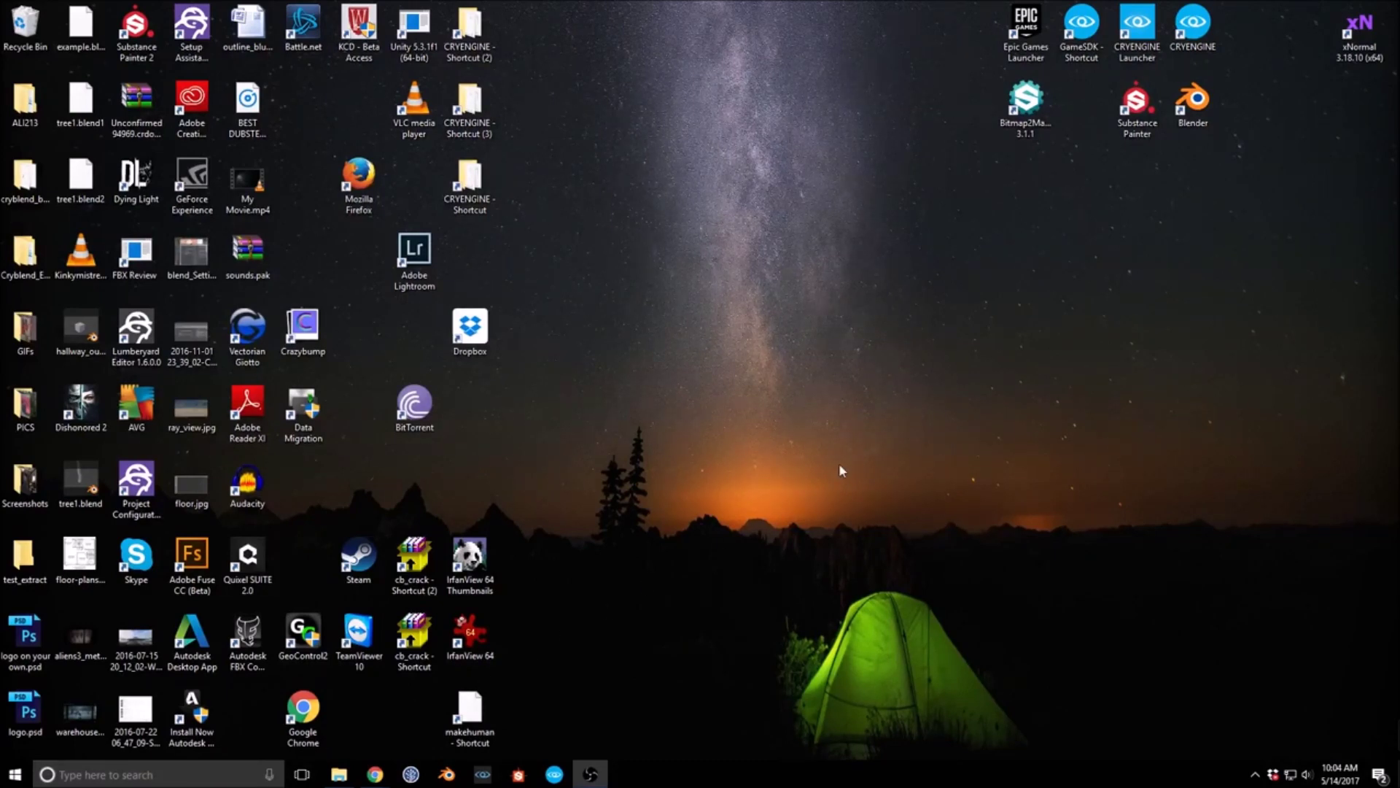
Step: Find and launch Adobe Fuse CC (Beta), and maximize its window
{"action": "left_click", "coordinate": [209, 770]}
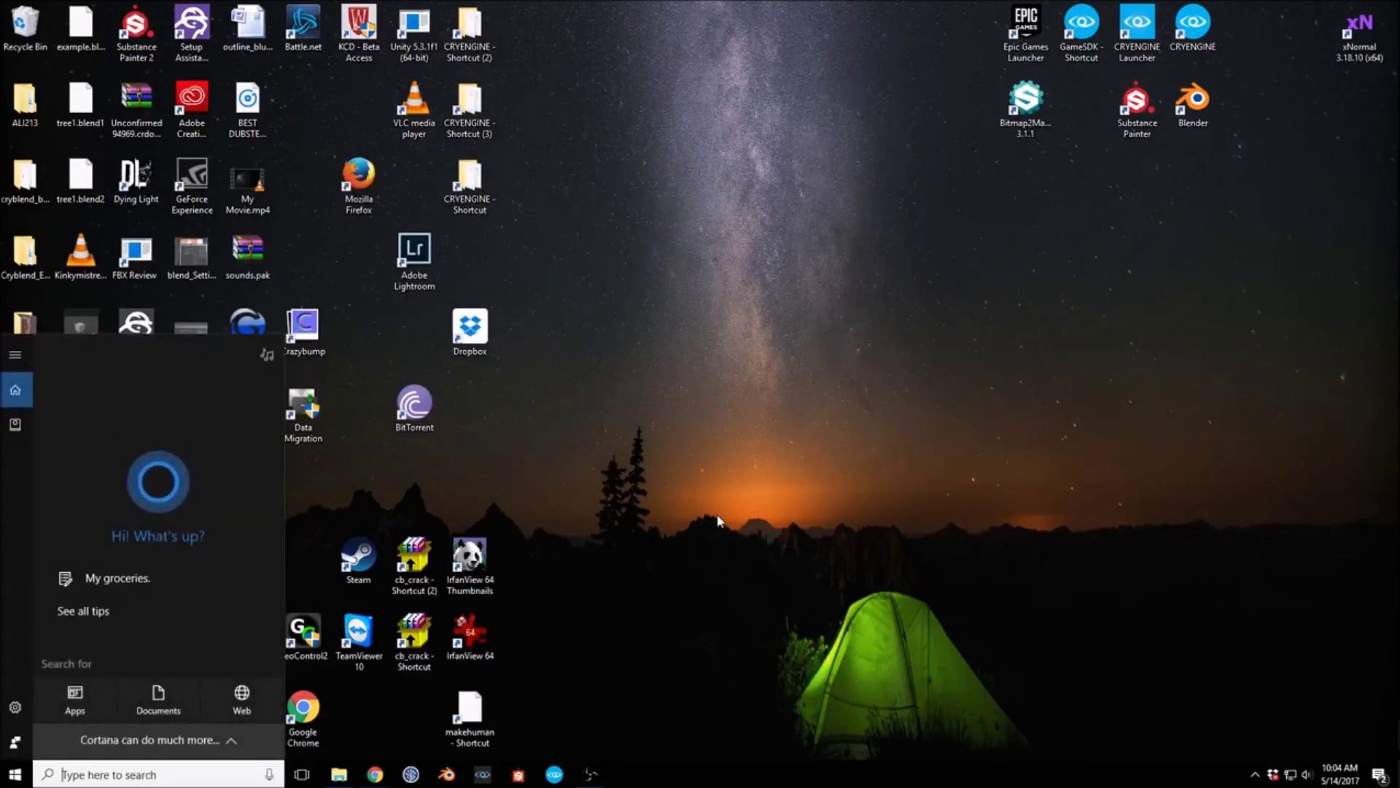
{"action": "type", "text": "adobe fuse"}
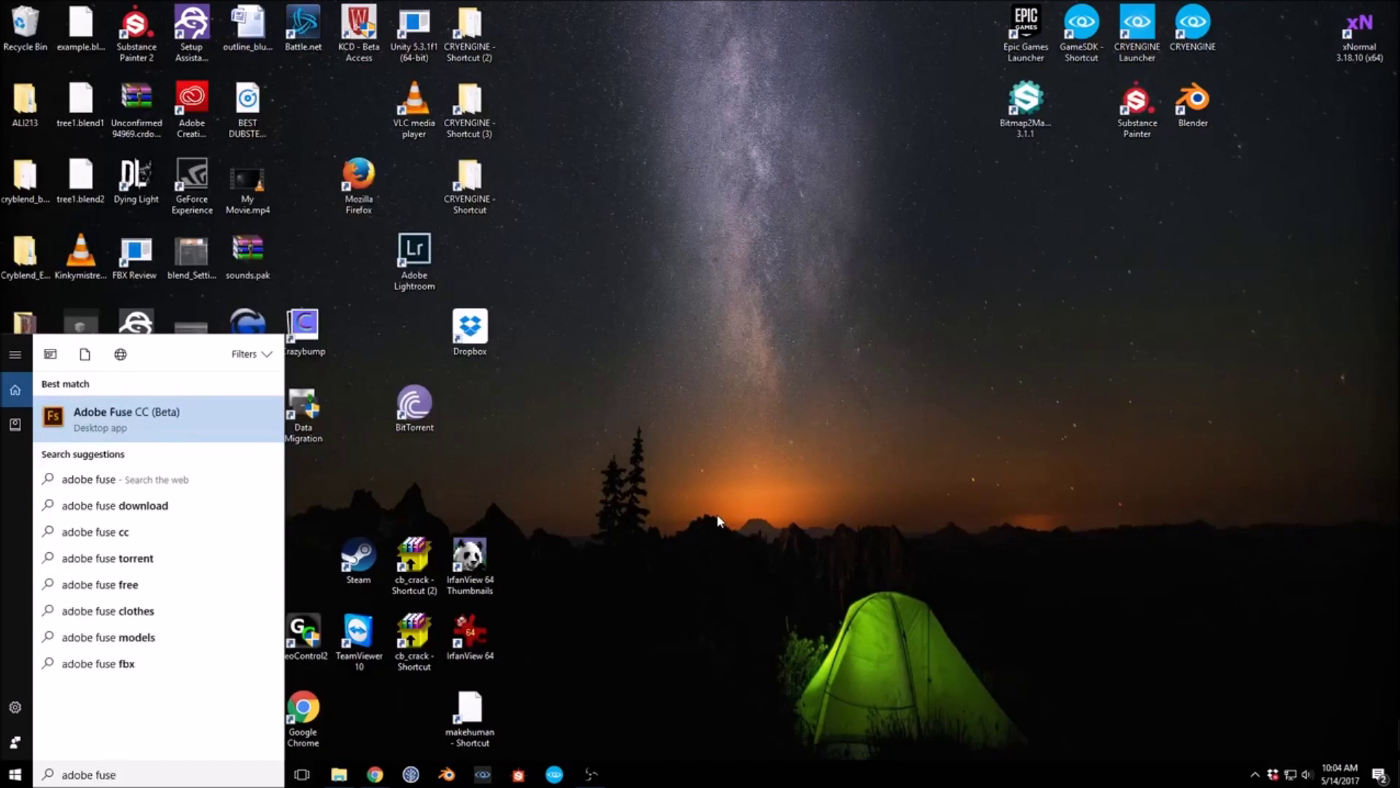
{"action": "key", "text": "Return"}
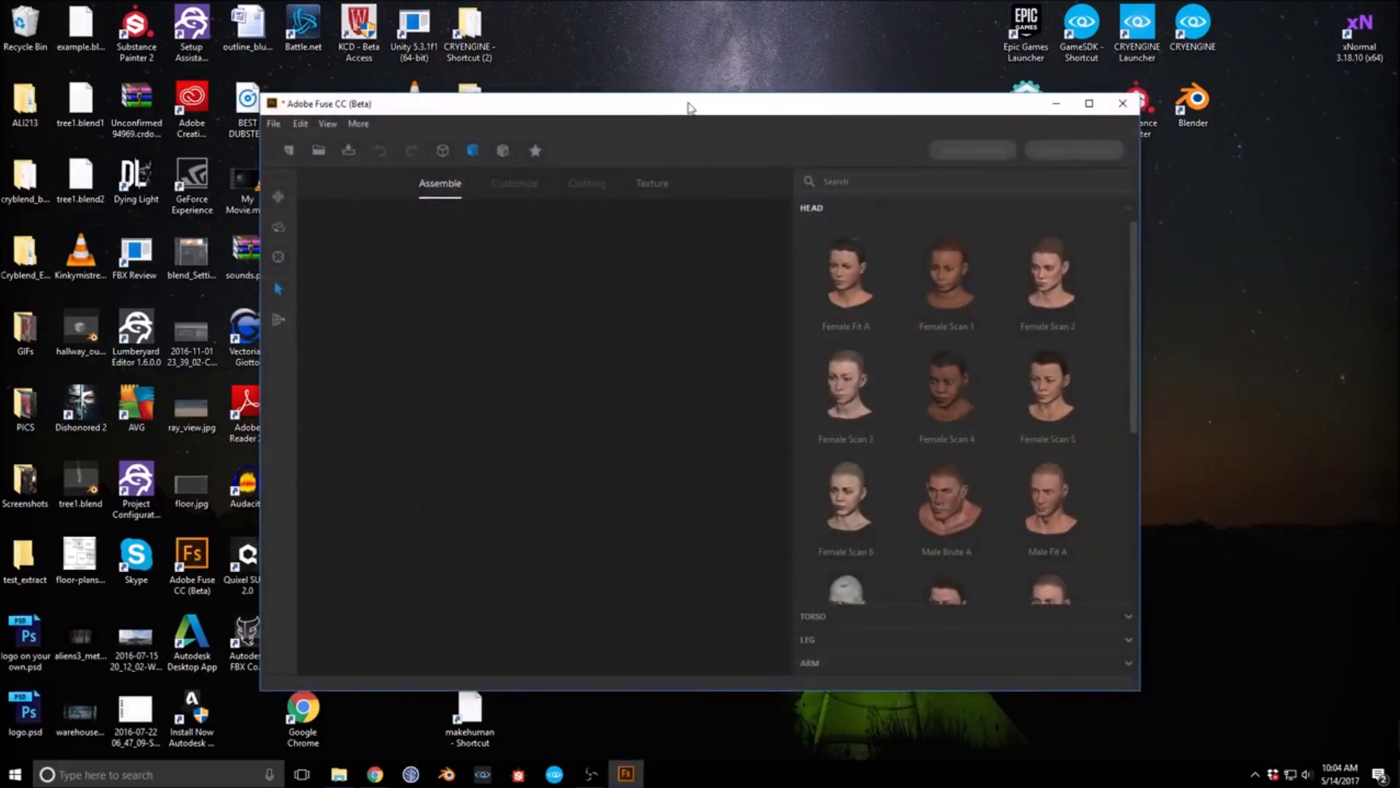
{"action": "double_click", "coordinate": [690, 108]}
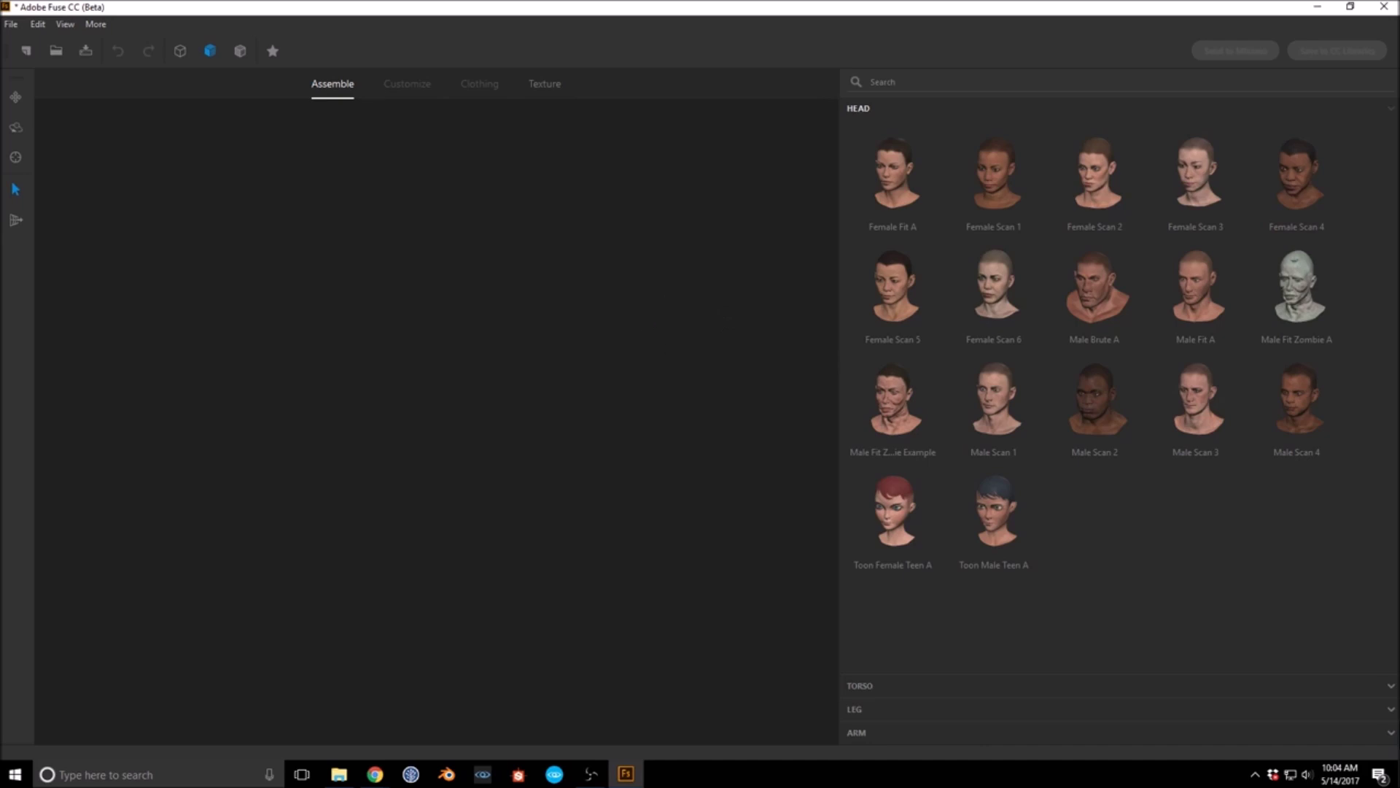
{"action": "key", "text": "alt+Tab"}
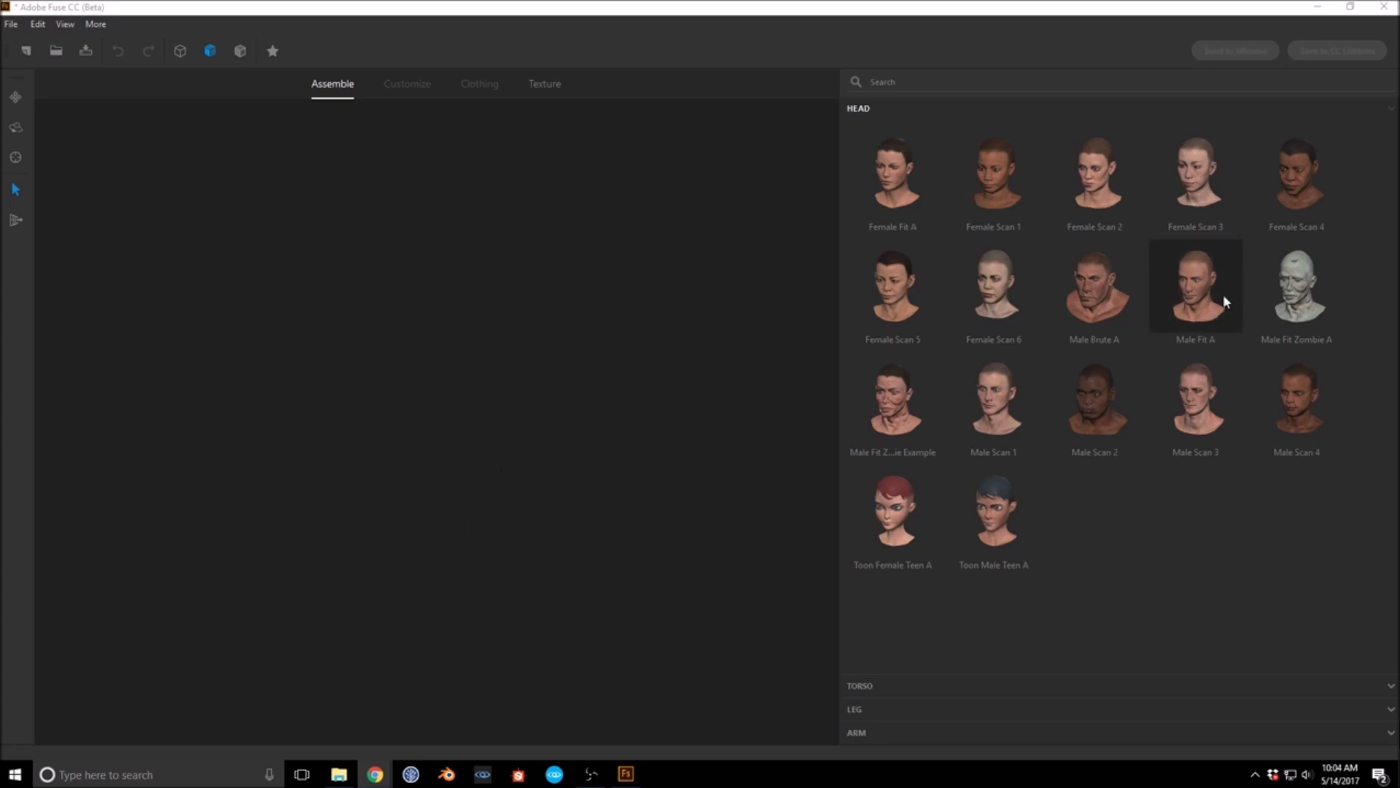
Step: Add the Male Fit A head as the character's base and reshape its lower jaw area from the front
{"action": "left_click", "coordinate": [1194, 293]}
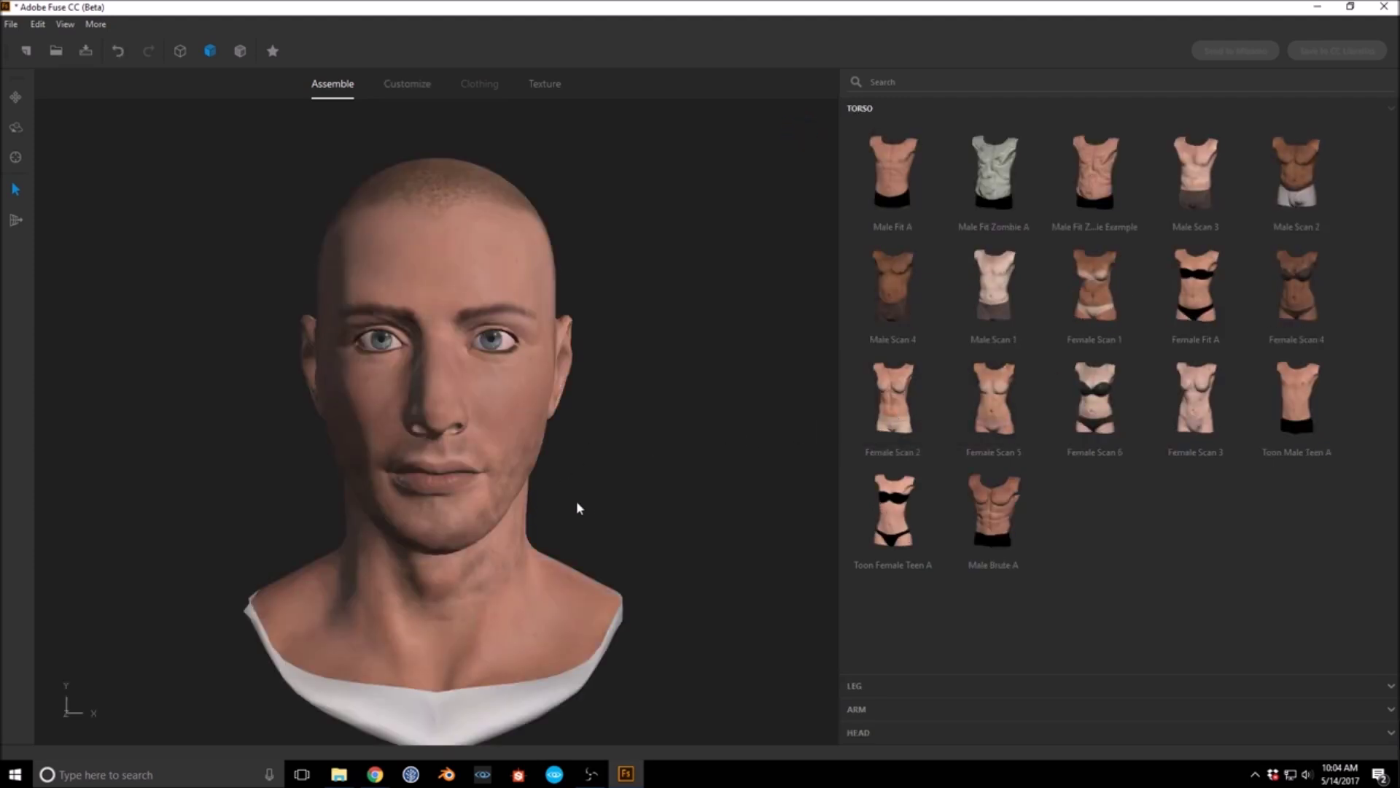
{"action": "left_click_drag", "start_coordinate": [479, 552], "coordinate": [774, 397]}
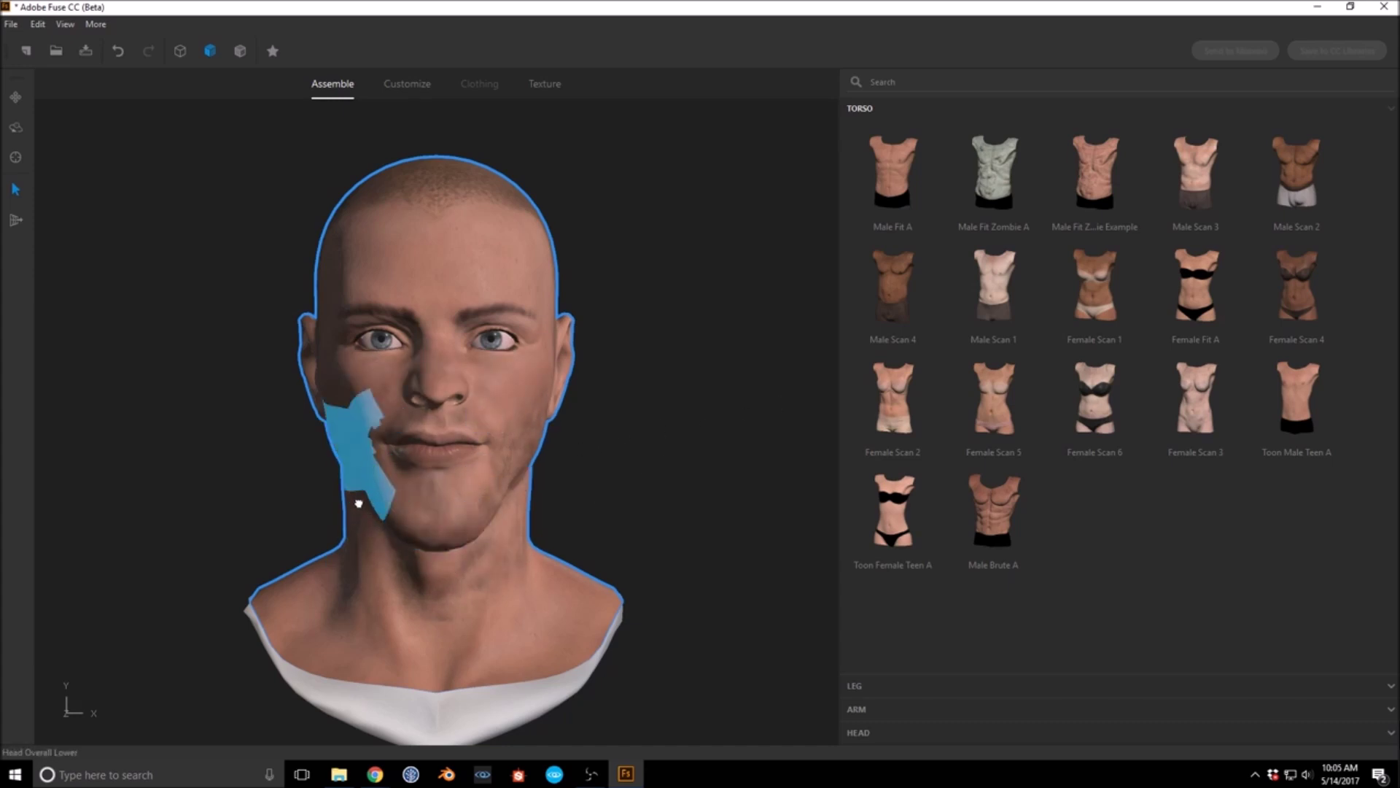
{"action": "left_click_drag", "start_coordinate": [385, 513], "coordinate": [351, 446]}
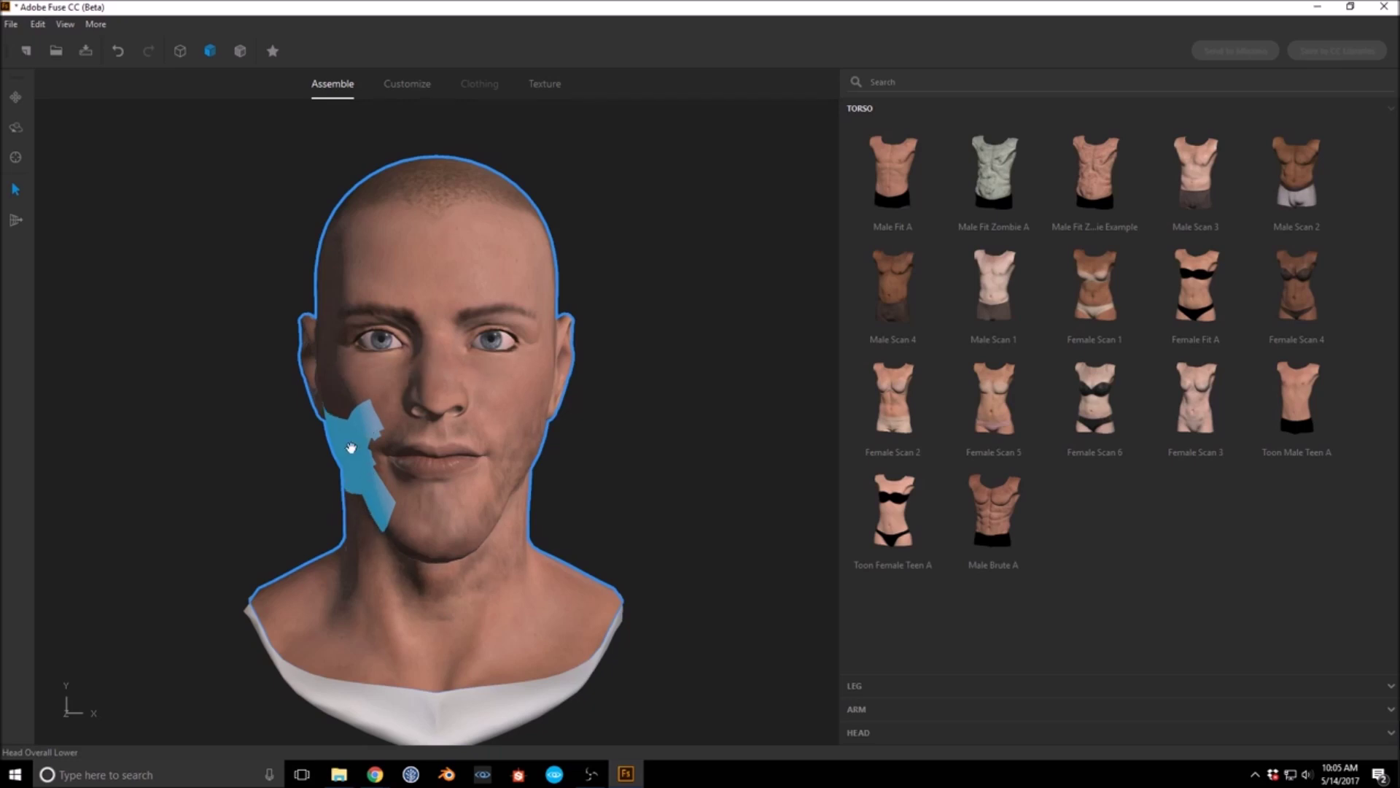
{"action": "scroll", "coordinate": [656, 473], "scroll_direction": "down", "scroll_amount": 1}
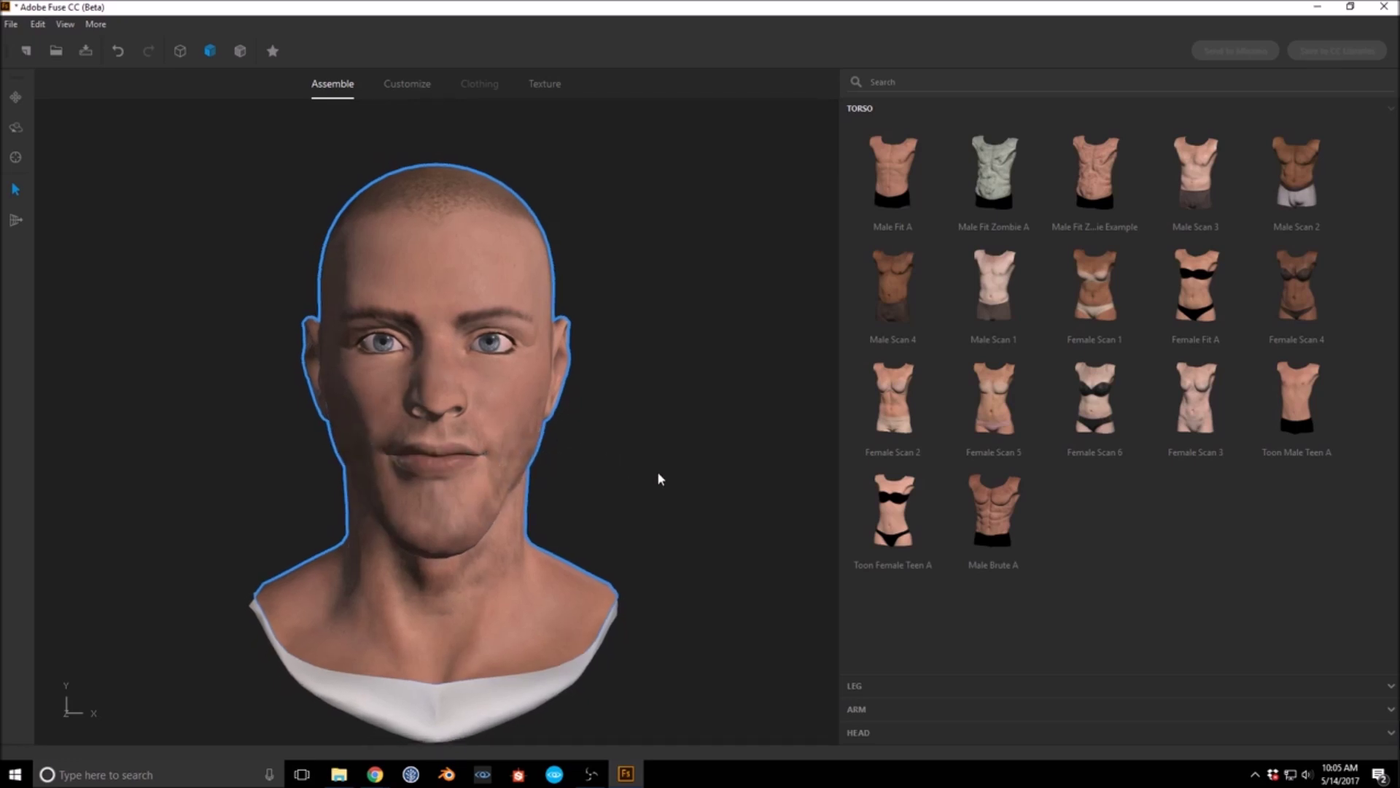
Step: Adjust the forward projection of the head's lower jaw area in side view
{"action": "mouse_move", "coordinate": [629, 475]}
{"action": "middle_mouse_down"}
{"action": "mouse_move", "coordinate": [678, 512]}
{"action": "mouse_move", "coordinate": [656, 480]}
{"action": "middle_mouse_up"}
{"action": "right_click_drag", "start_coordinate": [631, 476], "coordinate": [791, 488]}
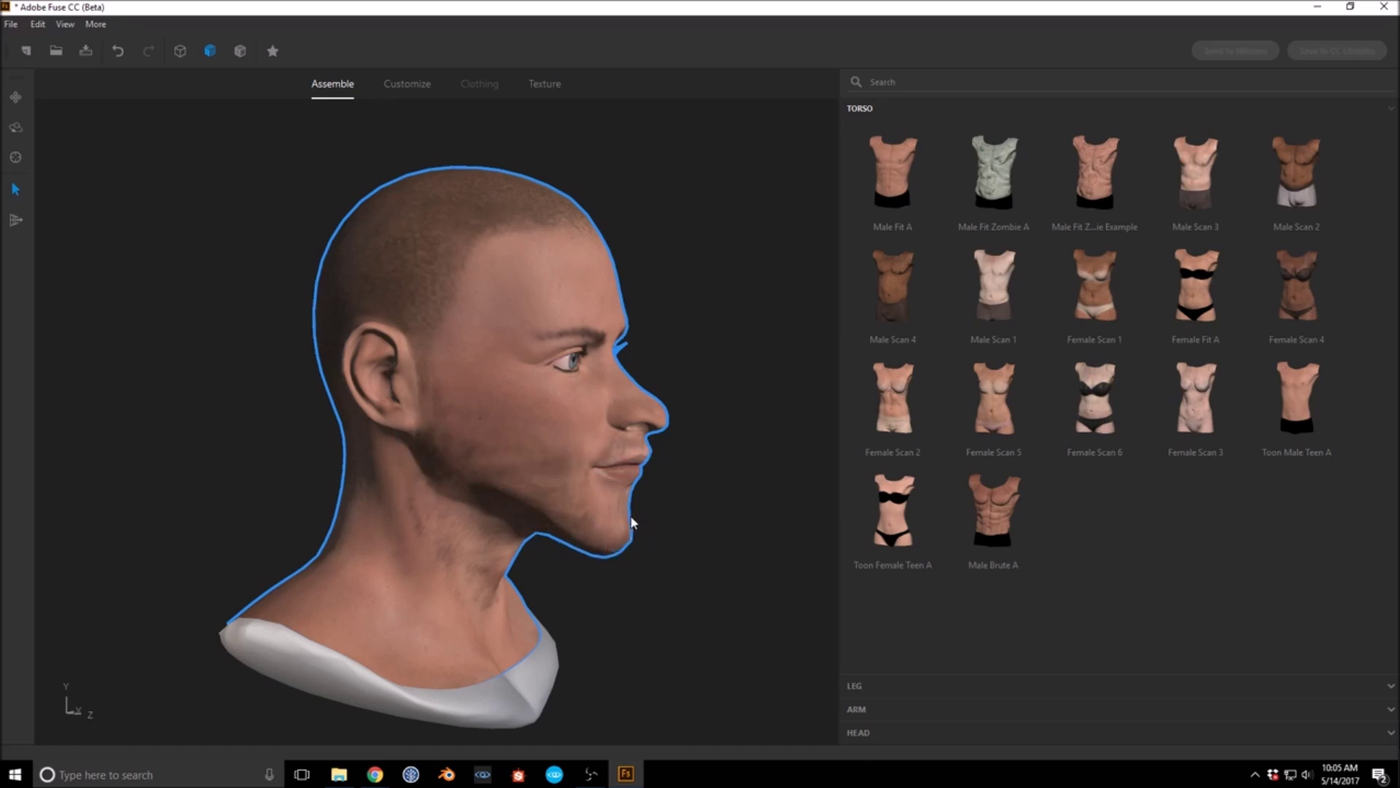
{"action": "left_click_drag", "start_coordinate": [447, 478], "coordinate": [517, 464]}
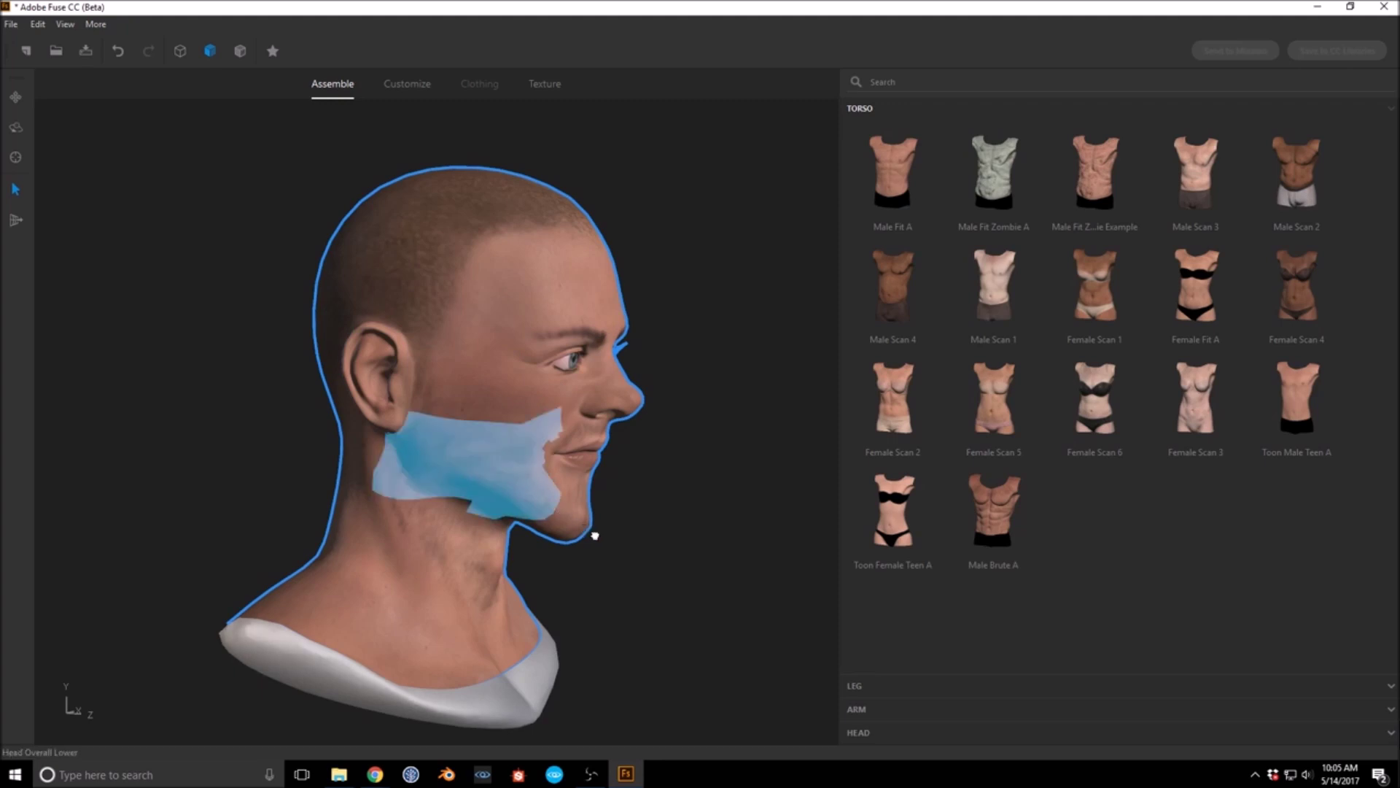
{"action": "left_click_drag", "start_coordinate": [593, 535], "coordinate": [595, 543]}
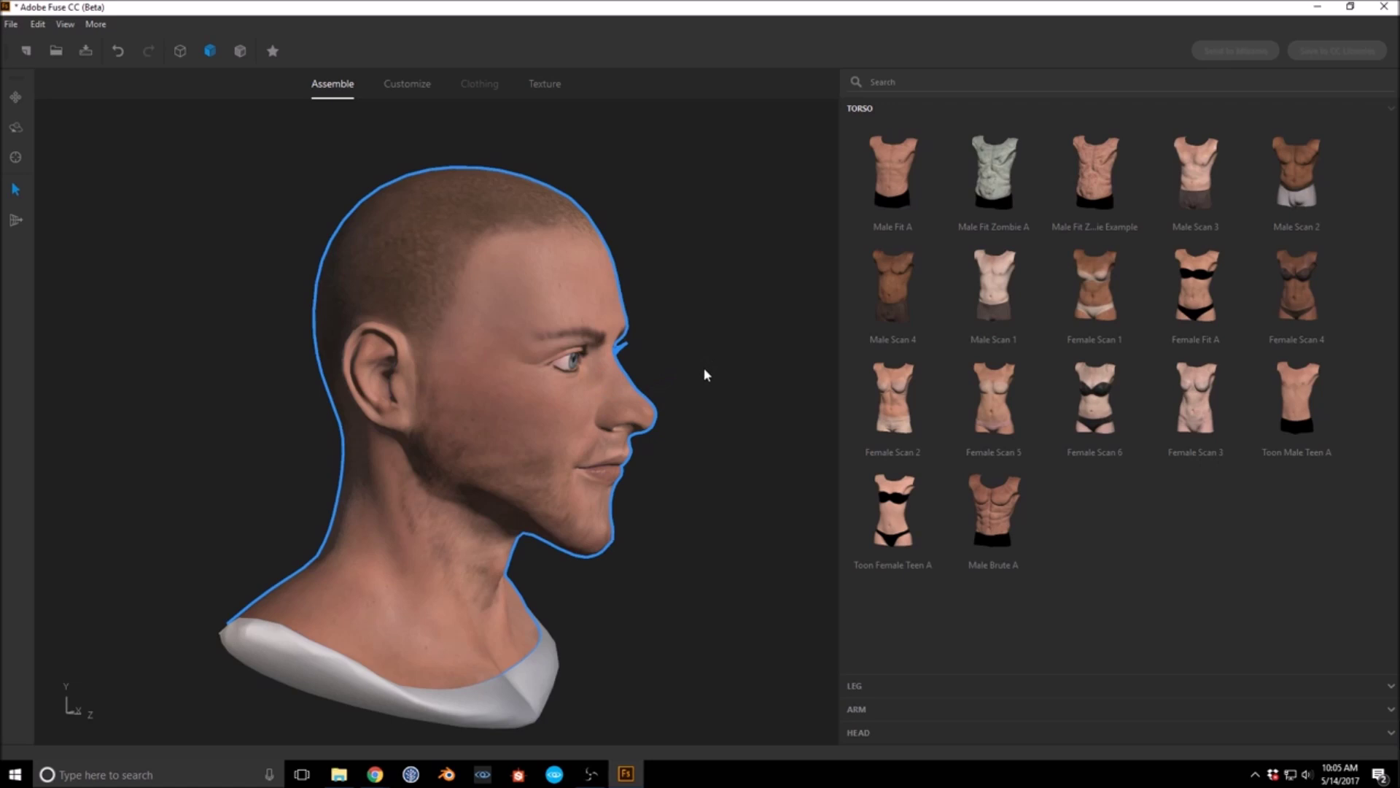
{"action": "mouse_move", "coordinate": [702, 457]}
{"action": "left_mouse_down"}
{"action": "mouse_move", "coordinate": [681, 478]}
{"action": "mouse_move", "coordinate": [484, 506]}
{"action": "mouse_move", "coordinate": [434, 483]}
{"action": "mouse_move", "coordinate": [658, 461]}
{"action": "mouse_move", "coordinate": [466, 480]}
{"action": "mouse_move", "coordinate": [614, 452]}
{"action": "mouse_move", "coordinate": [466, 469]}
{"action": "mouse_move", "coordinate": [454, 459]}
{"action": "mouse_move", "coordinate": [467, 389]}
{"action": "mouse_move", "coordinate": [435, 436]}
{"action": "mouse_move", "coordinate": [706, 451]}
{"action": "mouse_move", "coordinate": [696, 465]}
{"action": "left_mouse_up"}
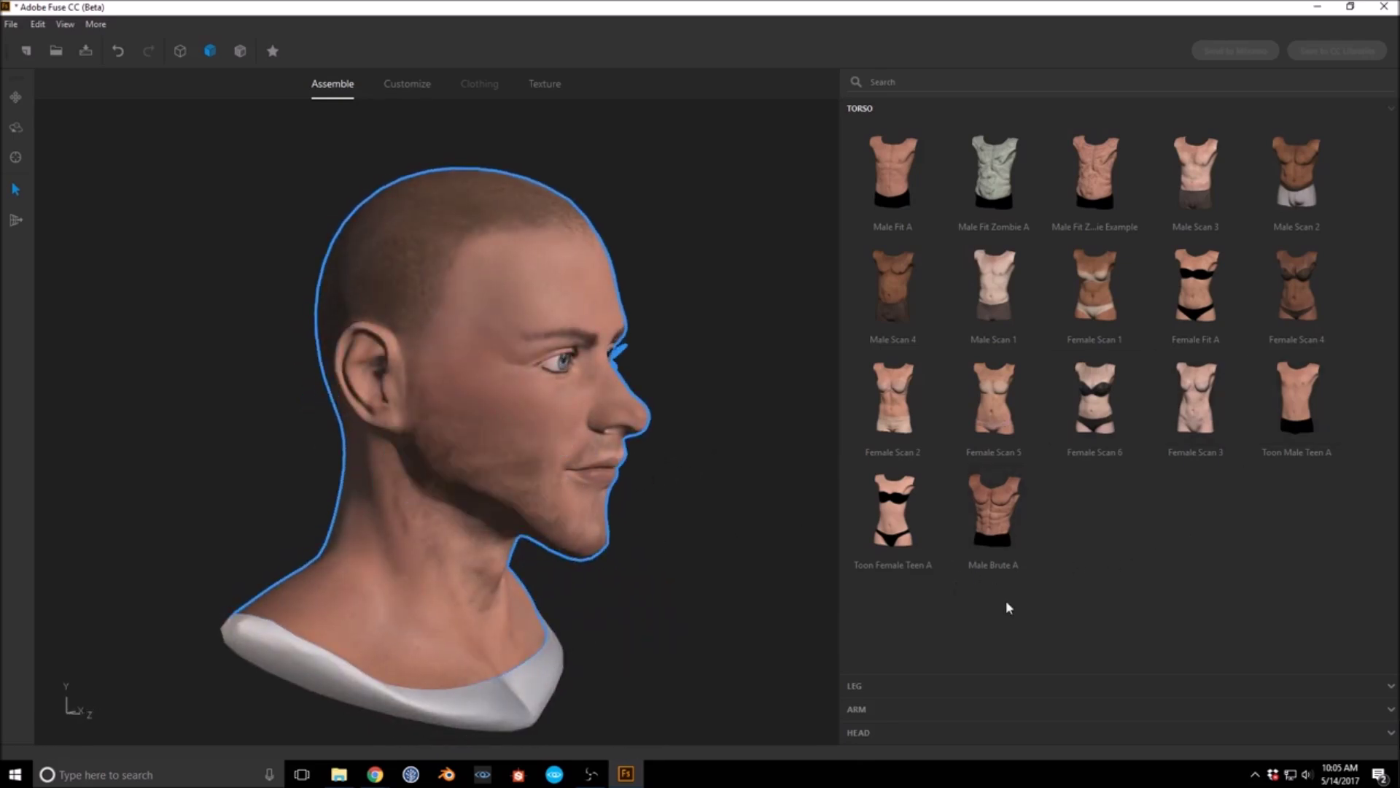
Step: Complete the character's body with the Male Fit A torso, legs and arms
{"action": "mouse_move", "coordinate": [938, 204]}
{"action": "left_mouse_down"}
{"action": "mouse_move", "coordinate": [802, 274]}
{"action": "mouse_move", "coordinate": [596, 506]}
{"action": "left_mouse_up"}
{"action": "left_click_drag", "start_coordinate": [634, 438], "coordinate": [634, 436]}
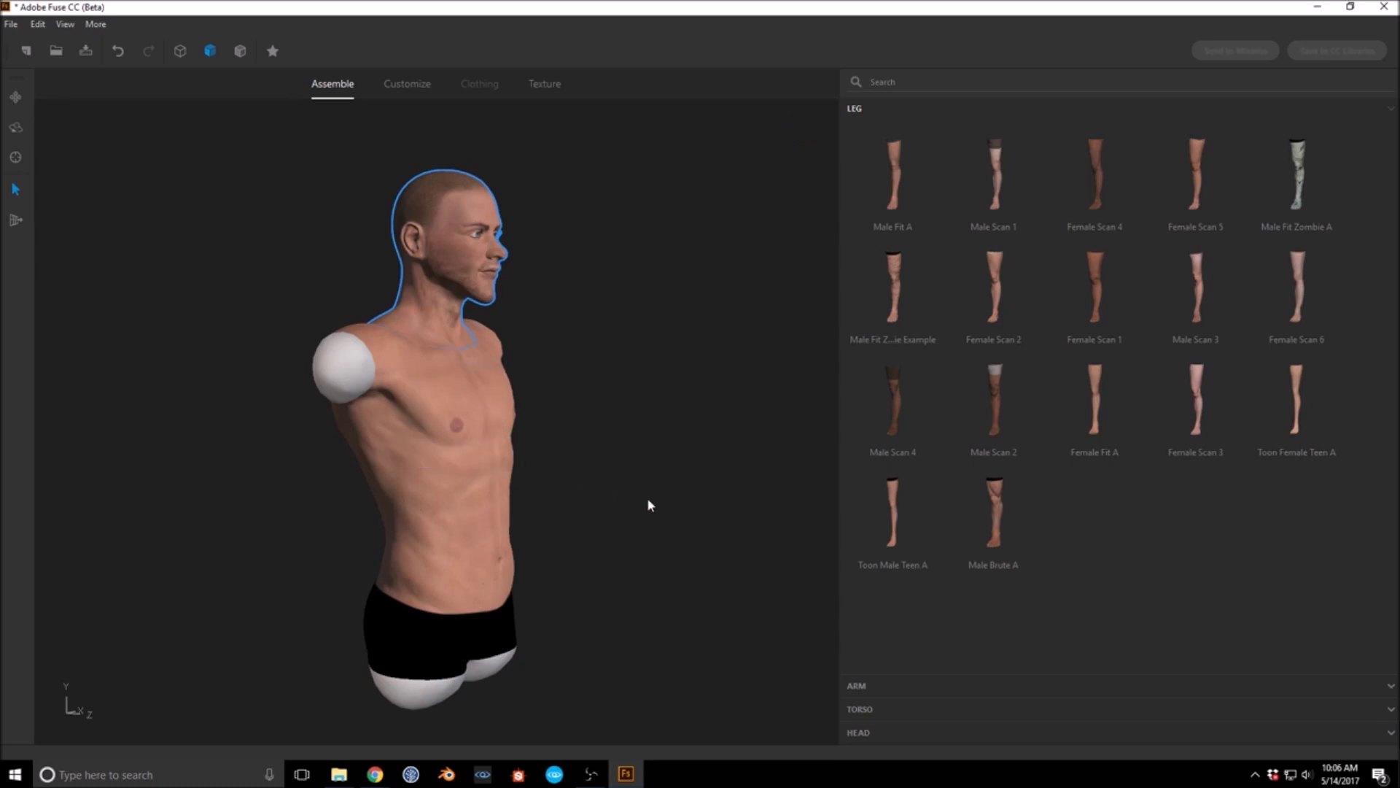
{"action": "left_click_drag", "start_coordinate": [906, 182], "coordinate": [541, 465]}
{"action": "left_click_drag", "start_coordinate": [474, 502], "coordinate": [474, 502]}
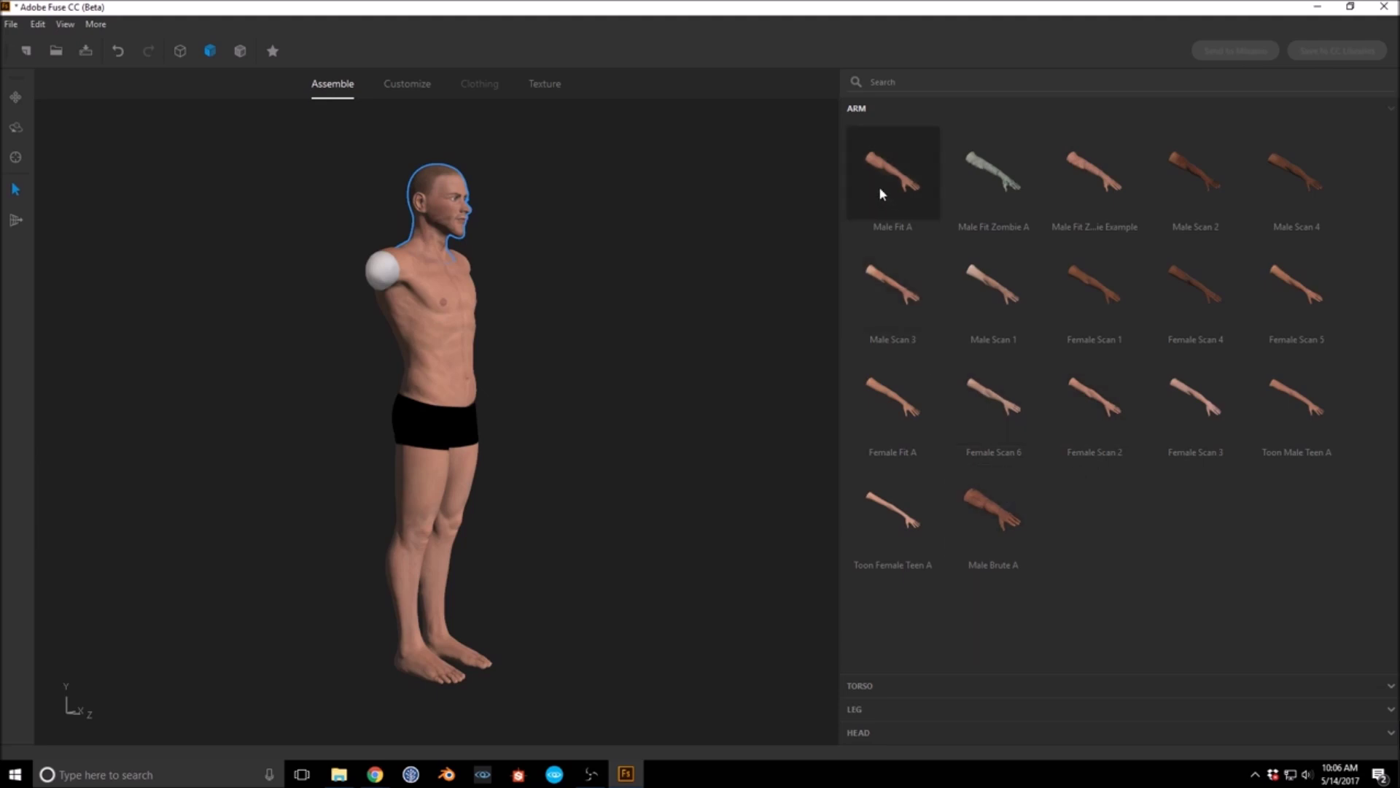
{"action": "left_click_drag", "start_coordinate": [537, 375], "coordinate": [536, 374]}
{"action": "left_click_drag", "start_coordinate": [370, 415], "coordinate": [493, 391]}
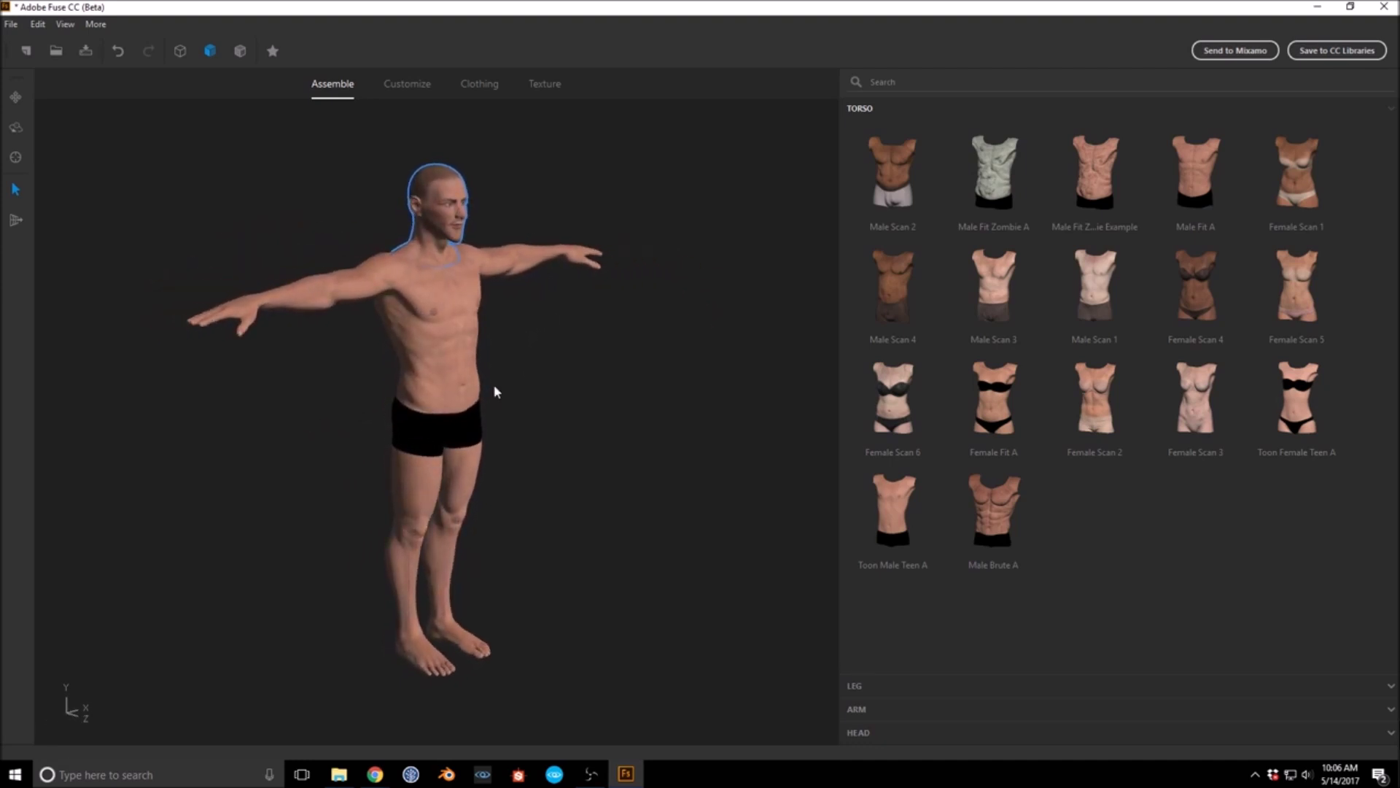
{"action": "scroll", "coordinate": [453, 272], "scroll_direction": "up", "scroll_amount": 5}
{"action": "scroll", "coordinate": [453, 277], "scroll_direction": "down", "scroll_amount": 4}
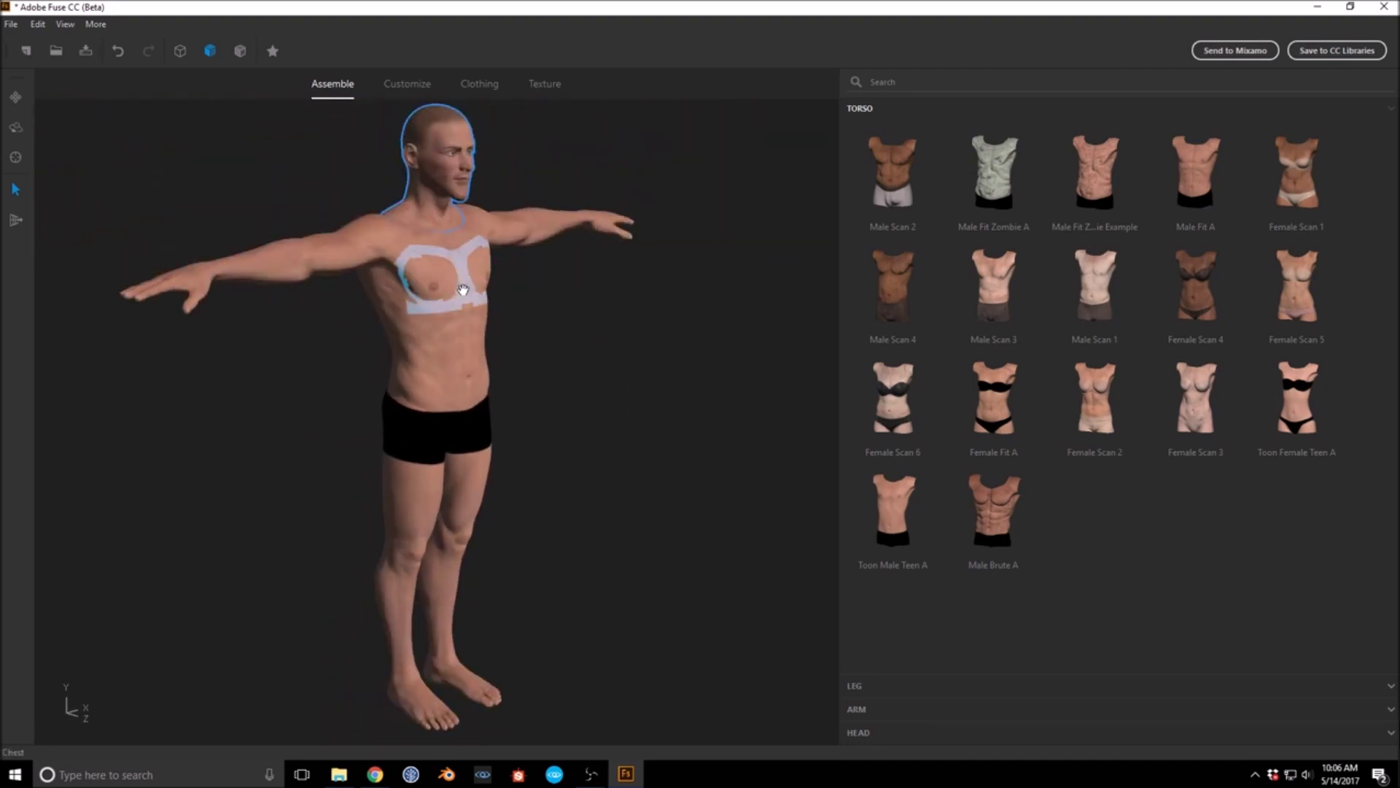
{"action": "left_click", "coordinate": [467, 383]}
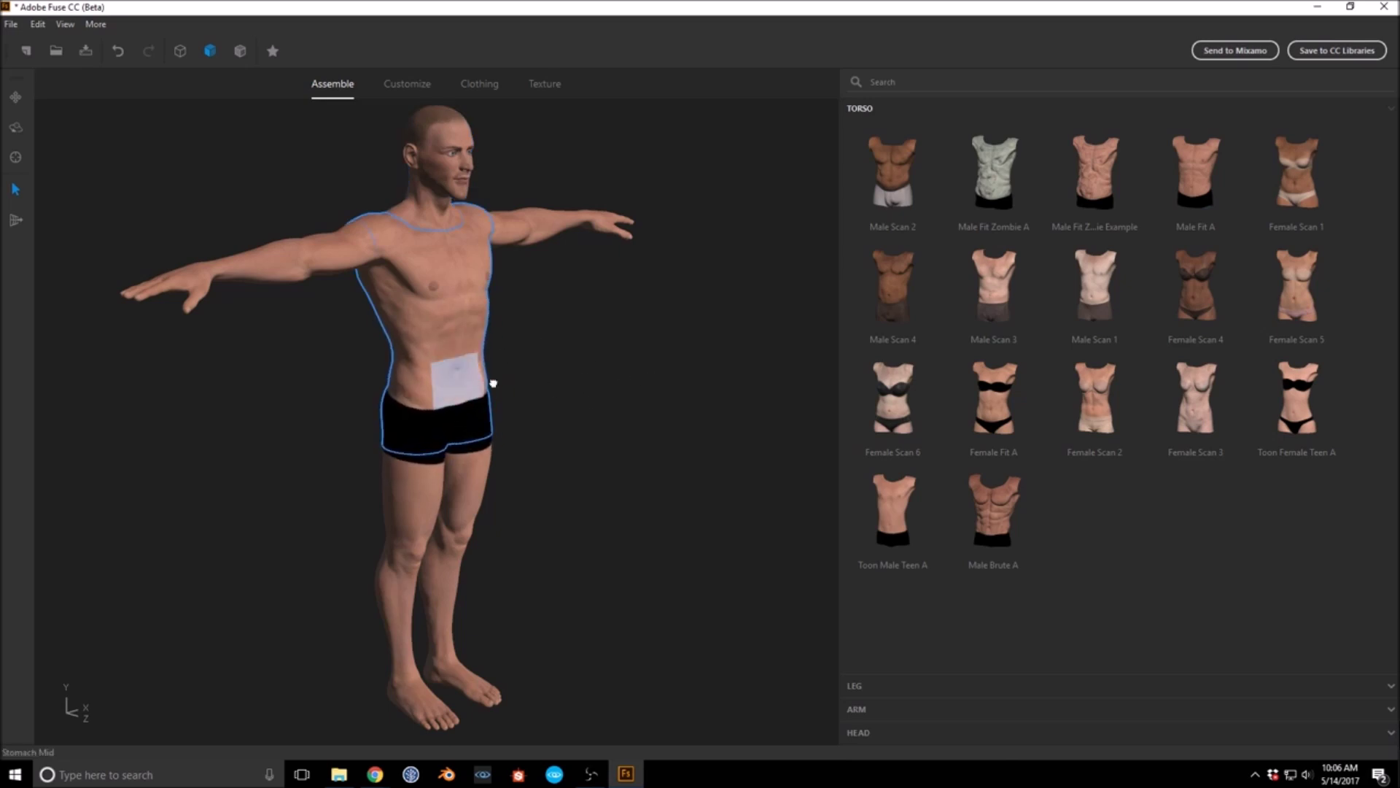
{"action": "left_click_drag", "start_coordinate": [593, 360], "coordinate": [469, 392]}
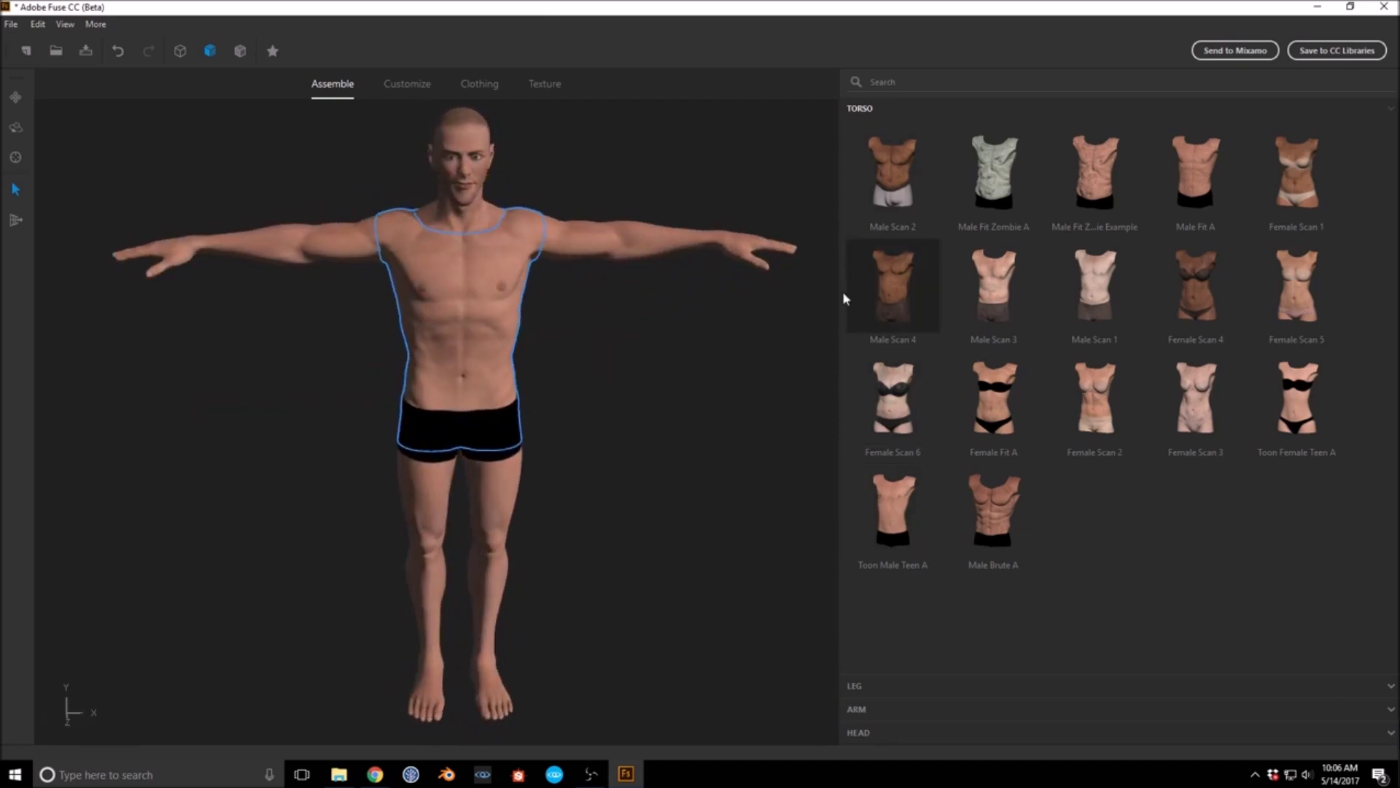
Step: Dress the character in the Henley top, Cargo Shorts and Running Shoes
{"action": "left_click", "coordinate": [490, 88]}
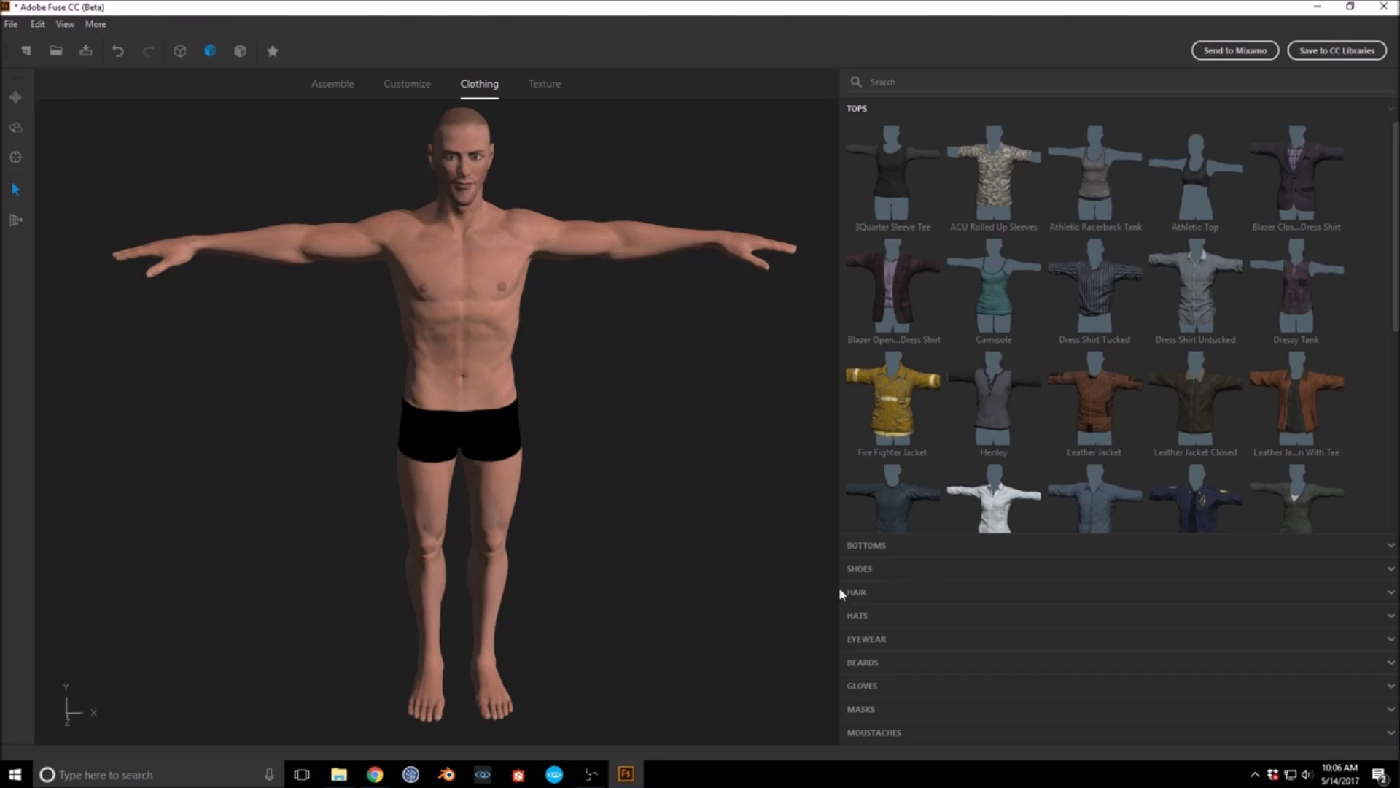
{"action": "scroll", "coordinate": [1055, 427], "scroll_direction": "down", "scroll_amount": 1}
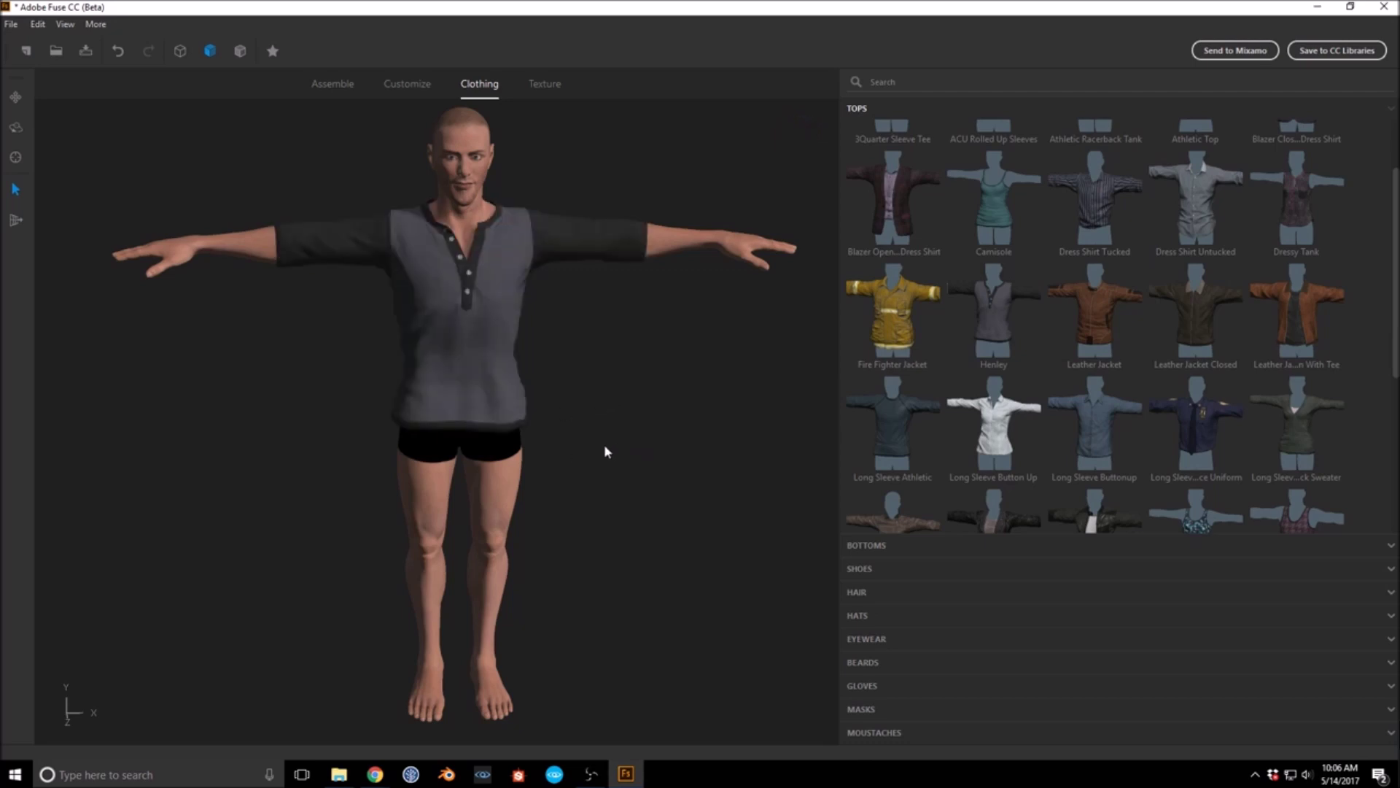
{"action": "left_click", "coordinate": [868, 545]}
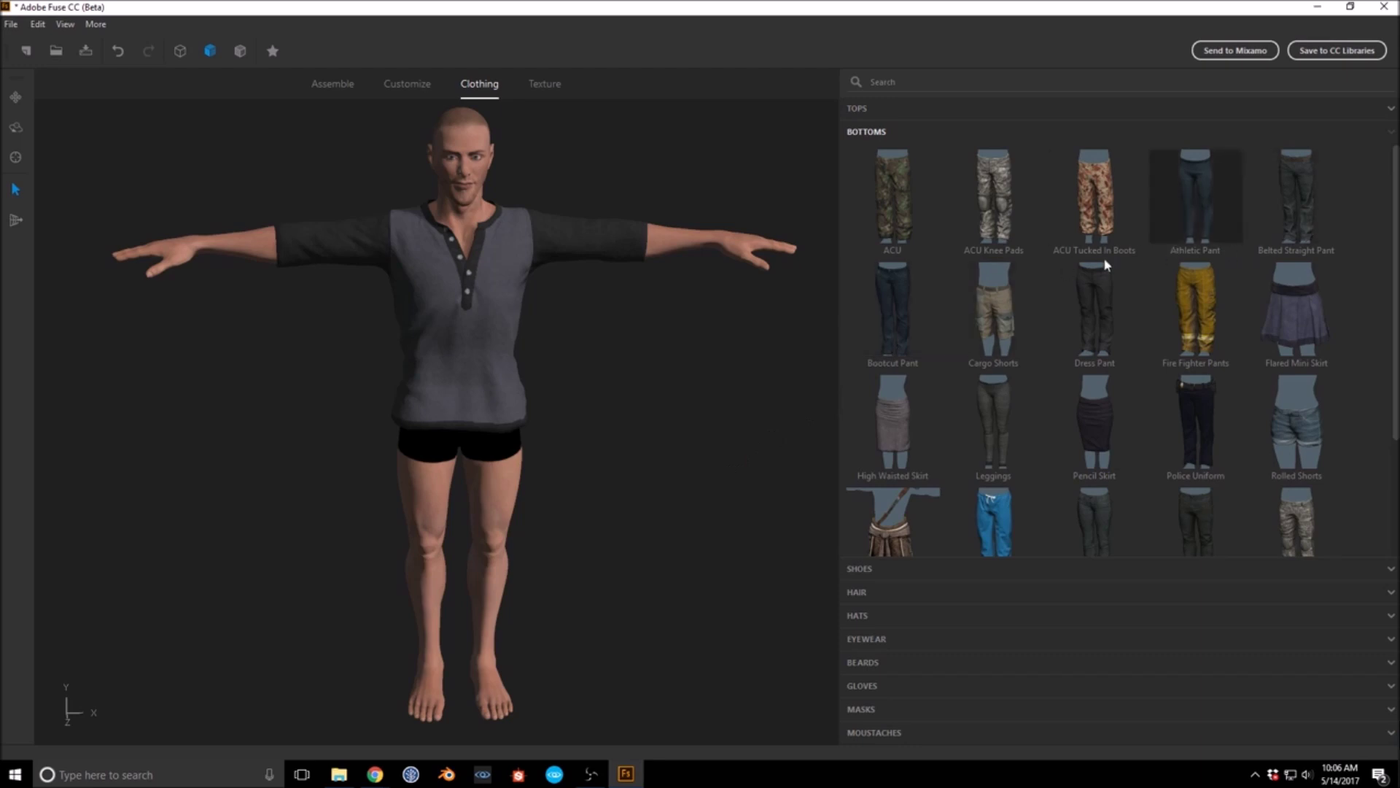
{"action": "left_click", "coordinate": [924, 328]}
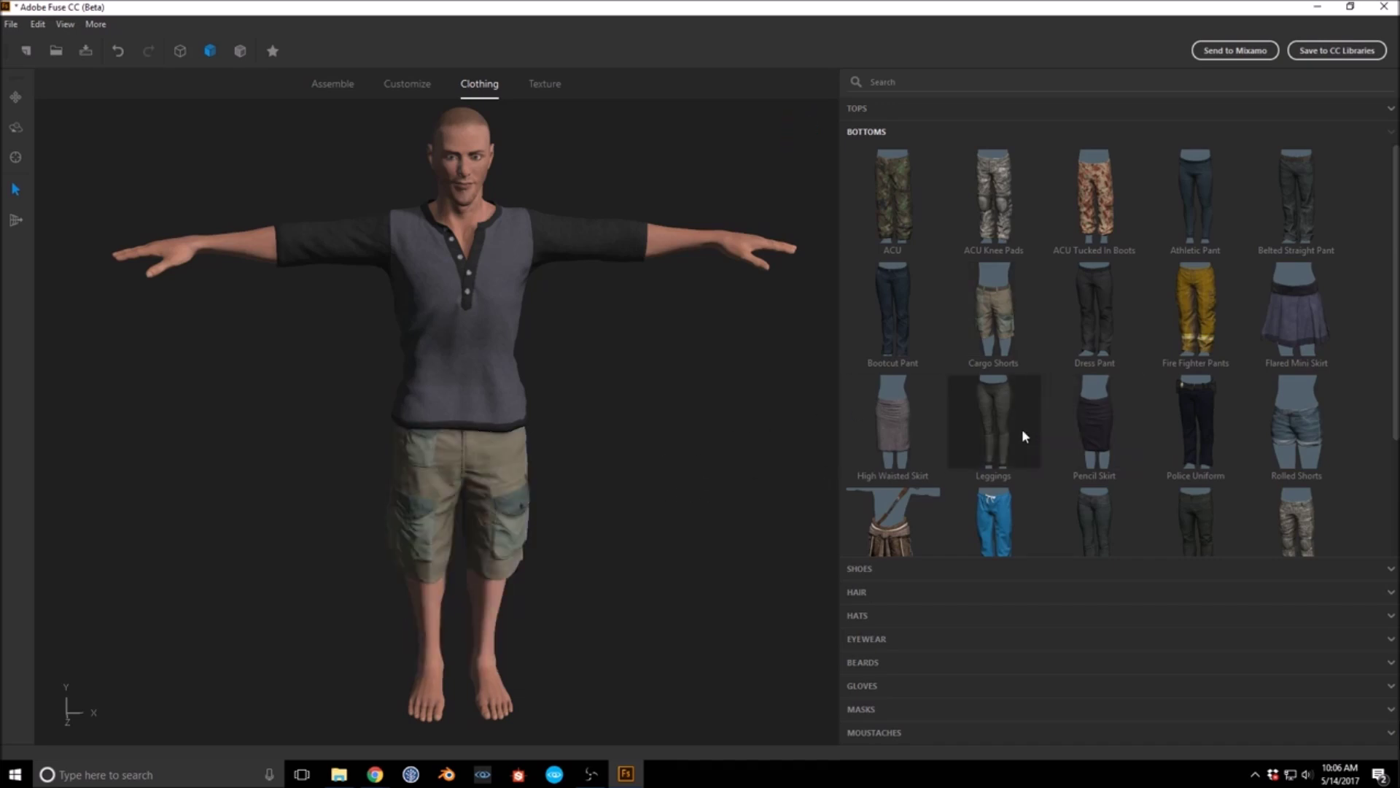
{"action": "left_click", "coordinate": [865, 568]}
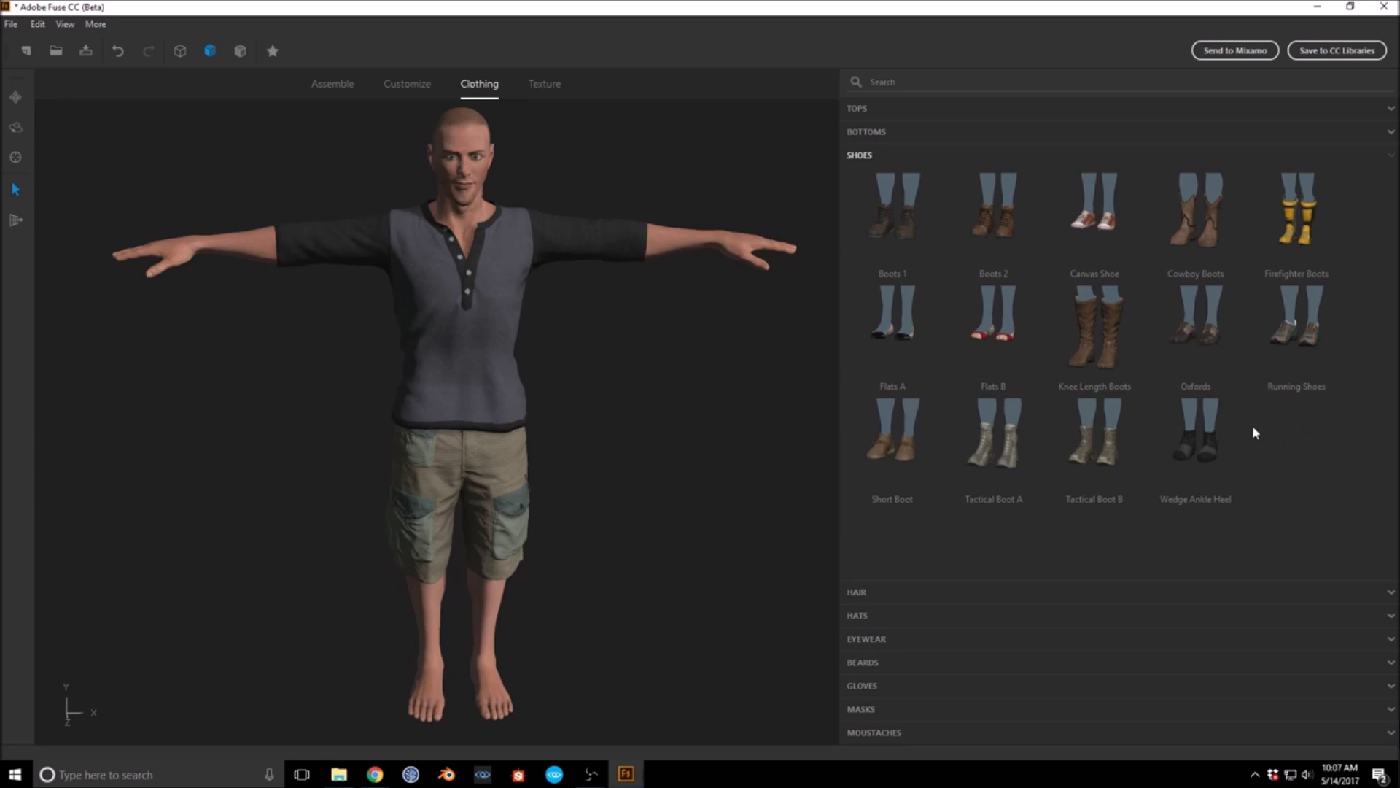
{"action": "left_click", "coordinate": [1292, 334]}
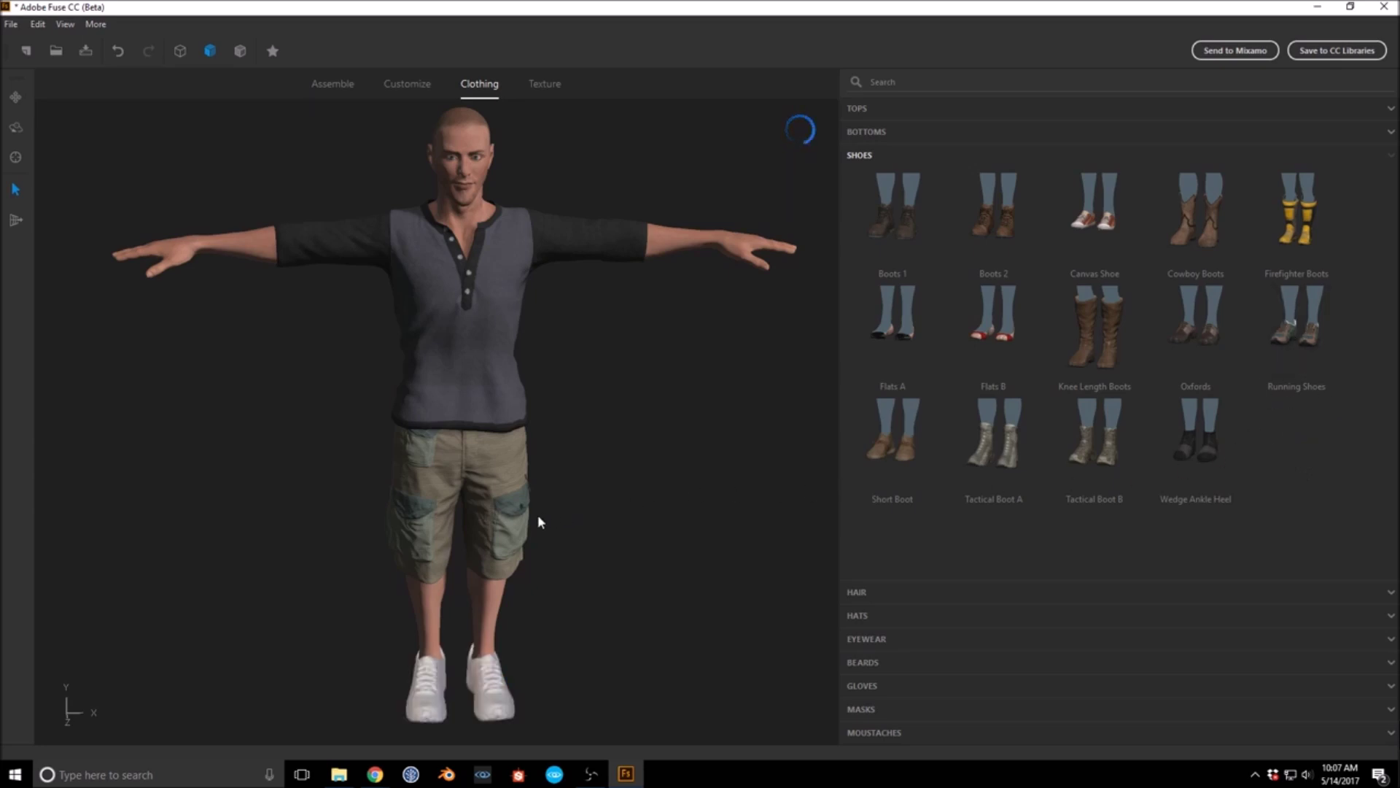
Step: Select the character's cargo shorts and open their texture settings
{"action": "left_click", "coordinate": [497, 528]}
{"action": "mouse_move", "coordinate": [658, 510]}
{"action": "left_mouse_down"}
{"action": "mouse_move", "coordinate": [878, 475]}
{"action": "mouse_move", "coordinate": [462, 550]}
{"action": "mouse_move", "coordinate": [391, 547]}
{"action": "mouse_move", "coordinate": [1104, 466]}
{"action": "mouse_move", "coordinate": [661, 536]}
{"action": "left_mouse_up"}
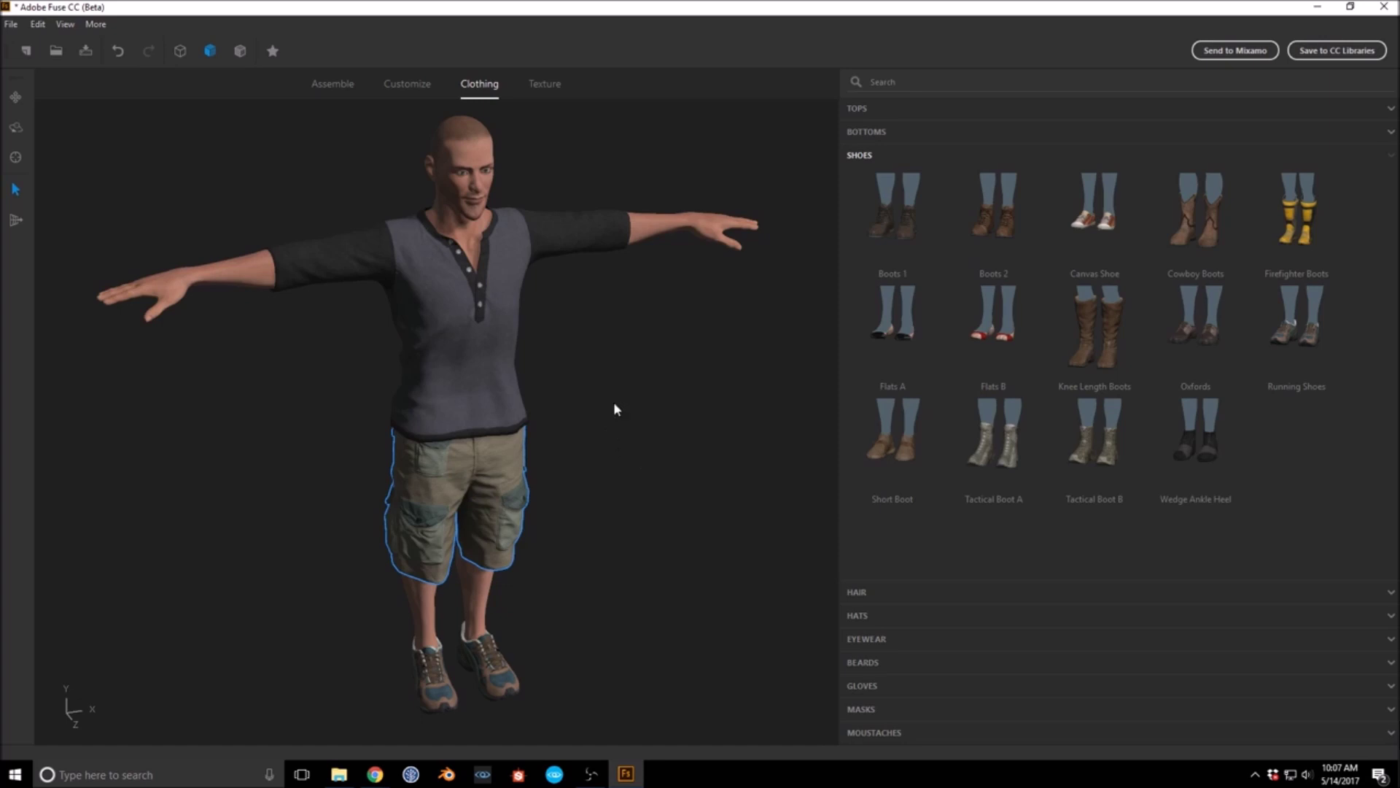
{"action": "left_click_drag", "start_coordinate": [667, 361], "coordinate": [749, 378]}
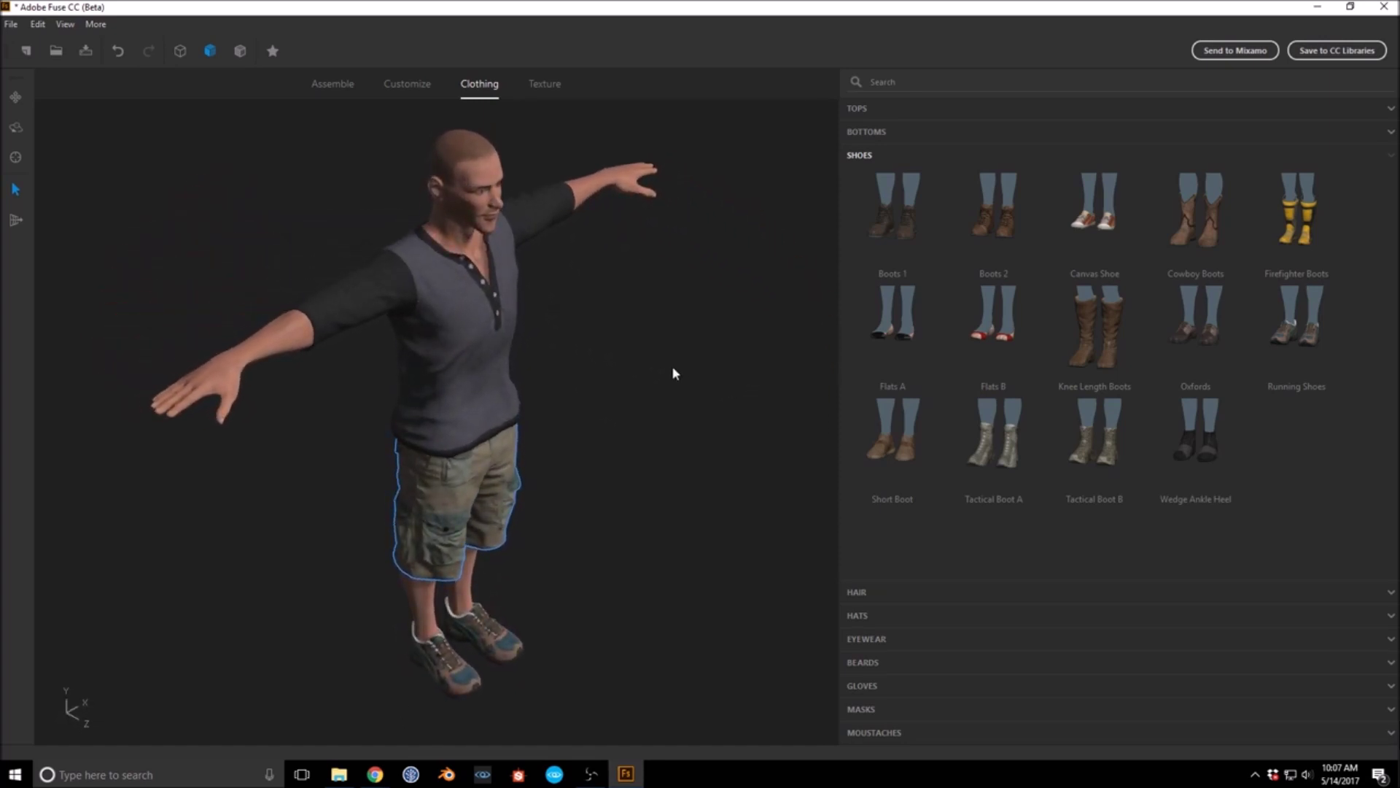
{"action": "left_click_drag", "start_coordinate": [604, 373], "coordinate": [556, 388]}
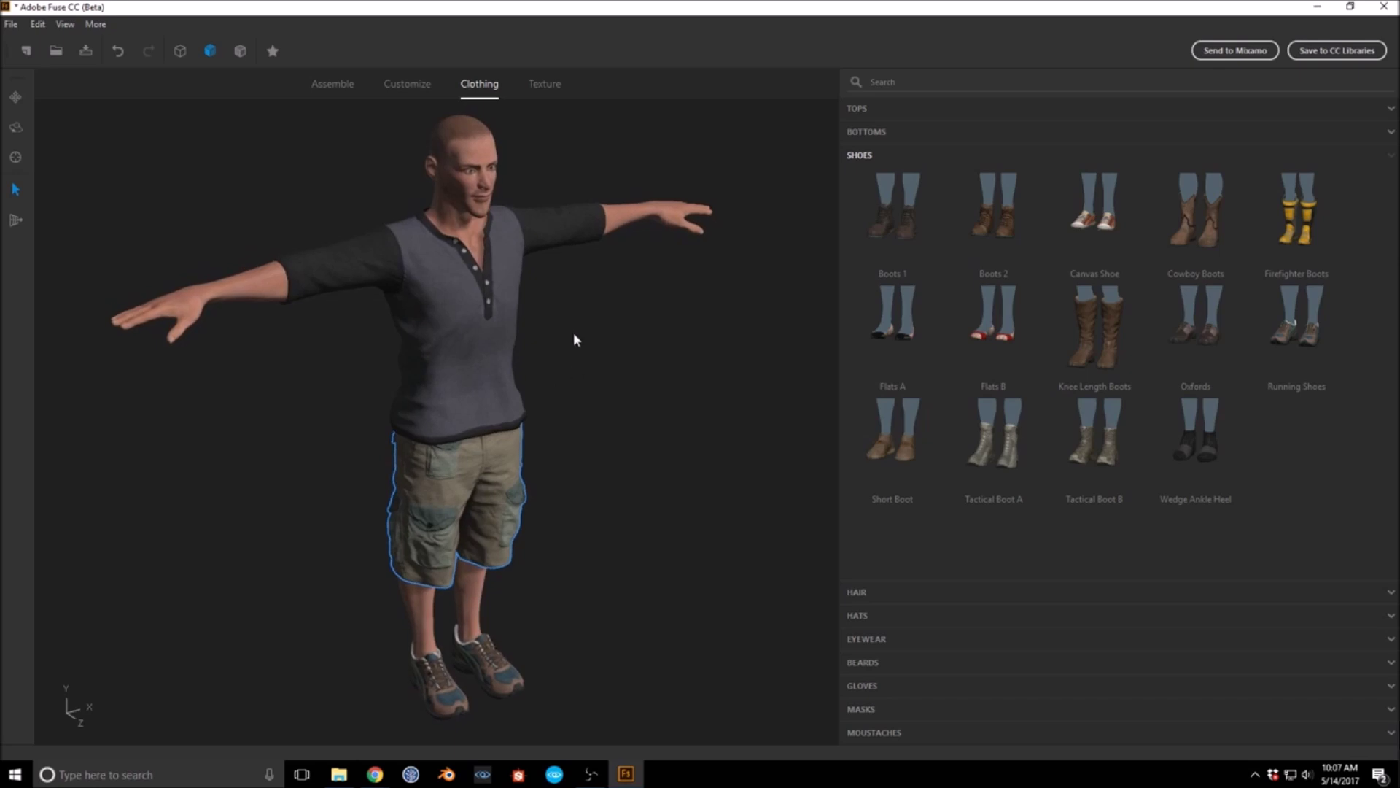
{"action": "left_click", "coordinate": [545, 83]}
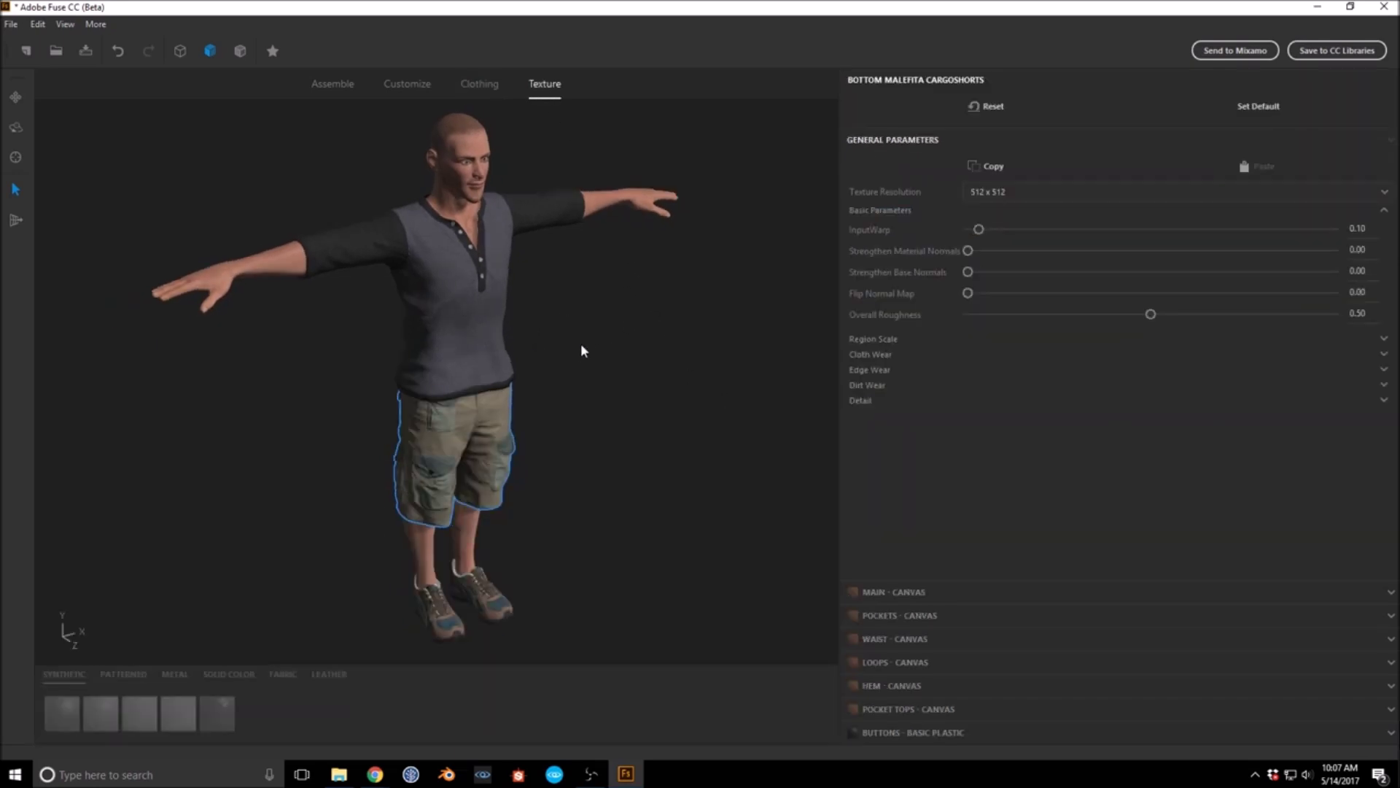
Step: Set the texture resolution of the cargo shorts and the Henley top to 1024 x 1024
{"action": "left_click", "coordinate": [1034, 191]}
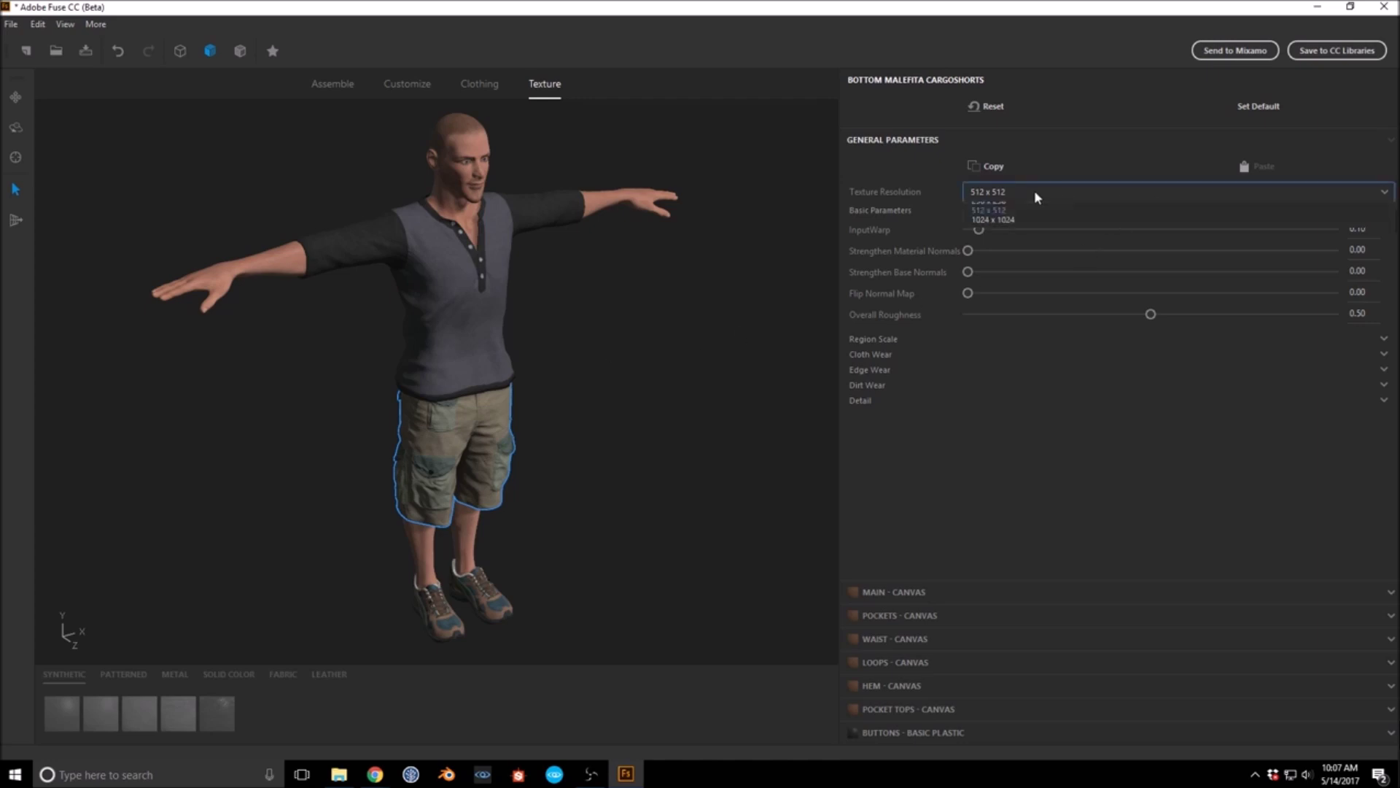
{"action": "left_click", "coordinate": [997, 248]}
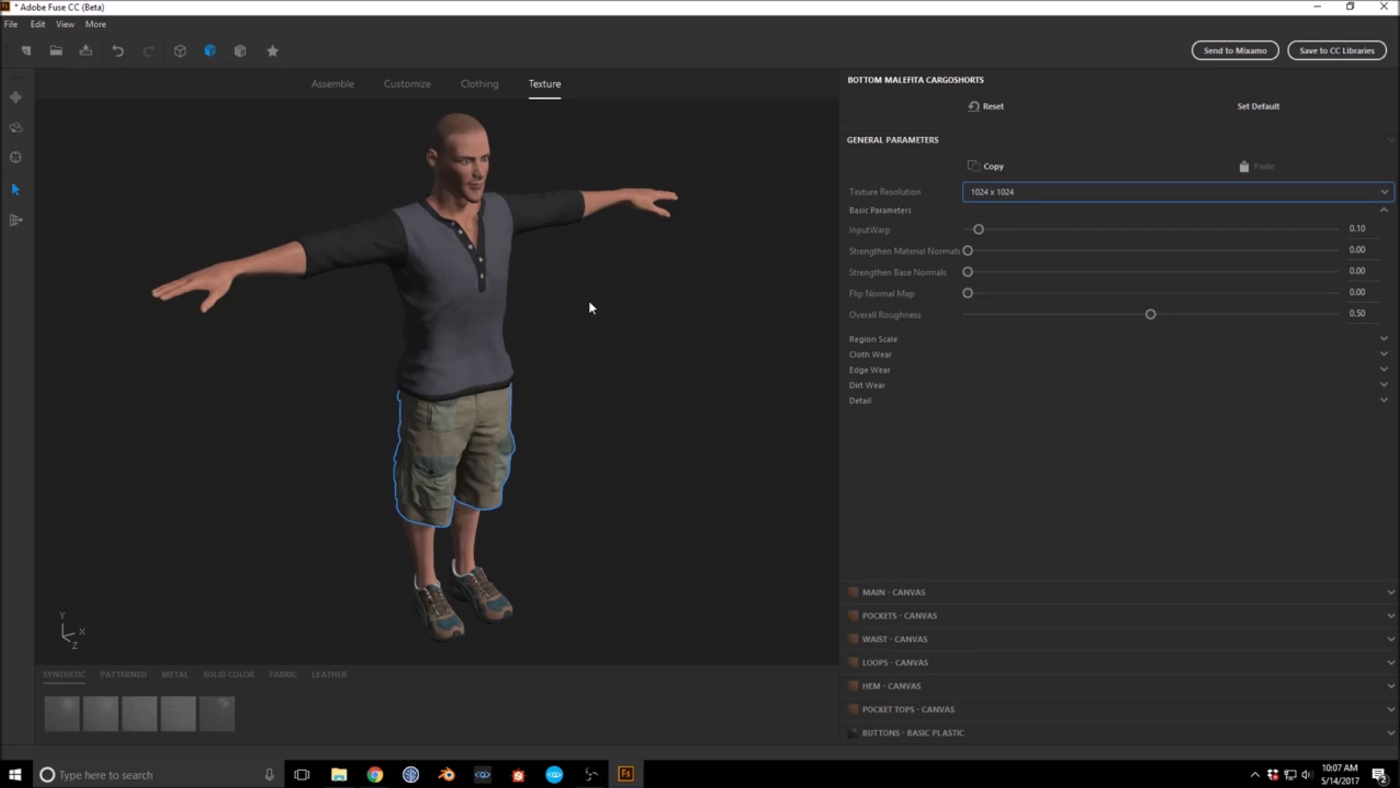
{"action": "left_click", "coordinate": [490, 302]}
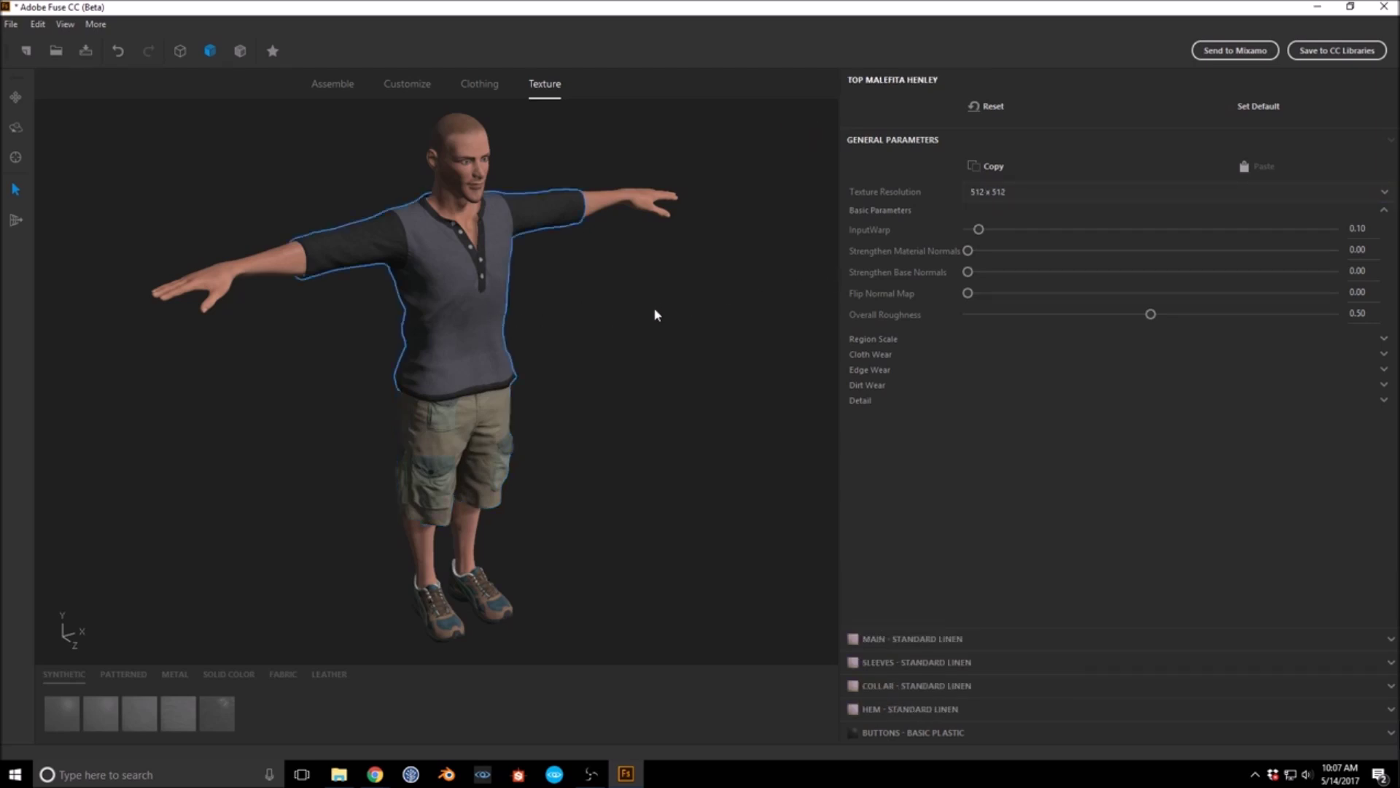
{"action": "left_click", "coordinate": [1039, 193]}
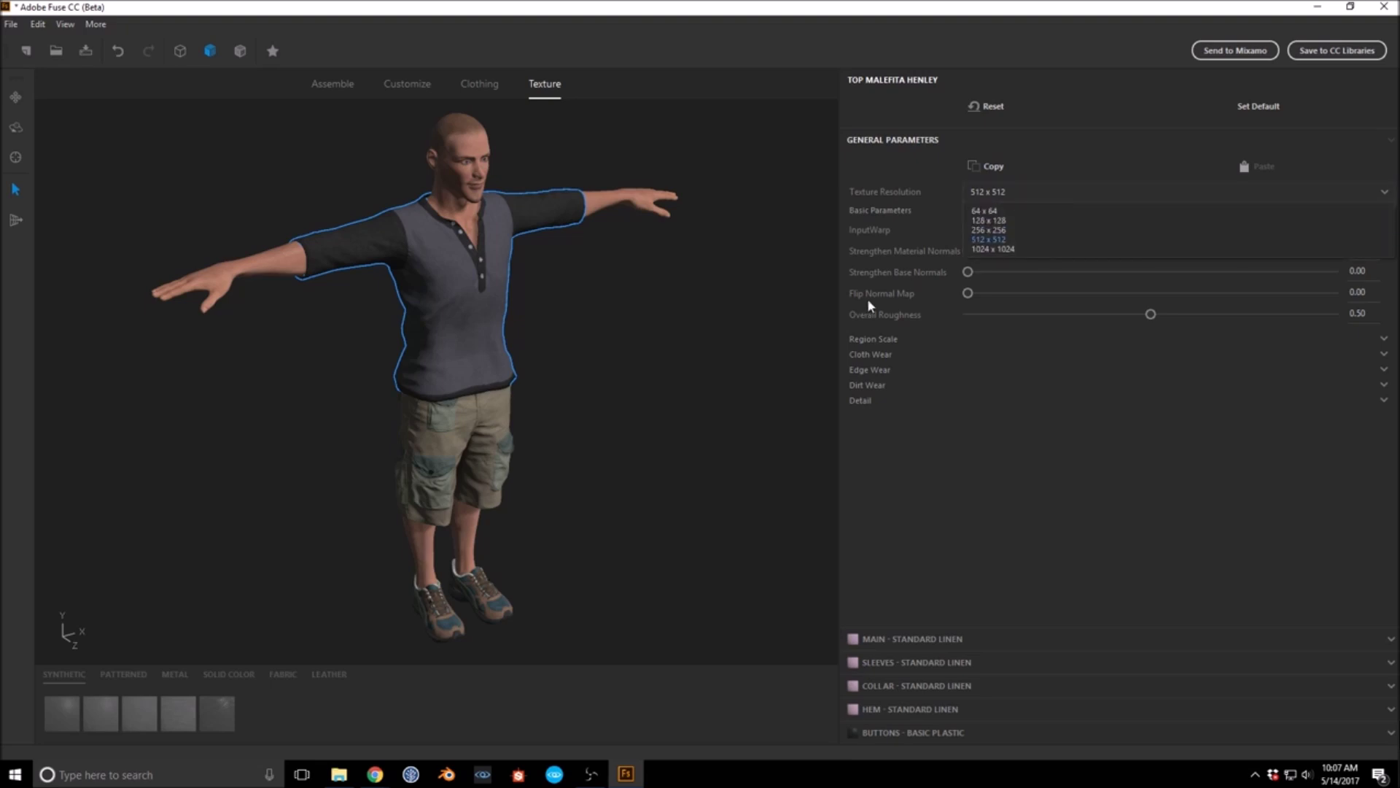
{"action": "left_click", "coordinate": [993, 249]}
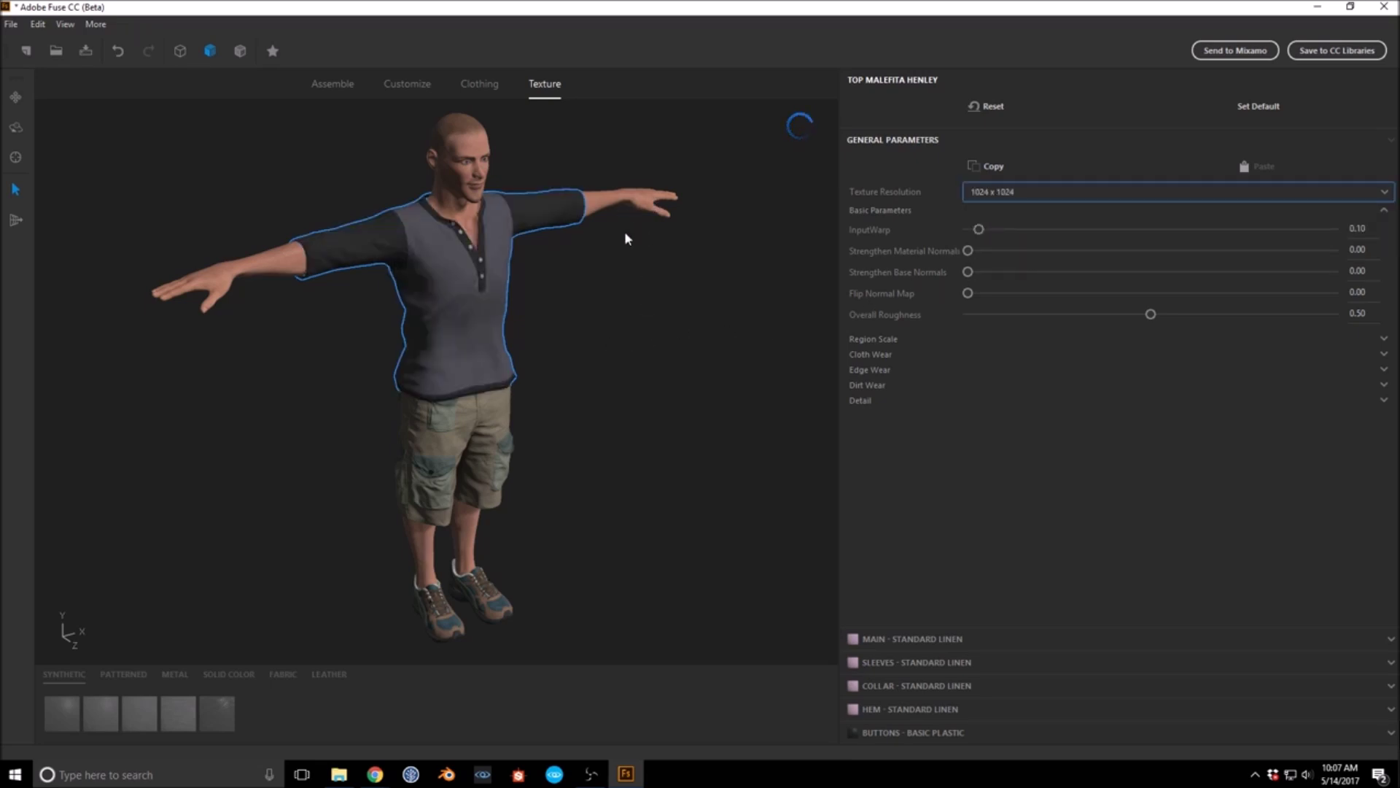
Step: Set the body's texture resolution to 2048 x 2048 and the running shoes' texture resolution to 1024 x 1024
{"action": "left_click", "coordinate": [627, 213]}
{"action": "left_click", "coordinate": [1063, 191]}
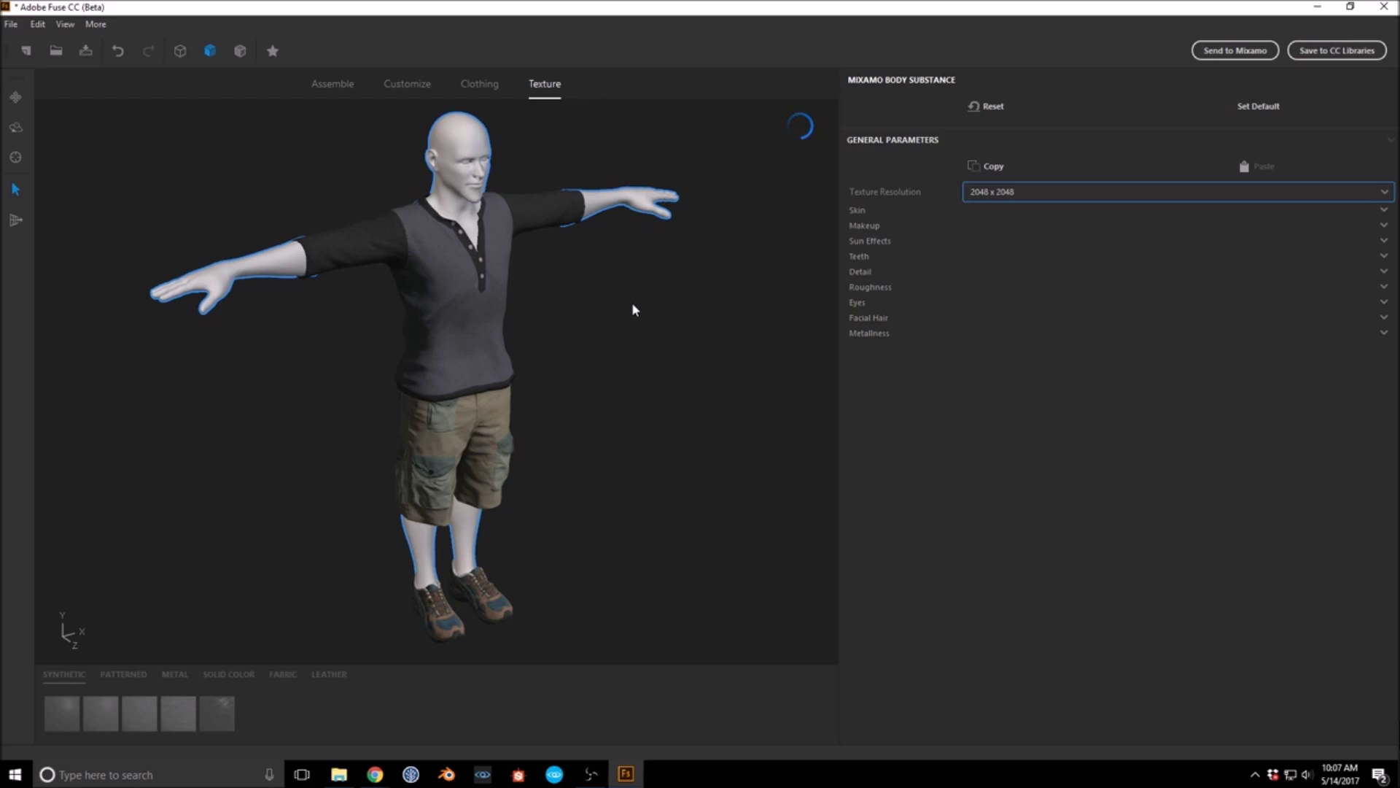
{"action": "left_click", "coordinate": [490, 605]}
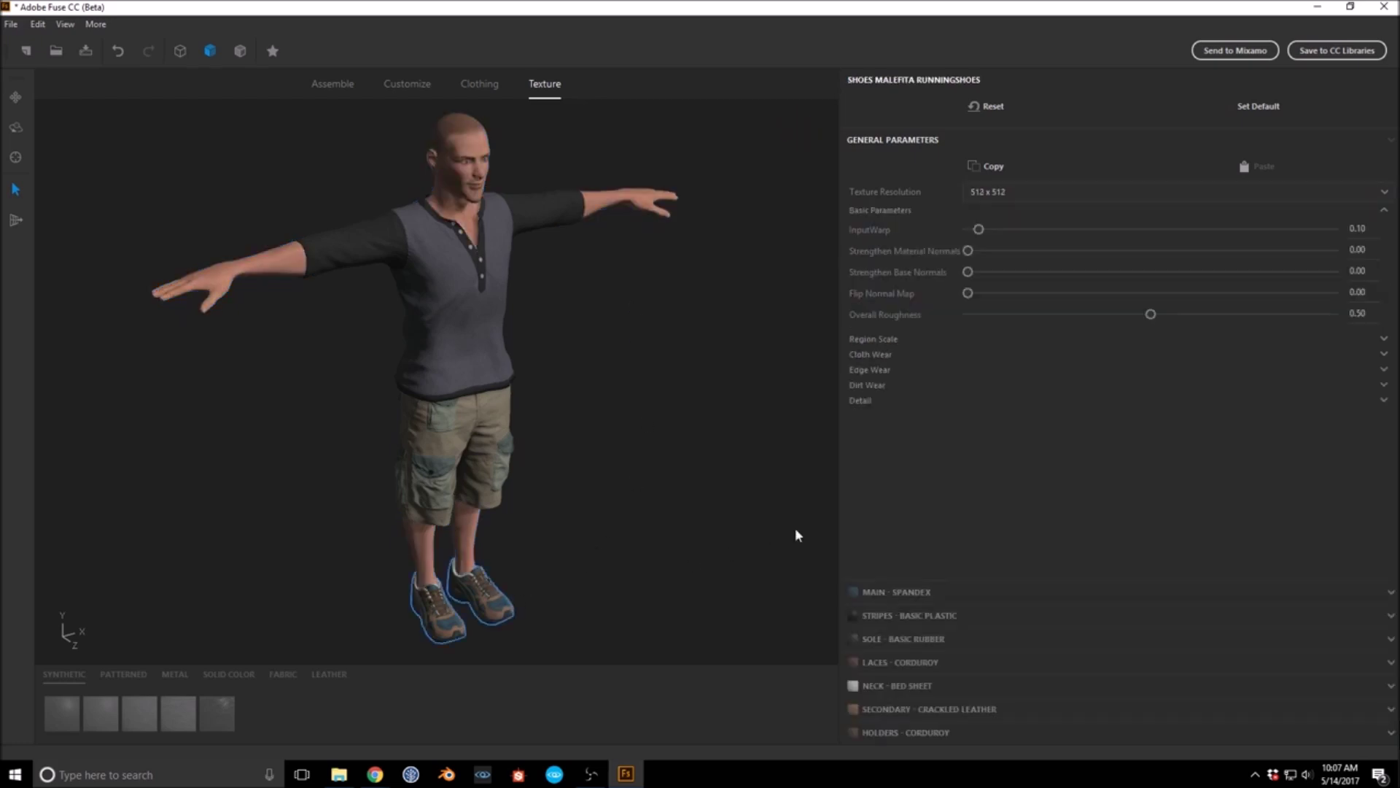
{"action": "left_click", "coordinate": [1127, 191]}
{"action": "left_click", "coordinate": [1041, 245]}
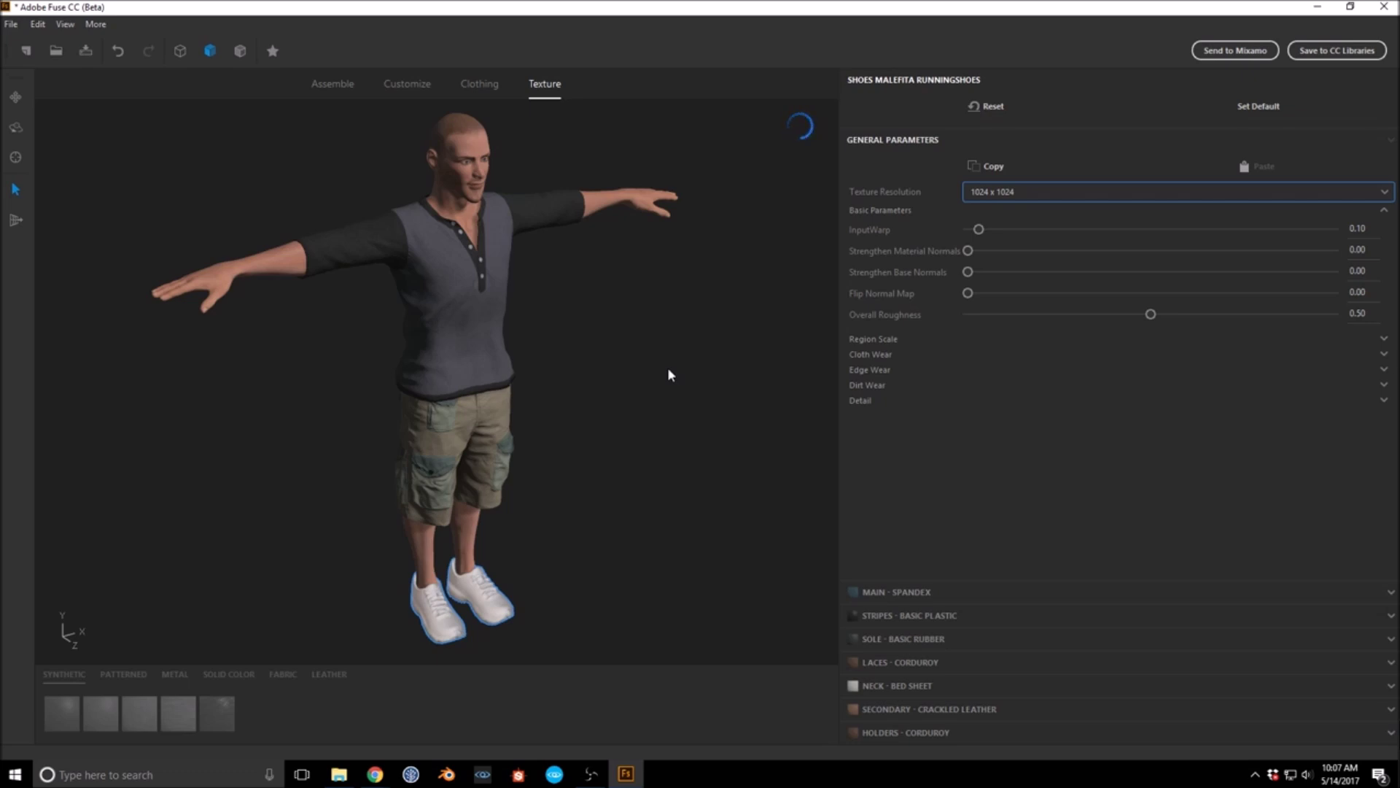
Step: Examine the dressed character's textures from several angles and distances, including a close look at the cargo shorts
{"action": "middle_click_drag", "start_coordinate": [617, 382], "coordinate": [635, 354]}
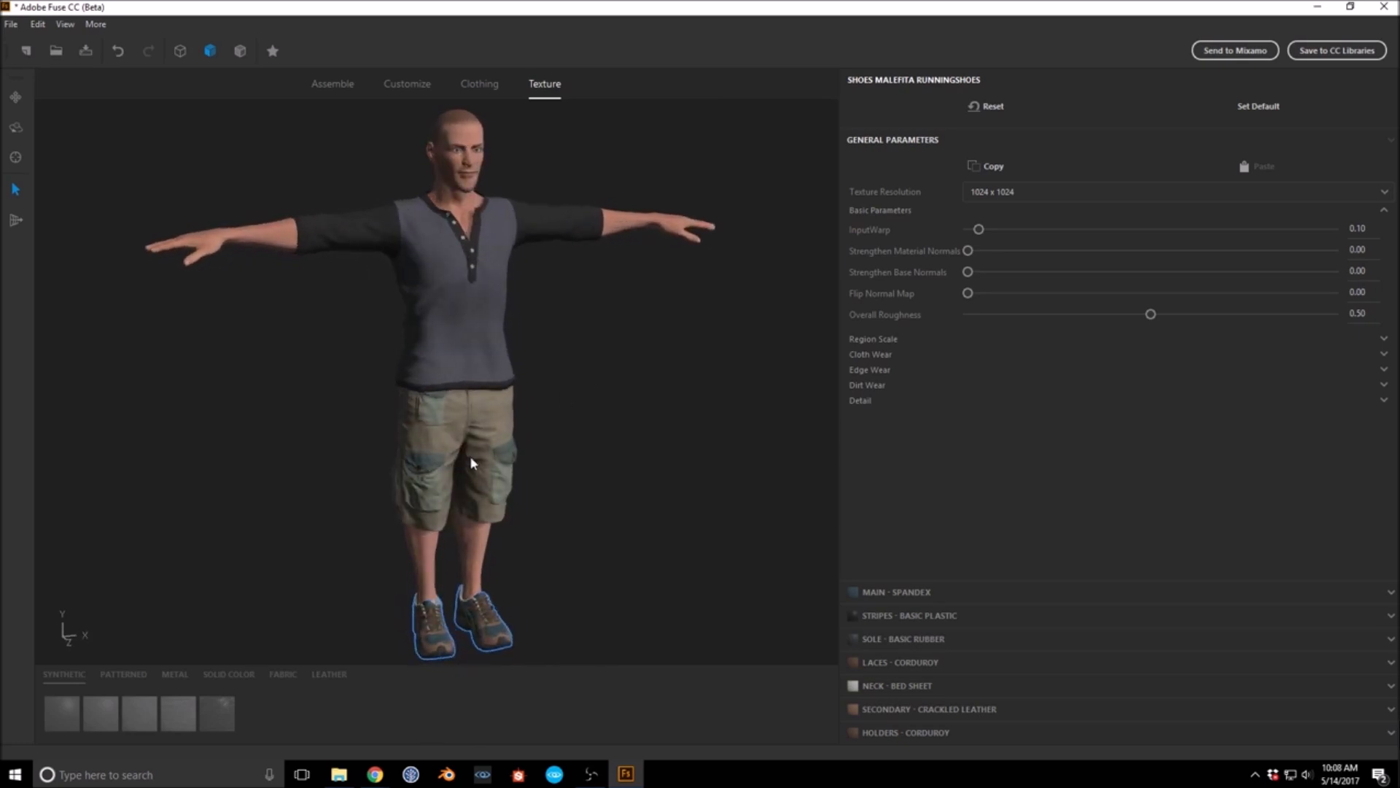
{"action": "scroll", "coordinate": [471, 458], "scroll_direction": "up", "scroll_amount": 5}
{"action": "scroll", "coordinate": [569, 451], "scroll_direction": "down", "scroll_amount": 6}
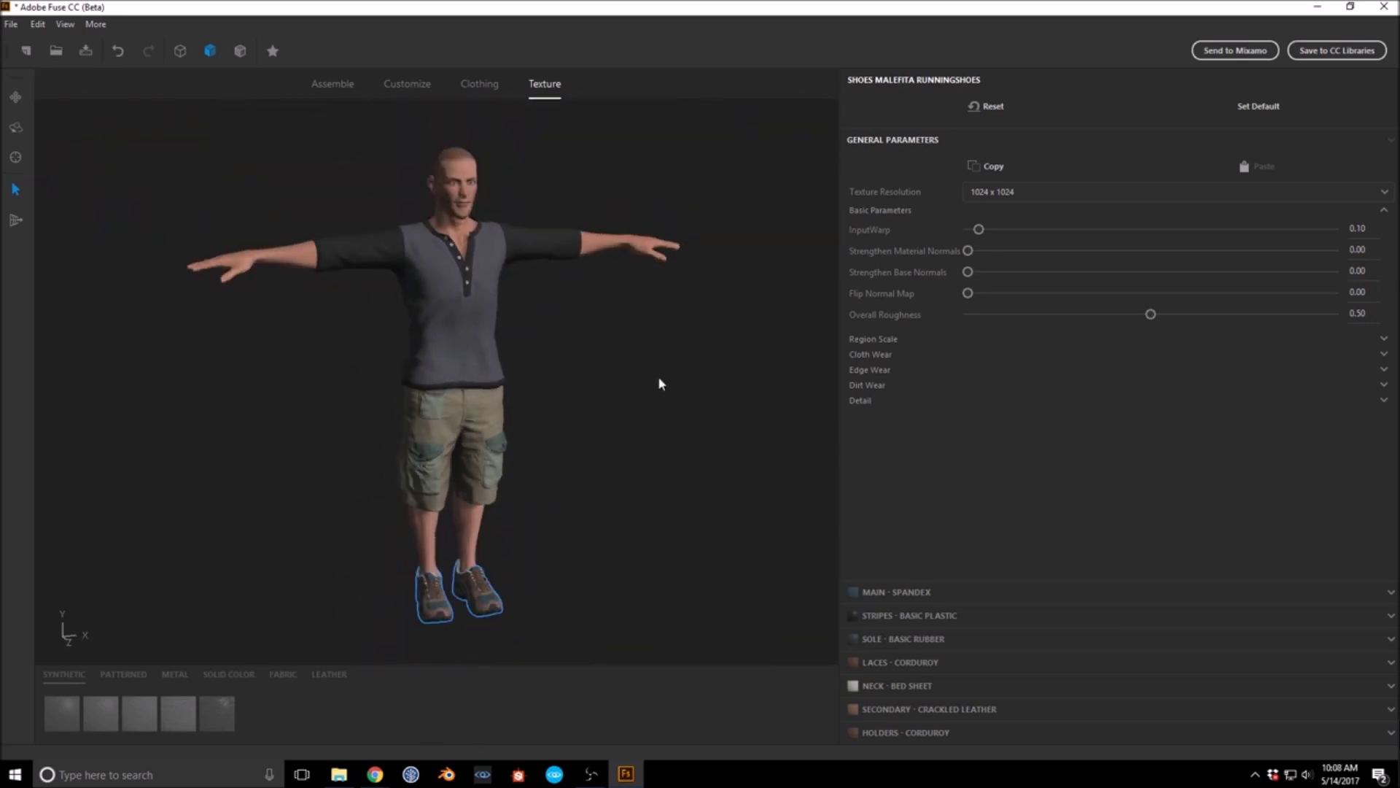
{"action": "middle_click_drag", "start_coordinate": [559, 401], "coordinate": [570, 431]}
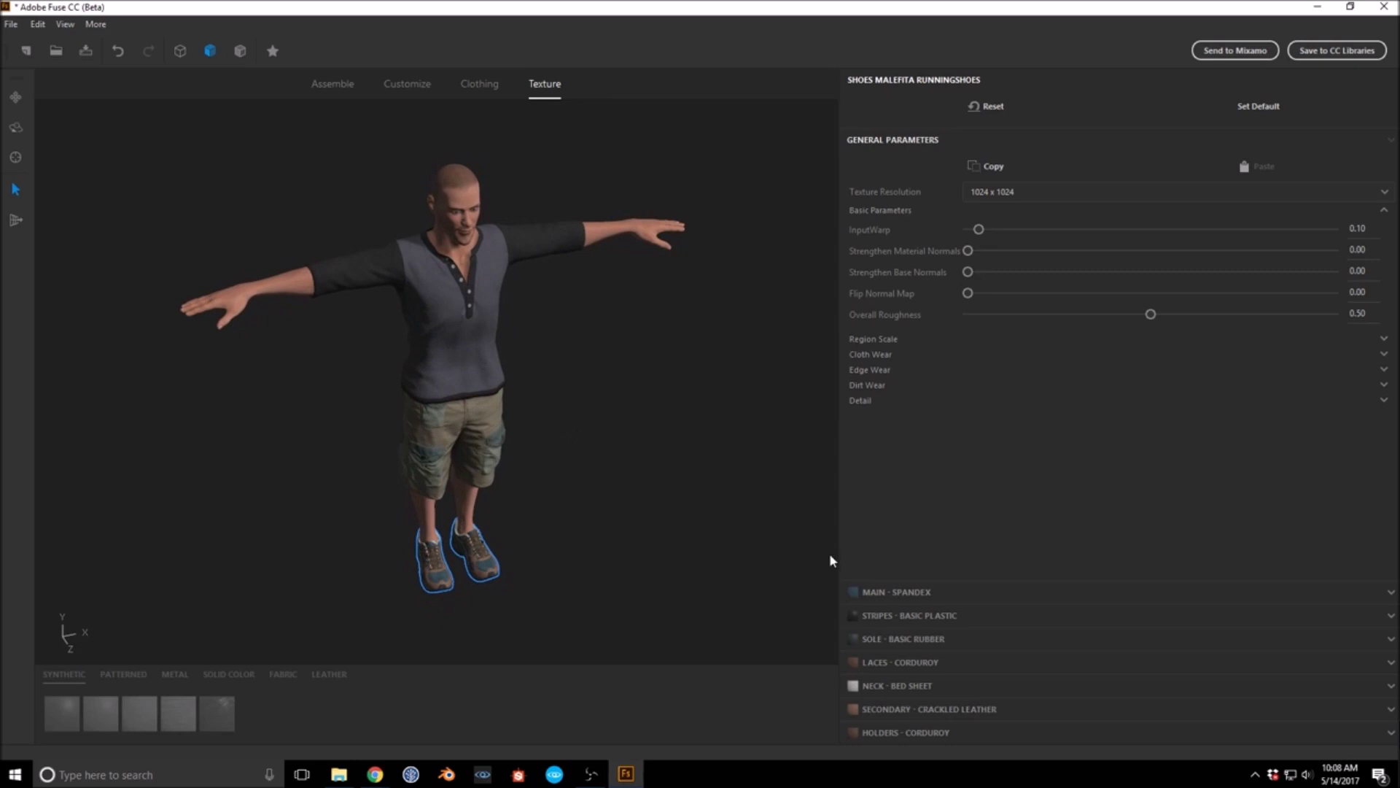
{"action": "left_click", "coordinate": [483, 414]}
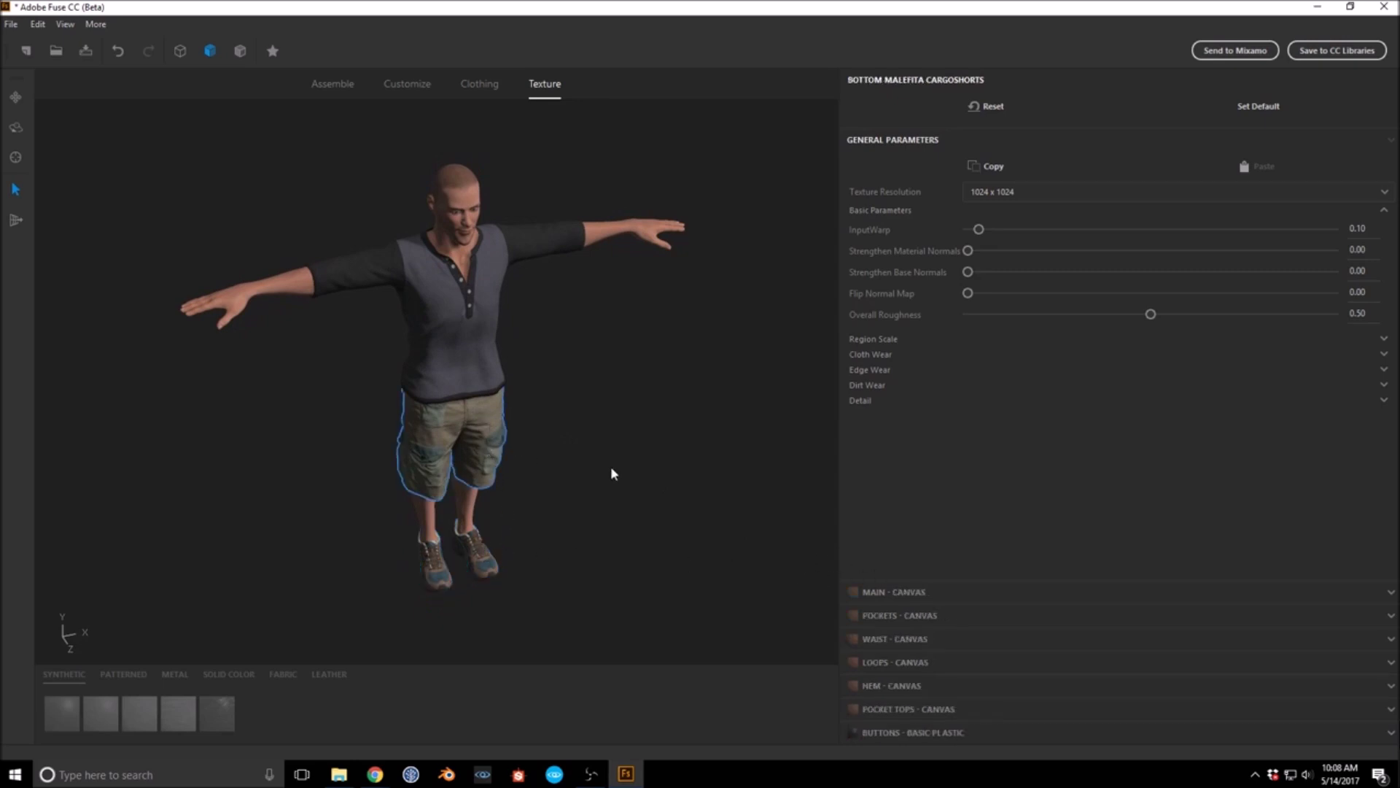
{"action": "middle_click_drag", "start_coordinate": [578, 507], "coordinate": [535, 457]}
{"action": "scroll", "coordinate": [477, 485], "scroll_direction": "up", "scroll_amount": 5}
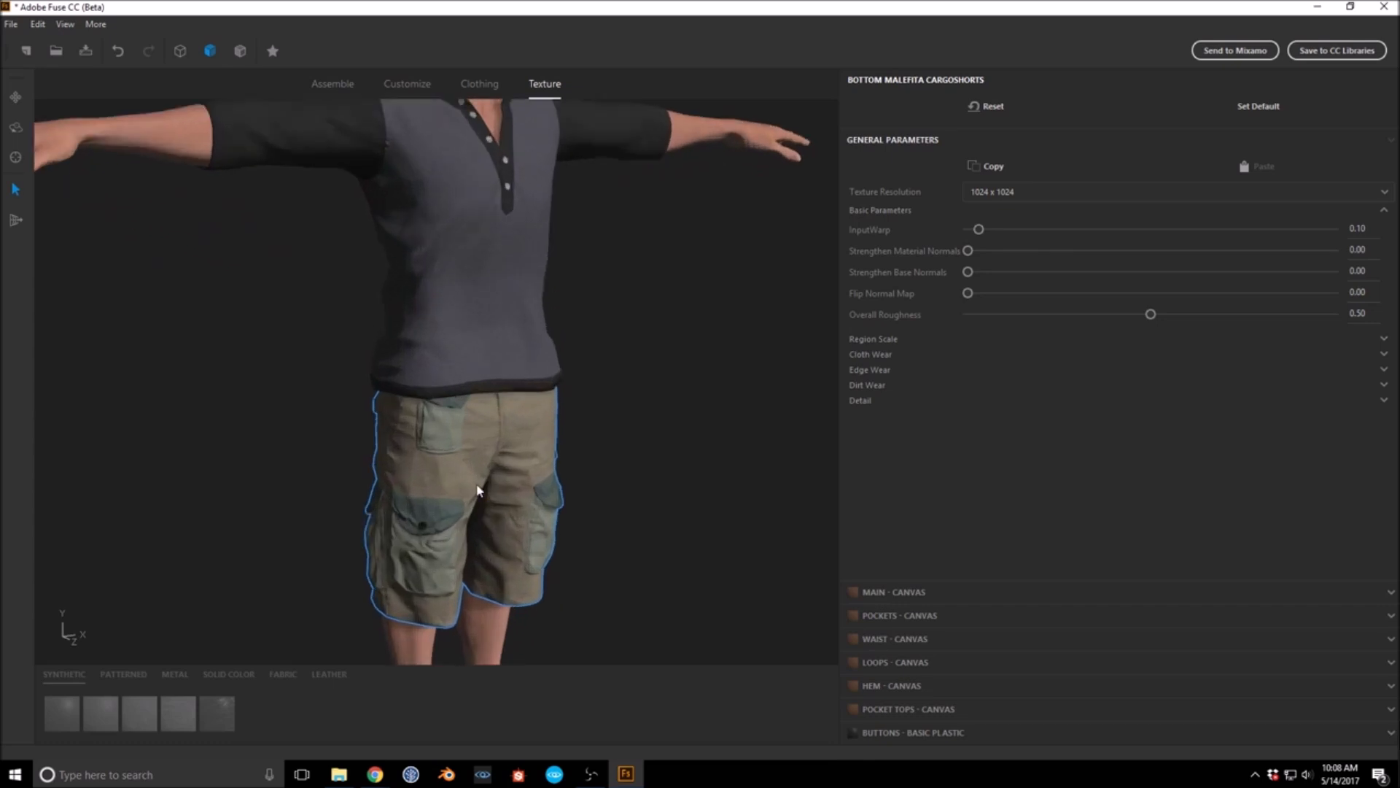
{"action": "scroll", "coordinate": [477, 491], "scroll_direction": "down", "scroll_amount": 5}
{"action": "middle_click_drag", "start_coordinate": [599, 418], "coordinate": [616, 444]}
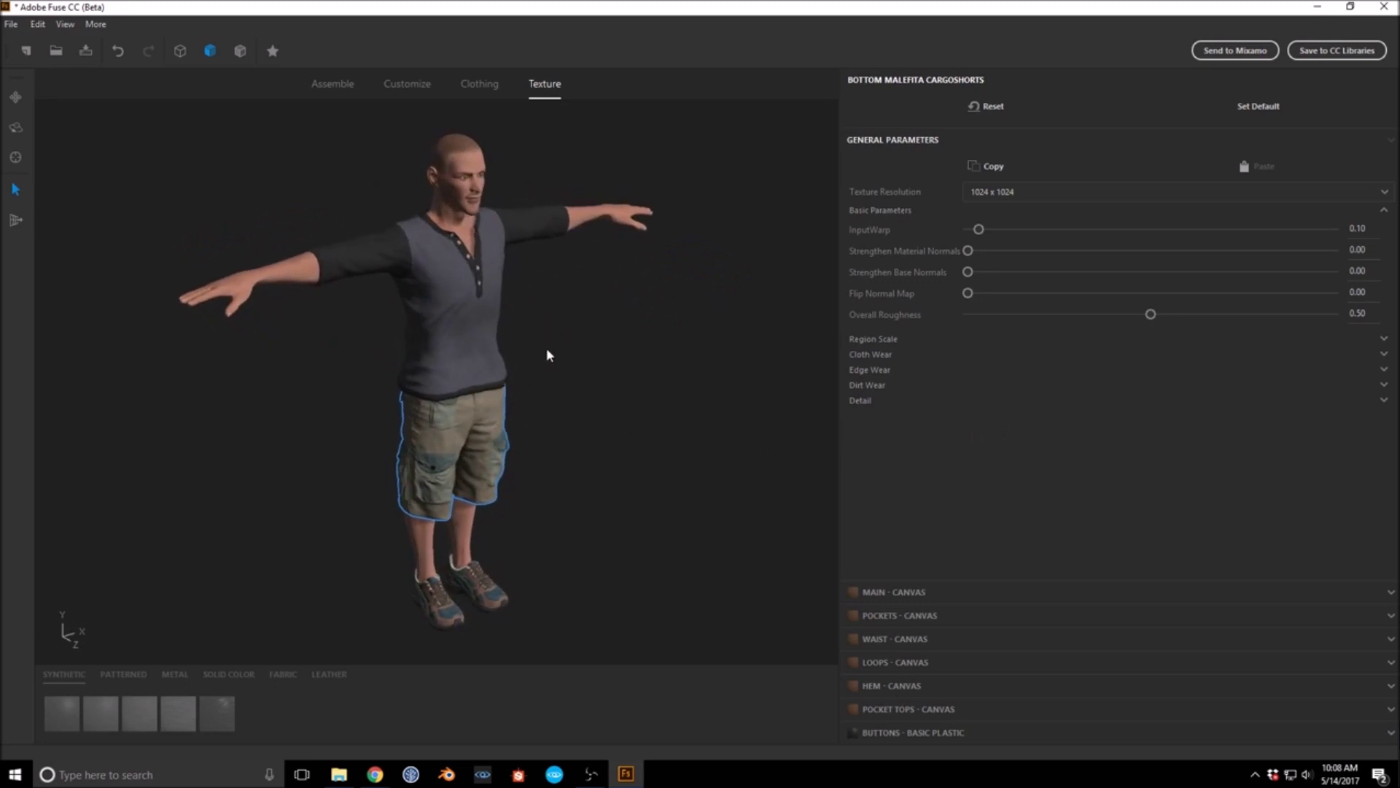
Step: Upload the character to Mixamo under the name short_pants_guy
{"action": "left_click", "coordinate": [1234, 52]}
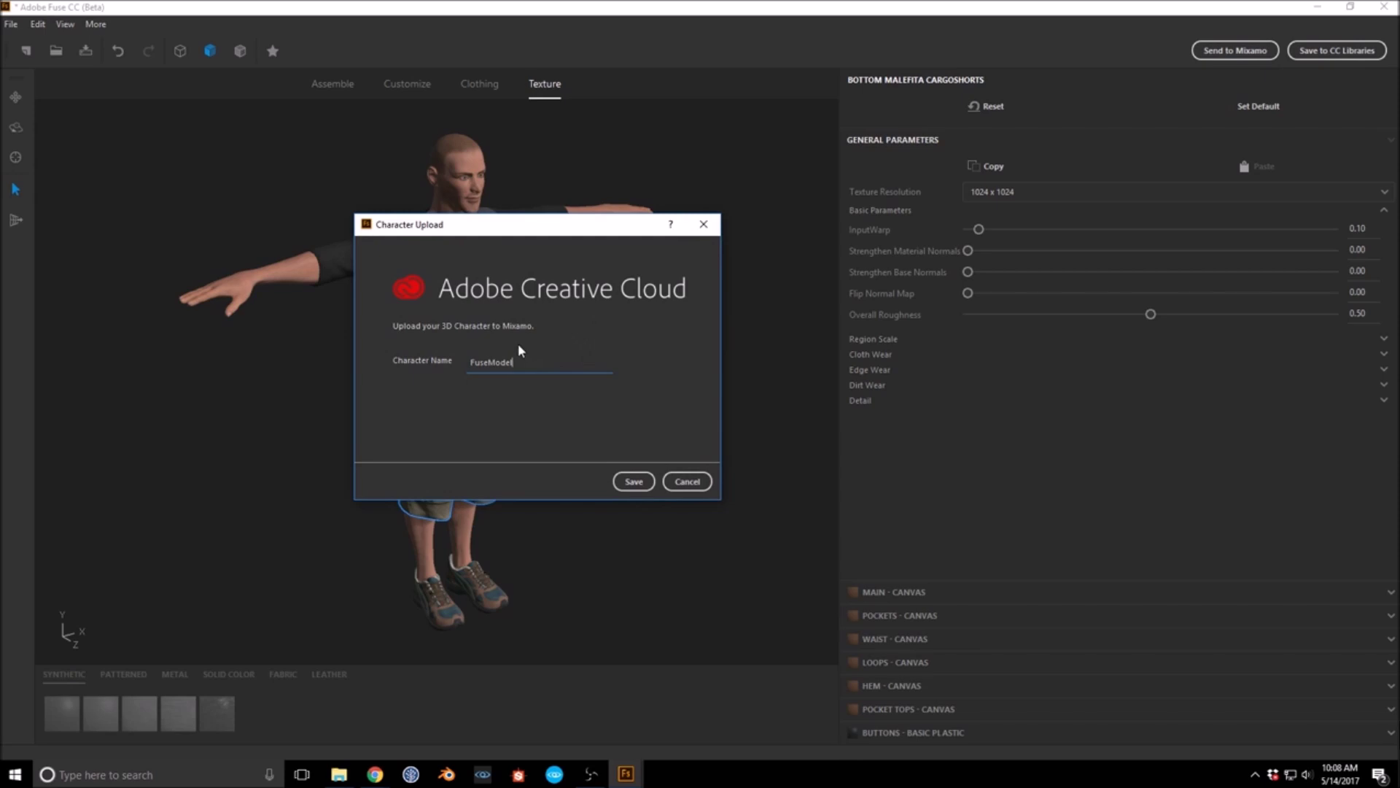
{"action": "left_click_drag", "start_coordinate": [517, 367], "coordinate": [428, 371]}
{"action": "type", "text": "short_pants_ugy"}
{"action": "key", "text": "BackSpace"}
{"action": "key", "text": "BackSpace"}
{"action": "key", "text": "BackSpace"}
{"action": "type", "text": "guy"}
{"action": "left_click", "coordinate": [636, 482]}
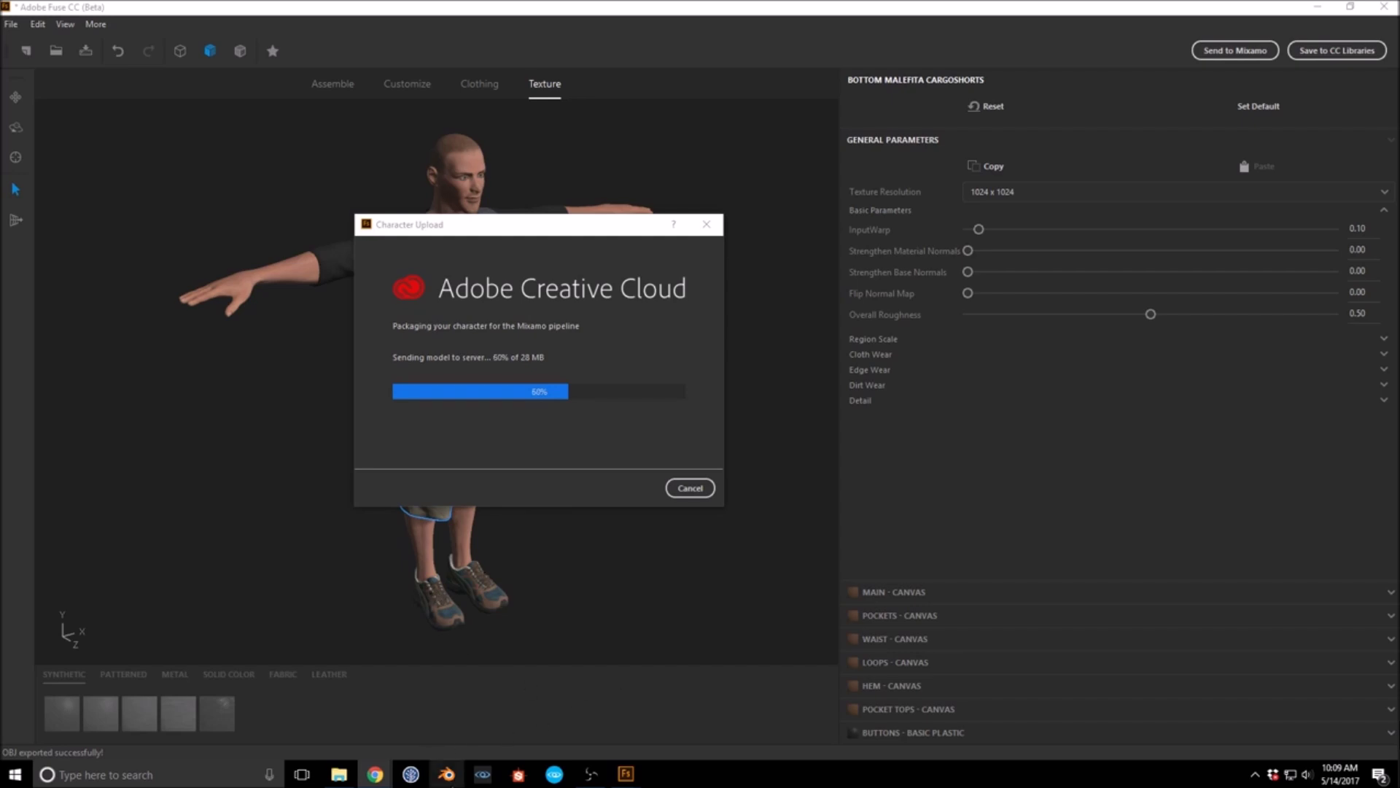
Step: Switch to Chrome and maximize the window showing Mixamo's Auto-Rigger page
{"action": "left_click", "coordinate": [447, 776]}
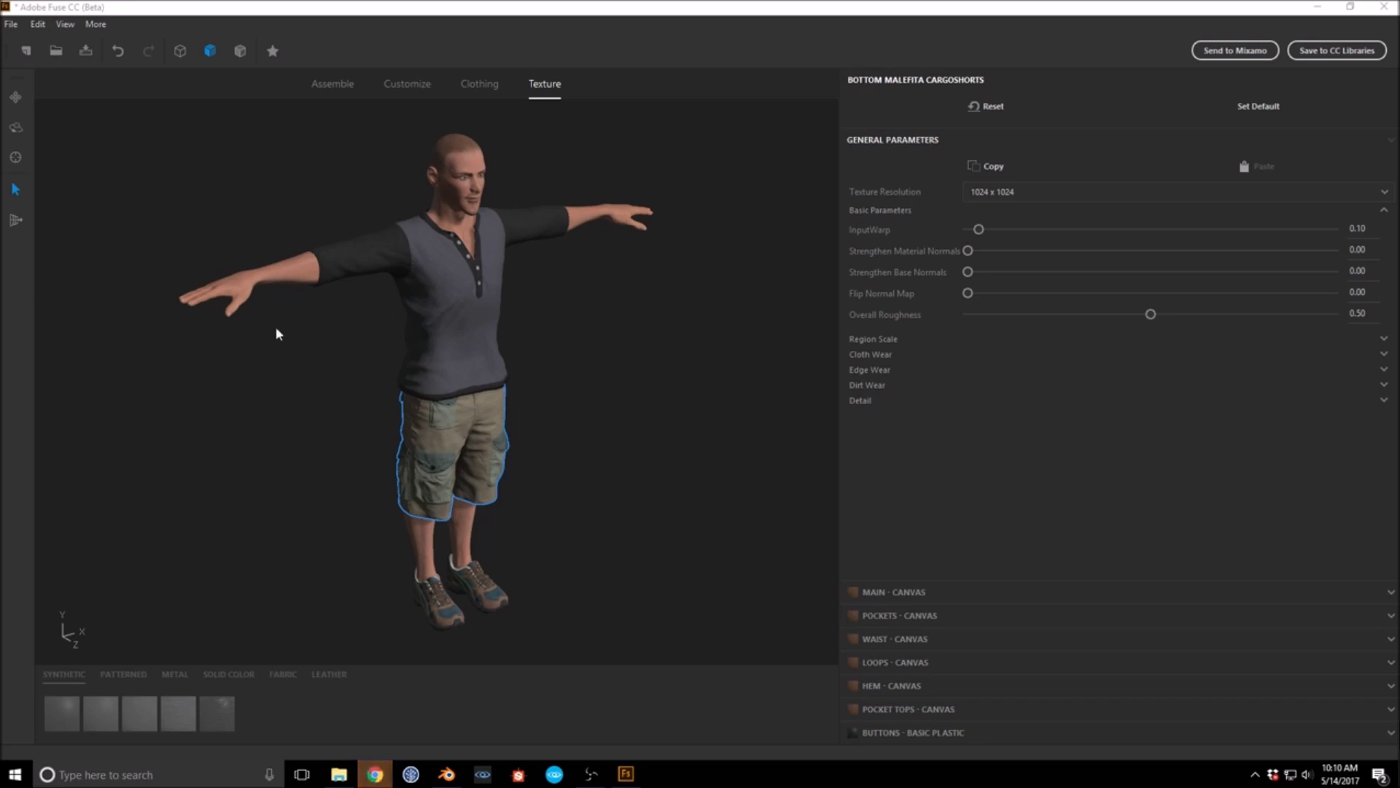
{"action": "left_click", "coordinate": [374, 775]}
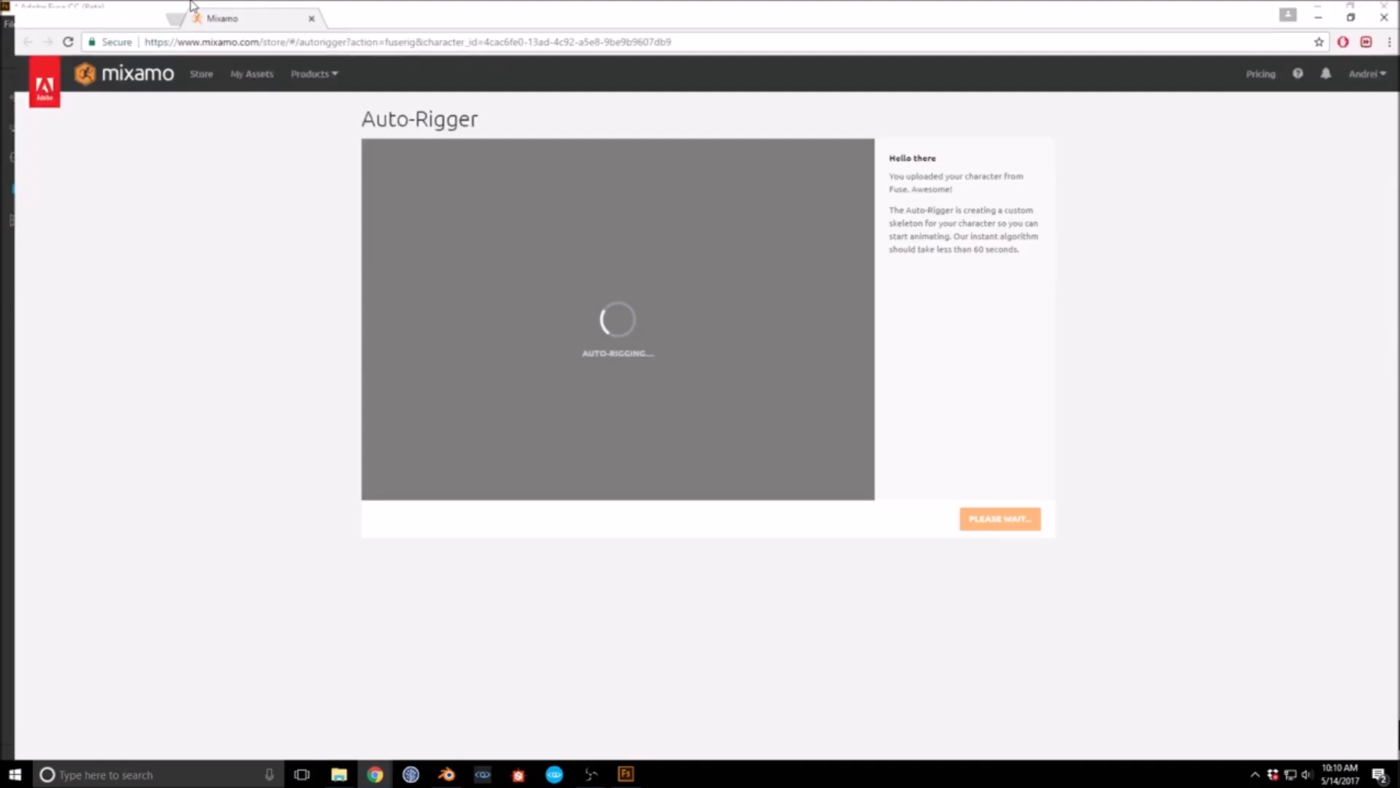
{"action": "double_click", "coordinate": [192, 5]}
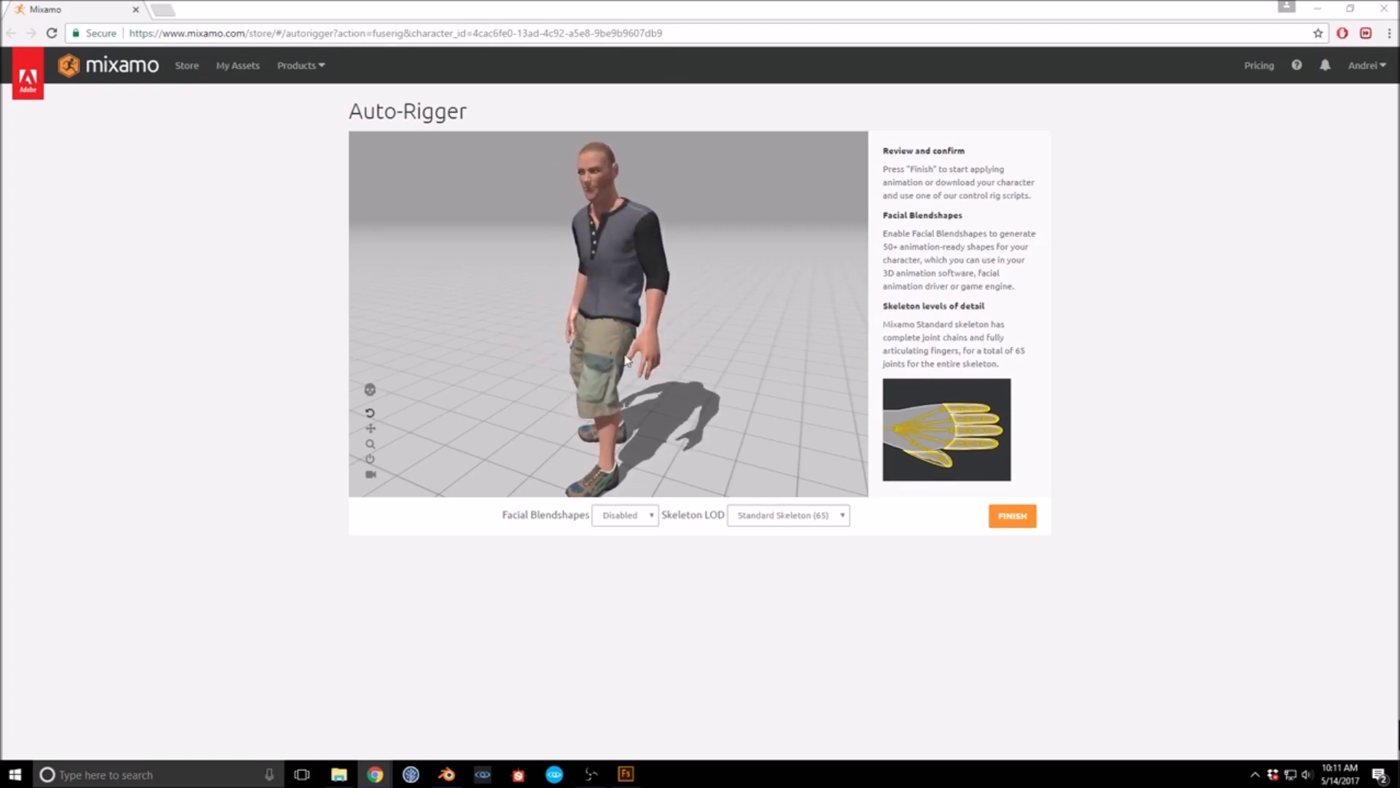
Step: Finish auto-rigging with Facial Blendshapes disabled and the Standard Skeleton (65), and continue to animating the character
{"action": "left_click", "coordinate": [842, 516]}
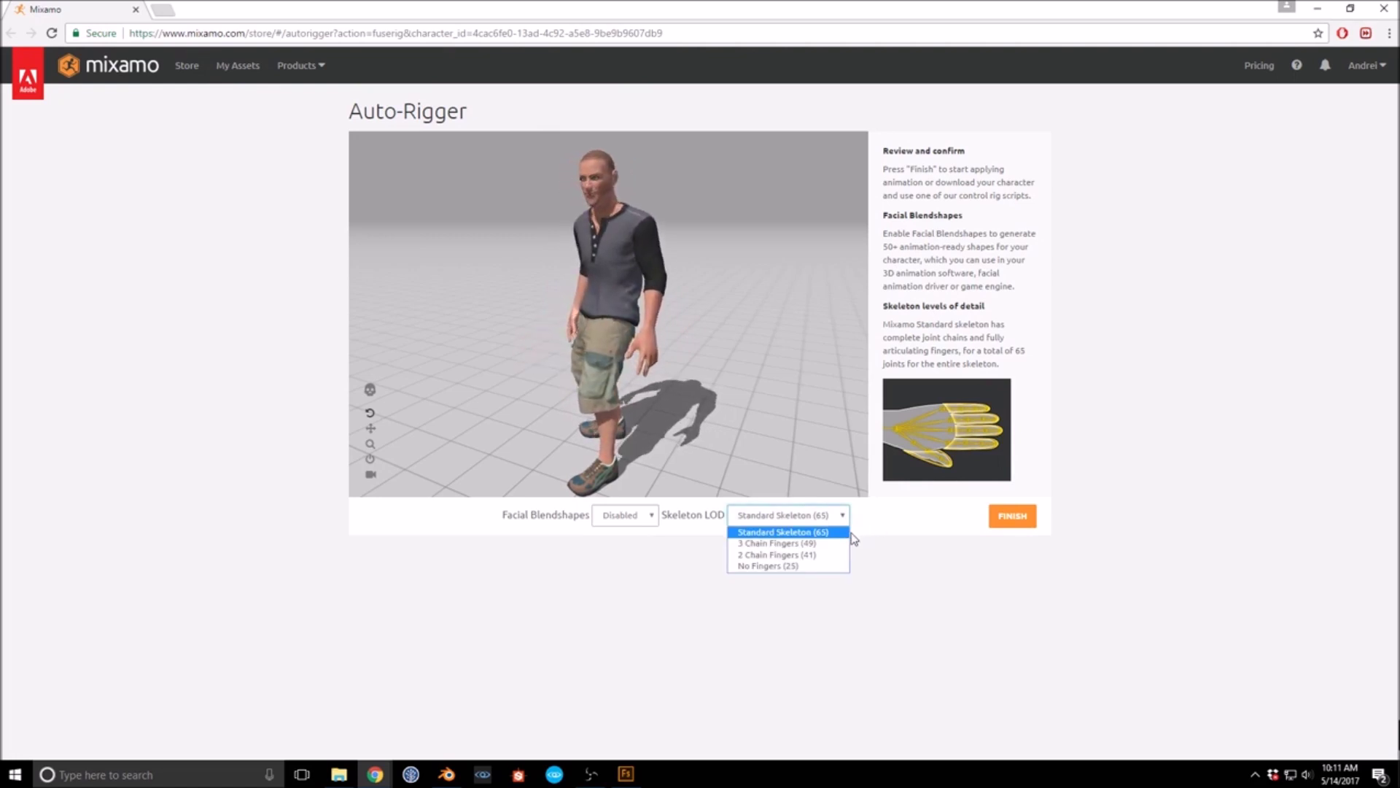
{"action": "left_click", "coordinate": [895, 527]}
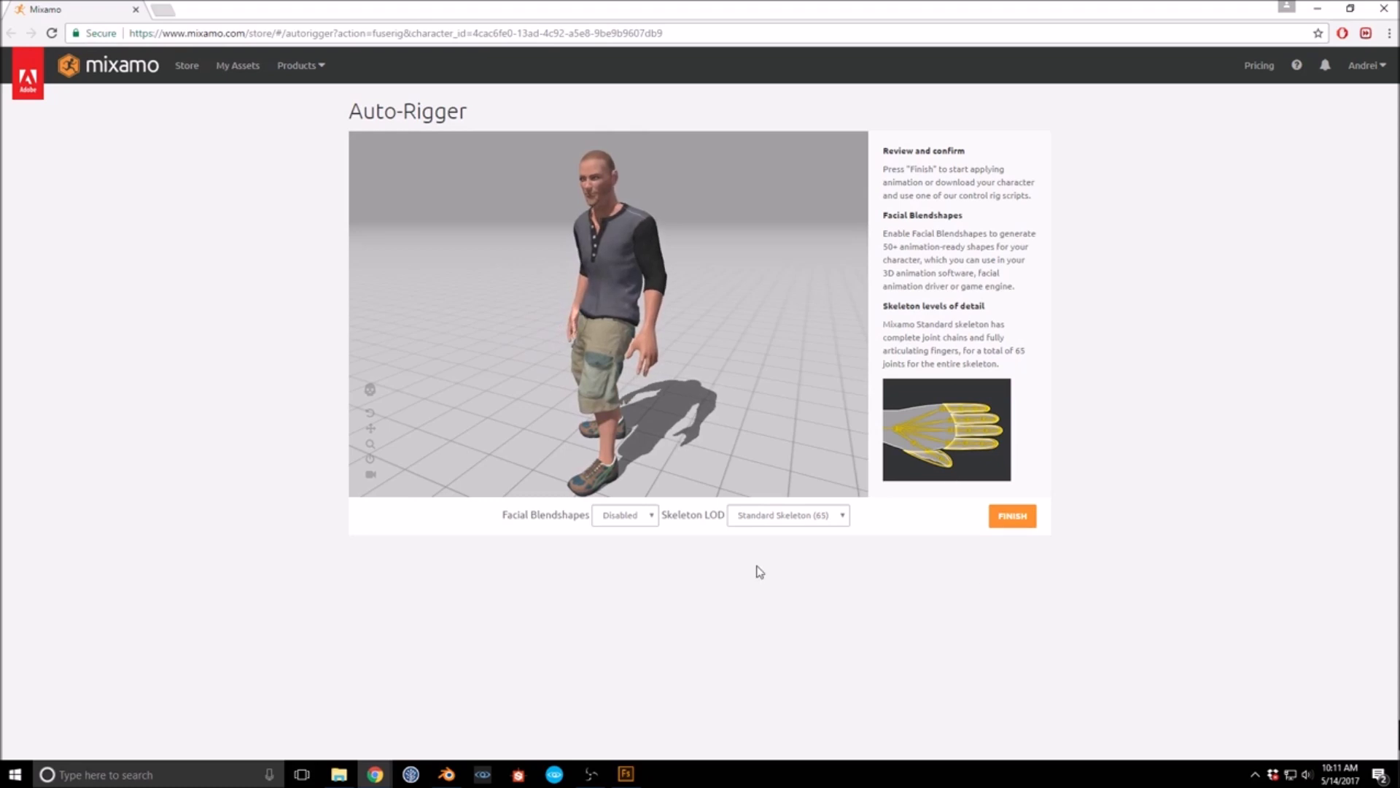
{"action": "left_click", "coordinate": [637, 517]}
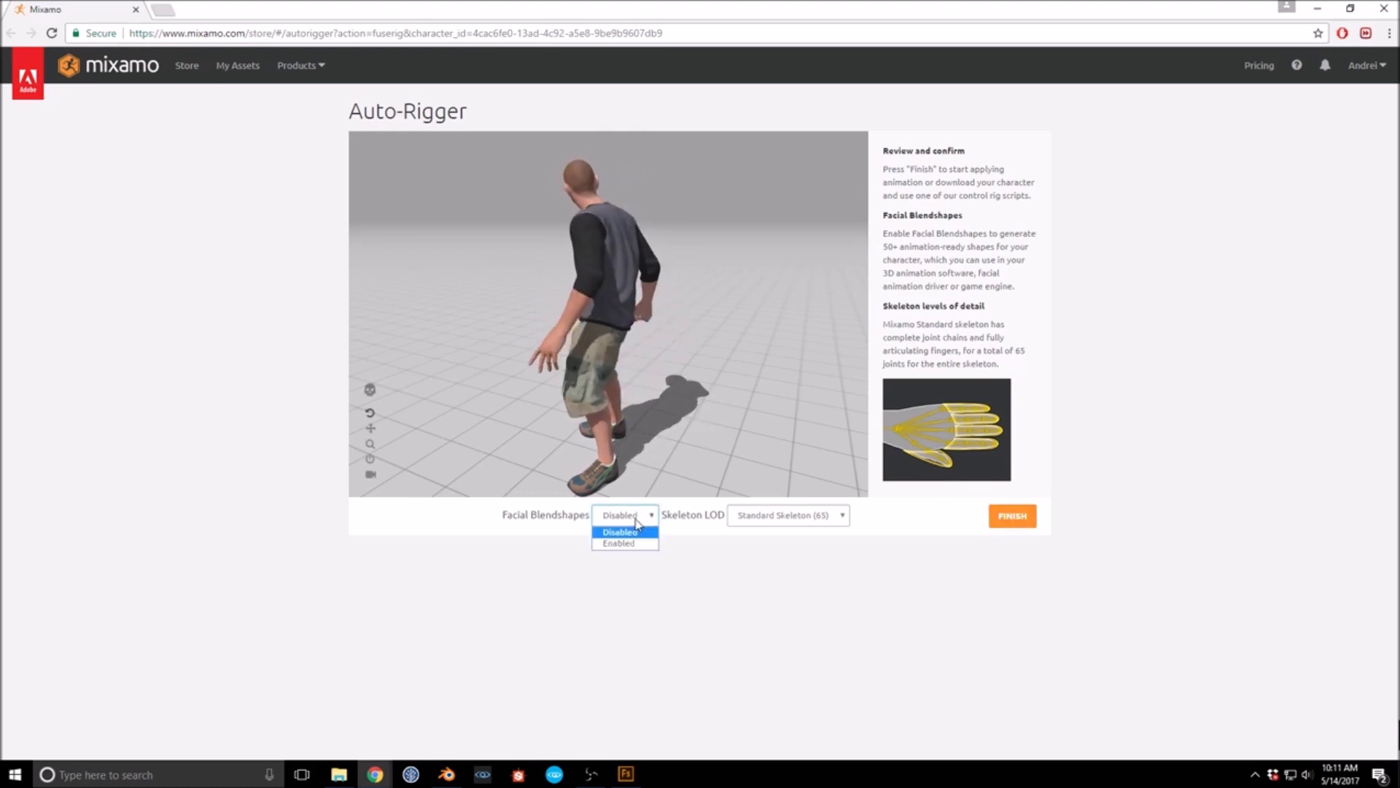
{"action": "left_click", "coordinate": [759, 573]}
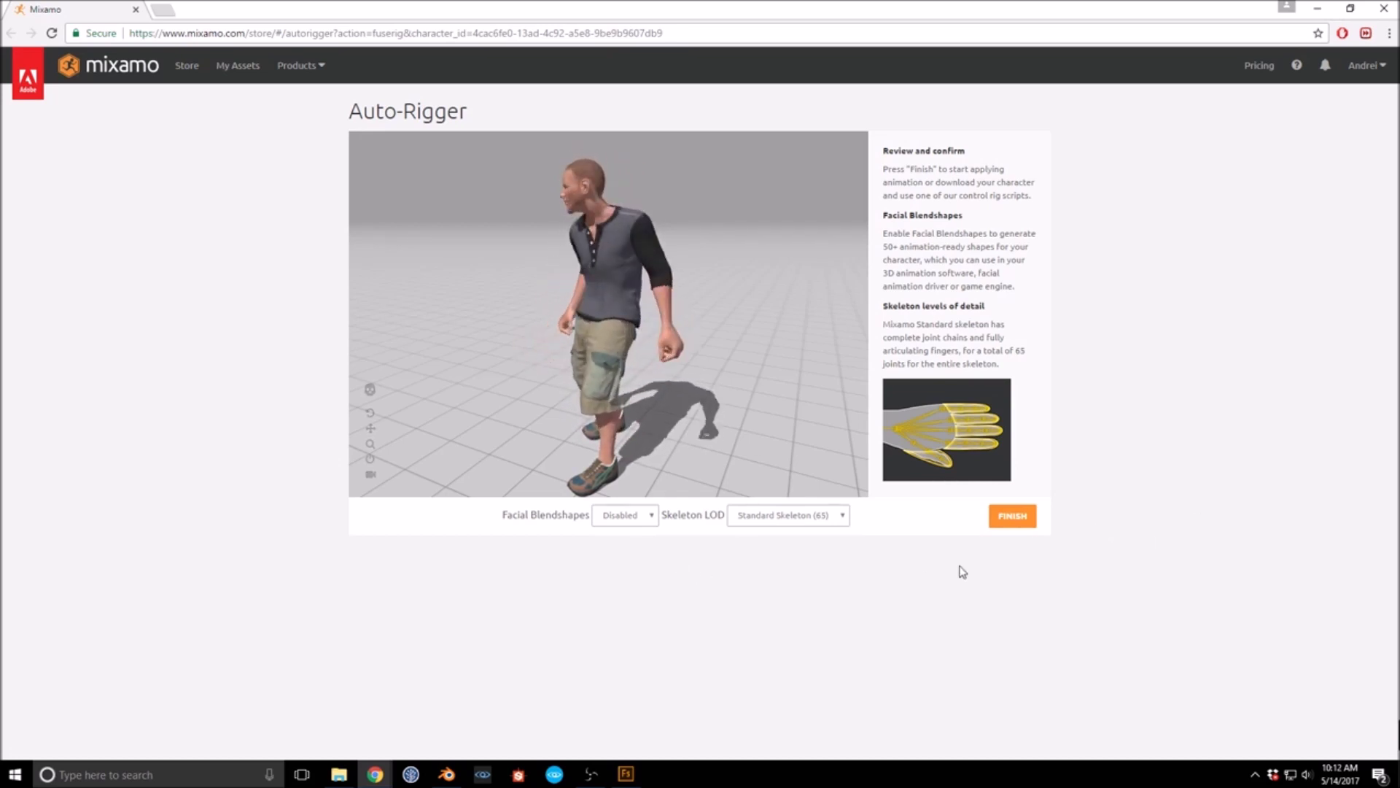
{"action": "left_click", "coordinate": [1024, 524]}
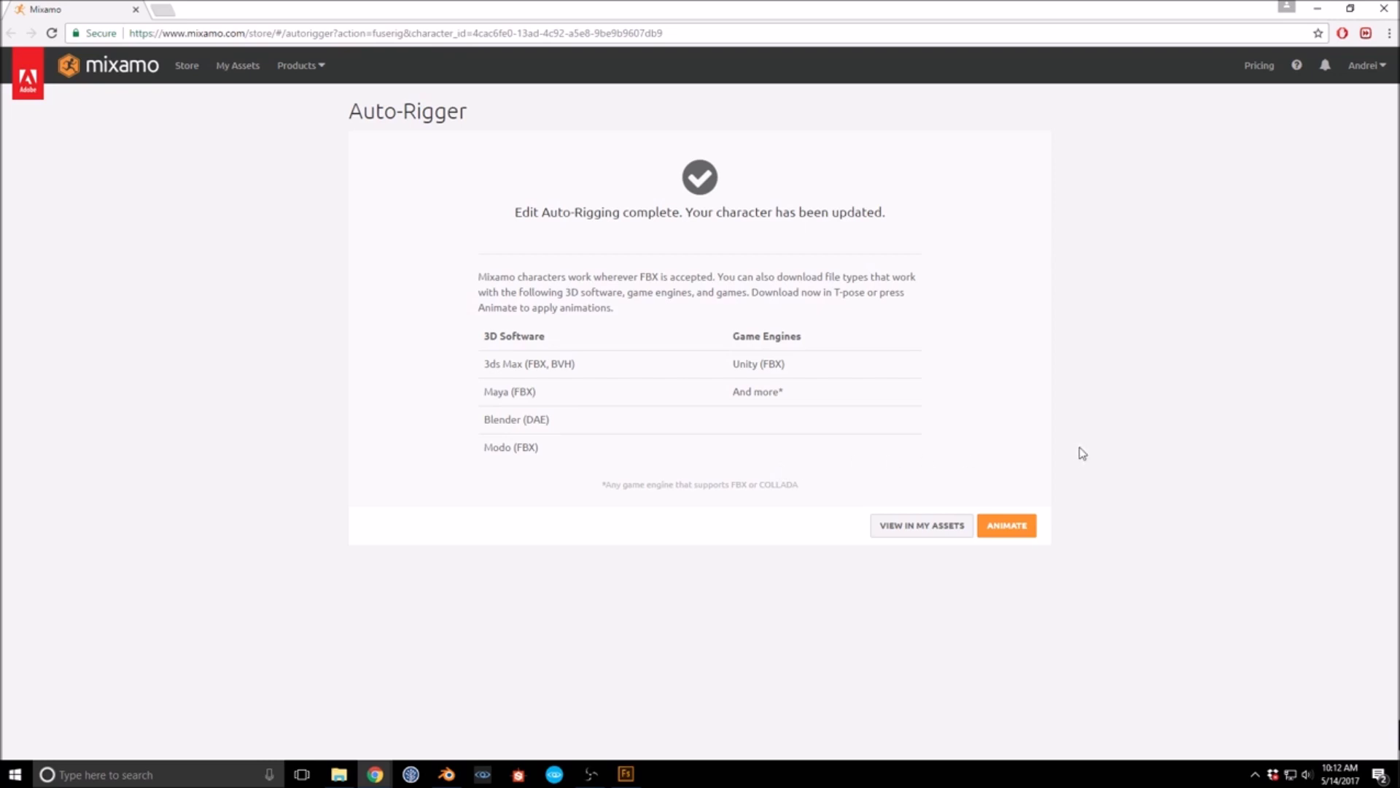
{"action": "left_click", "coordinate": [1002, 531]}
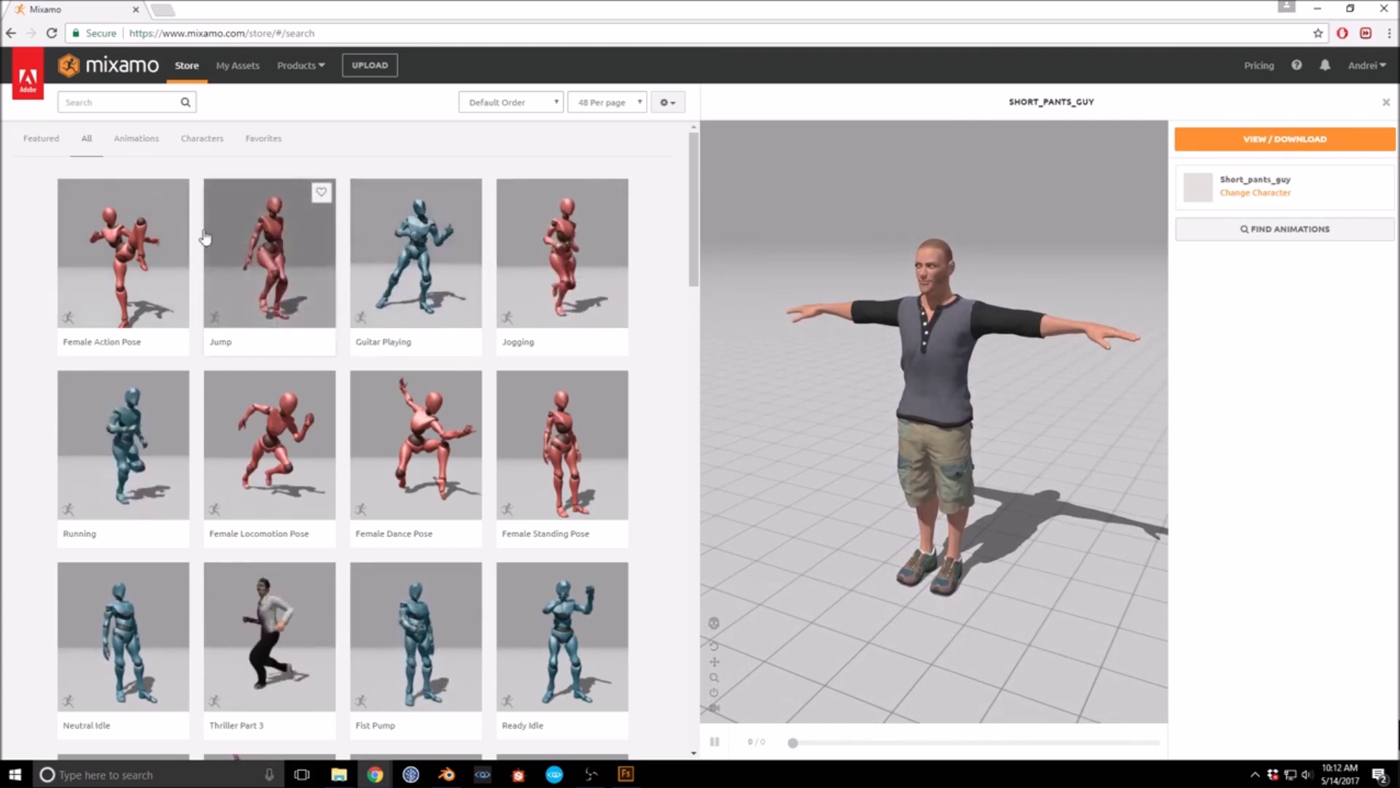
Step: Search the Mixamo store for "walking" and apply the third Walking animation in the first row to the character
{"action": "left_click", "coordinate": [102, 103]}
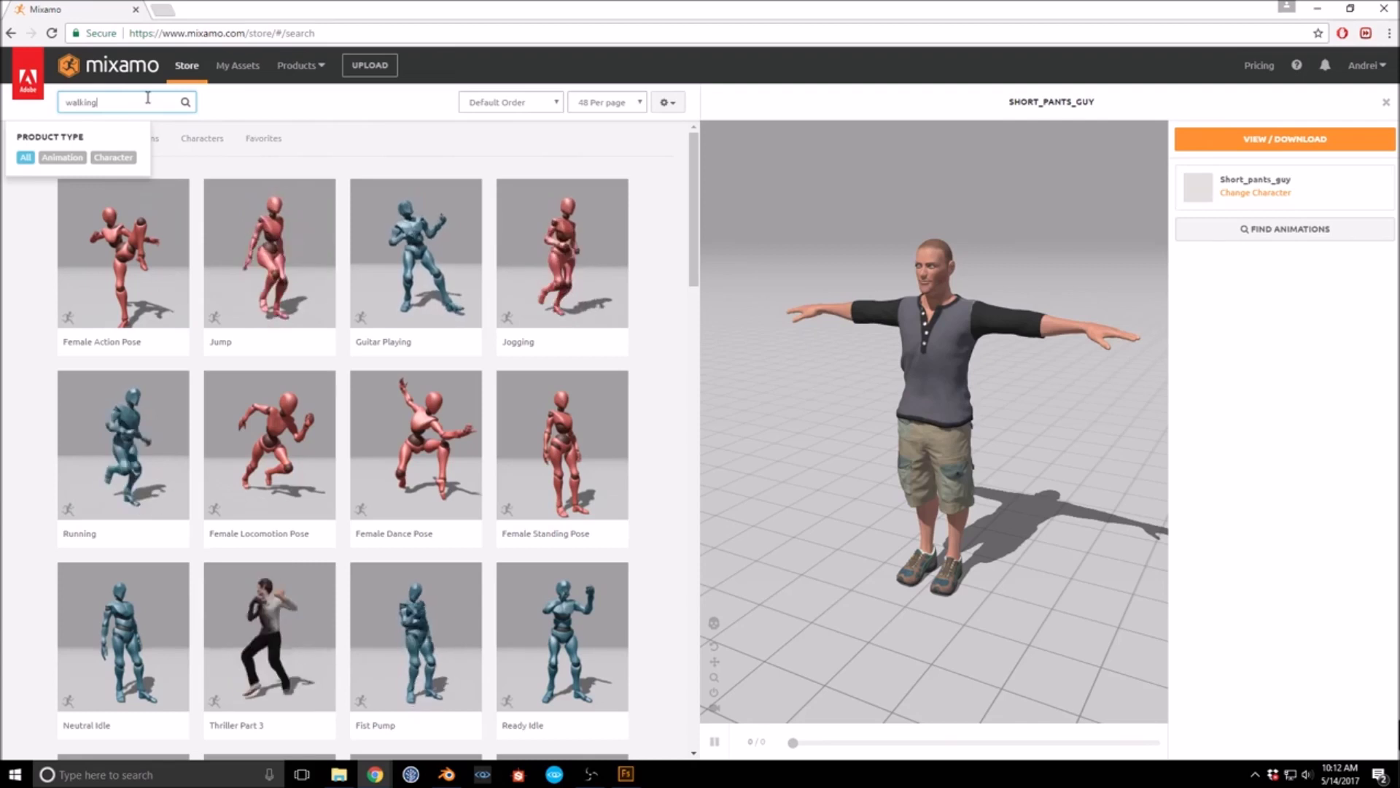
{"action": "type", "text": "walking"}
{"action": "key", "text": "Return"}
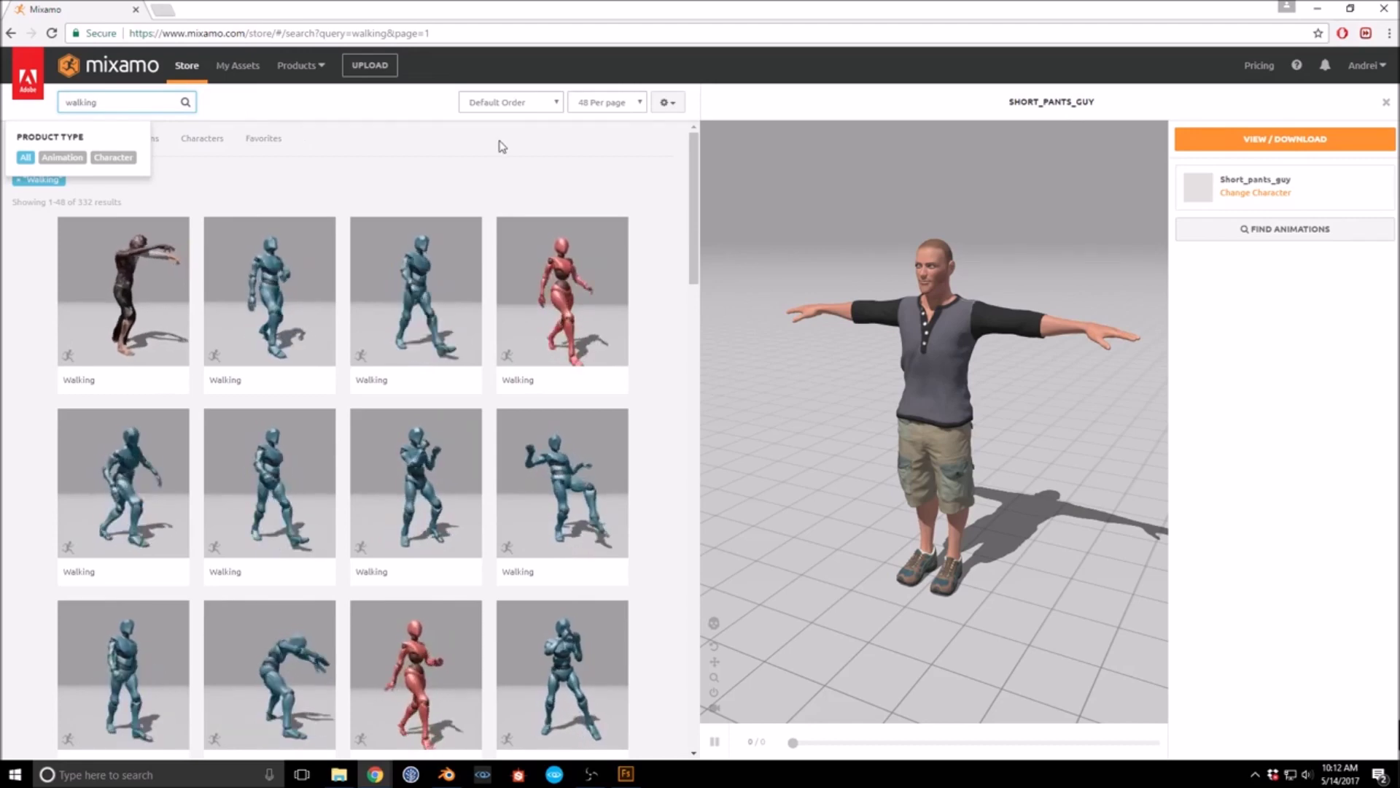
{"action": "left_click", "coordinate": [408, 308]}
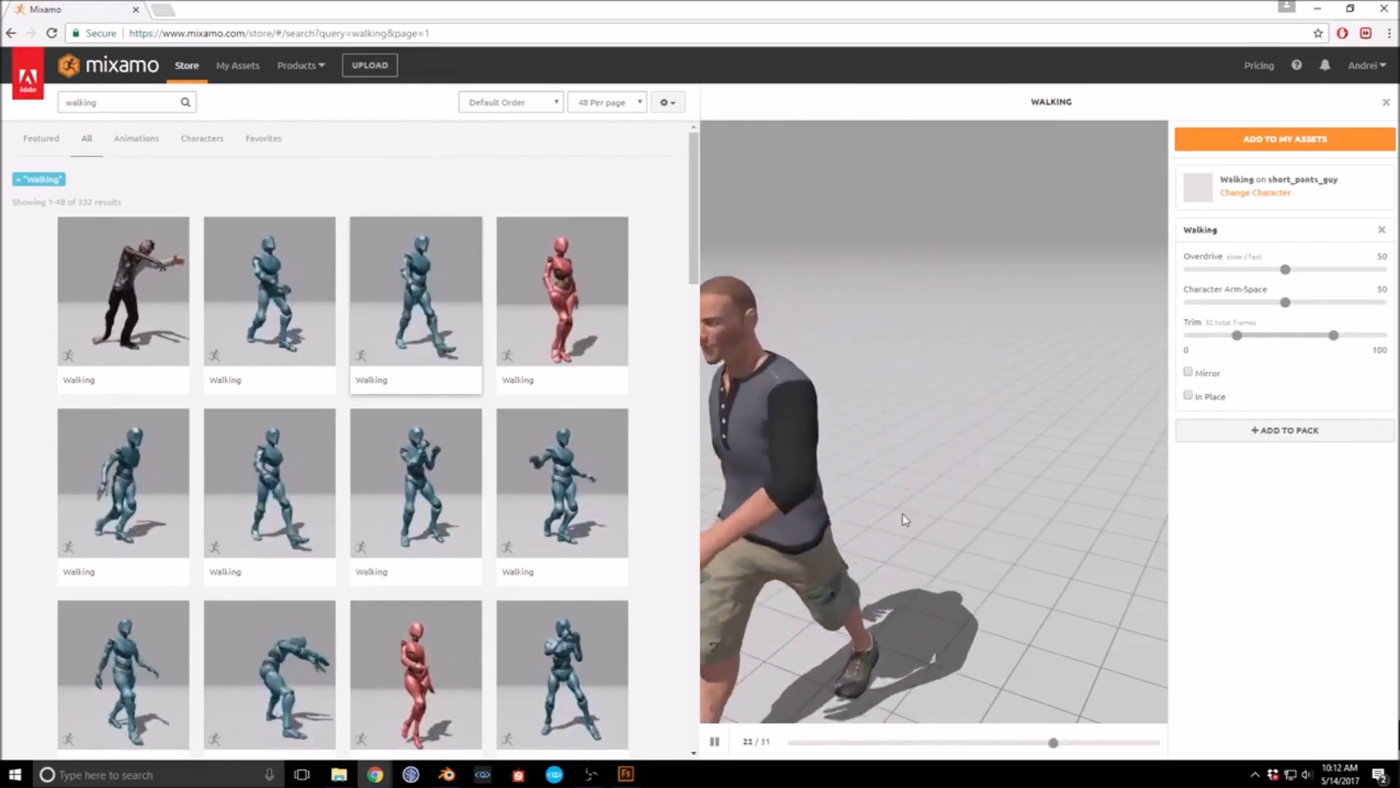
Step: Make the Walking animation play In Place, add it to the owned assets and open it there
{"action": "left_click", "coordinate": [1189, 396]}
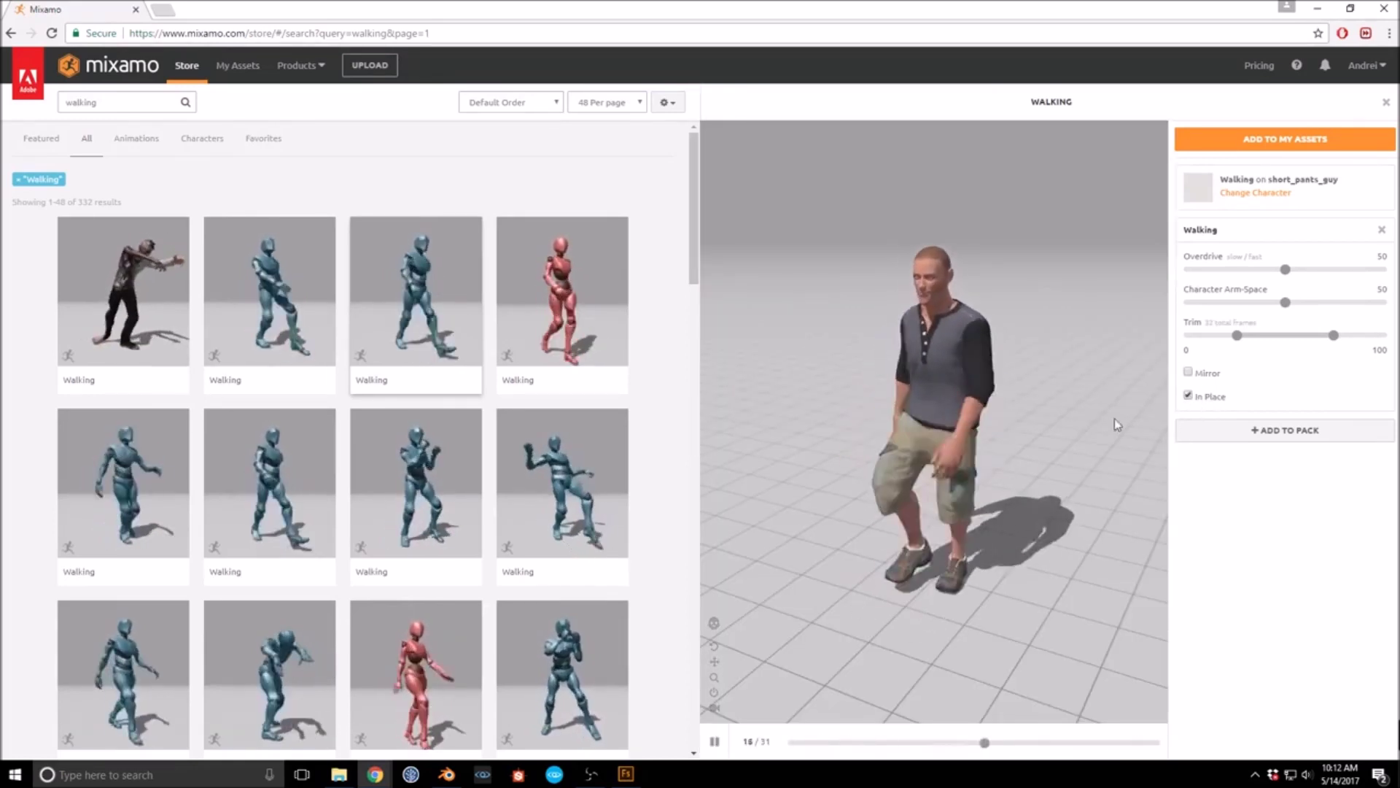
{"action": "left_click_drag", "start_coordinate": [977, 605], "coordinate": [939, 587]}
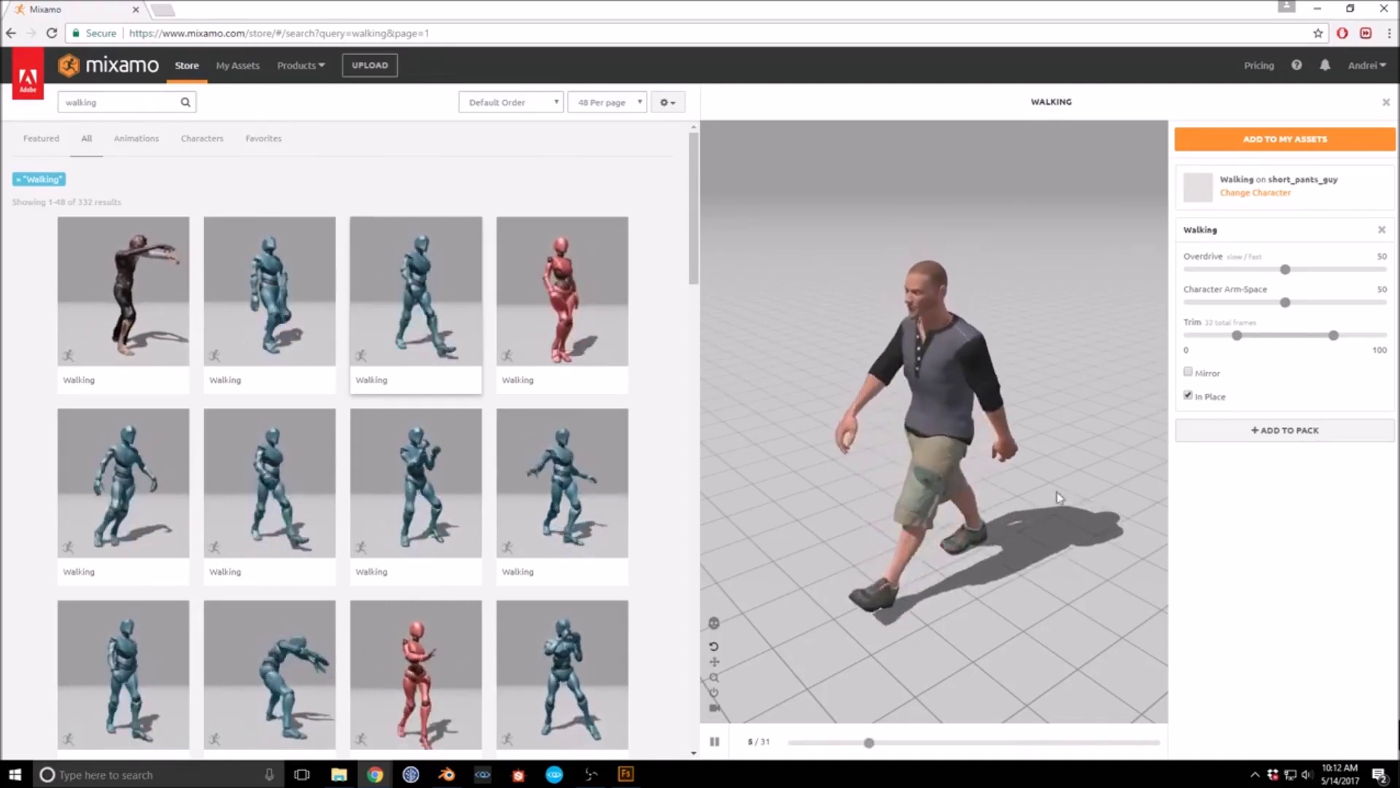
{"action": "left_click", "coordinate": [1285, 145]}
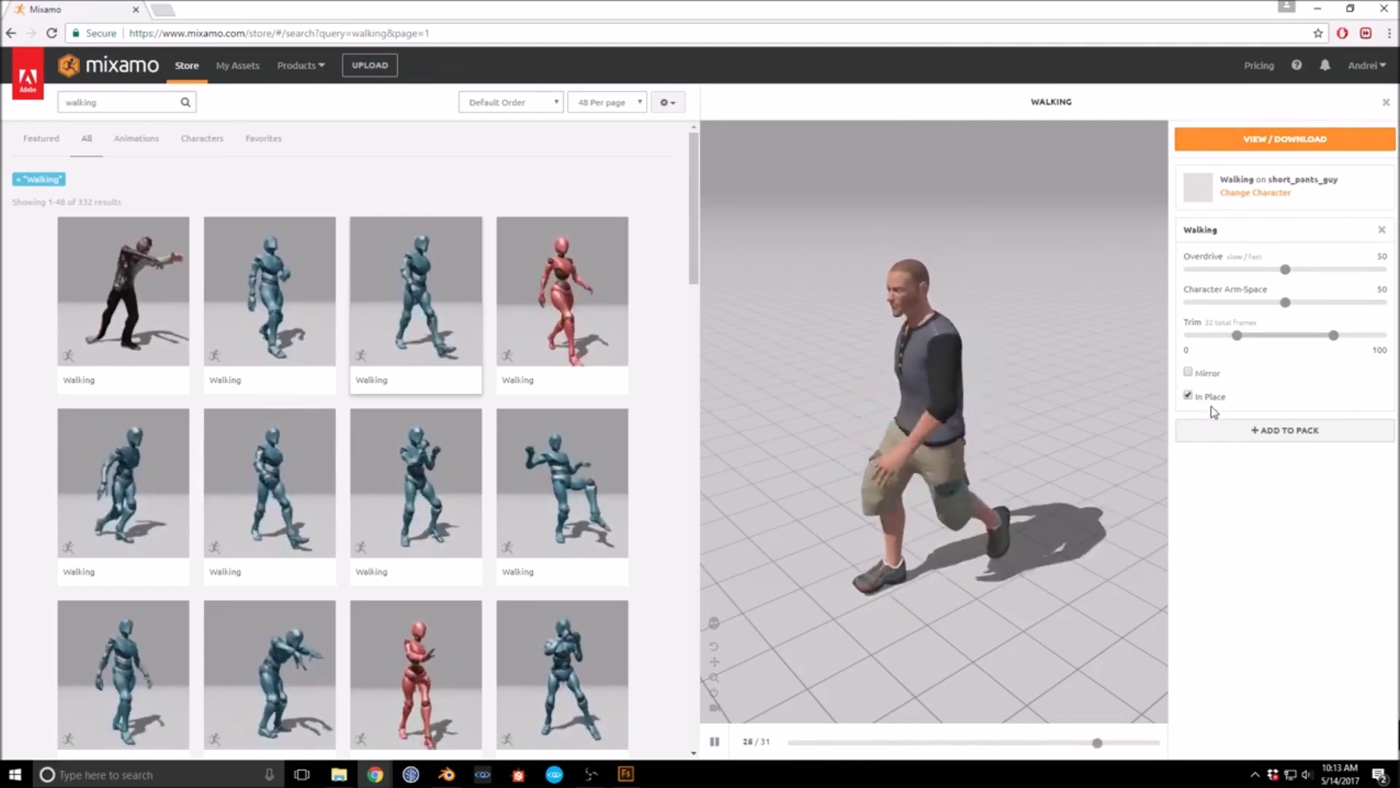
{"action": "left_click", "coordinate": [1281, 141]}
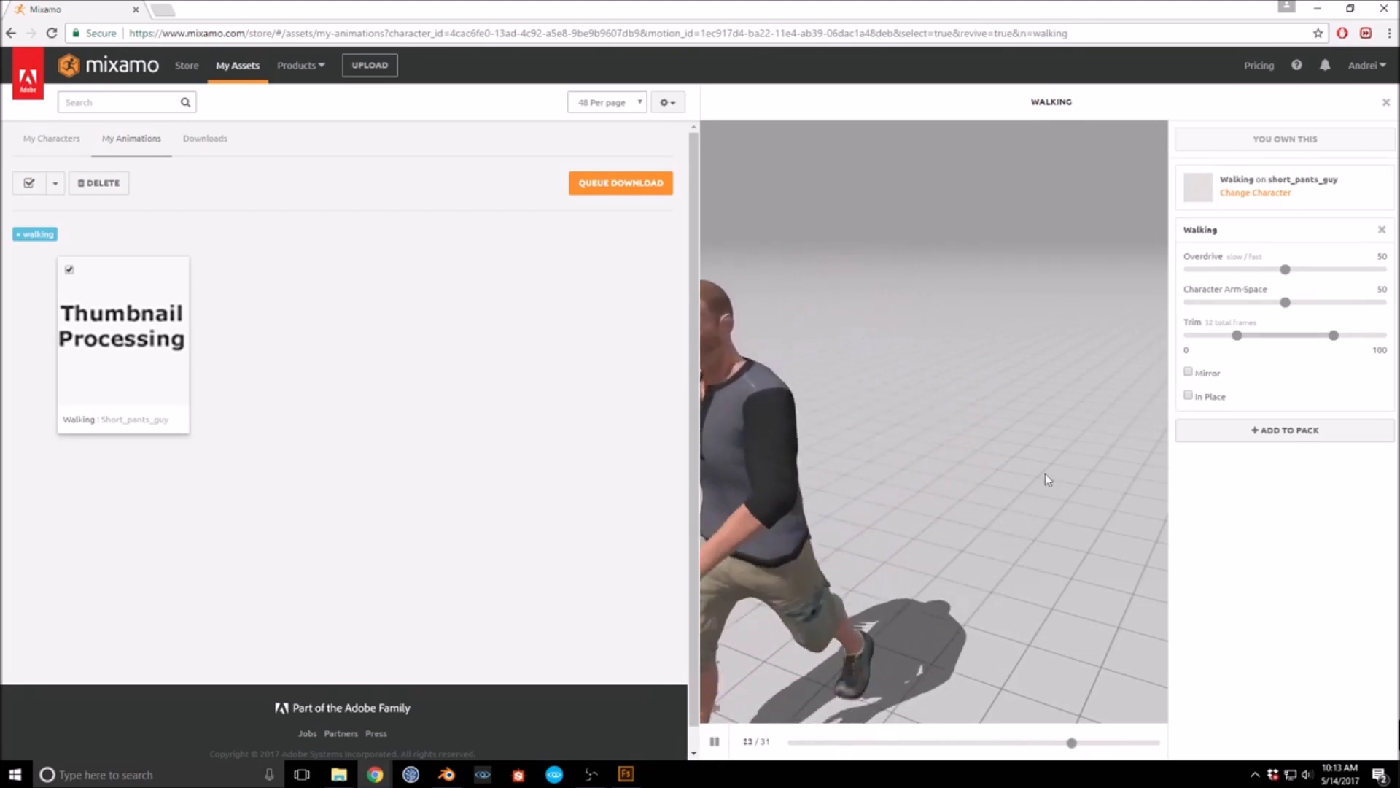
Step: Enable In Place on the owned Walking animation and download it for Short_pants_guy as an FBX file
{"action": "left_click", "coordinate": [1188, 395]}
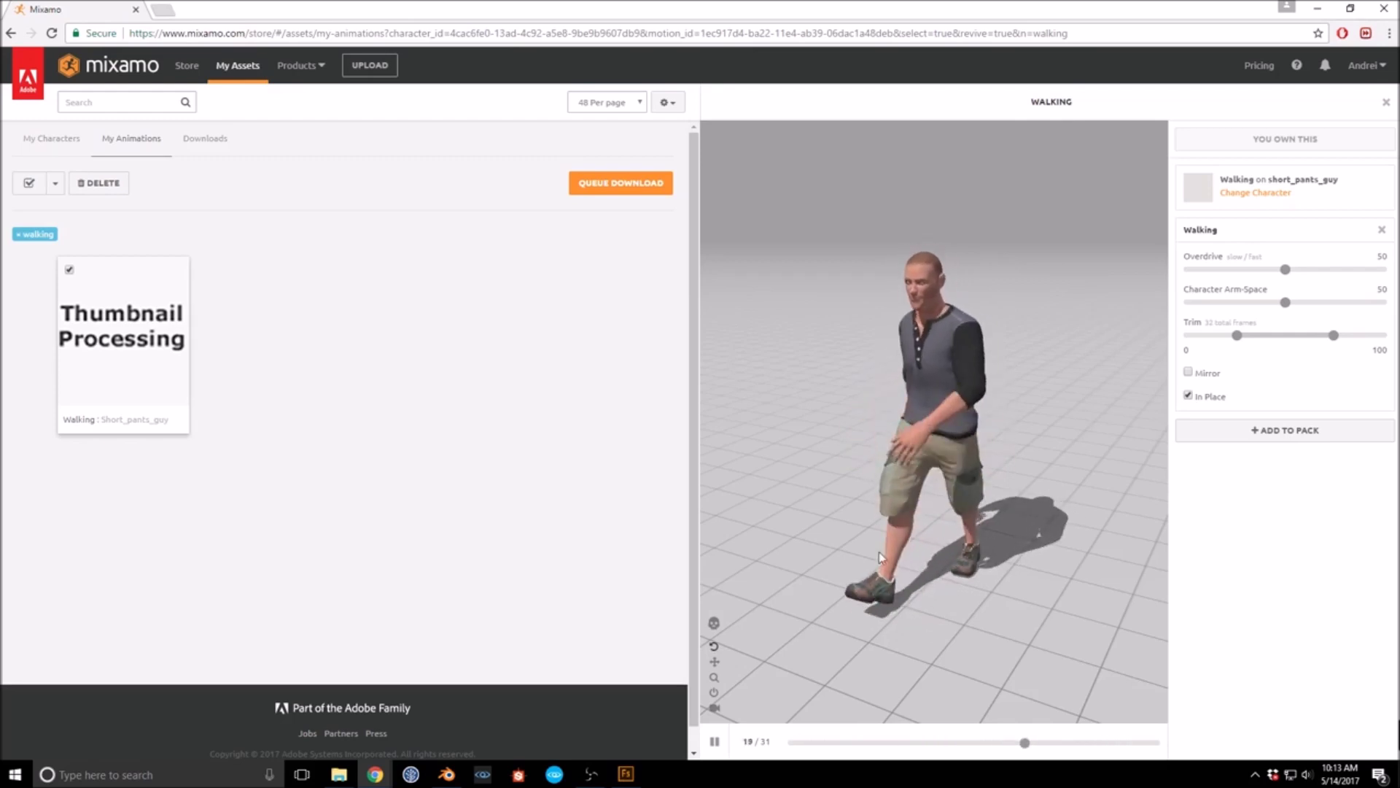
{"action": "left_click", "coordinate": [606, 185]}
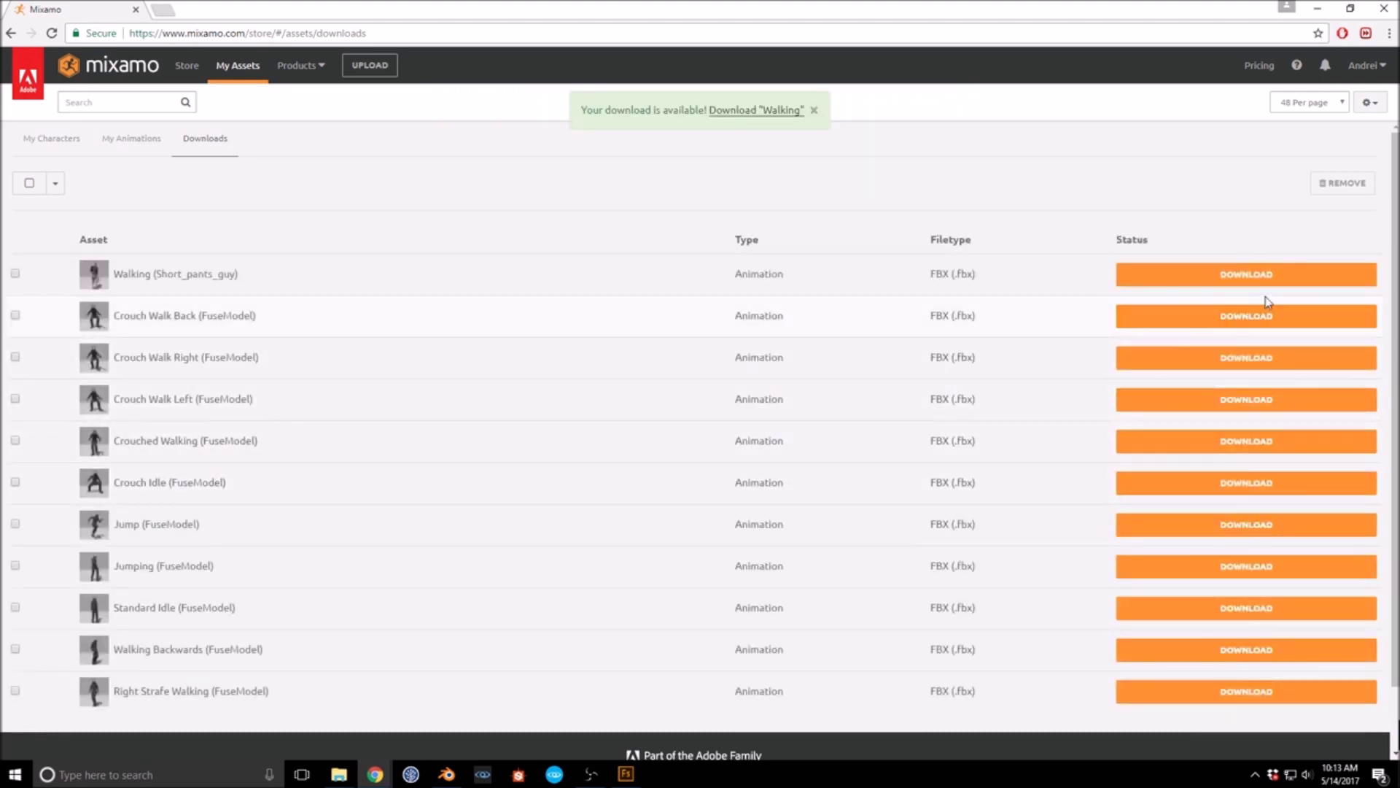
{"action": "left_click", "coordinate": [1251, 274]}
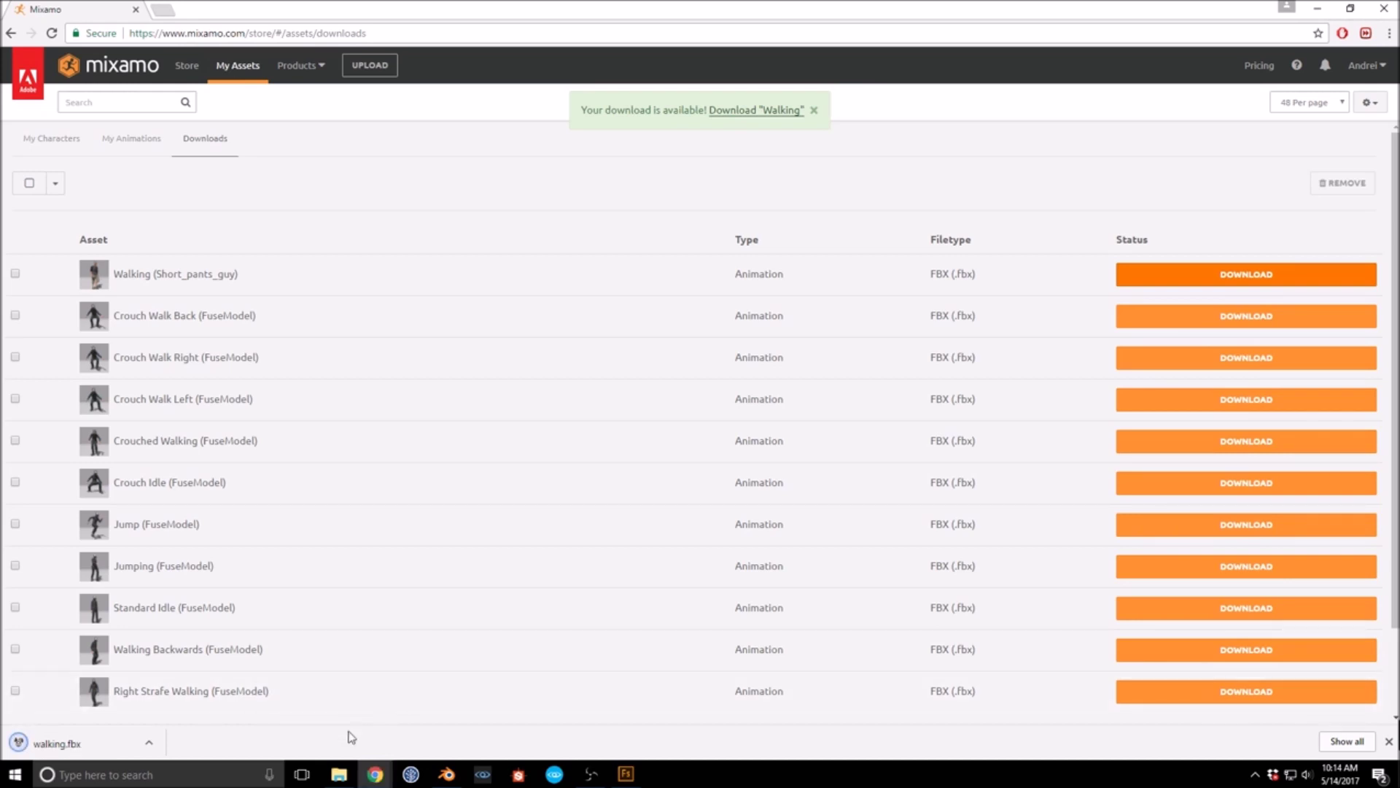
Step: Show the downloaded walking.fbx in its folder and move the folder window out of the way
{"action": "right_click", "coordinate": [98, 747]}
{"action": "left_click", "coordinate": [186, 711]}
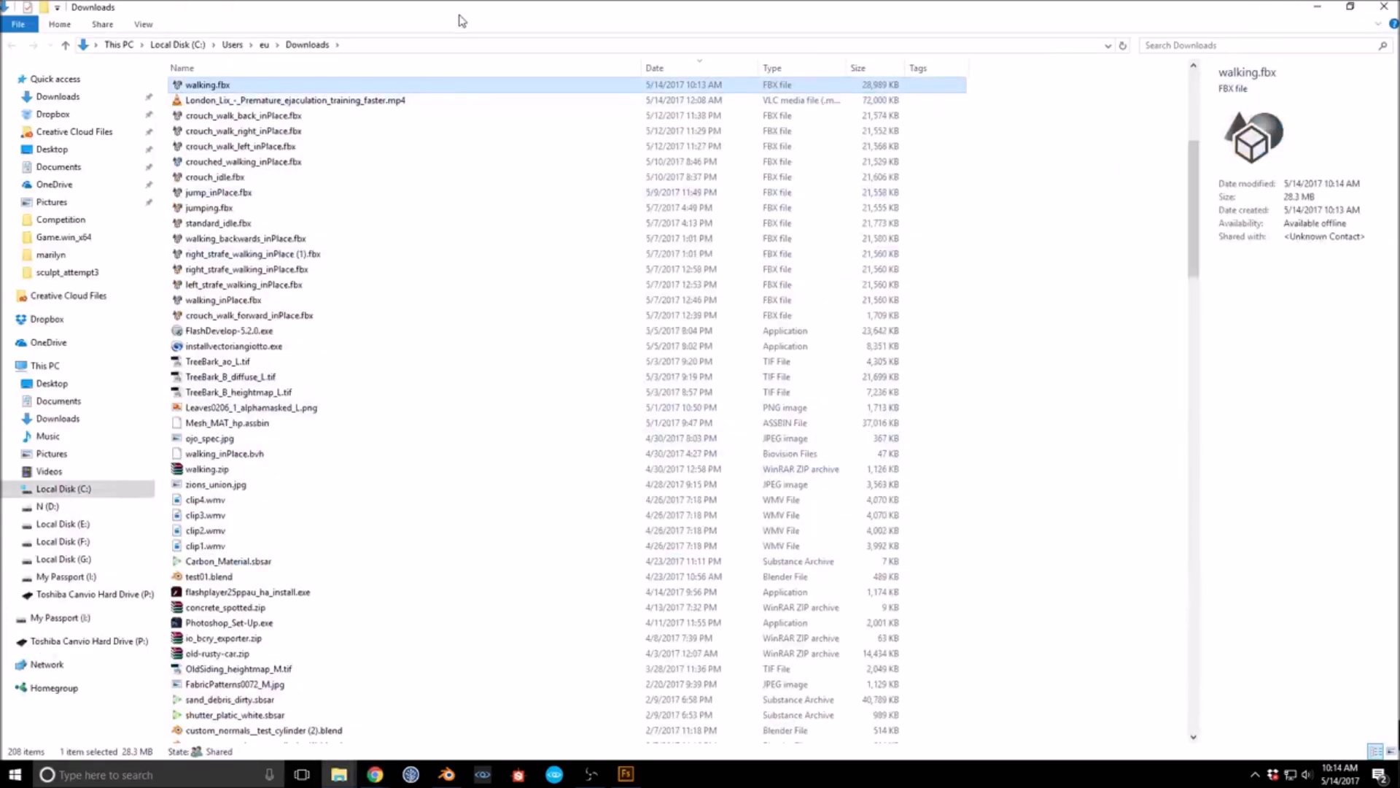
{"action": "double_click", "coordinate": [459, 21]}
{"action": "left_click_drag", "start_coordinate": [359, 54], "coordinate": [4, 29]}
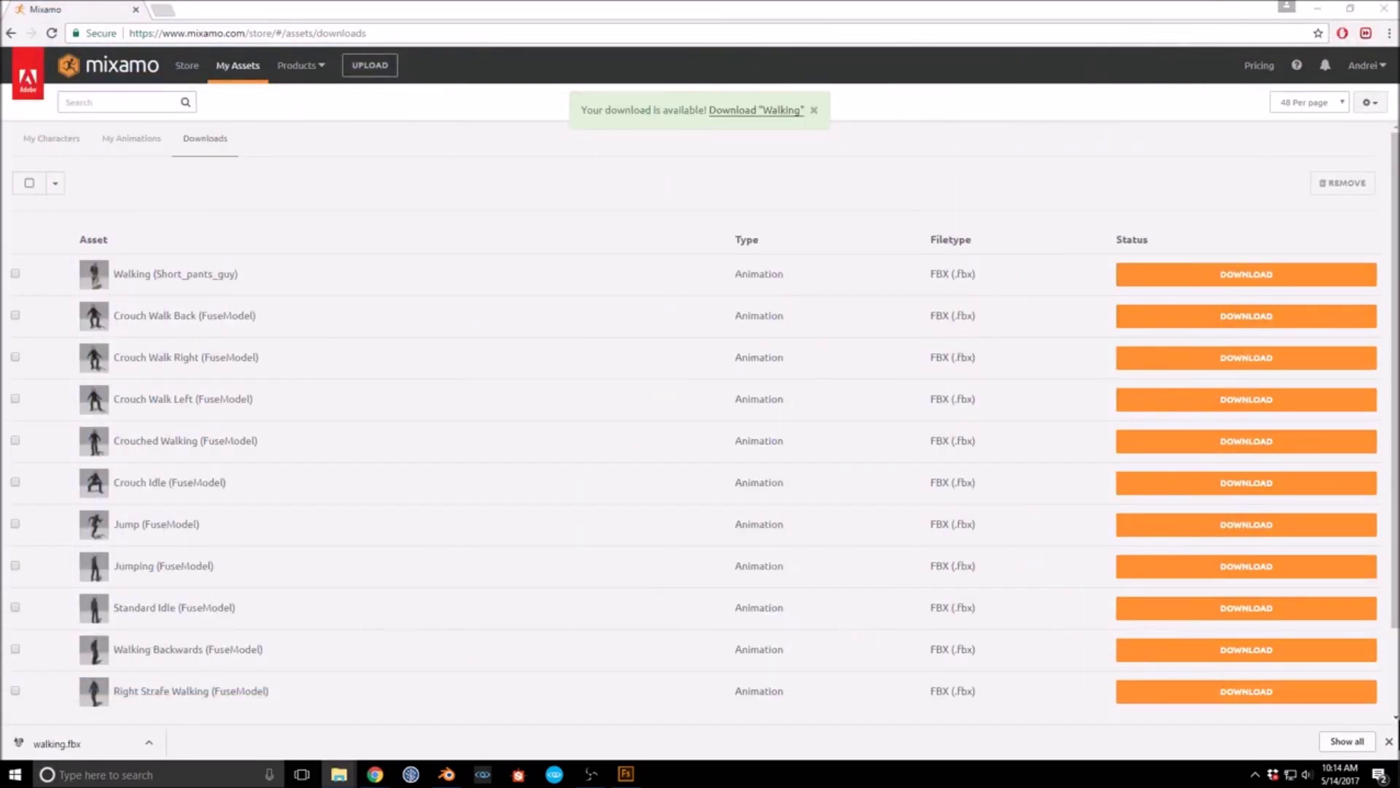
Step: Switch to Blender and import walking.fbx from the Downloads folder as an FBX file
{"action": "left_click_drag", "start_coordinate": [1399, 110], "coordinate": [689, 0]}
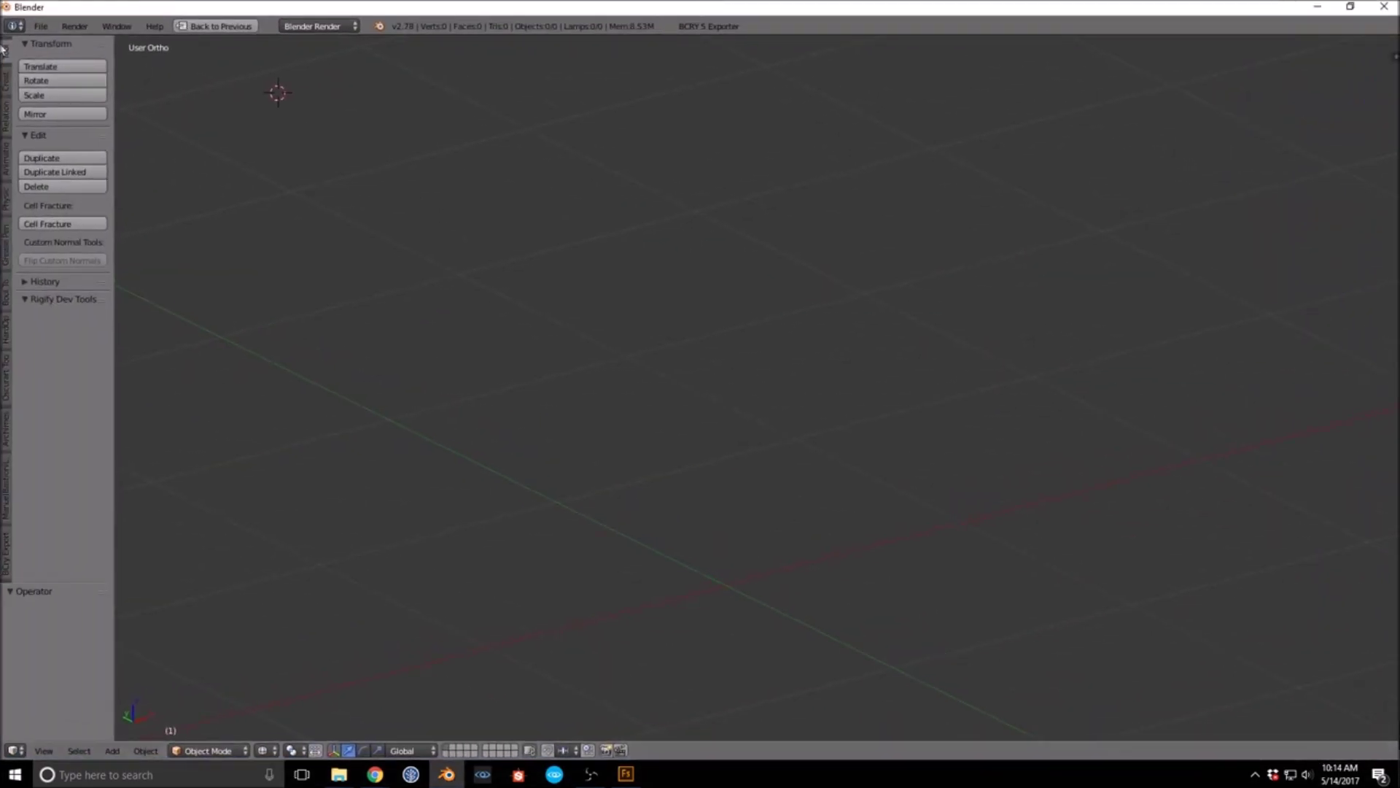
{"action": "left_click", "coordinate": [41, 26]}
{"action": "mouse_move", "coordinate": [111, 292]}
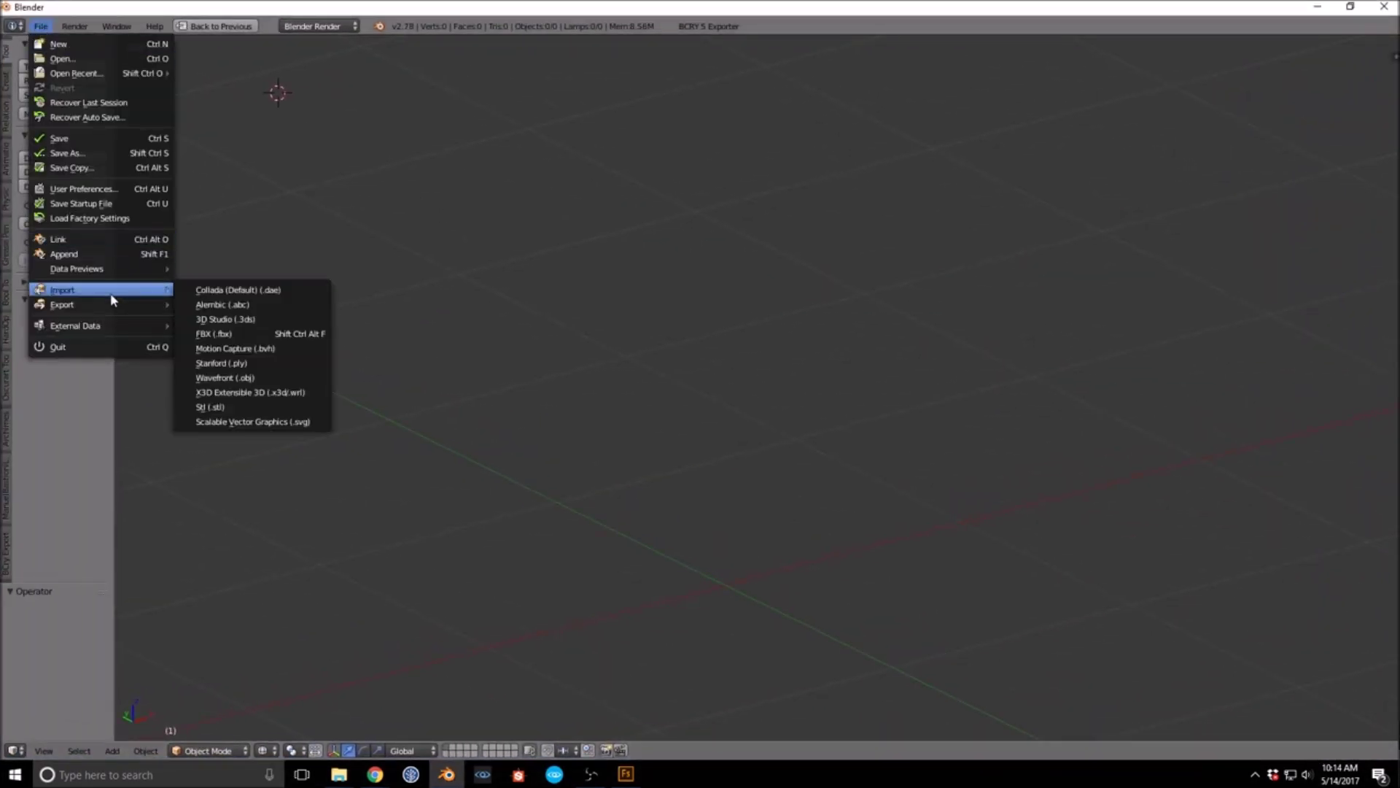
{"action": "left_click", "coordinate": [275, 334]}
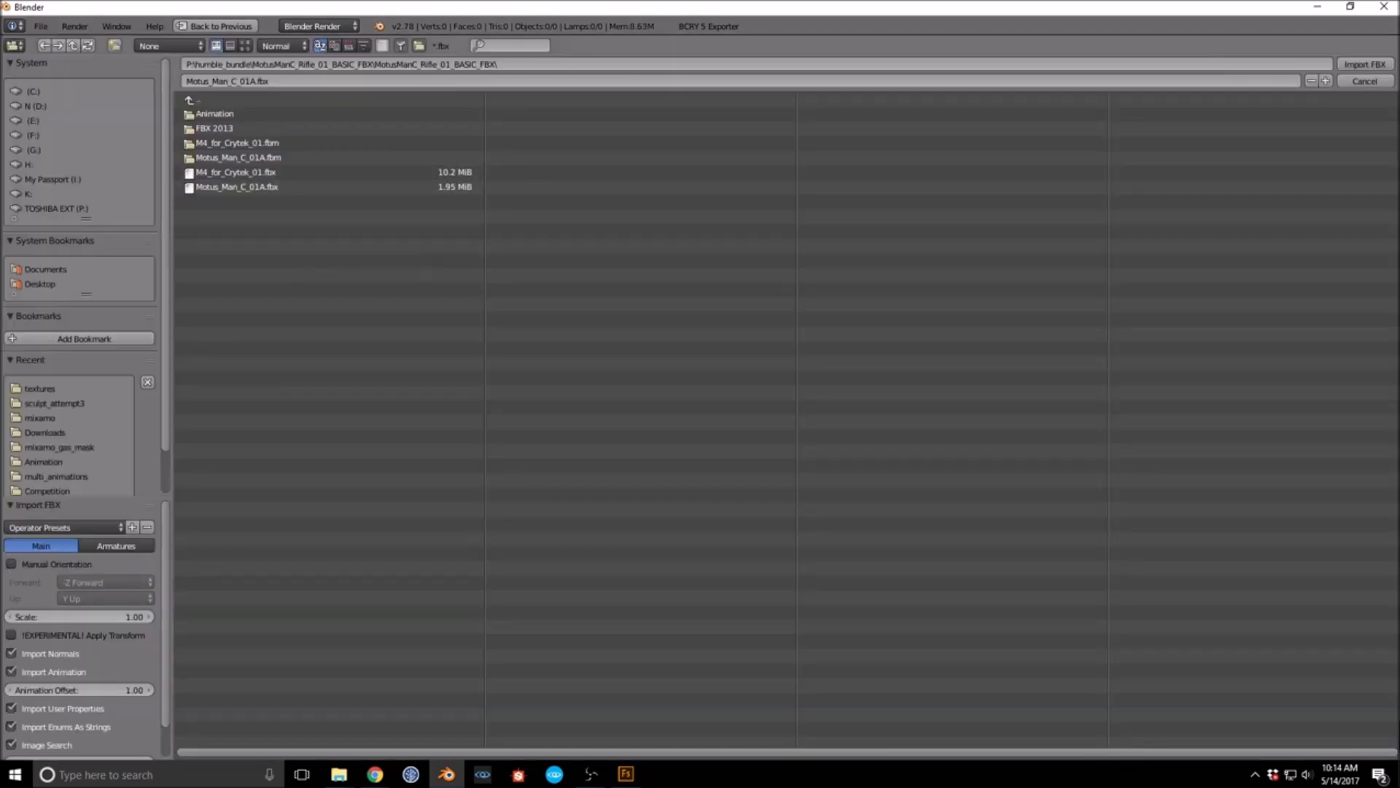
{"action": "left_click", "coordinate": [63, 433]}
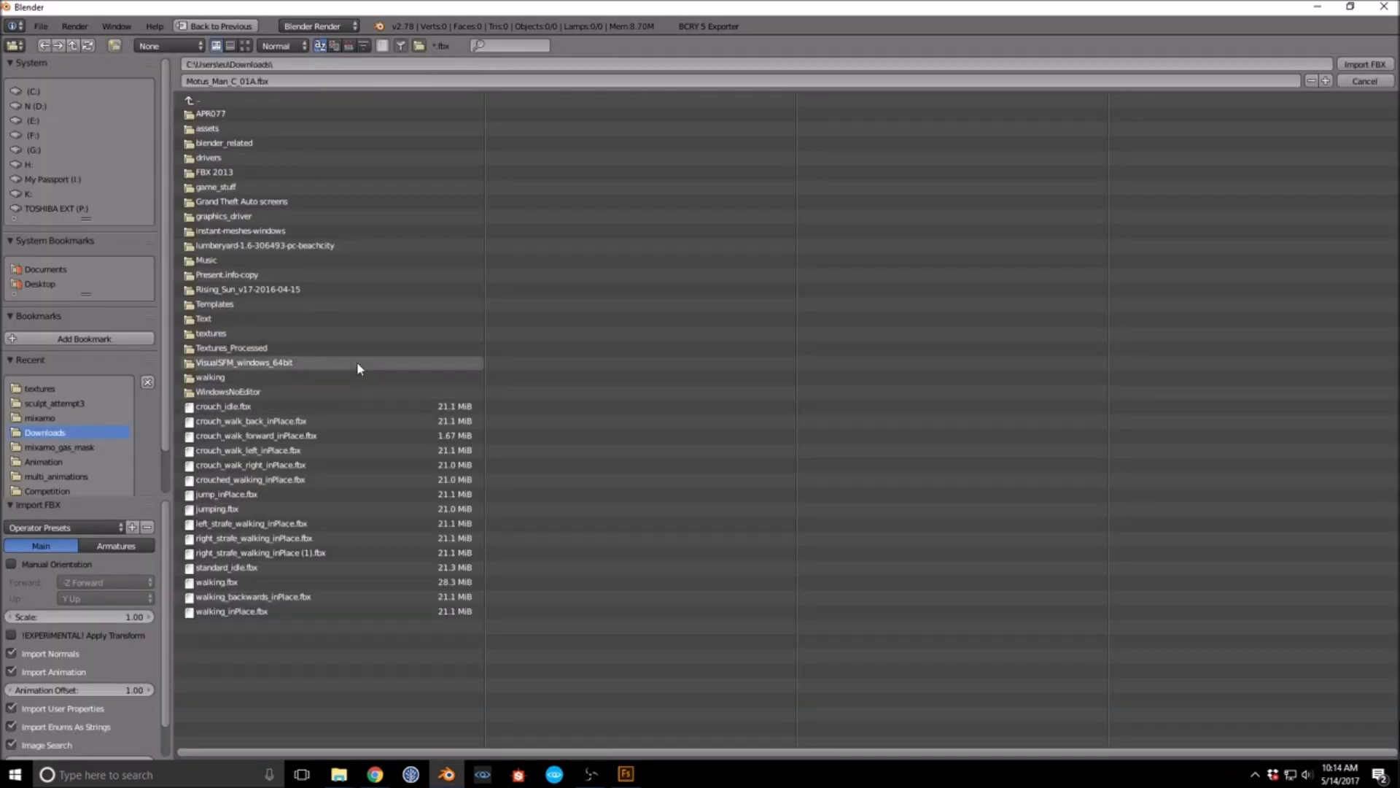
{"action": "left_click", "coordinate": [334, 47]}
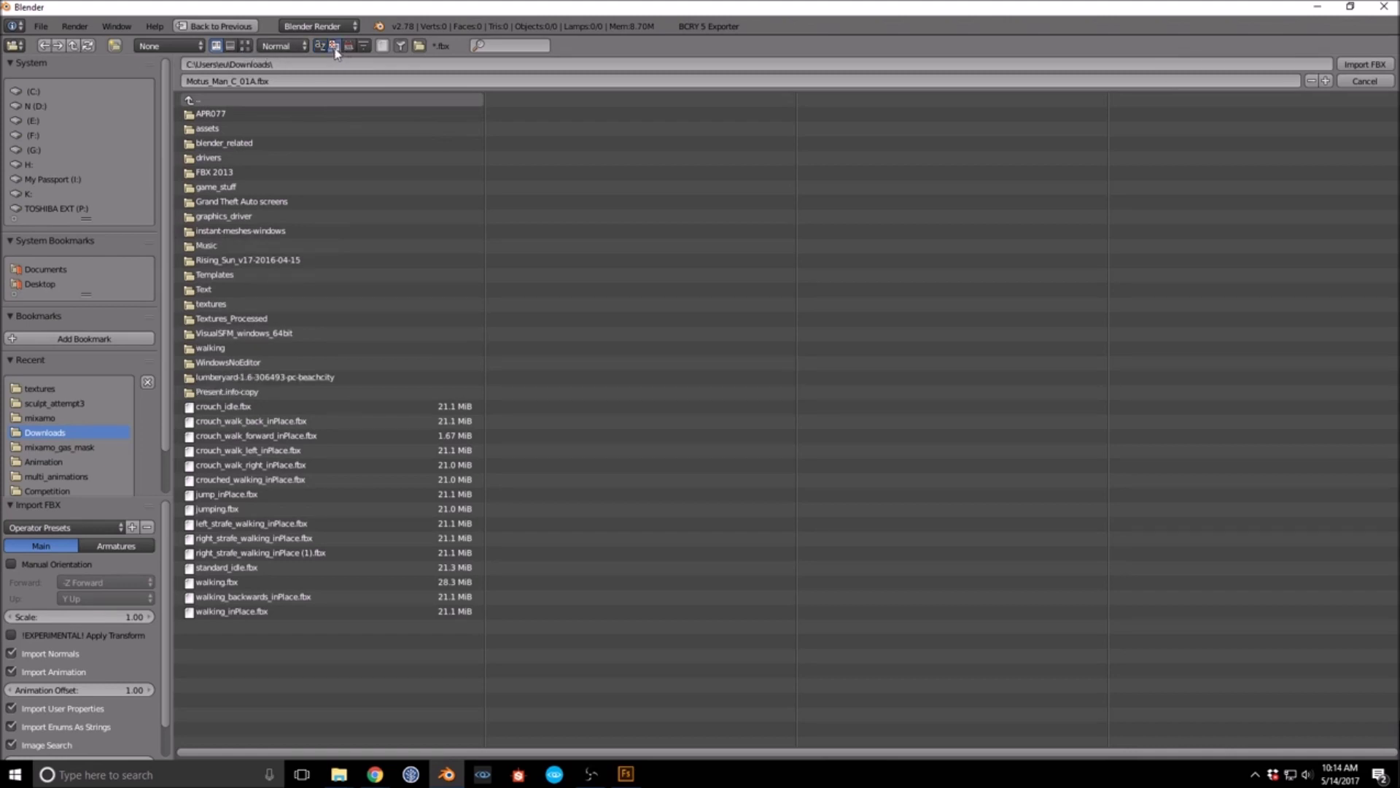
{"action": "left_click", "coordinate": [231, 45]}
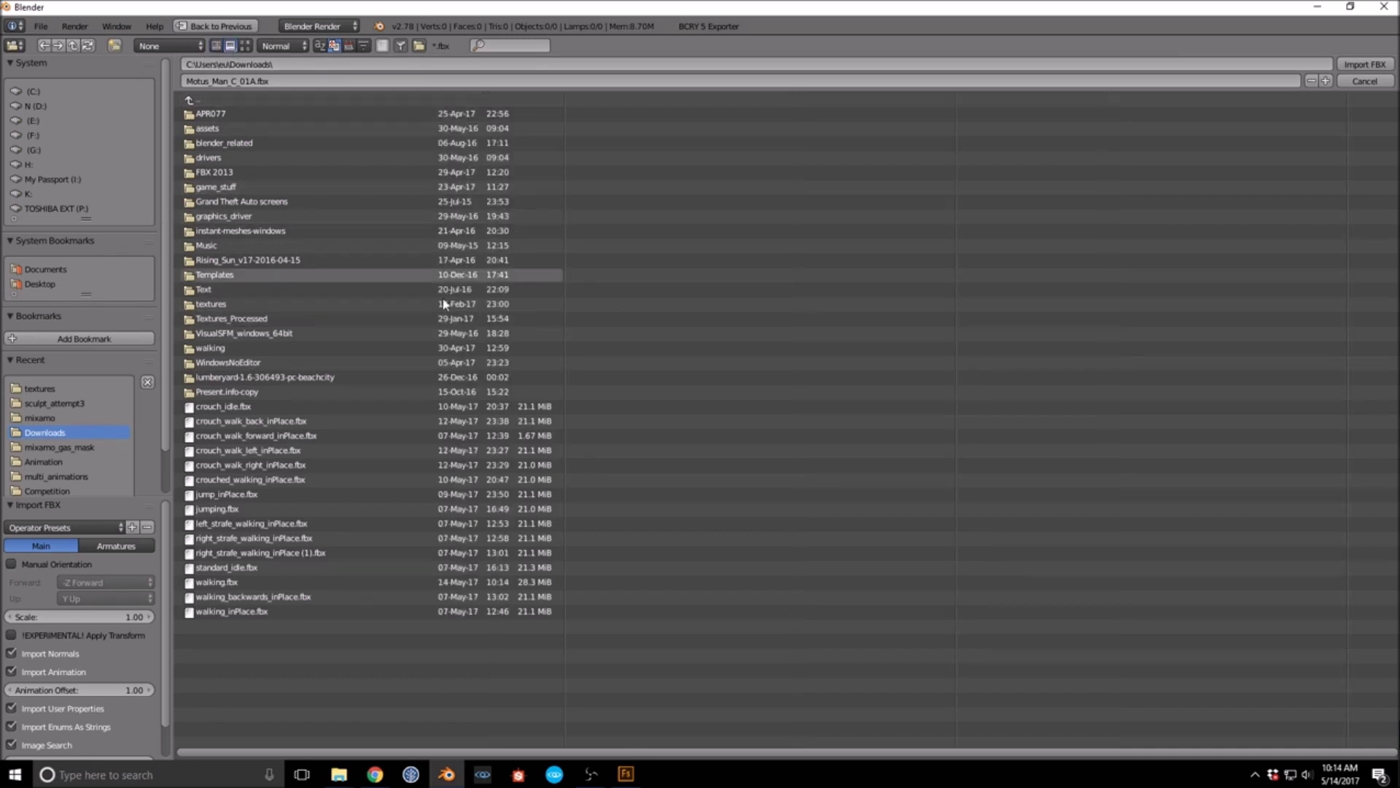
{"action": "left_click", "coordinate": [280, 583]}
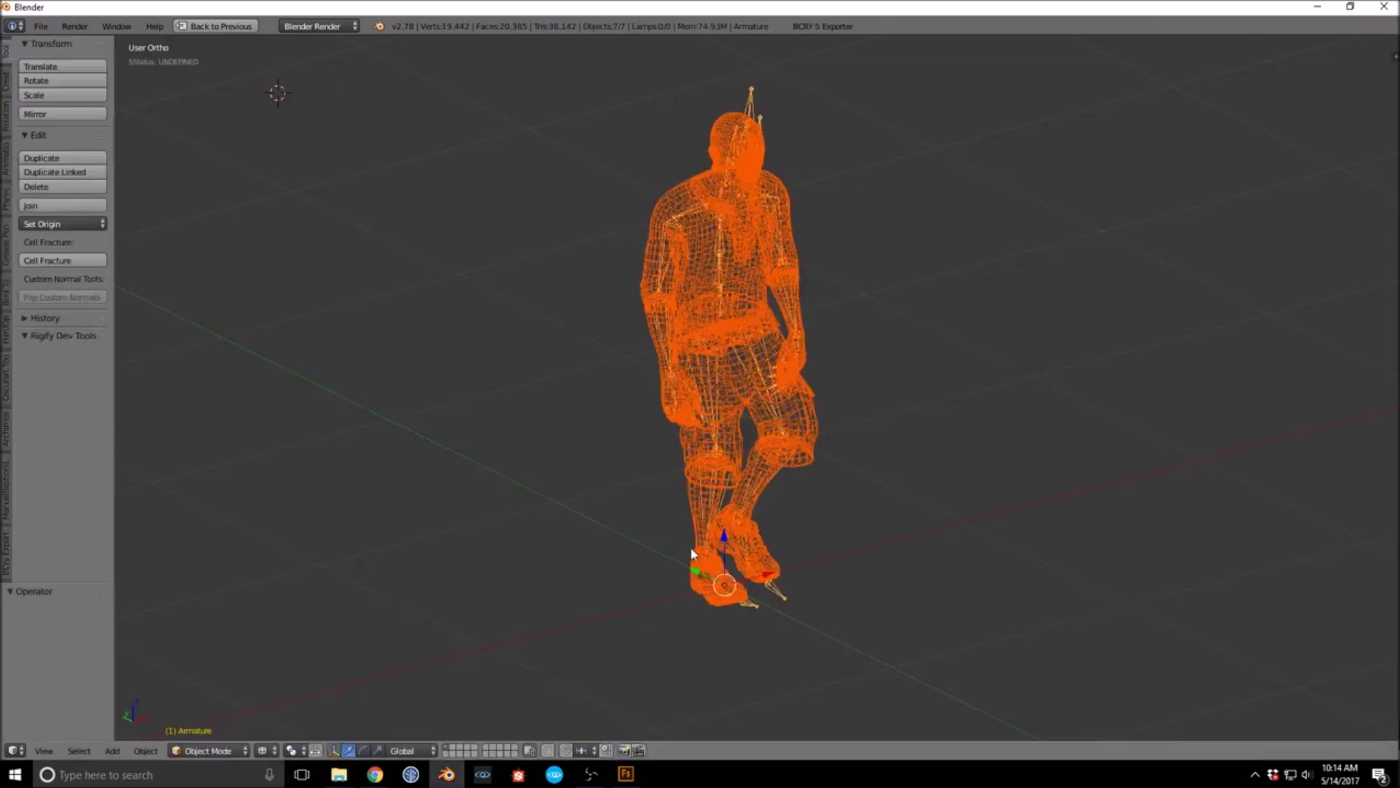
Step: Play the imported character's walking animation from the side to check whether it stays in place
{"action": "scroll", "coordinate": [563, 438], "scroll_direction": "down", "scroll_amount": 2}
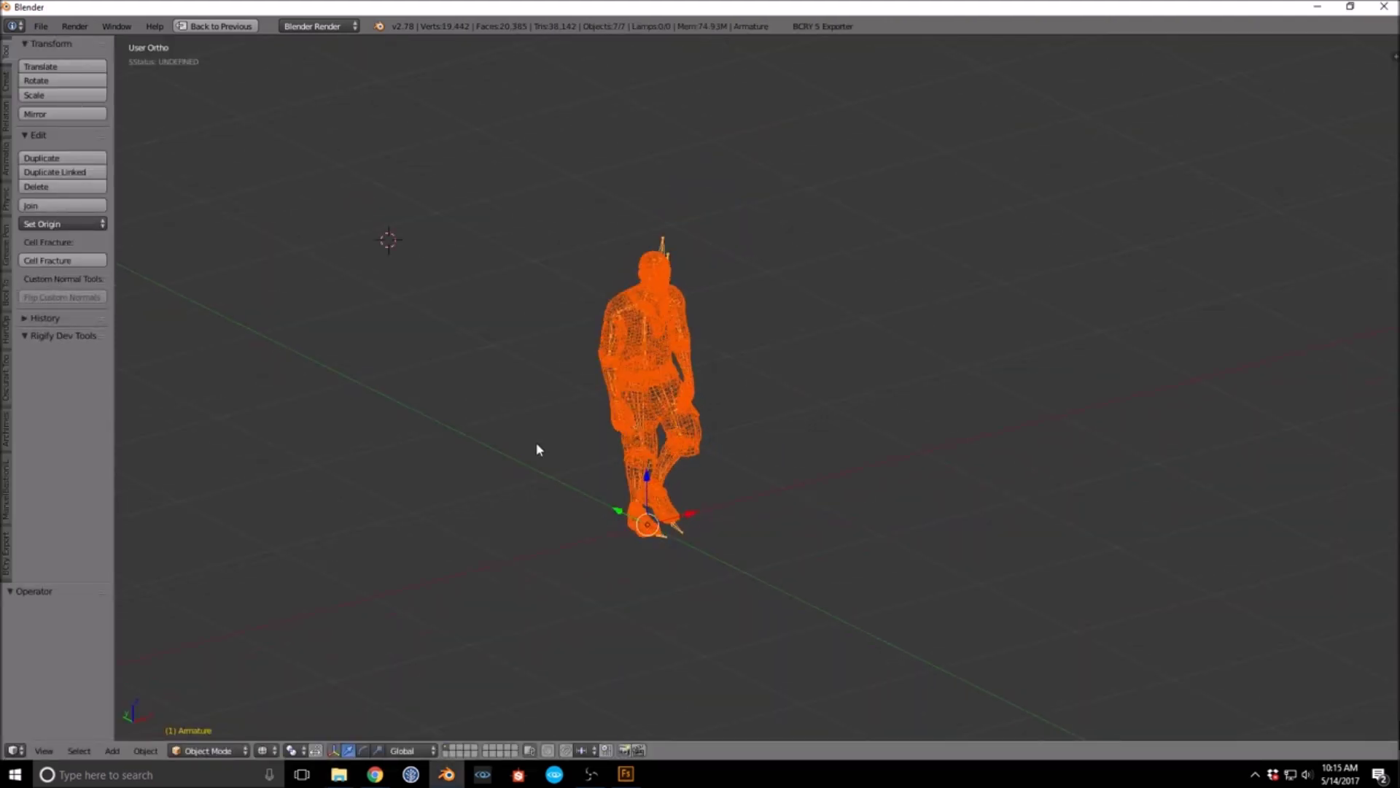
{"action": "middle_click_drag", "start_coordinate": [639, 515], "coordinate": [617, 549]}
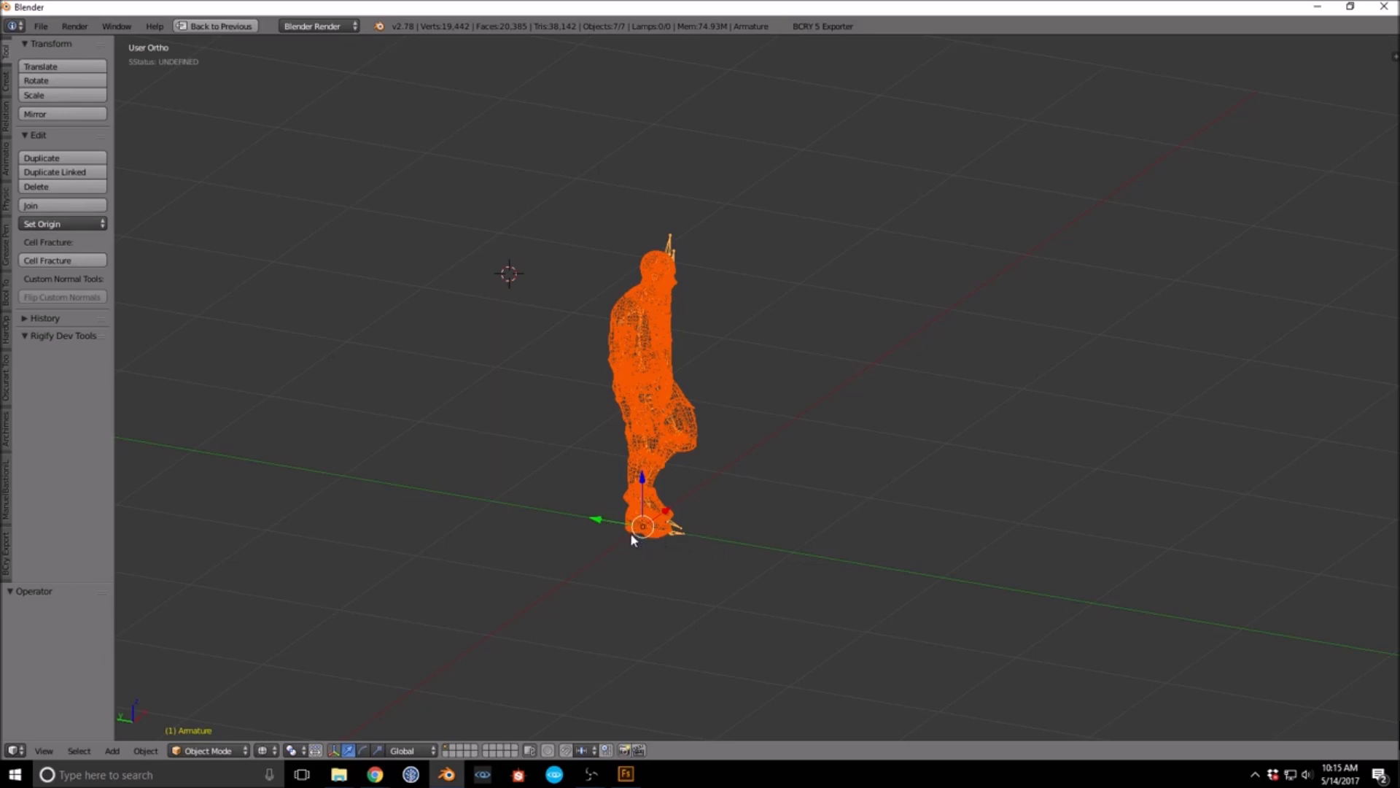
{"action": "key", "text": "alt+a"}
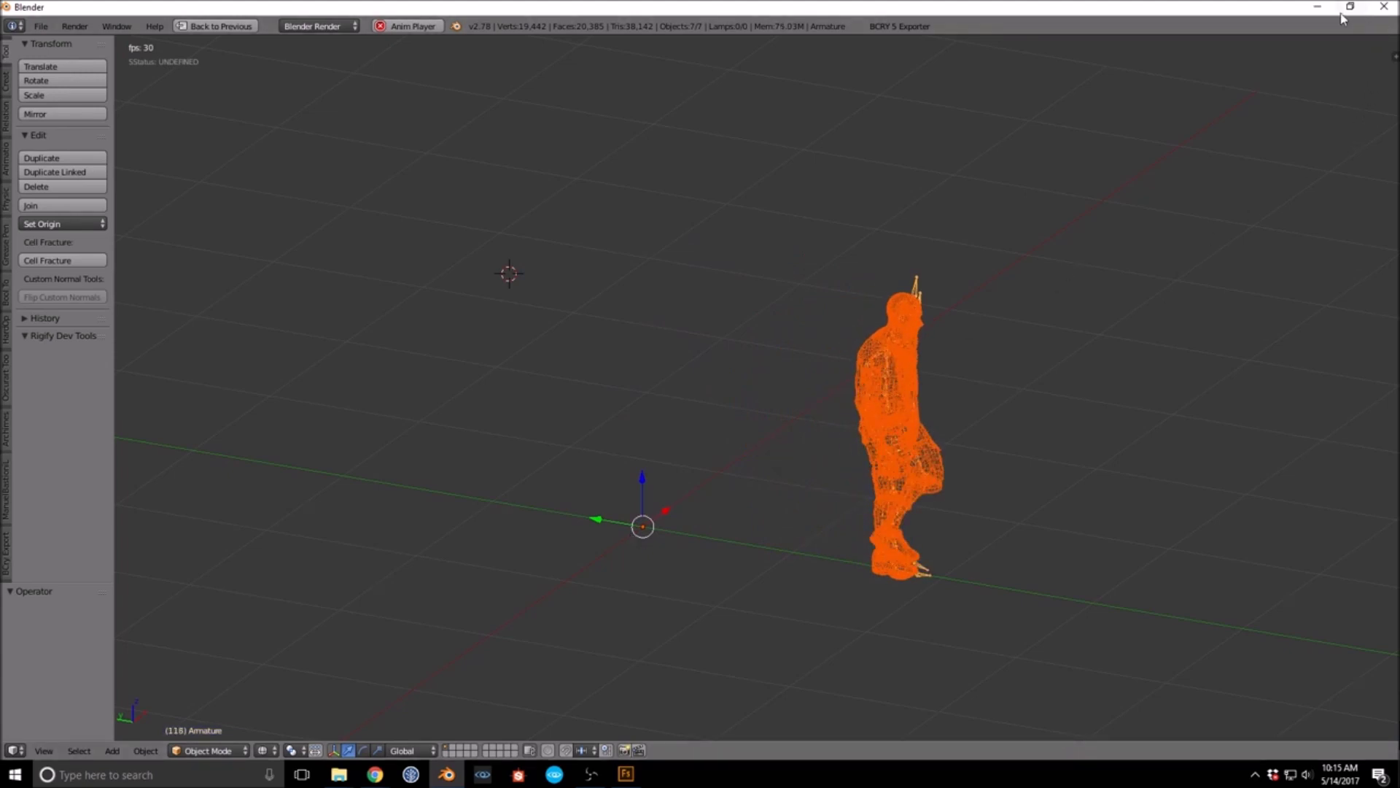
Step: Discard the imported character by reloading the start-up file, and return to Mixamo in the browser
{"action": "key", "text": "ctrl+n"}
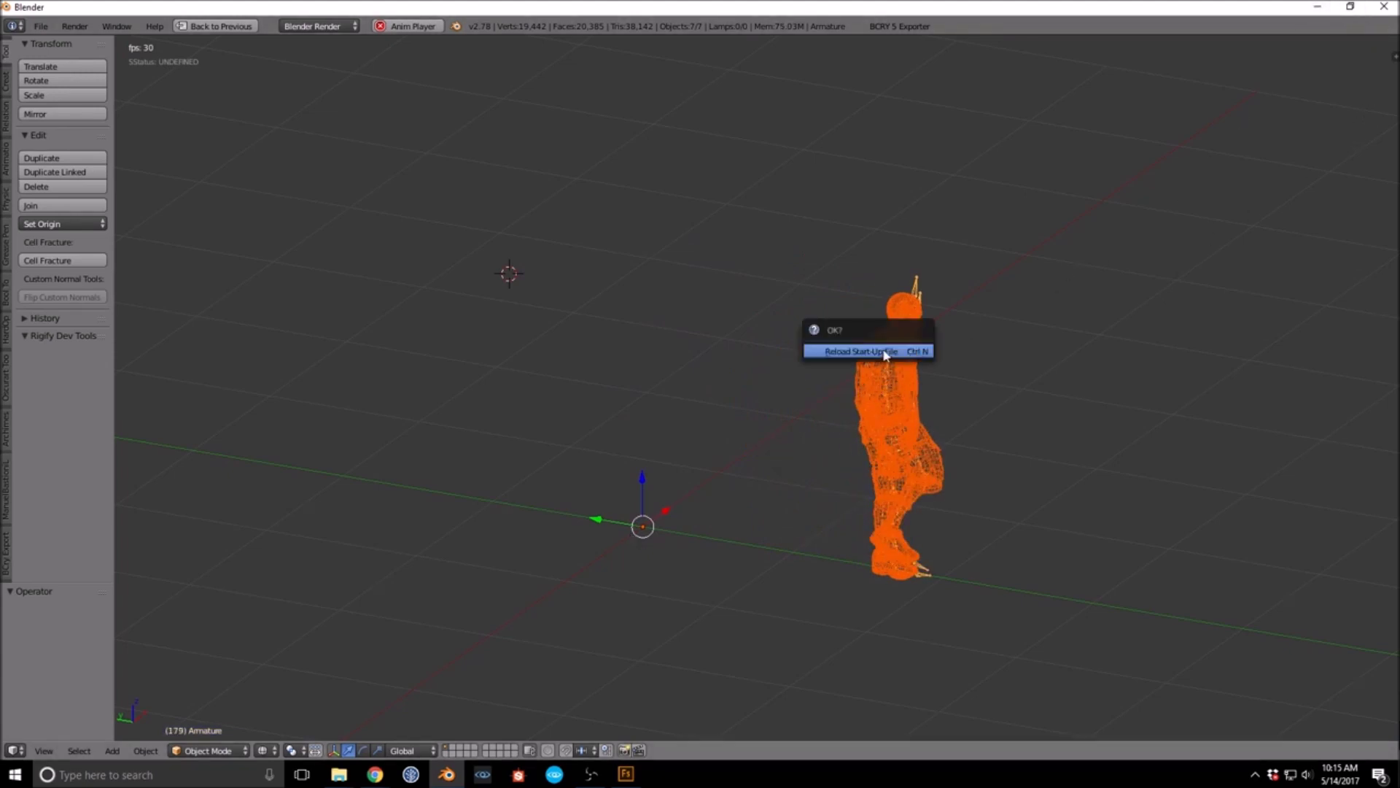
{"action": "left_click", "coordinate": [885, 353]}
{"action": "left_click", "coordinate": [1317, 7]}
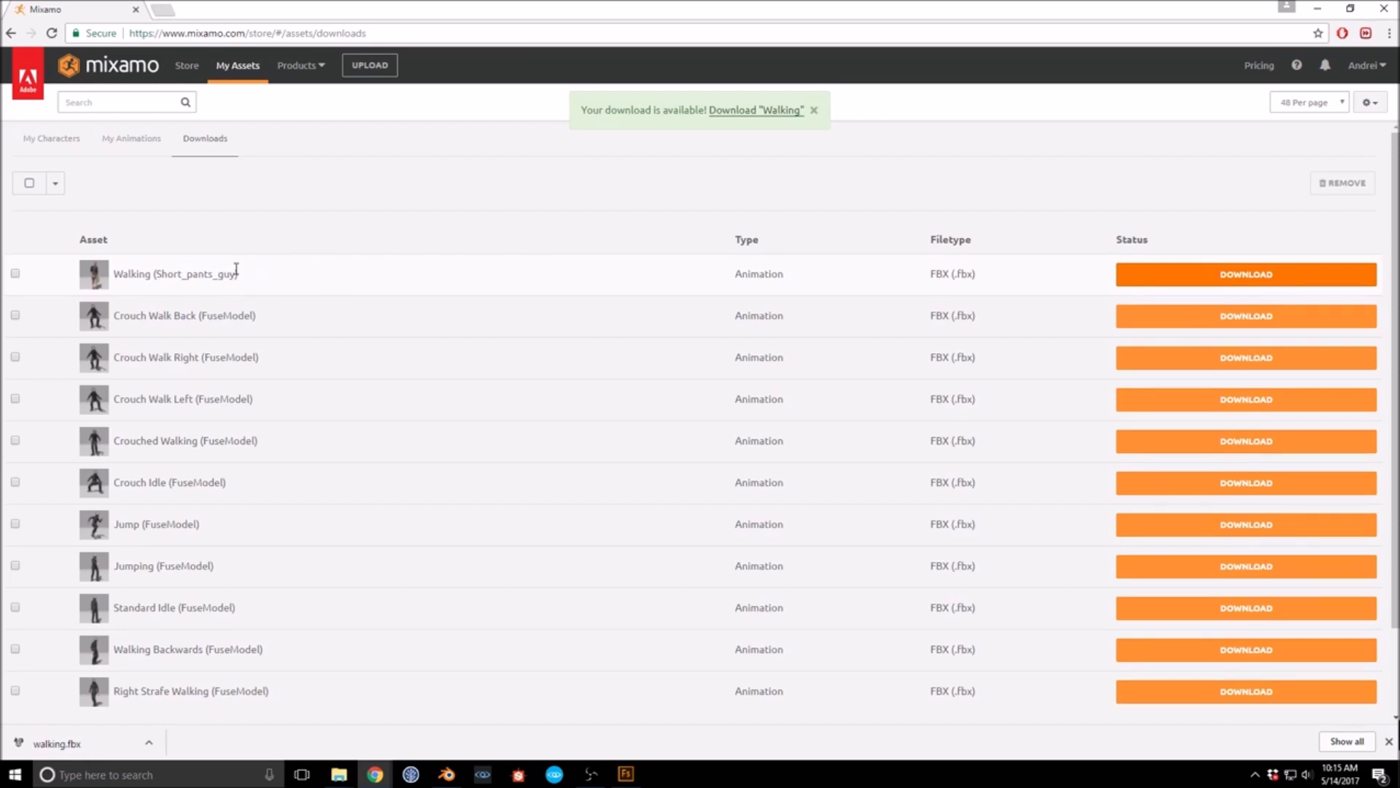
Step: Open the owned Walking animation for Short_pants_guy and enable In Place
{"action": "left_click", "coordinate": [52, 140]}
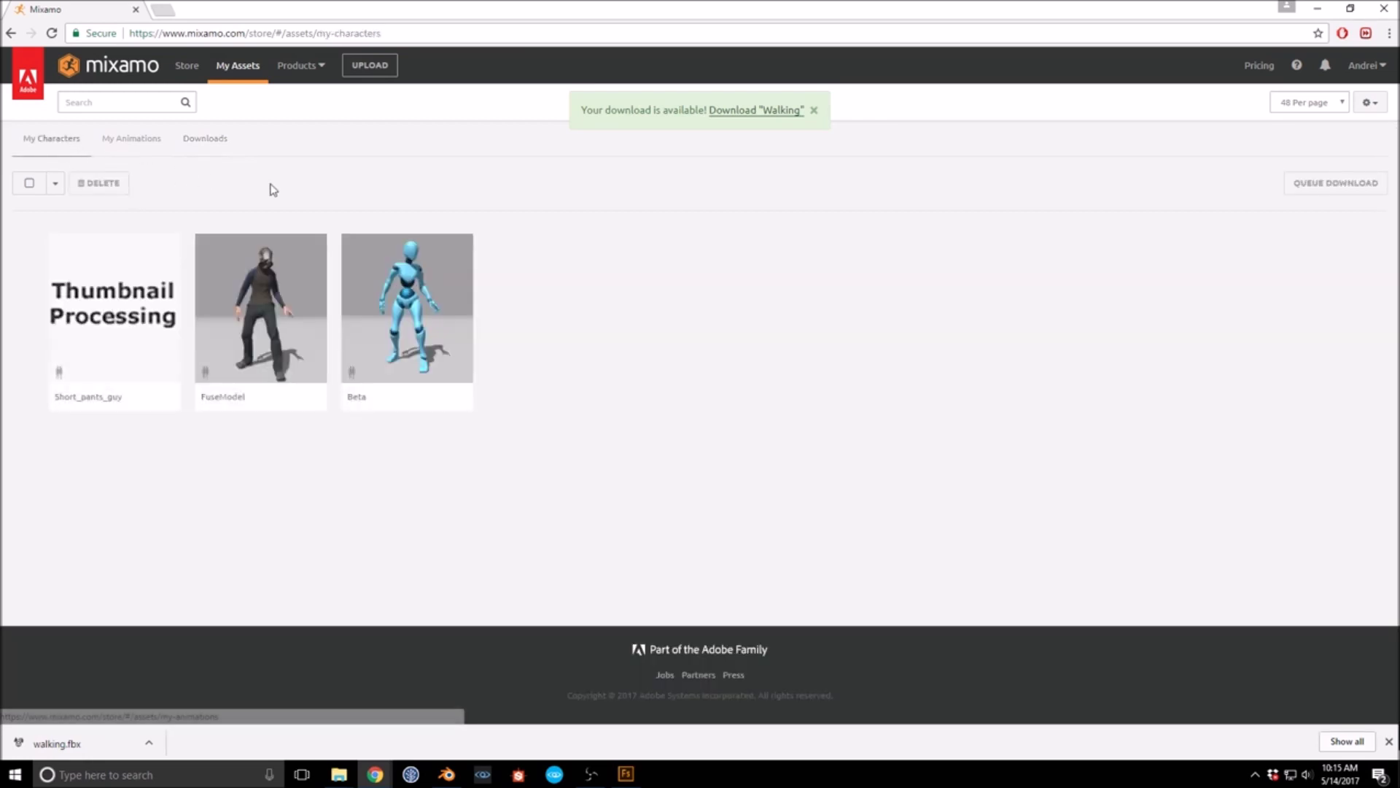
{"action": "left_click", "coordinate": [115, 316]}
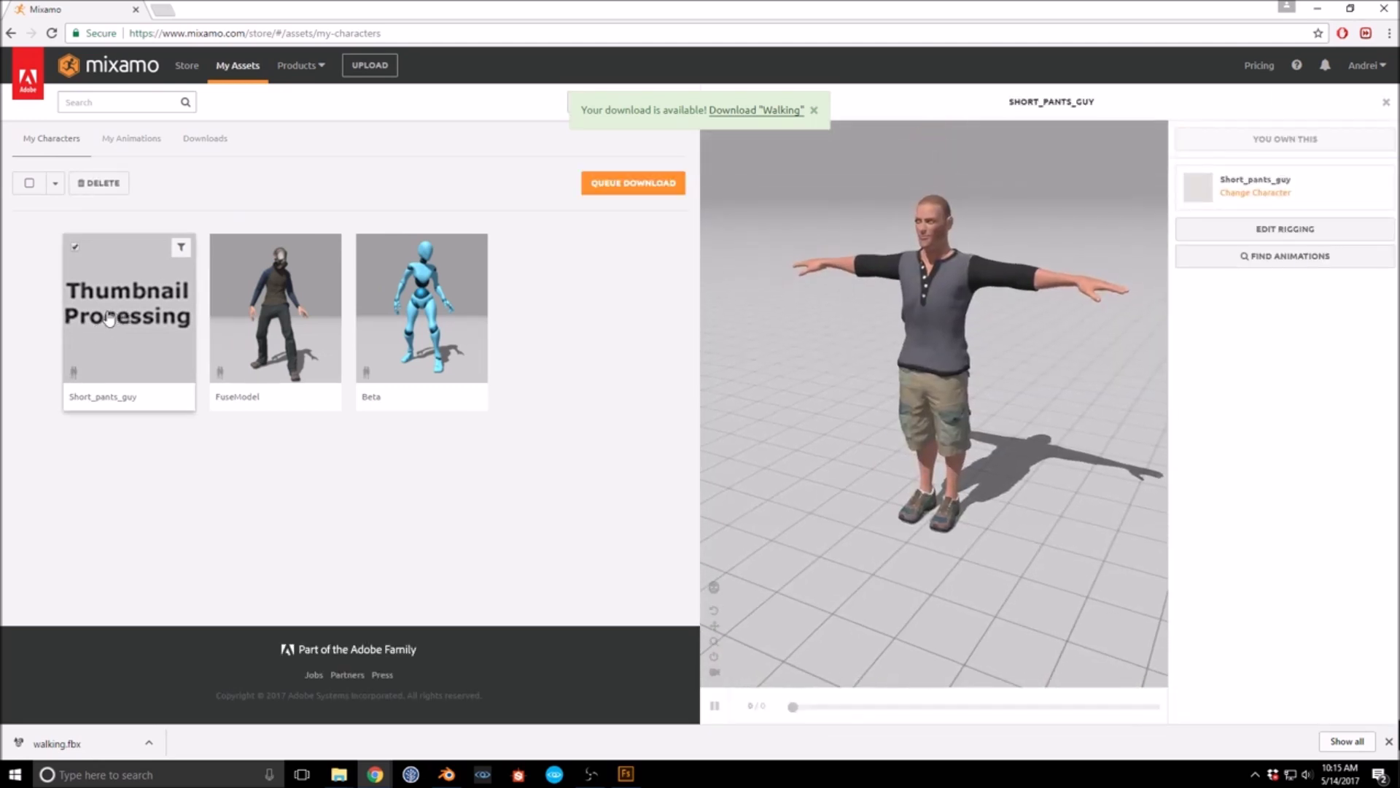
{"action": "left_click", "coordinate": [131, 140]}
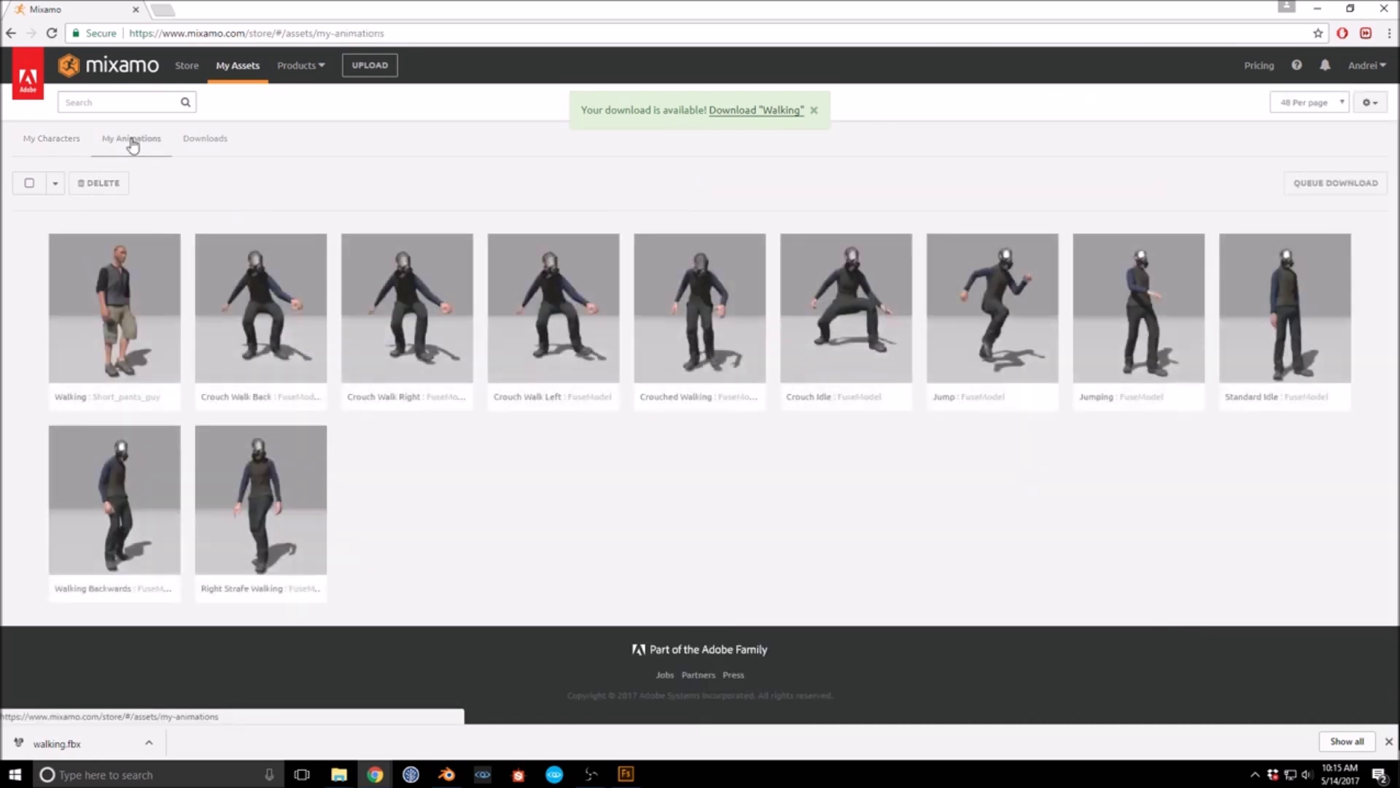
{"action": "left_click", "coordinate": [104, 321]}
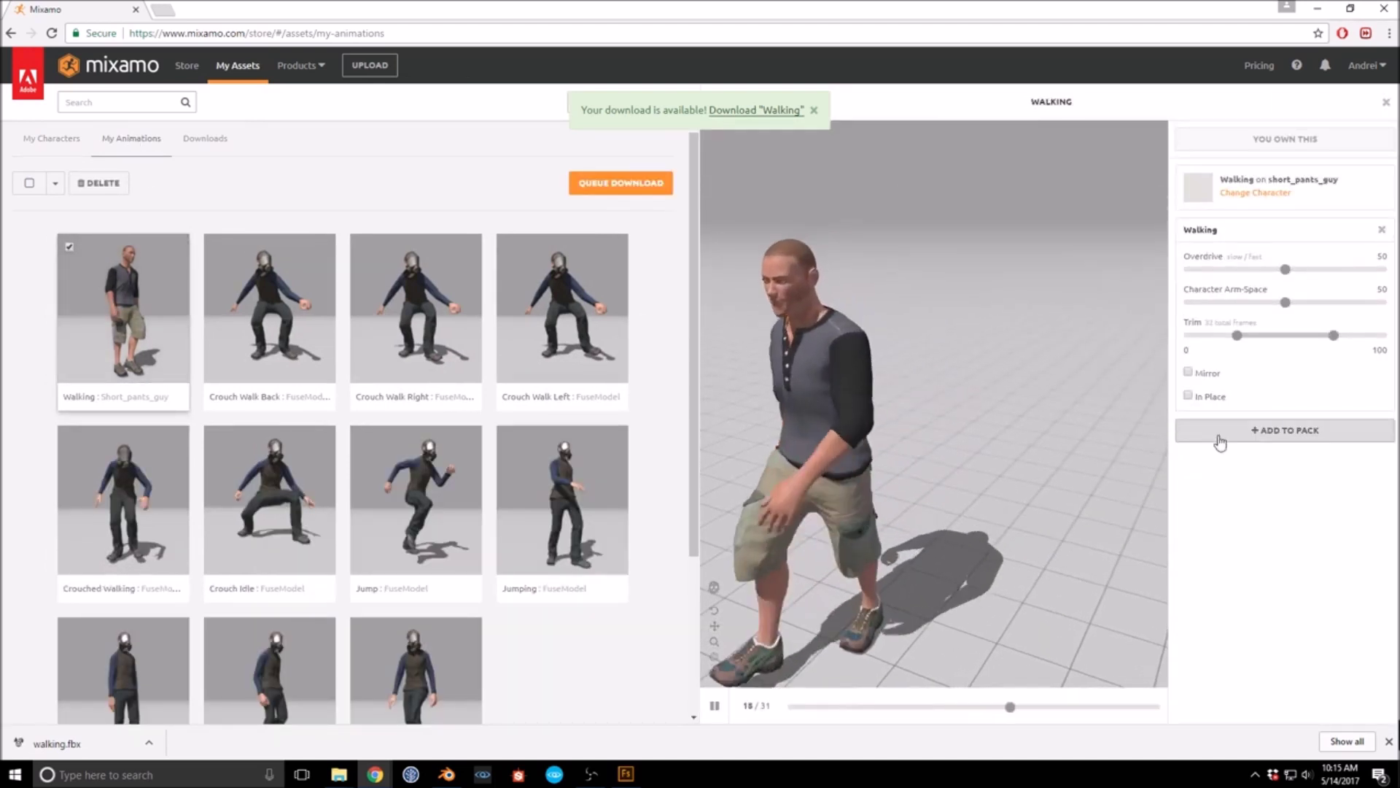
{"action": "left_click", "coordinate": [1188, 396]}
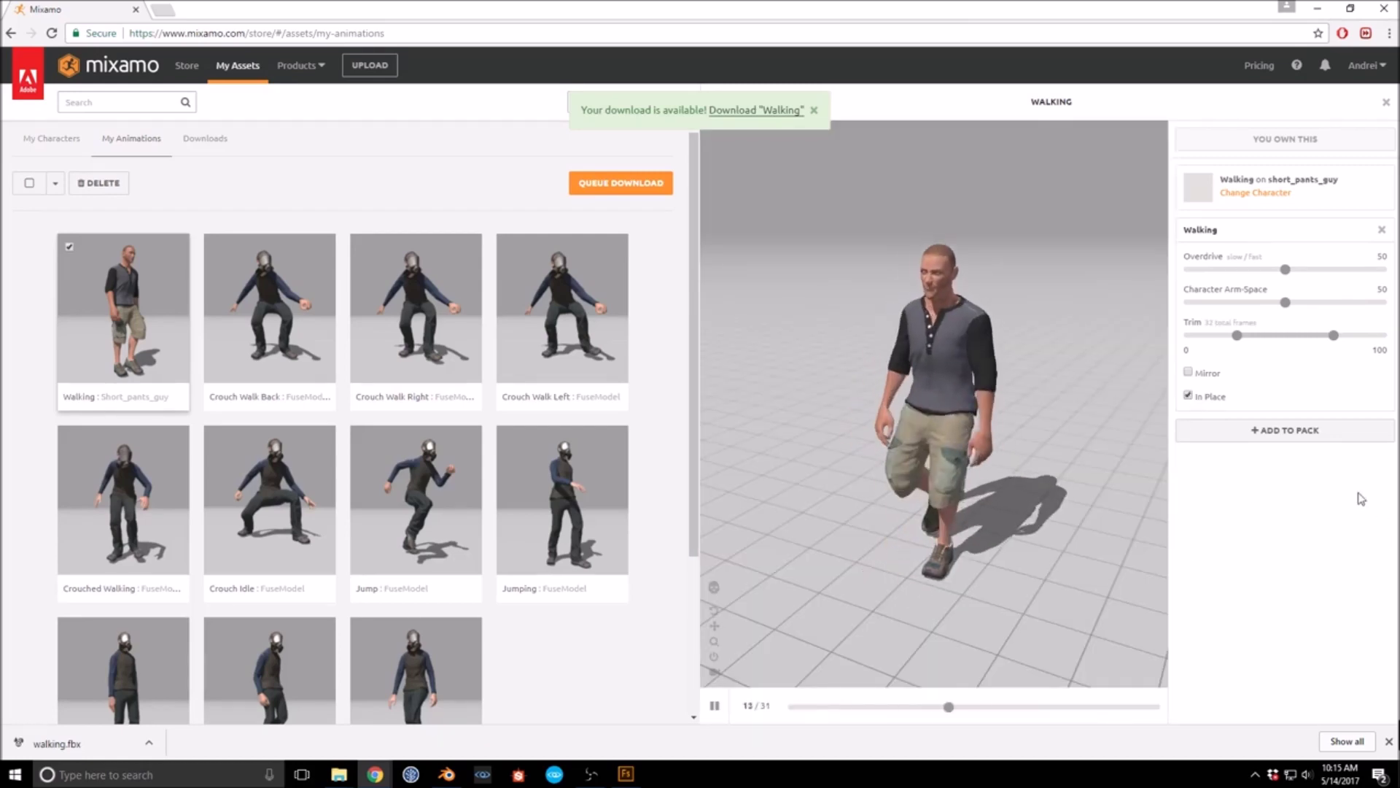
Step: Queue the in-place Walking animation as FBX (.fbx) With Skin at 30 frames per second without keyframe reduction, and download it
{"action": "left_click", "coordinate": [615, 187]}
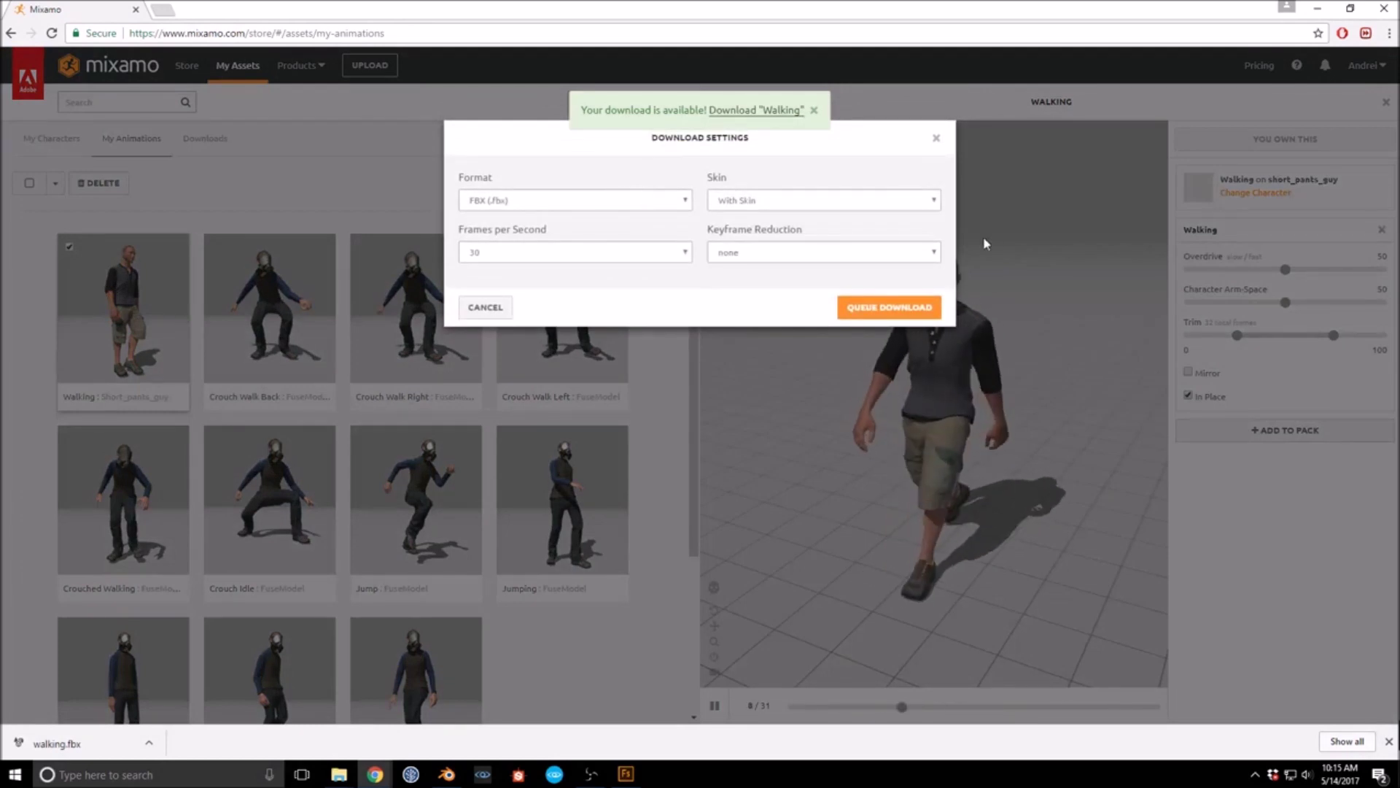
{"action": "left_click", "coordinate": [888, 313]}
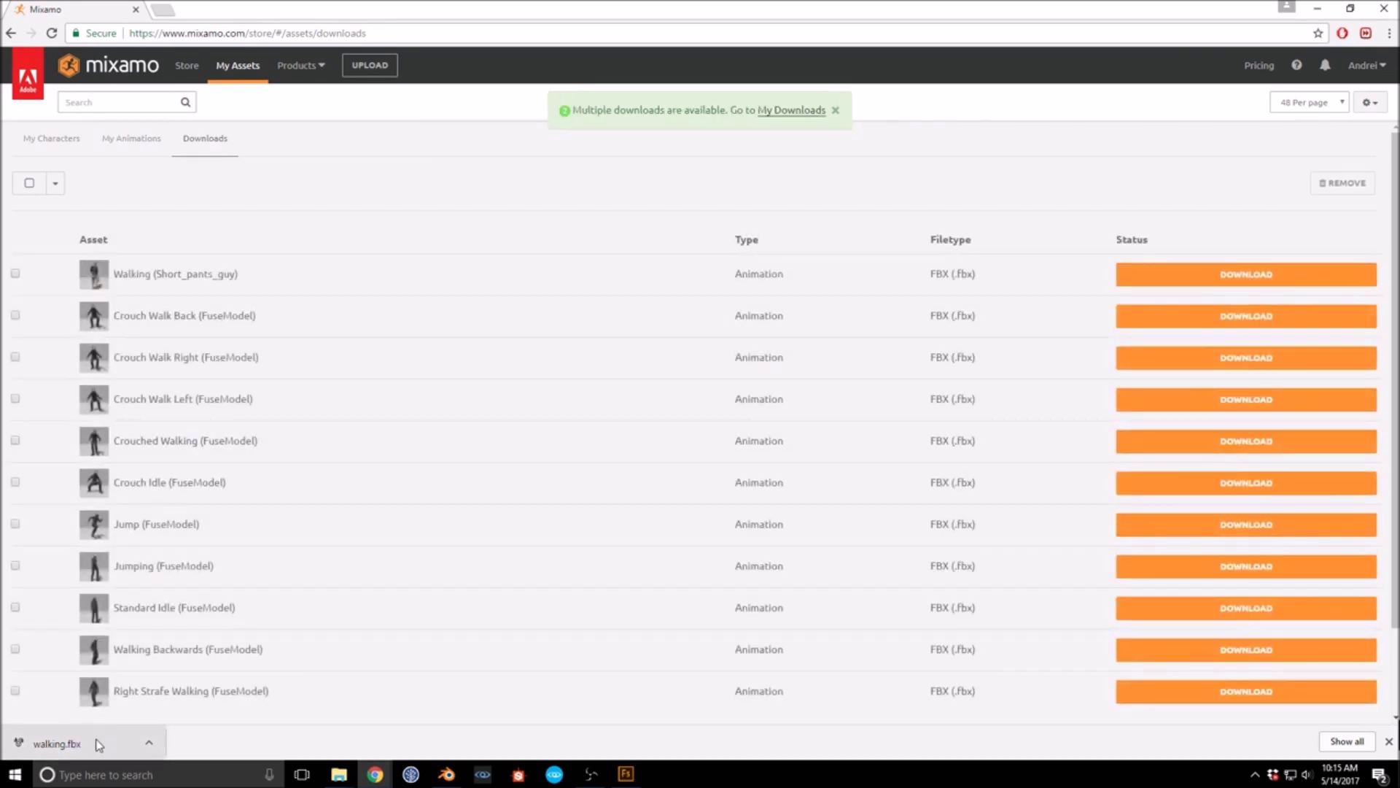
{"action": "left_click", "coordinate": [1219, 283]}
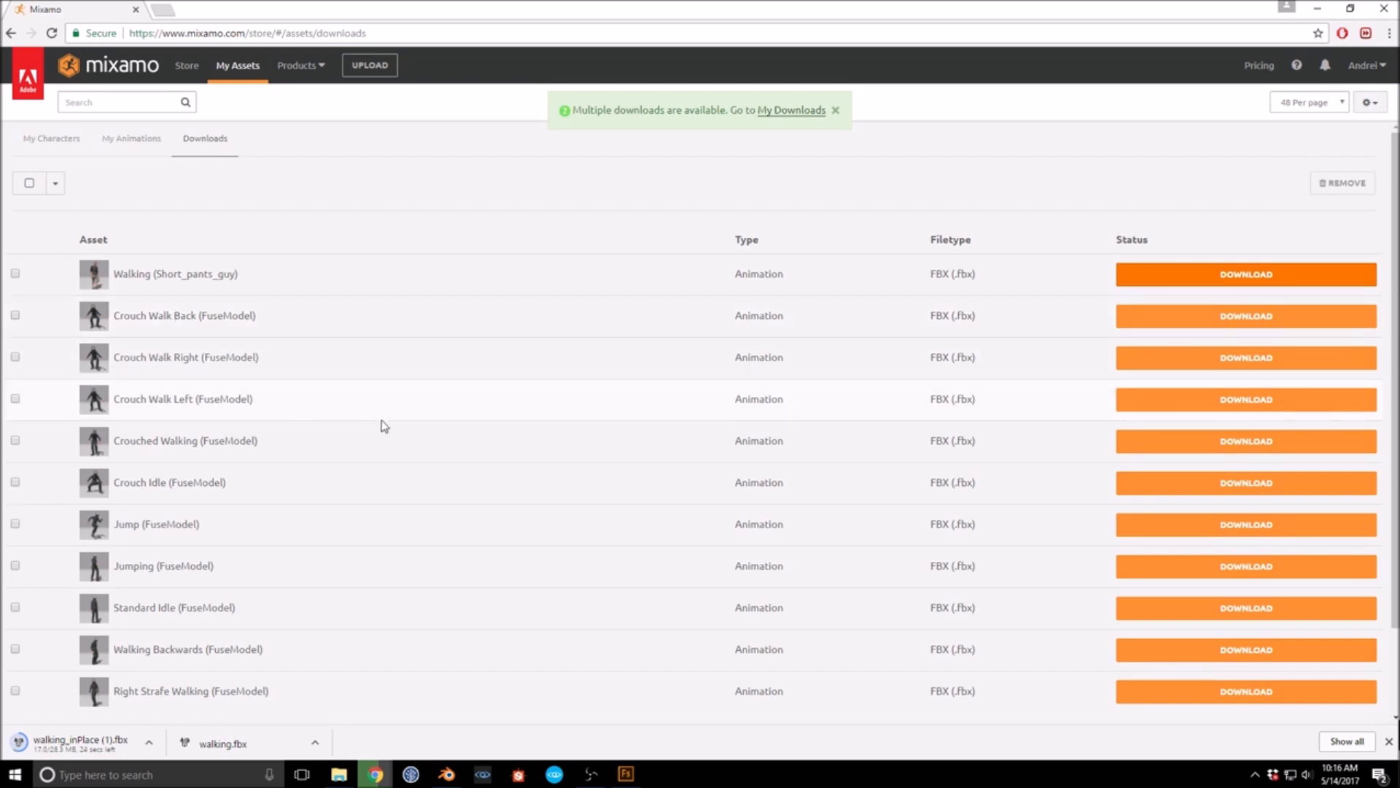
Step: Bring up Blender and move its window aside so that the Mixamo downloads stay visible
{"action": "left_click", "coordinate": [451, 770]}
{"action": "left_click_drag", "start_coordinate": [587, 11], "coordinate": [957, 62]}
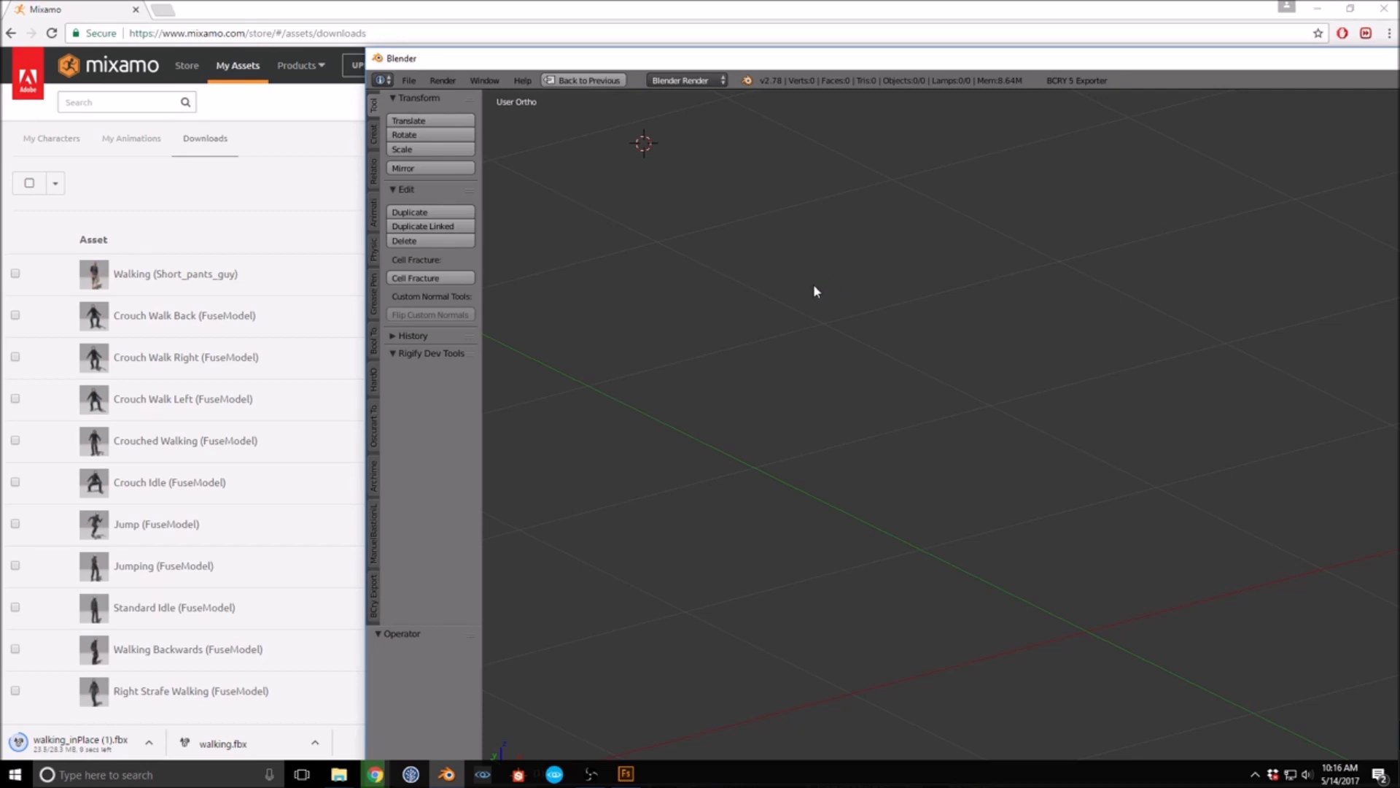
{"action": "left_click", "coordinate": [110, 774]}
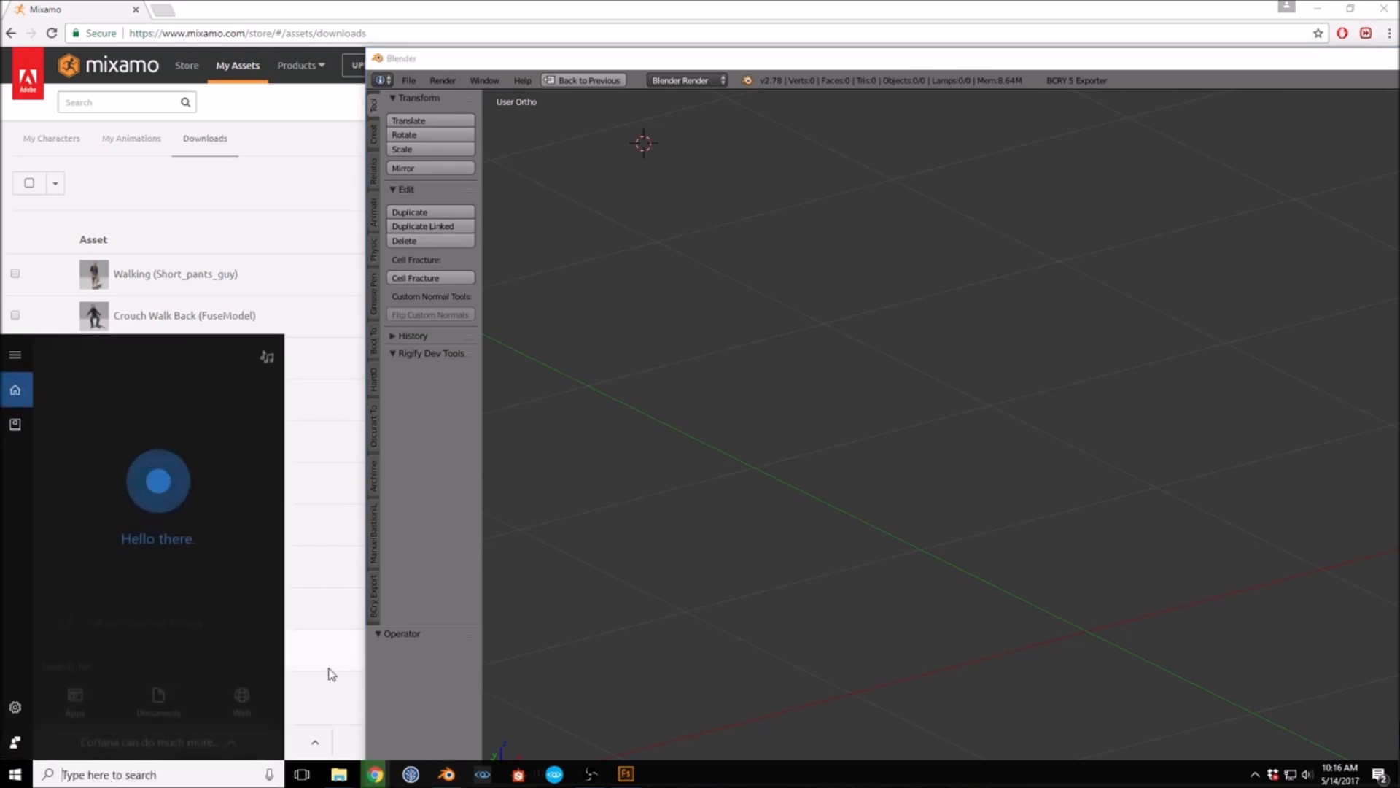
{"action": "type", "text": "cry"}
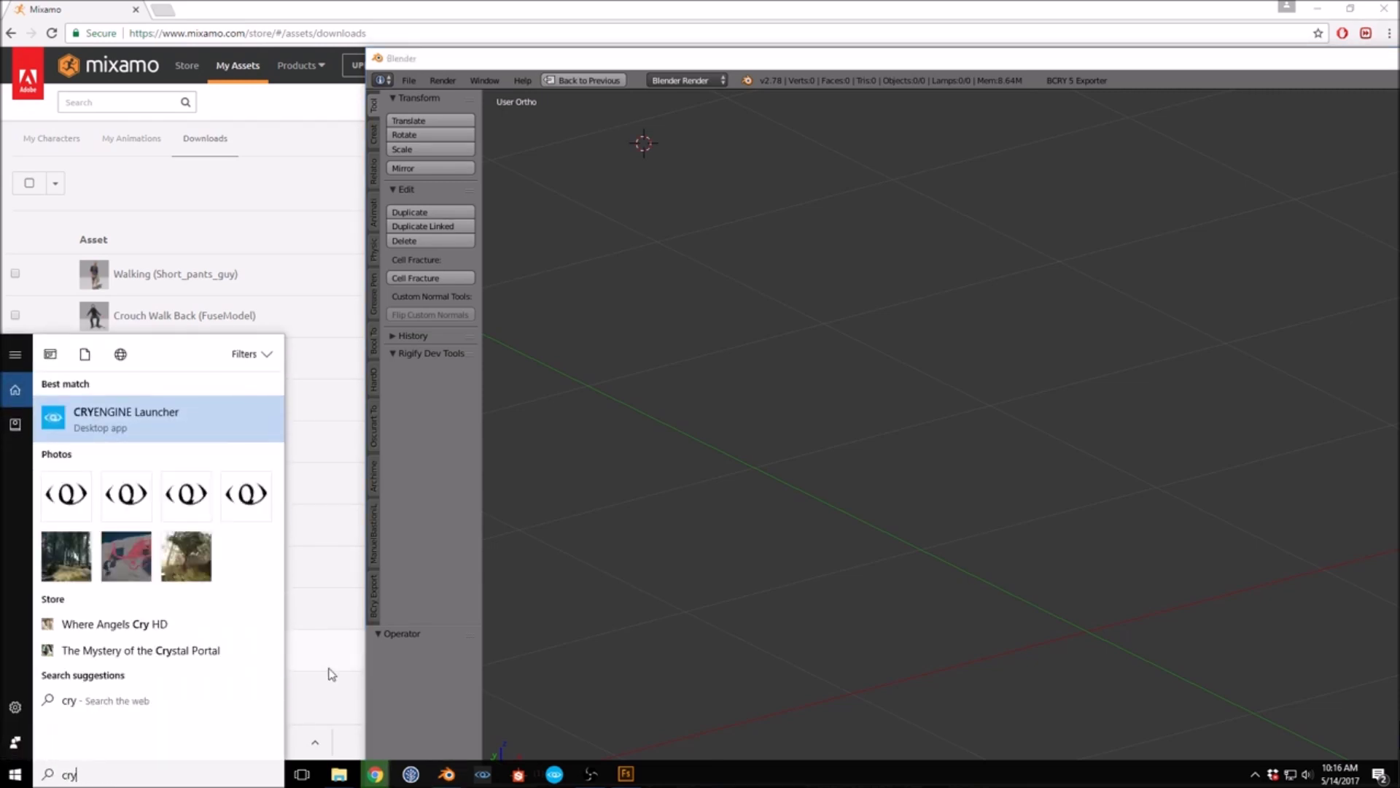
{"action": "key", "text": "Return"}
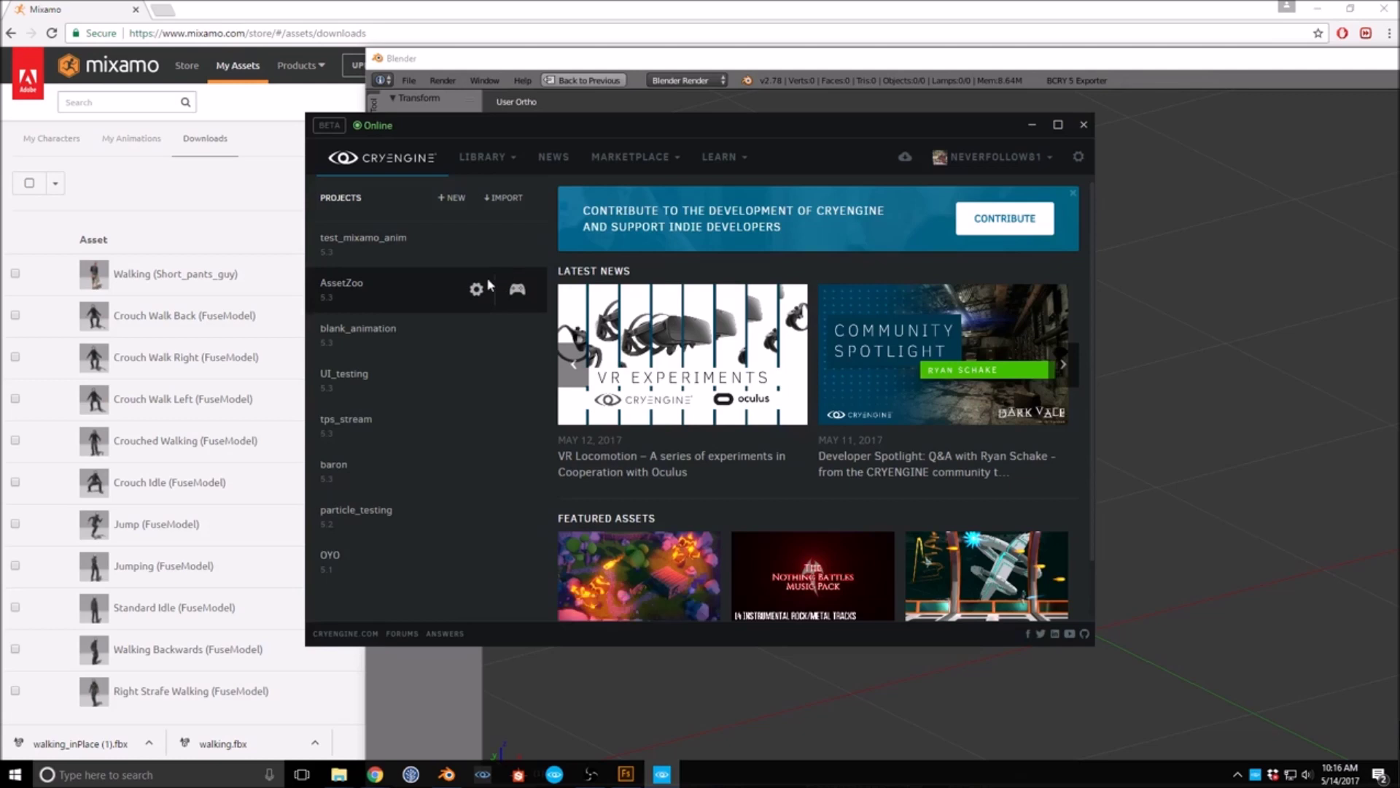
{"action": "left_click", "coordinate": [454, 197]}
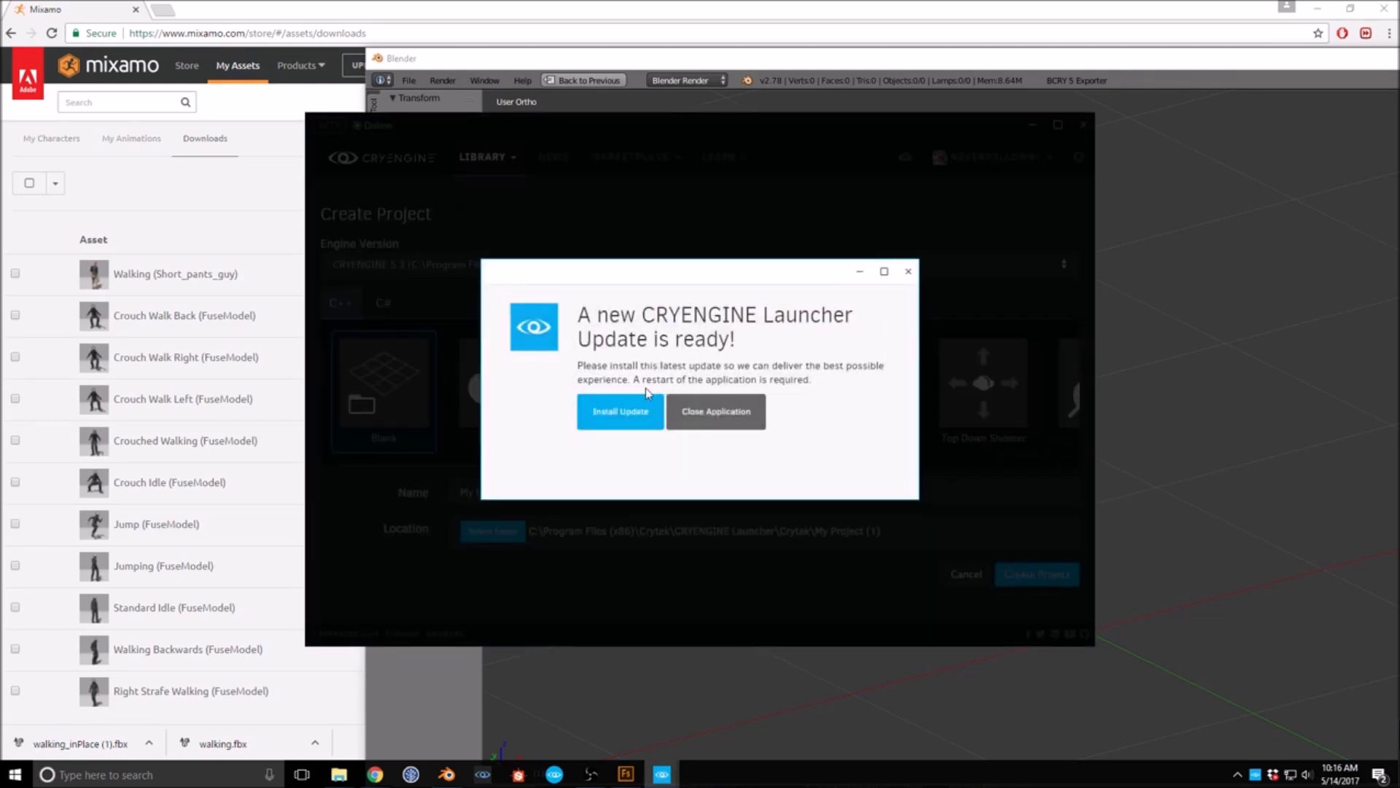
{"action": "left_click", "coordinate": [909, 272]}
Step: Launch the CRYENGINE Launcher, start creating a new project and install the offered launcher update
{"action": "left_click", "coordinate": [137, 774]}
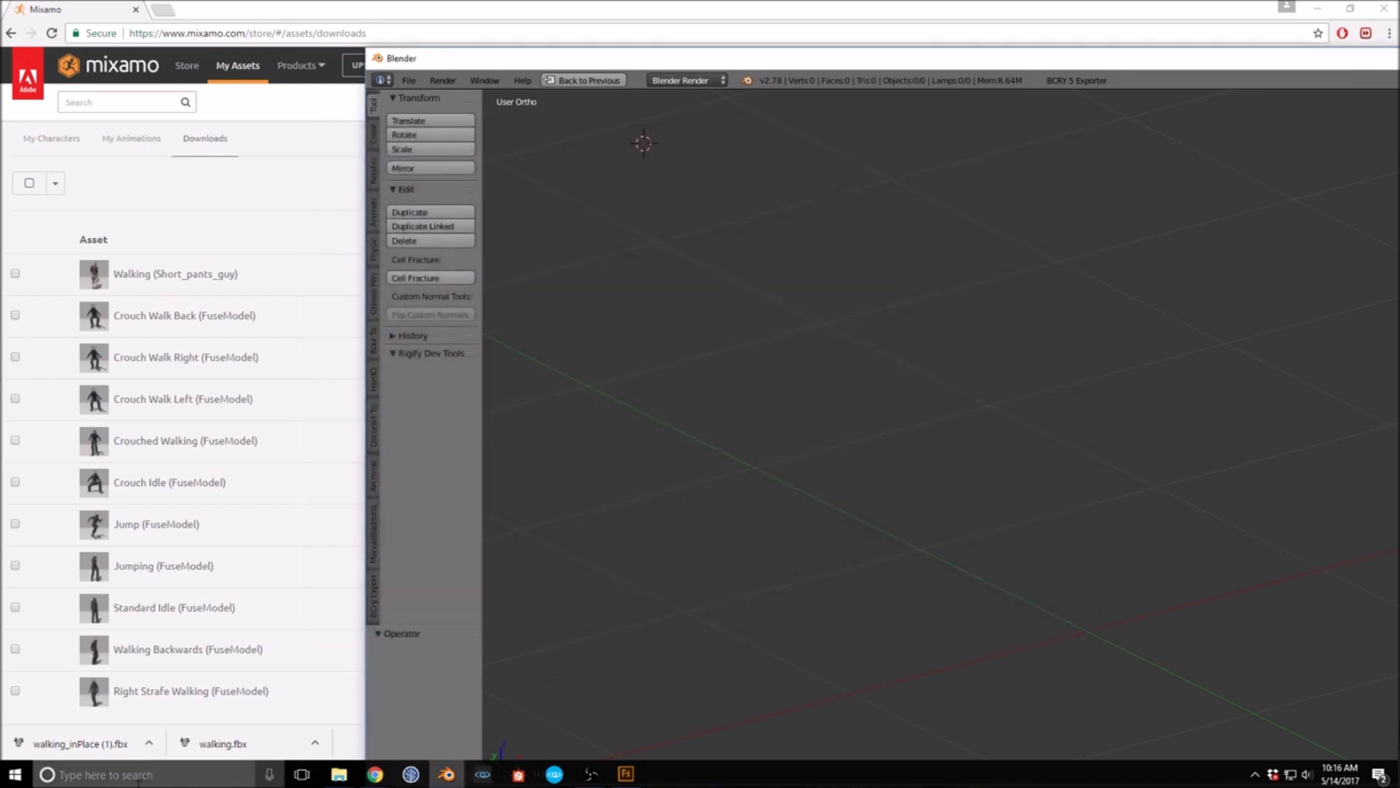
{"action": "type", "text": "crye"}
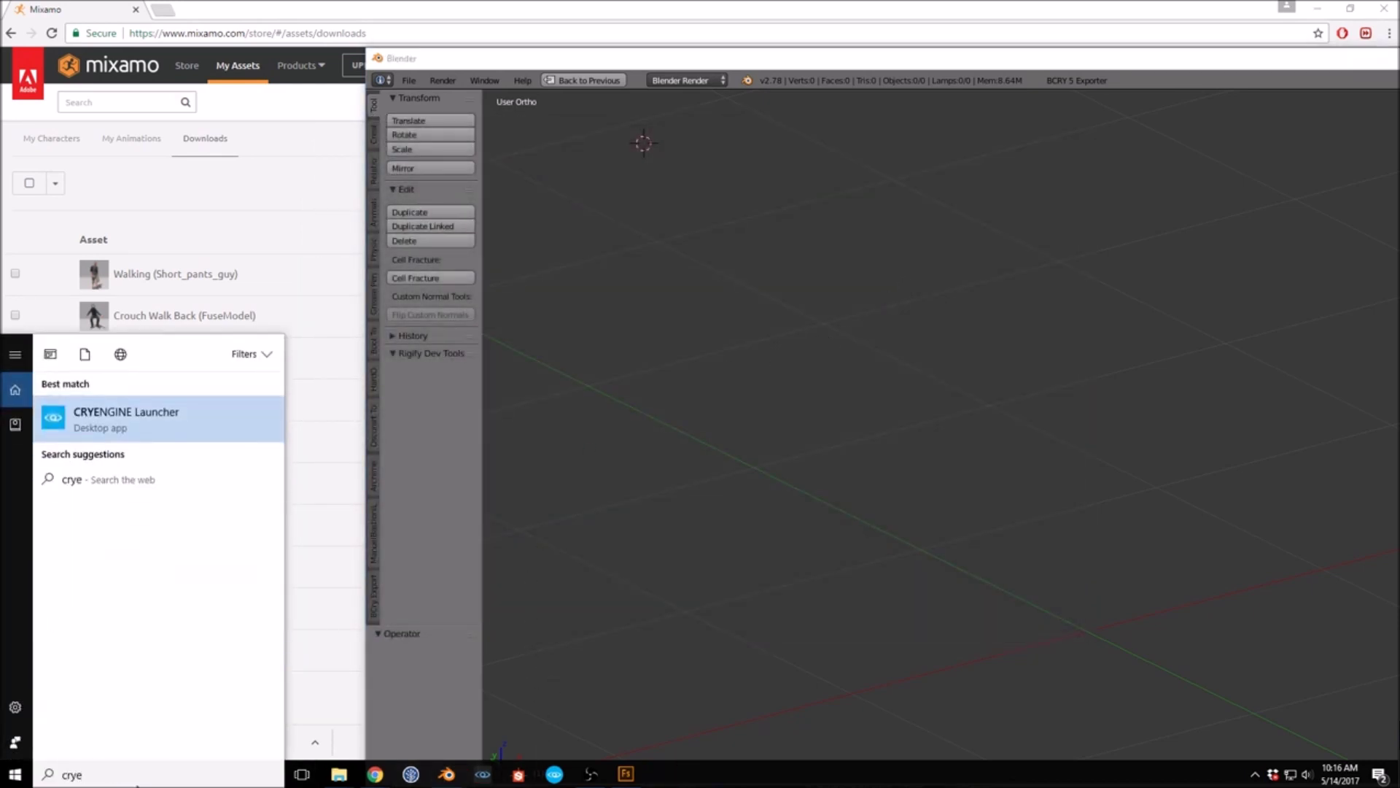
{"action": "left_click", "coordinate": [165, 423]}
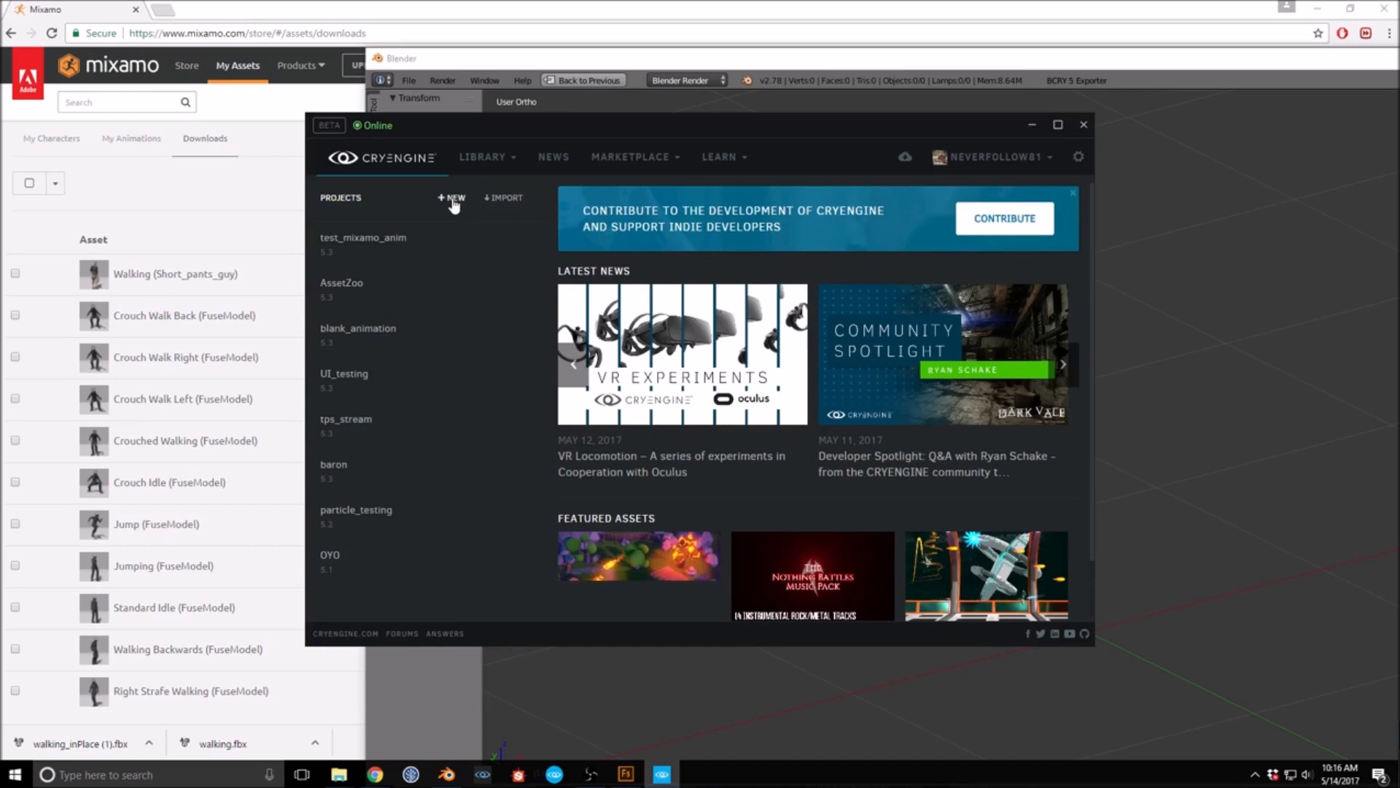
{"action": "left_click", "coordinate": [454, 197]}
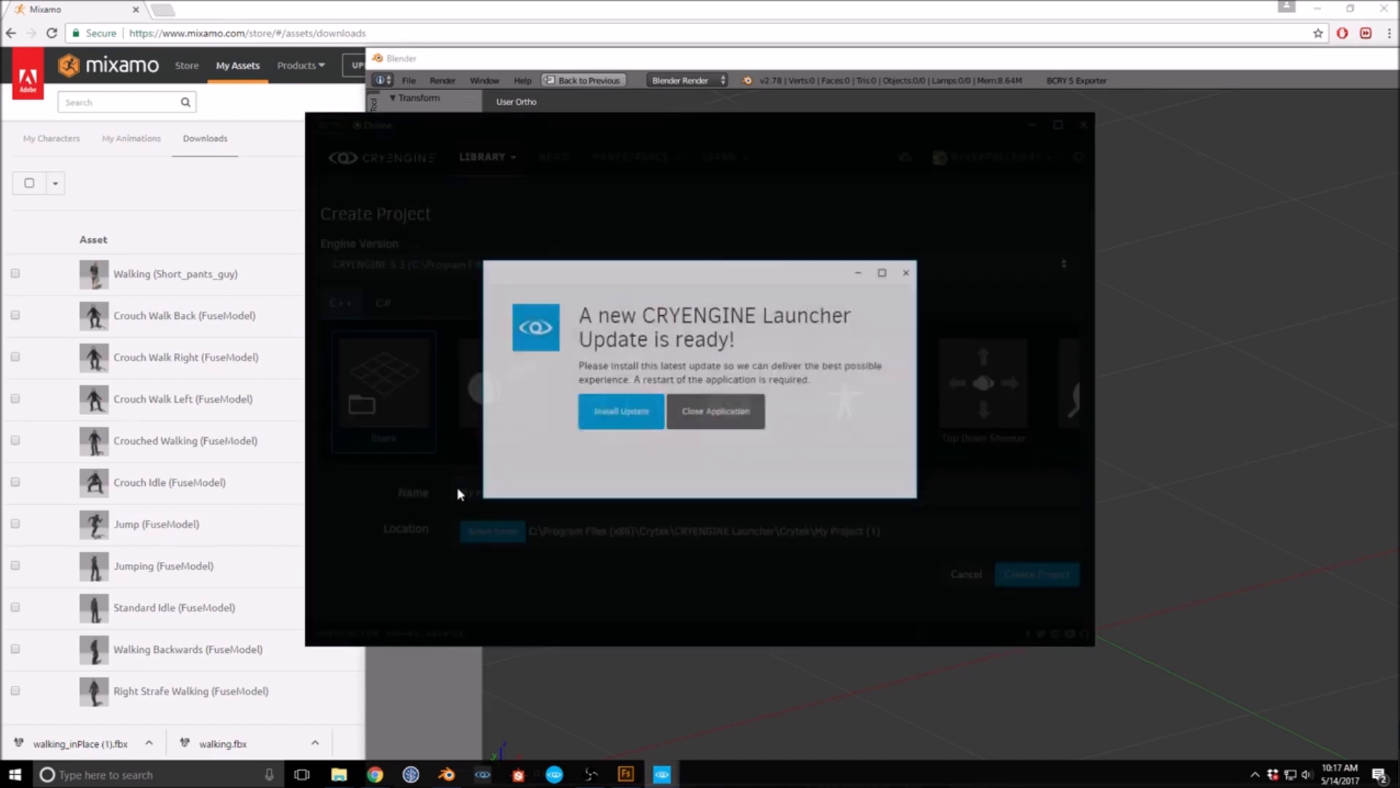
{"action": "left_click", "coordinate": [622, 410]}
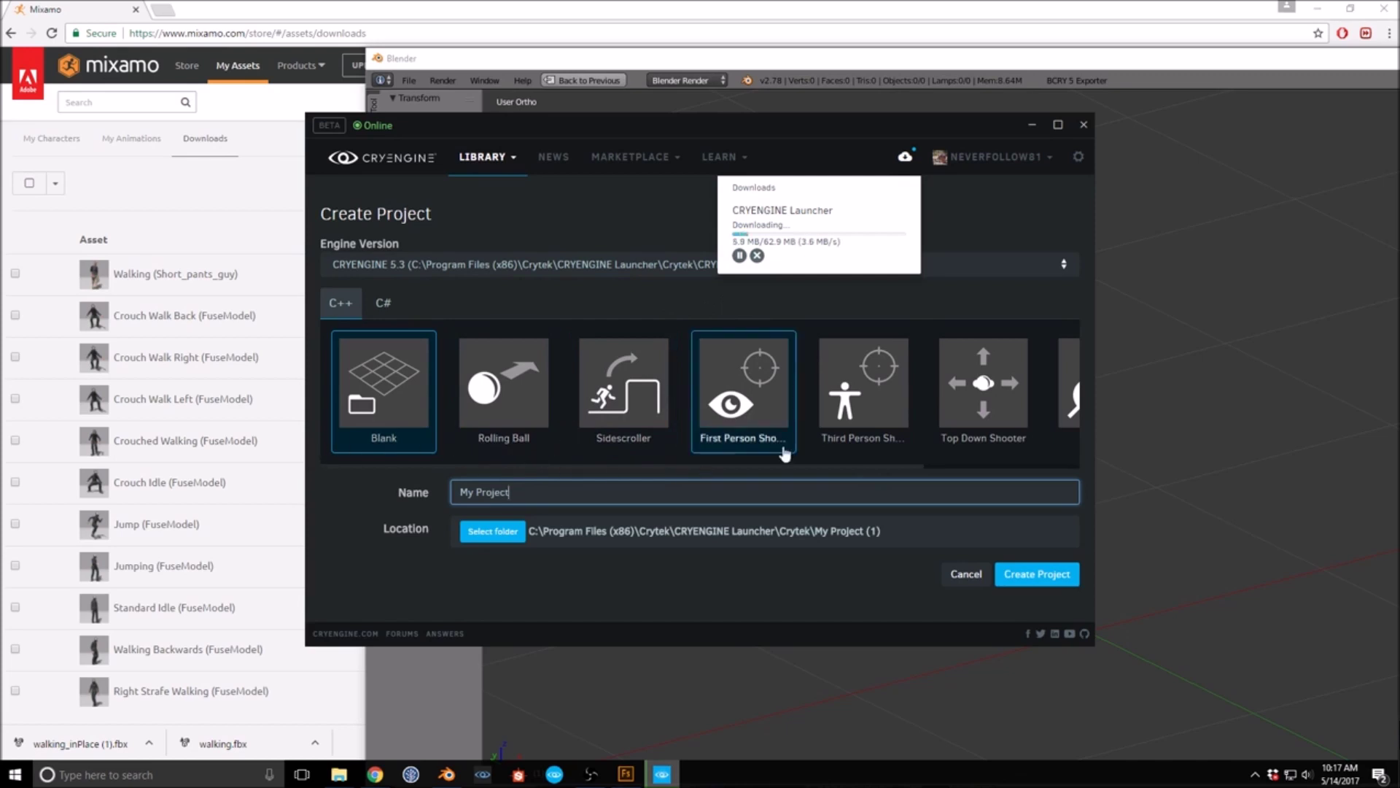
Step: Create a CRYENGINE 5.3 C++ project from the Third Person Shooter template, named stream_mixamo
{"action": "left_click", "coordinate": [868, 398]}
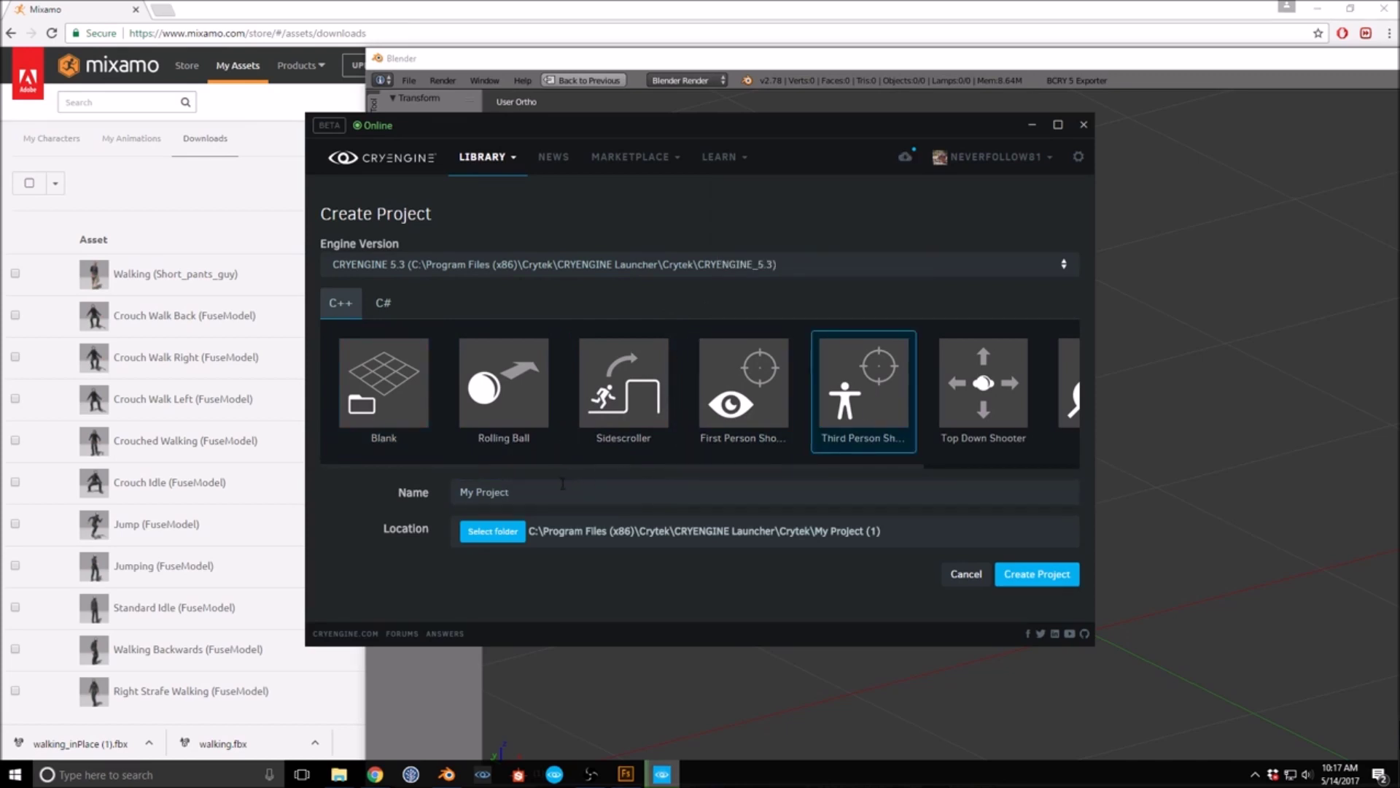
{"action": "left_click", "coordinate": [539, 492]}
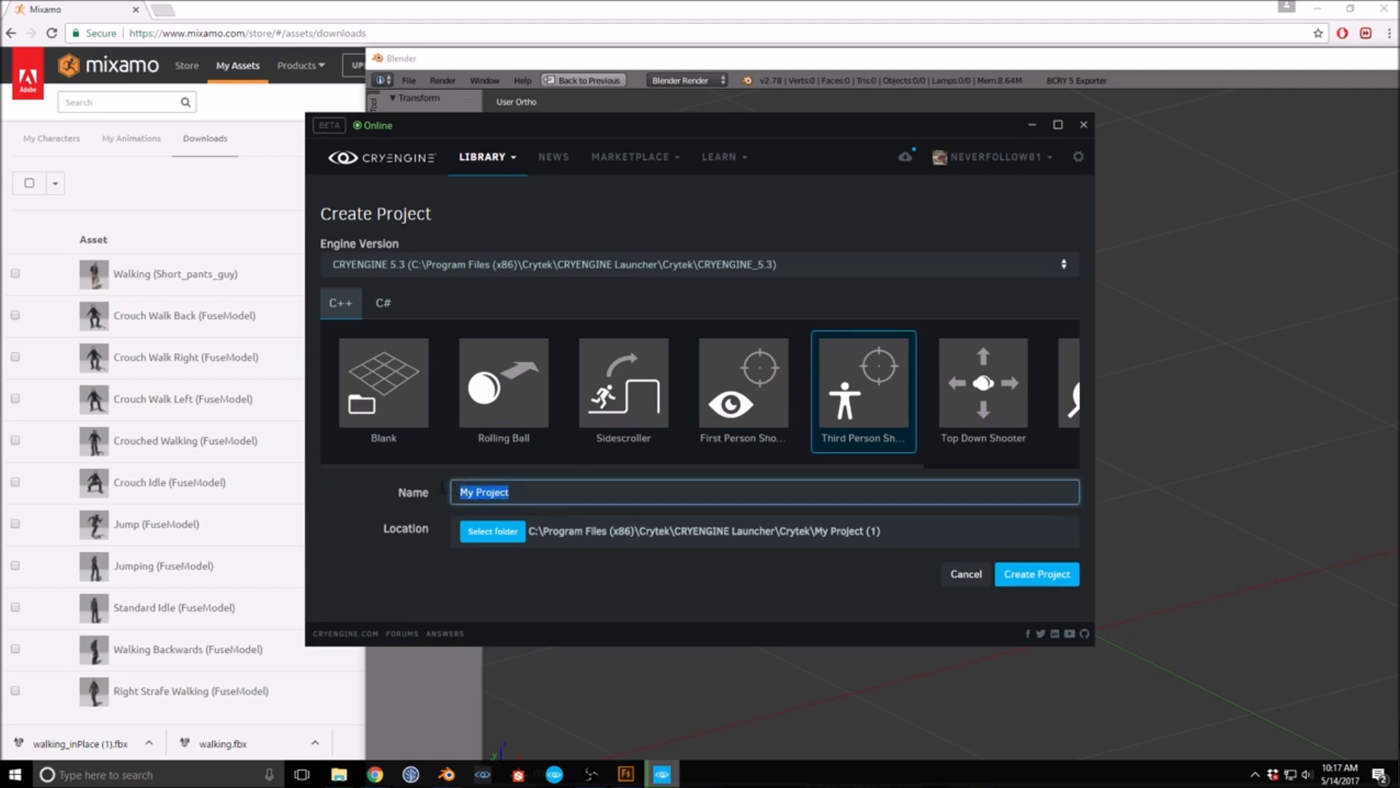
{"action": "type", "text": "stream"}
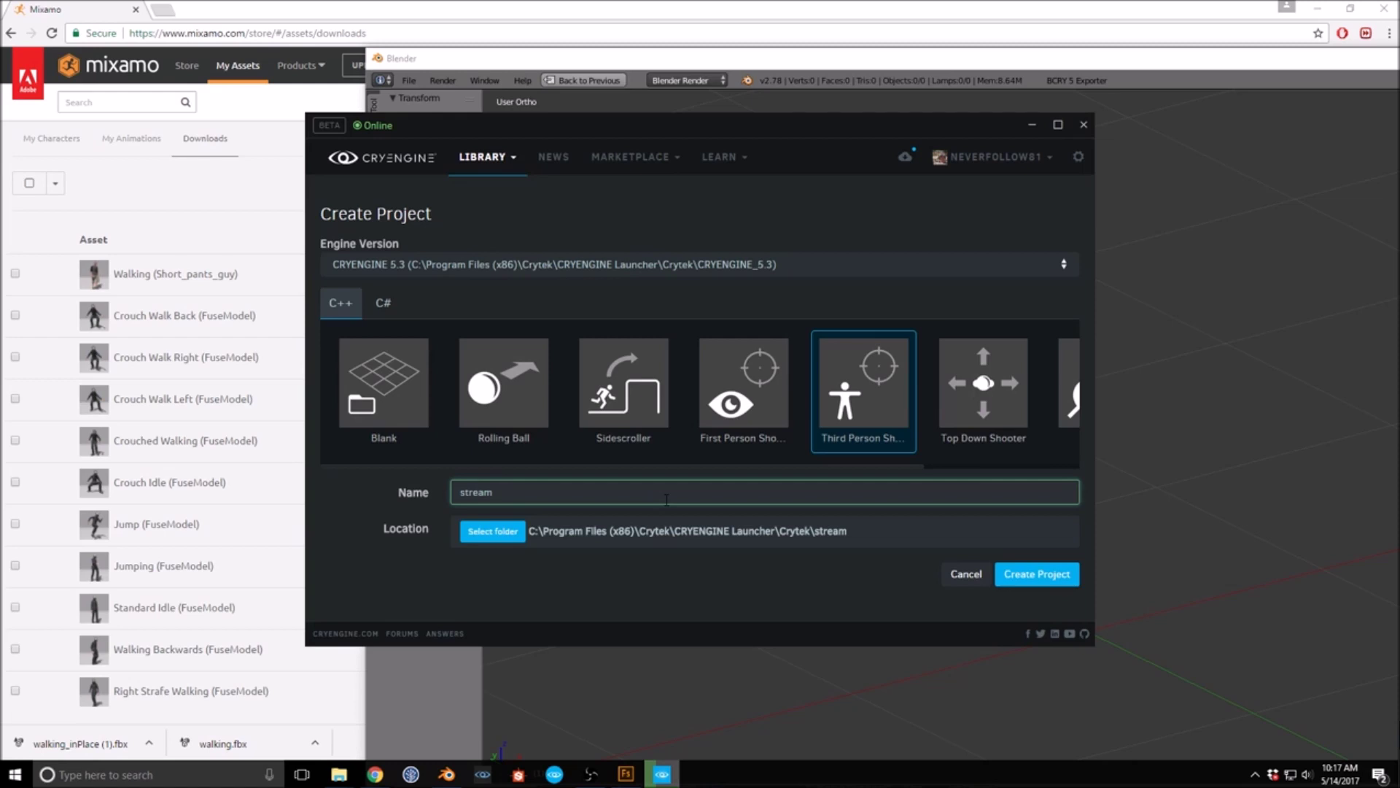
{"action": "type", "text": "_mixamo"}
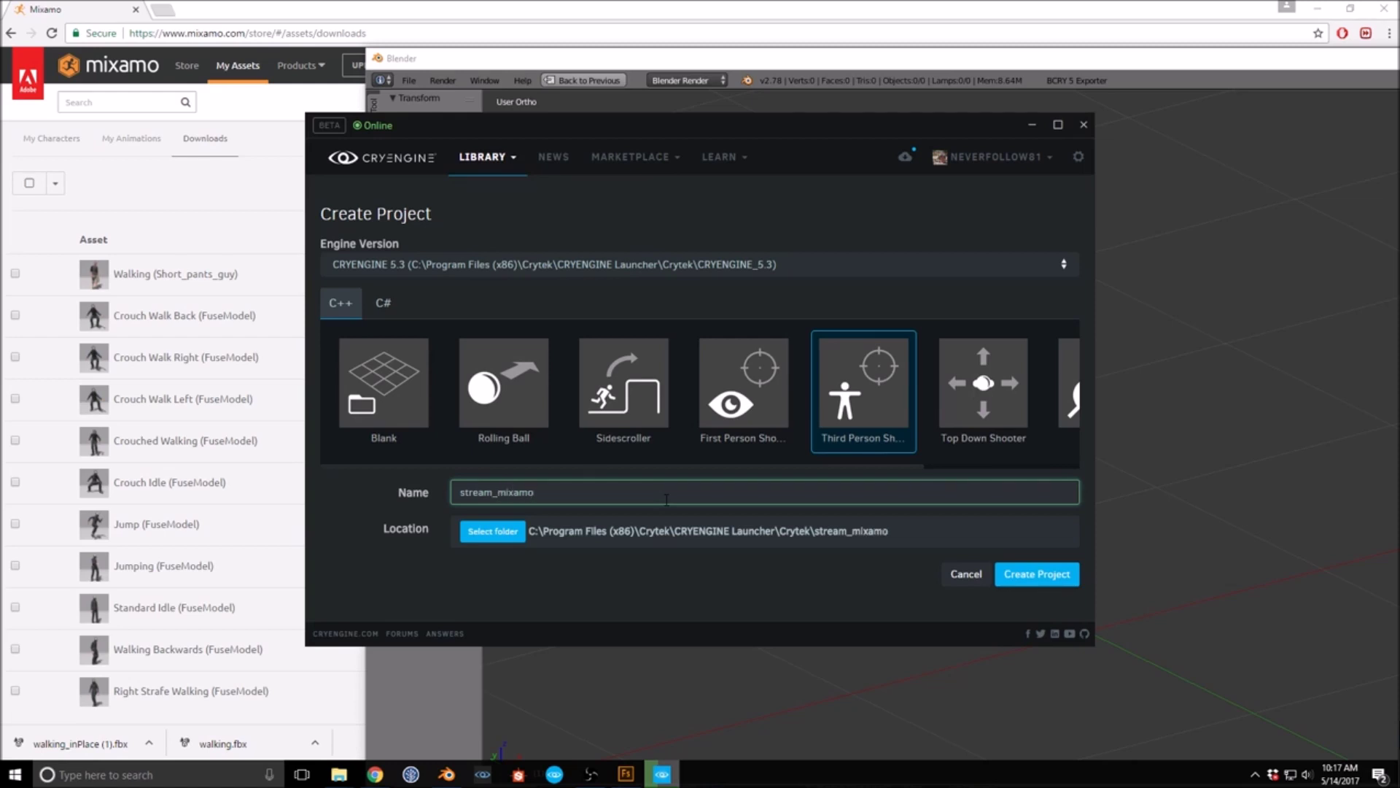
{"action": "left_click", "coordinate": [1046, 573]}
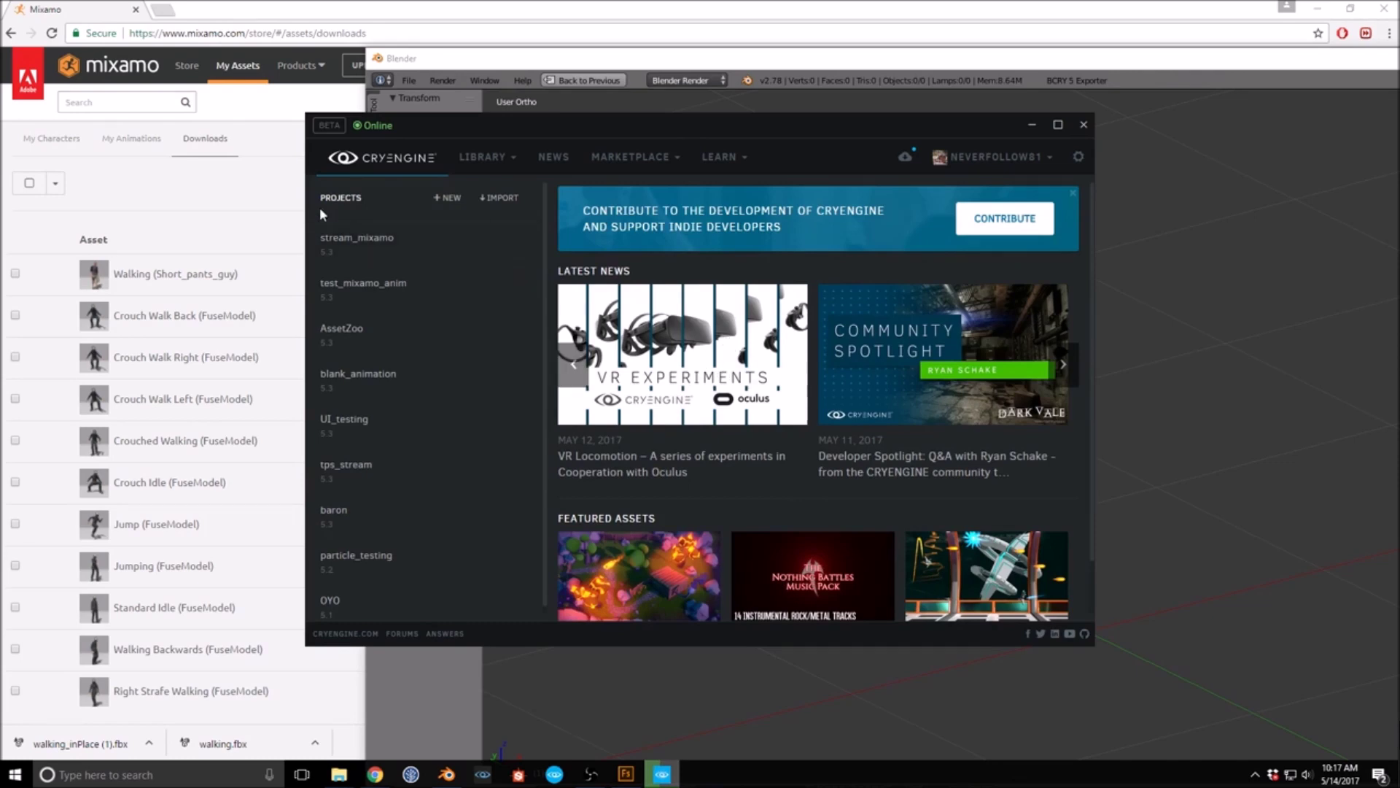
Step: Reveal the stream_mixamo project in File Explorer and open its Assets folder
{"action": "mouse_move", "coordinate": [472, 247]}
{"action": "left_click", "coordinate": [473, 244]}
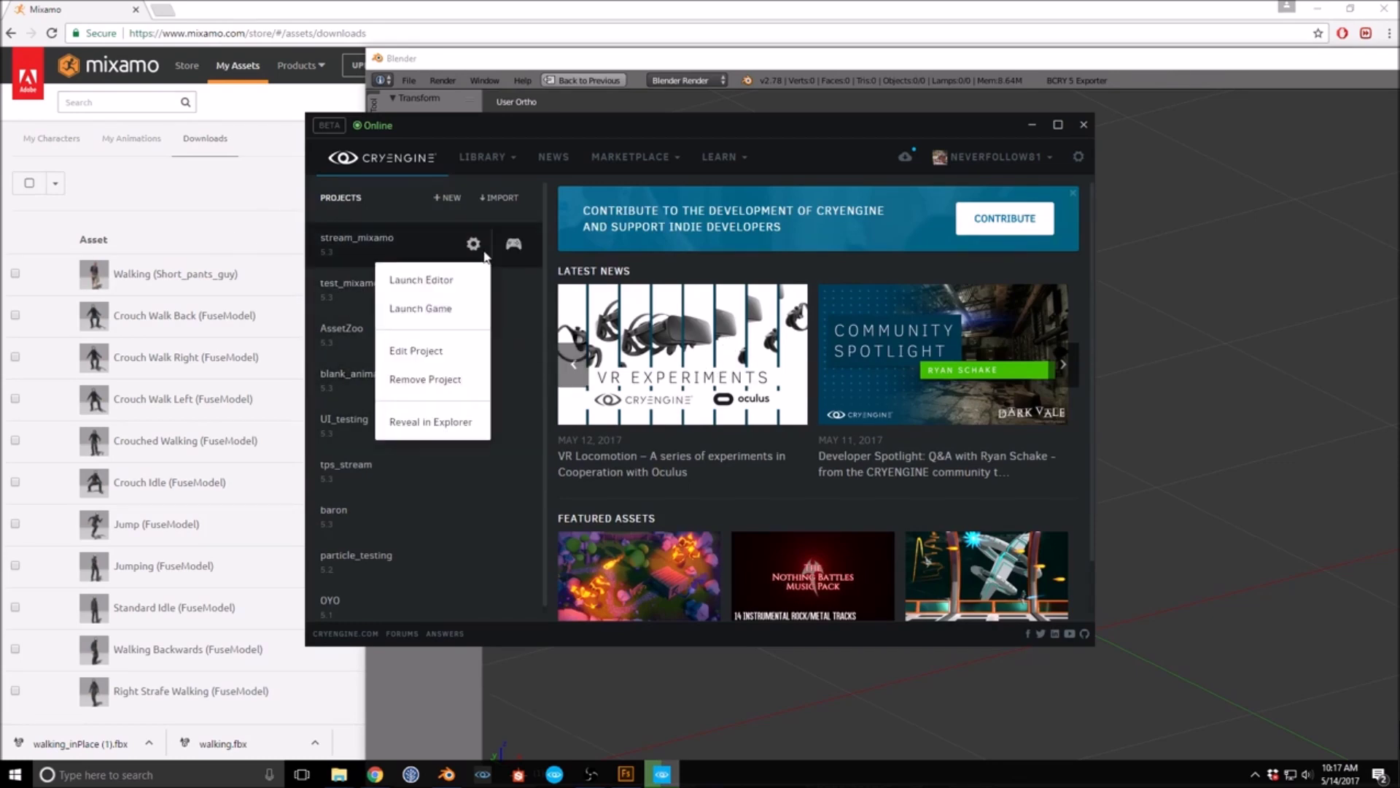
{"action": "left_click", "coordinate": [418, 423]}
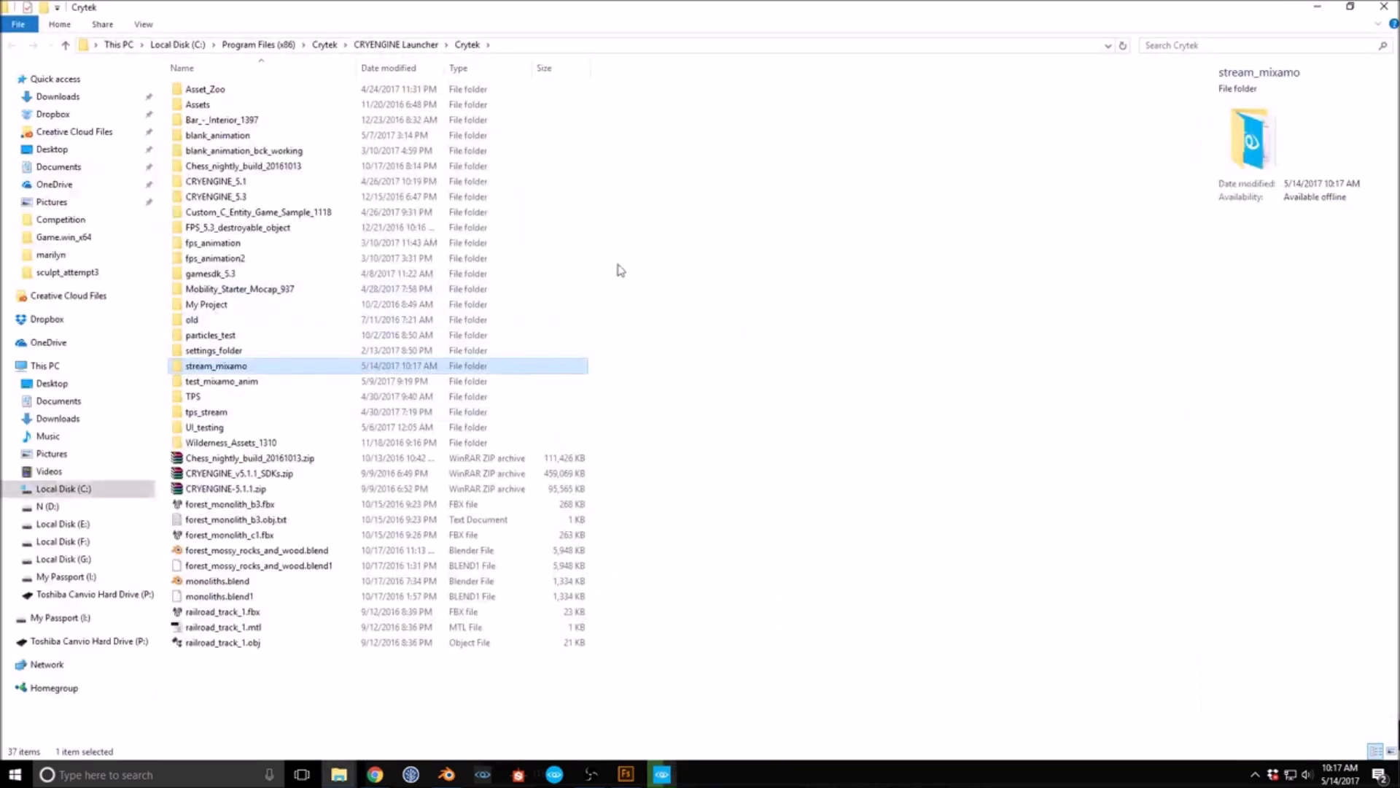
{"action": "double_click", "coordinate": [259, 371]}
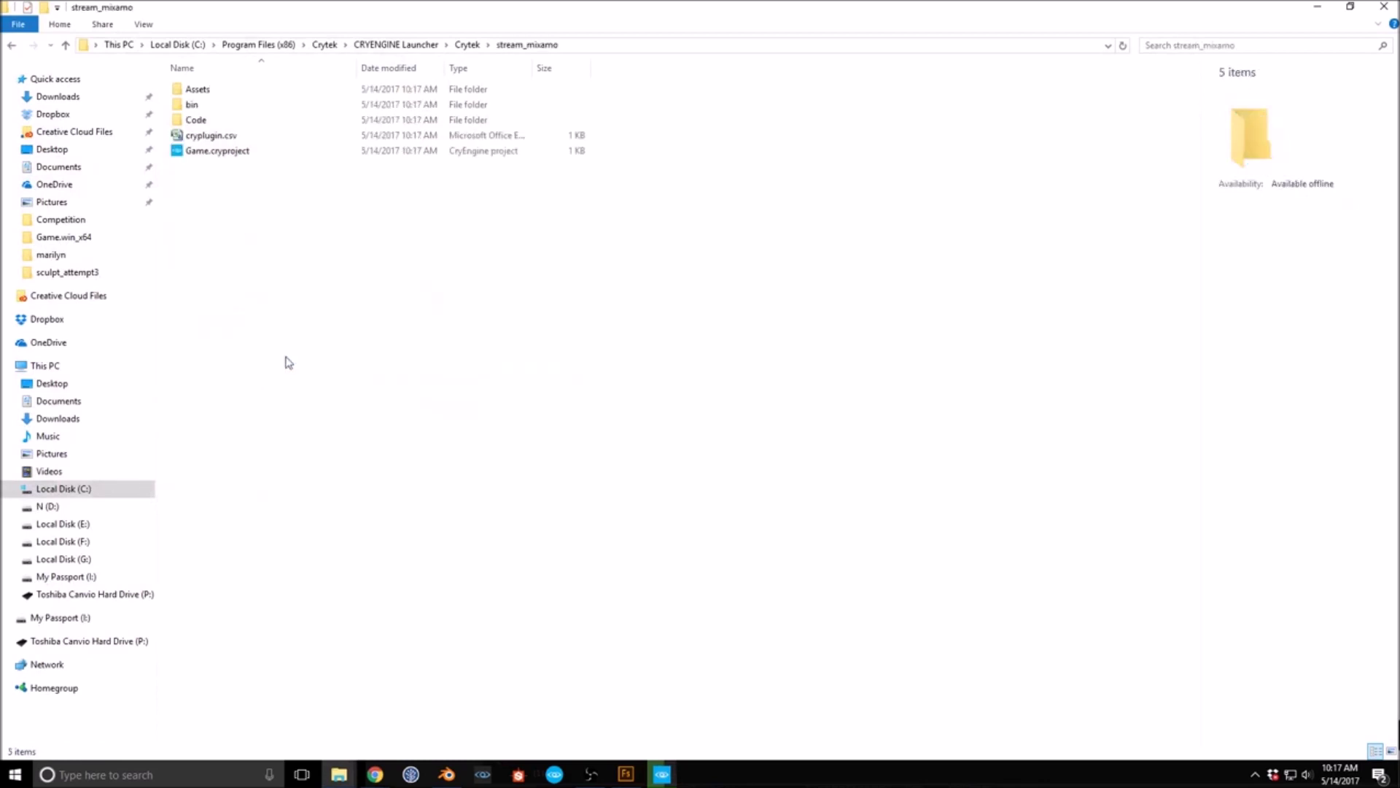
{"action": "double_click", "coordinate": [241, 90]}
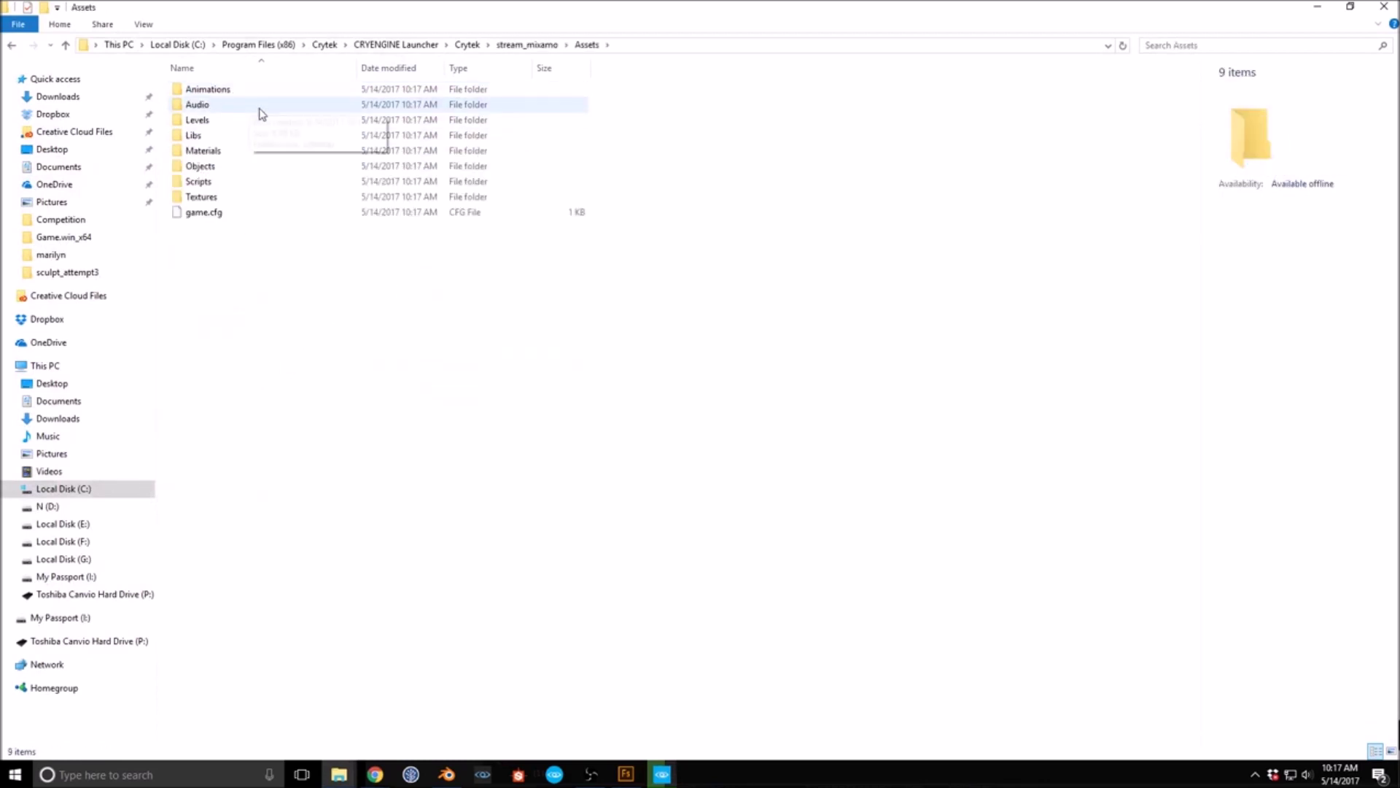
Step: Create a folder named mixamo inside the project's Animations folder
{"action": "double_click", "coordinate": [208, 90]}
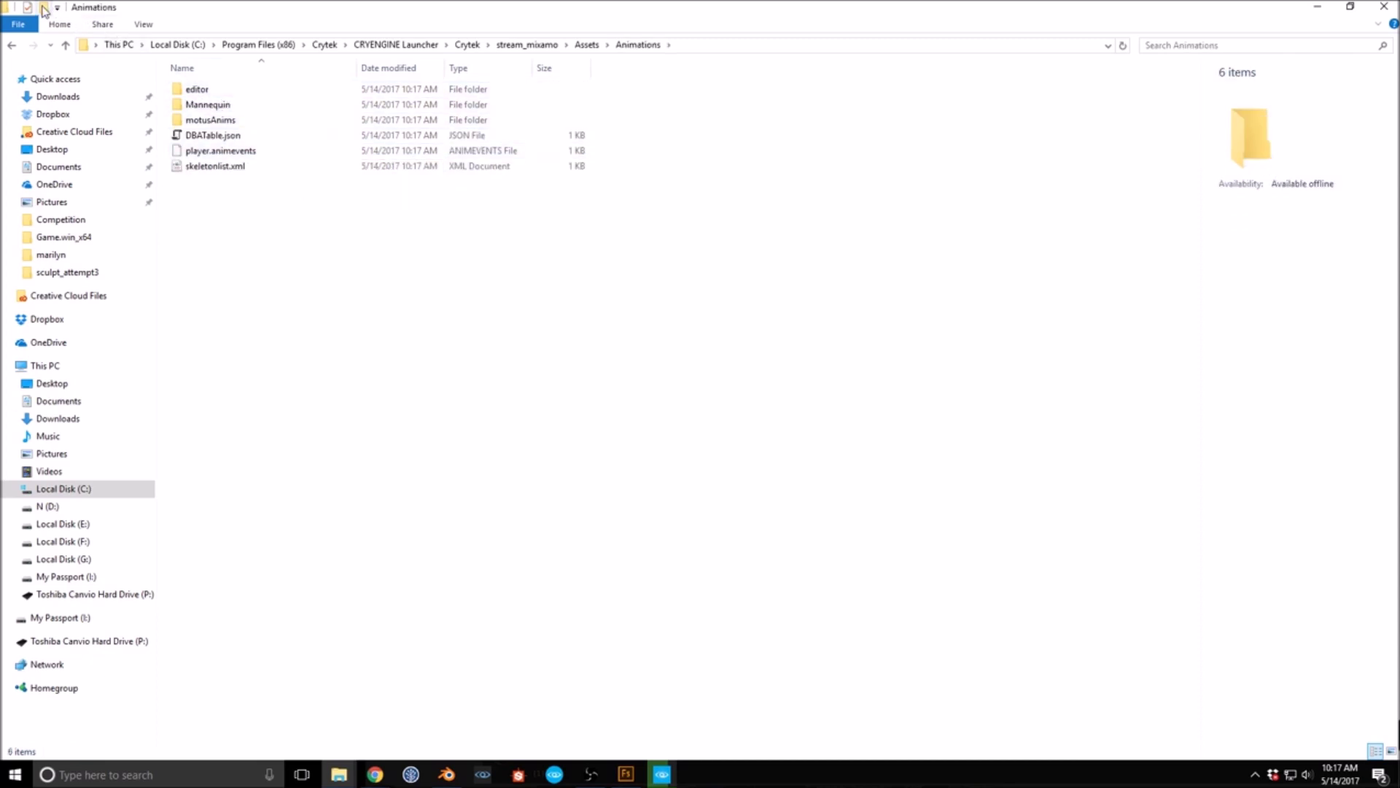
{"action": "key", "text": "ctrl+shift+n"}
{"action": "type", "text": "mixamo"}
{"action": "key", "text": "Return"}
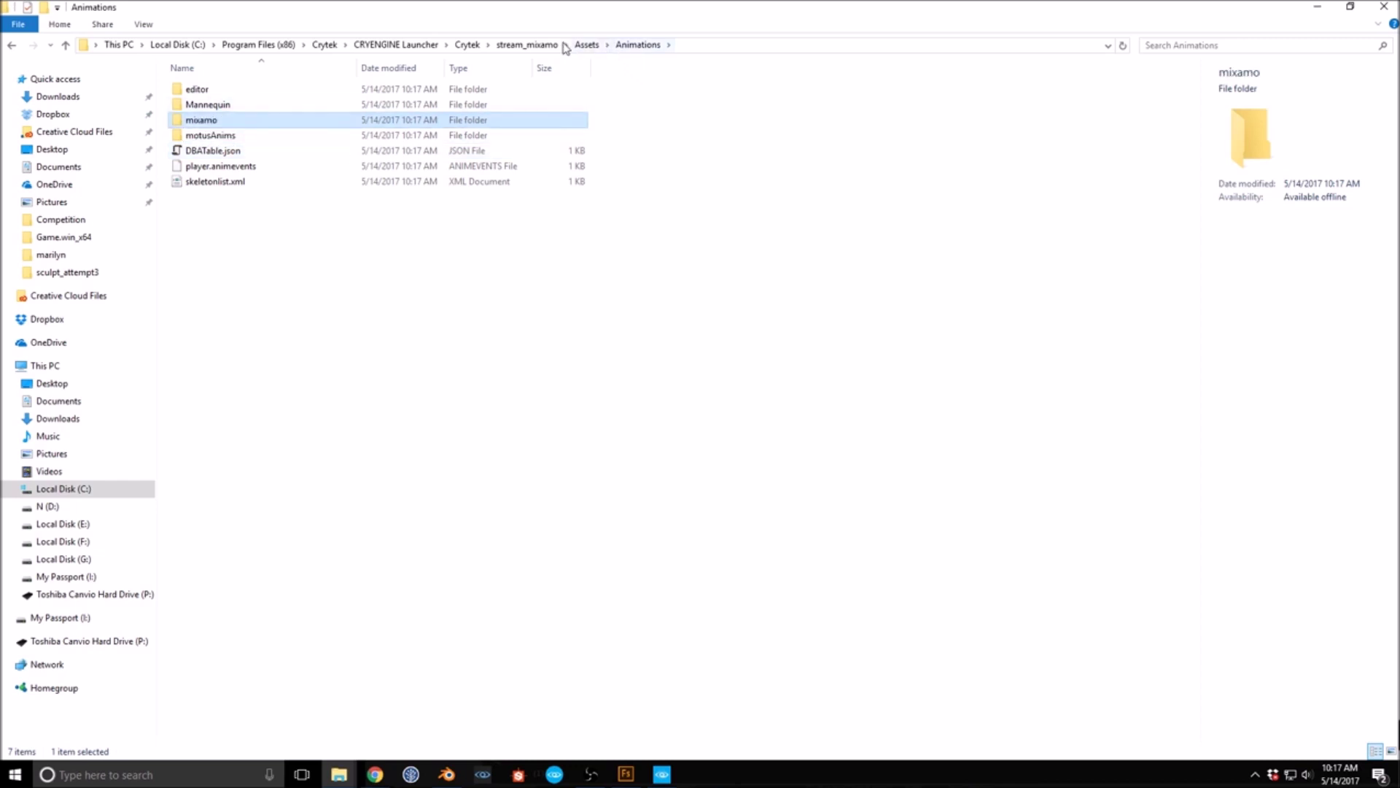
Step: Create a folder named mixamo under Objects\Characters and return to the Assets folder
{"action": "left_click", "coordinate": [586, 45]}
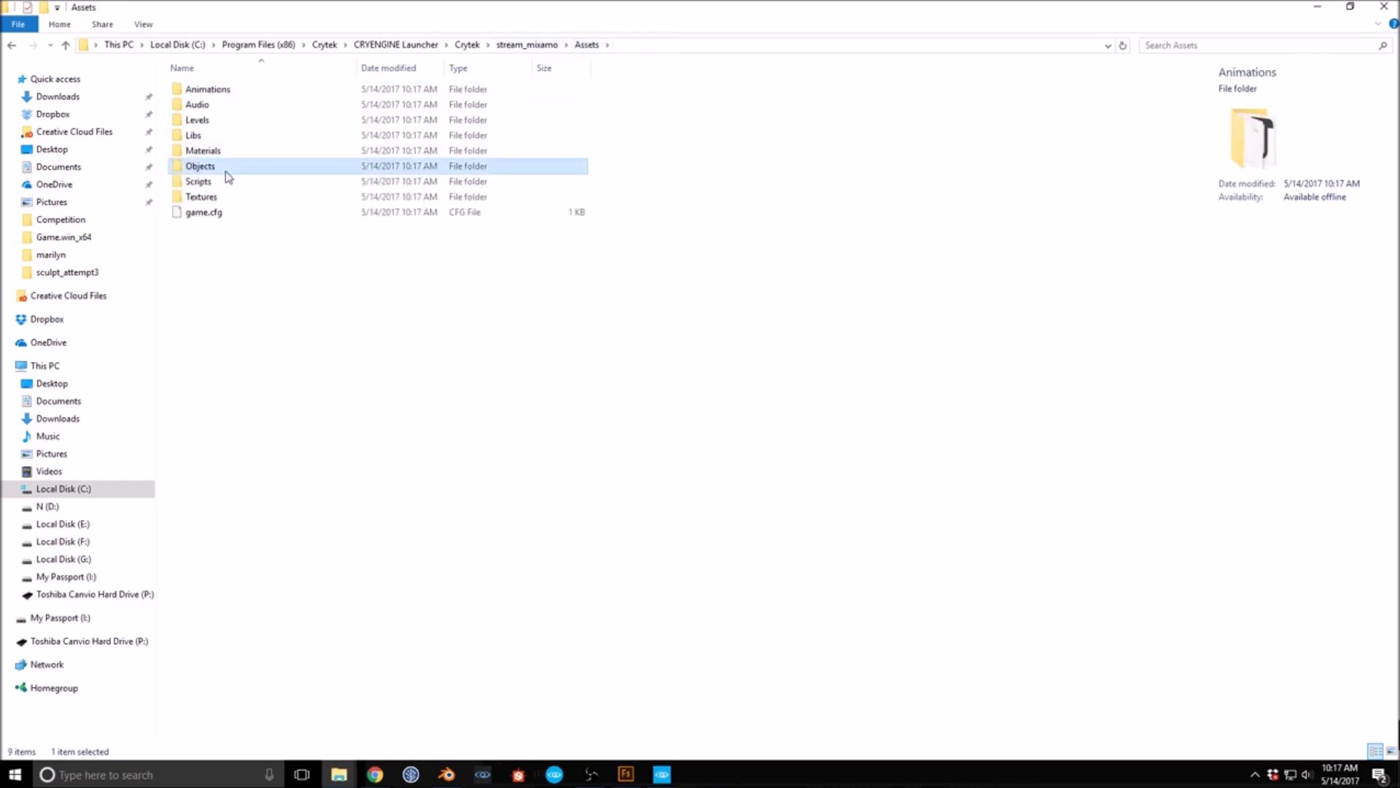
{"action": "double_click", "coordinate": [221, 167]}
{"action": "double_click", "coordinate": [207, 89]}
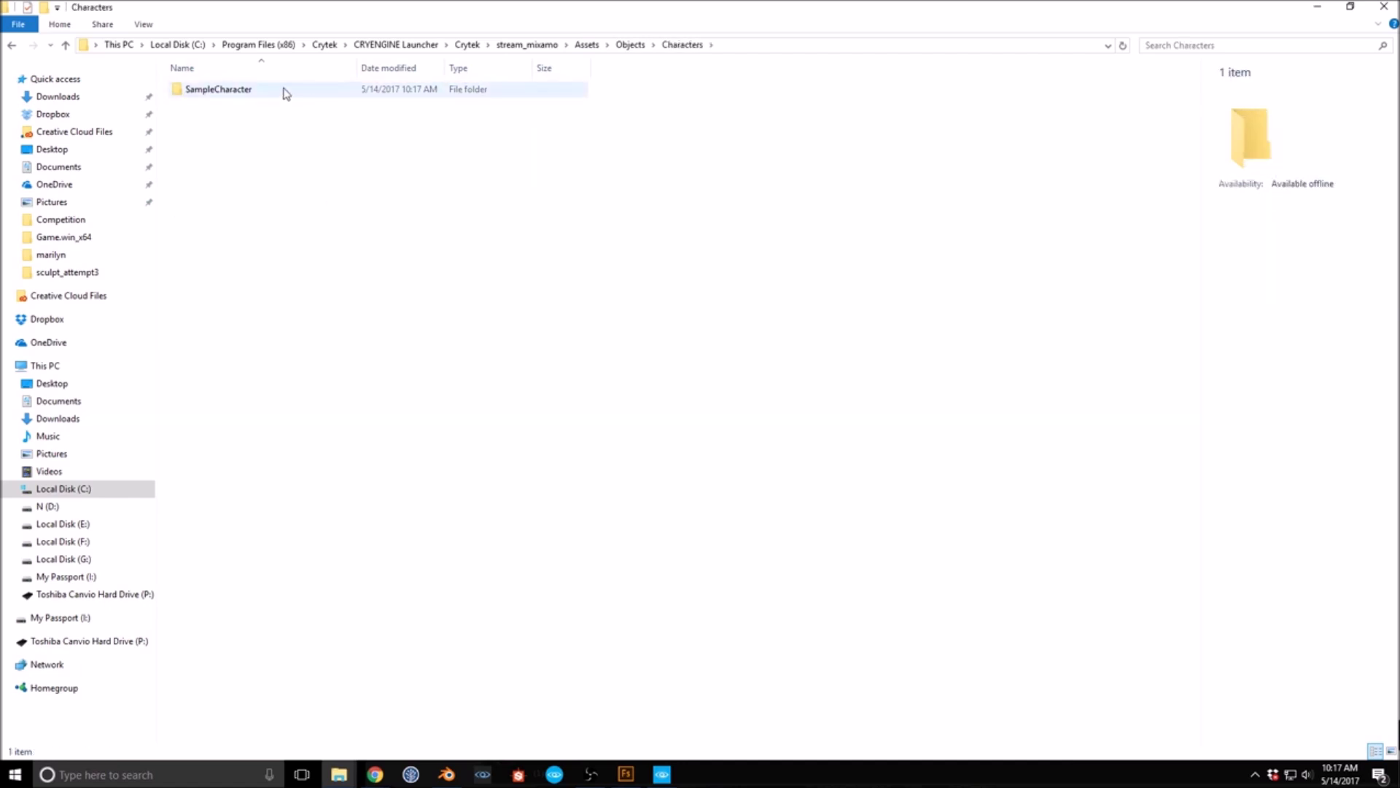
{"action": "left_click", "coordinate": [45, 8]}
{"action": "type", "text": "mixamo"}
{"action": "key", "text": "Return"}
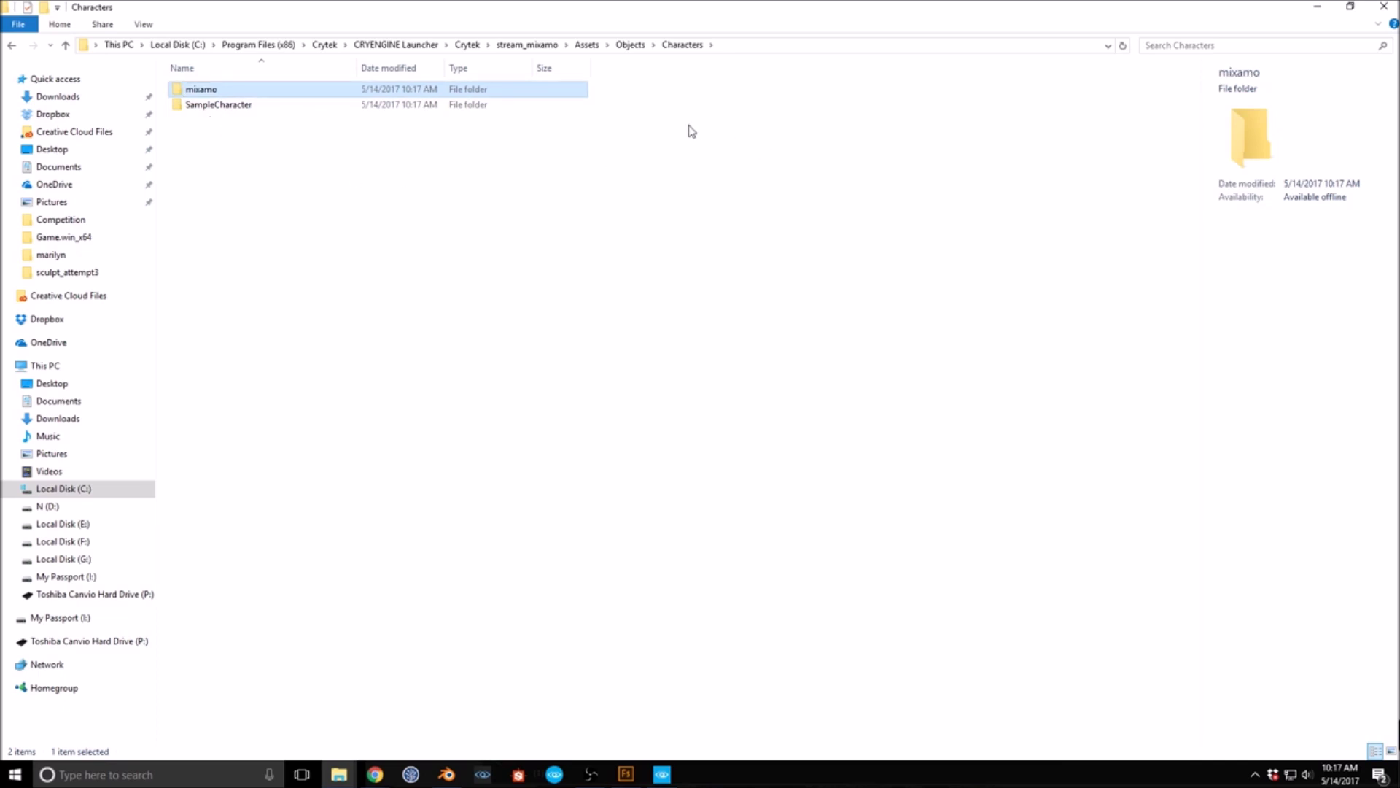
{"action": "left_click", "coordinate": [630, 44]}
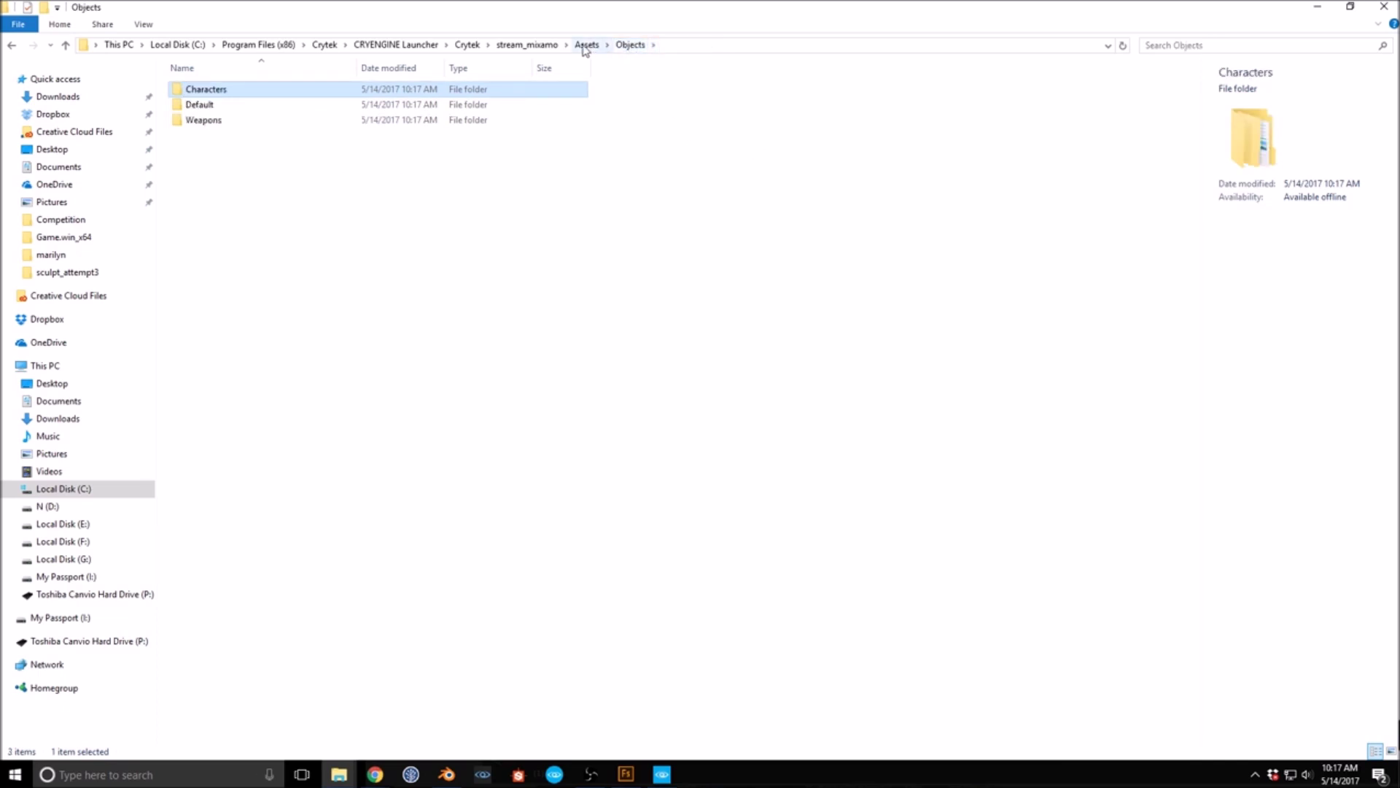
{"action": "left_click", "coordinate": [585, 46]}
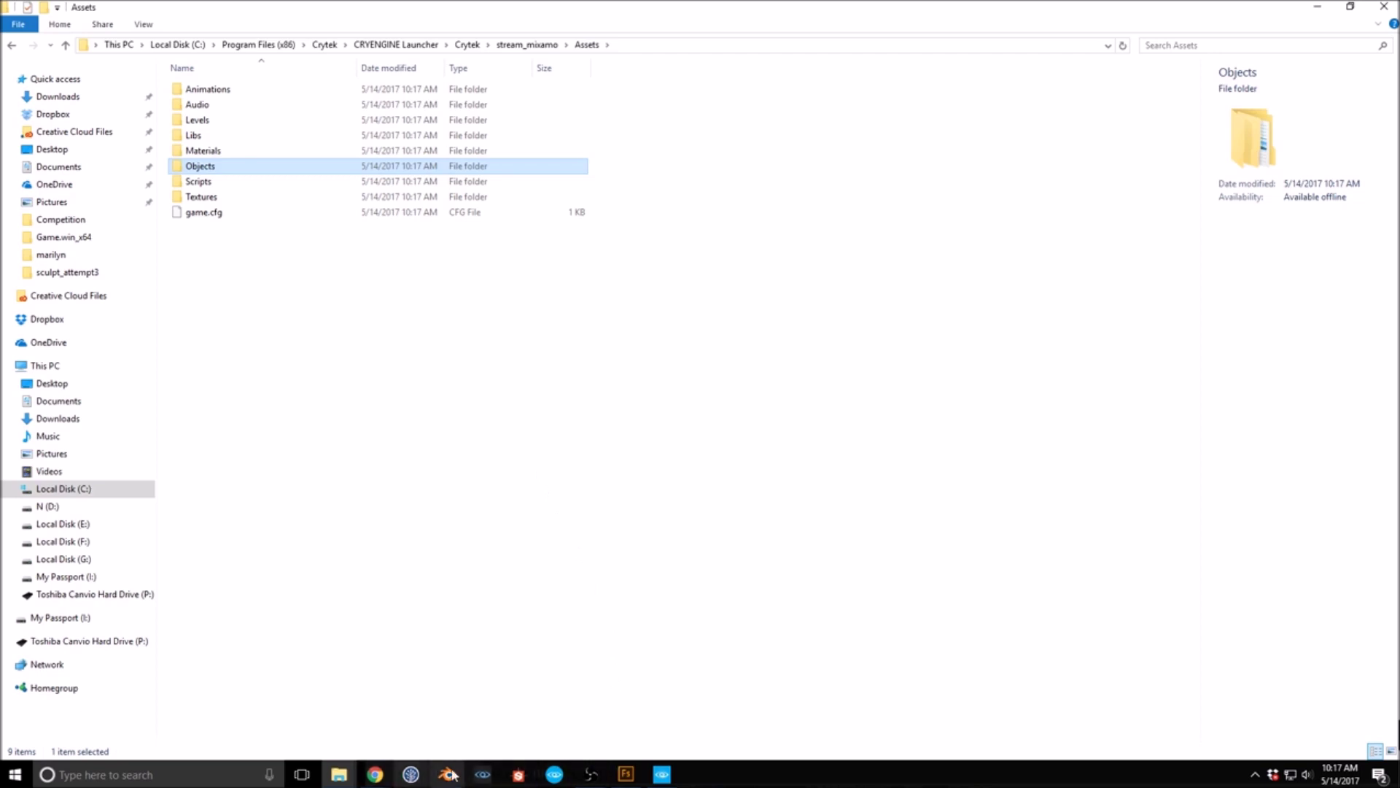
Step: Switch from the Mixamo downloads page to Blender and maximize its window
{"action": "left_click", "coordinate": [387, 776]}
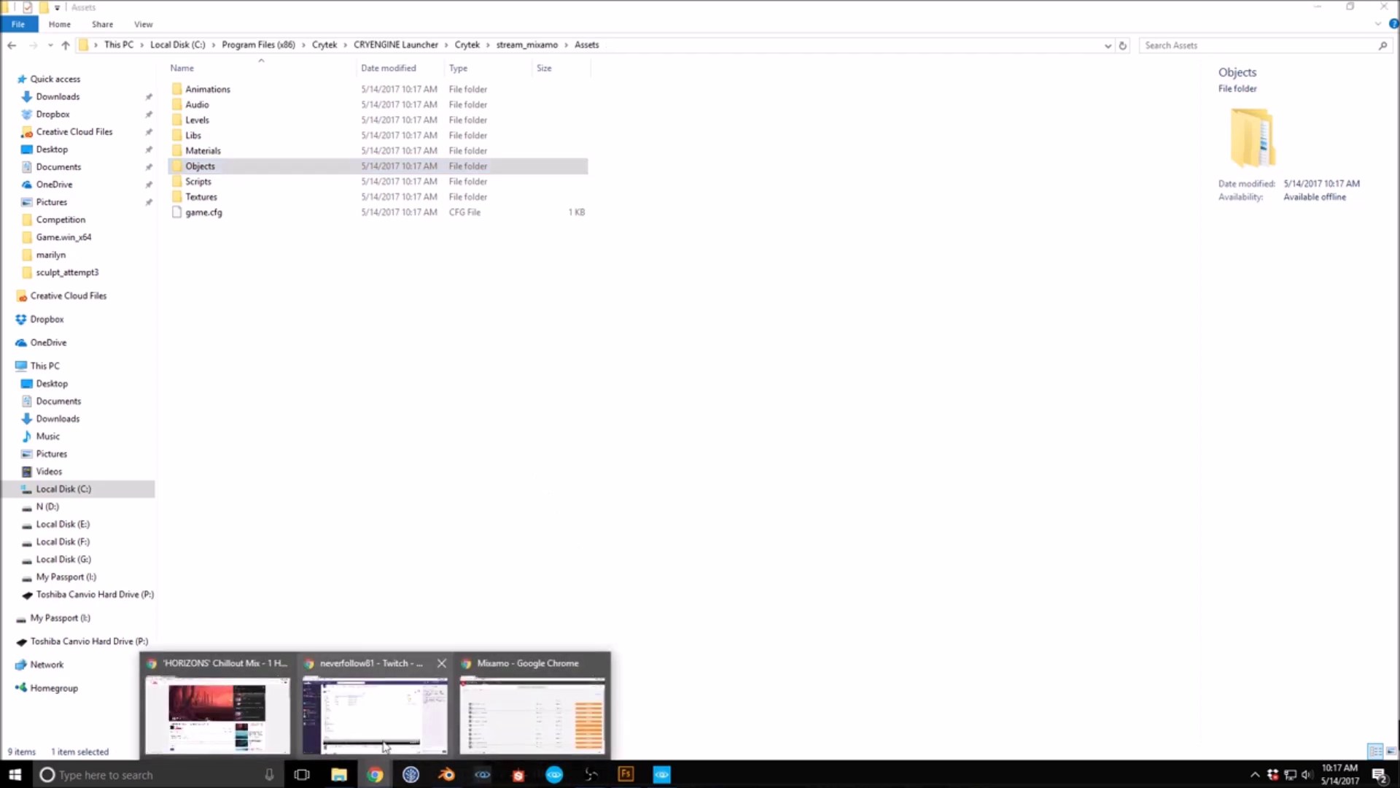
{"action": "left_click", "coordinate": [485, 704]}
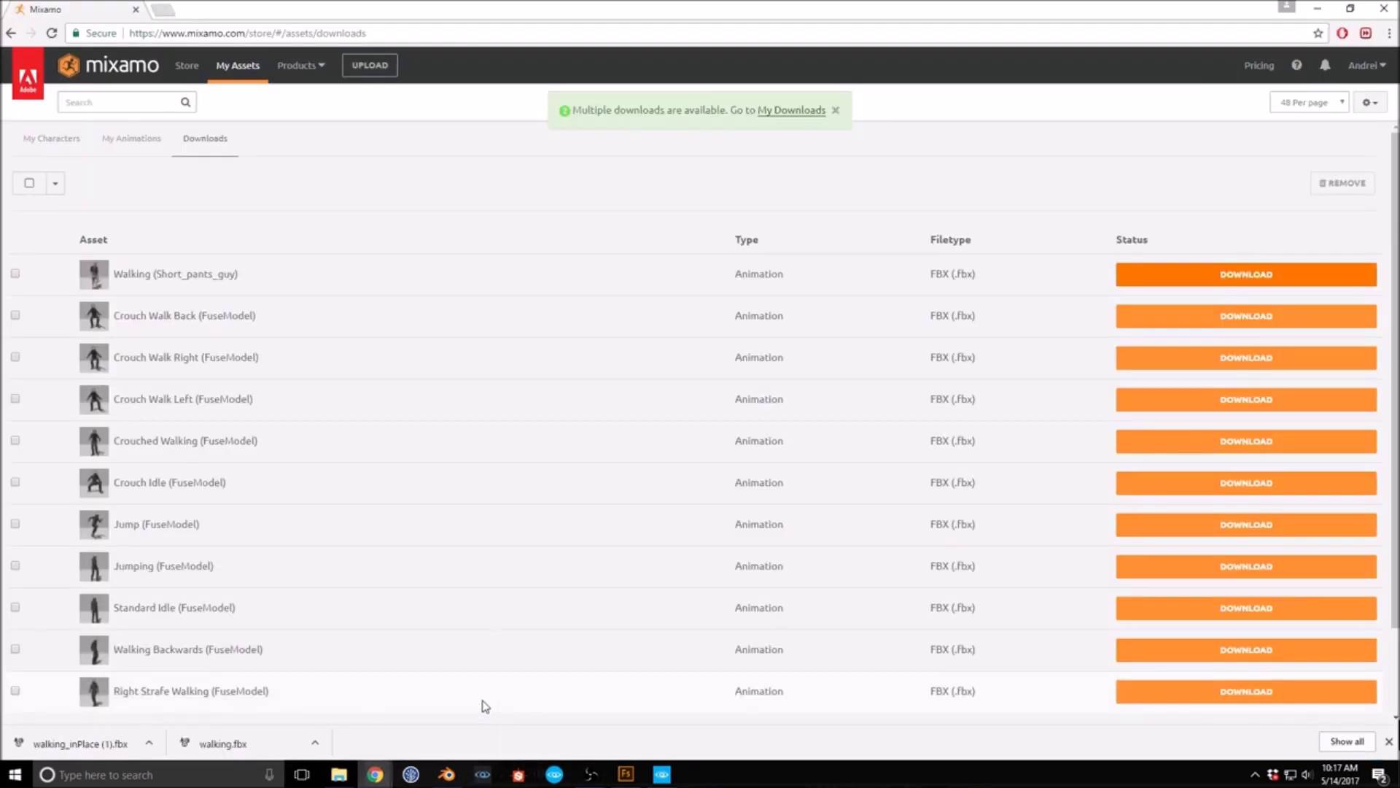
{"action": "left_click", "coordinate": [450, 778]}
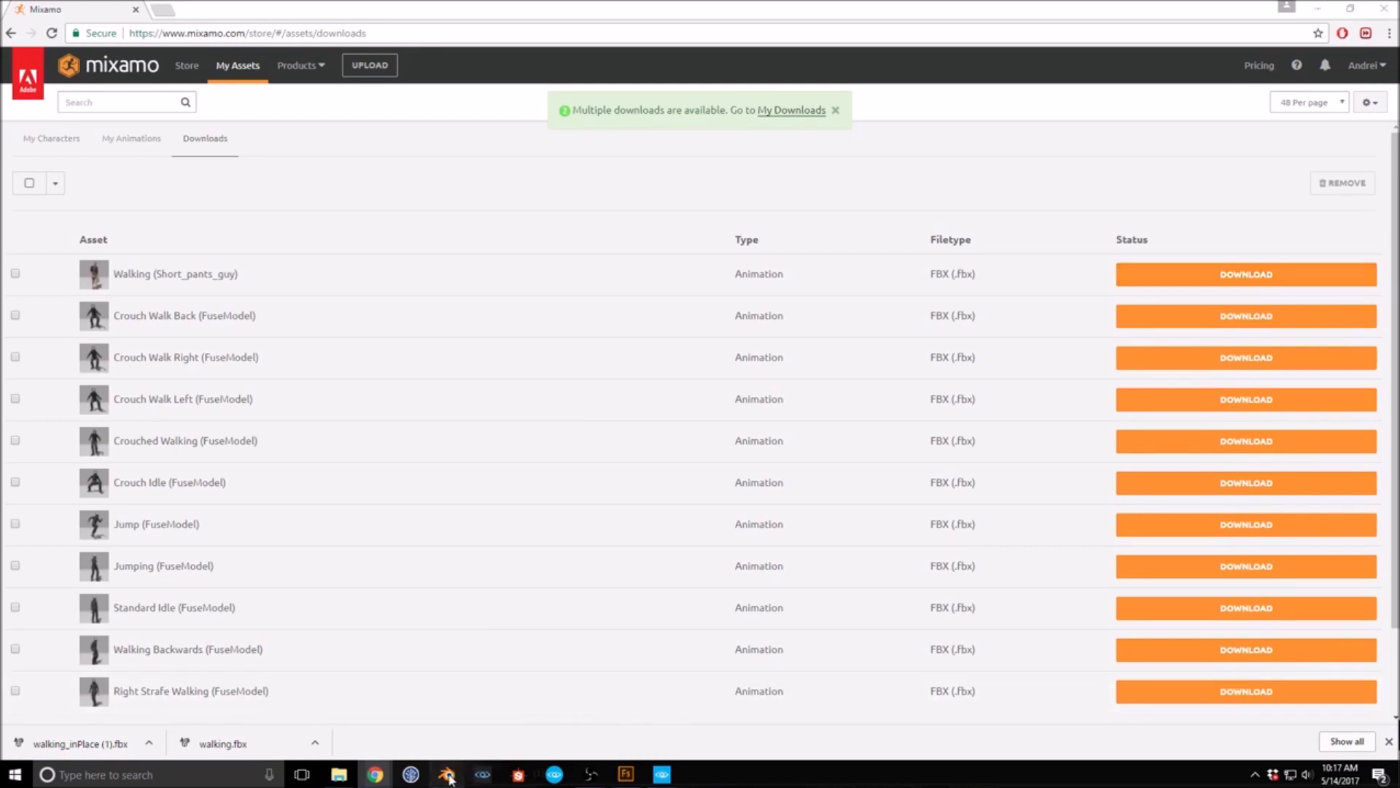
{"action": "left_click_drag", "start_coordinate": [813, 62], "coordinate": [583, 1]}
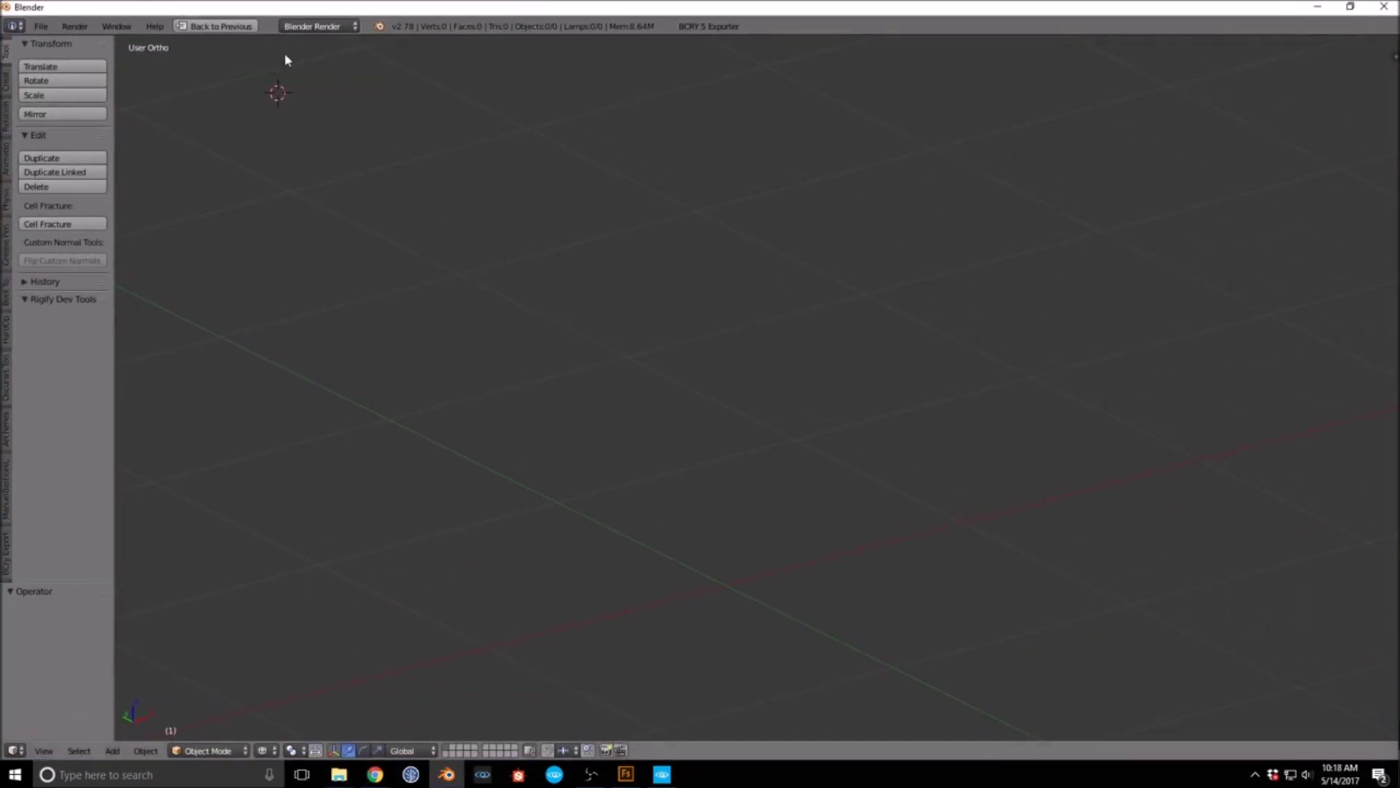
Step: Import walking_inPlace (1).fbx from the Downloads folder, listing the files with their dates to identify it
{"action": "left_click", "coordinate": [39, 29]}
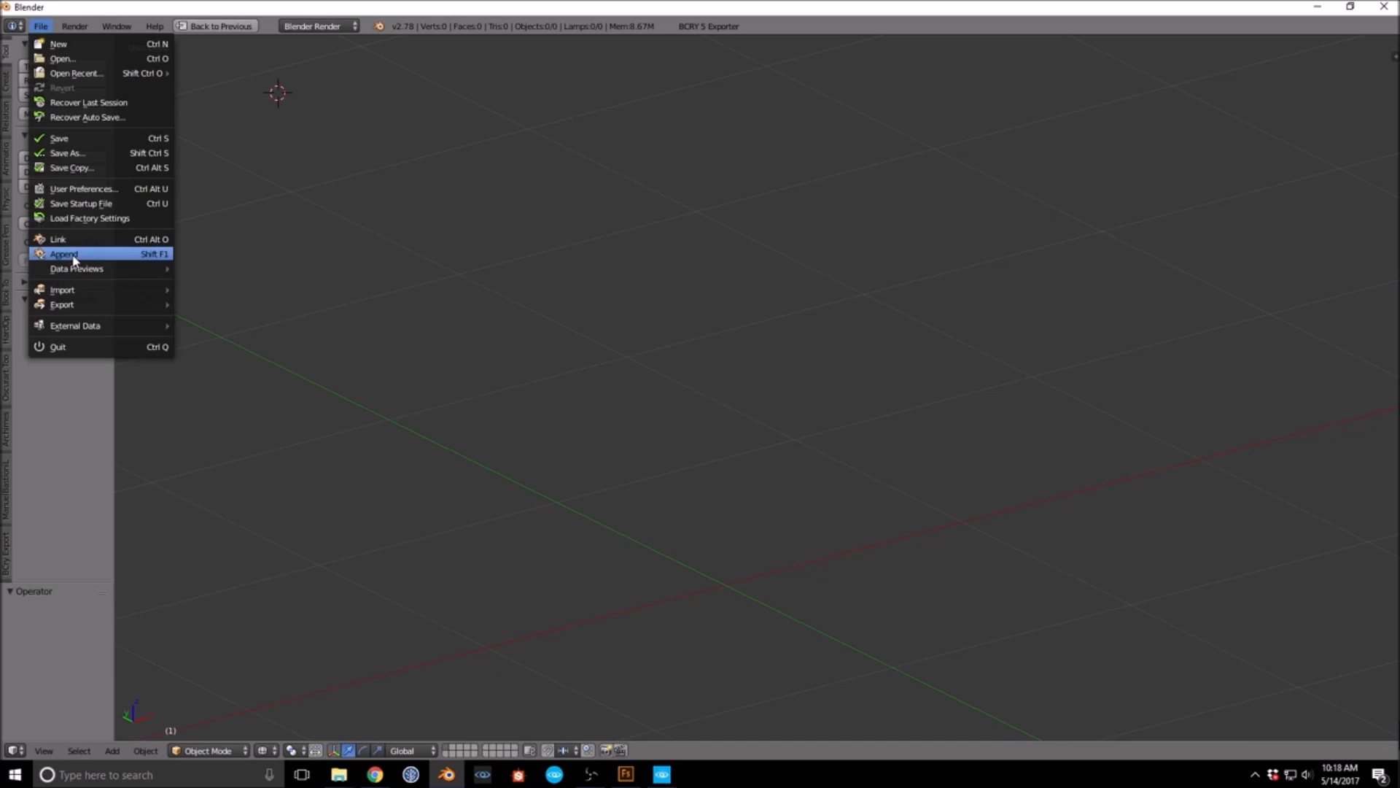
{"action": "mouse_move", "coordinate": [113, 291]}
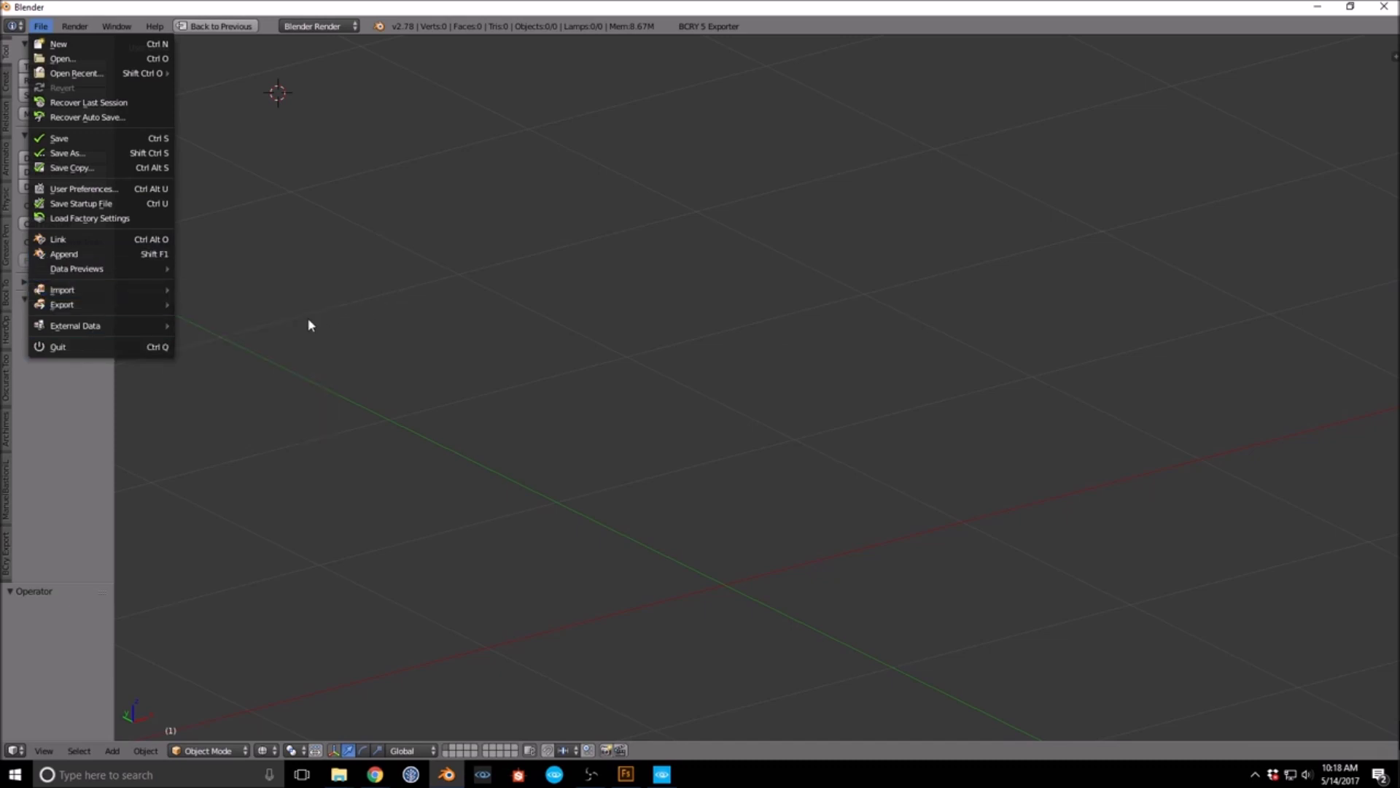
{"action": "left_click", "coordinate": [299, 334]}
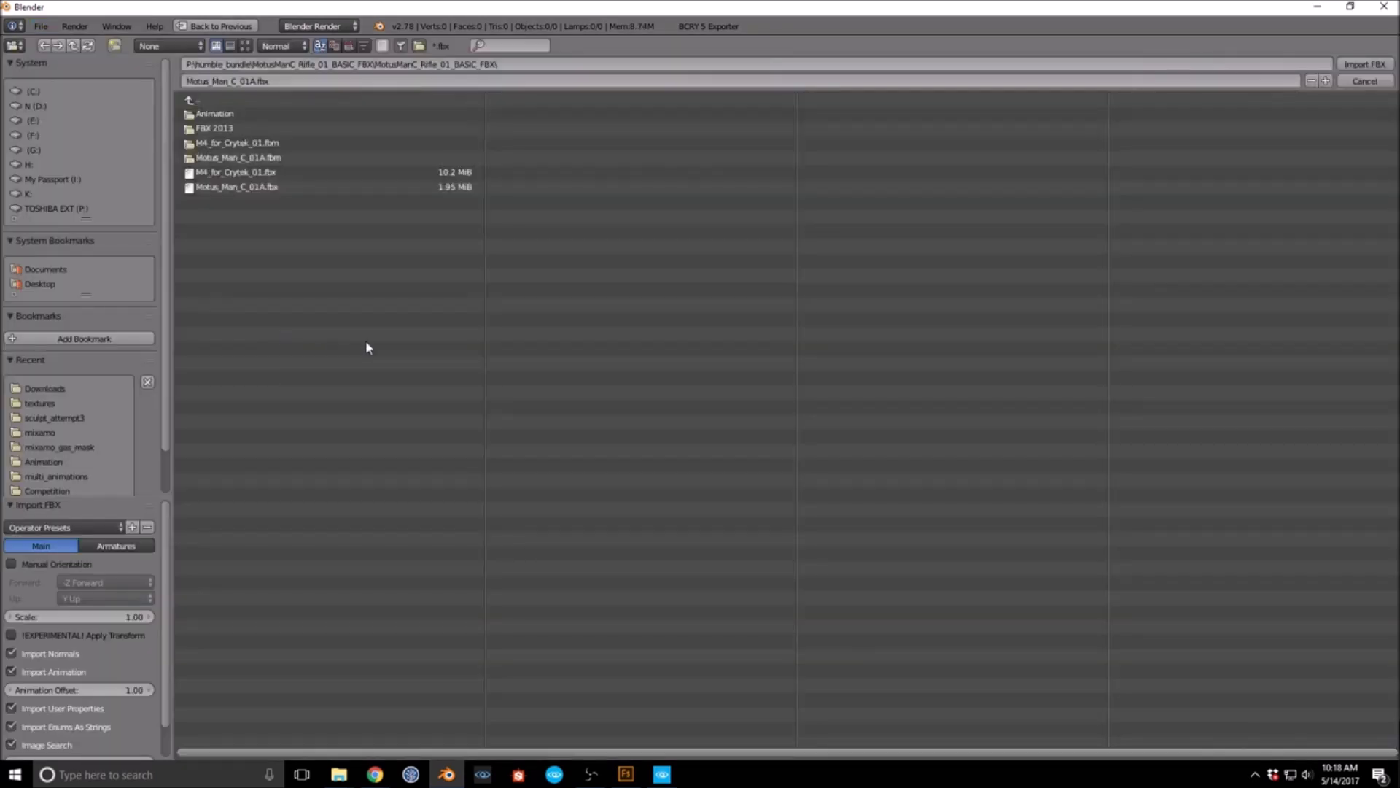
{"action": "left_click", "coordinate": [48, 389]}
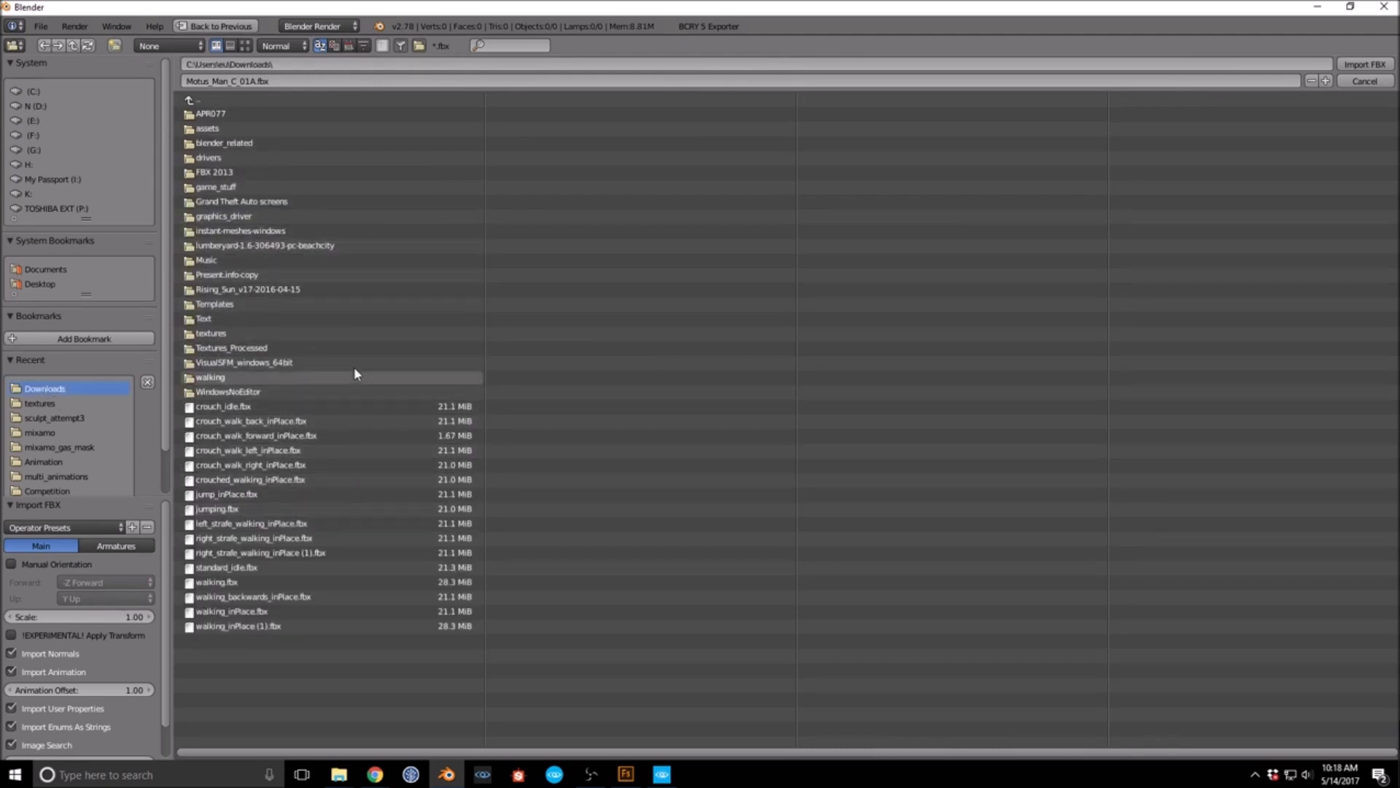
{"action": "left_click", "coordinate": [232, 46]}
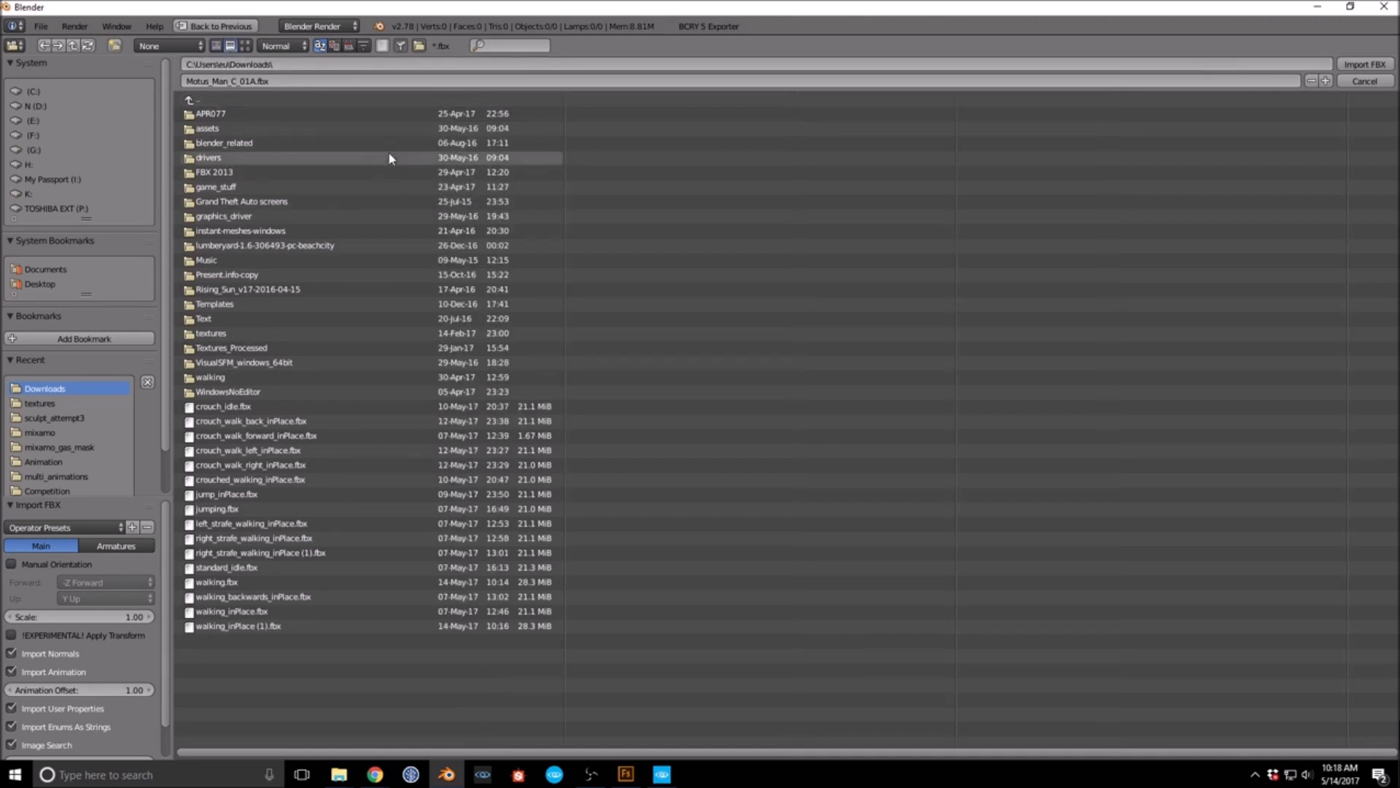
{"action": "left_click", "coordinate": [335, 46]}
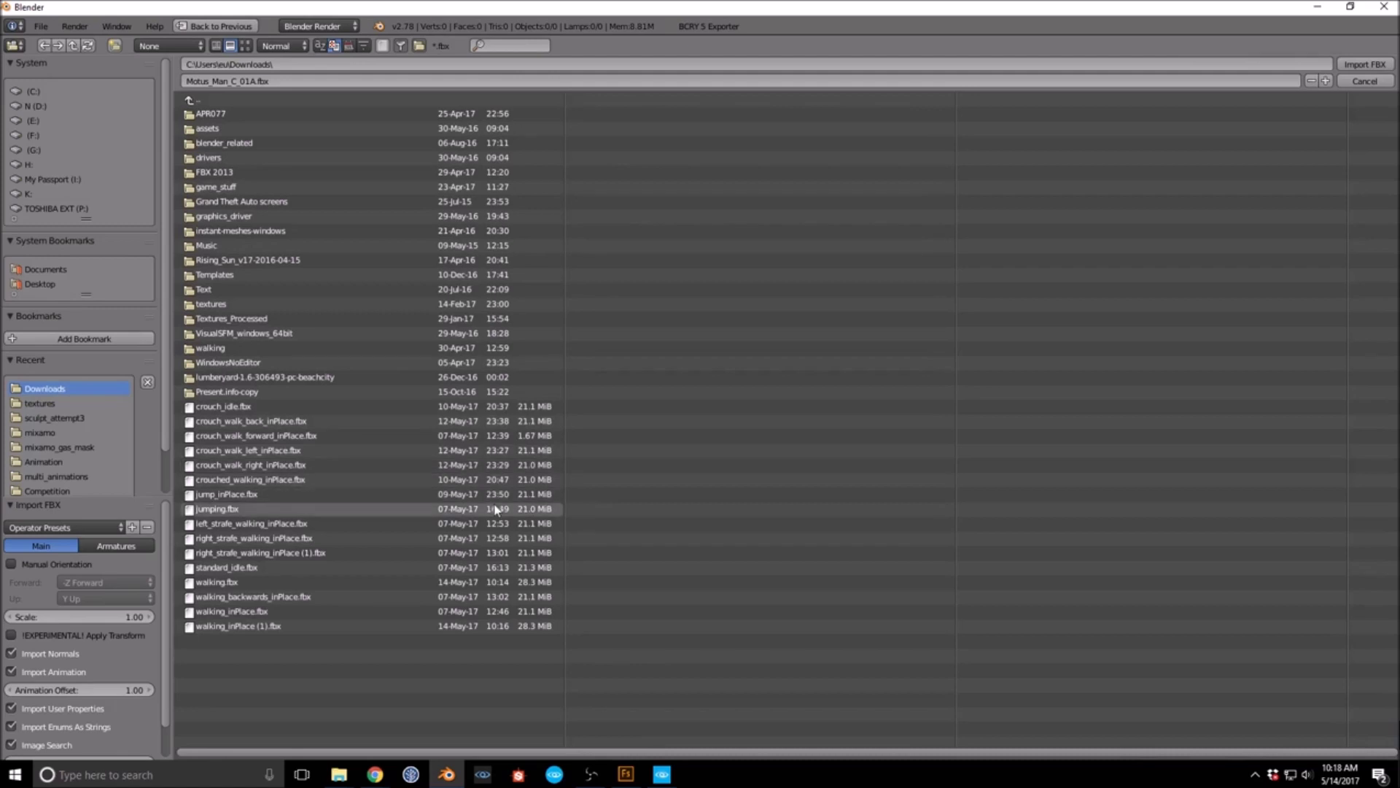
{"action": "left_click", "coordinate": [223, 627]}
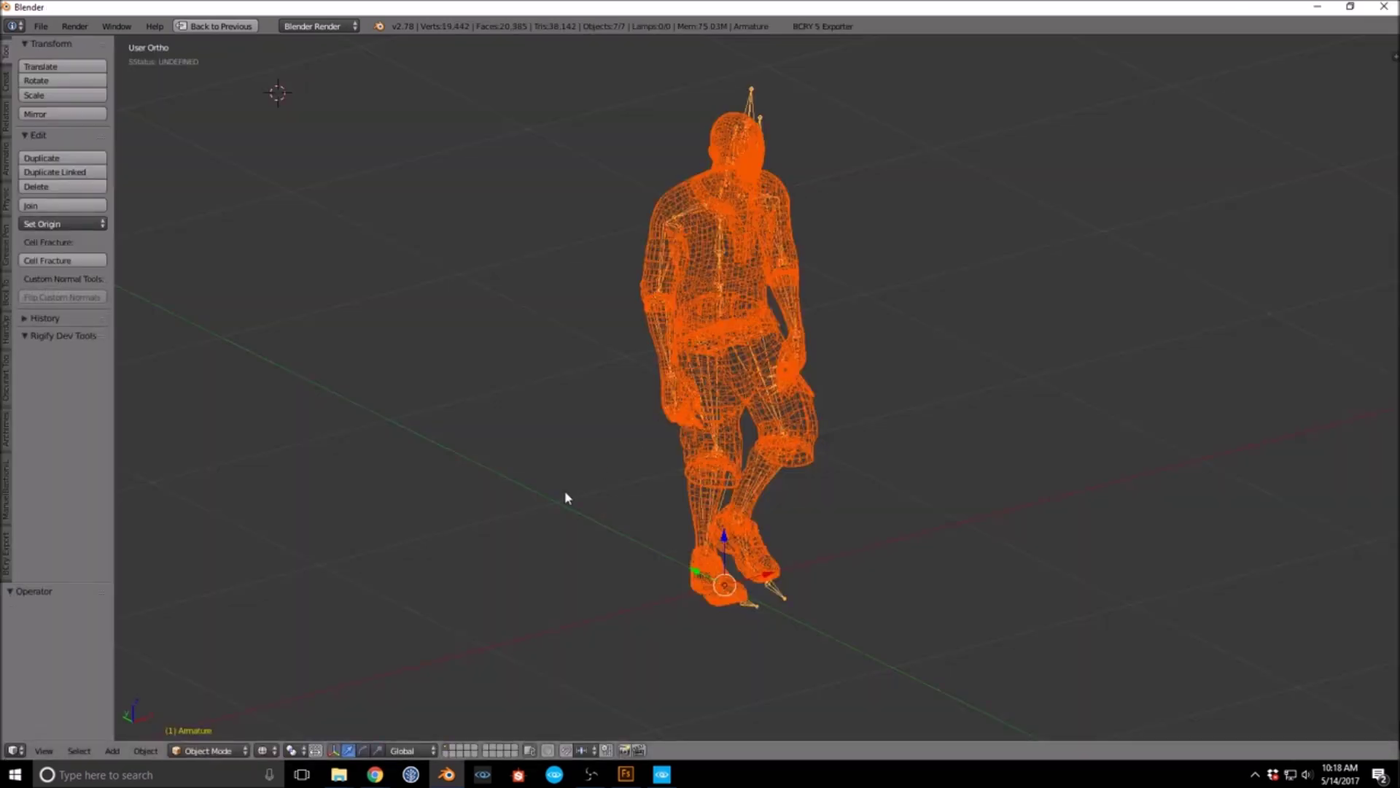
Step: Restore the full editor layout, enable Backface Culling in the 3D view, and hide its properties and tool shelves
{"action": "key", "text": "ctrl+Up"}
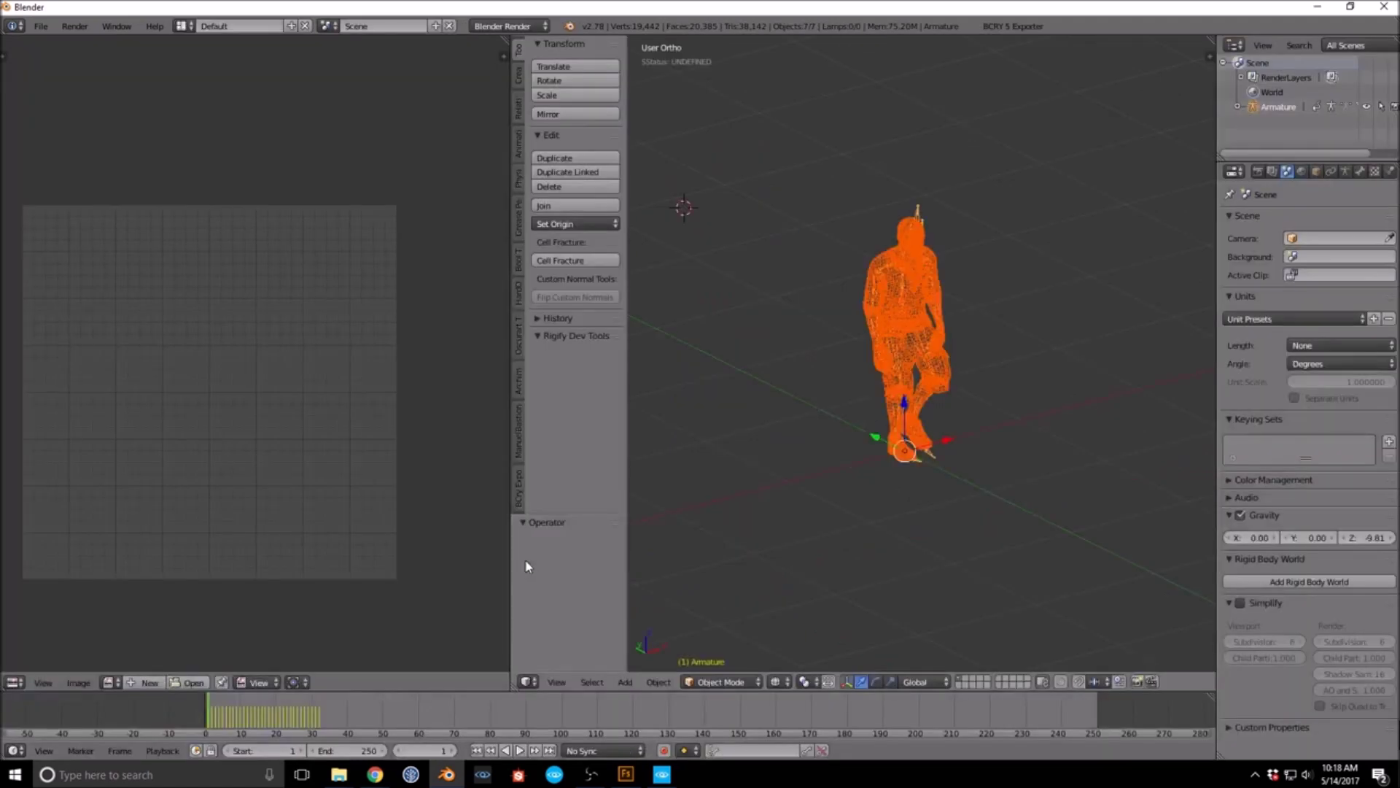
{"action": "key", "text": "n"}
{"action": "scroll", "coordinate": [1167, 540], "scroll_direction": "down", "scroll_amount": 10}
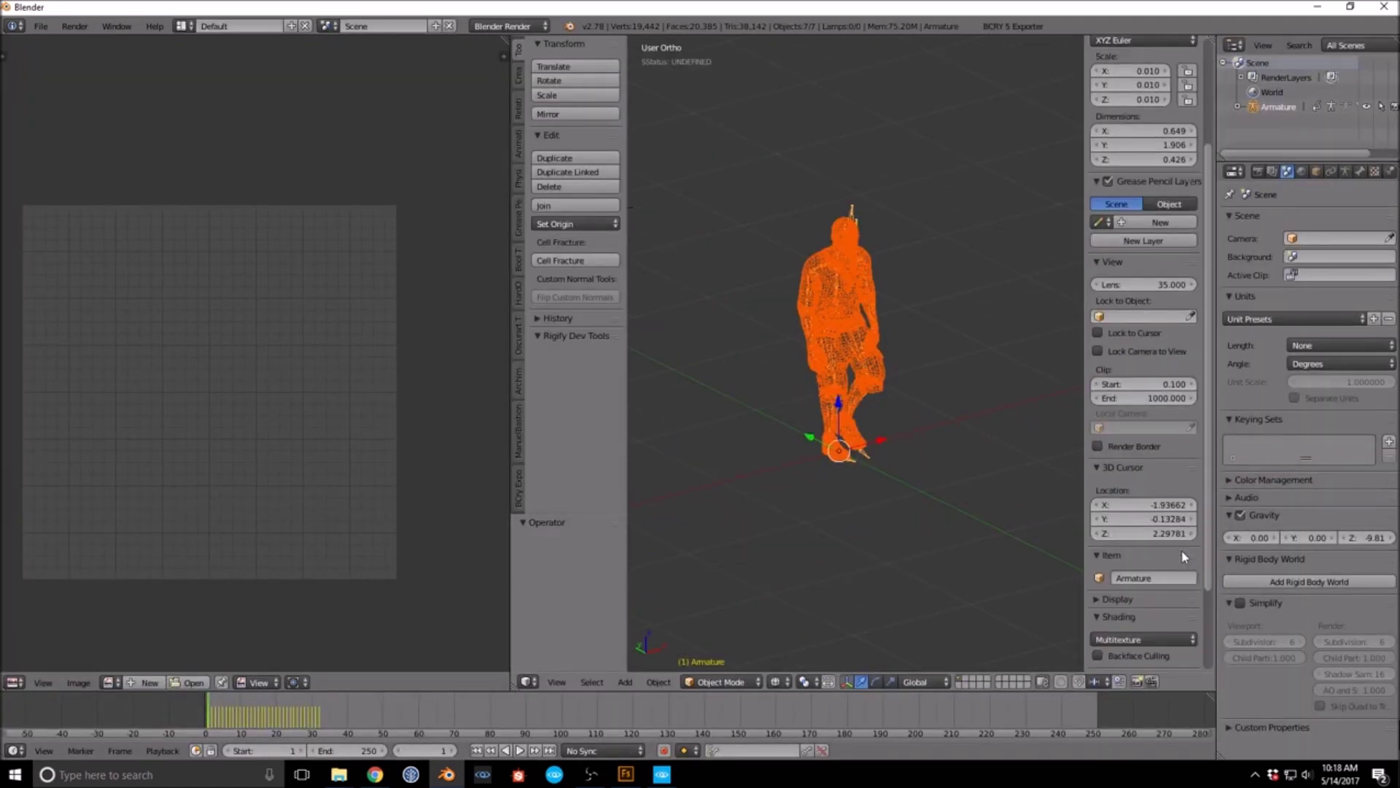
{"action": "left_click", "coordinate": [1136, 659]}
{"action": "key", "text": "n"}
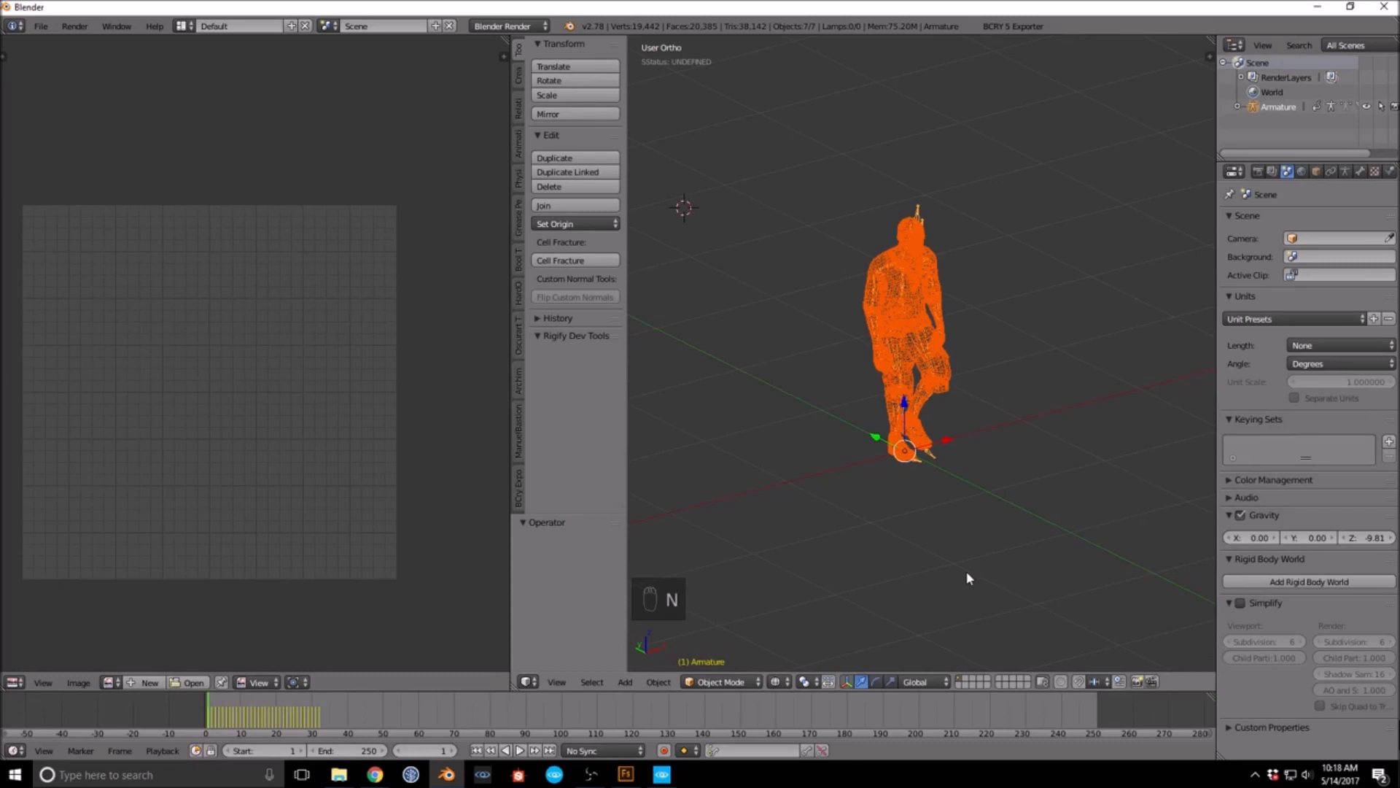
{"action": "key", "text": "t"}
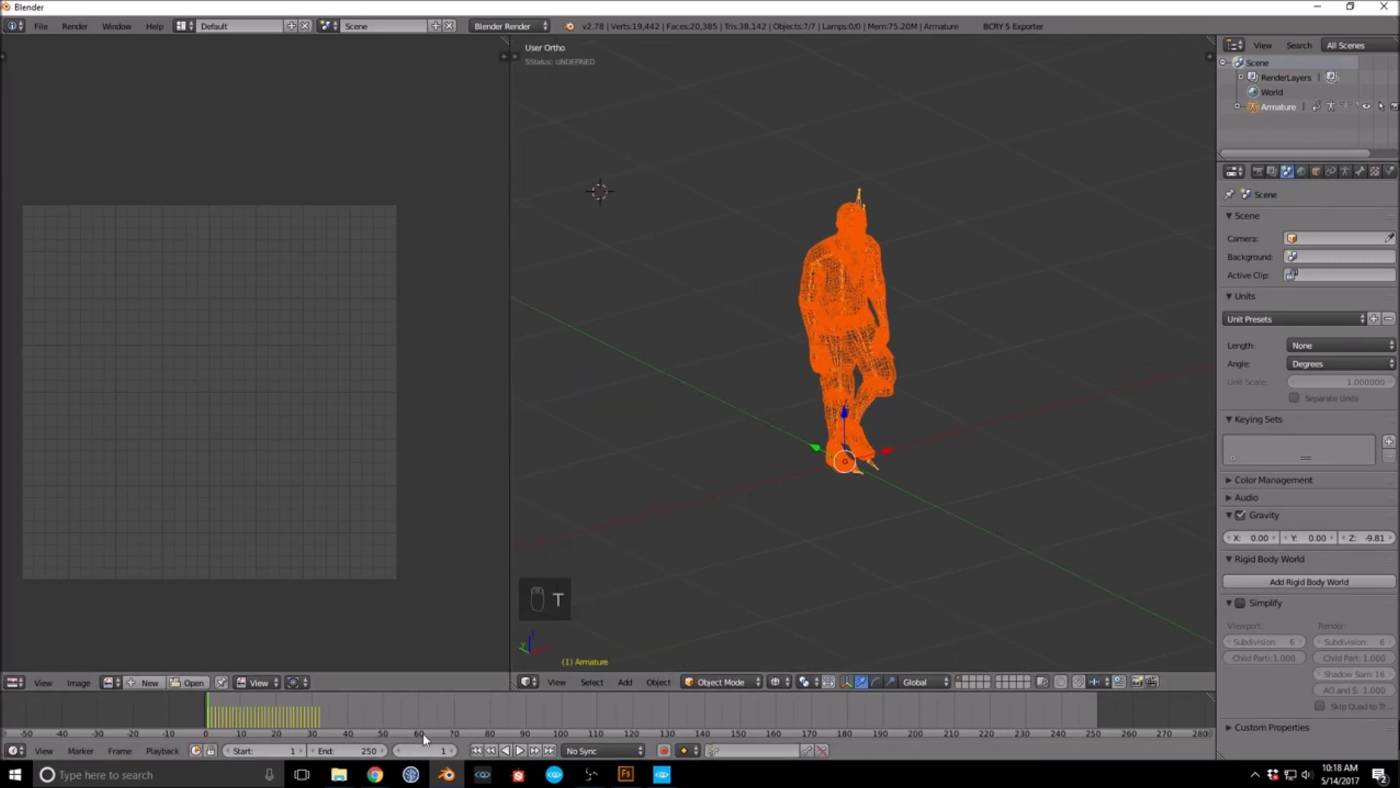
Step: Set the timeline's end frame to 32, then play back the walk cycle and pause it
{"action": "left_click", "coordinate": [344, 750]}
{"action": "type", "text": "32"}
{"action": "key", "text": "Return"}
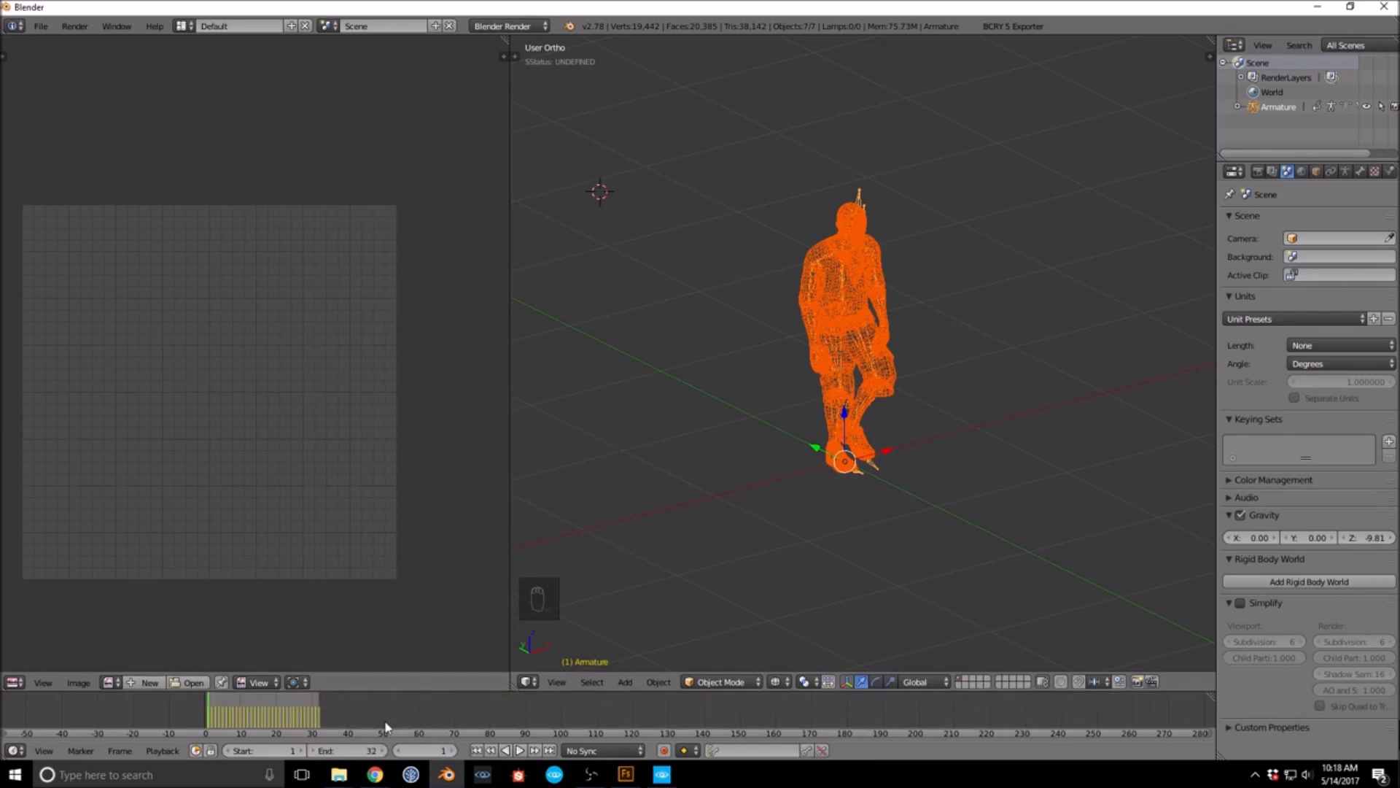
{"action": "scroll", "coordinate": [400, 711], "scroll_direction": "up", "scroll_amount": 5}
{"action": "left_click", "coordinate": [520, 751]}
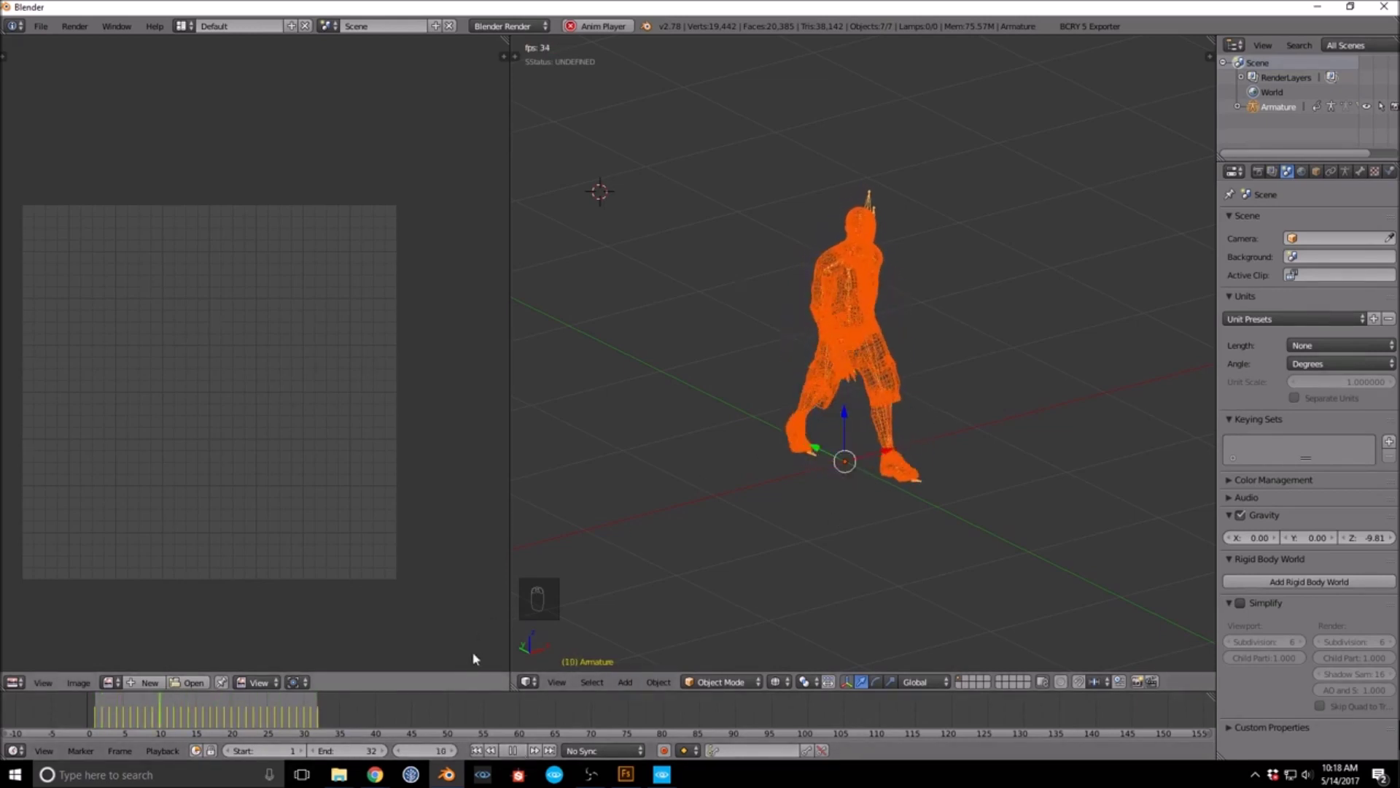
{"action": "left_click", "coordinate": [514, 751]}
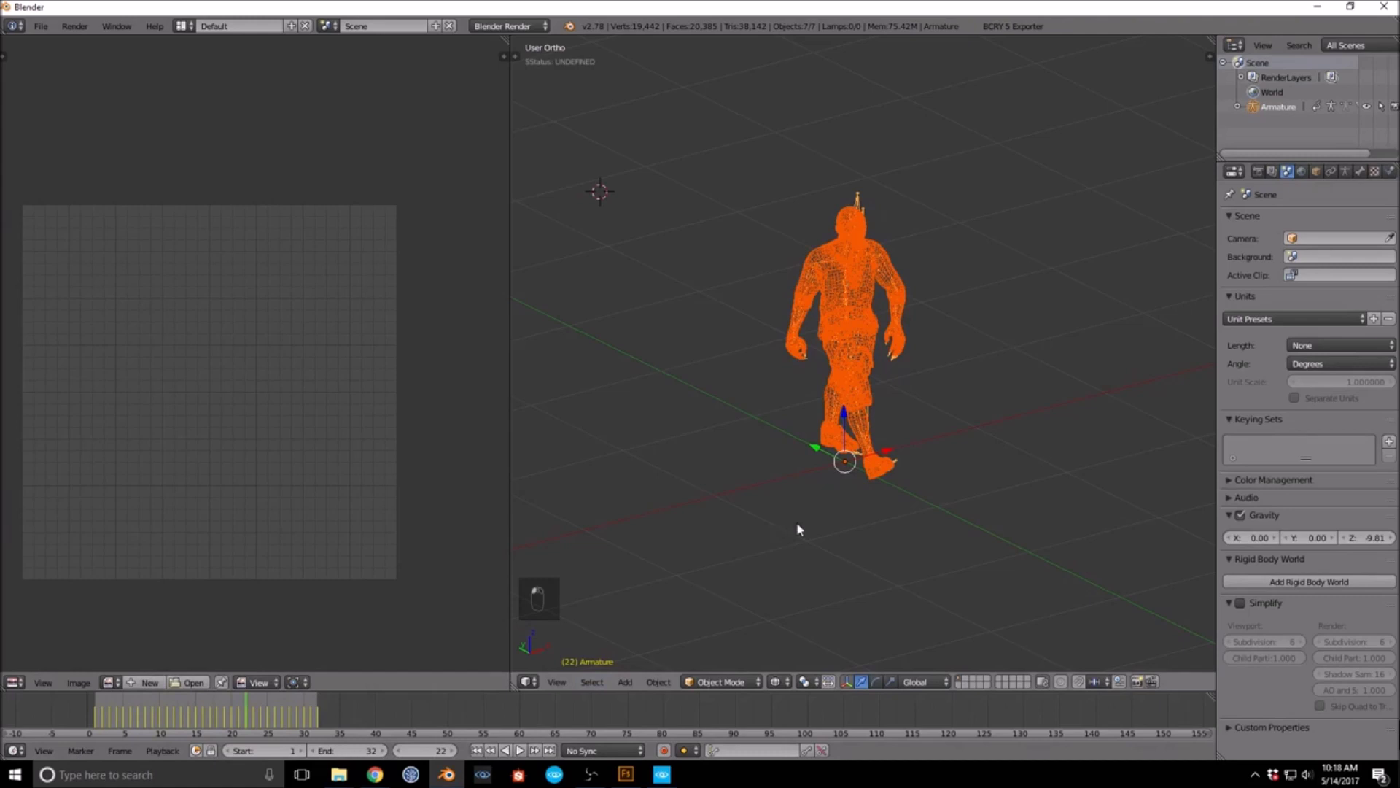
Step: Rotate the armature 180 degrees around the global Z axis
{"action": "type", "text": "rz"}
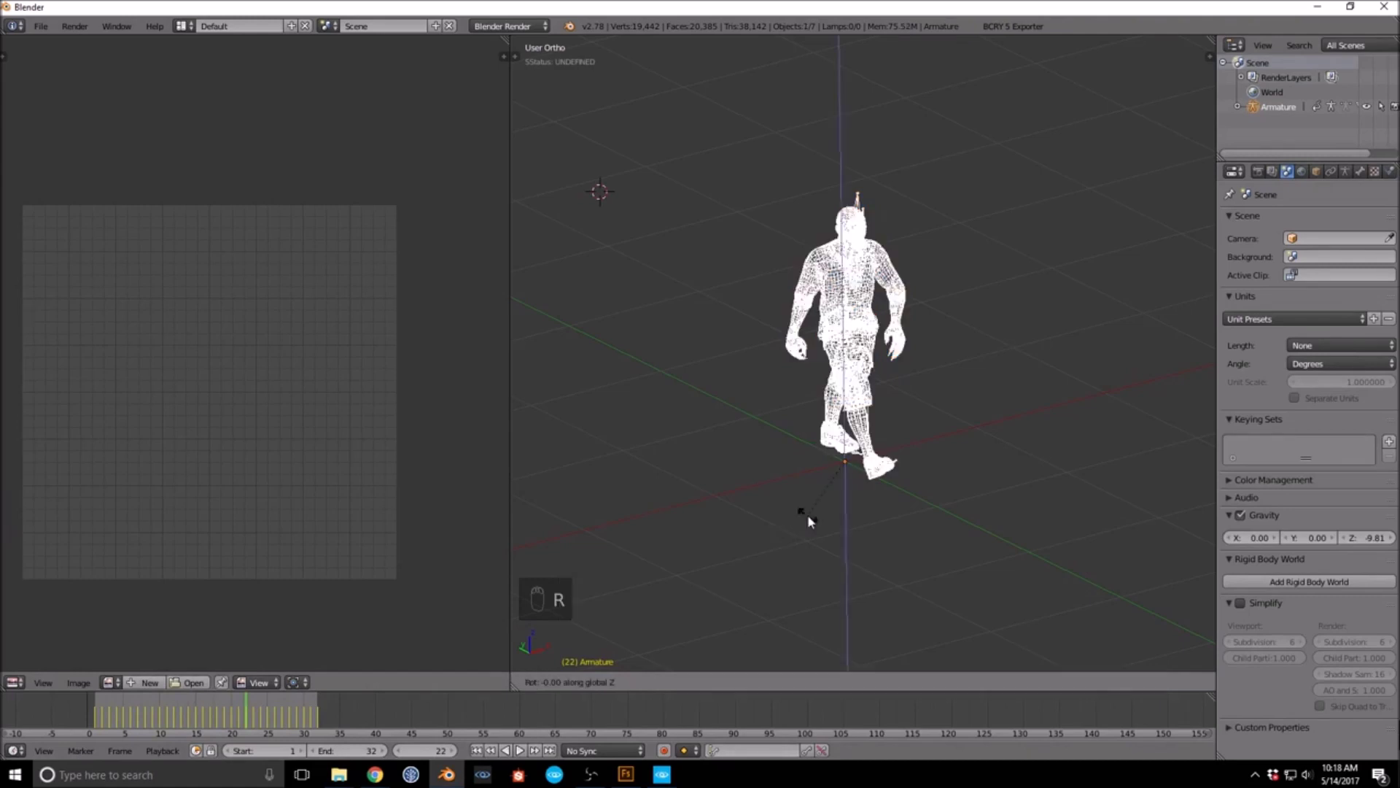
{"action": "type", "text": "180"}
{"action": "key", "text": "Return"}
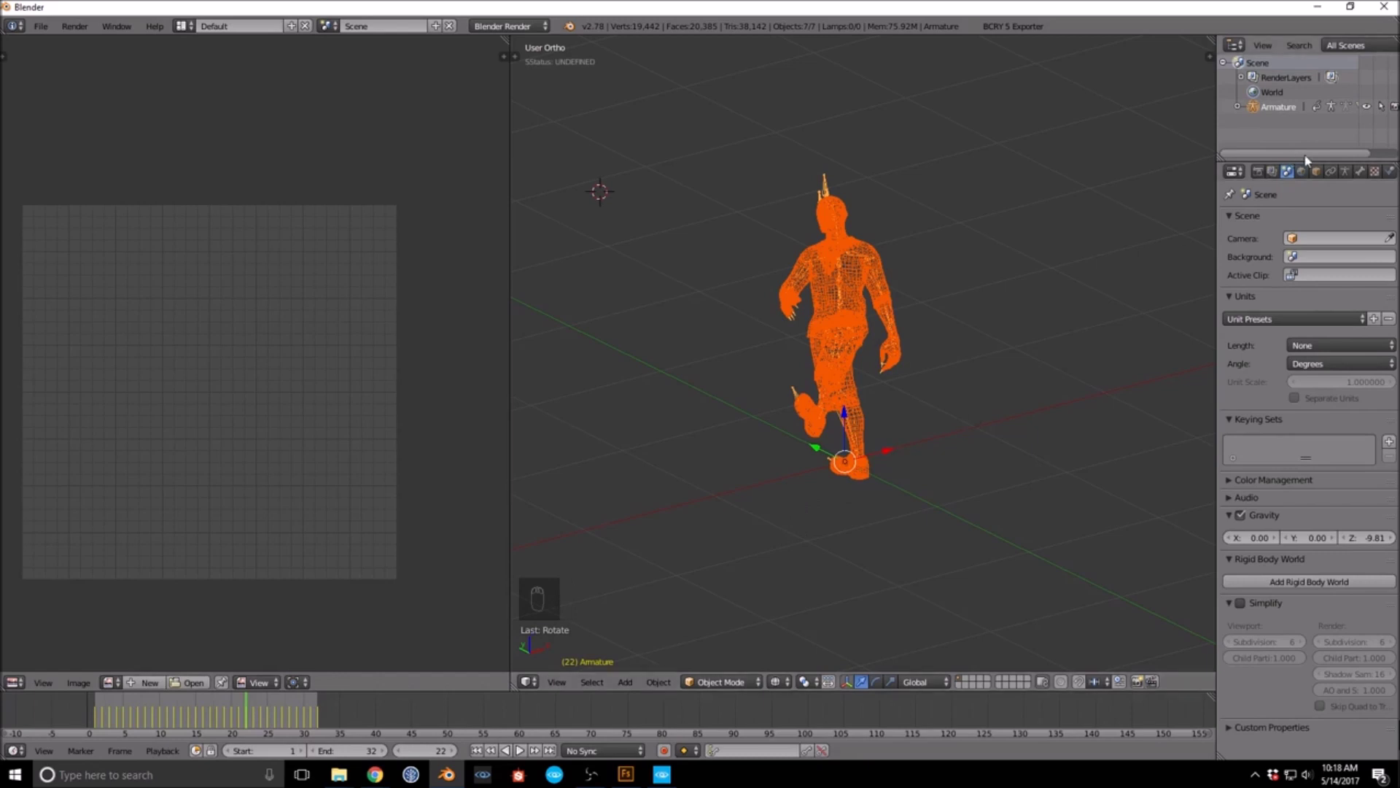
Step: Enlarge the outliner and expand the Armature hierarchy, then show the 3D view's transform properties
{"action": "left_click_drag", "start_coordinate": [1307, 156], "coordinate": [1140, 299]}
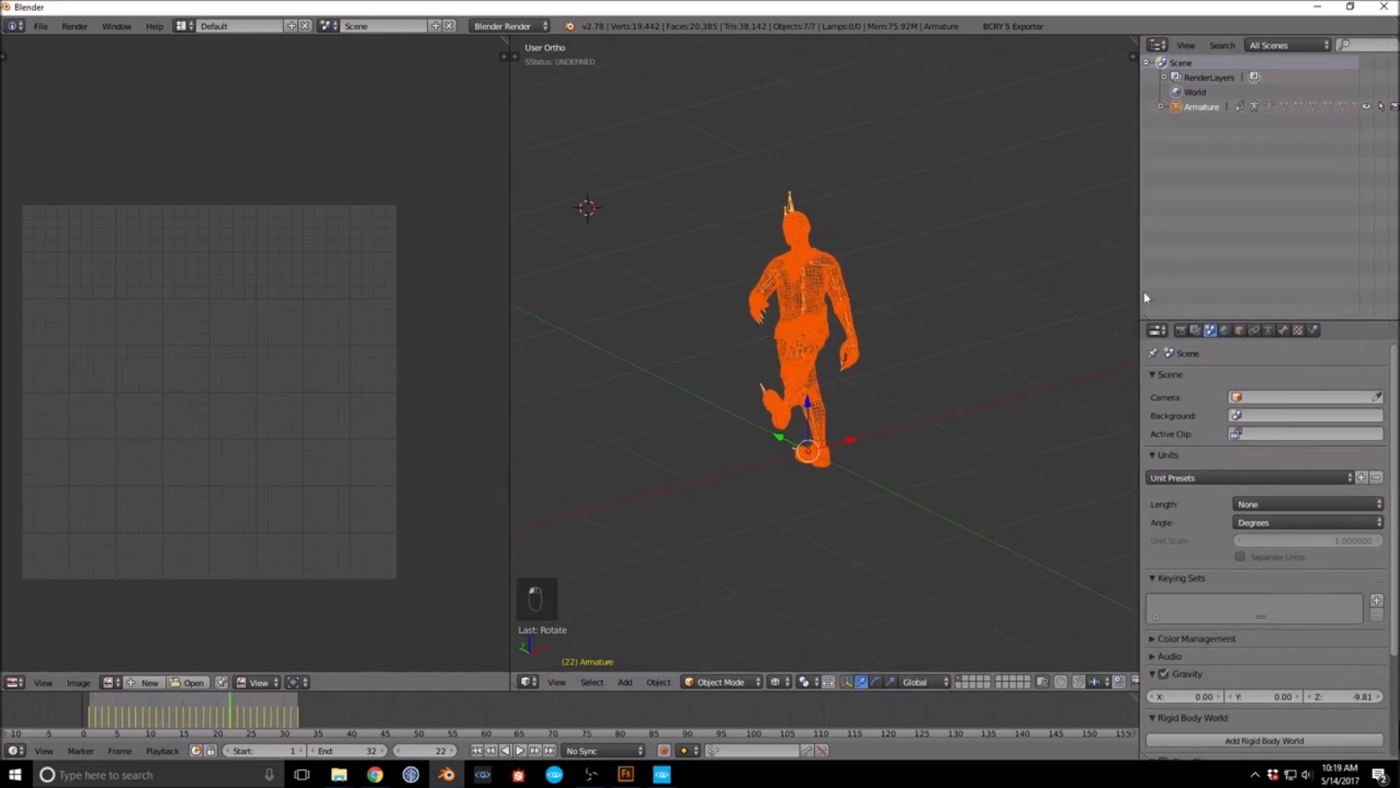
{"action": "left_click", "coordinate": [1160, 107]}
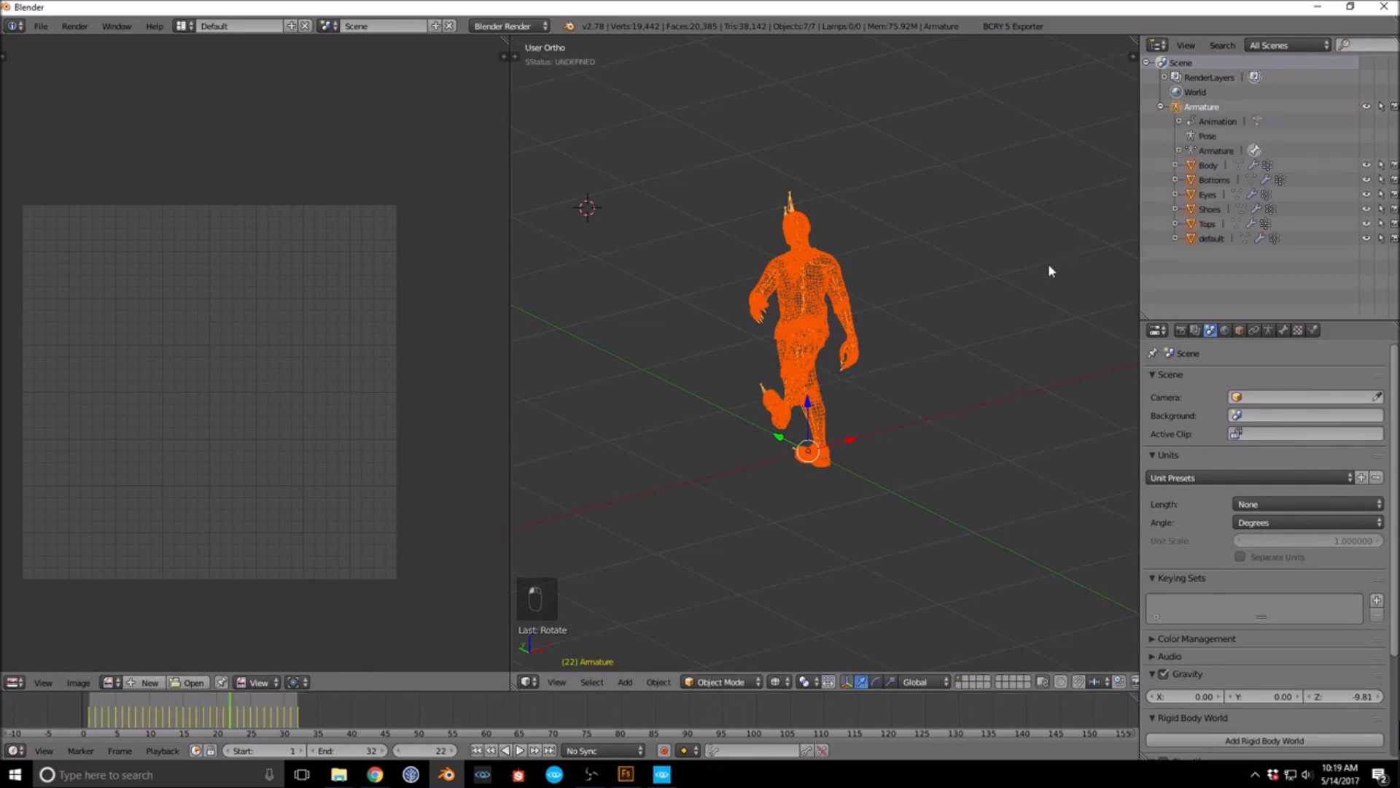
{"action": "key", "text": "n"}
{"action": "scroll", "coordinate": [1072, 277], "scroll_direction": "up", "scroll_amount": 5}
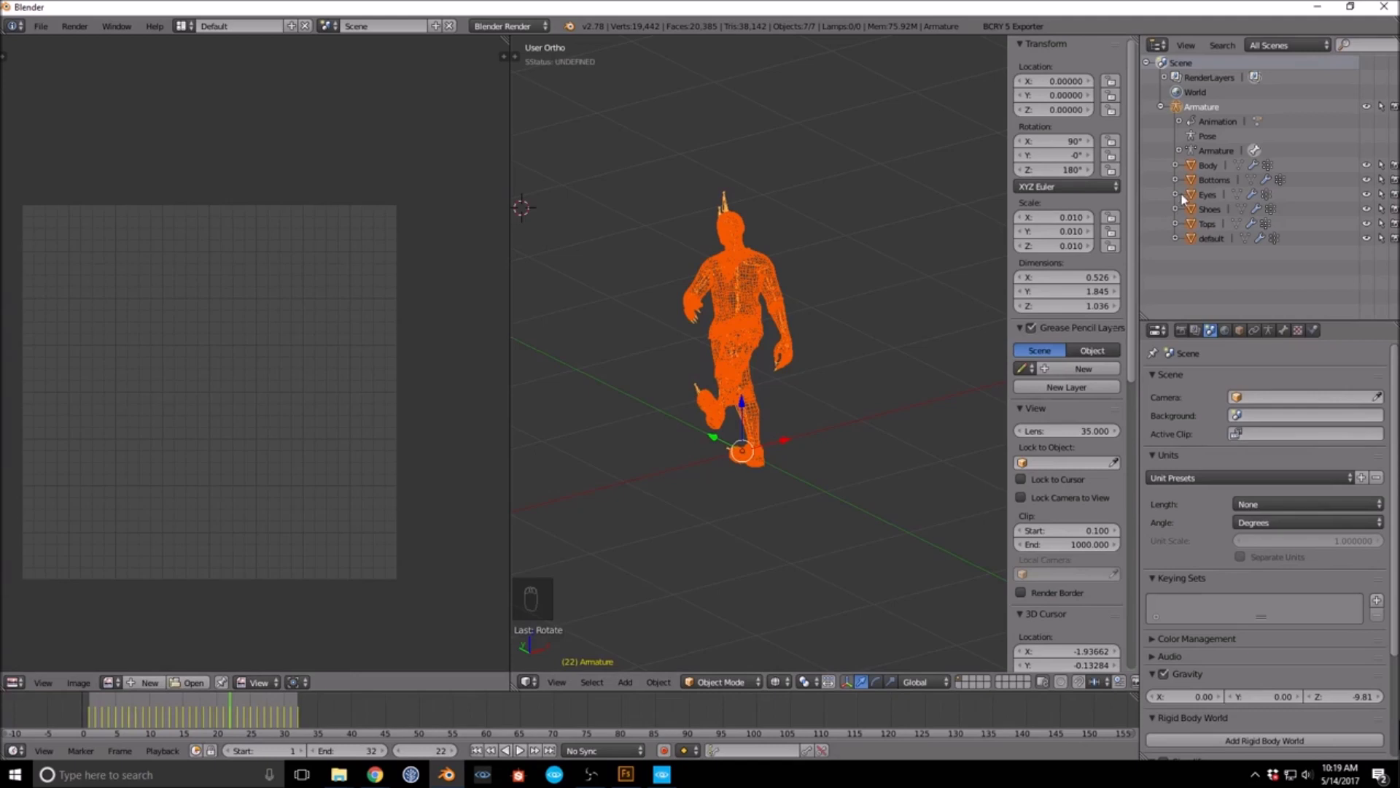
Step: Select the Body mesh, display its materials, and make the material slot list taller
{"action": "left_click", "coordinate": [1202, 167]}
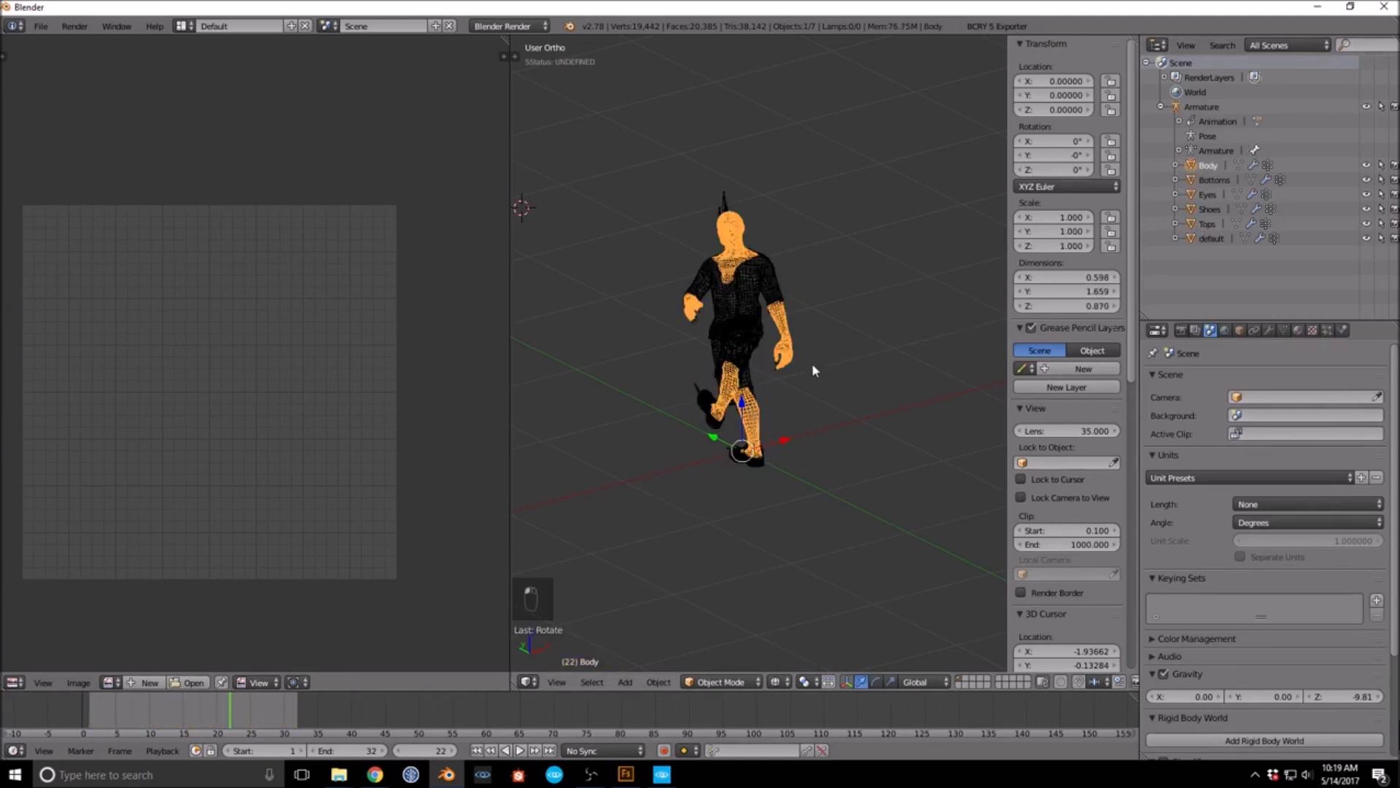
{"action": "scroll", "coordinate": [746, 323], "scroll_direction": "up", "scroll_amount": 2}
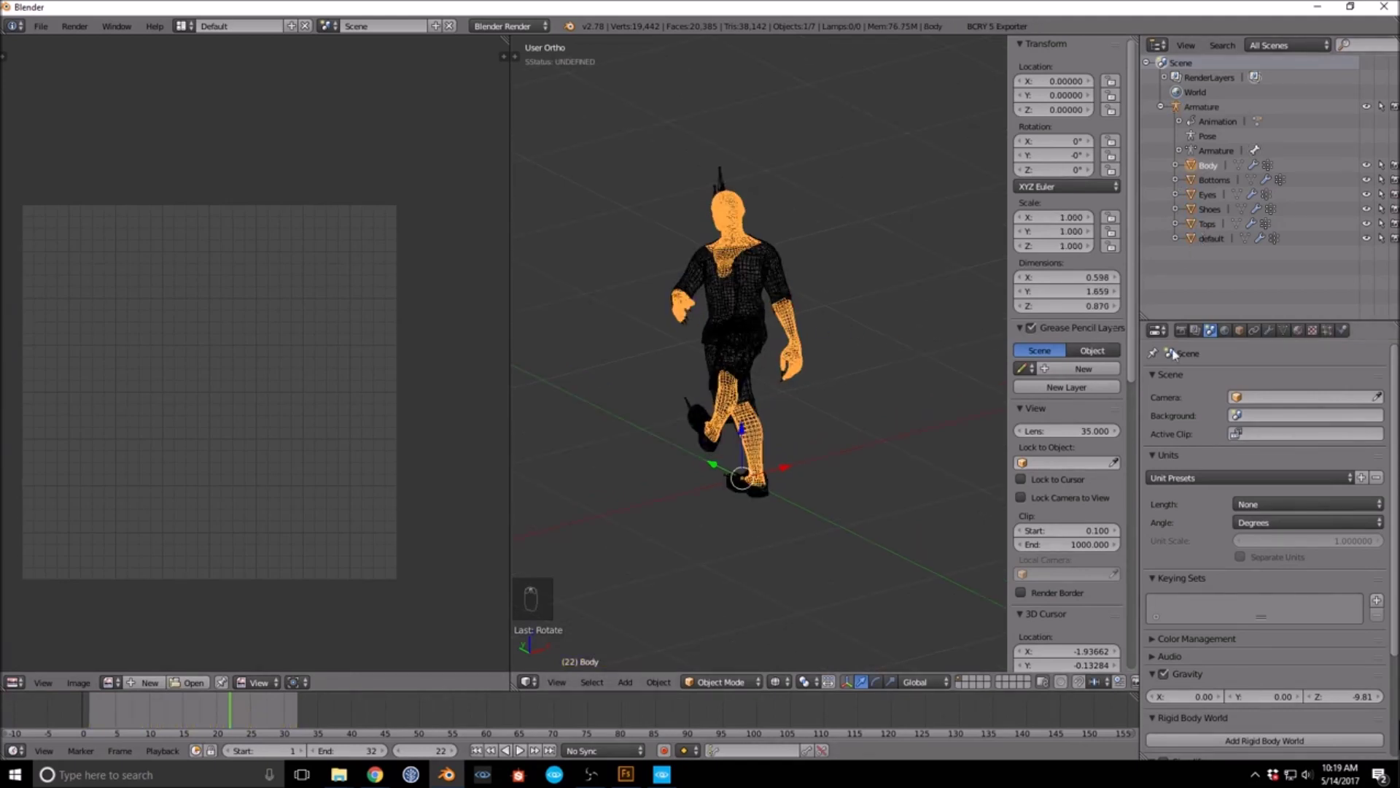
{"action": "left_click", "coordinate": [1297, 330]}
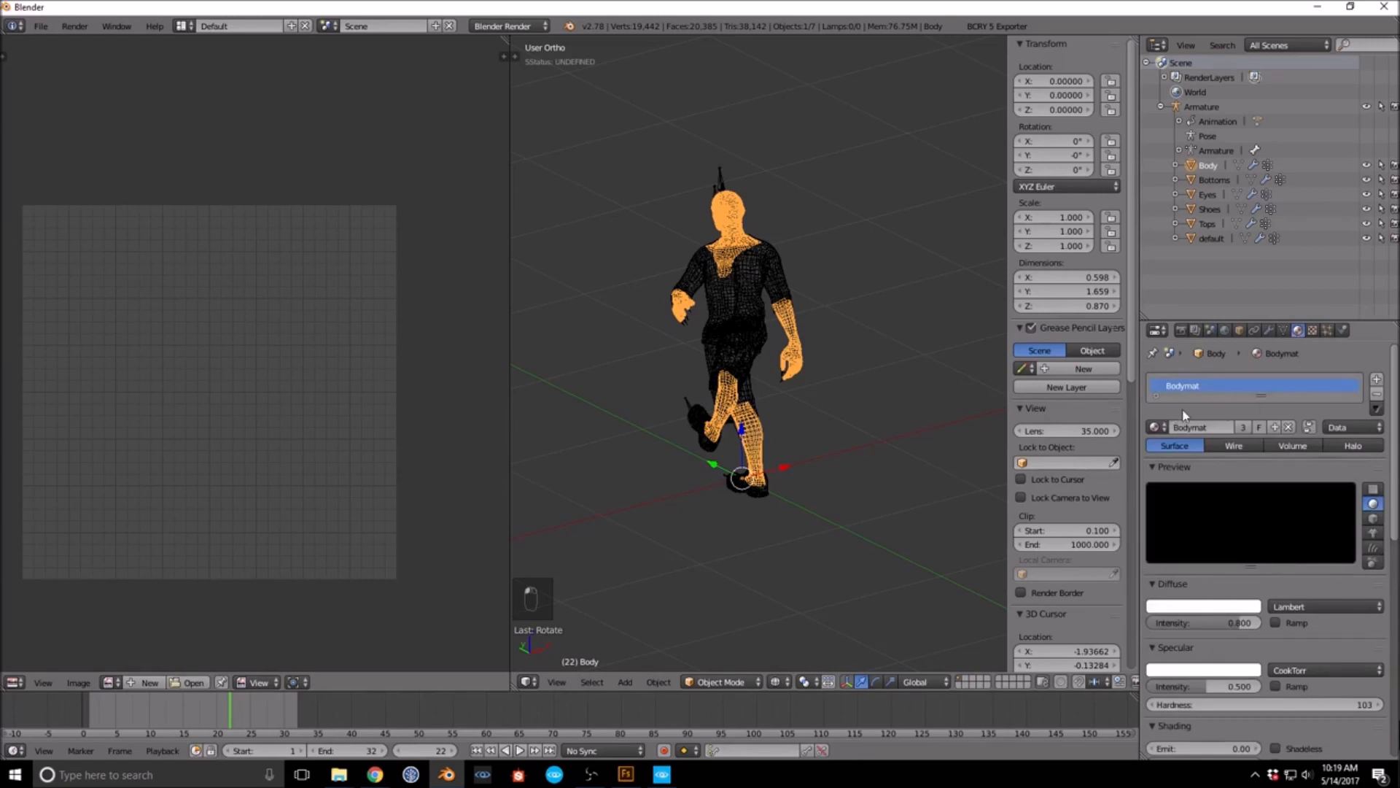
{"action": "left_click_drag", "start_coordinate": [1261, 396], "coordinate": [1264, 467]}
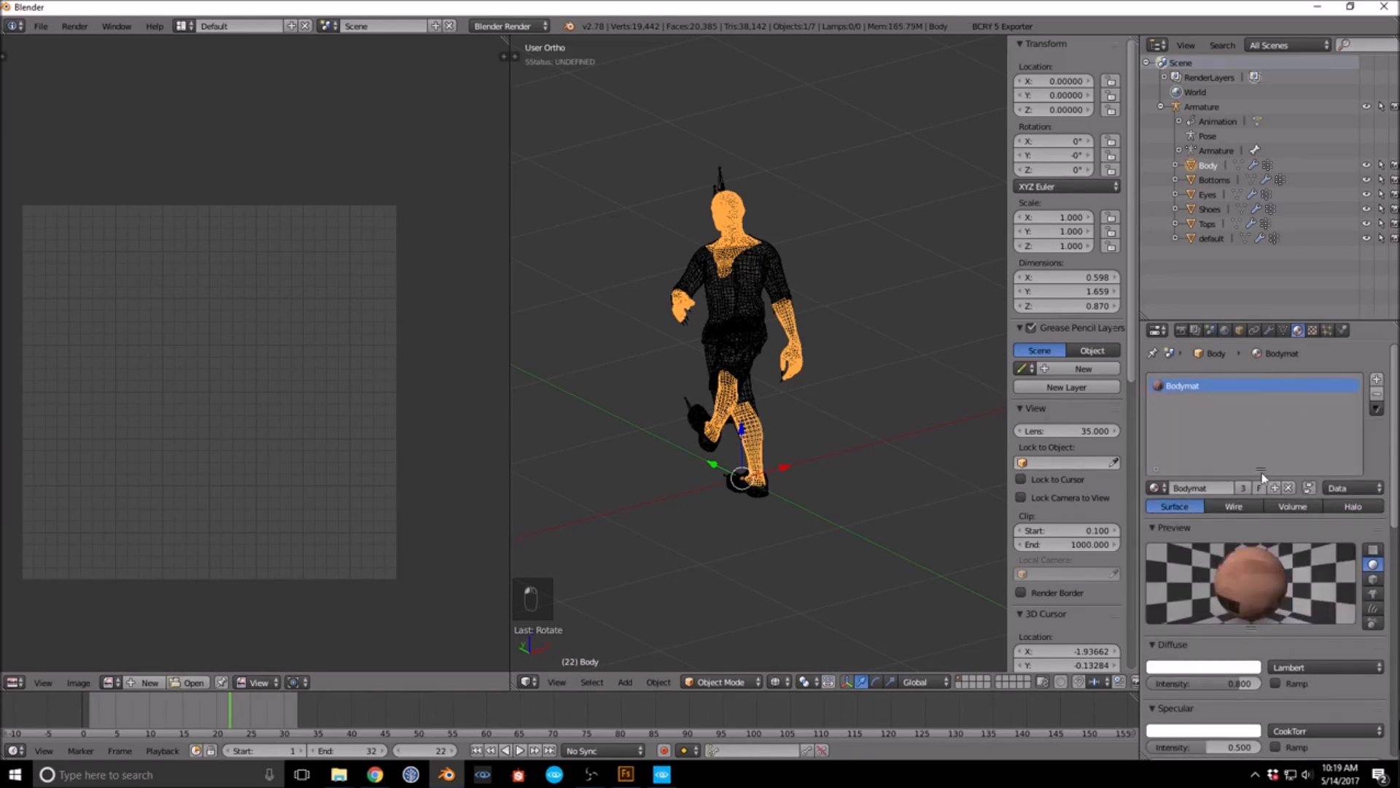
{"action": "left_click_drag", "start_coordinate": [1260, 467], "coordinate": [1261, 424]}
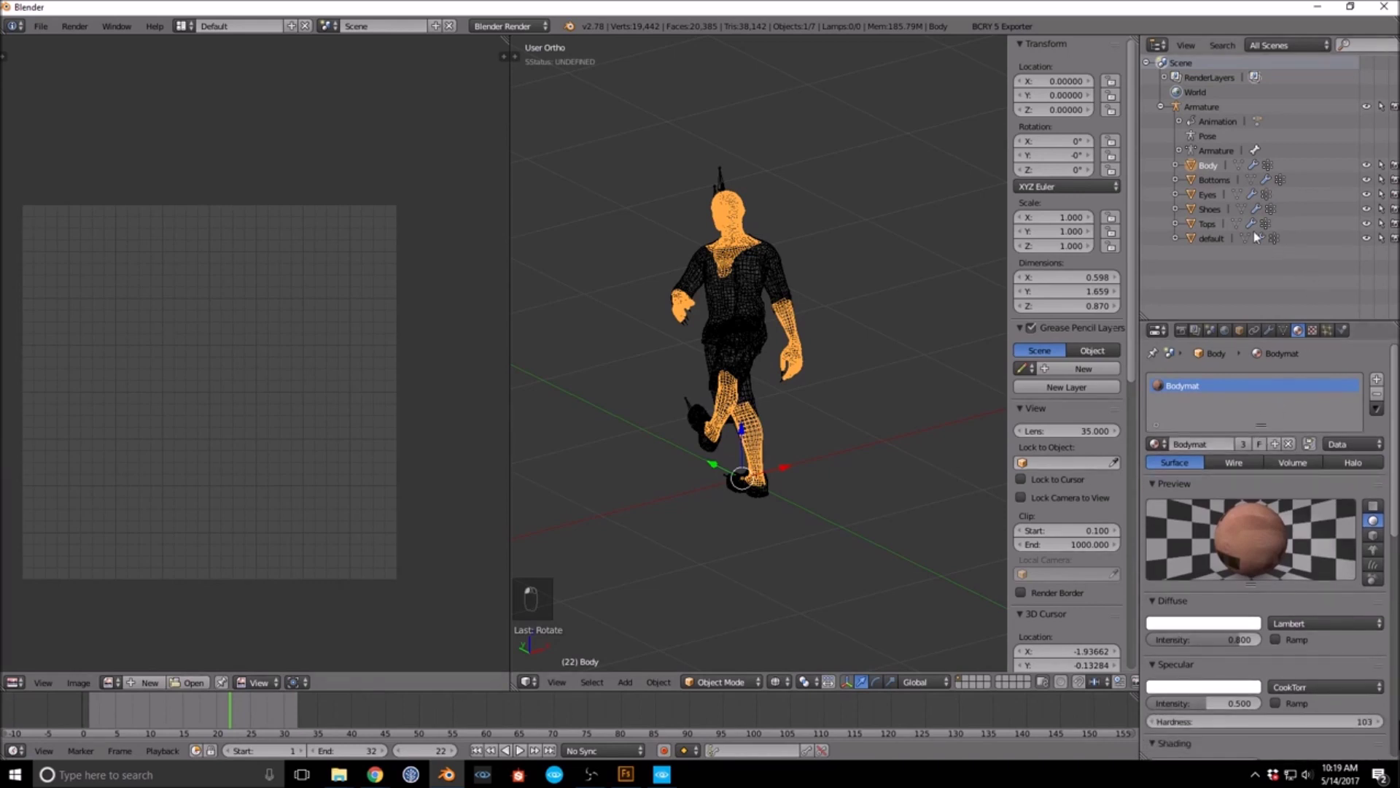
Step: Join the Body, Bottoms, Eyes, Shoes, Tops and default meshes into a single object
{"action": "left_click", "coordinate": [1196, 180], "text": "ctrl"}
{"action": "left_click", "coordinate": [1192, 195], "text": "ctrl"}
{"action": "left_click", "coordinate": [1194, 209], "text": "ctrl"}
{"action": "left_click", "coordinate": [1195, 223], "text": "ctrl"}
{"action": "left_click", "coordinate": [1190, 239], "text": "ctrl"}
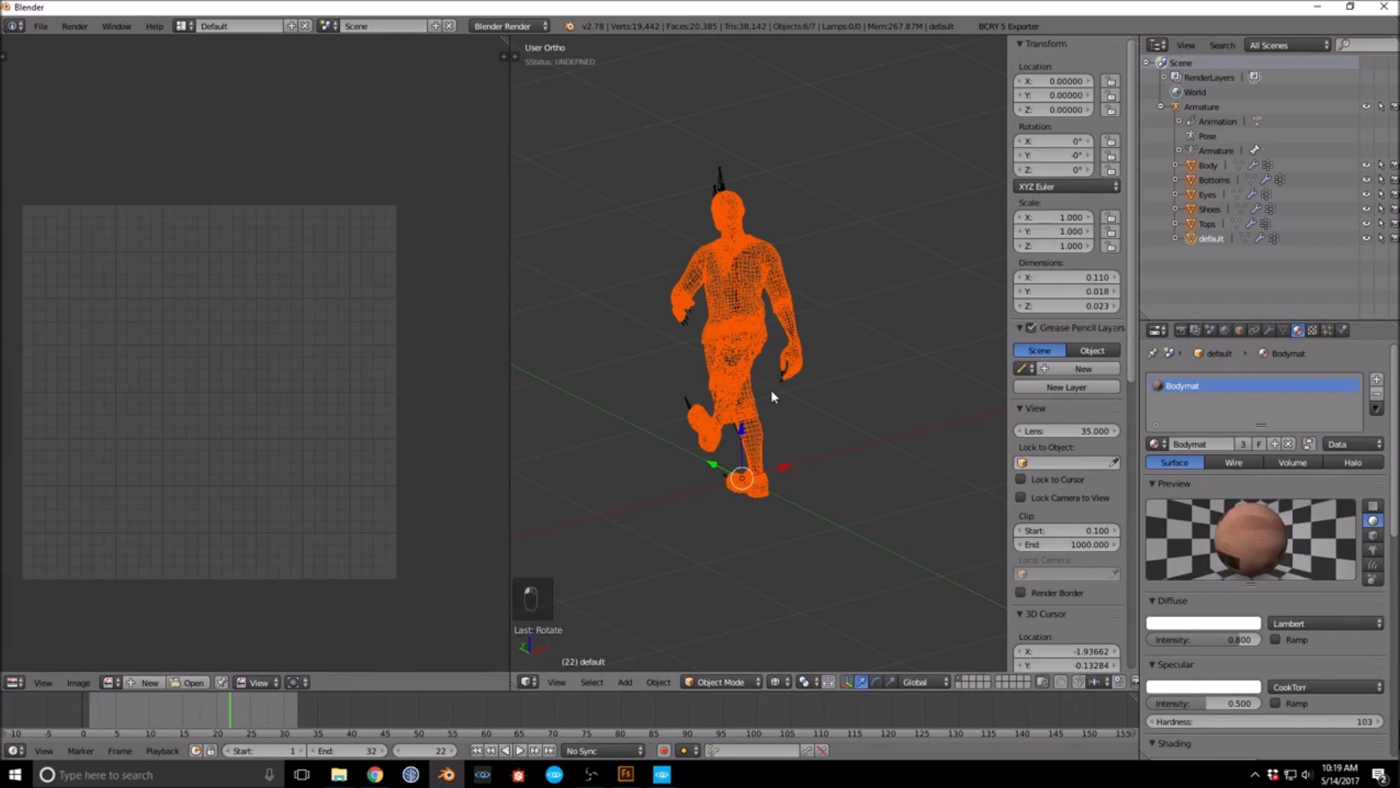
{"action": "key", "text": "ctrl+j"}
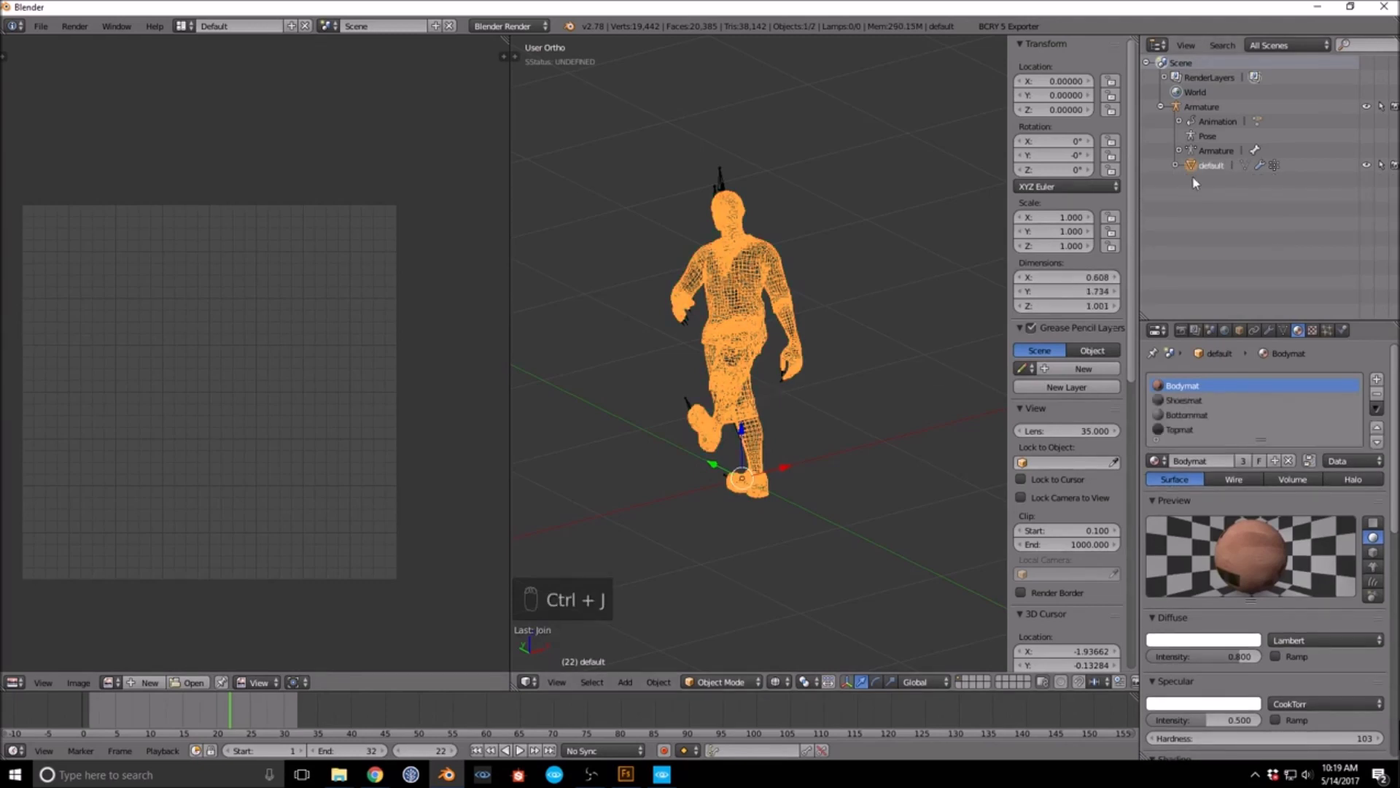
Step: Rename the joined mesh as mixamo_skin
{"action": "double_click", "coordinate": [1214, 166]}
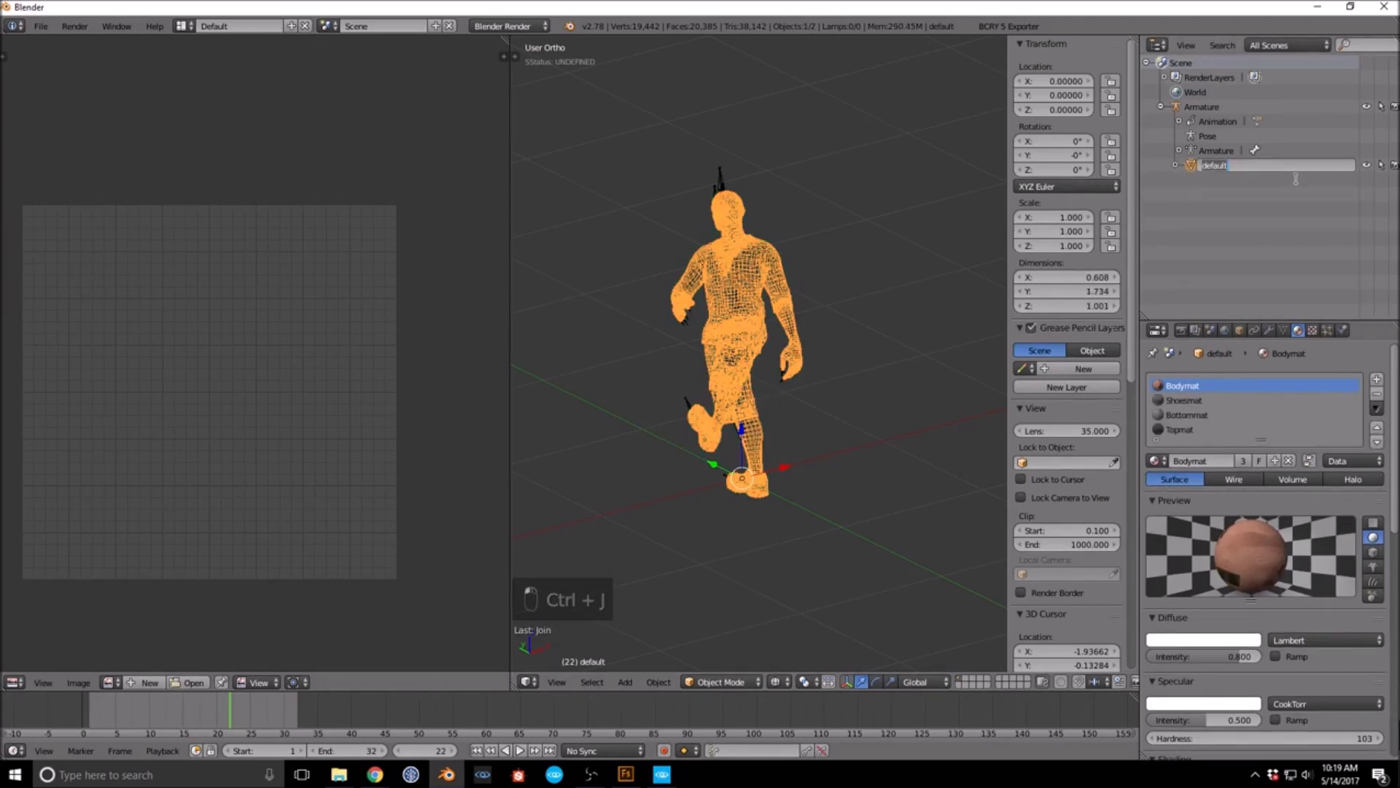
{"action": "key", "text": "BackSpace"}
{"action": "key", "text": "BackSpace"}
{"action": "key", "text": "BackSpace"}
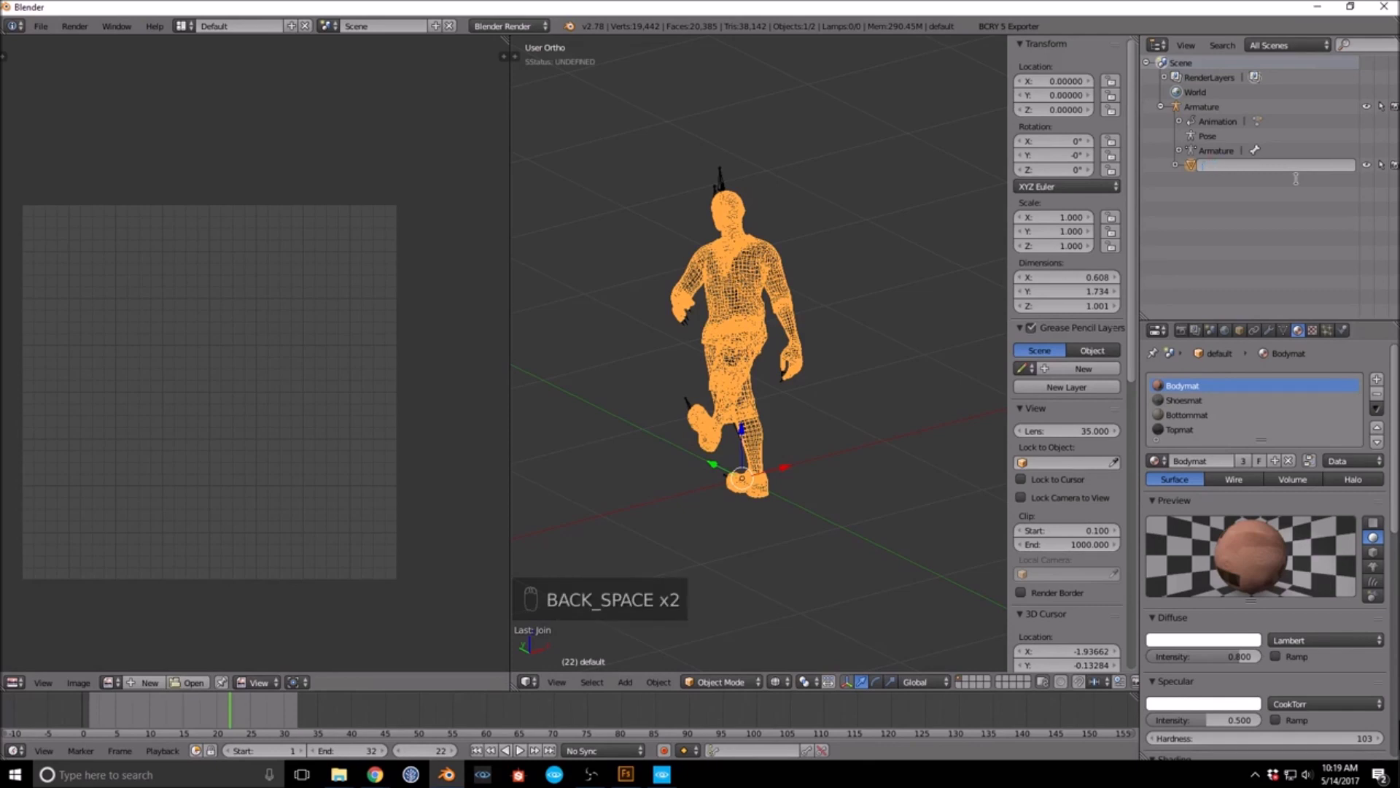
{"action": "type", "text": "mixamo_skin"}
{"action": "left_click", "coordinate": [1296, 179]}
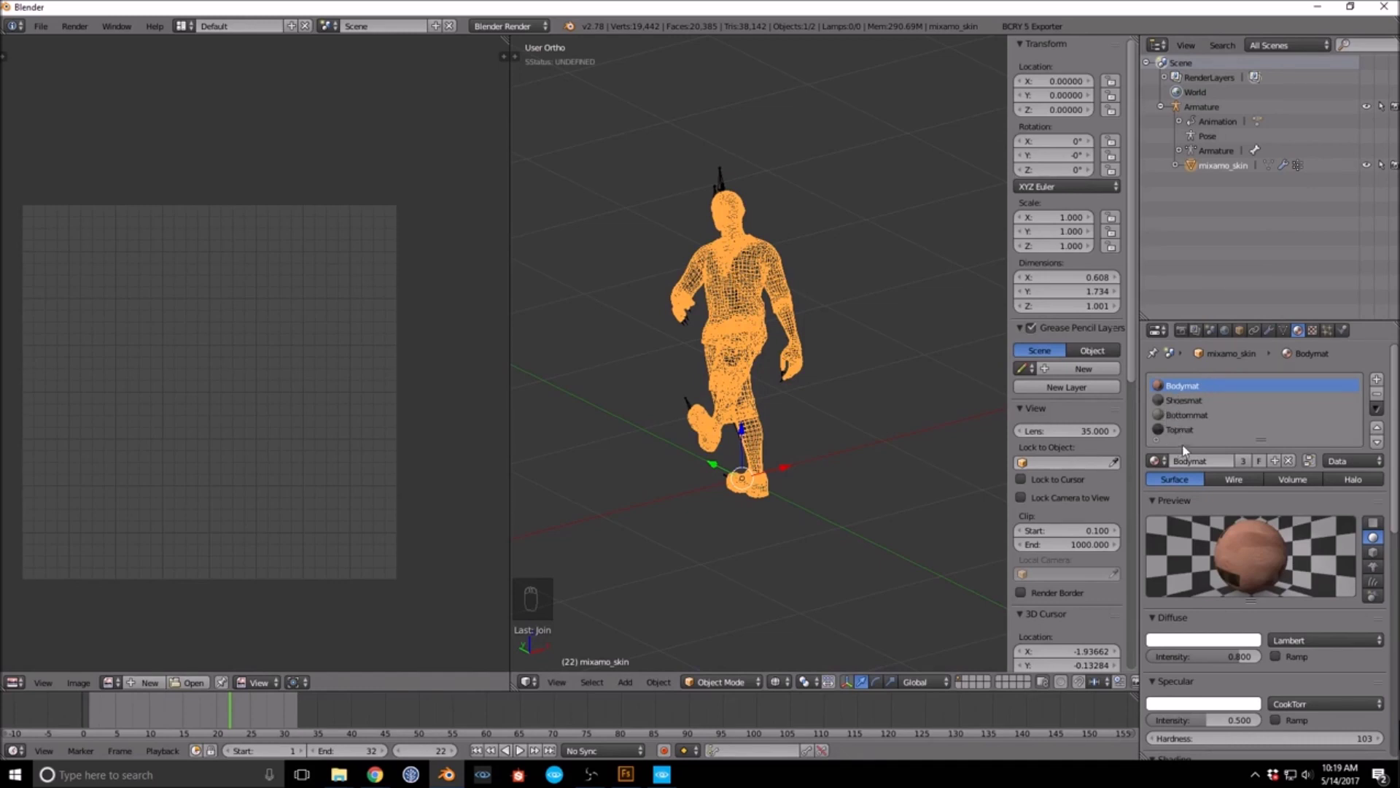
Step: Give the properties editor and material slot list more room, and examine the Bodymat material's settings and textures
{"action": "left_click_drag", "start_coordinate": [1267, 319], "coordinate": [1269, 223]}
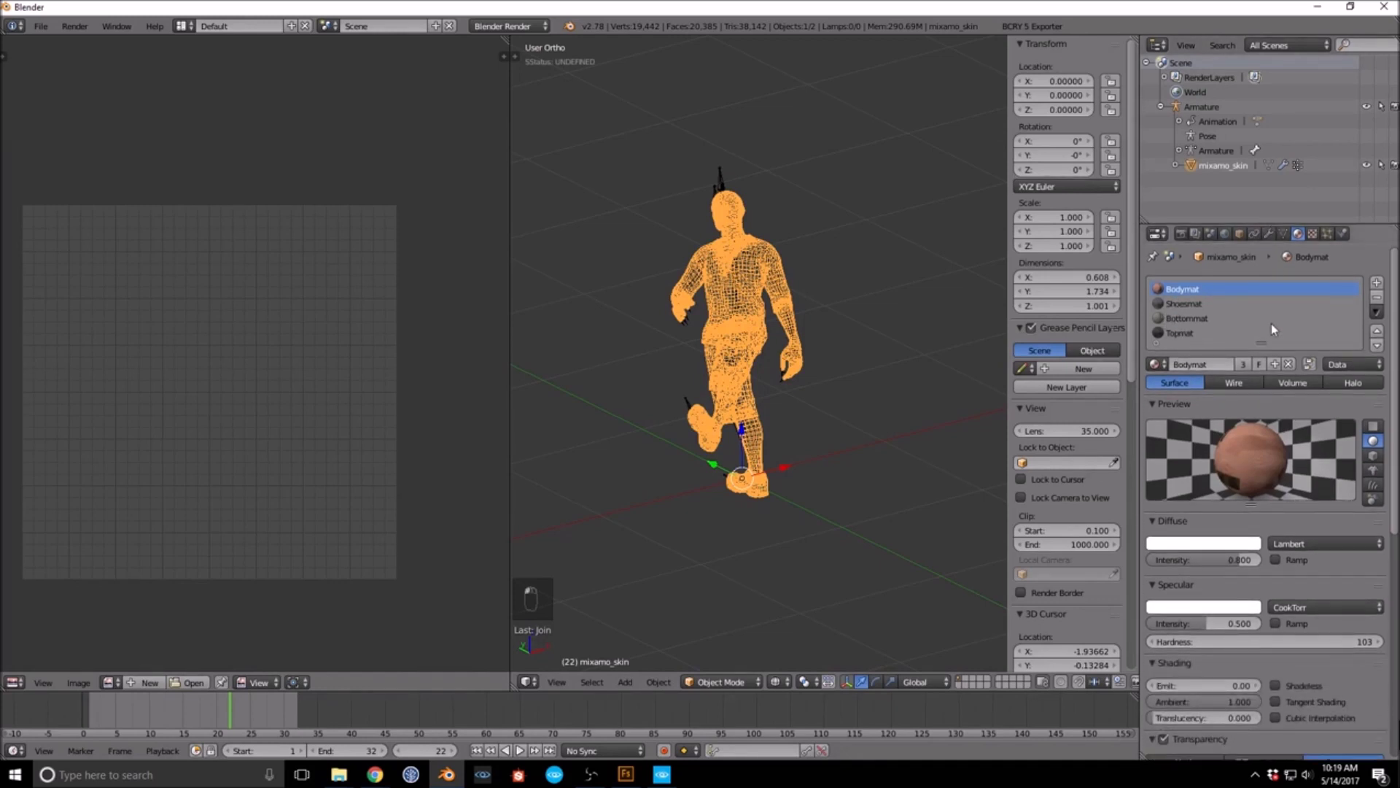
{"action": "left_click_drag", "start_coordinate": [1259, 342], "coordinate": [1260, 369]}
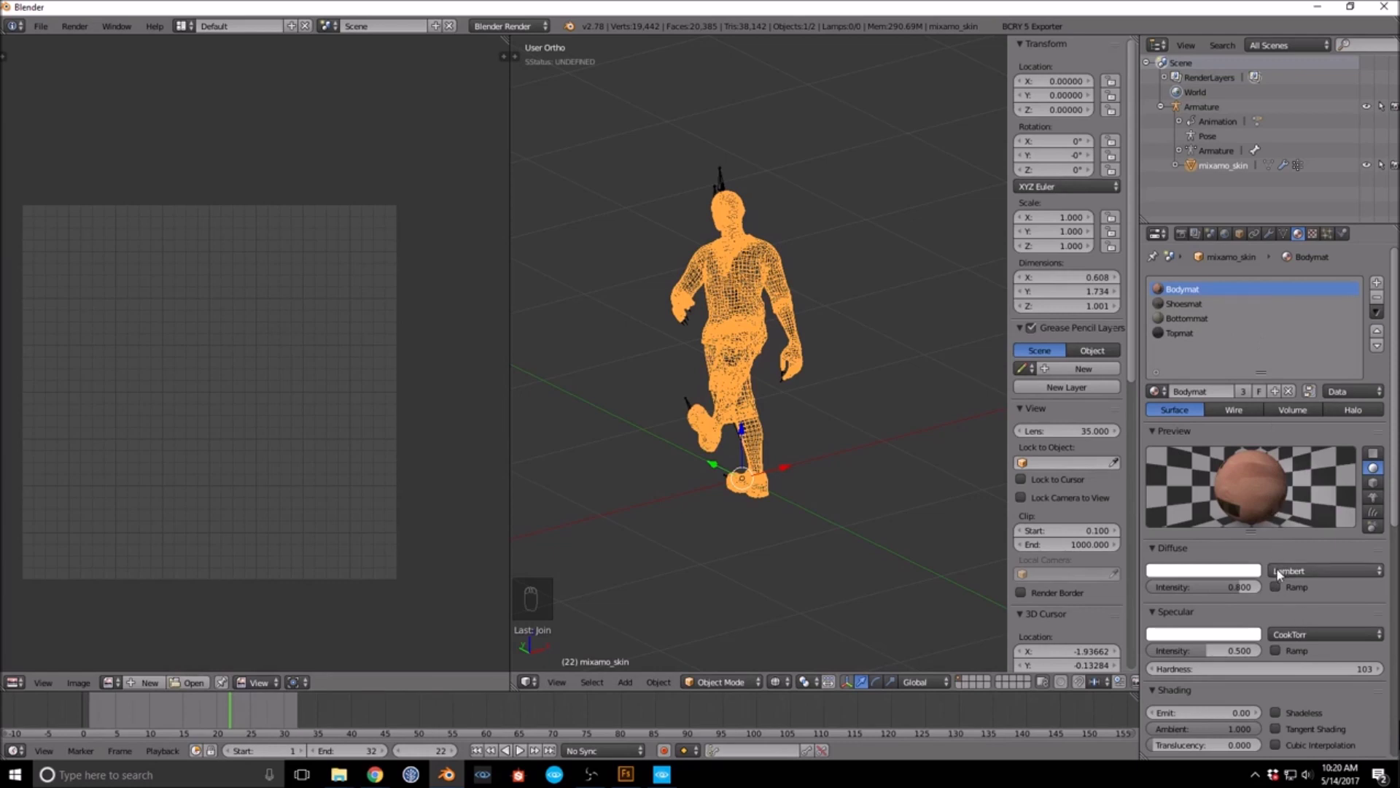
{"action": "scroll", "coordinate": [1277, 568], "scroll_direction": "down", "scroll_amount": 4}
{"action": "scroll", "coordinate": [1276, 569], "scroll_direction": "up", "scroll_amount": 4}
{"action": "left_click", "coordinate": [1314, 236]}
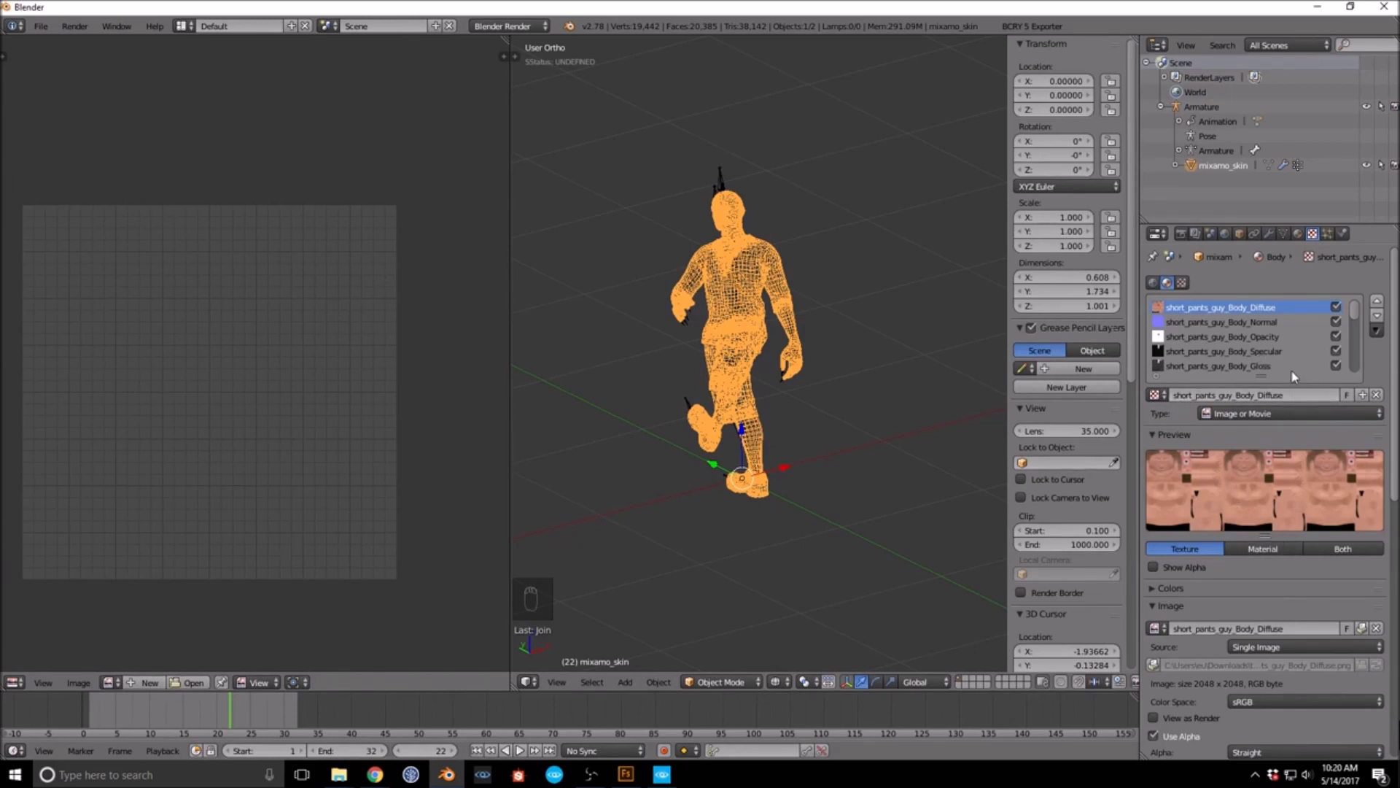
{"action": "left_click", "coordinate": [1298, 234]}
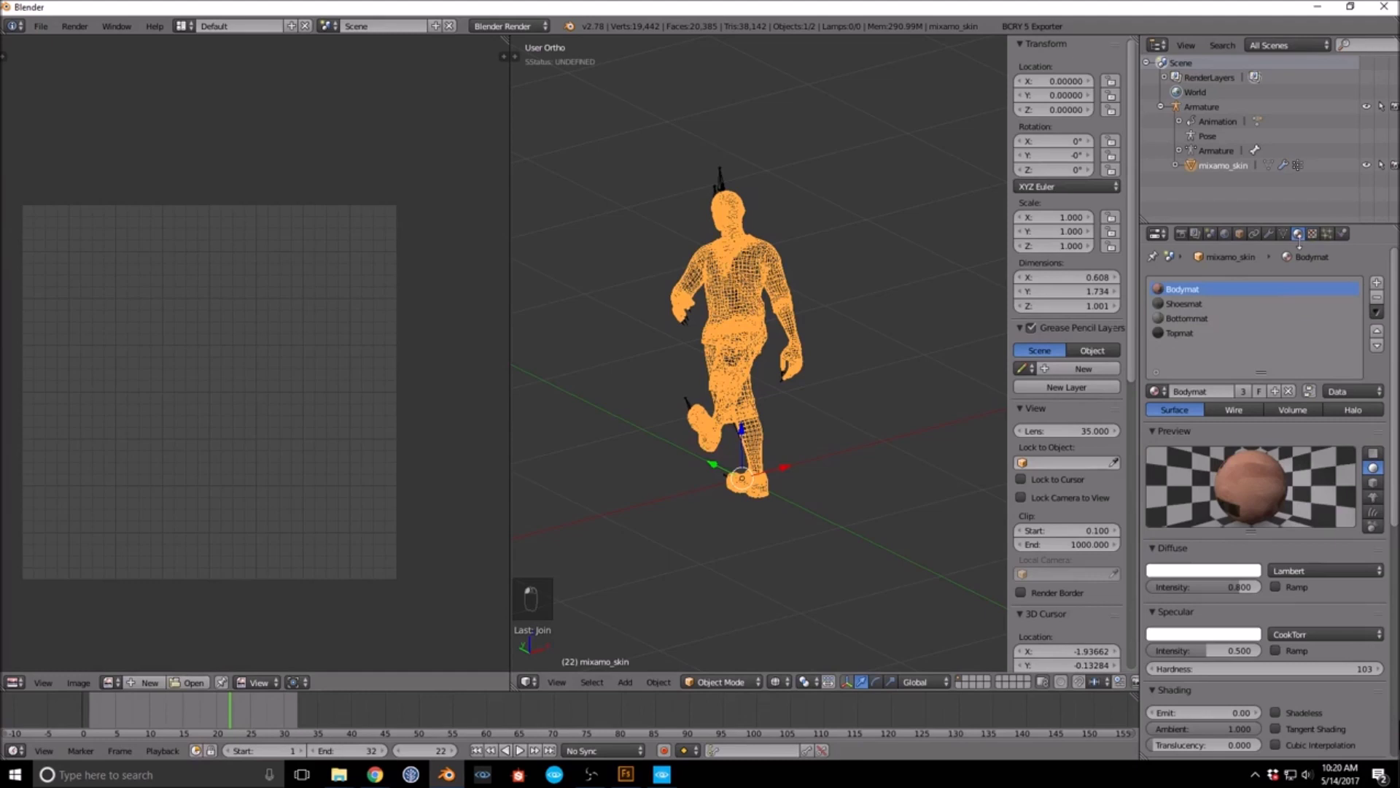
{"action": "left_click", "coordinate": [1311, 234]}
{"action": "left_click", "coordinate": [1299, 234]}
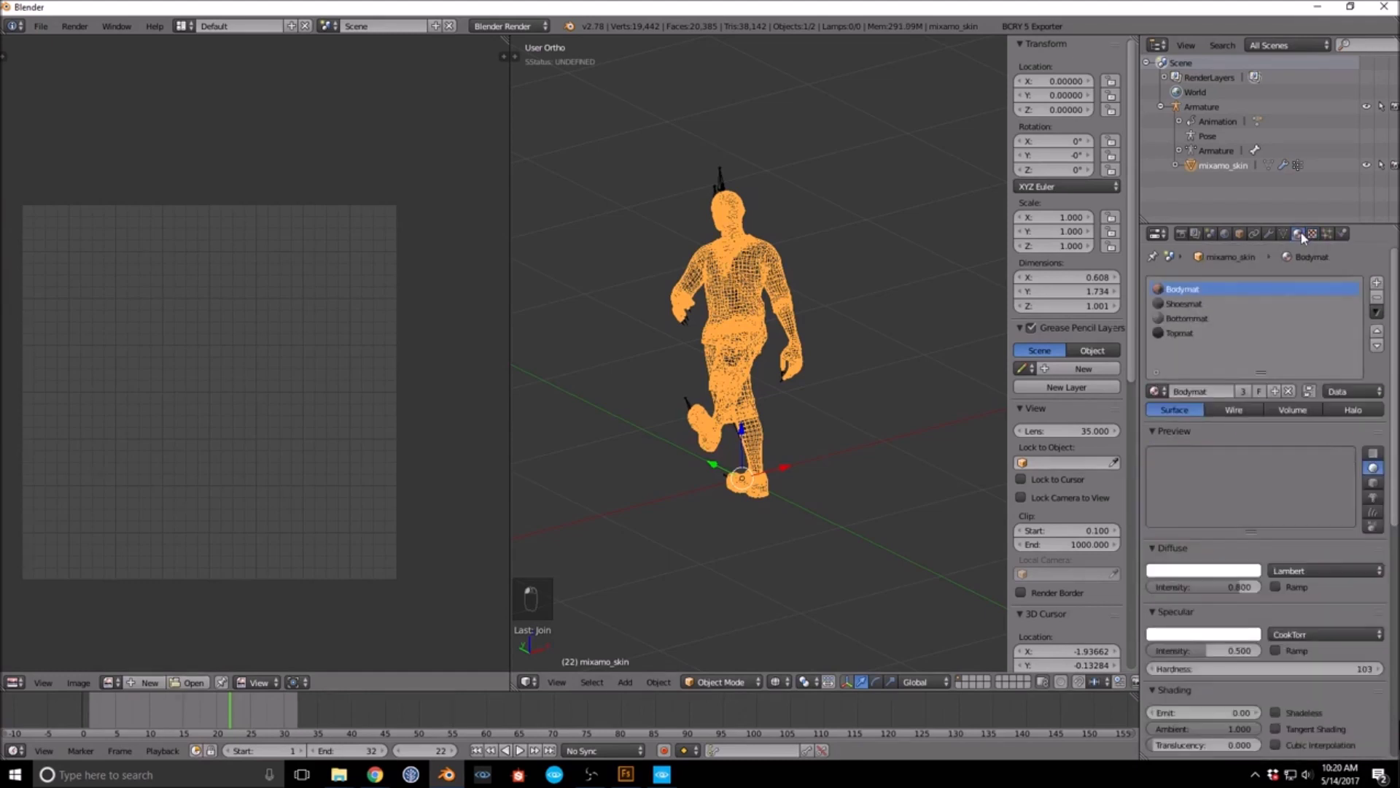
{"action": "left_click", "coordinate": [1312, 235]}
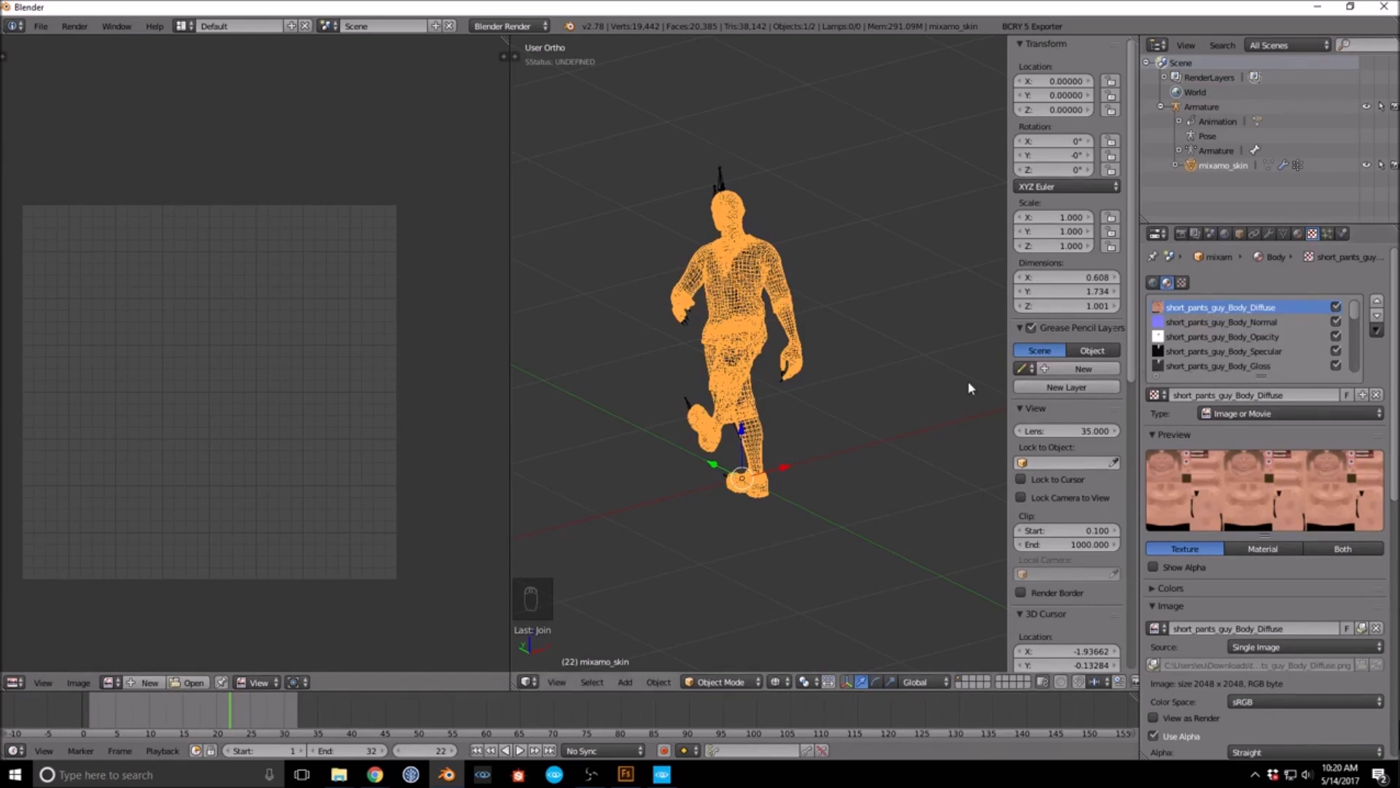
Step: Try to unpack the short_pants_guy_Body_Diffuse image by using the file from the current directory
{"action": "scroll", "coordinate": [968, 381], "scroll_direction": "down", "scroll_amount": 1}
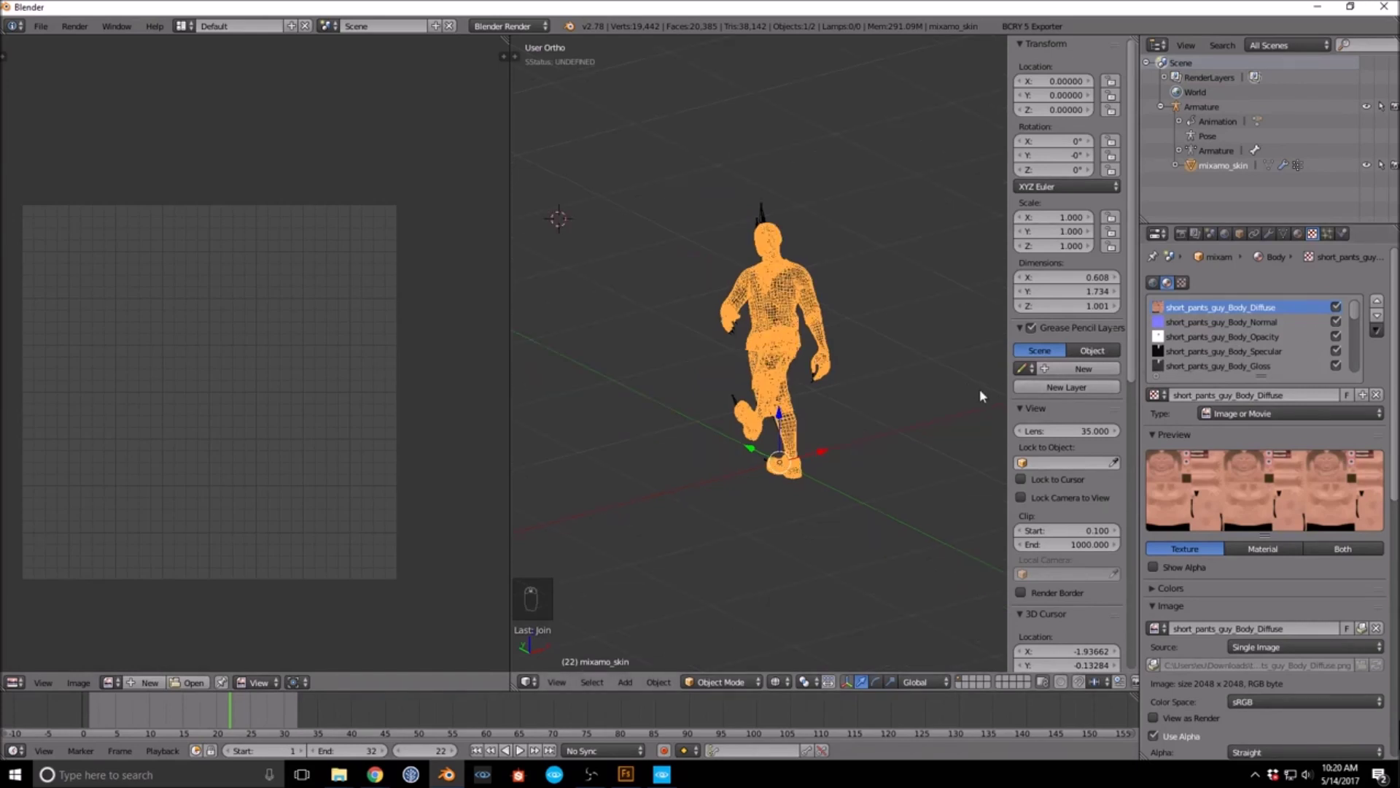
{"action": "left_click", "coordinate": [1363, 628]}
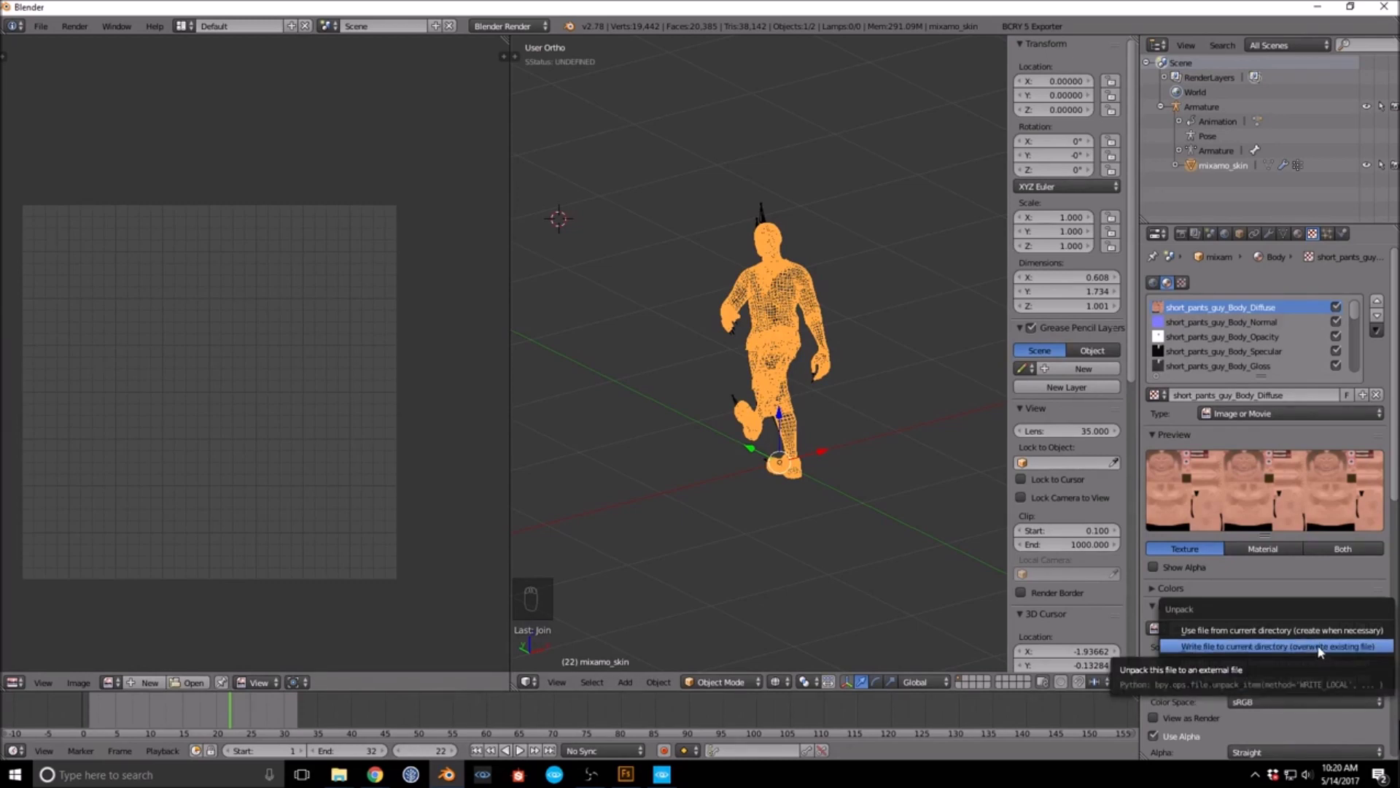
{"action": "left_click", "coordinate": [1340, 632]}
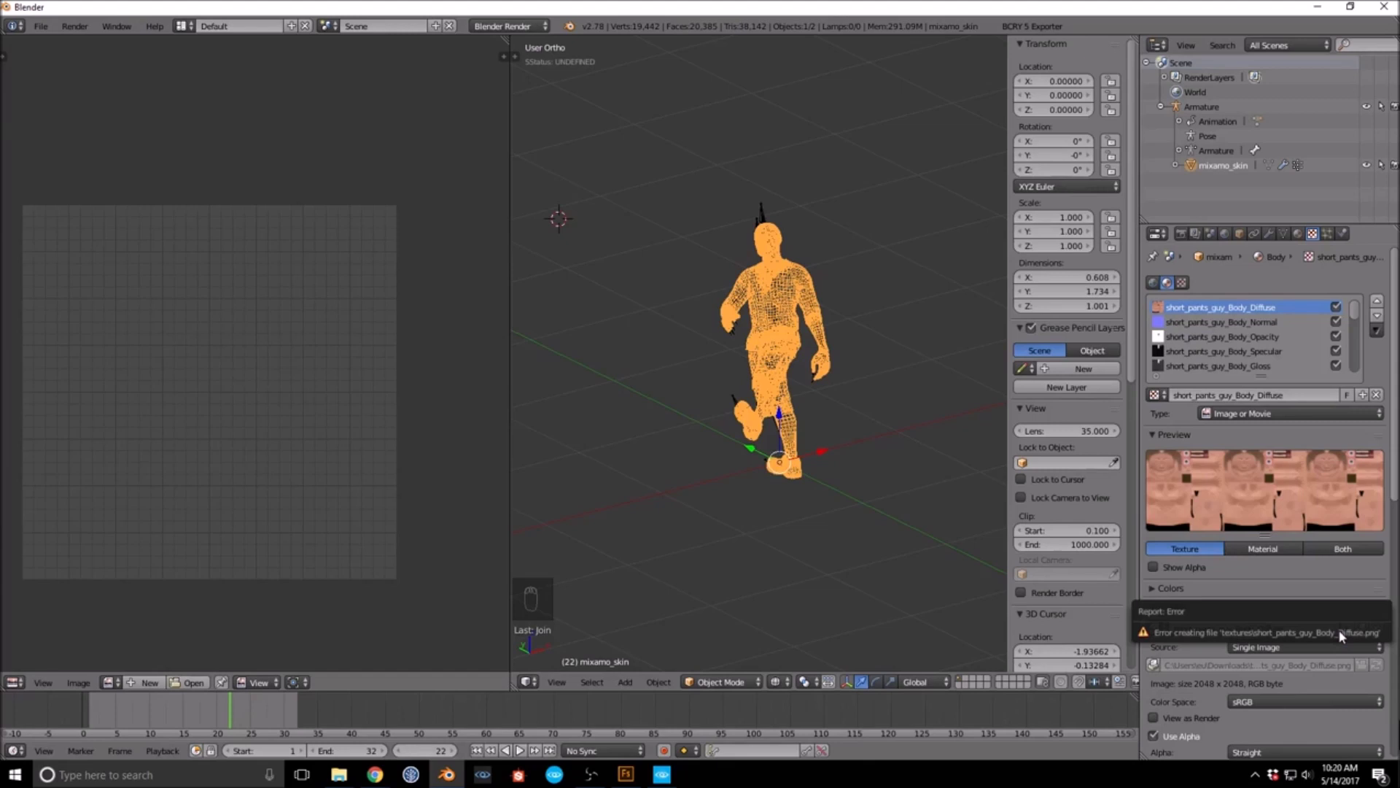
{"action": "left_click", "coordinate": [1361, 667]}
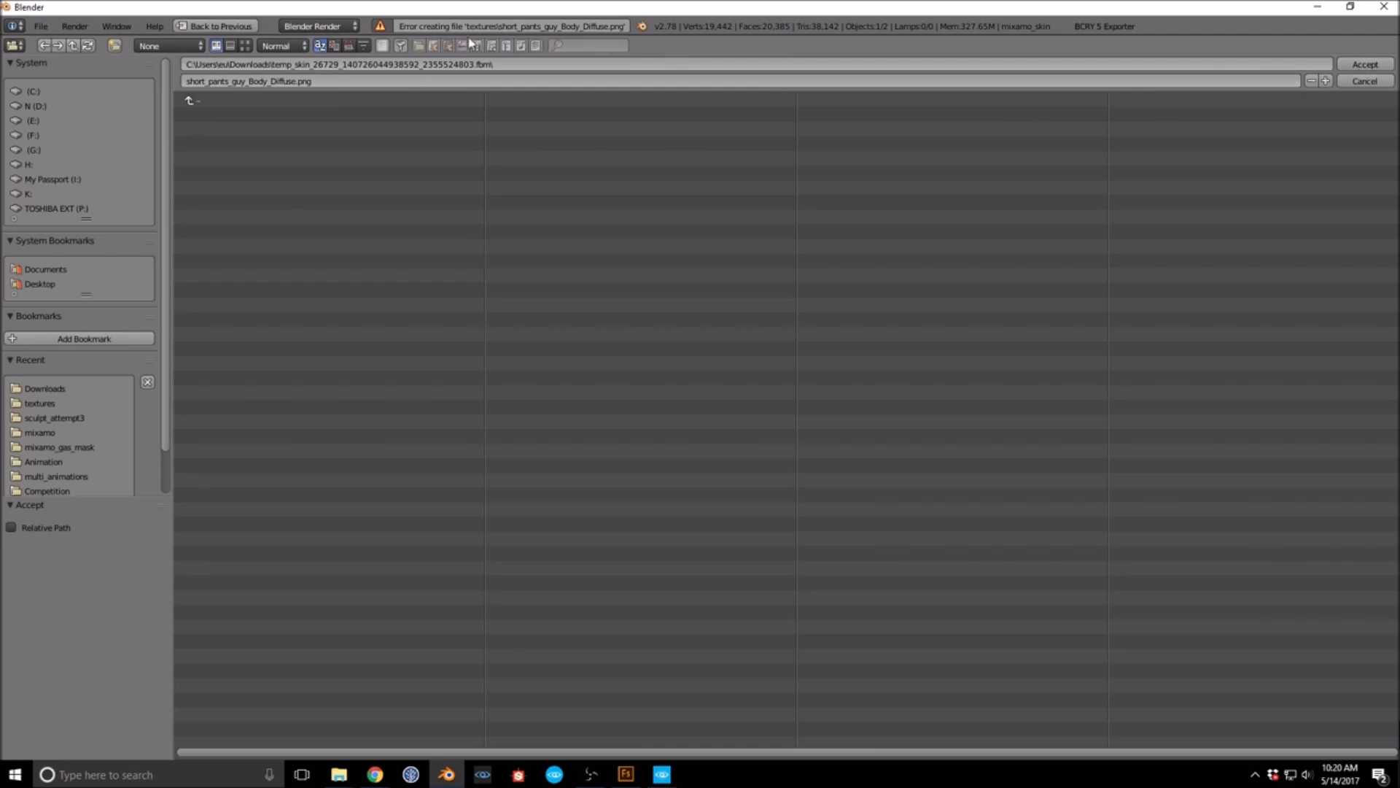
{"action": "left_click", "coordinate": [515, 67]}
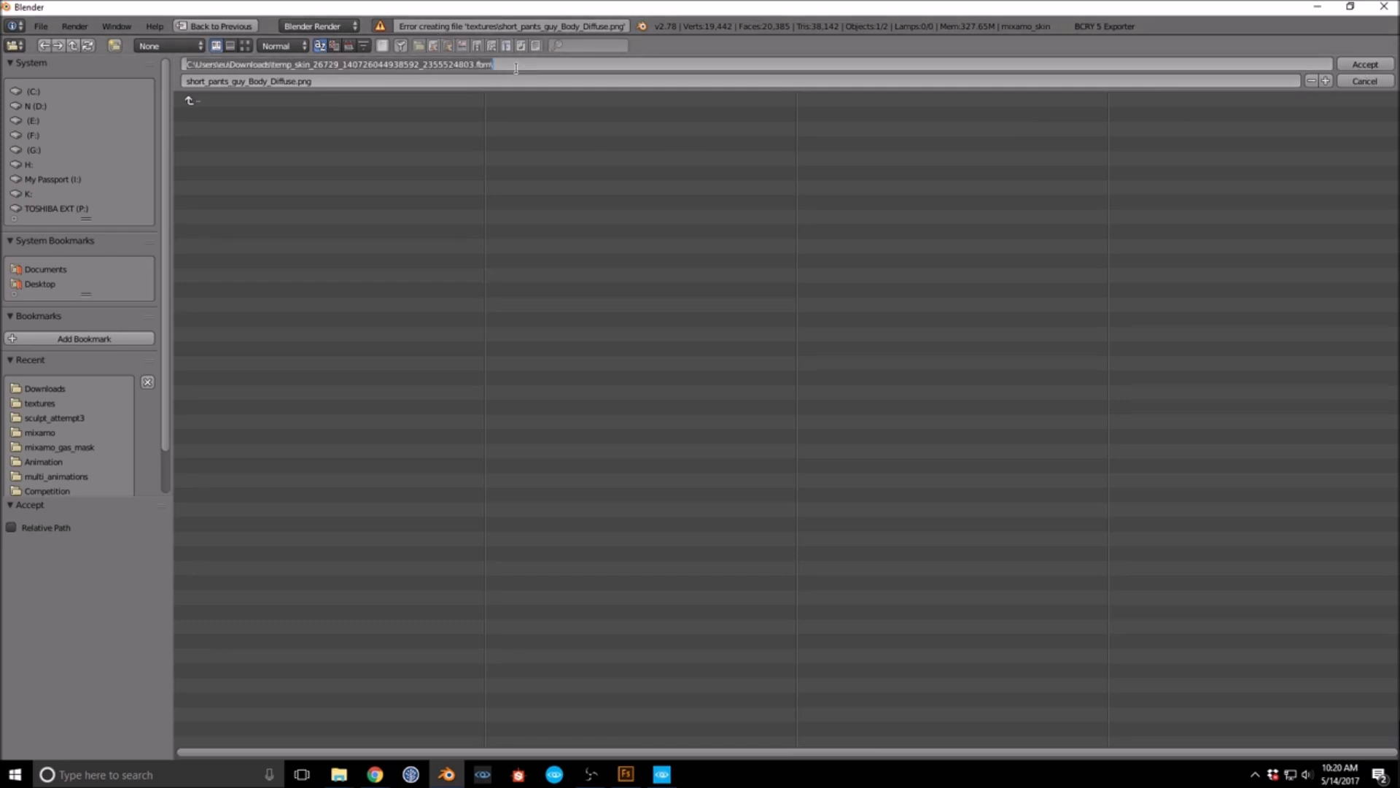
{"action": "left_click", "coordinate": [338, 773]}
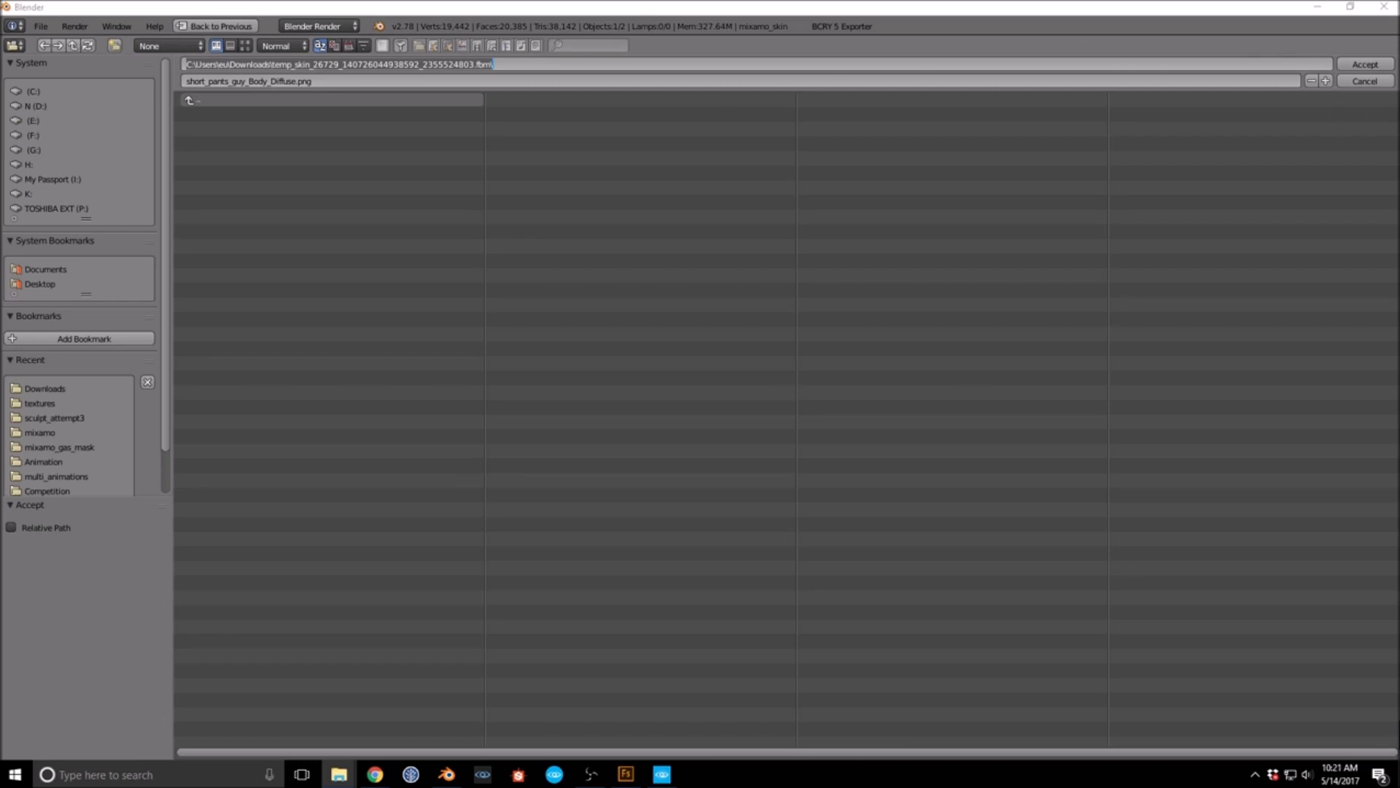
{"action": "left_click", "coordinate": [1367, 85]}
{"action": "left_click", "coordinate": [1368, 82]}
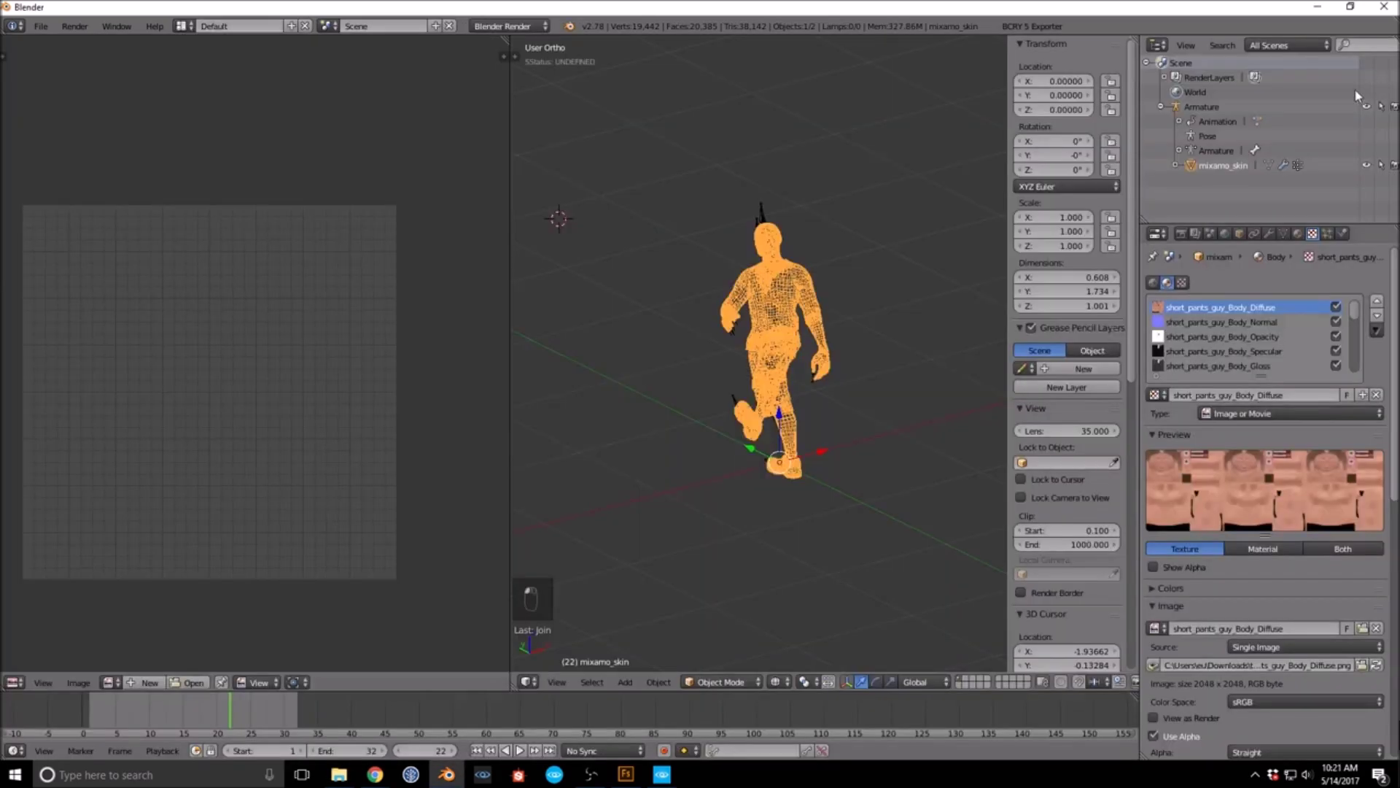
Step: Open an image browser for the Body diffuse texture, then copy the path of stream_mixamo's Assets\Objects\Characters\mixamo folder in File Explorer
{"action": "left_click", "coordinate": [1361, 629]}
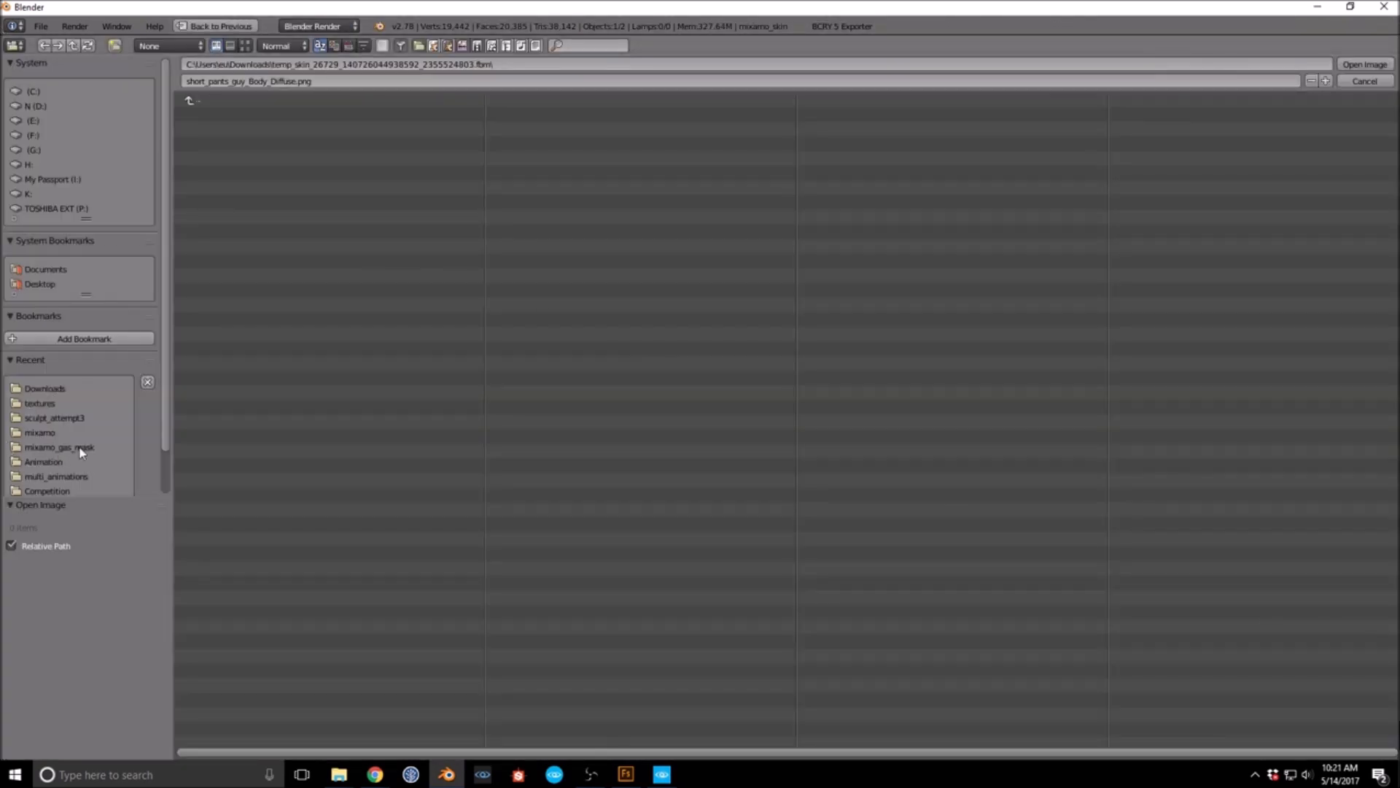
{"action": "left_click", "coordinate": [50, 433]}
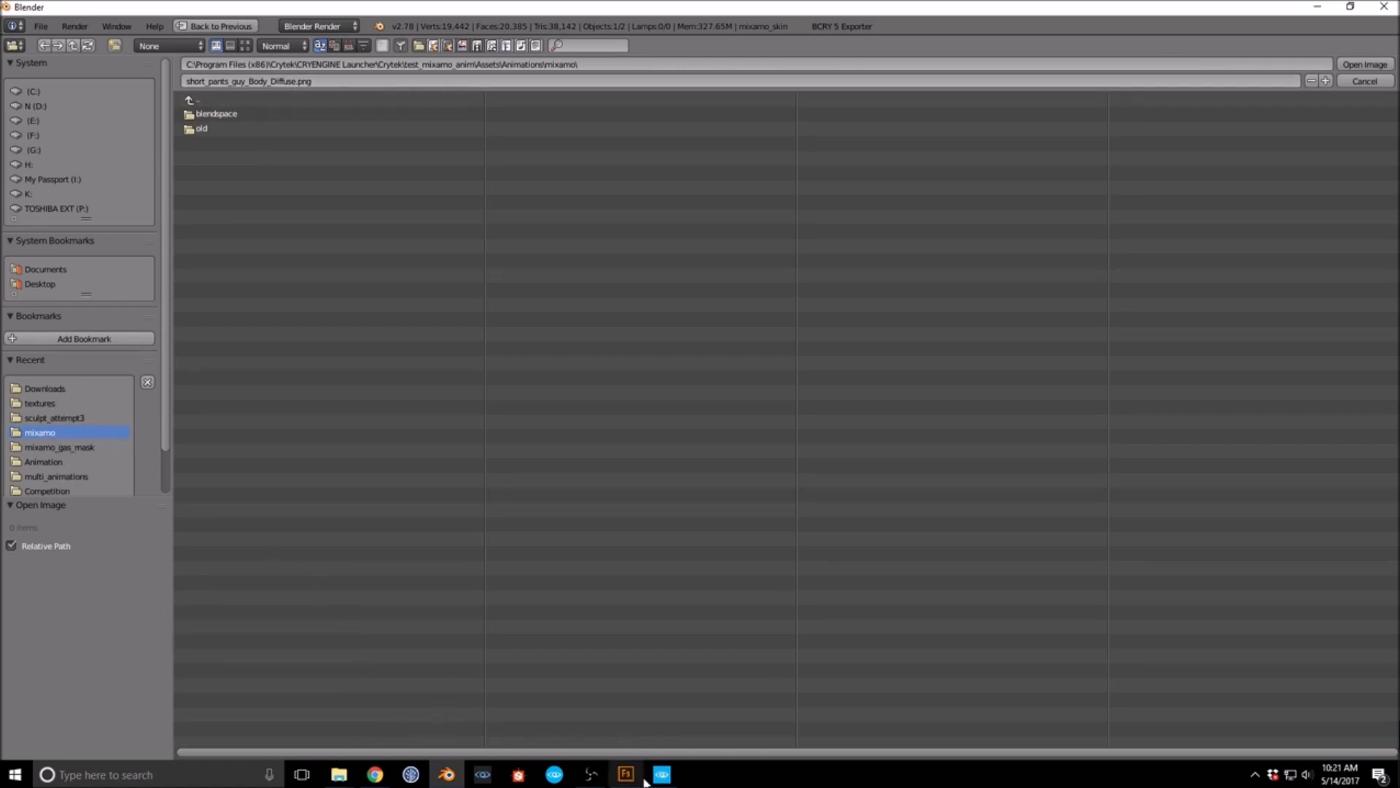
{"action": "mouse_move", "coordinate": [339, 774]}
{"action": "left_click", "coordinate": [478, 716]}
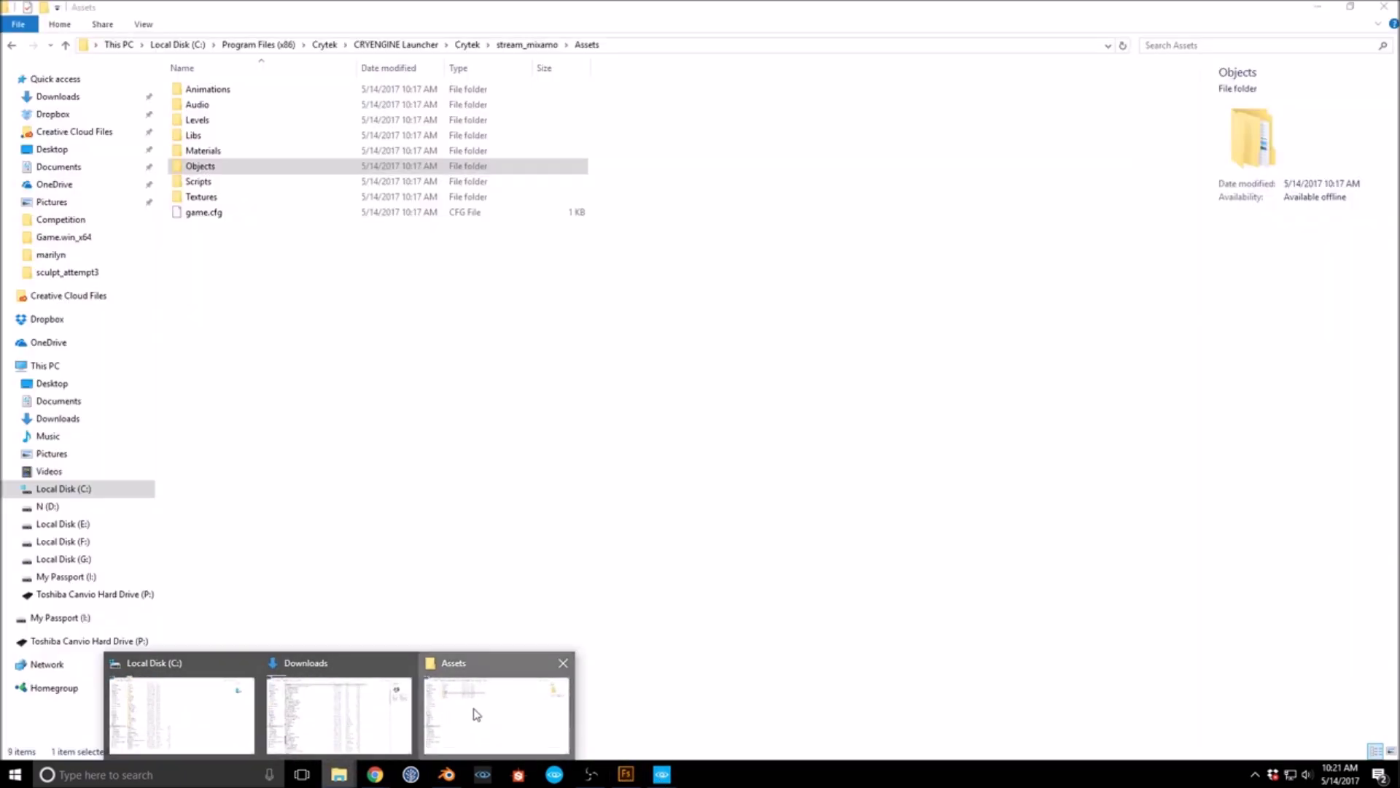
{"action": "double_click", "coordinate": [268, 166]}
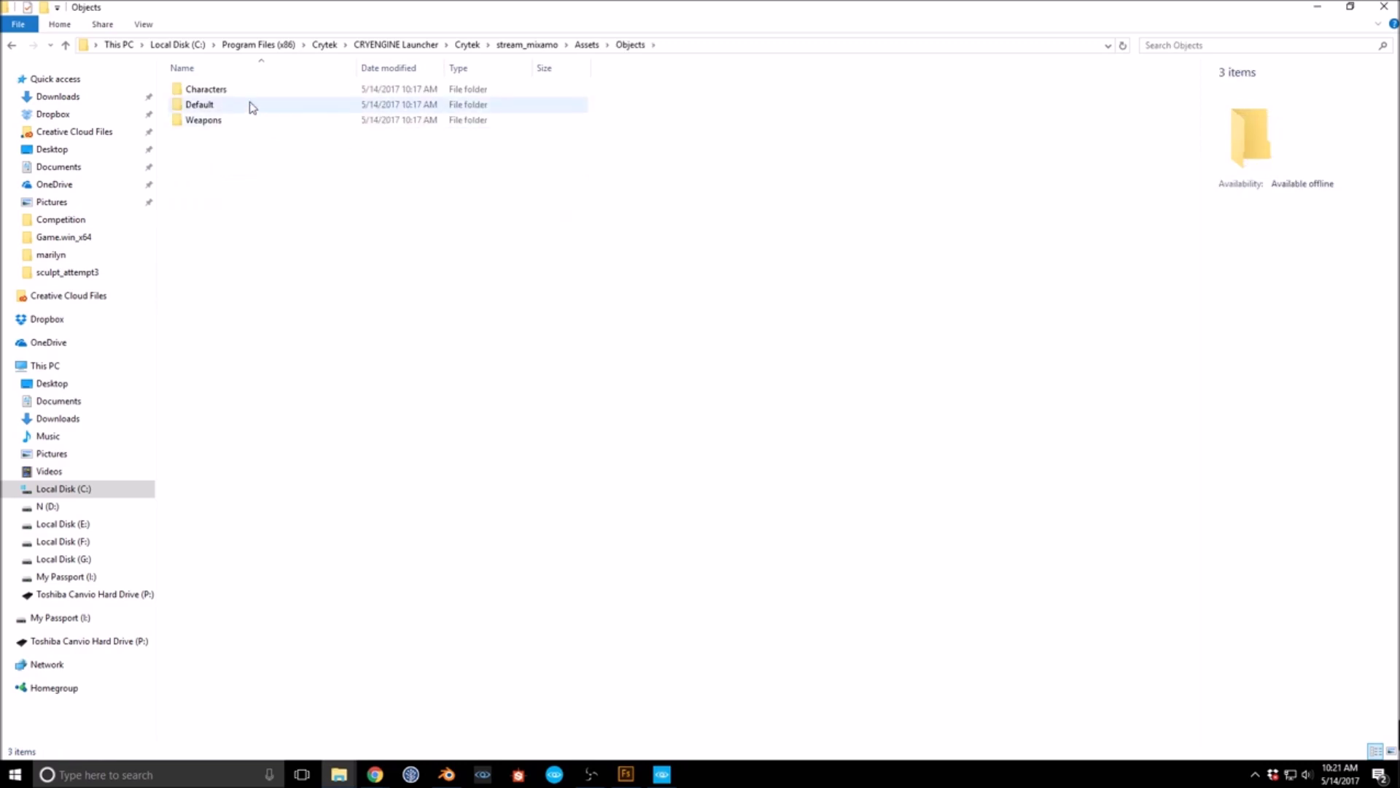
{"action": "double_click", "coordinate": [249, 91]}
{"action": "double_click", "coordinate": [226, 89]}
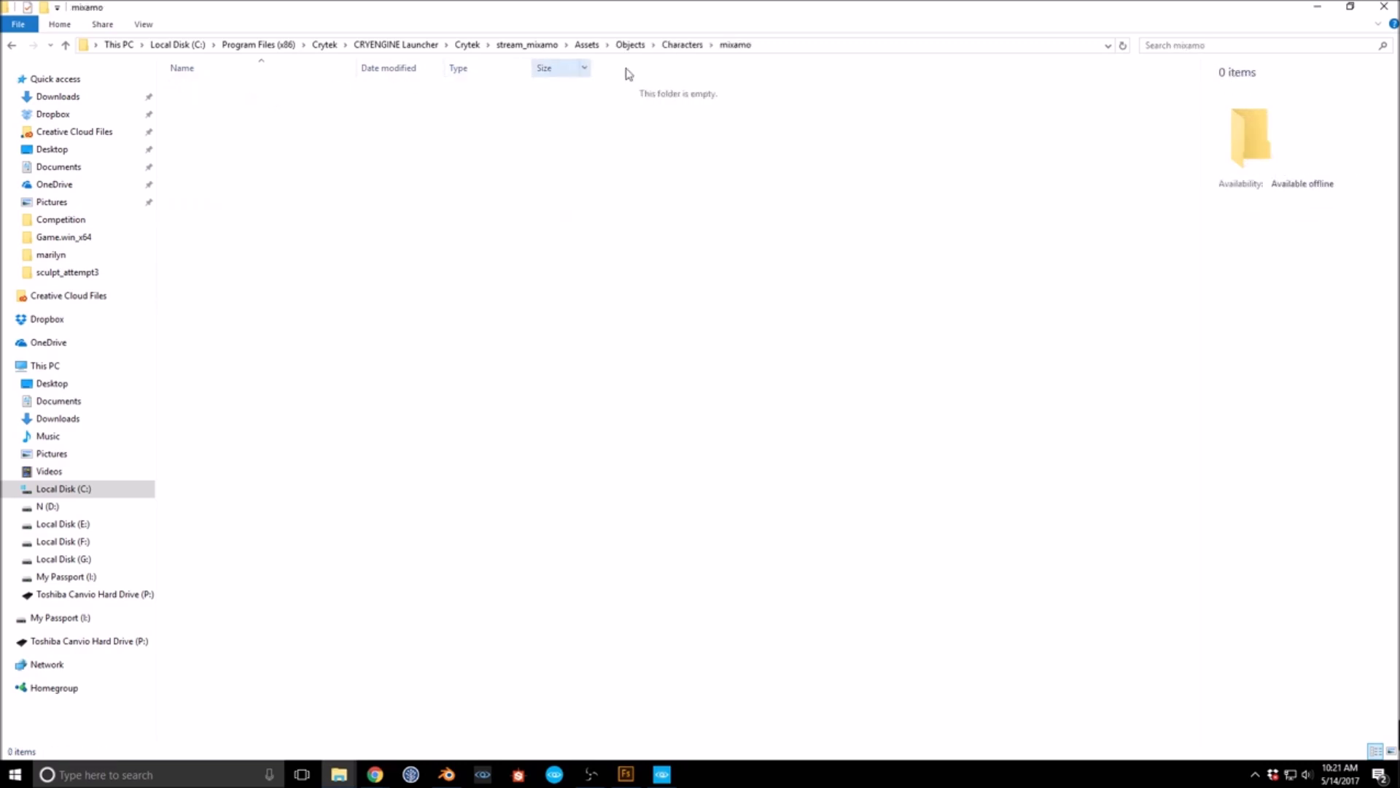
{"action": "left_click", "coordinate": [791, 45]}
{"action": "key", "text": "ctrl+c"}
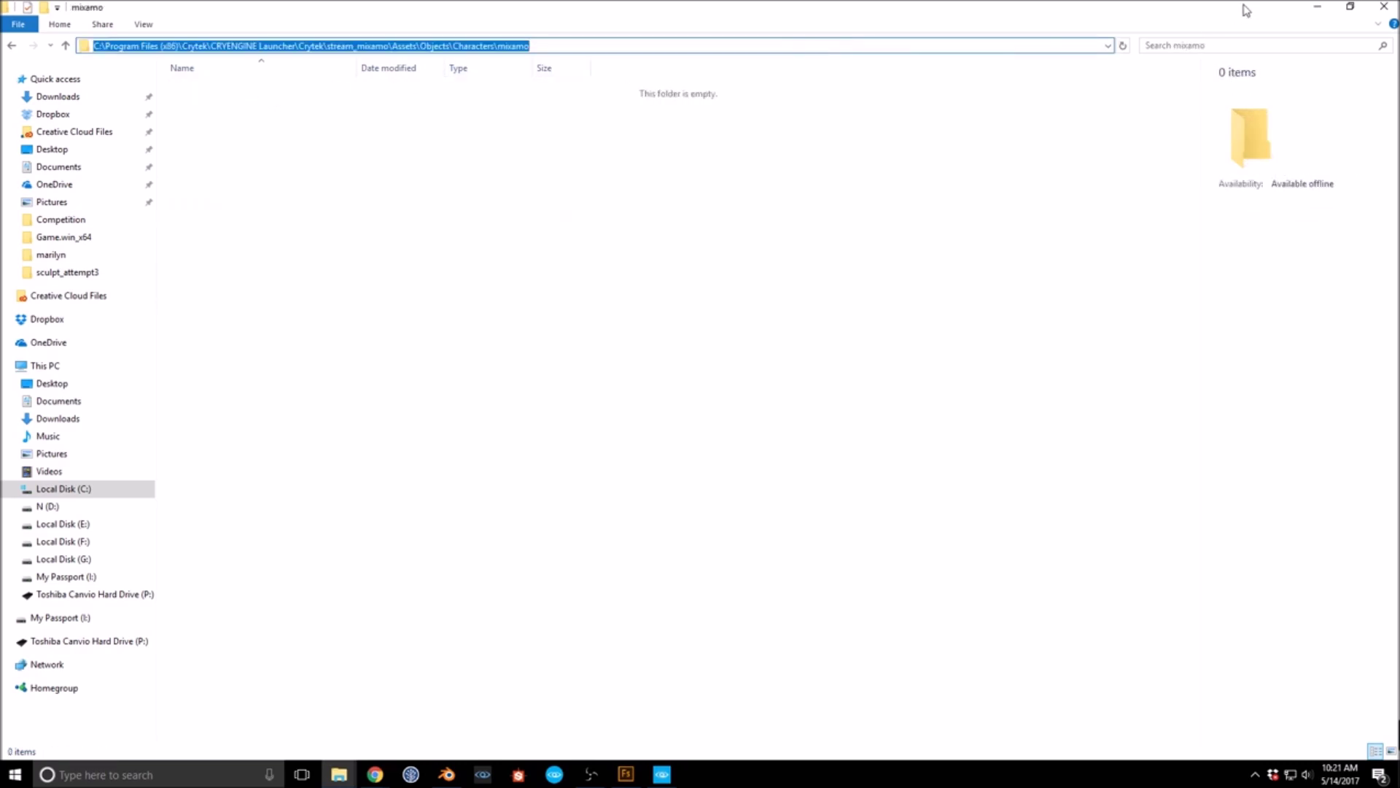
{"action": "left_click", "coordinate": [1317, 6]}
{"action": "left_click", "coordinate": [599, 64]}
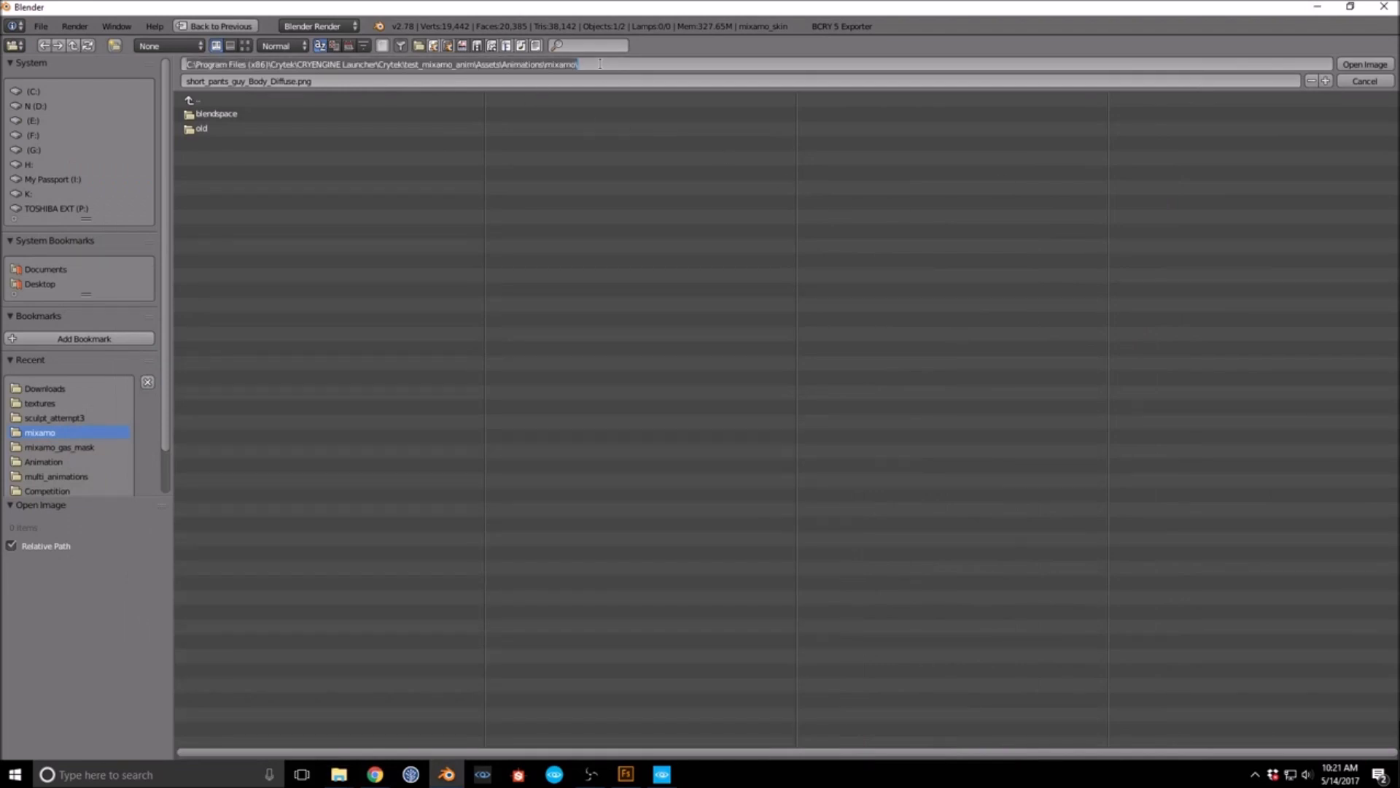
{"action": "key", "text": "ctrl+v"}
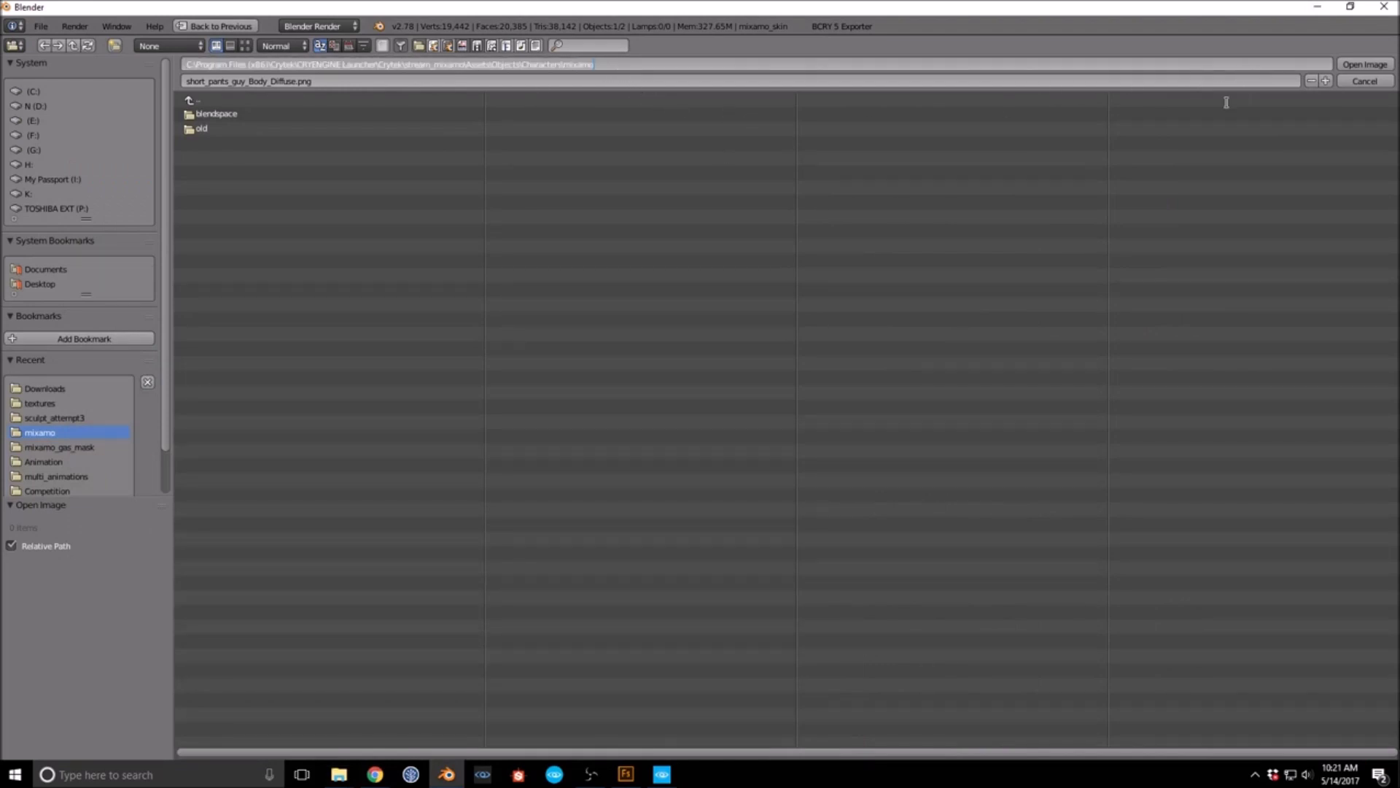
{"action": "left_click", "coordinate": [1374, 82]}
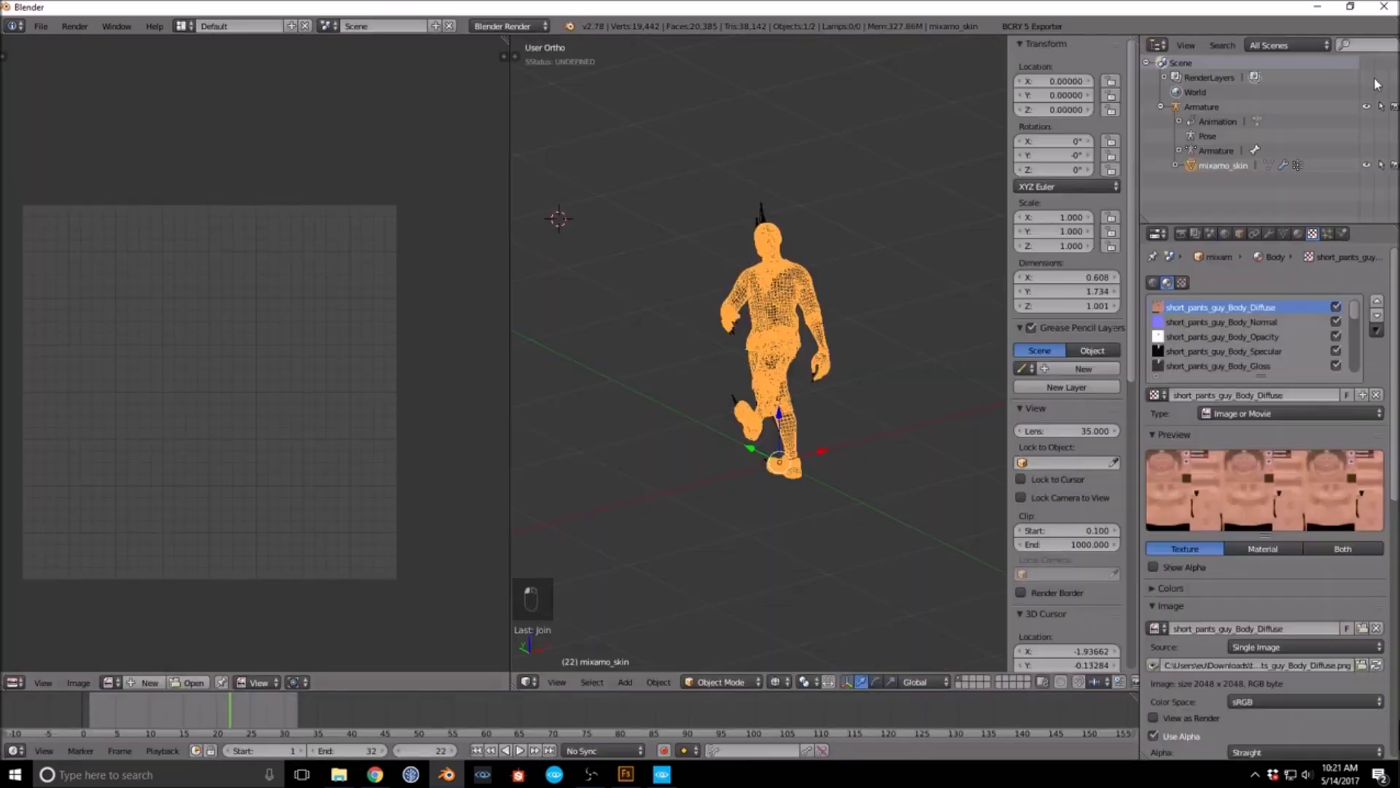
Step: Try to repoint the short_pants_guy_Body_Diffuse image's file path to stream_mixamo's Assets\Objects\Characters\mixamo folder
{"action": "left_click", "coordinate": [1363, 667]}
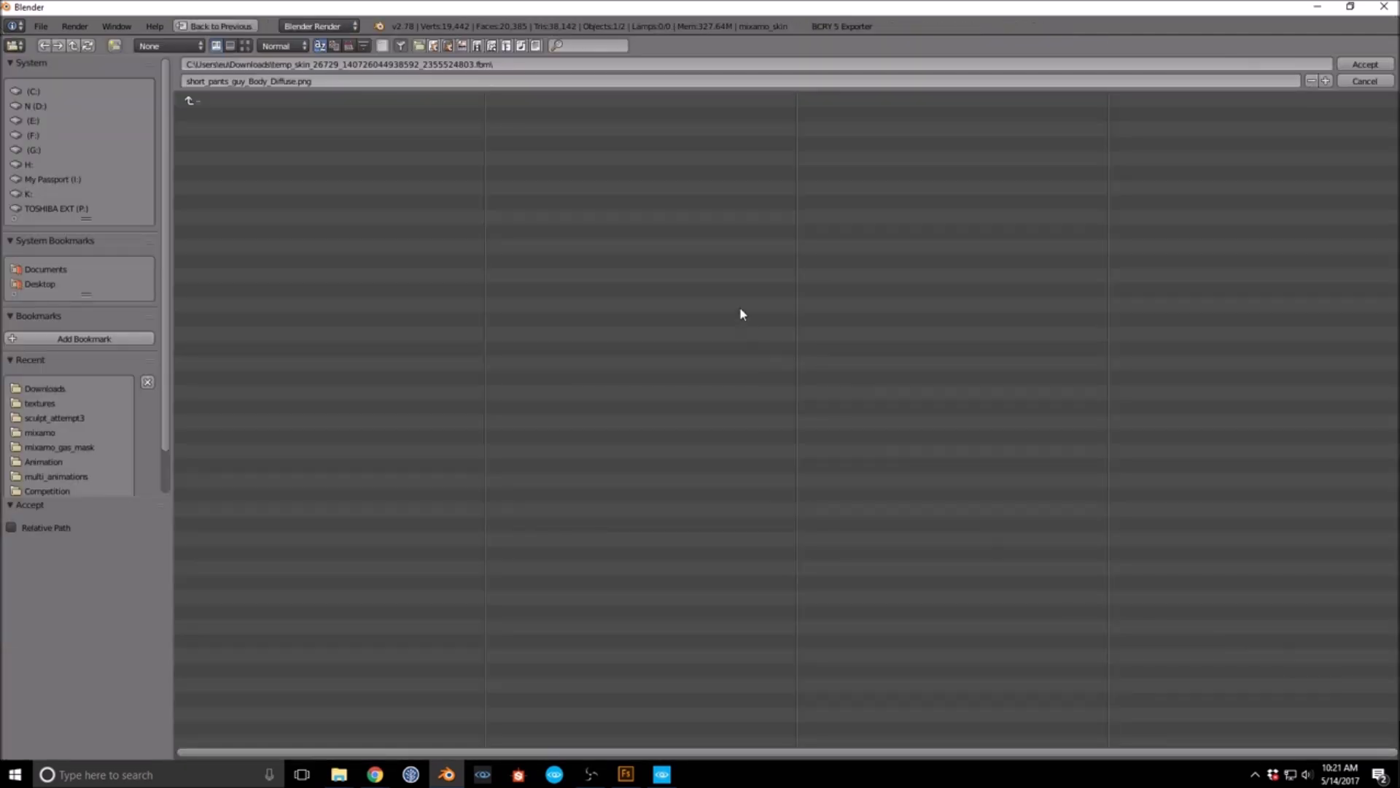
{"action": "left_click", "coordinate": [502, 62]}
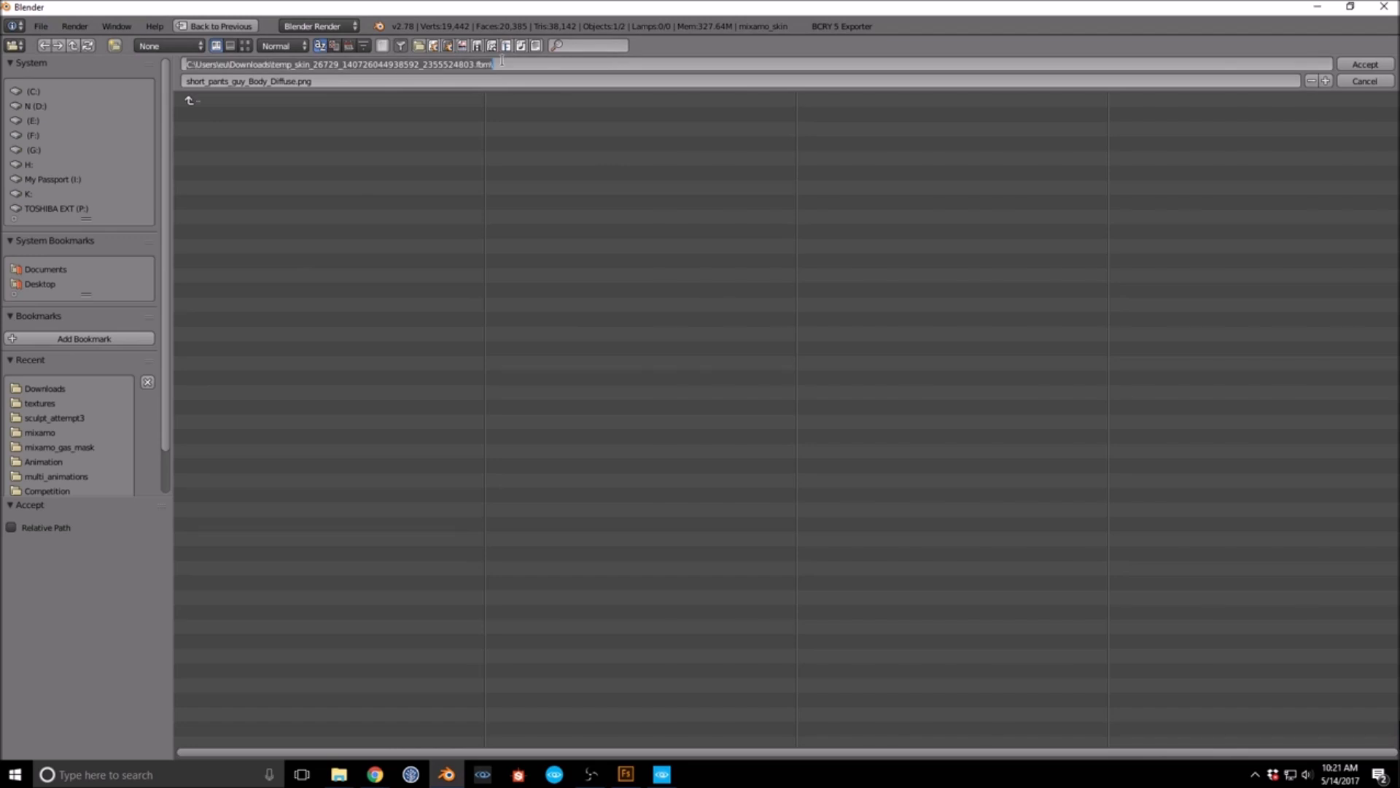
{"action": "key", "text": "ctrl+v"}
{"action": "key", "text": "Return"}
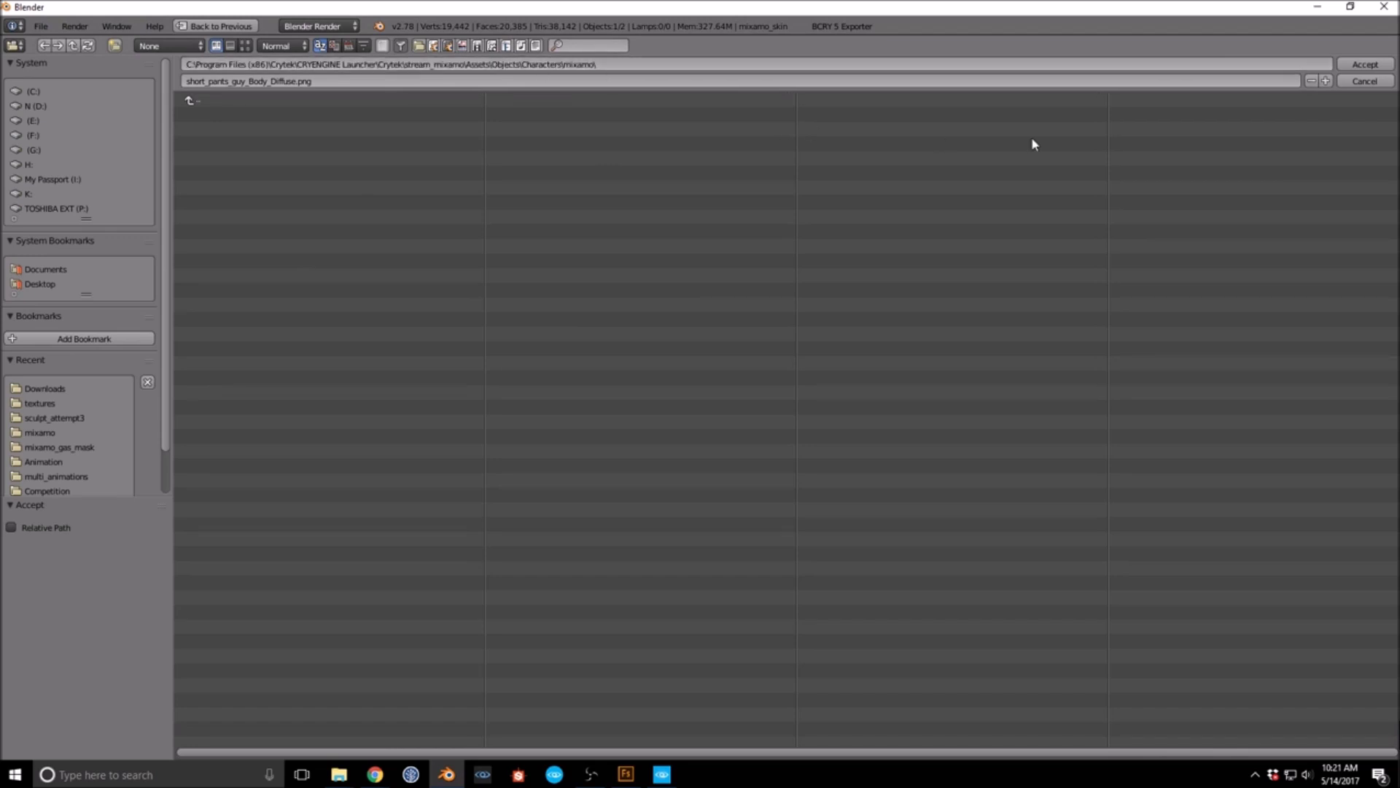
{"action": "left_click", "coordinate": [1364, 68]}
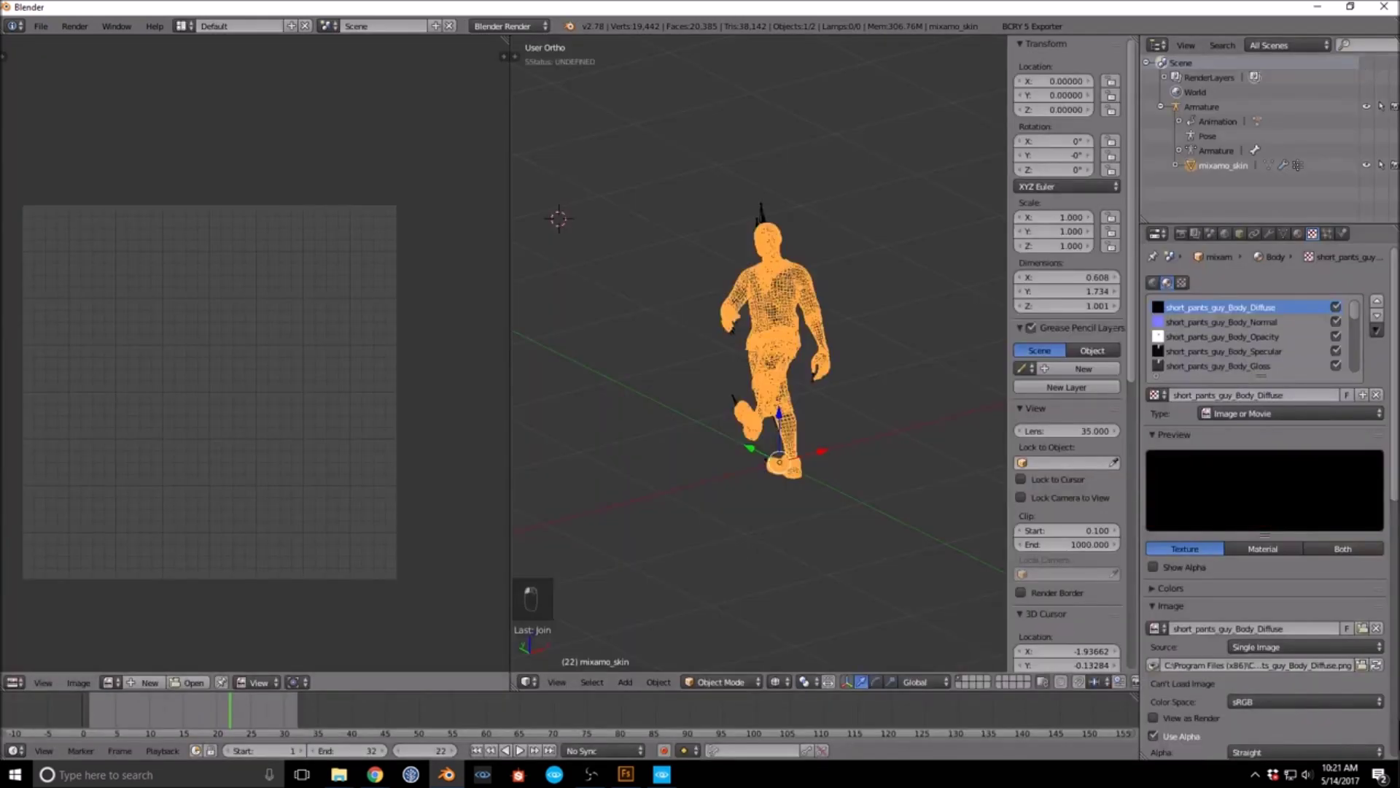
Step: Check the mixamo folder's contents in File Explorer, then undo the Body Diffuse image's path change in Blender
{"action": "mouse_move", "coordinate": [338, 774]}
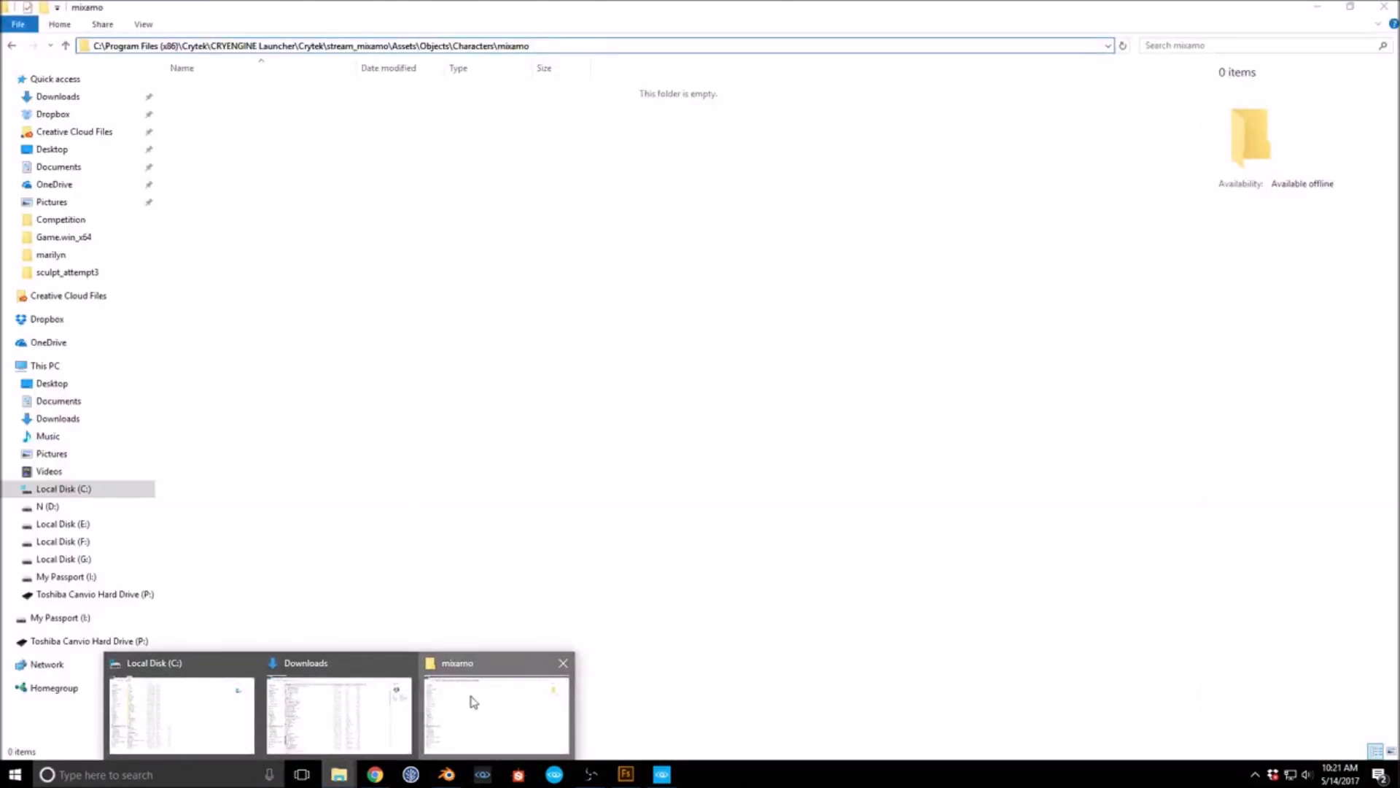
{"action": "left_click", "coordinate": [470, 701]}
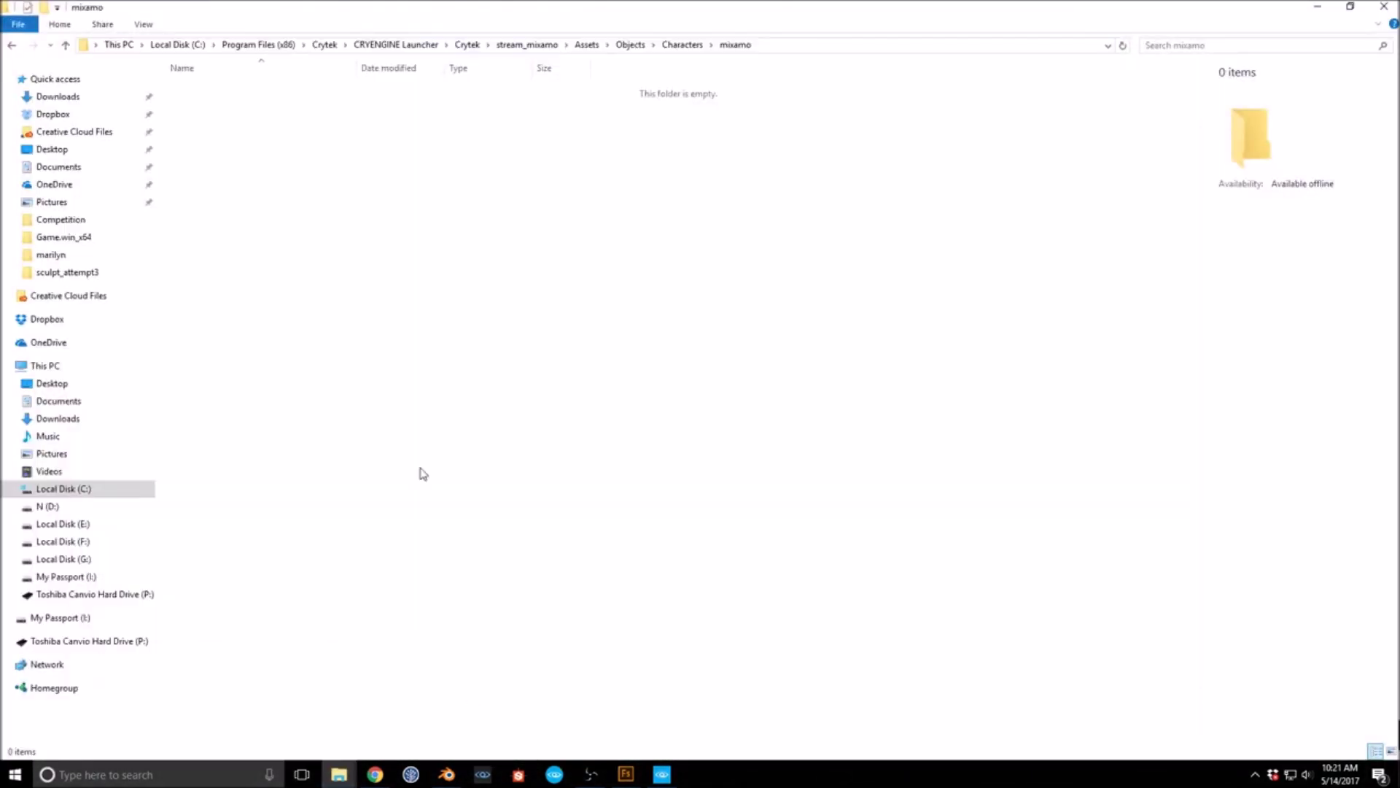
{"action": "left_click_drag", "start_coordinate": [641, 5], "coordinate": [1, 211]}
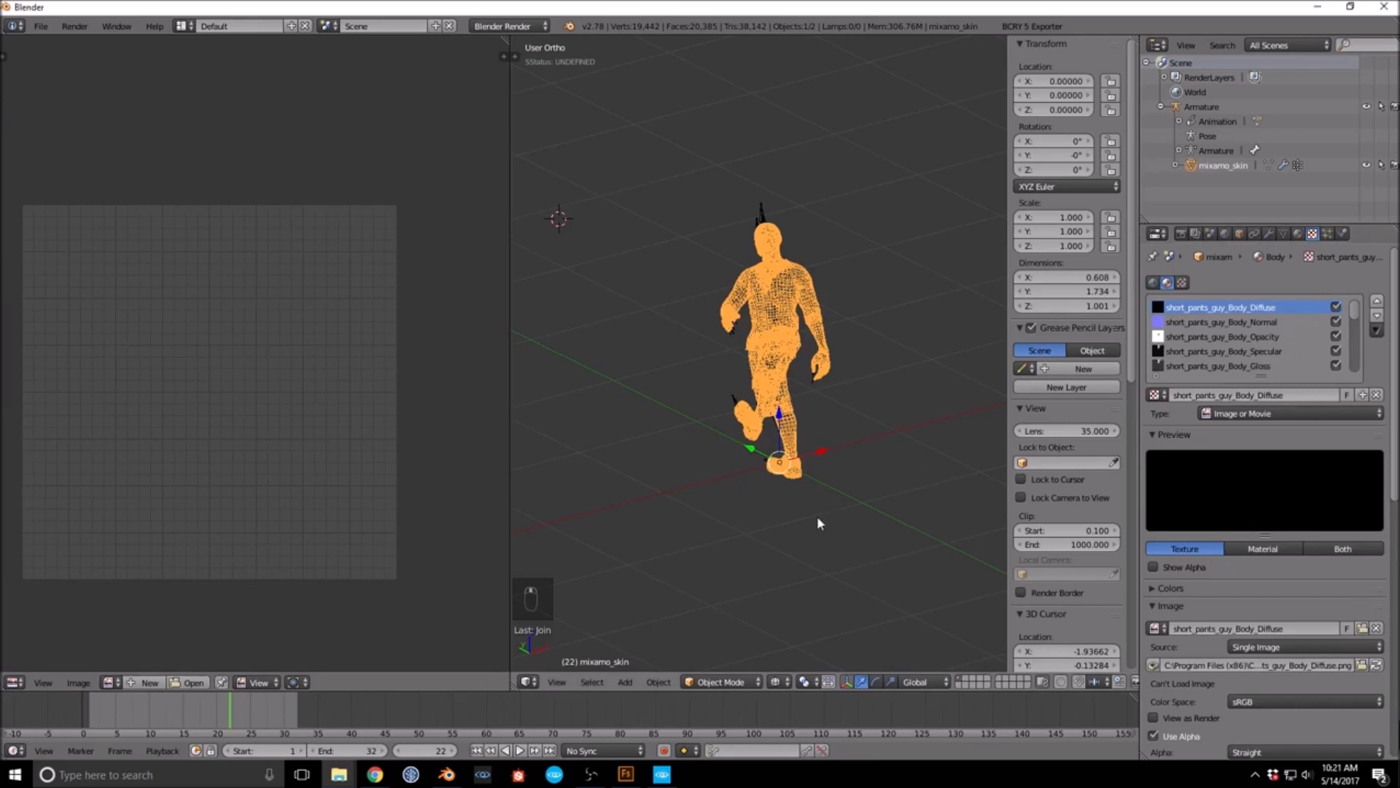
{"action": "middle_click_drag", "start_coordinate": [816, 515], "coordinate": [820, 519]}
{"action": "key", "text": "ctrl+z"}
{"action": "key", "text": "ctrl+z"}
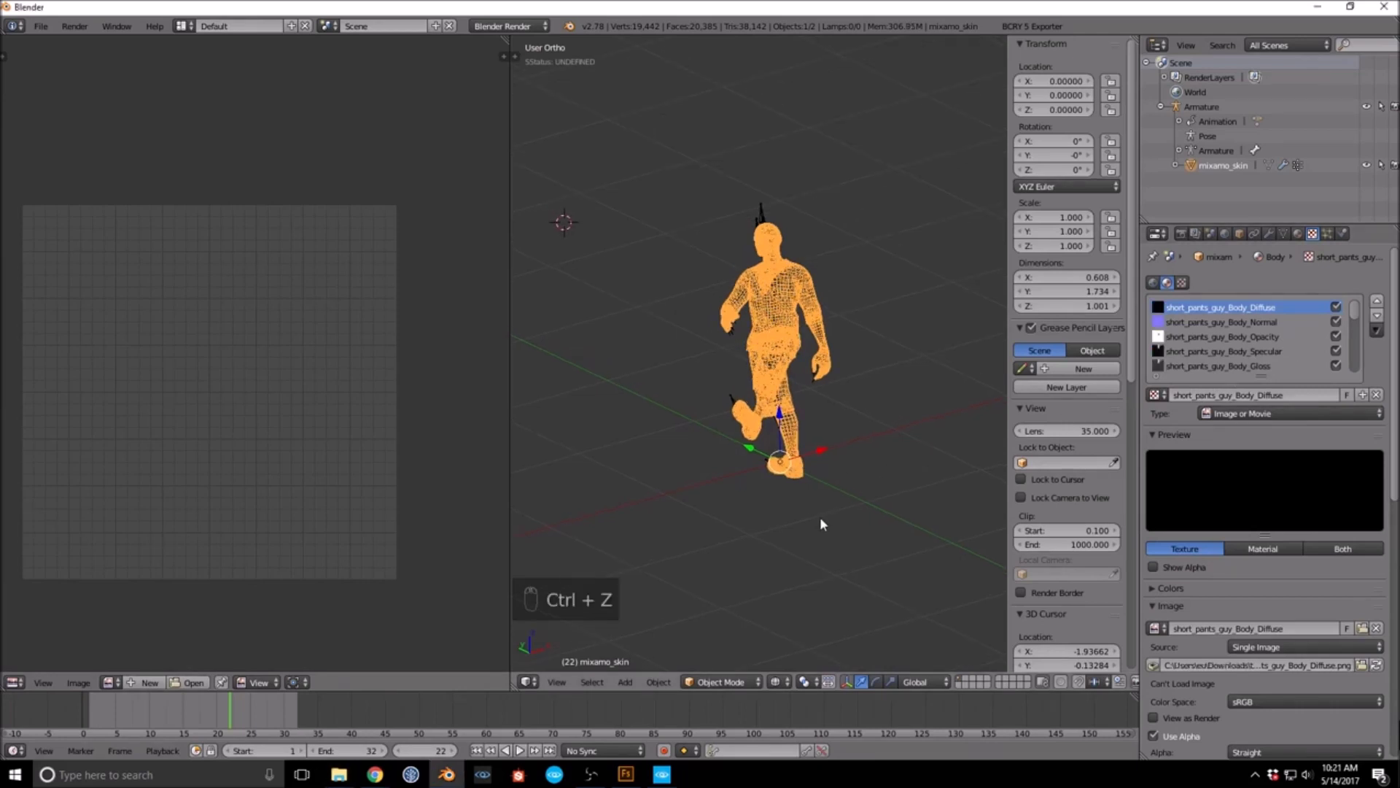
Step: Try to unpack the short_pants_guy_Body_Diffuse image by writing the file to the current directory
{"action": "left_click", "coordinate": [1361, 628]}
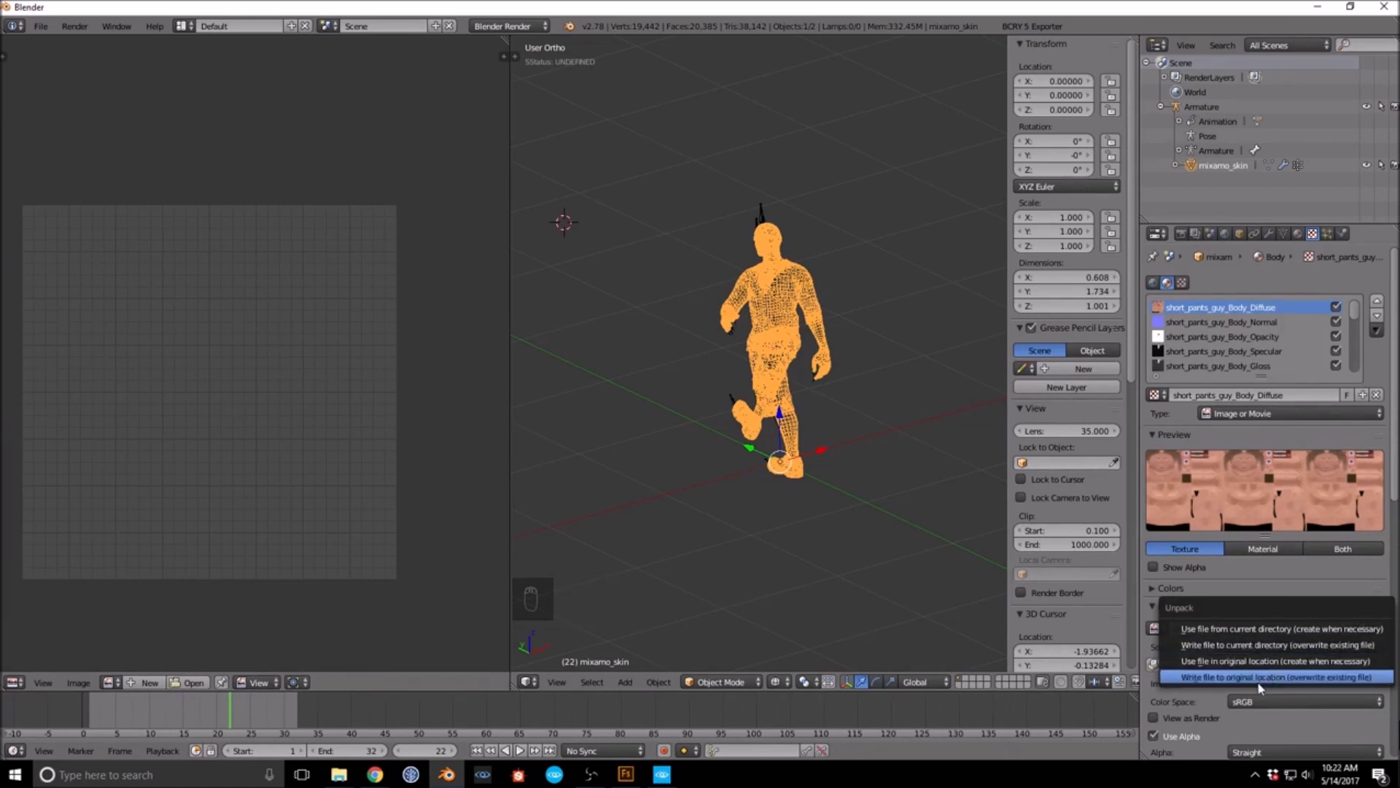
{"action": "left_click", "coordinate": [1309, 646]}
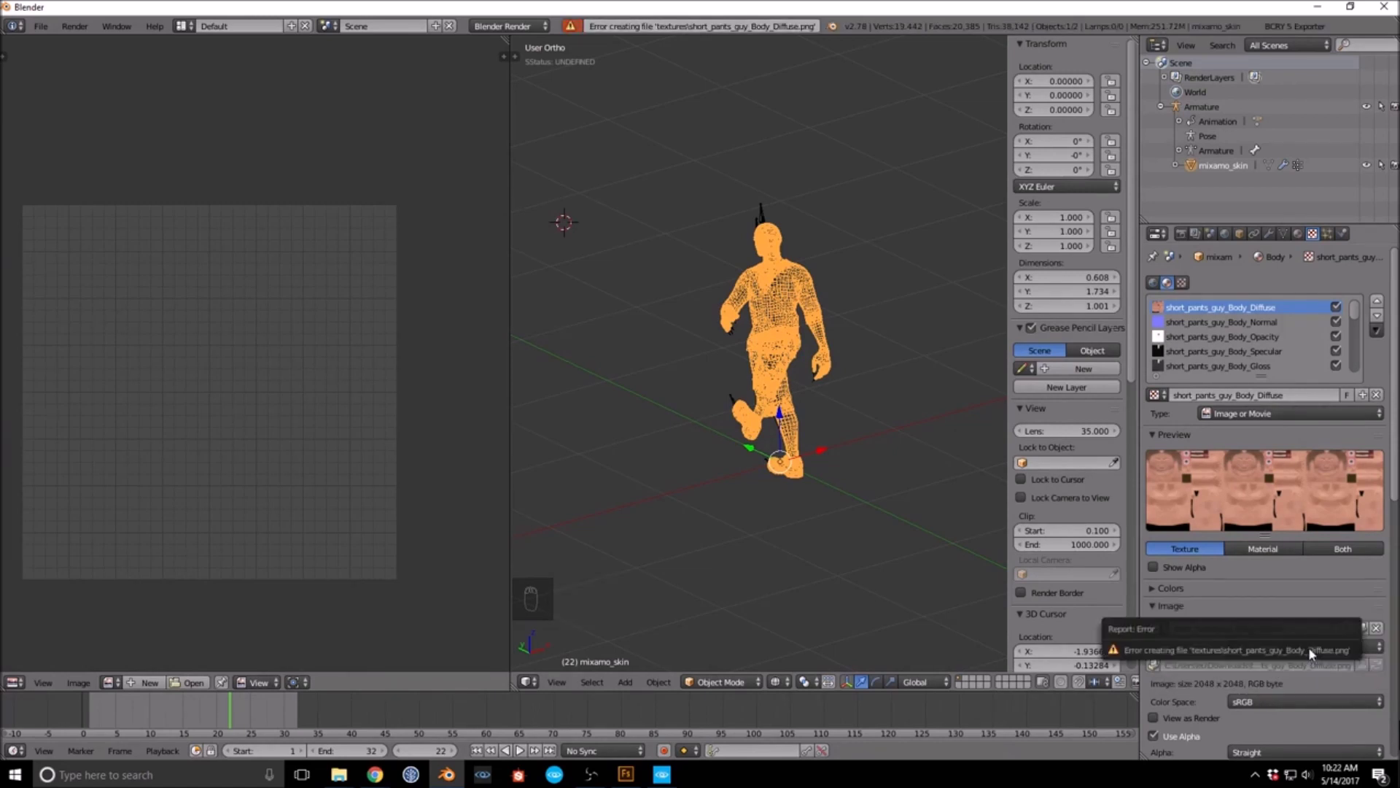
{"action": "left_click", "coordinate": [1362, 628]}
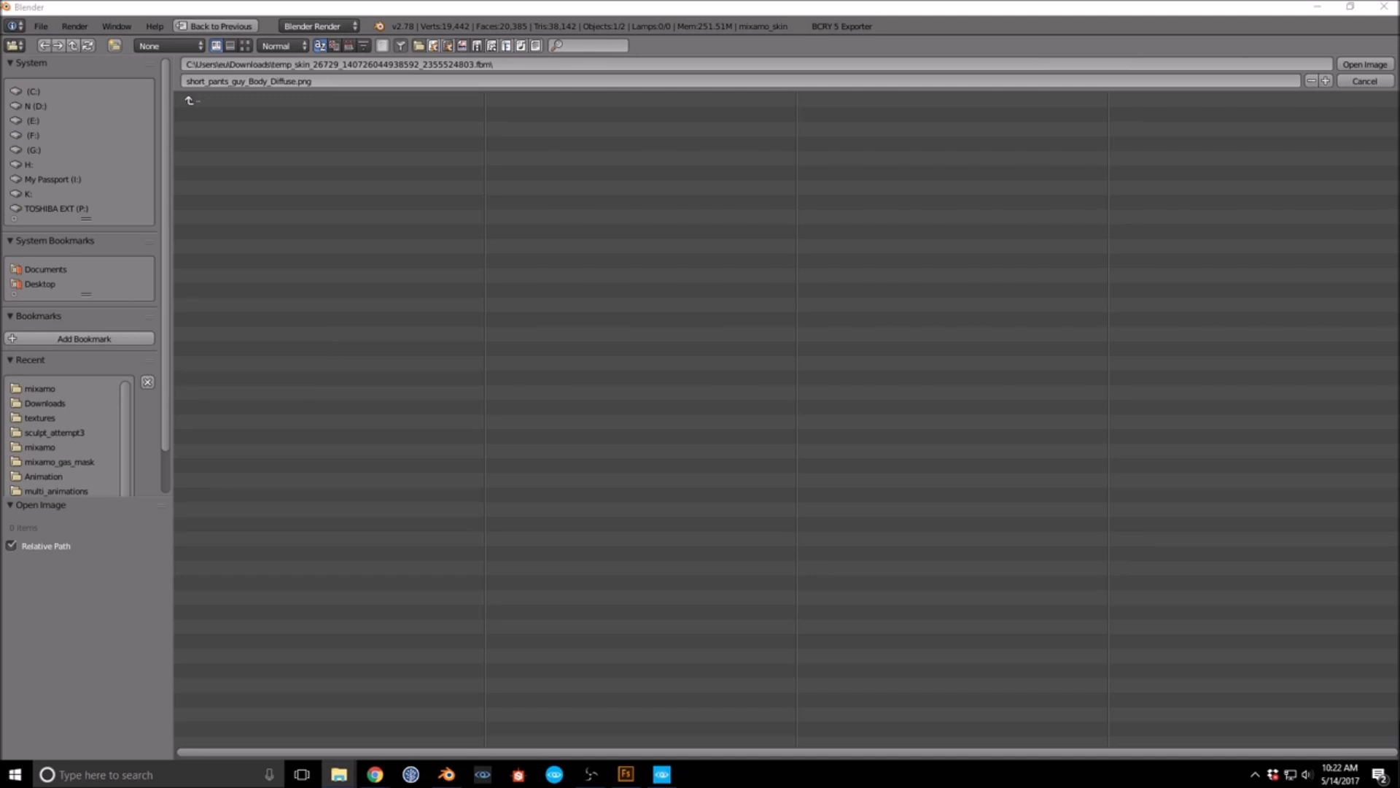
{"action": "key", "text": "super+d"}
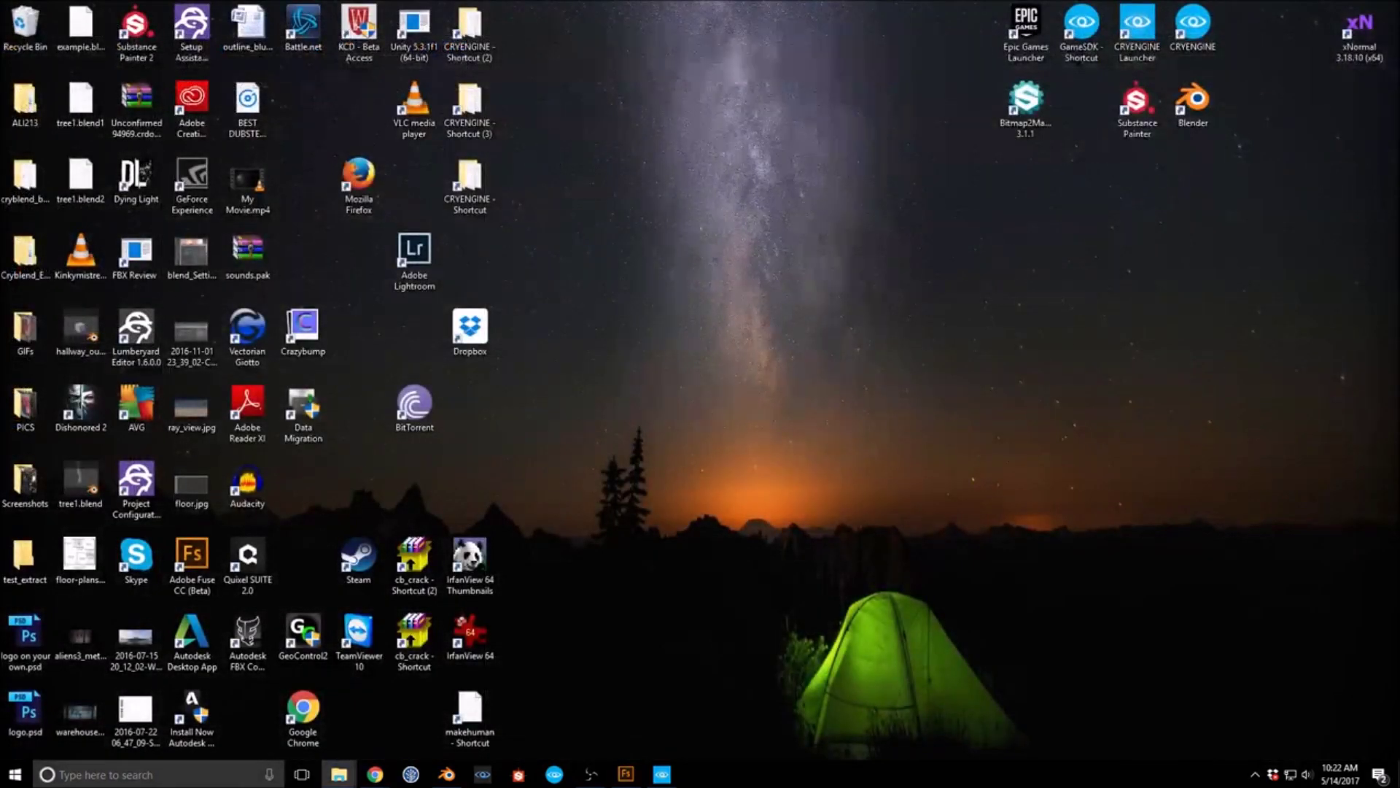
{"action": "key", "text": "super+d"}
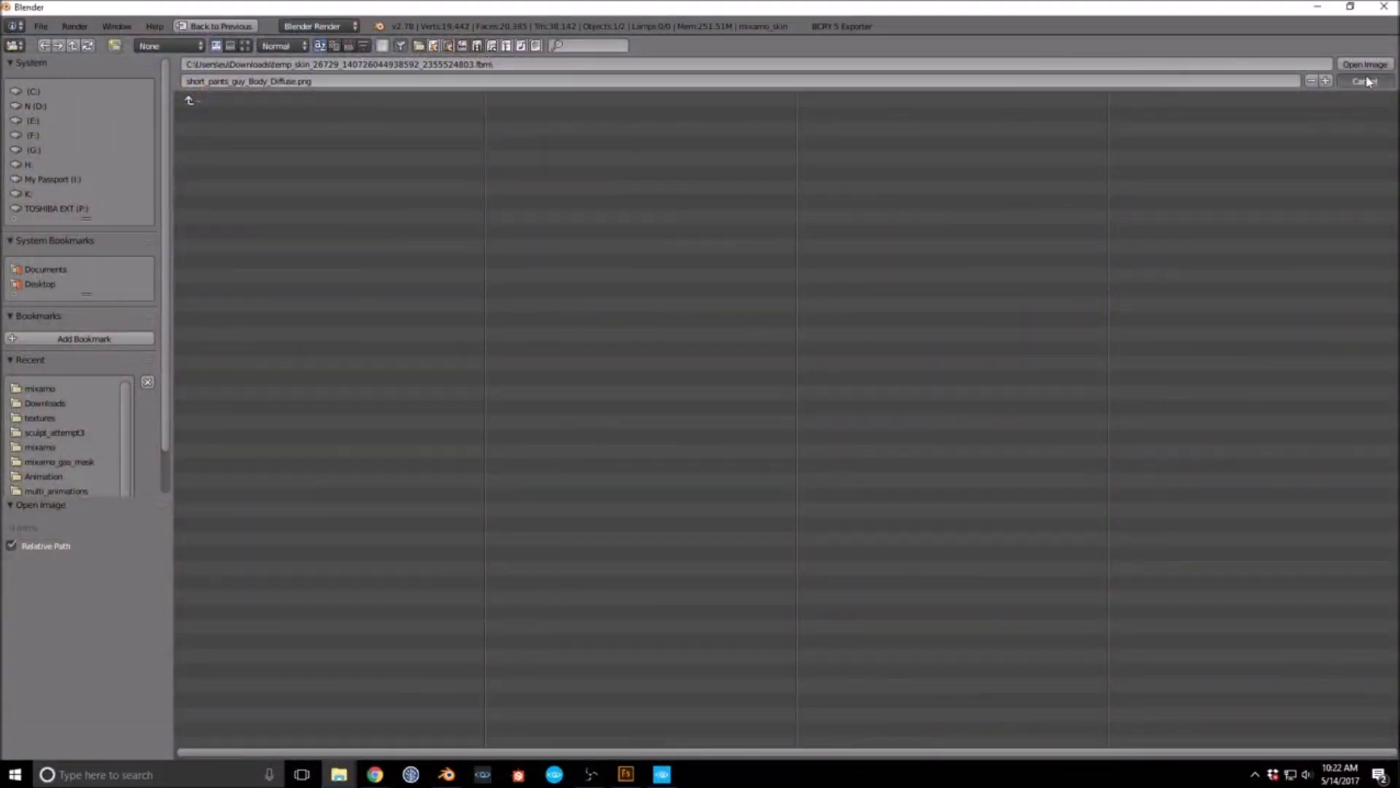
{"action": "left_click", "coordinate": [1367, 81]}
Step: Save the scene as pants_guy.blend in stream_mixamo's Assets\Objects\Characters\mixamo folder
{"action": "left_click", "coordinate": [51, 27]}
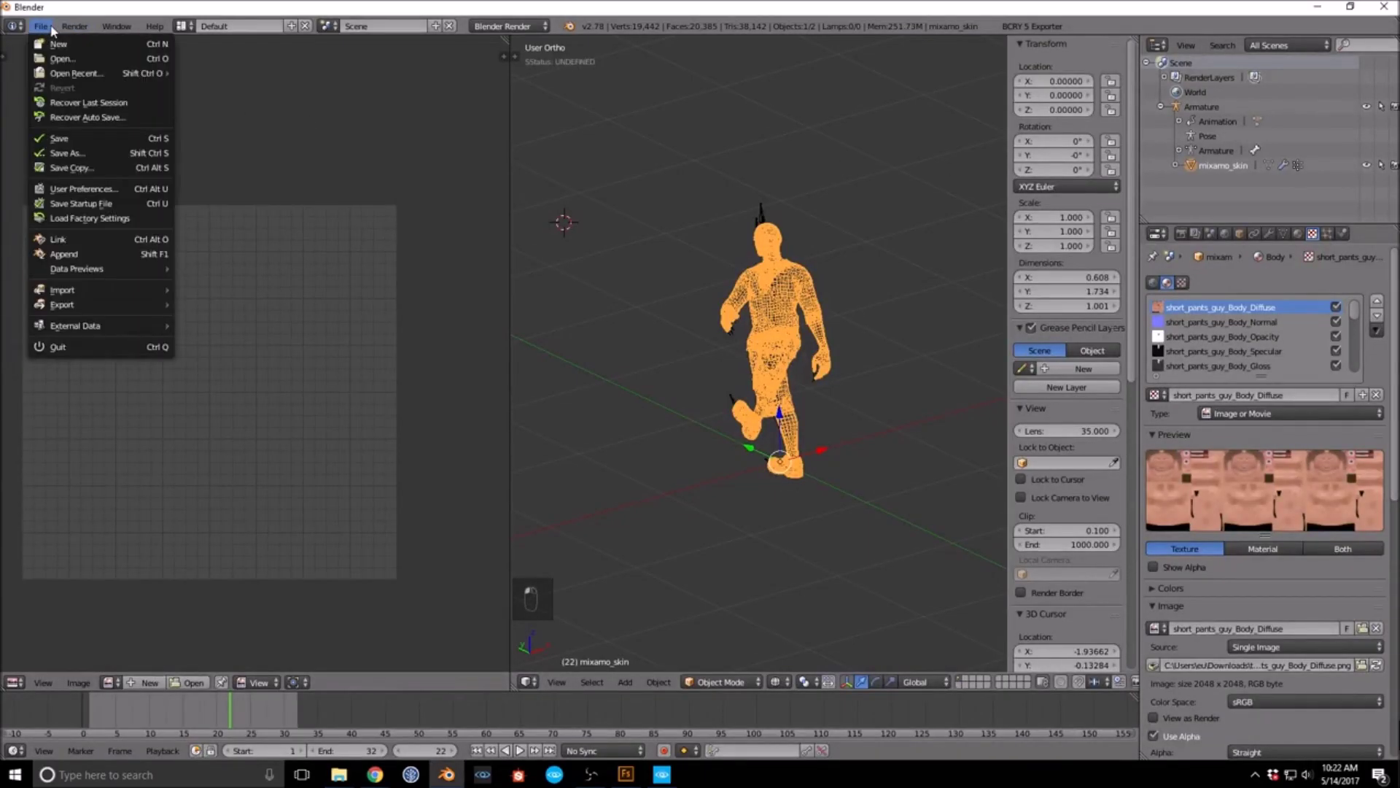
{"action": "left_click", "coordinate": [91, 151]}
{"action": "left_click", "coordinate": [51, 341]}
{"action": "left_click", "coordinate": [275, 82]}
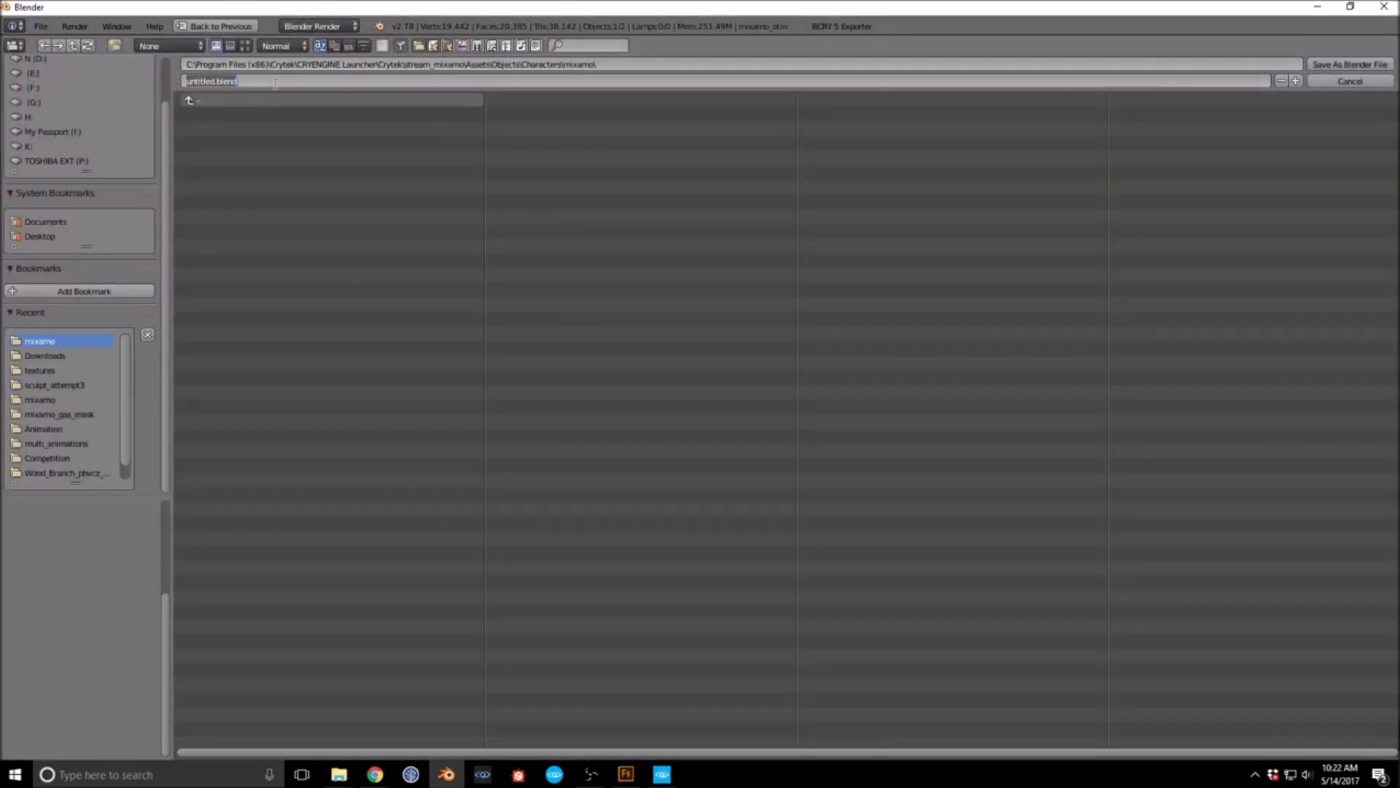
{"action": "type", "text": "guy"}
{"action": "left_click", "coordinate": [1343, 63]}
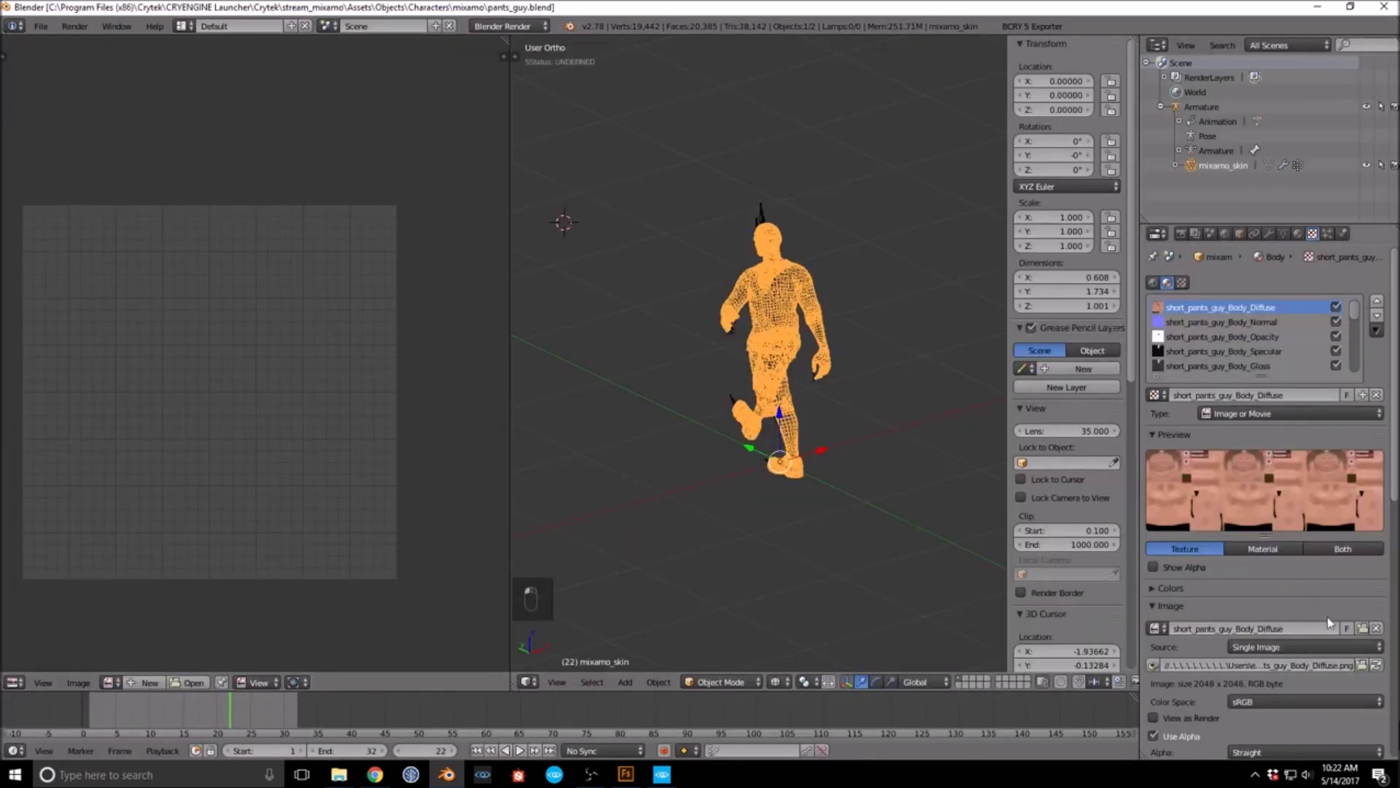
{"action": "left_click", "coordinate": [1362, 665]}
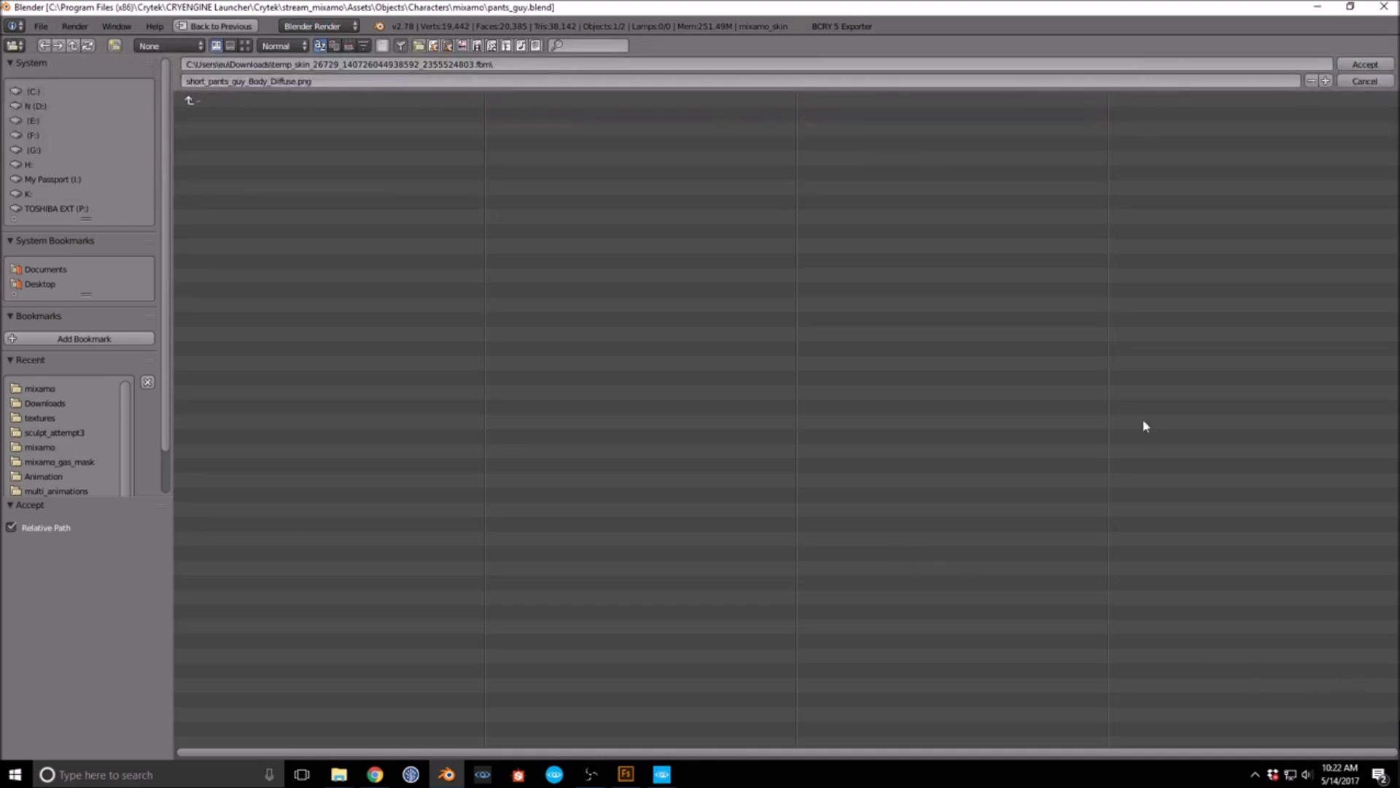
{"action": "left_click", "coordinate": [1365, 81]}
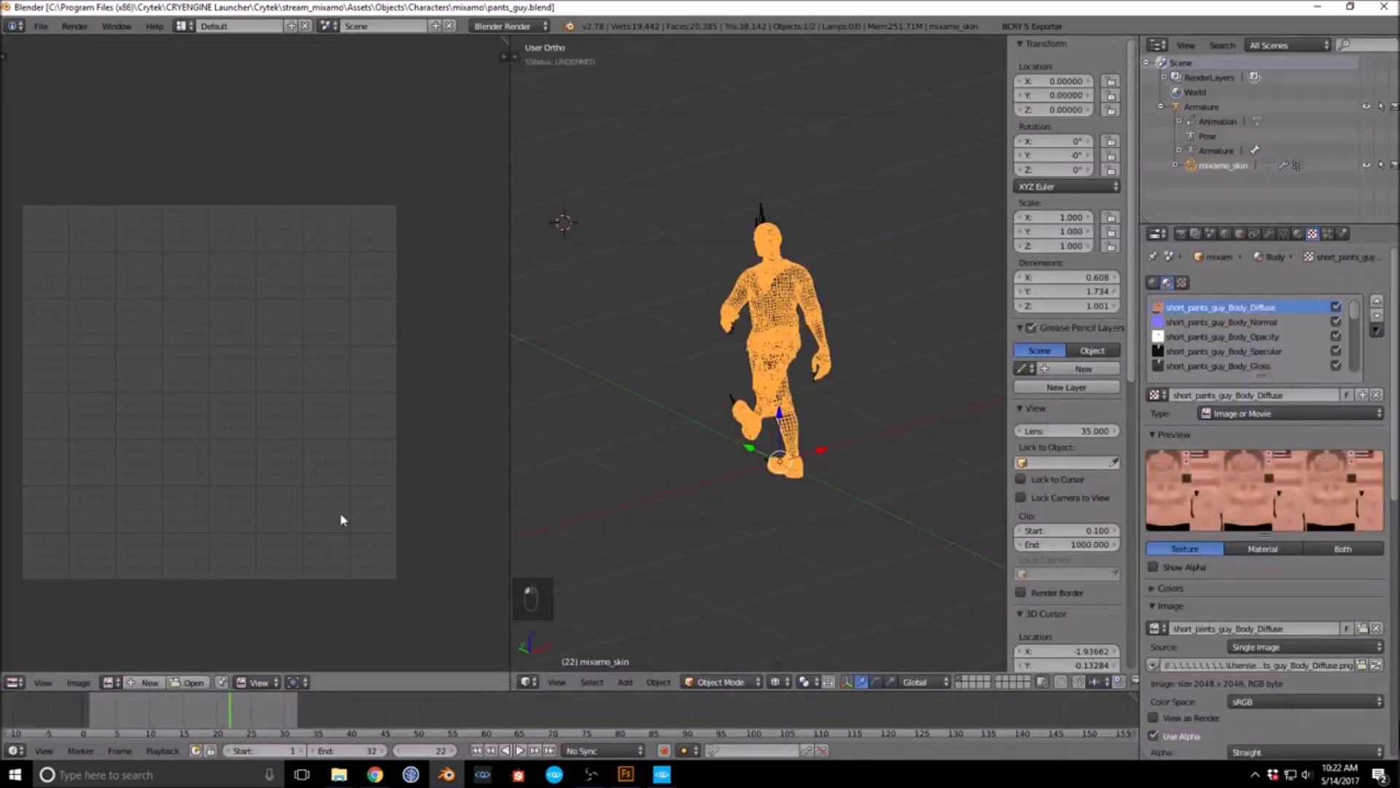
{"action": "left_click", "coordinate": [1362, 629]}
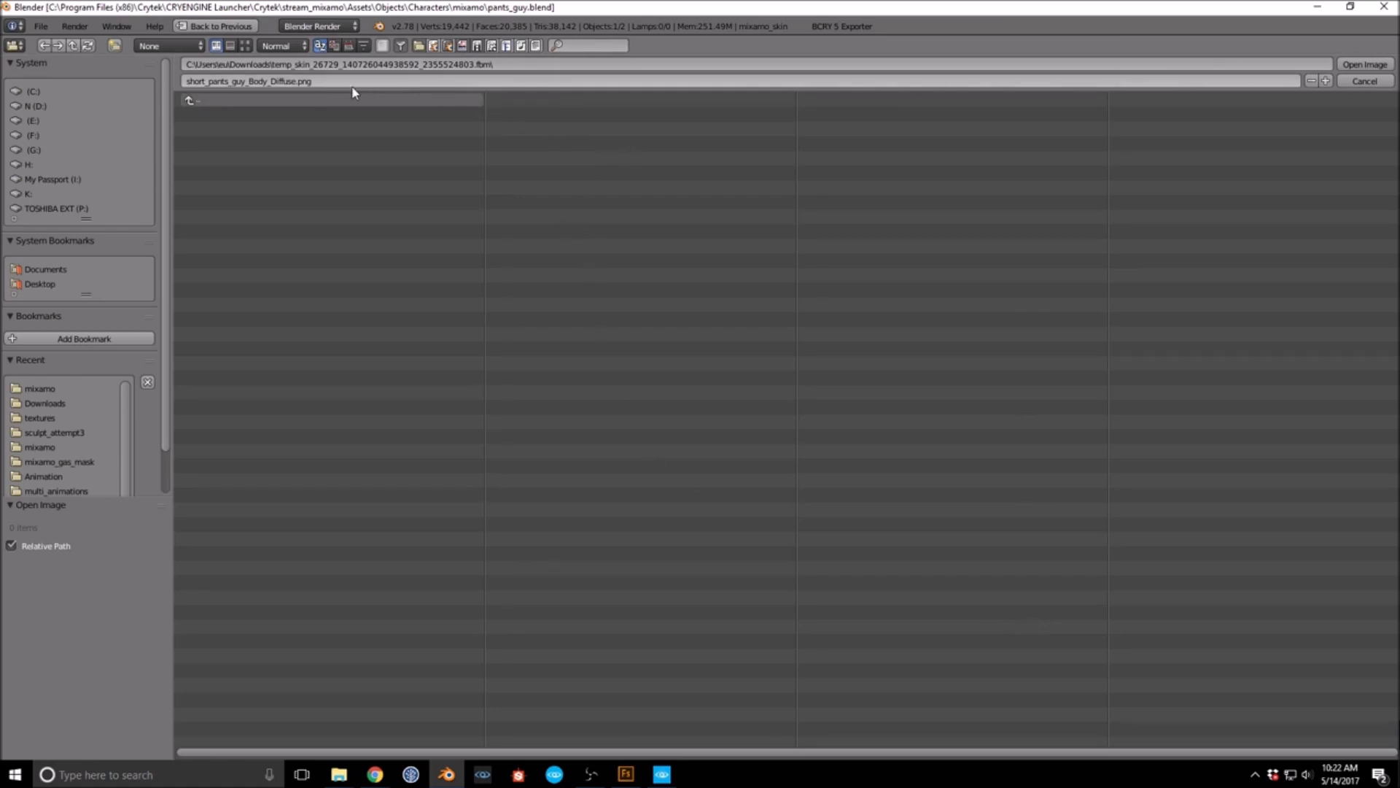
{"action": "left_click", "coordinate": [40, 390]}
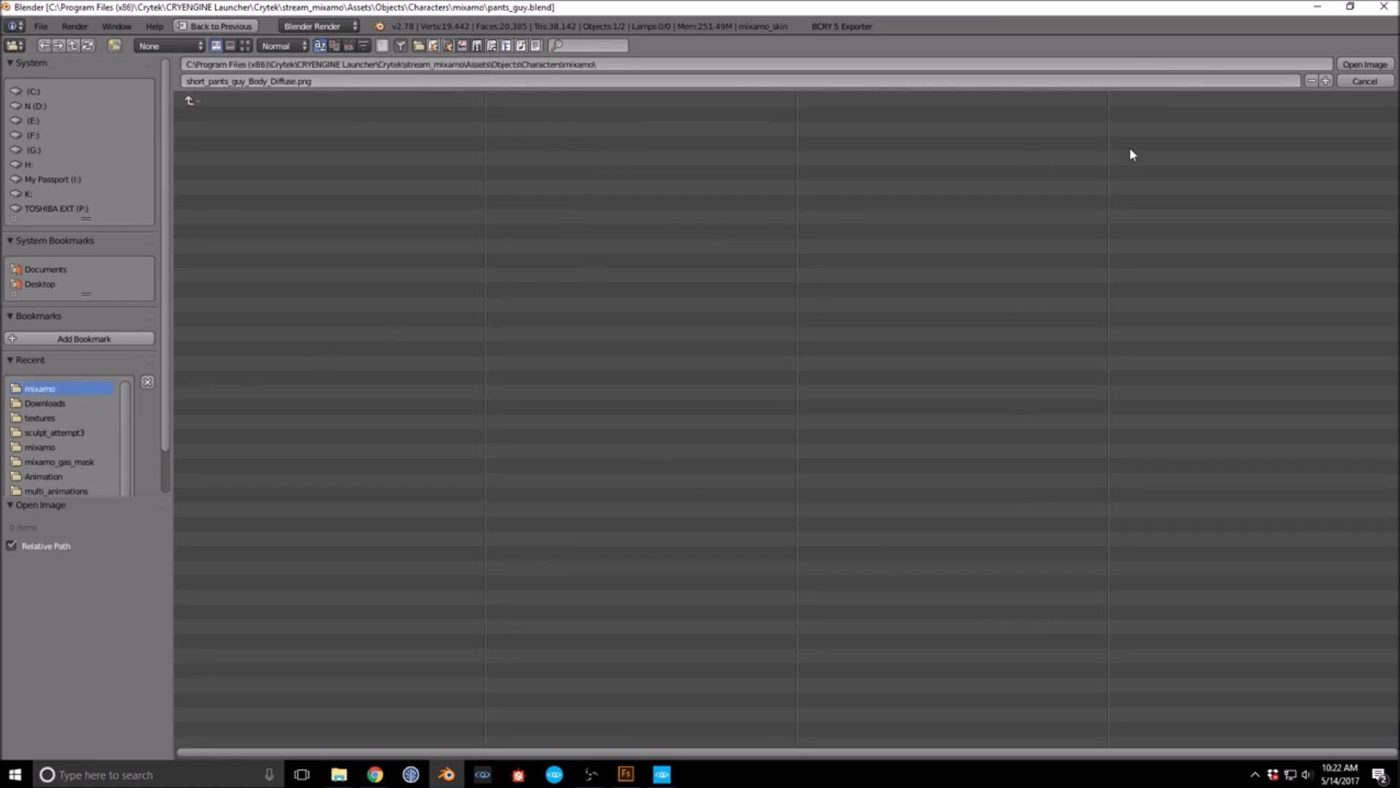
{"action": "left_click", "coordinate": [1361, 81]}
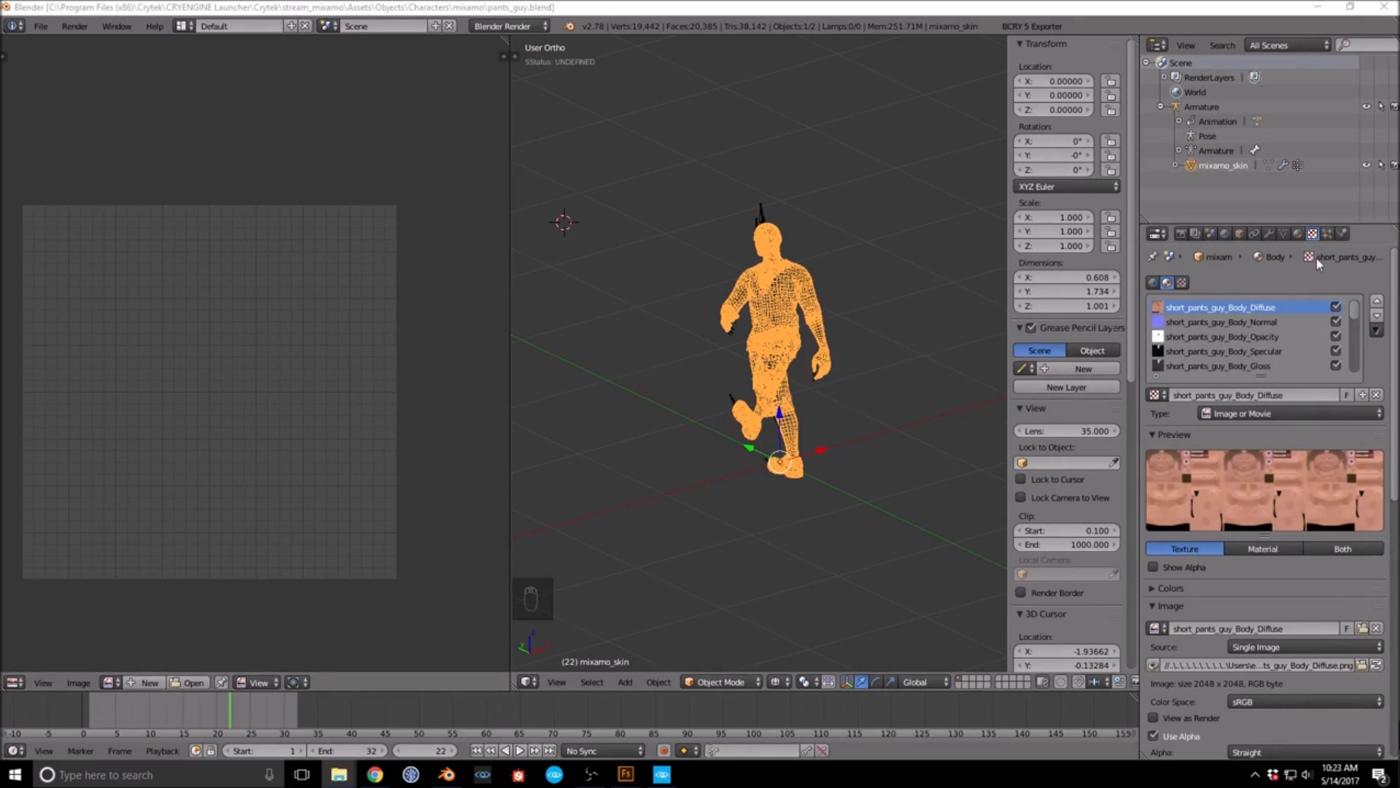
Step: Unpack the Shoesmat material's short_pants_guy_Shoes_Diffuse image, using the file from the current directory
{"action": "left_click", "coordinate": [1298, 233]}
{"action": "left_click", "coordinate": [1196, 304]}
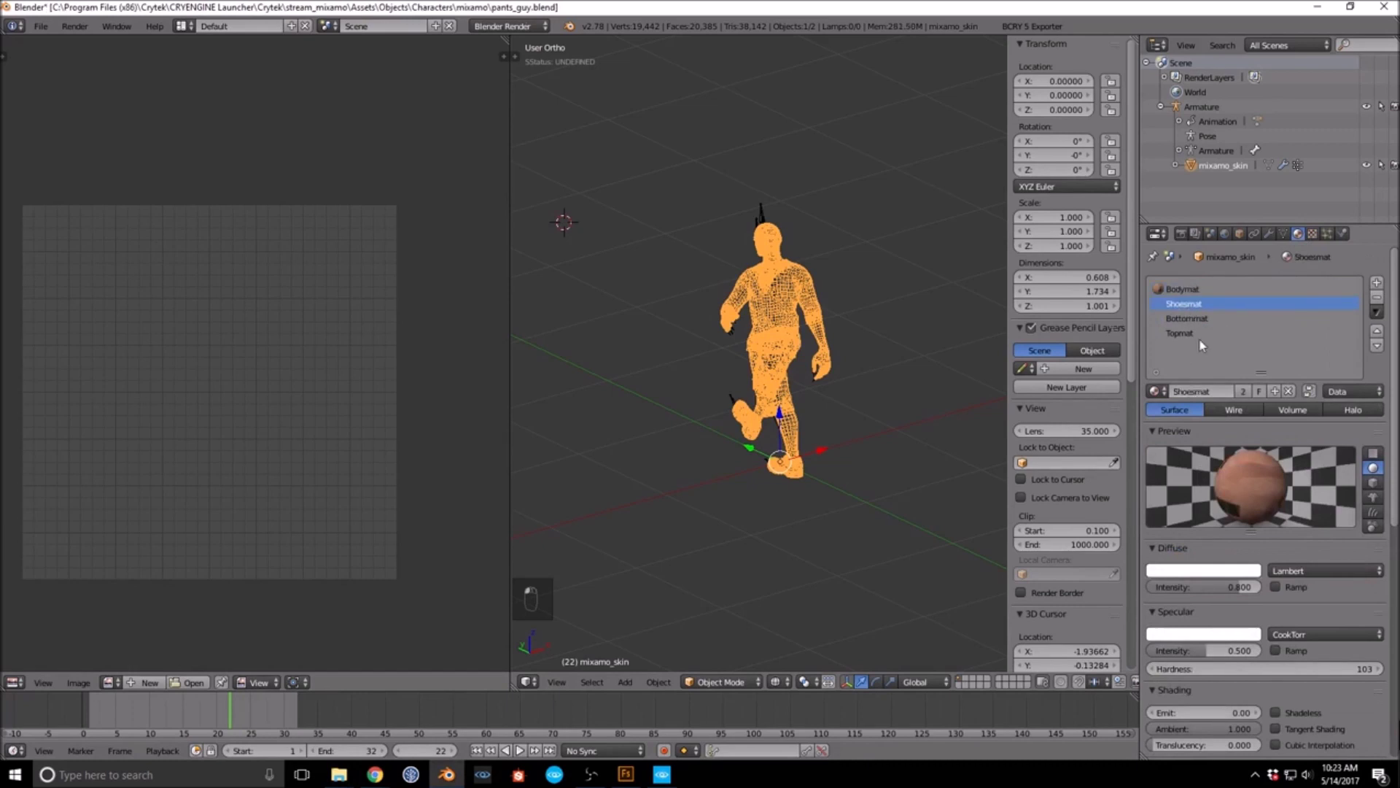
{"action": "left_click", "coordinate": [1313, 234]}
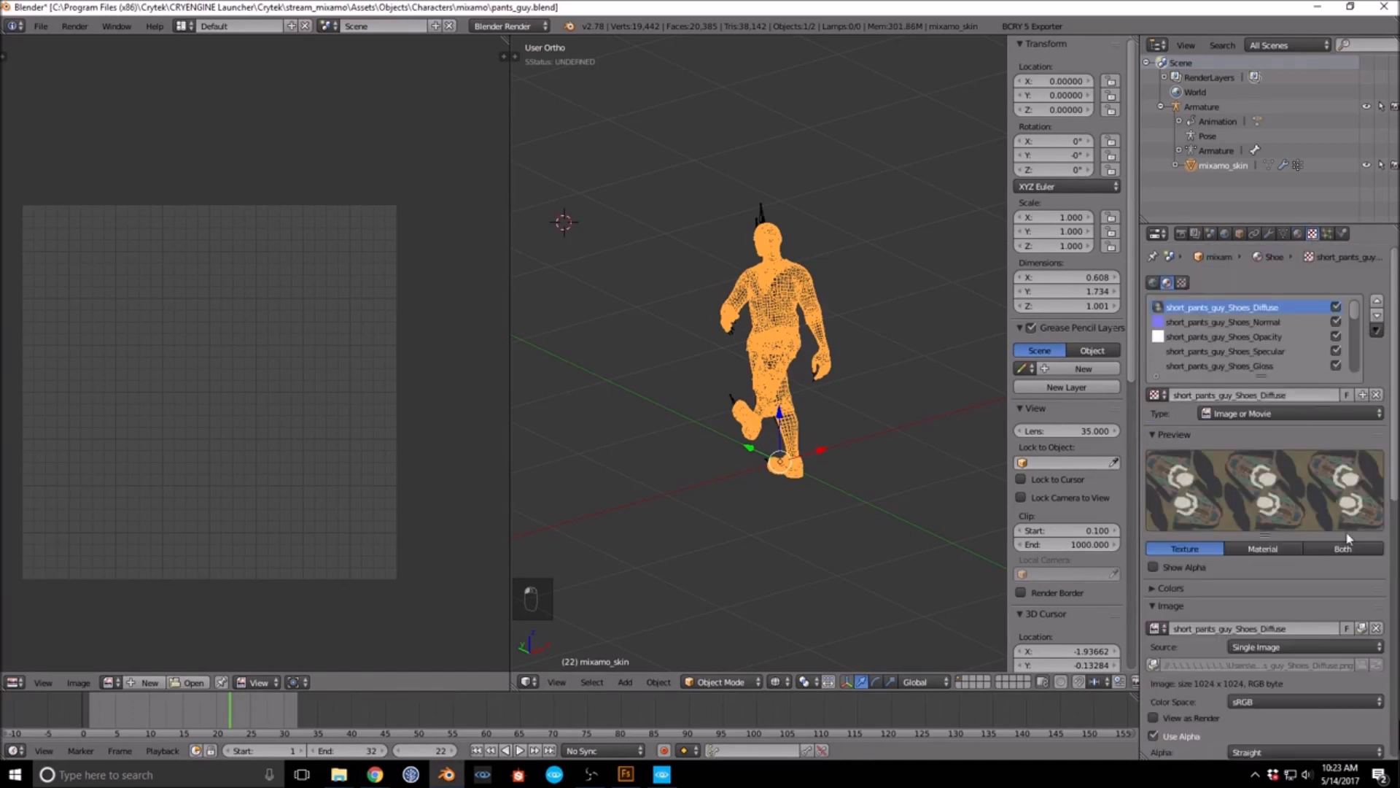
{"action": "left_click", "coordinate": [1360, 628]}
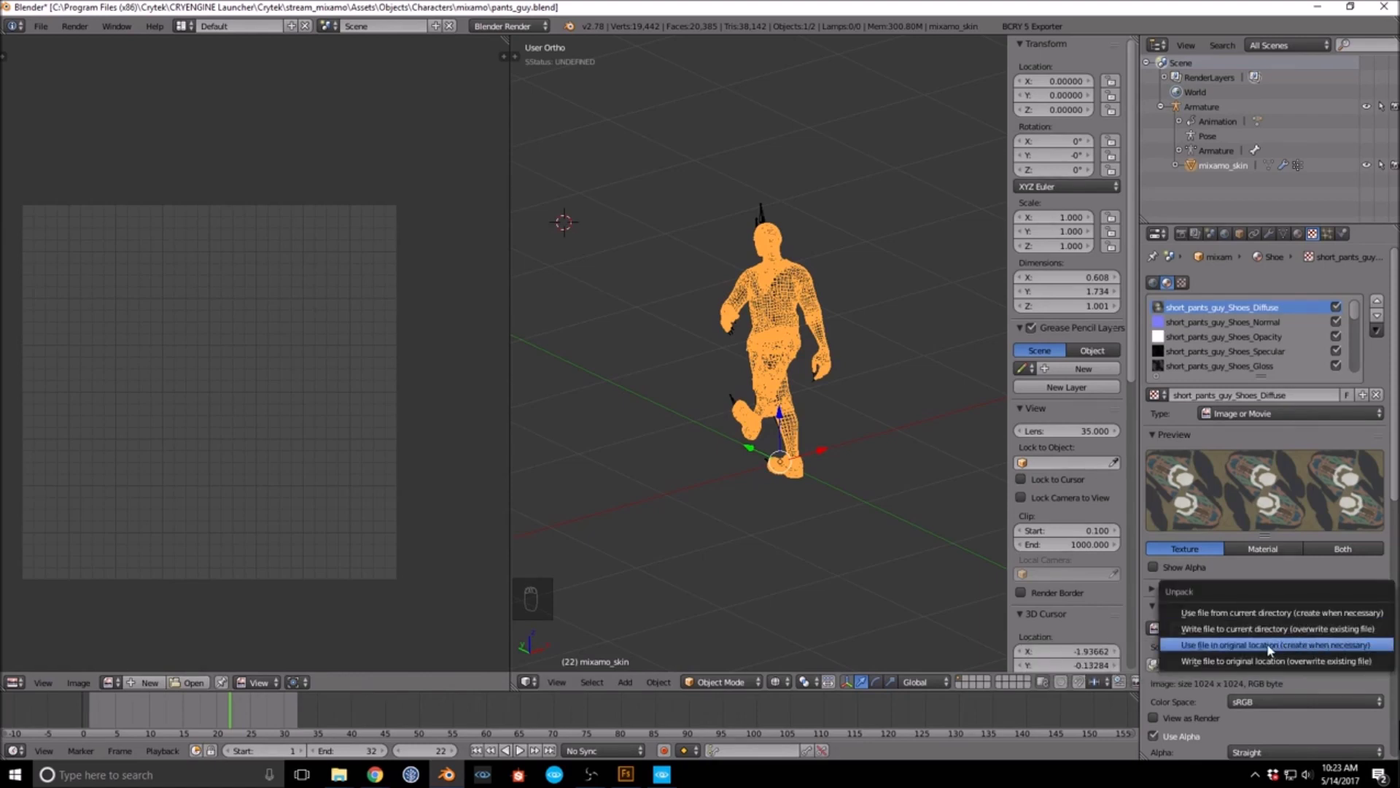
{"action": "left_click", "coordinate": [1306, 613]}
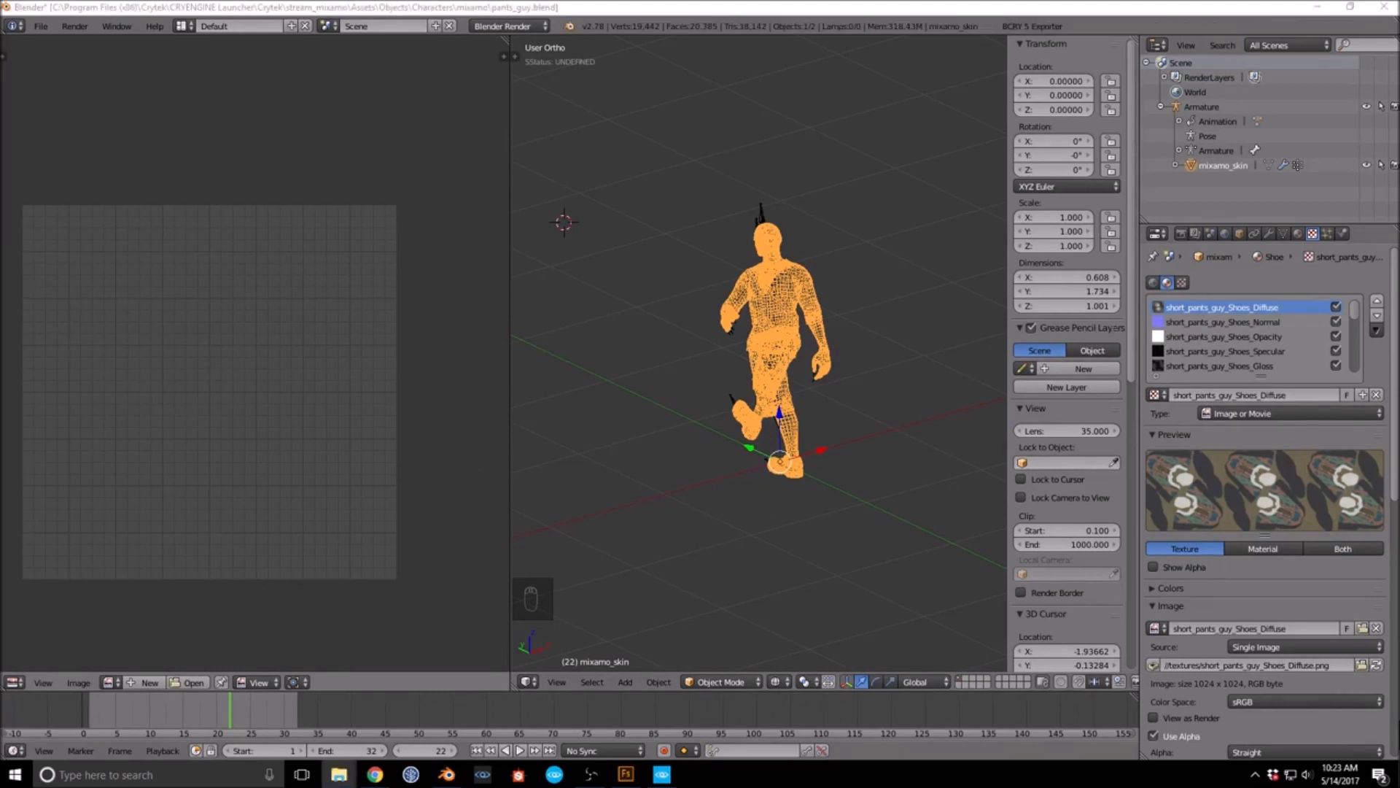
Step: Unpack the short_pants_guy_Shoes_Normal image by writing the file to the current directory, and check the folder in File Explorer
{"action": "left_click", "coordinate": [1242, 322]}
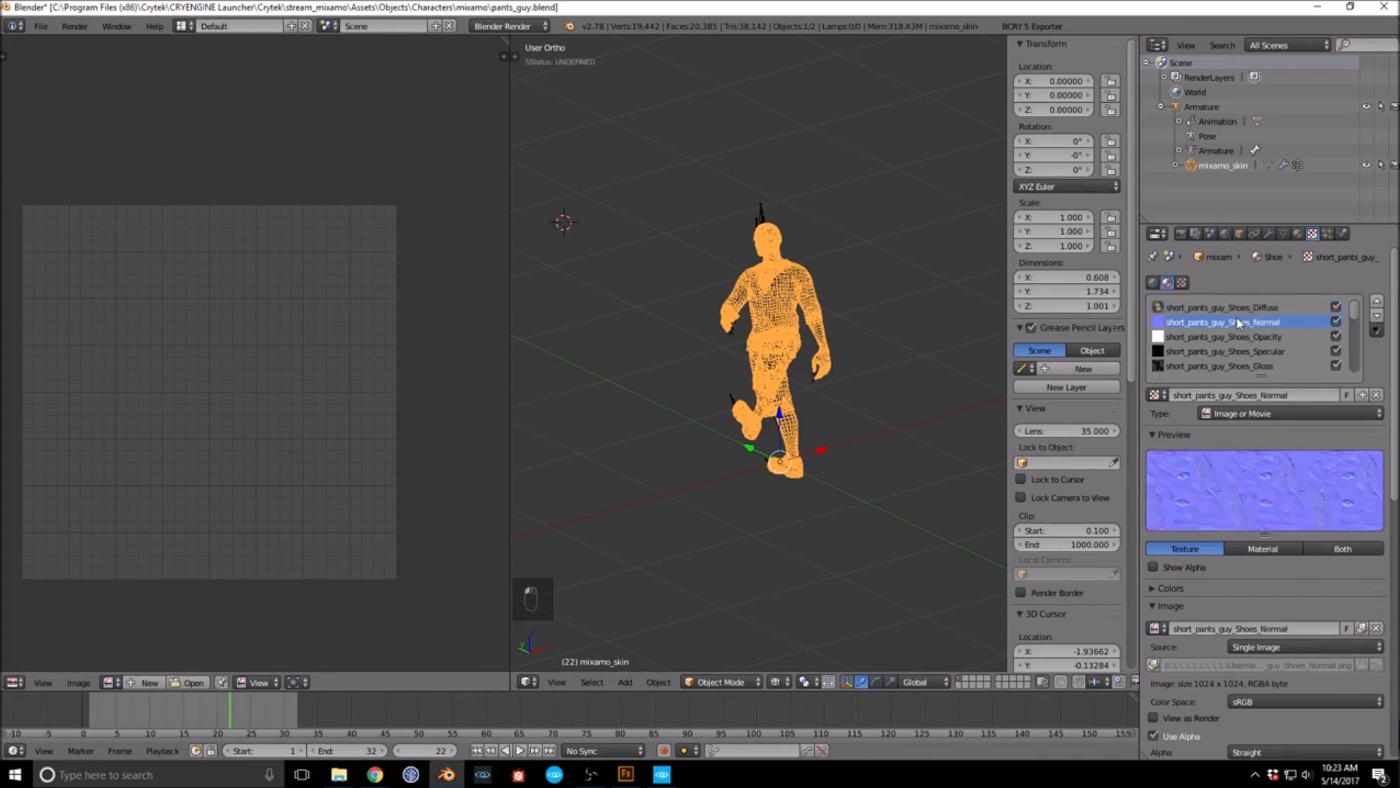
{"action": "left_click", "coordinate": [1363, 629]}
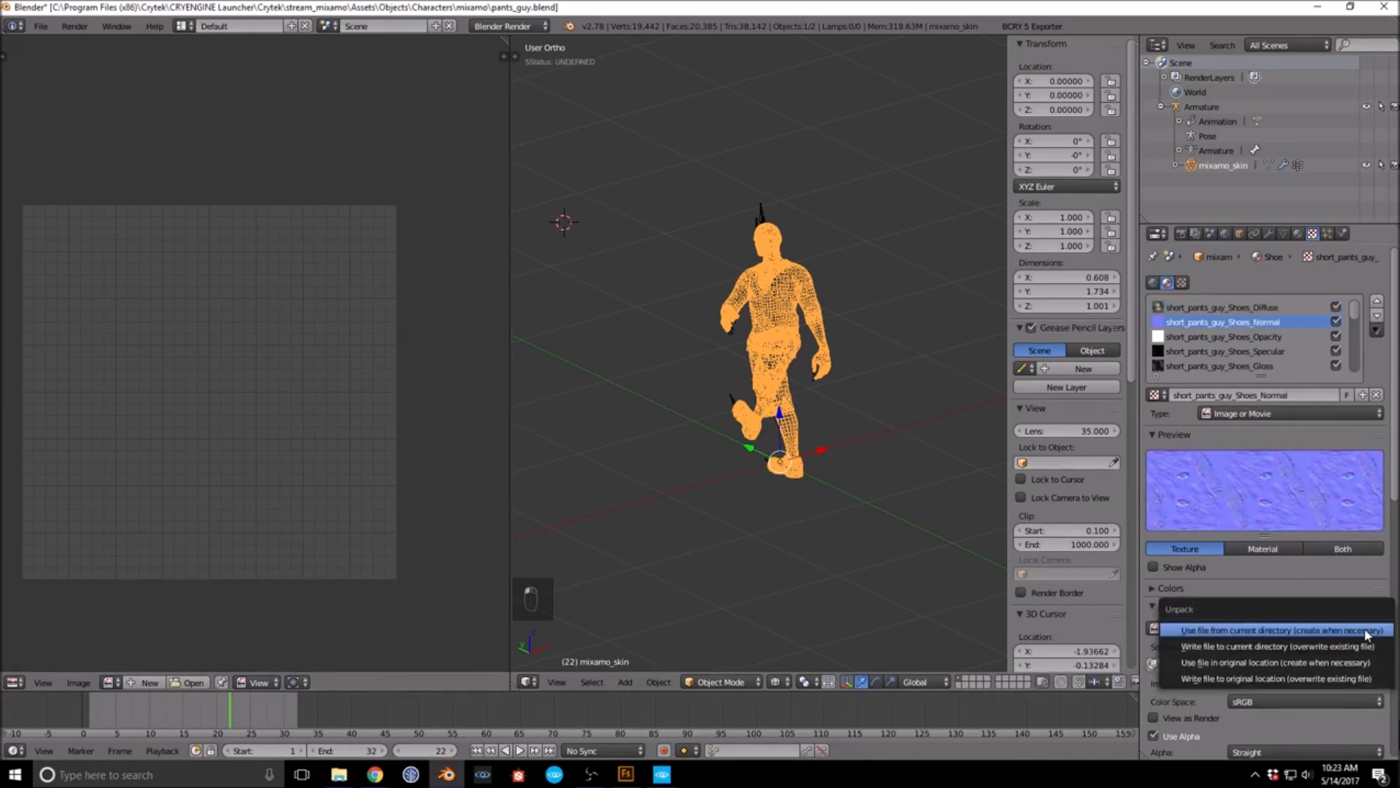
{"action": "left_click", "coordinate": [1292, 646]}
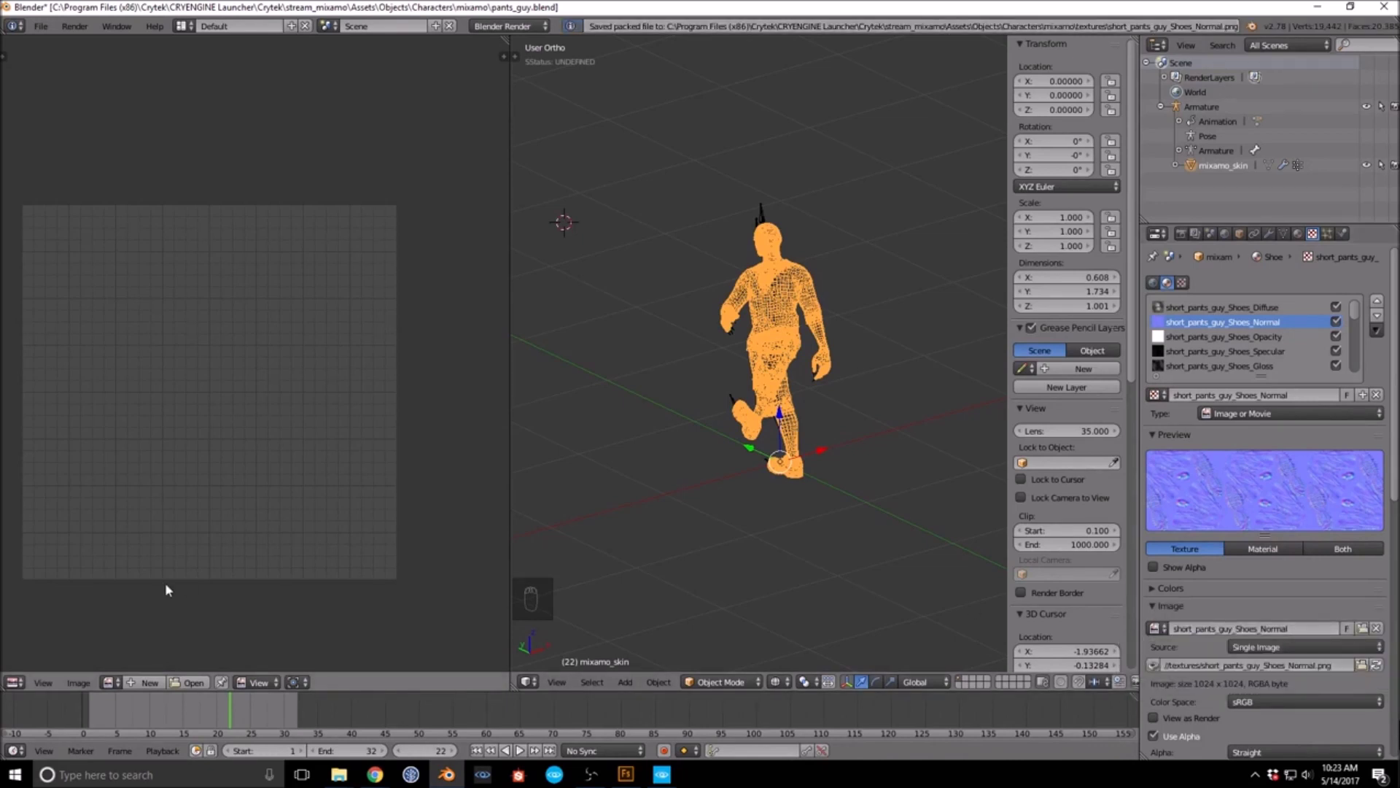
{"action": "left_click", "coordinate": [339, 774]}
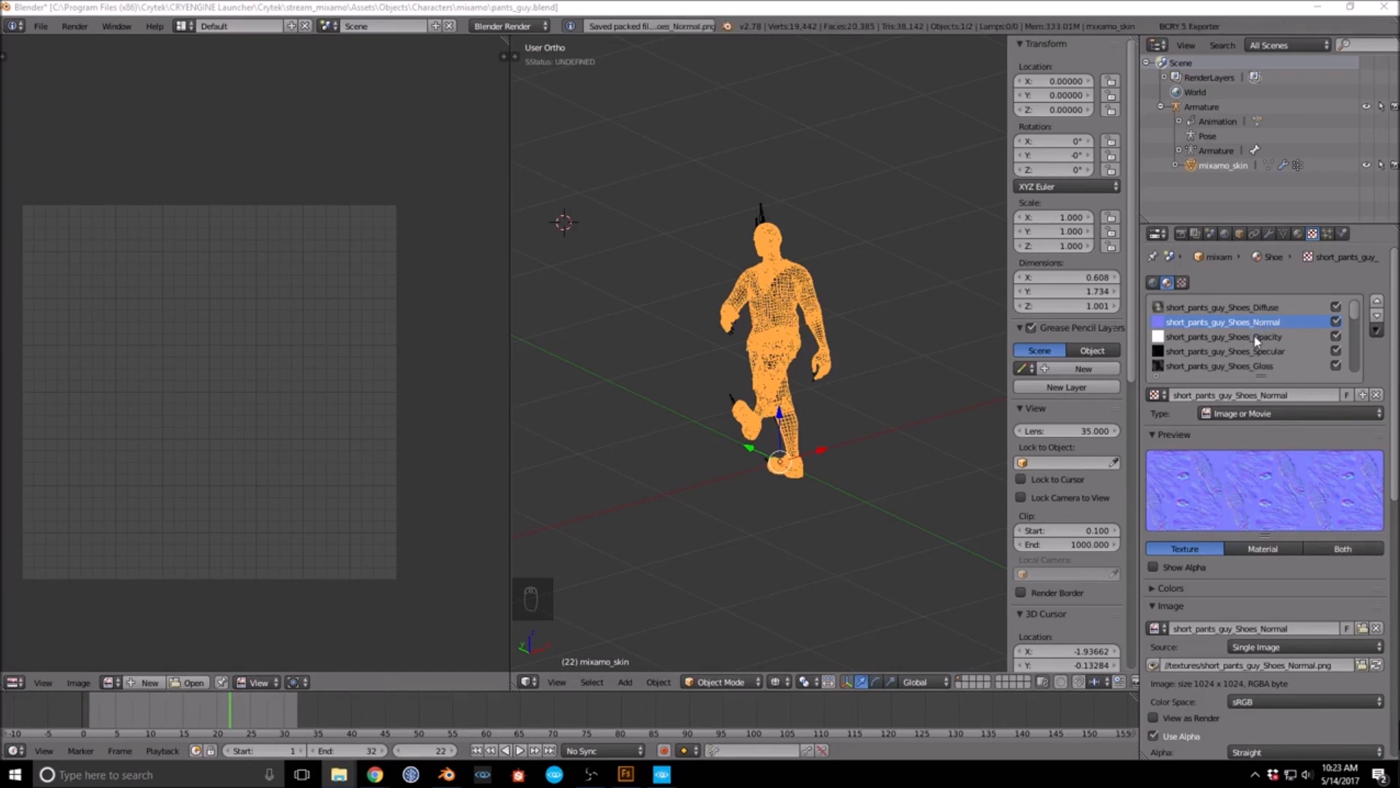
Step: Unpack the short_pants_guy_Shoes_Gloss image, using the file from the current directory
{"action": "left_click", "coordinate": [1247, 366]}
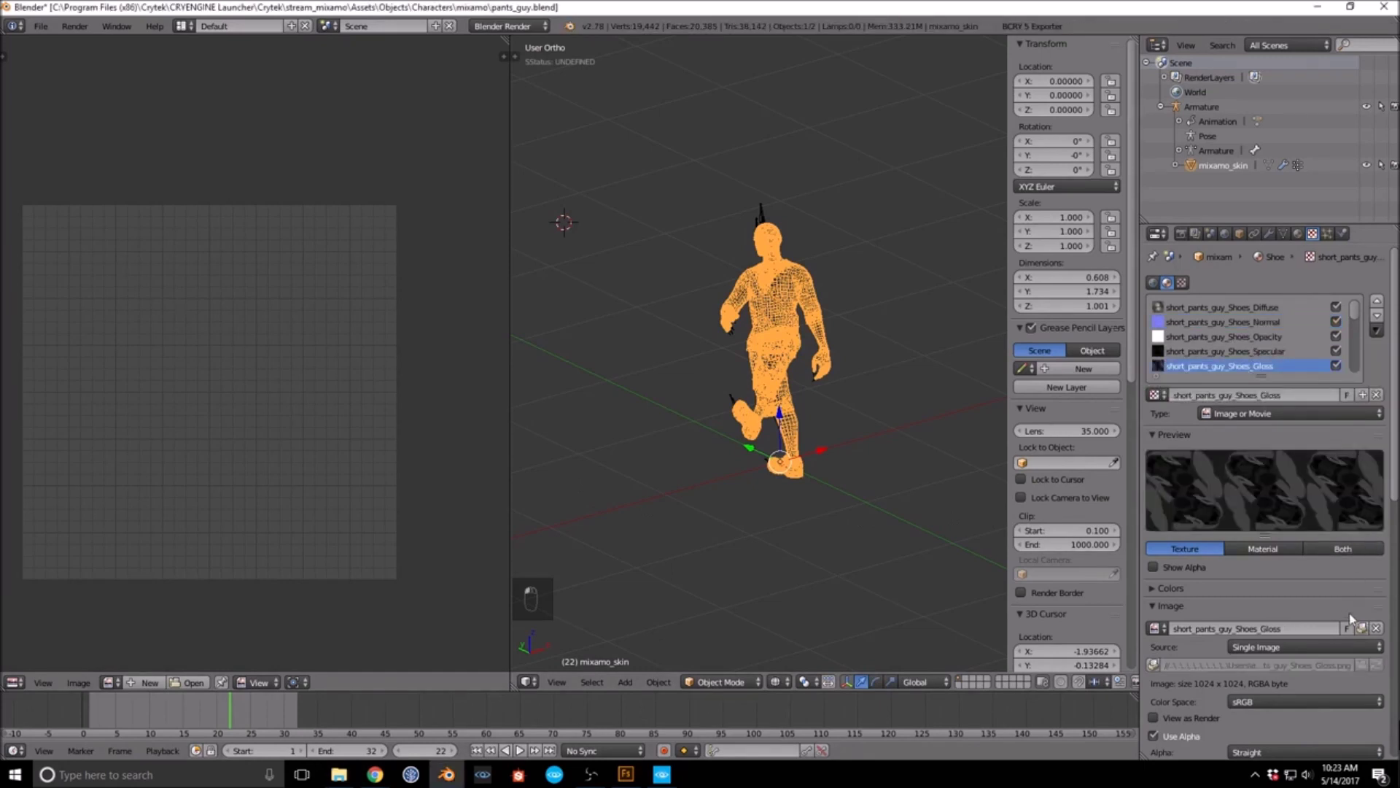
{"action": "left_click", "coordinate": [1361, 628]}
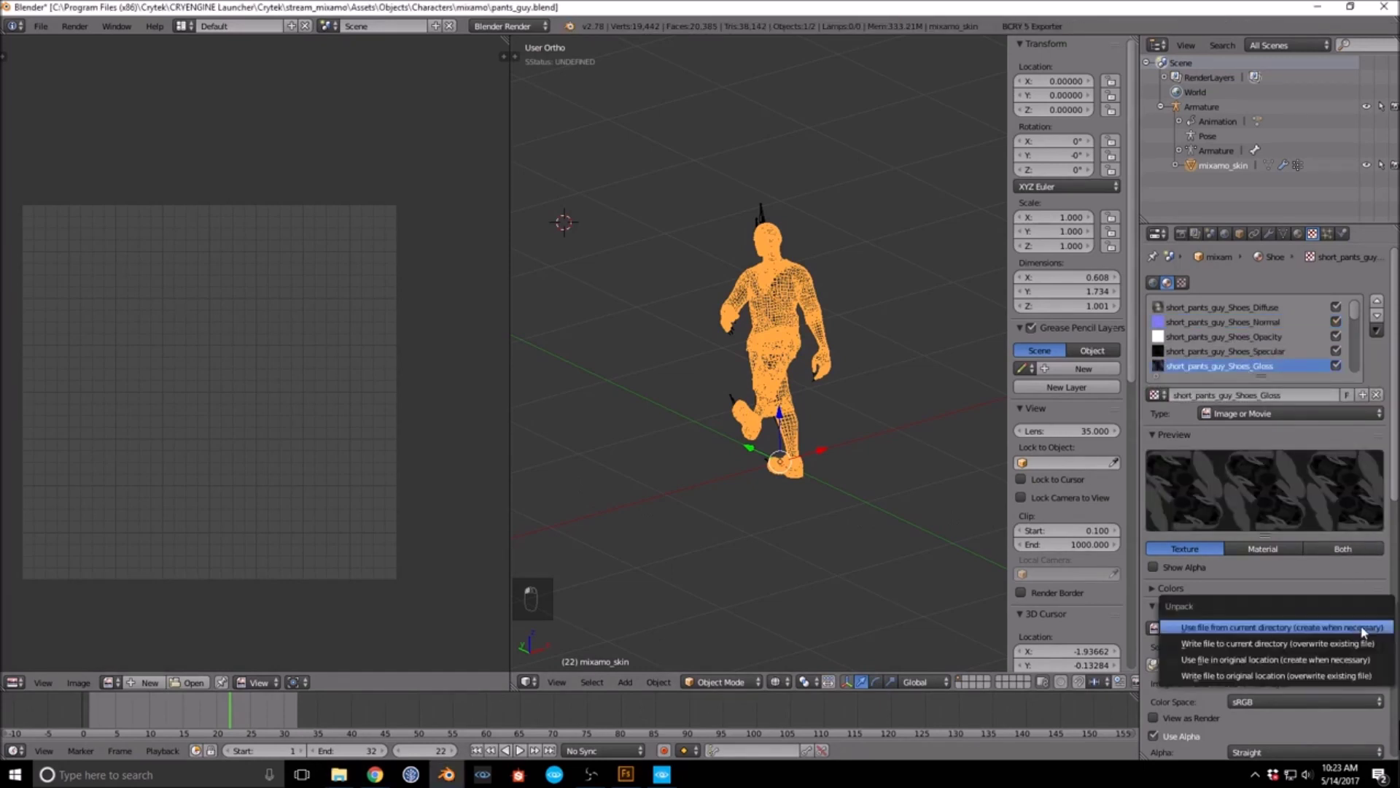
{"action": "left_click", "coordinate": [1274, 627]}
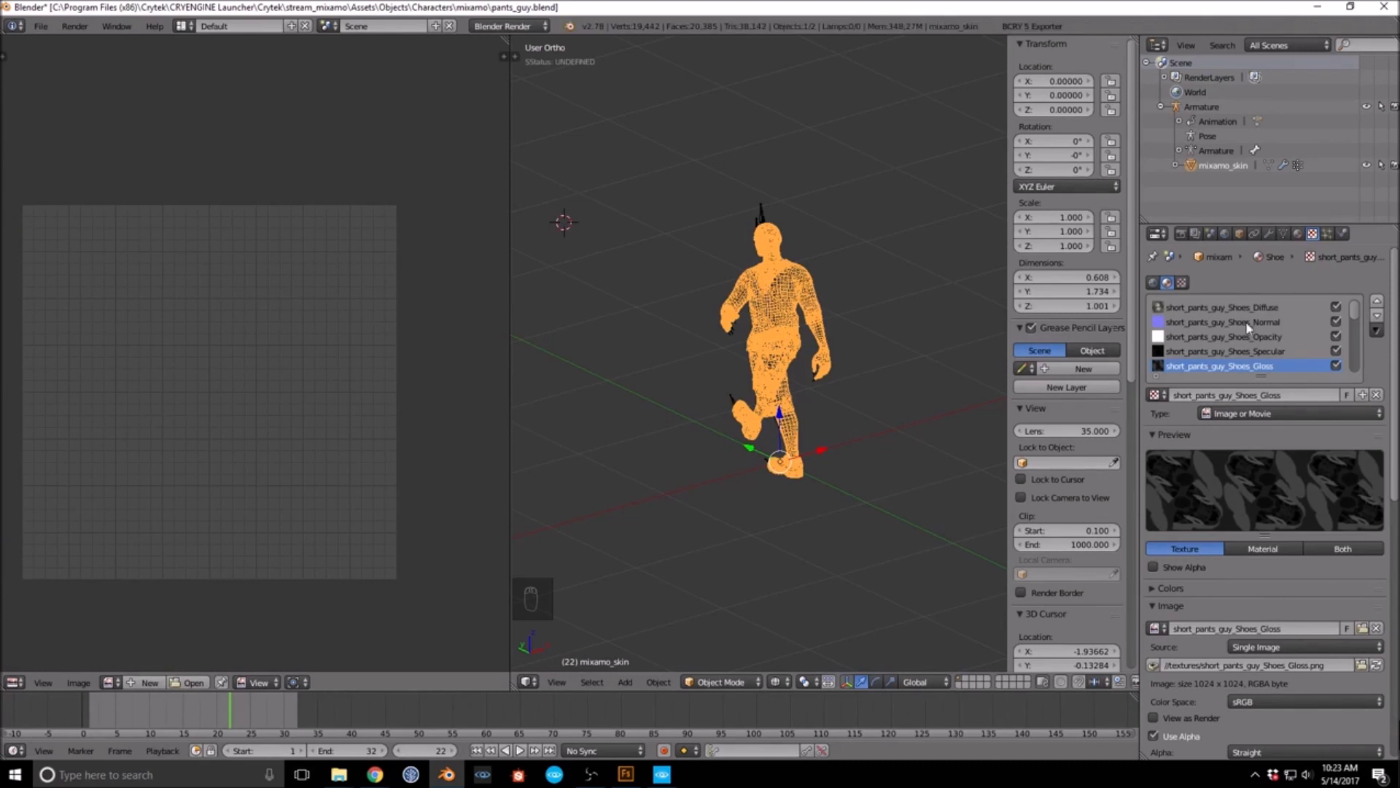
{"action": "left_click", "coordinate": [1299, 234]}
{"action": "left_click", "coordinate": [1232, 288]}
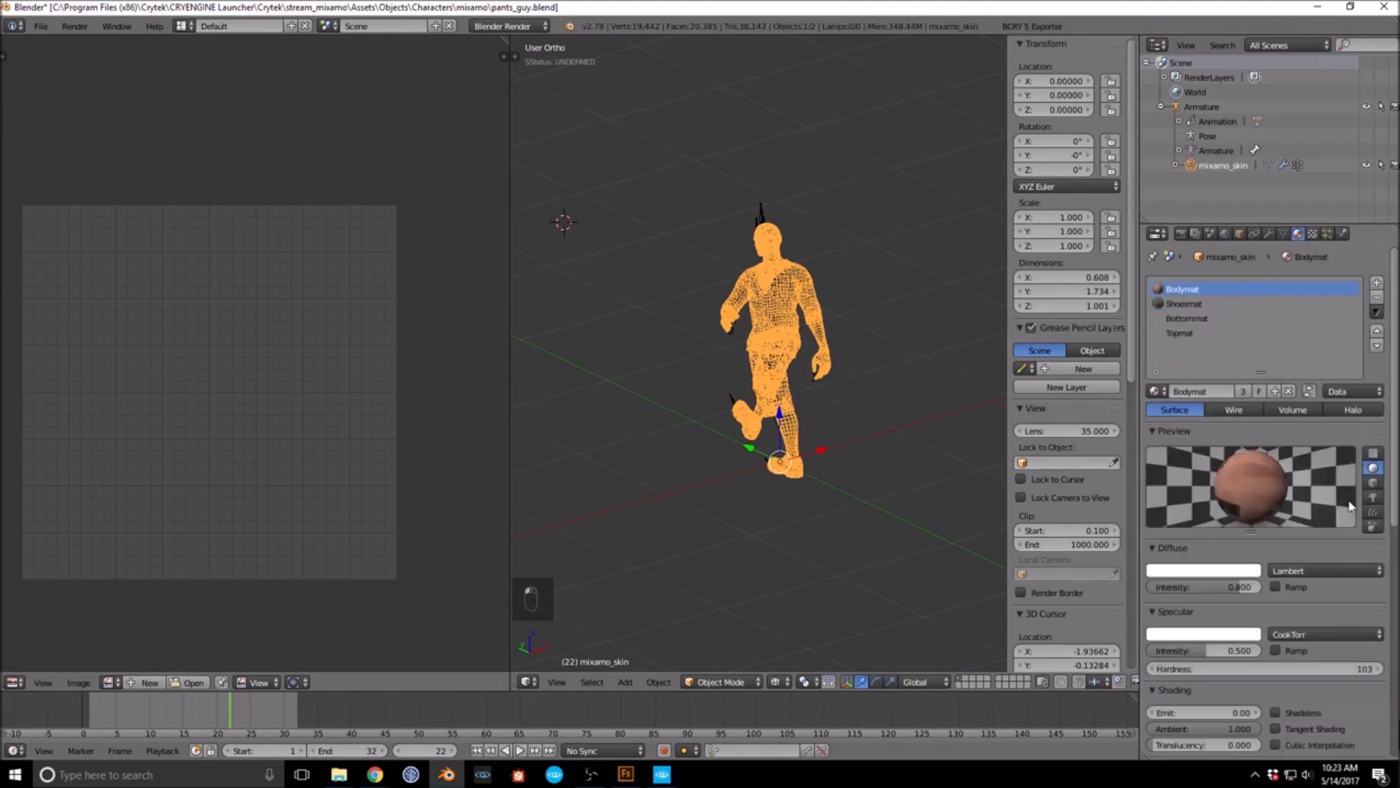
{"action": "left_click", "coordinate": [1312, 233]}
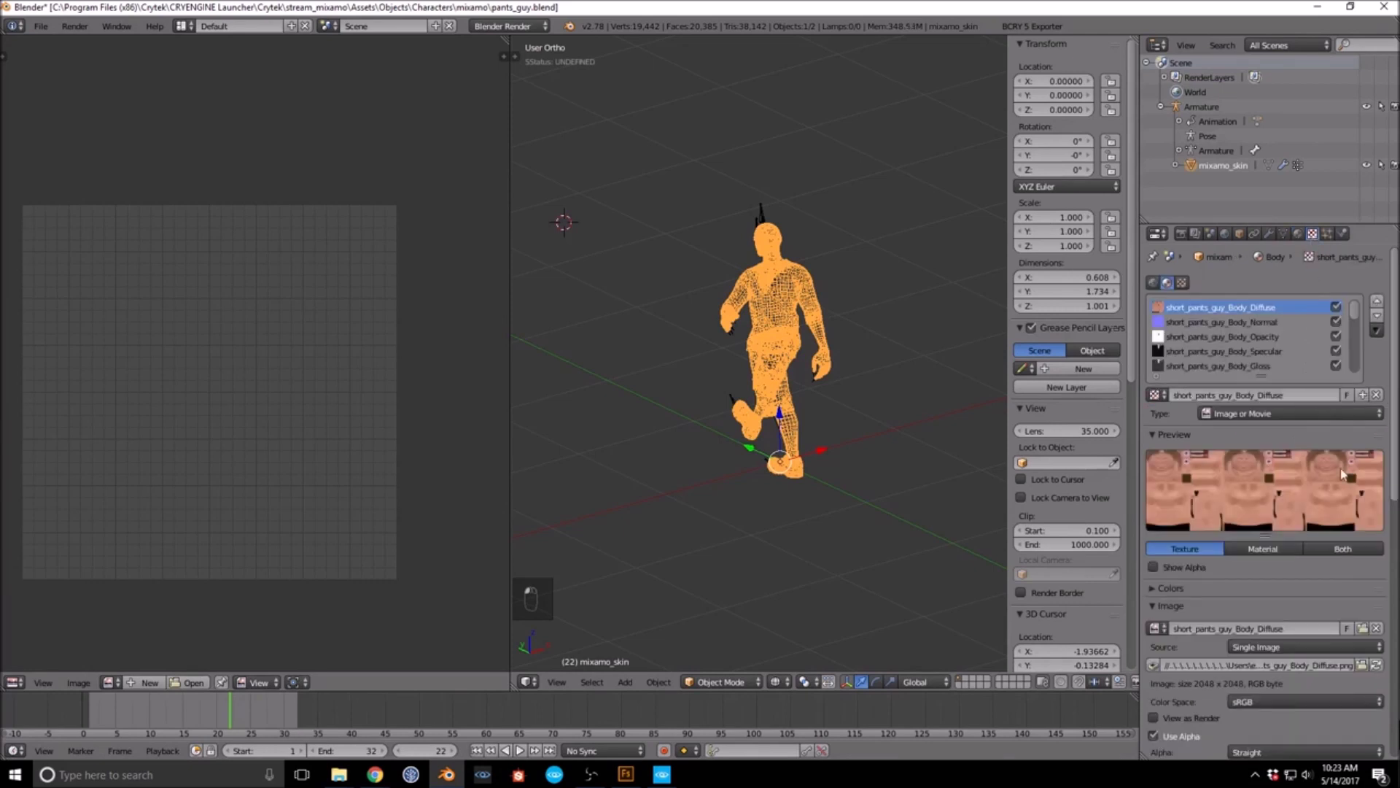
{"action": "left_click", "coordinate": [1362, 628]}
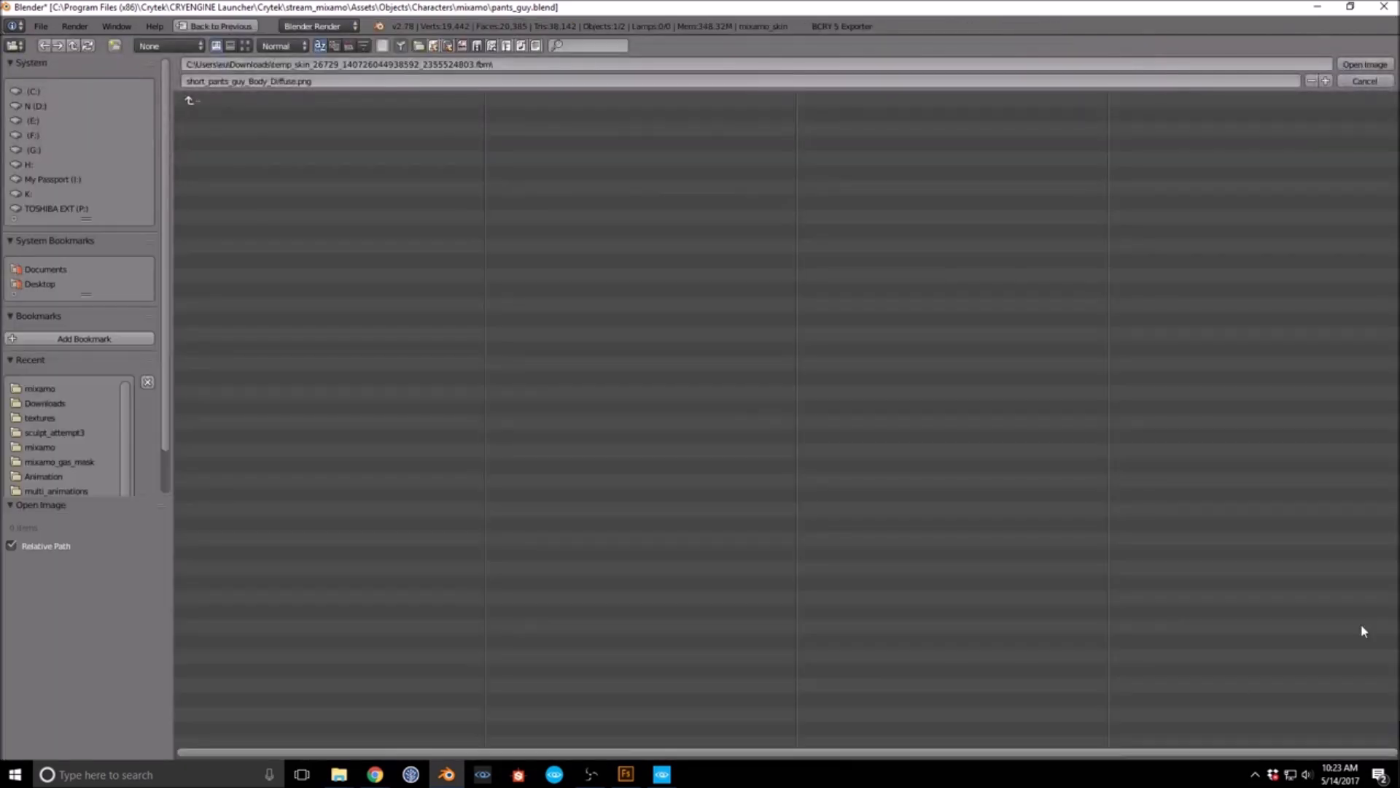
{"action": "left_click", "coordinate": [1364, 81]}
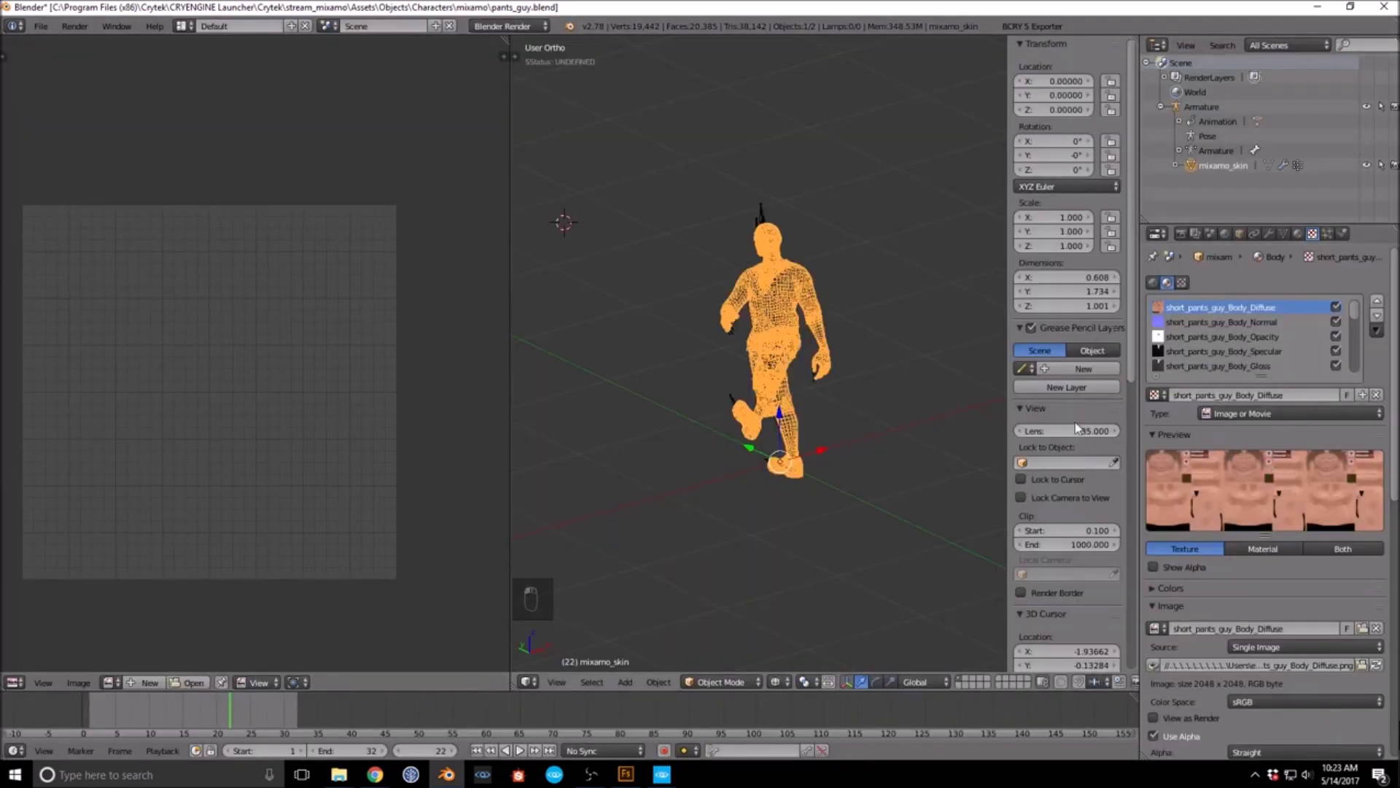
{"action": "middle_click_drag", "start_coordinate": [884, 478], "coordinate": [964, 409]}
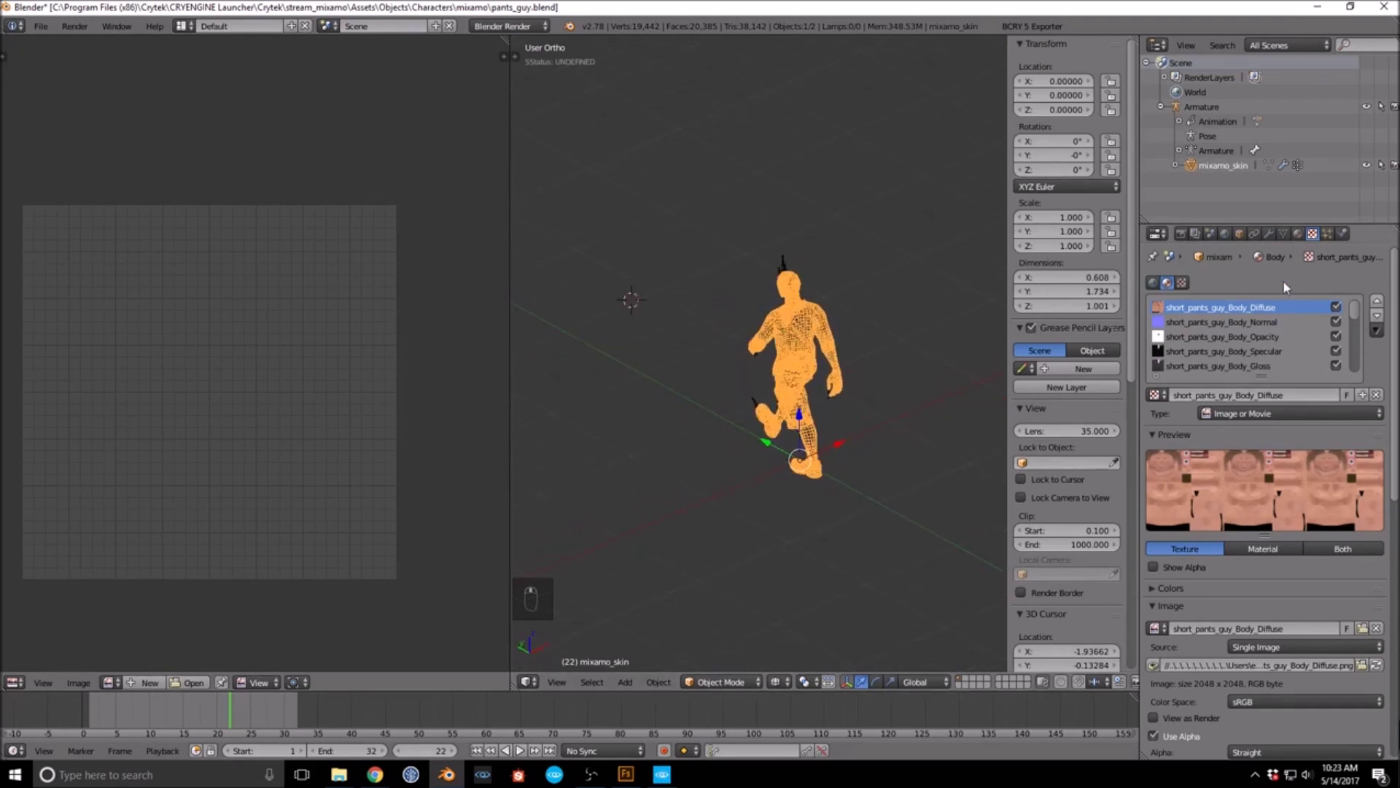
Step: Unpack the Bottommat material's short_pants_guy_Bottom_Diffuse image, using the file from the current directory
{"action": "left_click", "coordinate": [1298, 234]}
{"action": "left_click", "coordinate": [1187, 318]}
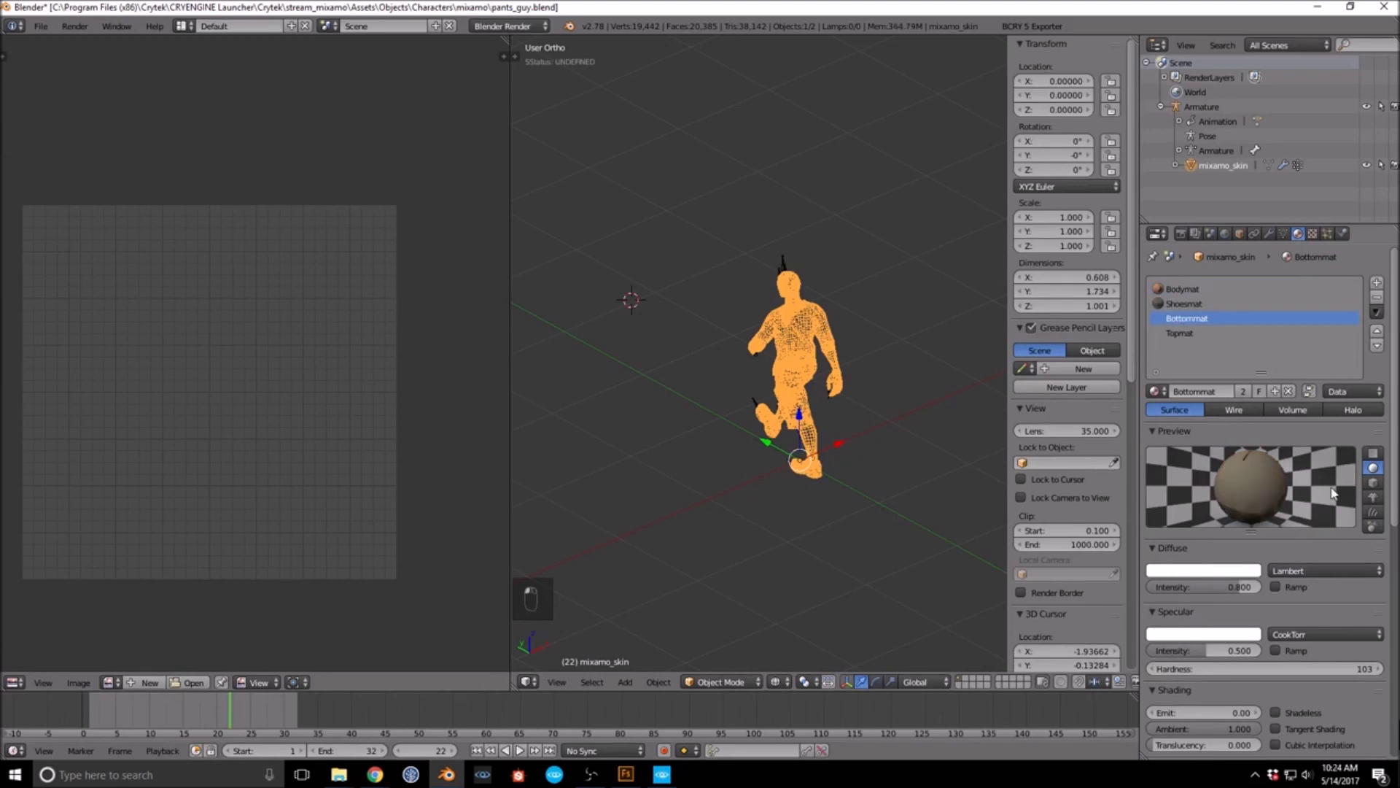
{"action": "left_click", "coordinate": [1312, 233]}
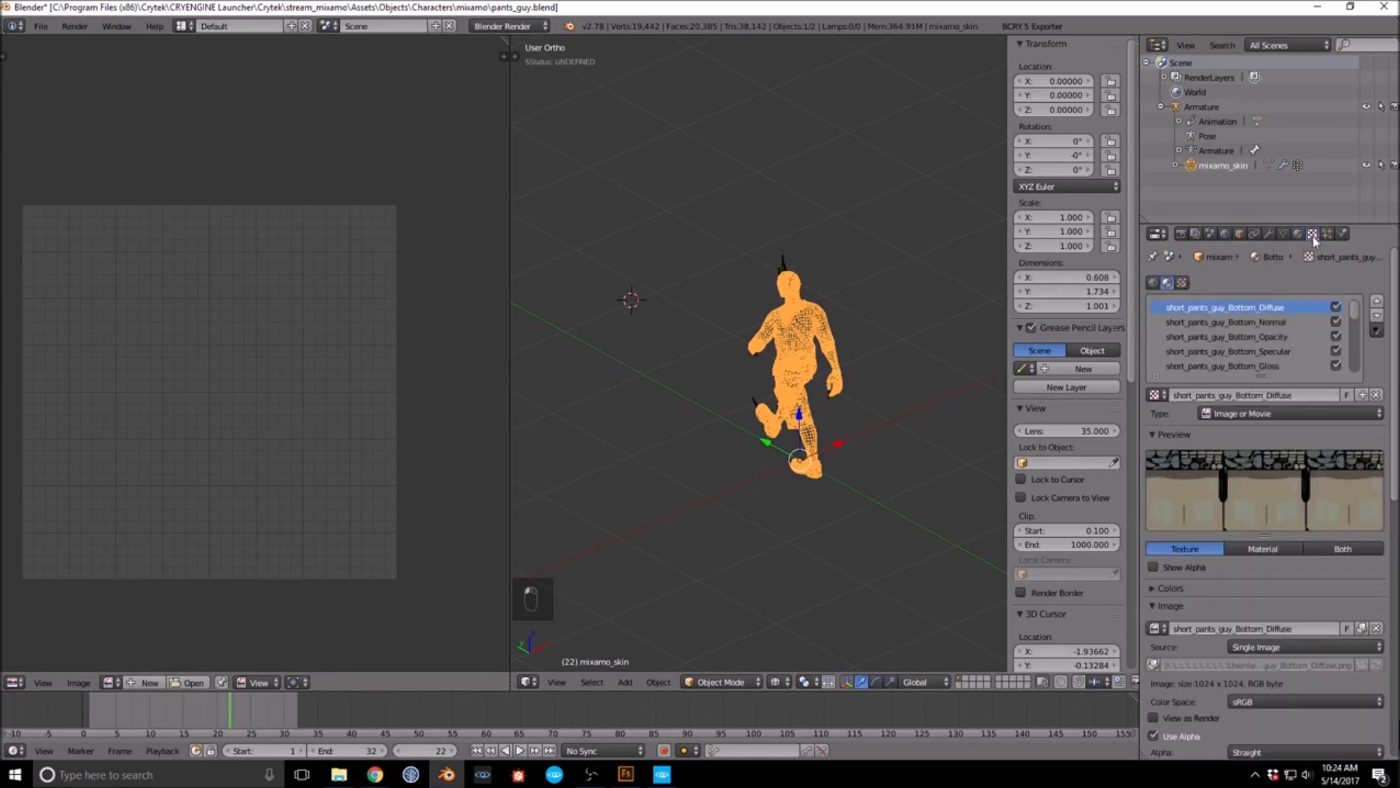
{"action": "left_click", "coordinate": [1362, 628]}
{"action": "left_click", "coordinate": [1277, 632]}
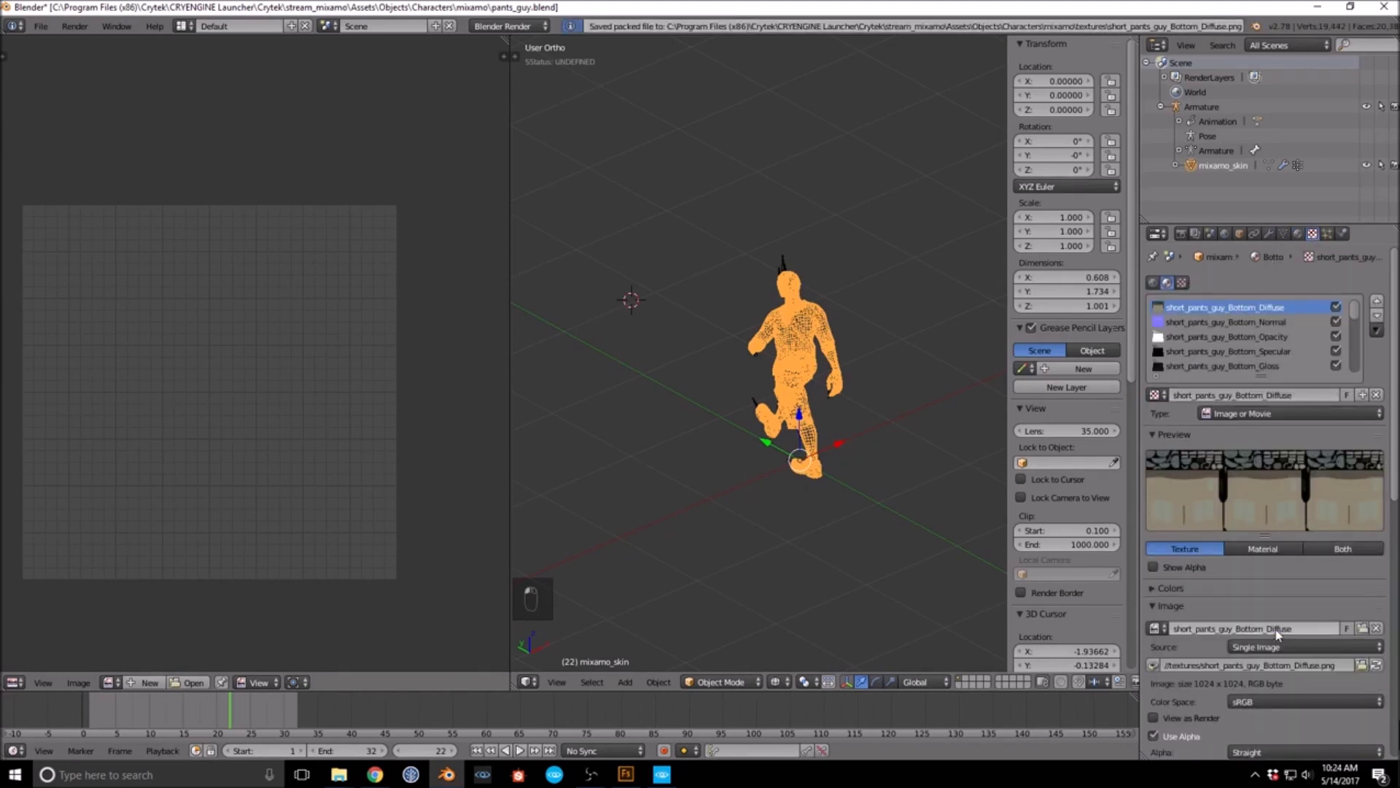
Step: Unpack the short_pants_guy_Bottom_Normal and short_pants_guy_Bottom_Gloss images, using the files from the current directory
{"action": "left_click", "coordinate": [1259, 323]}
{"action": "left_click", "coordinate": [1361, 629]}
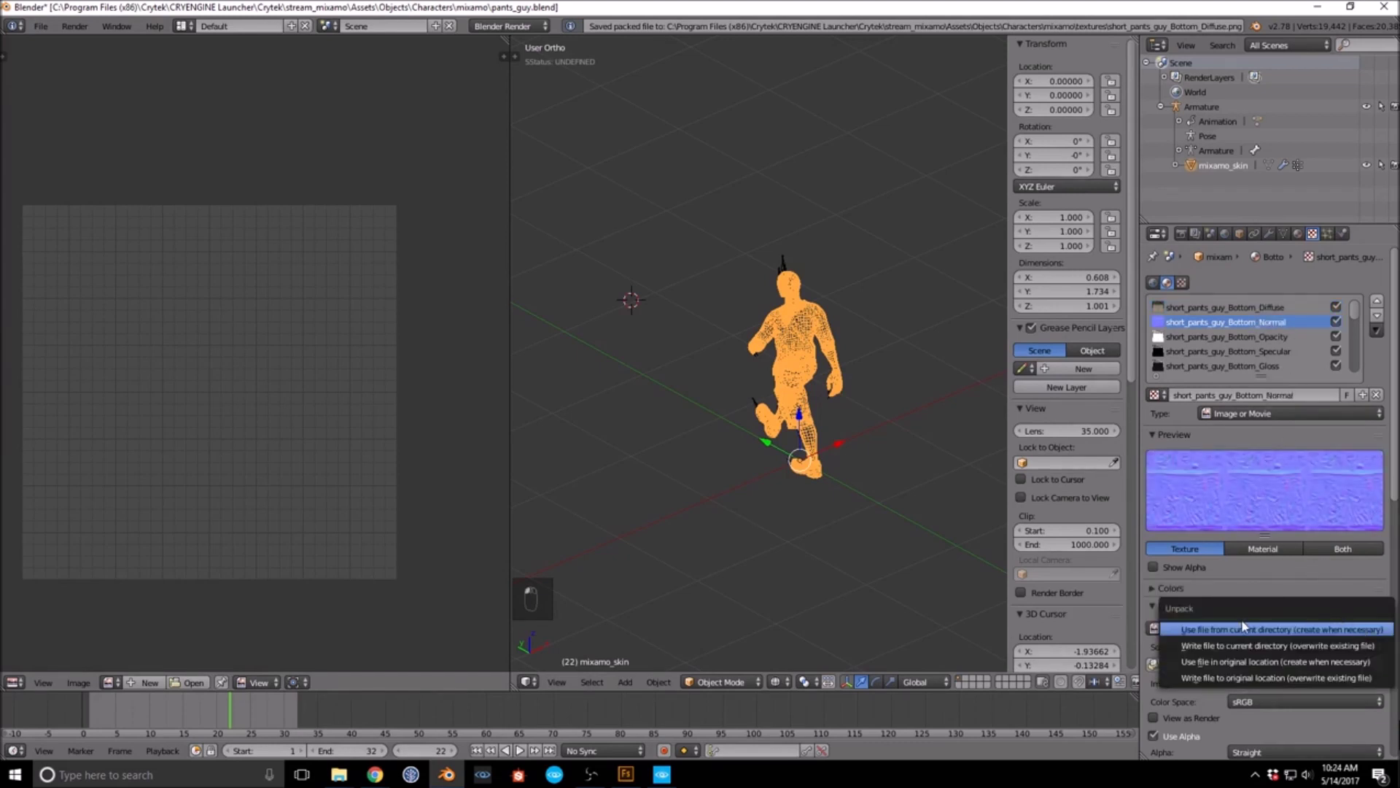
{"action": "left_click", "coordinate": [1242, 627]}
{"action": "left_click", "coordinate": [1261, 367]}
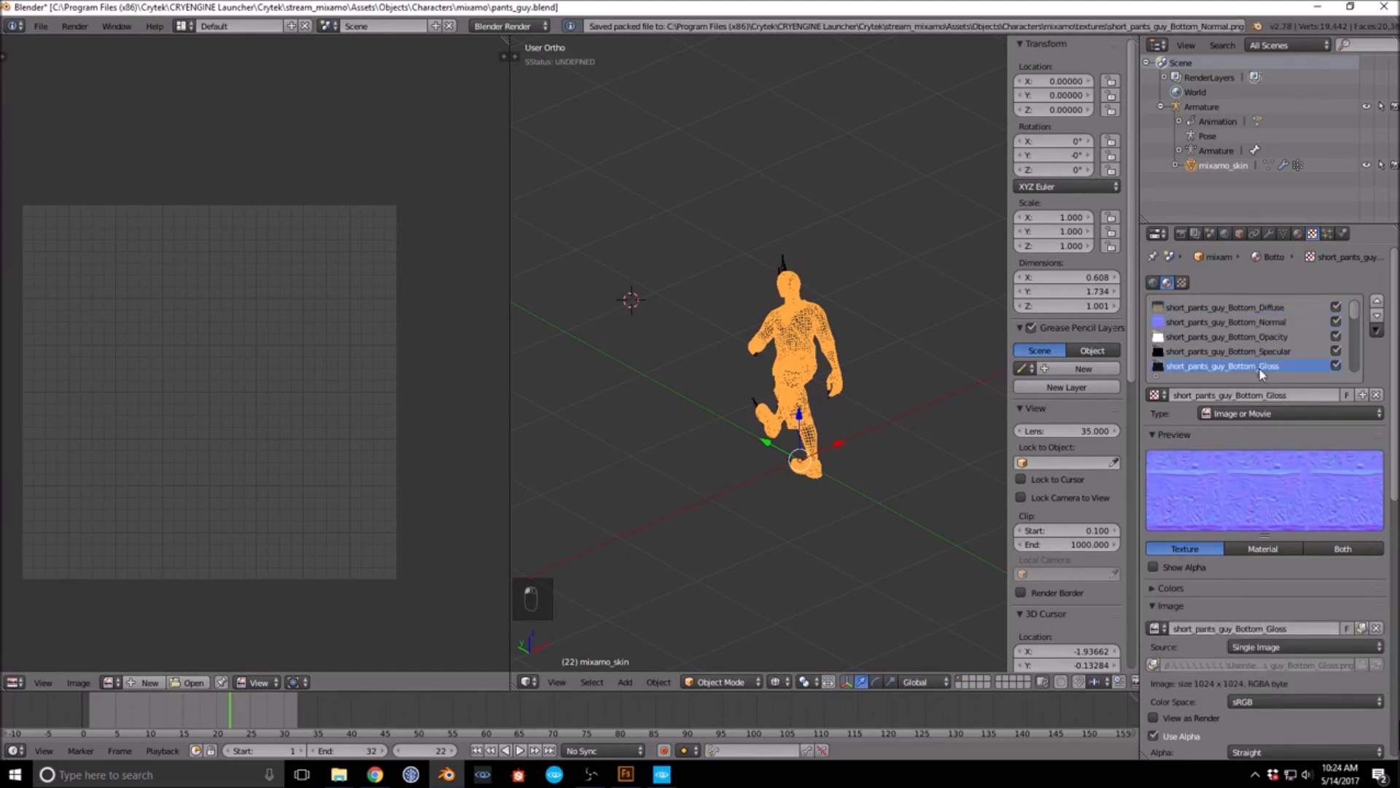
{"action": "left_click", "coordinate": [1360, 628]}
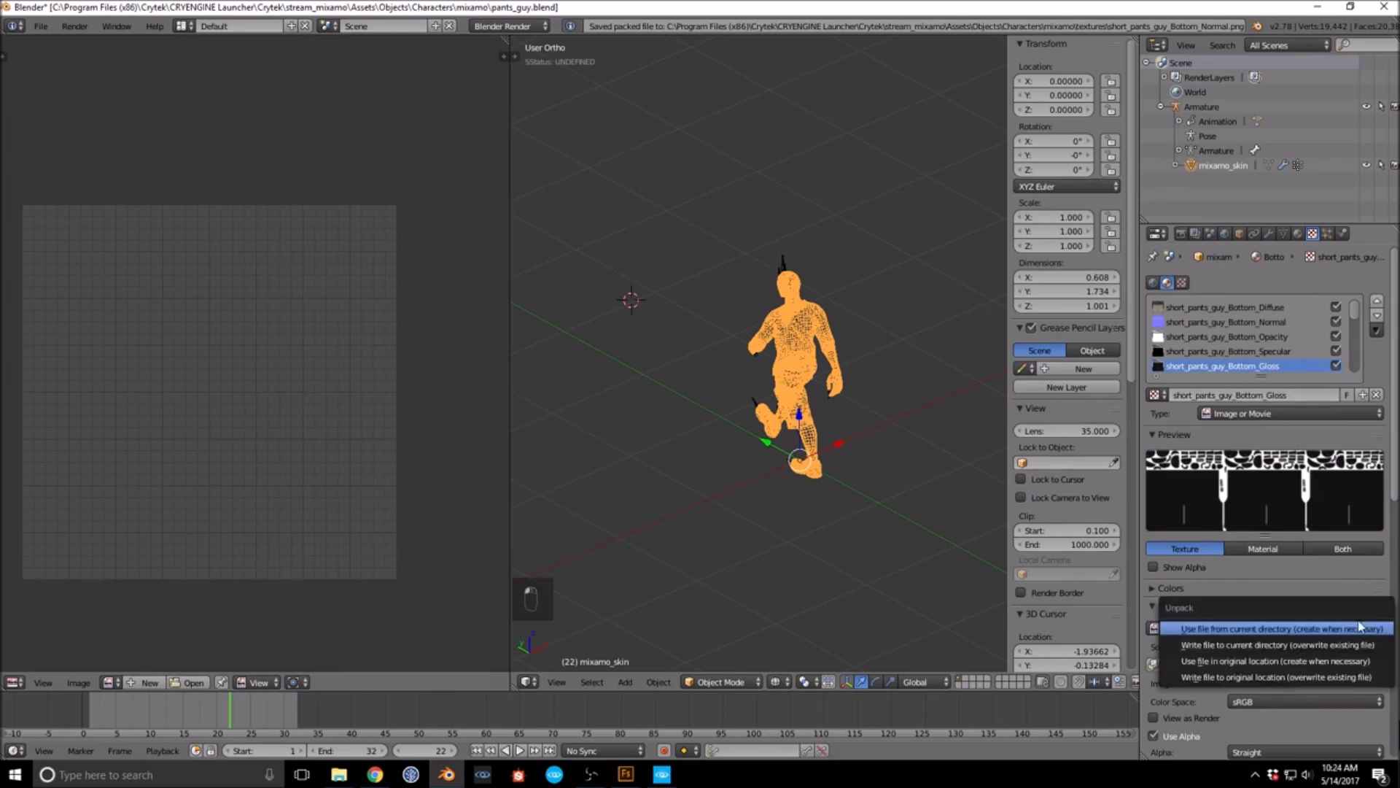
{"action": "left_click", "coordinate": [1288, 630]}
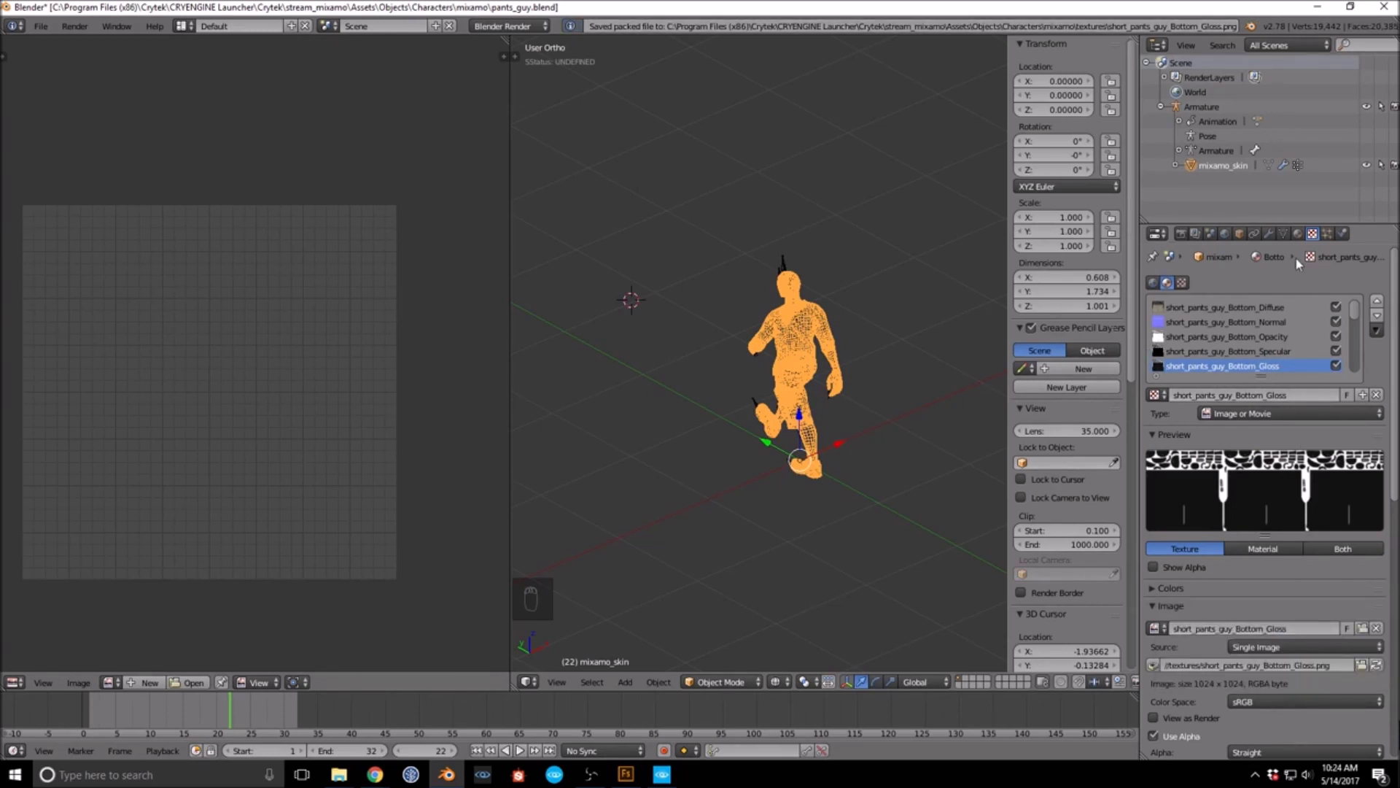
Step: Unpack the Topmat material's short_pants_guy_Top_Diffuse image, using the file from the current directory
{"action": "left_click", "coordinate": [1297, 235]}
{"action": "left_click", "coordinate": [1185, 333]}
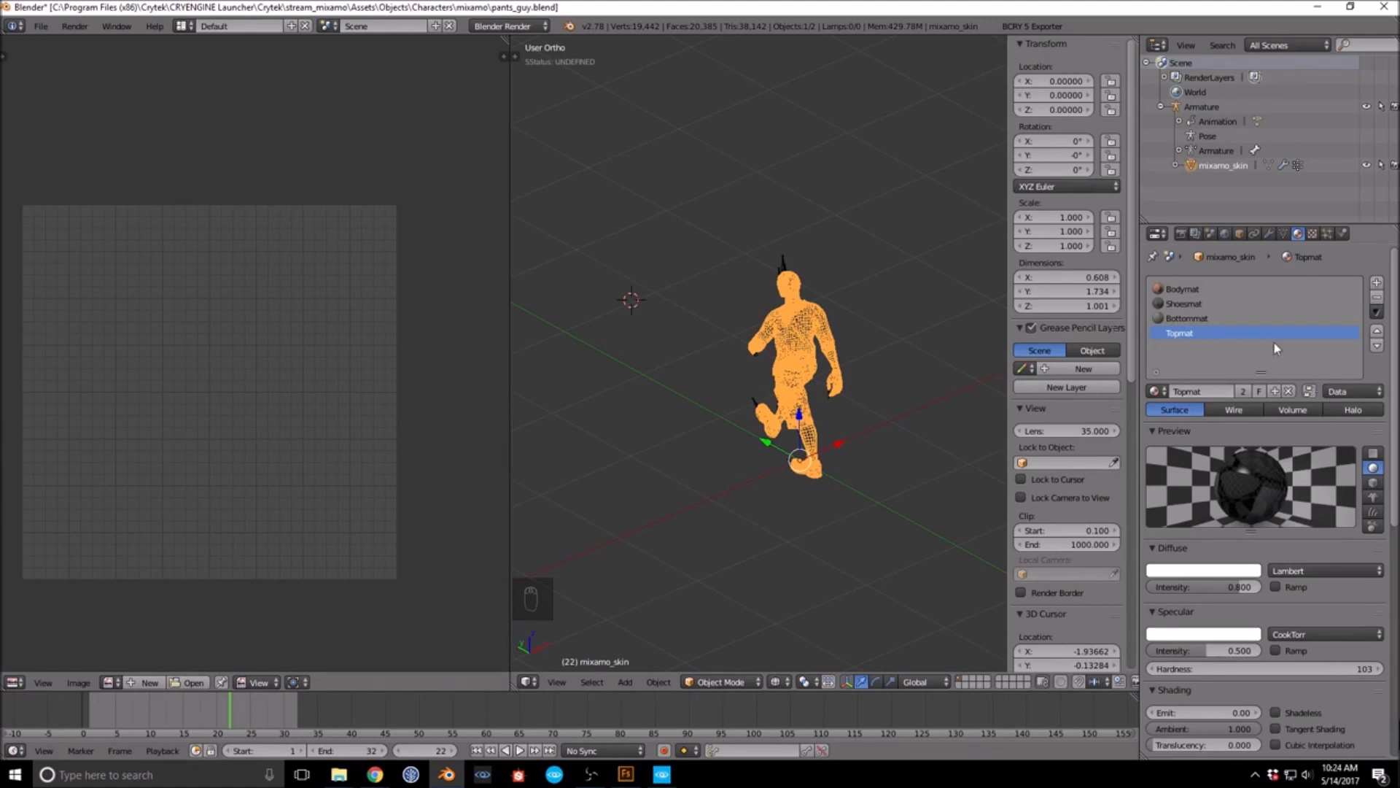
{"action": "left_click", "coordinate": [1313, 234]}
{"action": "left_click", "coordinate": [1342, 625]}
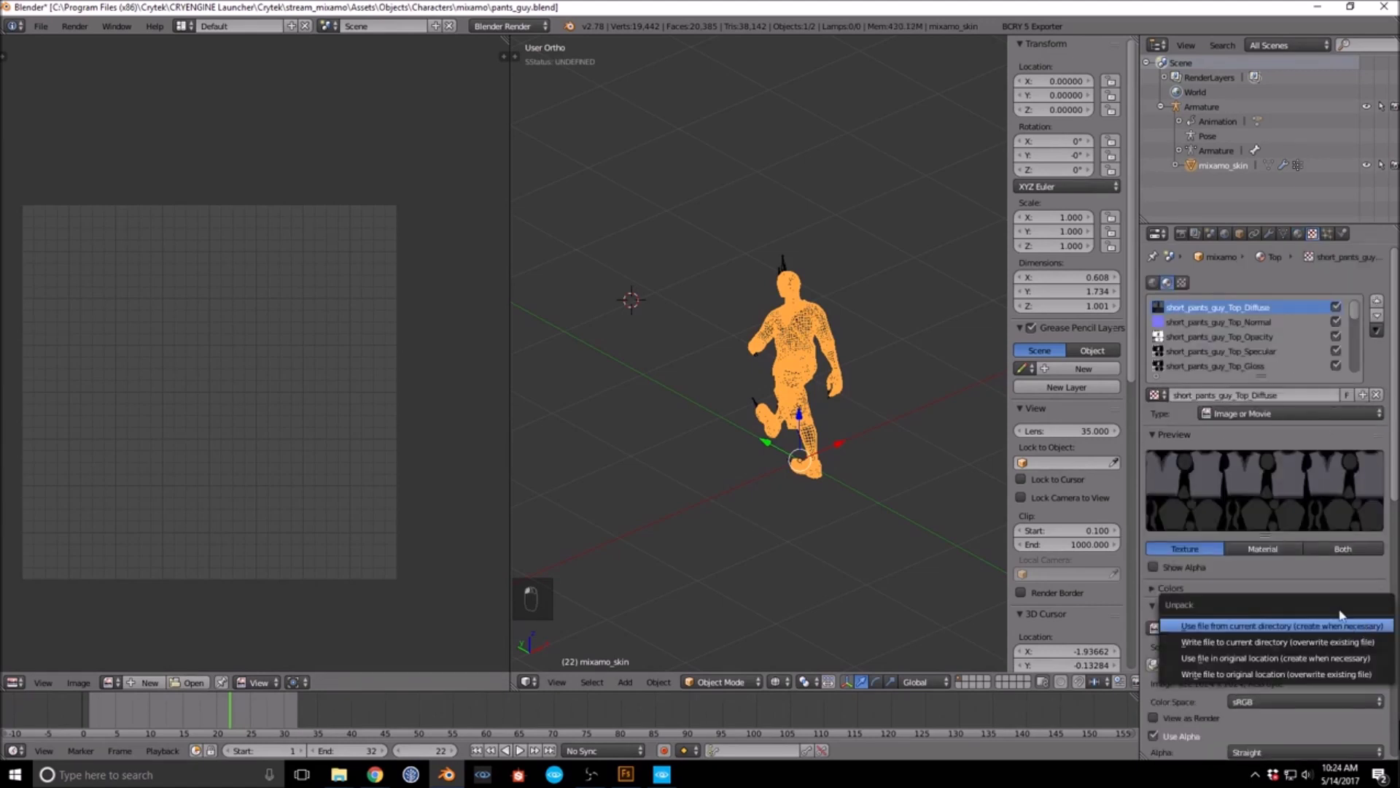
{"action": "left_click", "coordinate": [1261, 625]}
Step: Unpack the short_pants_guy_Top_Normal and short_pants_guy_Top_Gloss images, using the files from the current directory
{"action": "left_click", "coordinate": [1251, 323]}
{"action": "left_click", "coordinate": [1360, 629]}
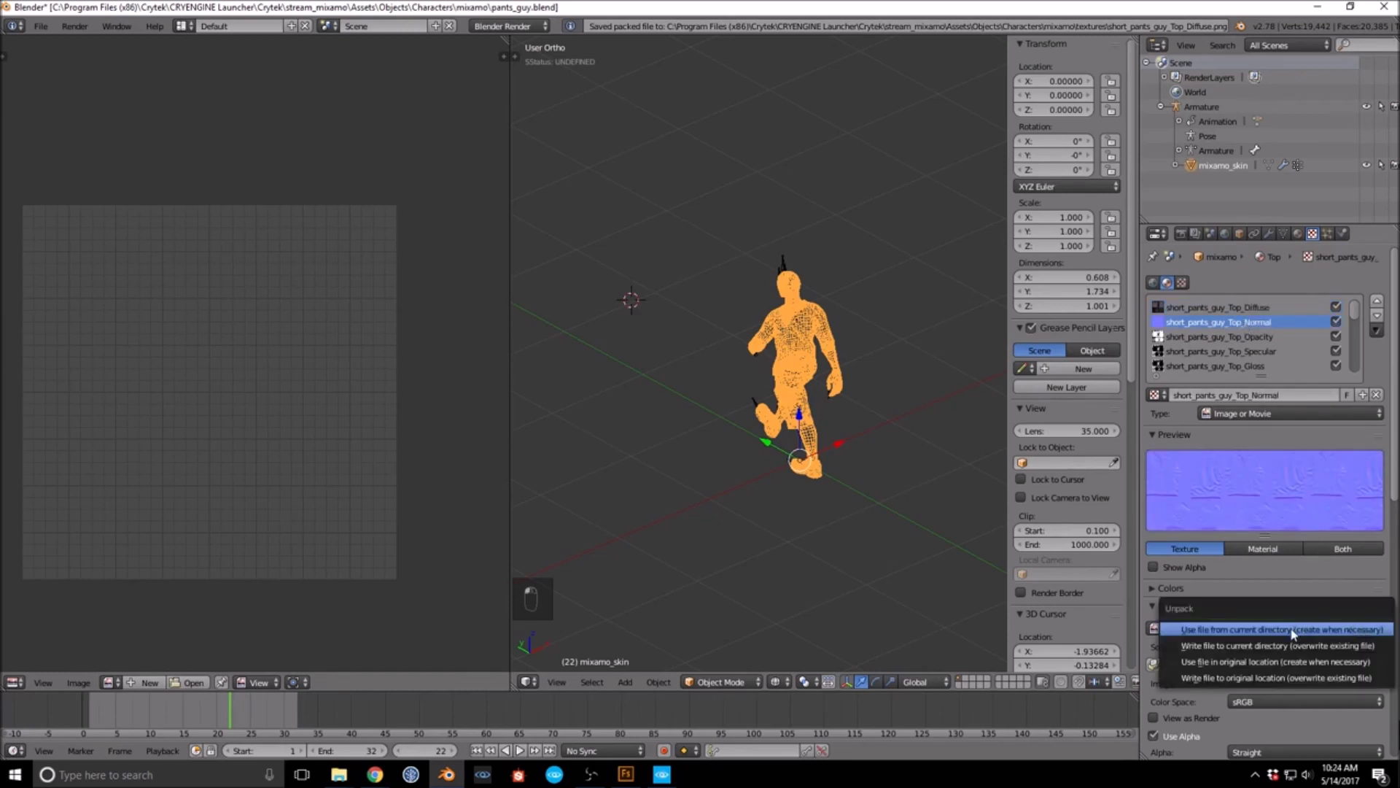
{"action": "left_click", "coordinate": [1285, 632]}
{"action": "left_click", "coordinate": [1236, 366]}
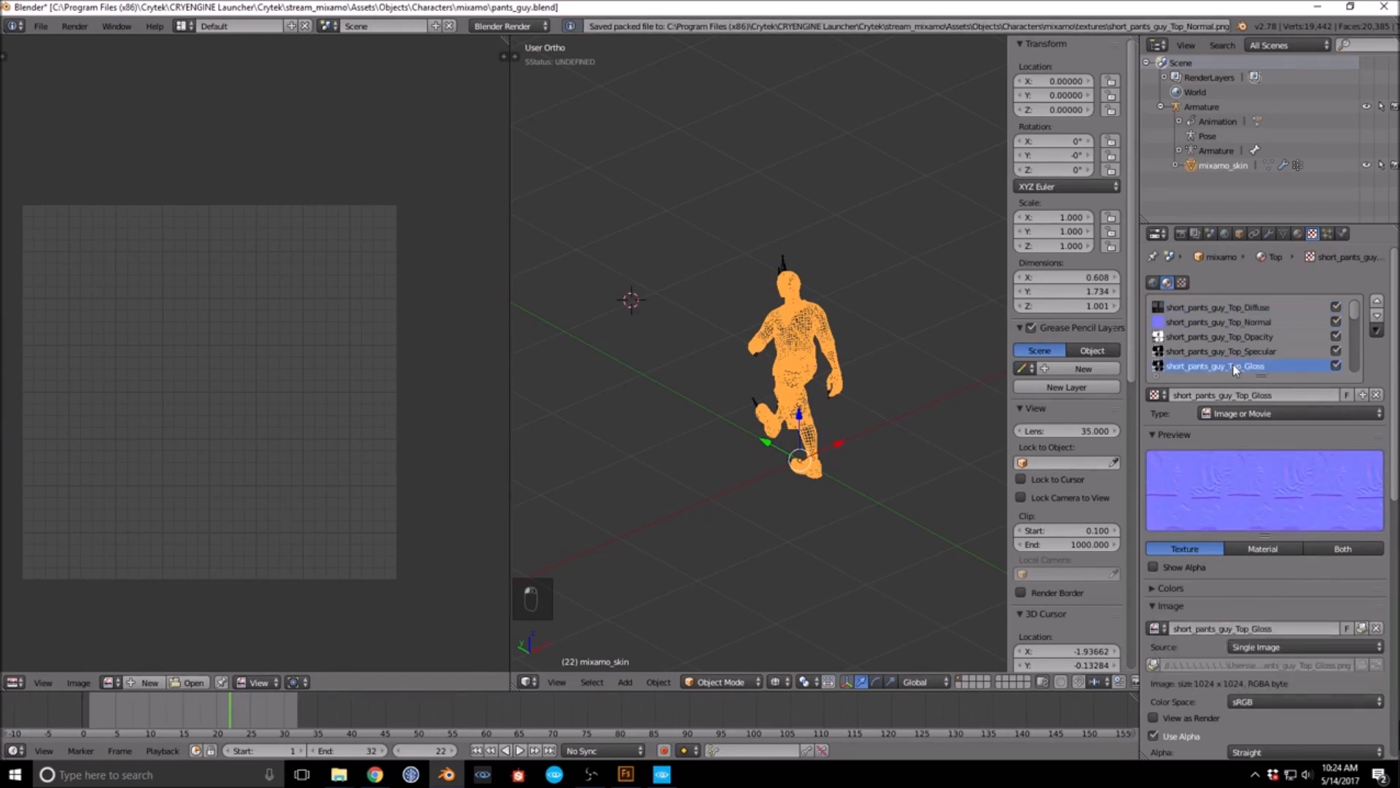
{"action": "left_click", "coordinate": [1361, 630]}
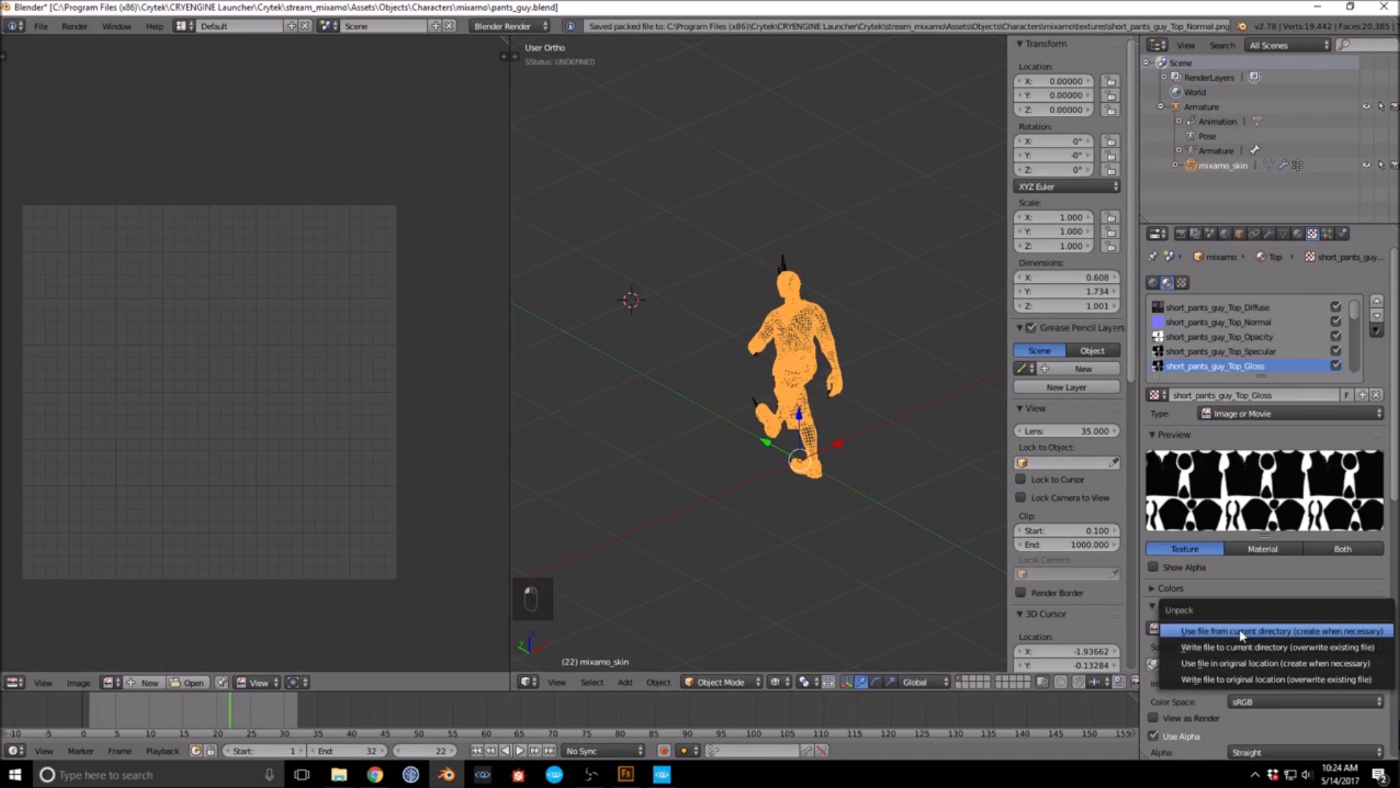
{"action": "left_click", "coordinate": [1240, 631]}
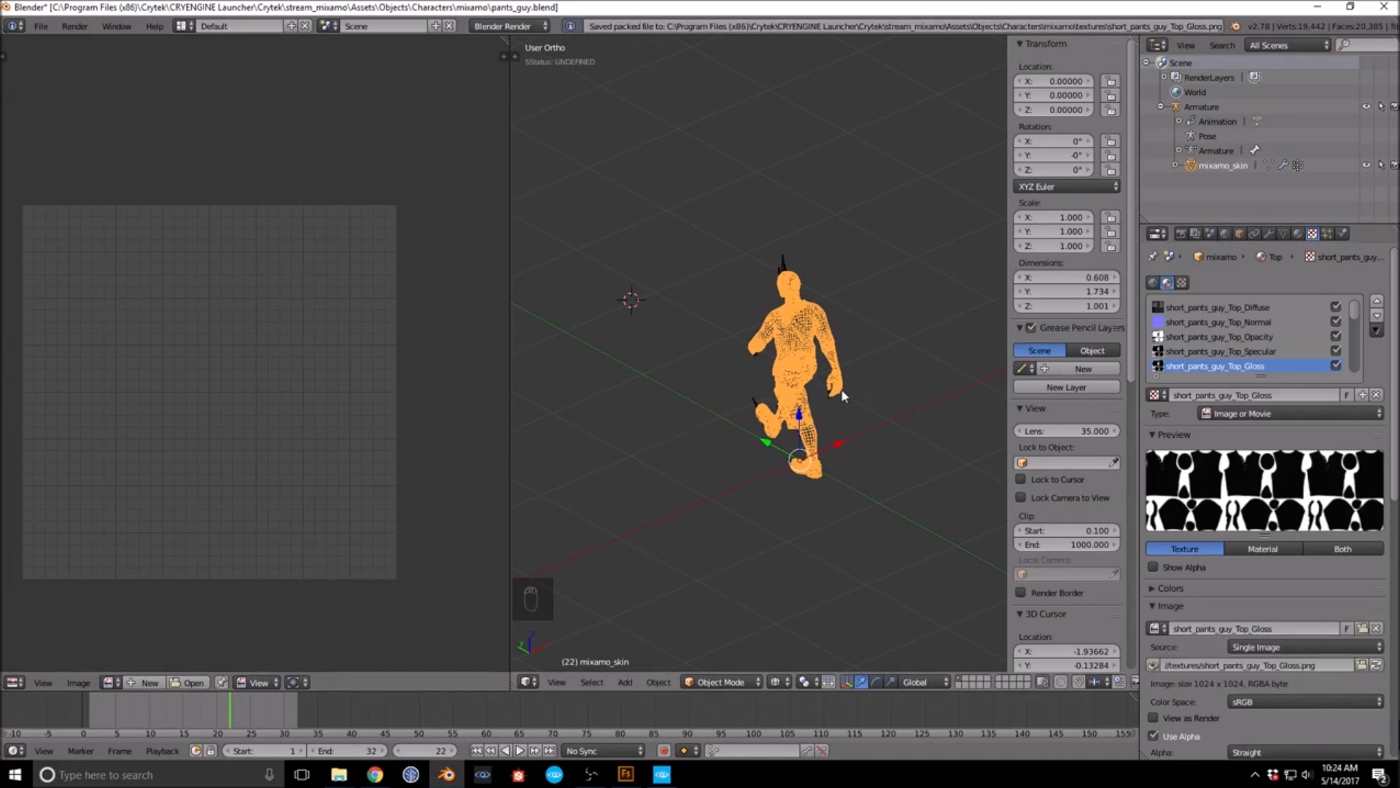
Step: Export the character as pants_guy.fbx in FBX format to the project's Assets\Objects\Characters\mixamo folder
{"action": "middle_click_drag", "start_coordinate": [806, 372], "coordinate": [818, 378]}
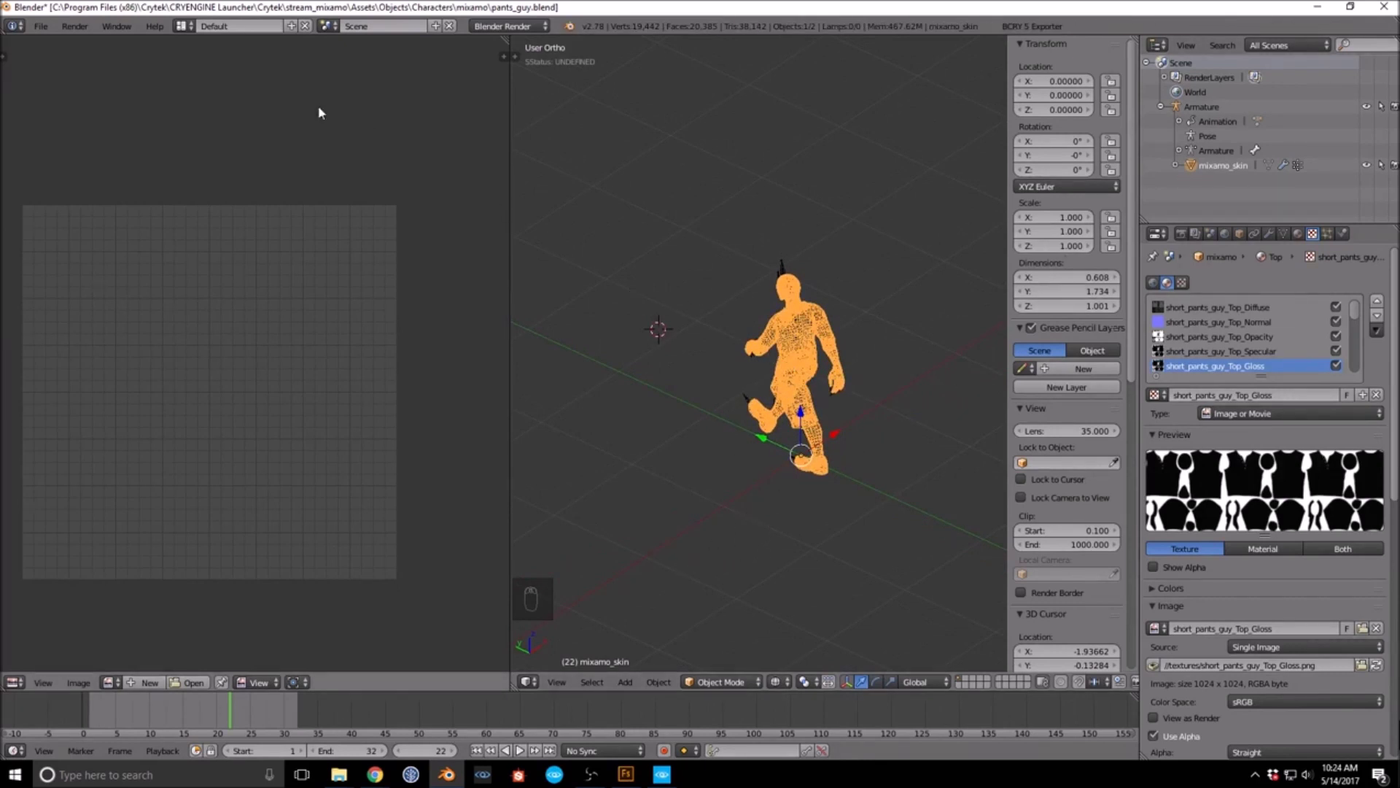
{"action": "left_click", "coordinate": [42, 26]}
{"action": "mouse_move", "coordinate": [101, 311]}
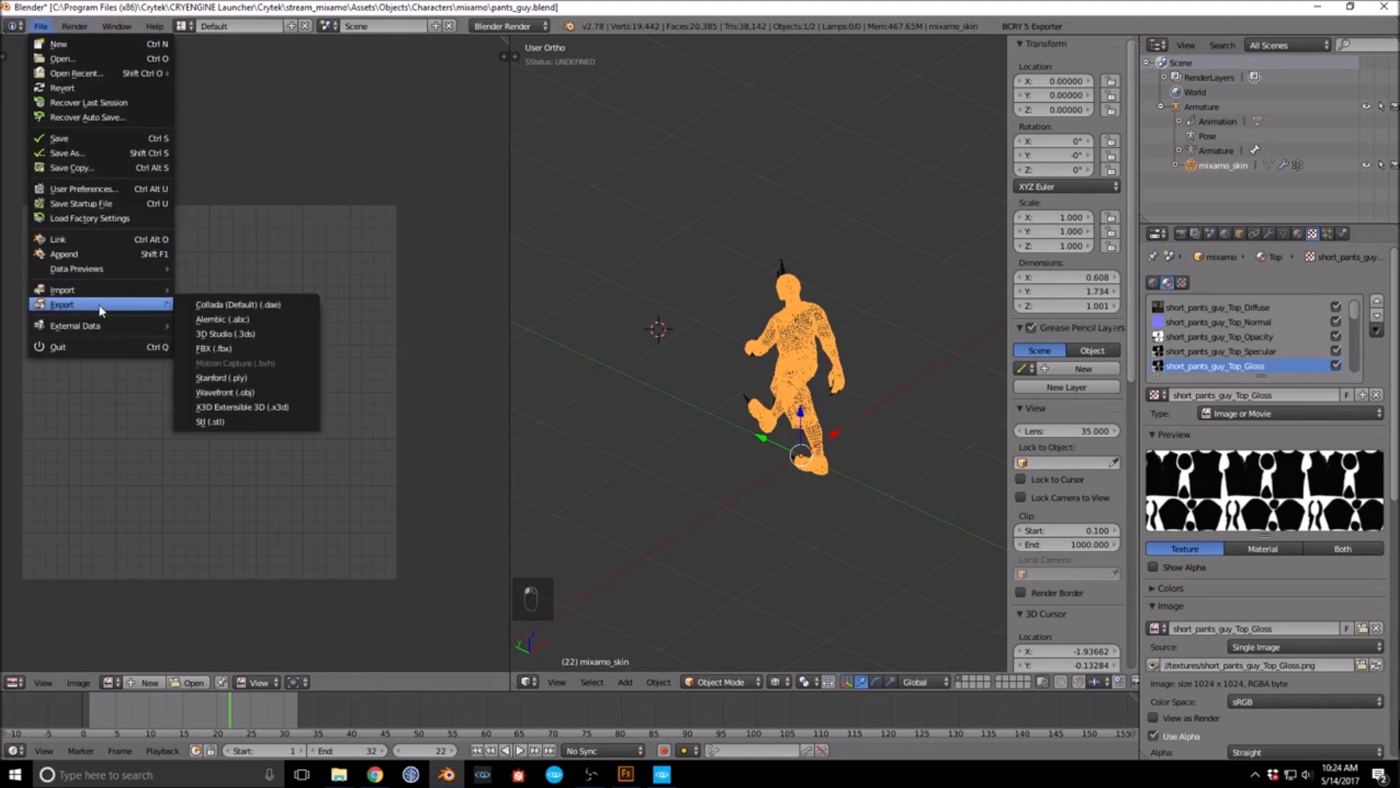
{"action": "left_click", "coordinate": [244, 348]}
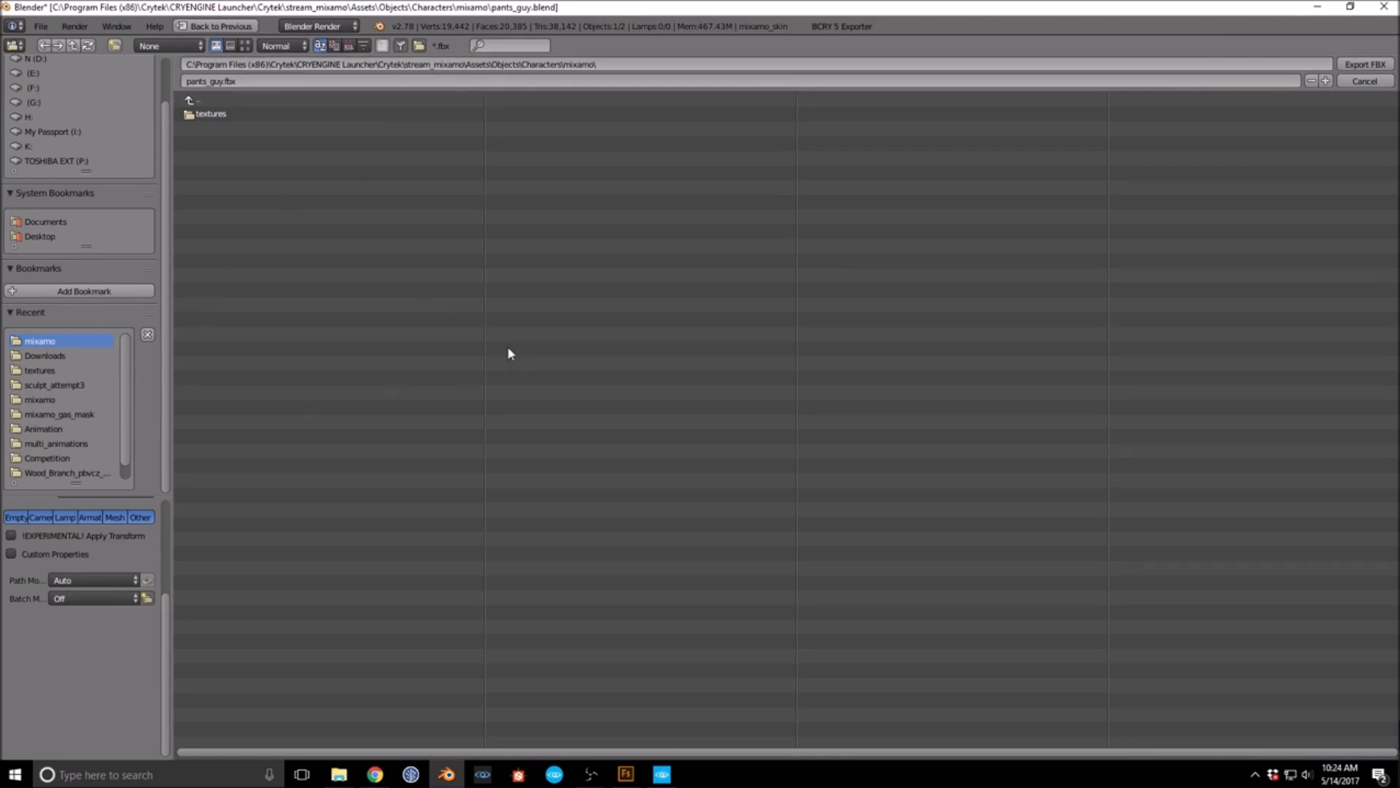
{"action": "left_click", "coordinate": [1354, 64]}
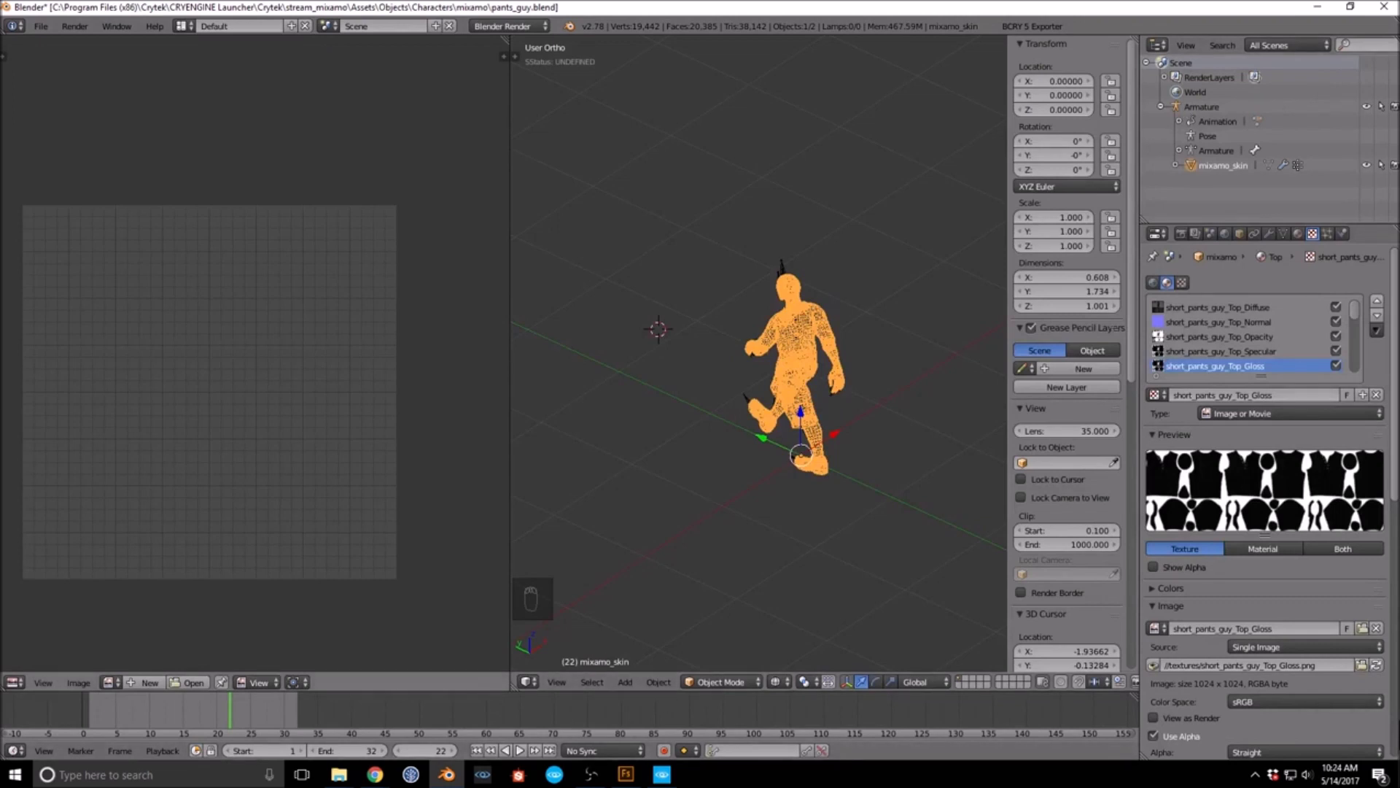
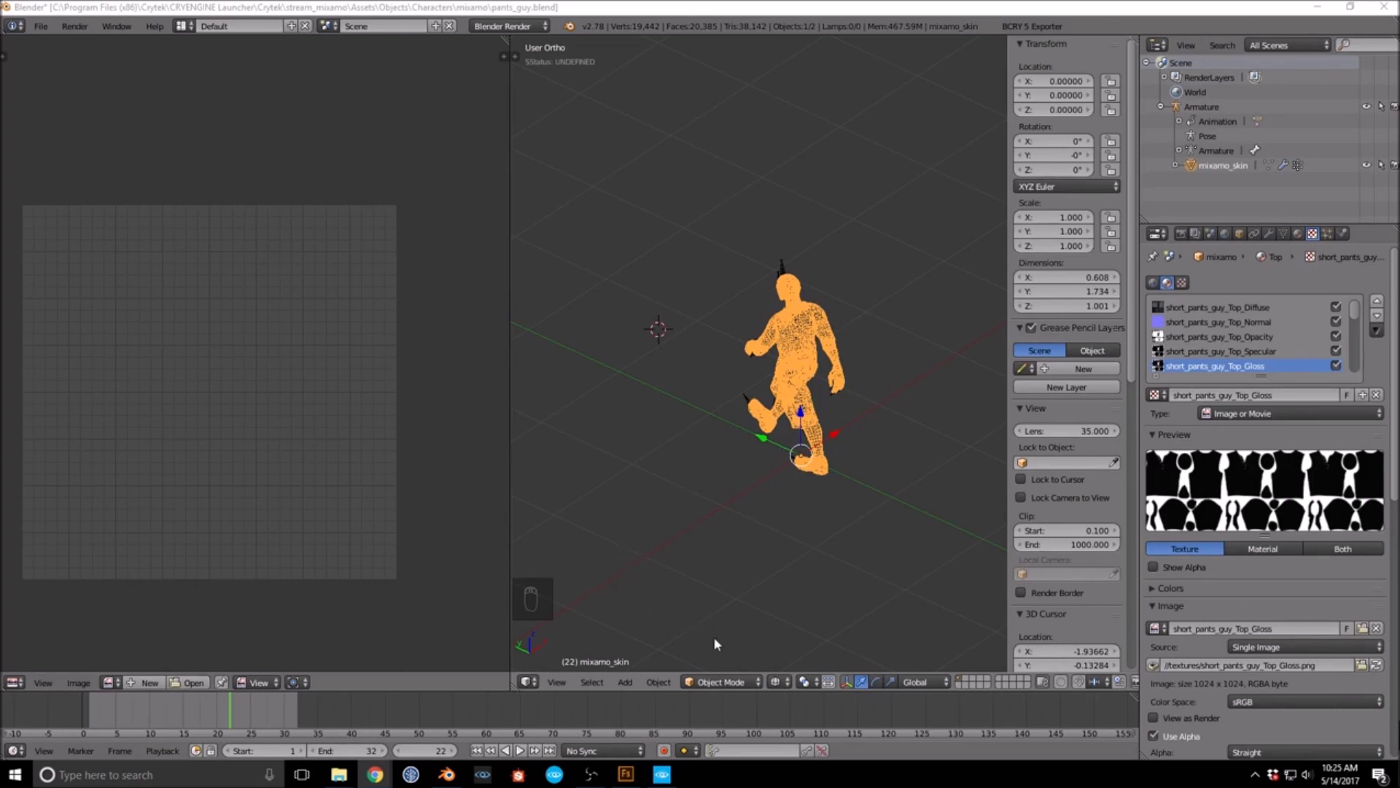
Step: Launch the stream_mixamo project from the CRYENGINE Launcher and switch to CRYENGINE Sandbox
{"action": "left_click", "coordinate": [661, 773]}
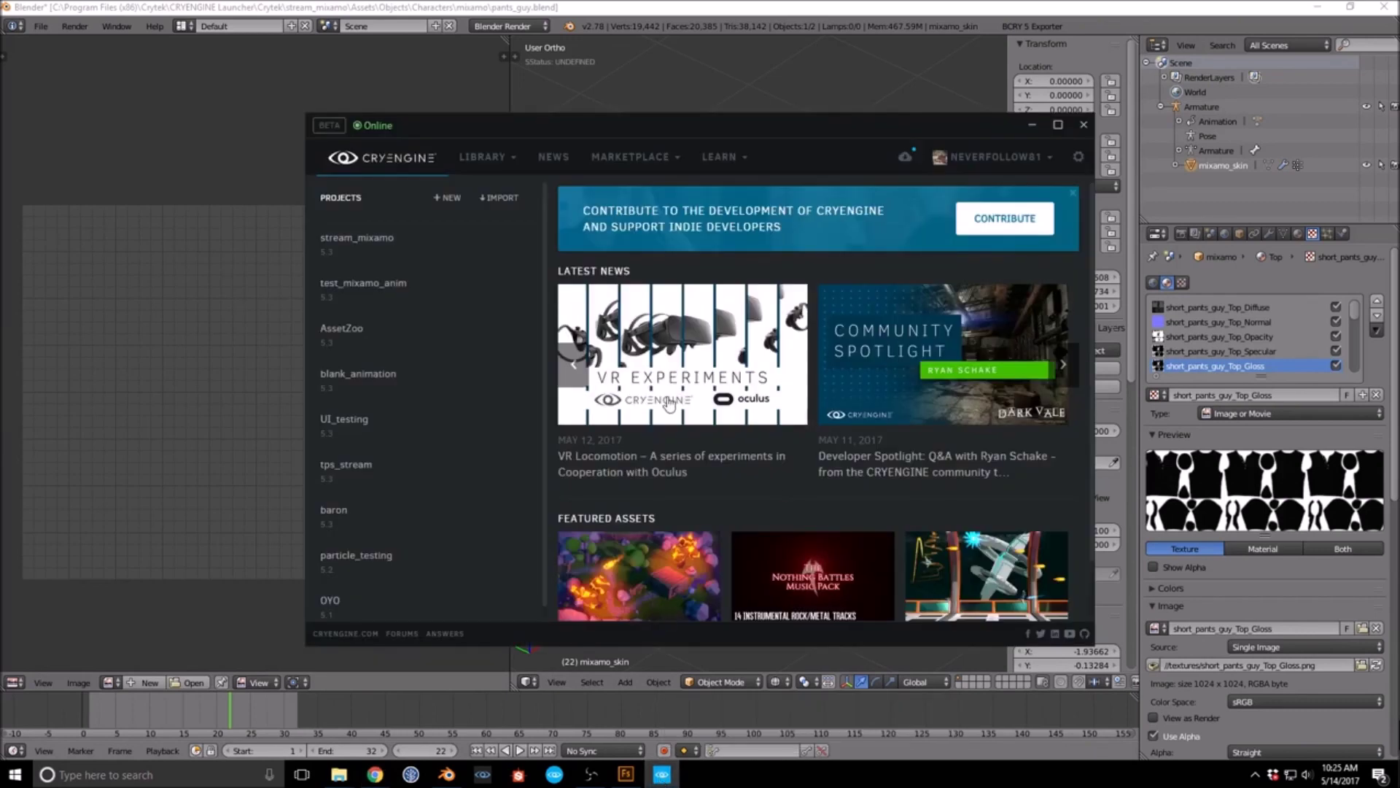
{"action": "mouse_move", "coordinate": [347, 244]}
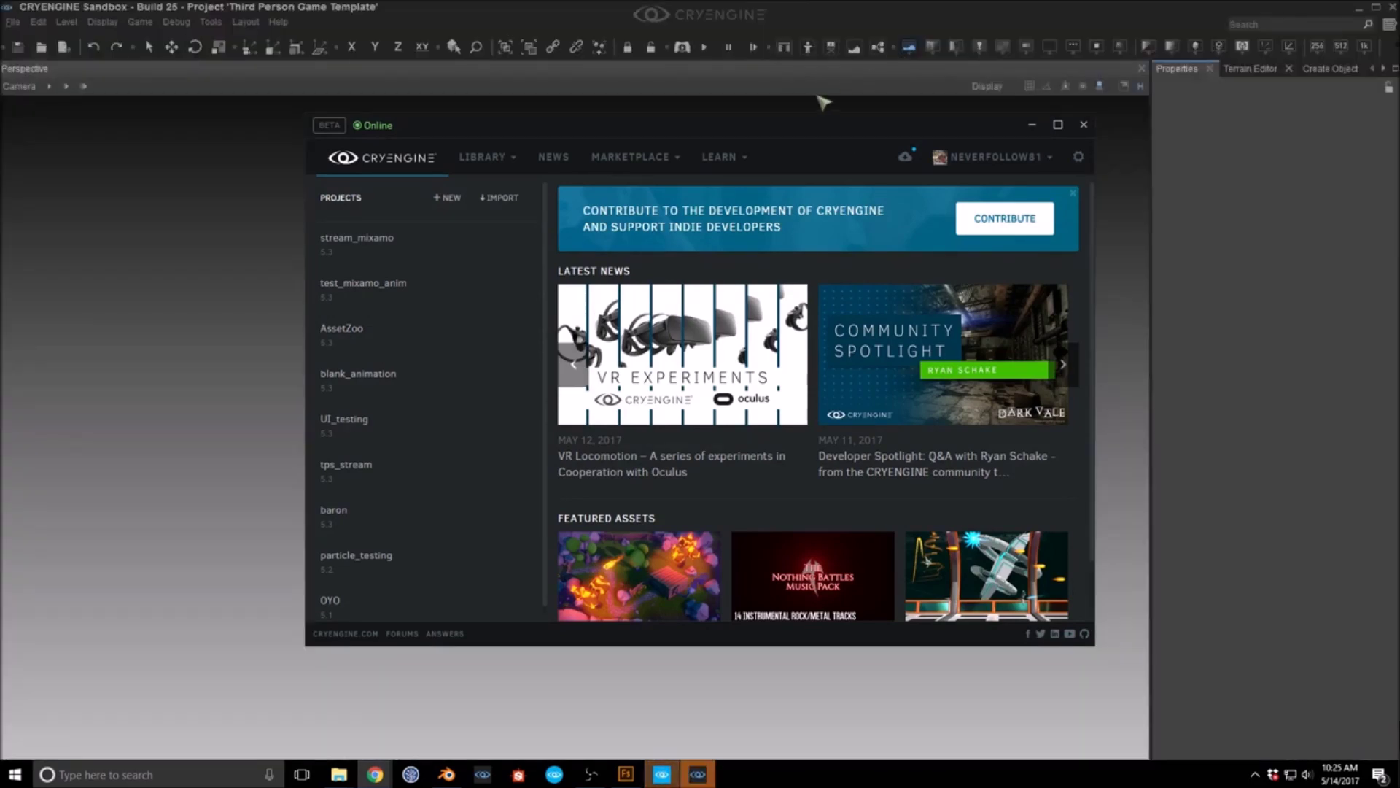
{"action": "left_click", "coordinate": [751, 8]}
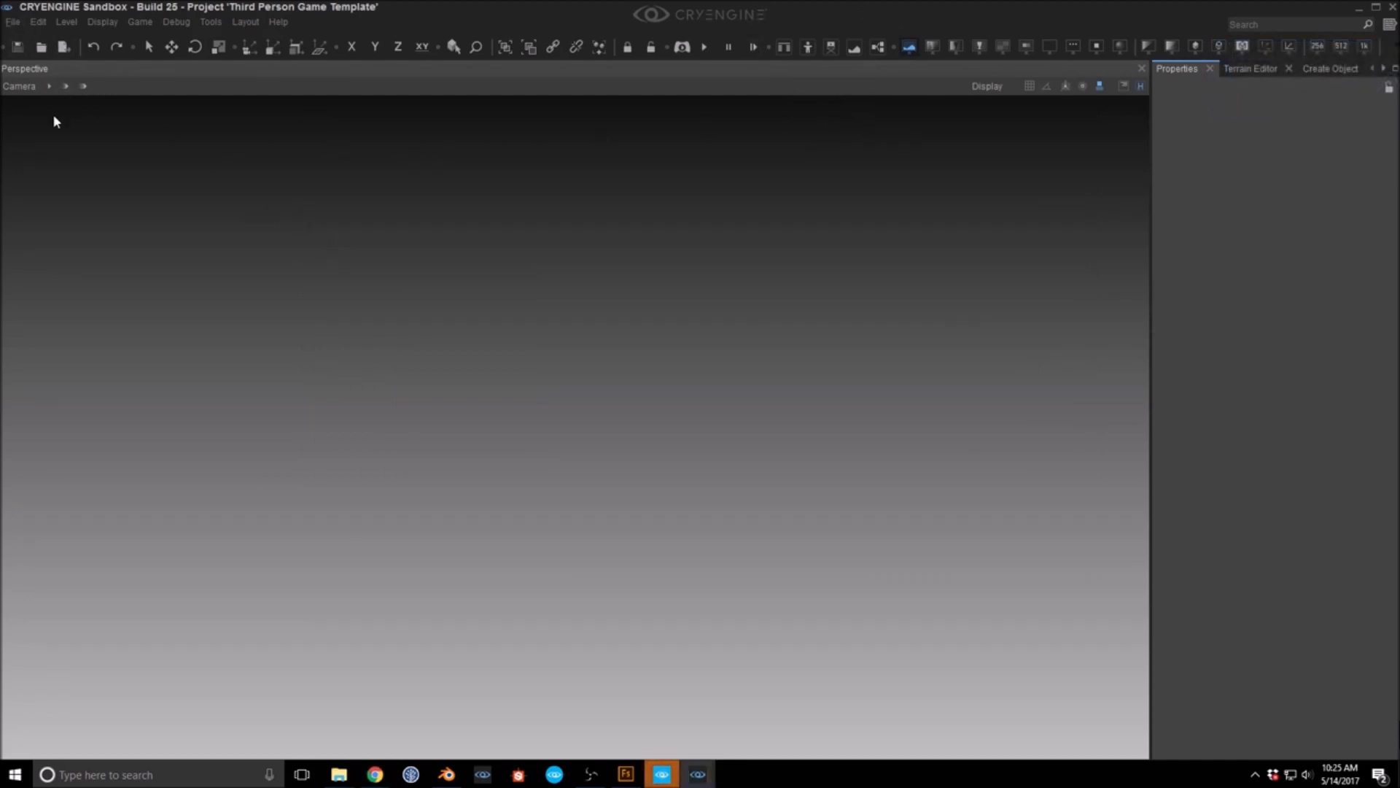
Step: Create a new level named test, and try it out in game mode before returning to the editor
{"action": "key", "text": "ctrl+n"}
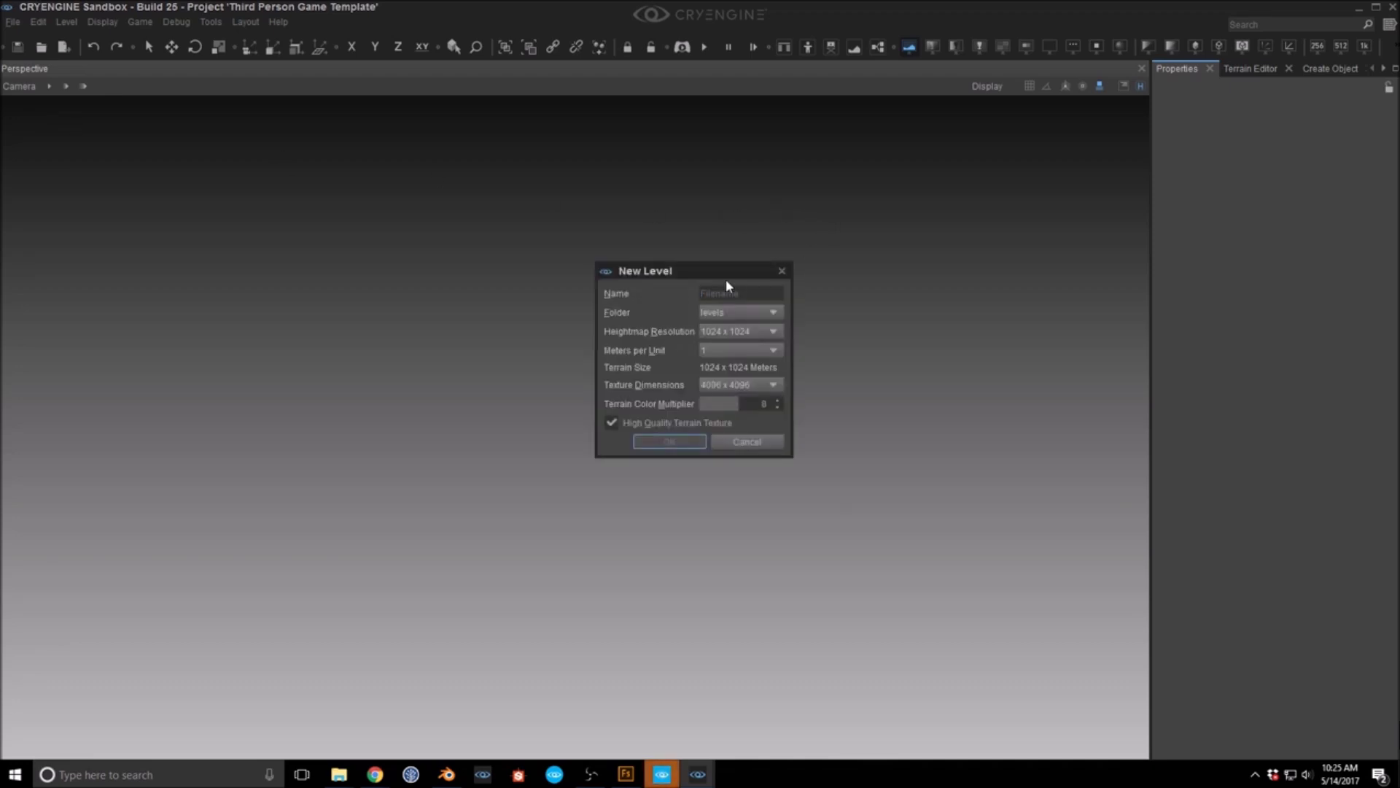
{"action": "type", "text": "test"}
{"action": "left_click", "coordinate": [677, 442]}
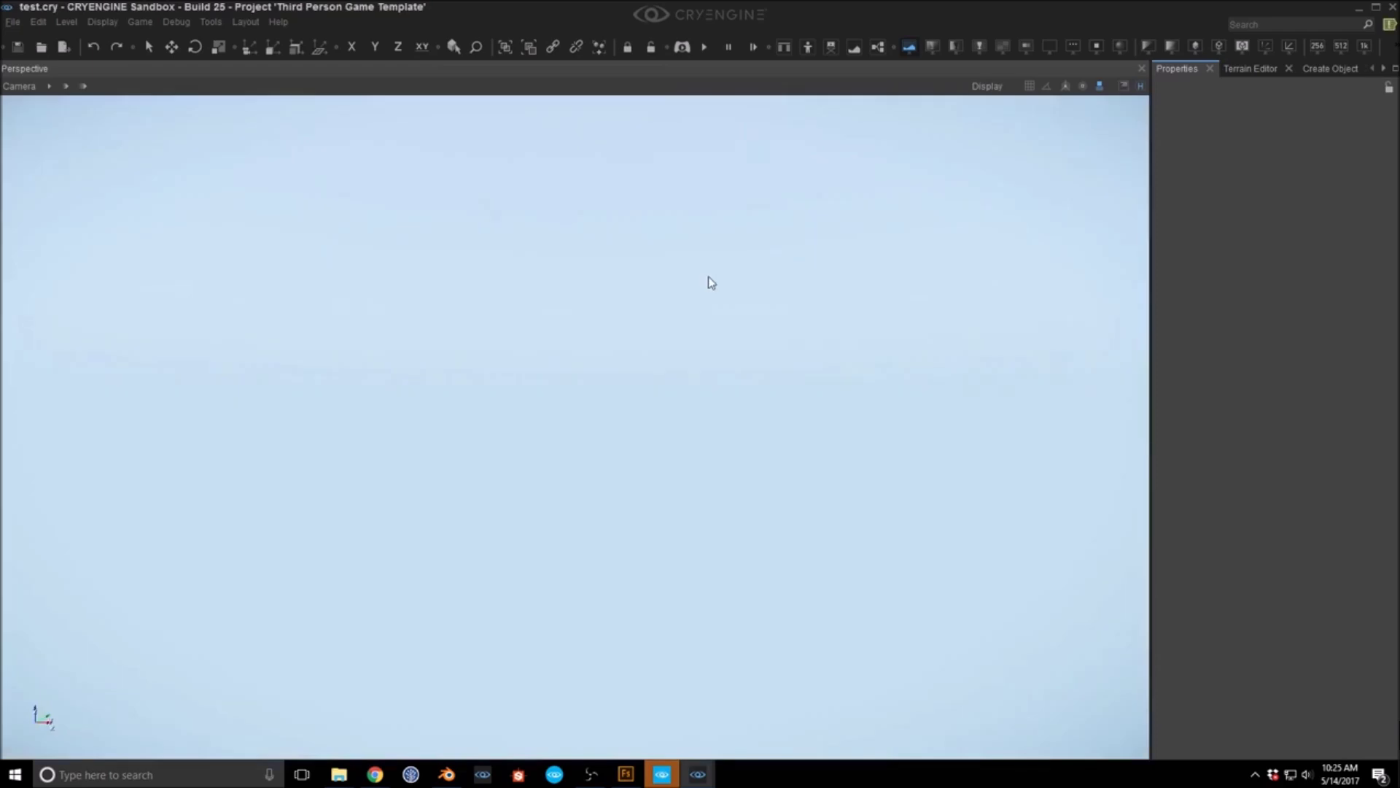
{"action": "key", "text": "ctrl+g"}
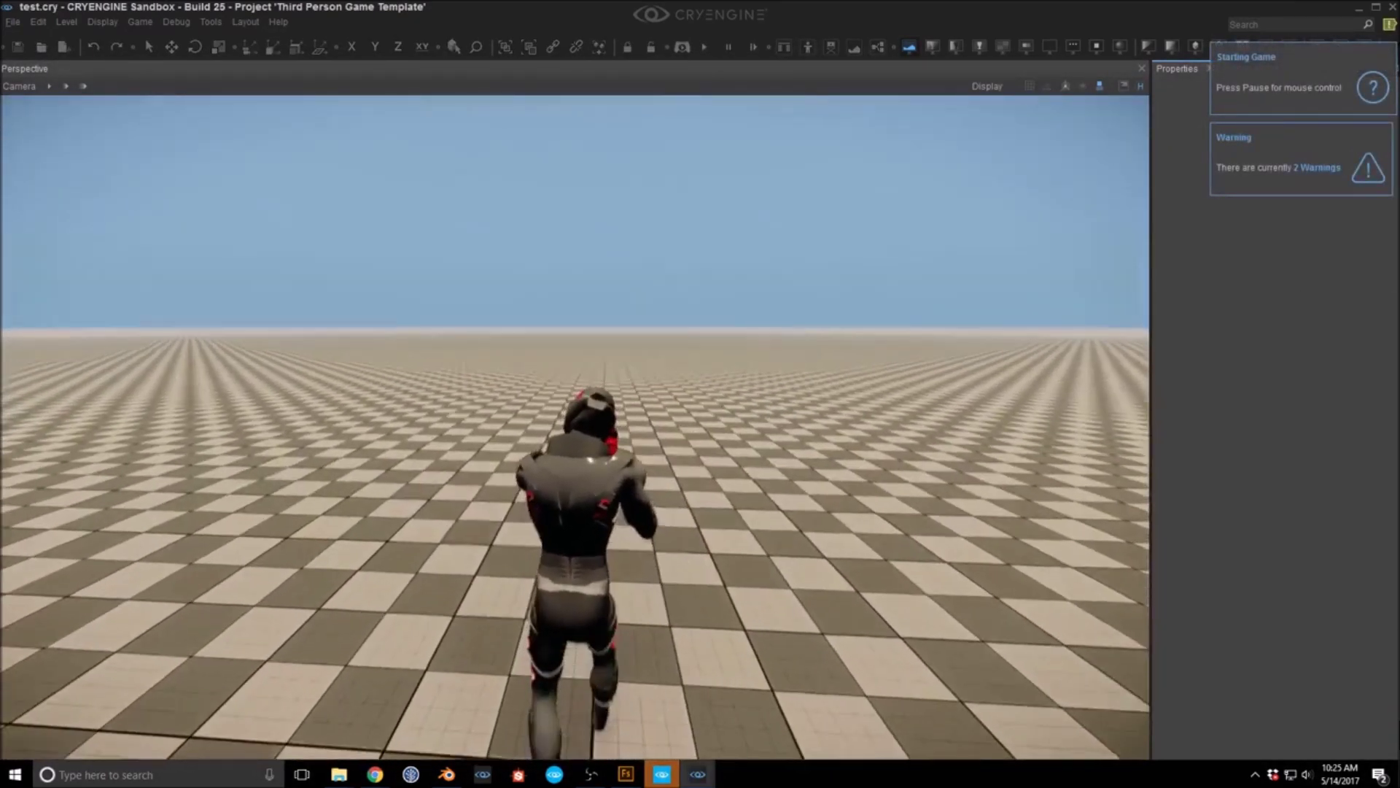
{"action": "key", "text": "Escape"}
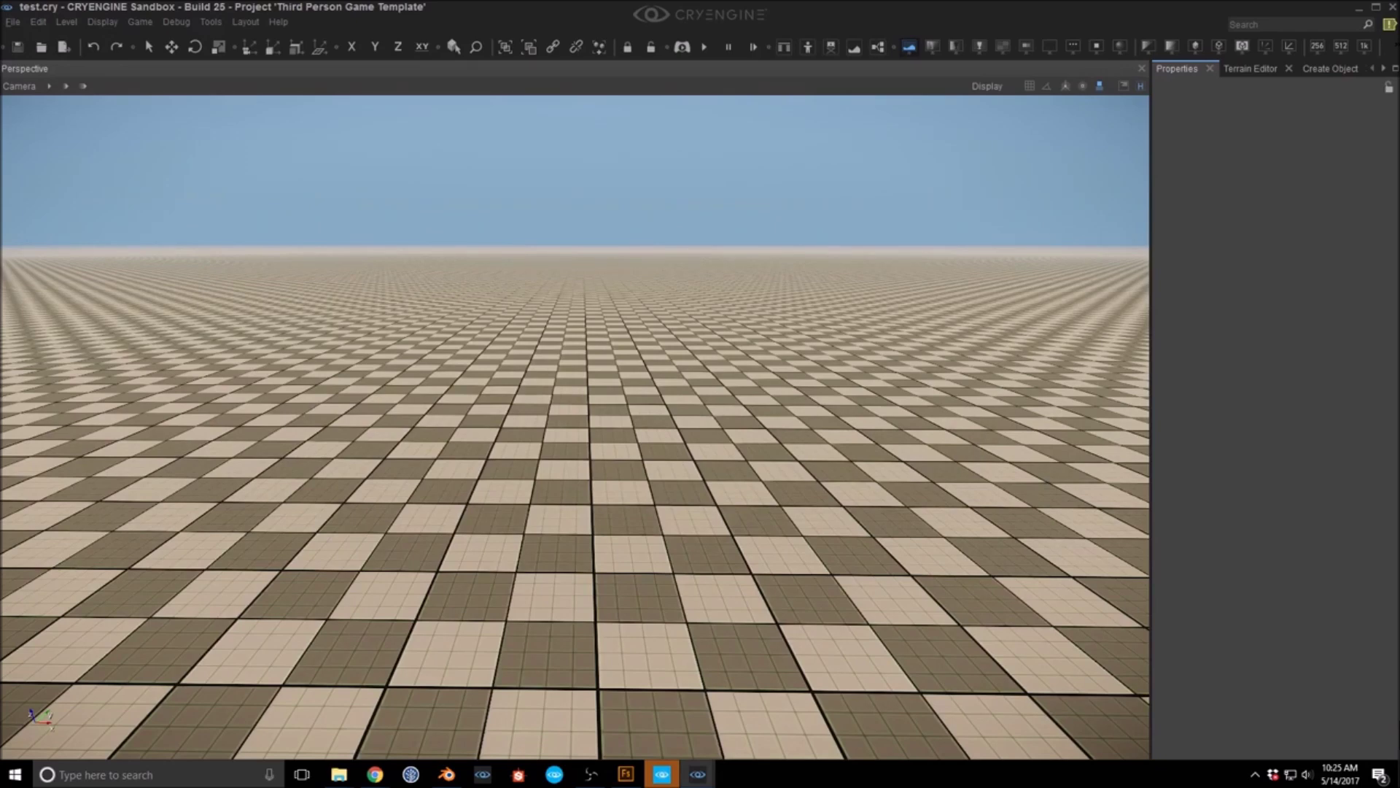
Step: Open the Character Tool and import pants_guy.fbx into it from the project's mixamo character folder
{"action": "left_click_drag", "start_coordinate": [1399, 191], "coordinate": [737, 2]}
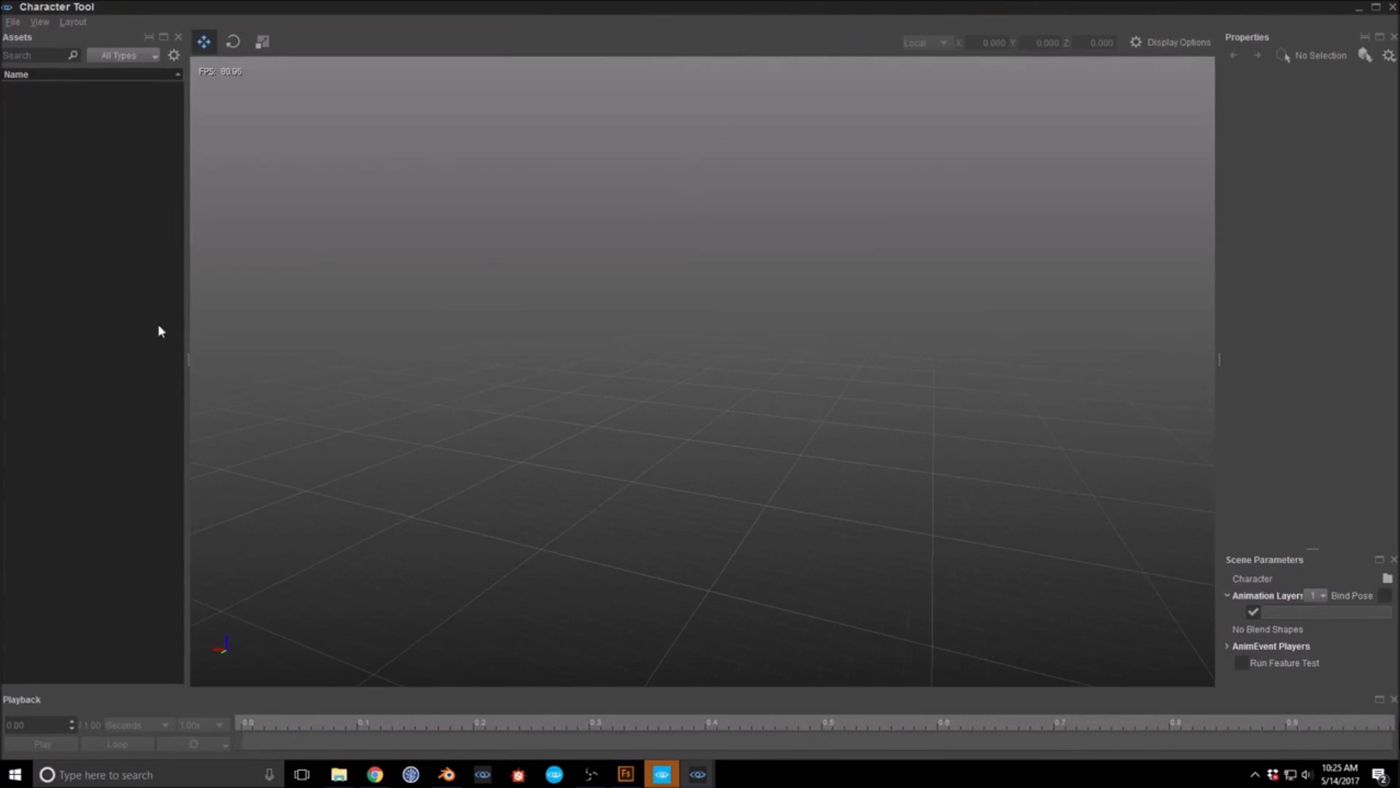
{"action": "mouse_move", "coordinate": [338, 775]}
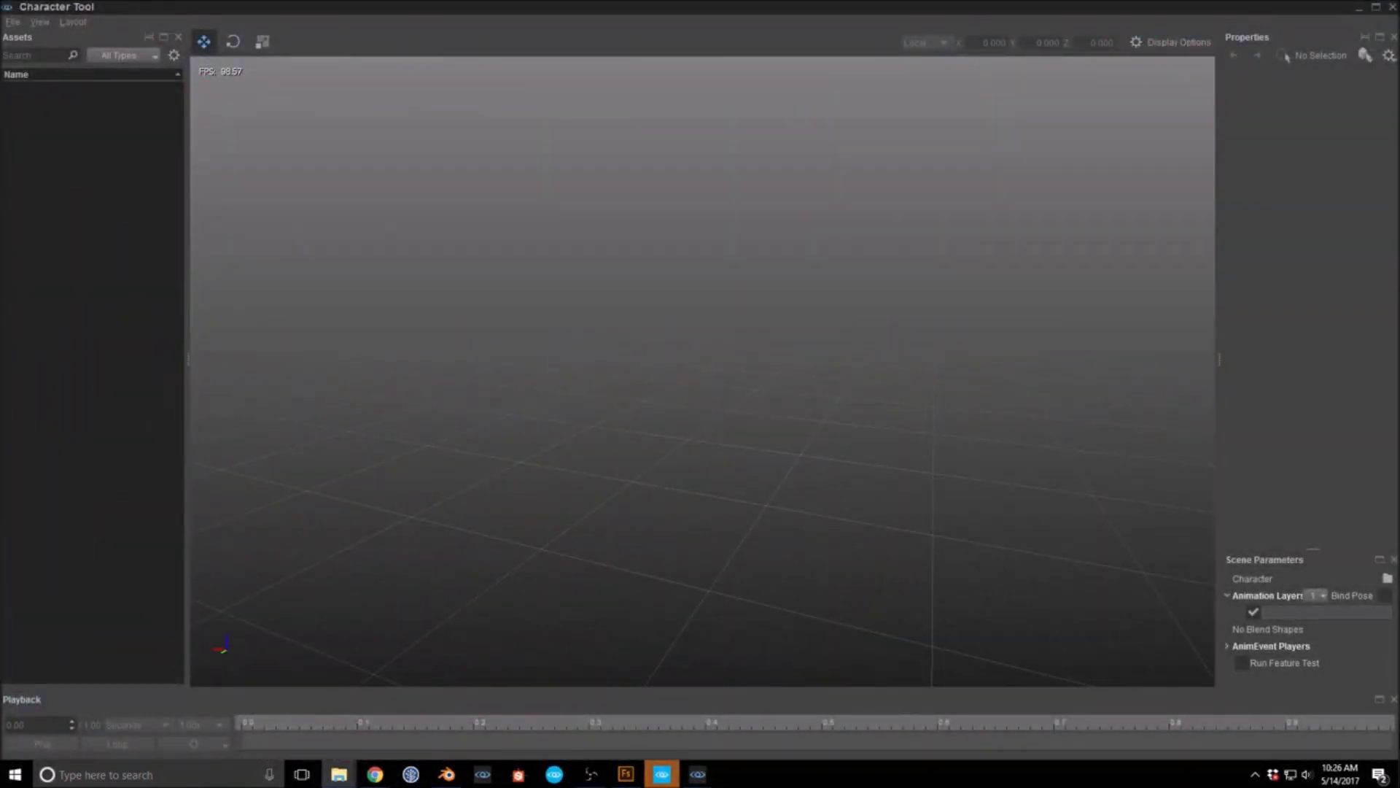
{"action": "left_click_drag", "start_coordinate": [0, 162], "coordinate": [644, 154]}
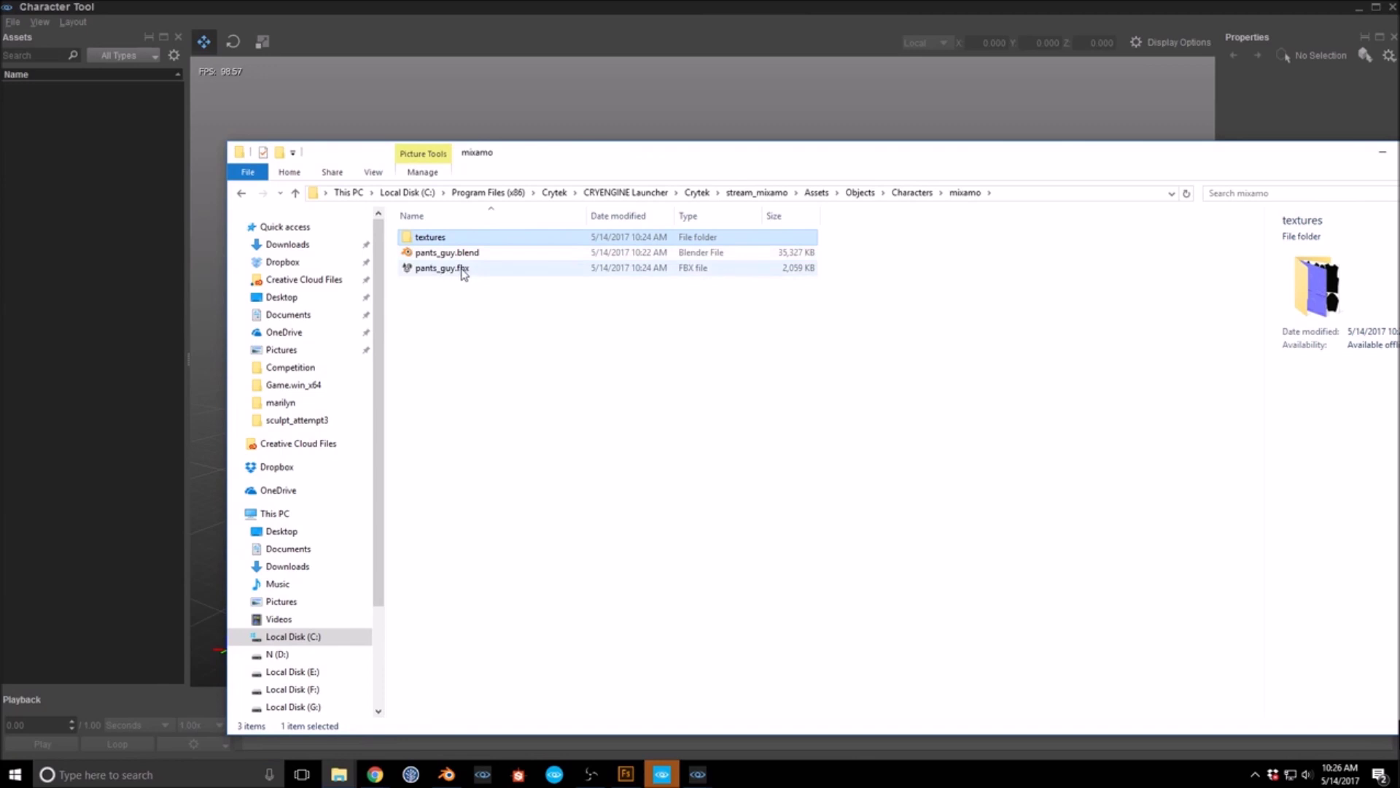
{"action": "left_click_drag", "start_coordinate": [589, 160], "coordinate": [702, 491]}
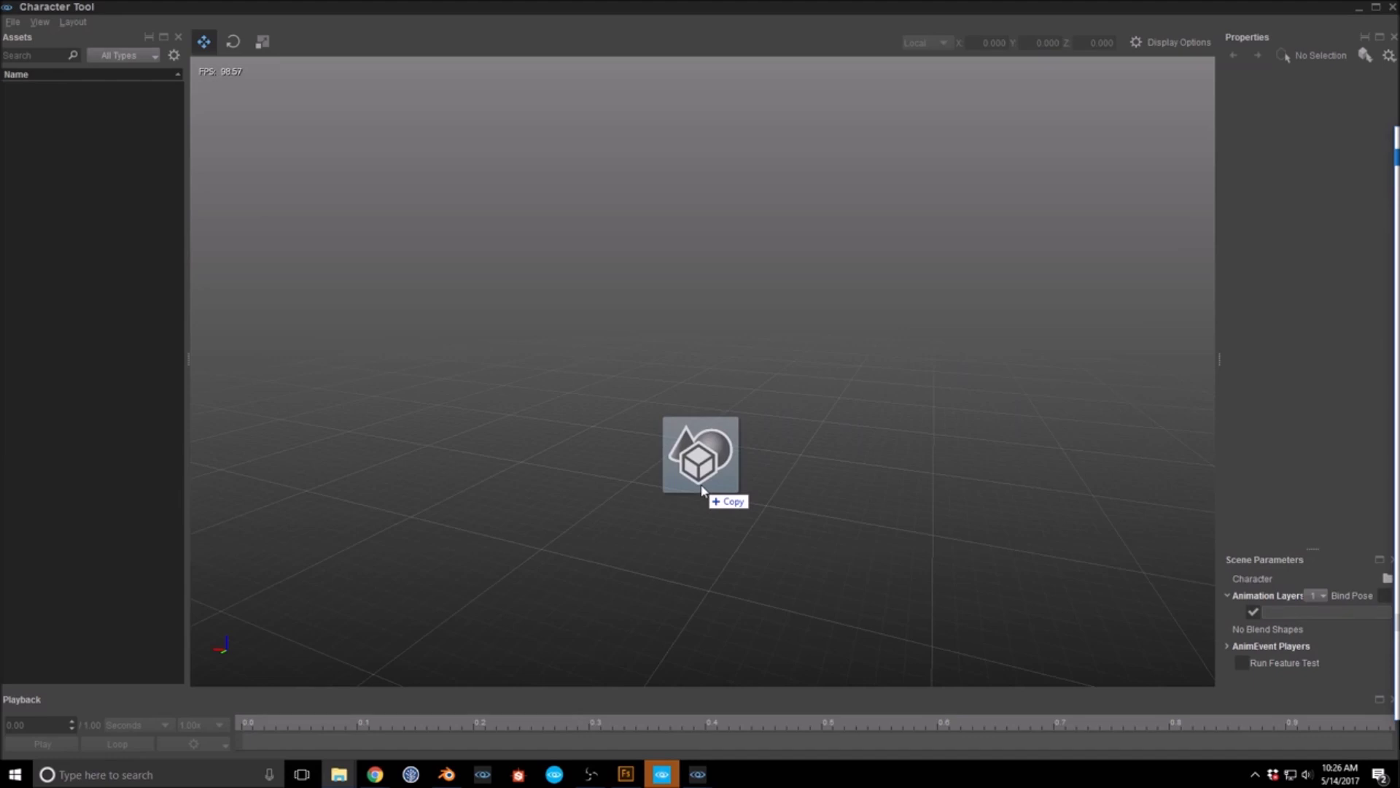
{"action": "left_click_drag", "start_coordinate": [701, 486], "coordinate": [703, 487]}
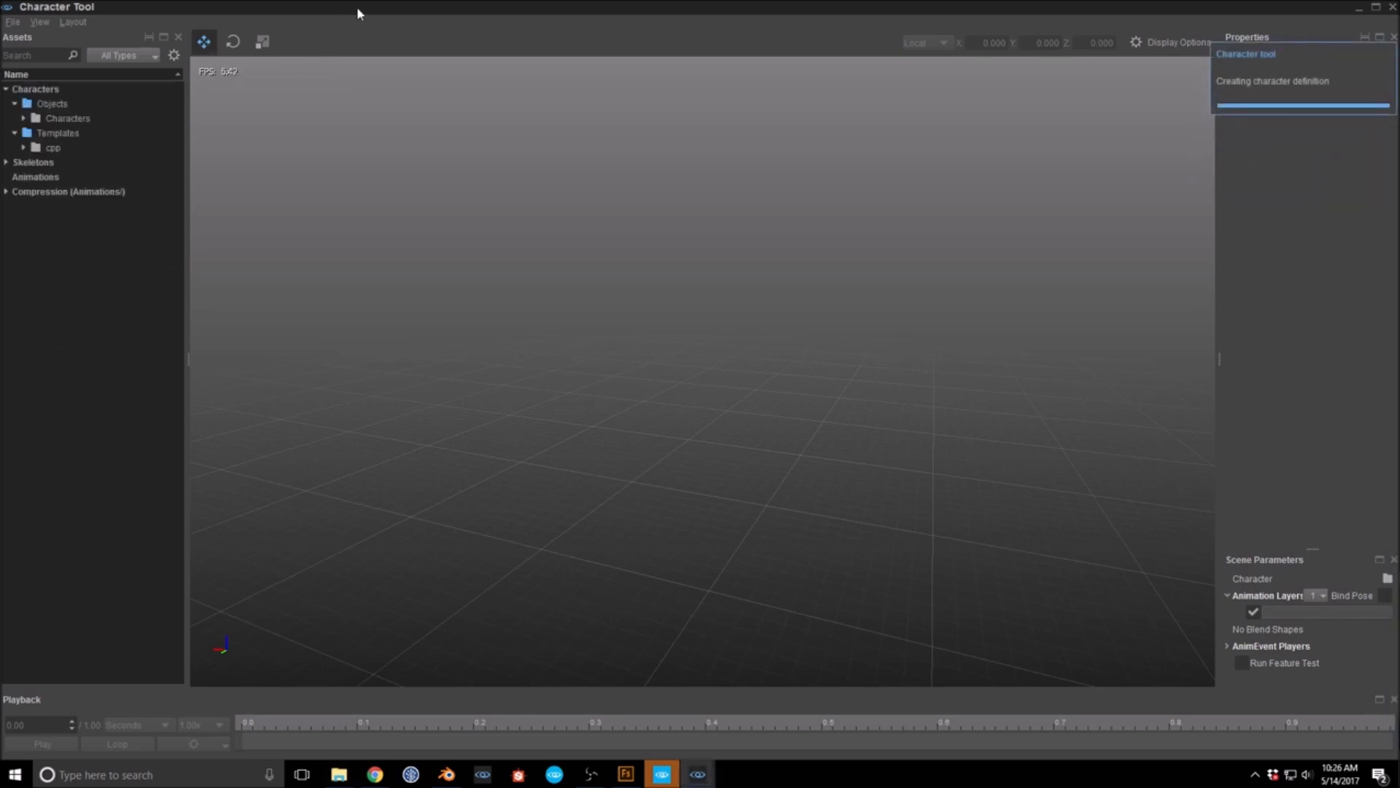
Step: Load pants_guy.cdf from the Objects/Characters/mixamo folder and view the character from another angle
{"action": "left_click", "coordinate": [24, 118]}
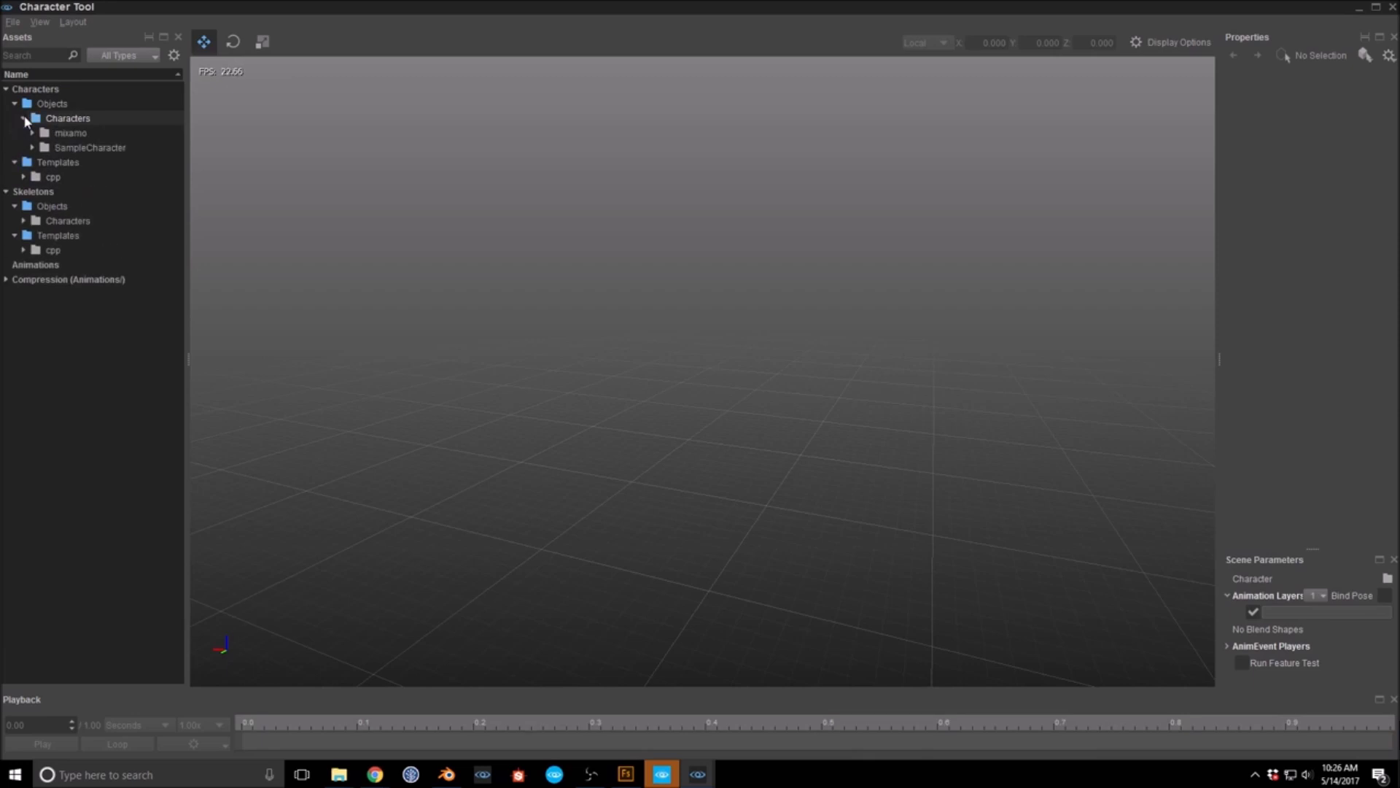
{"action": "left_click", "coordinate": [36, 134]}
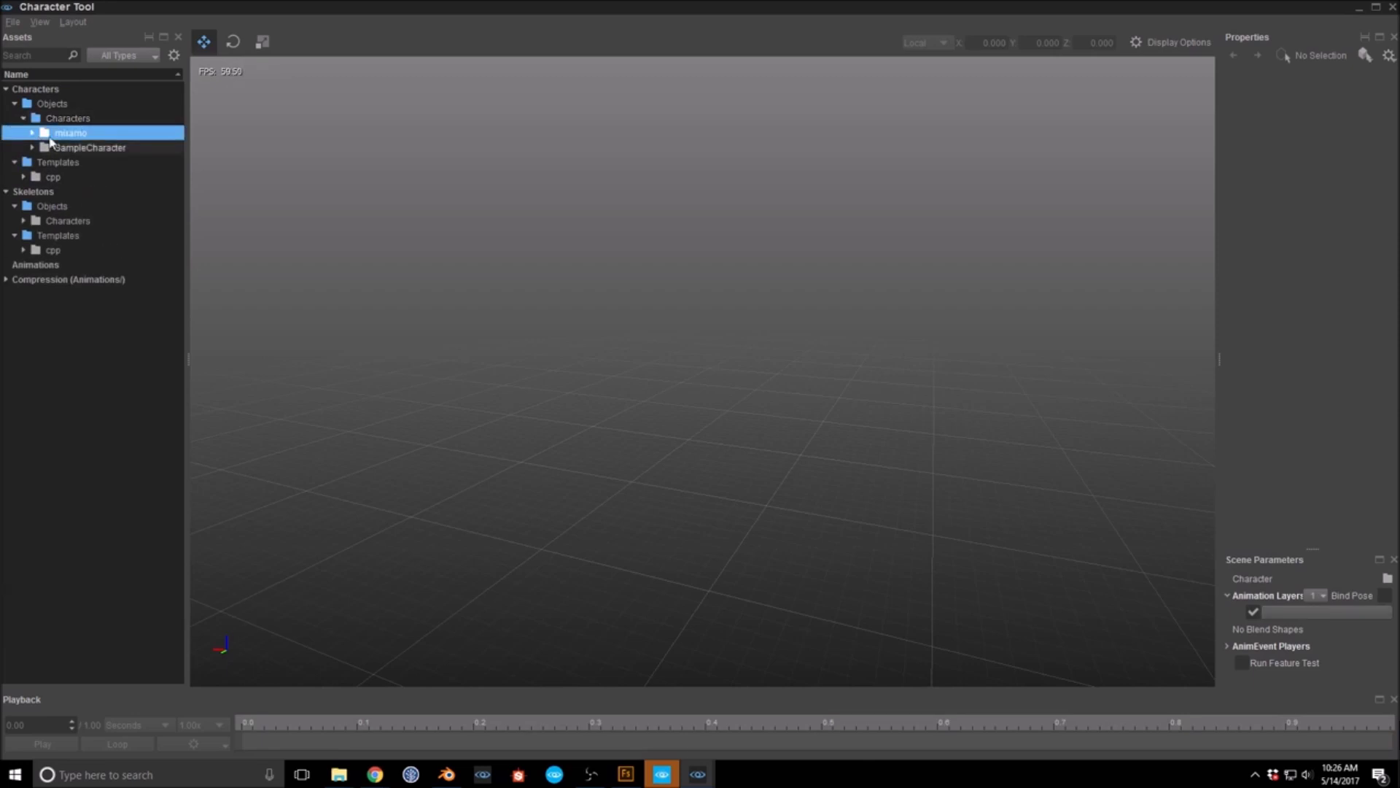
{"action": "left_click", "coordinate": [33, 133]}
{"action": "left_click", "coordinate": [80, 149]}
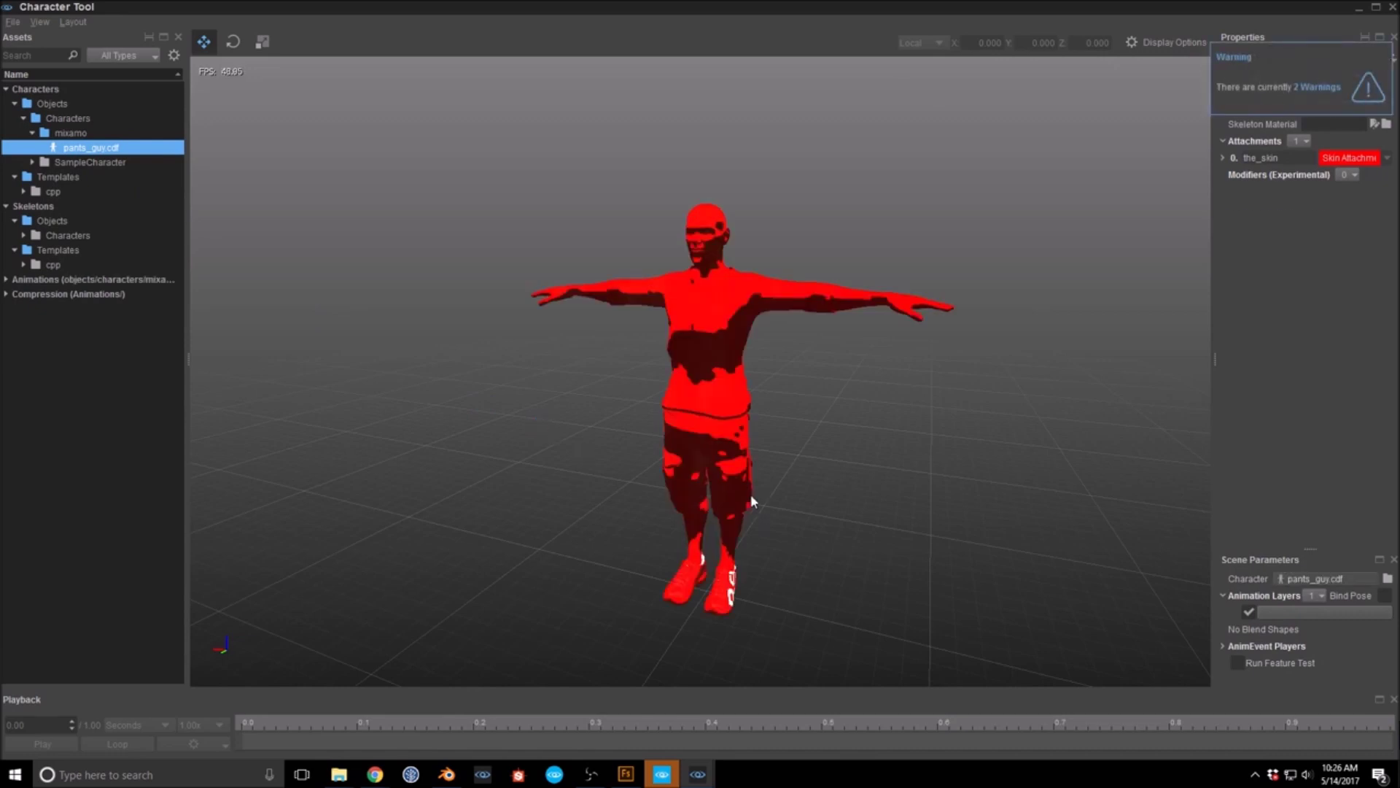
{"action": "right_click_drag", "start_coordinate": [825, 565], "coordinate": [659, 591]}
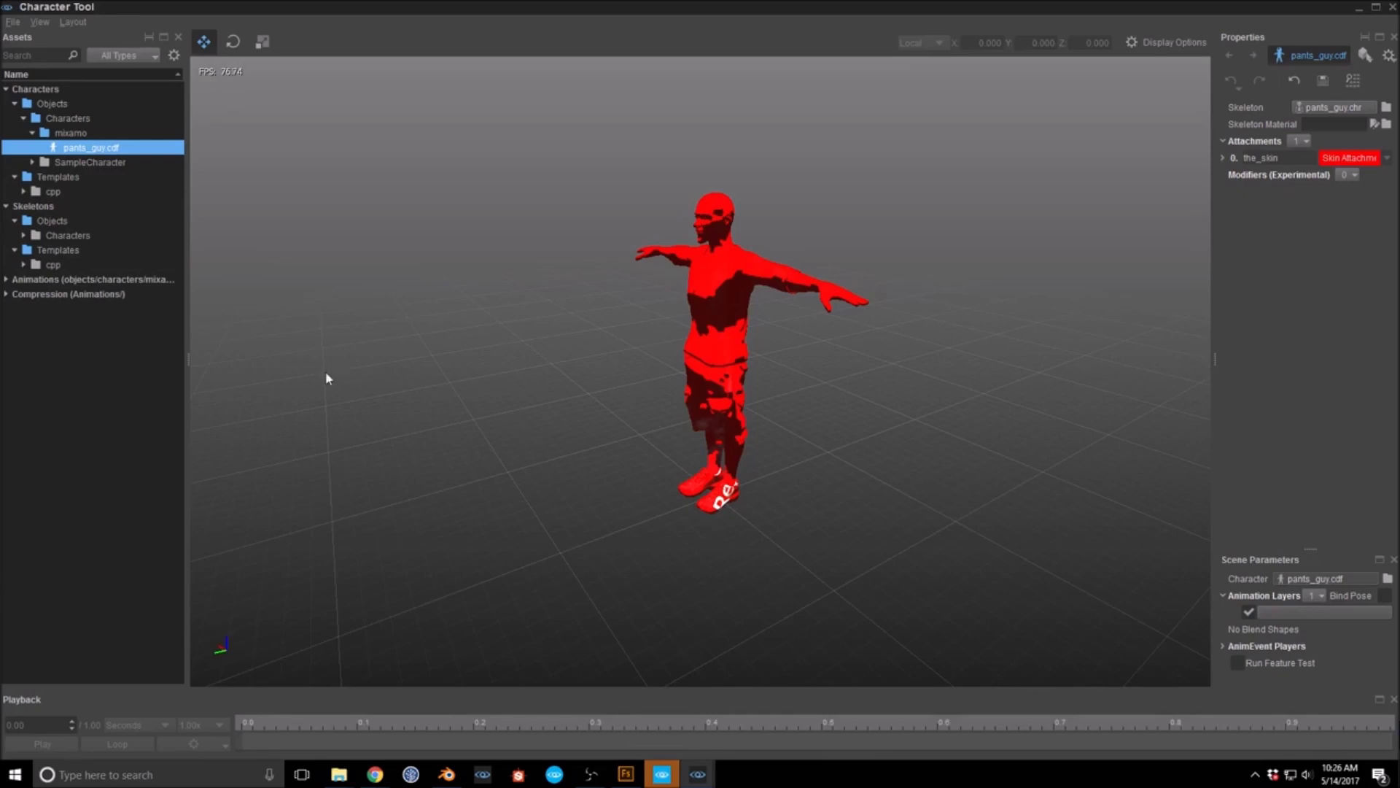
Step: Select the character's Armature mixamo com Layer0 animation and play it in a loop
{"action": "left_click", "coordinate": [6, 279]}
{"action": "left_click", "coordinate": [53, 295]}
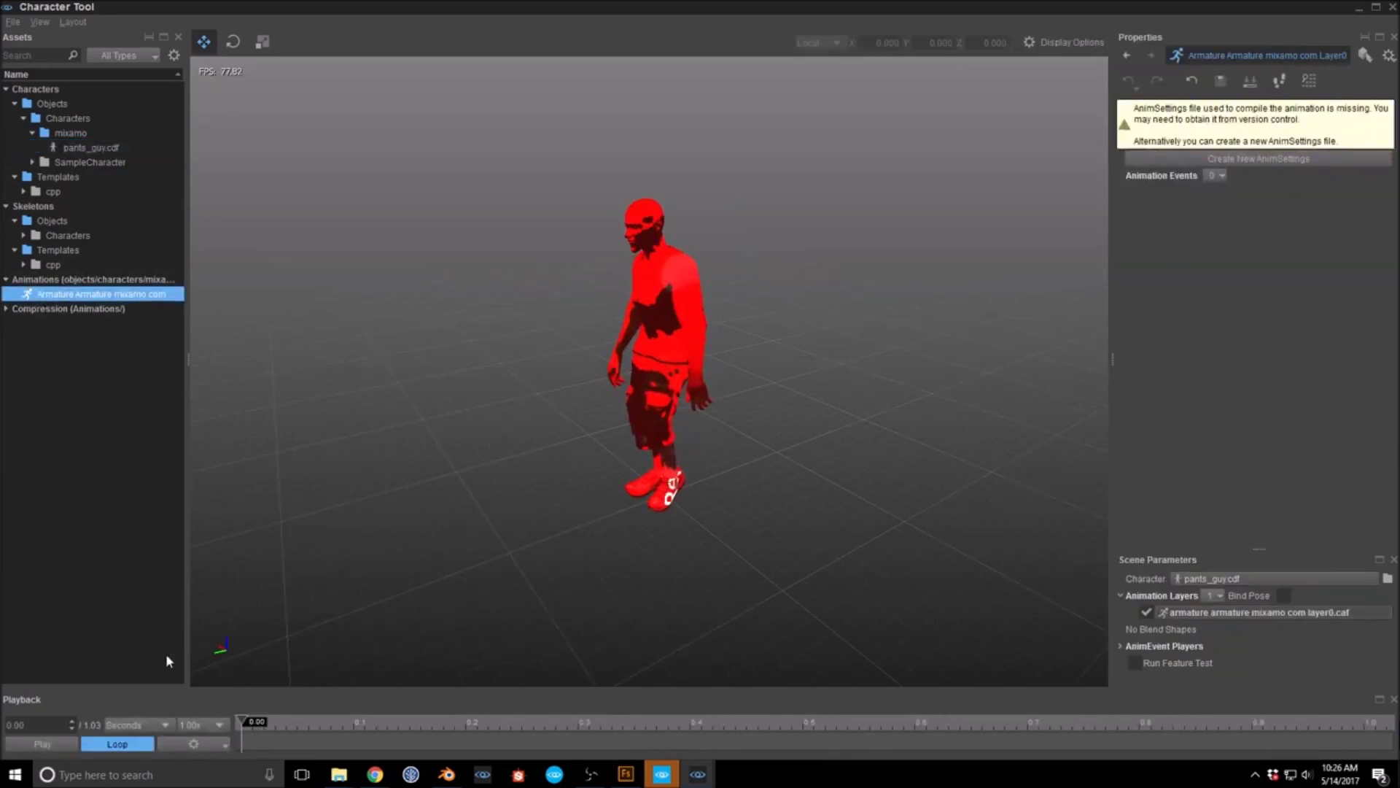
{"action": "left_click", "coordinate": [43, 743]}
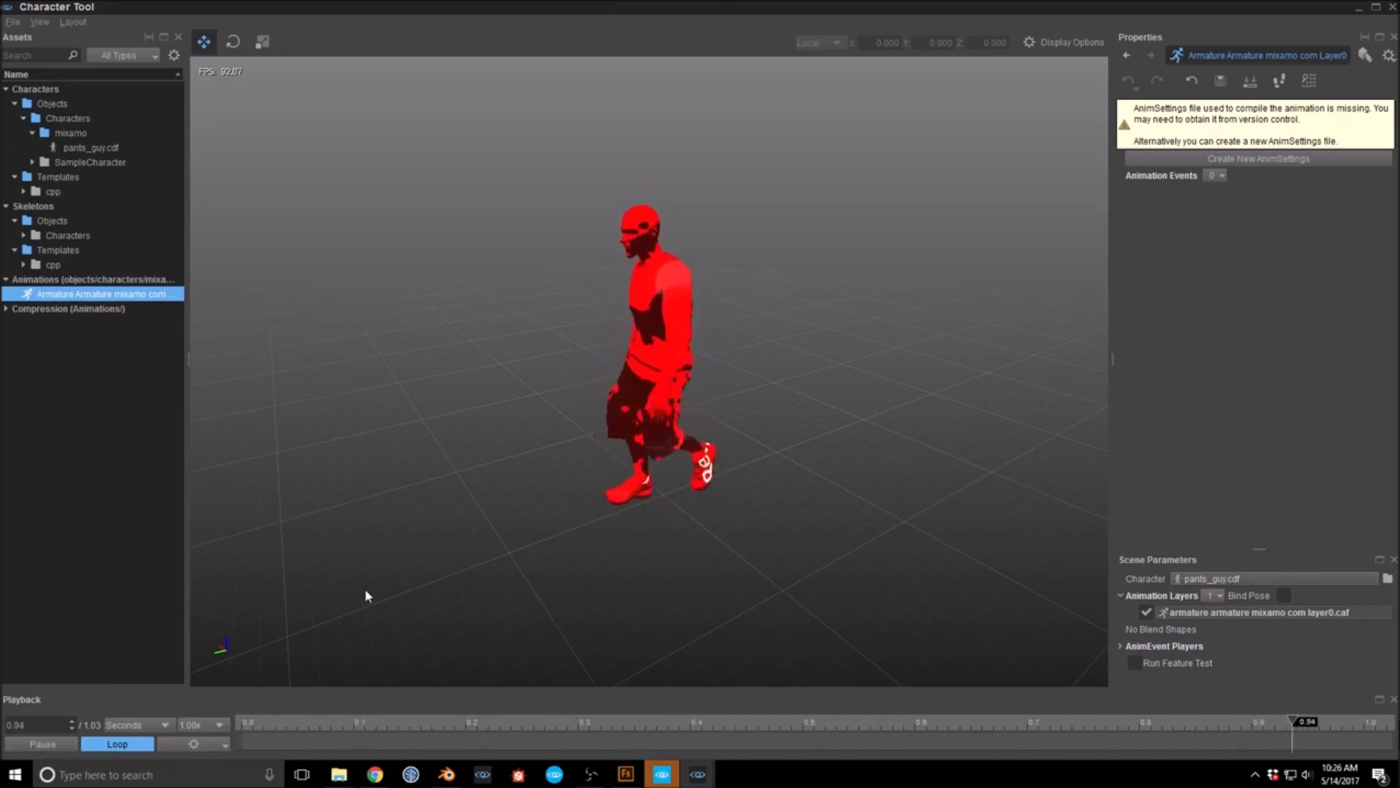
Step: Create new AnimSettings for the animation and check which skeleton aliases are available for it
{"action": "left_click", "coordinate": [1276, 159]}
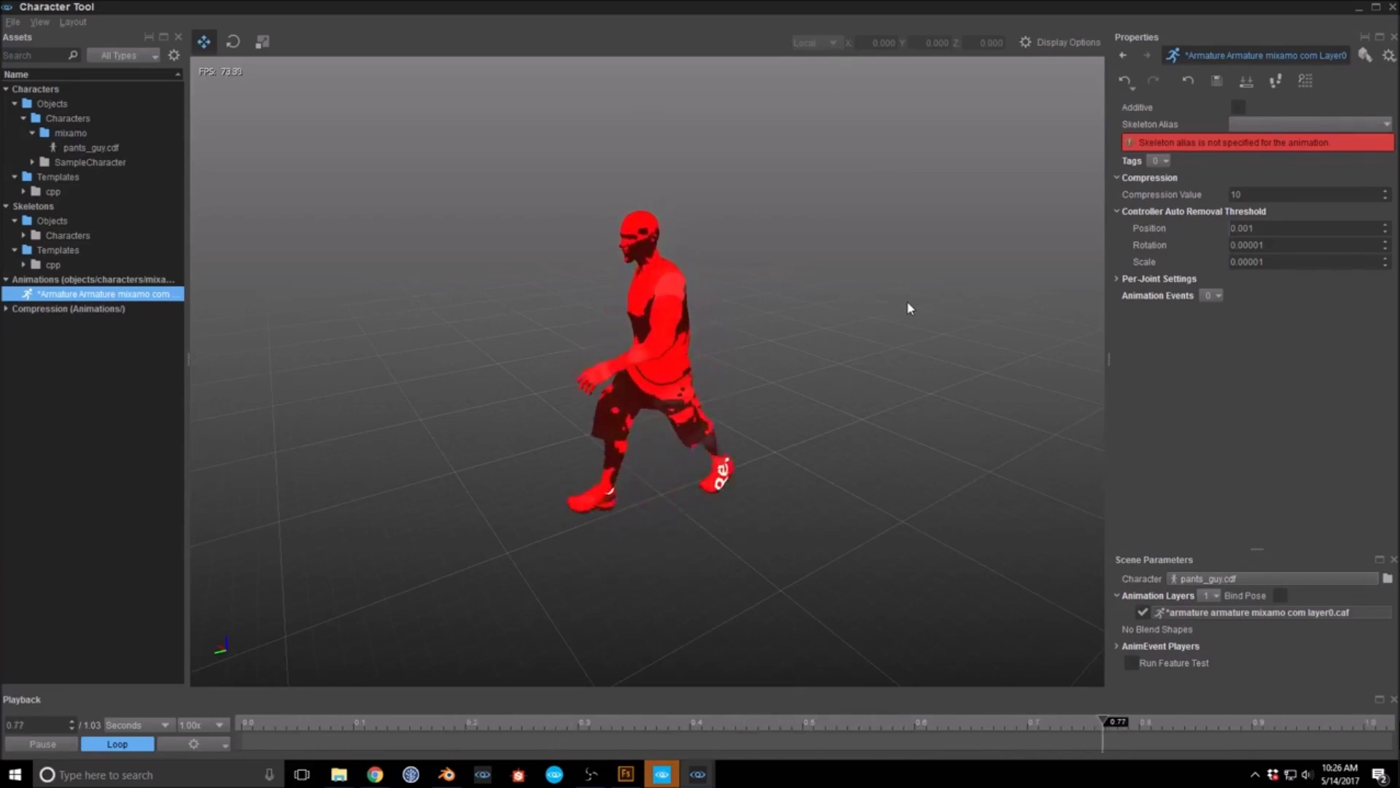
{"action": "left_click", "coordinate": [1317, 119]}
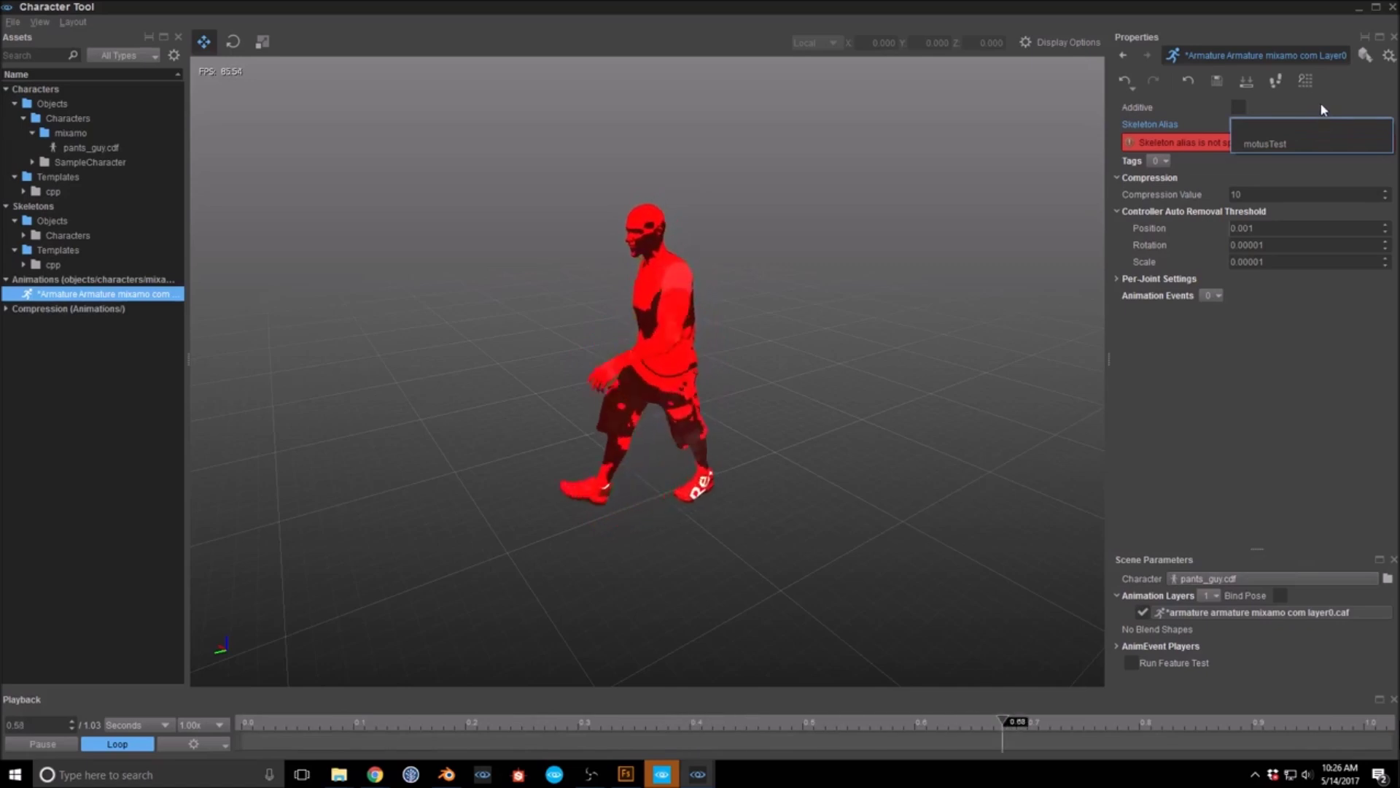
{"action": "left_click", "coordinate": [1321, 104]}
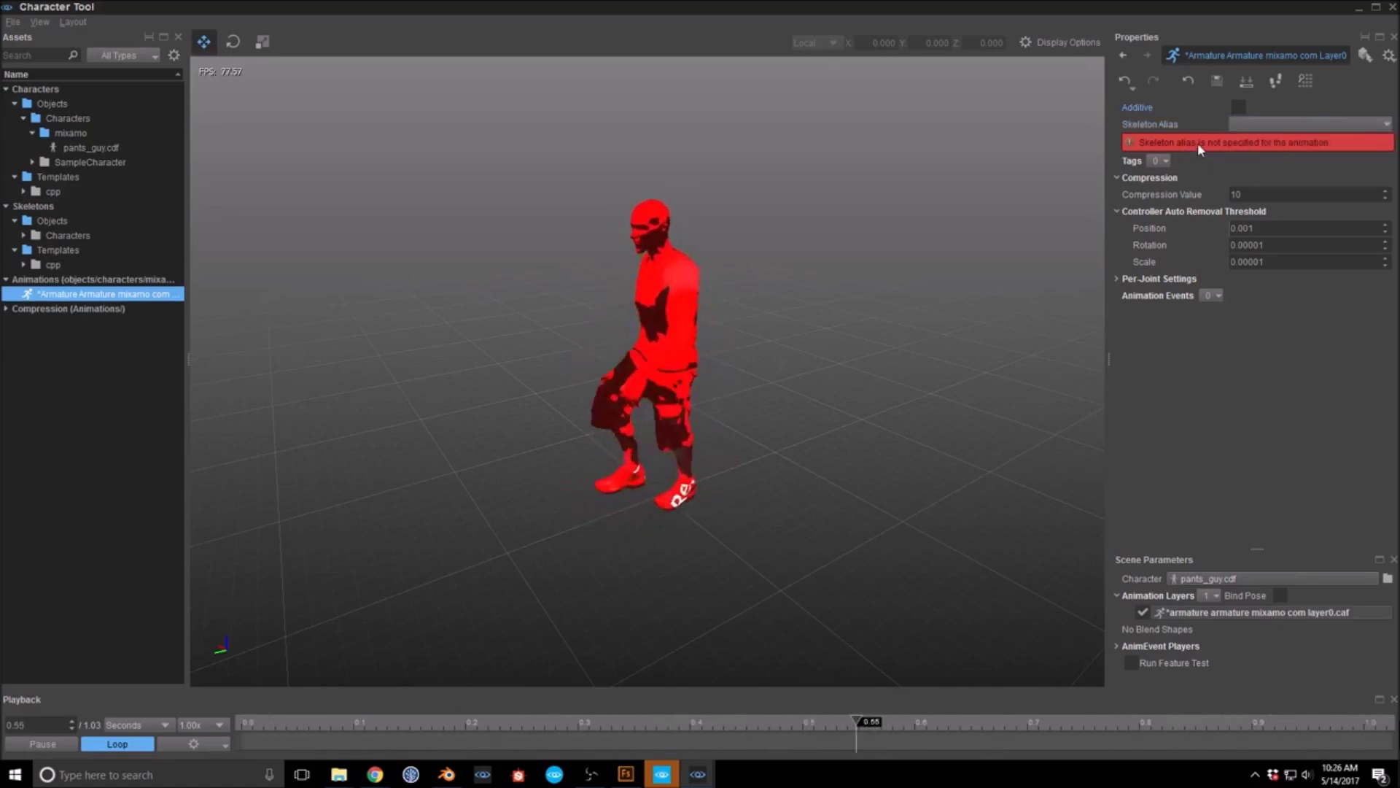
Step: Inspect the properties of pants_guy.chrparams in the skeletons' Objects/Characters/mixamo folder, widening the view to read them
{"action": "left_click", "coordinate": [24, 234]}
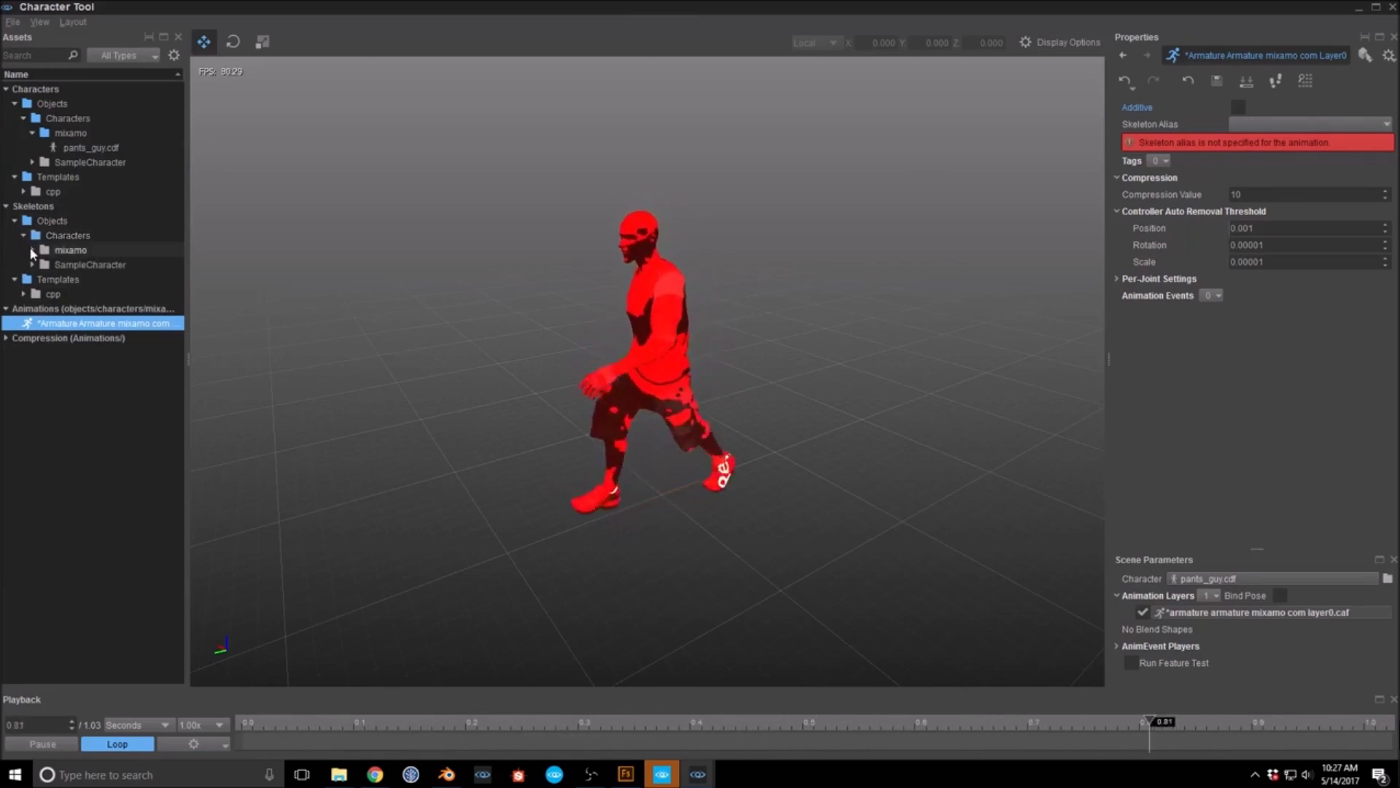
{"action": "left_click", "coordinate": [32, 250]}
{"action": "left_click", "coordinate": [106, 264]}
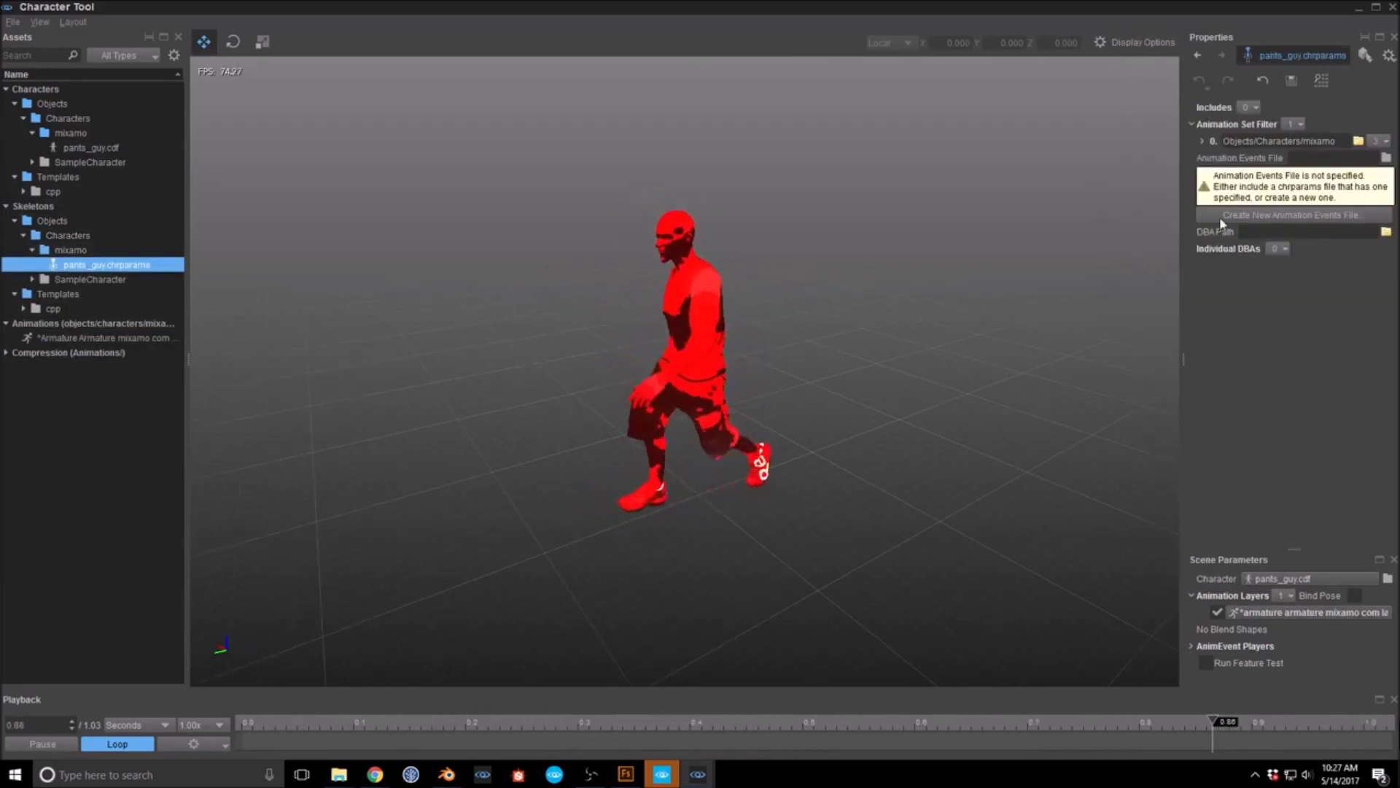
{"action": "left_click_drag", "start_coordinate": [1181, 197], "coordinate": [1088, 199]}
Step: Add a new alias named pants_guy to the Skeleton List in the compression settings
{"action": "left_click", "coordinate": [6, 353]}
{"action": "left_click", "coordinate": [45, 396]}
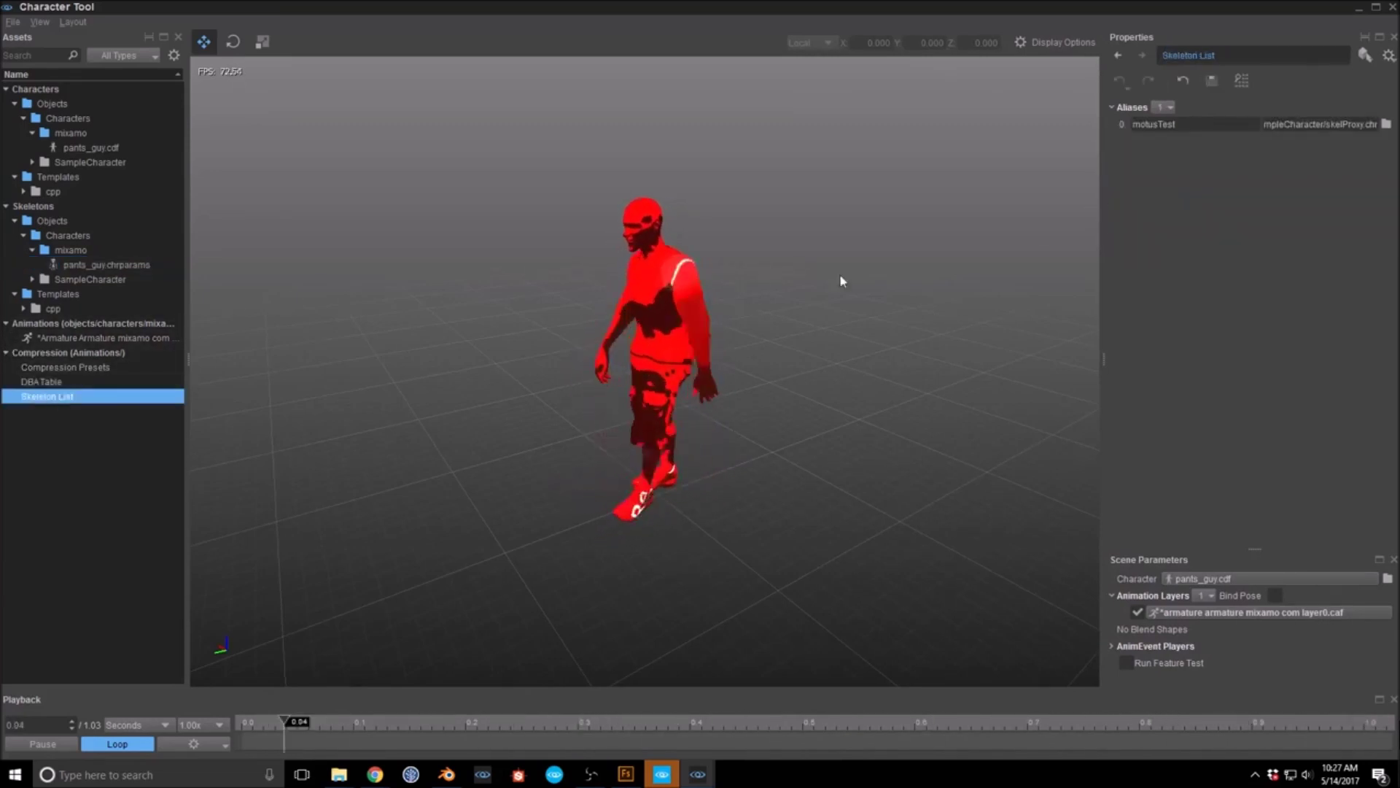
{"action": "left_click", "coordinate": [1162, 107]}
{"action": "left_click", "coordinate": [1167, 140]}
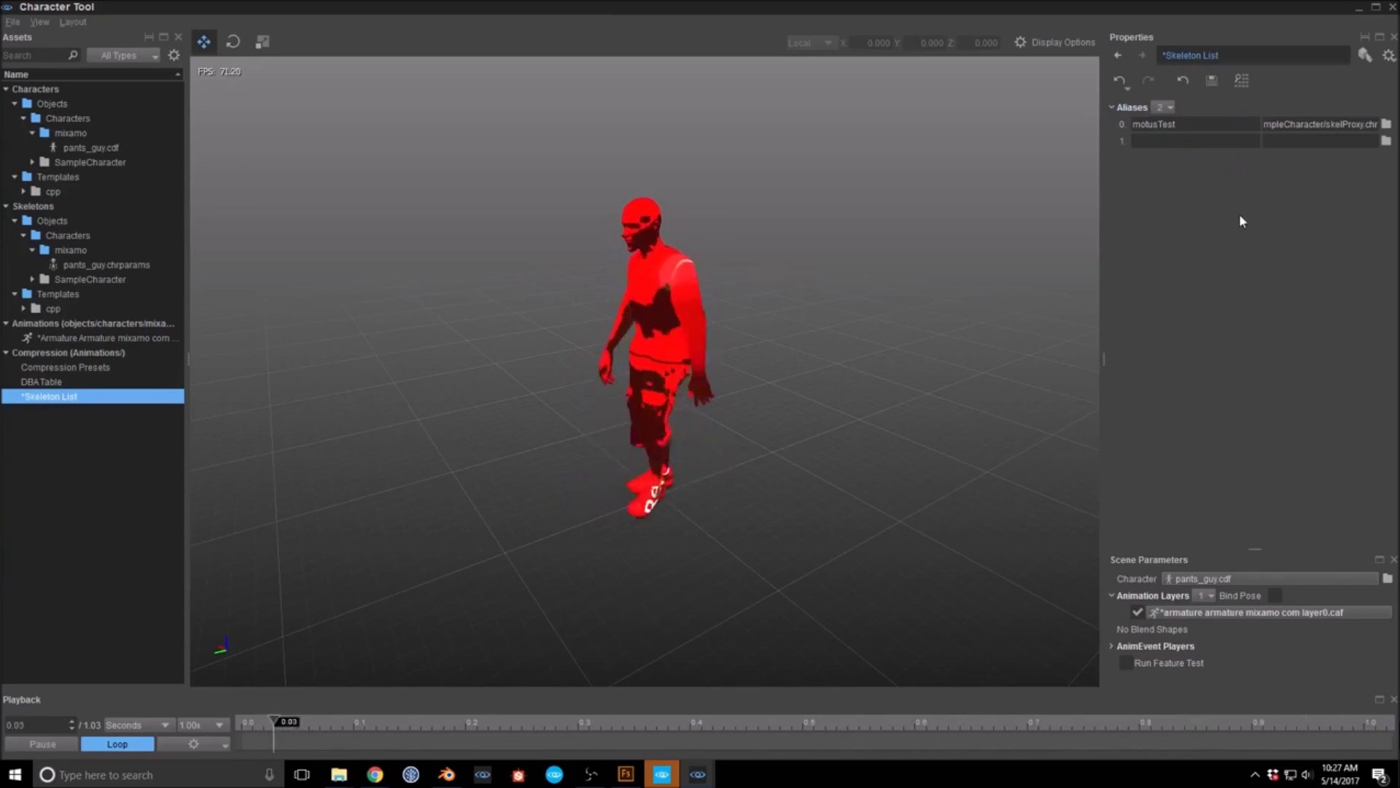
{"action": "left_click", "coordinate": [1201, 142]}
{"action": "type", "text": "pants_guy"}
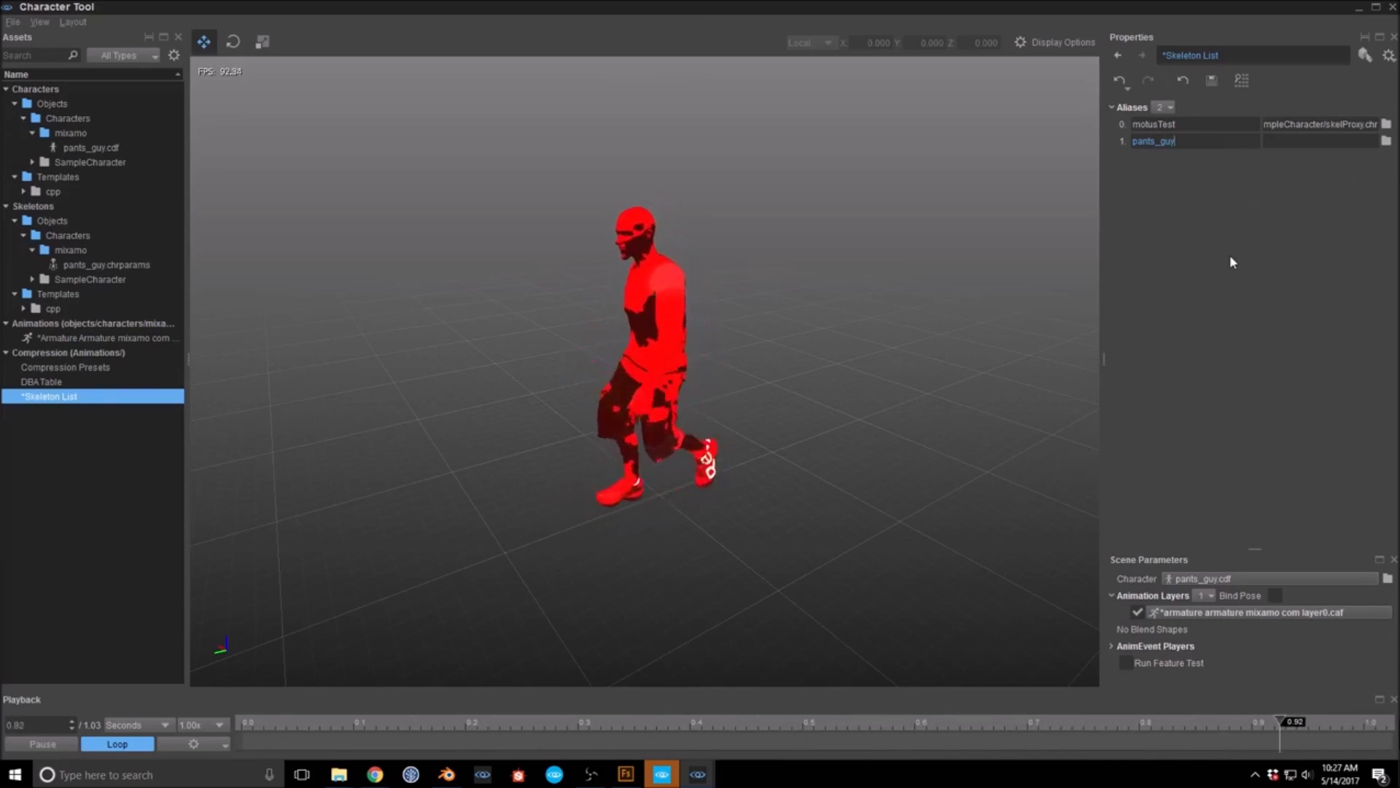
Step: Assign pants_guy.chr from Objects/Characters/mixamo as the skeleton file of the pants_guy alias
{"action": "left_click", "coordinate": [1386, 141]}
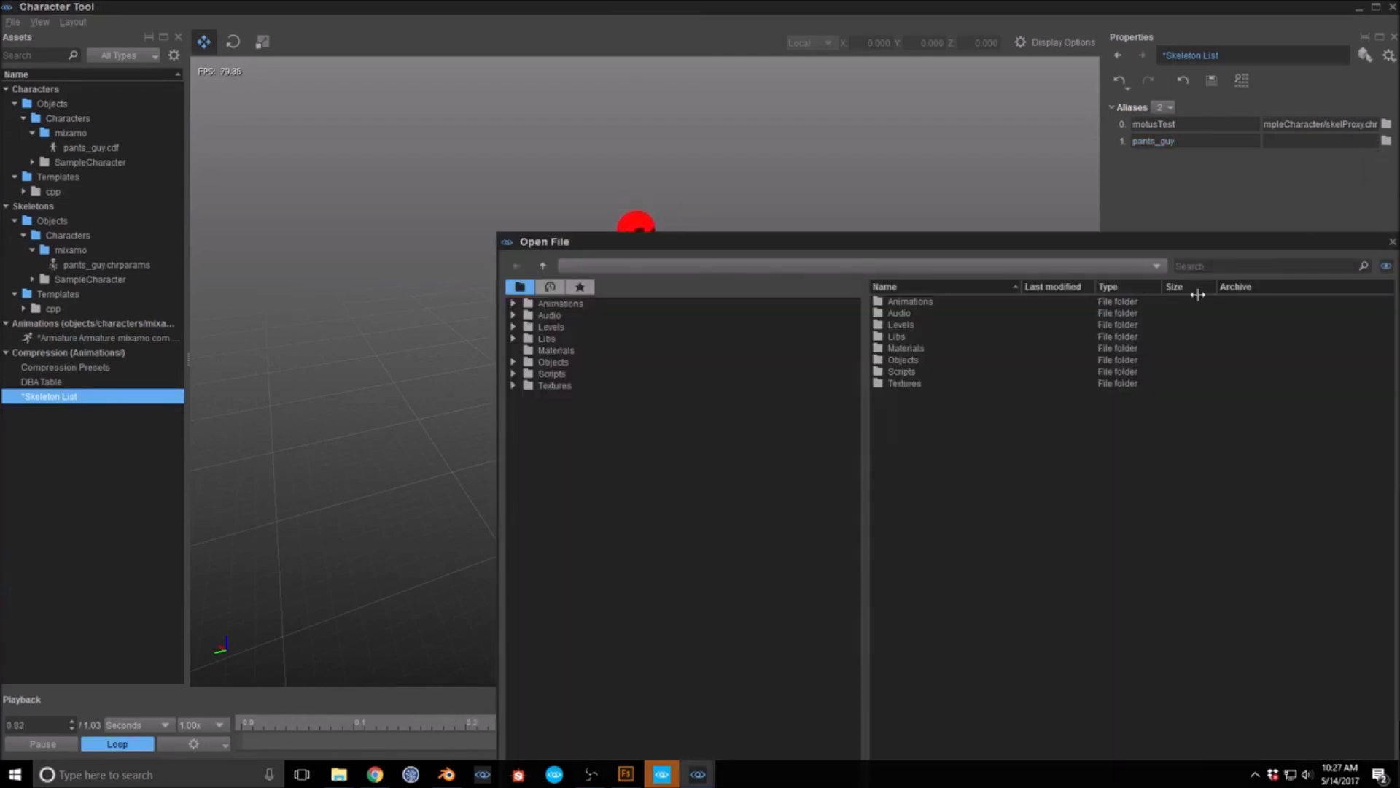
{"action": "left_click_drag", "start_coordinate": [885, 240], "coordinate": [689, 128]}
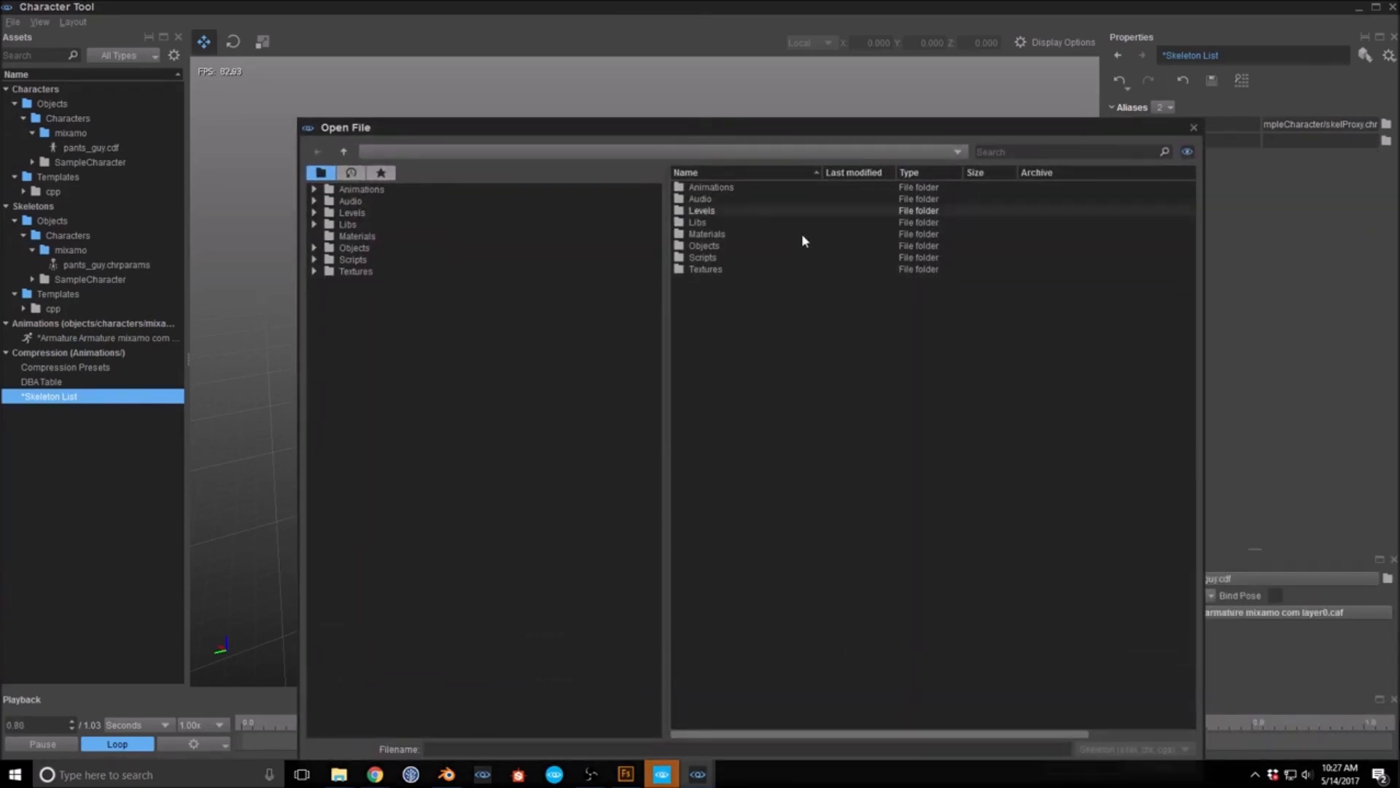
{"action": "double_click", "coordinate": [718, 245]}
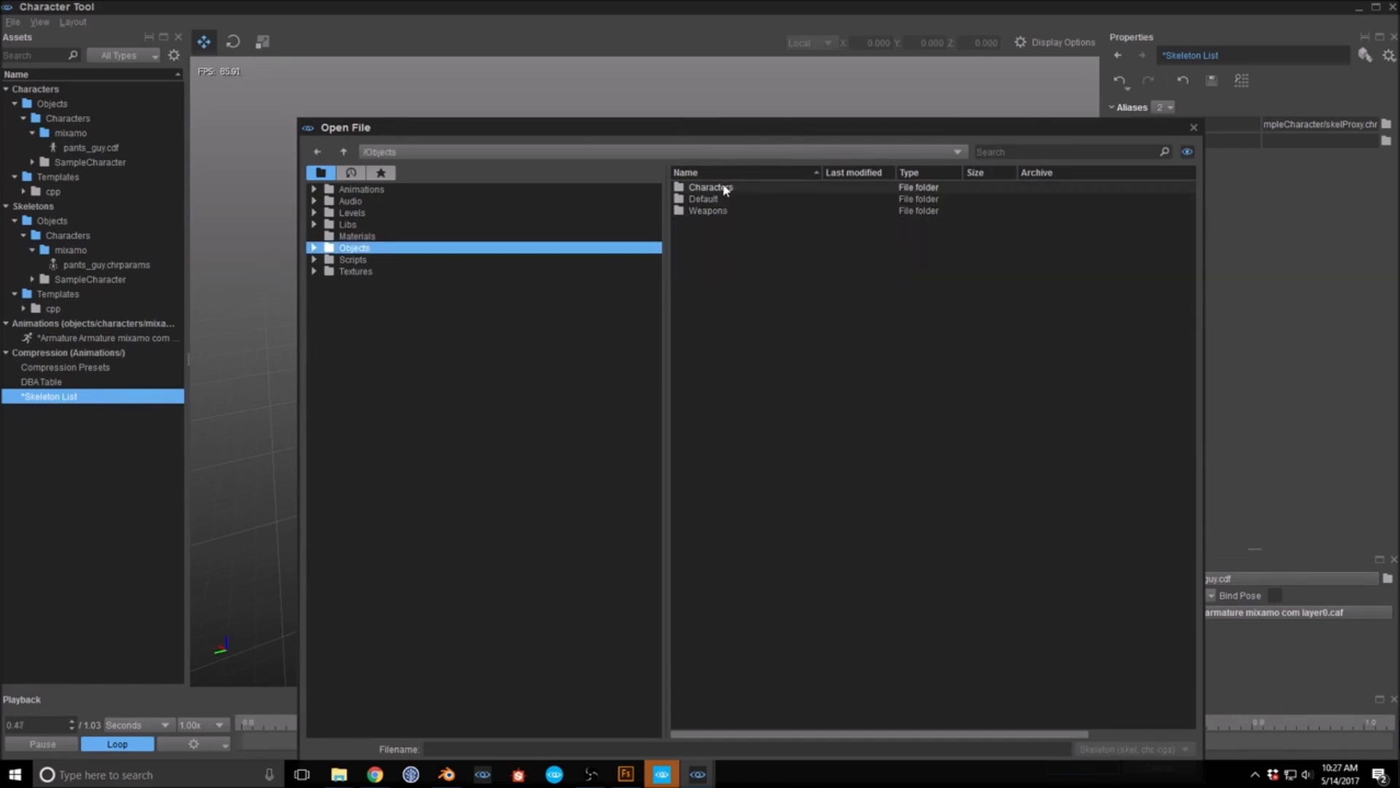
{"action": "double_click", "coordinate": [724, 190]}
{"action": "double_click", "coordinate": [724, 188]}
{"action": "left_click", "coordinate": [724, 200]}
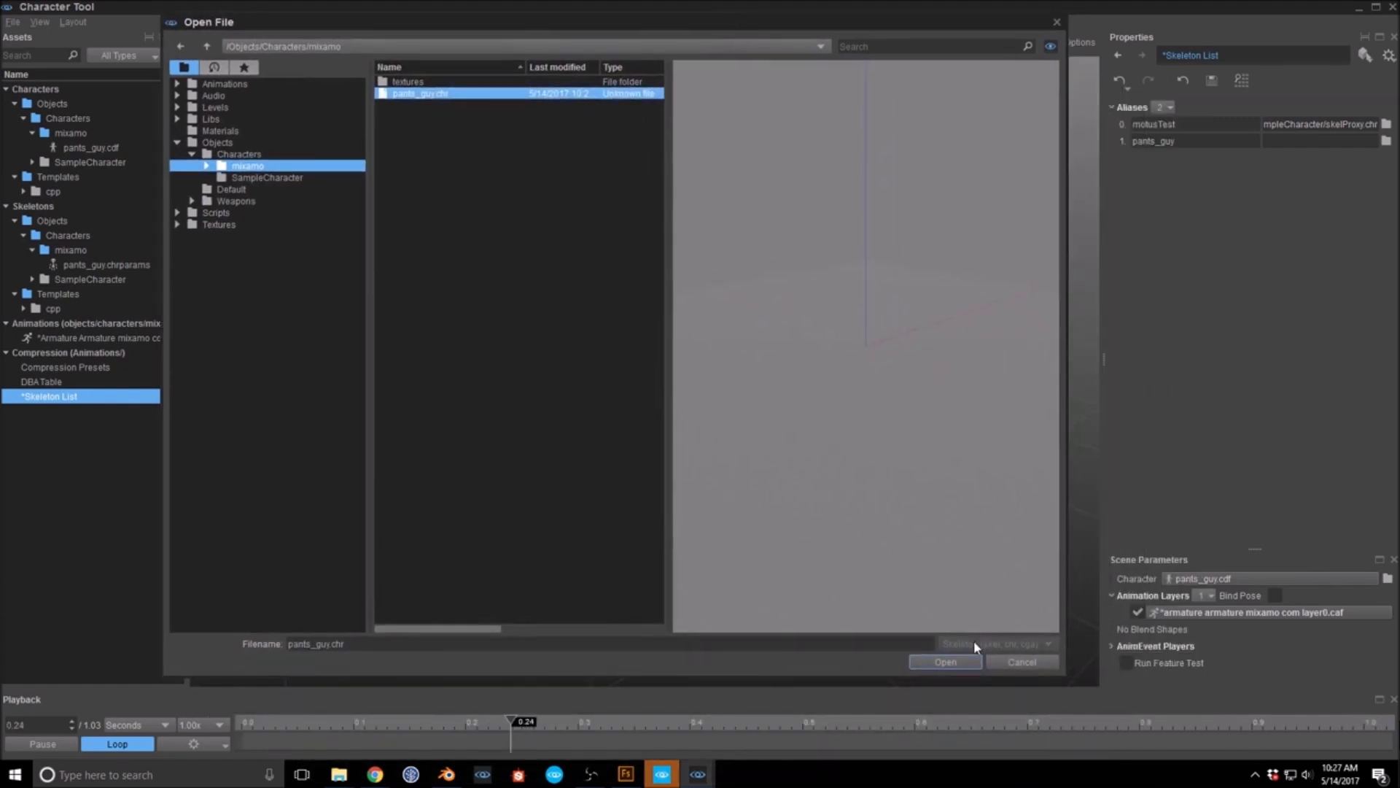
{"action": "left_click", "coordinate": [942, 660]}
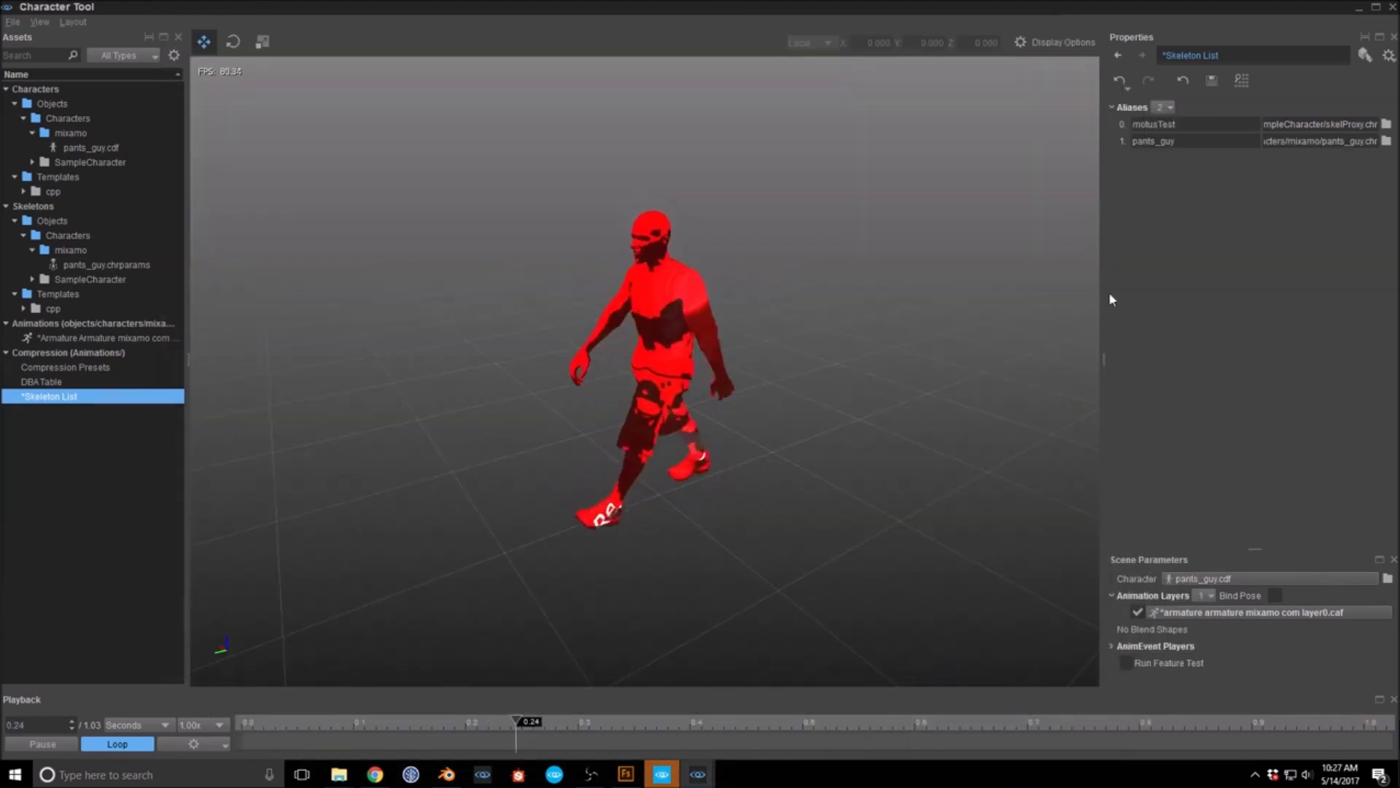
Step: Examine the animation set filter of pants_guy.chrparams and its source directory, leaving the directory choice without changes
{"action": "left_click", "coordinate": [124, 265]}
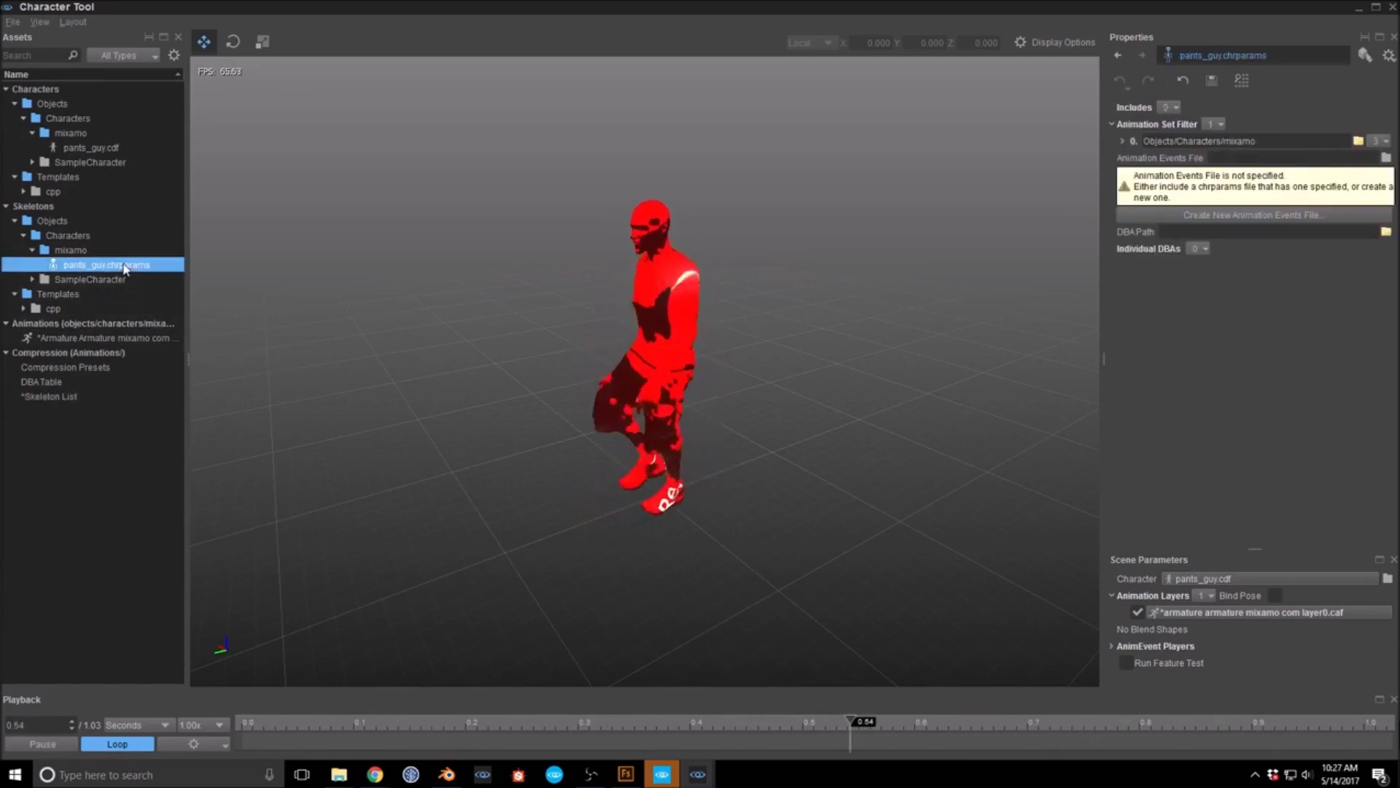
{"action": "left_click", "coordinate": [1121, 141]}
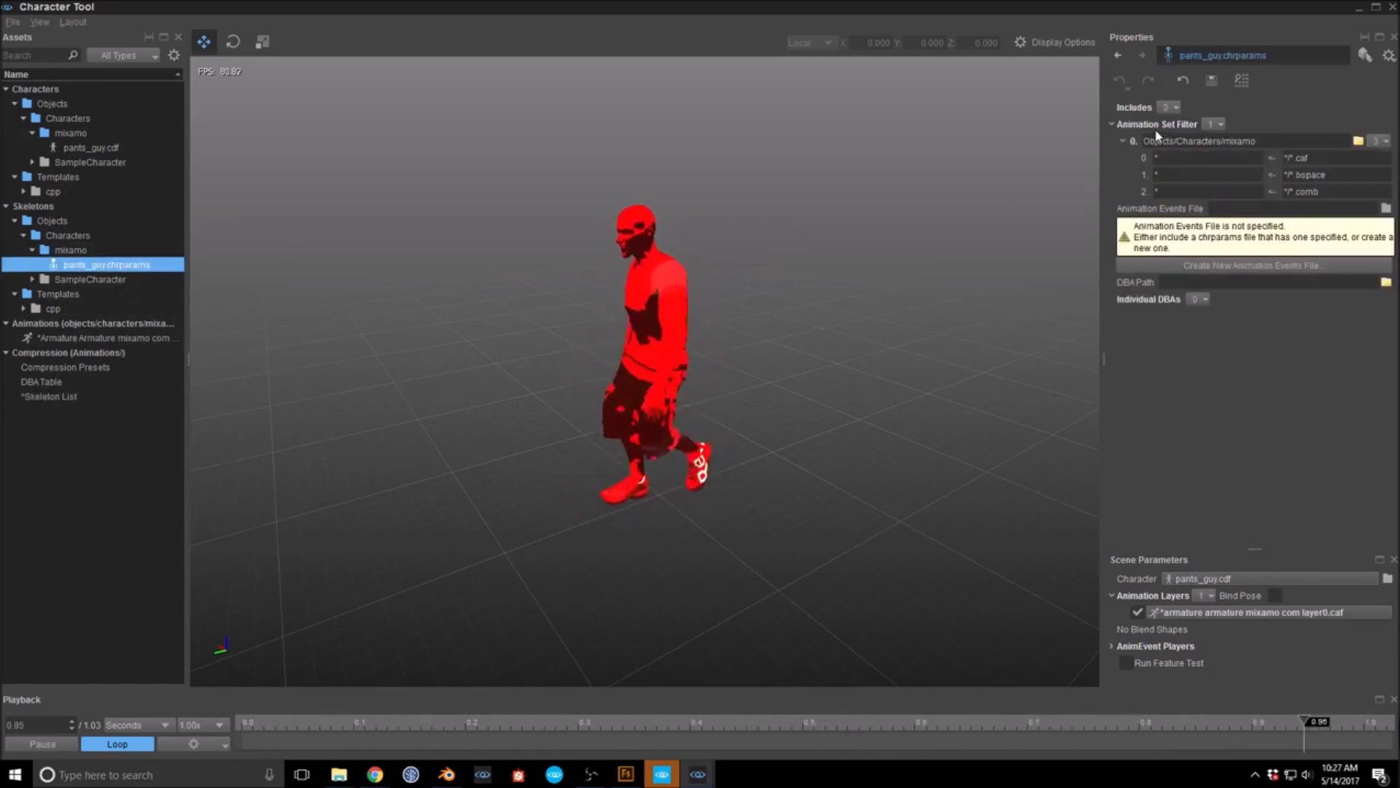
{"action": "left_click", "coordinate": [1217, 124]}
{"action": "left_click", "coordinate": [1261, 110]}
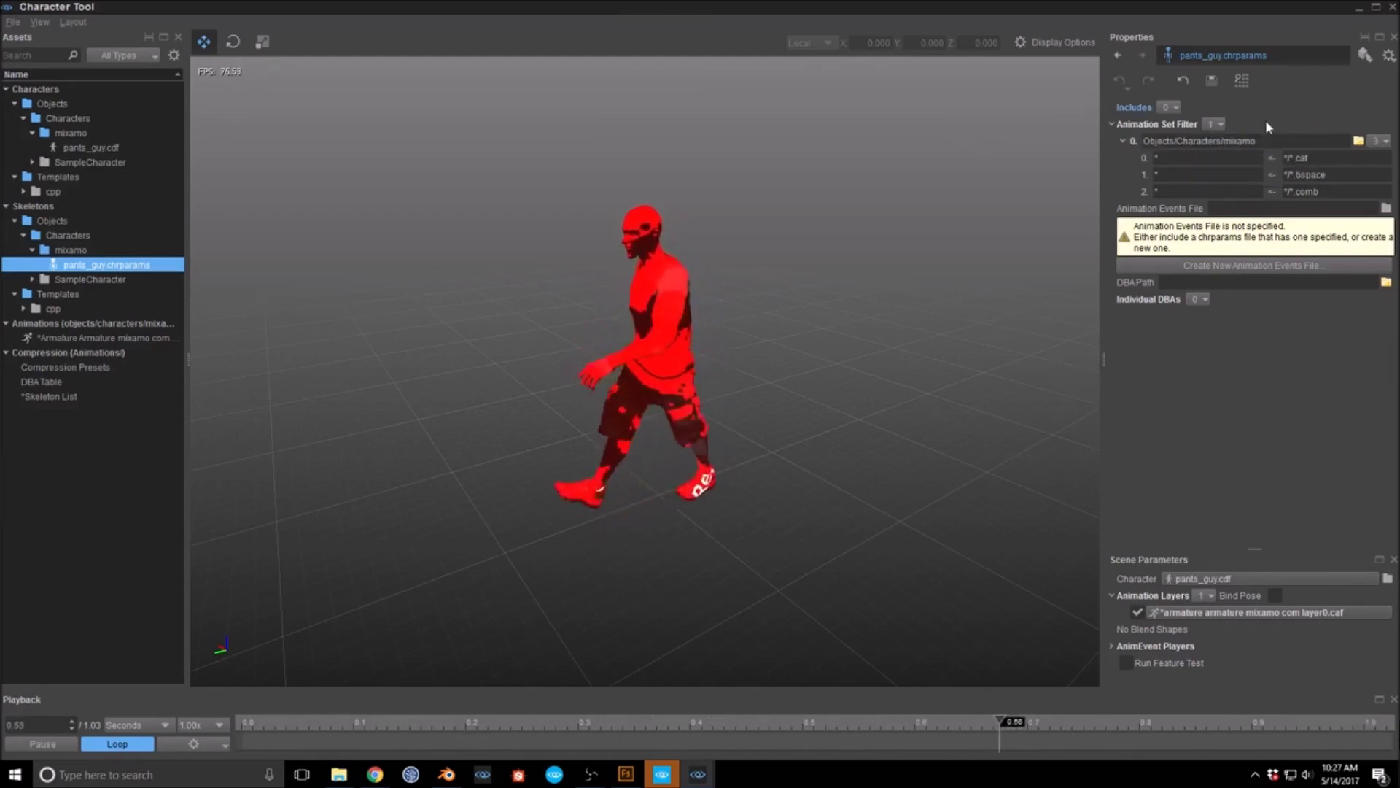
{"action": "left_click", "coordinate": [1358, 140]}
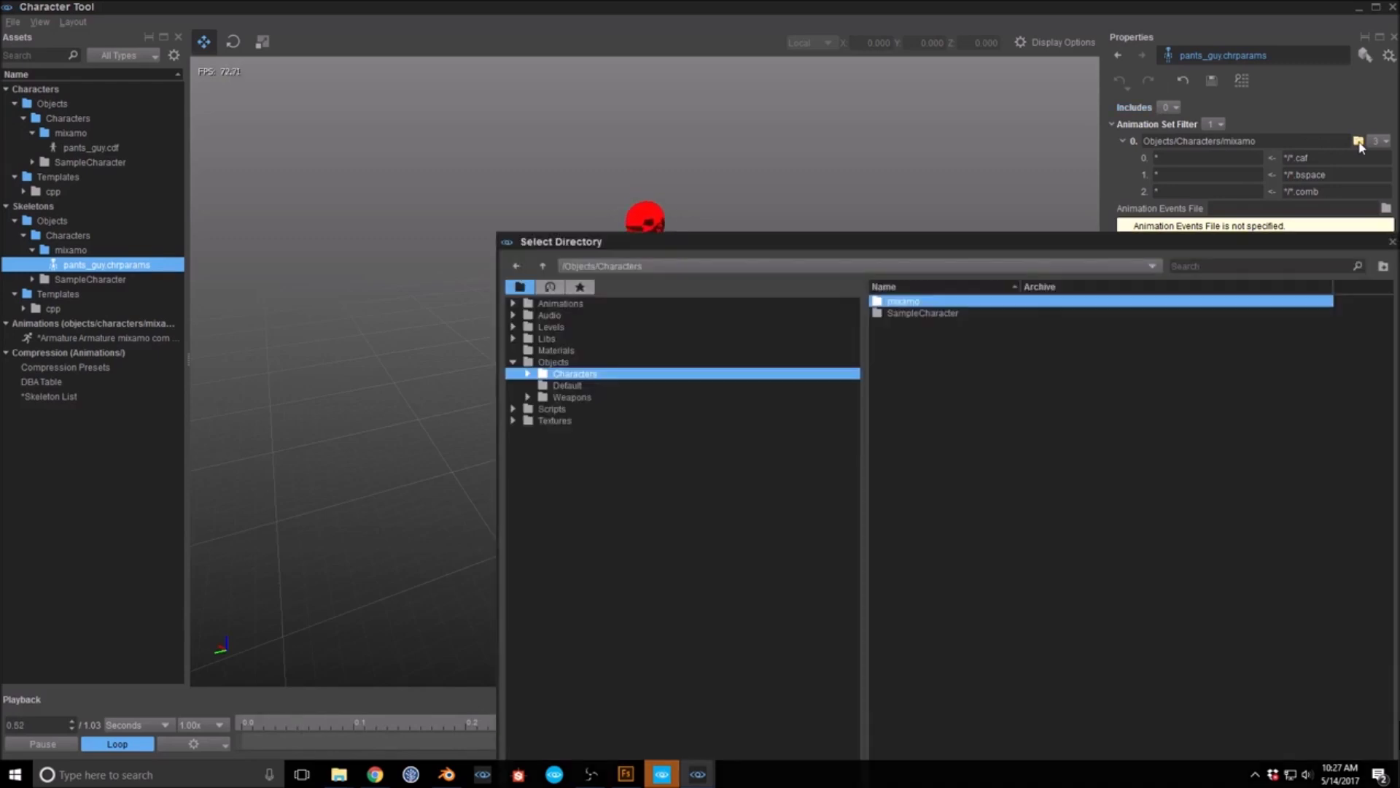
{"action": "left_click_drag", "start_coordinate": [948, 242], "coordinate": [652, 172]}
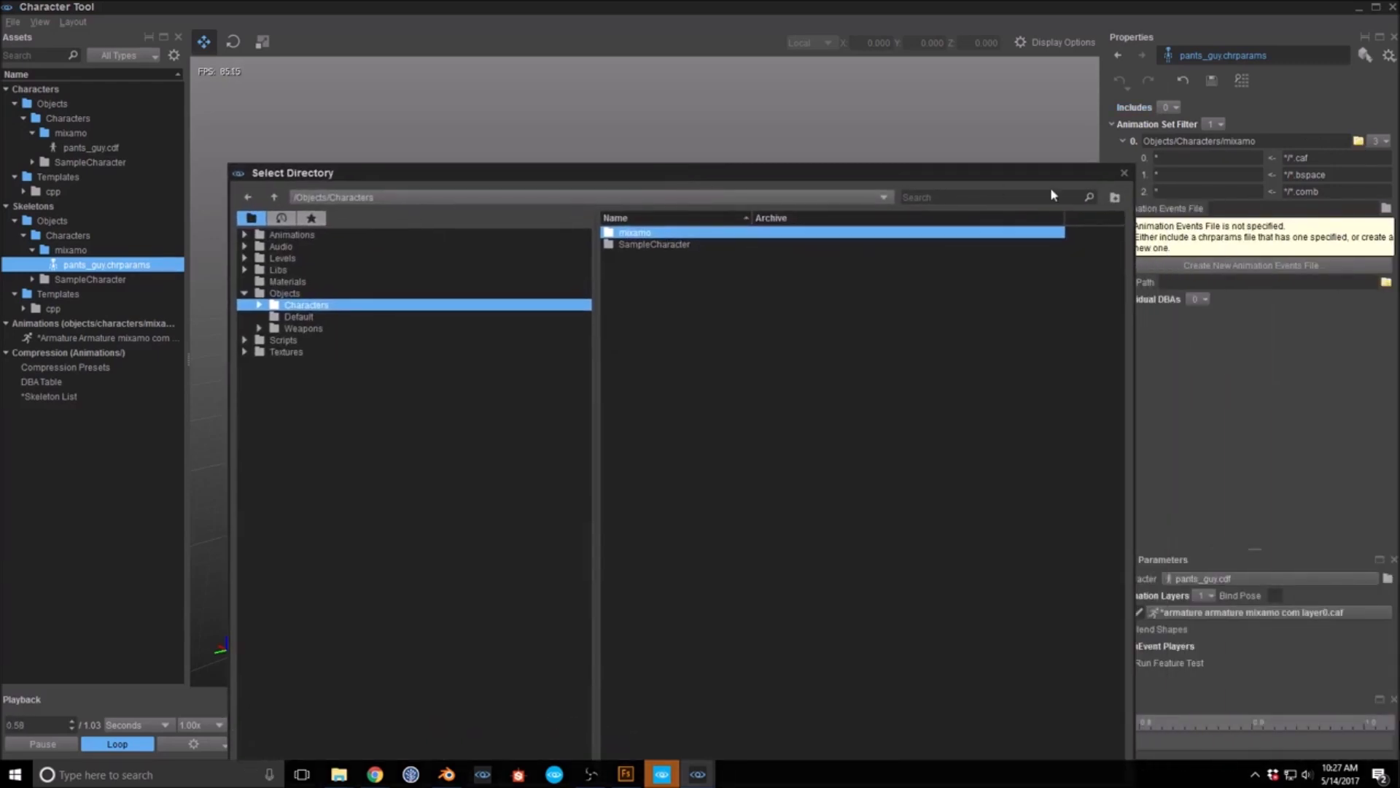
{"action": "left_click", "coordinate": [1123, 174]}
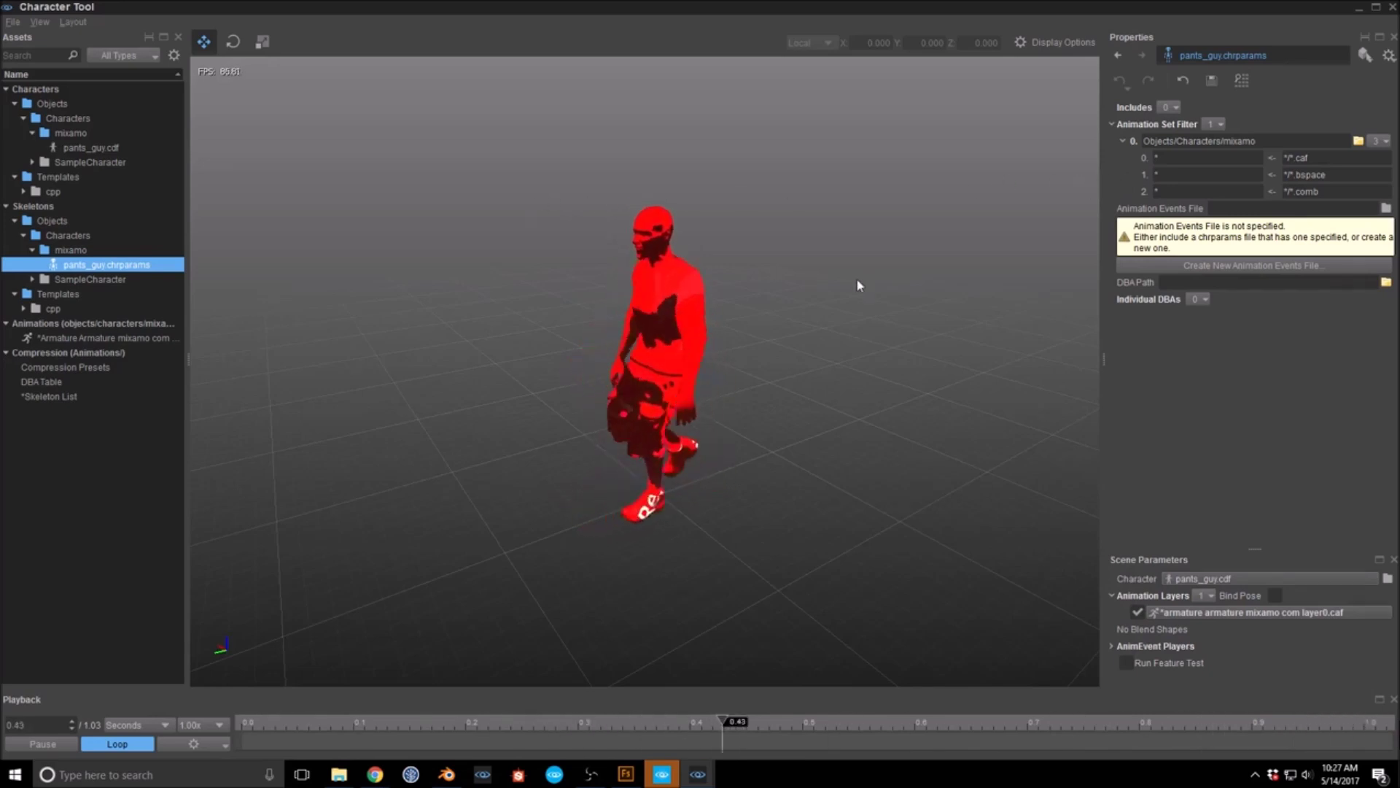
Step: Create an animation events file named anim_events in Animations/mixamo for pants_guy.chrparams, and save the skeleton parameters
{"action": "left_click", "coordinate": [1249, 266]}
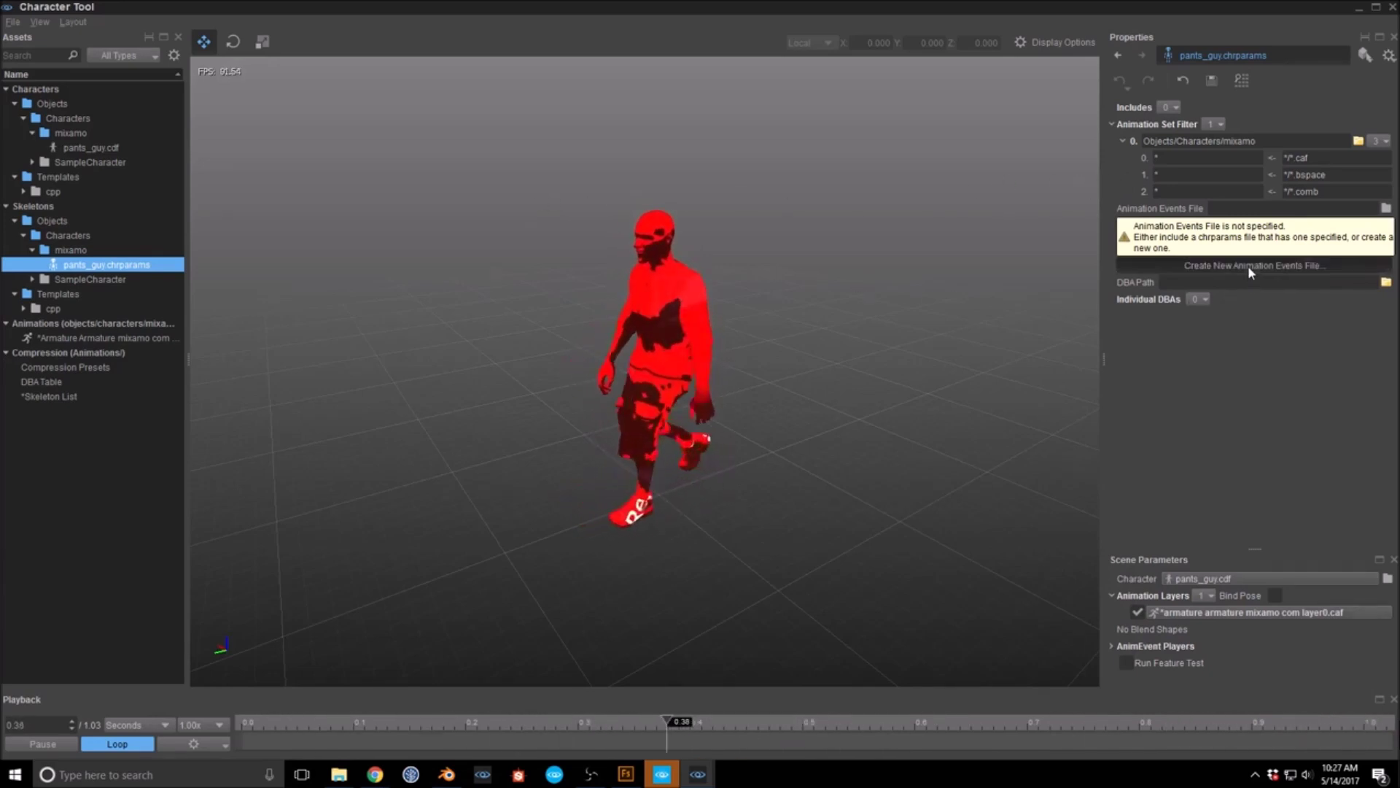
{"action": "left_click_drag", "start_coordinate": [913, 245], "coordinate": [681, 101]}
{"action": "double_click", "coordinate": [667, 157]}
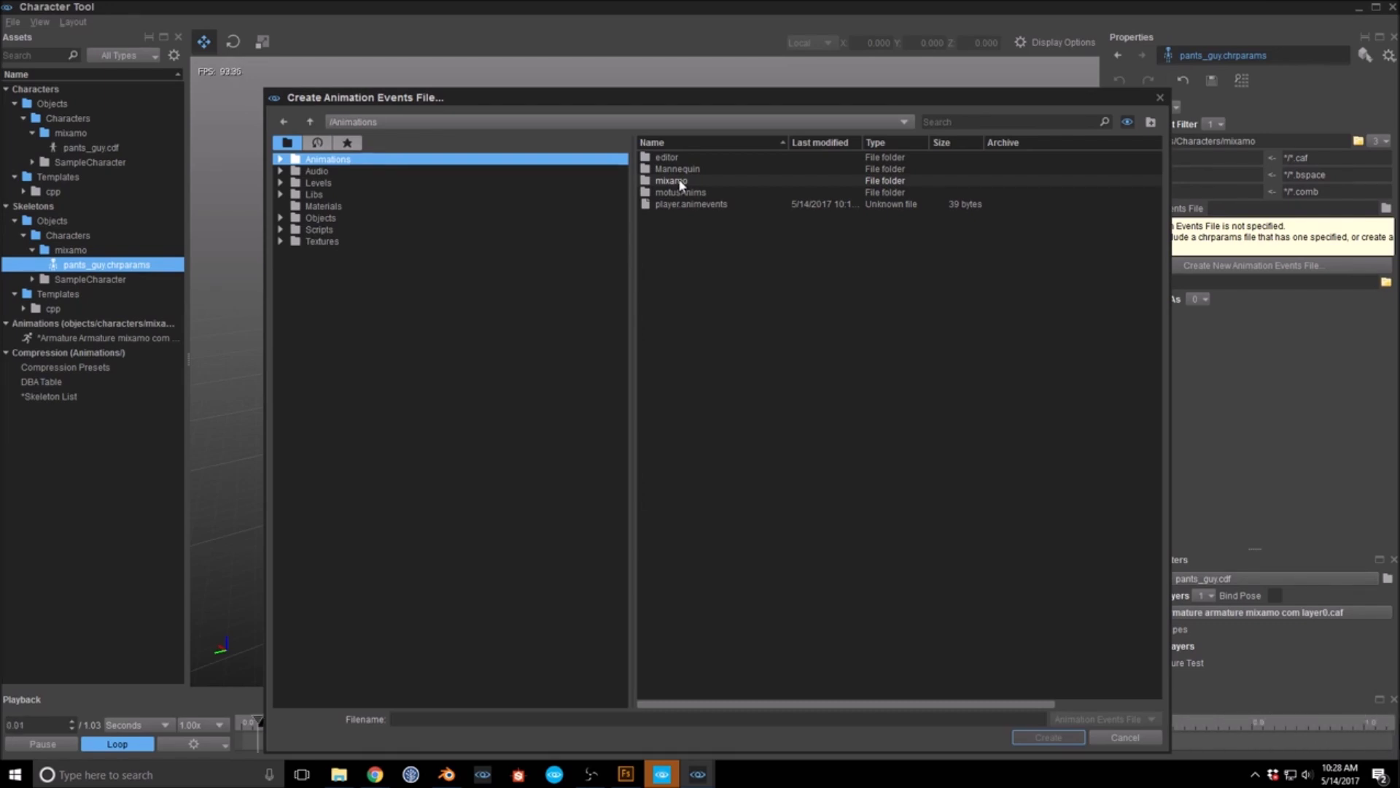
{"action": "double_click", "coordinate": [672, 181]}
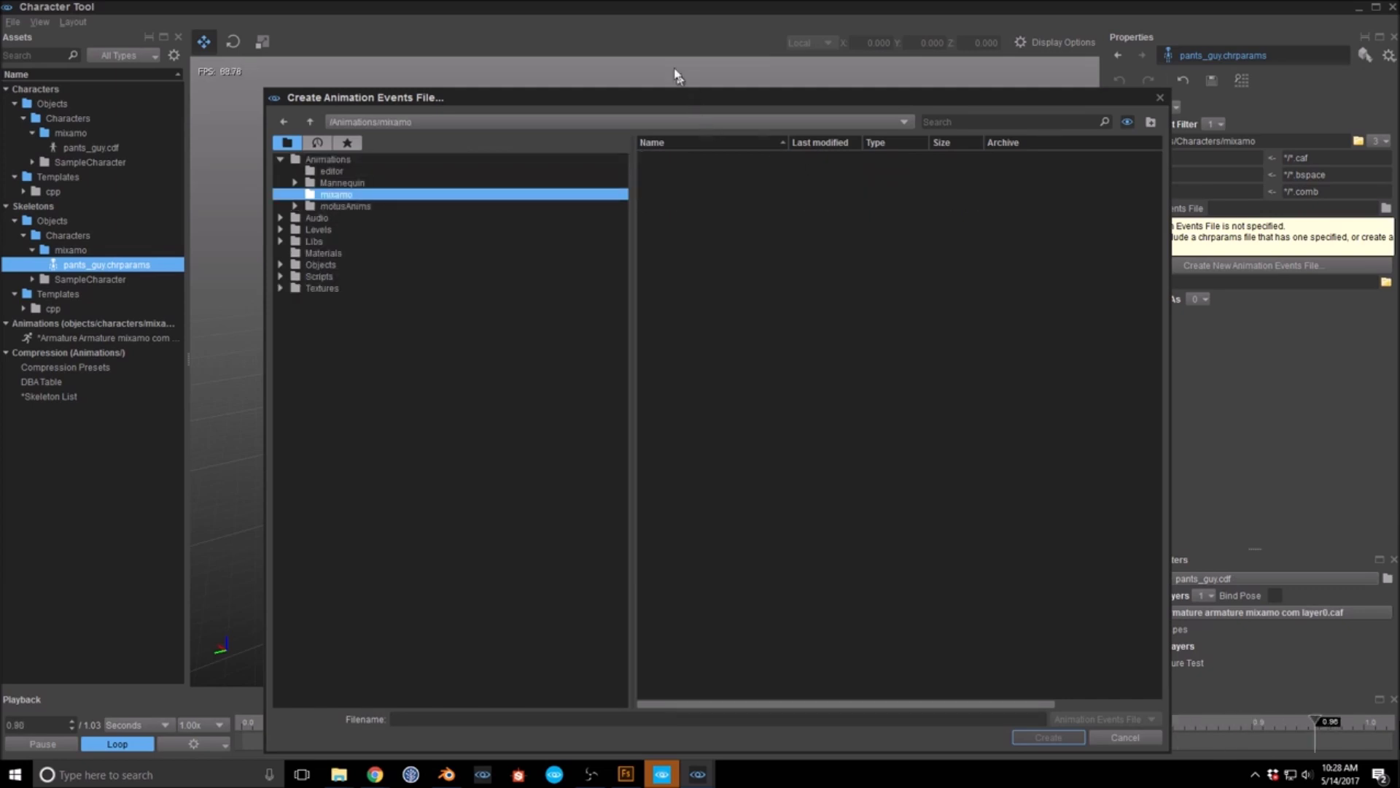
{"action": "left_click_drag", "start_coordinate": [675, 69], "coordinate": [661, 44]}
{"action": "type", "text": "anim"}
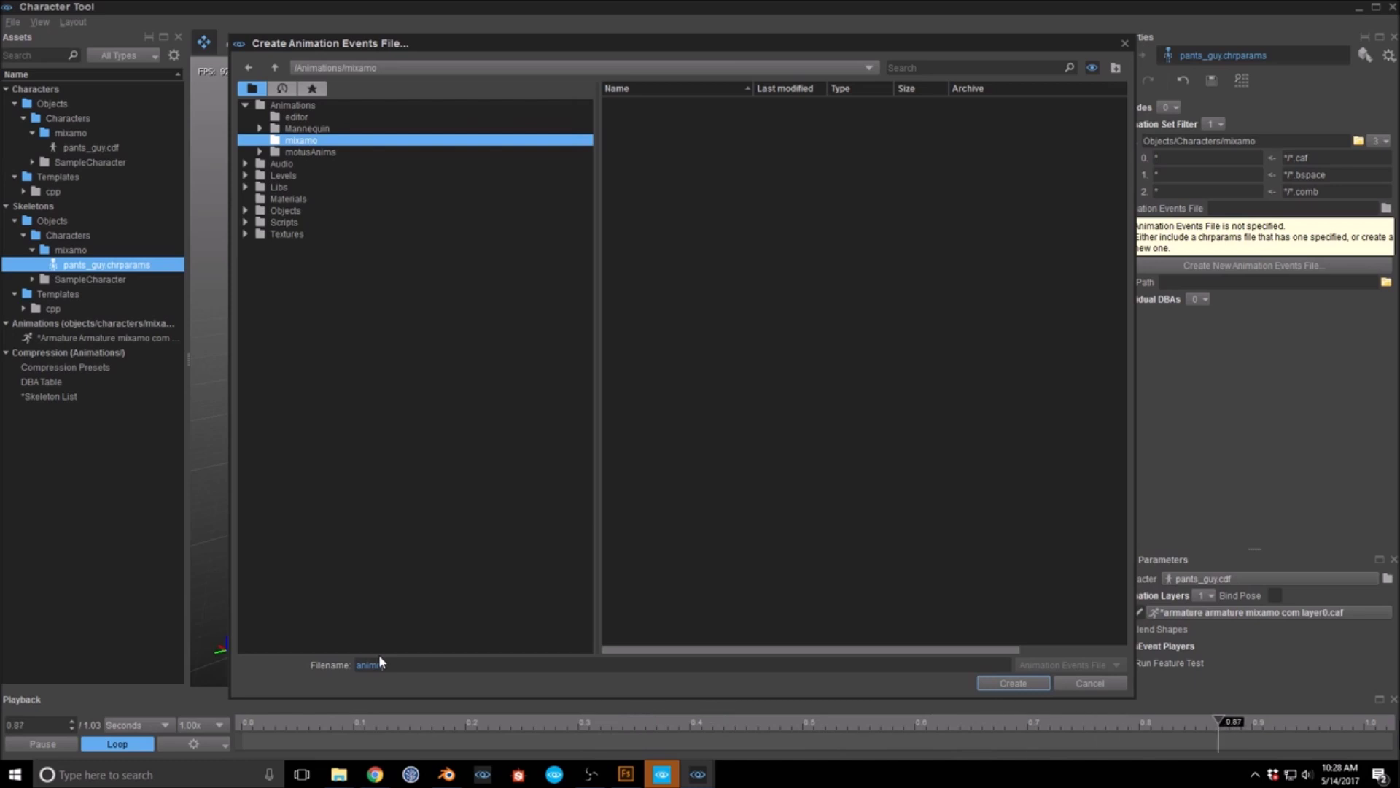
{"action": "type", "text": "_events"}
{"action": "left_click", "coordinate": [1009, 682]}
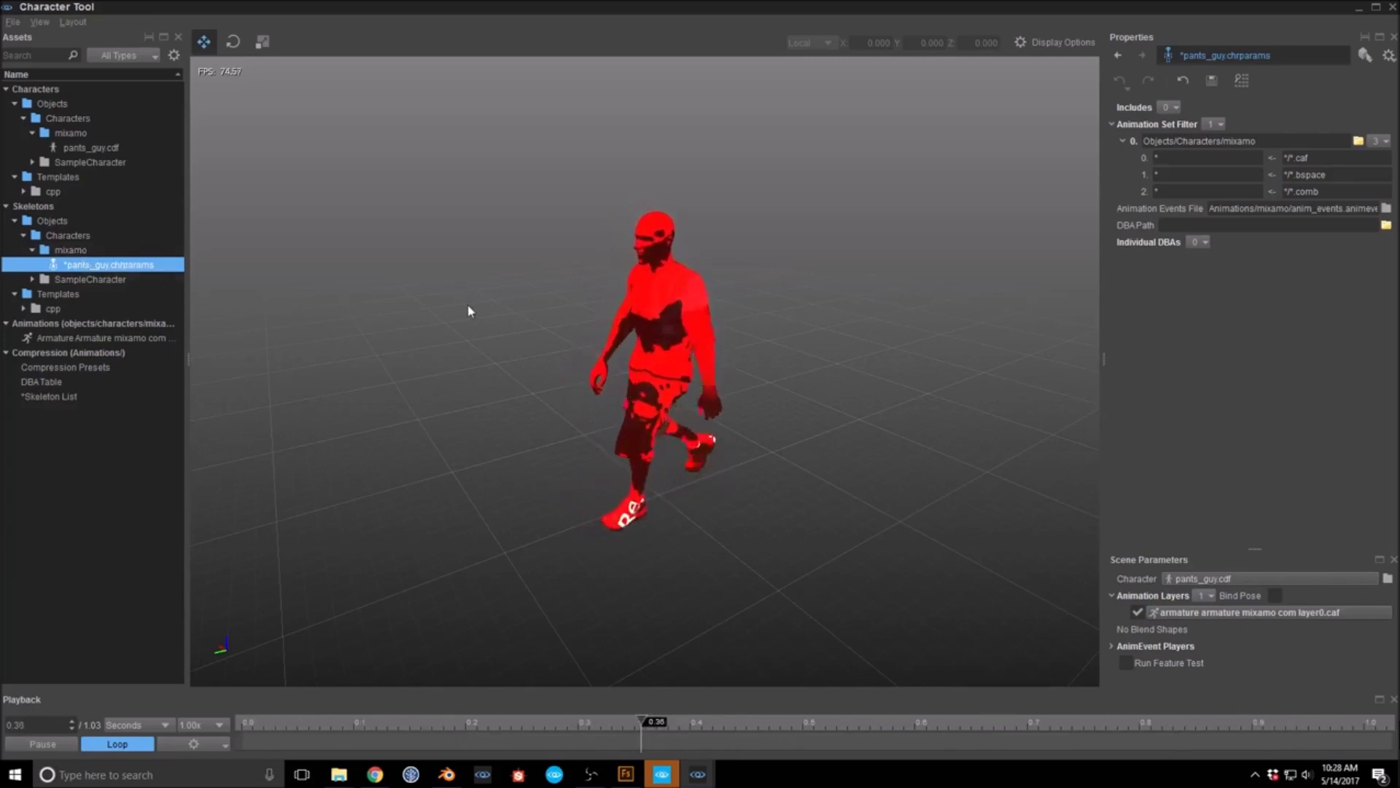
{"action": "left_click", "coordinate": [1212, 81]}
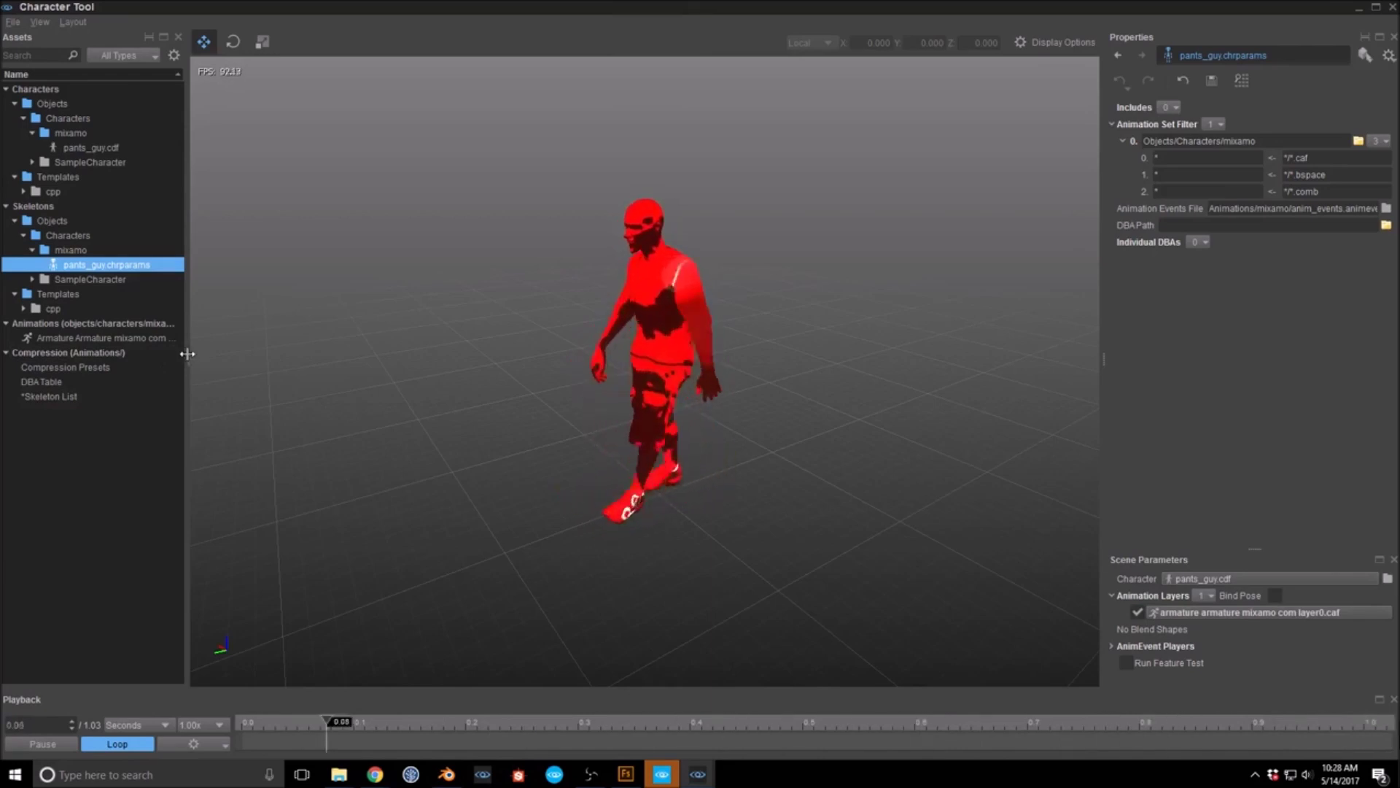
Step: In Blender, rename the armature's Mixamo animation action to walking_forward
{"action": "left_click_drag", "start_coordinate": [186, 353], "coordinate": [253, 355]}
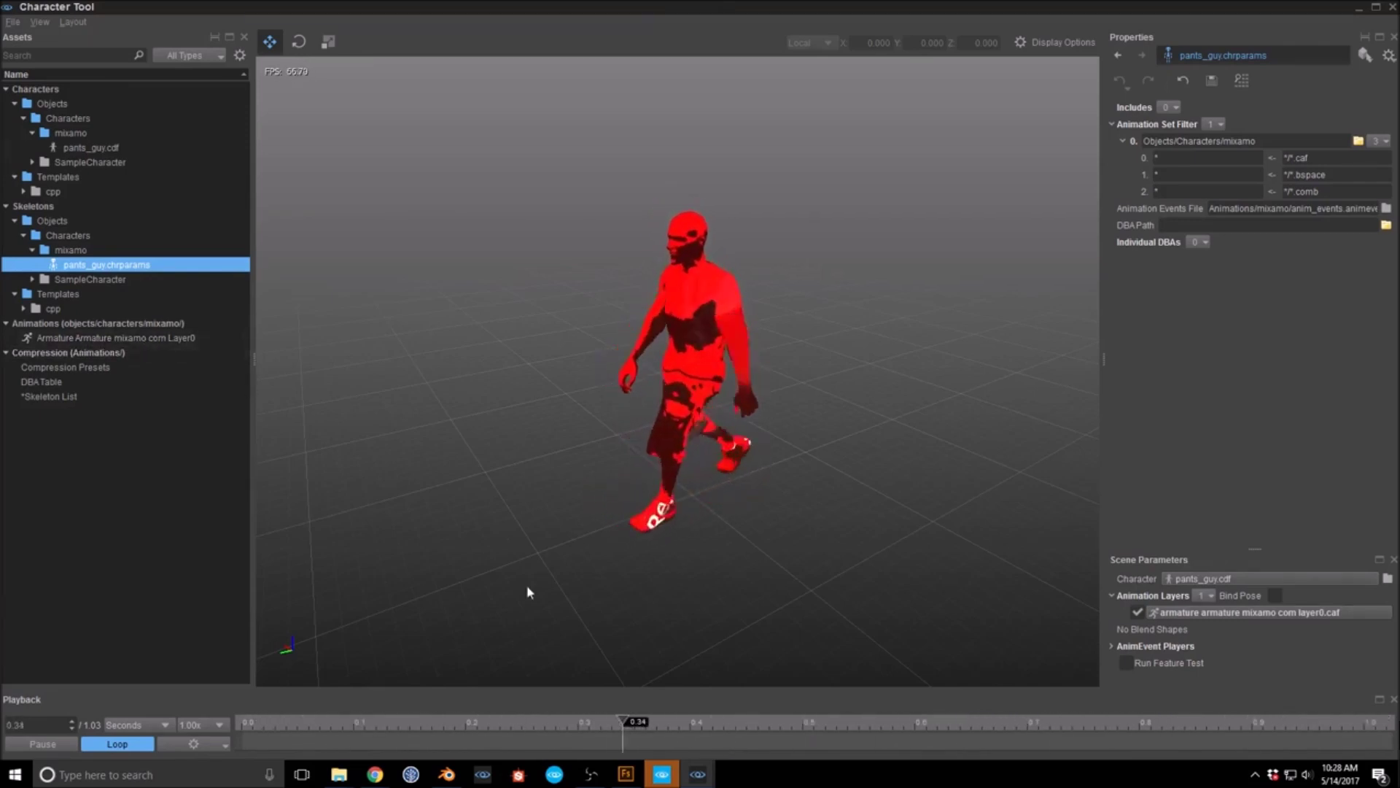
{"action": "left_click", "coordinate": [448, 778]}
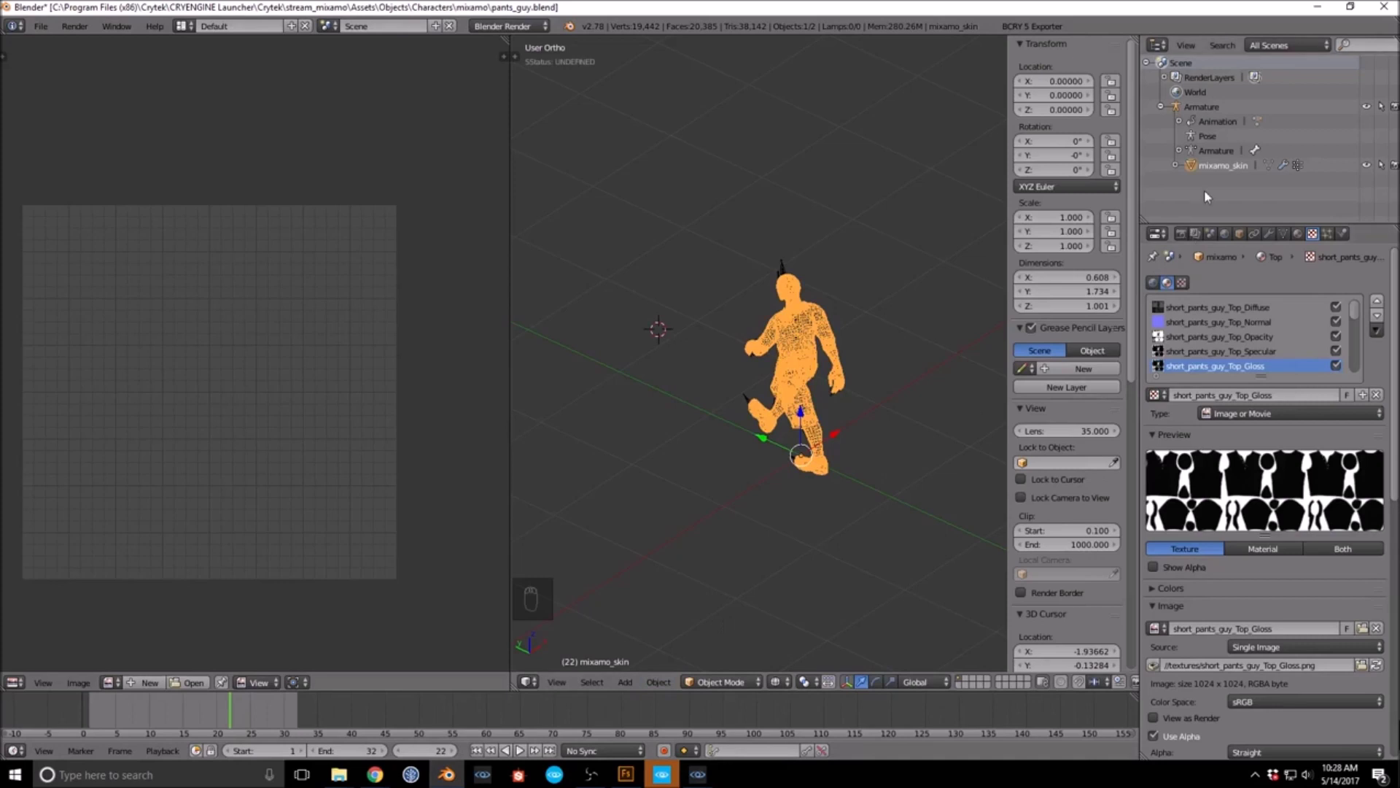
{"action": "left_click", "coordinate": [1179, 122]}
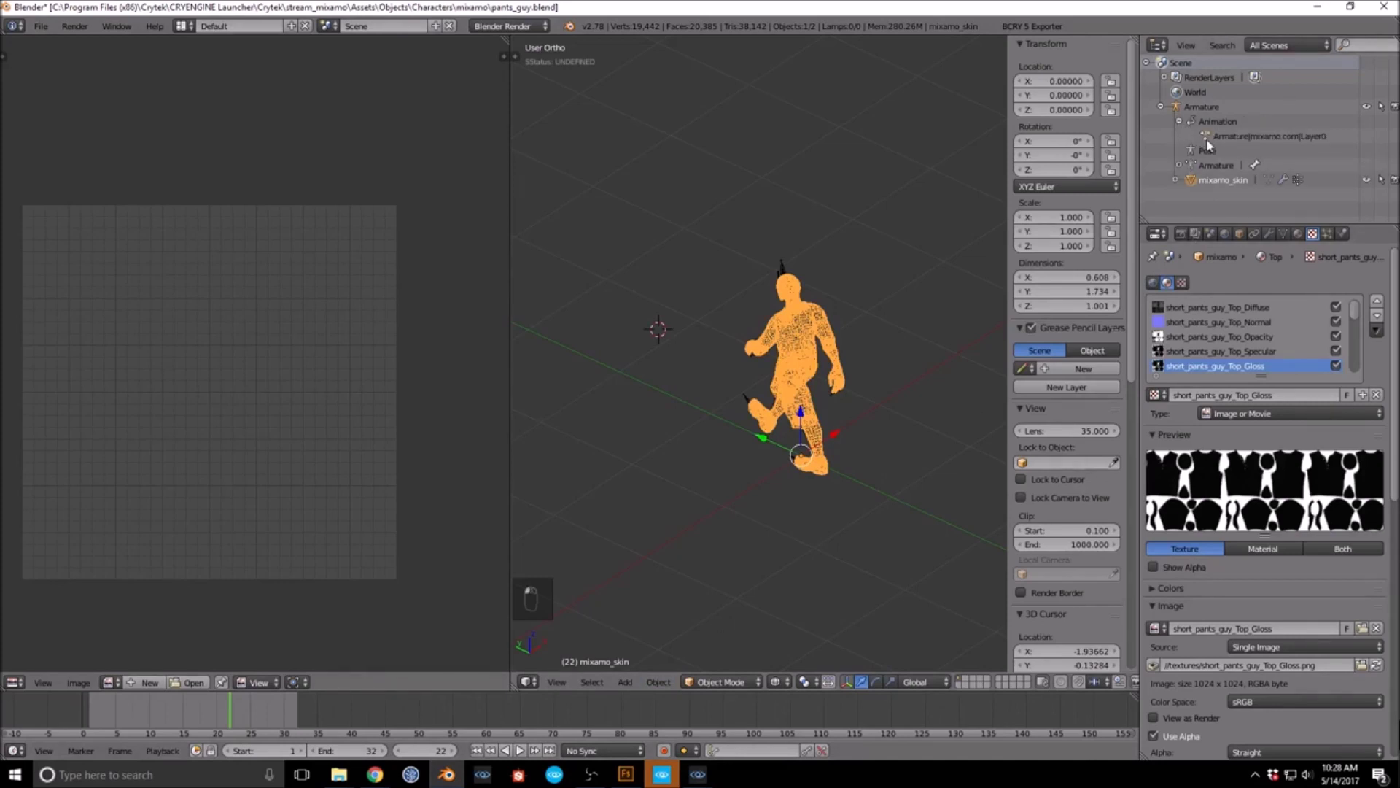
{"action": "left_click", "coordinate": [1294, 136]}
{"action": "double_click", "coordinate": [1294, 136]}
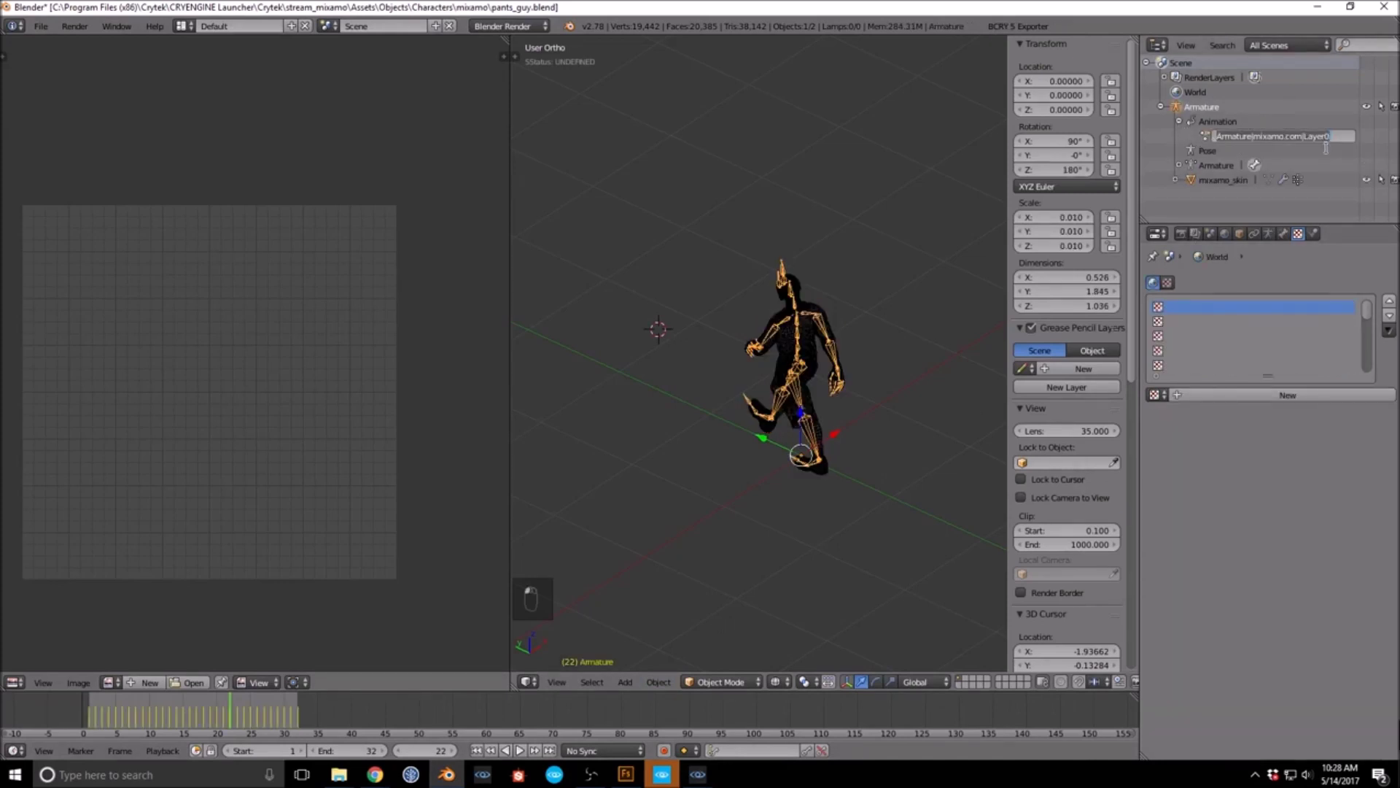
{"action": "type", "text": "walking_forward"}
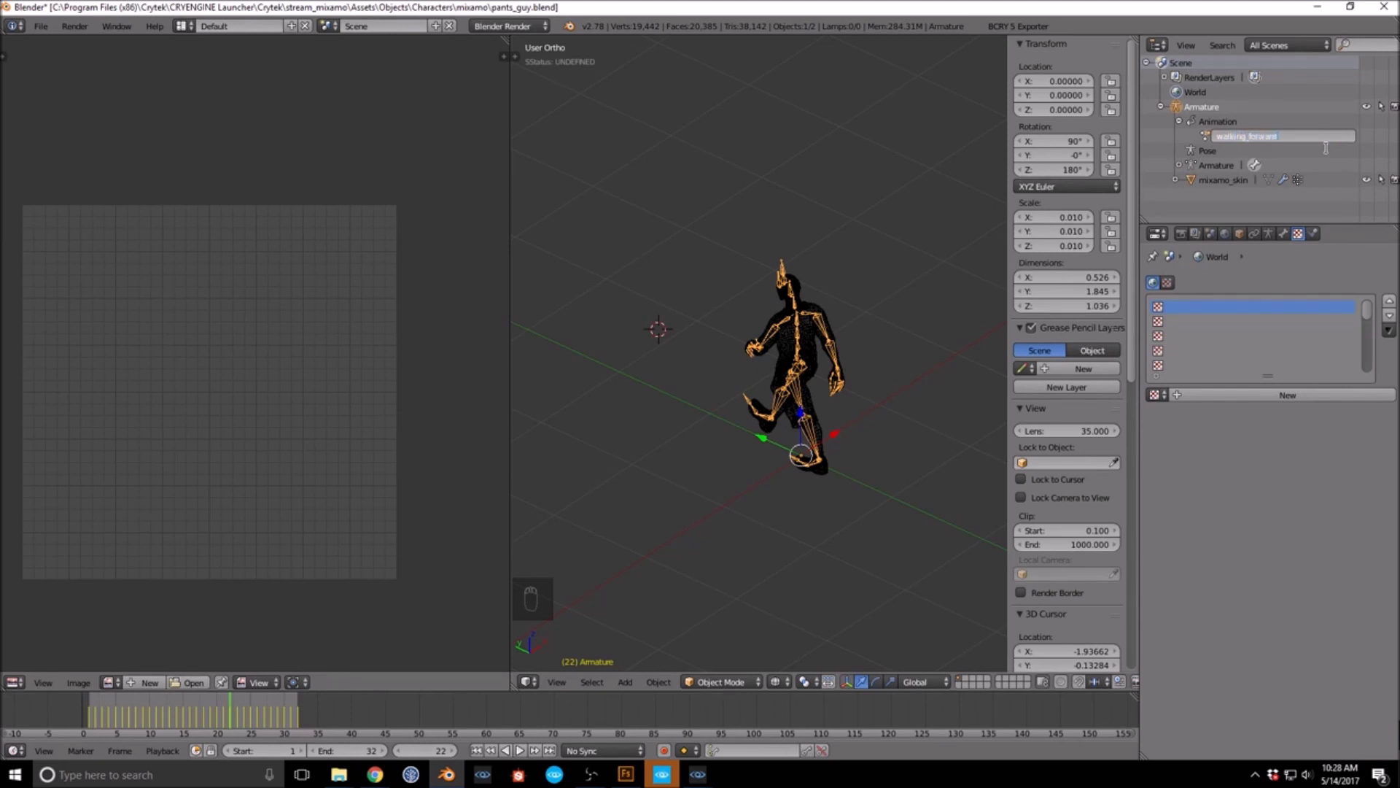
{"action": "key", "text": "Return"}
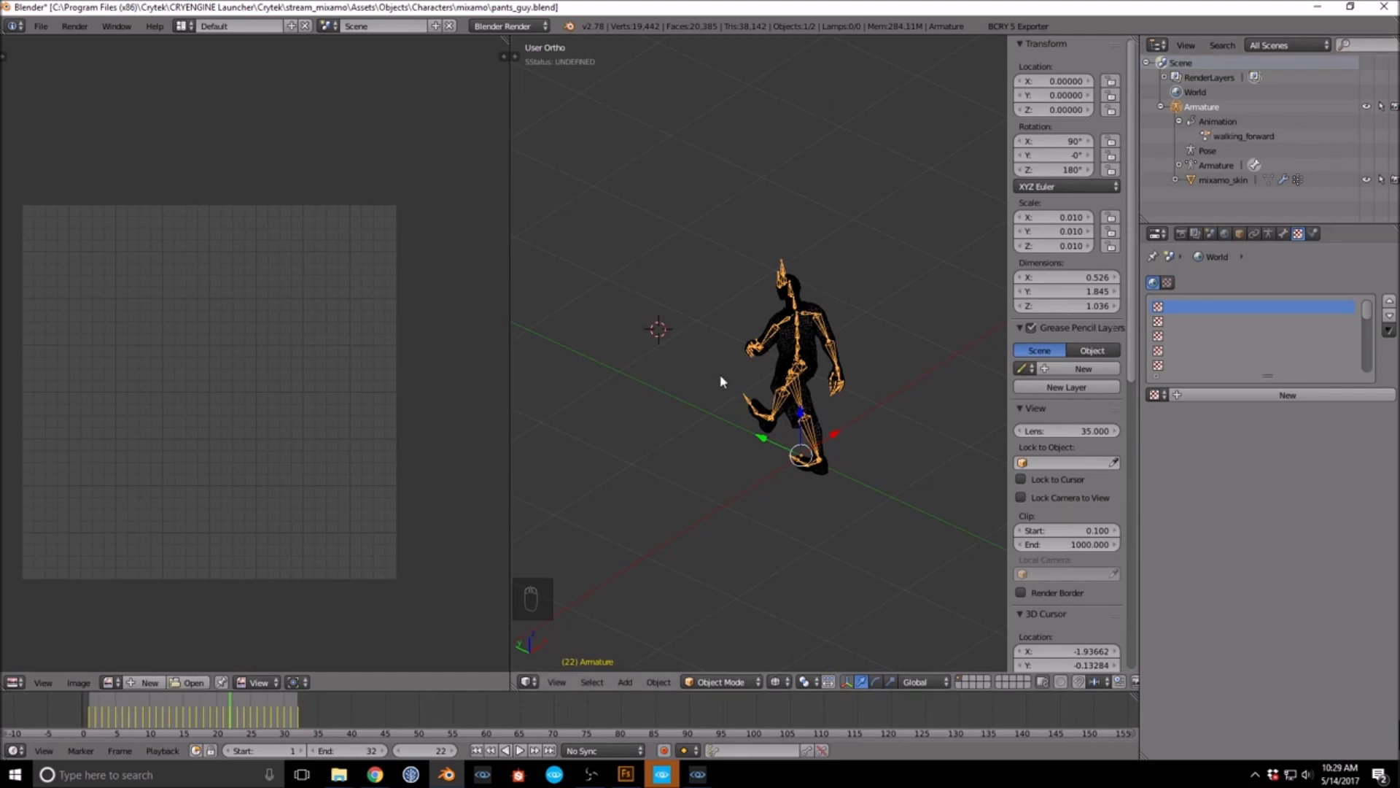
Step: Export the character as an FBX file named walking_forward into the Objects/Characters/mixamo folder
{"action": "middle_click_drag", "start_coordinate": [711, 360], "coordinate": [742, 343]}
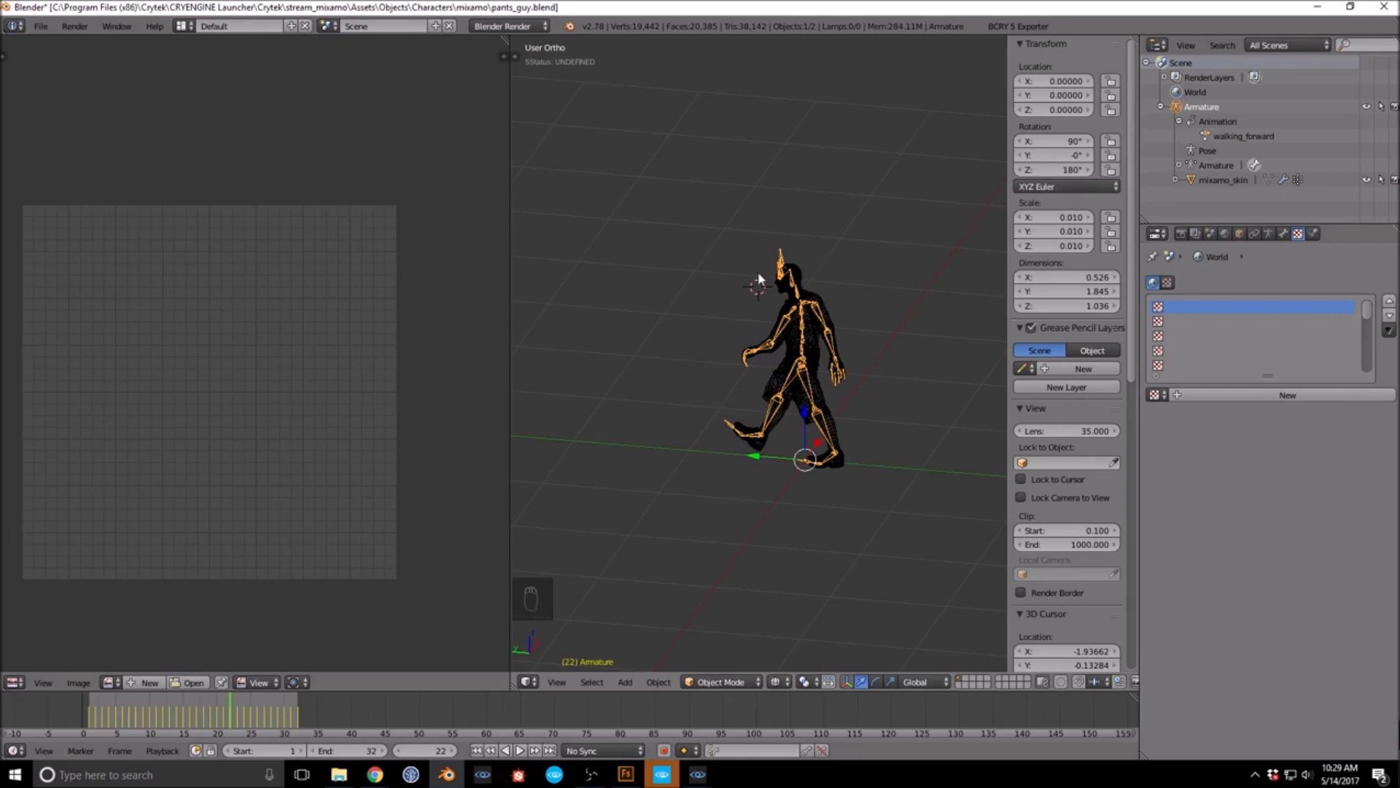
{"action": "left_click", "coordinate": [41, 27]}
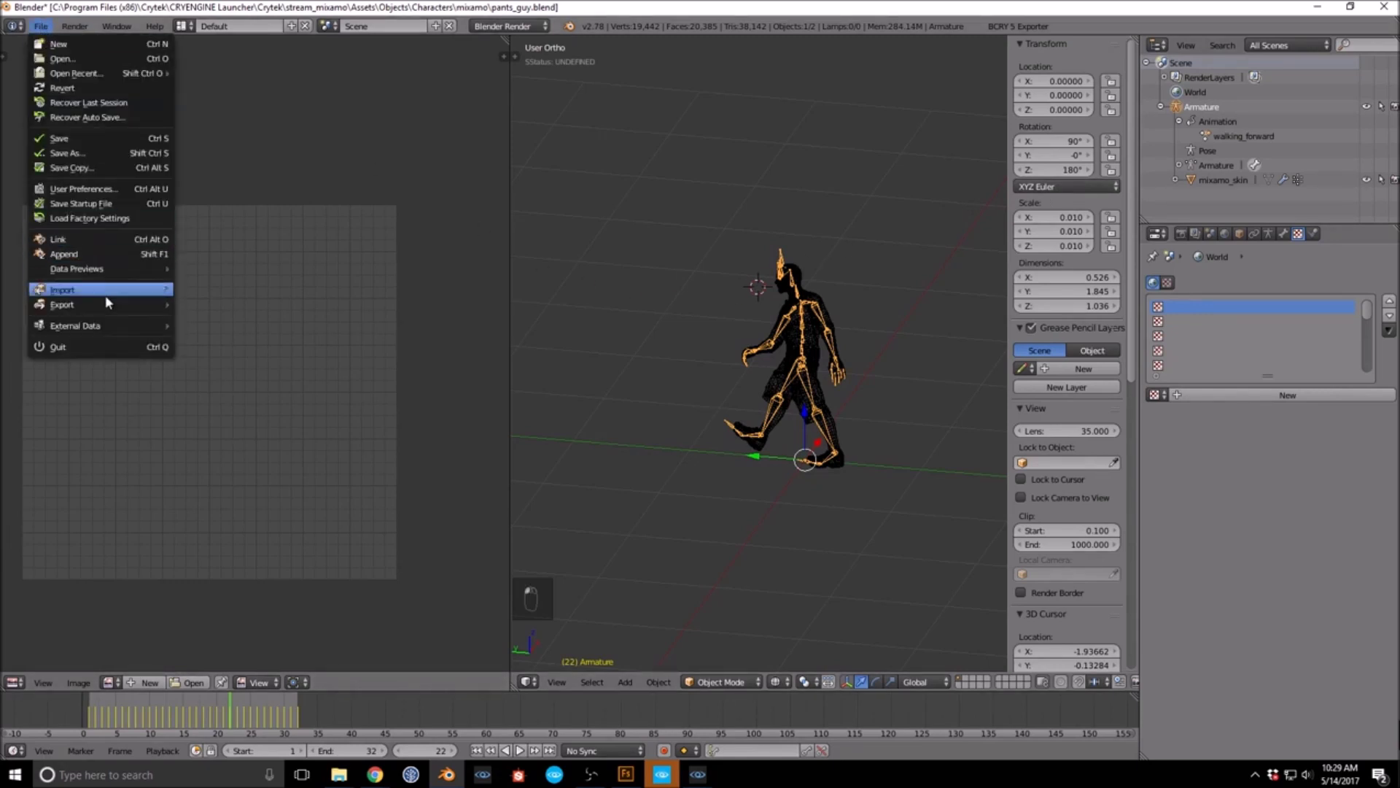
{"action": "mouse_move", "coordinate": [109, 304]}
{"action": "left_click", "coordinate": [218, 349]}
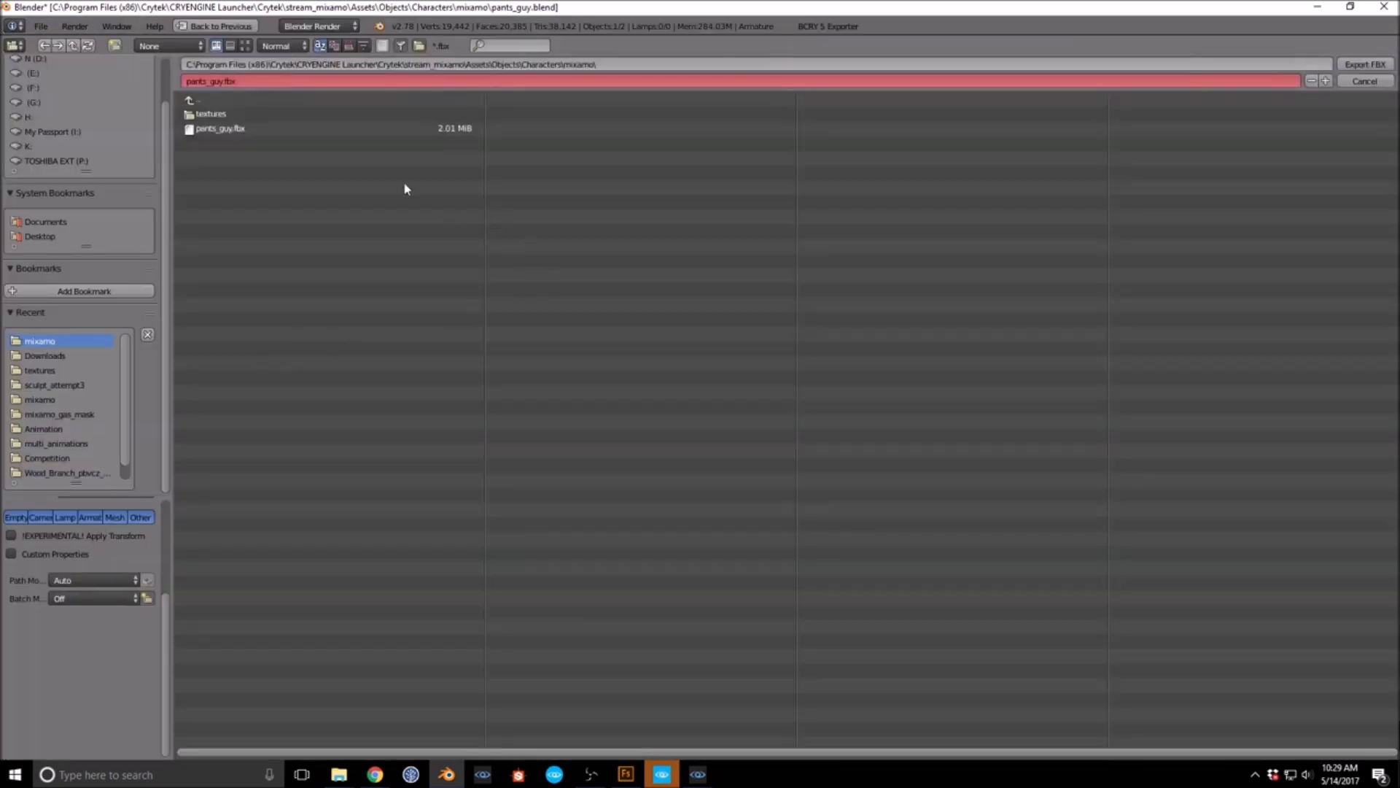
{"action": "left_click", "coordinate": [255, 81]}
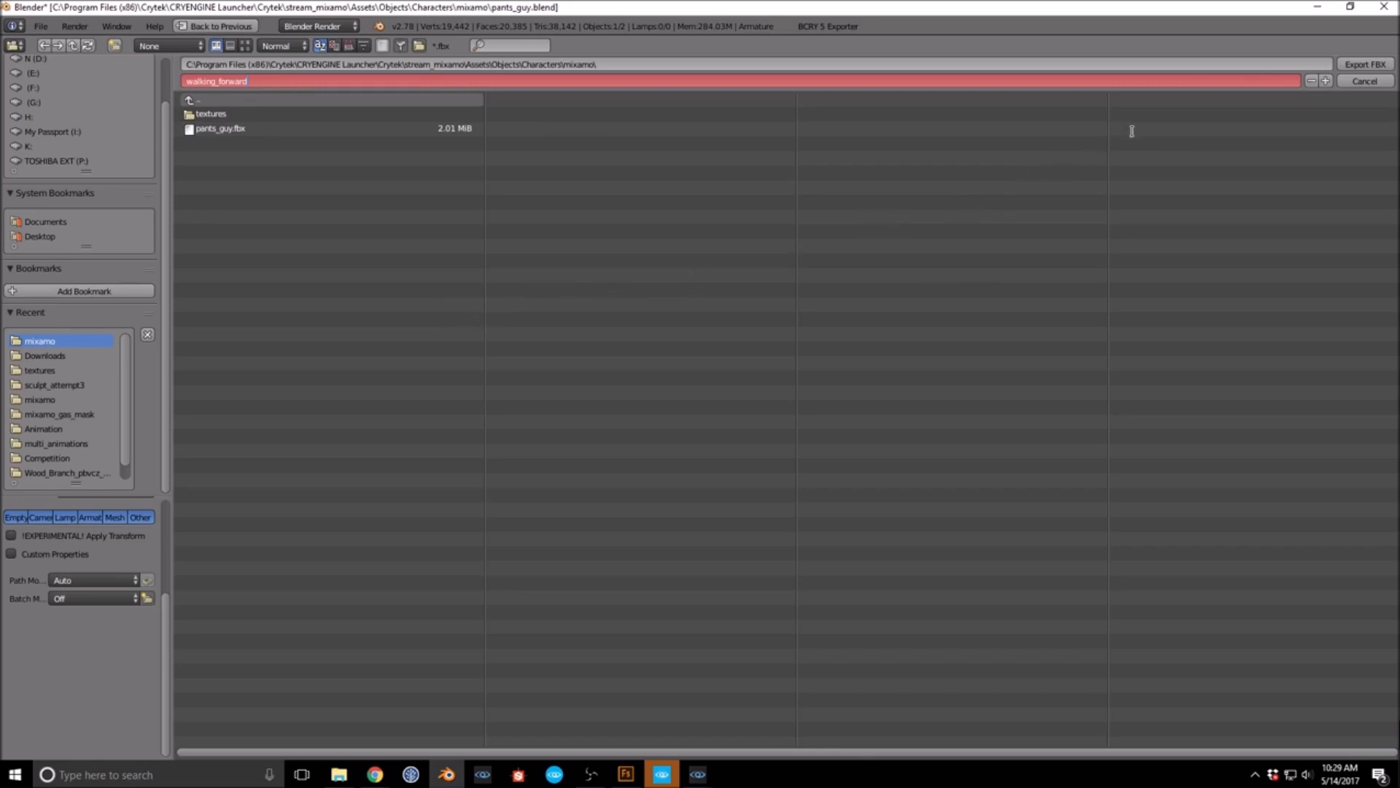
{"action": "left_click", "coordinate": [1366, 65]}
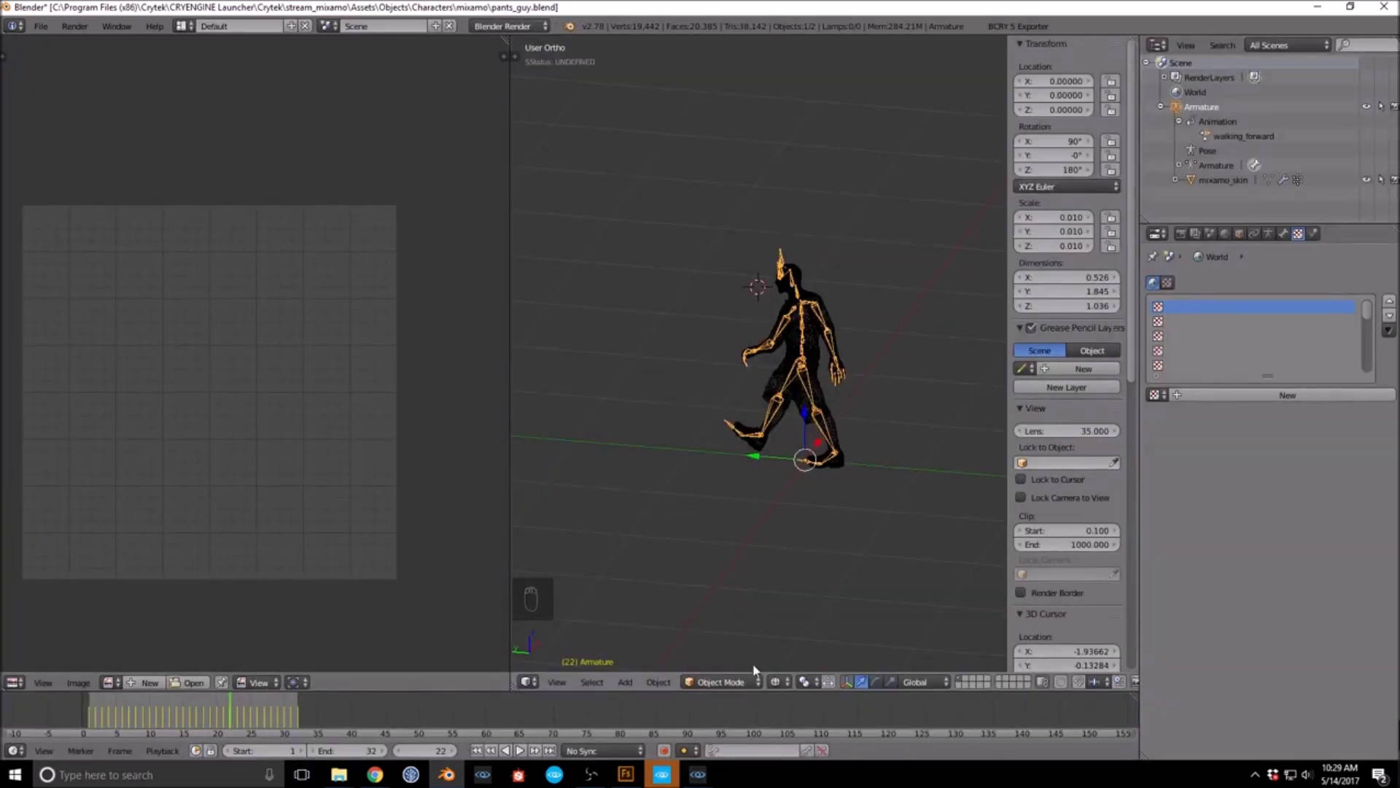
Step: Switch to the CRYENGINE Sandbox and open the FBX animation importer, placing its window clear of the level's upper edge
{"action": "mouse_move", "coordinate": [667, 779]}
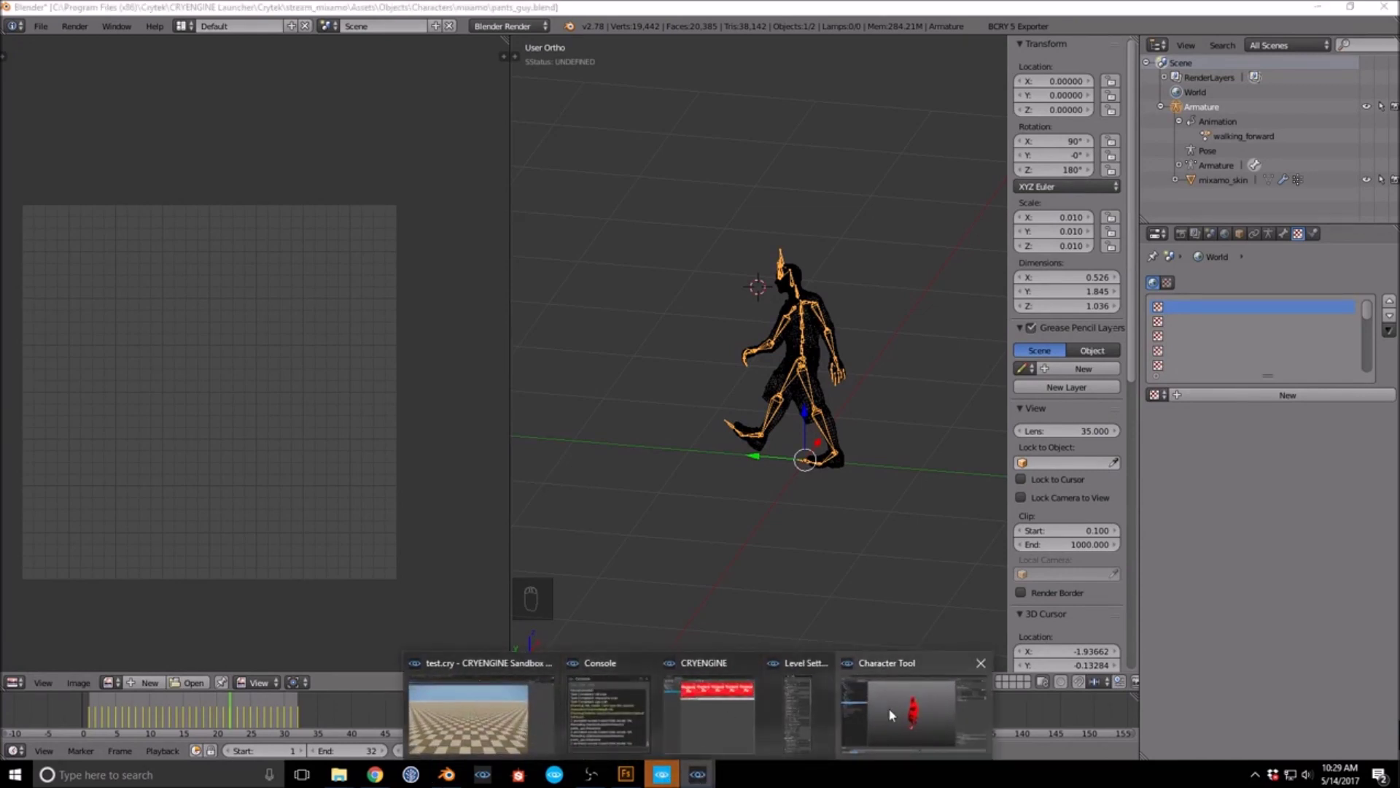
{"action": "left_click", "coordinate": [911, 711]}
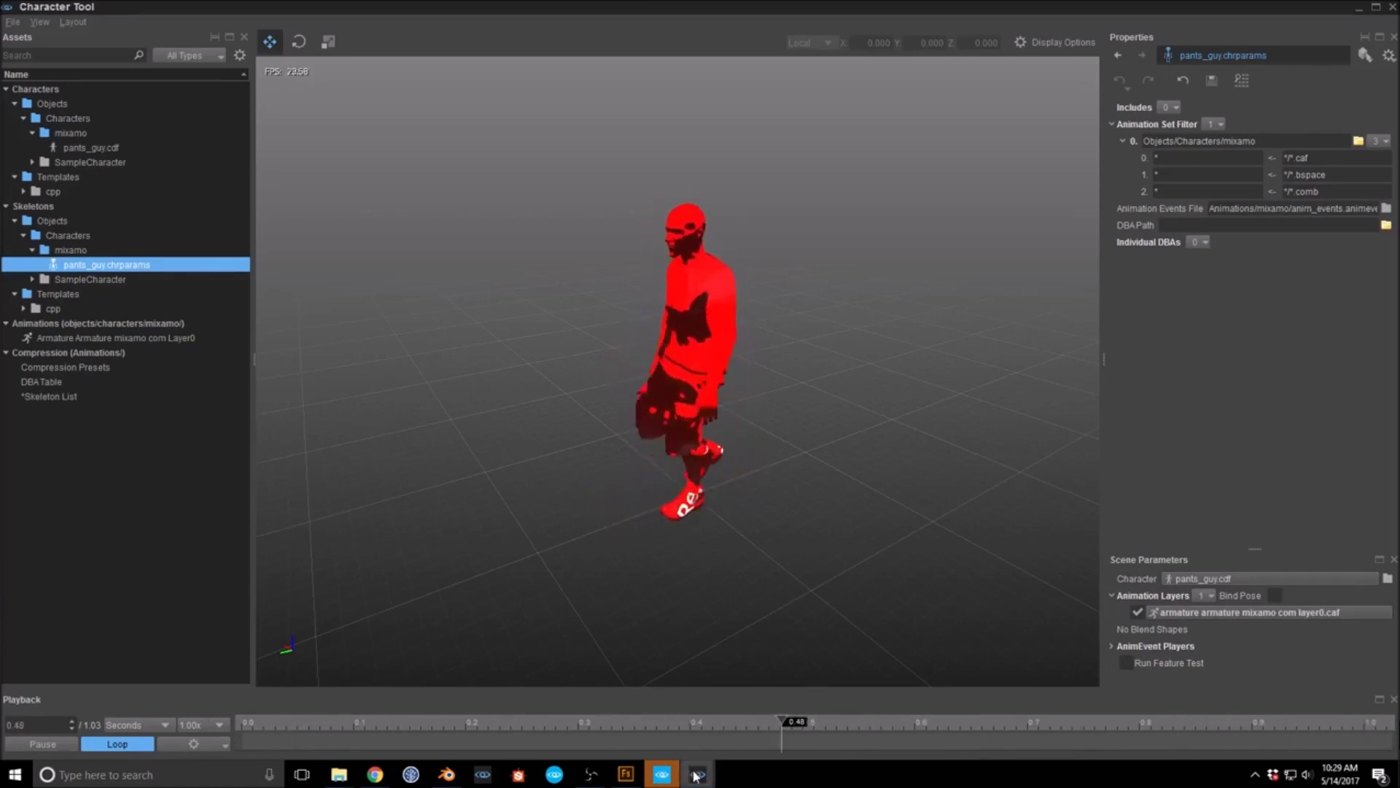
{"action": "mouse_move", "coordinate": [698, 774]}
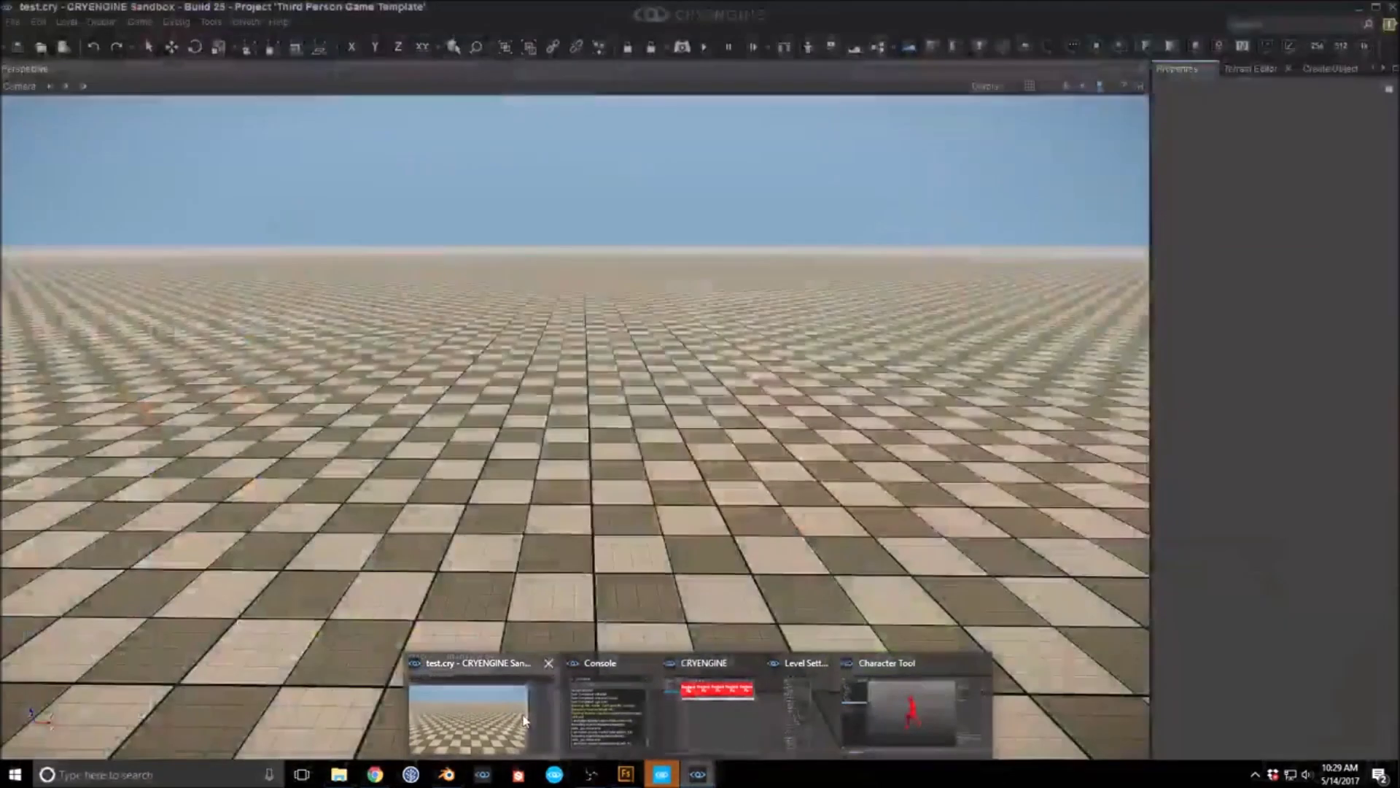
{"action": "left_click", "coordinate": [477, 715]}
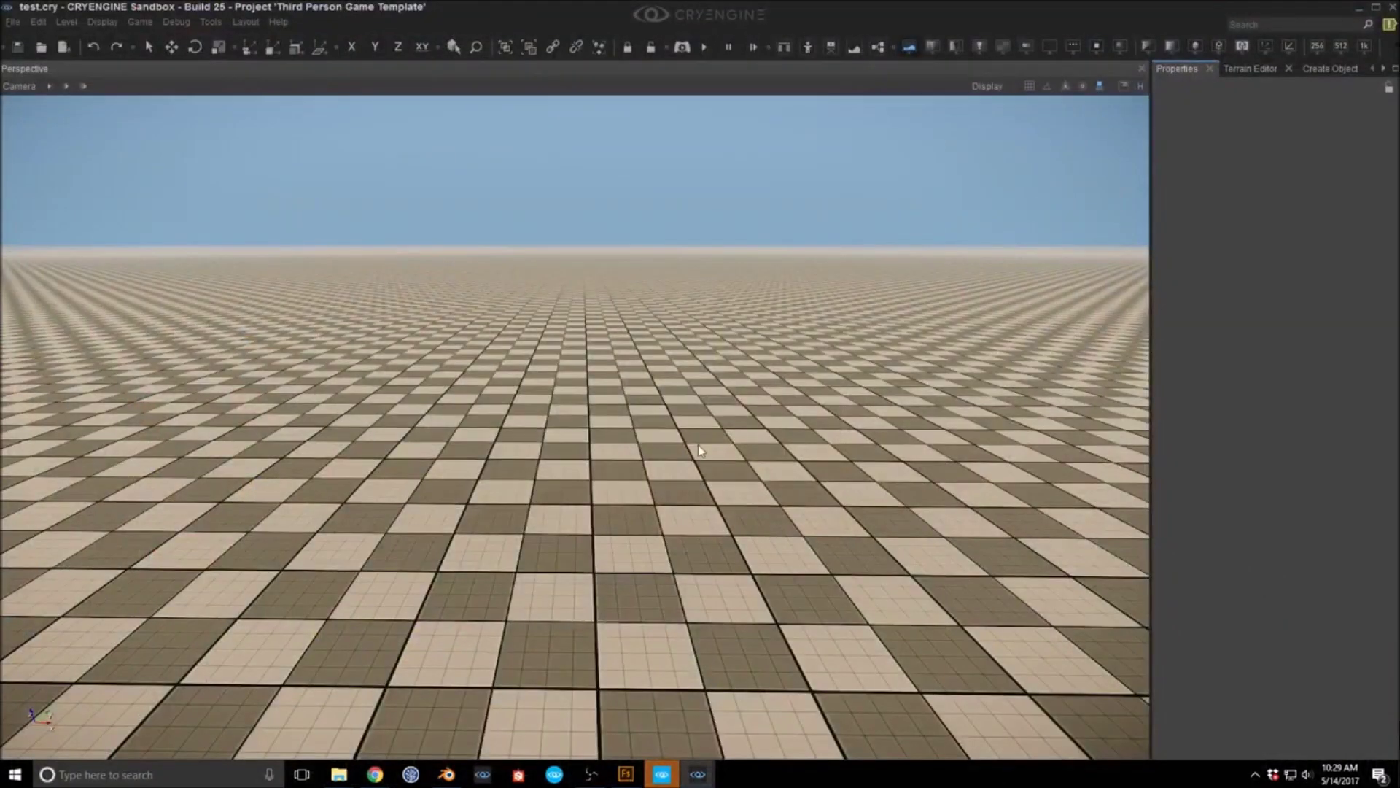
{"action": "left_click", "coordinate": [212, 23]}
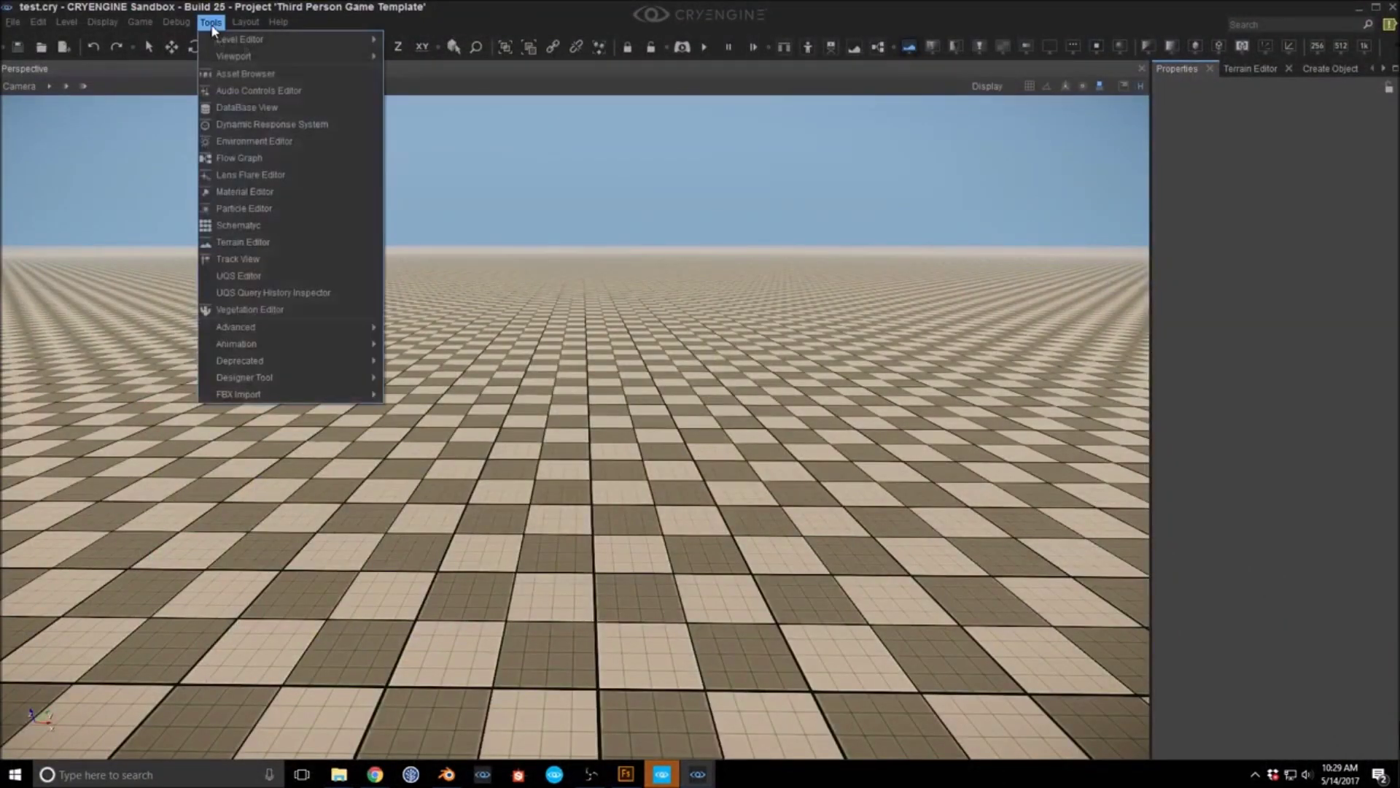
{"action": "mouse_move", "coordinate": [306, 361]}
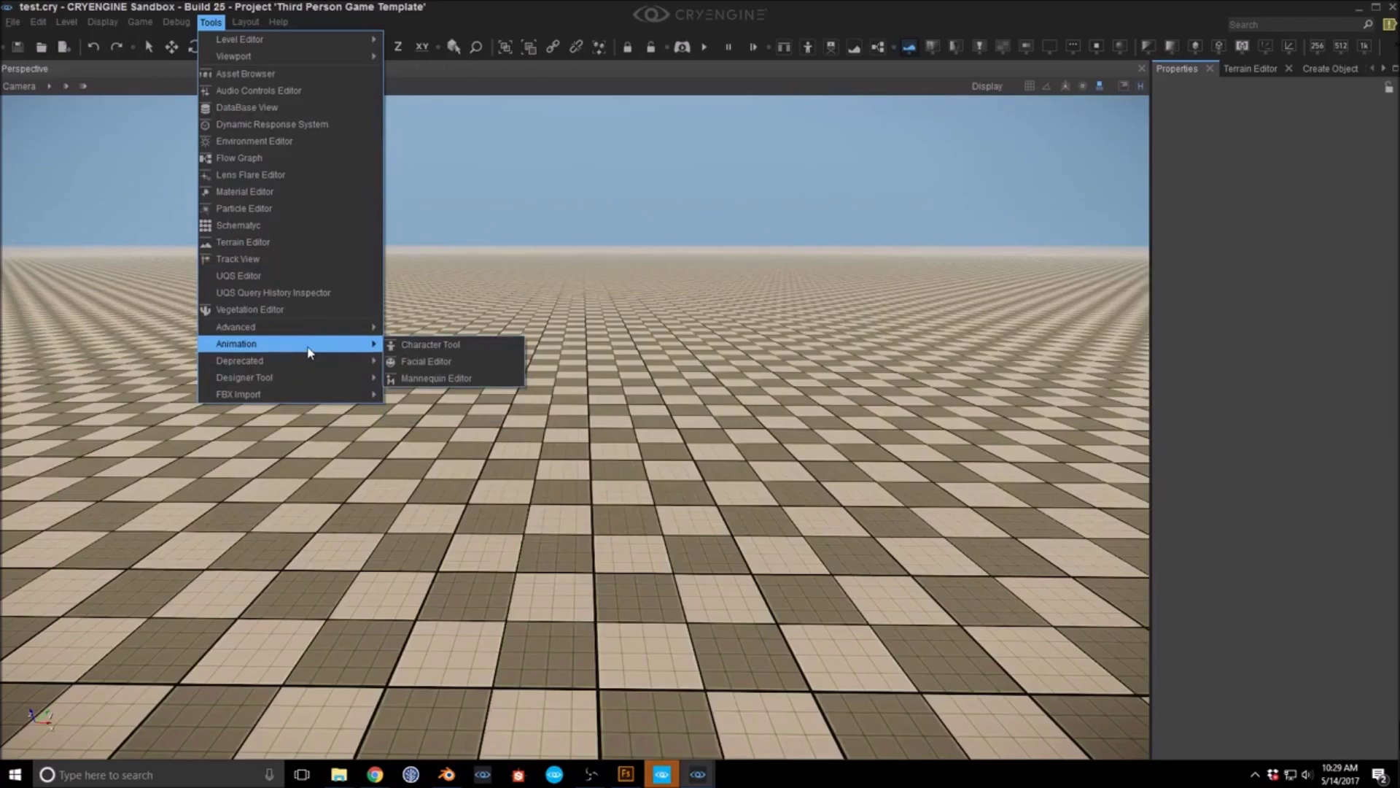
{"action": "mouse_move", "coordinate": [256, 394]}
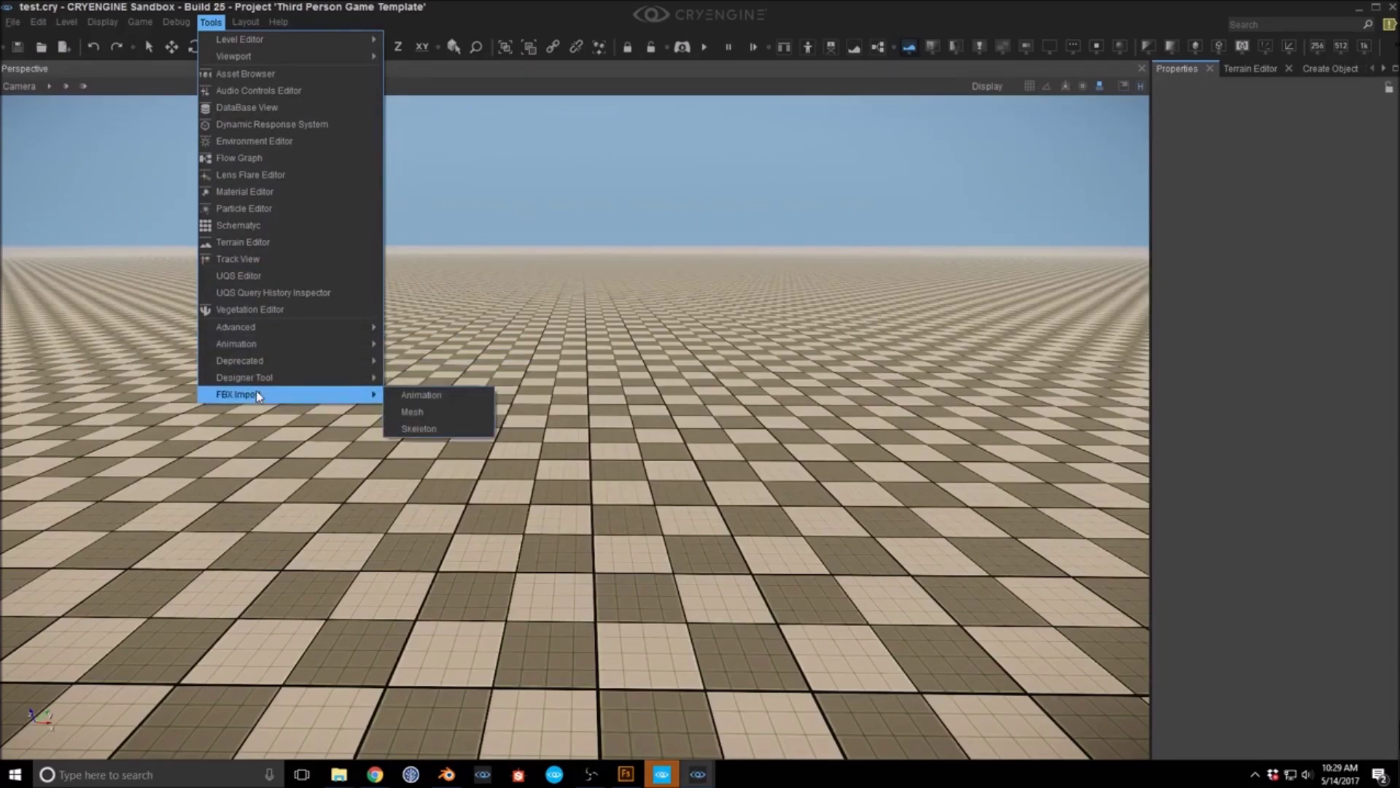
{"action": "left_click", "coordinate": [429, 396]}
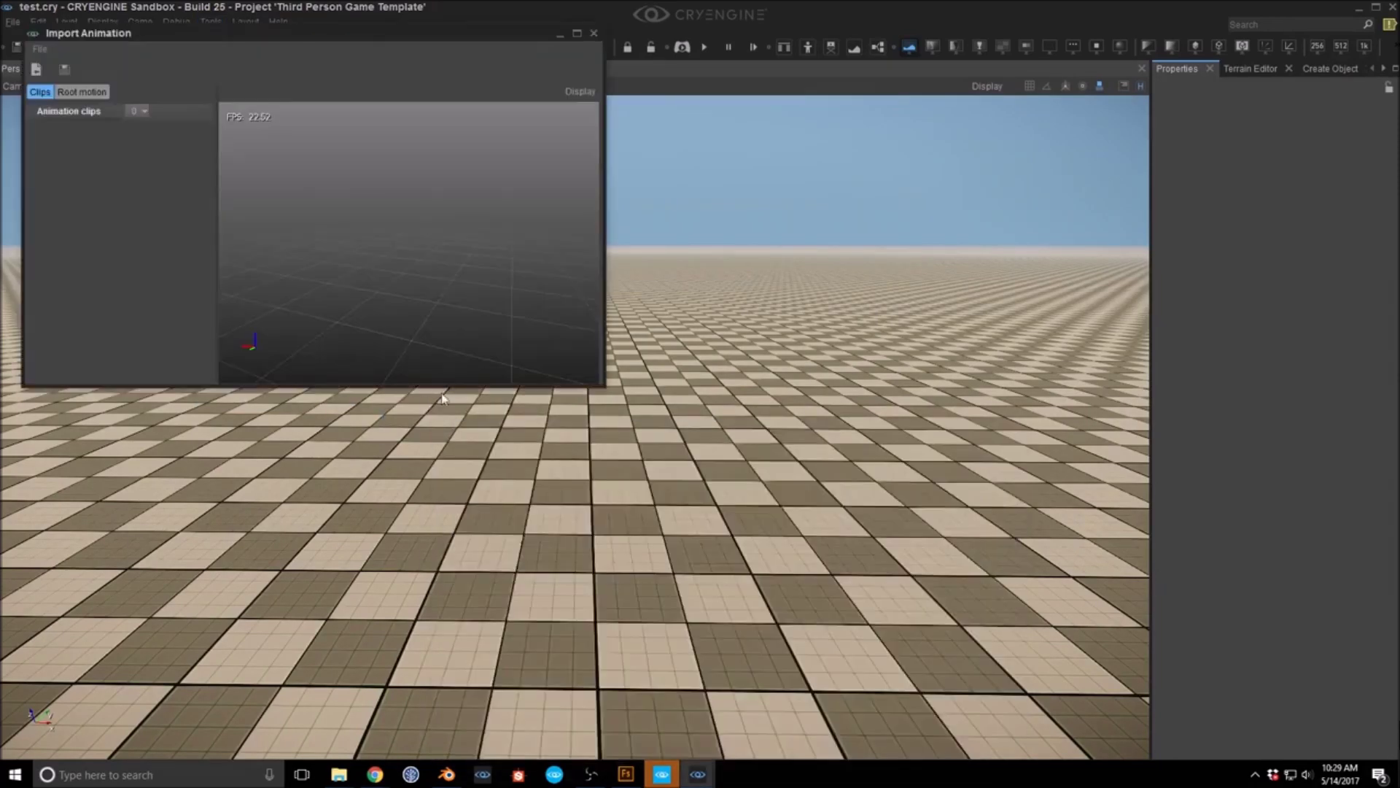
{"action": "left_click_drag", "start_coordinate": [346, 34], "coordinate": [398, 218]}
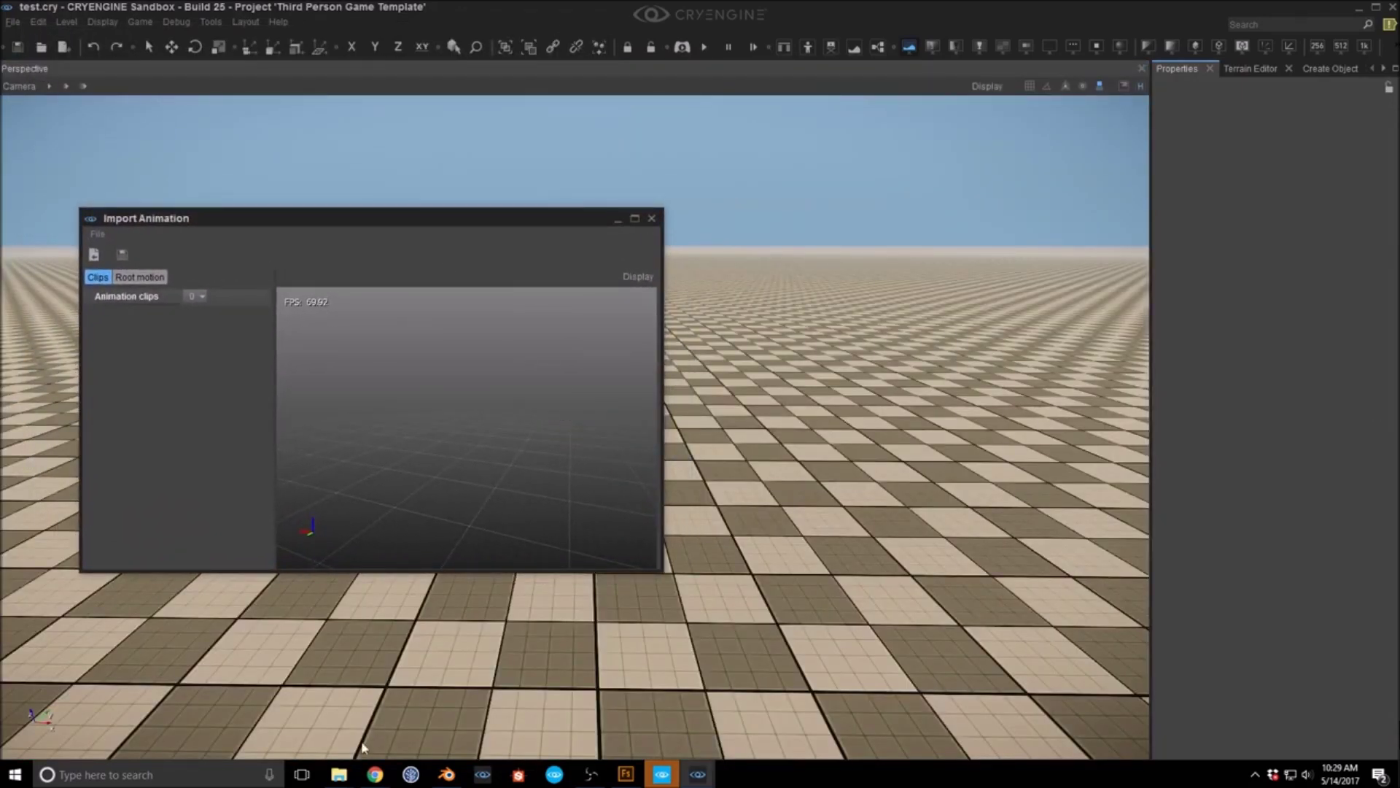
Step: Load walking_forward.fbx from the mixamo folder into the animation importer and preview its clip
{"action": "mouse_move", "coordinate": [340, 772]}
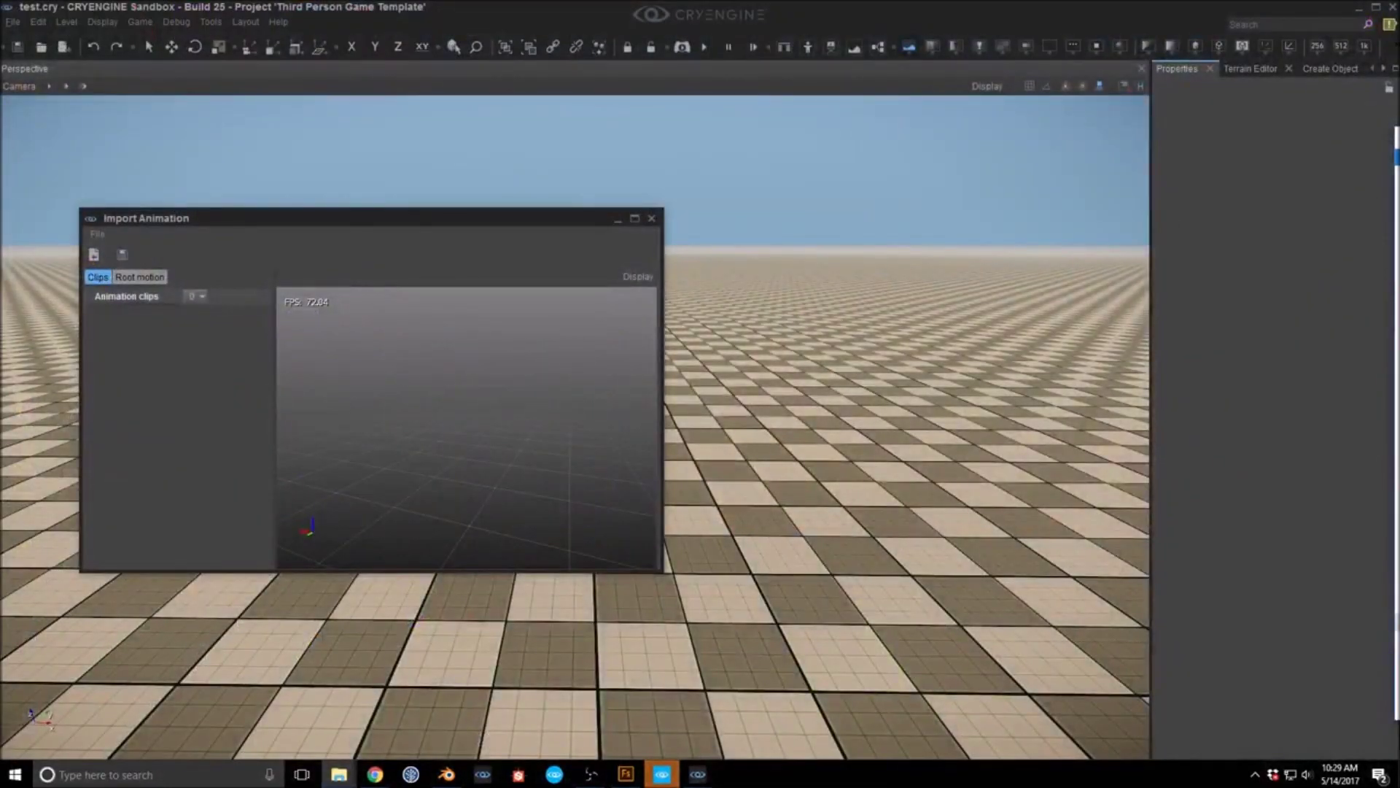
{"action": "left_click_drag", "start_coordinate": [1399, 143], "coordinate": [985, 131]}
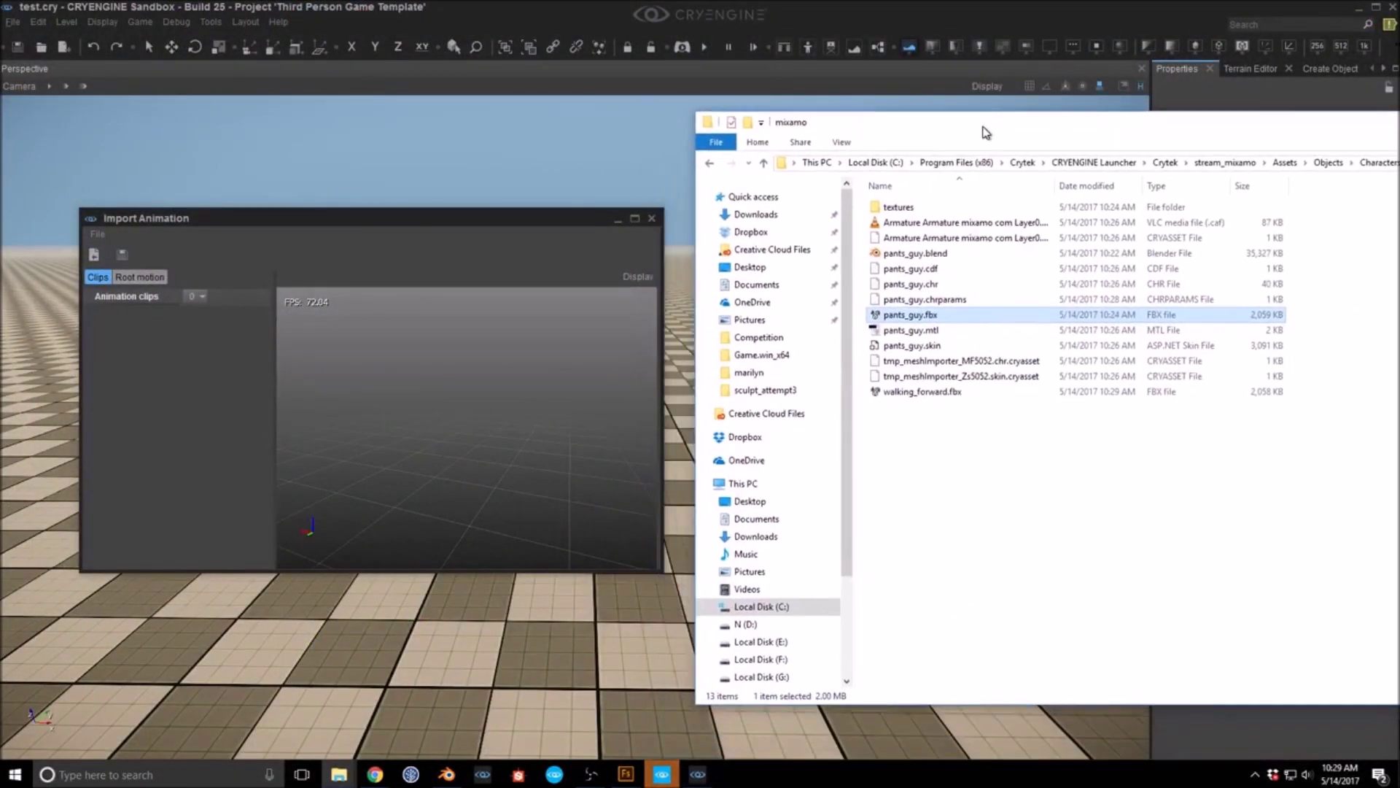
{"action": "left_click", "coordinate": [913, 393]}
{"action": "left_click_drag", "start_coordinate": [914, 396], "coordinate": [398, 449]}
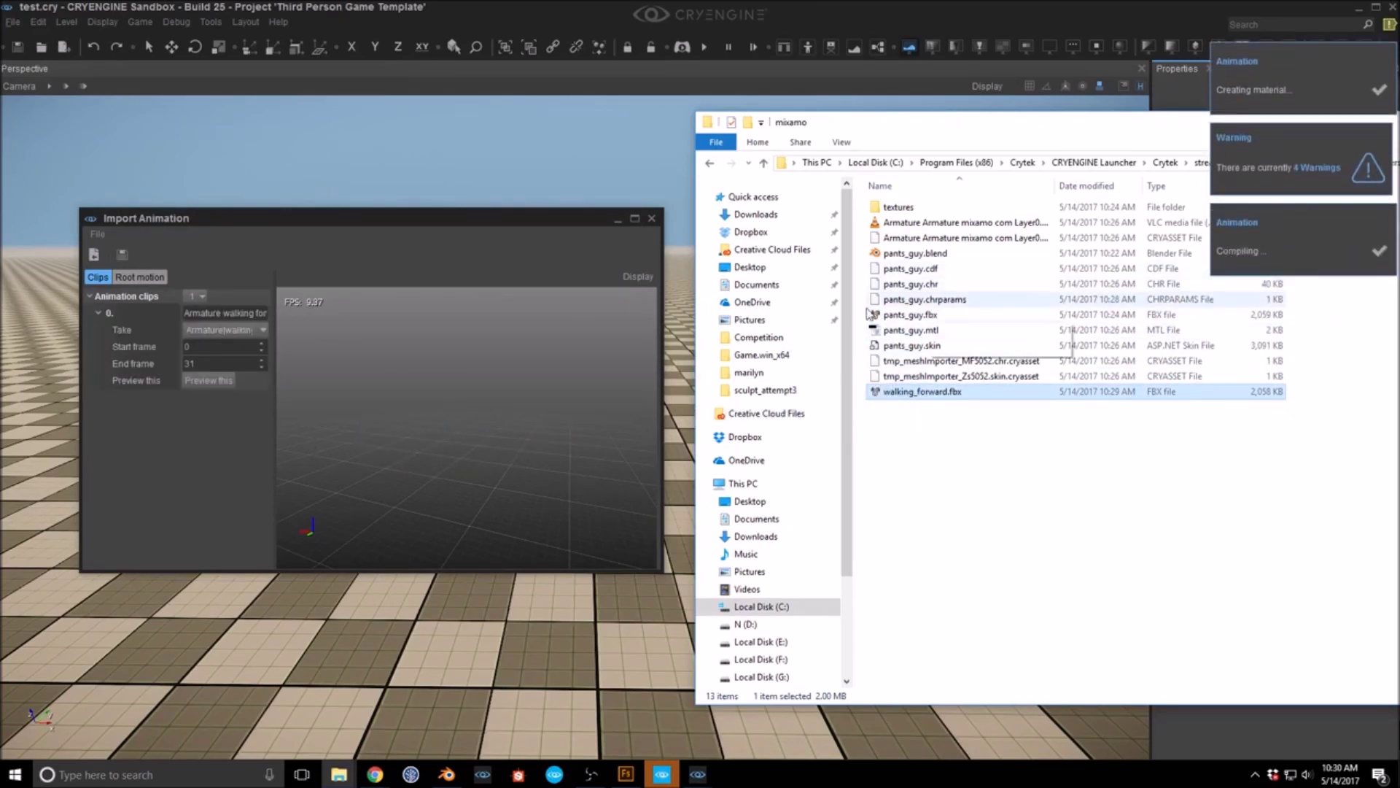
{"action": "left_click", "coordinate": [200, 379]}
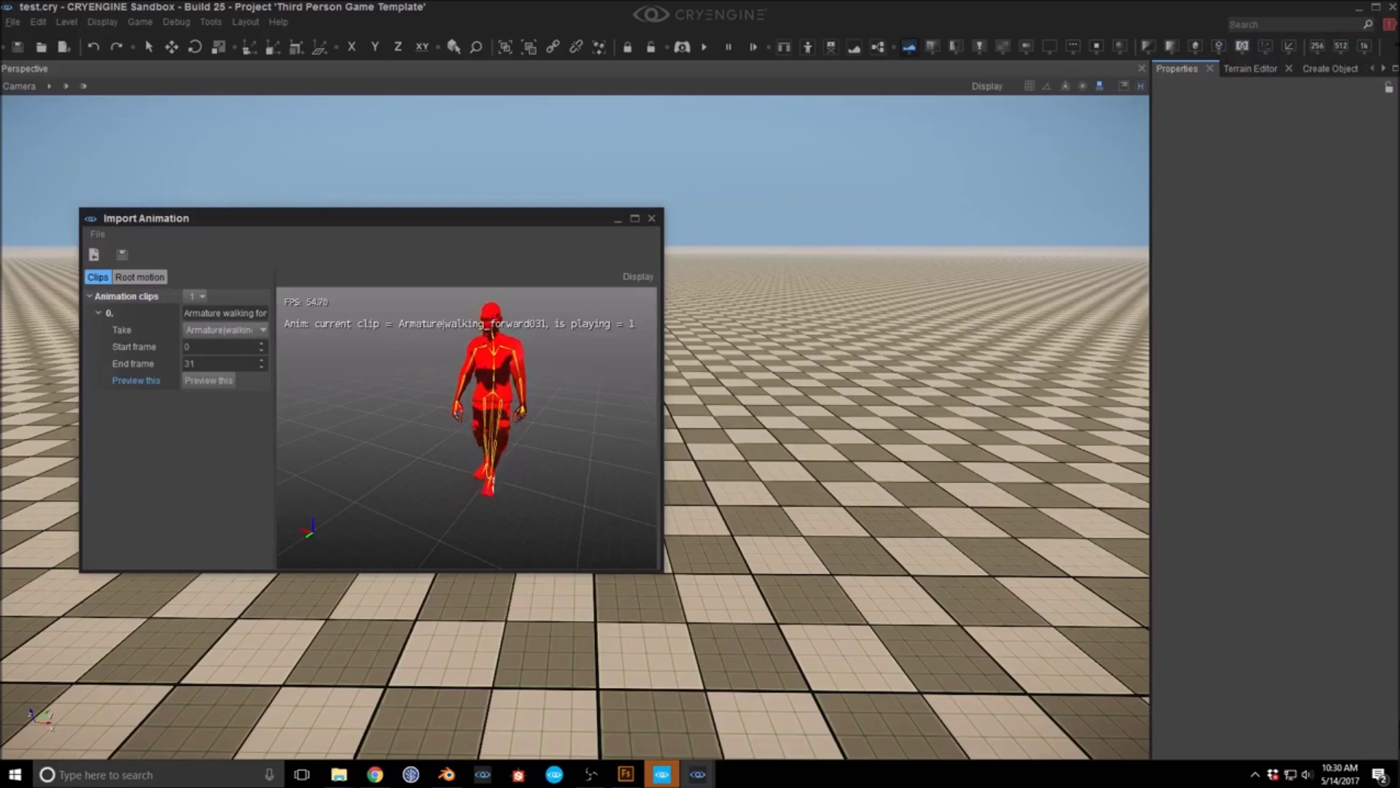
{"action": "left_click_drag", "start_coordinate": [278, 390], "coordinate": [346, 376]}
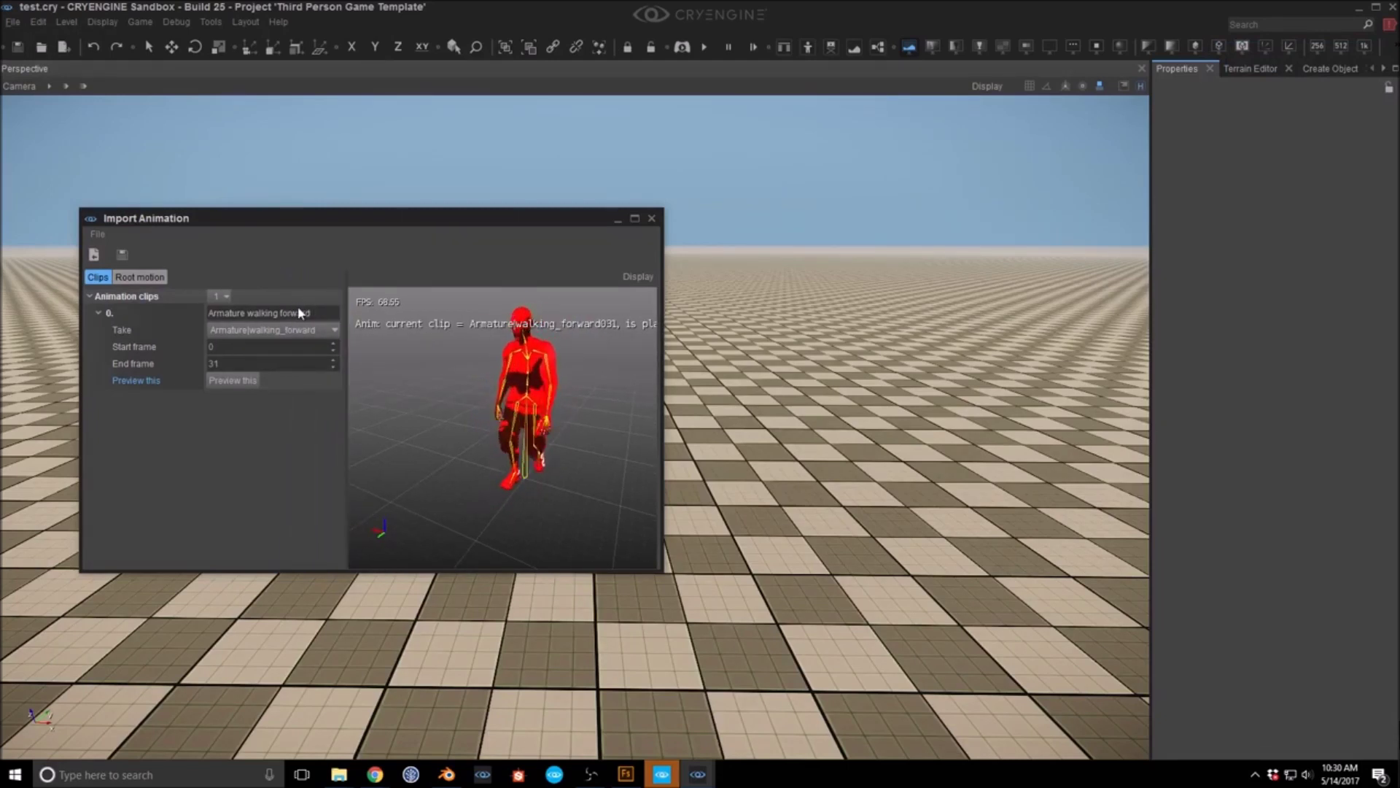
Step: Shorten the imported animation clip's name to "walking forward"
{"action": "left_click", "coordinate": [233, 313]}
{"action": "left_click", "coordinate": [233, 314]}
{"action": "double_click", "coordinate": [227, 312]}
{"action": "key", "text": "BackSpace"}
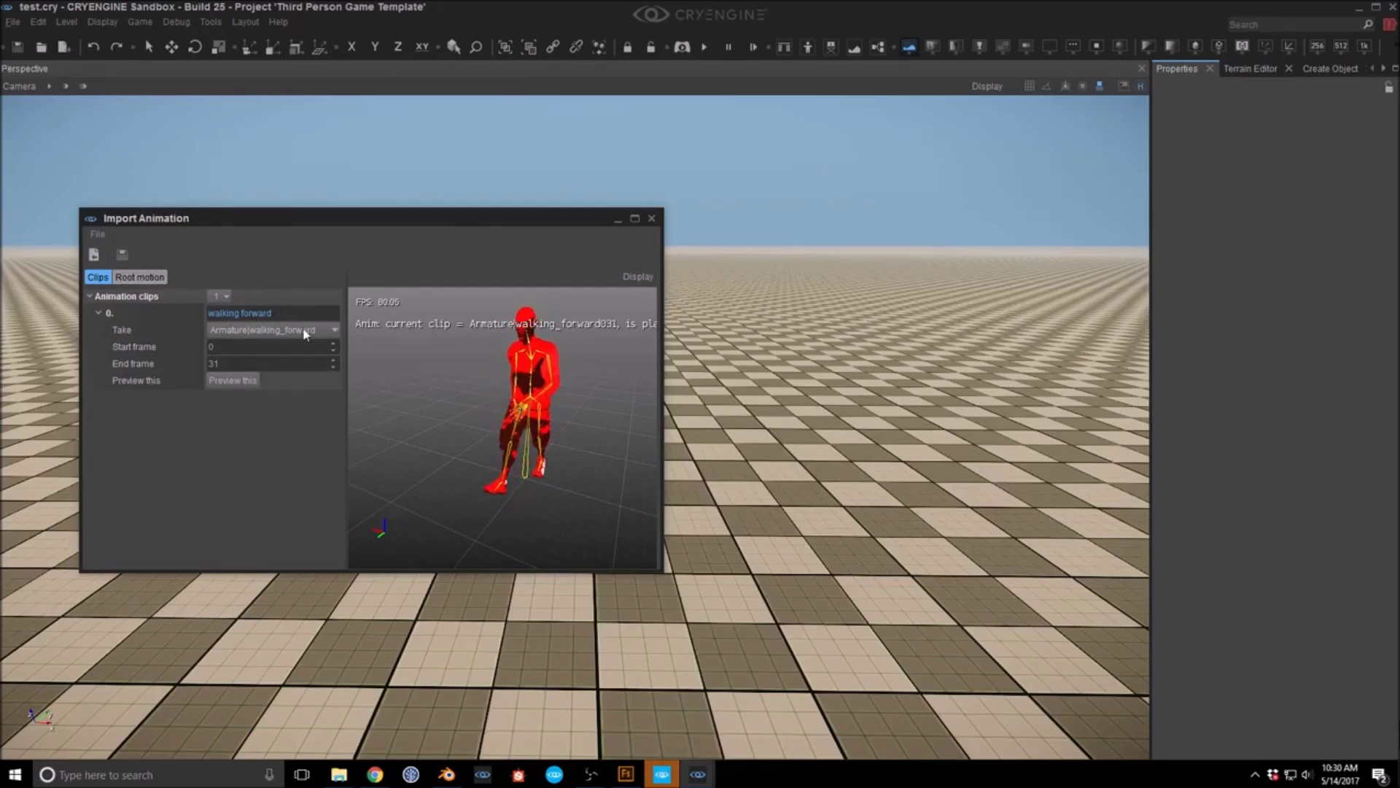
Step: Save the imported animation clip to the Animations/mixamo directory
{"action": "left_click", "coordinate": [122, 256]}
{"action": "left_click_drag", "start_coordinate": [503, 254], "coordinate": [440, 84]}
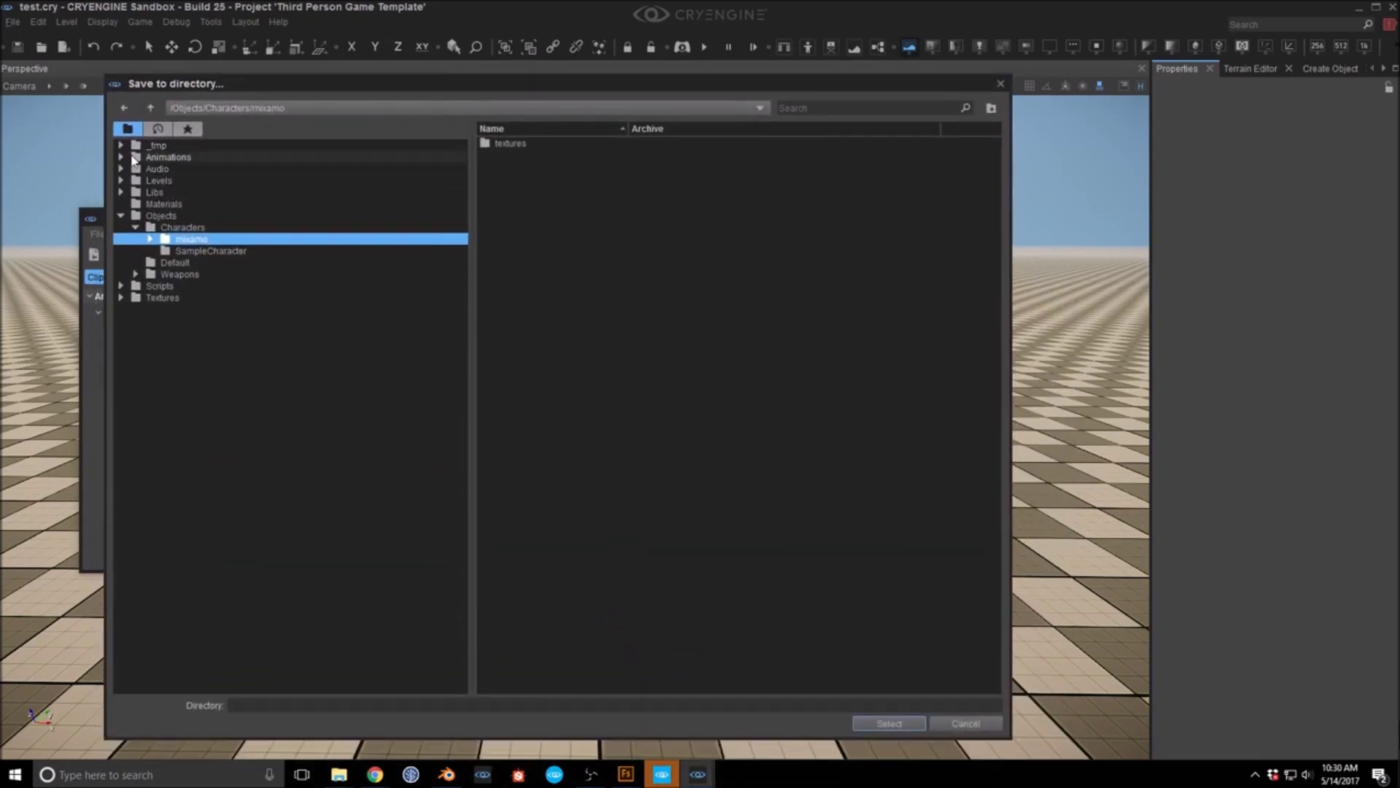
{"action": "left_click", "coordinate": [122, 157]}
{"action": "left_click", "coordinate": [176, 192]}
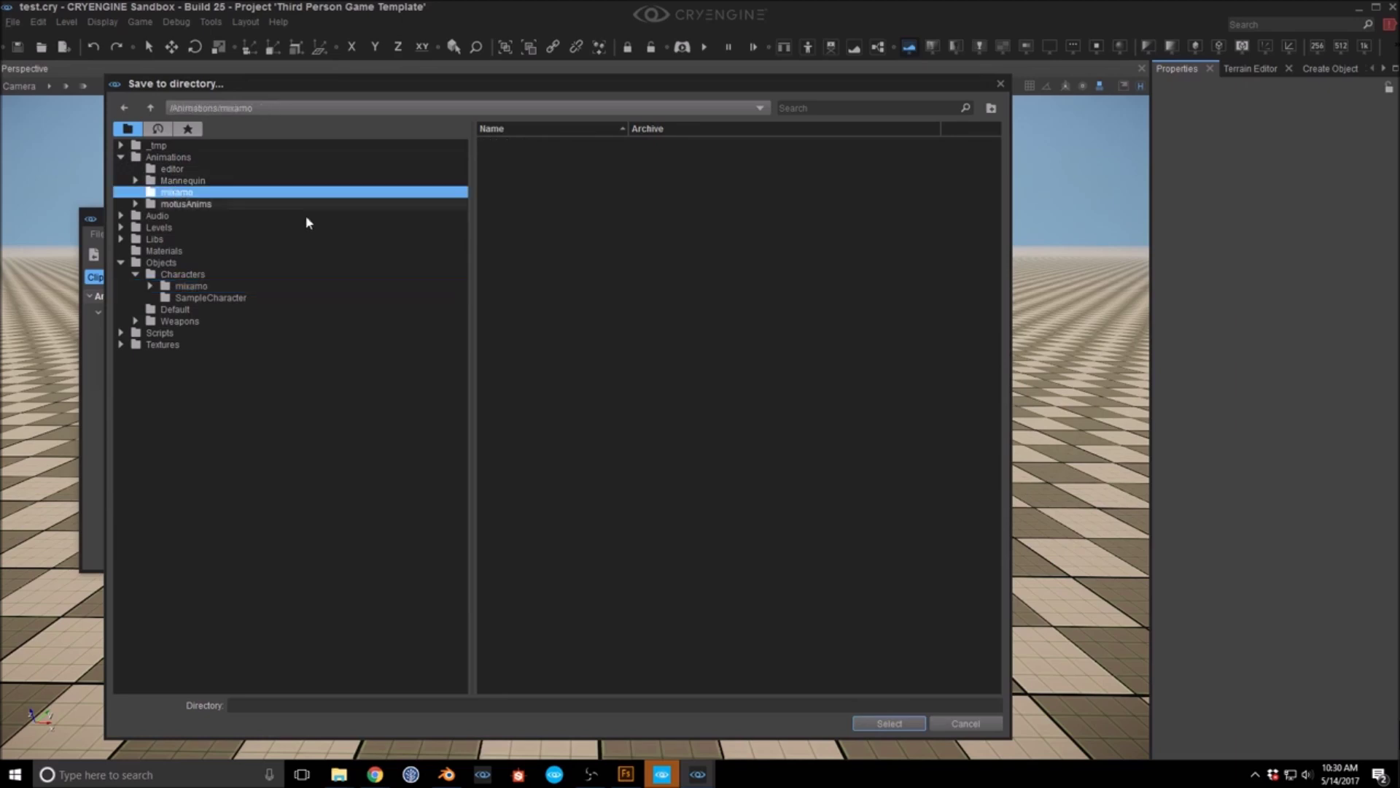
{"action": "left_click", "coordinate": [889, 722]}
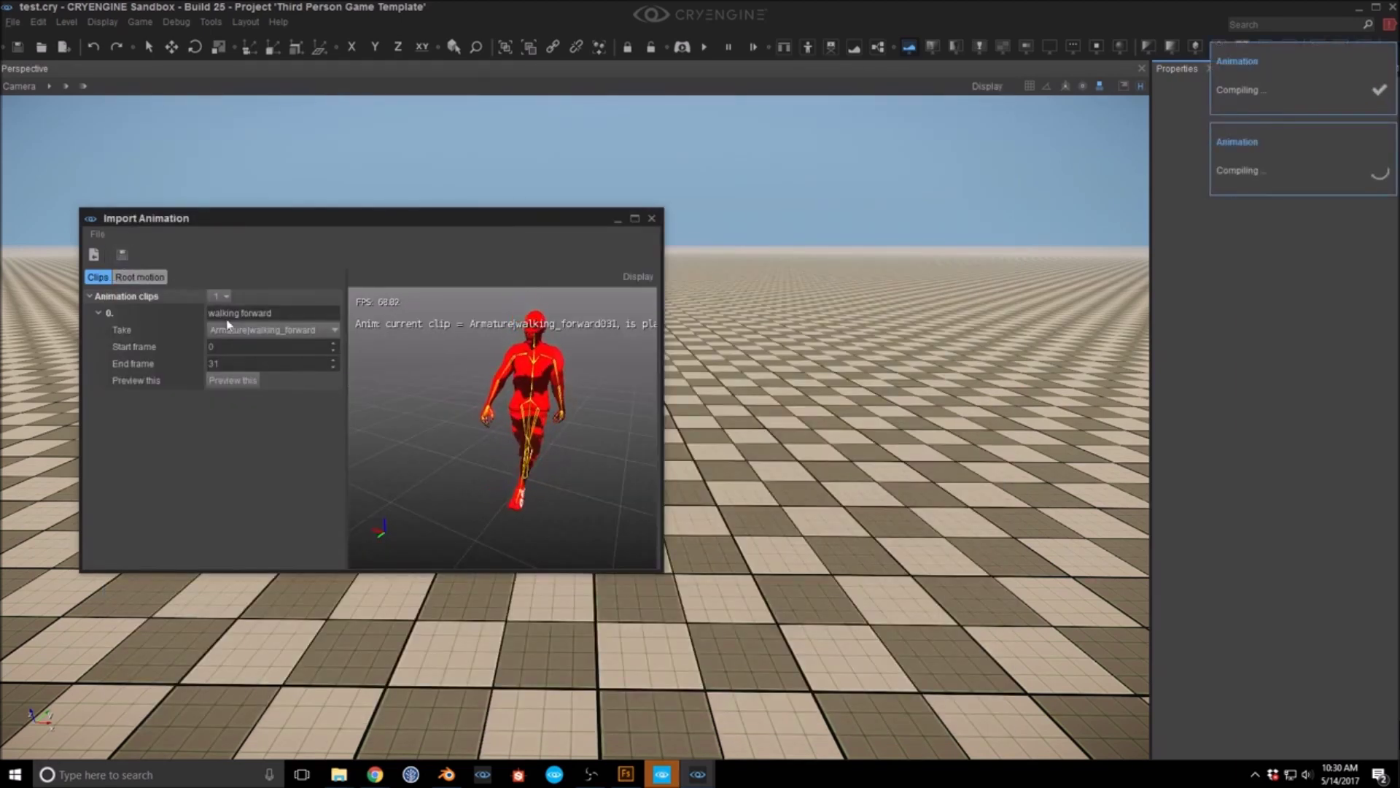
{"action": "left_click", "coordinate": [808, 513]}
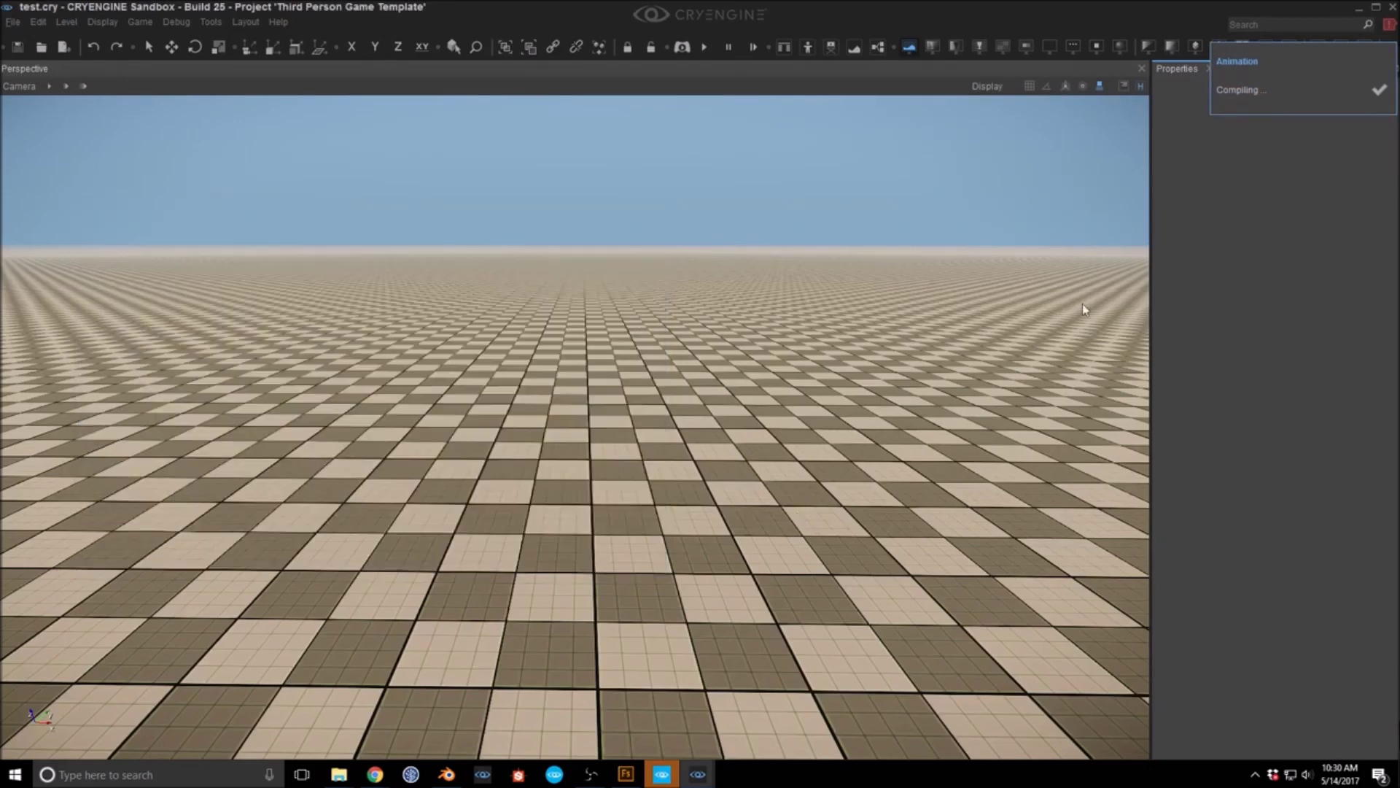
Step: In the Character Tool, examine the properties of pants_guy.cdf and compare them with the sample character's thirdperson.cdf
{"action": "mouse_move", "coordinate": [697, 773]}
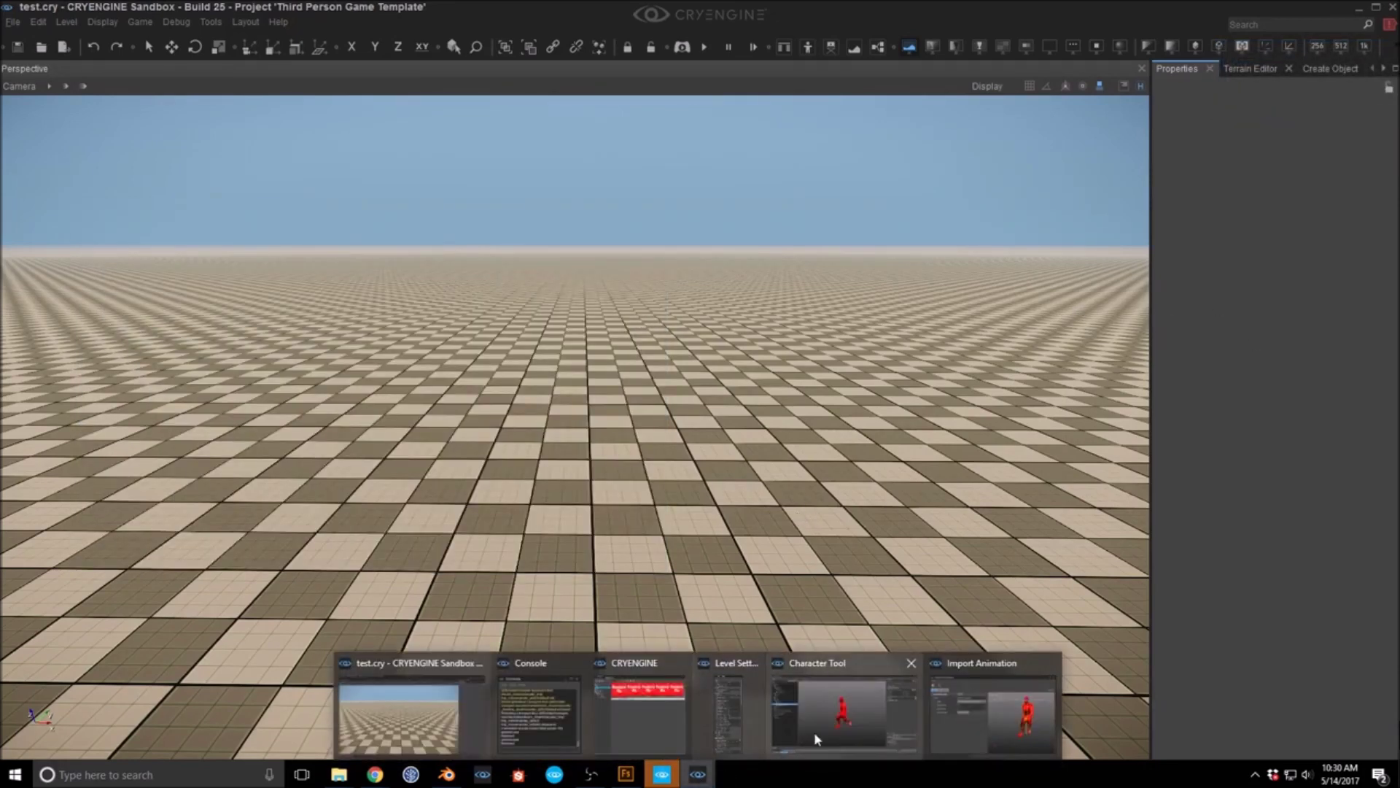
{"action": "left_click", "coordinate": [864, 704]}
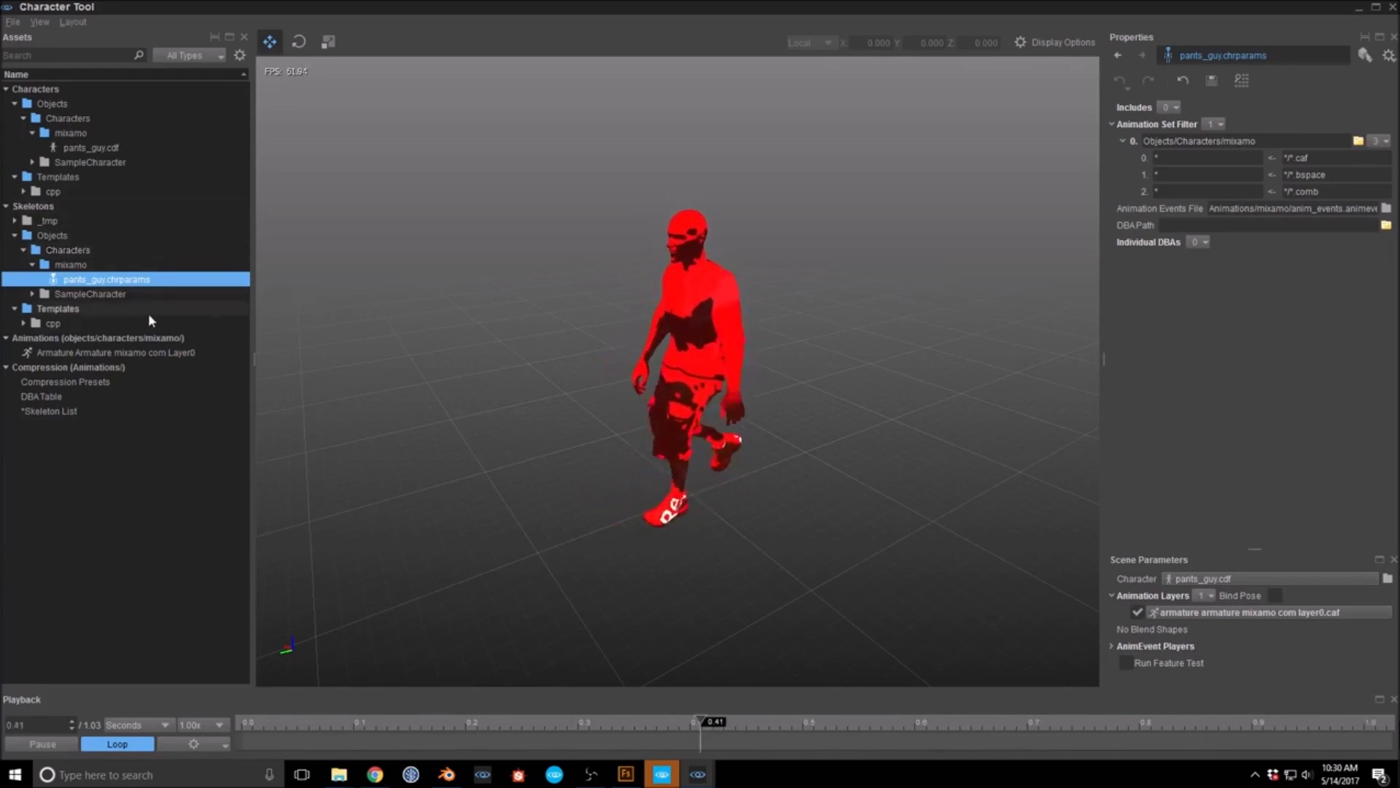
{"action": "left_click", "coordinate": [100, 161]}
{"action": "left_click", "coordinate": [96, 147]}
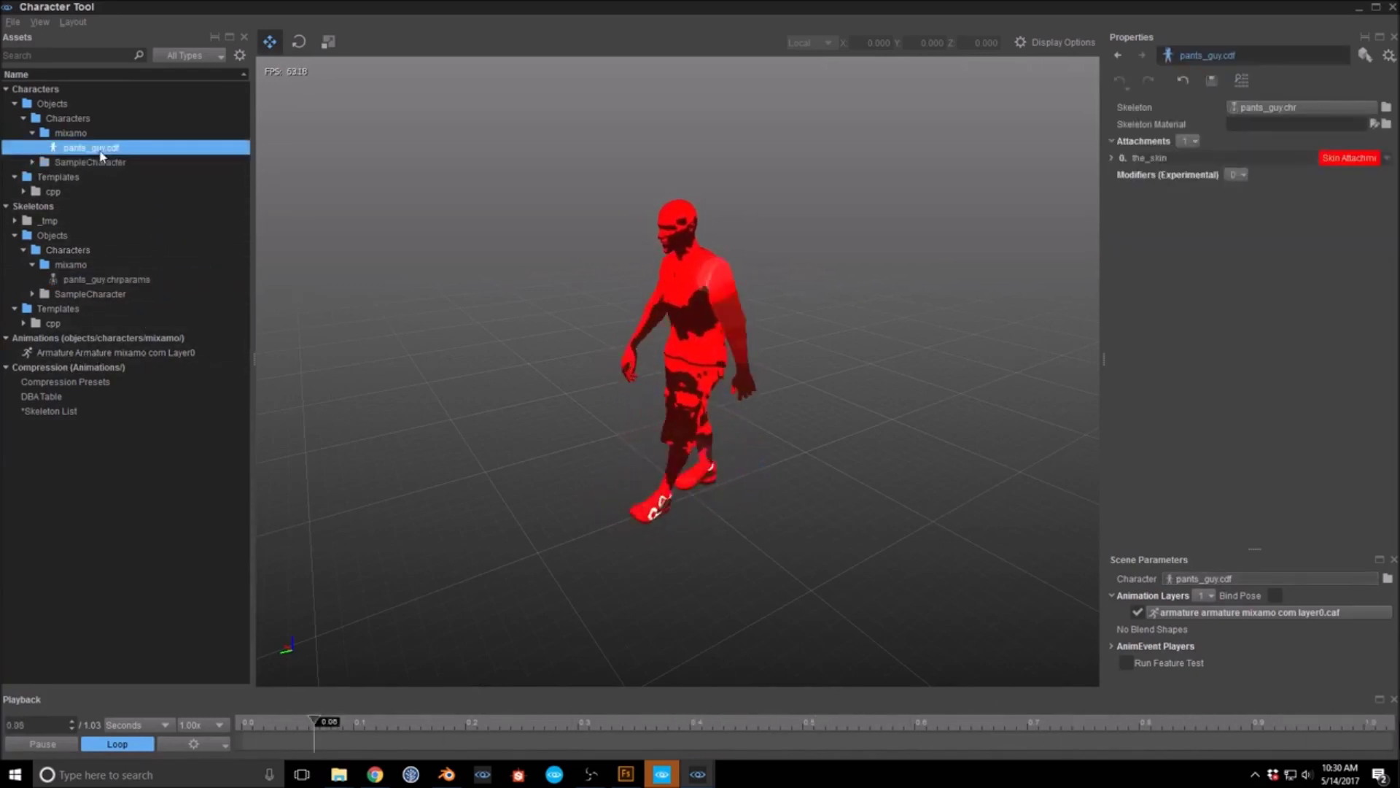
{"action": "left_click", "coordinate": [32, 161]}
{"action": "left_click", "coordinate": [94, 191]}
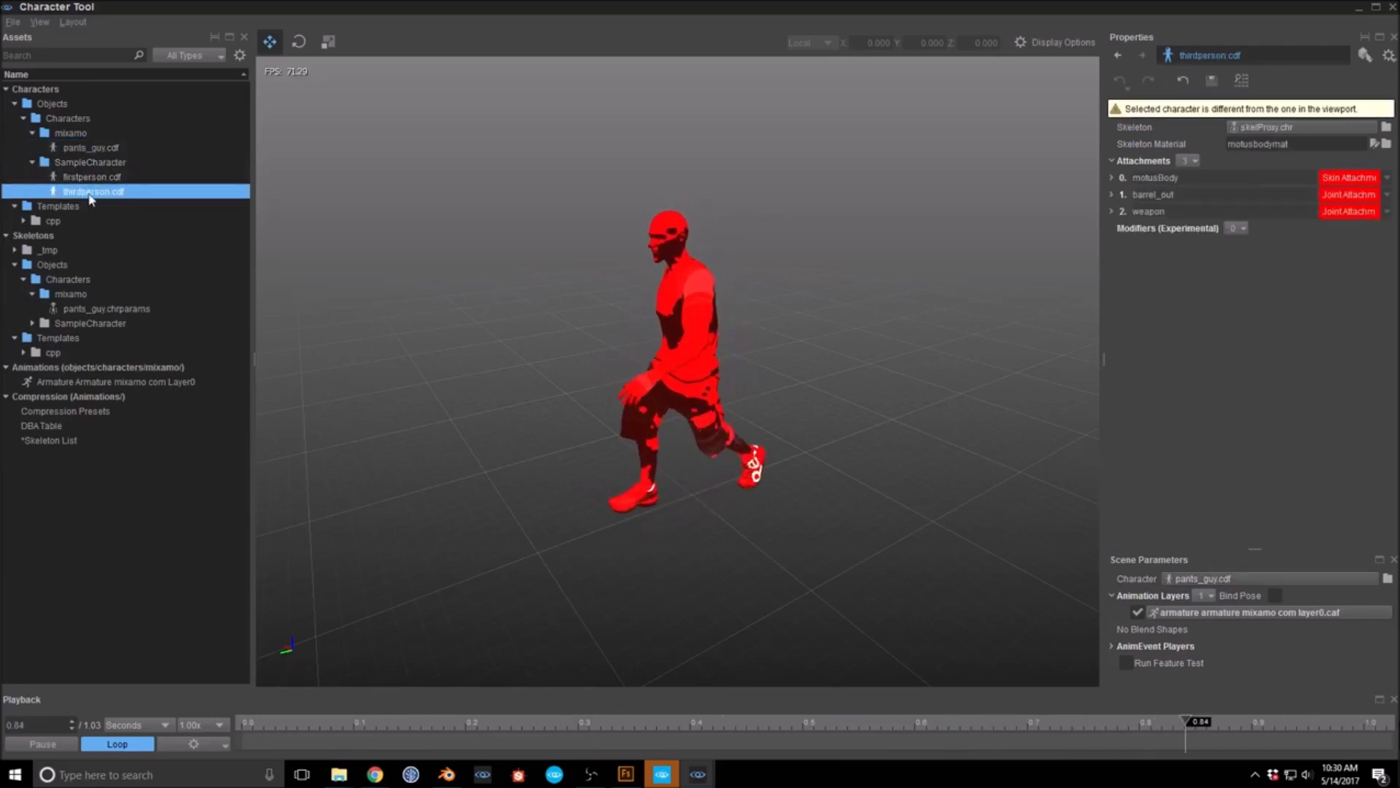
{"action": "left_click", "coordinate": [100, 149]}
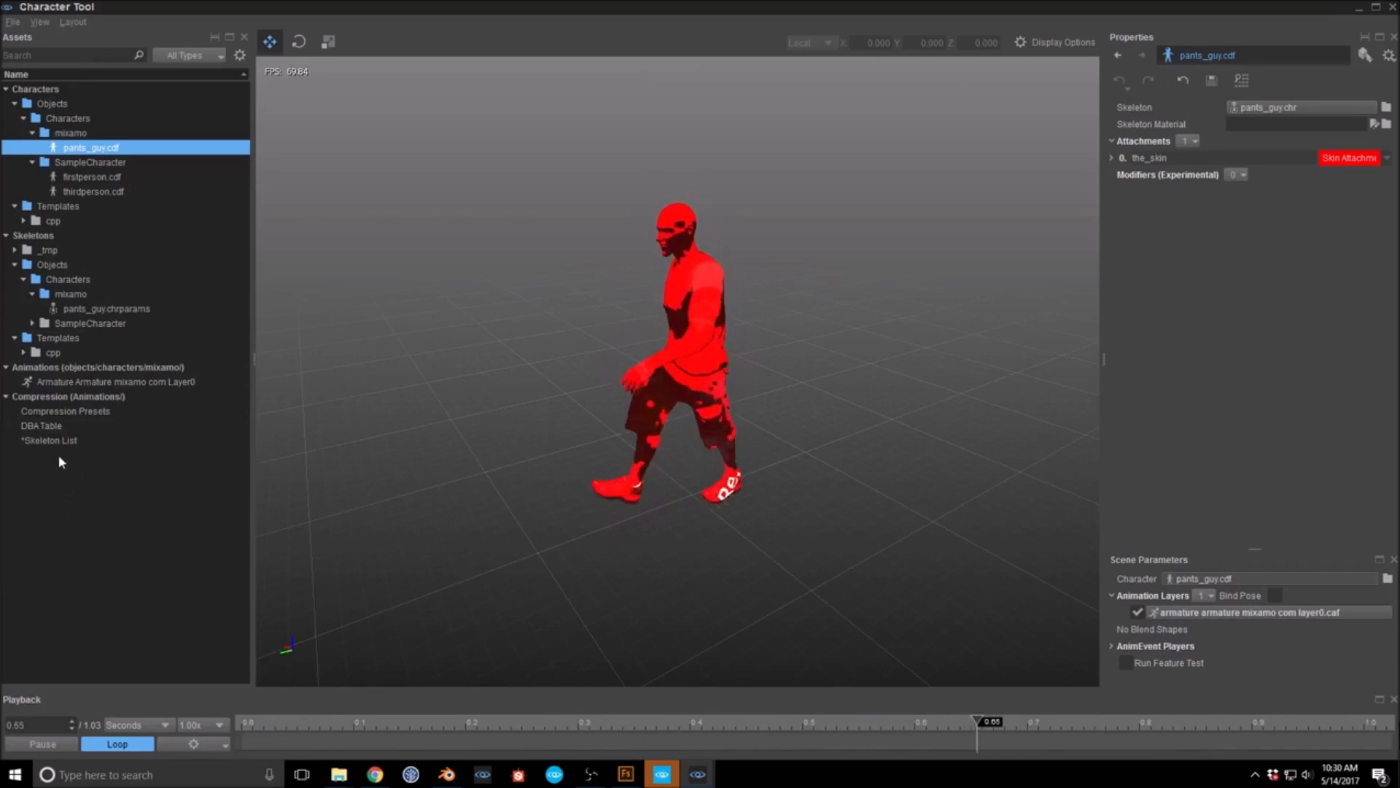
Step: Review the Skeleton List, close the Character Tool saving SkeletonList.xml and the temporary chrparams file, and start reopening it
{"action": "left_click", "coordinate": [54, 441]}
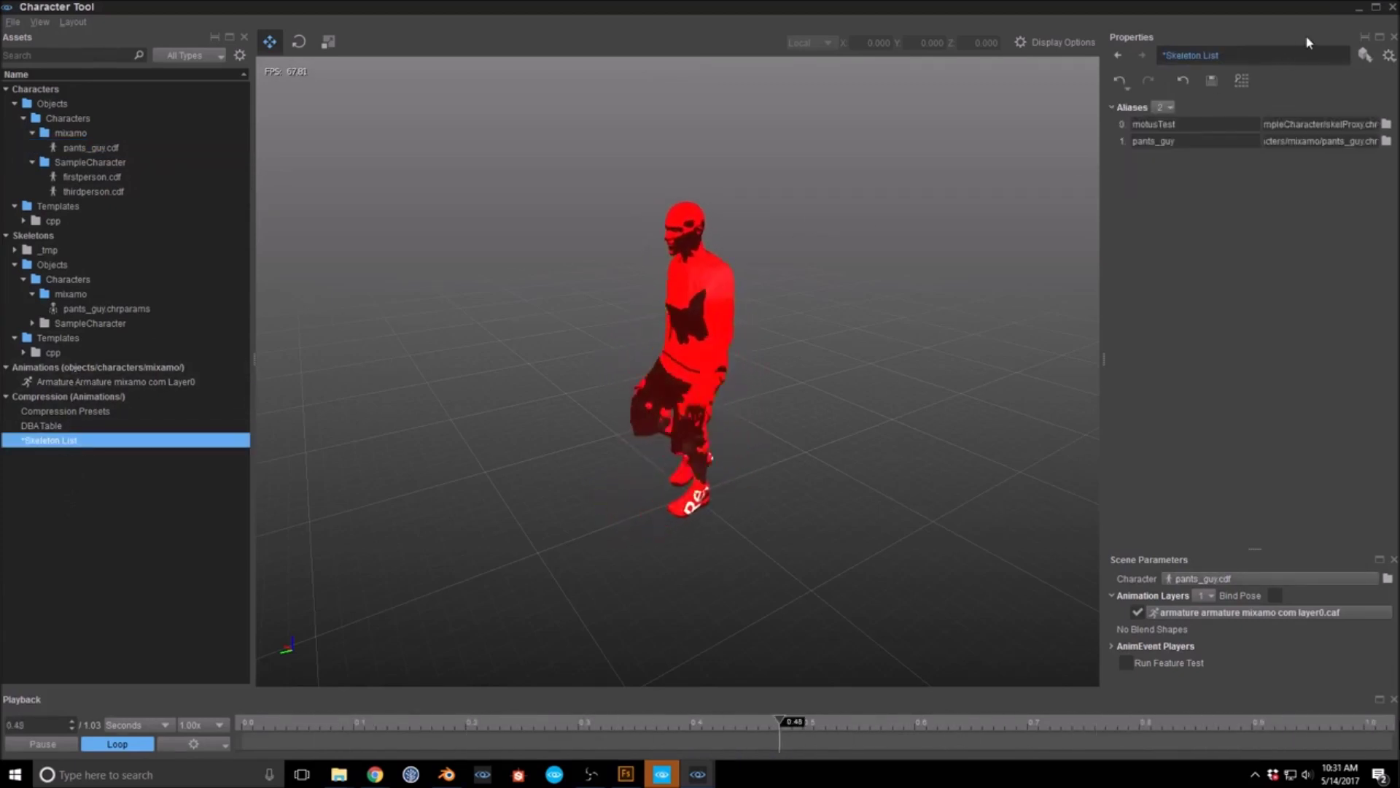
{"action": "left_click", "coordinate": [1392, 7]}
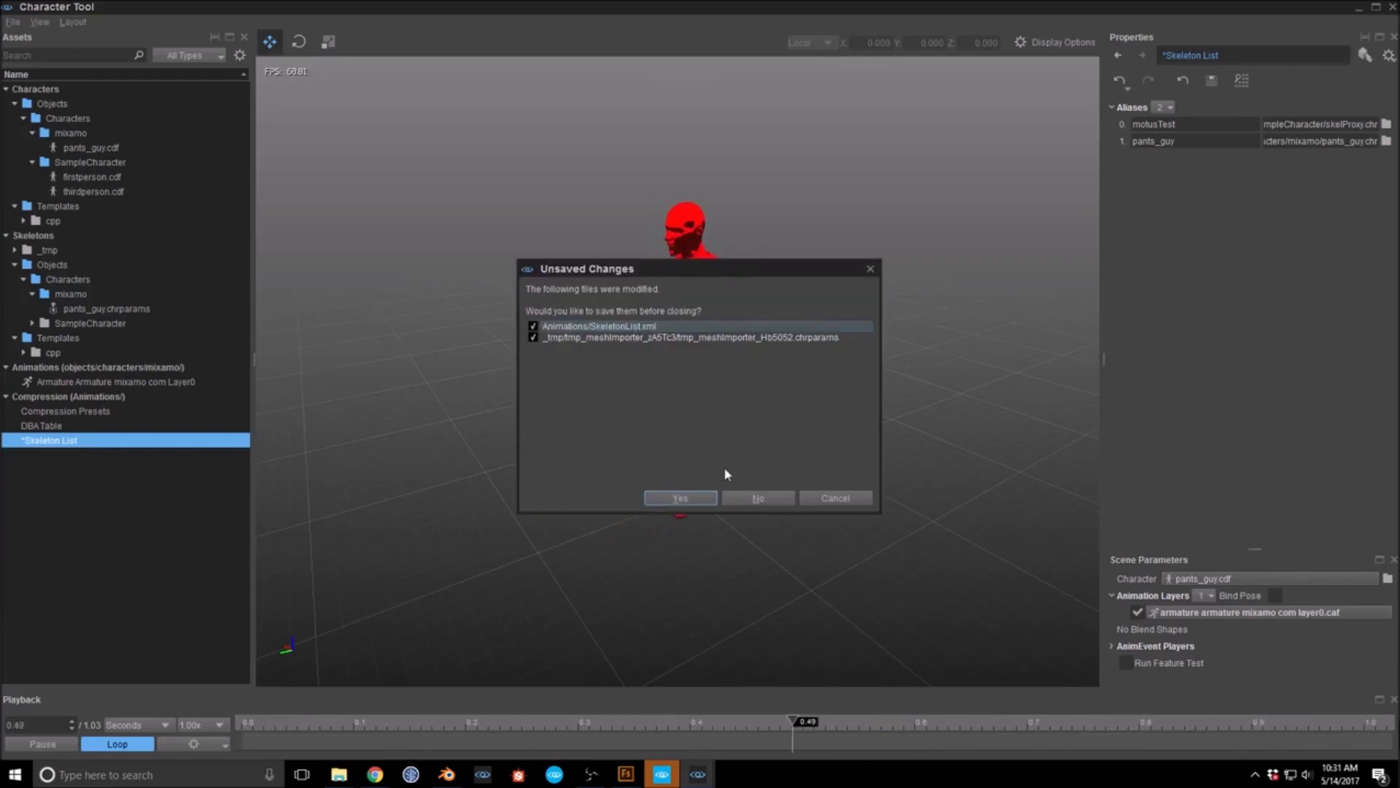
{"action": "left_click", "coordinate": [689, 498]}
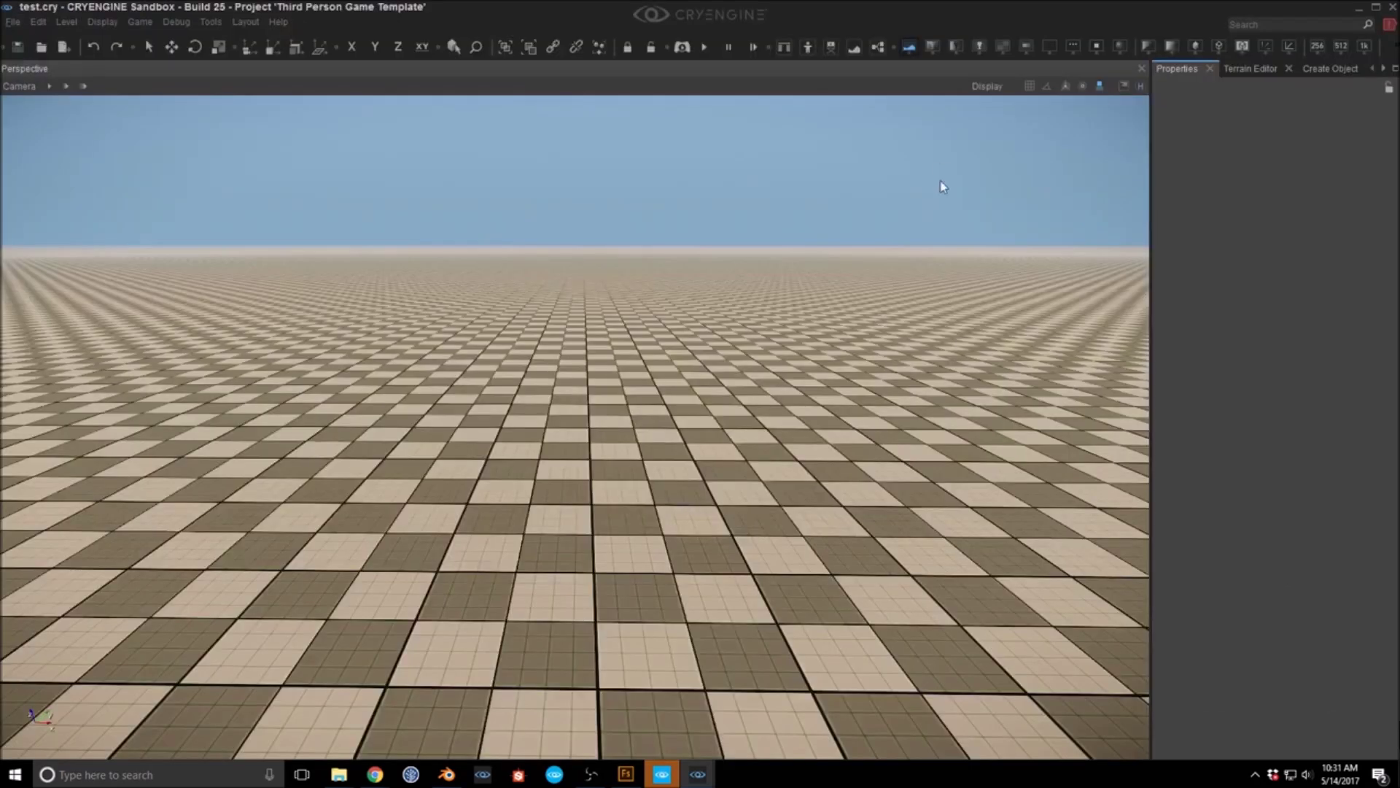
{"action": "left_click", "coordinate": [221, 23]}
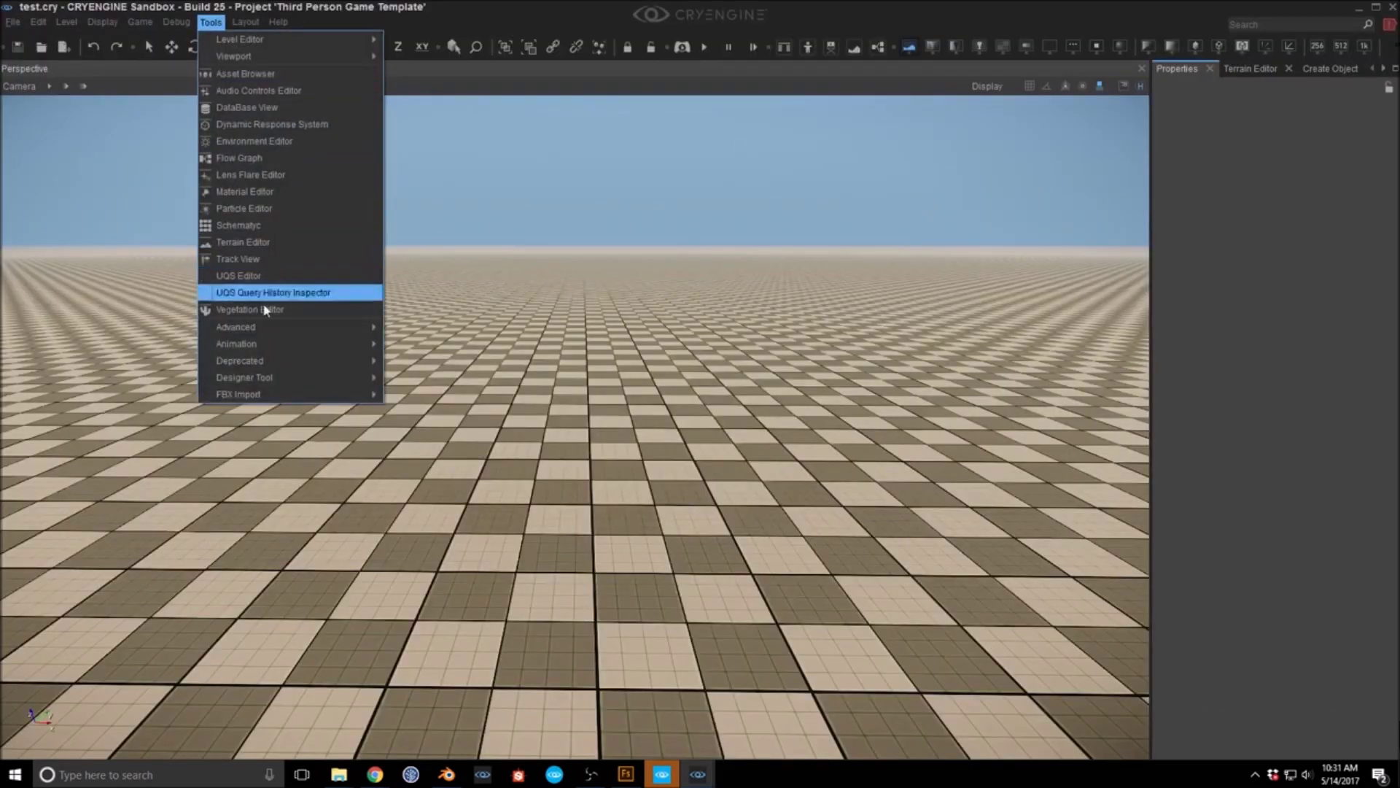
Step: Open the Character Tool, enlarge its window and side panels, and play the Armature mixamo animation on the pants_guy character
{"action": "mouse_move", "coordinate": [272, 349]}
{"action": "left_click", "coordinate": [406, 349]}
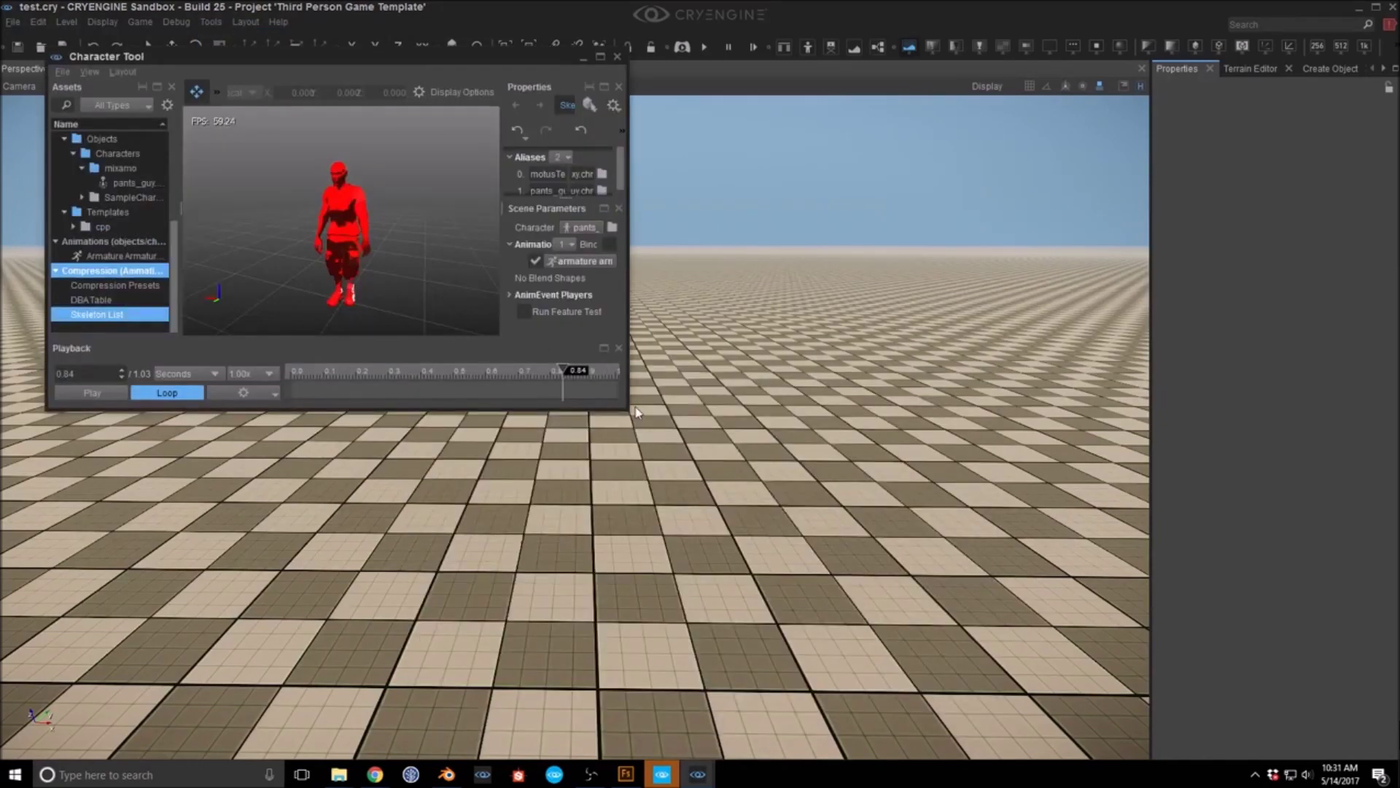
{"action": "left_click_drag", "start_coordinate": [624, 407], "coordinate": [1203, 695]}
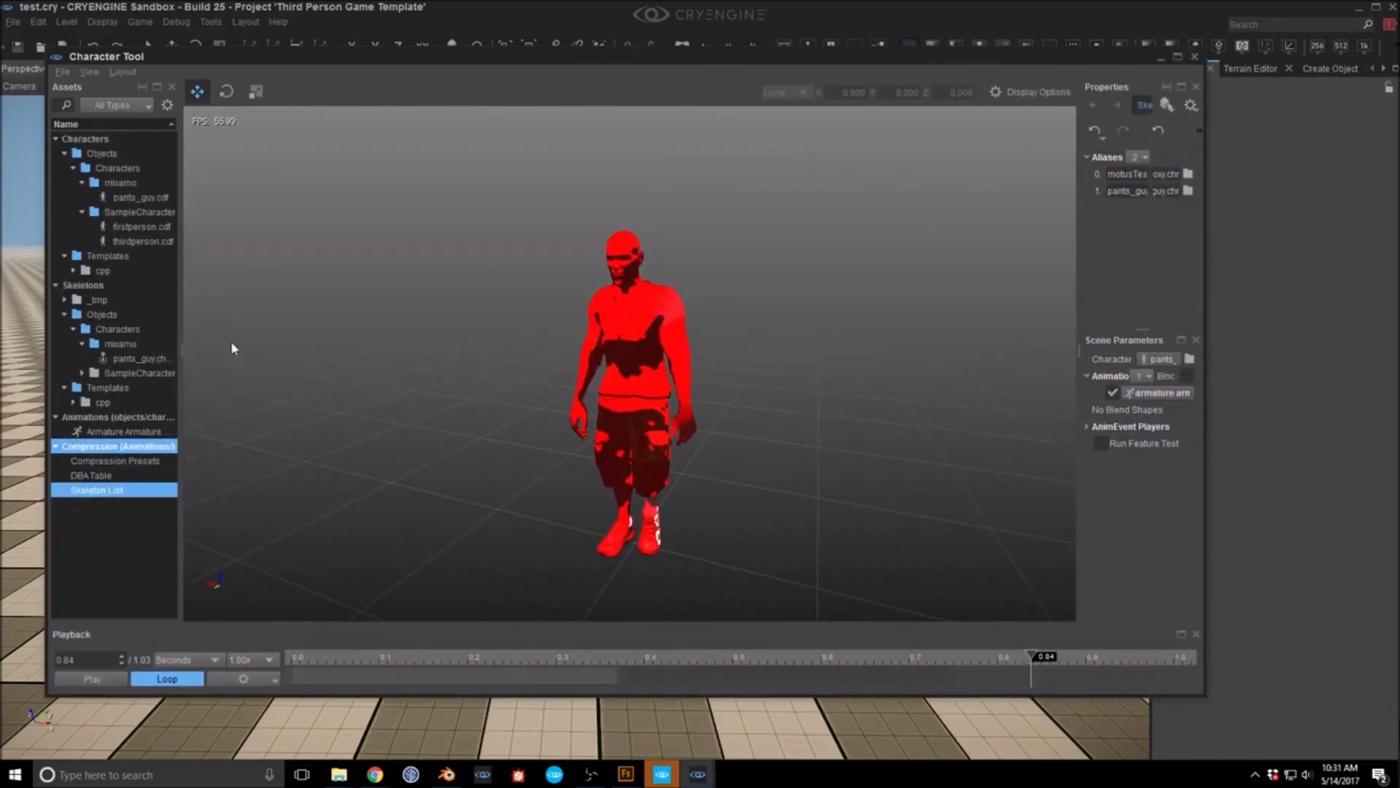
{"action": "left_click", "coordinate": [135, 431]}
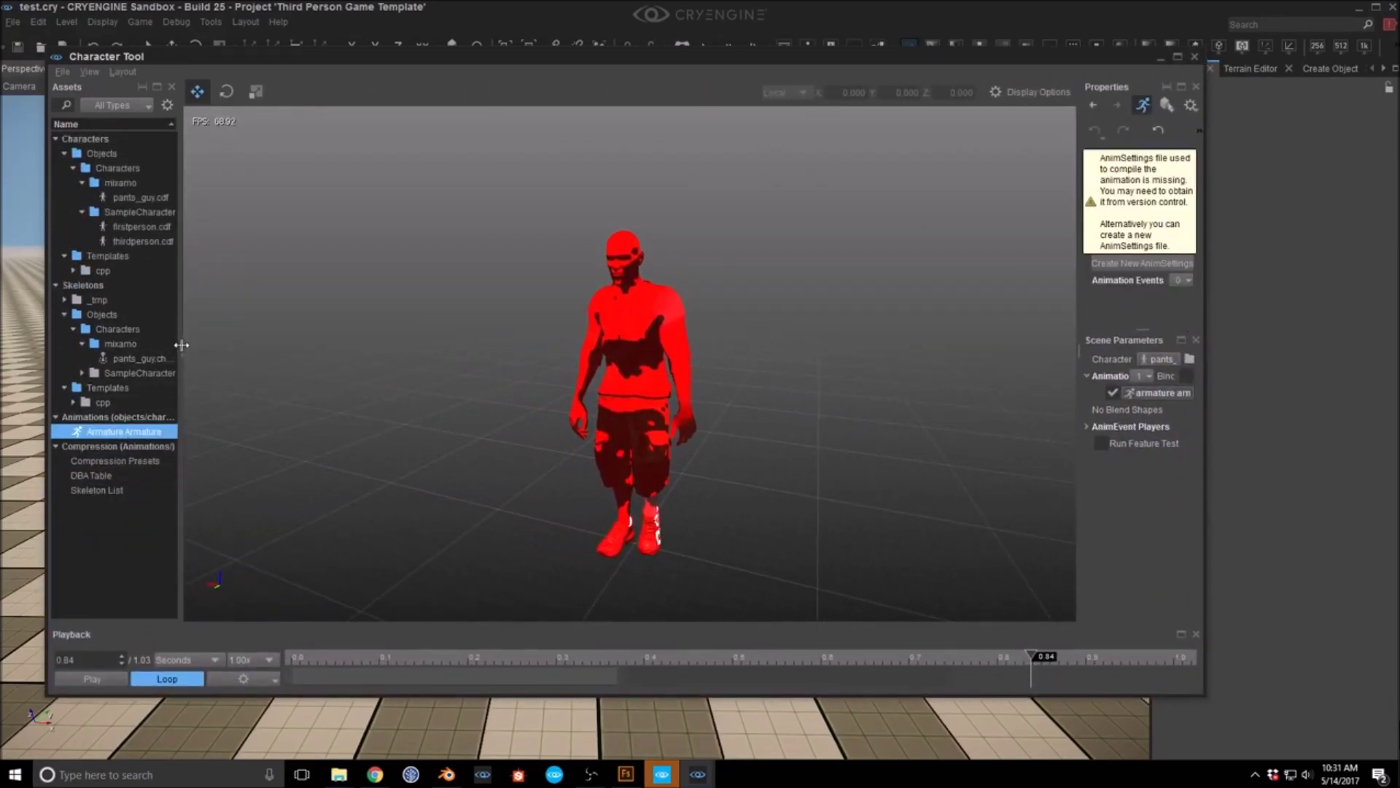
{"action": "left_click_drag", "start_coordinate": [182, 342], "coordinate": [262, 356]}
{"action": "left_click", "coordinate": [93, 679]}
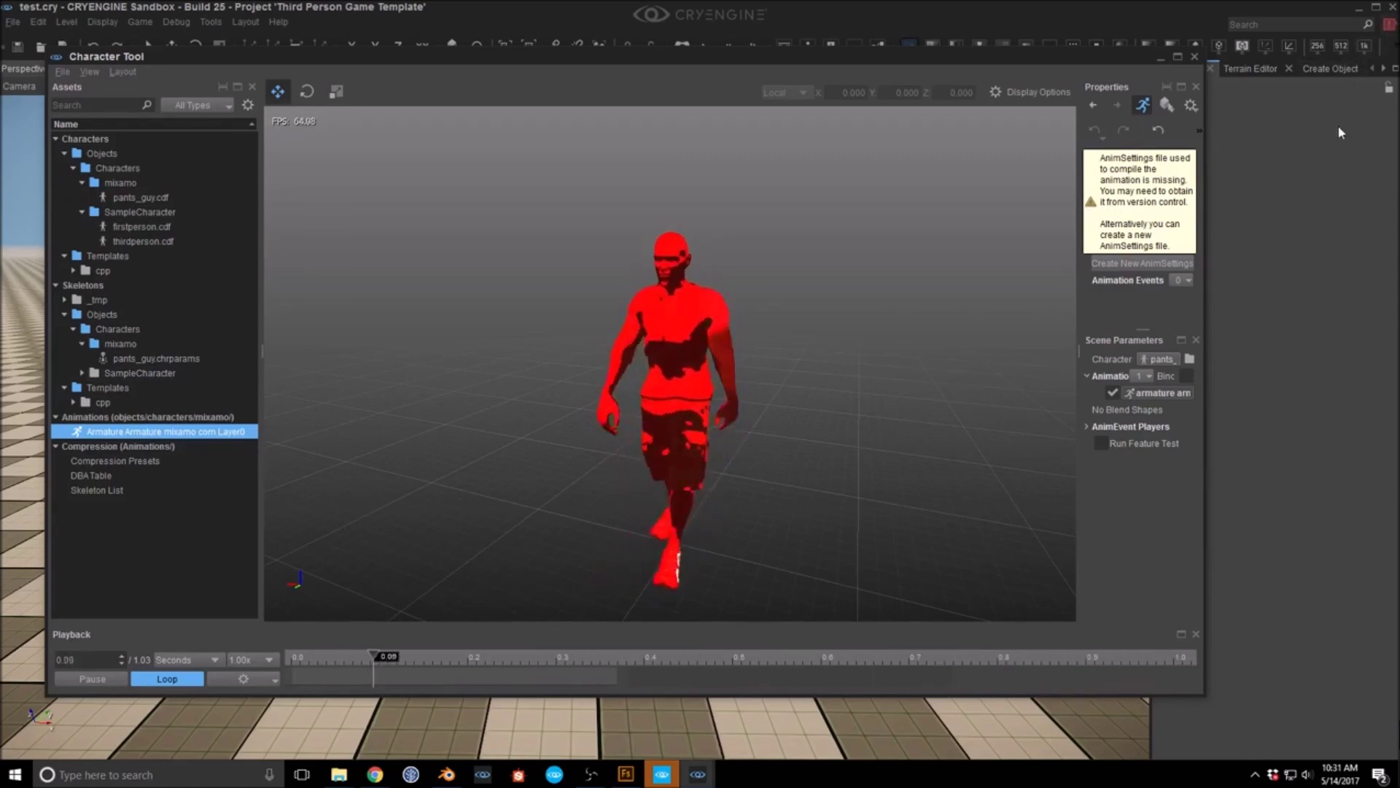
{"action": "left_click_drag", "start_coordinate": [1056, 336], "coordinate": [1007, 334]}
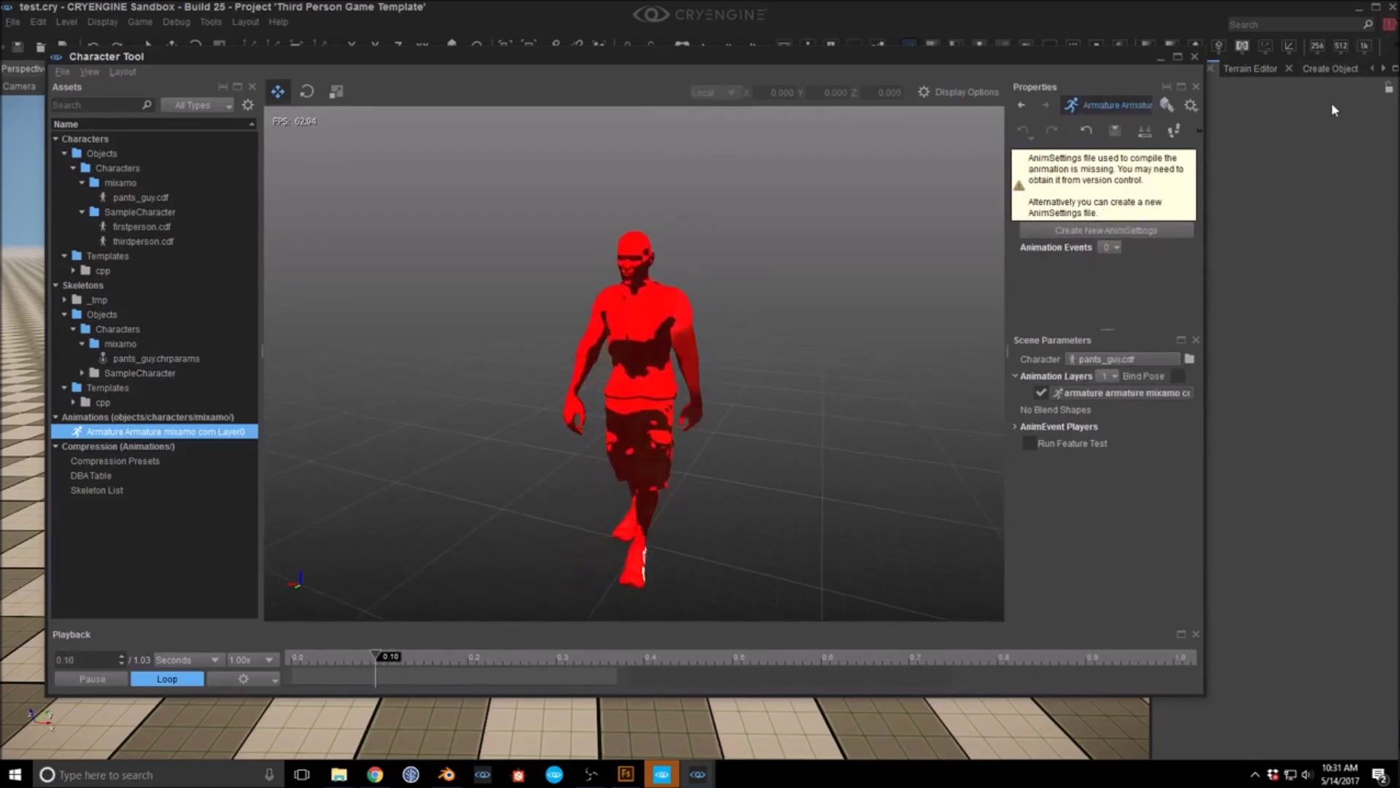
Step: Restart CRYENGINE Sandbox, saving the level's changes on exit, and reopen the test level
{"action": "left_click", "coordinate": [1391, 9]}
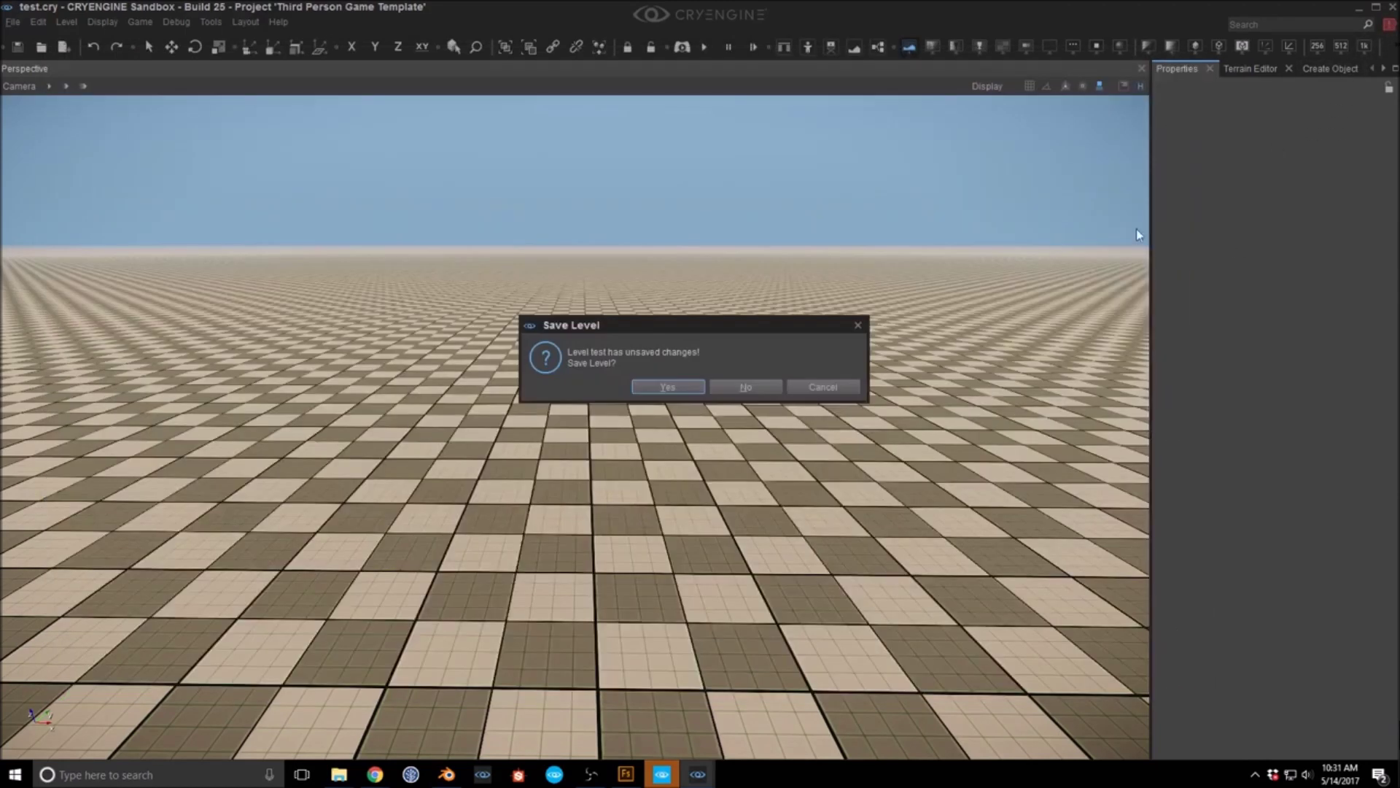
{"action": "left_click", "coordinate": [677, 392]}
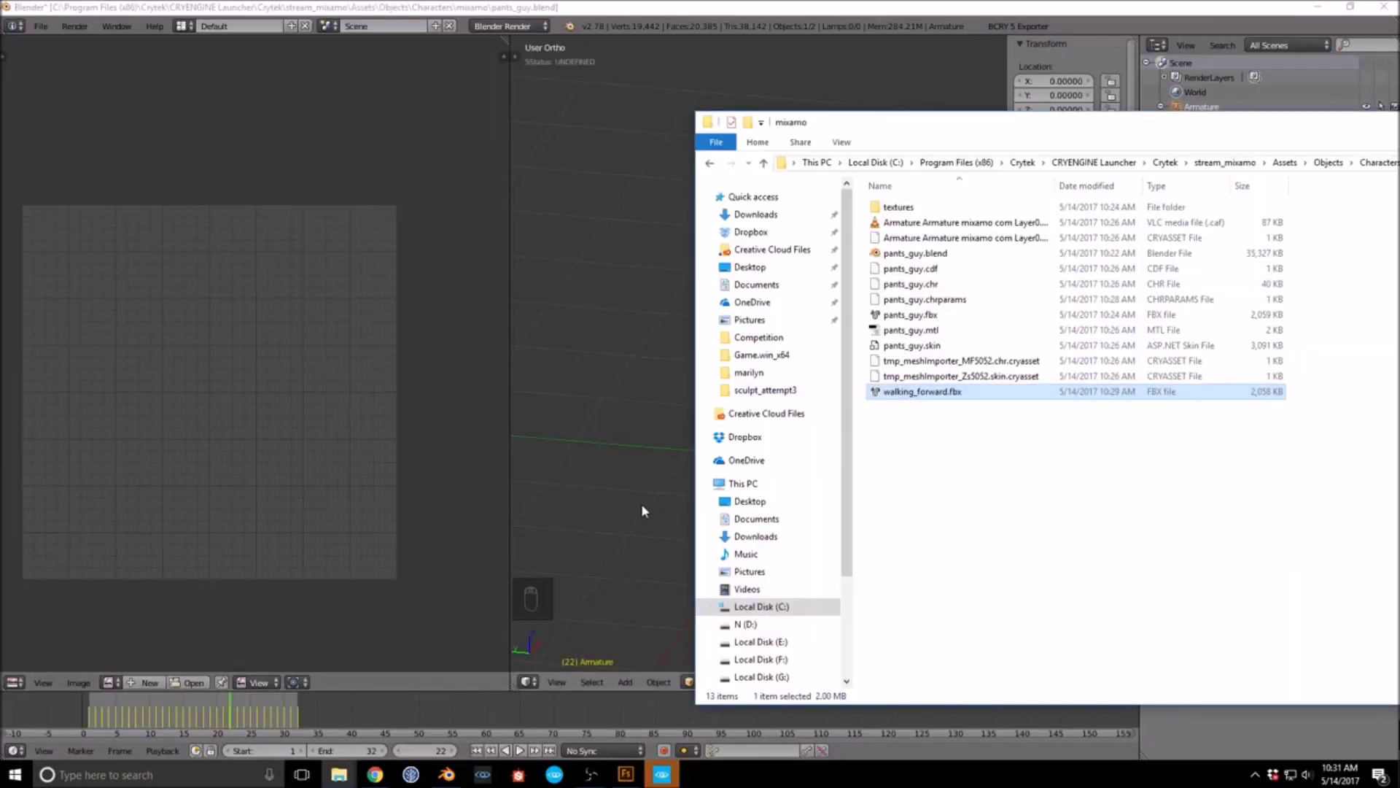
{"action": "left_click", "coordinate": [662, 774]}
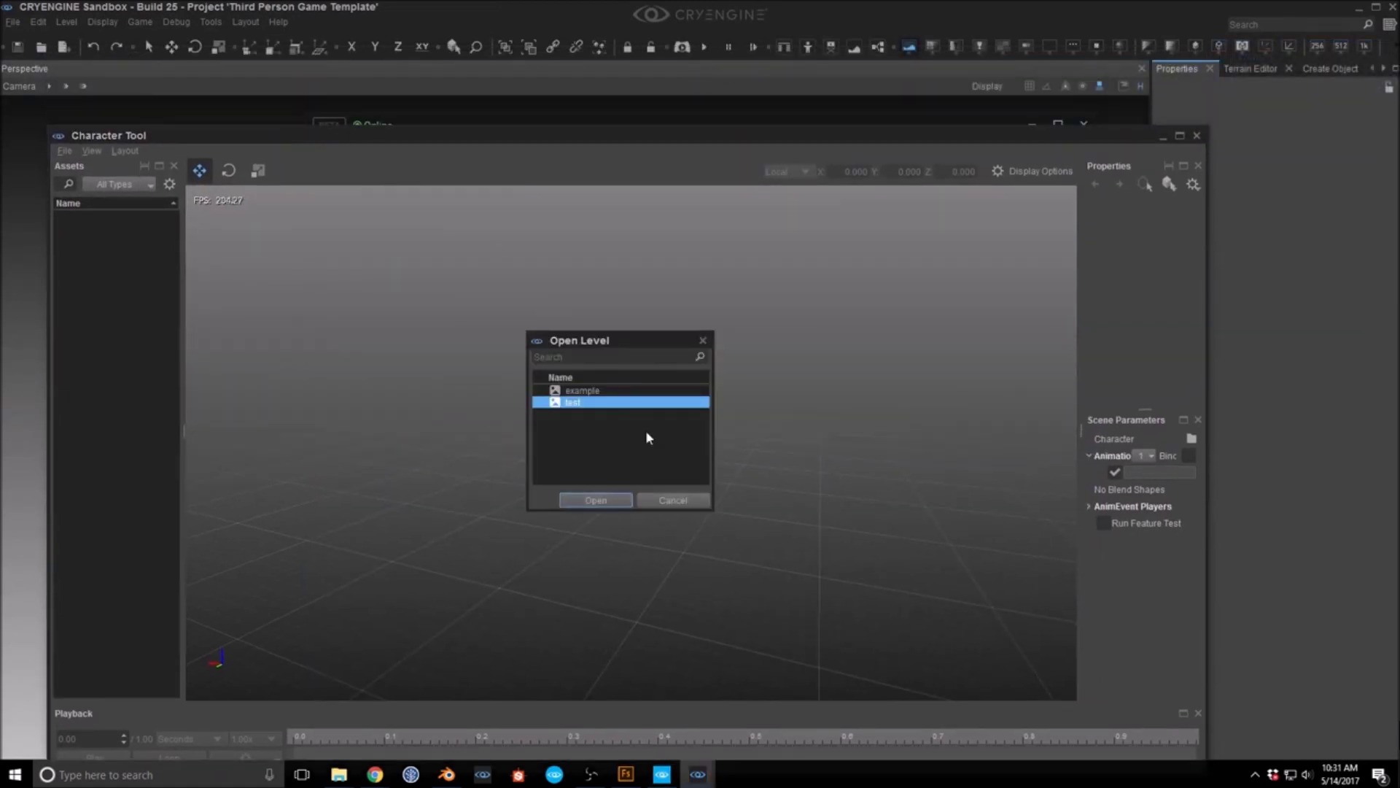
{"action": "left_click", "coordinate": [605, 500]}
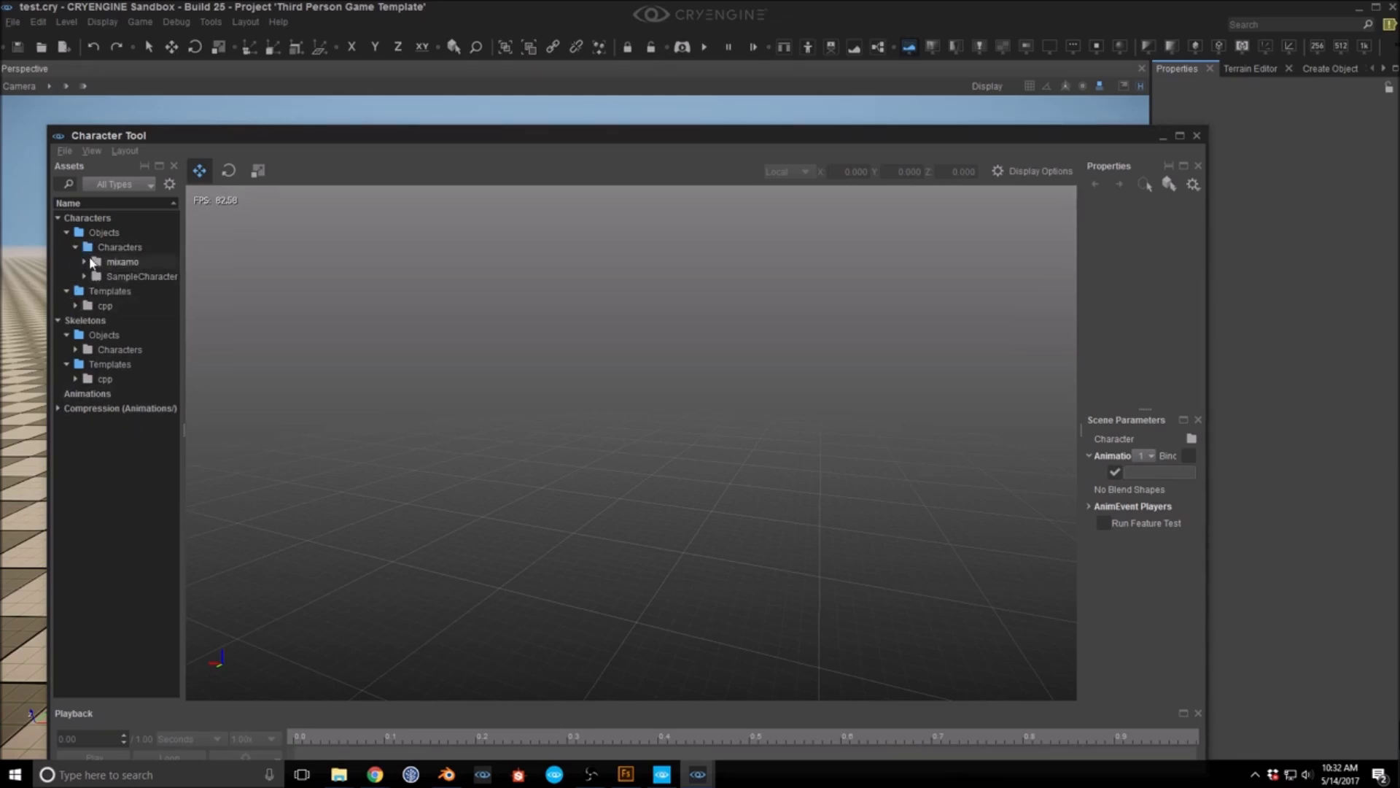
Step: Load pants_guy.cdf from the mixamo folder and play its Armature mixamo com Layer0 animation
{"action": "left_click", "coordinate": [145, 277]}
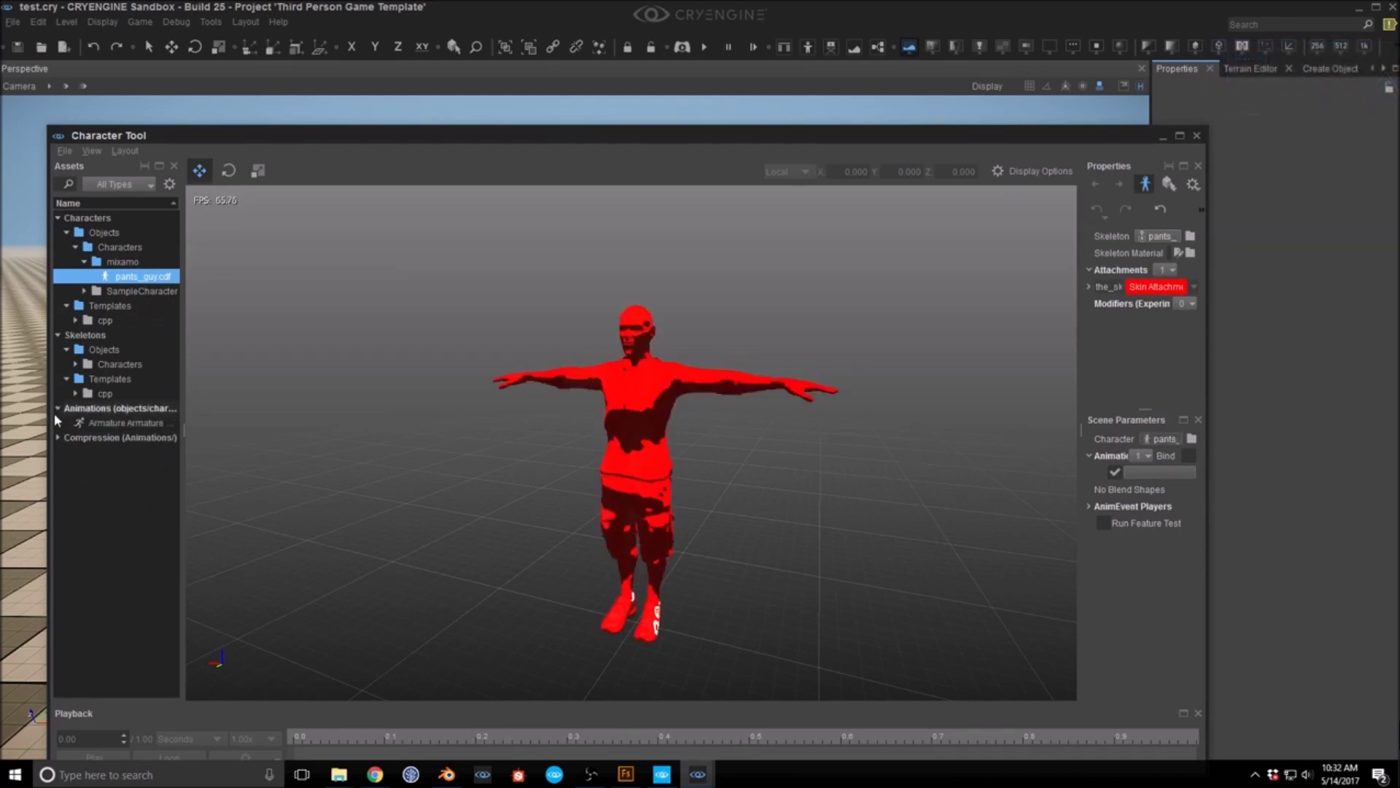
{"action": "left_click_drag", "start_coordinate": [181, 431], "coordinate": [257, 432]}
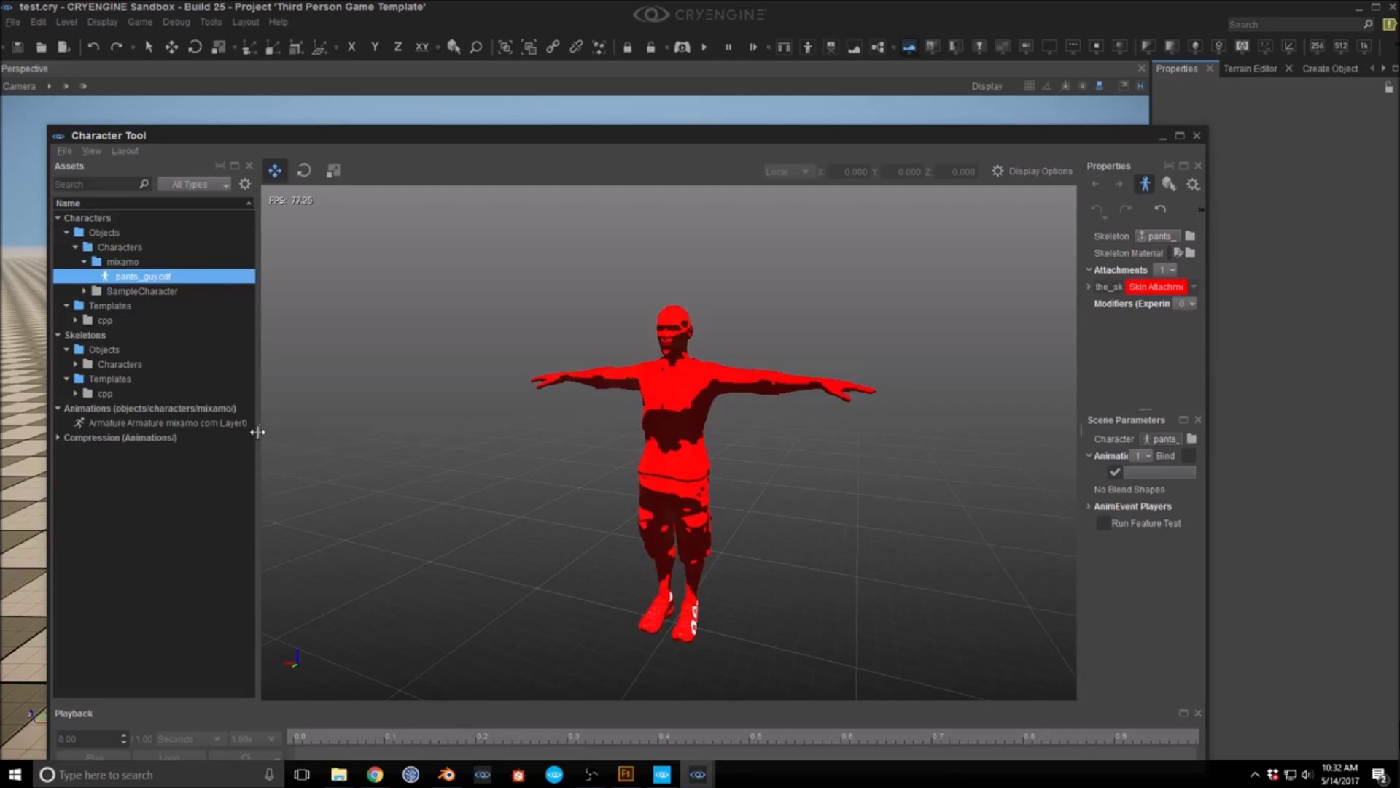
{"action": "left_click", "coordinate": [131, 423]}
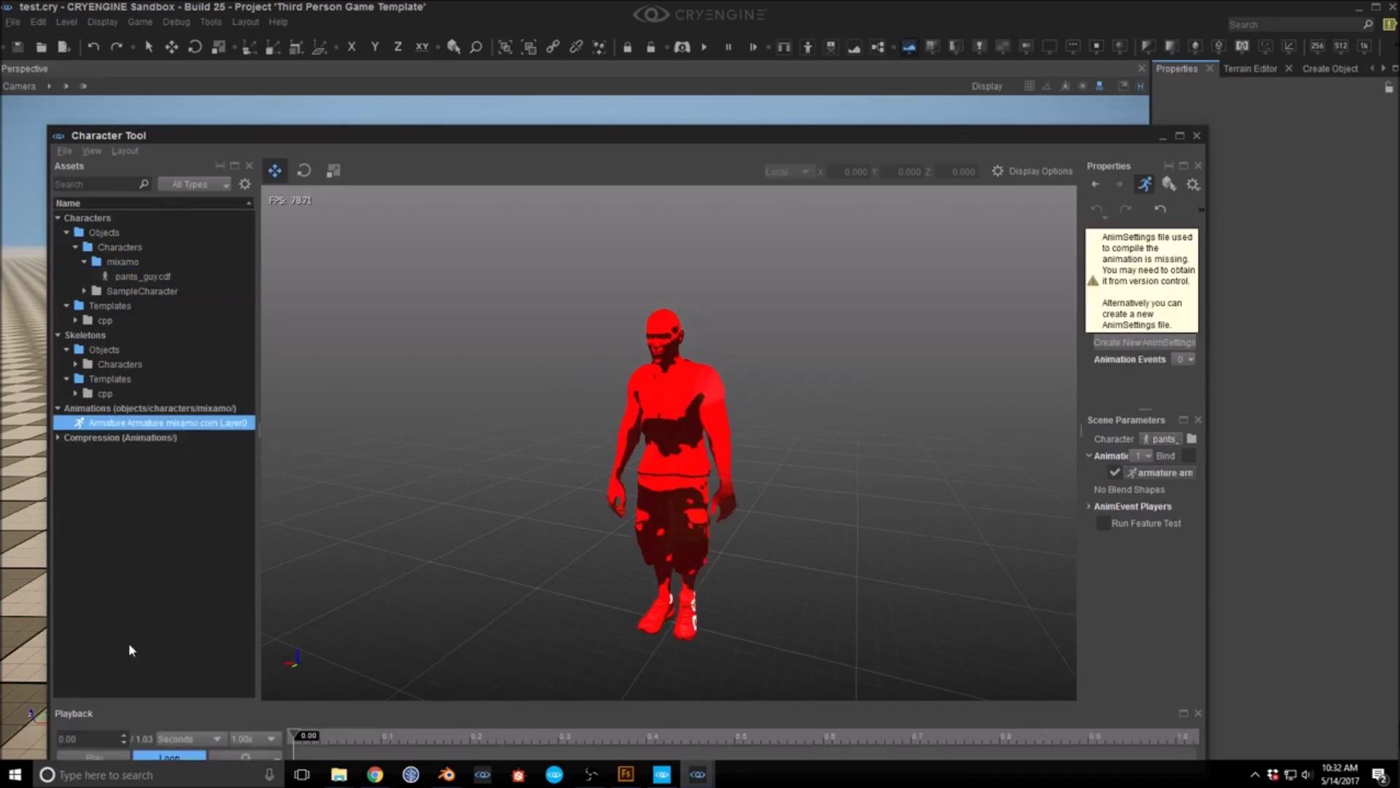
{"action": "left_click", "coordinate": [97, 757]}
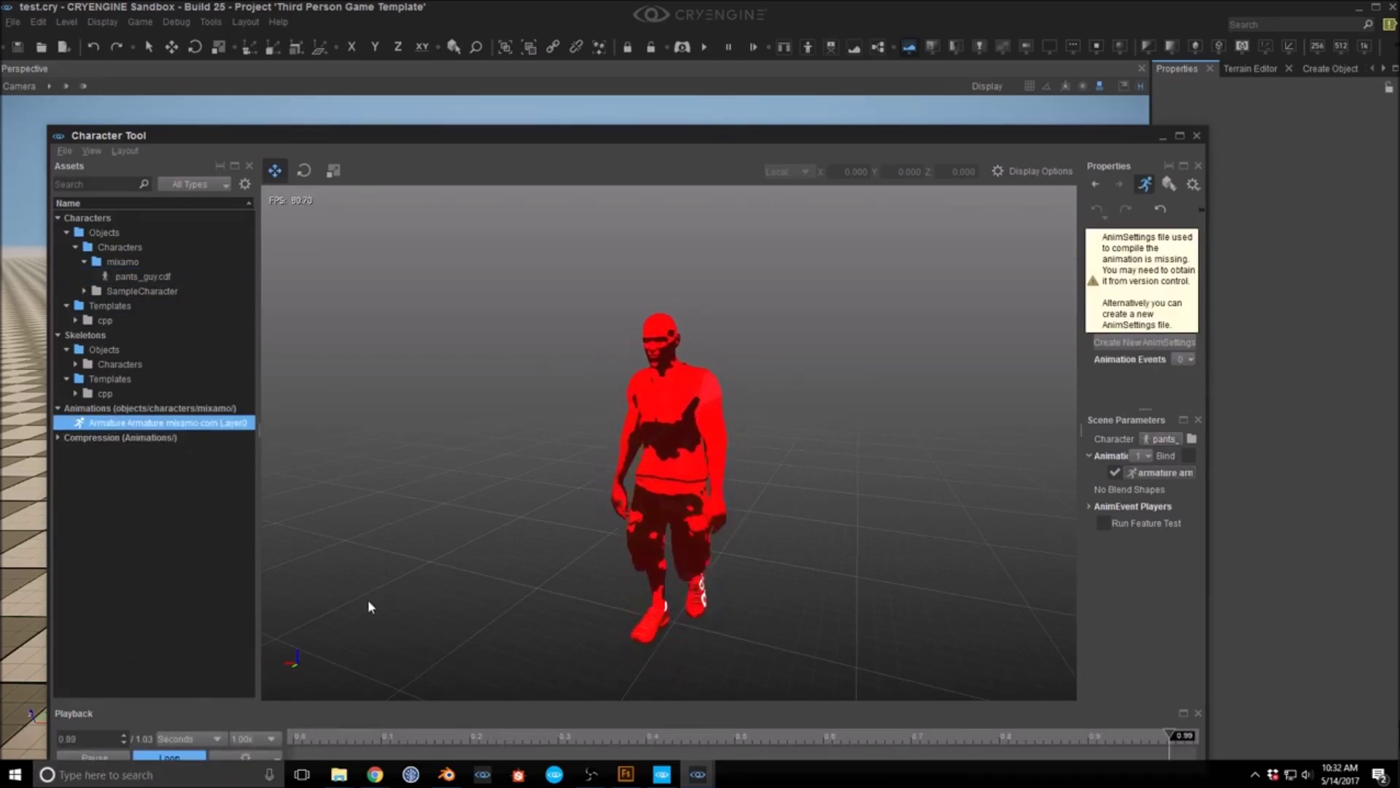
Step: Create a new AnimSettings file for the Armature mixamo animation and widen the area showing its properties
{"action": "left_click", "coordinate": [1143, 342]}
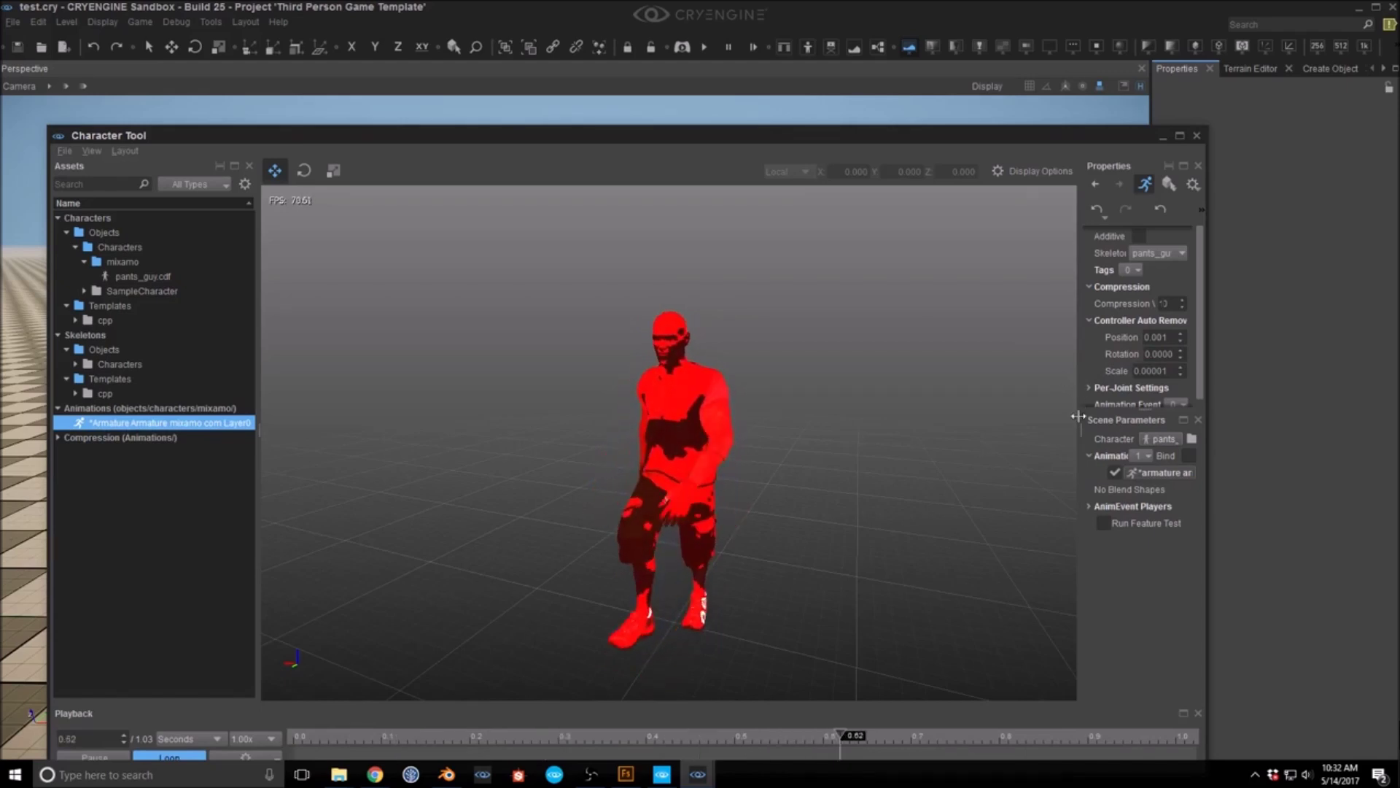
{"action": "left_click_drag", "start_coordinate": [1071, 379], "coordinate": [937, 428]}
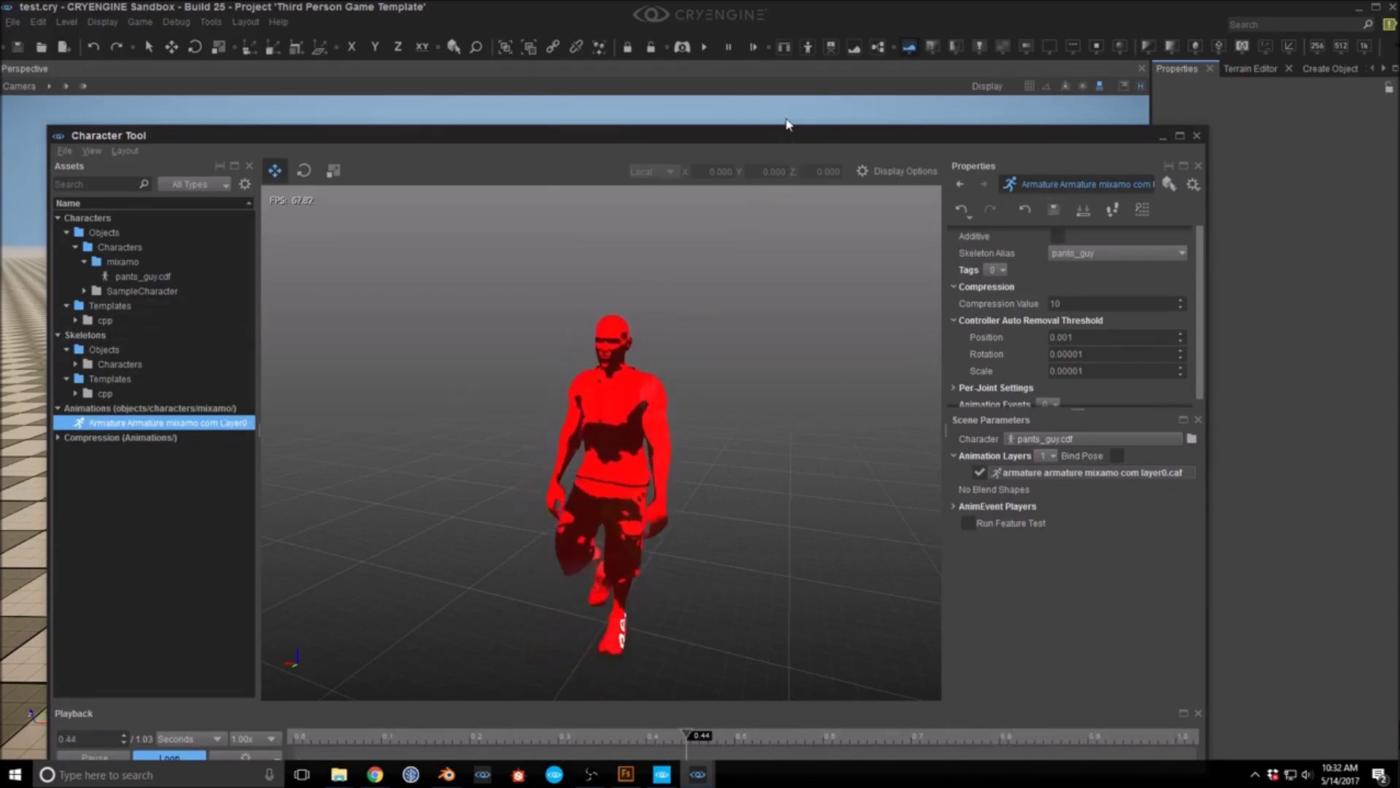
Step: Switch to Mixamo in Chrome, choose the Short_pants_guy character from the owned characters and find animations for it
{"action": "mouse_move", "coordinate": [377, 779]}
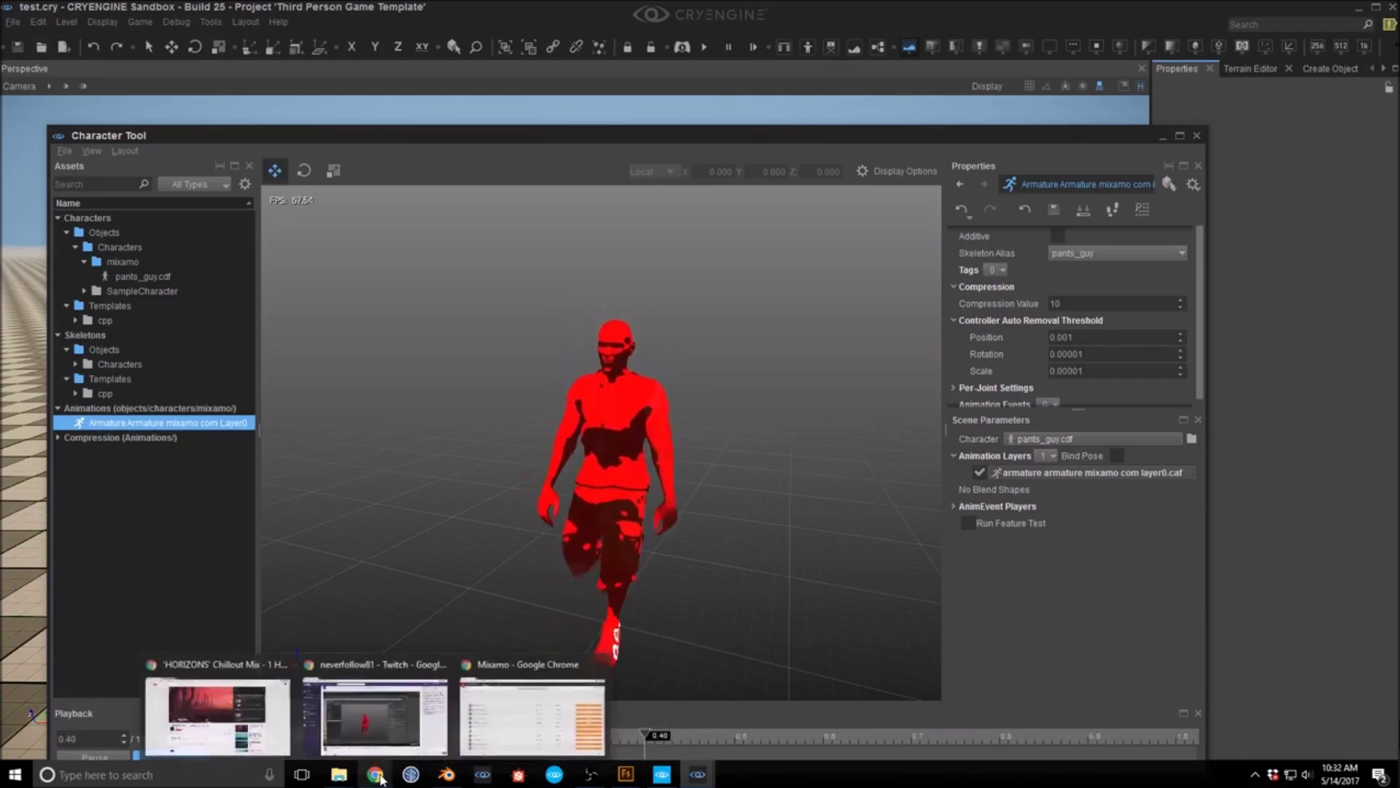
{"action": "left_click", "coordinate": [519, 718]}
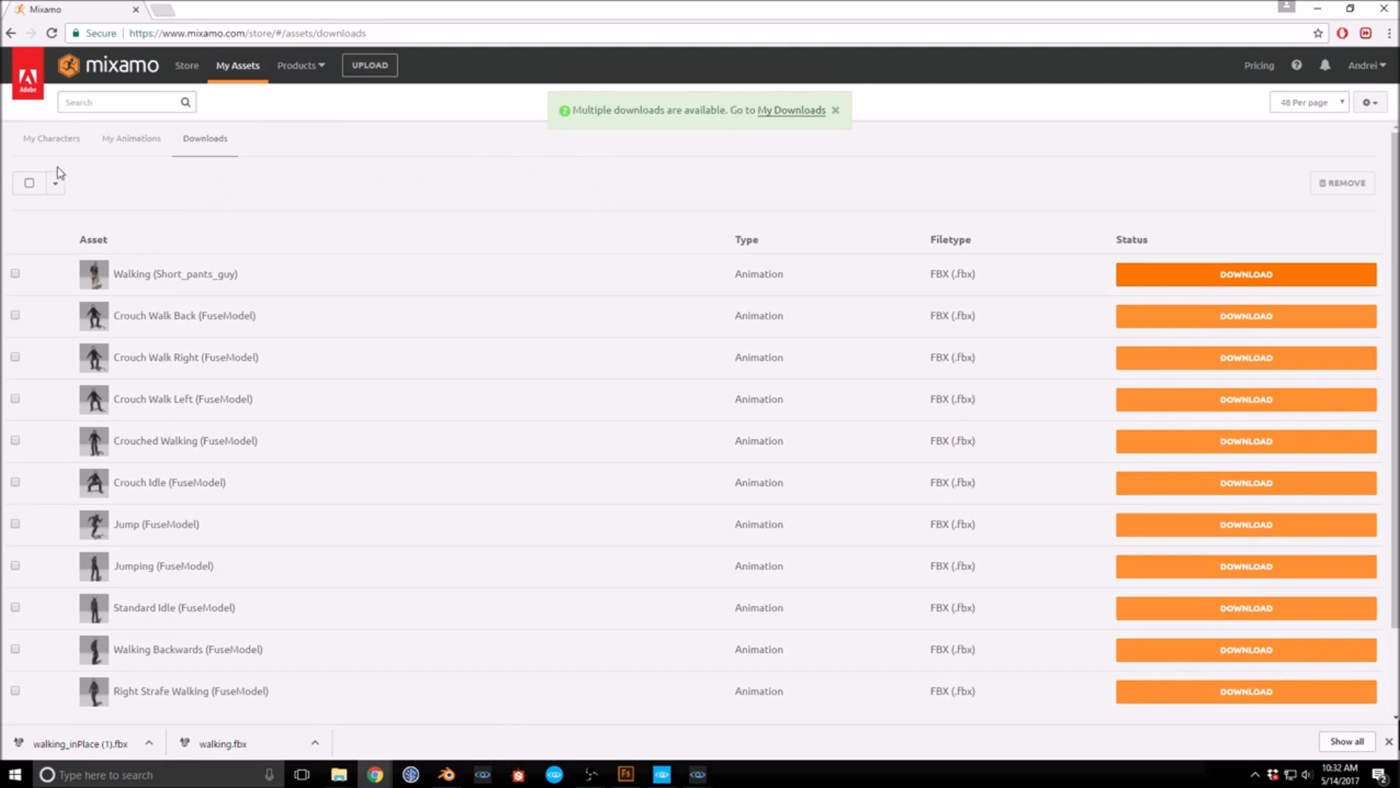
{"action": "left_click", "coordinate": [63, 146]}
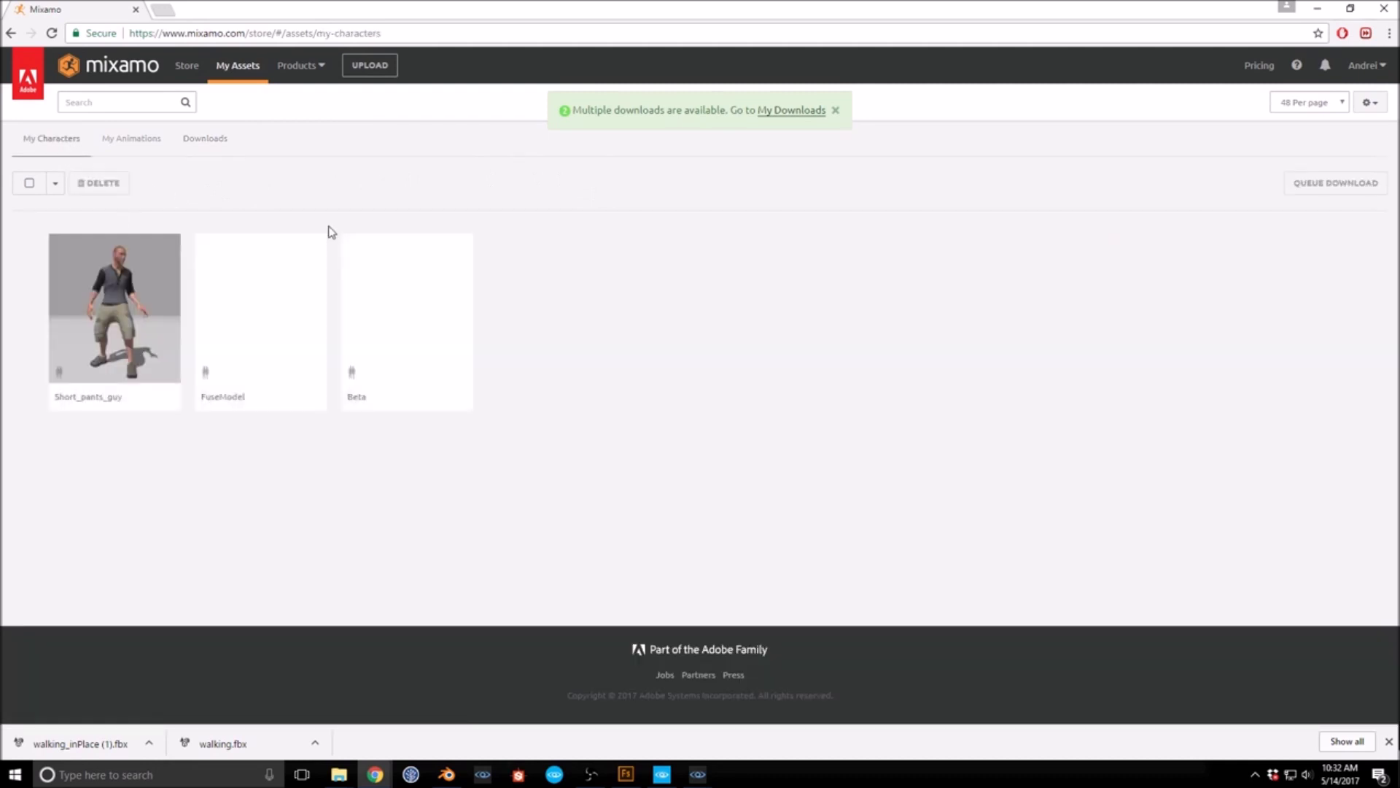
{"action": "left_click", "coordinate": [113, 305]}
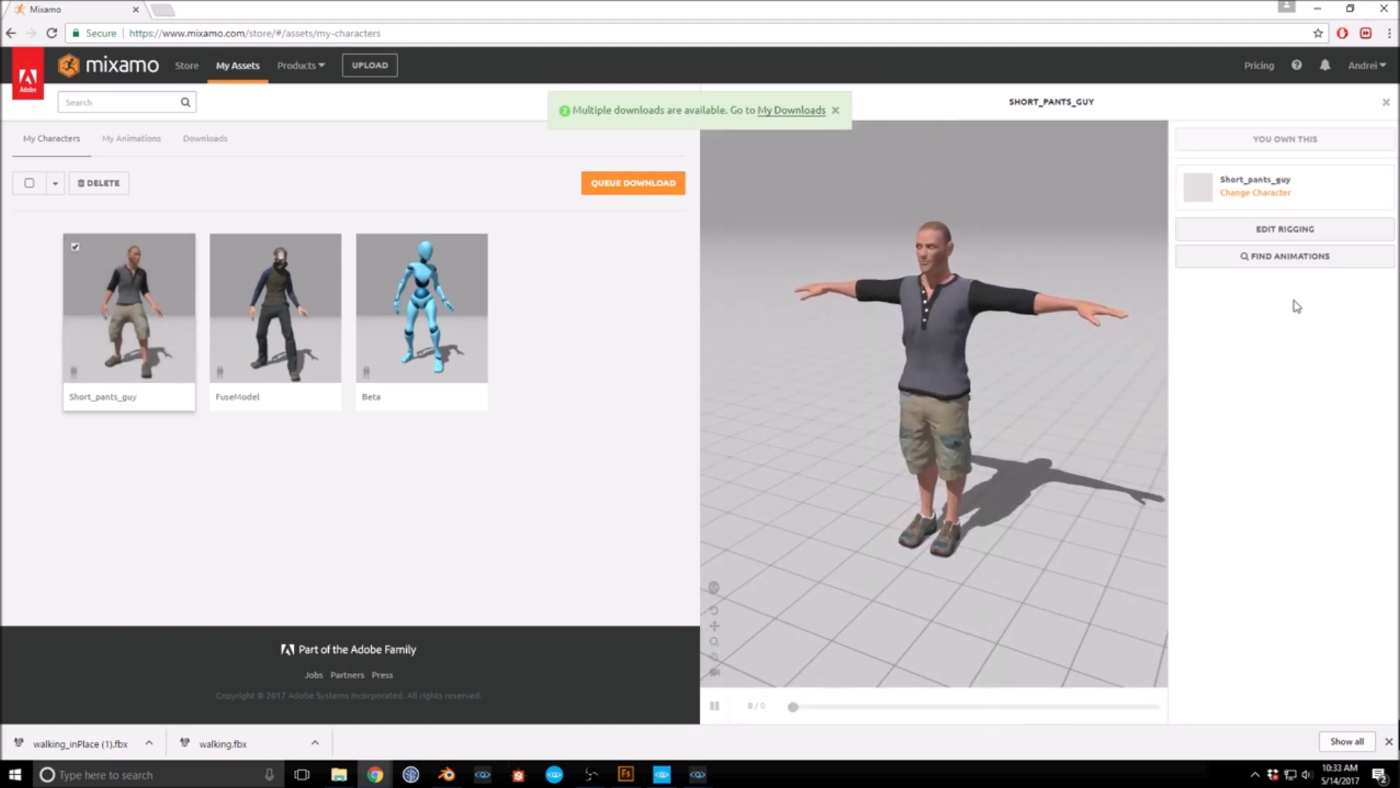
{"action": "left_click", "coordinate": [1287, 258]}
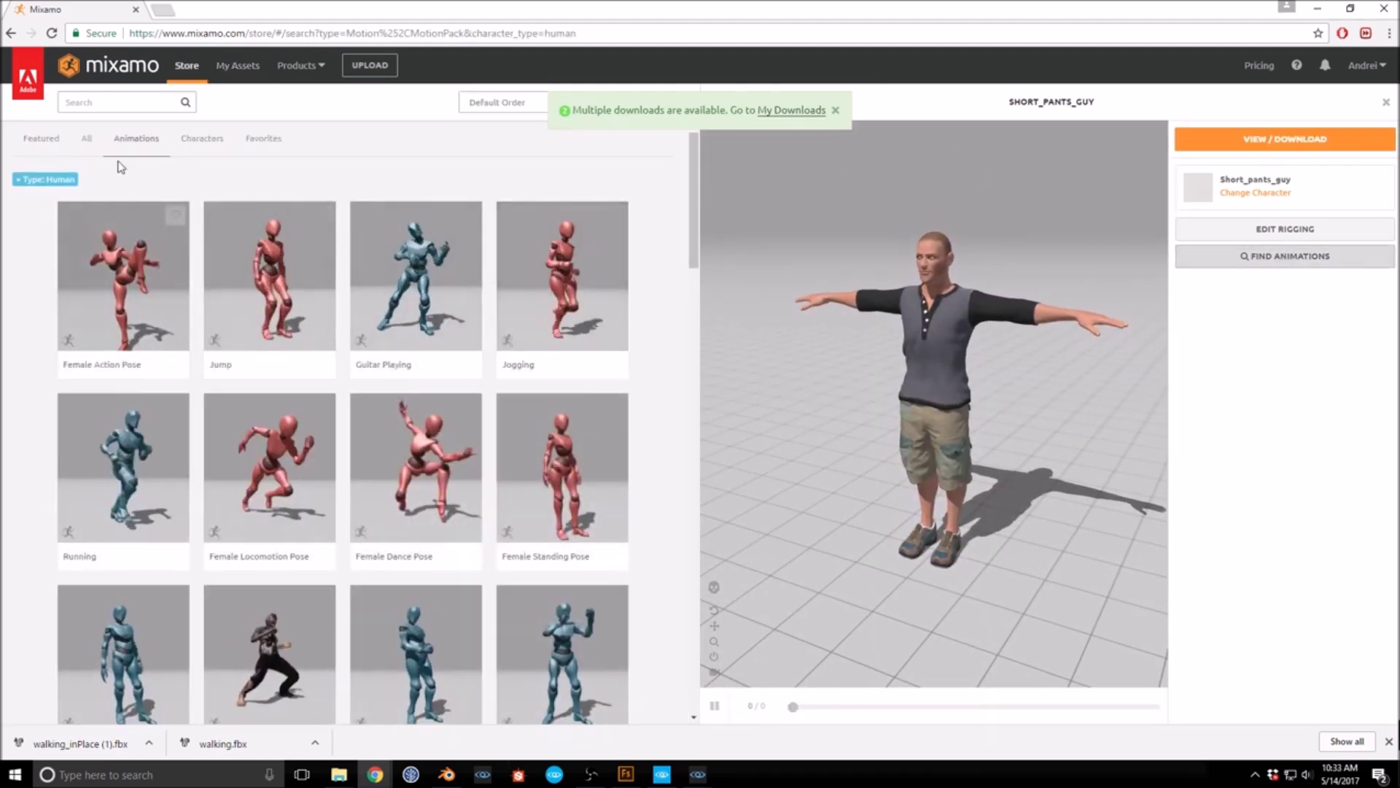
Step: Search the animations for "walk back", preview the third result, Walking Backwards, on the character and enable In Place
{"action": "left_click", "coordinate": [110, 103]}
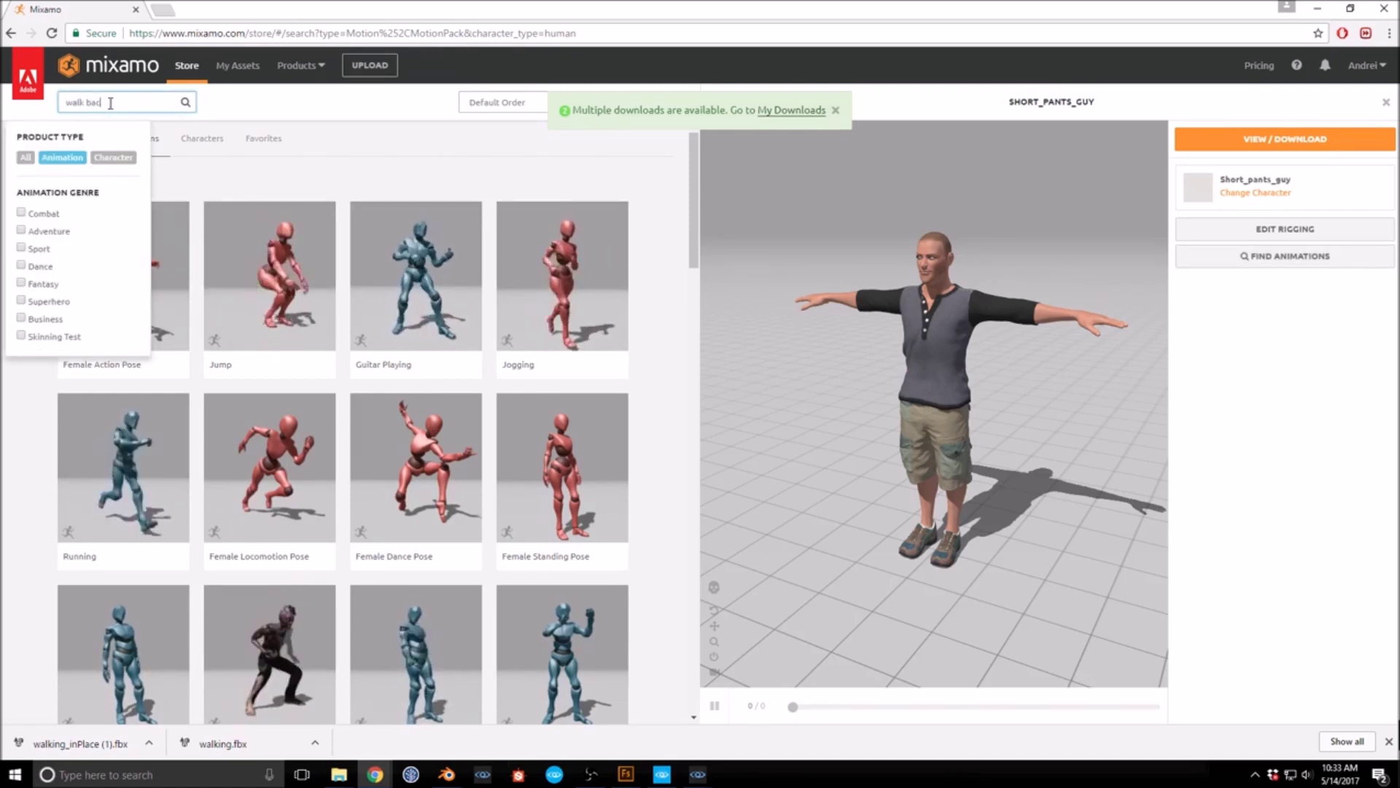
{"action": "type", "text": "walk back"}
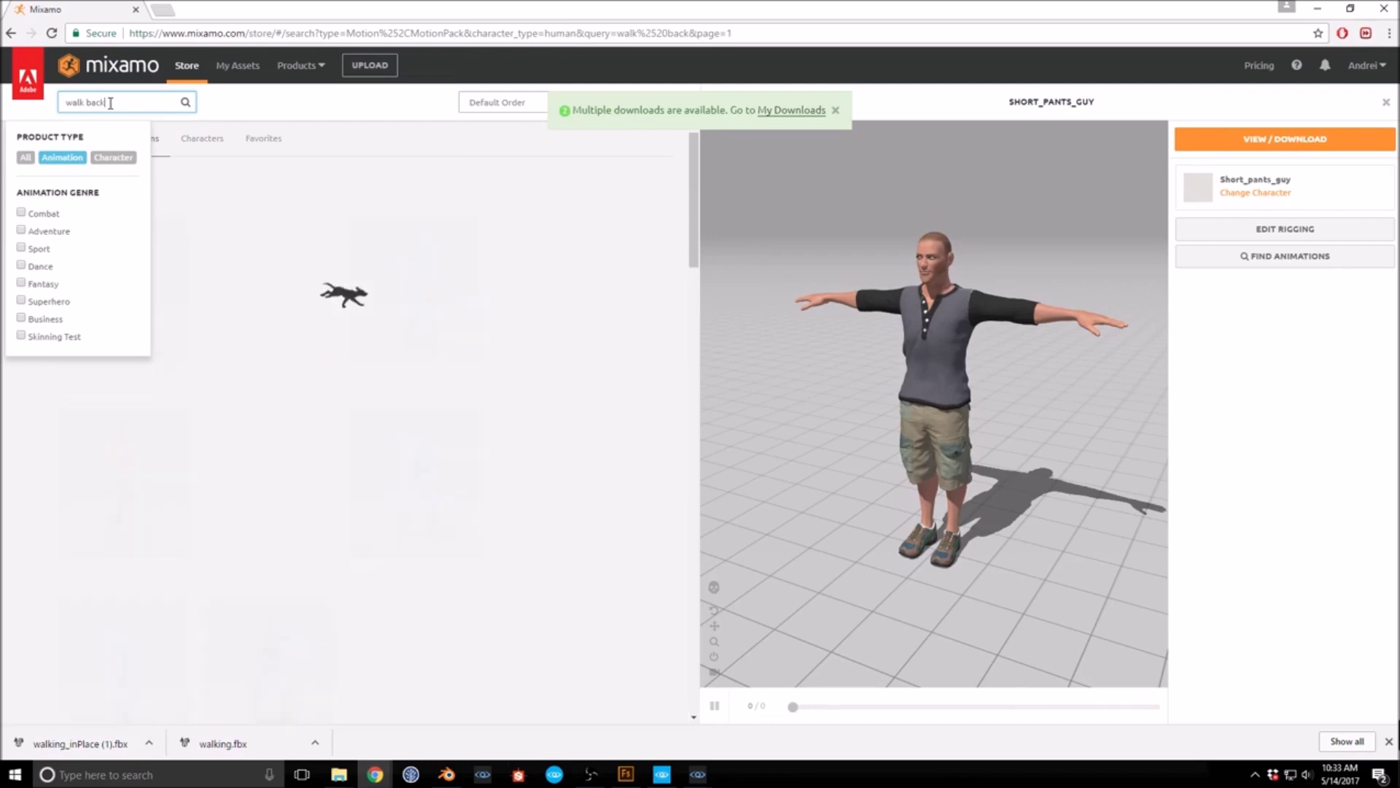
{"action": "left_click", "coordinate": [407, 179]}
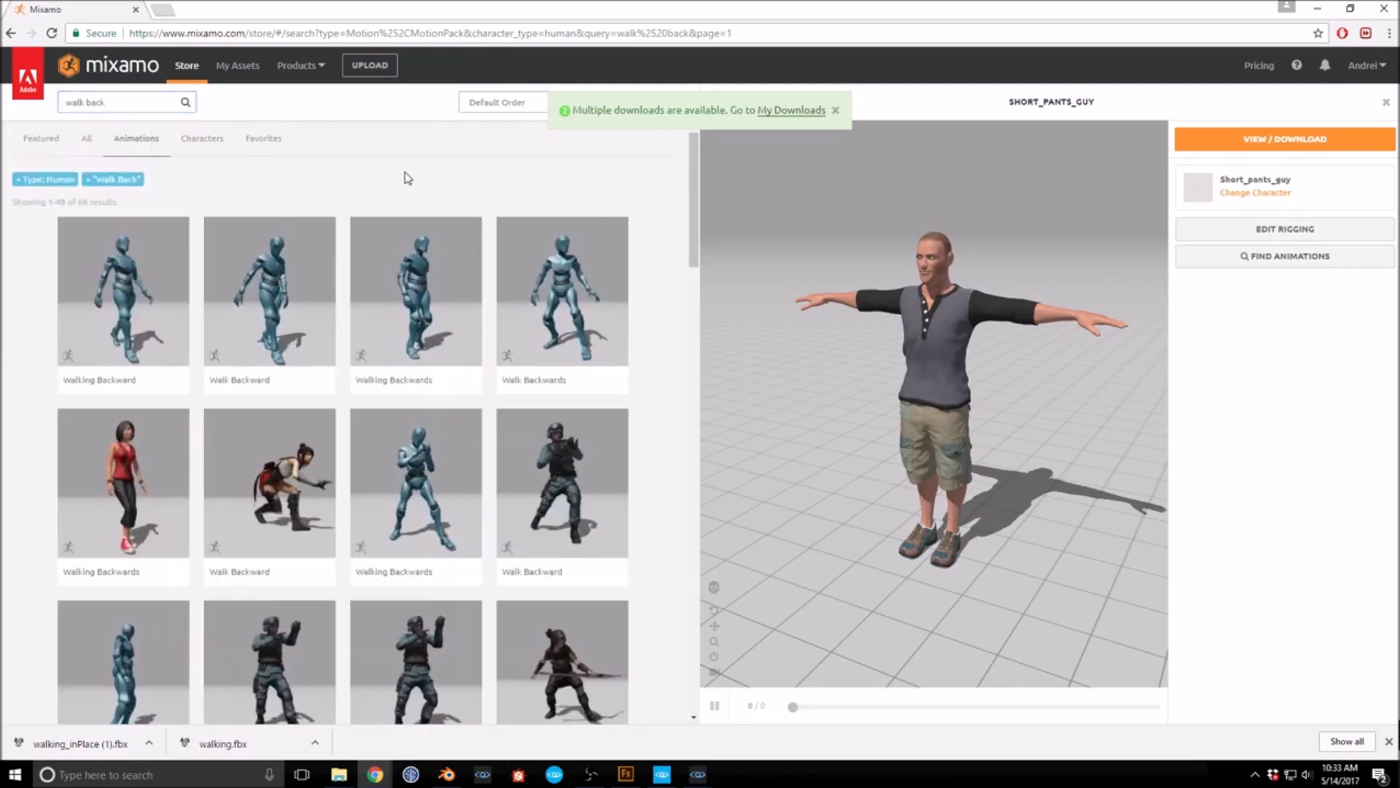
{"action": "left_click", "coordinate": [410, 315]}
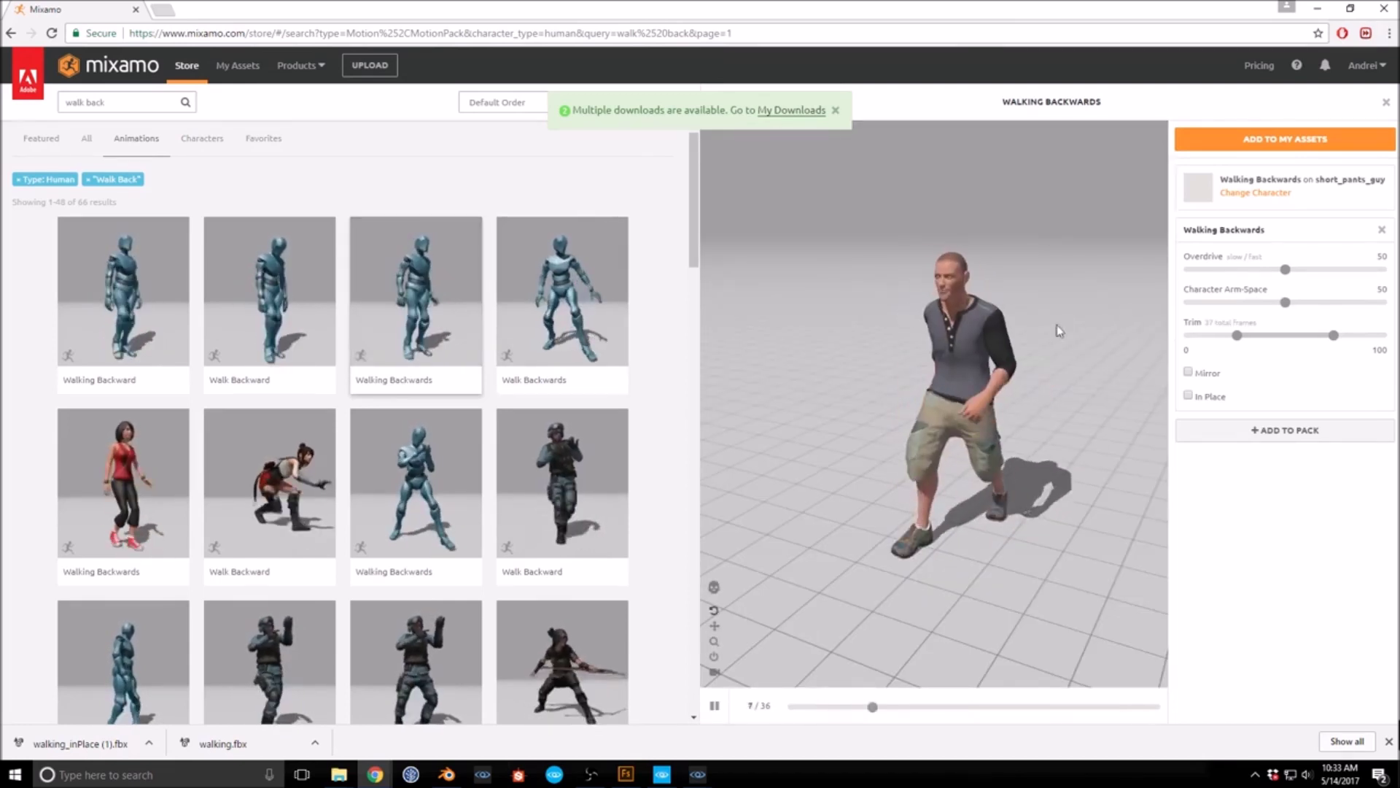
{"action": "left_click", "coordinate": [1188, 396]}
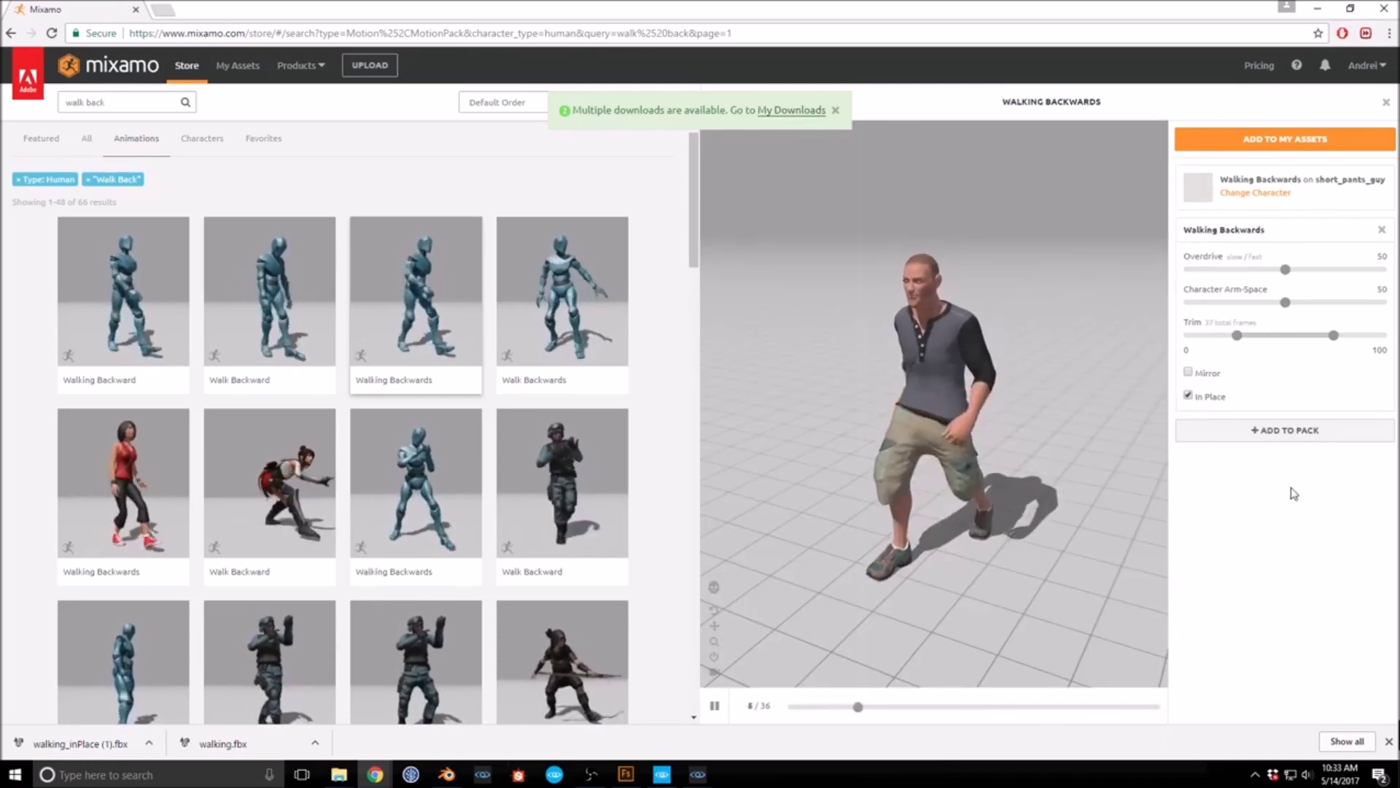
Step: Add Walking Backwards to the assets, enable In Place and queue its download as FBX with skin, 30 fps, no keyframe reduction
{"action": "left_click", "coordinate": [1297, 143]}
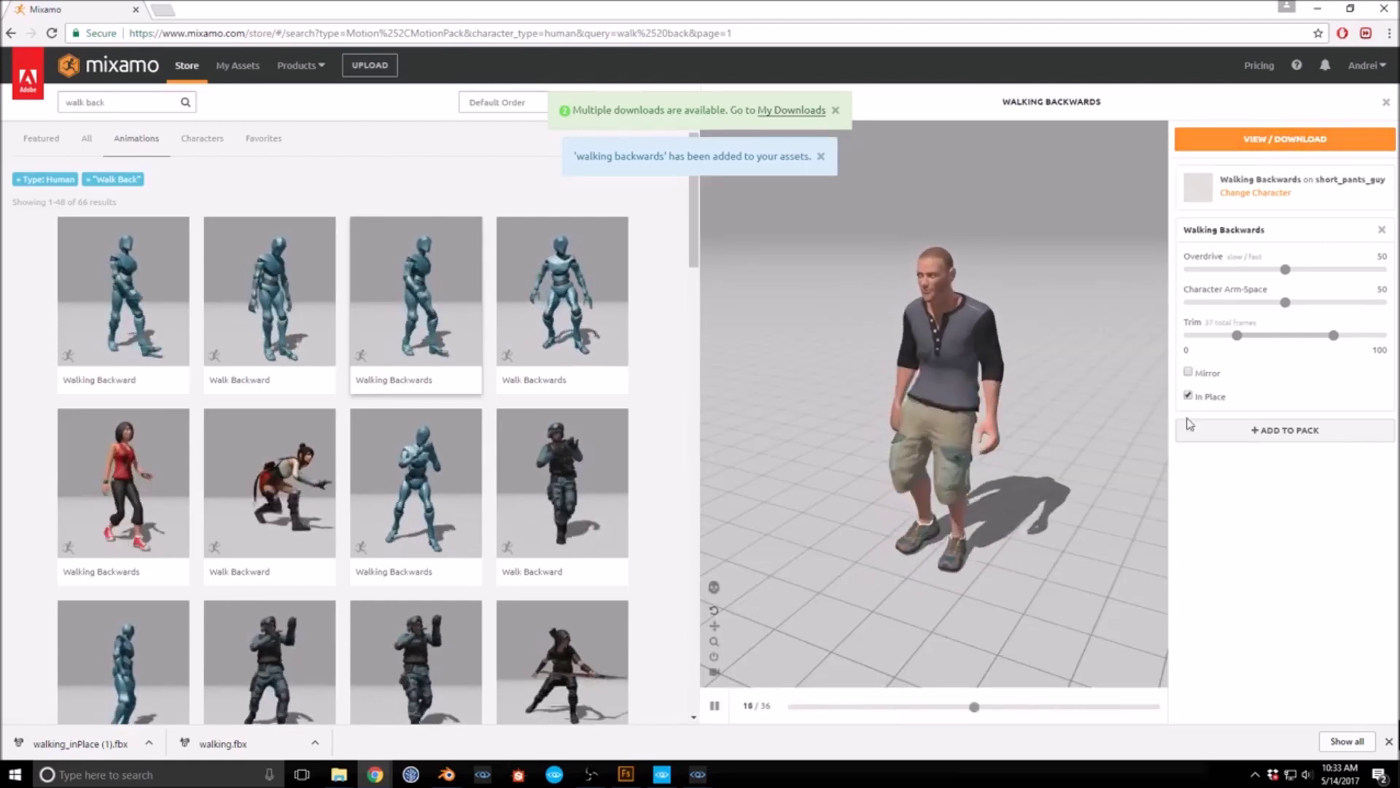
{"action": "left_click", "coordinate": [1287, 143]}
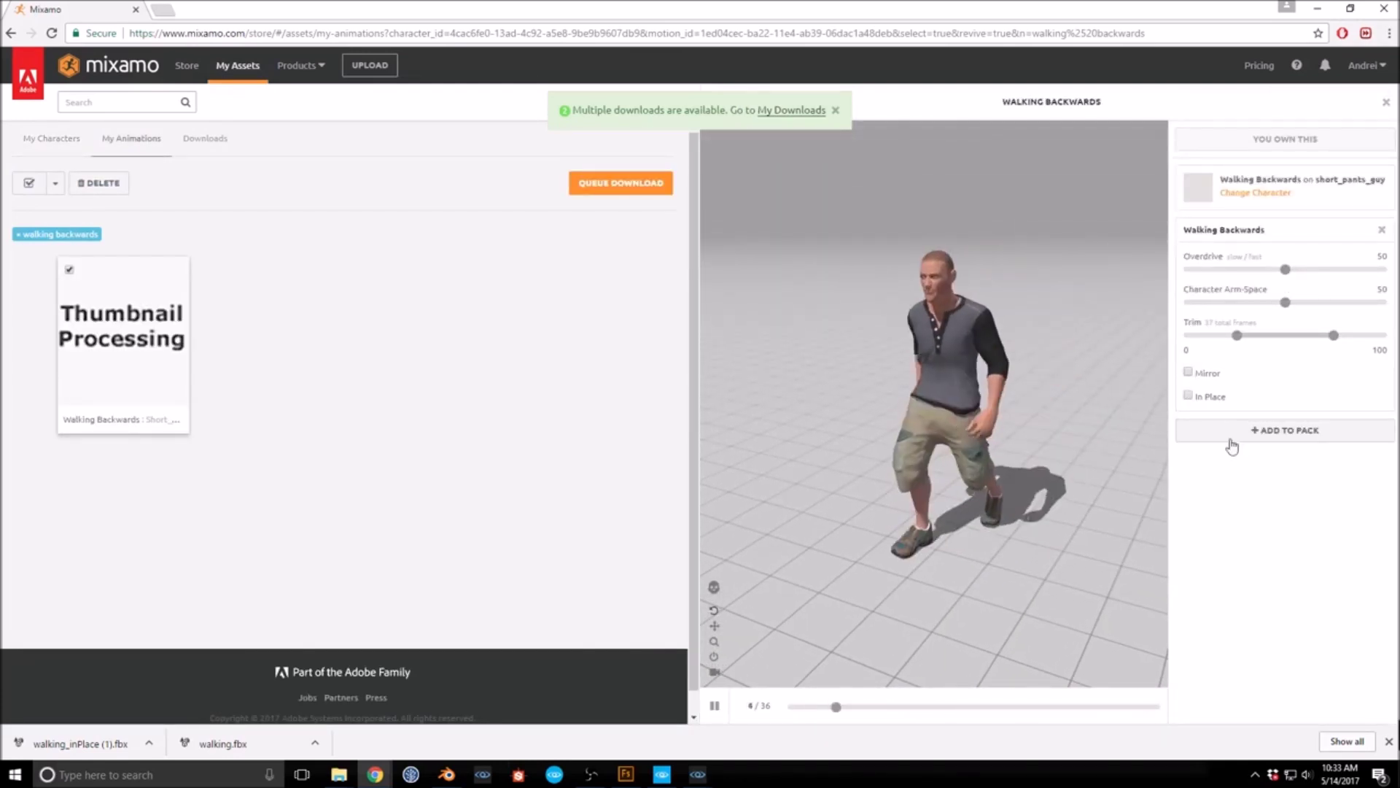
{"action": "left_click", "coordinate": [1188, 395]}
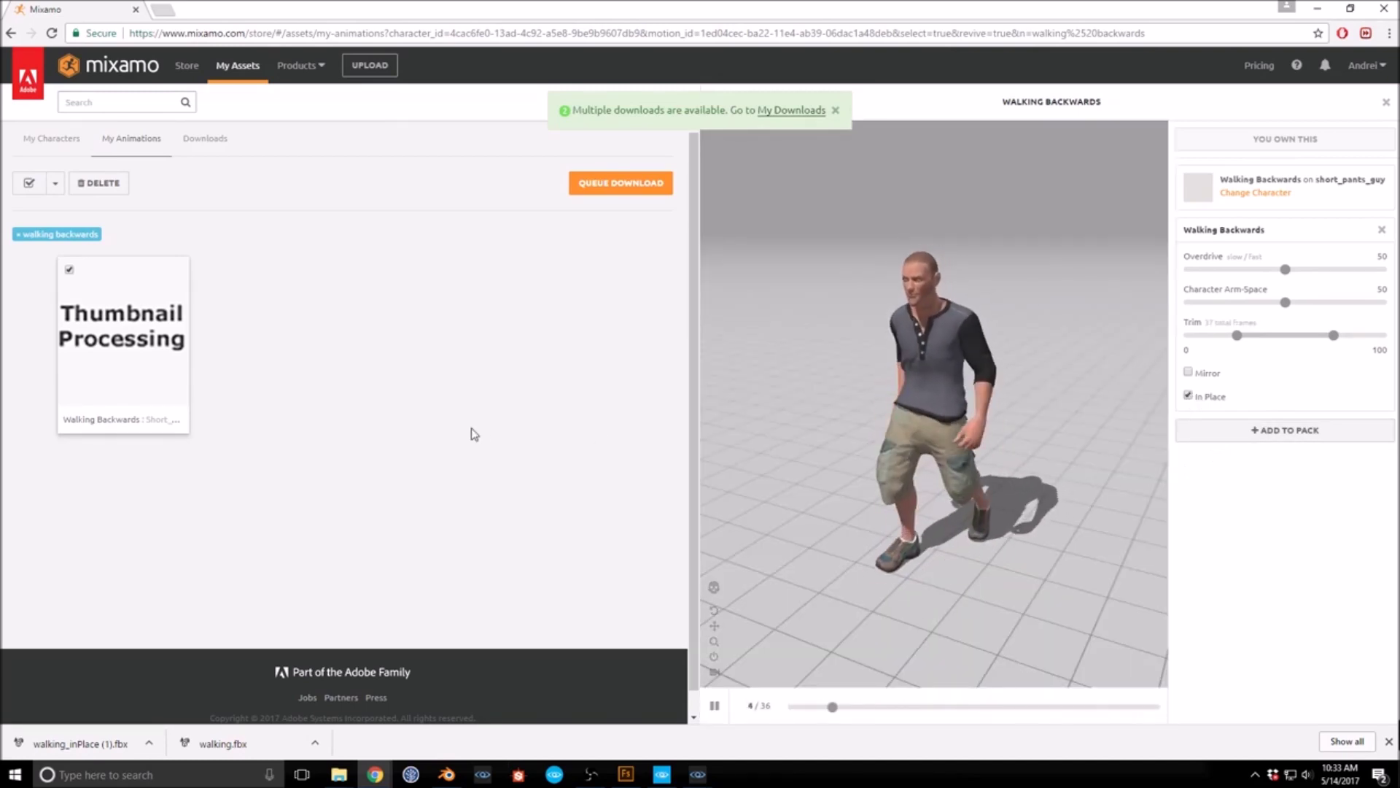
{"action": "left_click", "coordinate": [622, 188]}
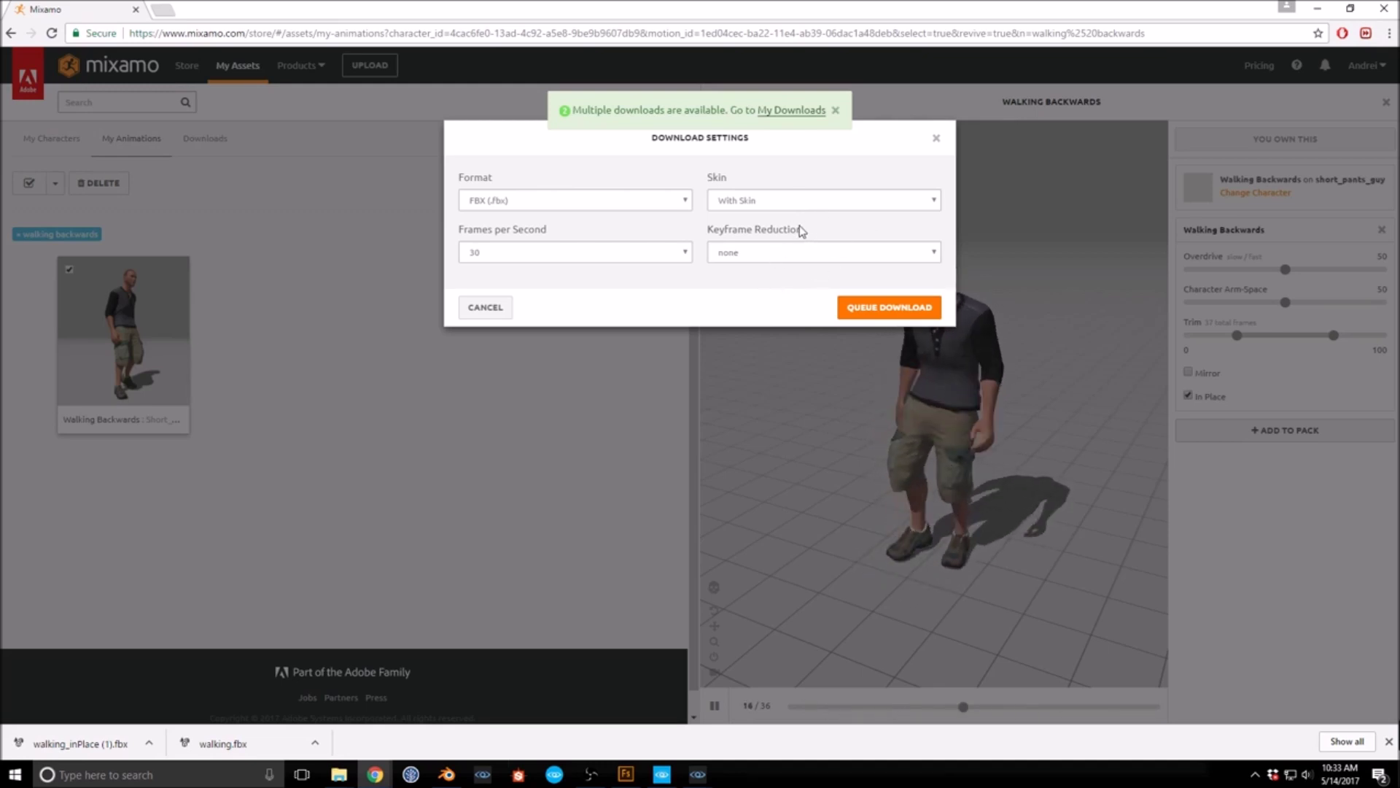
{"action": "left_click", "coordinate": [881, 309]}
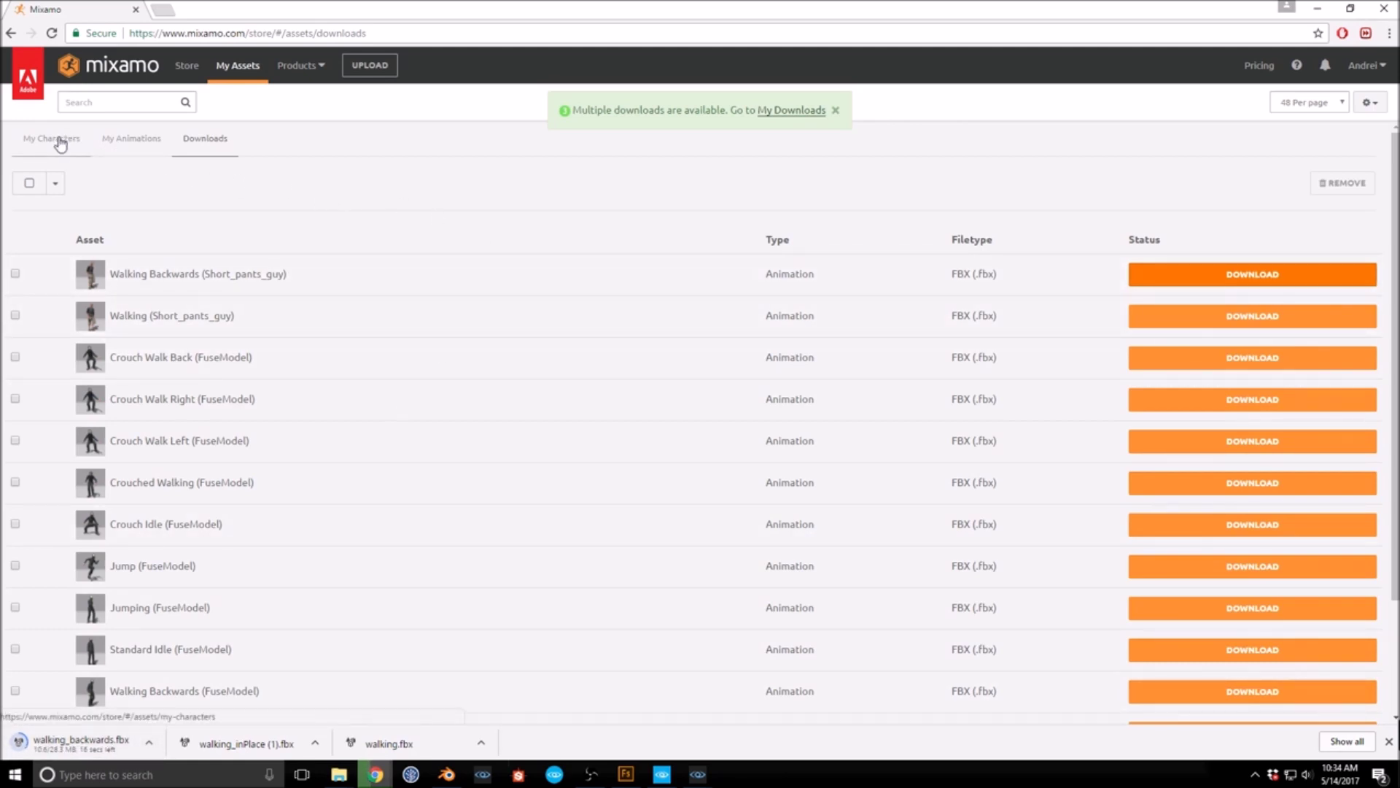
Step: Select Walking Backwards among the owned animations, enable In Place, queue it again as FBX with skin at 30 fps and download it
{"action": "left_click", "coordinate": [125, 145]}
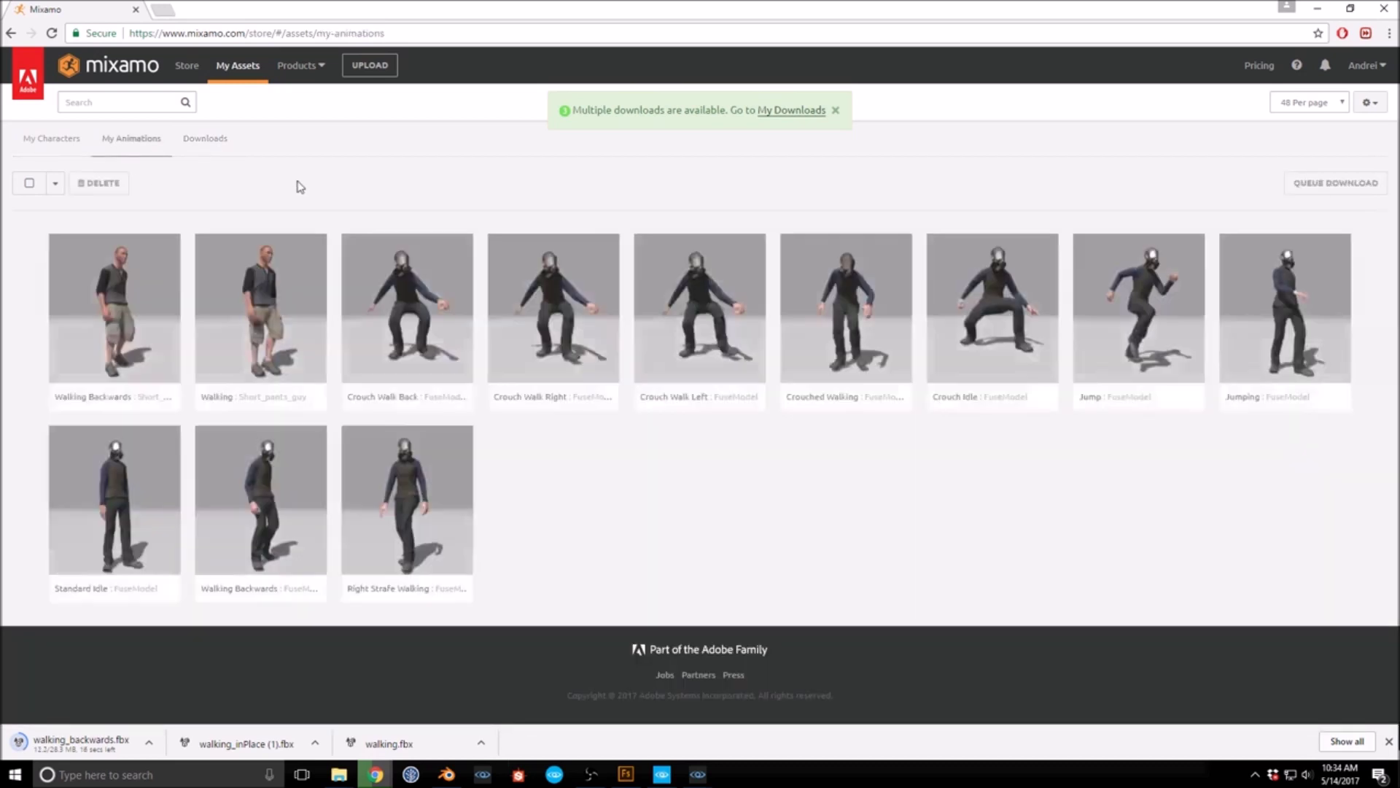
{"action": "left_click", "coordinate": [114, 314]}
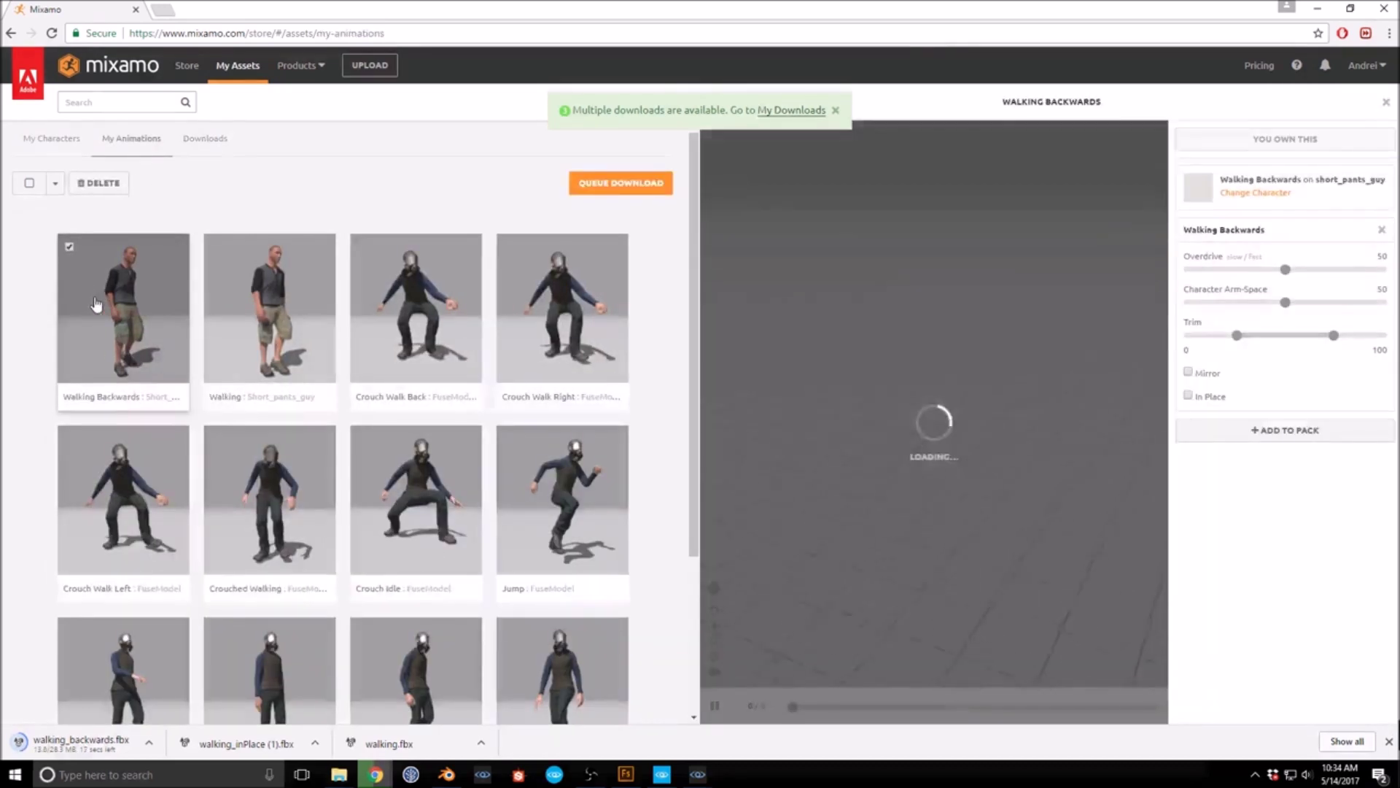
{"action": "left_click", "coordinate": [1188, 395]}
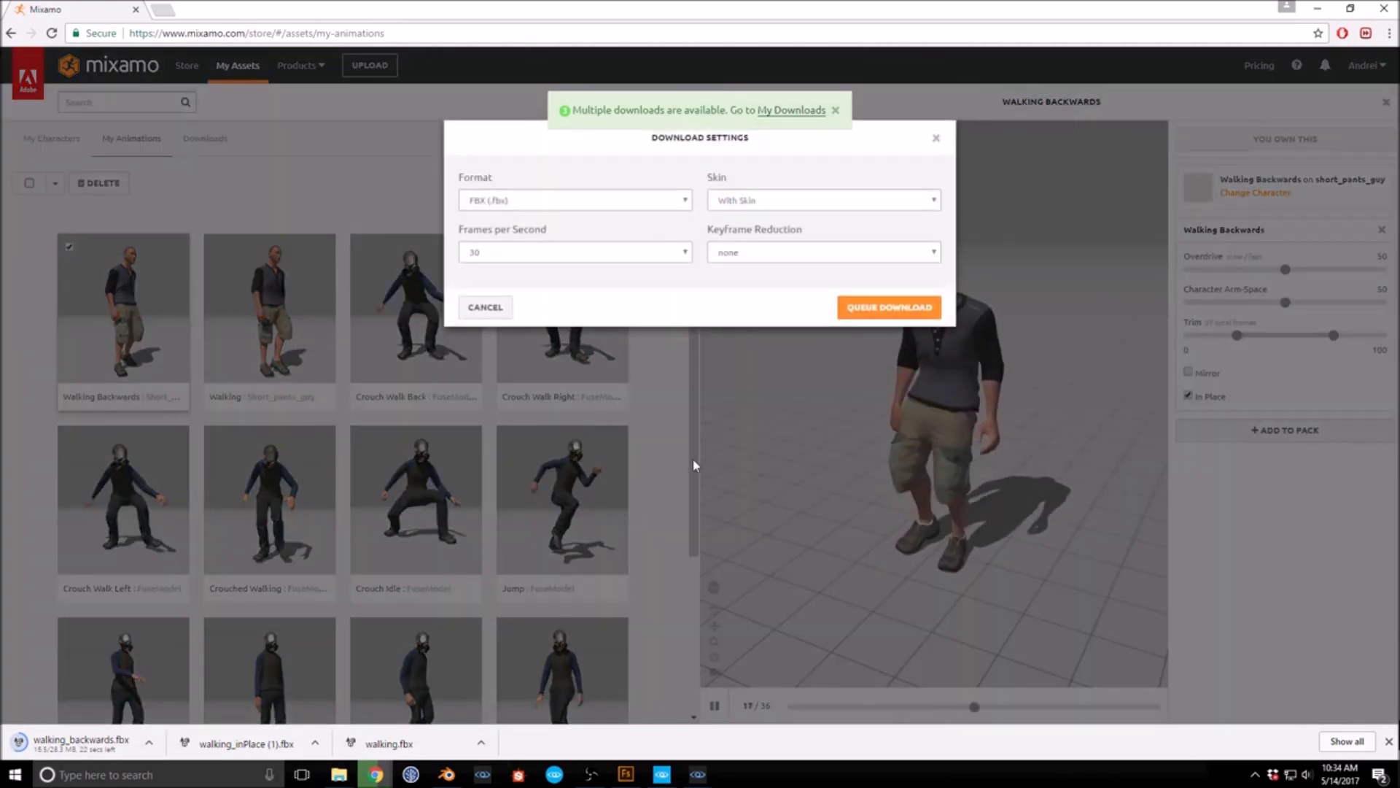
{"action": "left_click", "coordinate": [896, 312]}
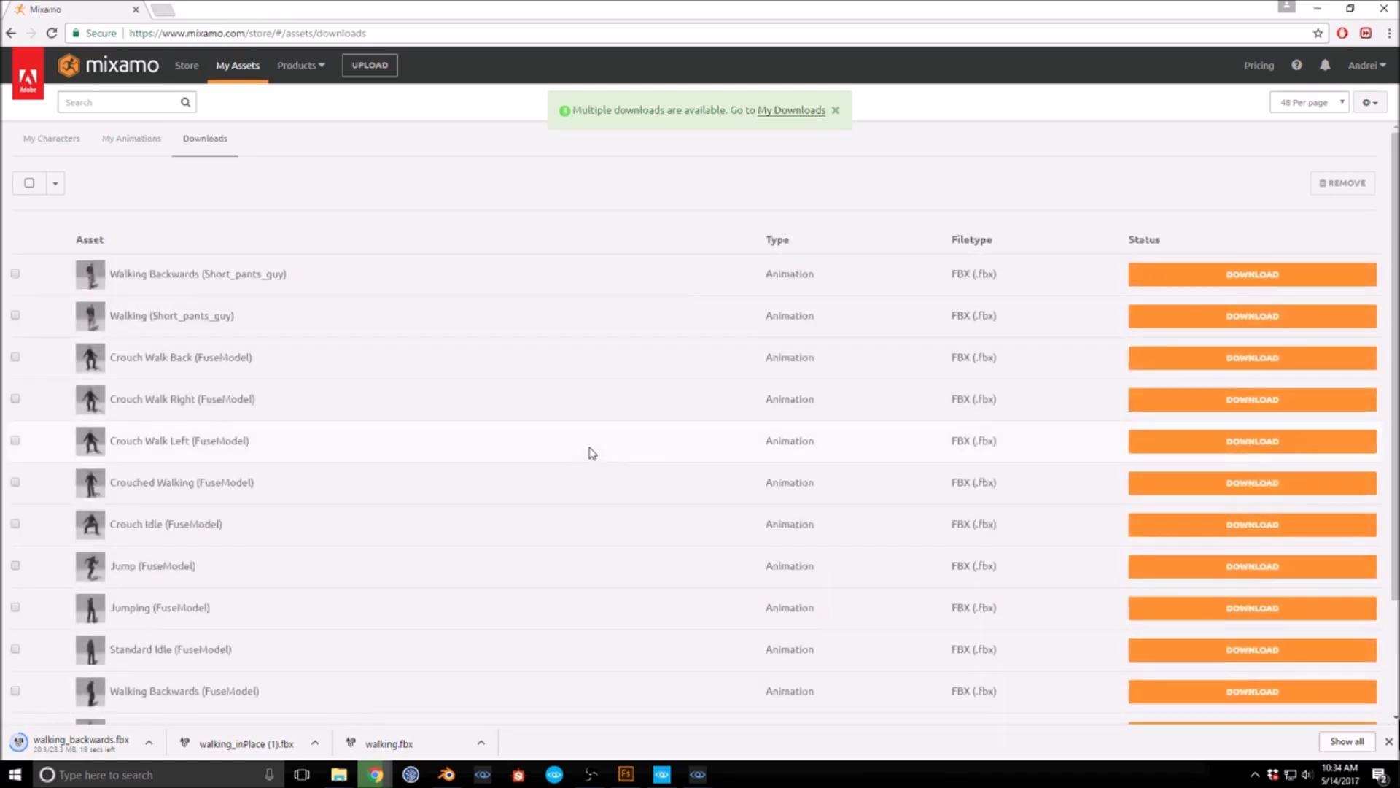
{"action": "left_click", "coordinate": [1224, 284]}
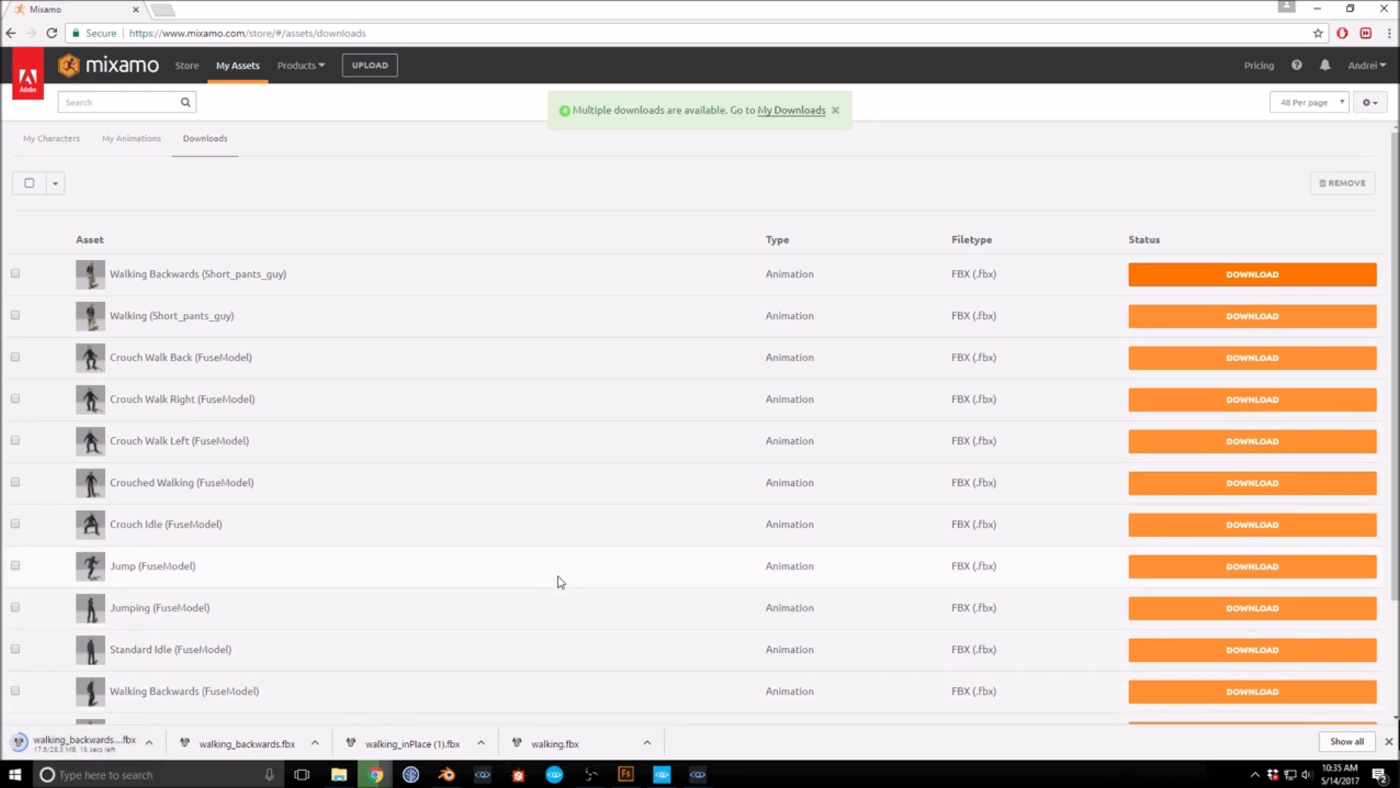
Step: Switch to Blender, start a new empty scene, restore the multi-editor layout and widen the 3D viewport
{"action": "left_click", "coordinate": [447, 774]}
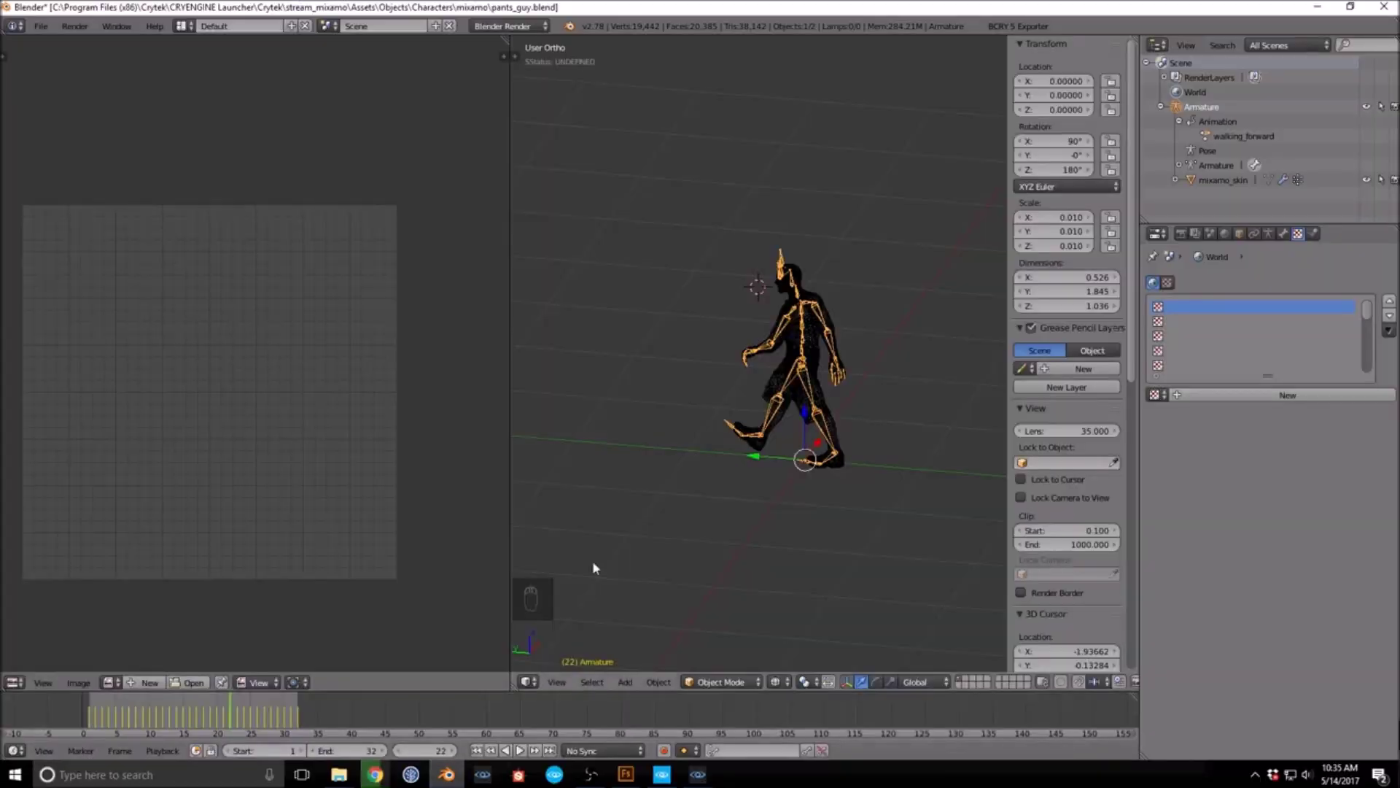
{"action": "key", "text": "ctrl+n"}
{"action": "left_click", "coordinate": [731, 422]}
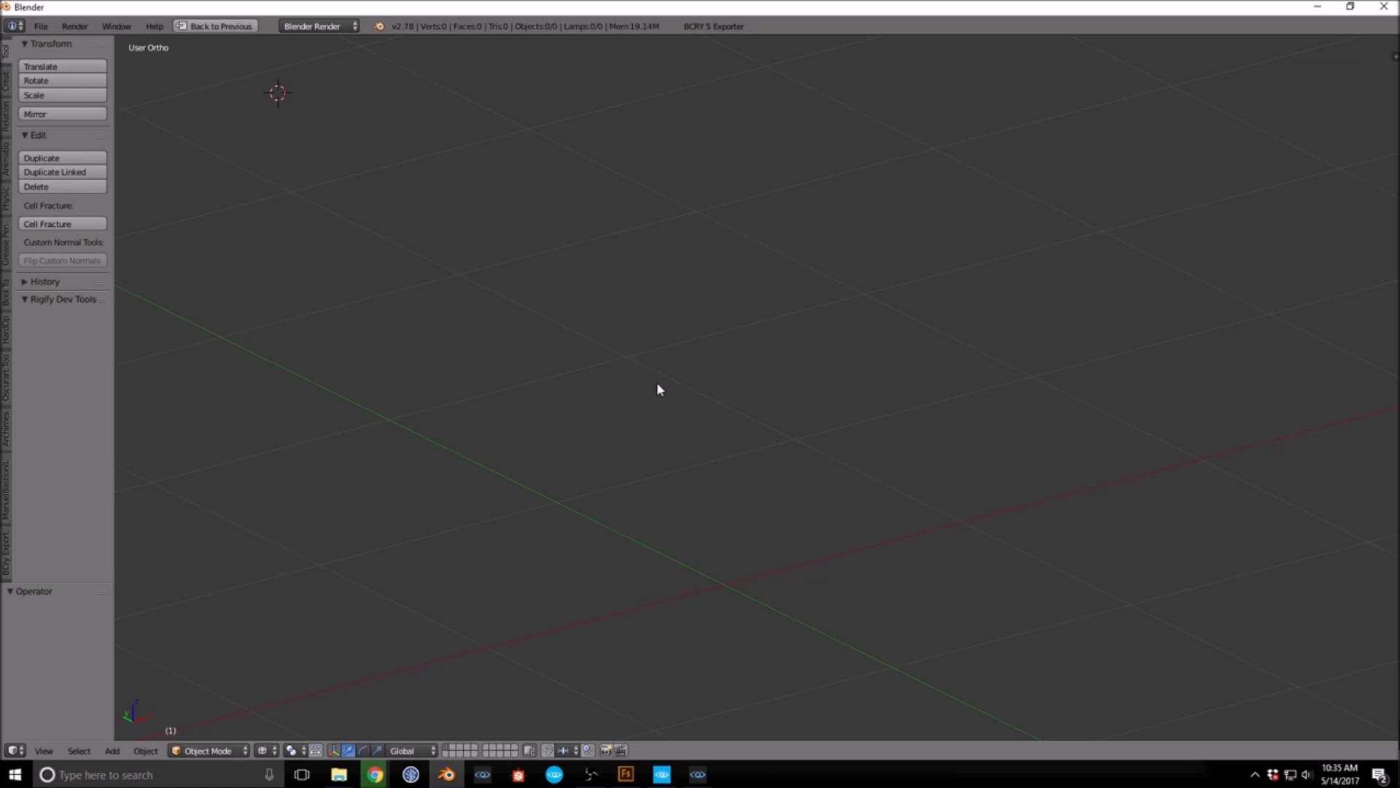
{"action": "key", "text": "shift+space"}
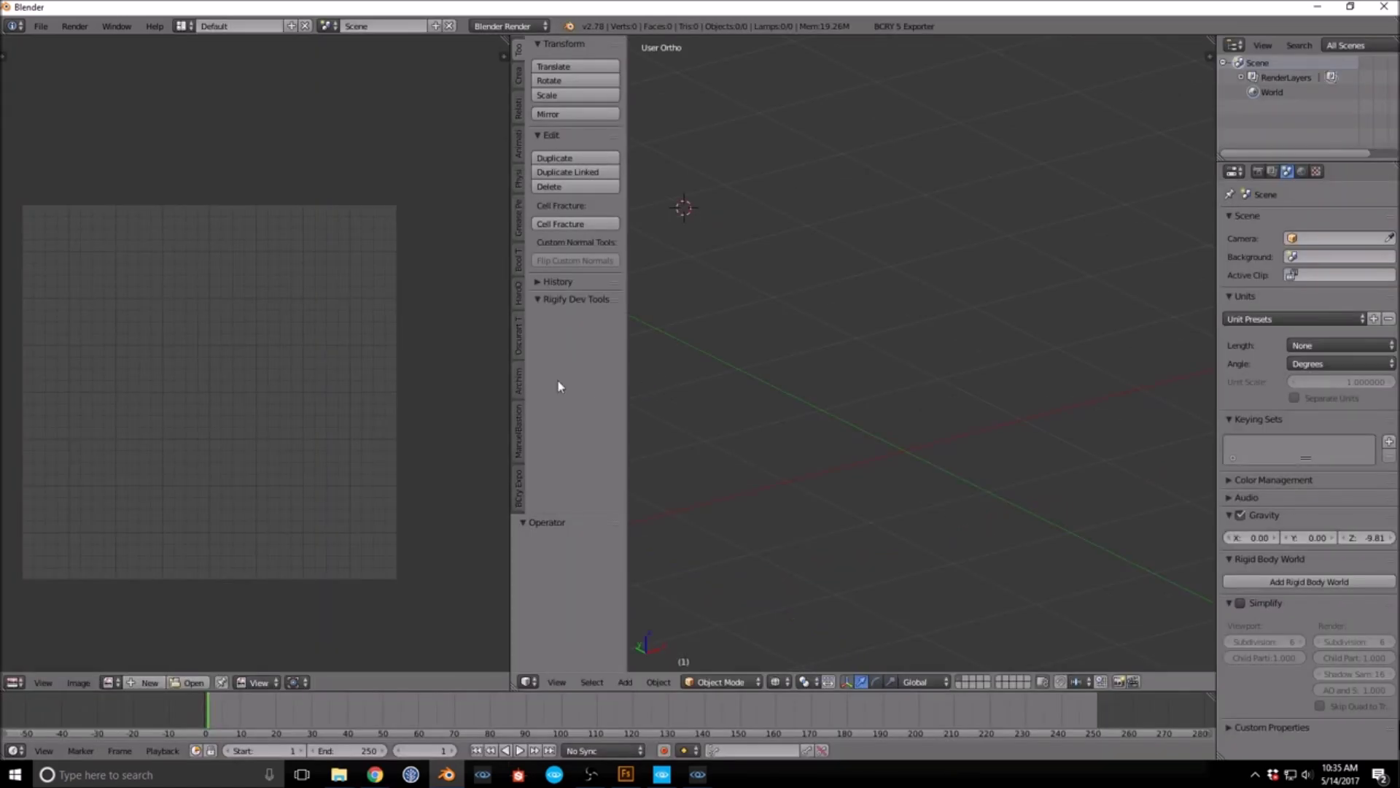
{"action": "left_click_drag", "start_coordinate": [510, 382], "coordinate": [212, 379]}
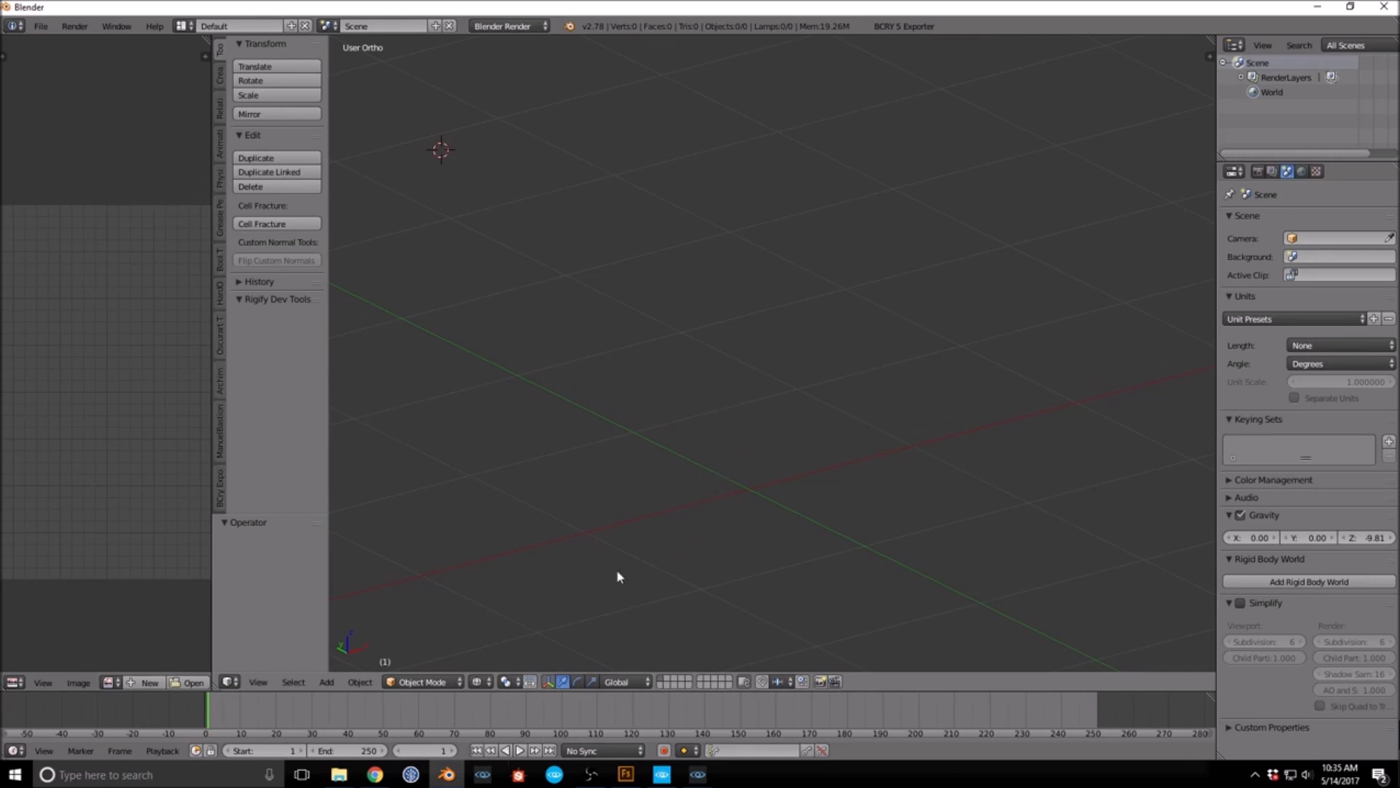
Step: Check the progress of the walking backwards download in Chrome and return to Blender
{"action": "left_click", "coordinate": [385, 776]}
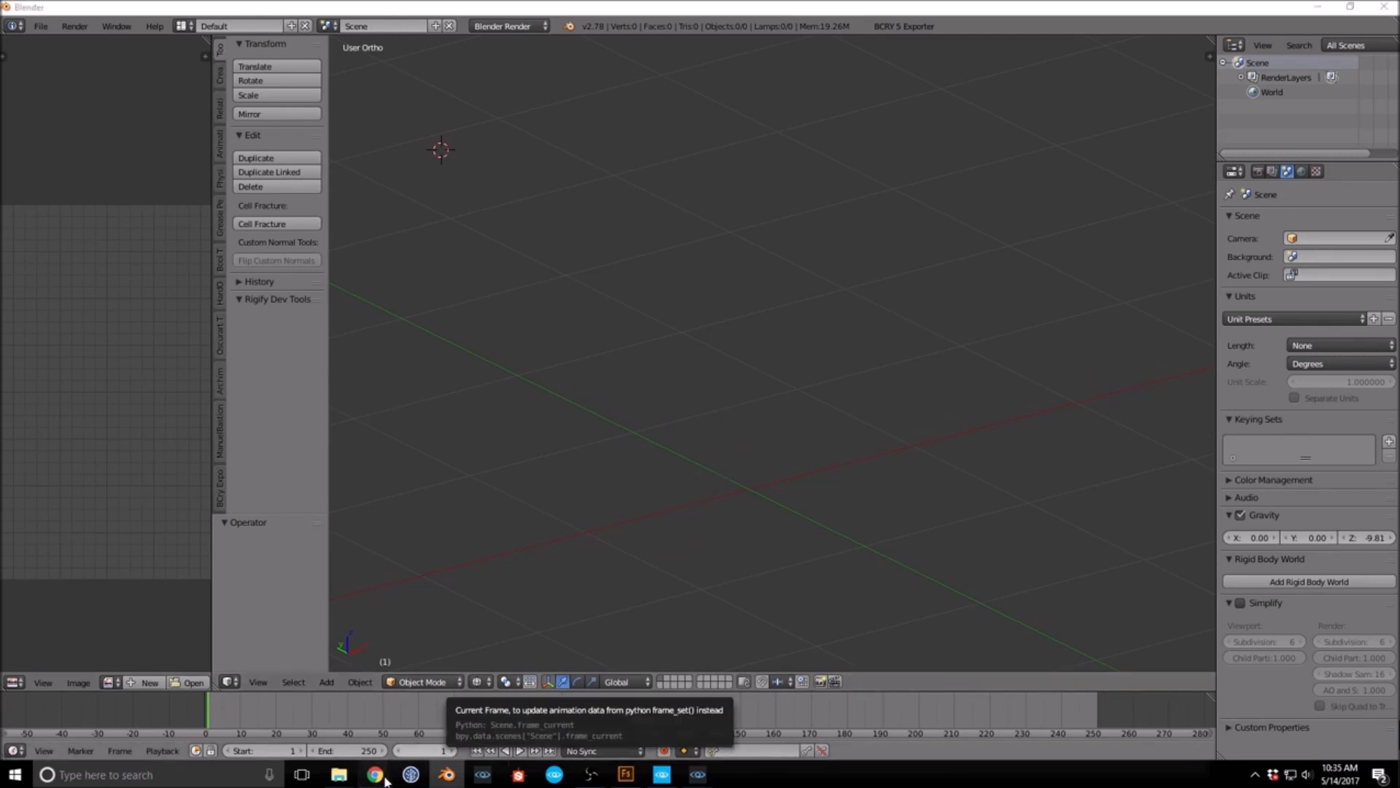
{"action": "left_click", "coordinate": [530, 710]}
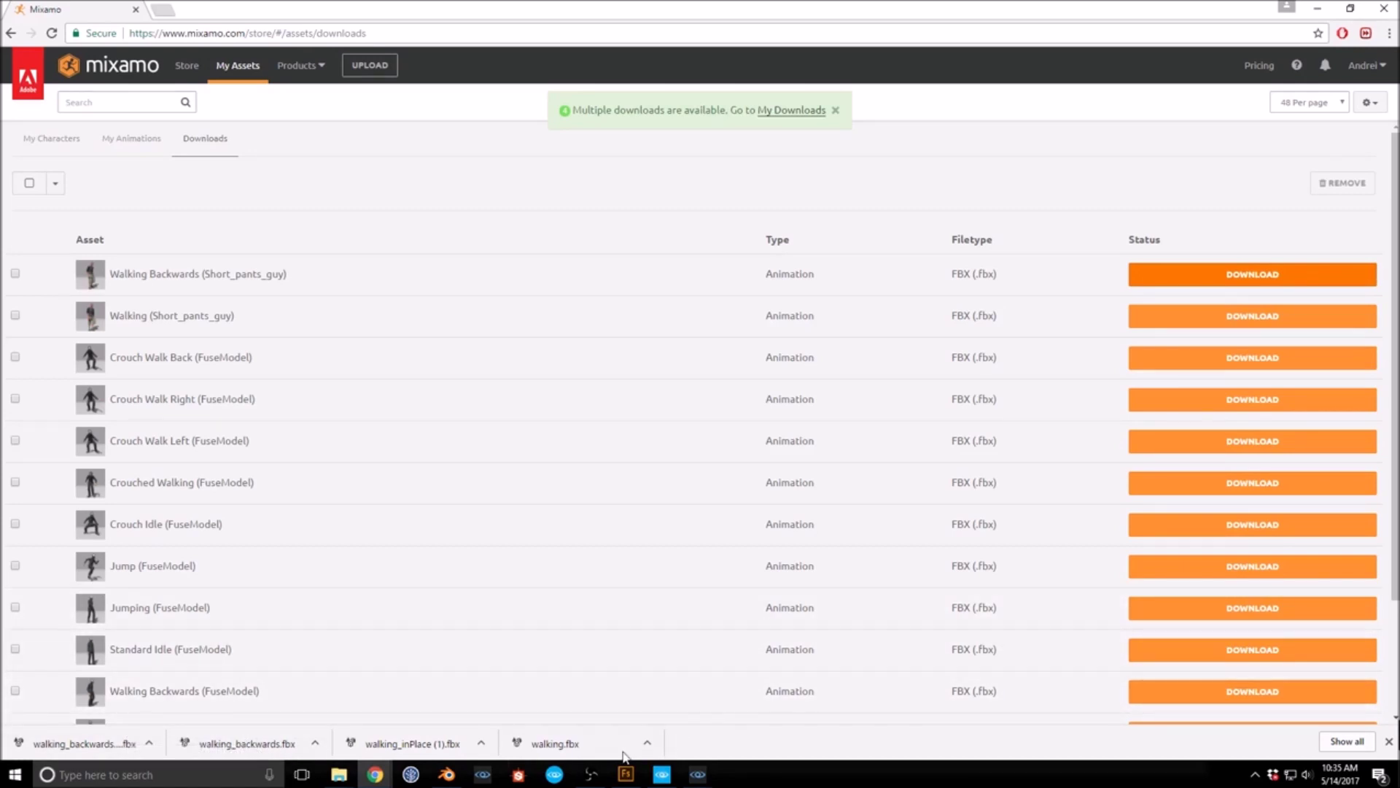
{"action": "left_click", "coordinate": [446, 775]}
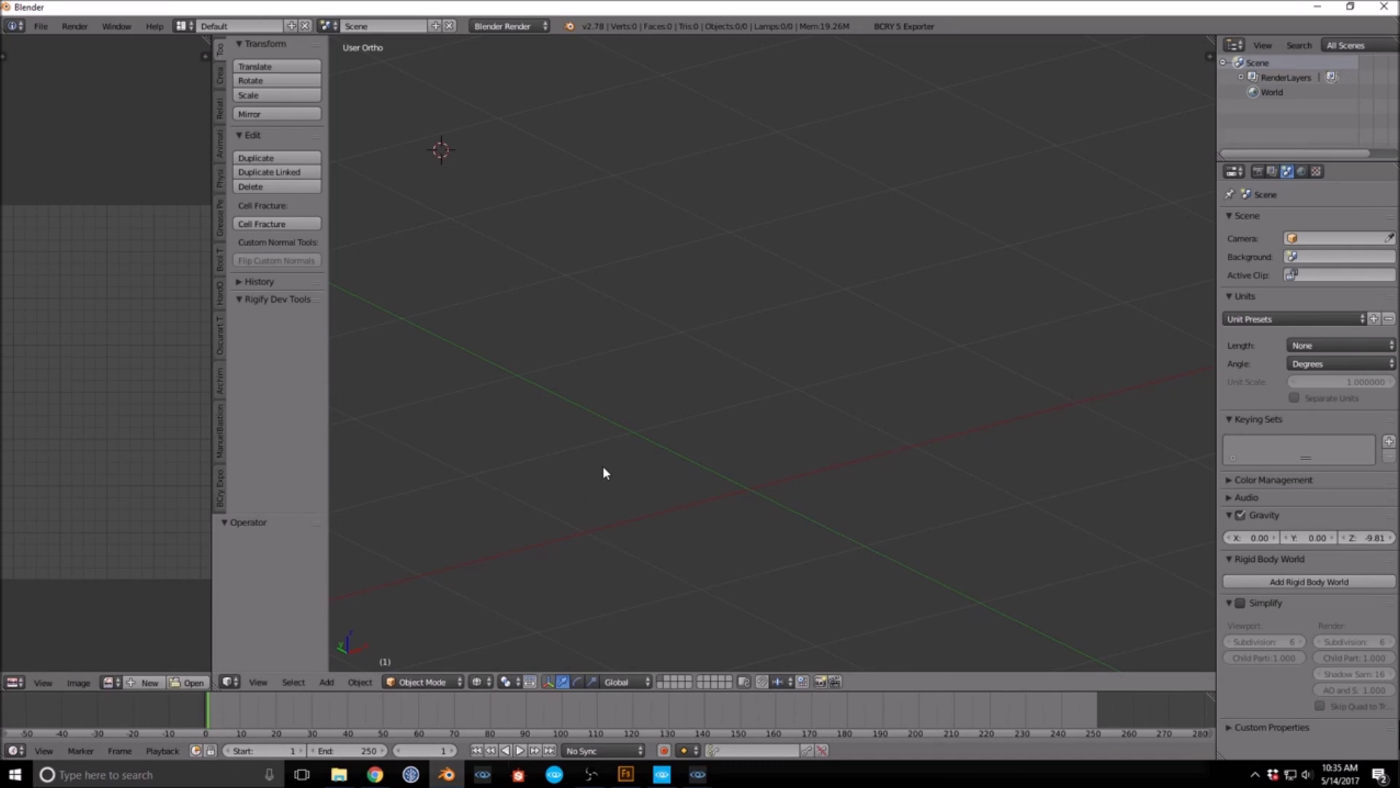
Step: Import walking_backwards_inPlace (1).fbx as FBX from the Downloads folder, with the files sorted by date
{"action": "left_click", "coordinate": [41, 25]}
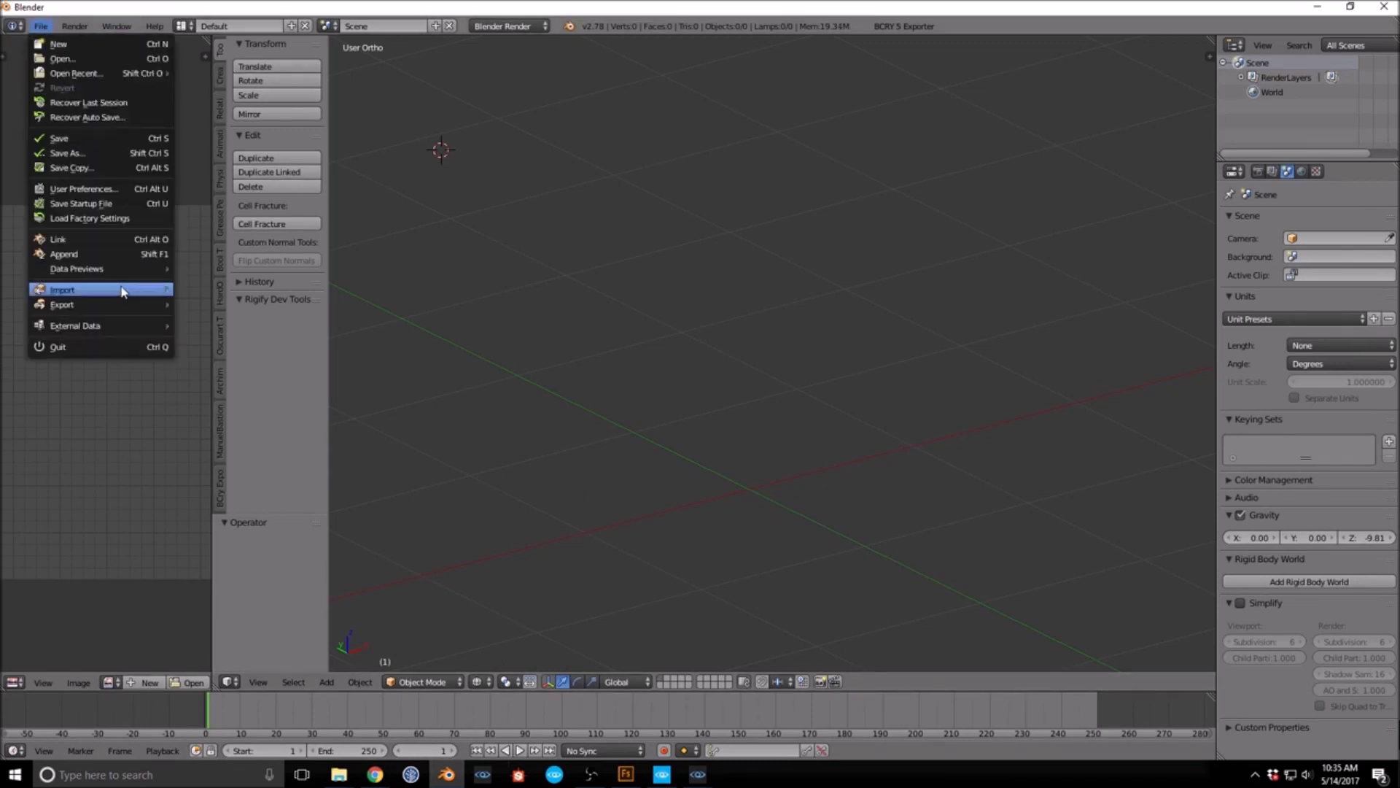
{"action": "mouse_move", "coordinate": [121, 290]}
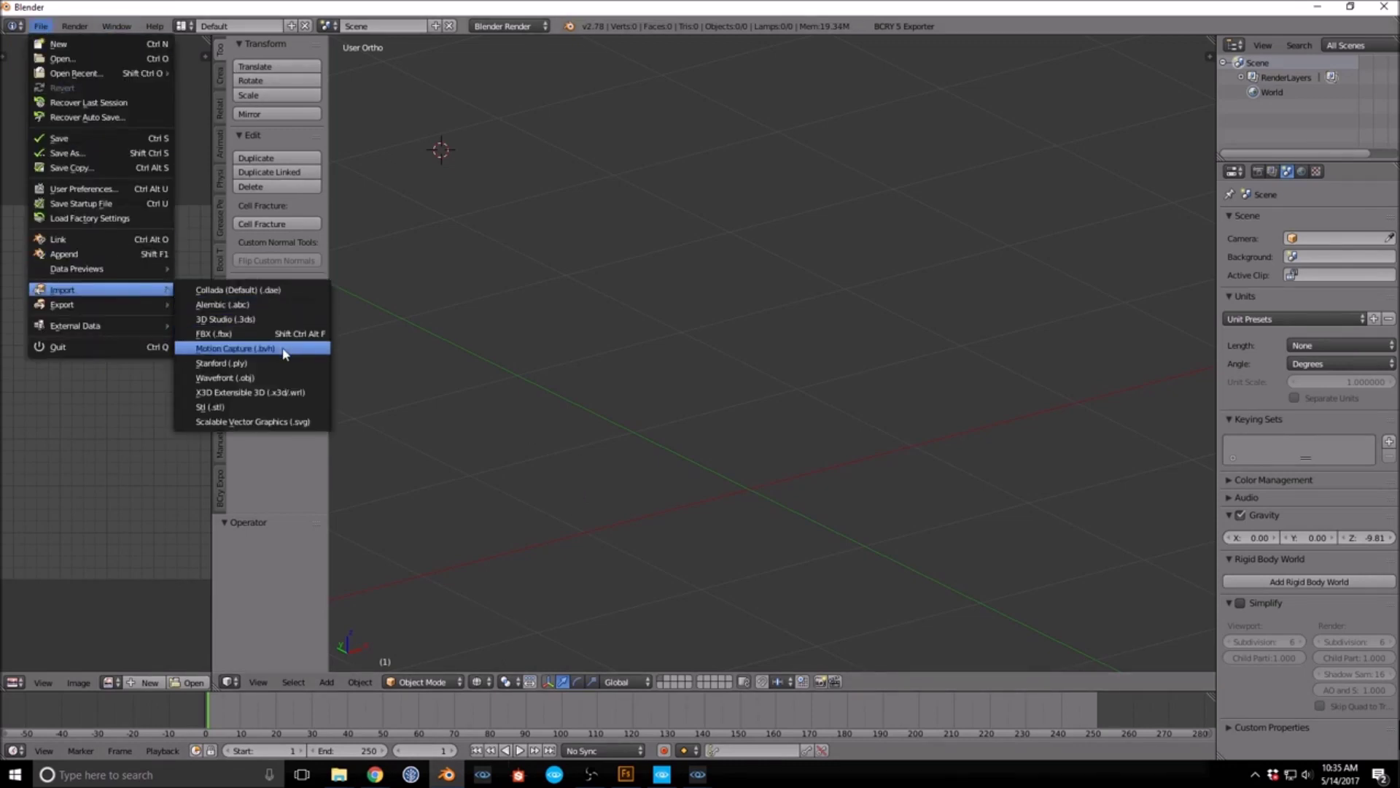
{"action": "left_click", "coordinate": [284, 334]}
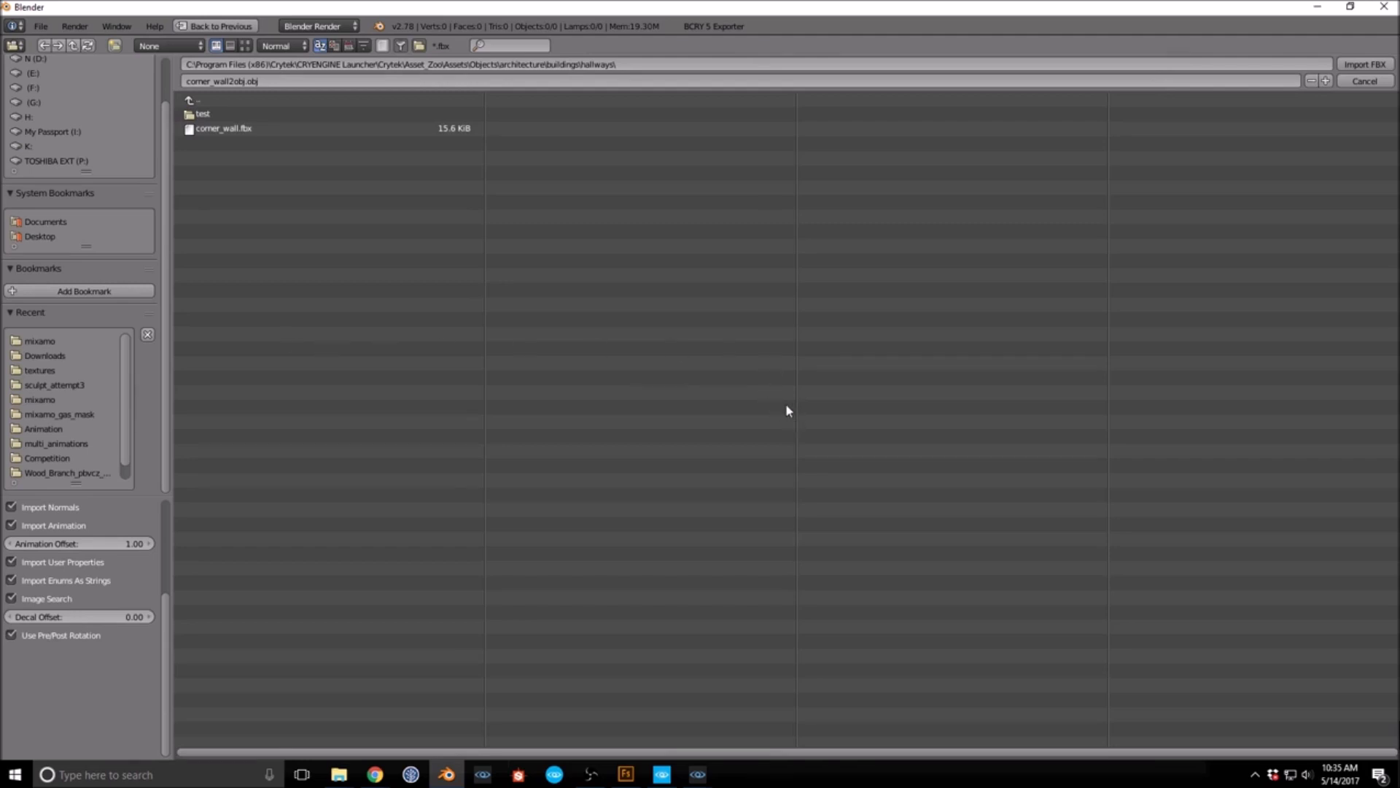
{"action": "left_click", "coordinate": [40, 356]}
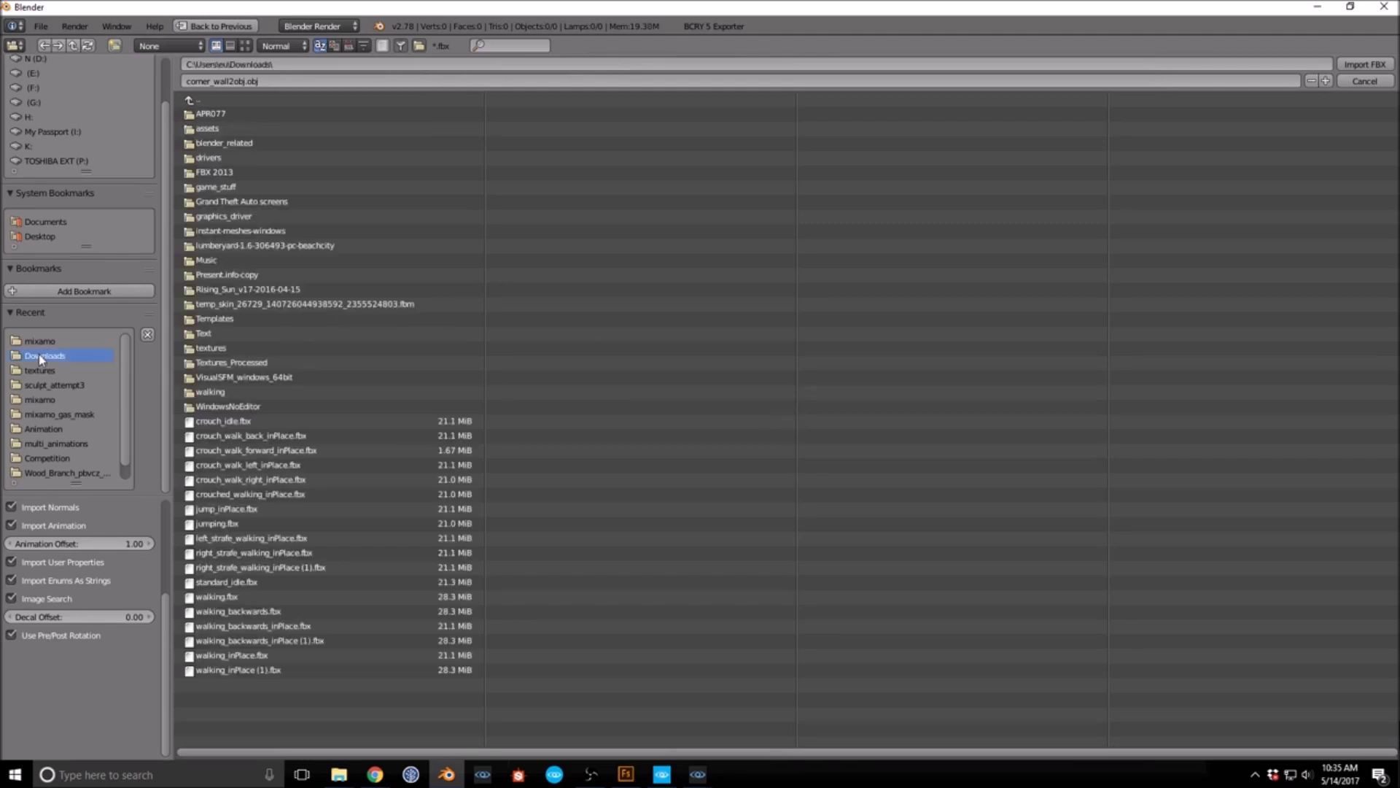
{"action": "left_click", "coordinate": [231, 45]}
{"action": "left_click", "coordinate": [334, 45]}
{"action": "left_click", "coordinate": [348, 46]}
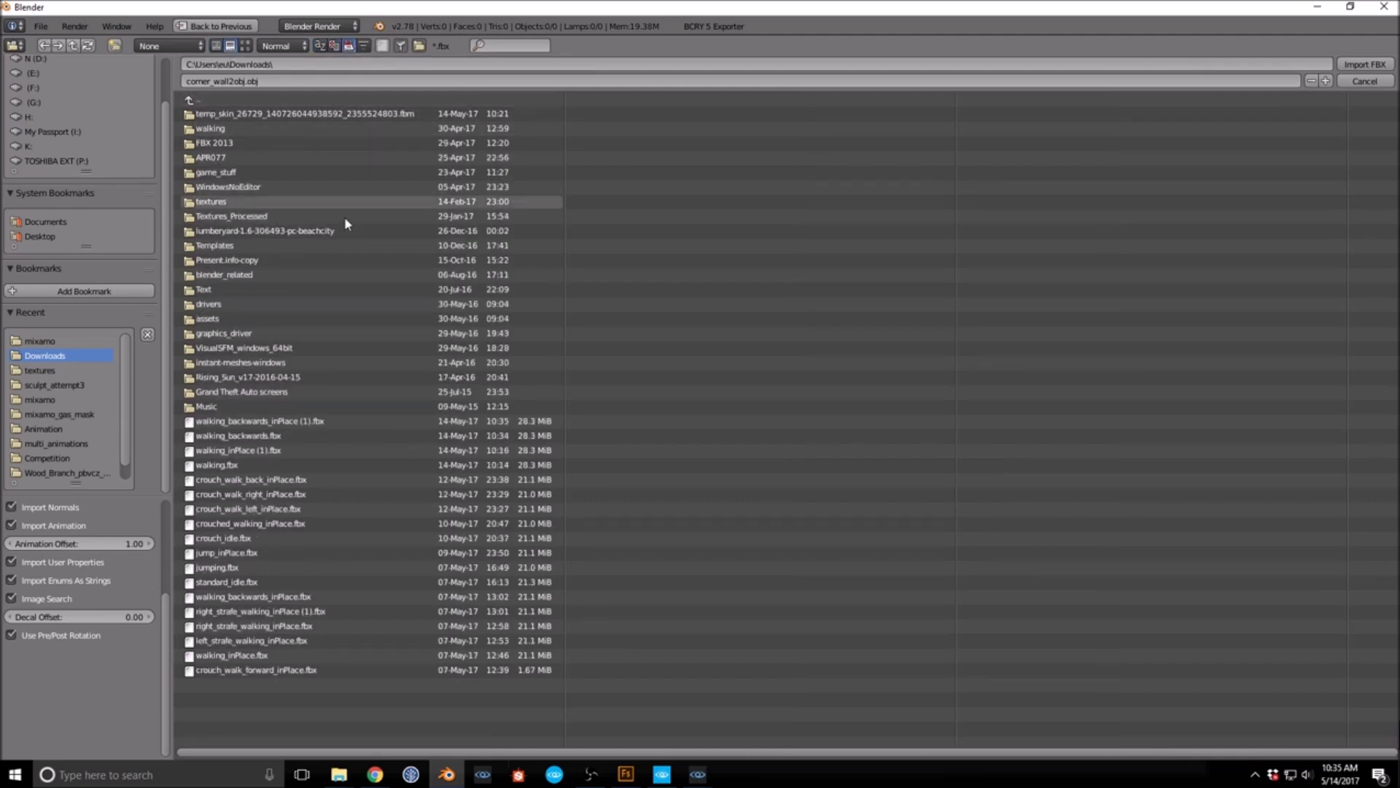
{"action": "left_click", "coordinate": [283, 422]}
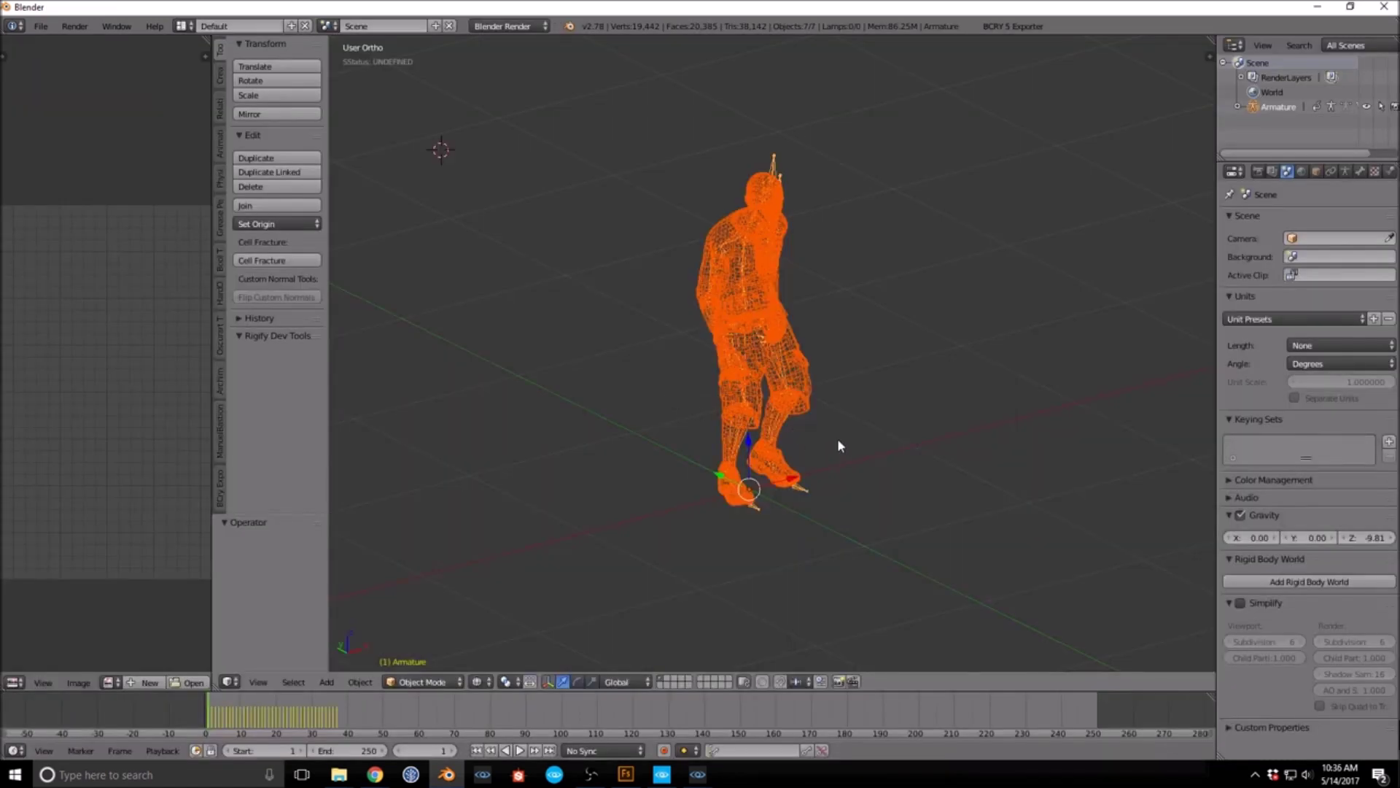
Step: Set the end frame of the scene's animation range to 37
{"action": "scroll", "coordinate": [839, 445], "scroll_direction": "down", "scroll_amount": 1}
{"action": "left_click", "coordinate": [357, 751]}
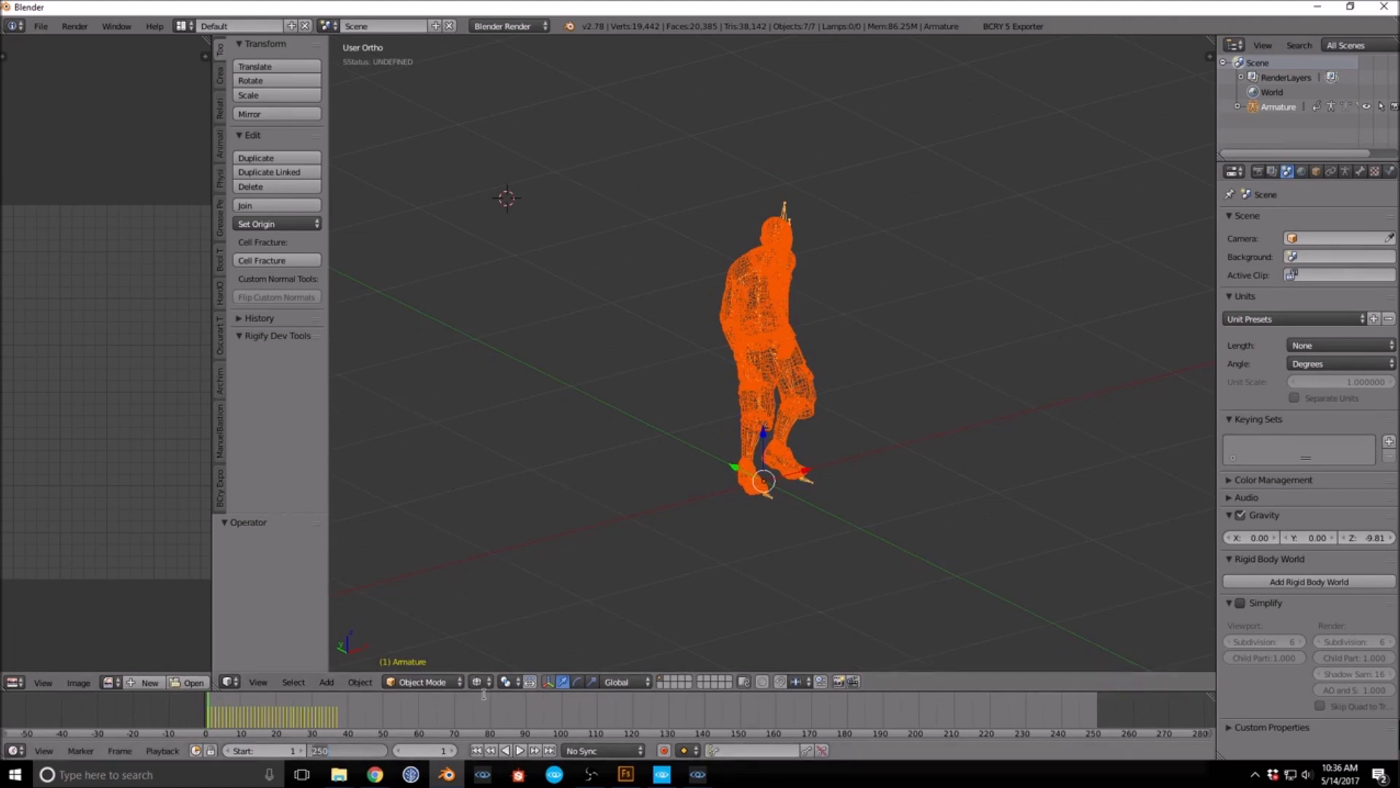
{"action": "type", "text": "36"}
{"action": "key", "text": "Return"}
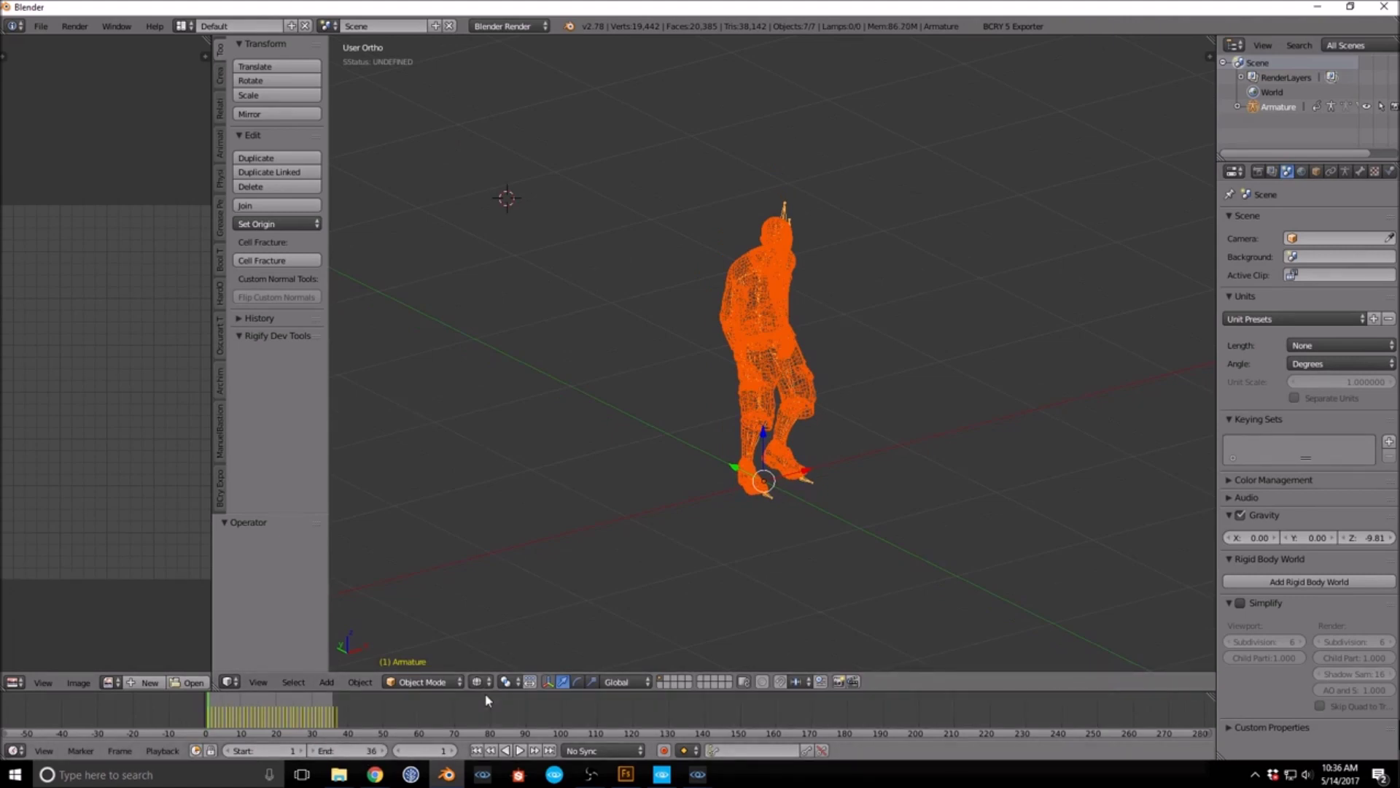
{"action": "left_click", "coordinate": [382, 752]}
{"action": "scroll", "coordinate": [396, 700], "scroll_direction": "up", "scroll_amount": 5}
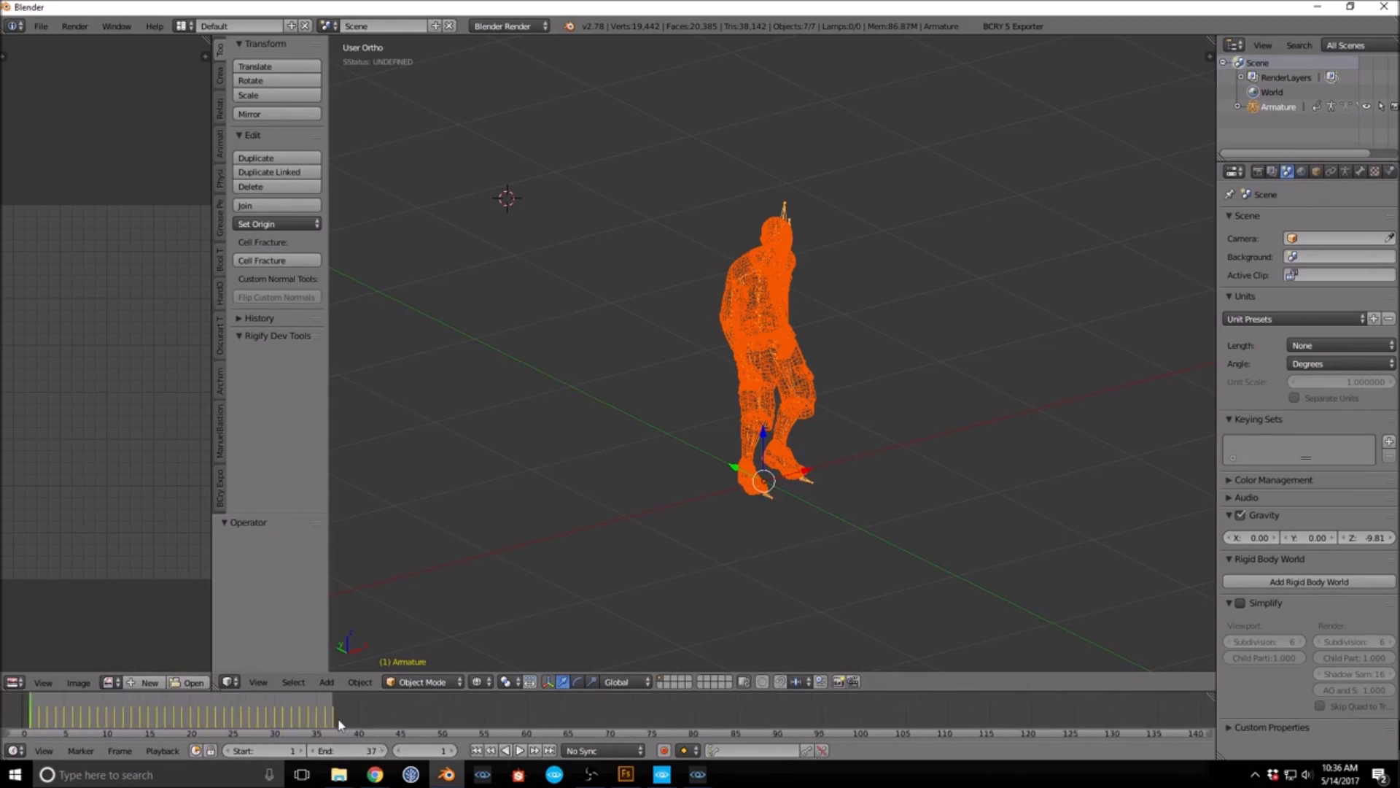
Step: Play the imported walking backwards animation on the character and stop the playback
{"action": "scroll", "coordinate": [813, 422], "scroll_direction": "down", "scroll_amount": 2}
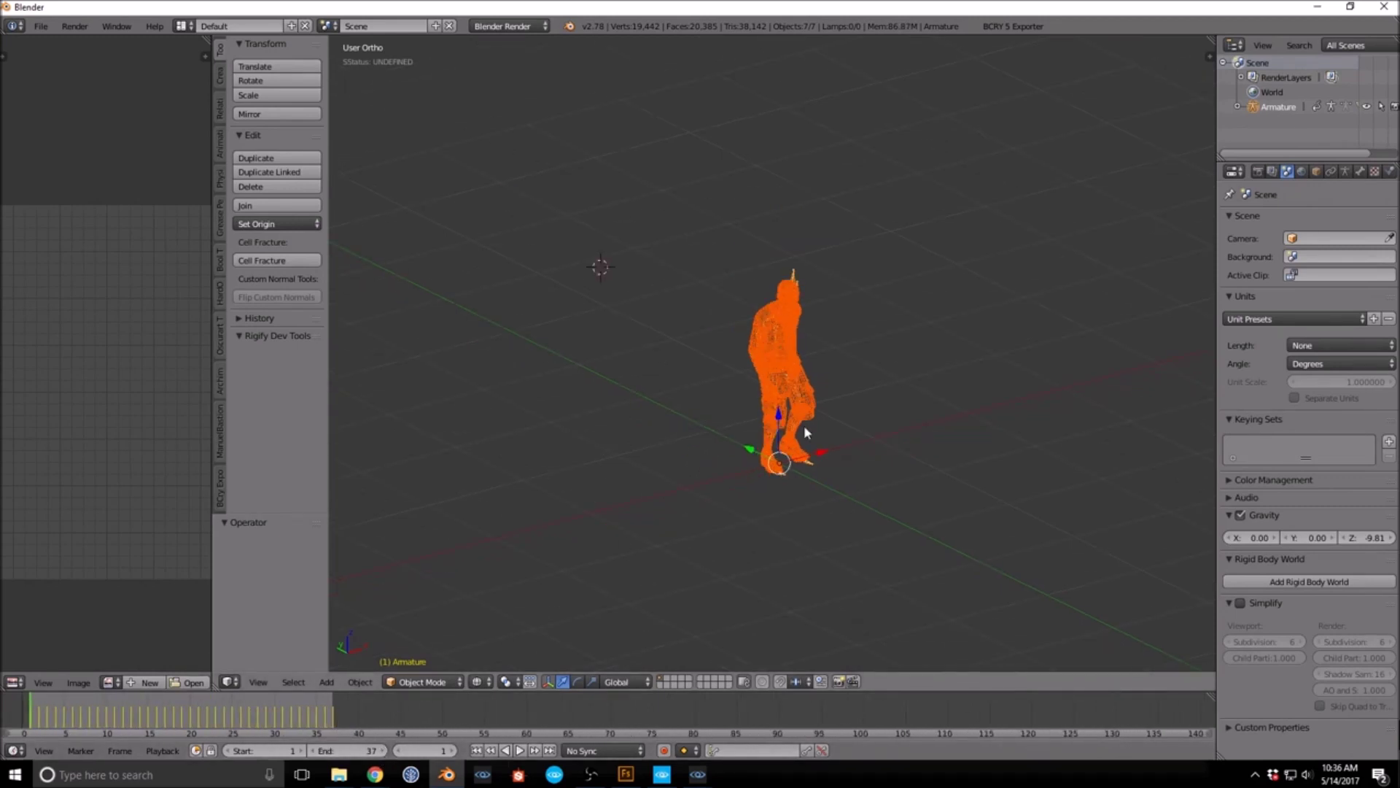
{"action": "scroll", "coordinate": [804, 427], "scroll_direction": "up", "scroll_amount": 2}
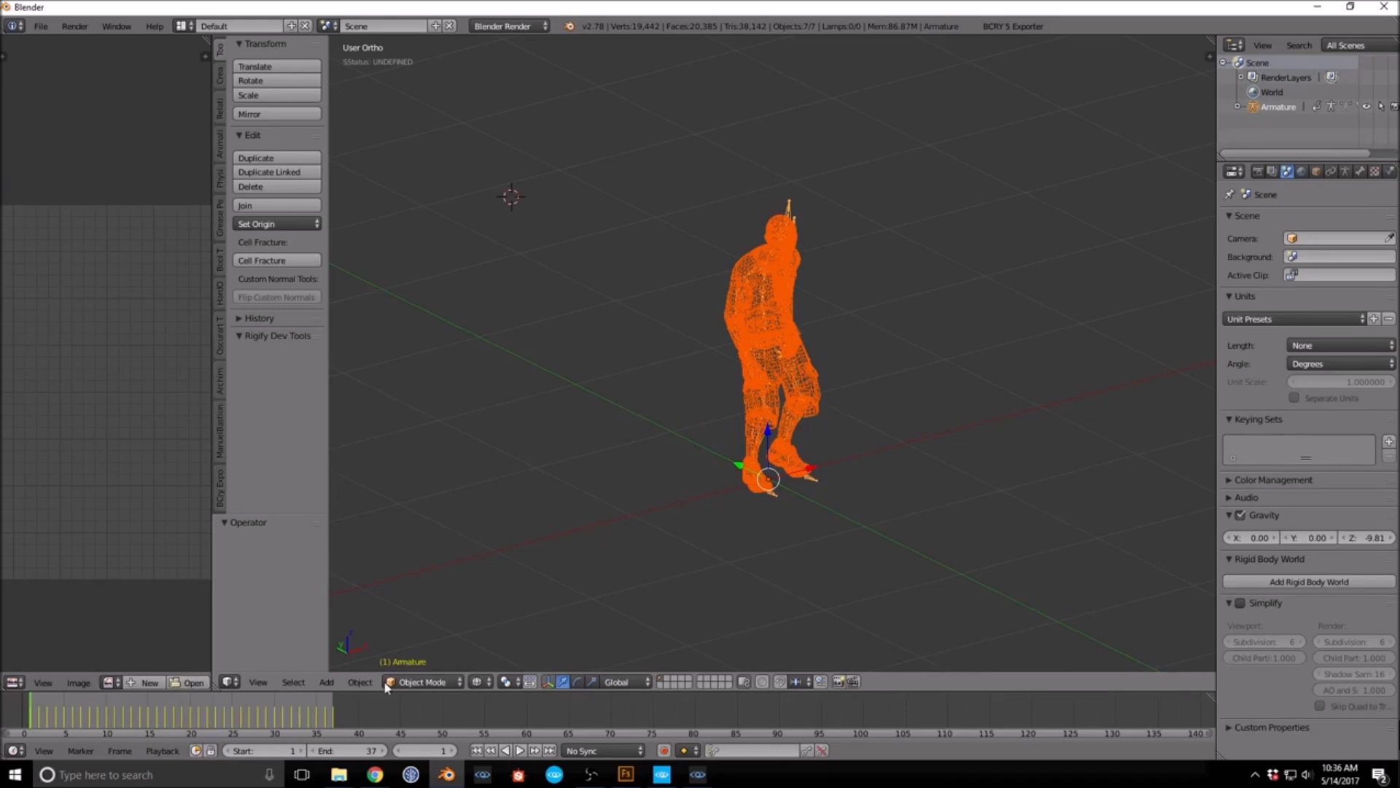
{"action": "left_click", "coordinate": [520, 750]}
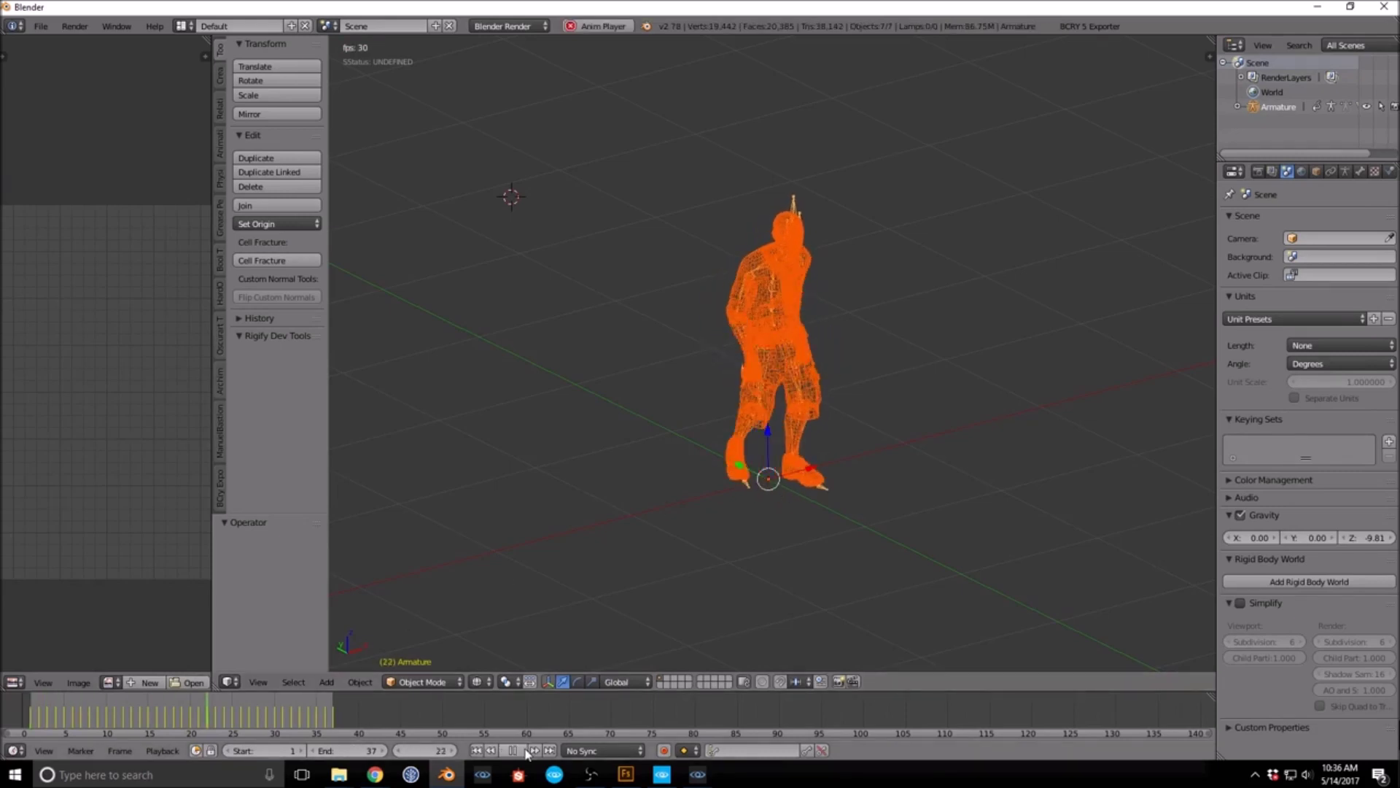
{"action": "key", "text": "alt+a"}
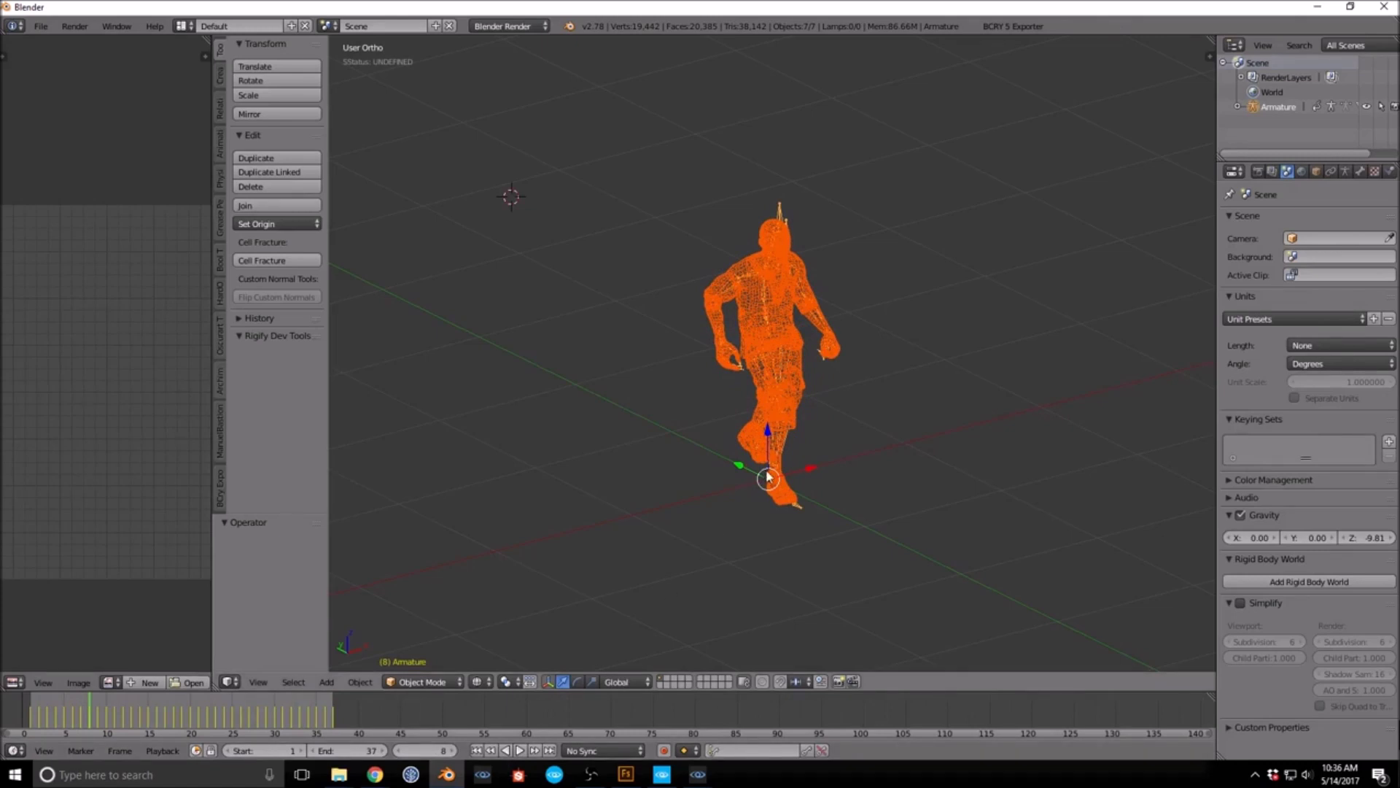
Step: Rotate the character's armature 180° about the global Z axis
{"action": "right_click", "coordinate": [768, 478]}
{"action": "key", "text": "r"}
{"action": "key", "text": "z"}
{"action": "type", "text": "180"}
{"action": "key", "text": "Return"}
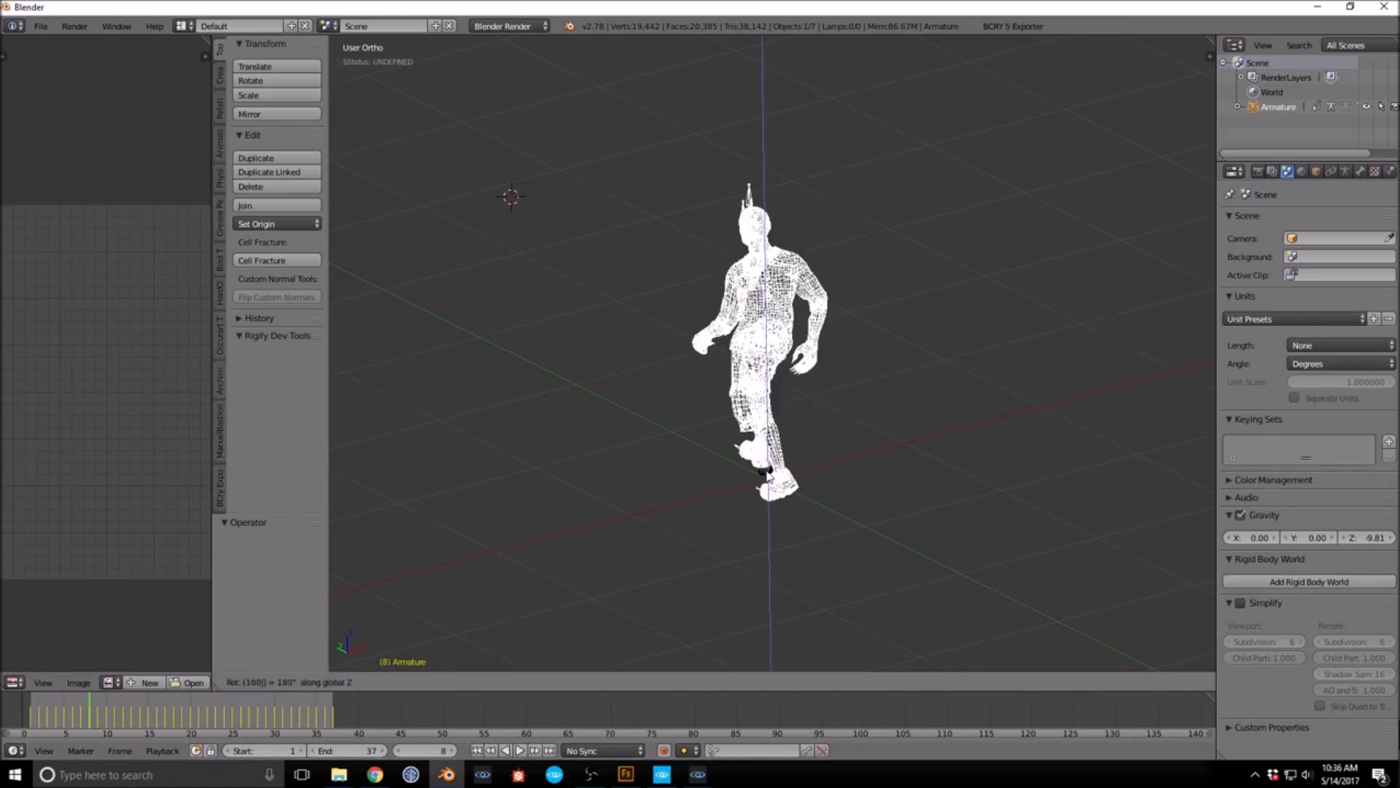
{"action": "key", "text": "a"}
{"action": "key", "text": "a"}
Step: Enlarge the outliner, expand the Armature and join Body, Bottoms, Eyes, Shoes, Tops and default into one mesh
{"action": "left_click_drag", "start_coordinate": [1216, 256], "coordinate": [1018, 251]}
{"action": "left_click_drag", "start_coordinate": [1214, 158], "coordinate": [1215, 280]}
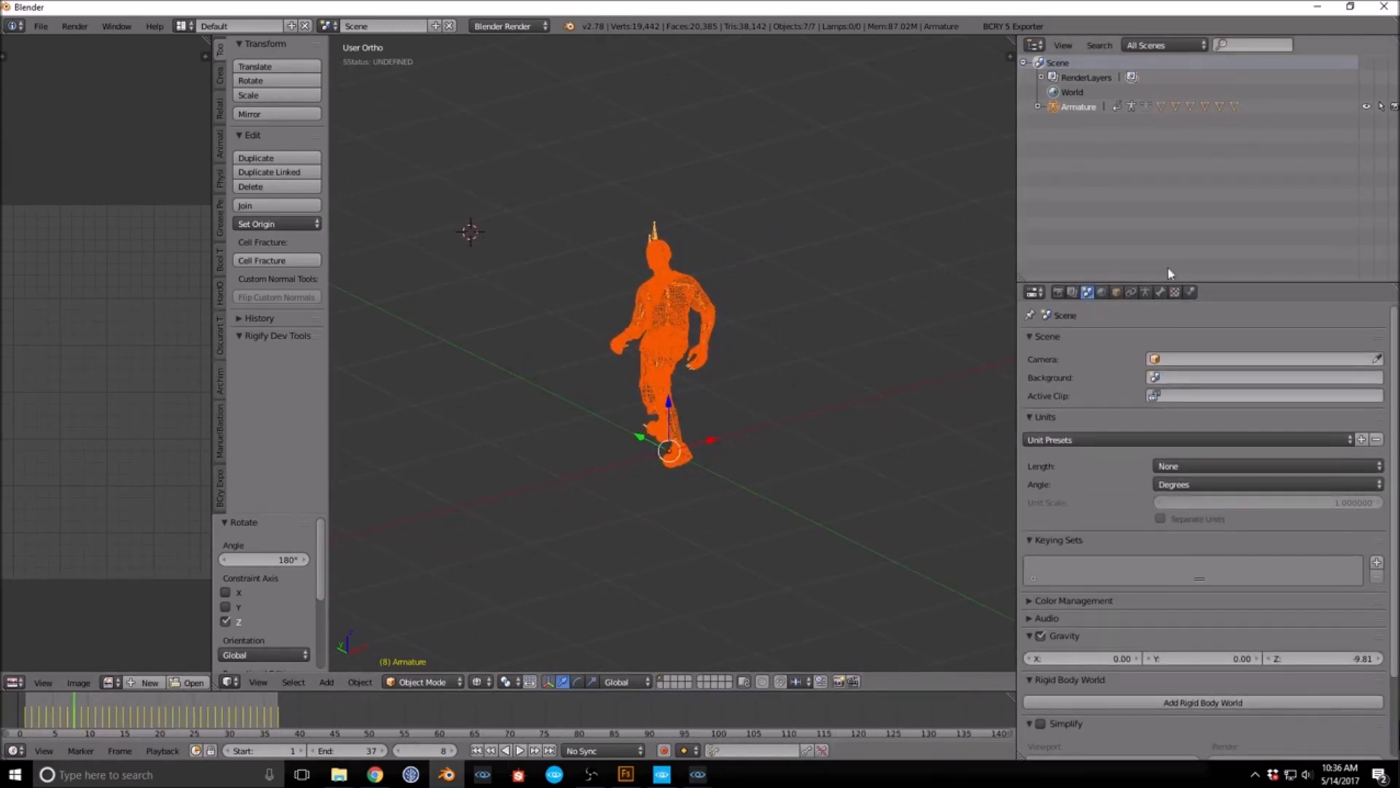
{"action": "left_click", "coordinate": [1037, 107]}
{"action": "left_click", "coordinate": [1066, 165]}
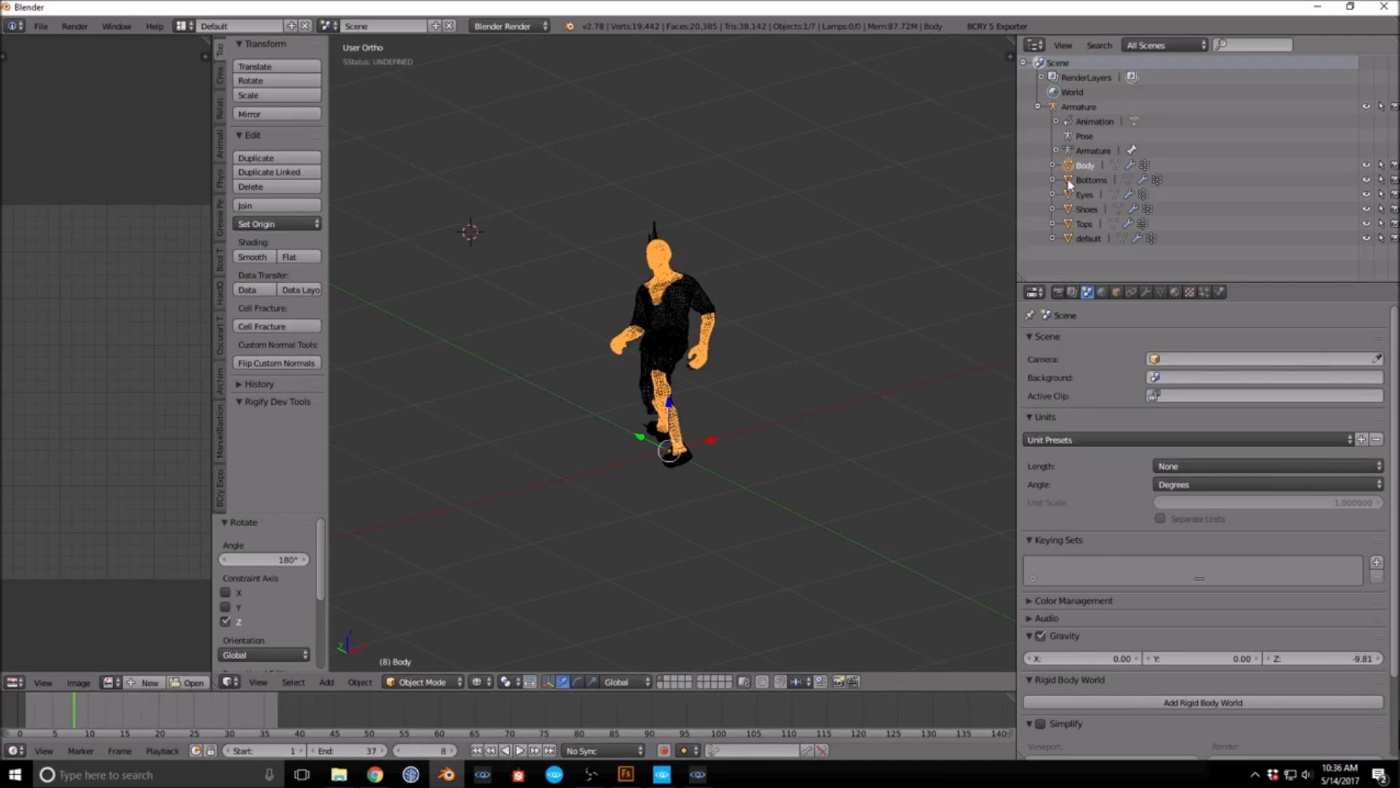
{"action": "left_click", "coordinate": [1069, 180]}
{"action": "left_click", "coordinate": [1069, 165], "text": "ctrl"}
{"action": "left_click", "coordinate": [1069, 194], "text": "ctrl"}
{"action": "left_click", "coordinate": [1069, 209], "text": "ctrl"}
{"action": "left_click", "coordinate": [1069, 223], "text": "ctrl"}
{"action": "left_click", "coordinate": [1064, 239], "text": "ctrl"}
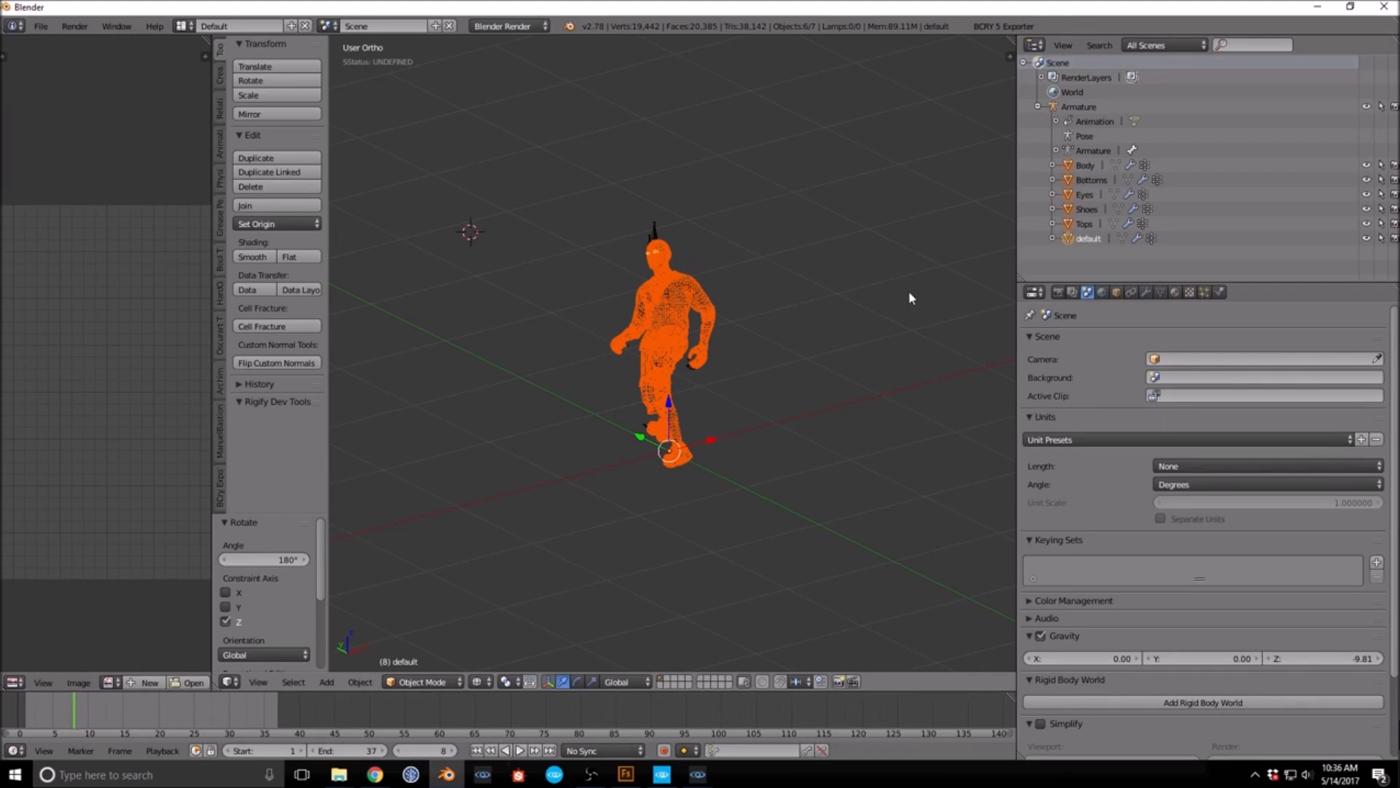
{"action": "key", "text": "ctrl+j"}
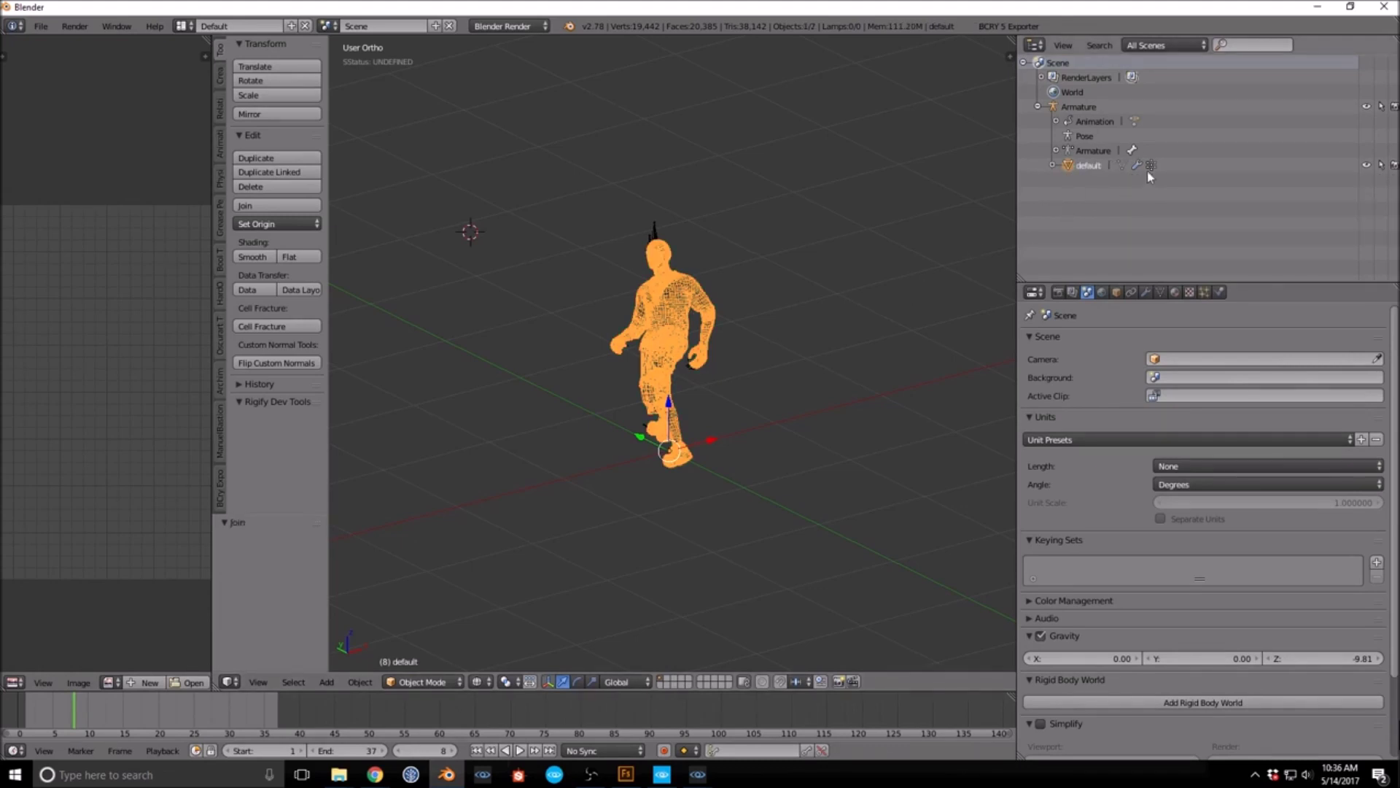
Step: Rename the armature's animation action as walking_backwards
{"action": "left_click", "coordinate": [1056, 121]}
{"action": "double_click", "coordinate": [1142, 136]}
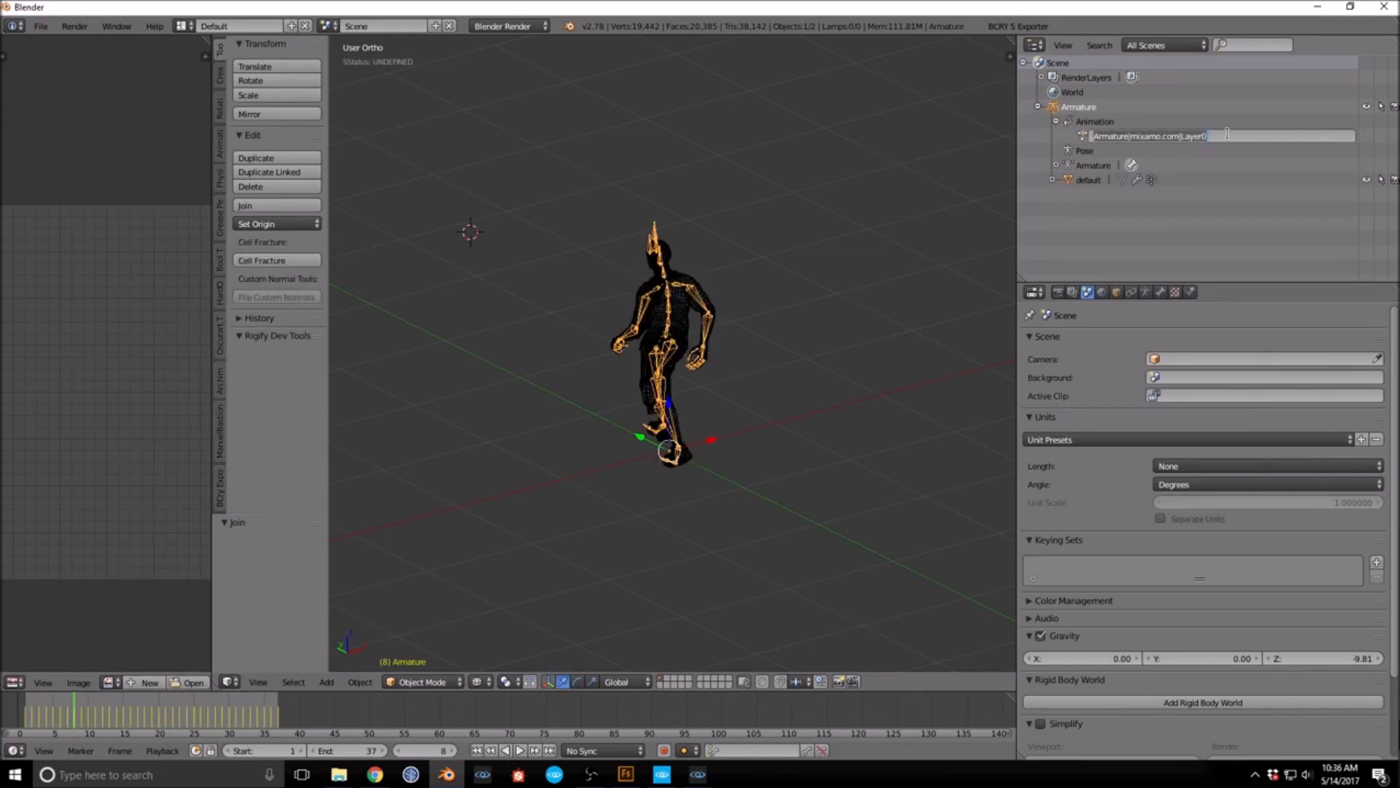
{"action": "type", "text": "walking_sa"}
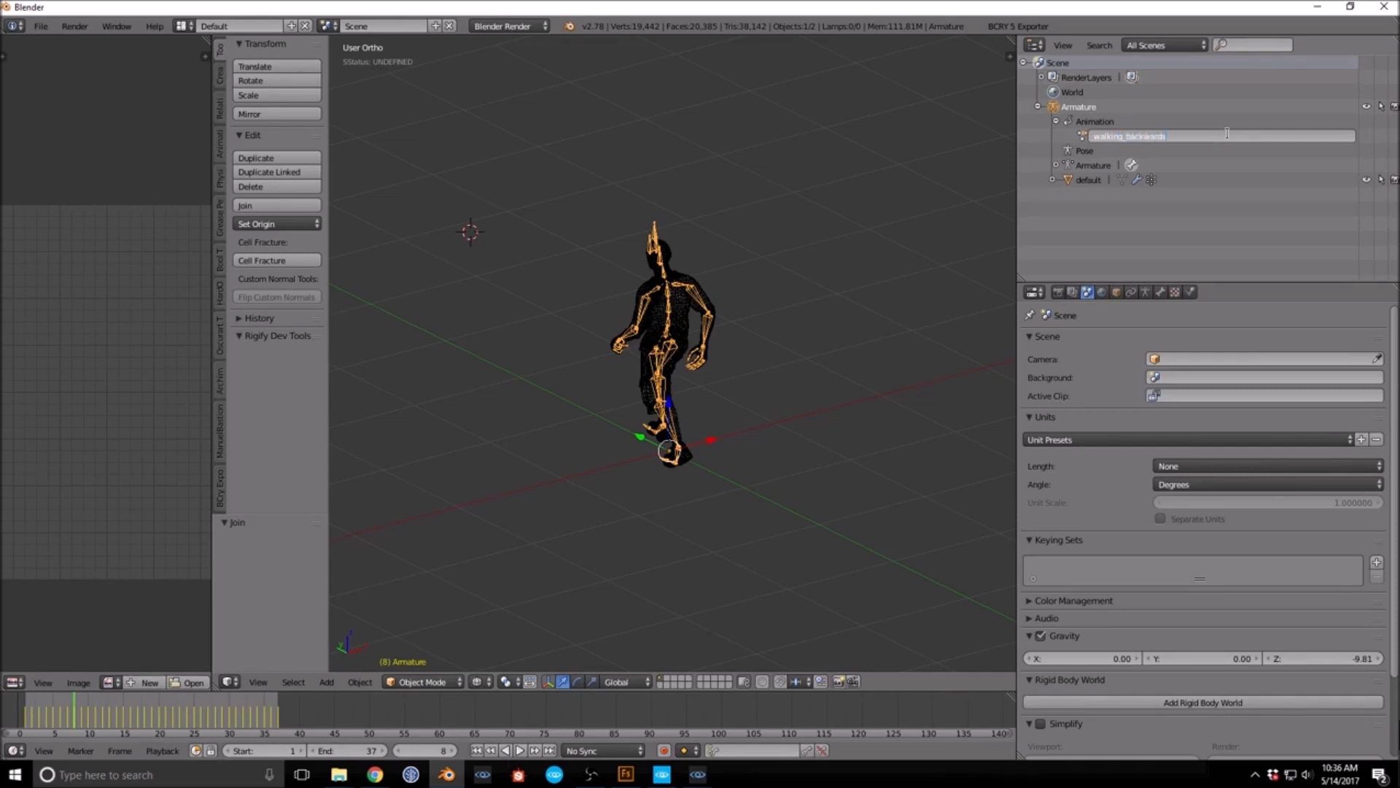
{"action": "key", "text": "Return"}
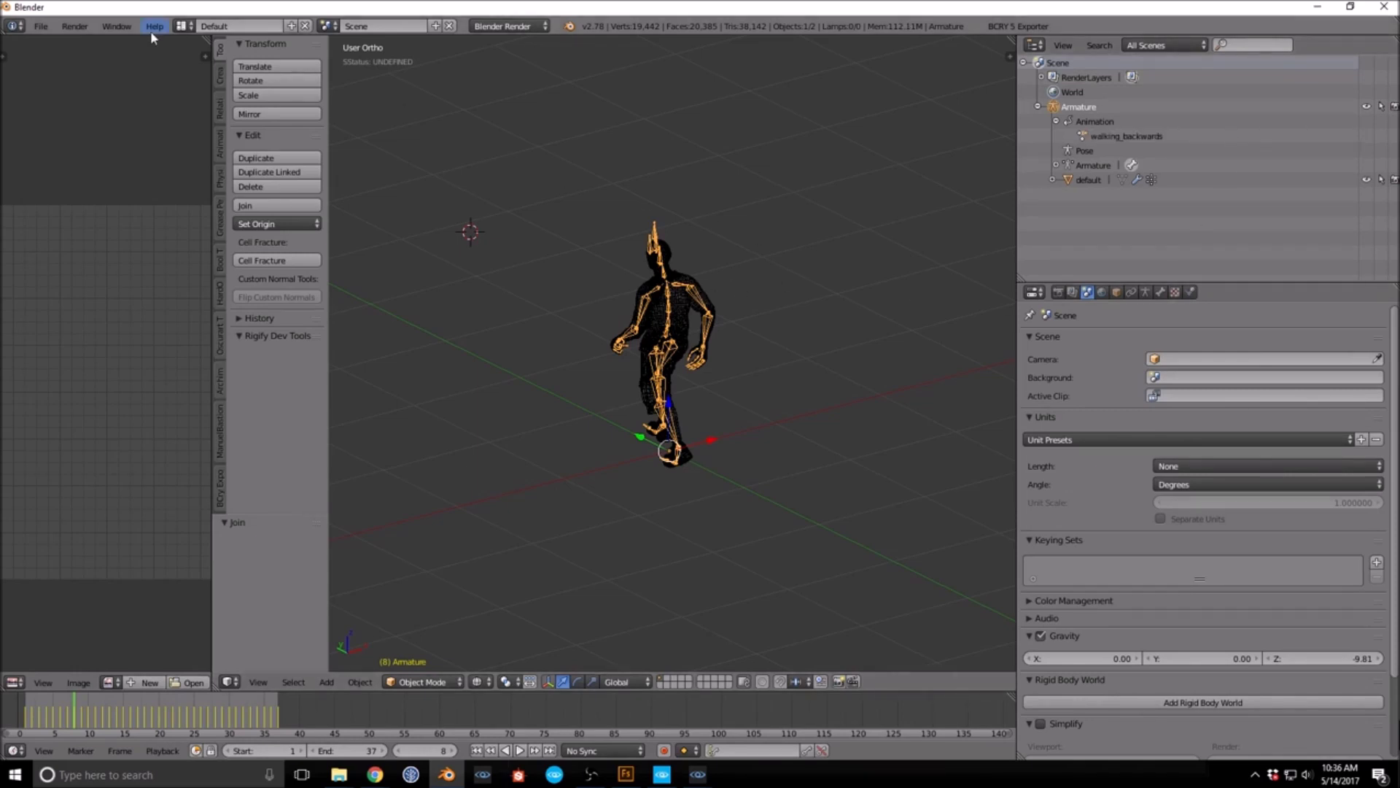
Step: Export the scene as FBX into the project's mixamo characters folder under the name untitled.fbx
{"action": "left_click", "coordinate": [41, 26]}
{"action": "mouse_move", "coordinate": [83, 303]}
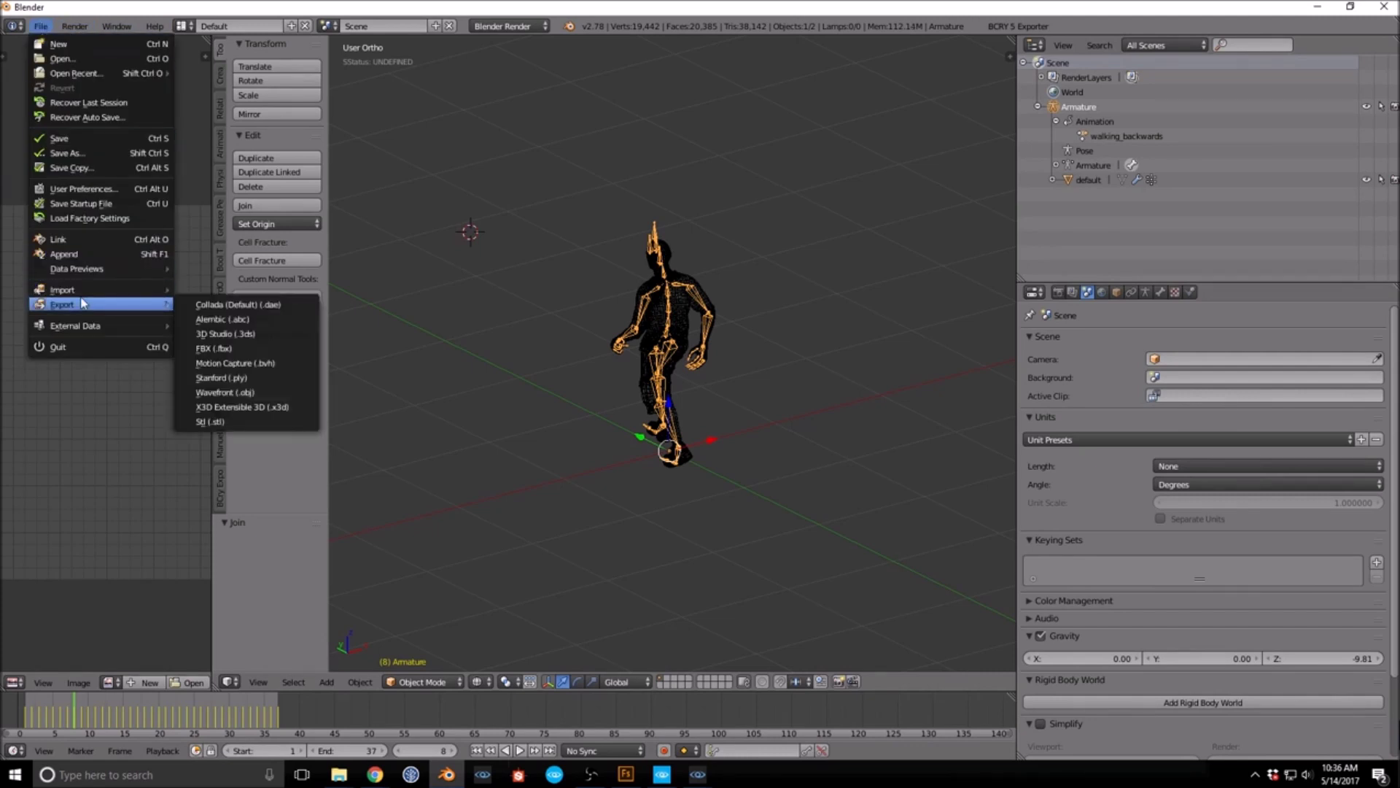
{"action": "left_click", "coordinate": [214, 348]}
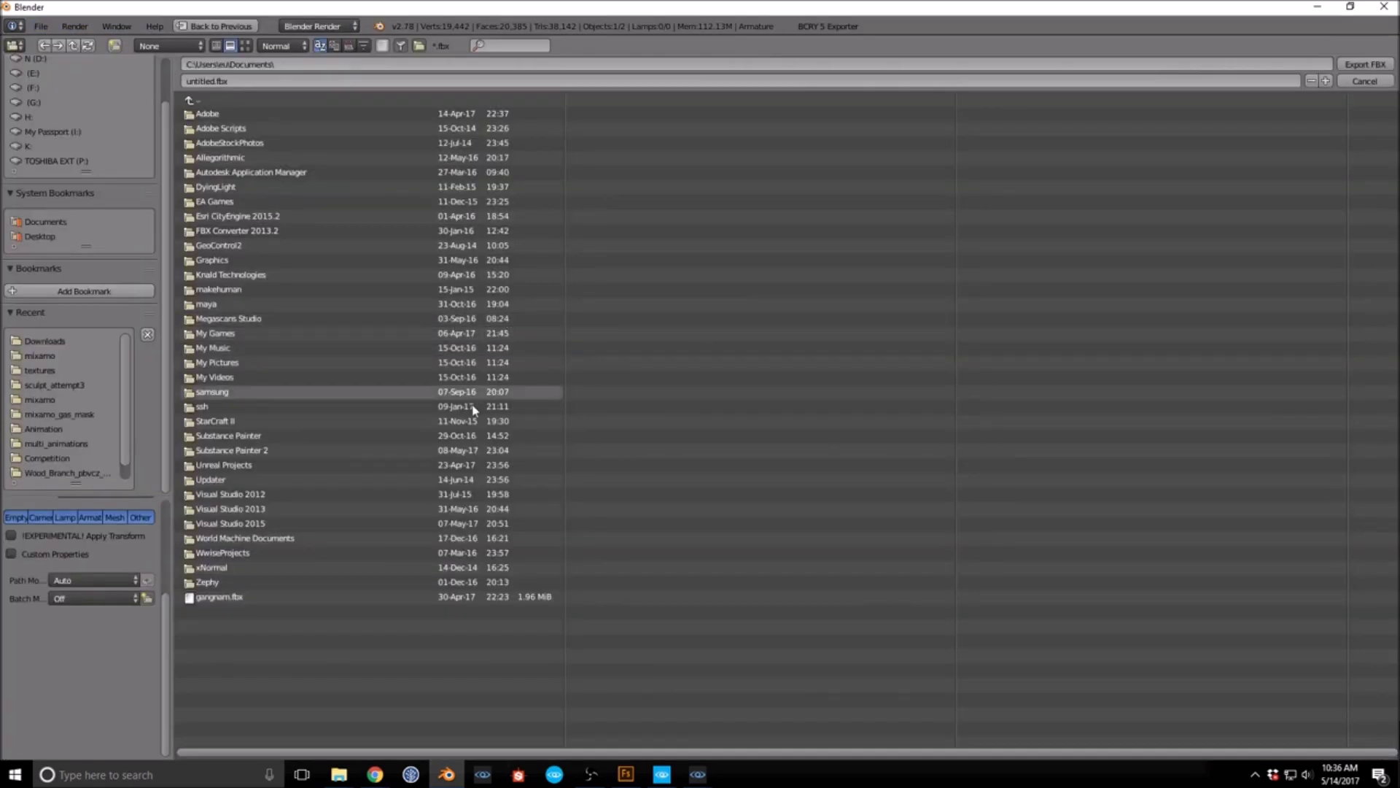
{"action": "left_click", "coordinate": [57, 358]}
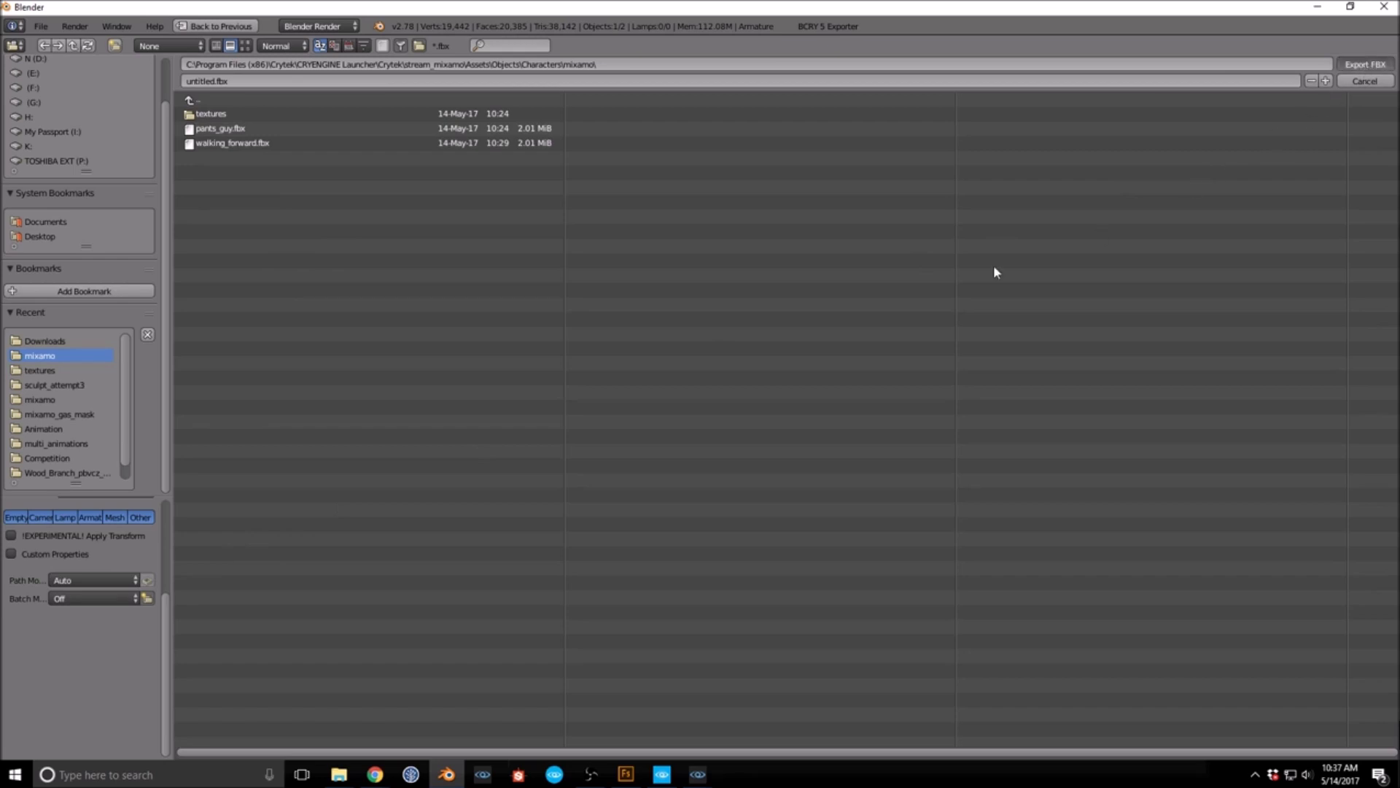
{"action": "key", "text": "Escape"}
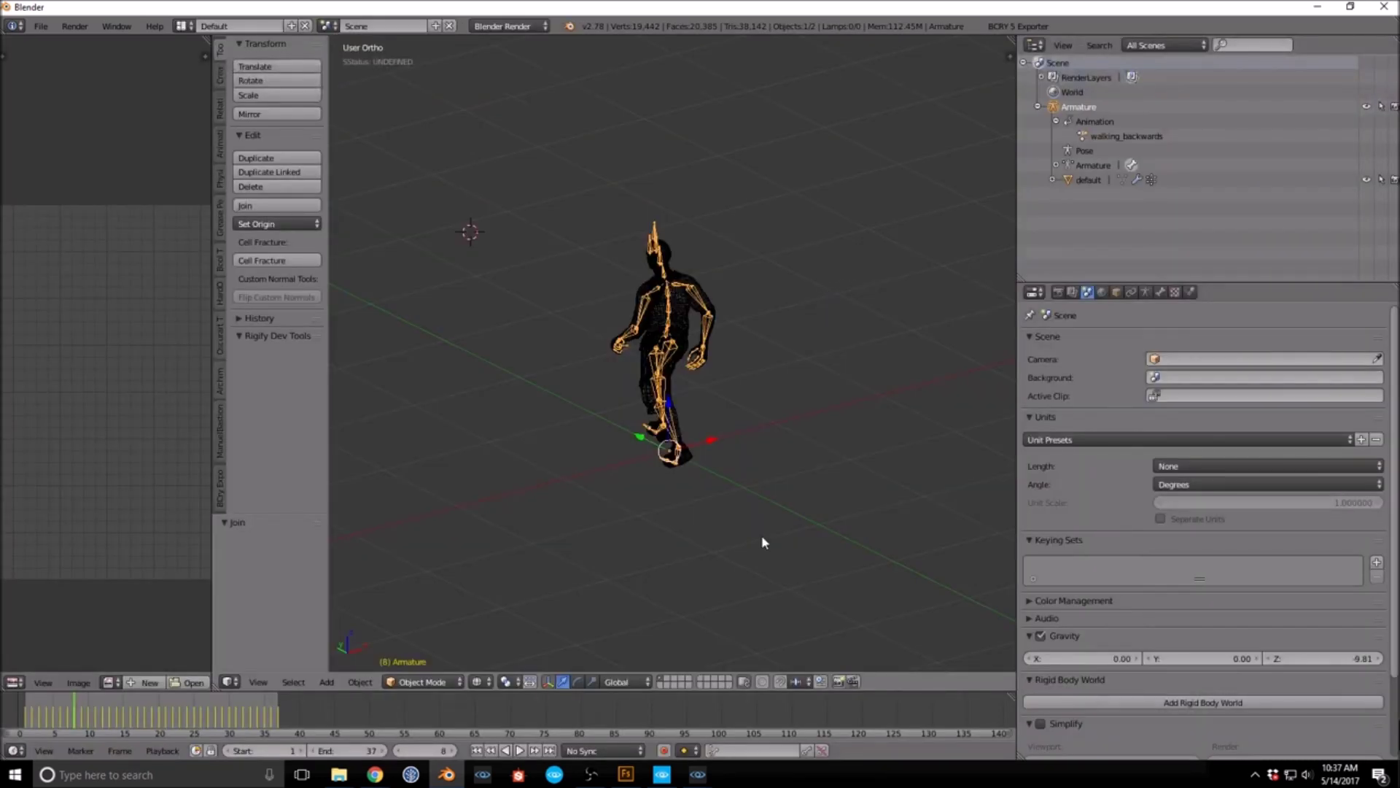
Step: Switch to the mixamo folder in File Explorer over CRYENGINE's Import Animation window and delete untitled.fbx
{"action": "mouse_move", "coordinate": [697, 778]}
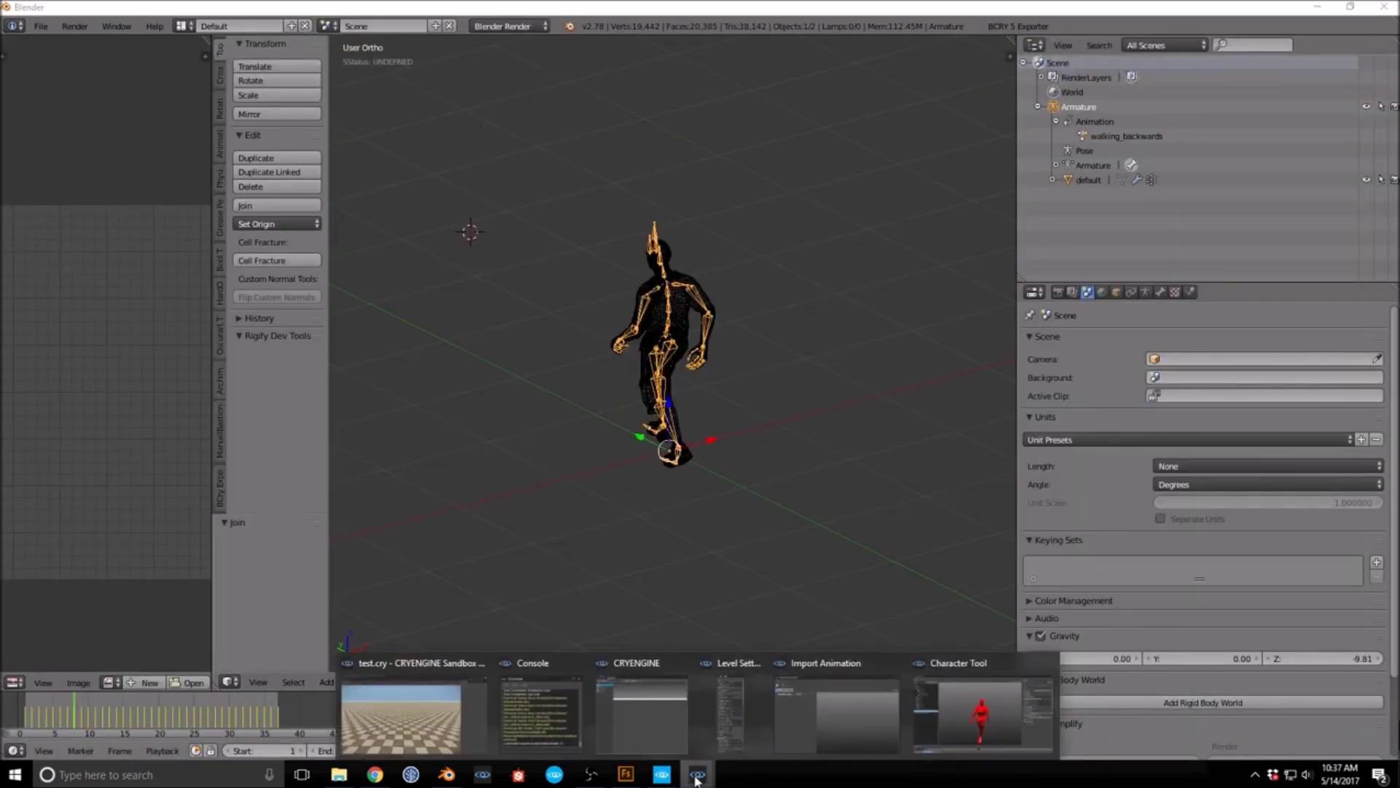
{"action": "left_click", "coordinate": [842, 705]}
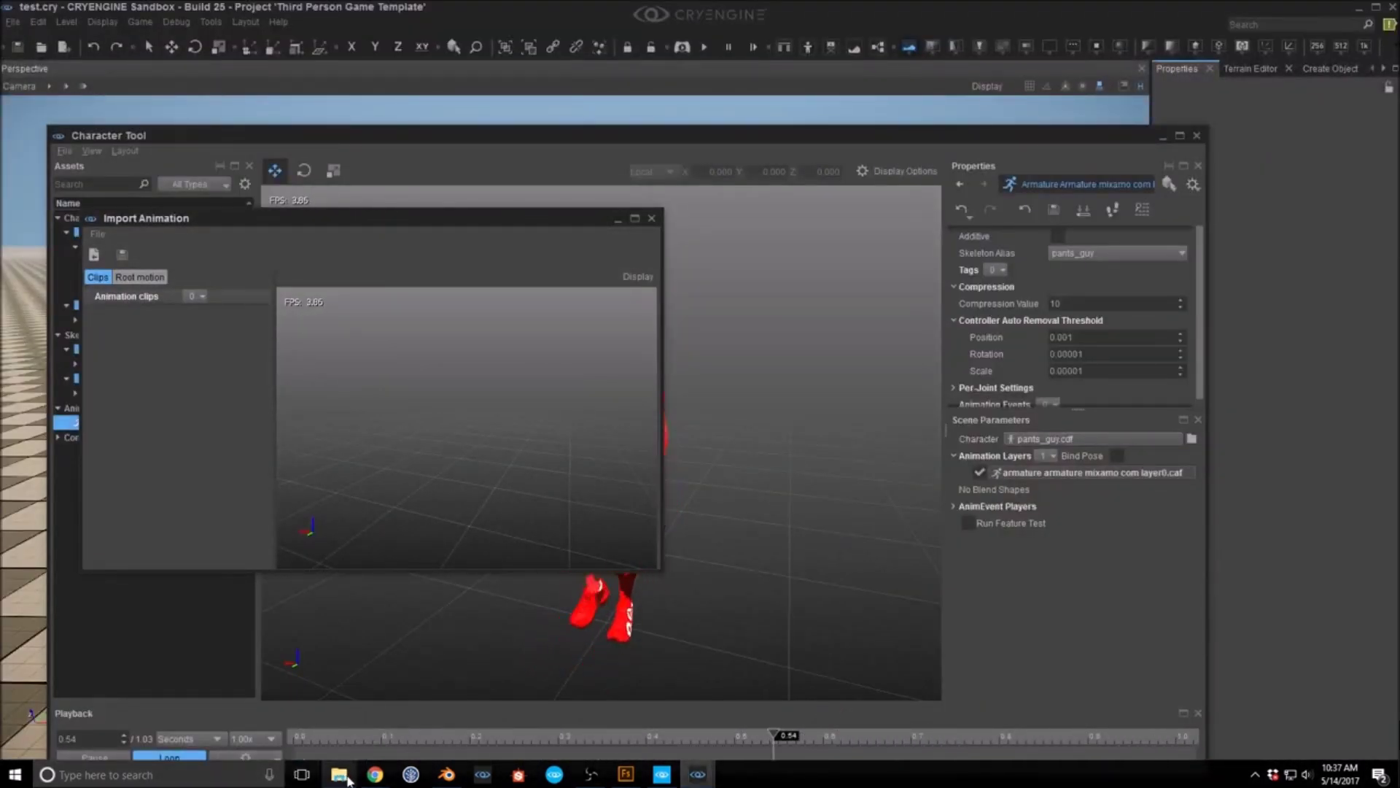
{"action": "mouse_move", "coordinate": [338, 777]}
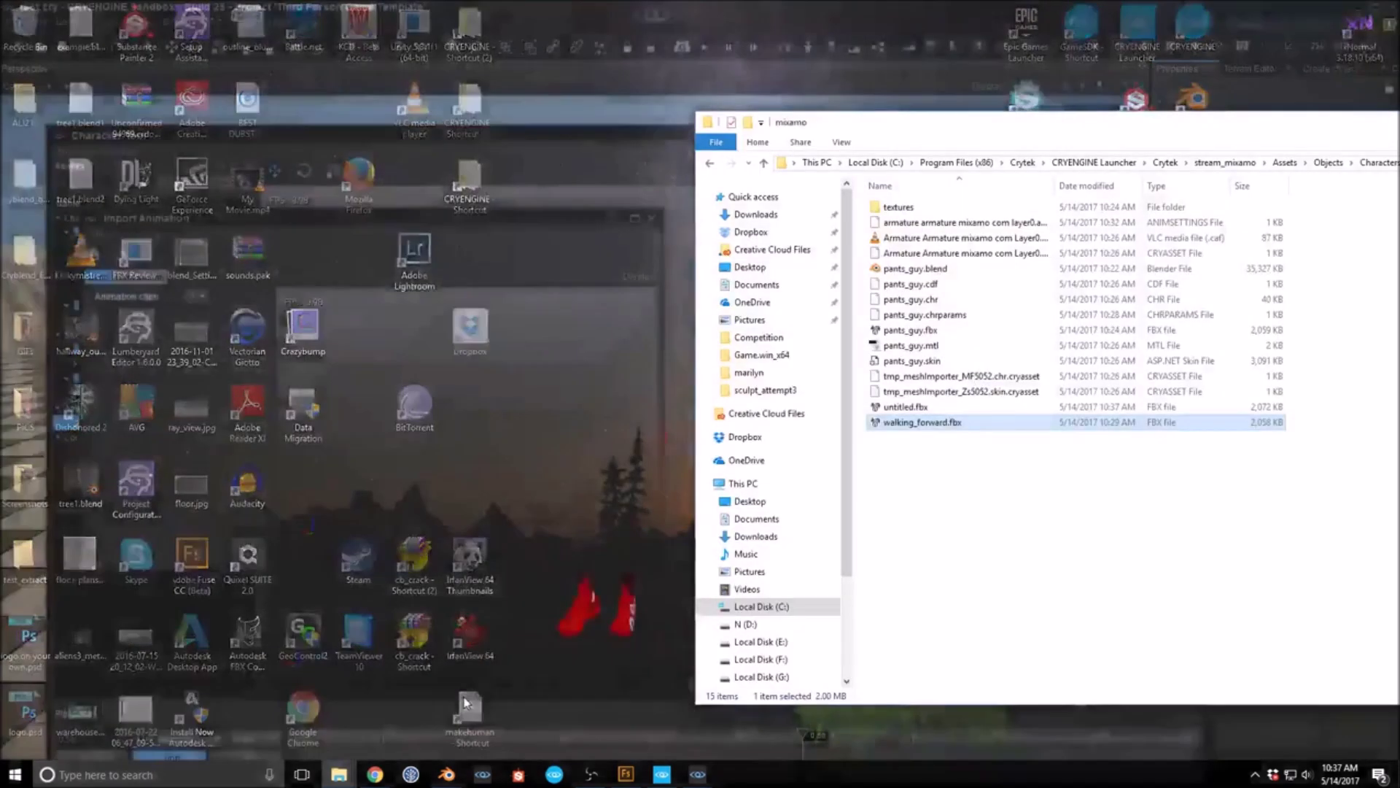
{"action": "left_click", "coordinate": [456, 700]}
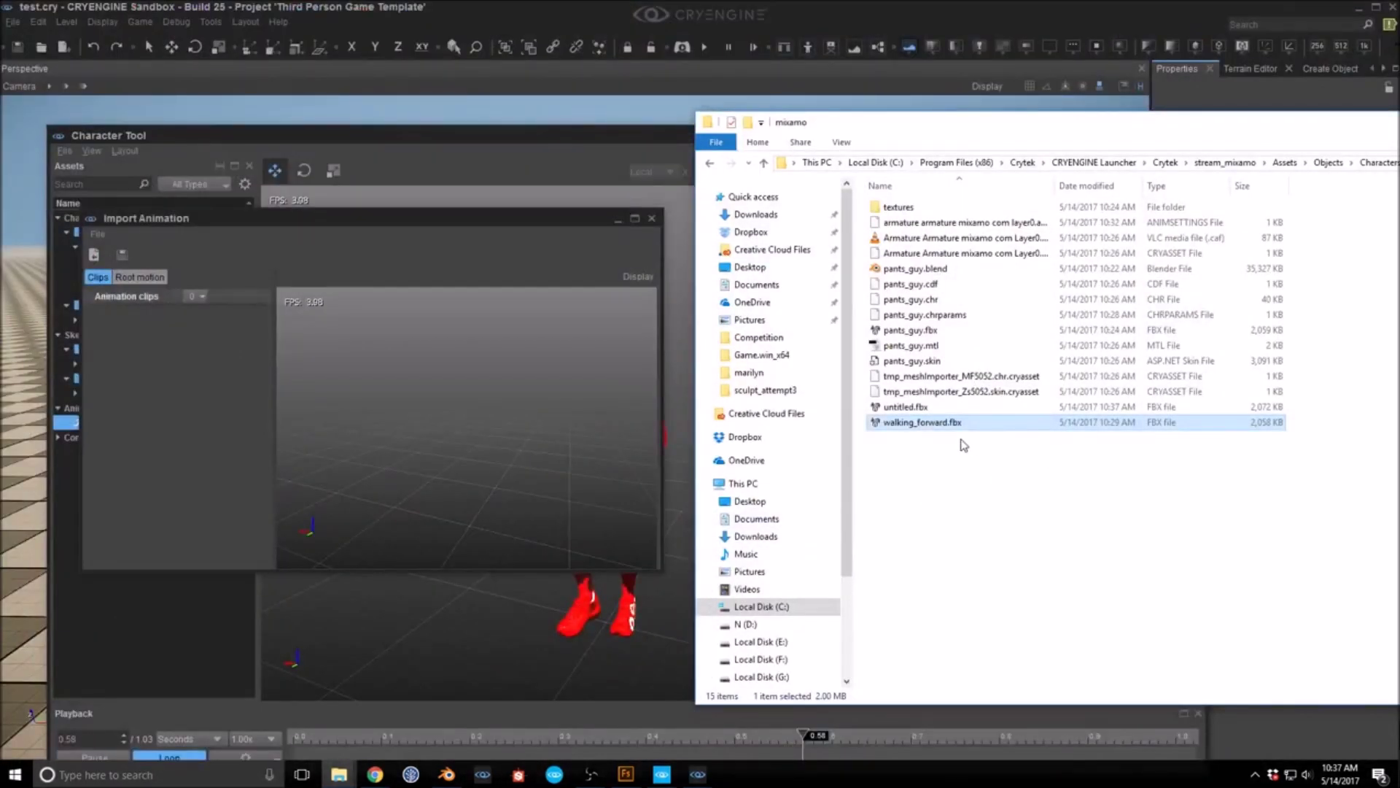
{"action": "left_click_drag", "start_coordinate": [1166, 137], "coordinate": [1197, 139]}
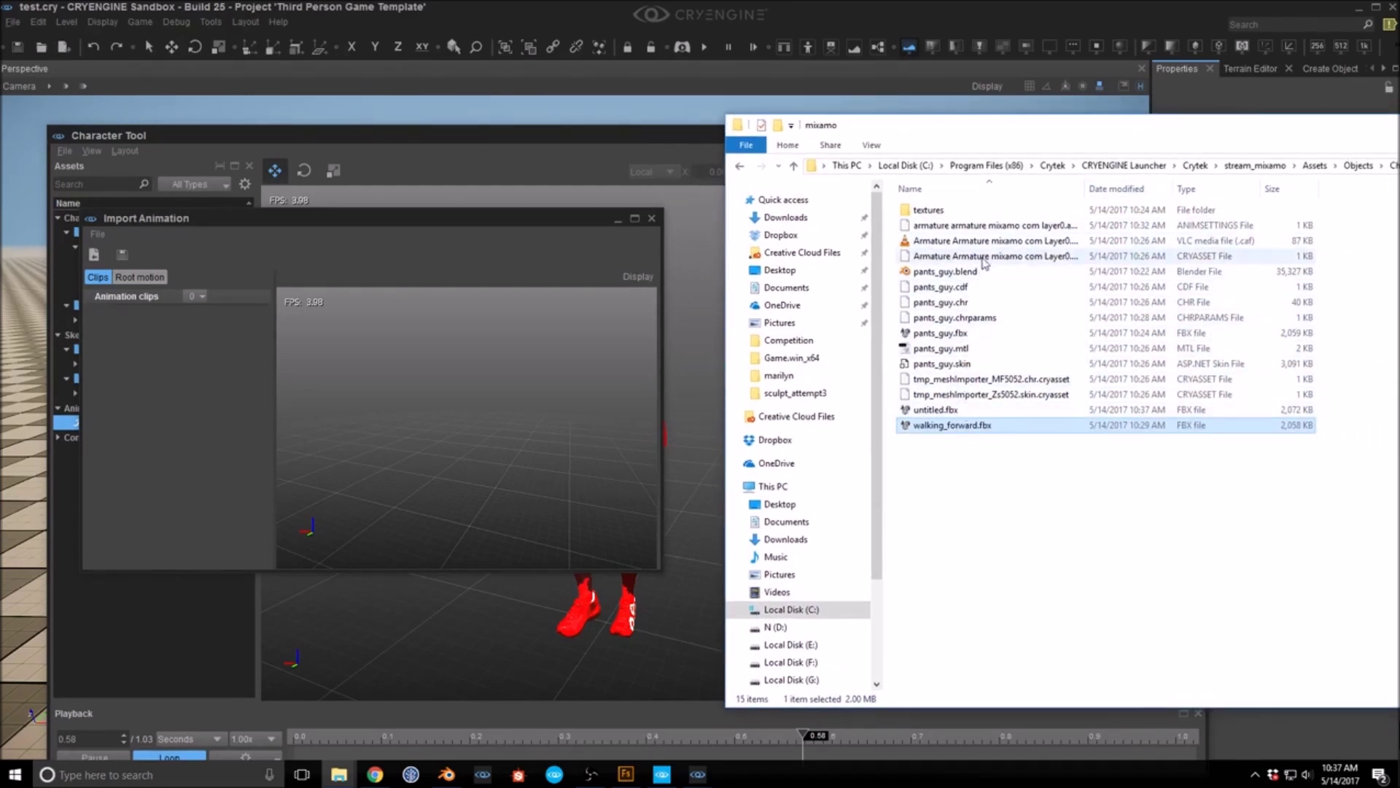
{"action": "left_click", "coordinate": [994, 462]}
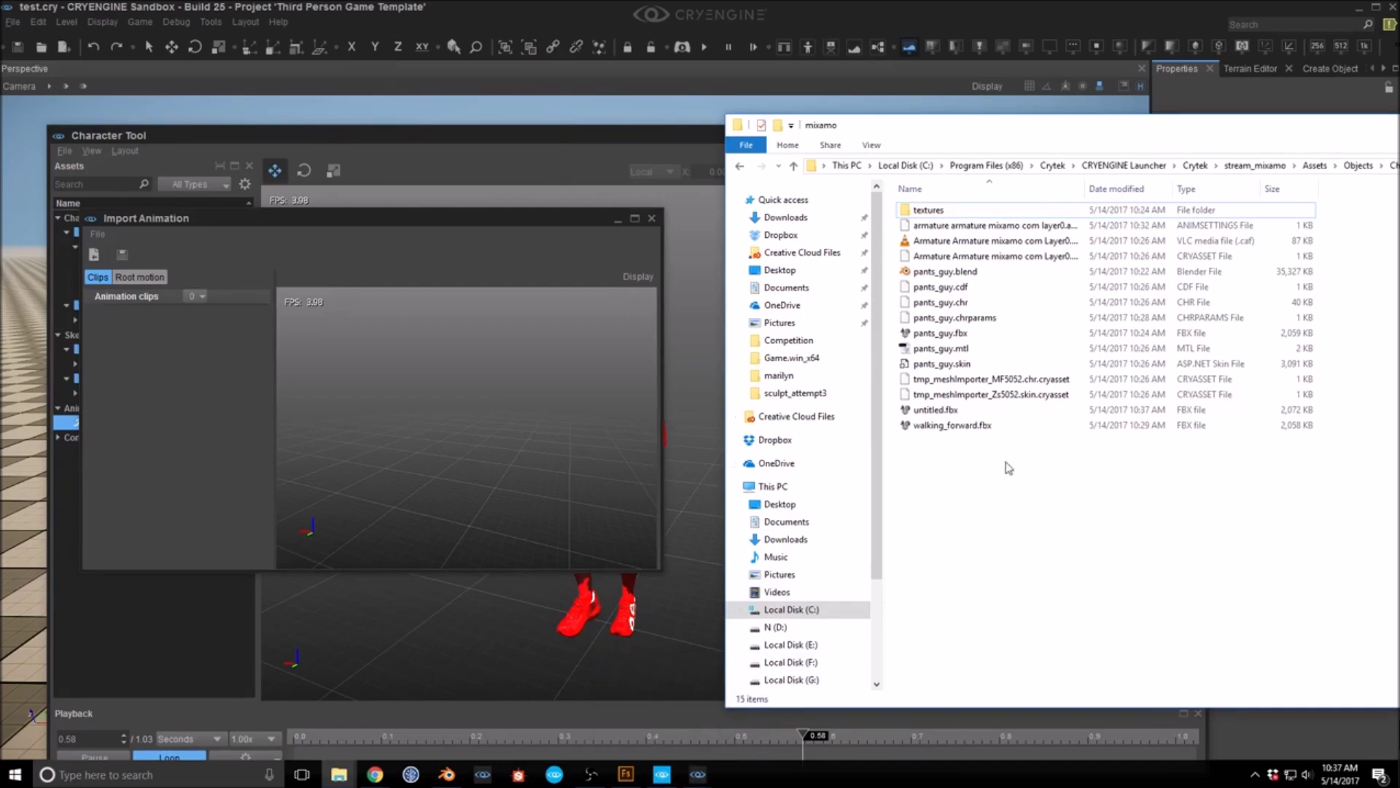
{"action": "left_click", "coordinate": [948, 411]}
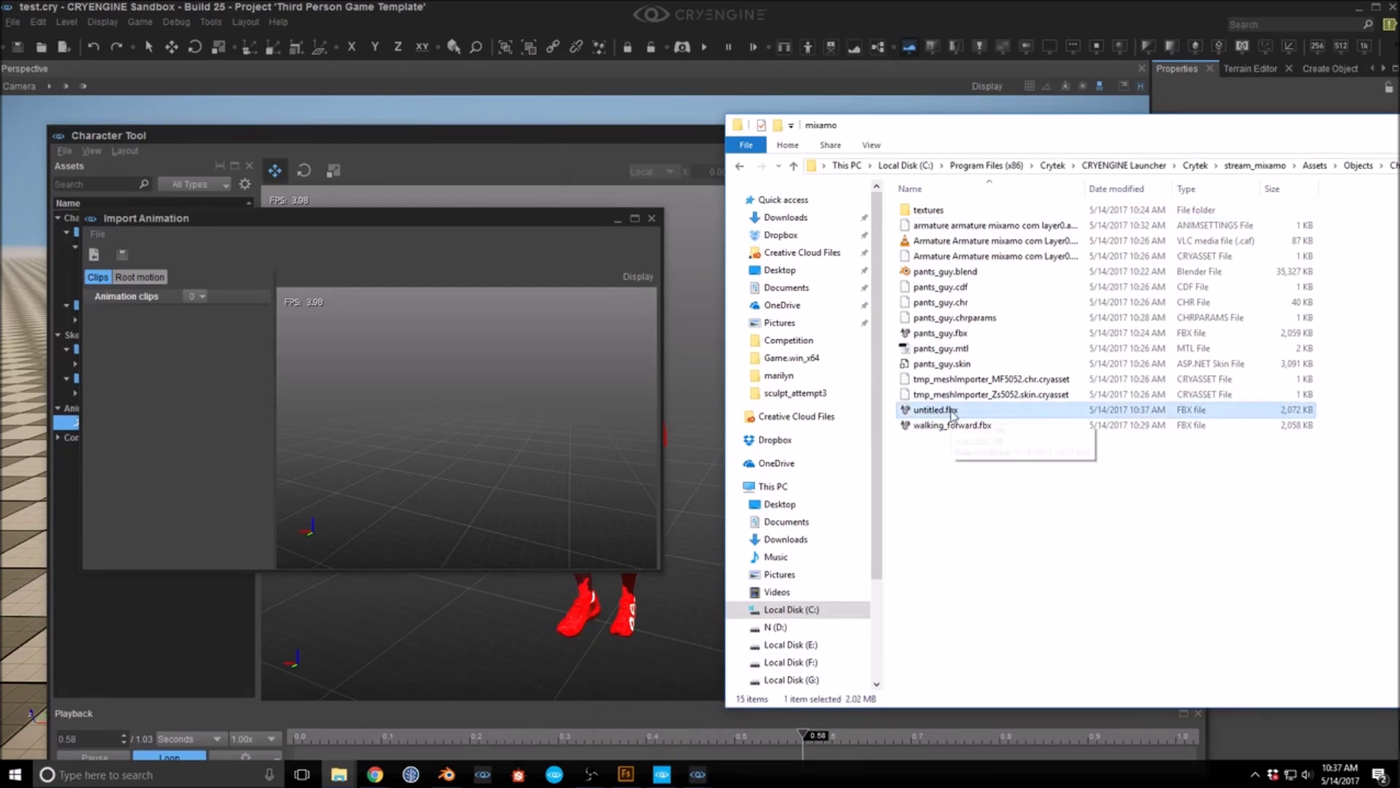
{"action": "key", "text": "Delete"}
{"action": "key", "text": "Return"}
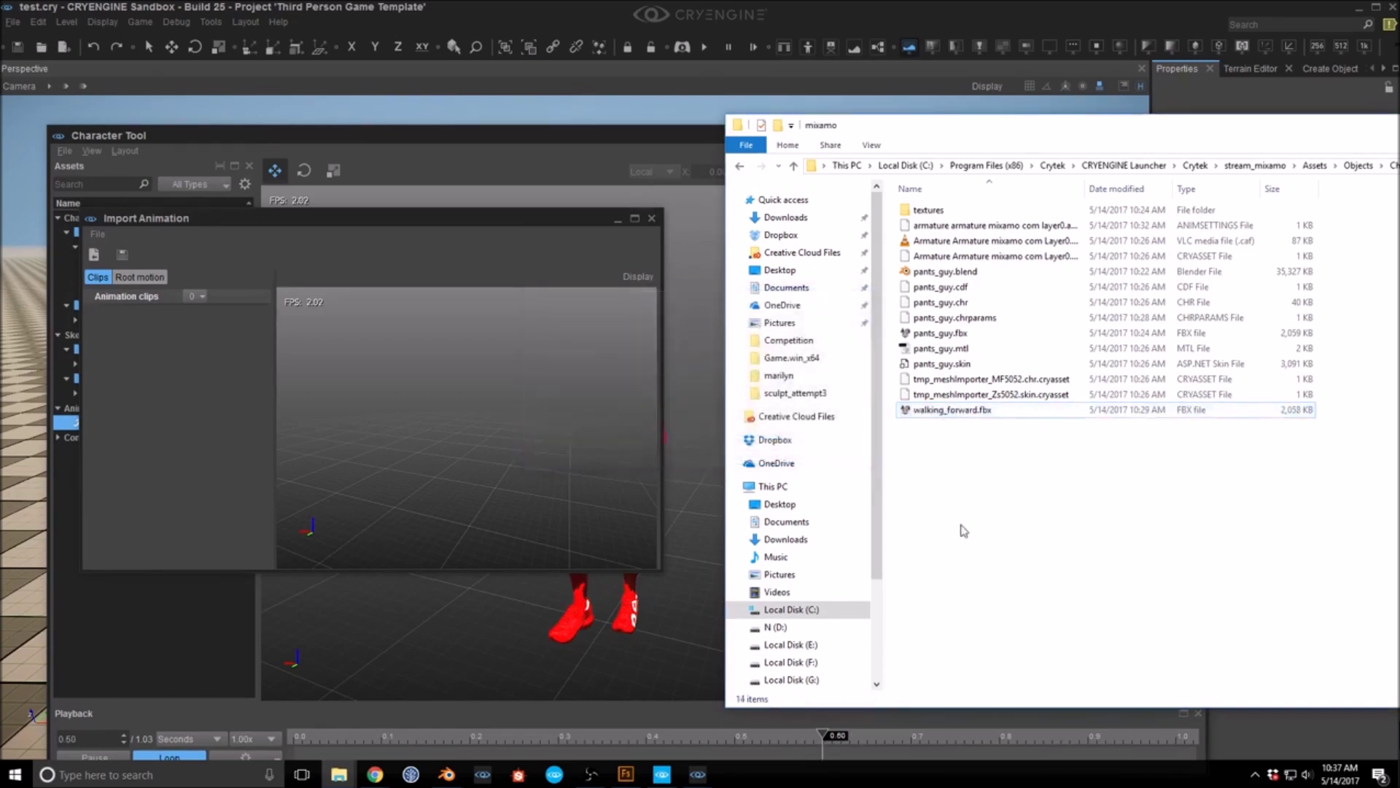
Step: Switch to Blender and export the scene as walking_backwards.fbx into the project's mixamo characters folder
{"action": "left_click", "coordinate": [445, 774]}
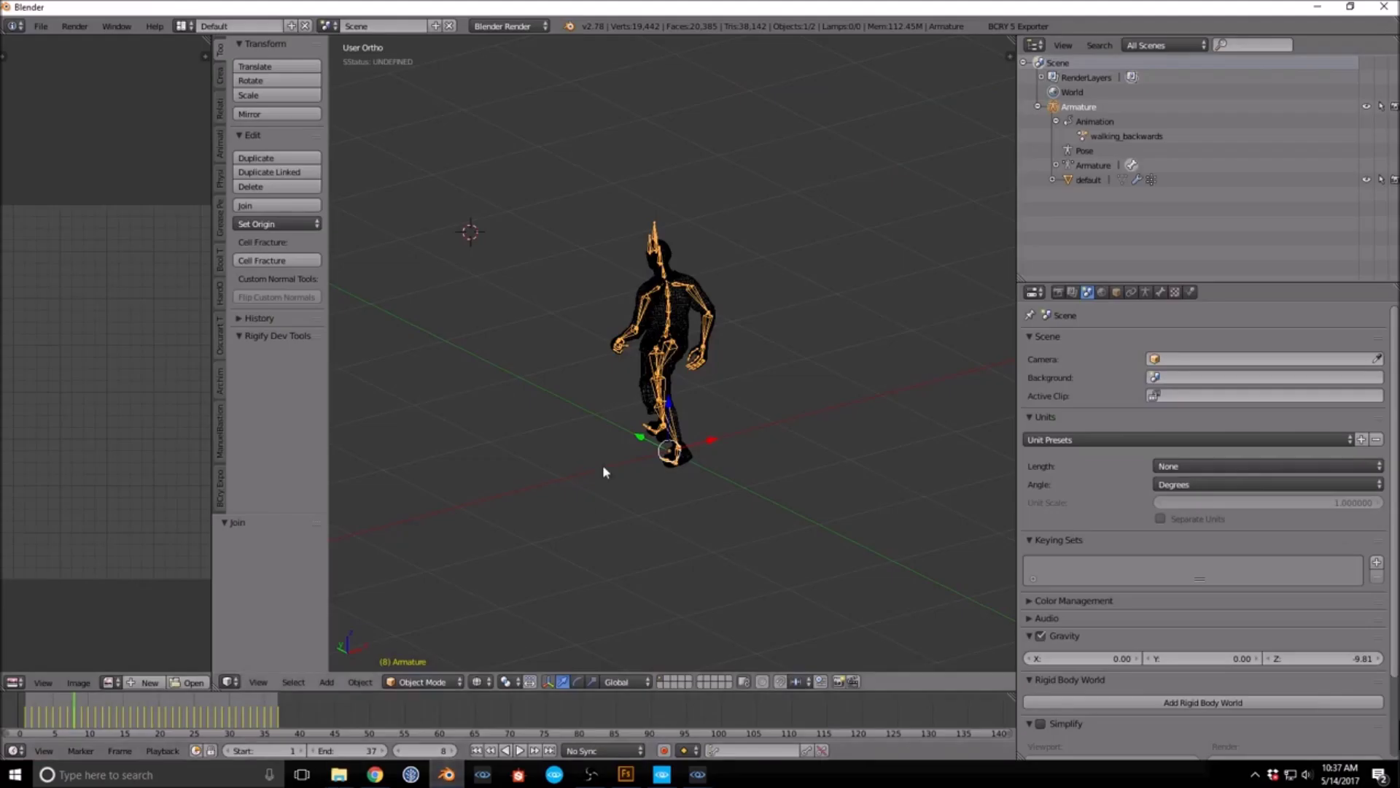
{"action": "left_click", "coordinate": [52, 30]}
{"action": "mouse_move", "coordinate": [125, 304]}
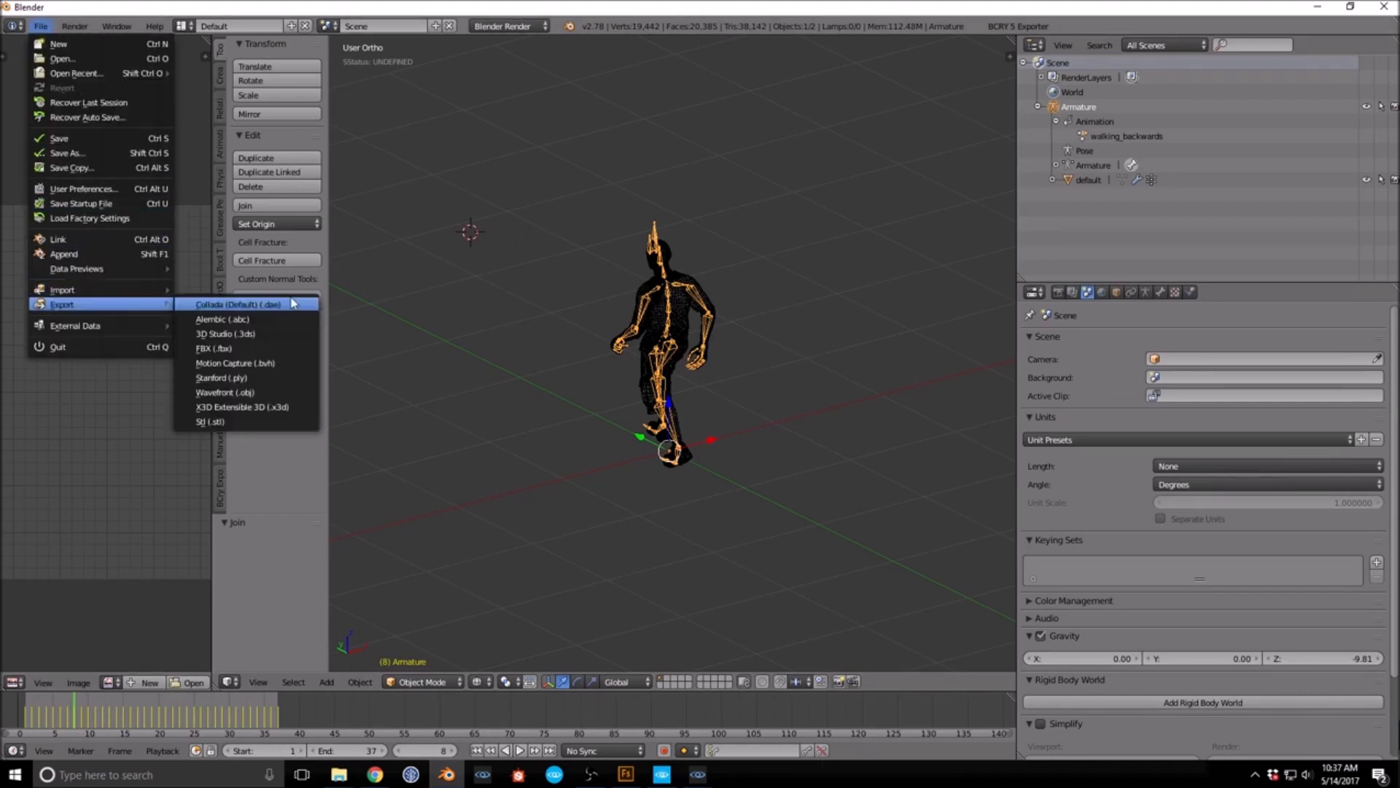
{"action": "left_click", "coordinate": [241, 348]}
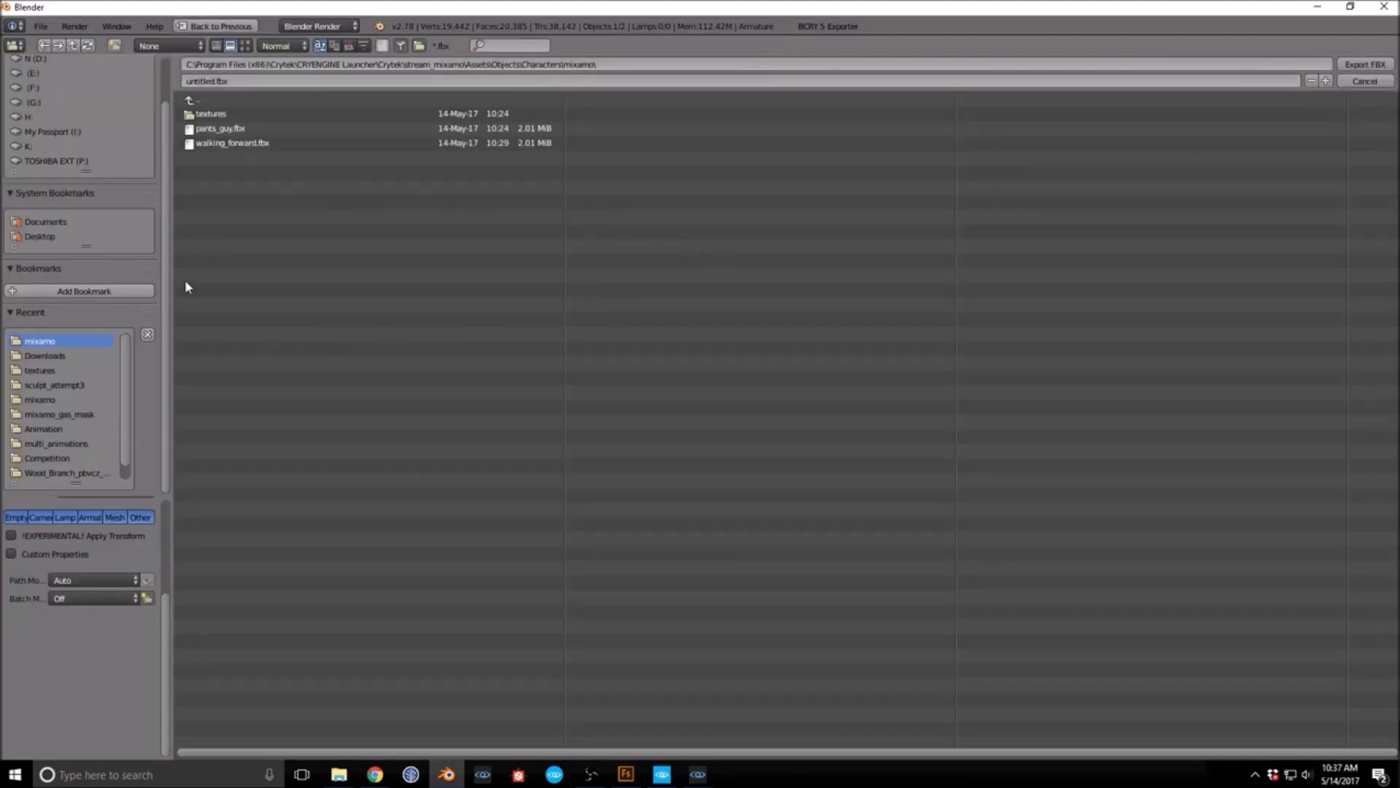
{"action": "left_click", "coordinate": [246, 81]}
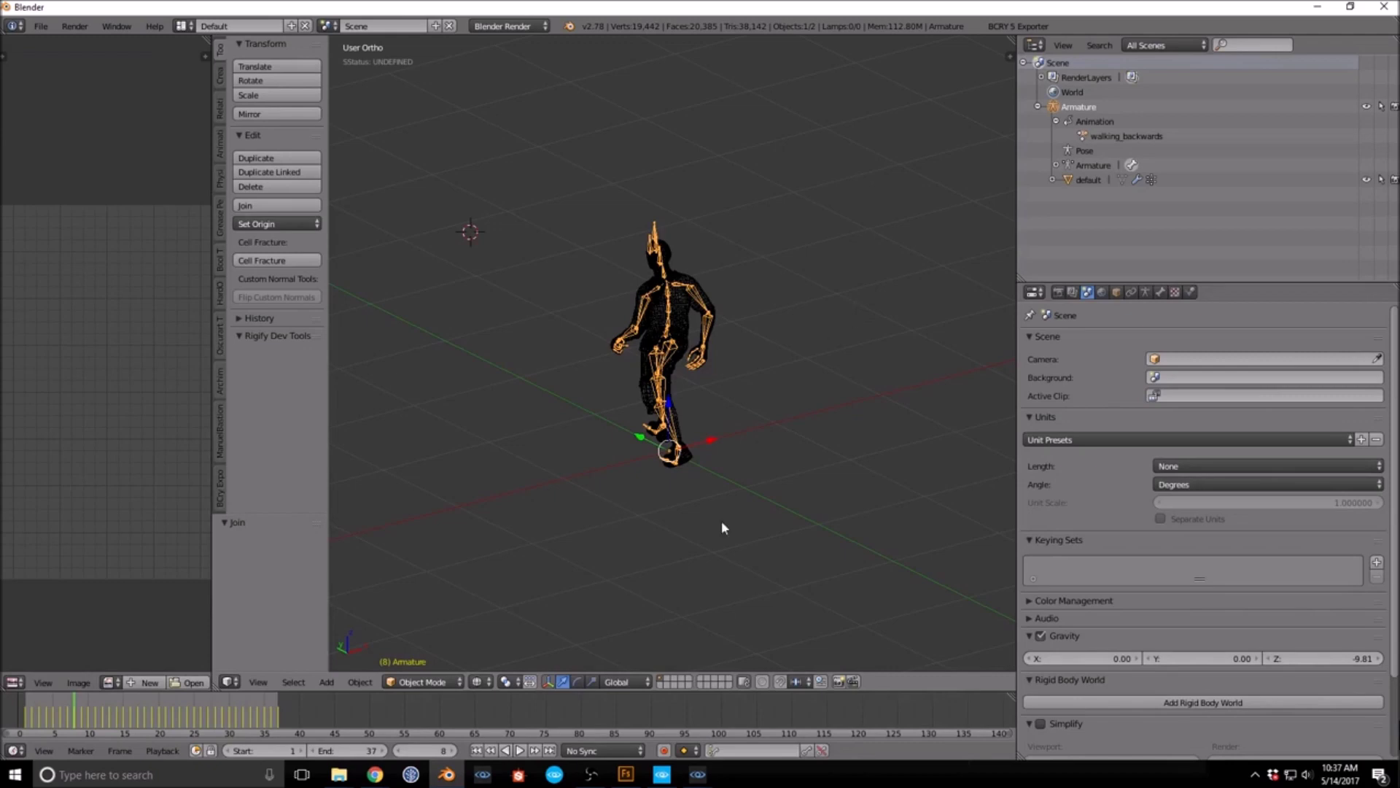
Step: Switch to CRYENGINE, load walking_backwards.fbx from the mixamo folder into Import Animation and preview its clip
{"action": "mouse_move", "coordinate": [701, 771]}
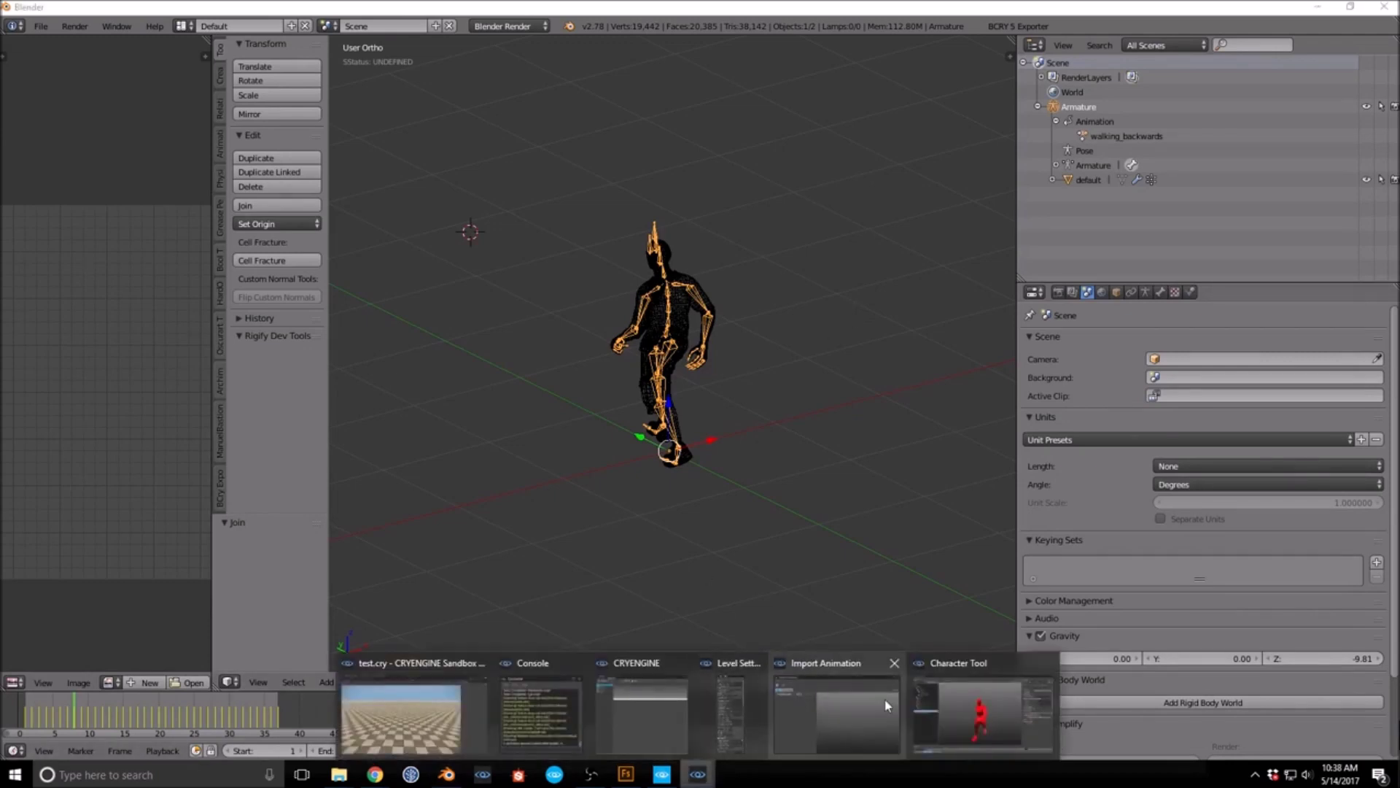
{"action": "left_click", "coordinate": [853, 713]}
{"action": "key", "text": "alt+Tab"}
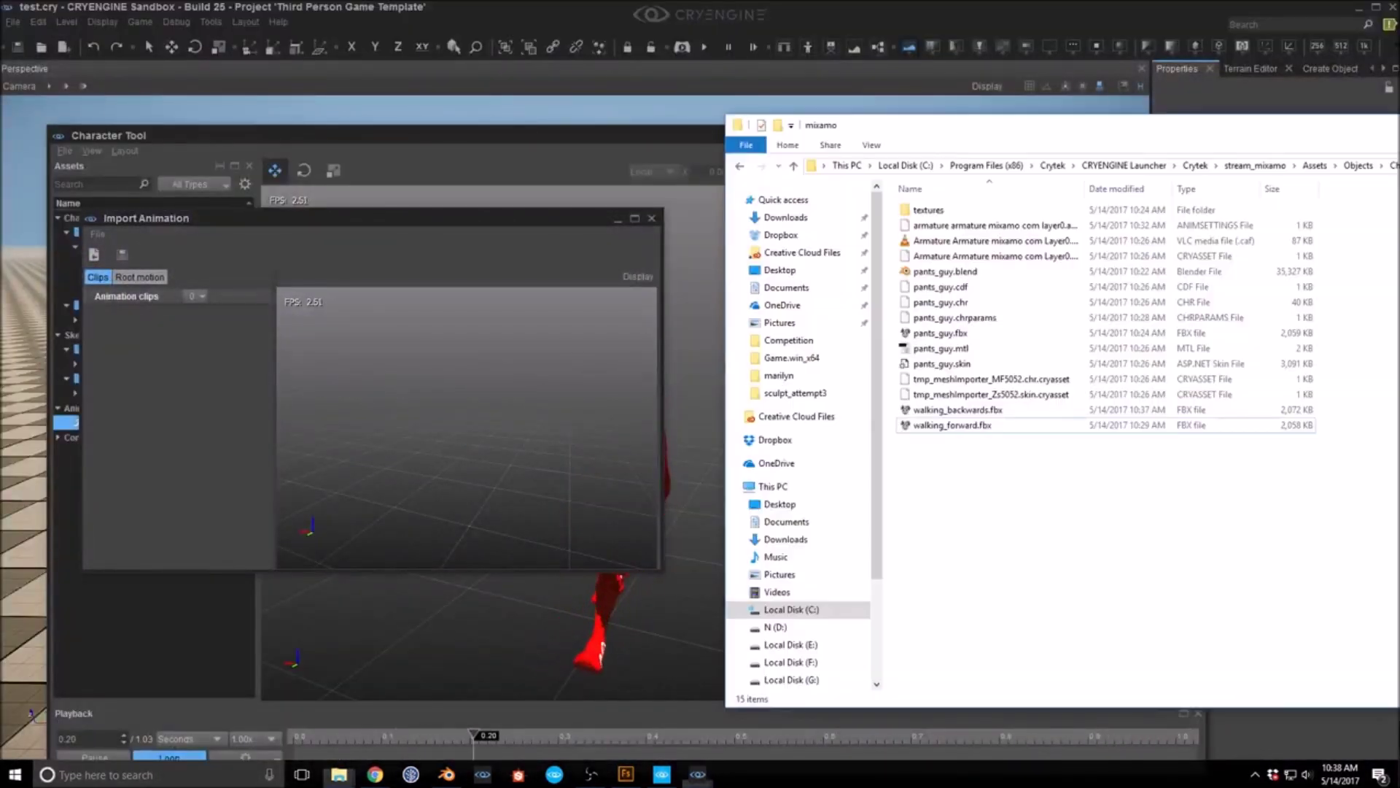
{"action": "left_click", "coordinate": [958, 410]}
{"action": "left_click_drag", "start_coordinate": [986, 415], "coordinate": [459, 447]}
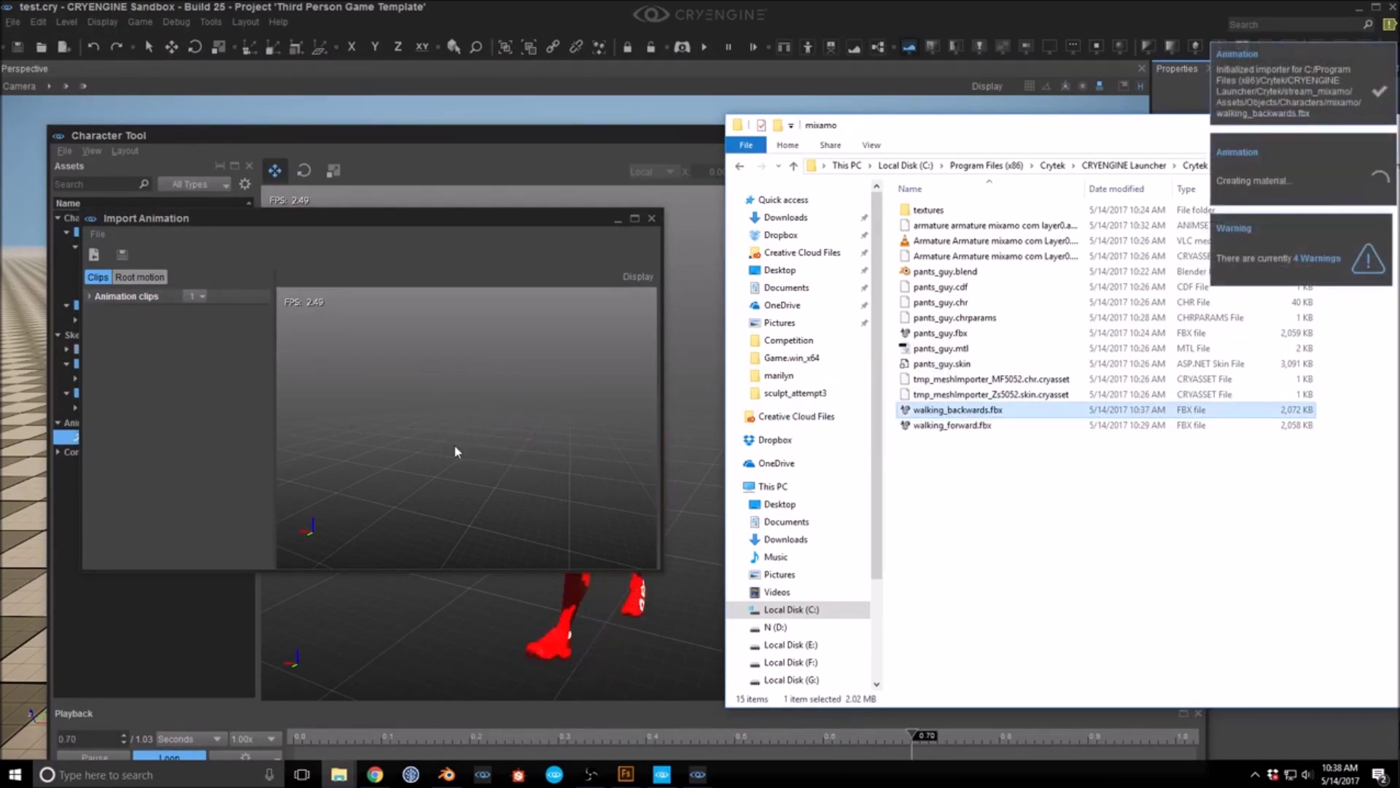
{"action": "left_click", "coordinate": [91, 296]}
{"action": "left_click", "coordinate": [98, 314]}
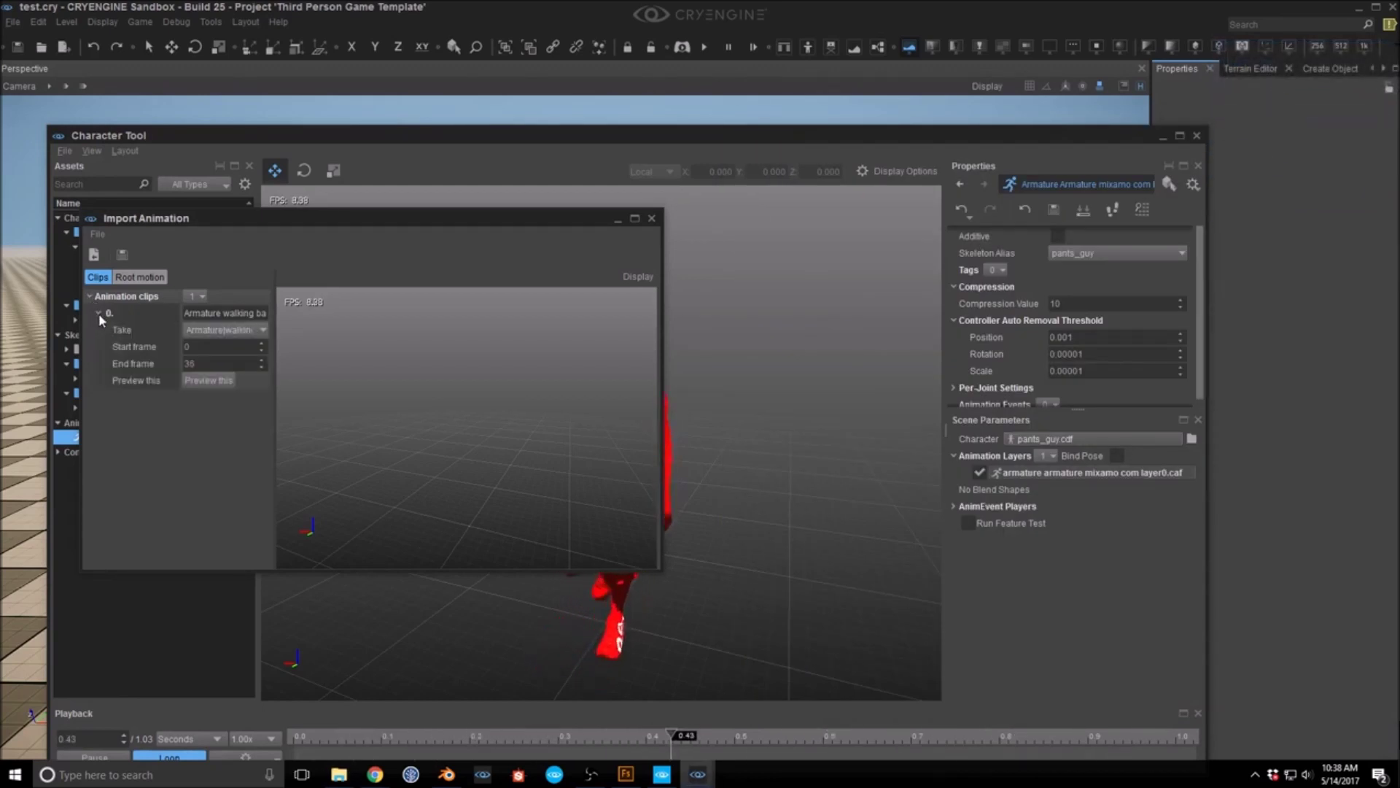
{"action": "left_click", "coordinate": [211, 380]}
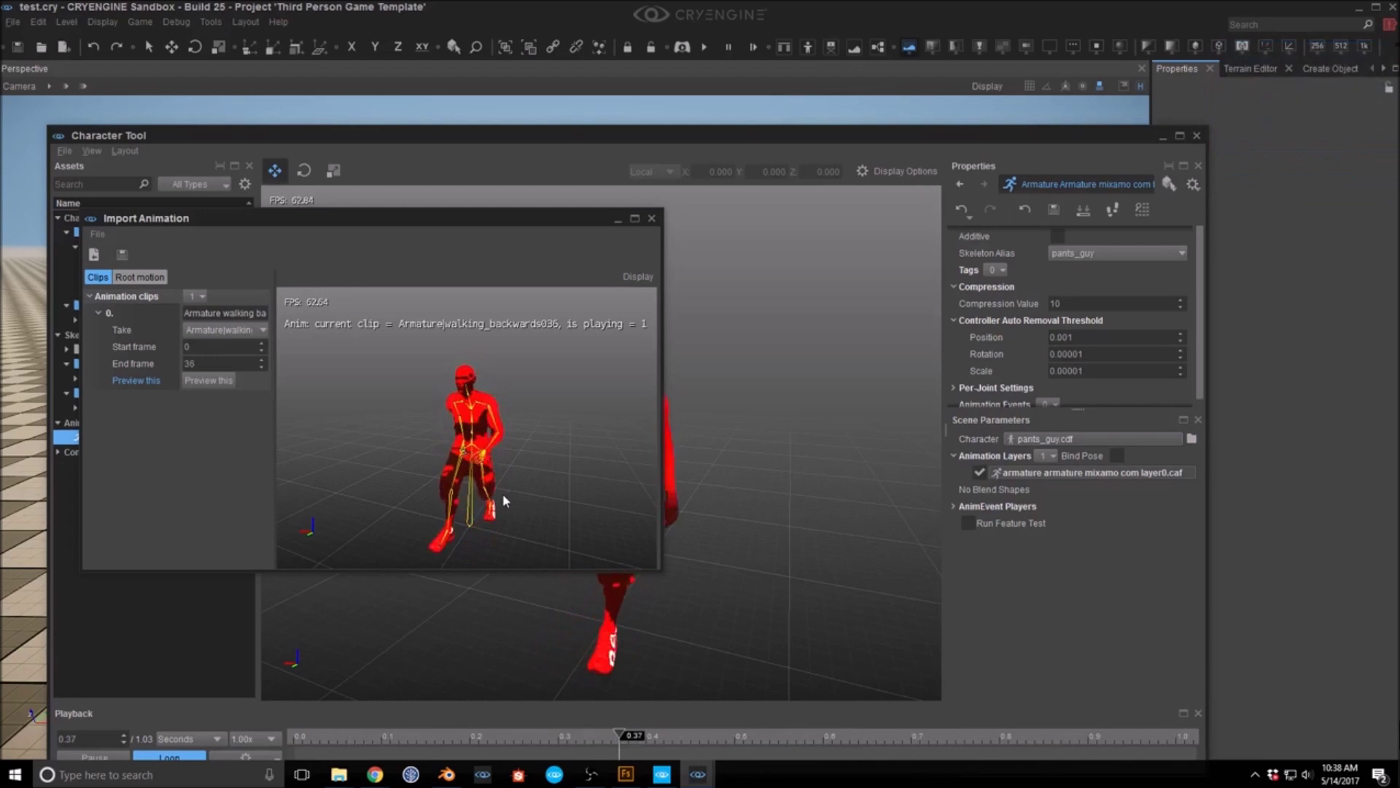
Step: Save the imported walking backwards clip to the Animations/mixamo directory
{"action": "left_click", "coordinate": [123, 254]}
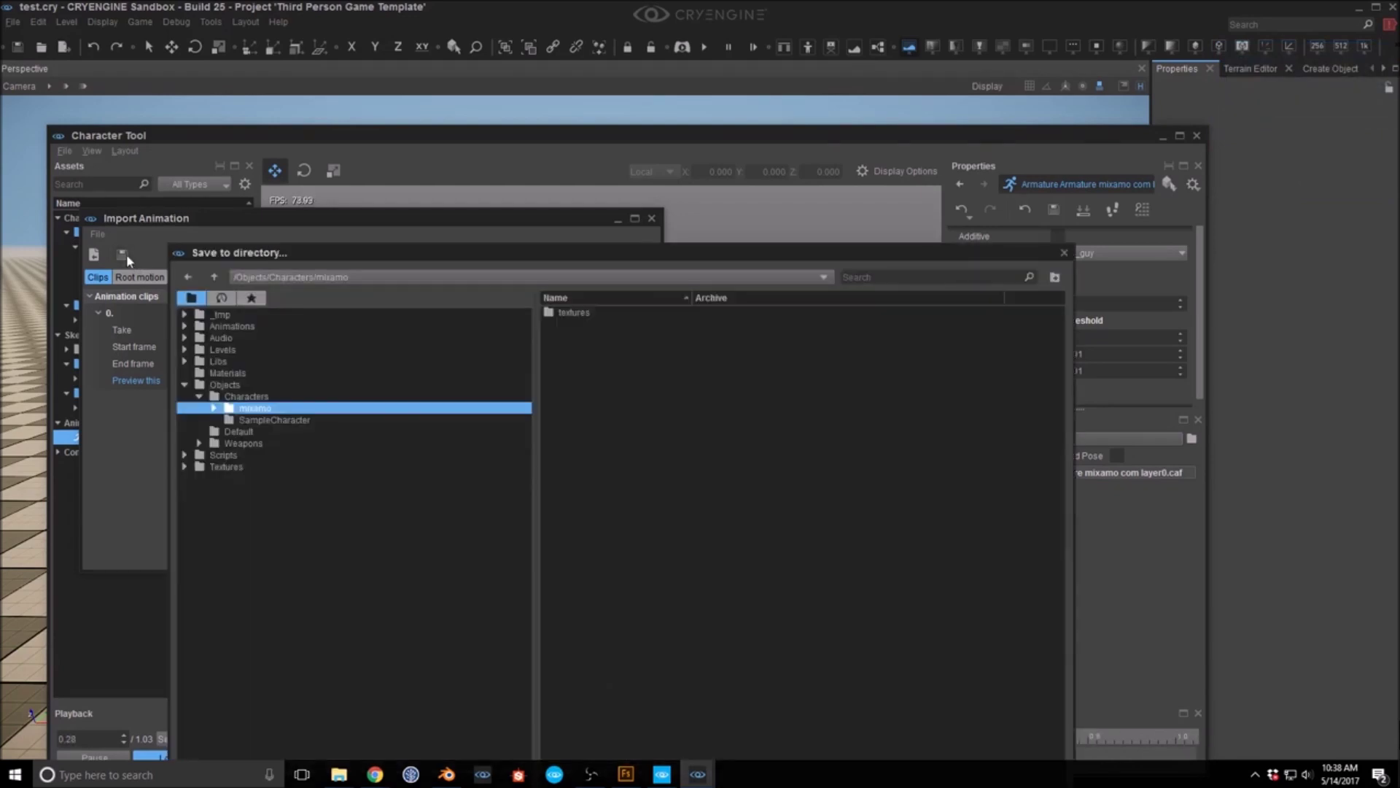
{"action": "left_click_drag", "start_coordinate": [546, 255], "coordinate": [484, 91]}
{"action": "left_click", "coordinate": [183, 164]}
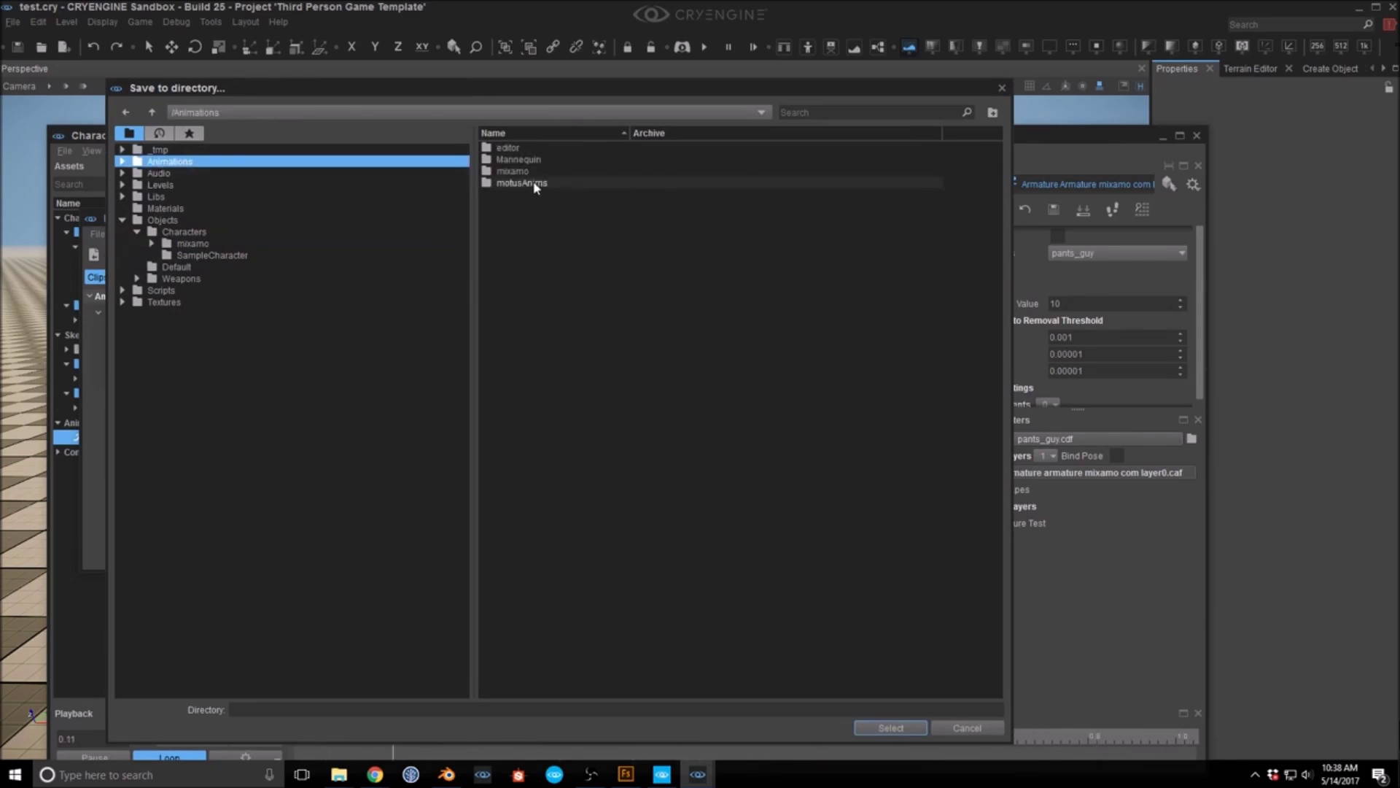
{"action": "left_click", "coordinate": [1399, 125]}
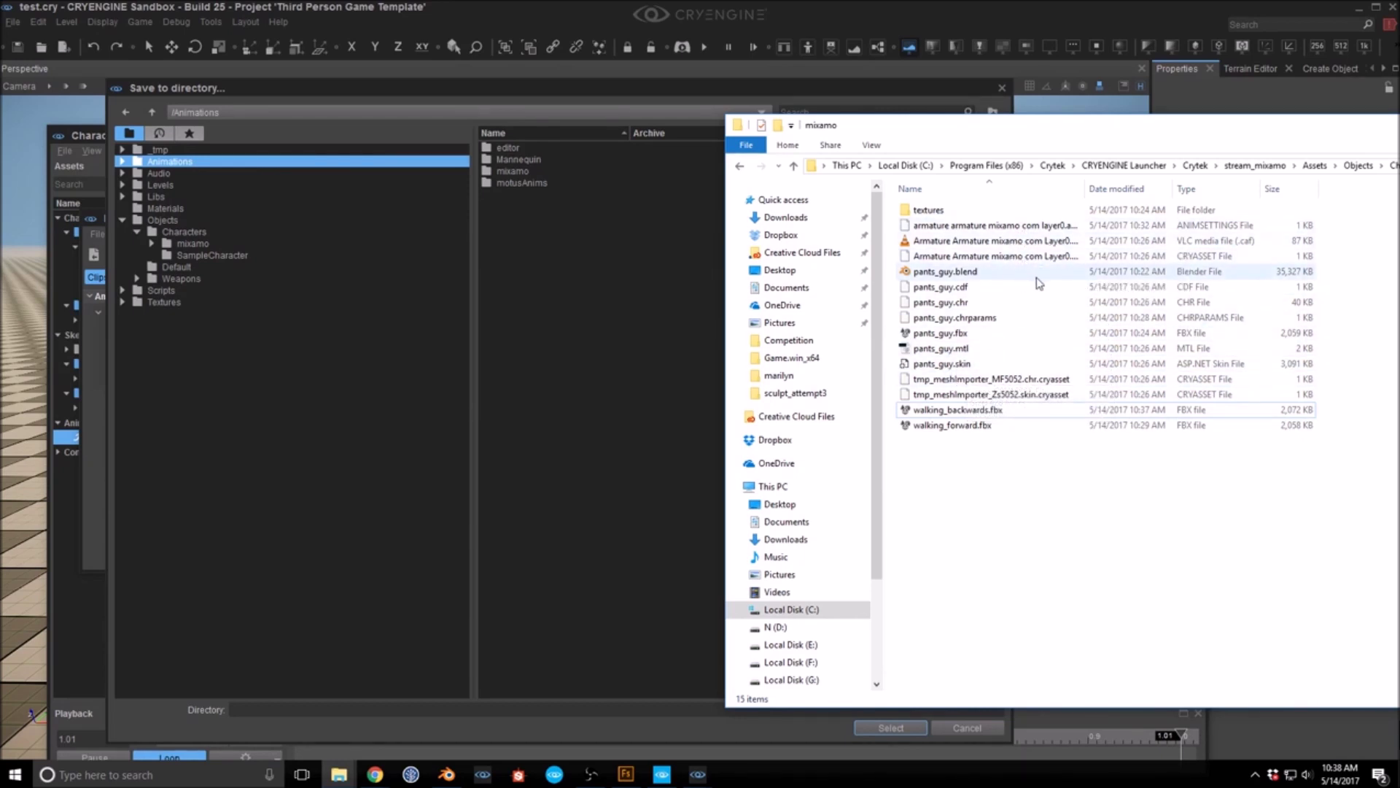
{"action": "left_click_drag", "start_coordinate": [1304, 135], "coordinate": [1399, 147]}
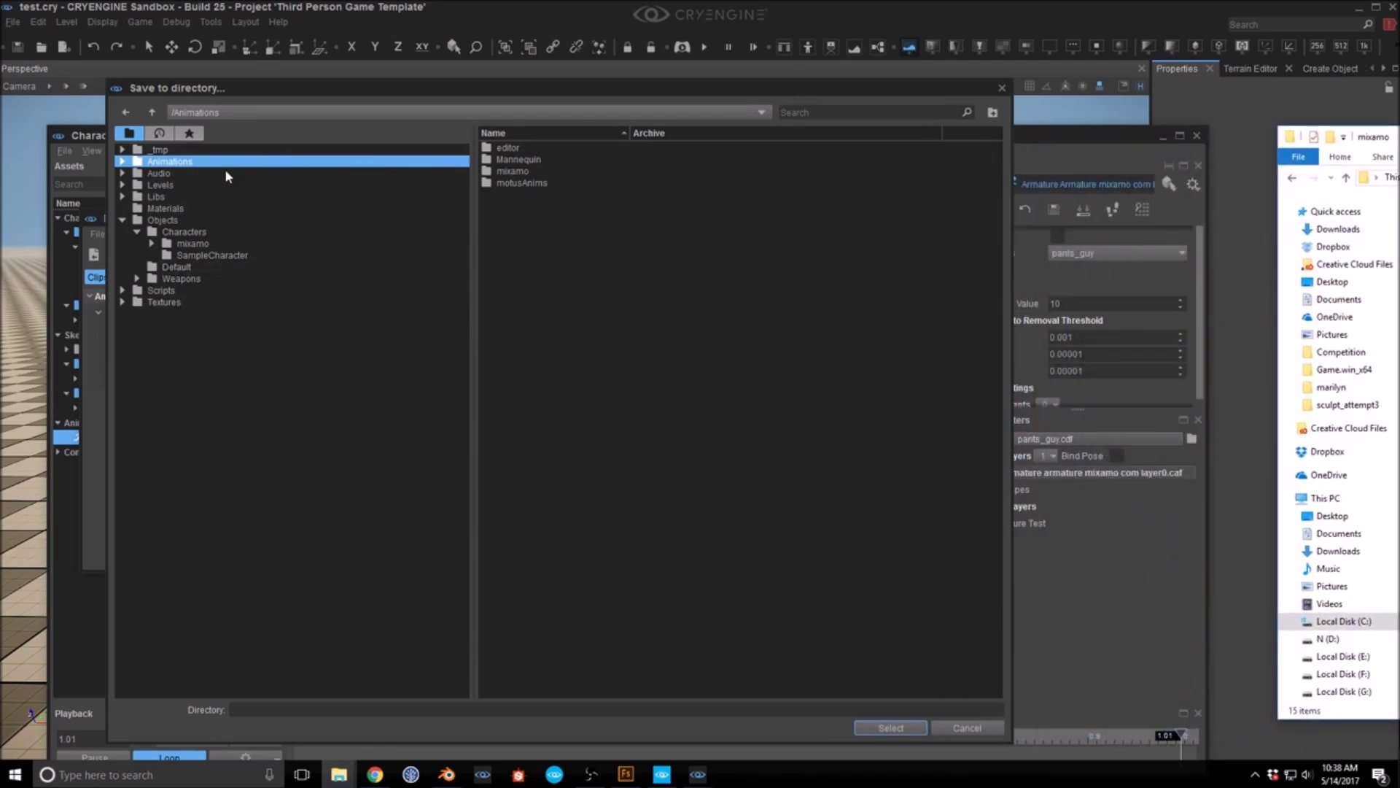
{"action": "double_click", "coordinate": [532, 172]}
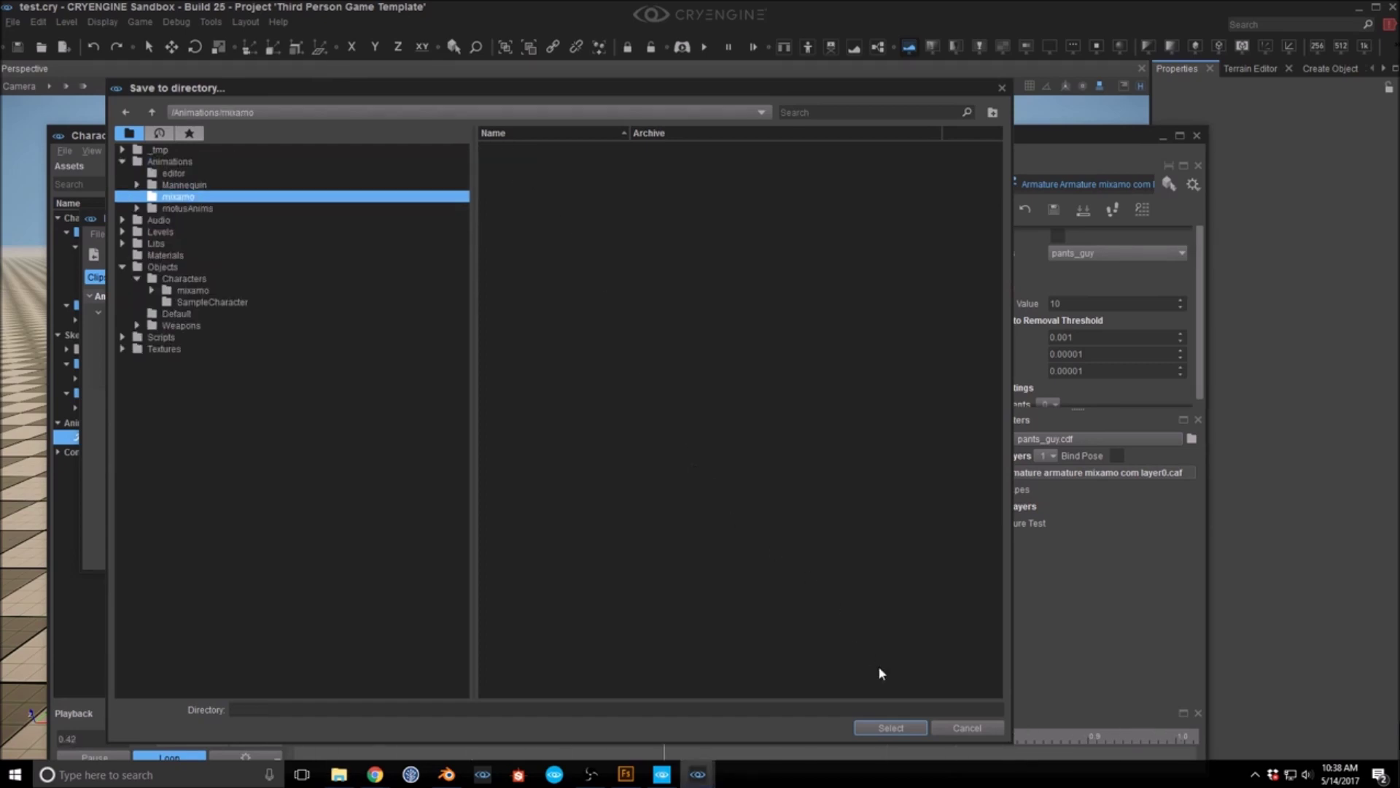
{"action": "left_click", "coordinate": [894, 731]}
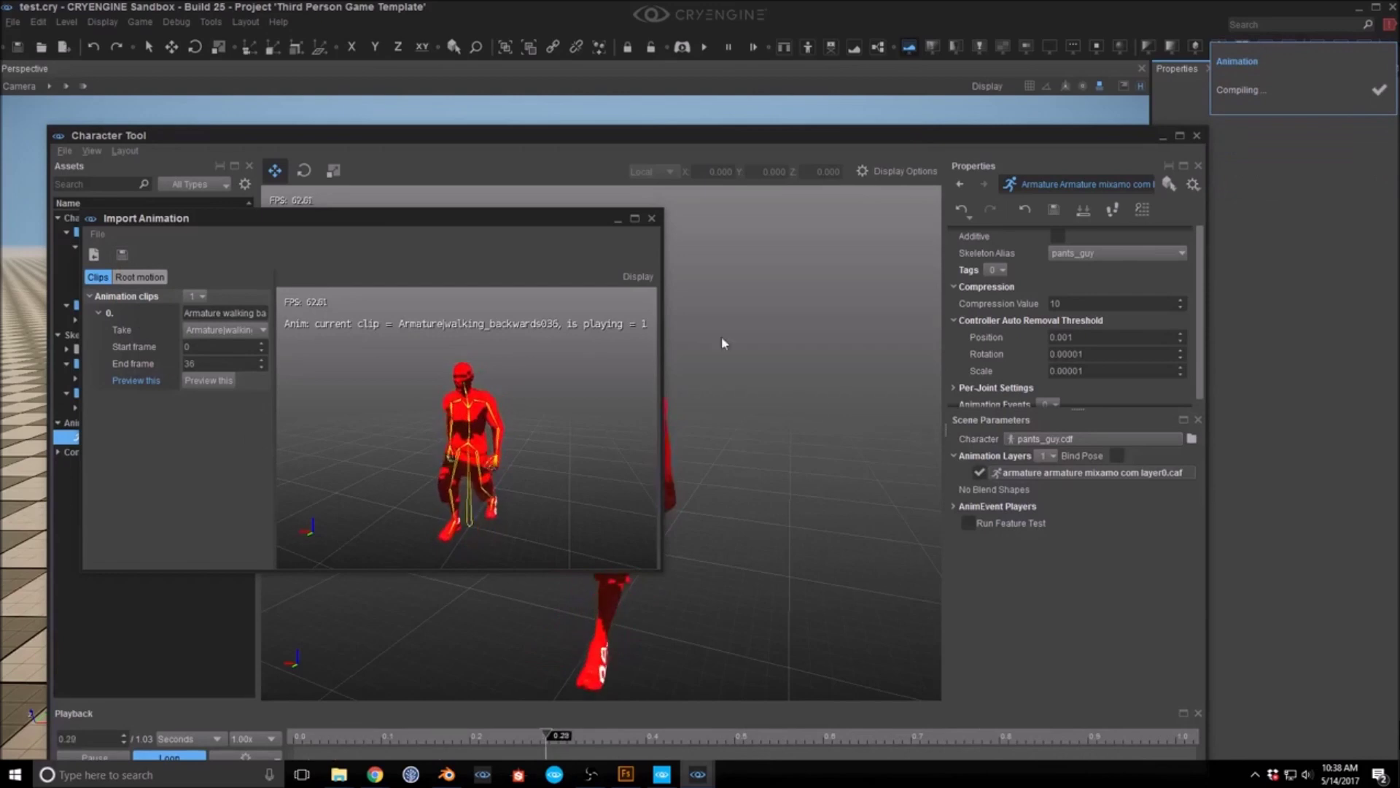
Step: Move the Import Animation window out of the way and bring the Character Tool to the front
{"action": "left_click_drag", "start_coordinate": [386, 218], "coordinate": [1399, 306]}
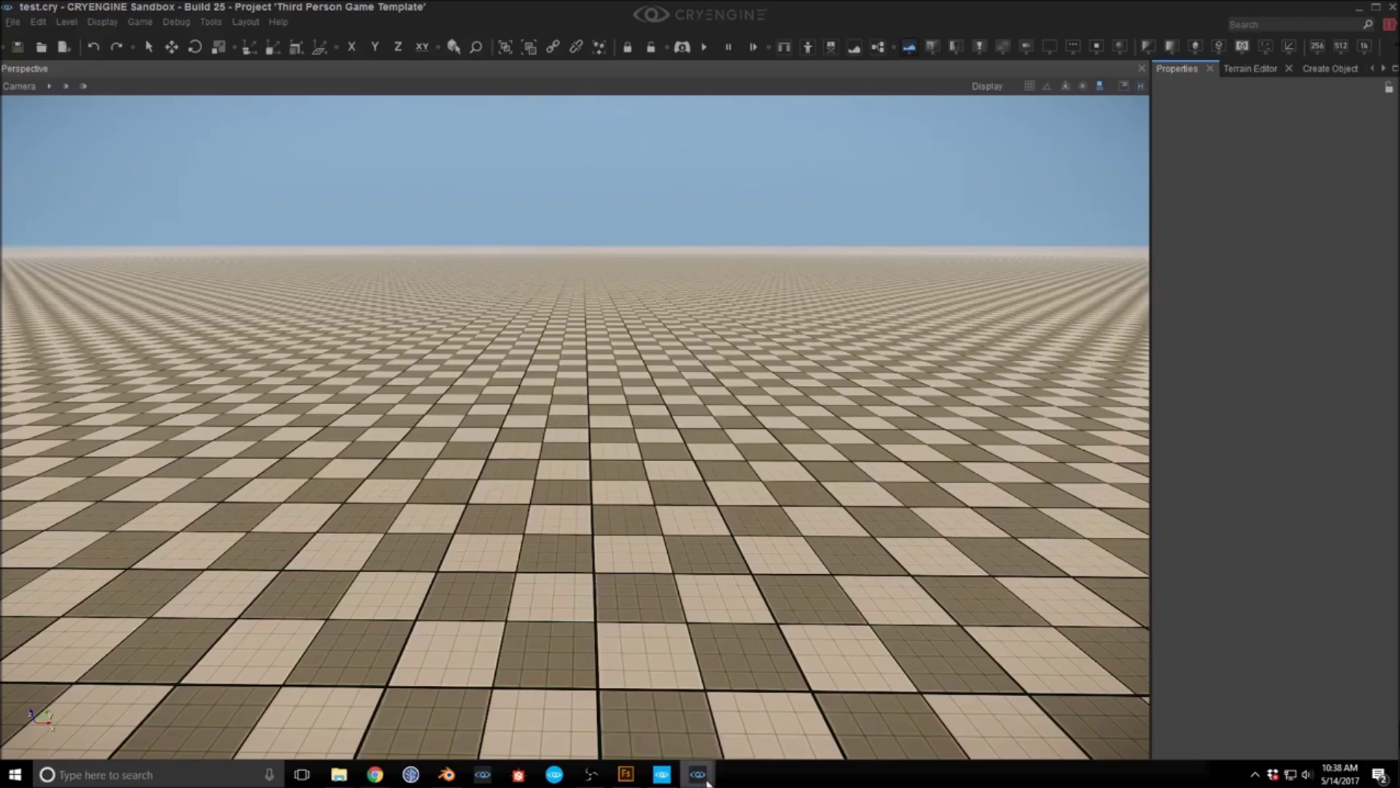
{"action": "mouse_move", "coordinate": [706, 780]}
{"action": "left_click", "coordinate": [968, 704]}
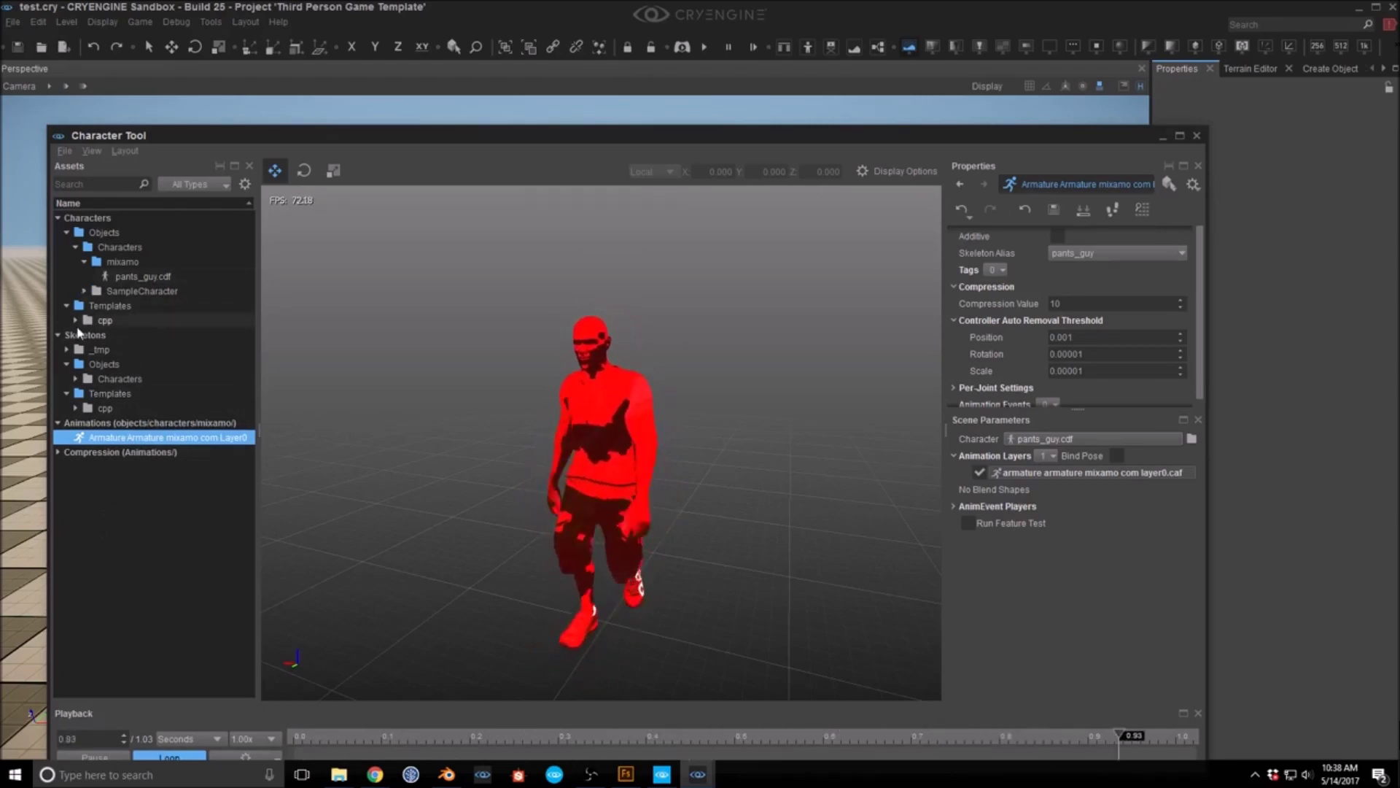
Step: View the sample character thirdperson.cdf, and return to pants_guy.cdf with its Armature mixamo com Layer0 animation
{"action": "left_click", "coordinate": [85, 291]}
{"action": "double_click", "coordinate": [161, 319]}
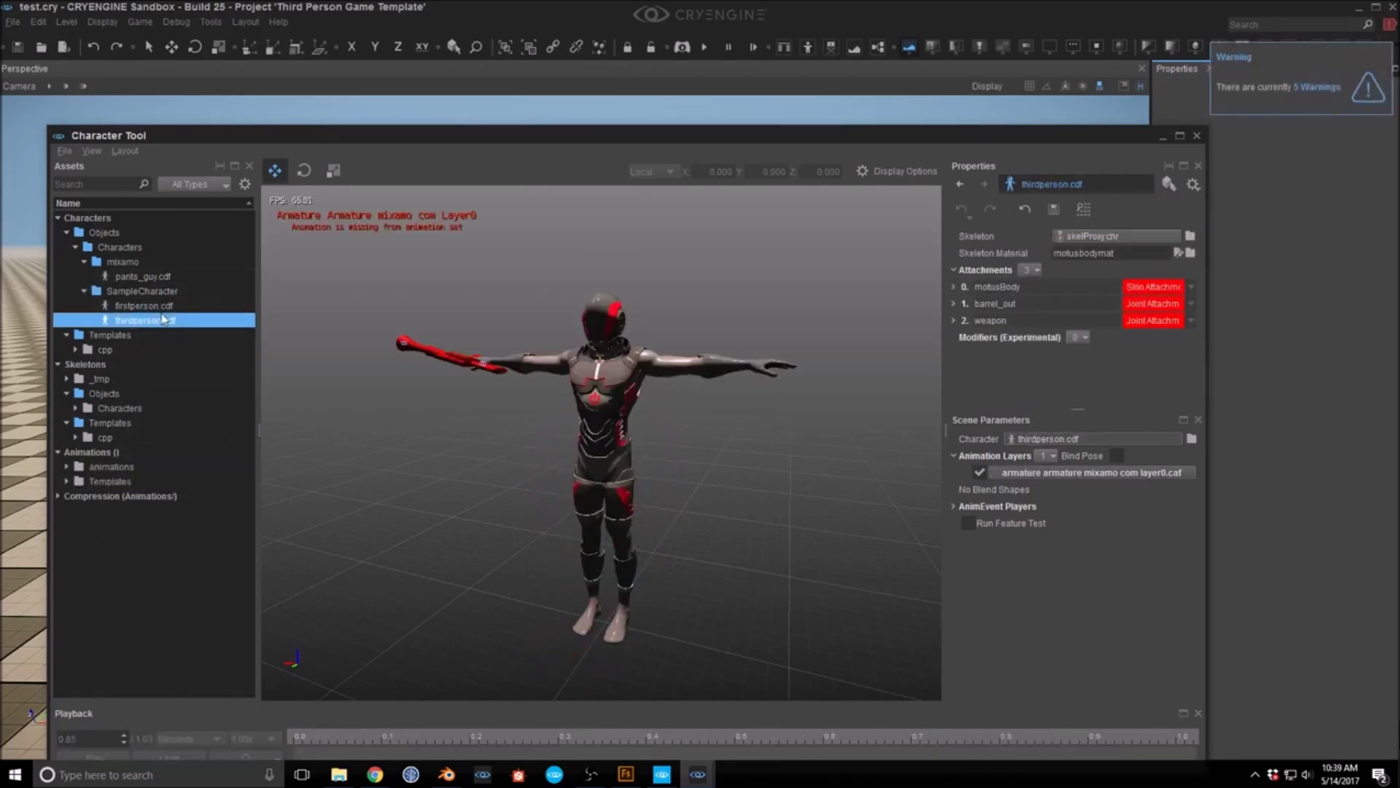
{"action": "double_click", "coordinate": [155, 278]}
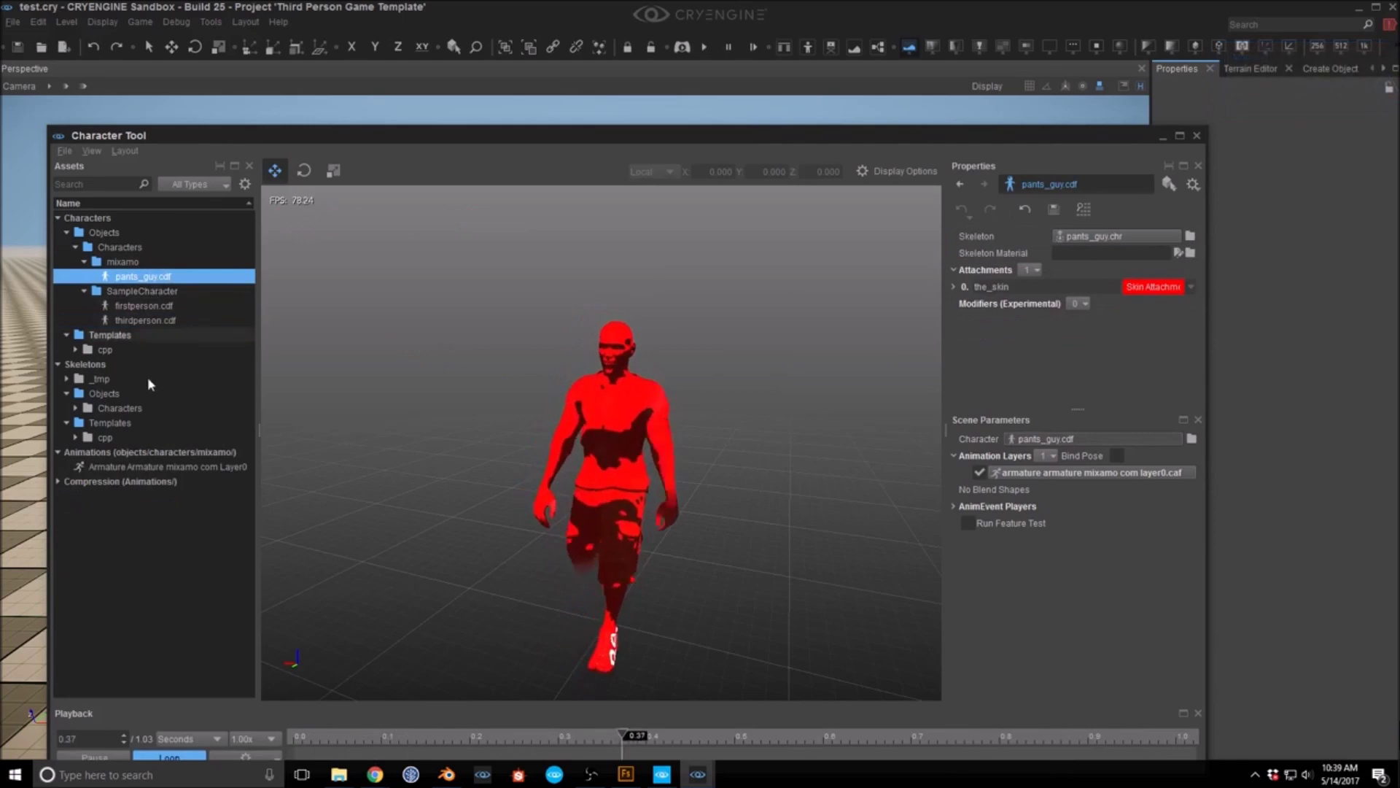
{"action": "double_click", "coordinate": [137, 465]}
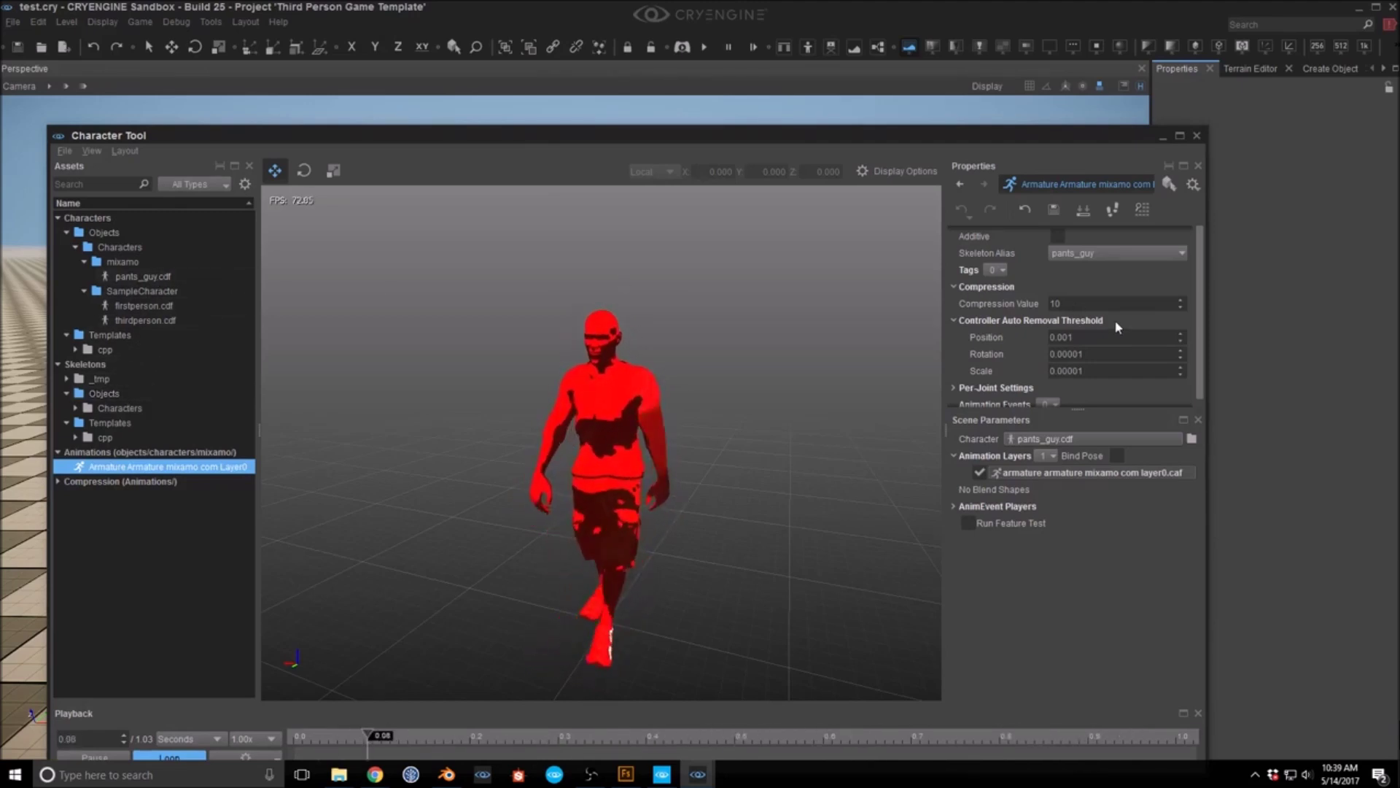
Step: Set the animation set filter of the pants_guy.chrparams skeleton to the Animations/mixamo directory
{"action": "left_click", "coordinate": [144, 277]}
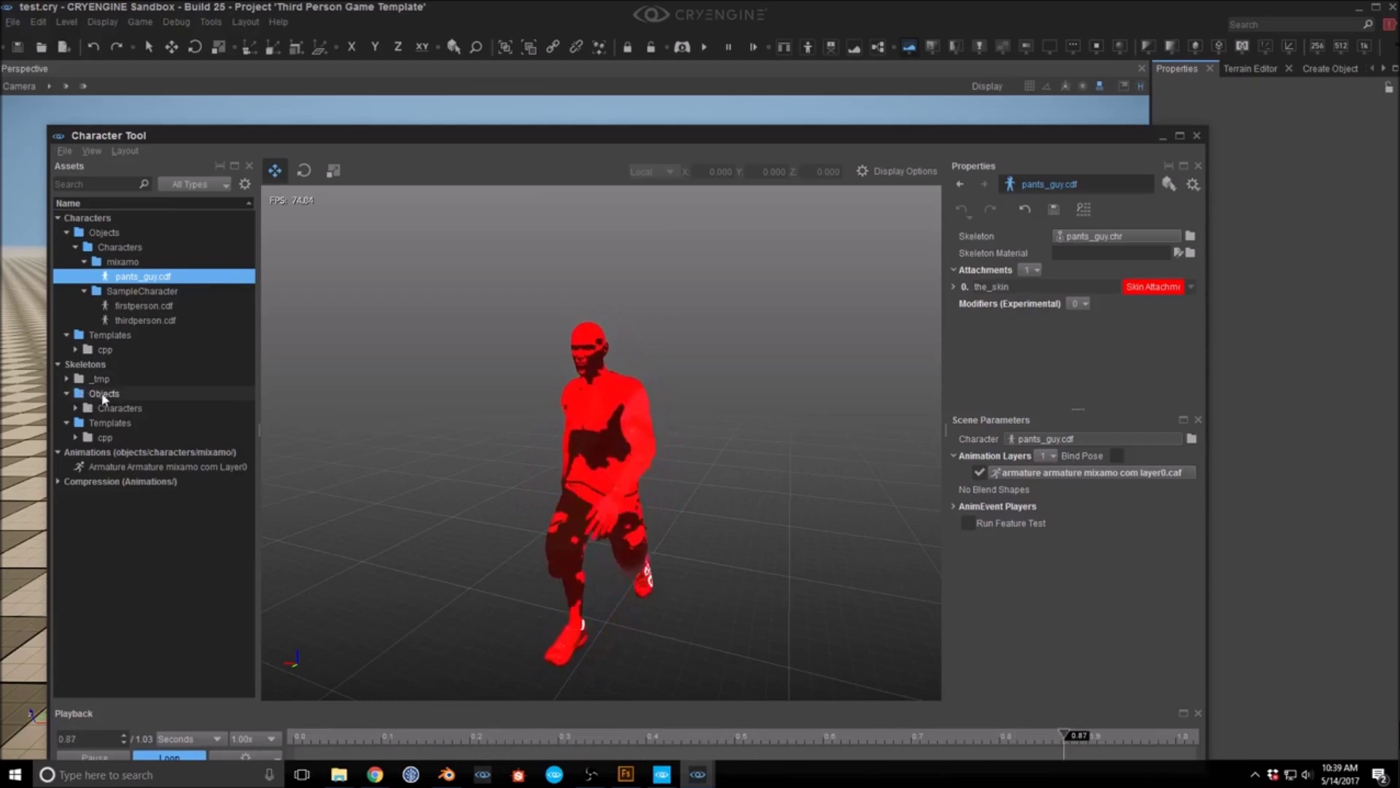
{"action": "left_click", "coordinate": [76, 408]}
{"action": "left_click", "coordinate": [85, 423]}
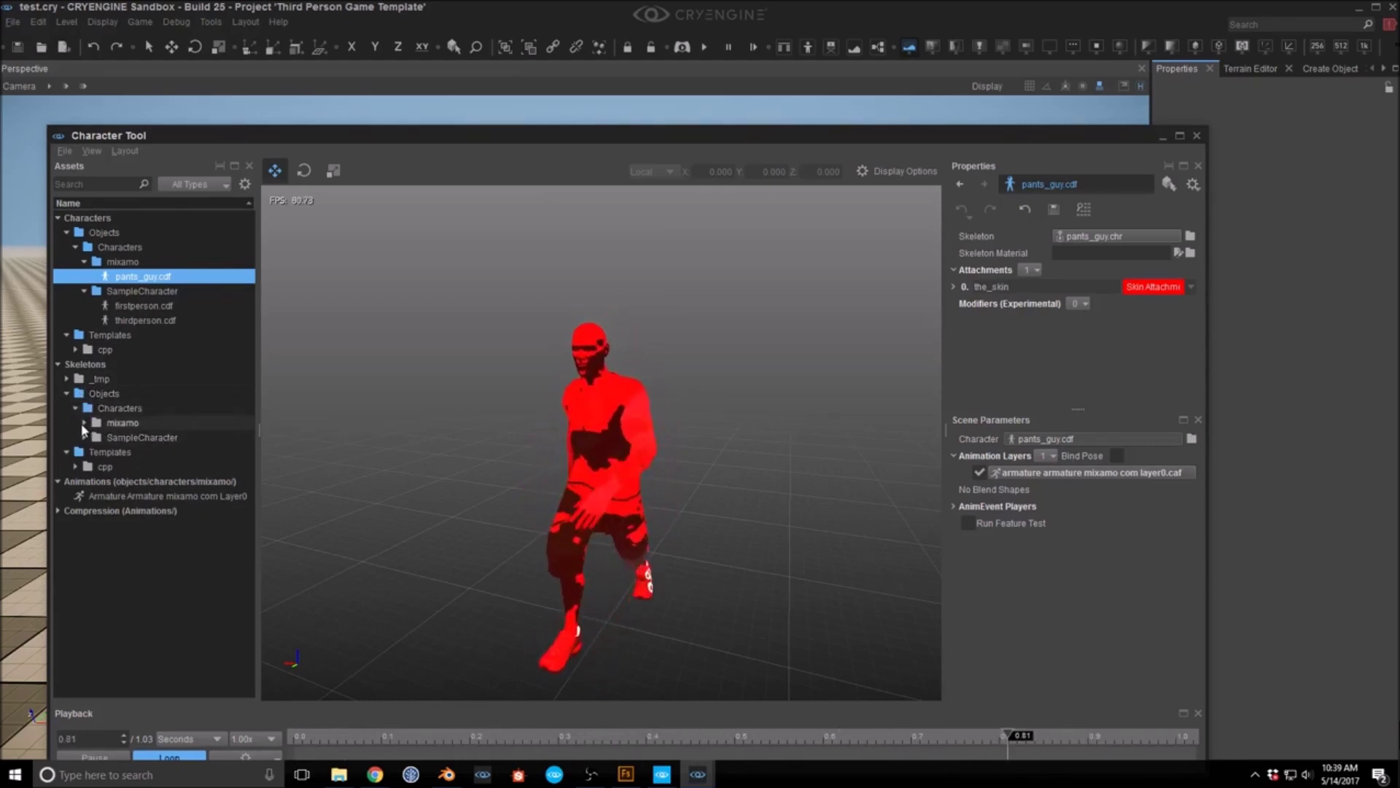
{"action": "left_click", "coordinate": [157, 438]}
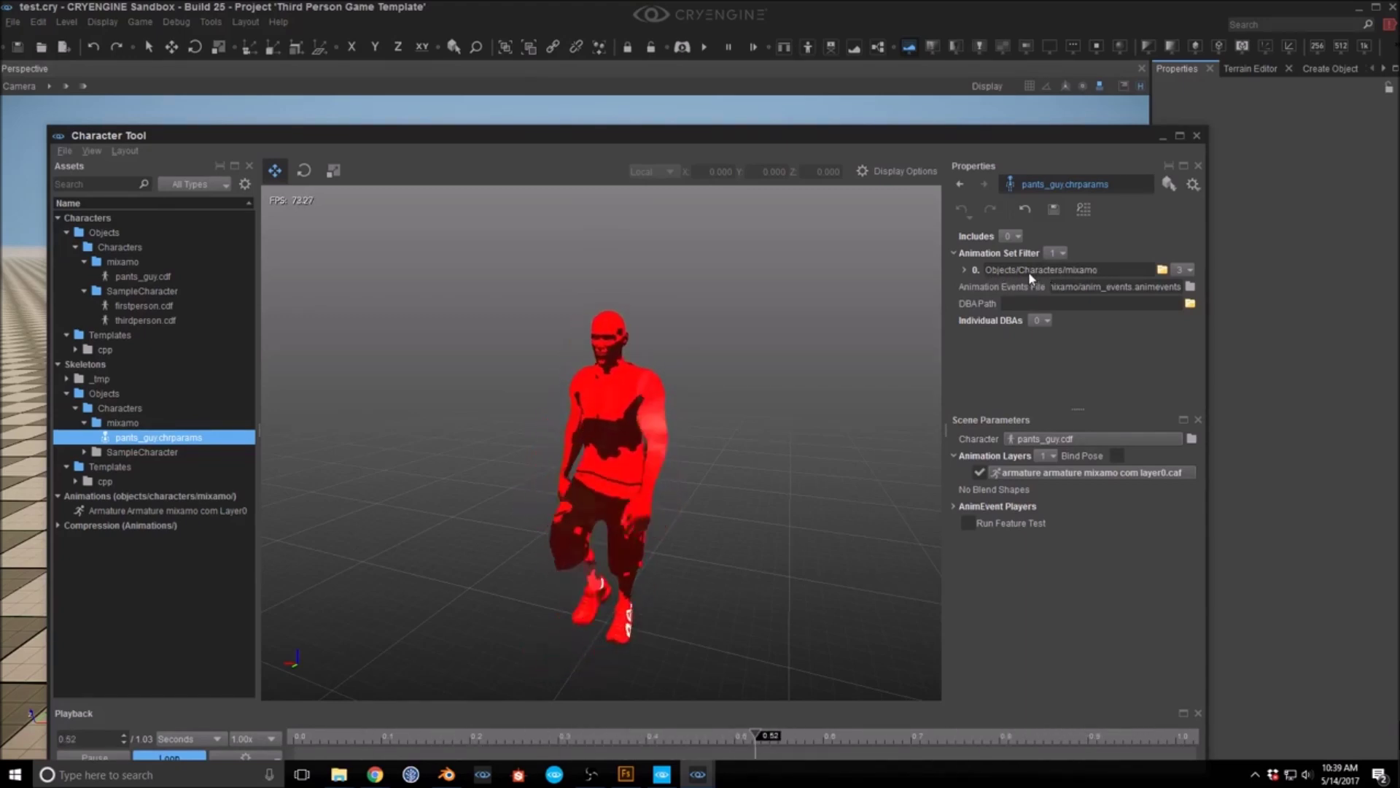
{"action": "left_click", "coordinate": [1162, 269]}
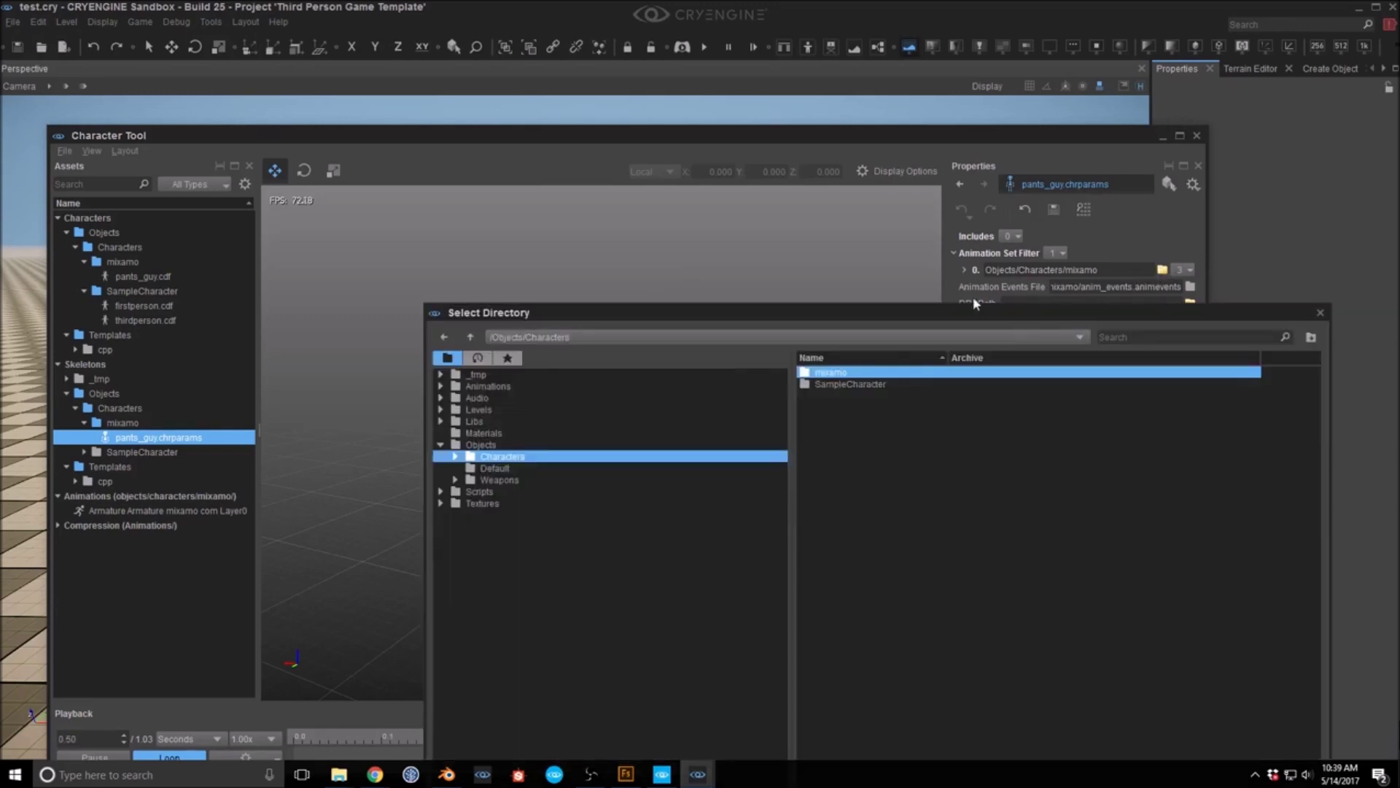
{"action": "left_click", "coordinate": [487, 386]}
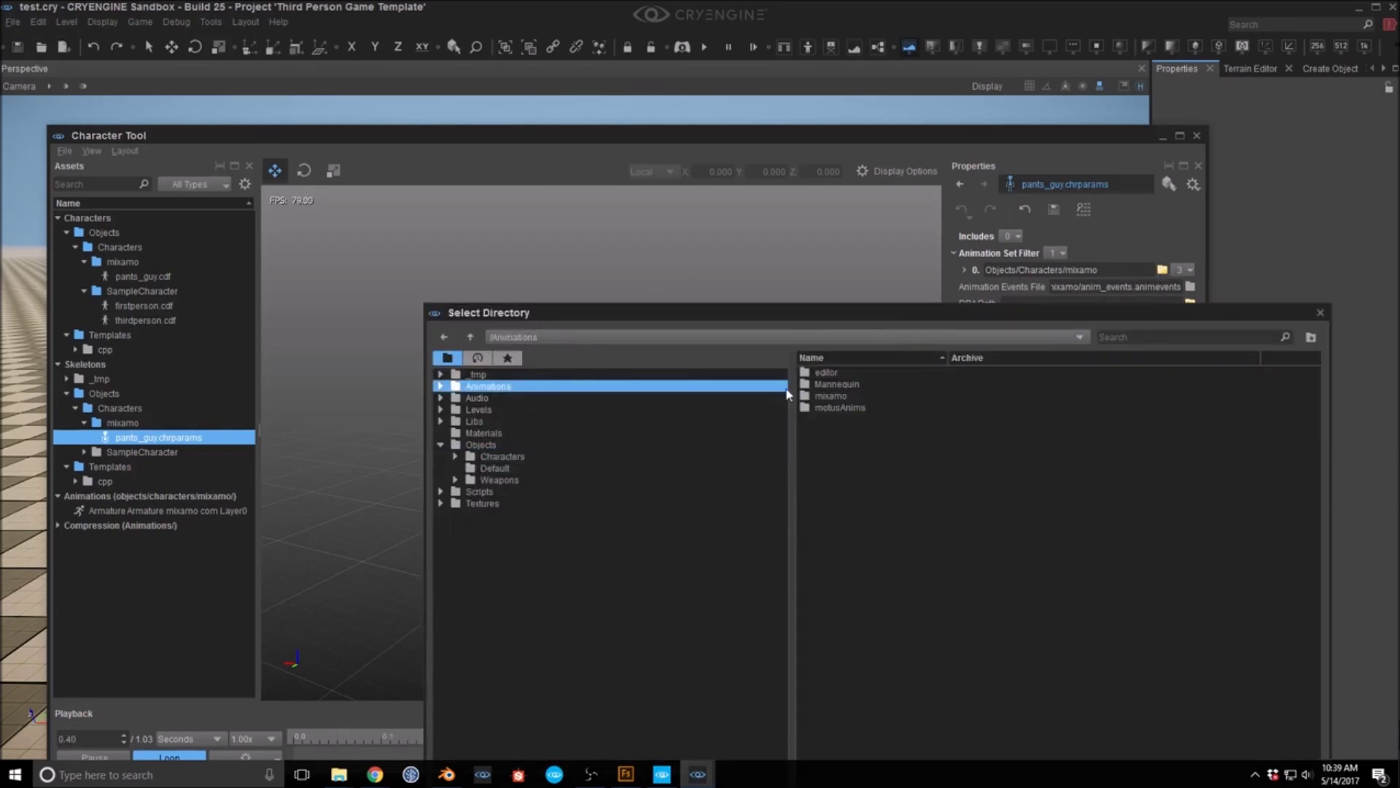
{"action": "double_click", "coordinate": [832, 396]}
{"action": "left_click_drag", "start_coordinate": [912, 321], "coordinate": [727, 66]}
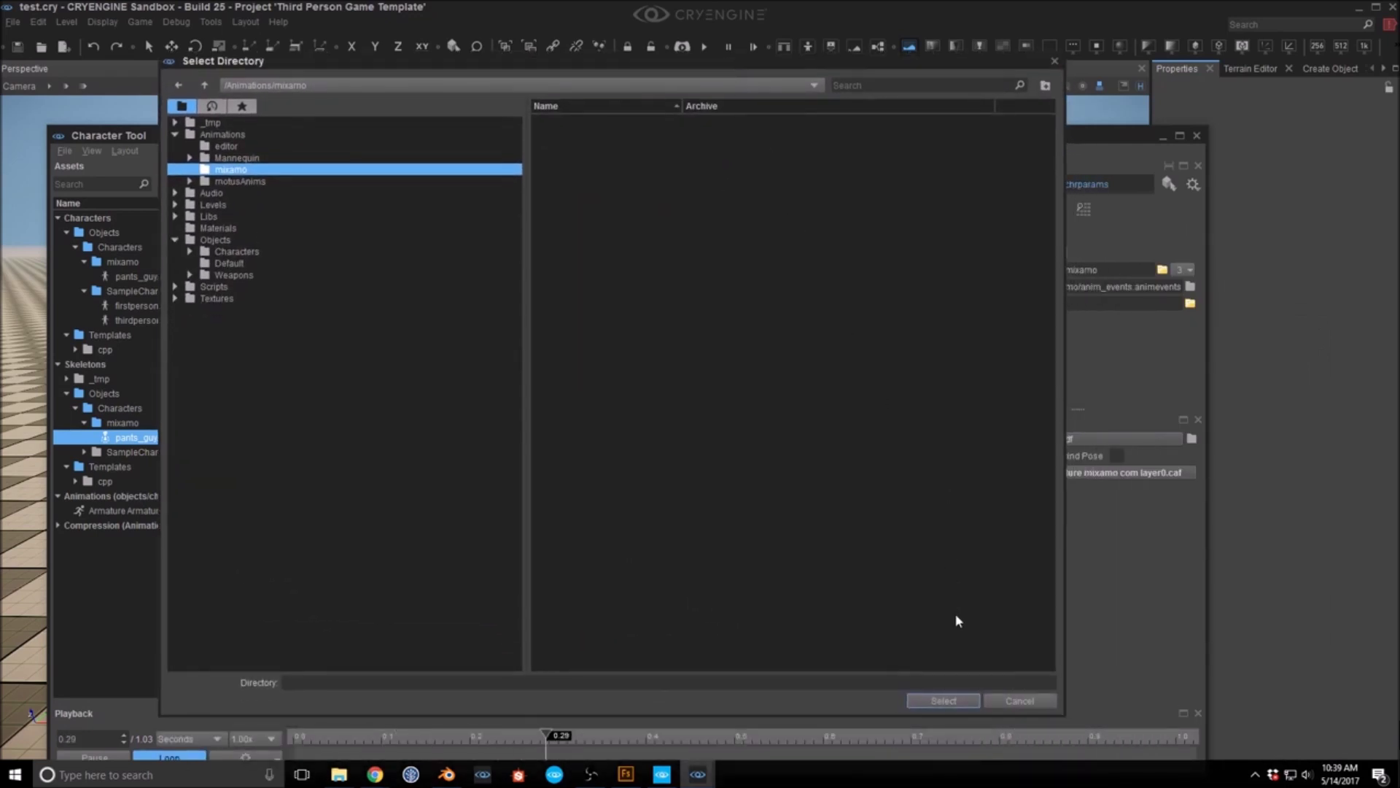
{"action": "left_click", "coordinate": [933, 701]}
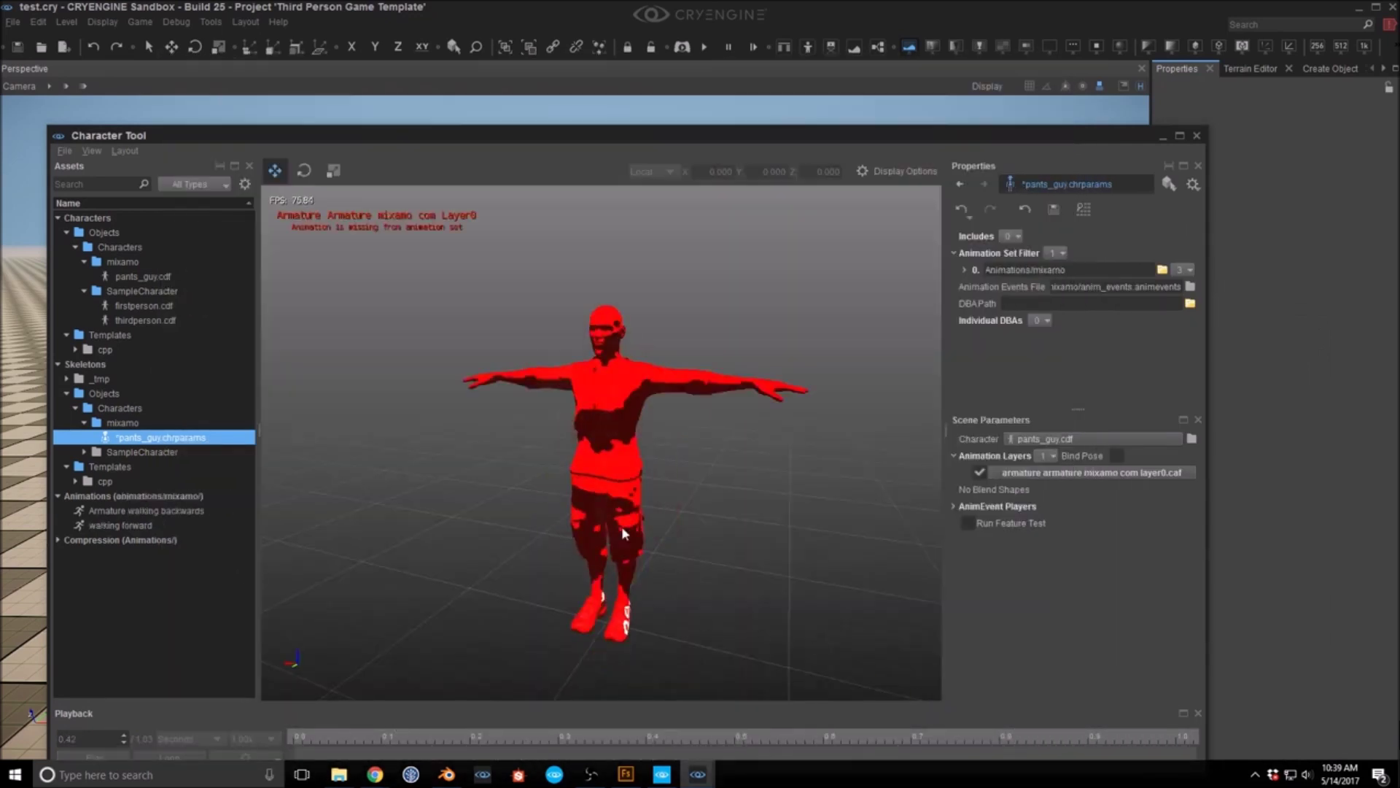
Step: Create new AnimSettings for the walking forward and Armature walking backwards animations and save both
{"action": "left_click", "coordinate": [140, 523]}
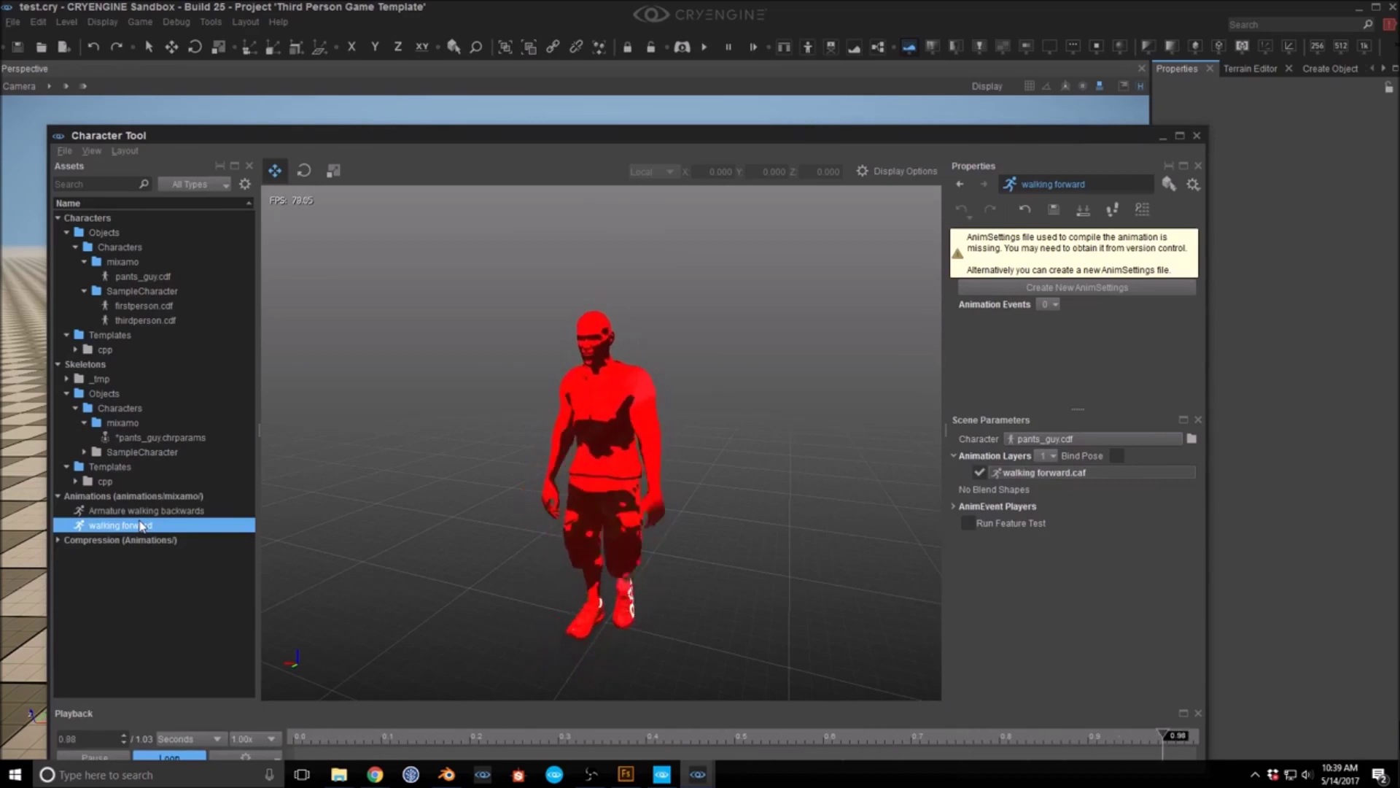
{"action": "left_click", "coordinate": [1084, 287]}
{"action": "left_click", "coordinate": [157, 511]}
{"action": "left_click", "coordinate": [1123, 287]}
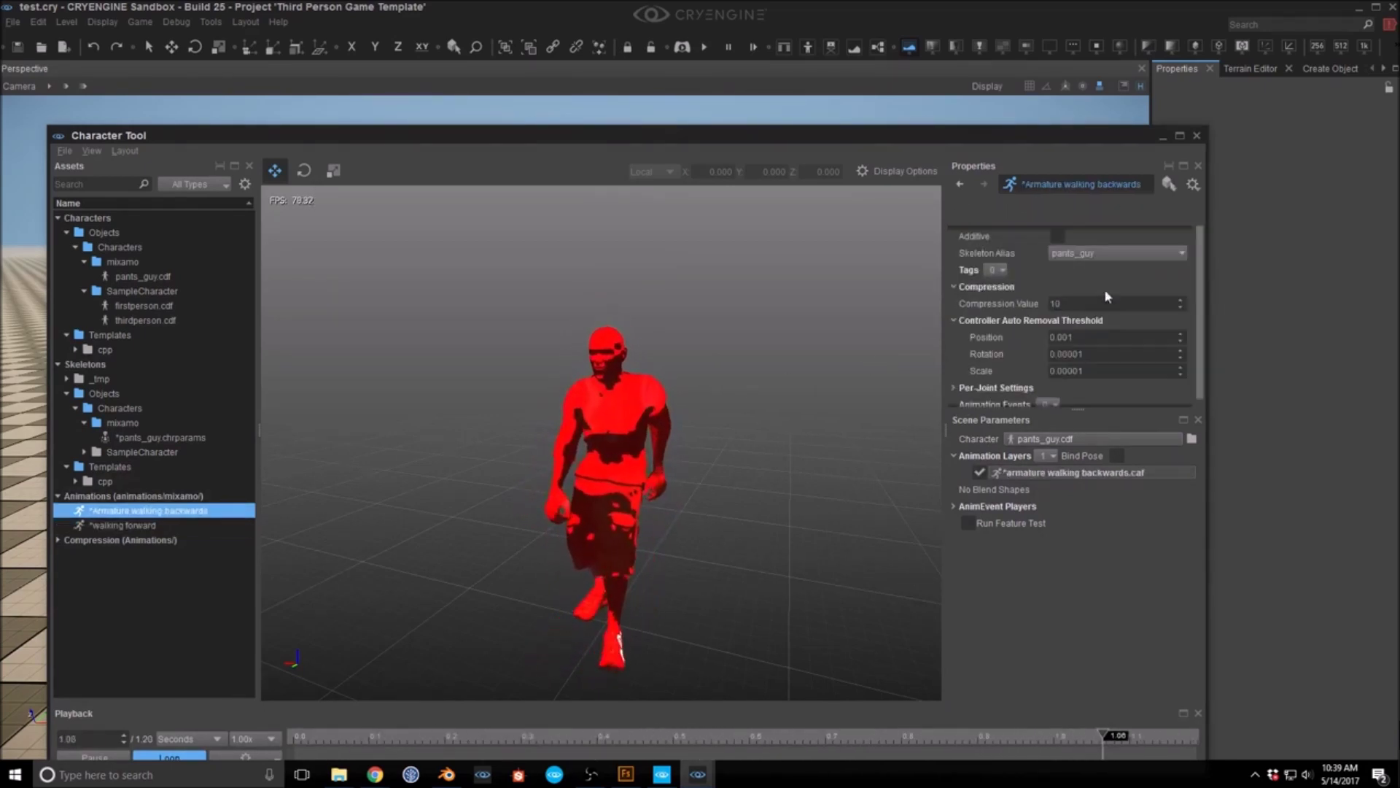
{"action": "left_click", "coordinate": [1056, 211]}
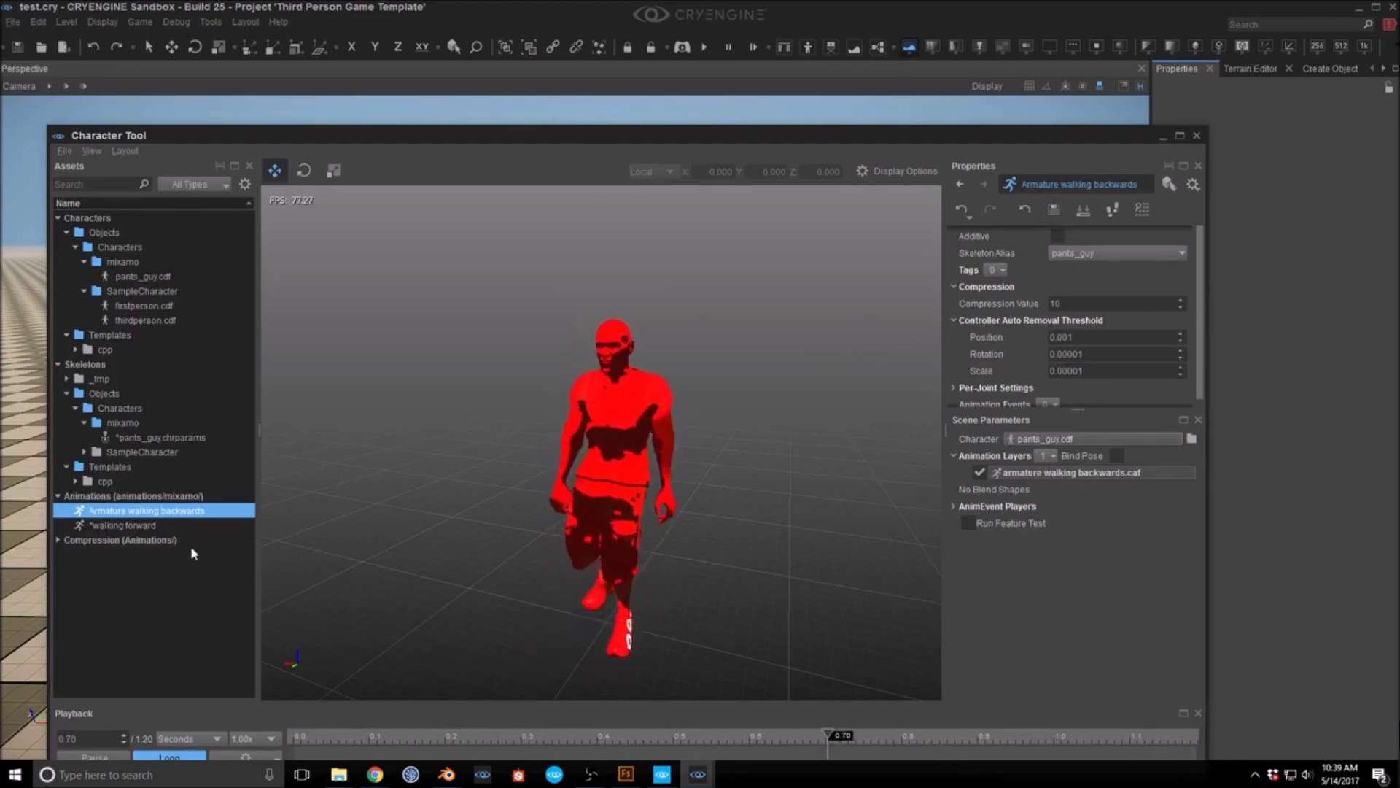
{"action": "left_click", "coordinate": [138, 525]}
{"action": "left_click", "coordinate": [1054, 210]}
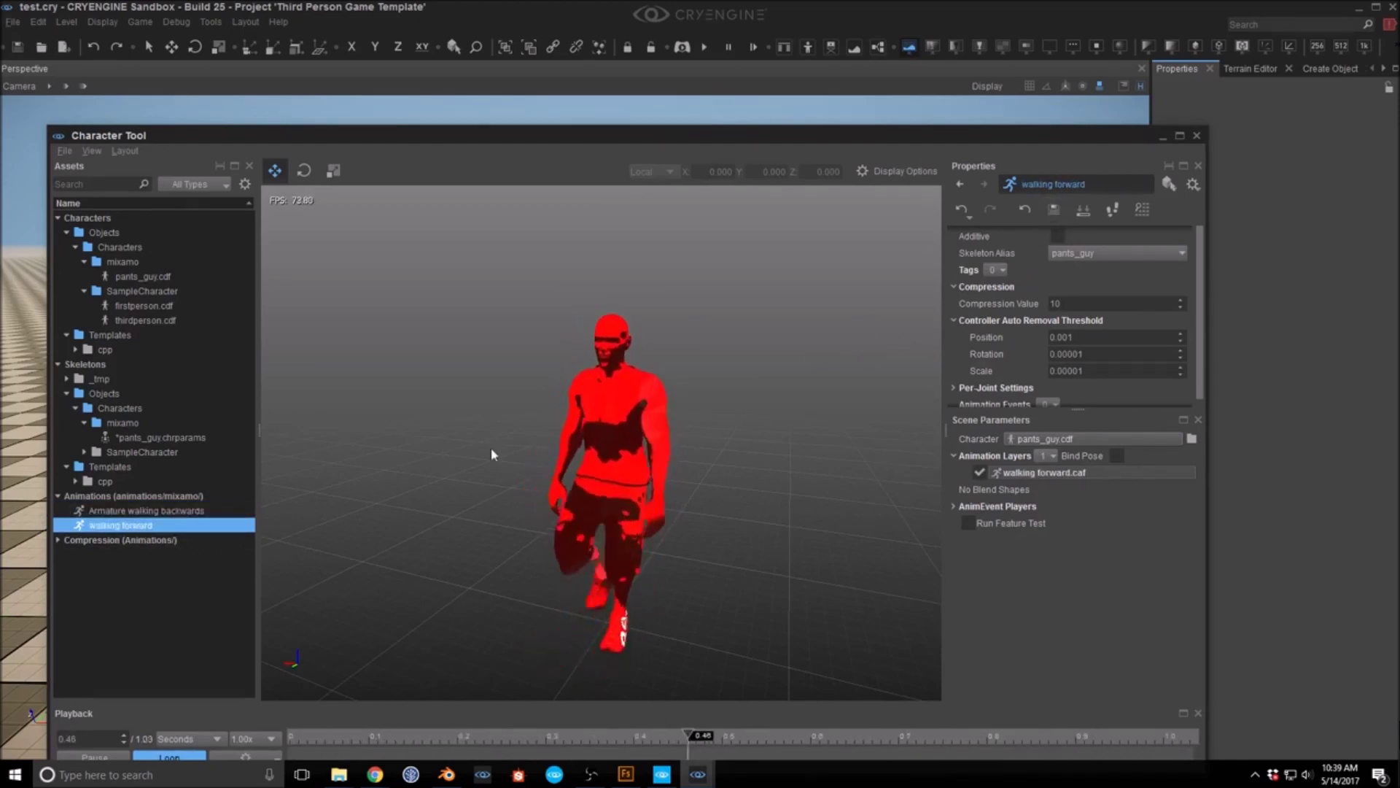
Step: Save the pants_guy.chrparams skeleton and preview the walking forward and Armature walking backwards animations on the character
{"action": "left_click", "coordinate": [173, 510]}
{"action": "left_click", "coordinate": [138, 523]}
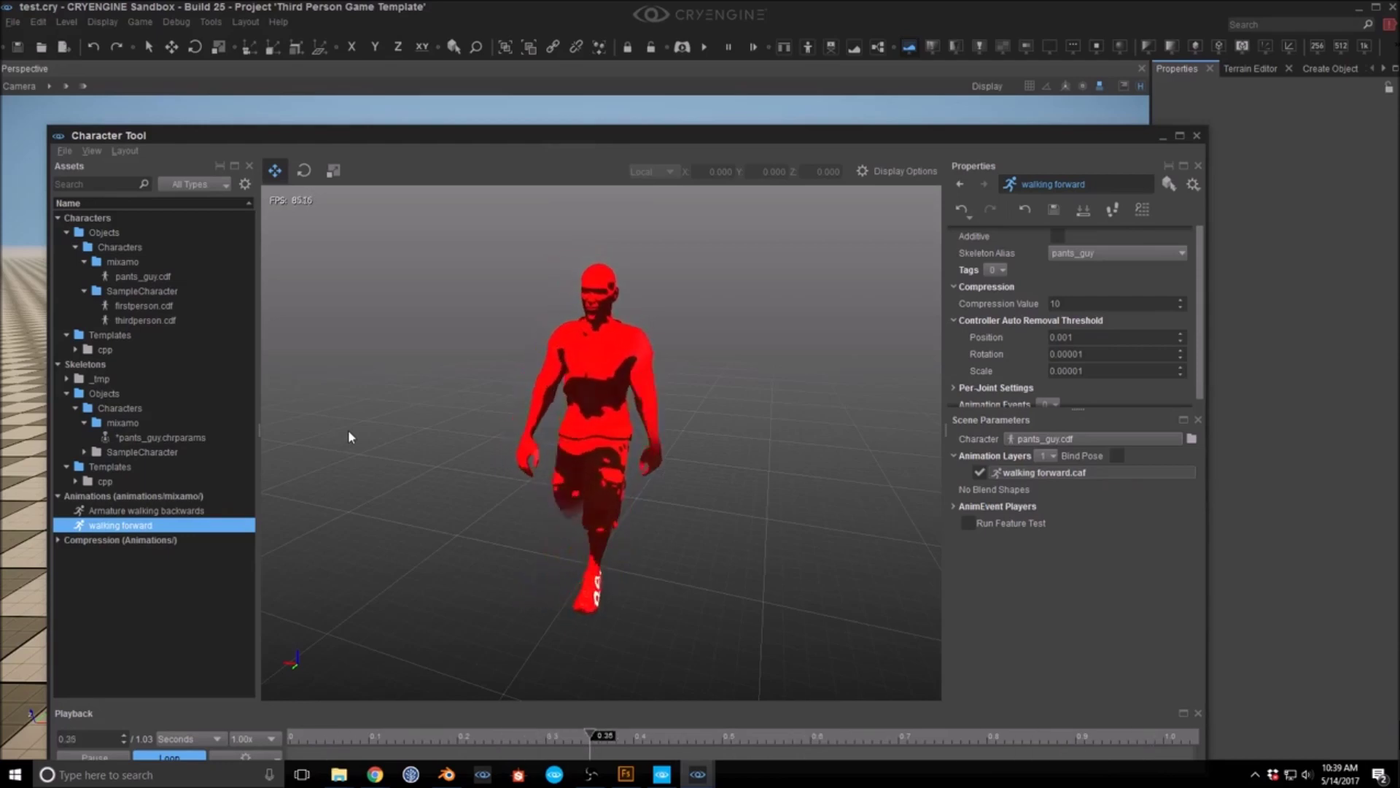
{"action": "left_click", "coordinate": [186, 438]}
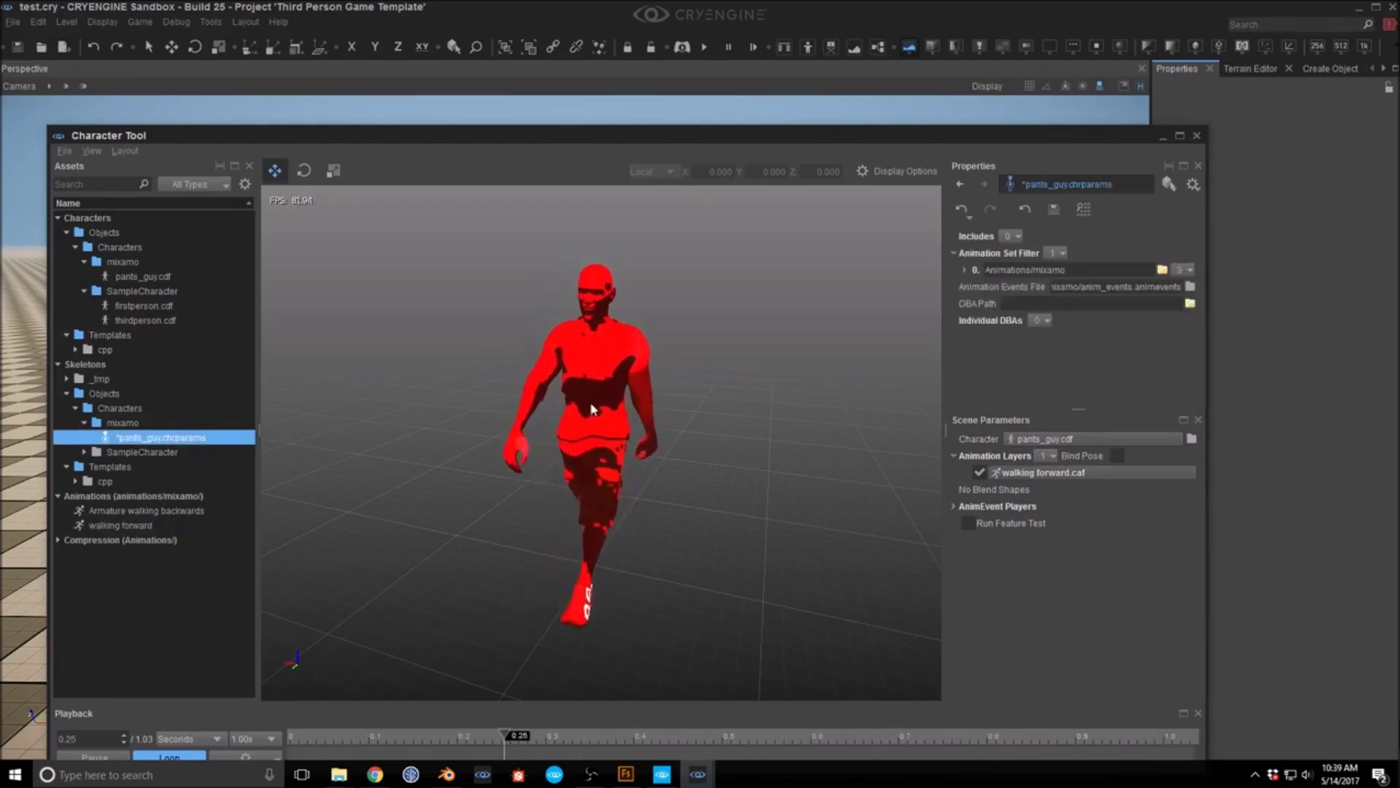
{"action": "left_click", "coordinate": [1053, 210]}
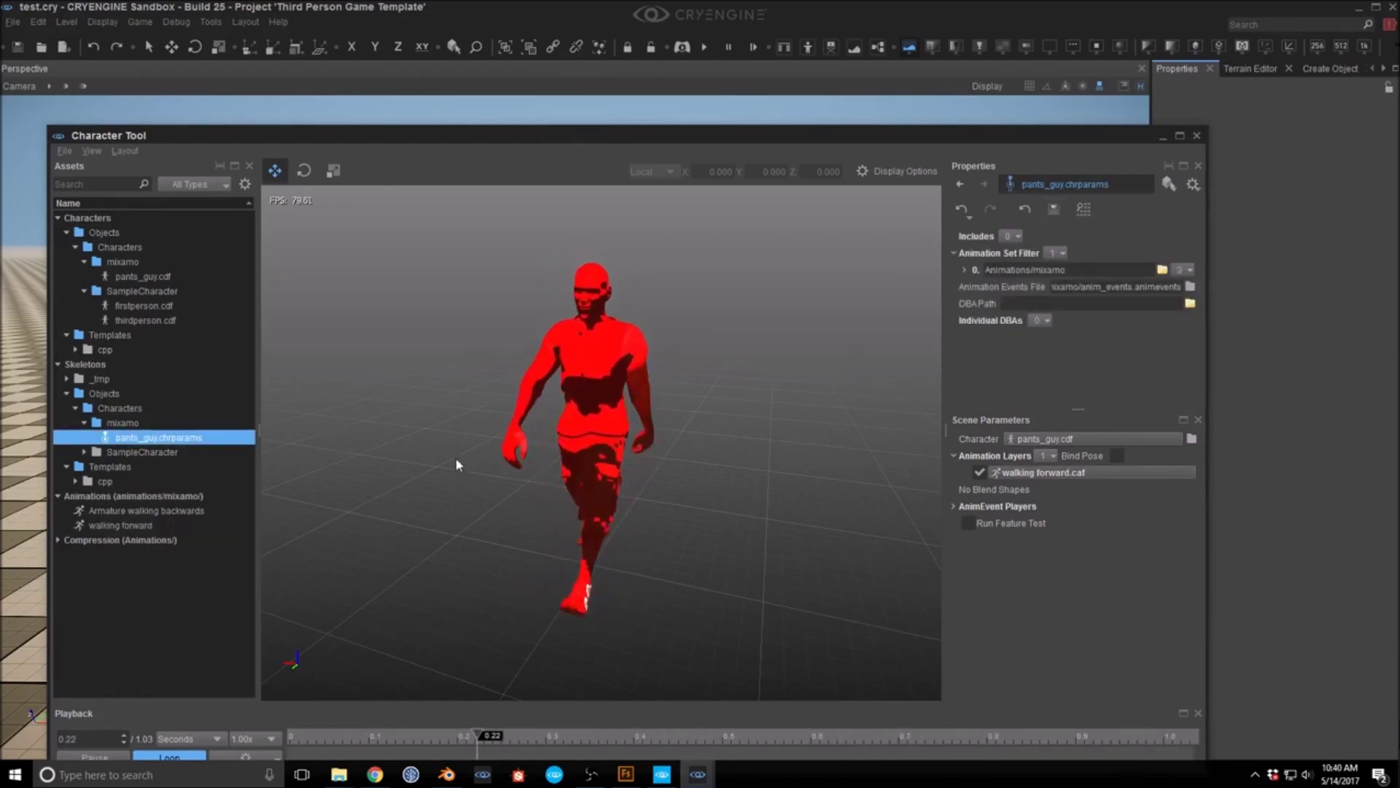
{"action": "left_click", "coordinate": [134, 523]}
{"action": "left_click", "coordinate": [134, 510]}
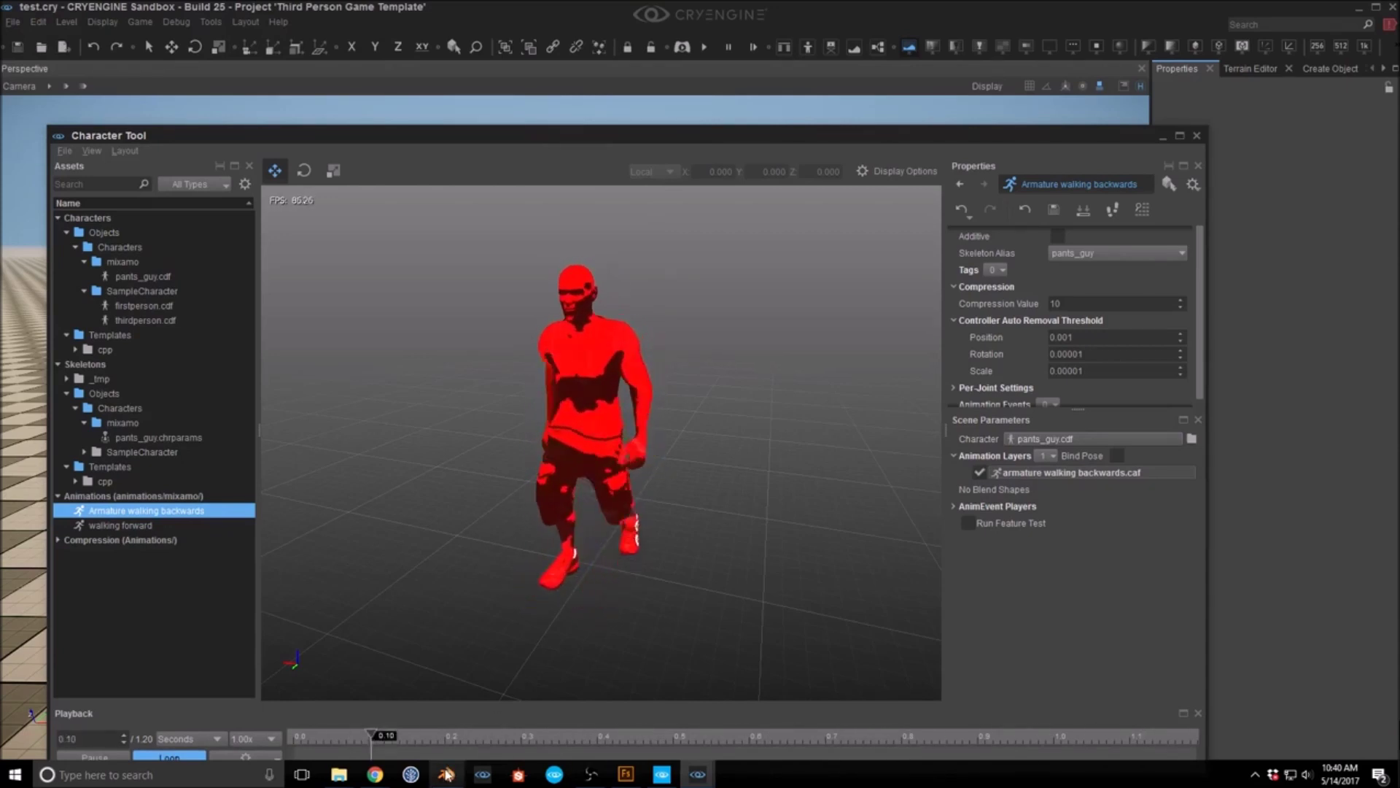
Step: Switch to the mixamo folder in File Explorer, open its textures subfolder and move the window clear of the character view
{"action": "mouse_move", "coordinate": [447, 778]}
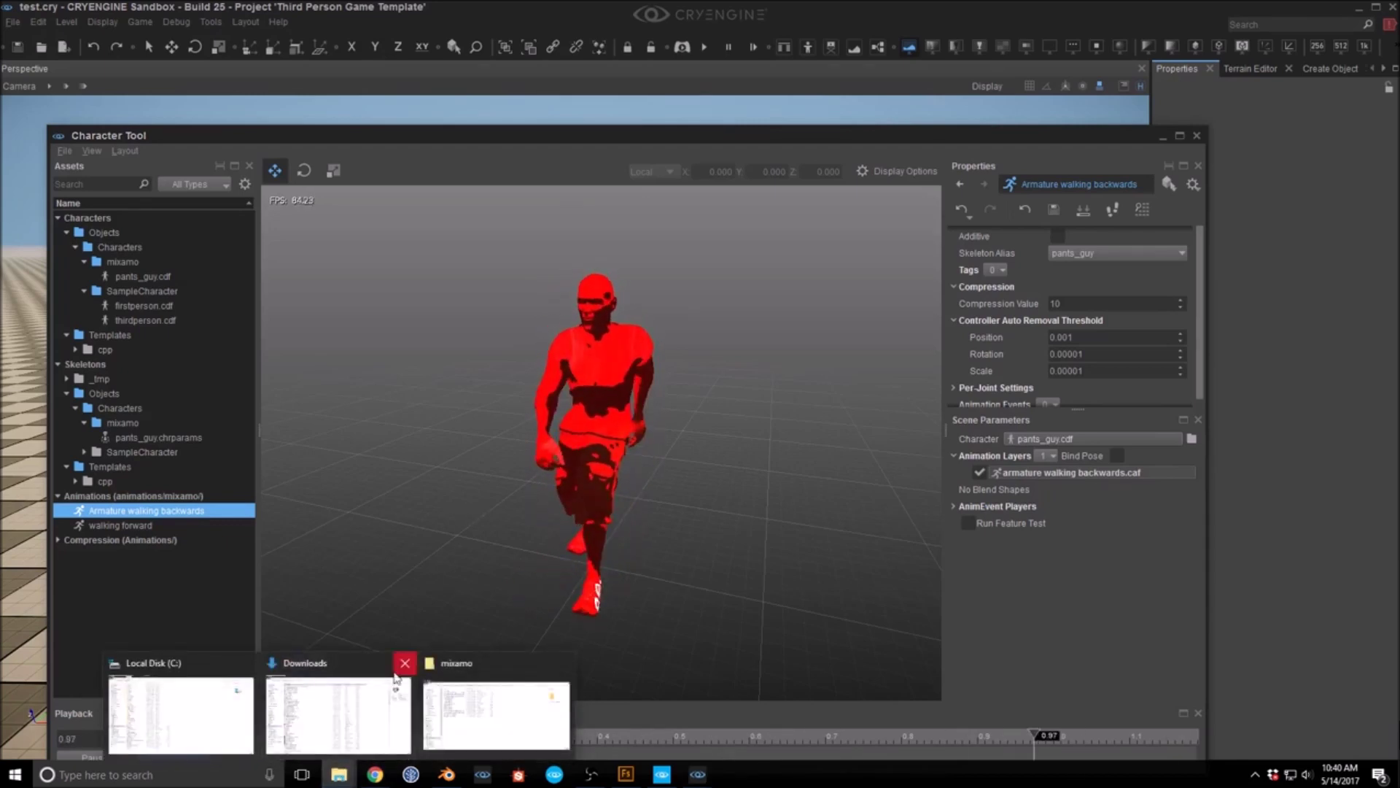
{"action": "left_click", "coordinate": [478, 714]}
{"action": "left_click_drag", "start_coordinate": [1399, 138], "coordinate": [660, 155]}
{"action": "double_click", "coordinate": [557, 241]}
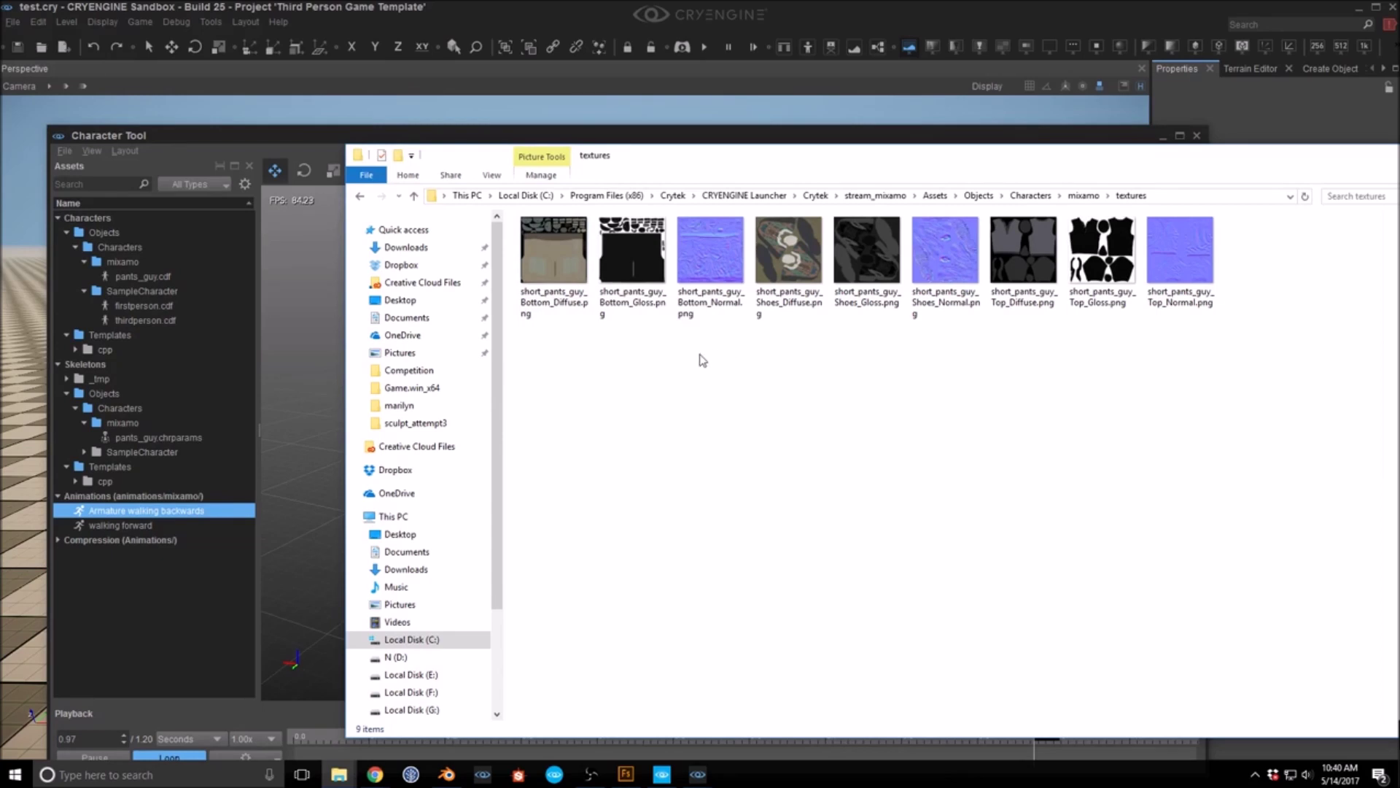
{"action": "left_click_drag", "start_coordinate": [796, 158], "coordinate": [1182, 155]}
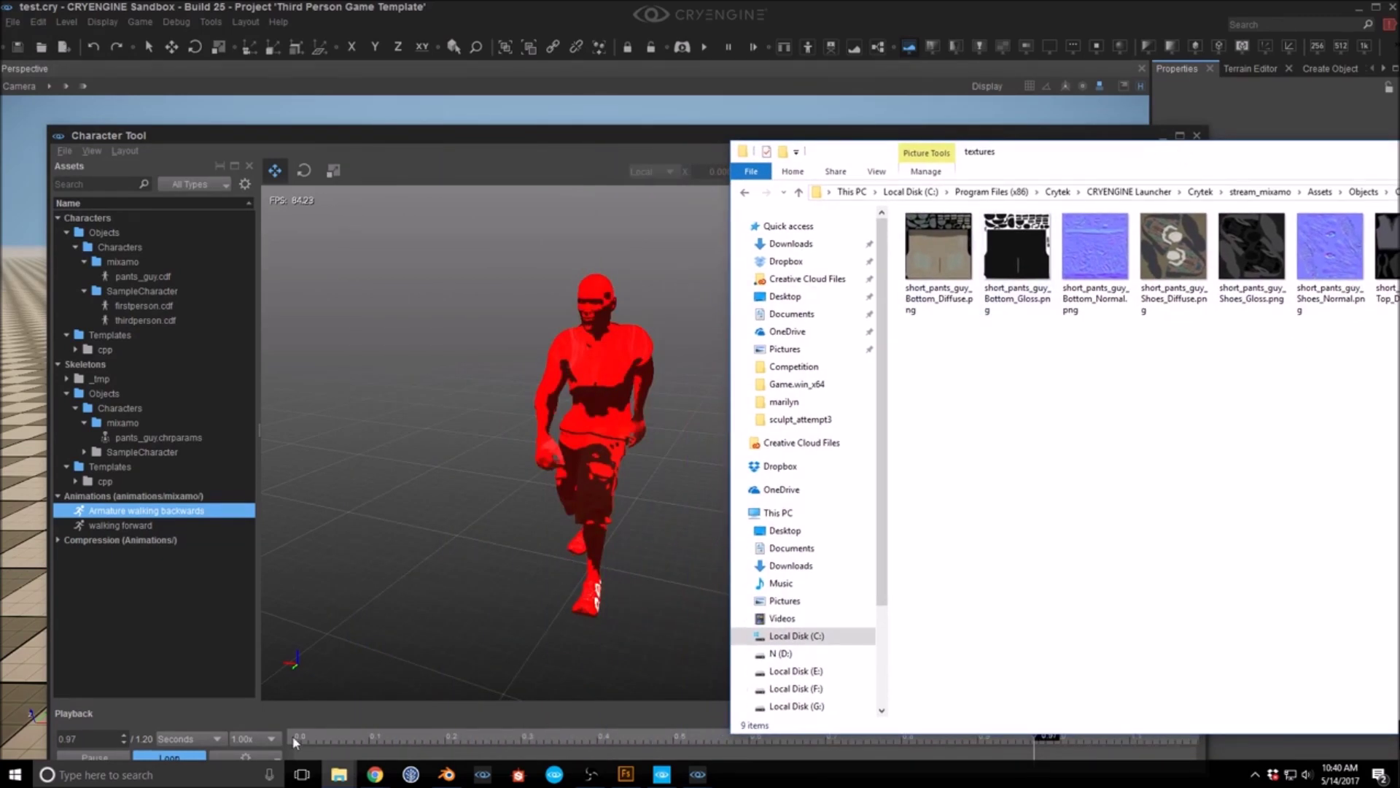
Step: Launch Photoshop and open the short_pants_guy_Bottom Diffuse, Gloss and Normal PNG textures from the textures folder
{"action": "left_click", "coordinate": [205, 774]}
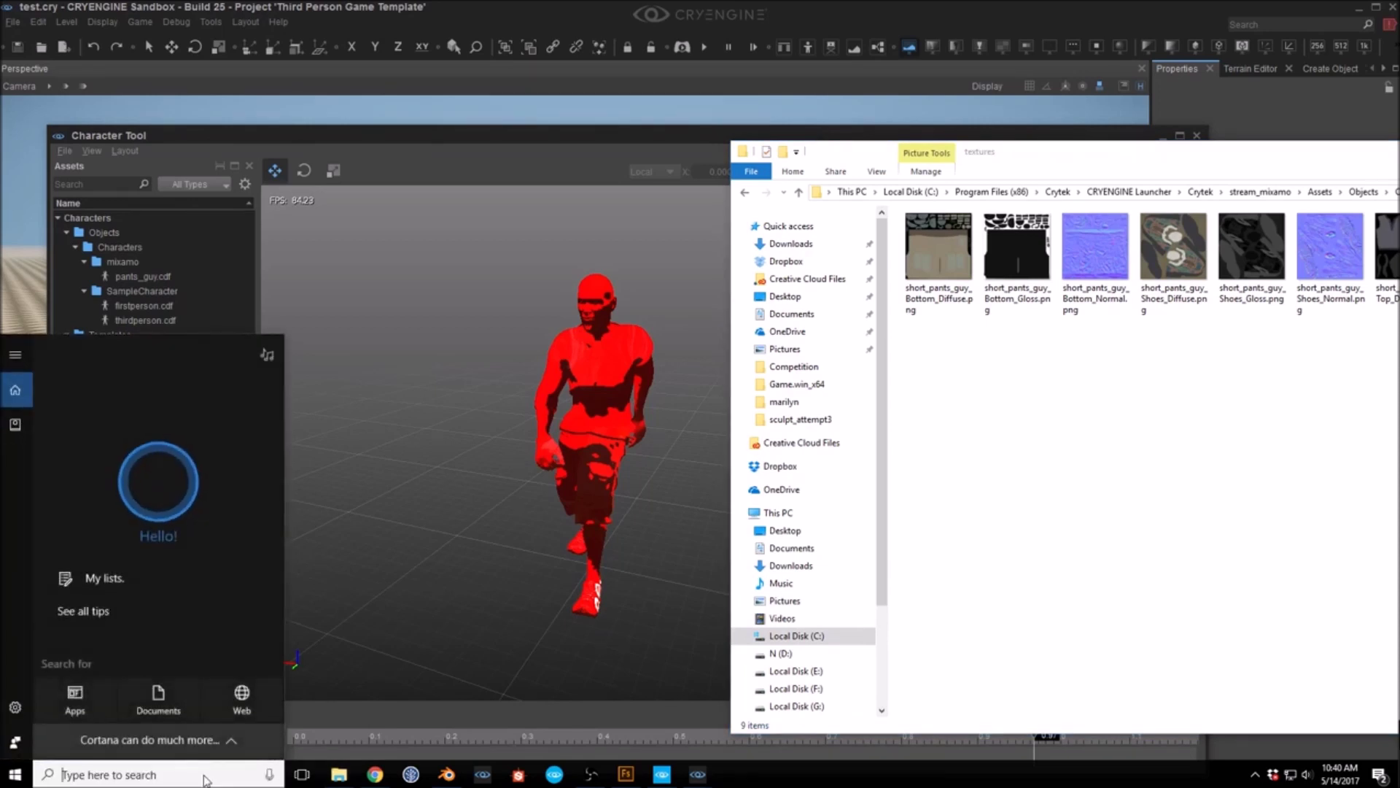
{"action": "type", "text": "pho"}
{"action": "key", "text": "Return"}
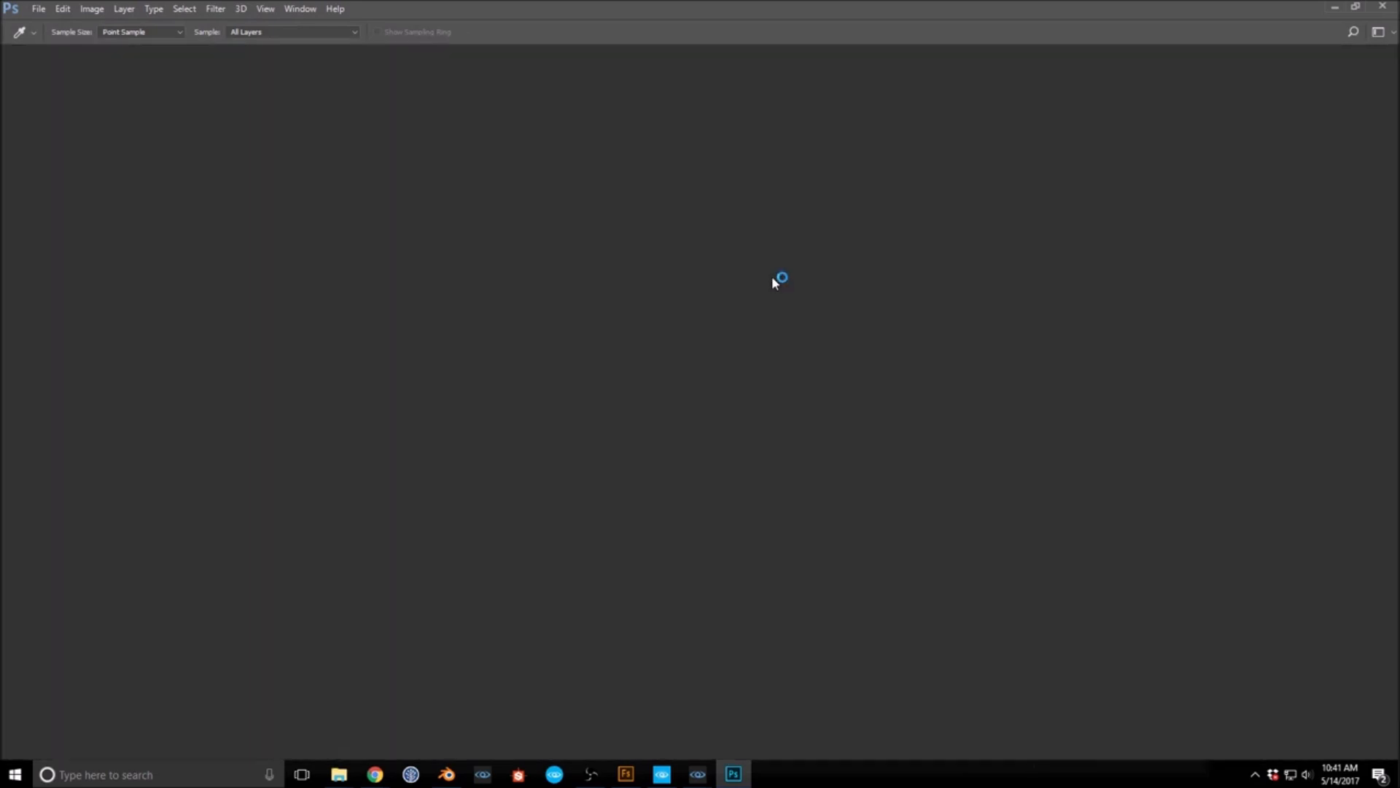
{"action": "left_click_drag", "start_coordinate": [1399, 138], "coordinate": [1115, 186]}
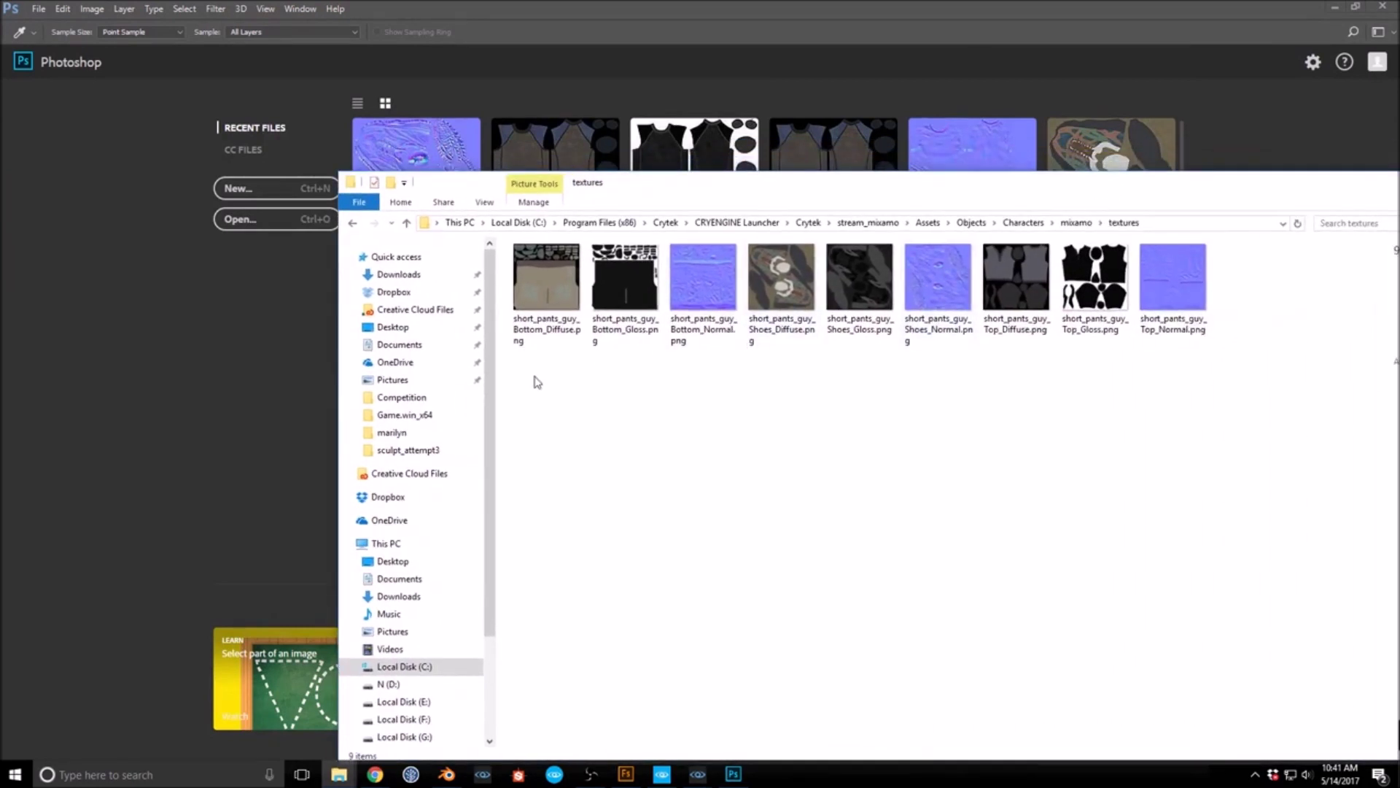
{"action": "left_click_drag", "start_coordinate": [605, 377], "coordinate": [410, 71]}
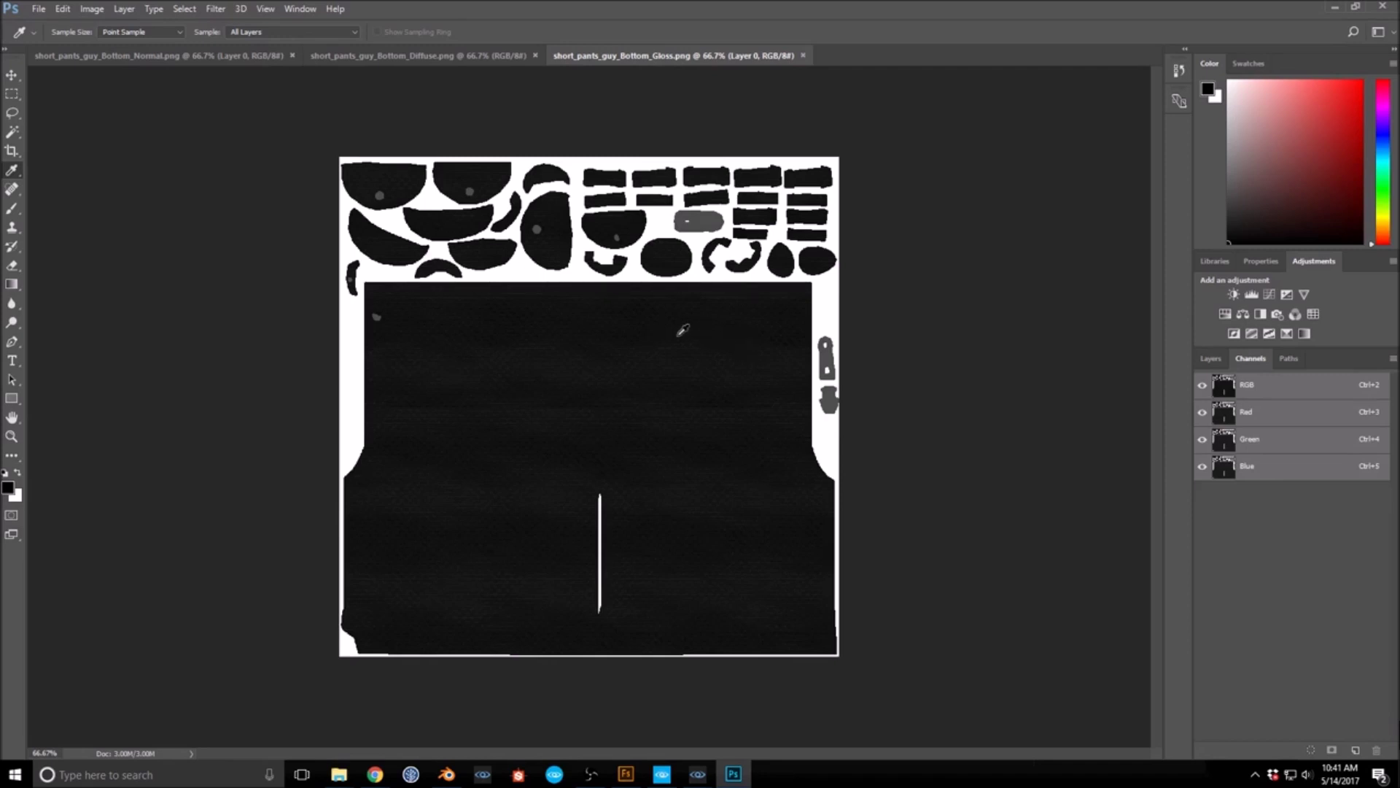
Step: Copy the whole Bottom_Gloss image into a new alpha channel of Bottom_Normal, and display only the RGB channels
{"action": "key", "text": "v"}
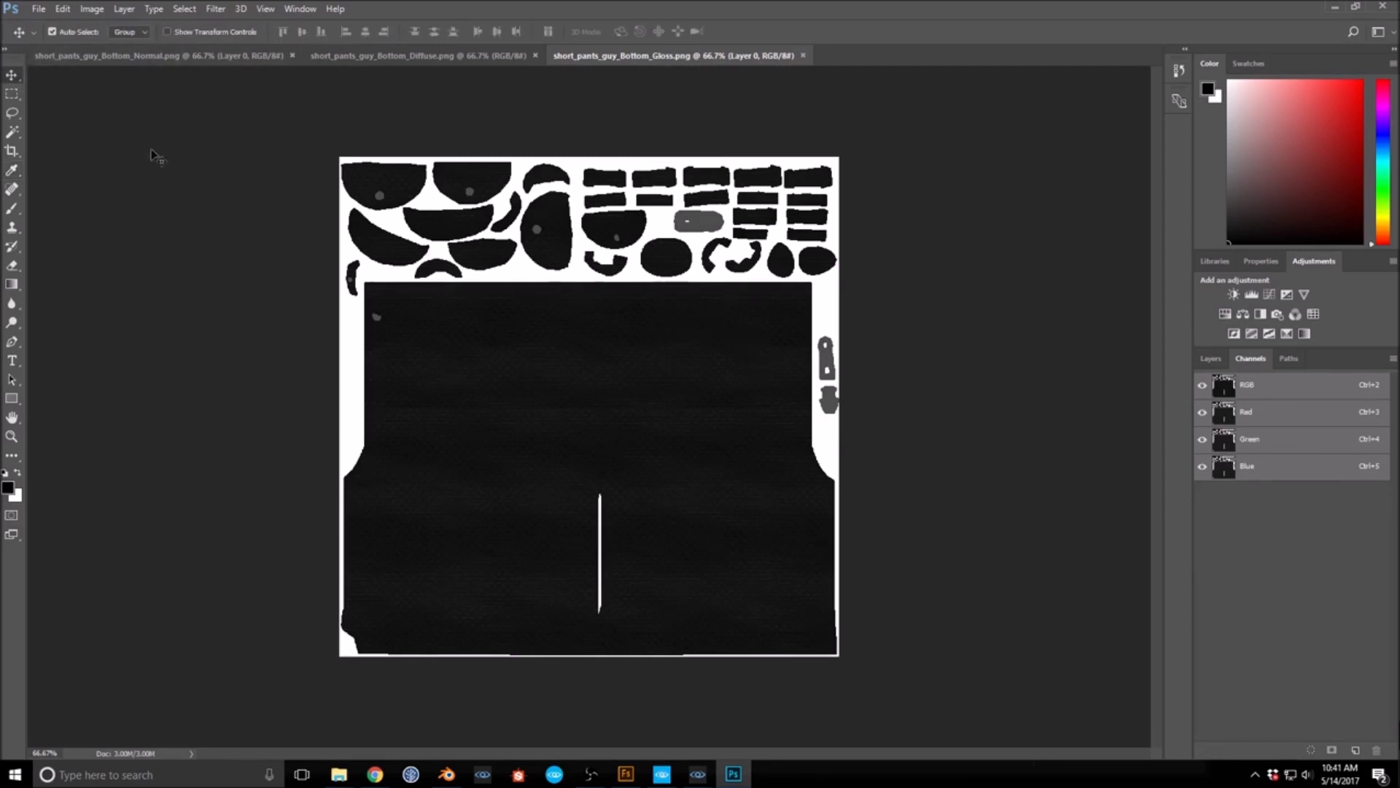
{"action": "key", "text": "ctrl+a"}
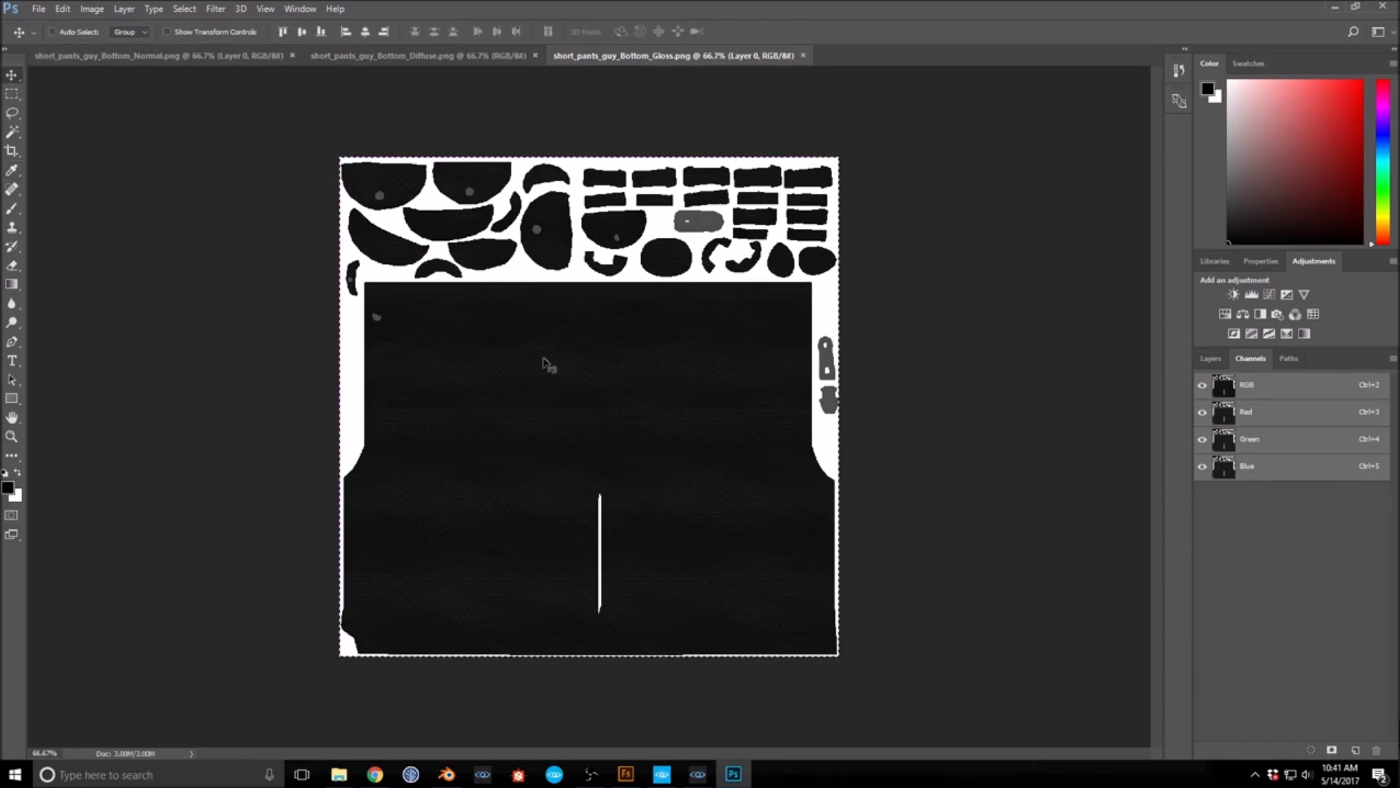
{"action": "left_click", "coordinate": [203, 58]}
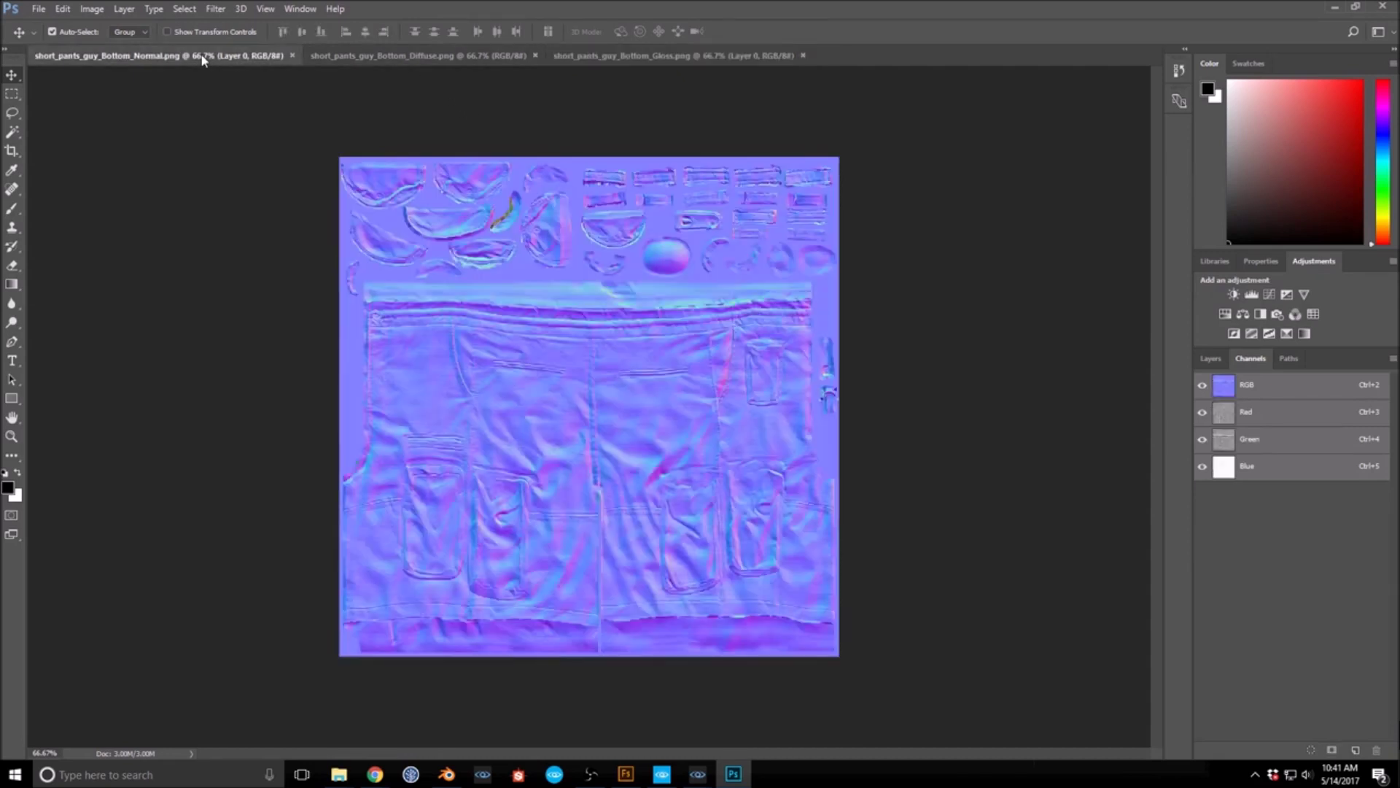
{"action": "left_click", "coordinate": [1354, 750]}
{"action": "key", "text": "ctrl+v"}
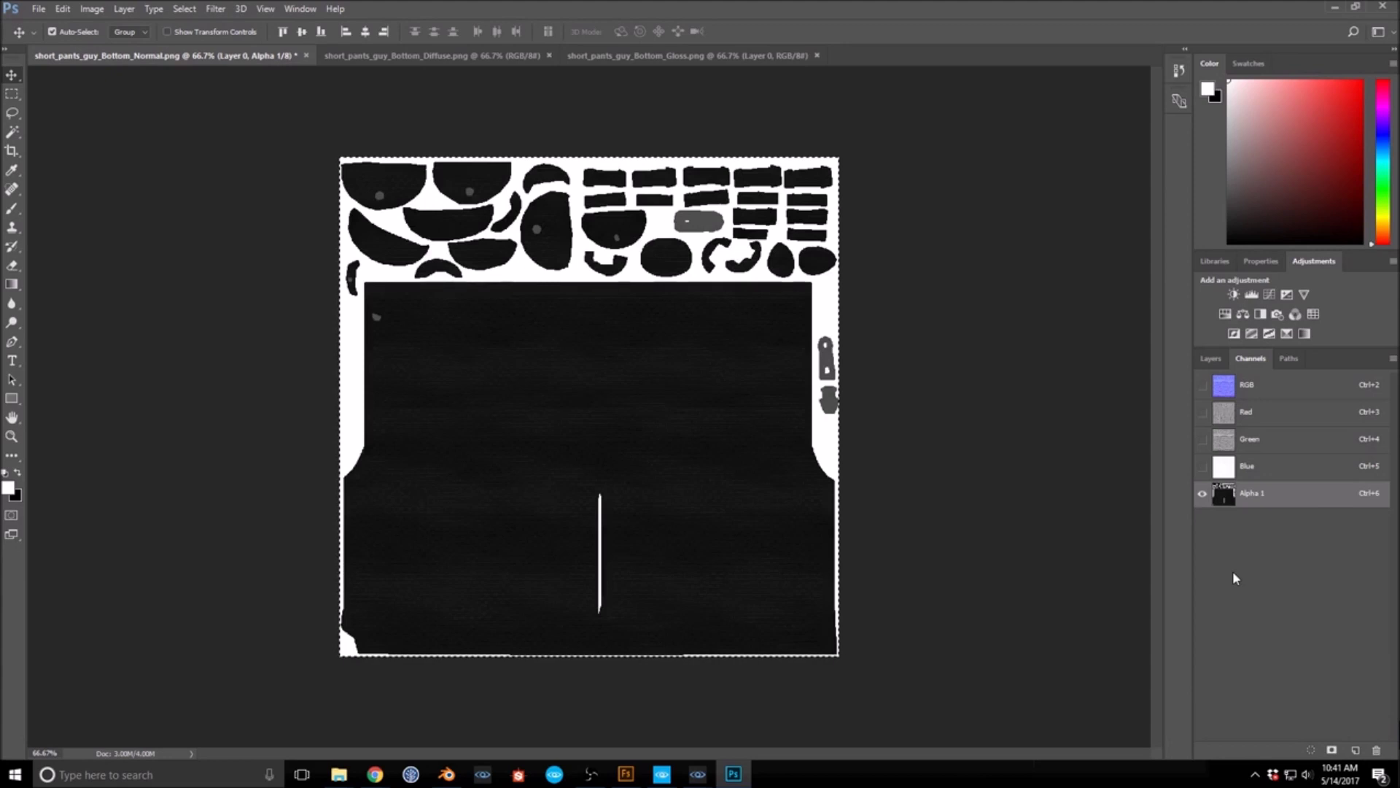
{"action": "left_click", "coordinate": [1203, 387]}
{"action": "left_click", "coordinate": [1202, 494]}
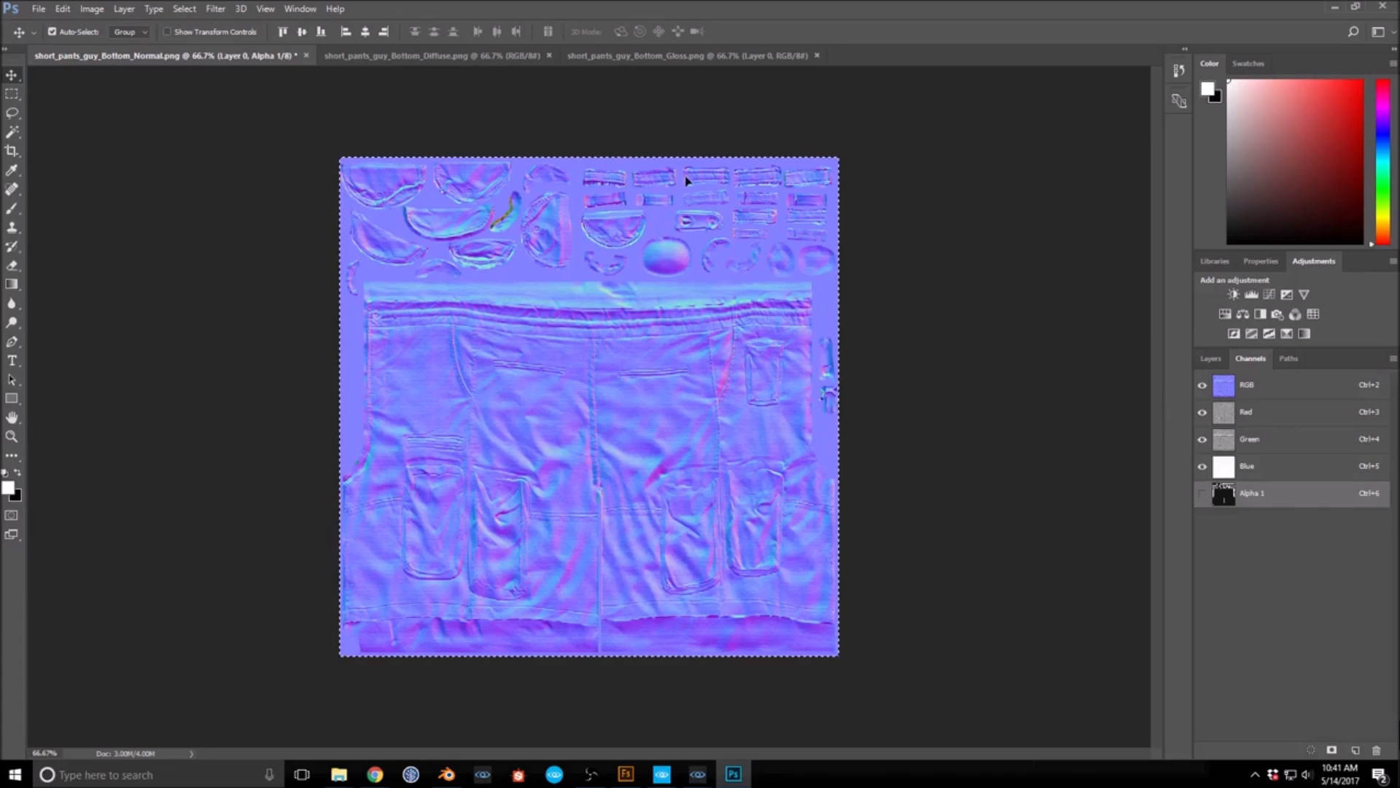
Step: Save the Bottom_Diffuse image in the textures folder as the TIFF file short_pants_guy_Bottom_diff.tif with LZW compression
{"action": "left_click", "coordinate": [418, 58]}
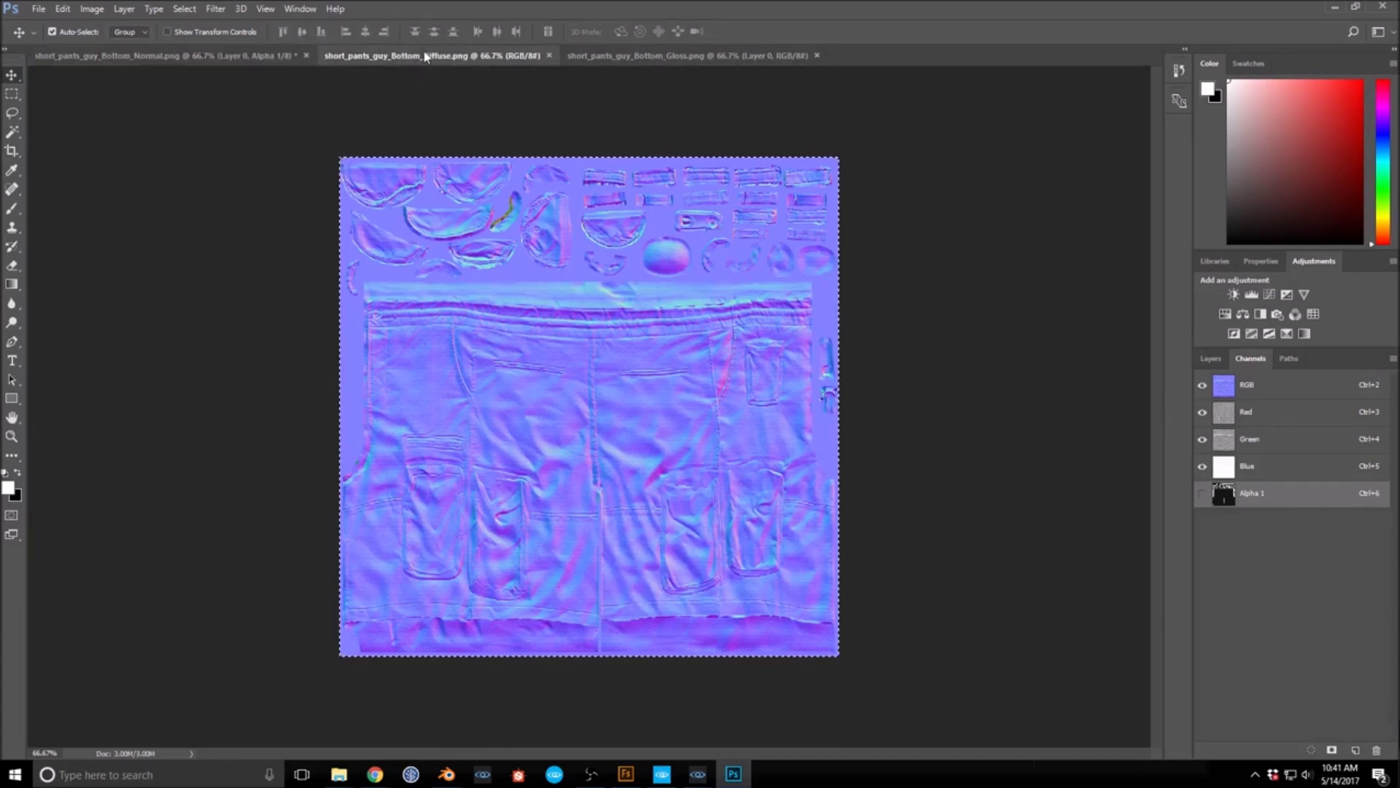
{"action": "left_click", "coordinate": [219, 57]}
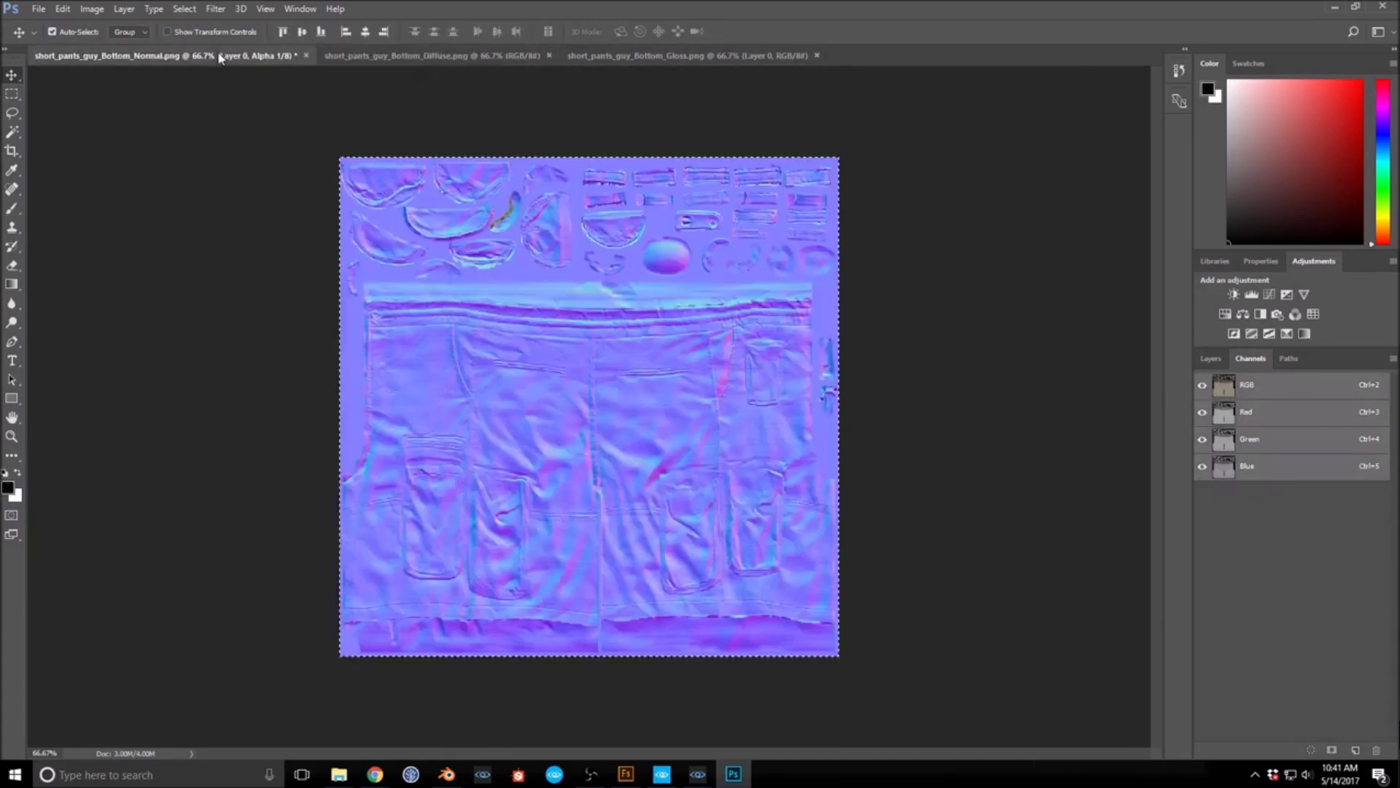
{"action": "left_click", "coordinate": [418, 56]}
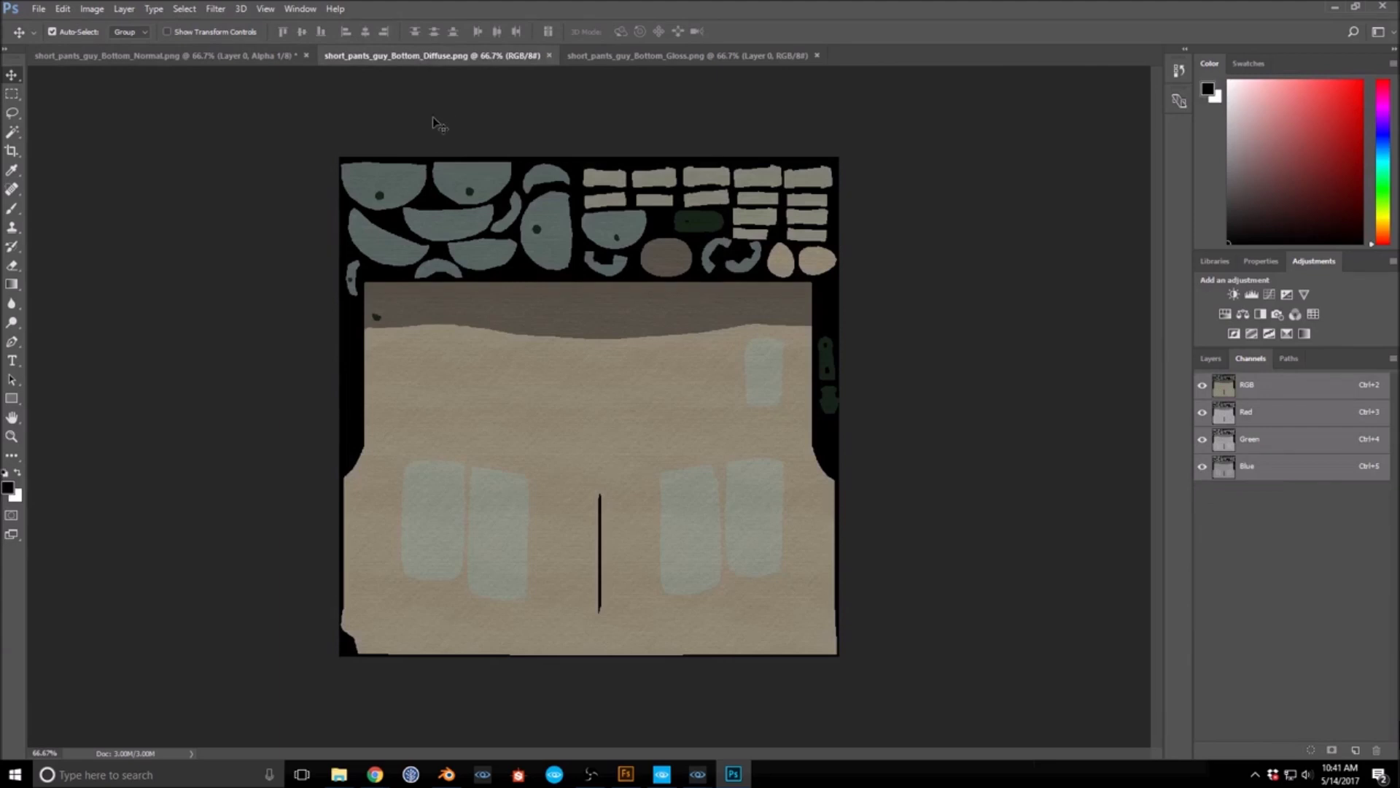
{"action": "key", "text": "ctrl+shift+s"}
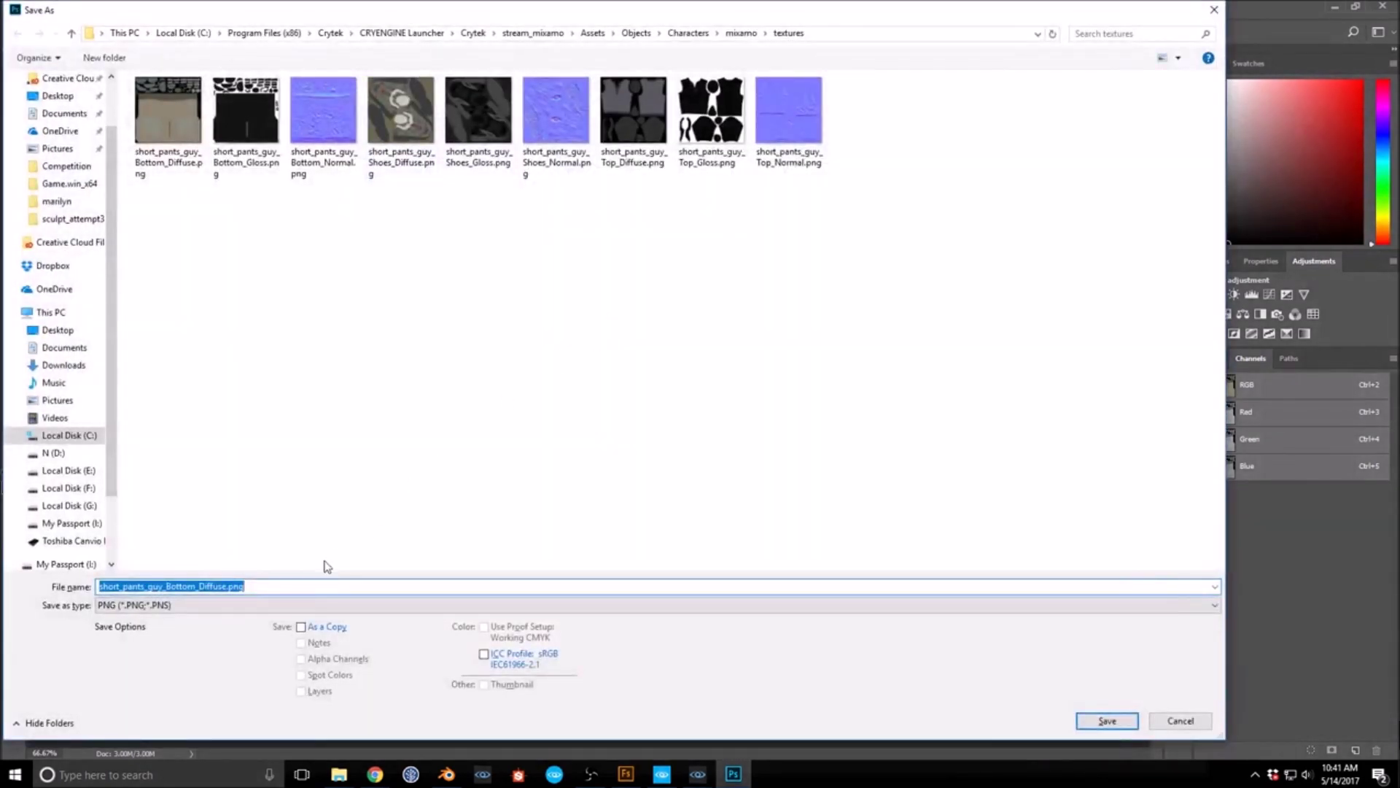
{"action": "left_click", "coordinate": [278, 606]}
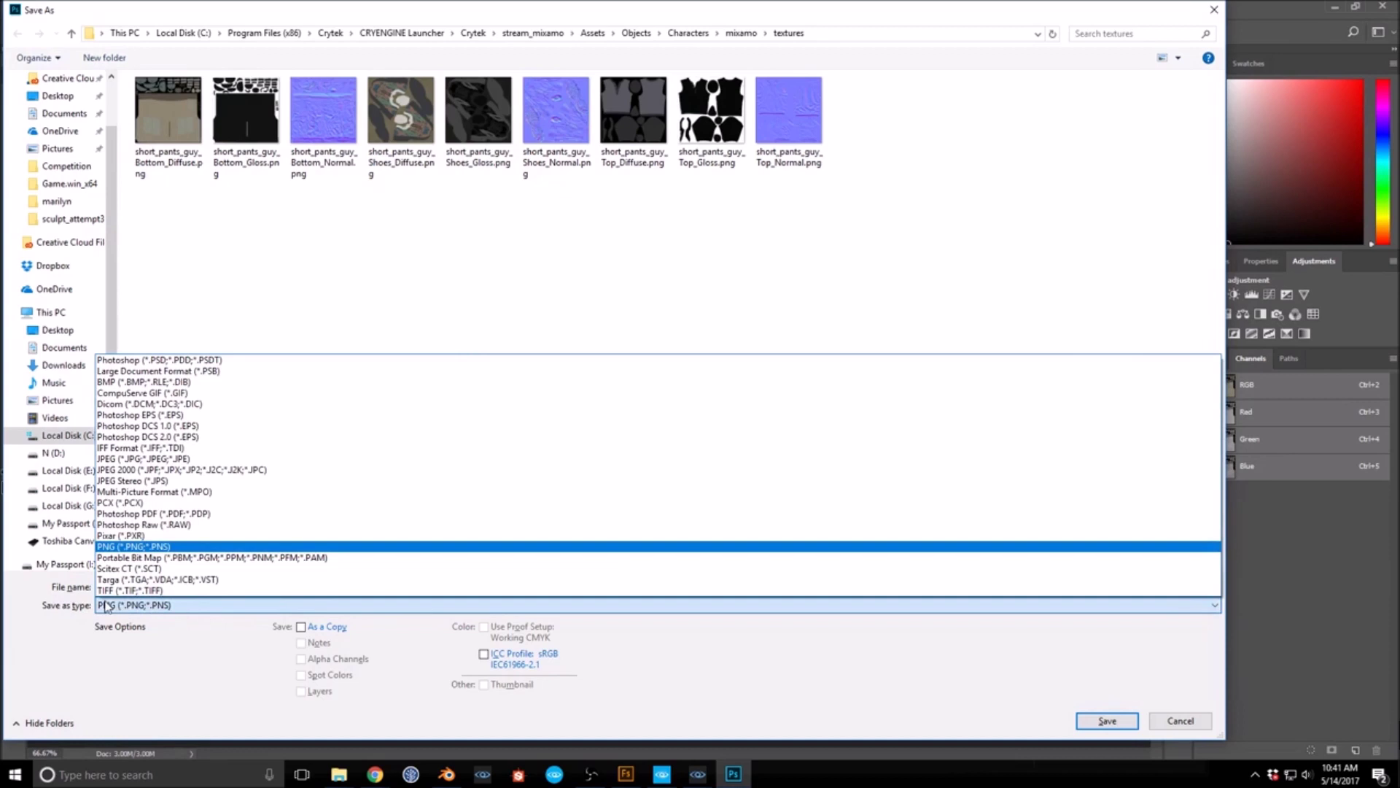
{"action": "left_click", "coordinate": [155, 591]}
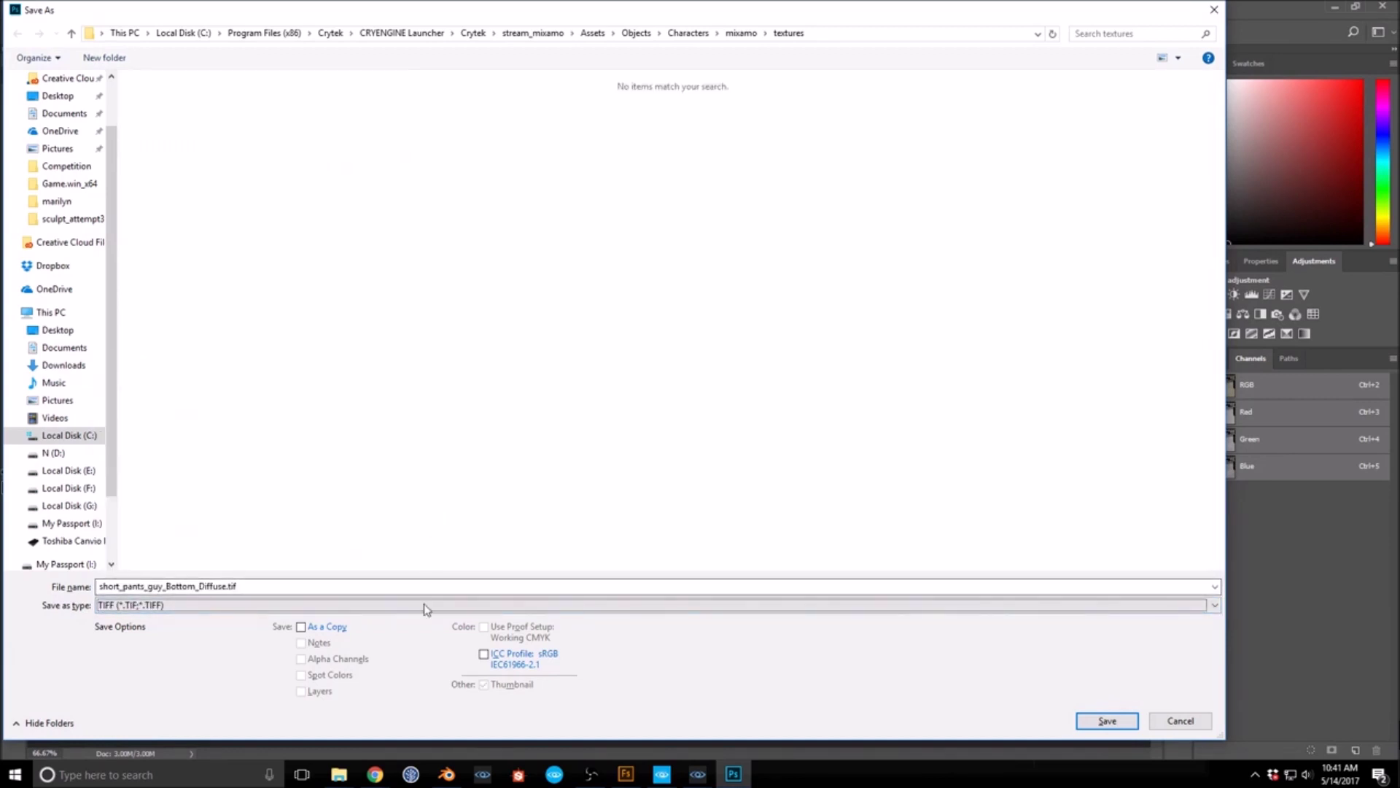
{"action": "left_click", "coordinate": [208, 585]}
{"action": "left_click_drag", "start_coordinate": [197, 586], "coordinate": [192, 584]}
{"action": "left_click", "coordinate": [213, 585]}
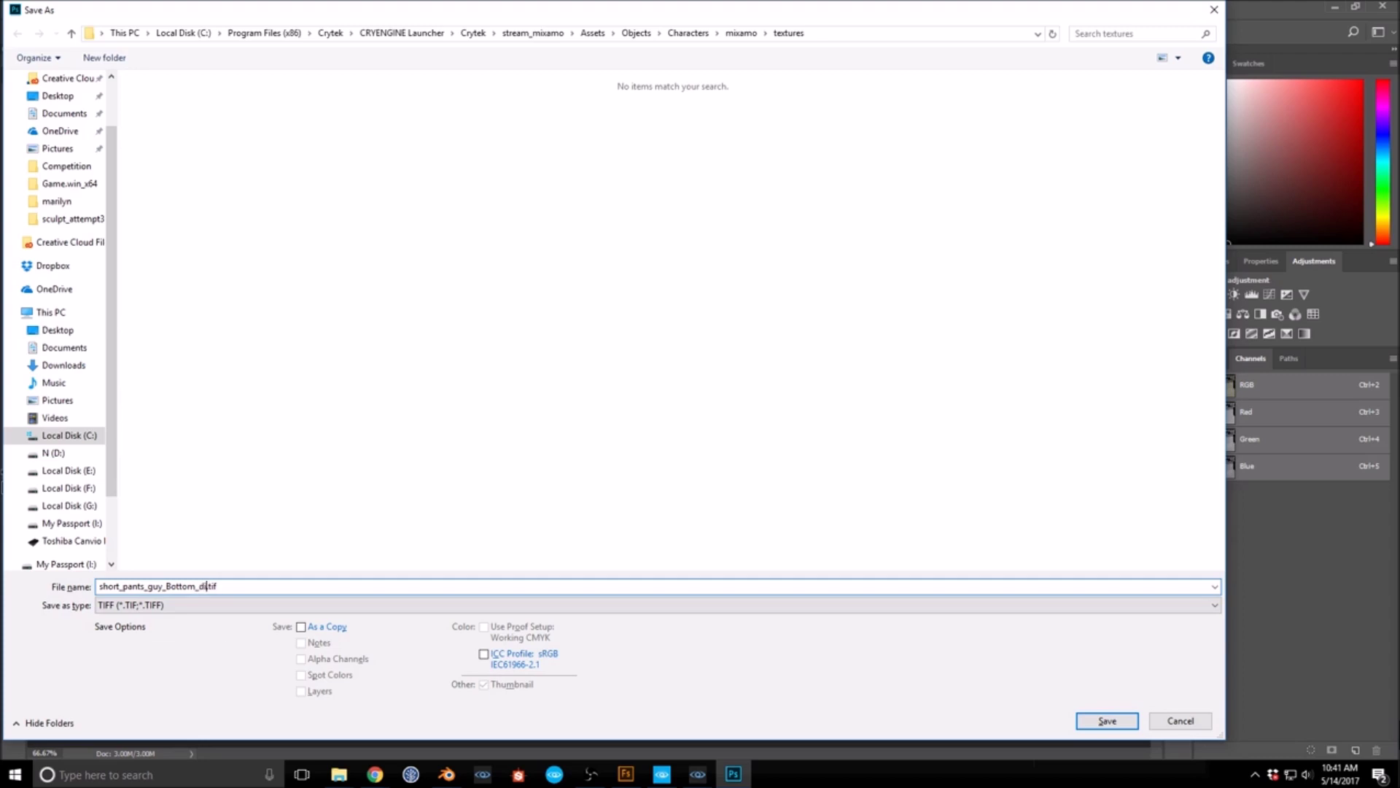
{"action": "left_click", "coordinate": [1106, 722]}
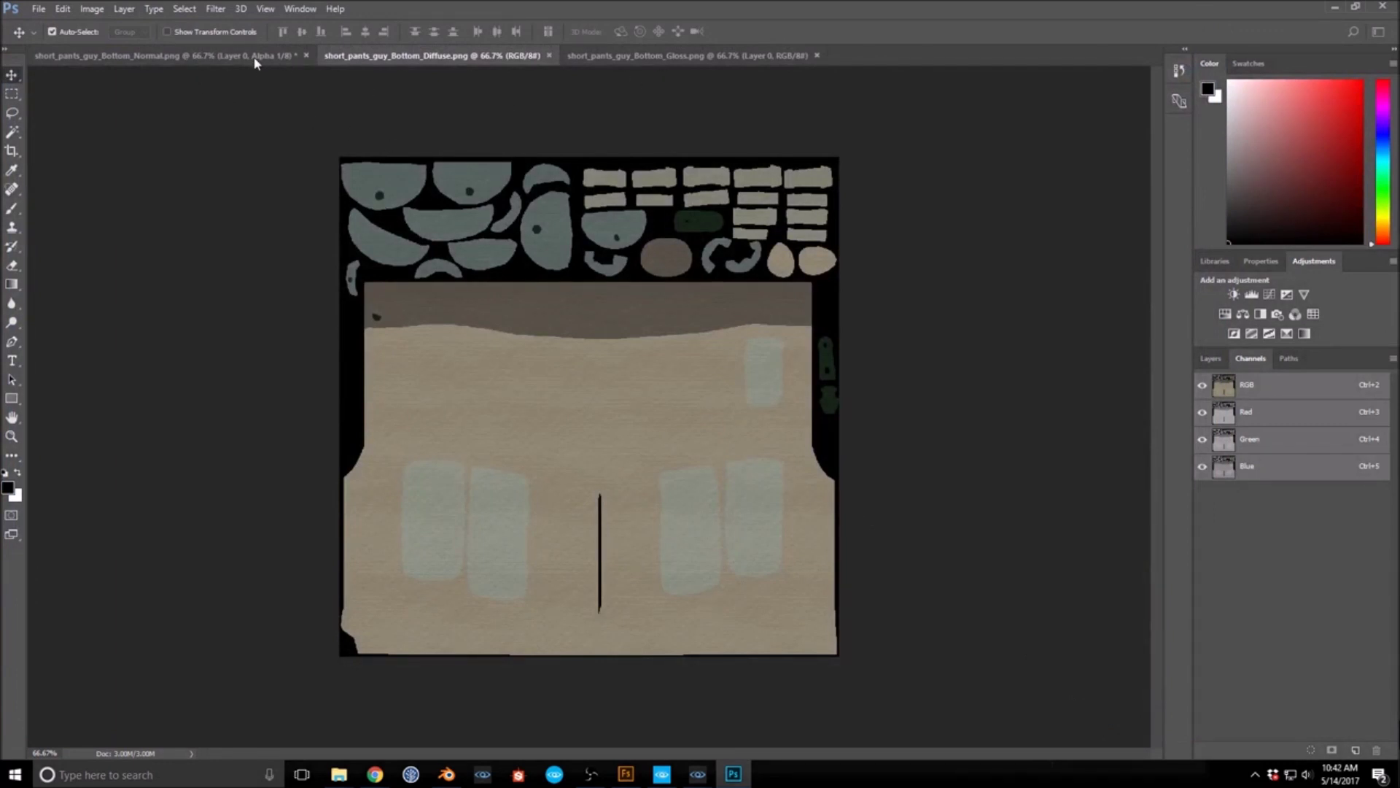
{"action": "left_click_drag", "start_coordinate": [390, 305], "coordinate": [740, 320]}
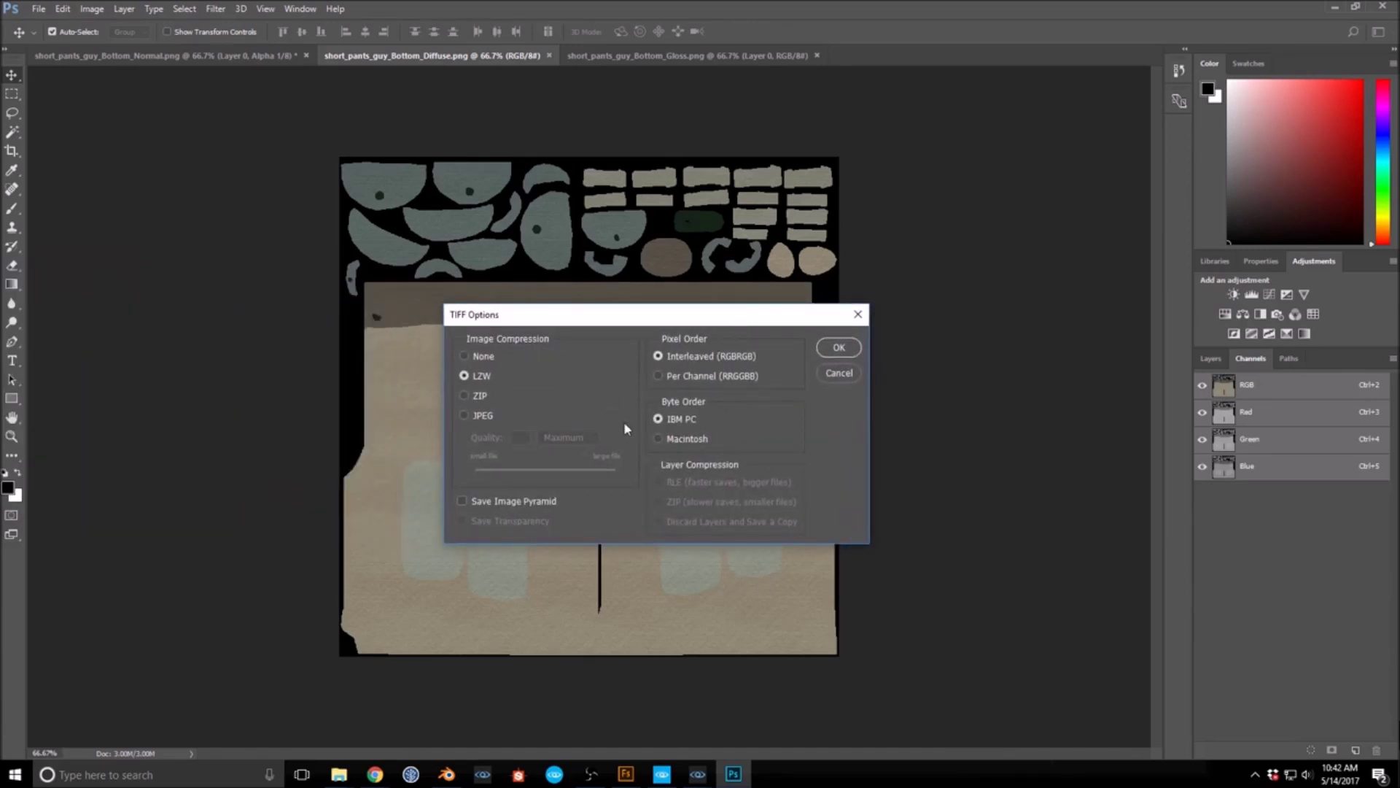
{"action": "left_click", "coordinate": [838, 350]}
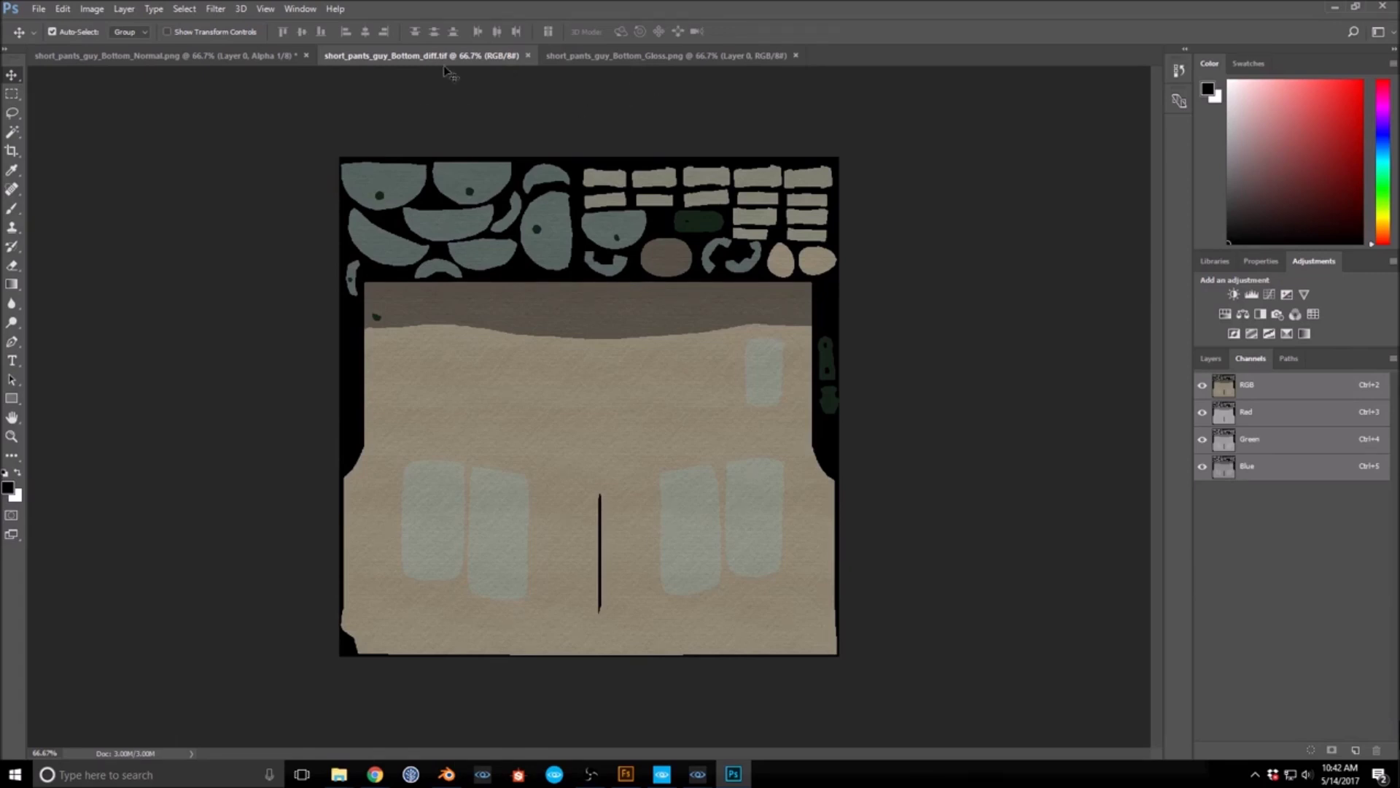
Step: Save the Bottom_Normal image in the textures folder as the TIFF short_pants_guy_Bottom_ddna, keeping alpha channels but excluding layers
{"action": "left_click", "coordinate": [215, 64]}
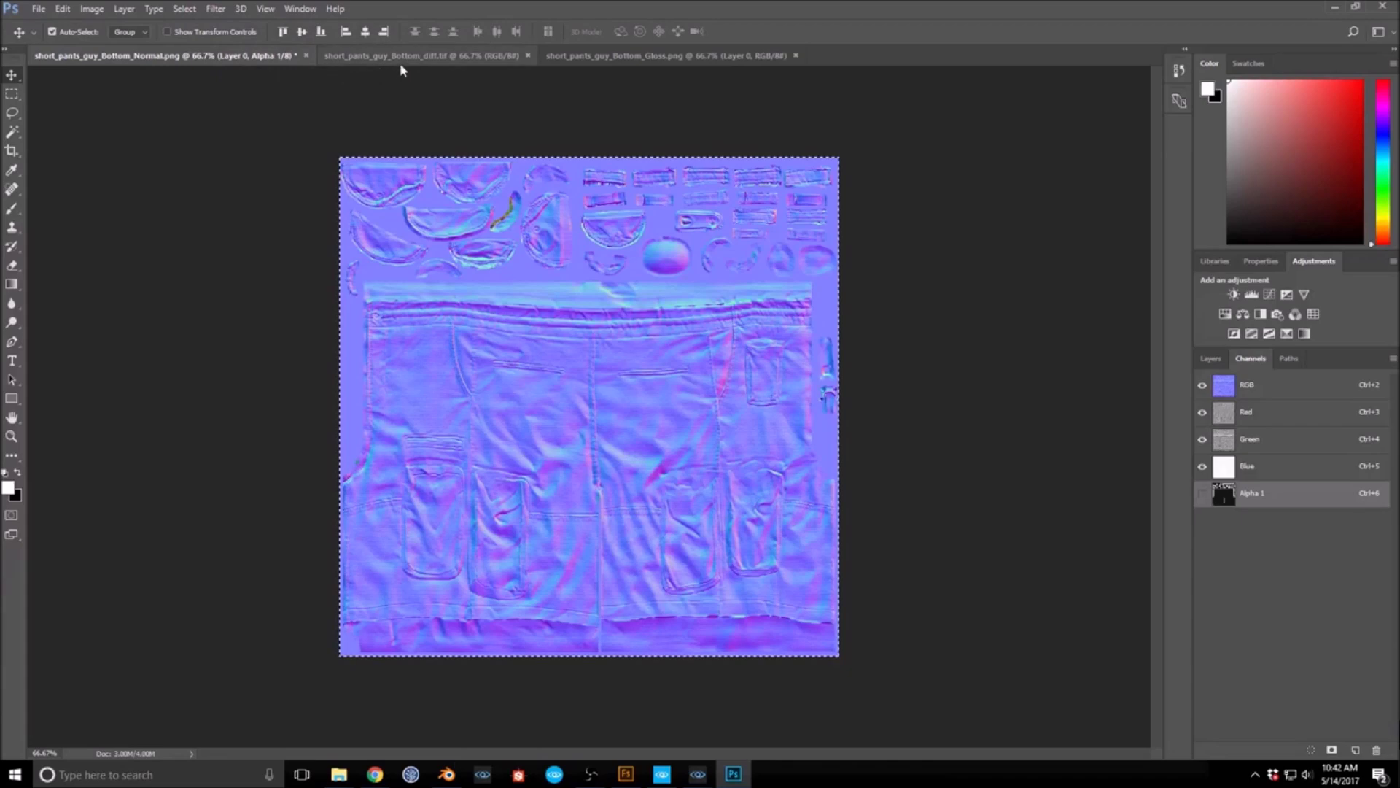
{"action": "key", "text": "ctrl+shift+s"}
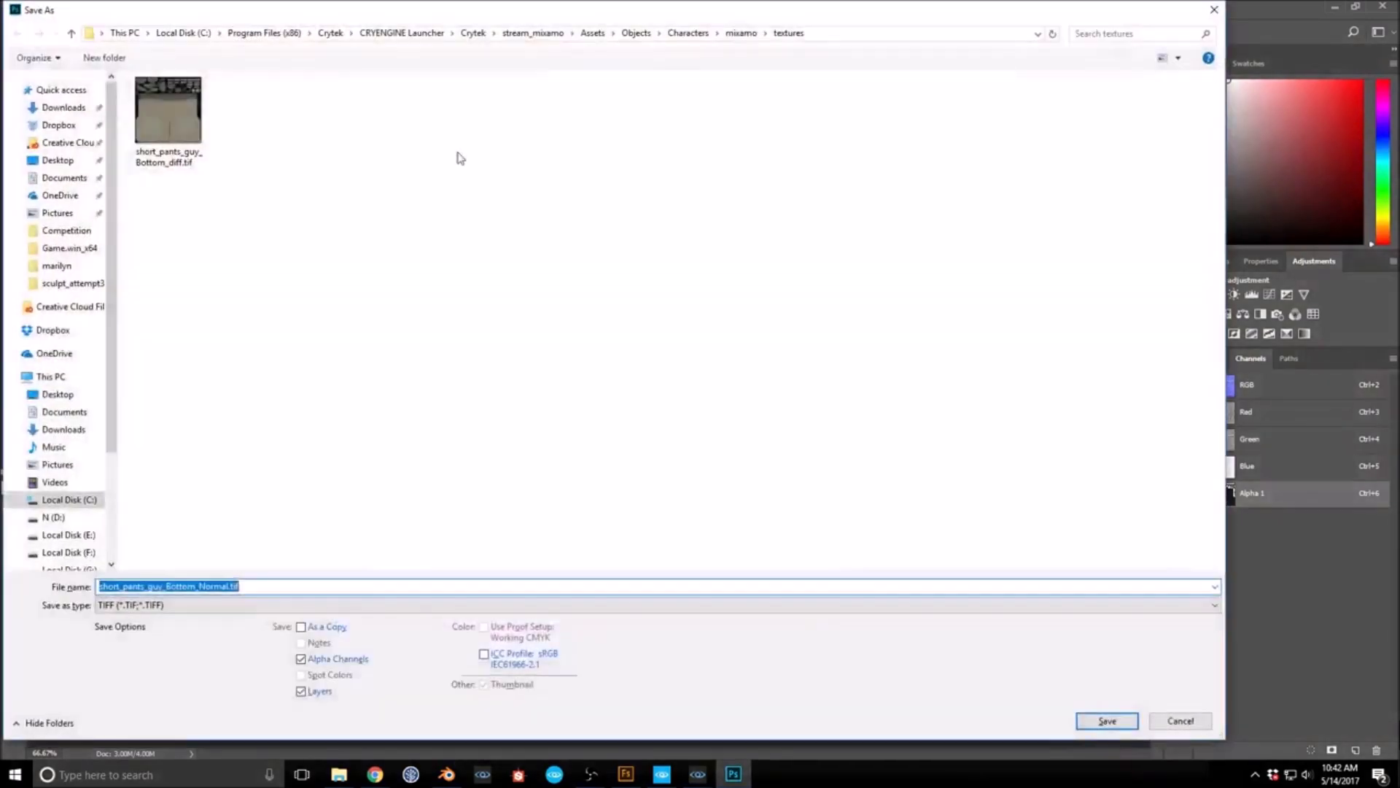
{"action": "left_click", "coordinate": [241, 587]}
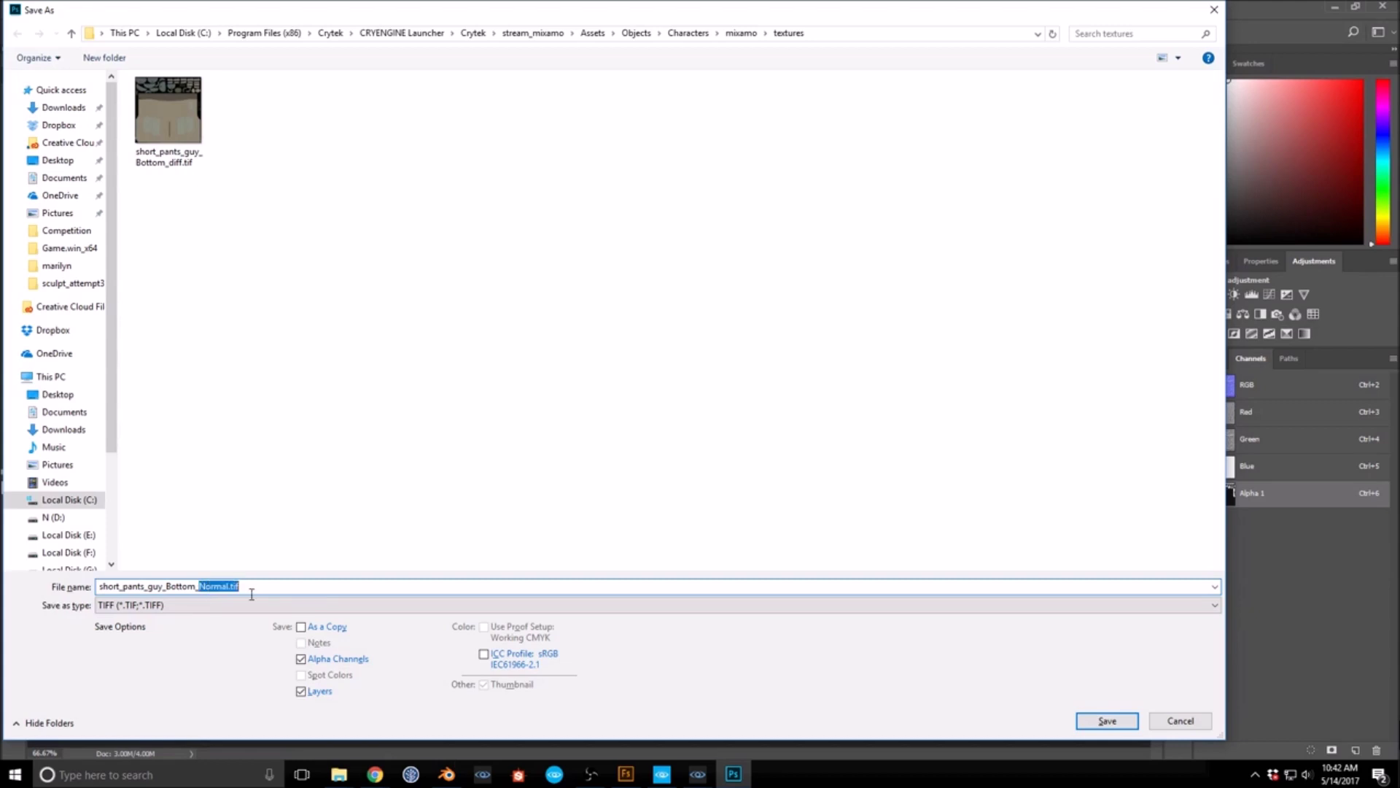
{"action": "type", "text": "ddna"}
{"action": "left_click", "coordinate": [301, 692]}
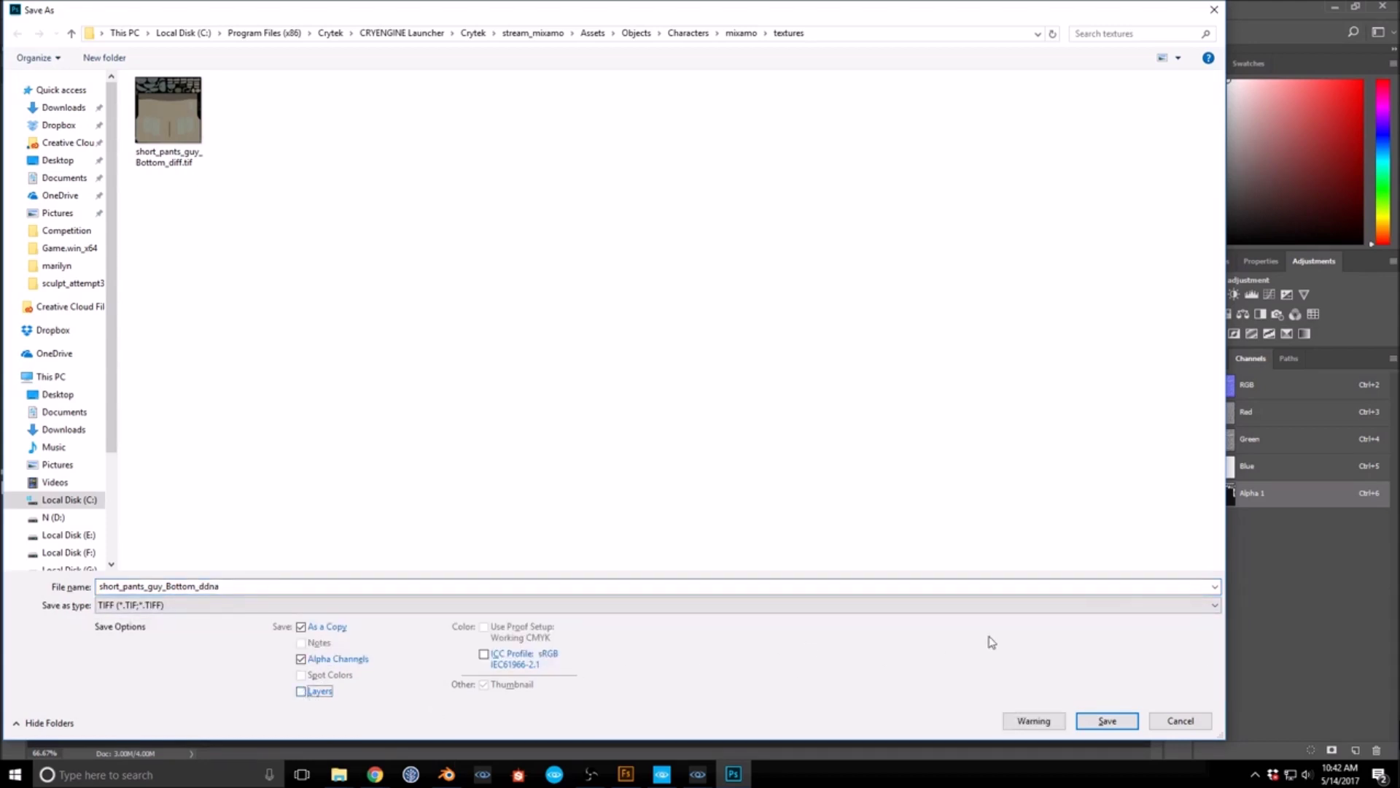
{"action": "left_click", "coordinate": [1105, 720]}
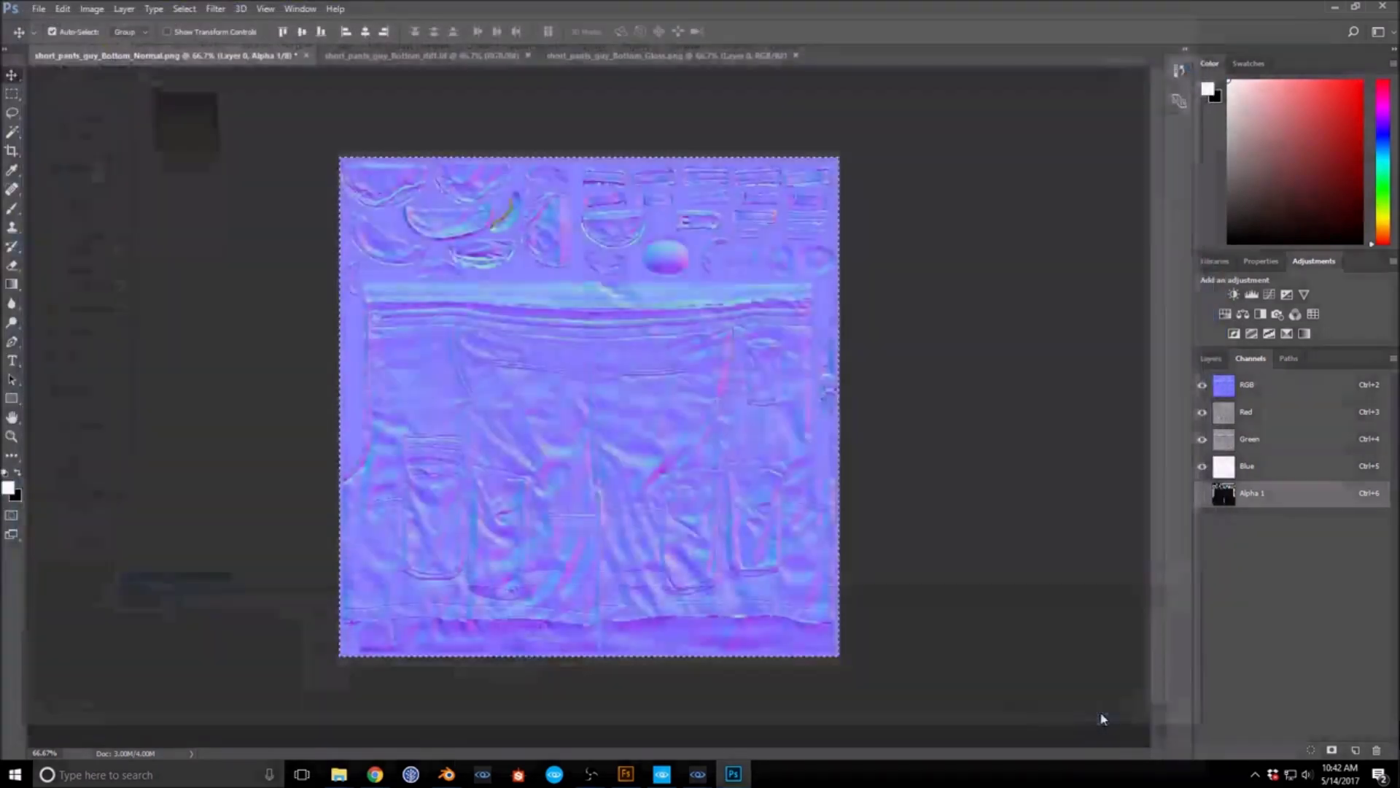
{"action": "left_click", "coordinate": [834, 347]}
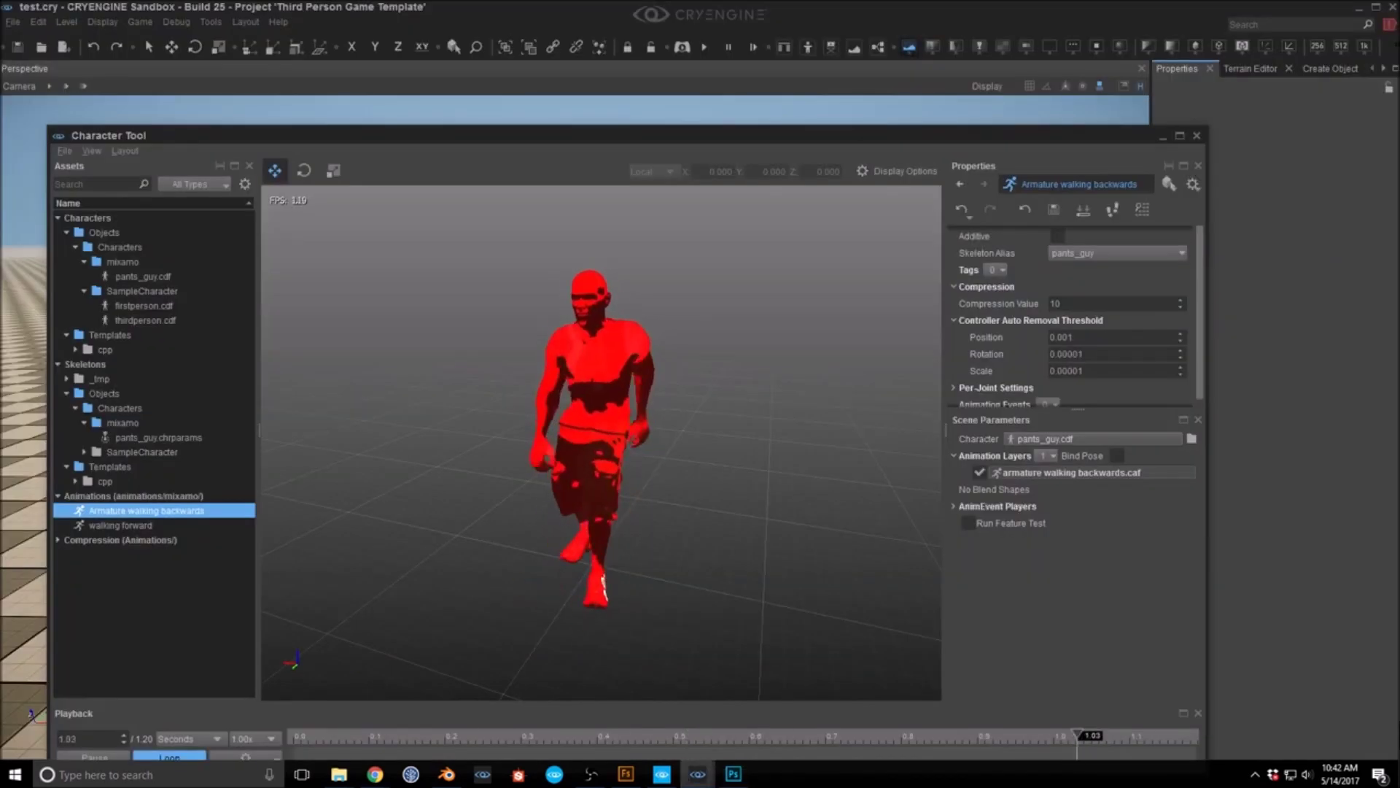
Step: Switch to CRYENGINE, arrange the Material Editor over the Character Tool, and select the Bottommat submaterial of mi_caf_material
{"action": "left_click_drag", "start_coordinate": [0, 132], "coordinate": [1056, 126]}
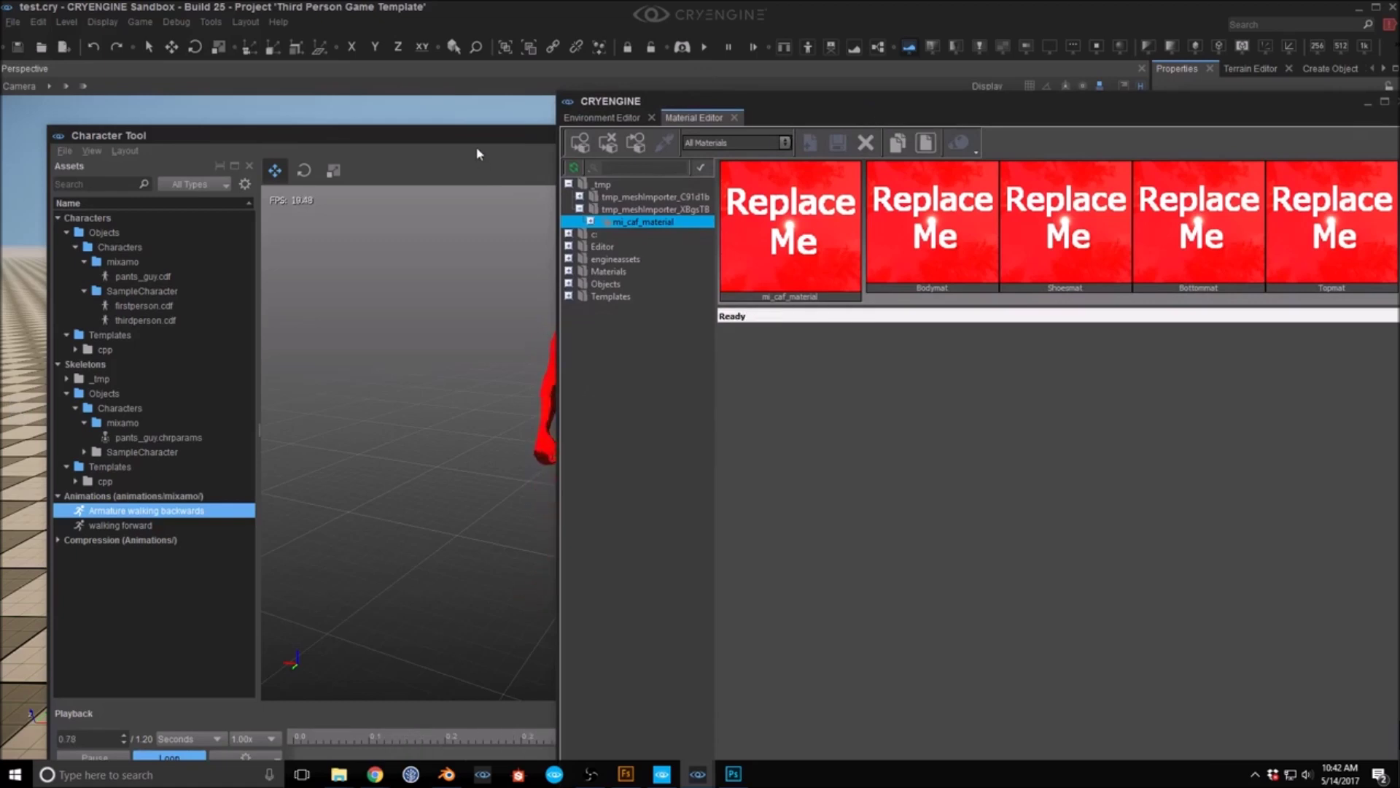
{"action": "left_click", "coordinate": [443, 137]}
{"action": "left_click_drag", "start_coordinate": [443, 137], "coordinate": [292, 144]}
{"action": "left_click", "coordinate": [1050, 112]}
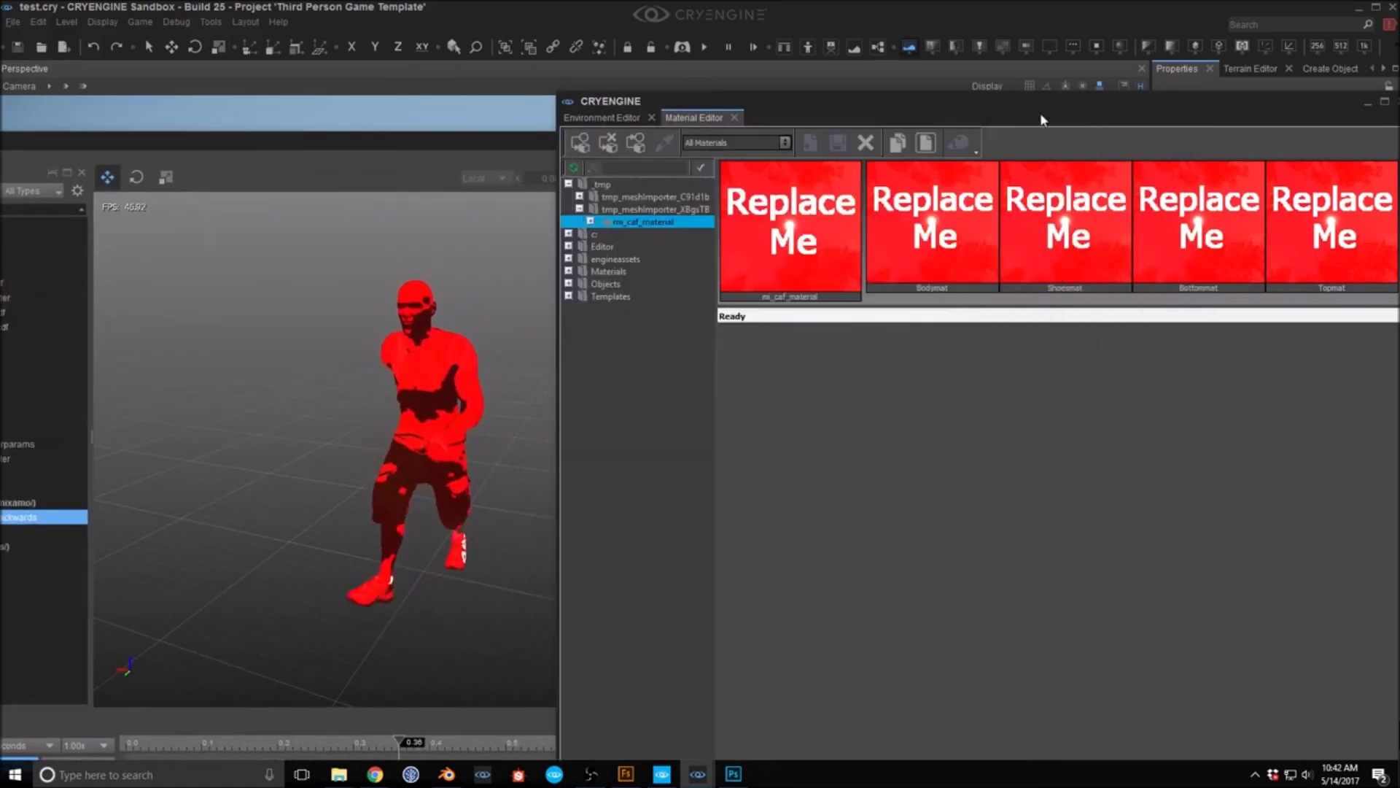
{"action": "left_click_drag", "start_coordinate": [950, 99], "coordinate": [699, 112]}
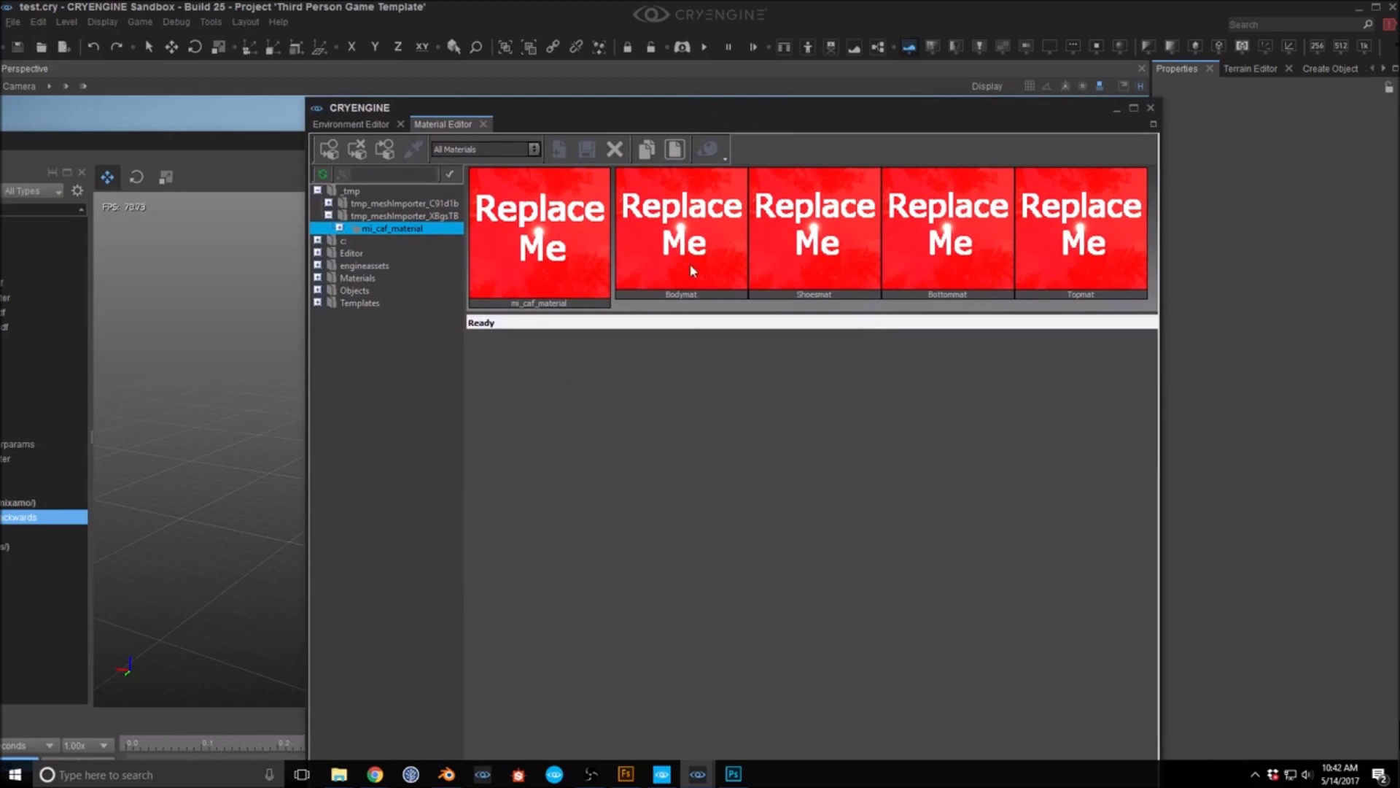
{"action": "left_click", "coordinate": [941, 255]}
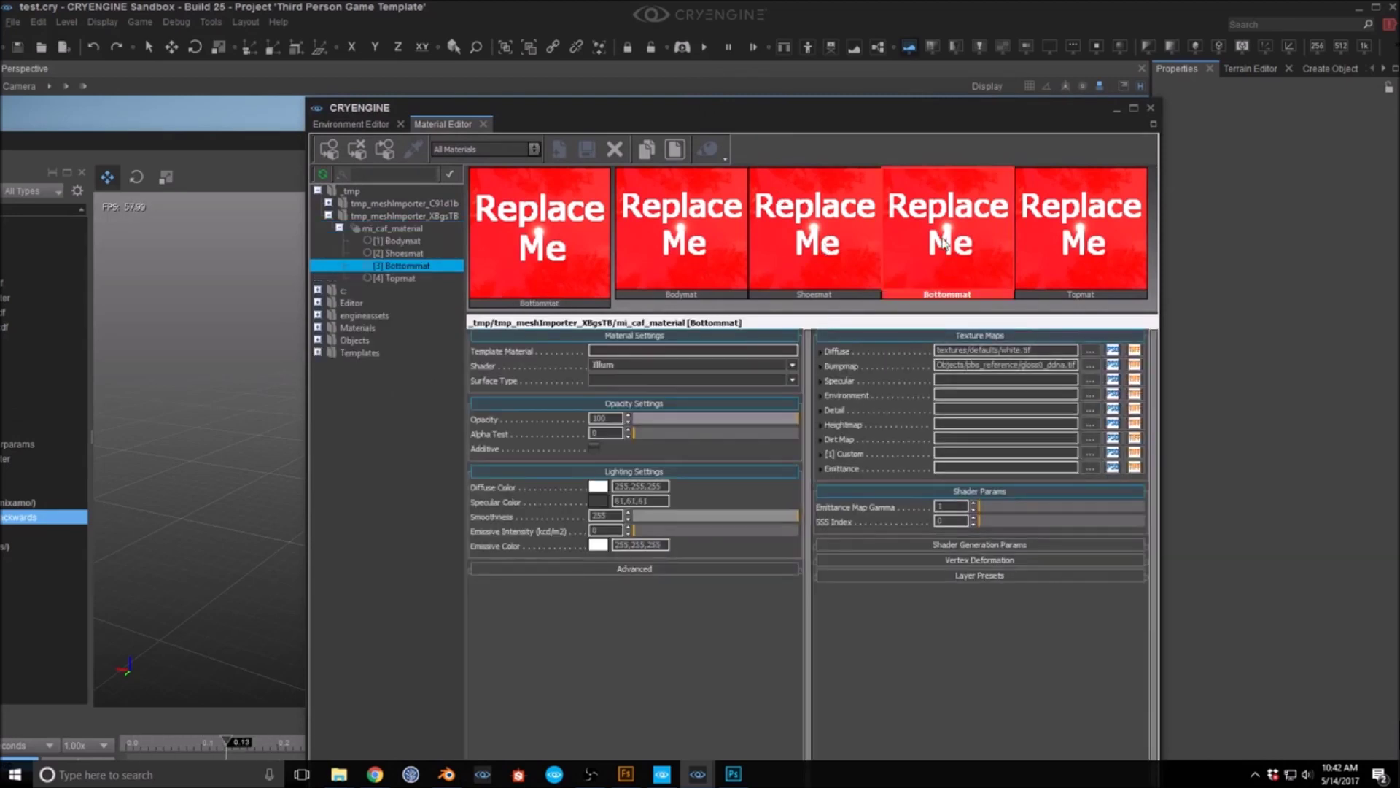
{"action": "left_click_drag", "start_coordinate": [698, 114], "coordinate": [977, 126]}
{"action": "left_click", "coordinate": [1091, 240]}
{"action": "left_click", "coordinate": [1209, 261]}
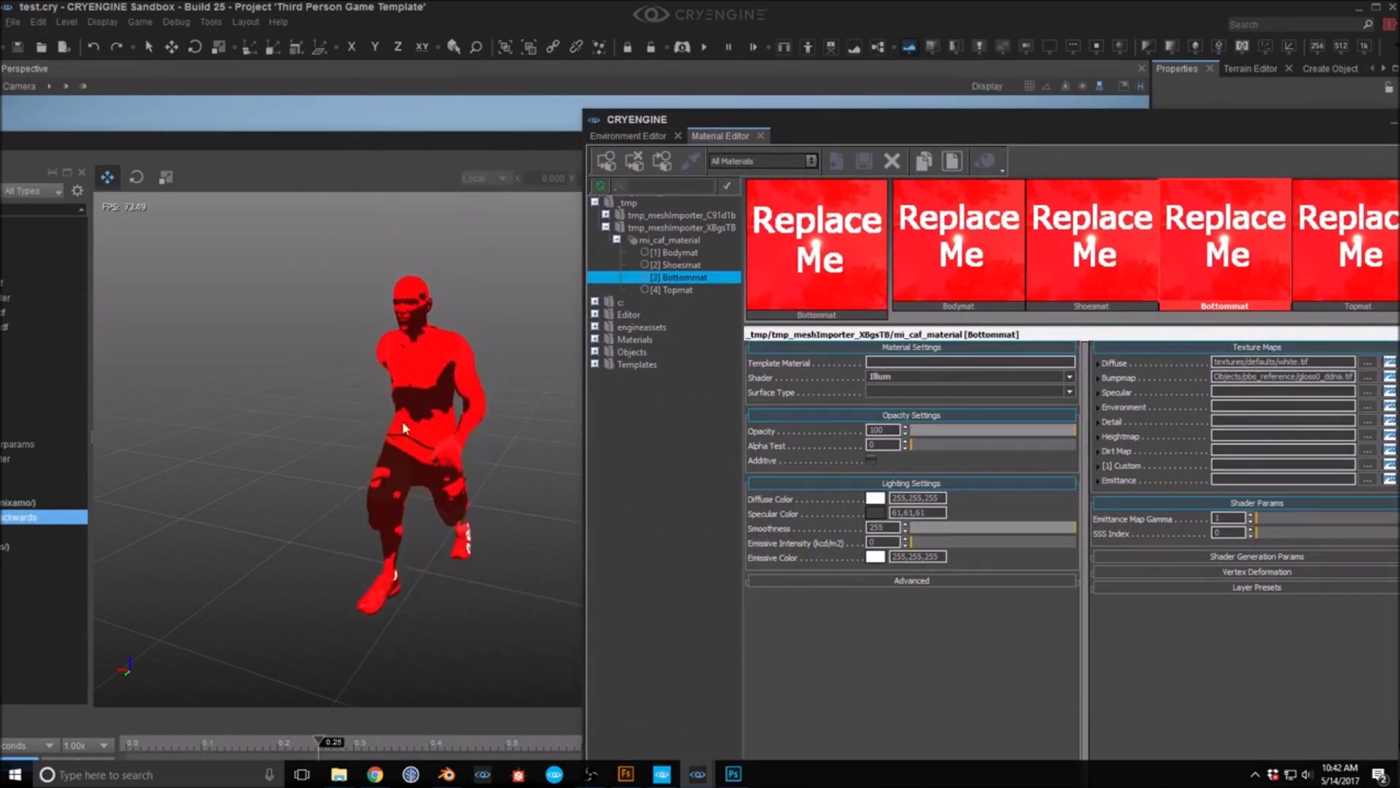
{"action": "left_click_drag", "start_coordinate": [1037, 134], "coordinate": [655, 111]}
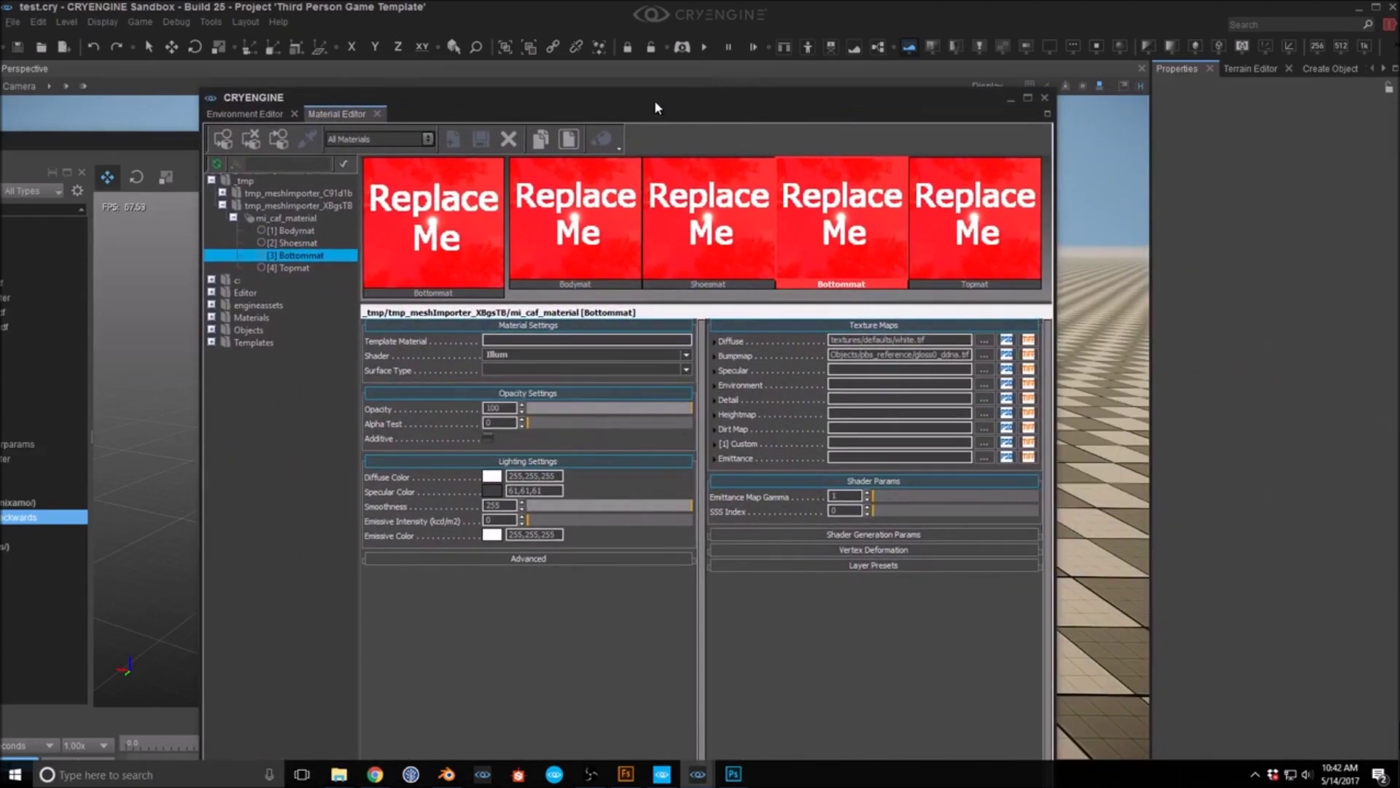
Step: Assign short_pants_guy_Bottom_diff.tif from Objects/Characters/mixamo/textures as the Diffuse map of Bottommat
{"action": "left_click", "coordinate": [984, 342]}
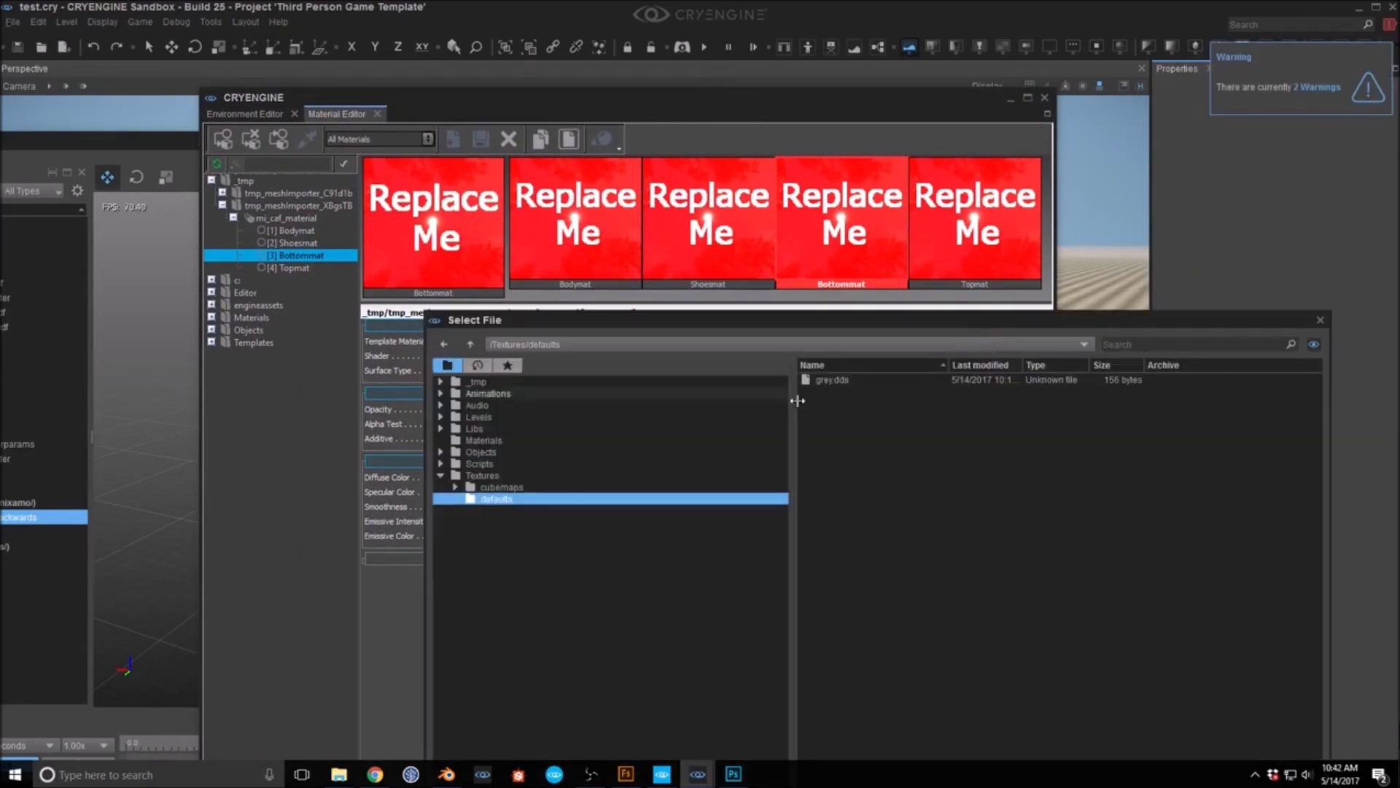
{"action": "left_click", "coordinate": [487, 453]}
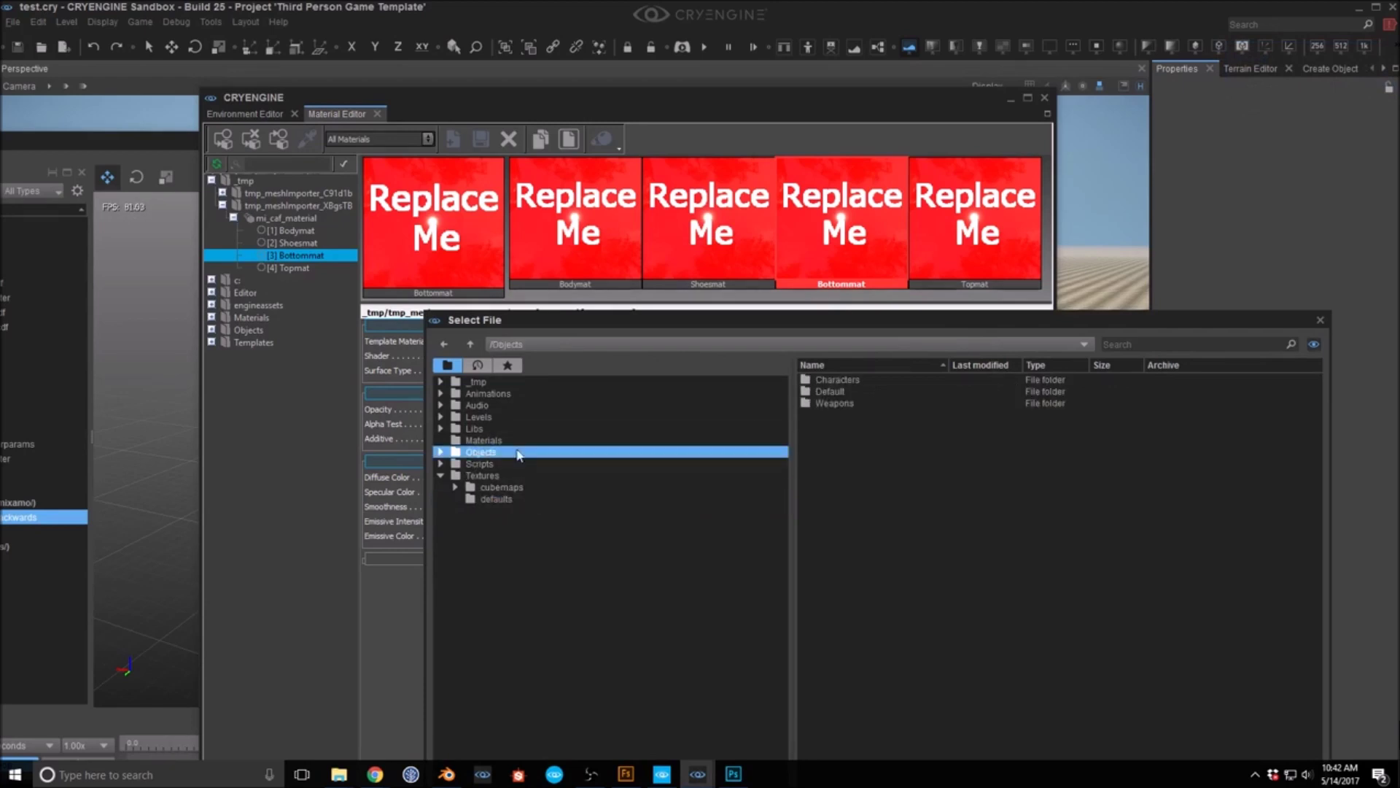
{"action": "double_click", "coordinate": [839, 379]}
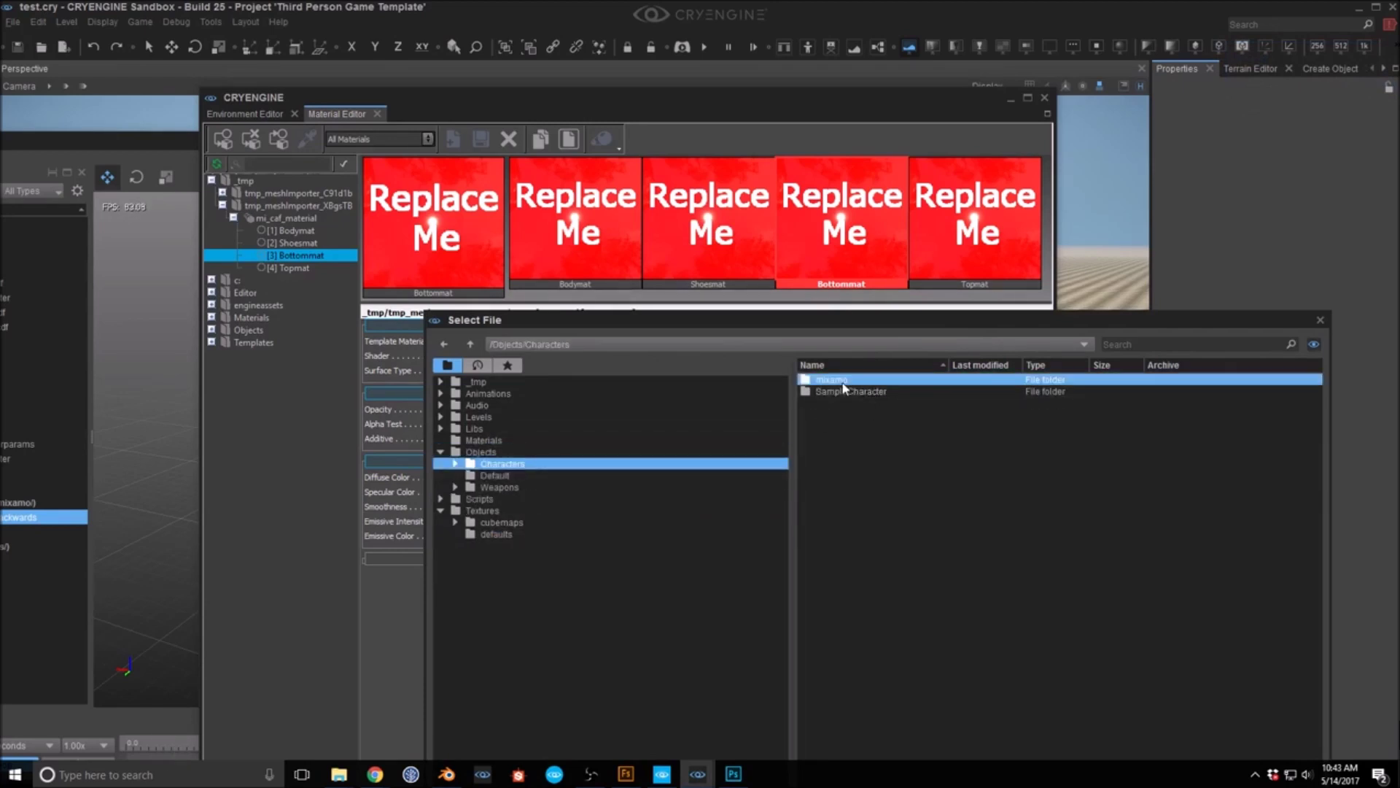
{"action": "double_click", "coordinate": [838, 380]}
{"action": "double_click", "coordinate": [839, 380]}
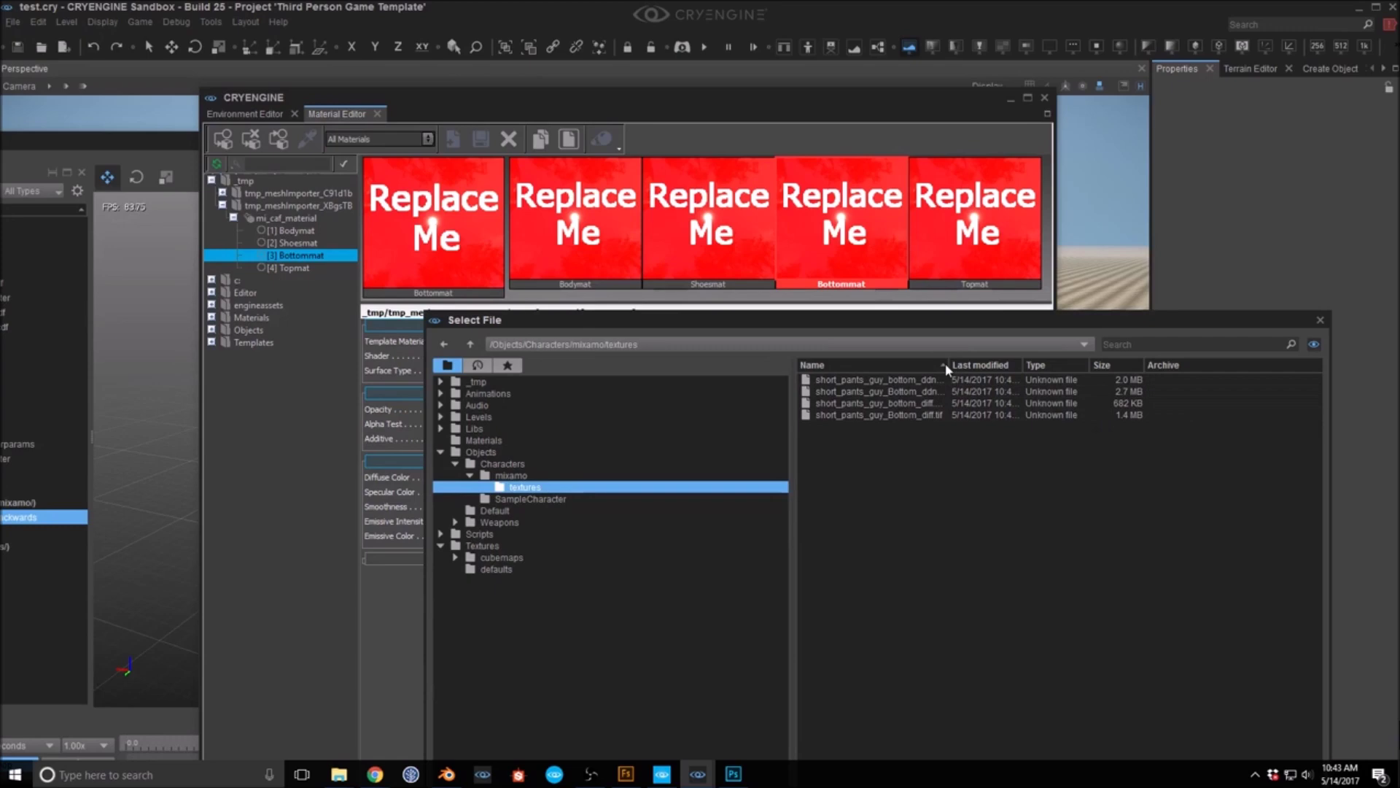
{"action": "left_click_drag", "start_coordinate": [948, 364], "coordinate": [1071, 364]}
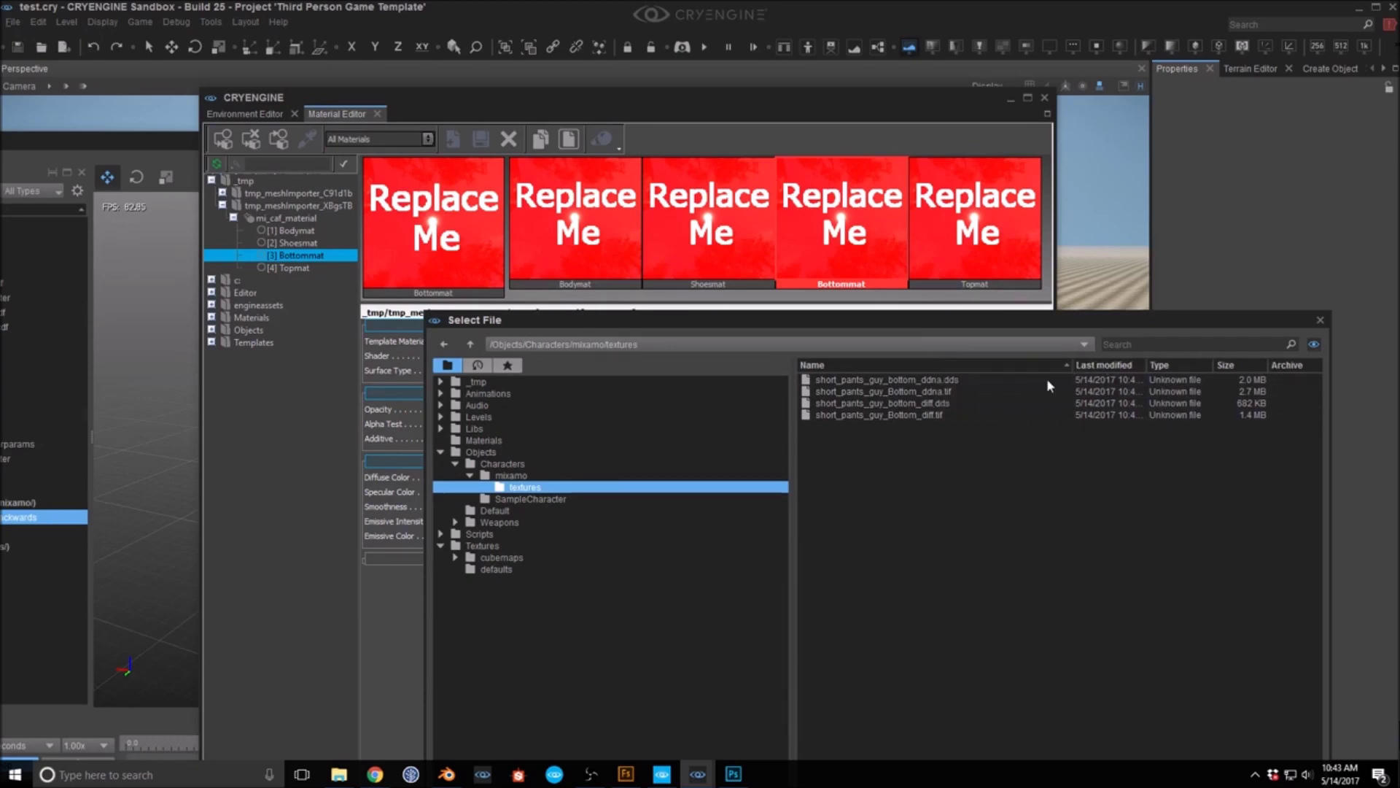
{"action": "double_click", "coordinate": [911, 415]}
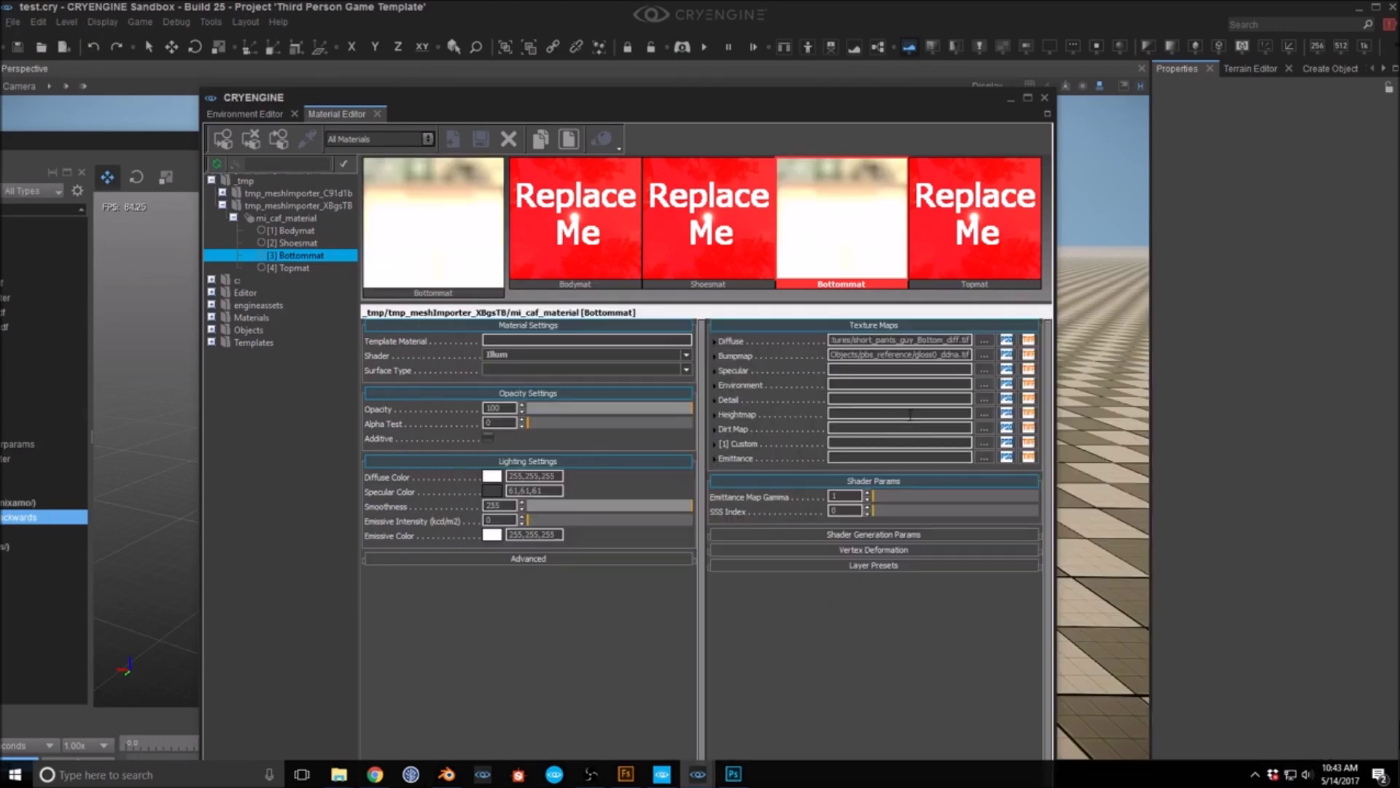
Step: Copy the Diffuse texture path of Bottommat into its Bumpmap slot
{"action": "double_click", "coordinate": [945, 342]}
{"action": "key", "text": "ctrl+c"}
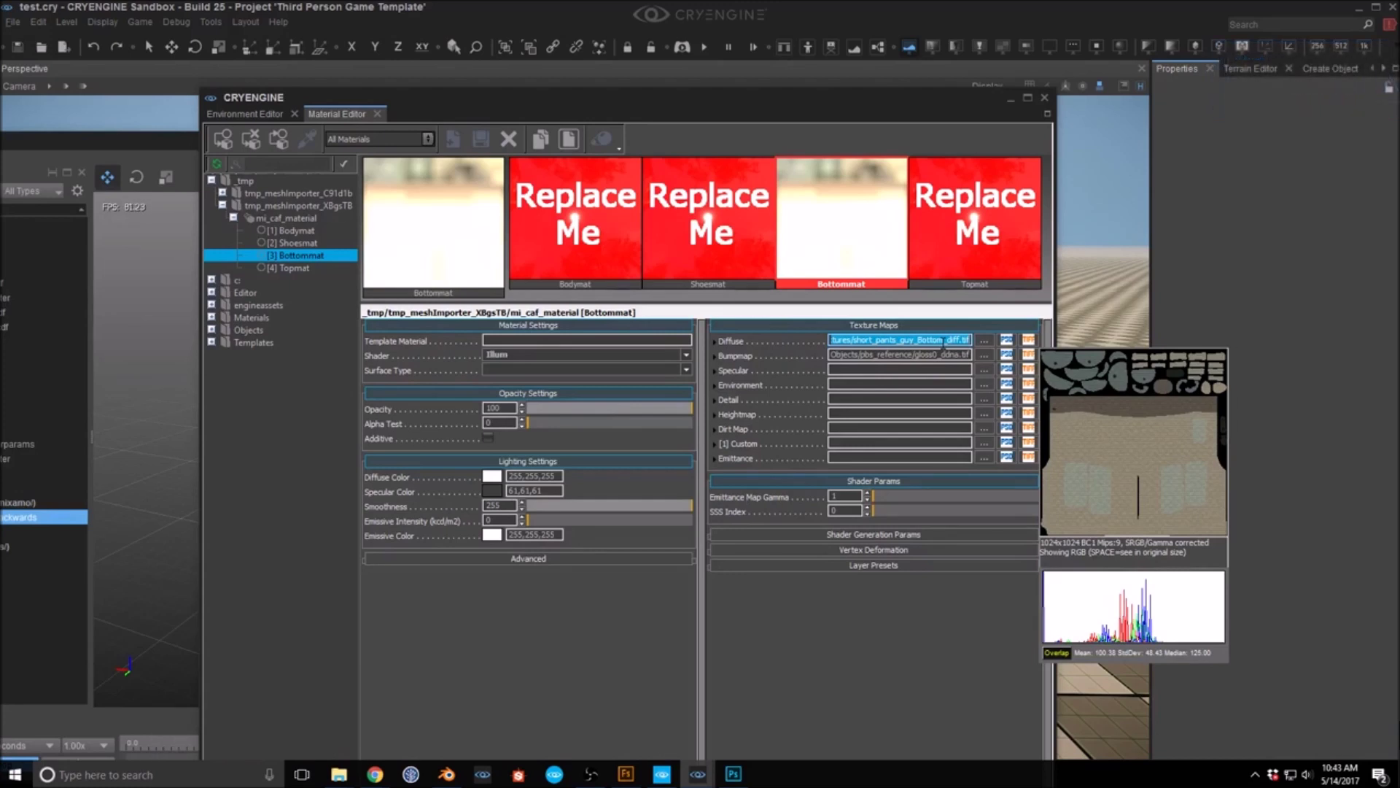
{"action": "double_click", "coordinate": [934, 356]}
{"action": "key", "text": "ctrl+v"}
{"action": "left_click", "coordinate": [916, 370]}
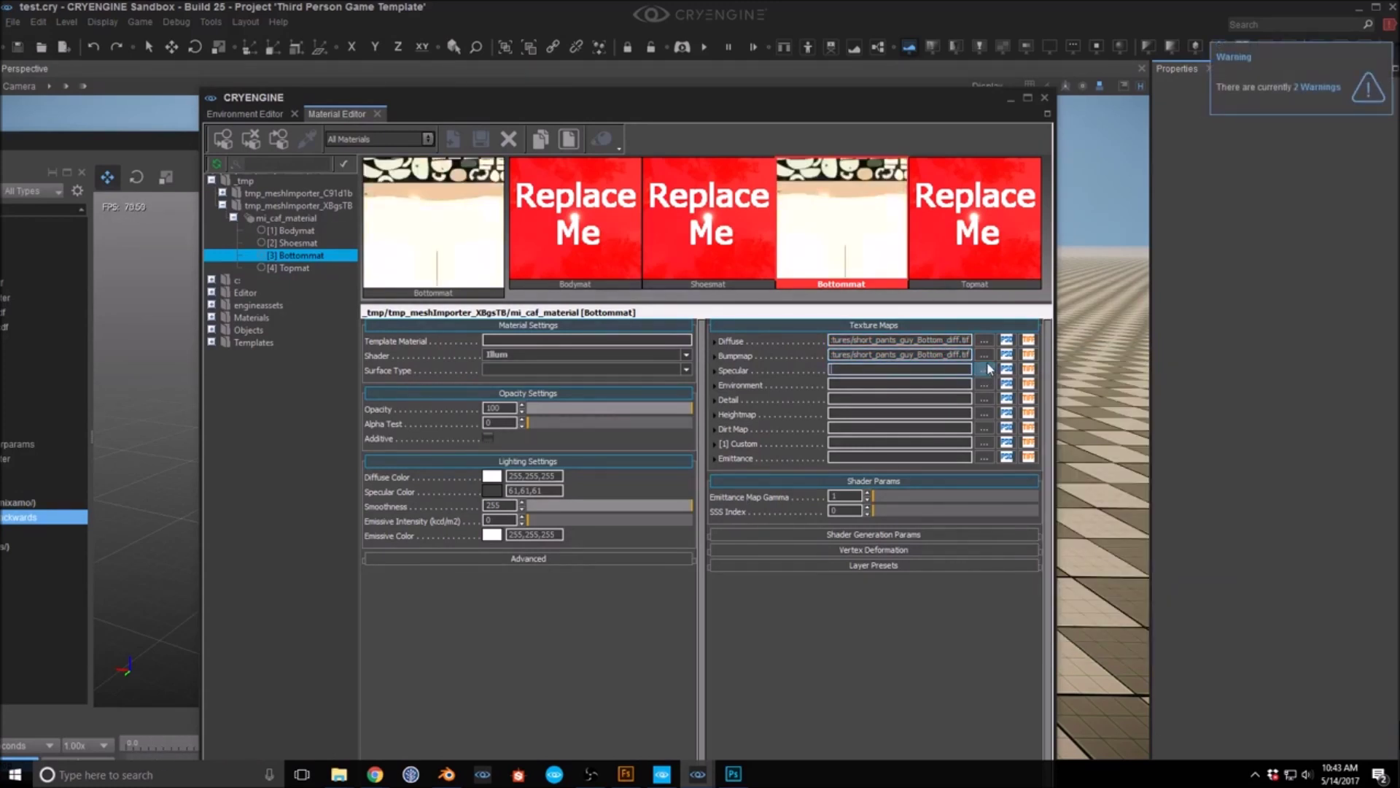
{"action": "left_click", "coordinate": [986, 369]}
{"action": "left_click", "coordinate": [1319, 320]}
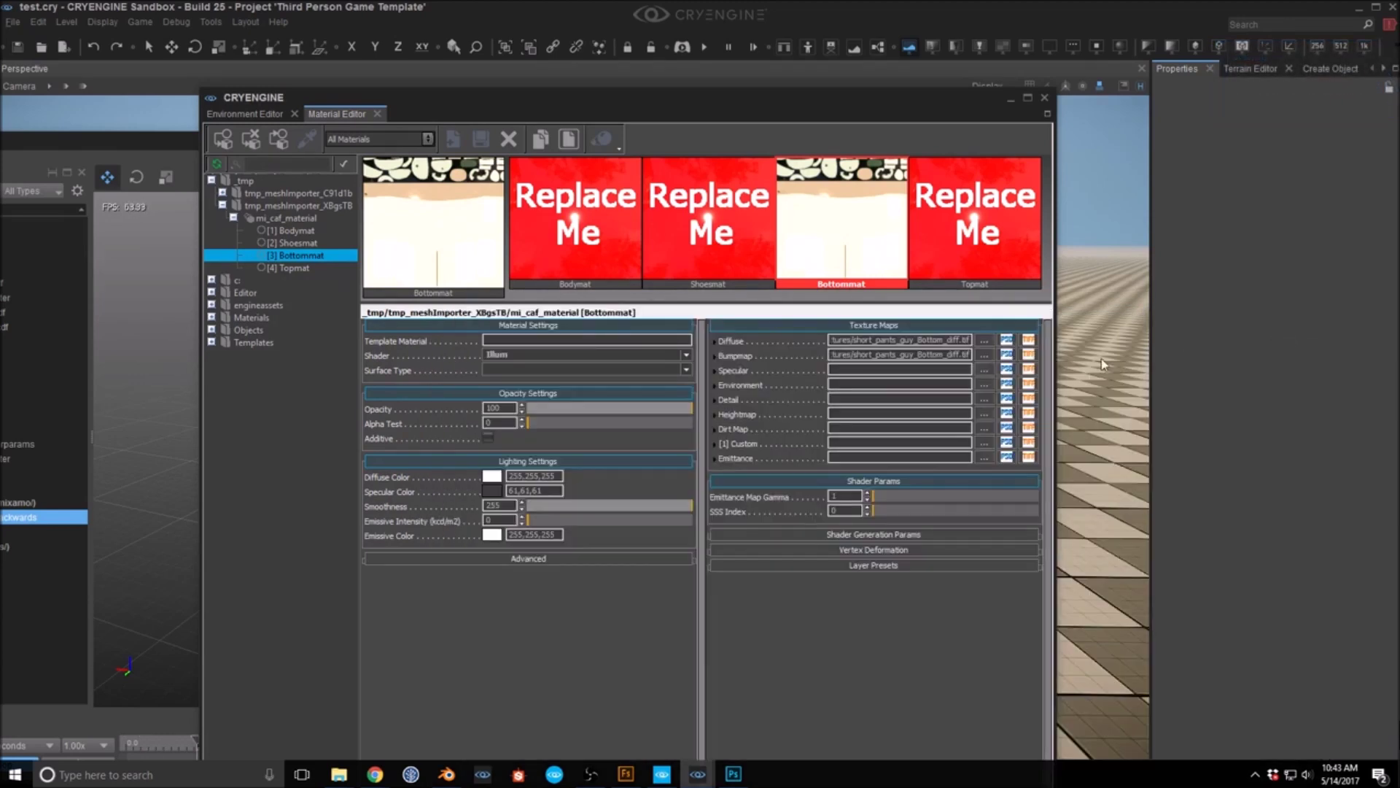
Step: Assign short_pants_guy_Bottom_ddna.tif from the mixamo textures folder as the Bumpmap of Bottommat
{"action": "left_click", "coordinate": [986, 369]}
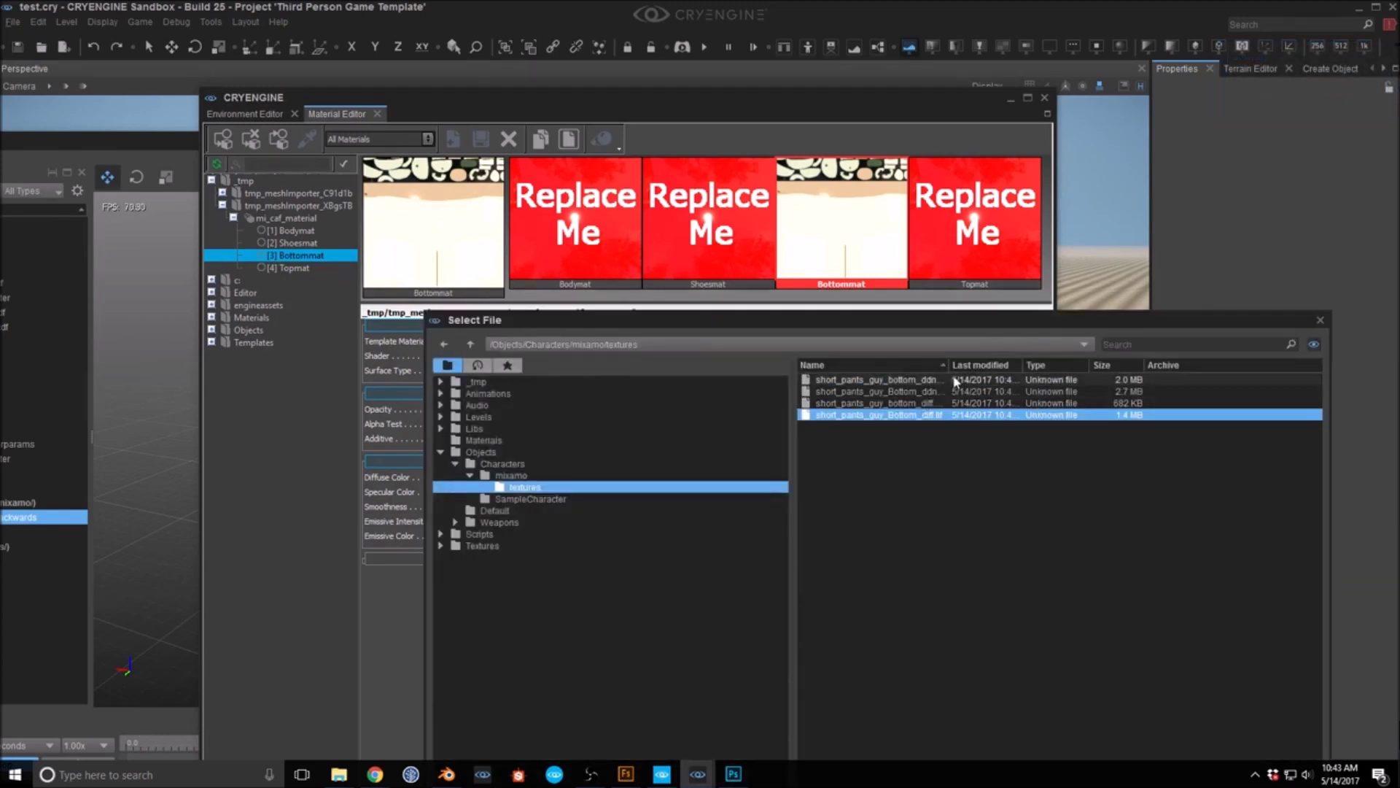
{"action": "left_click_drag", "start_coordinate": [948, 365], "coordinate": [995, 365]}
{"action": "left_click", "coordinate": [933, 392]}
{"action": "double_click", "coordinate": [933, 391]}
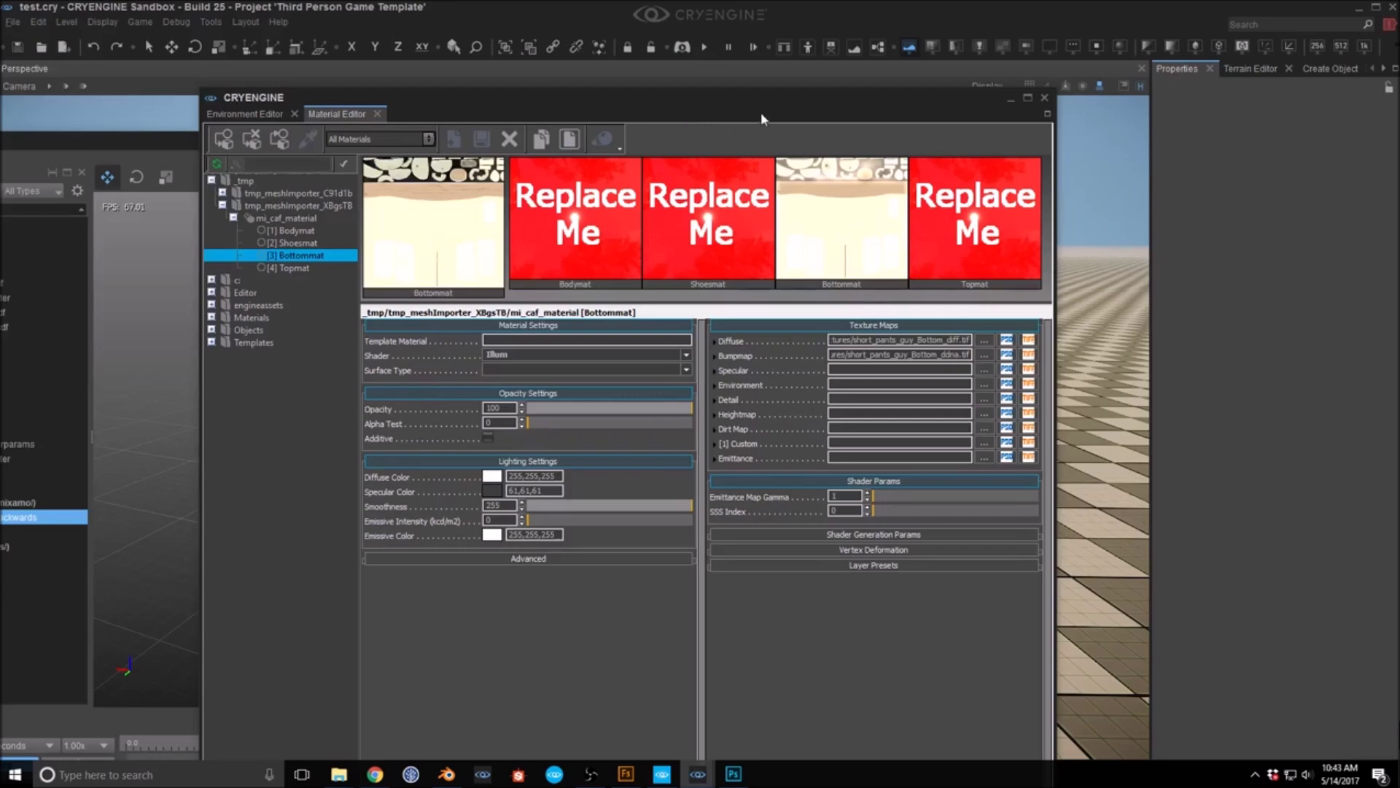
Step: Uncover the Character Tool and set the Skeleton Material of pants_guy.cdf to pants_guy.mtl from Objects/Characters/mixamo
{"action": "left_click_drag", "start_coordinate": [716, 99], "coordinate": [1393, 150]}
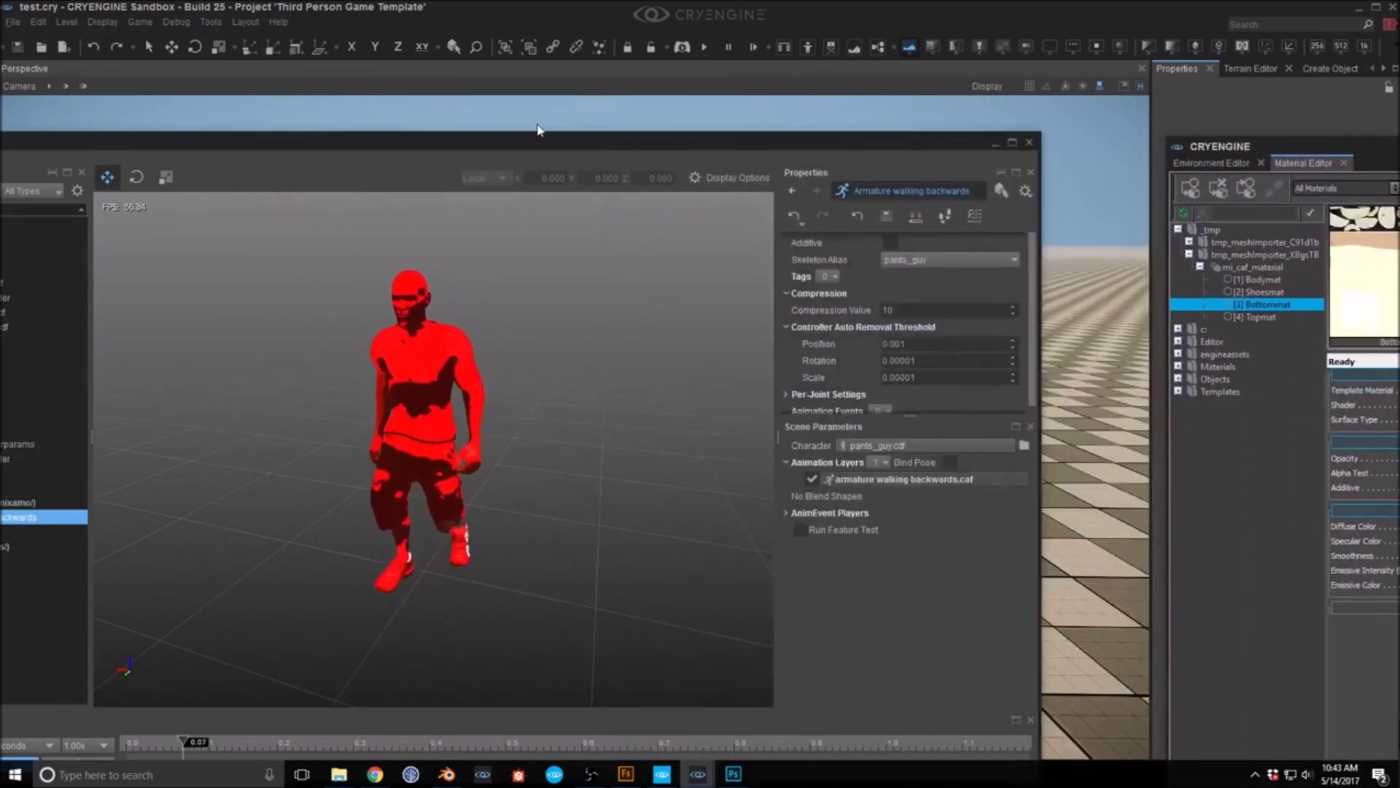
{"action": "left_click_drag", "start_coordinate": [518, 140], "coordinate": [737, 134]}
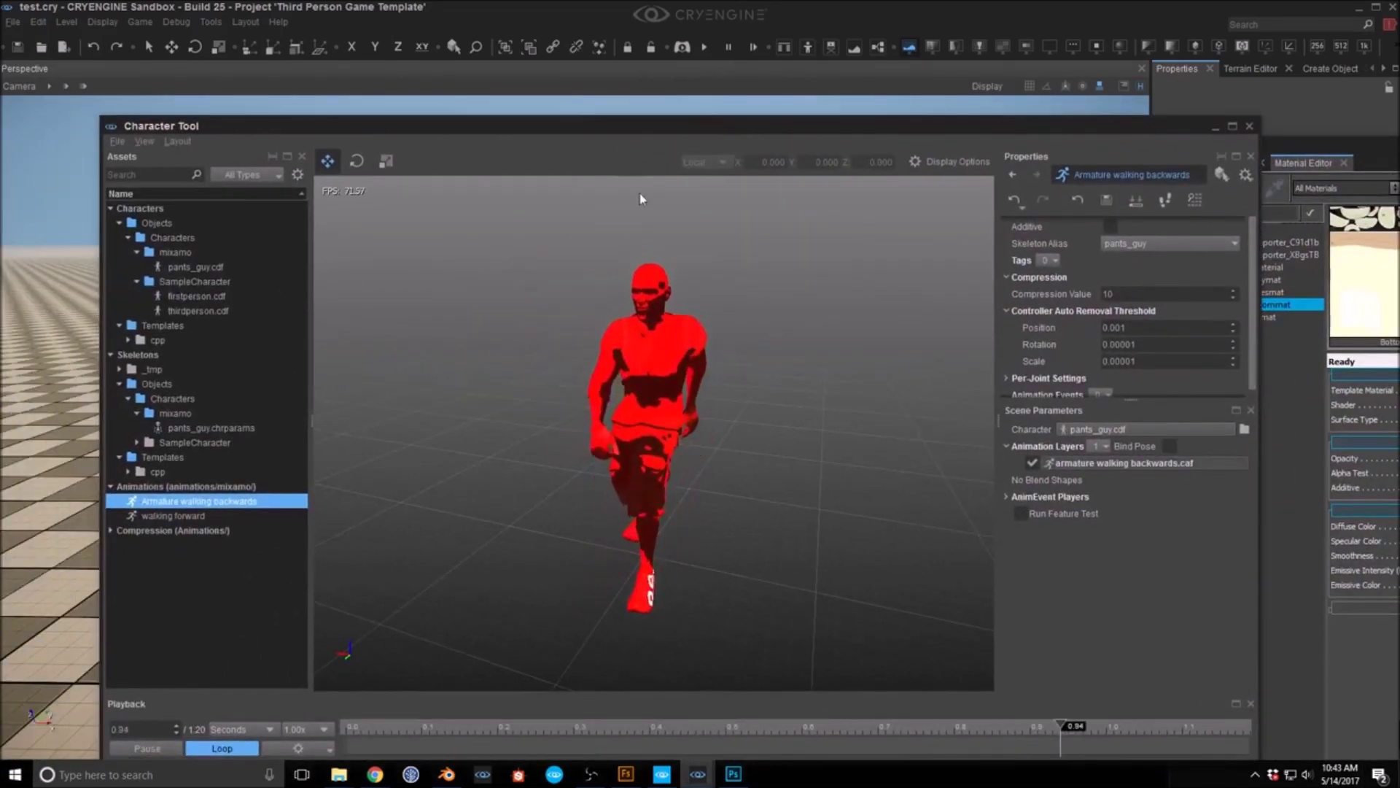
{"action": "left_click", "coordinate": [194, 267]}
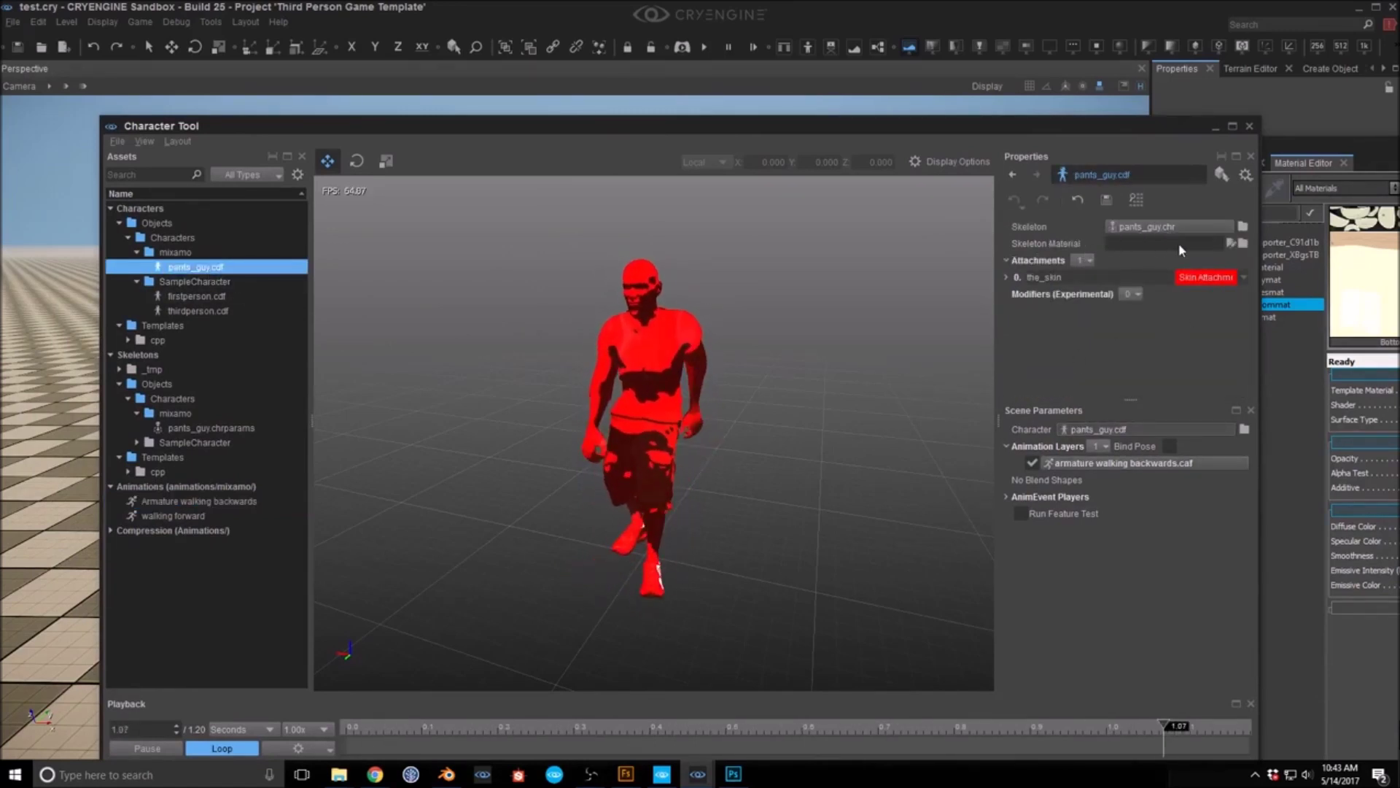
{"action": "left_click", "coordinate": [1243, 243]}
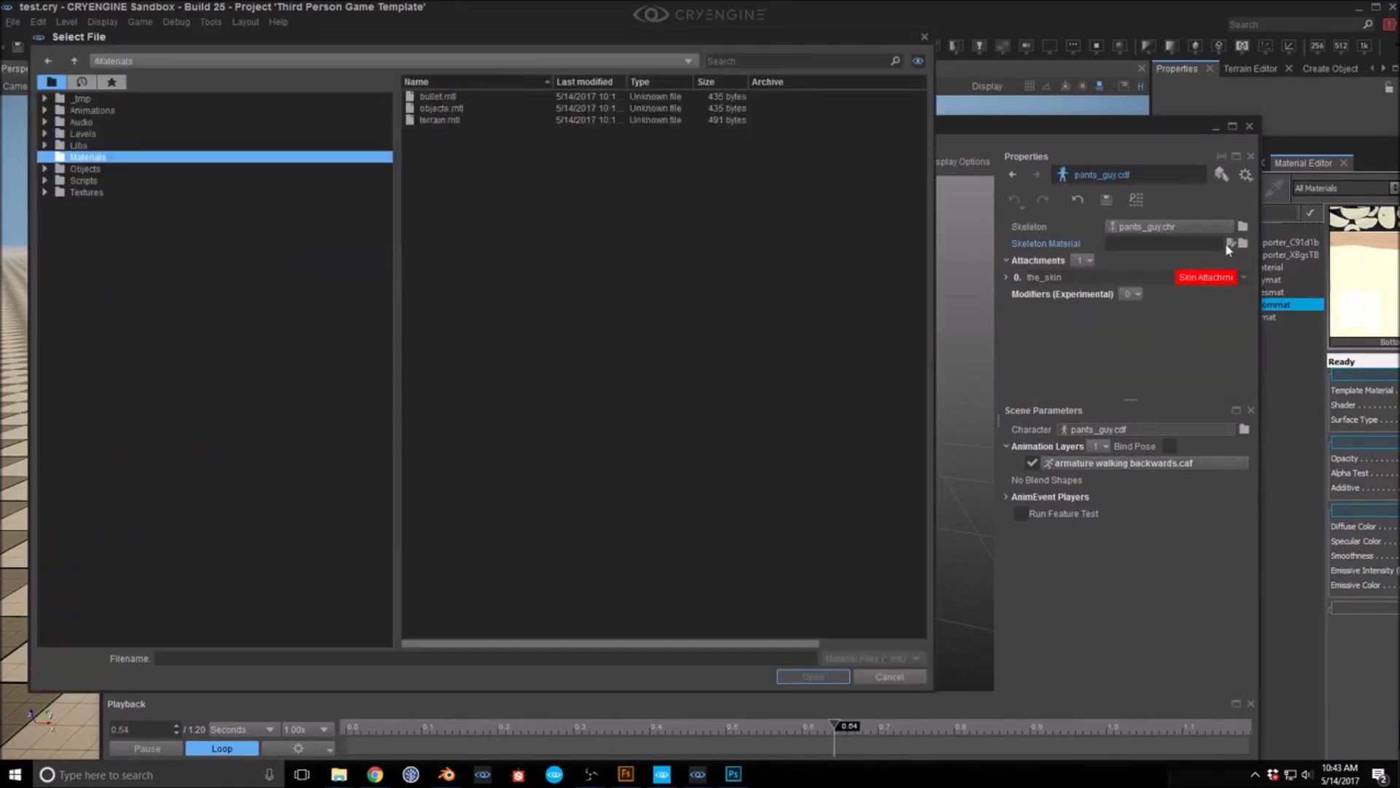
{"action": "left_click", "coordinate": [85, 169]}
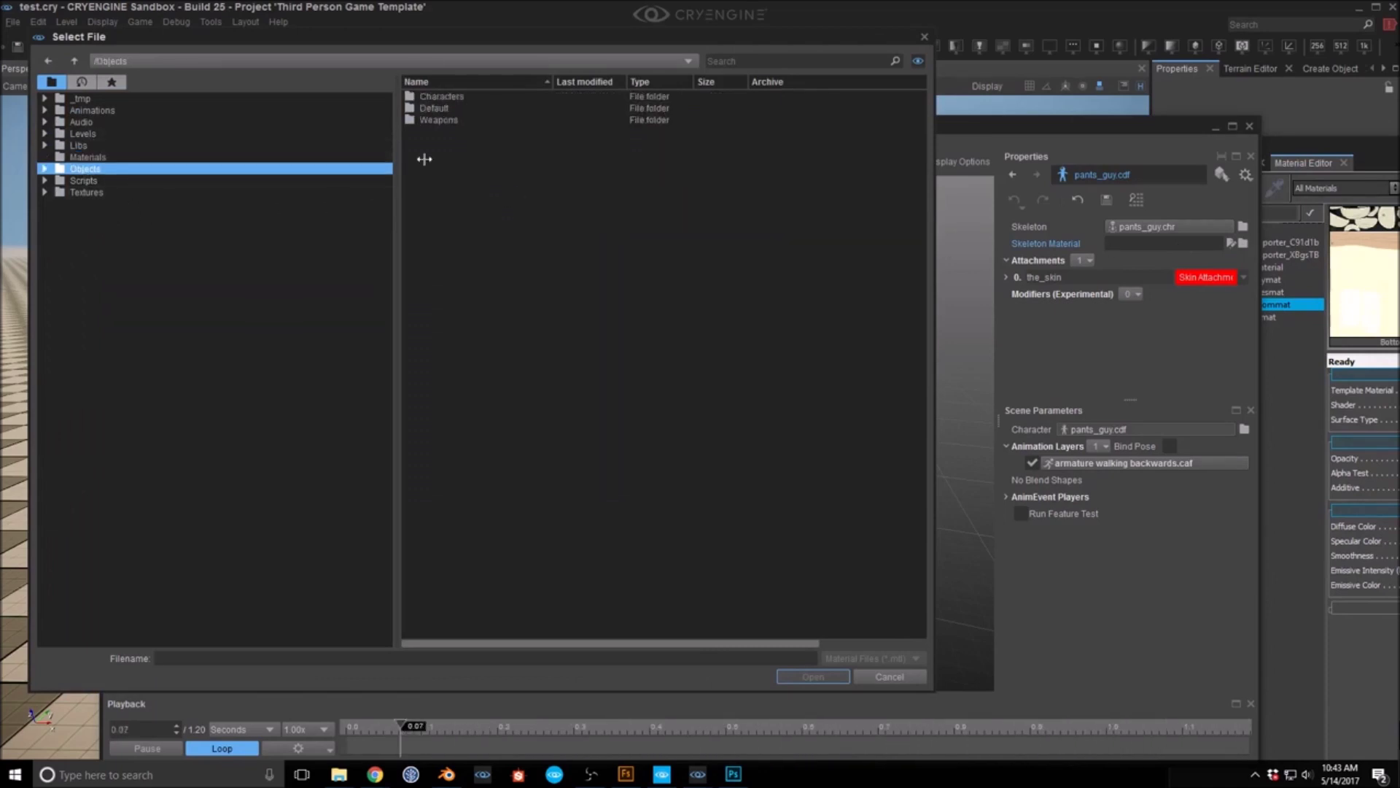
{"action": "double_click", "coordinate": [446, 98]}
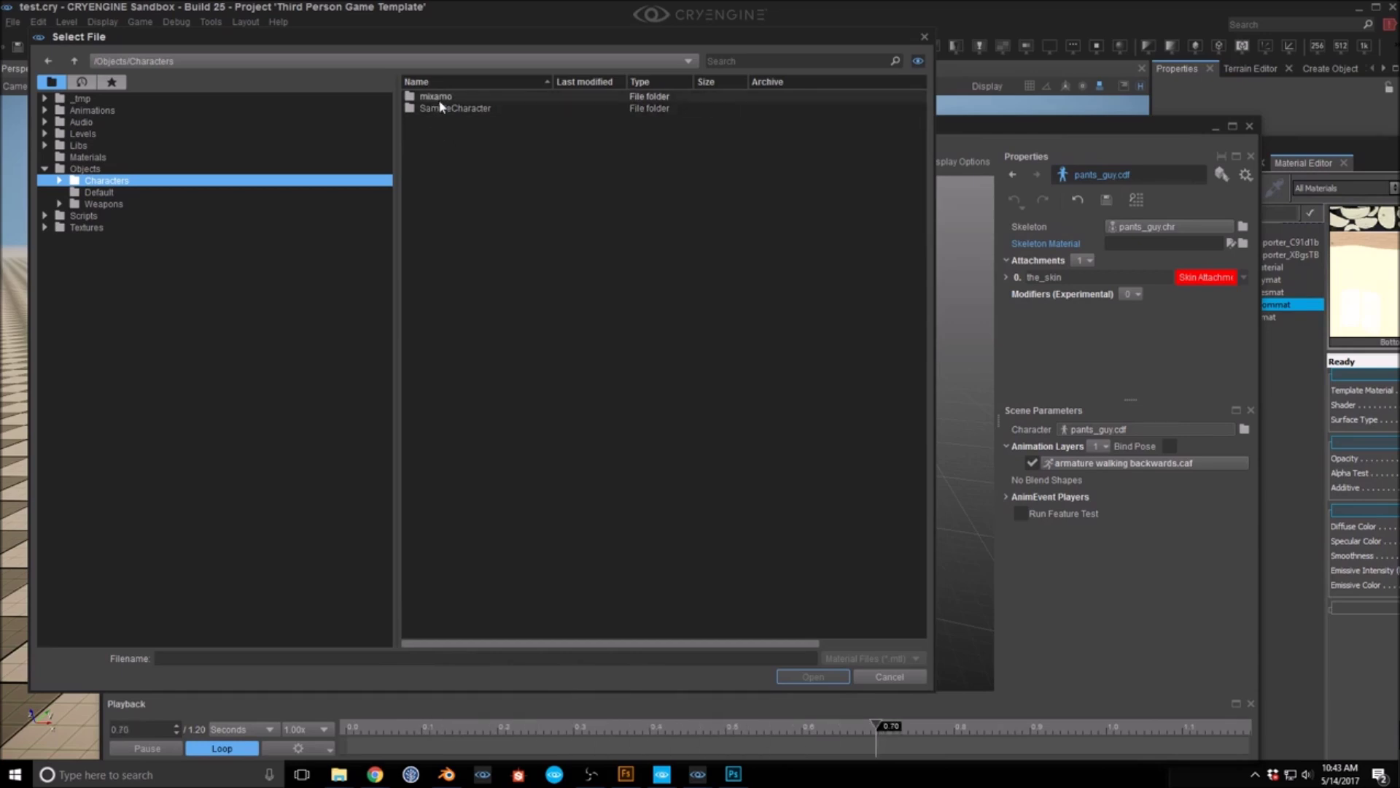
{"action": "double_click", "coordinate": [436, 96]}
{"action": "left_click", "coordinate": [457, 109]}
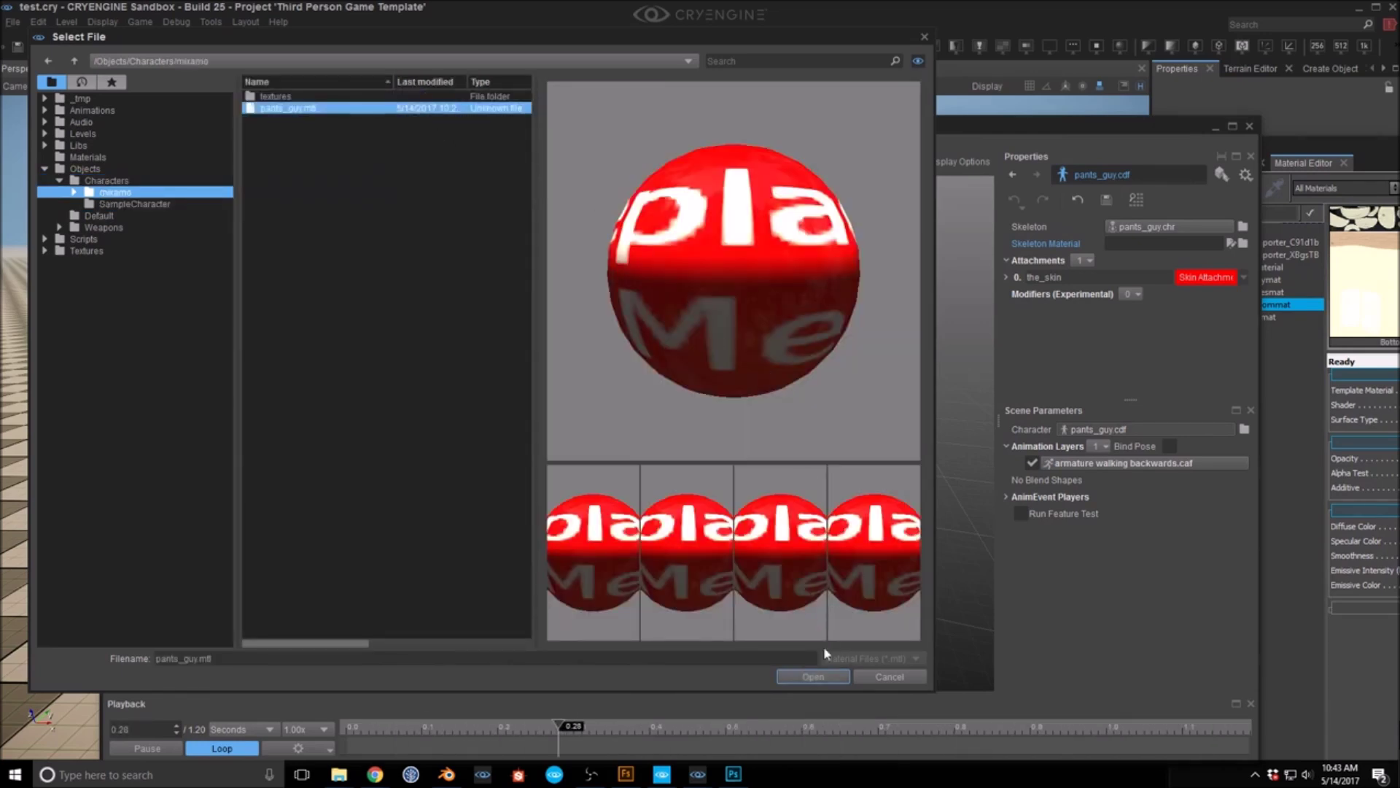
{"action": "left_click", "coordinate": [814, 677]}
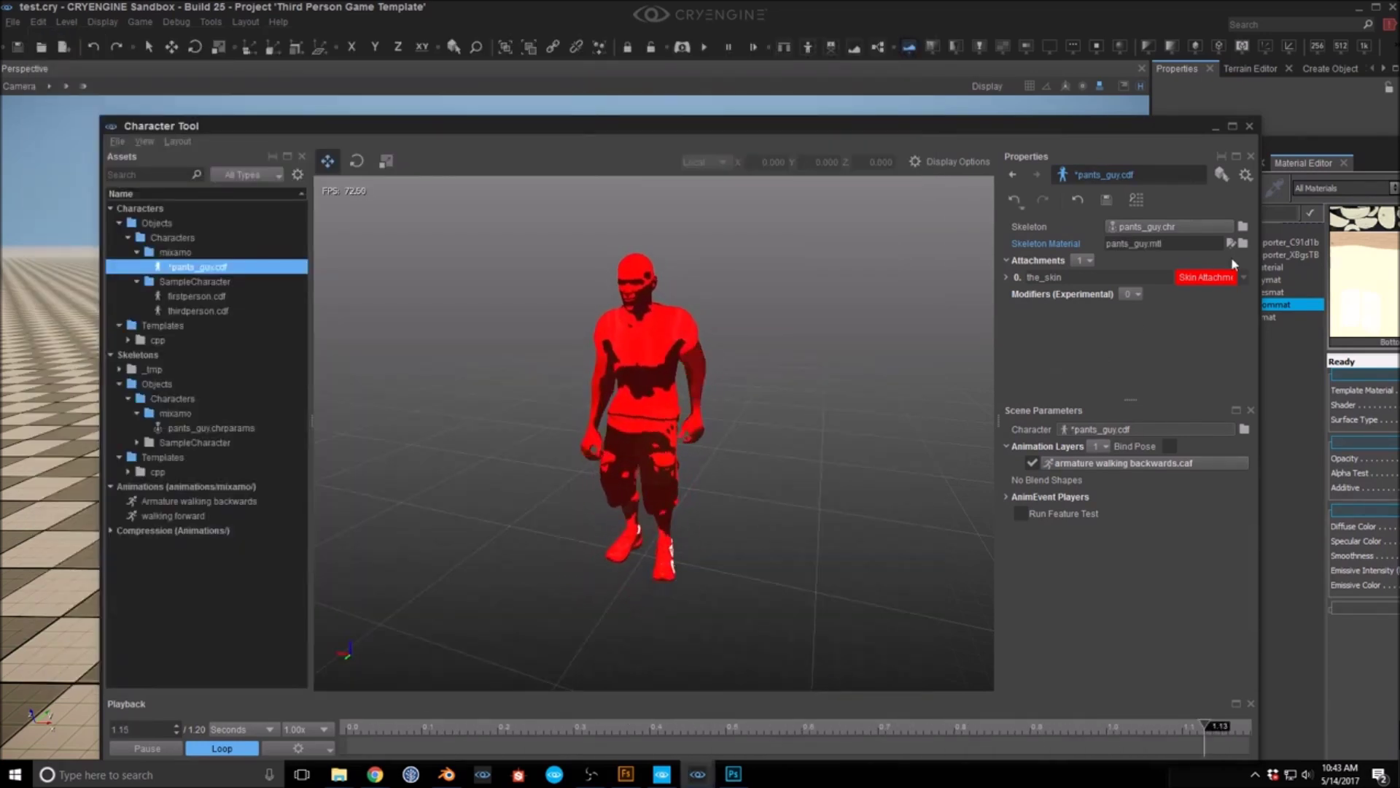
Step: Bring the Material Editor into view and copy the textured Bottommat of mi_caf_material in the _tmp folder
{"action": "left_click_drag", "start_coordinate": [1399, 151], "coordinate": [996, 189]}
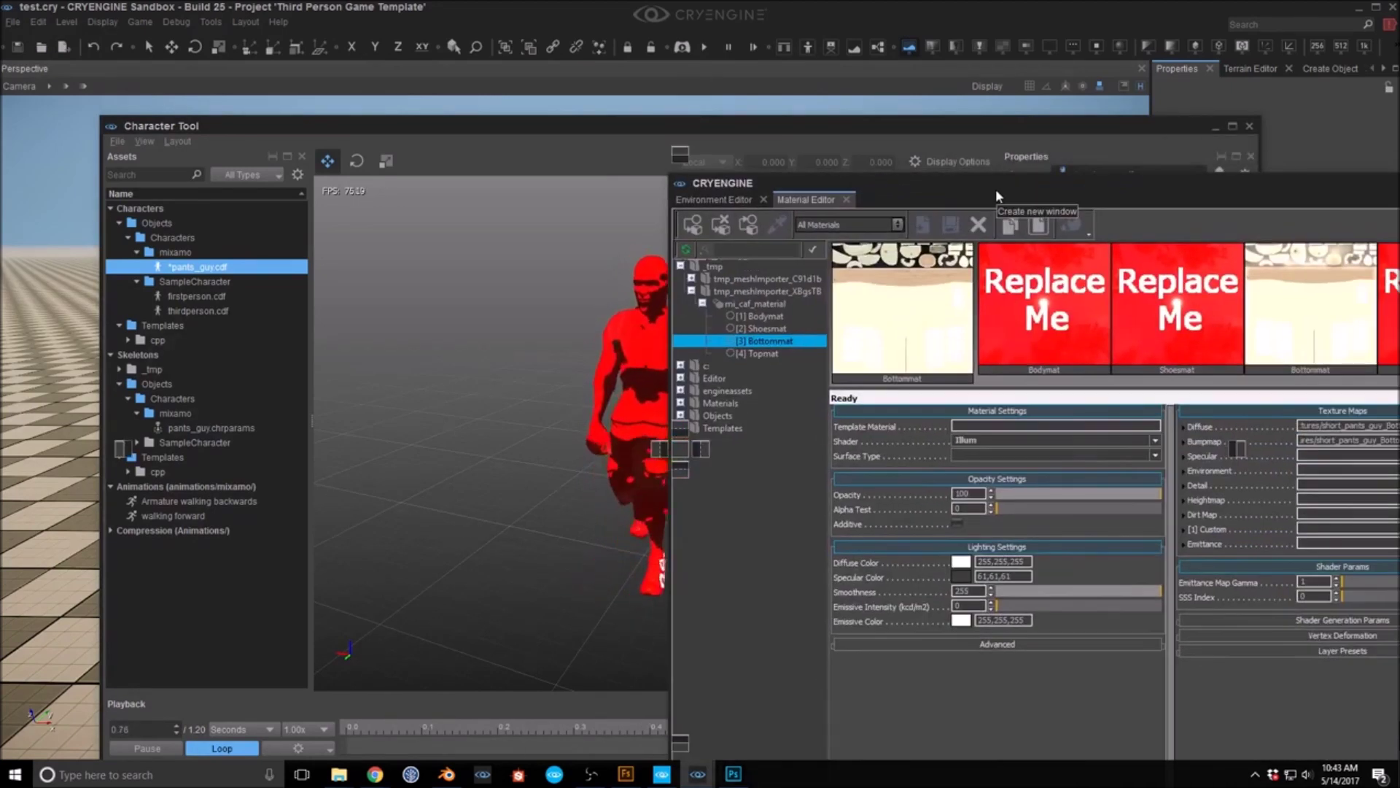
{"action": "left_click", "coordinate": [775, 305]}
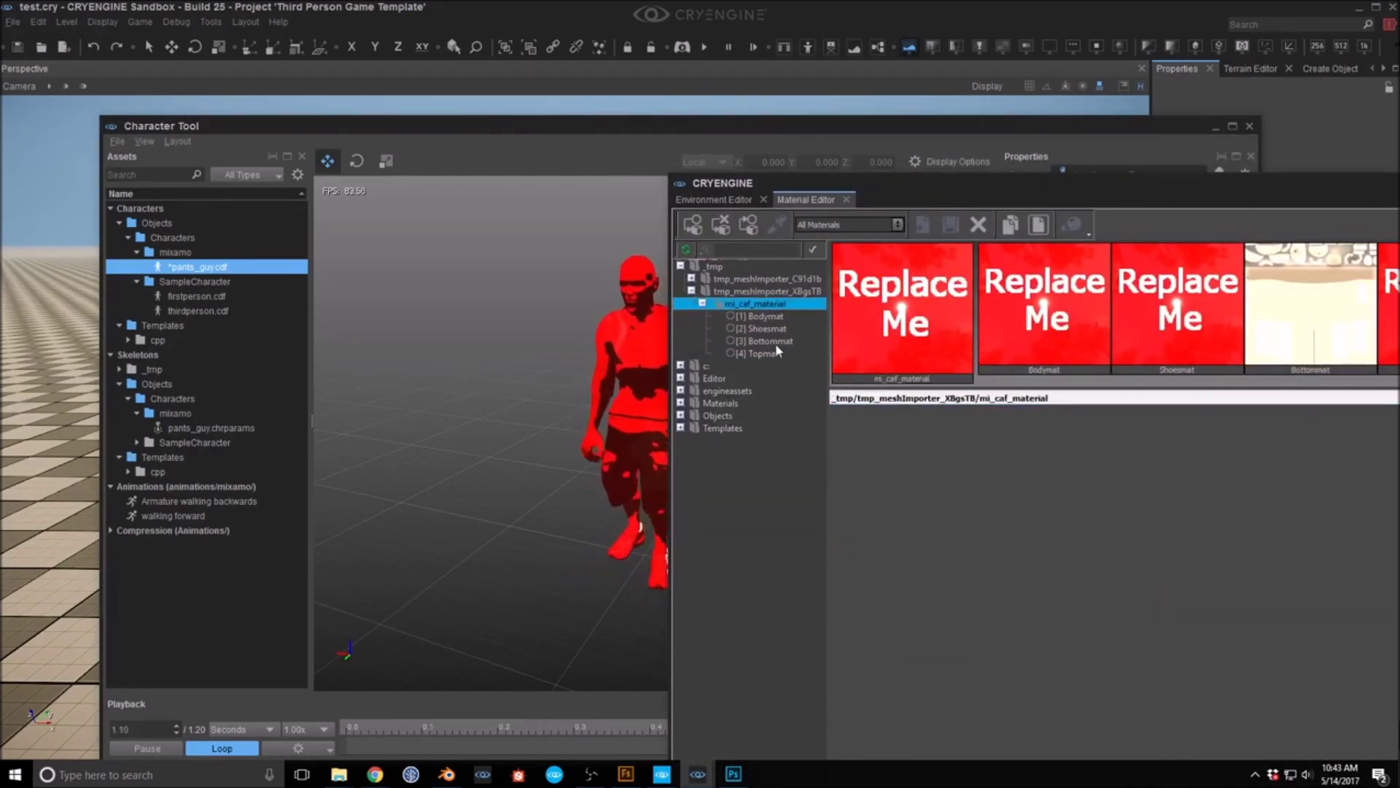
{"action": "double_click", "coordinate": [721, 402]}
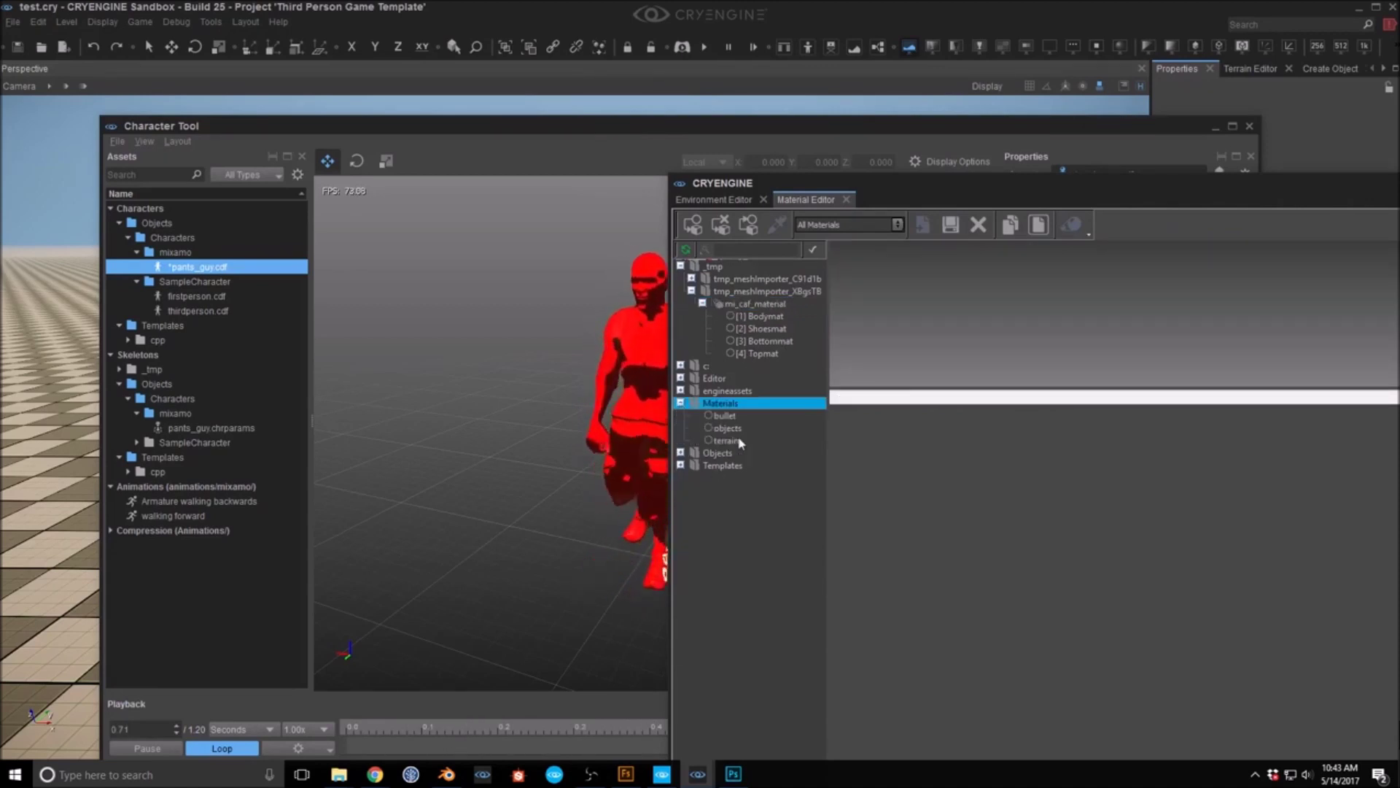
{"action": "double_click", "coordinate": [684, 453]}
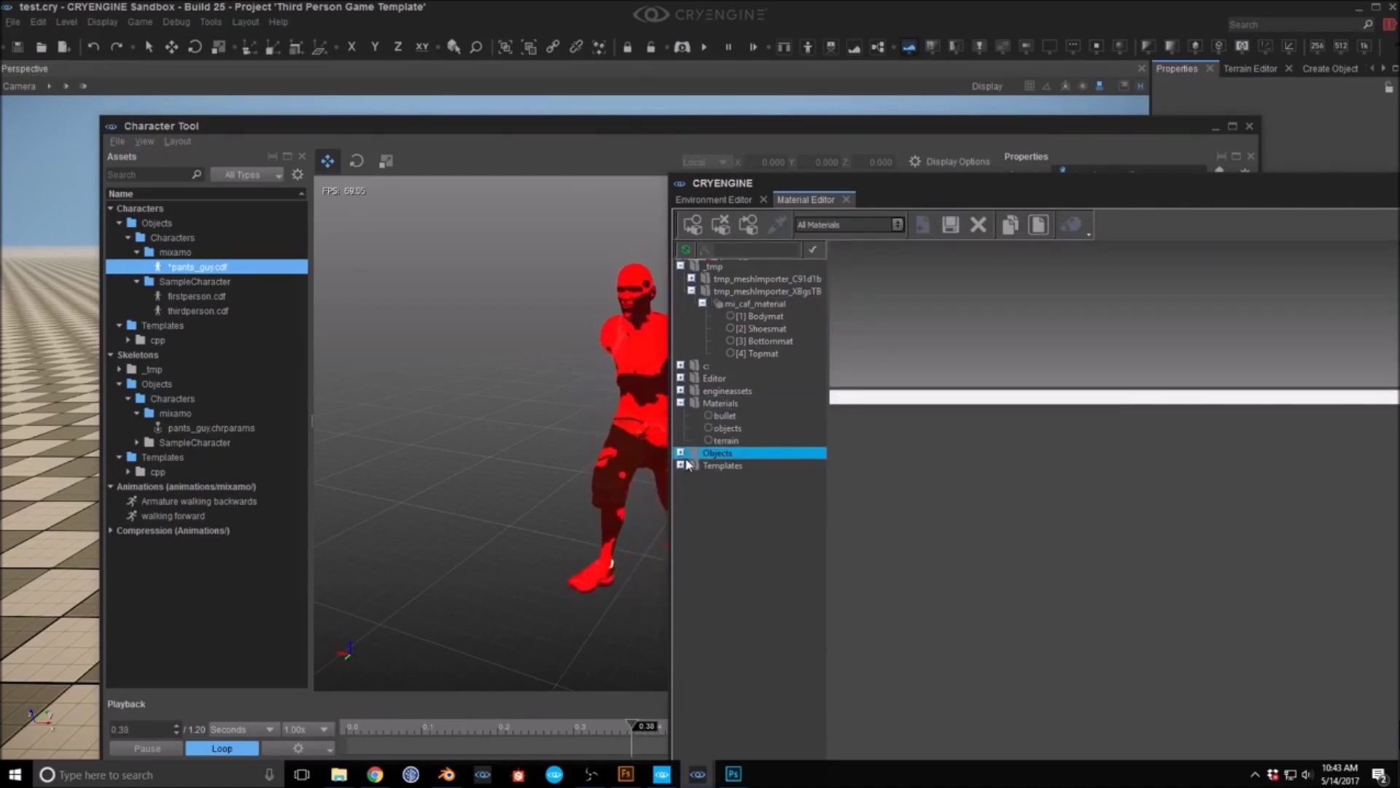
{"action": "left_click", "coordinate": [757, 303]}
{"action": "left_click_drag", "start_coordinate": [991, 183], "coordinate": [731, 180]}
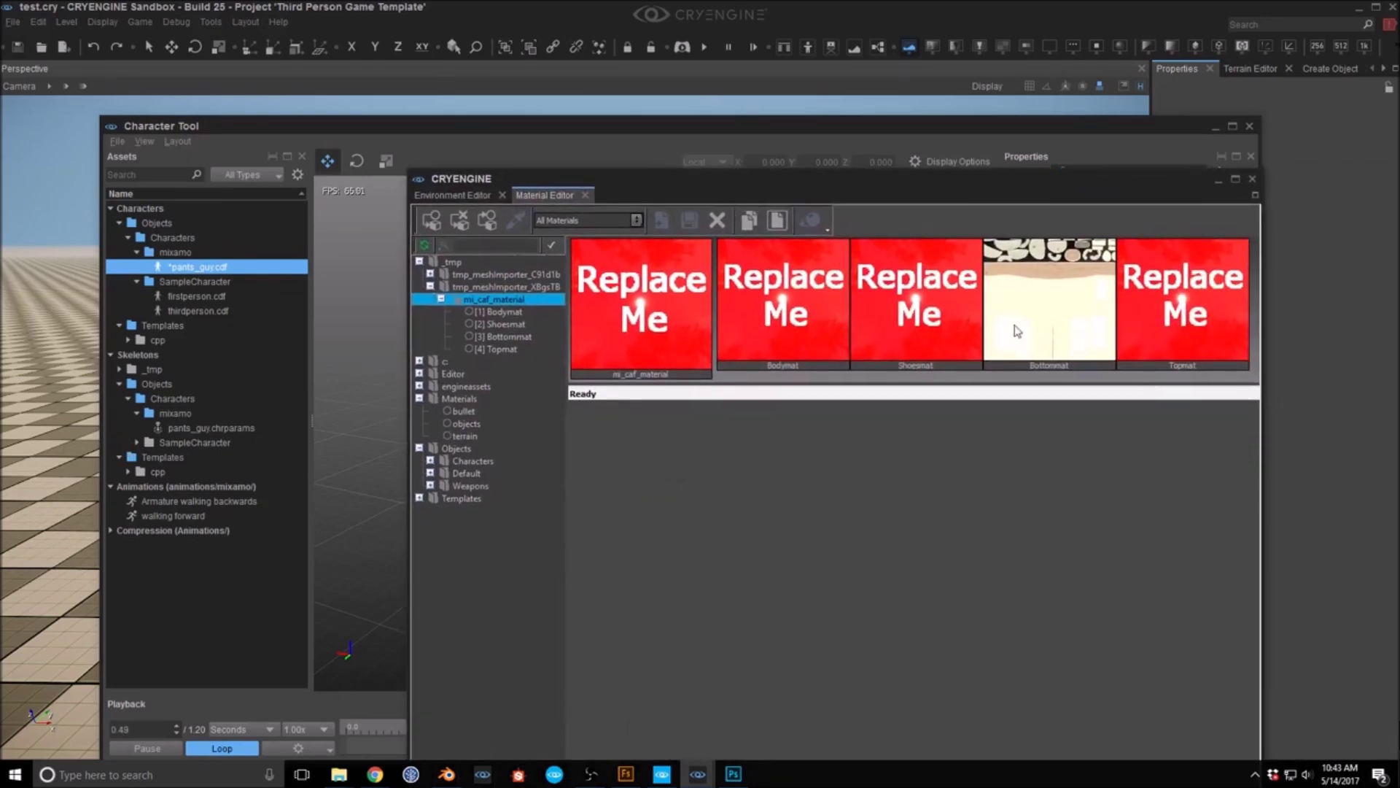
{"action": "left_click", "coordinate": [1038, 351]}
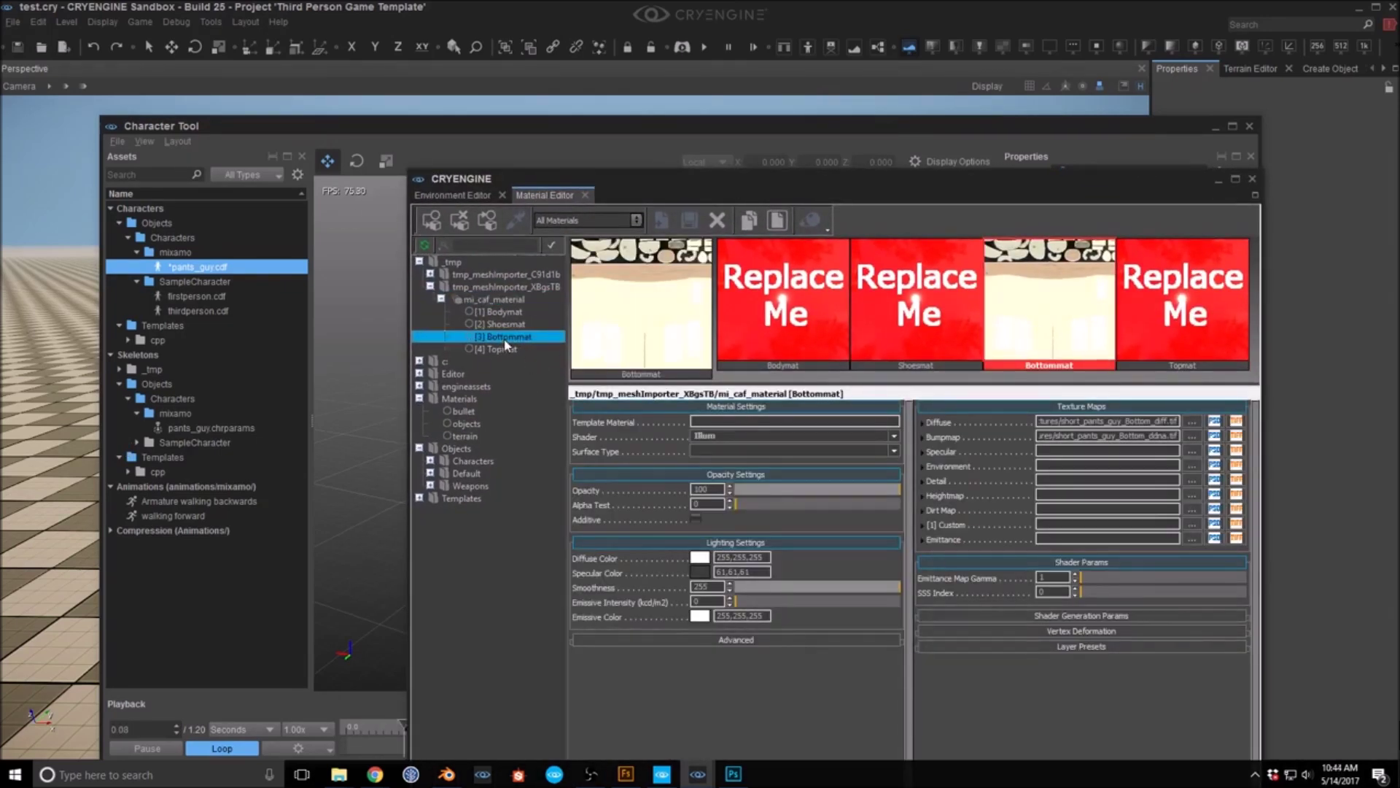
{"action": "right_click", "coordinate": [540, 339]}
{"action": "left_click", "coordinate": [576, 392]}
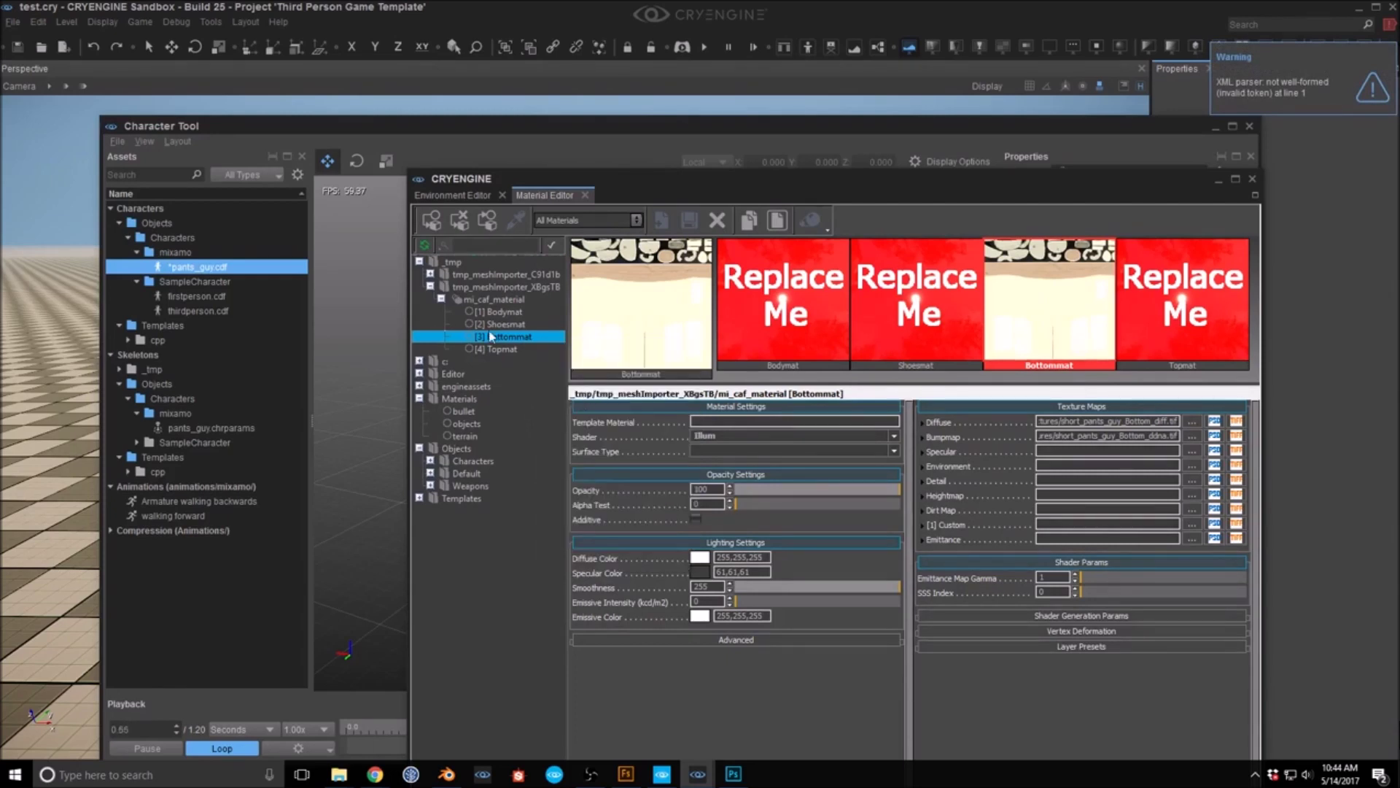
Step: Paste the copied material onto Bottommat of pants_guy in Objects/Characters/mixamo and dismiss the save dialog
{"action": "left_click", "coordinate": [430, 461]}
{"action": "left_click", "coordinate": [441, 473]}
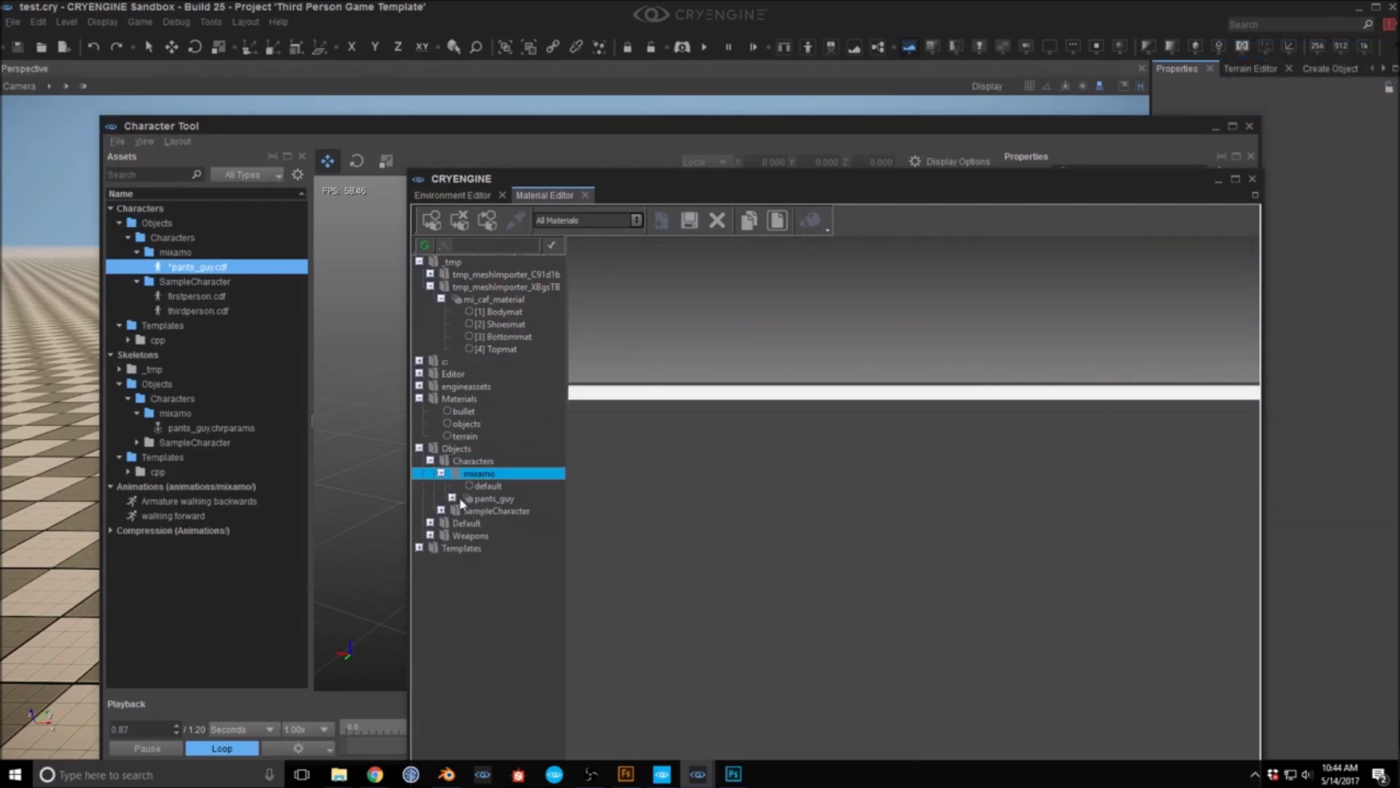
{"action": "left_click", "coordinate": [470, 500]}
{"action": "left_click", "coordinate": [520, 538]}
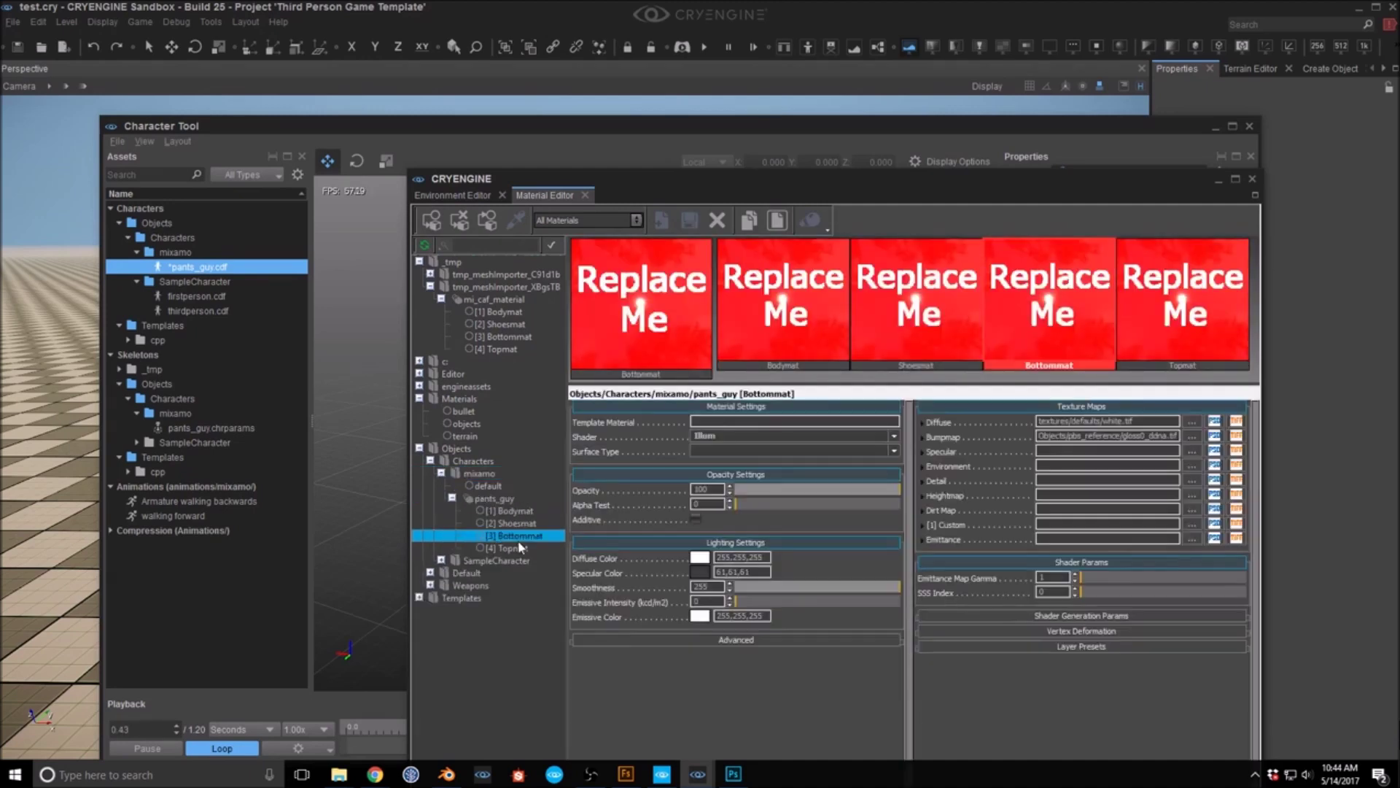
{"action": "right_click", "coordinate": [530, 536]}
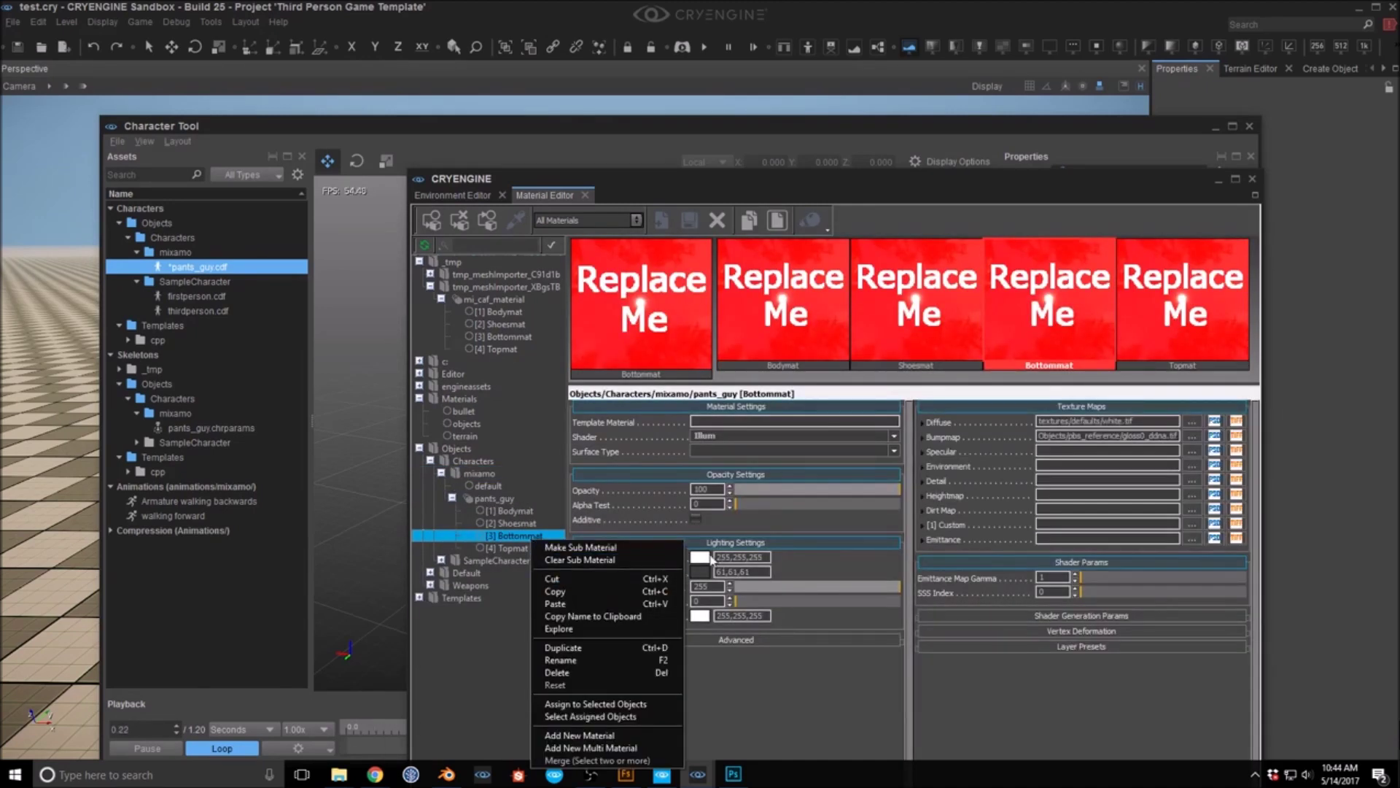
{"action": "left_click", "coordinate": [609, 604]}
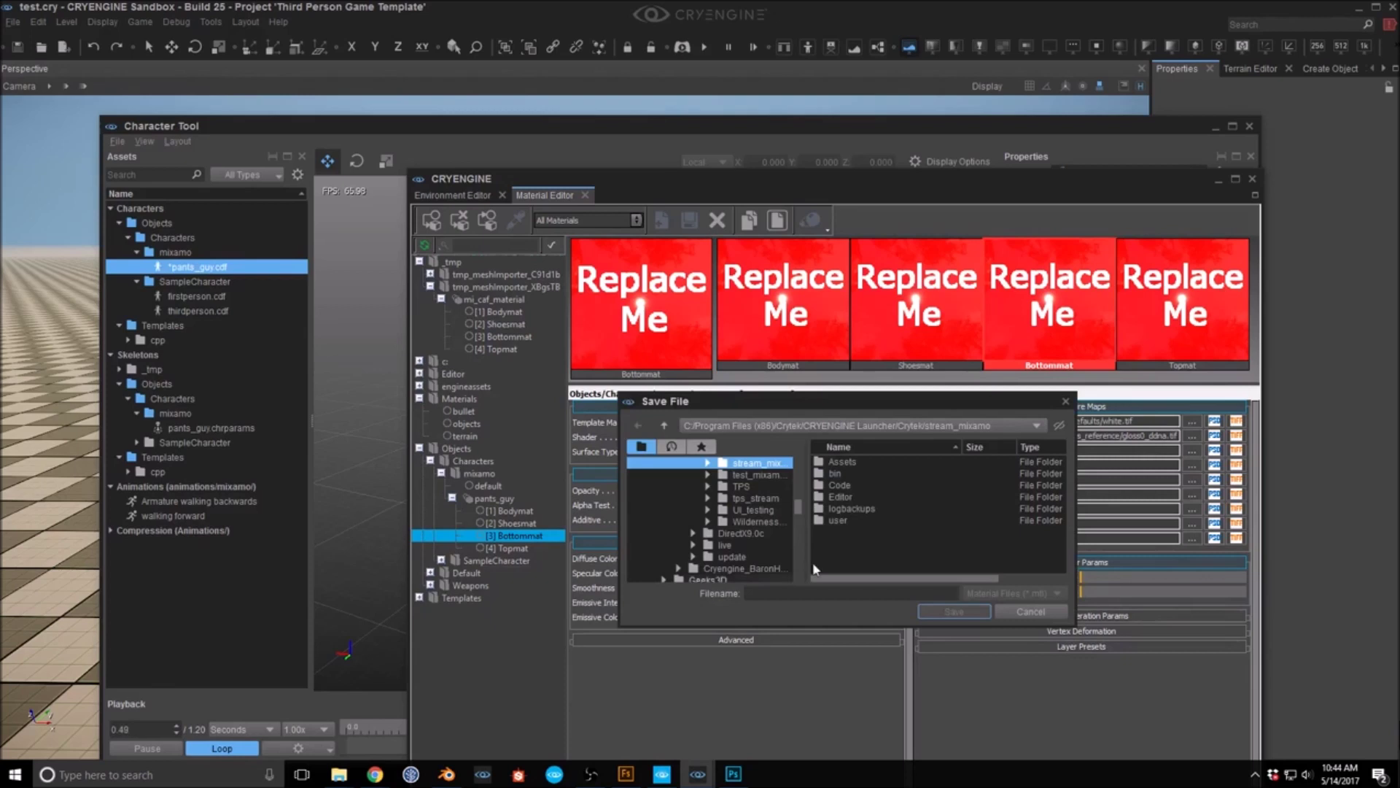
{"action": "left_click", "coordinate": [1001, 615]}
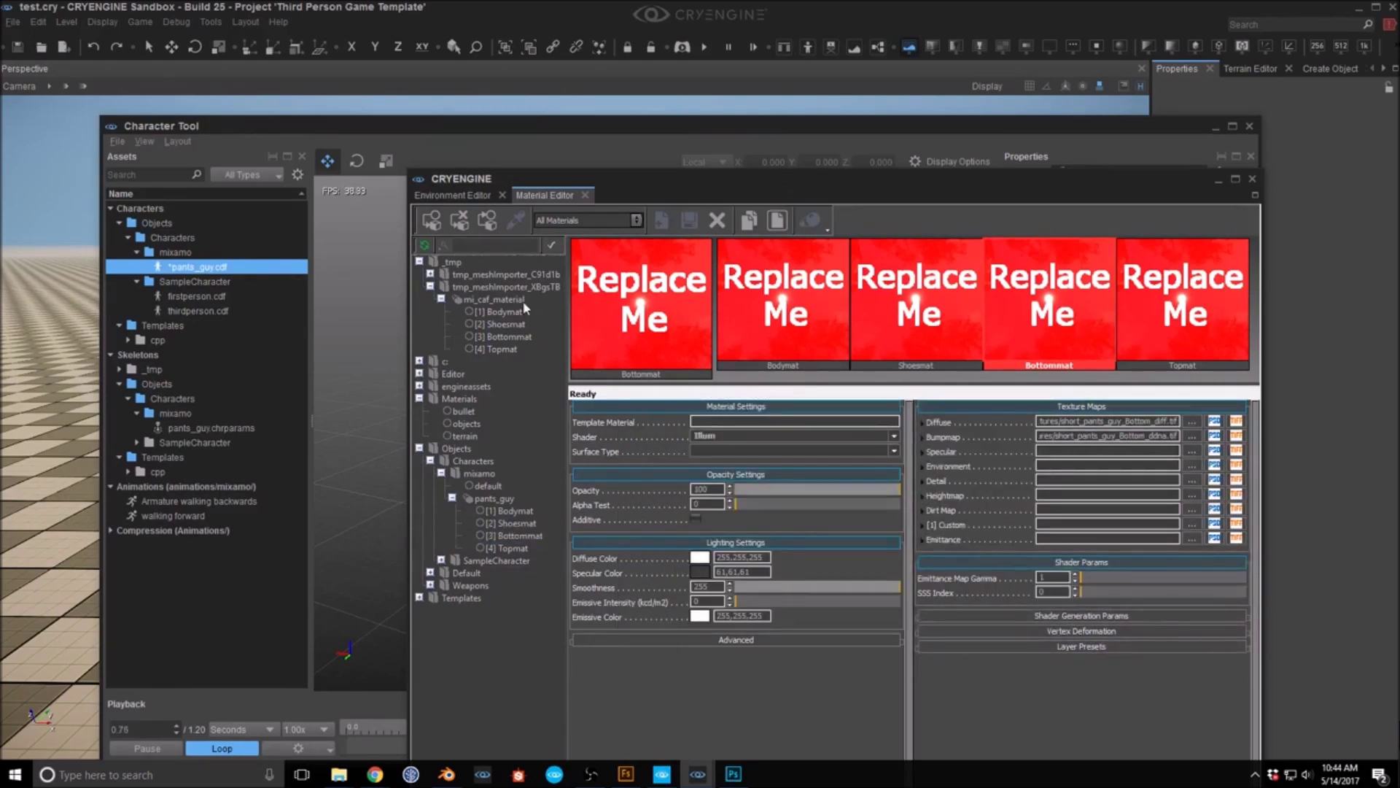
Step: Select the pants_guy material, move the Material Editor aside and inspect the shorts up close on the character
{"action": "left_click", "coordinate": [490, 499]}
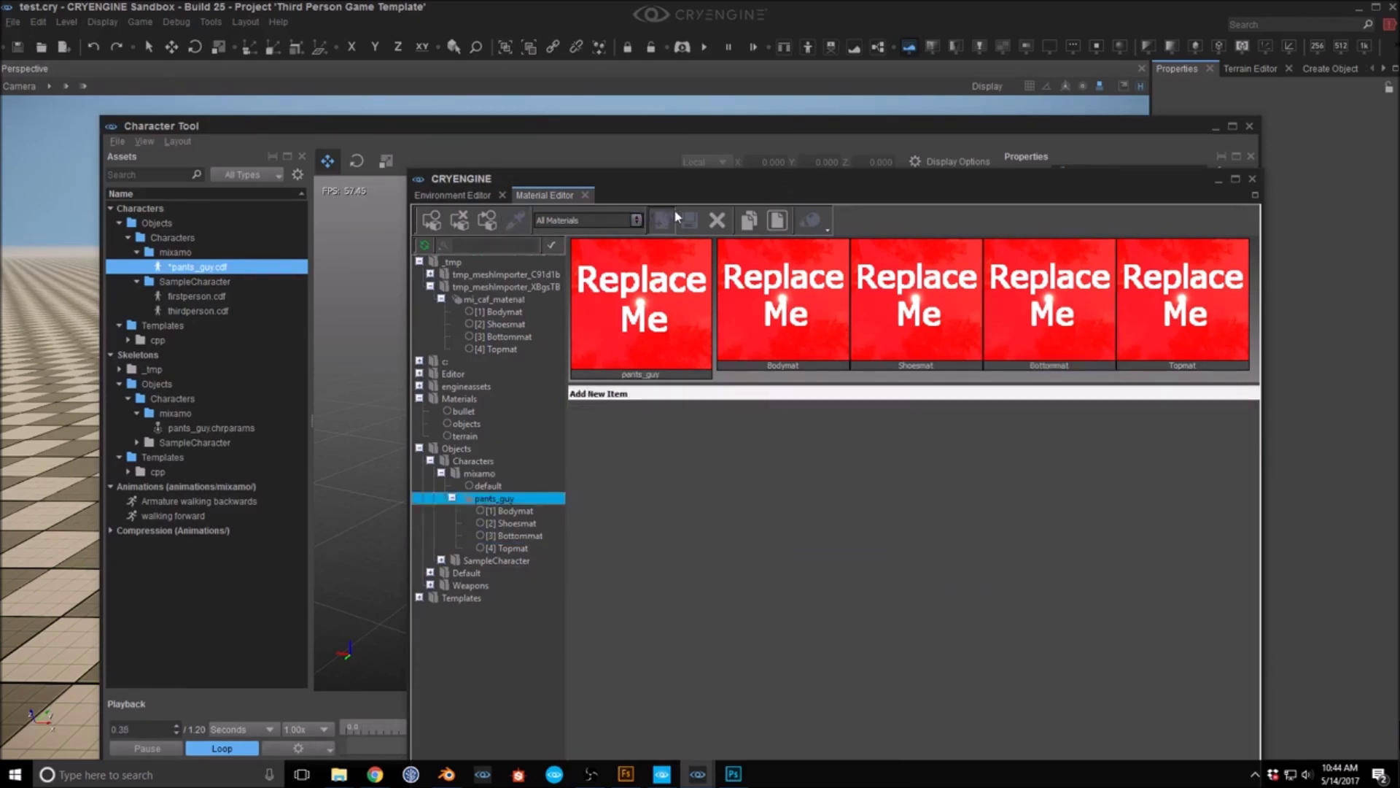
{"action": "left_click_drag", "start_coordinate": [771, 183], "coordinate": [1399, 189]}
{"action": "right_click_drag", "start_coordinate": [719, 453], "coordinate": [601, 468]}
{"action": "key", "text": "s"}
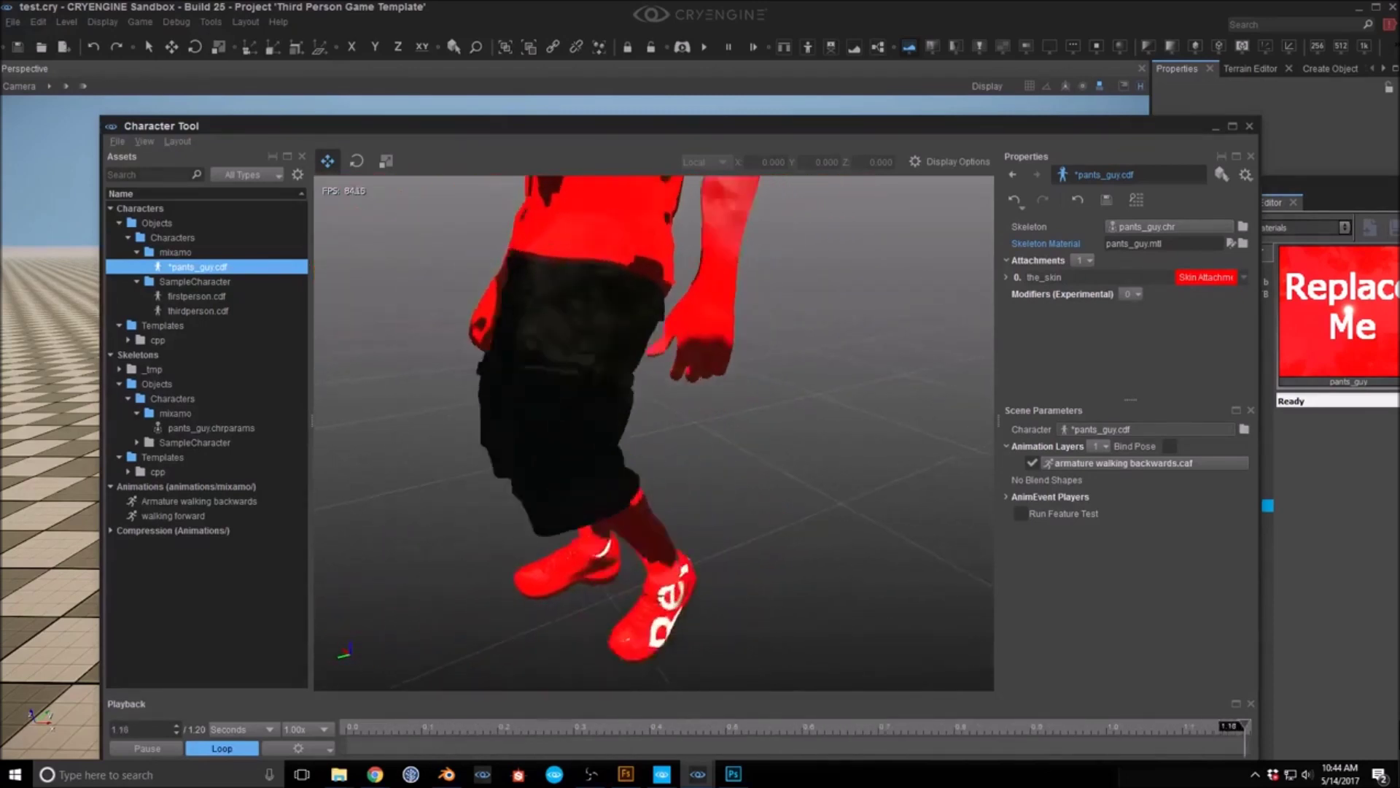
Step: Bring back the Material Editor and set the Smoothness of Bottommat in pants_guy to 21
{"action": "left_click_drag", "start_coordinate": [1397, 191], "coordinate": [1114, 205]}
{"action": "left_click_drag", "start_coordinate": [967, 143], "coordinate": [954, 136]}
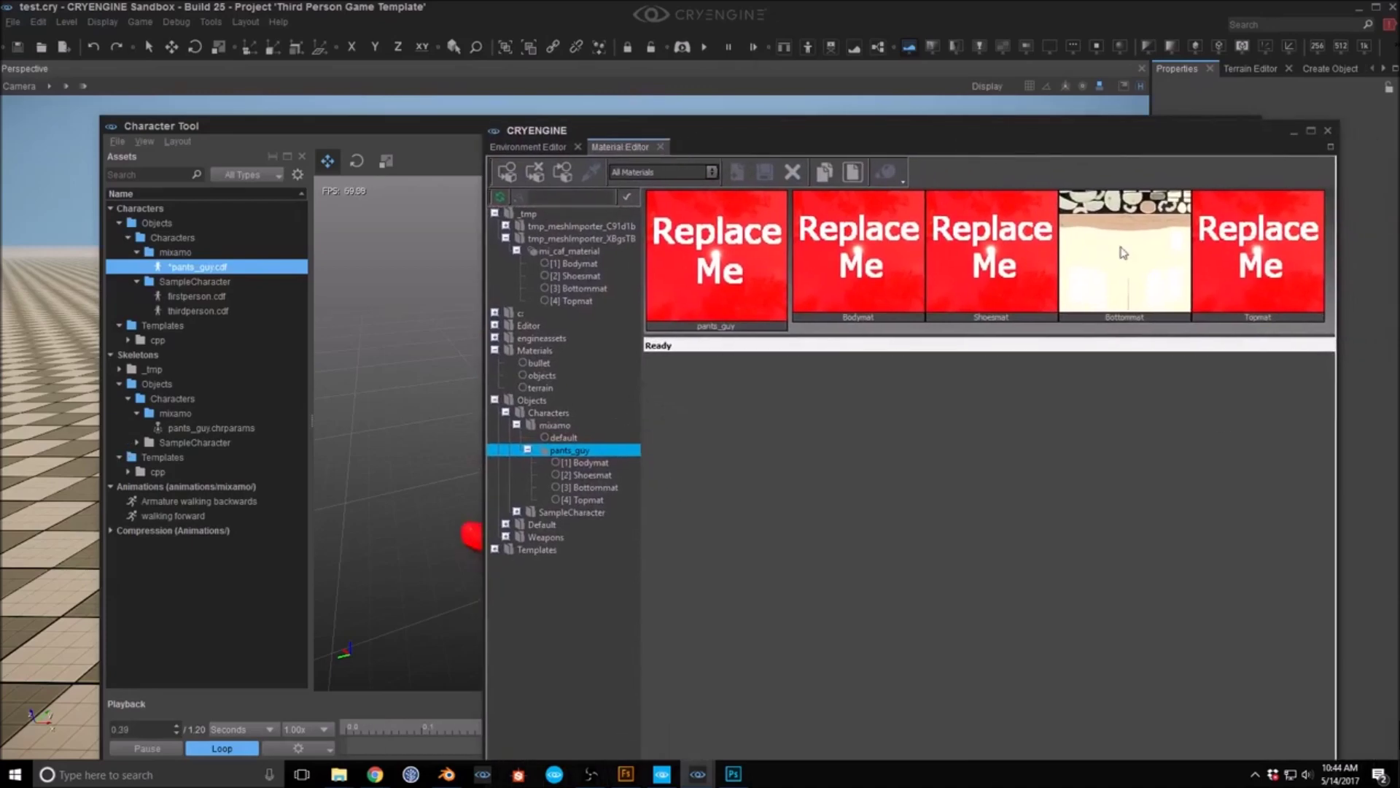
{"action": "left_click", "coordinate": [1123, 252]}
{"action": "left_click", "coordinate": [817, 538]}
{"action": "left_click_drag", "start_coordinate": [818, 536], "coordinate": [824, 535]}
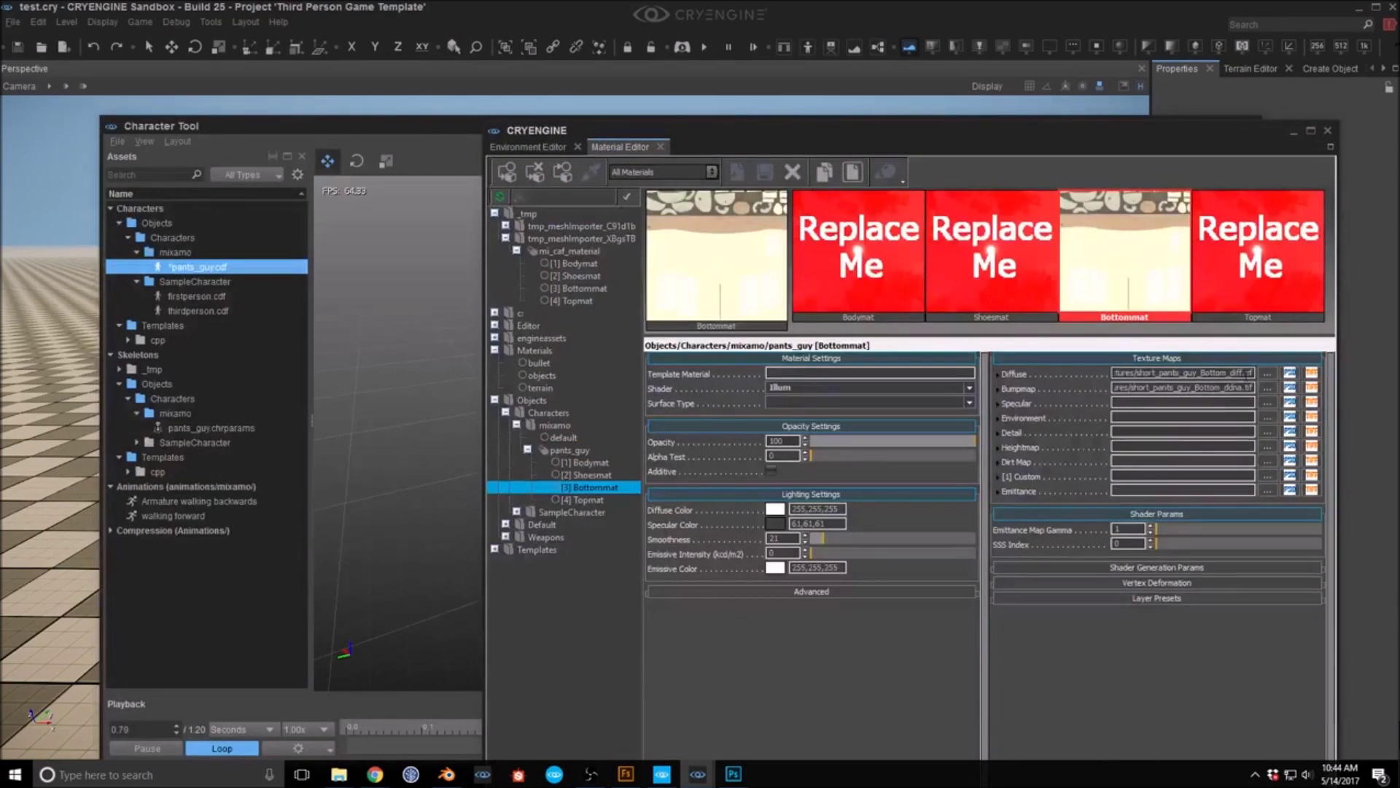
Step: Darken the Specular Color of Bottommat to 17,17,17 and return to the character preview
{"action": "mouse_move", "coordinate": [1265, 376]}
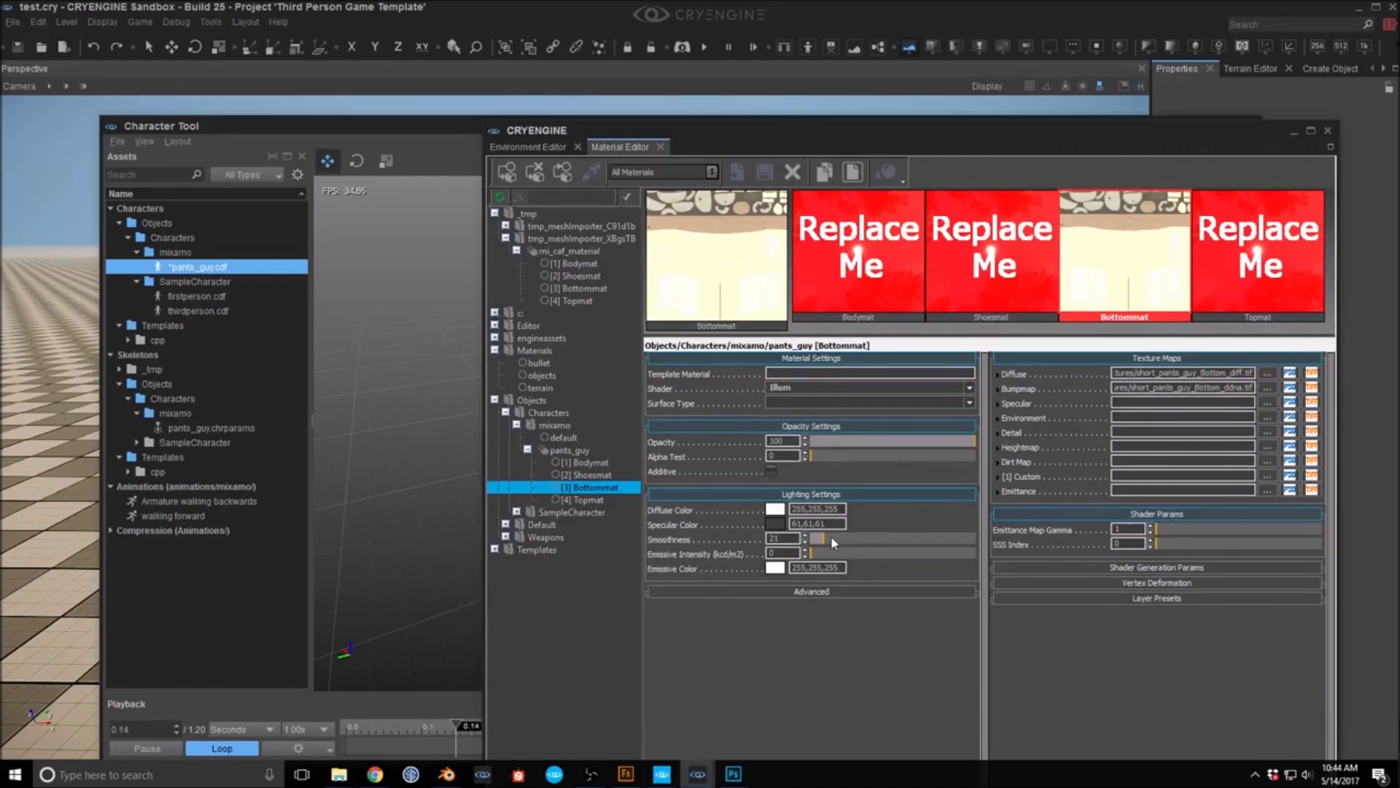
{"action": "left_click", "coordinate": [775, 524]}
{"action": "left_click", "coordinate": [925, 510]}
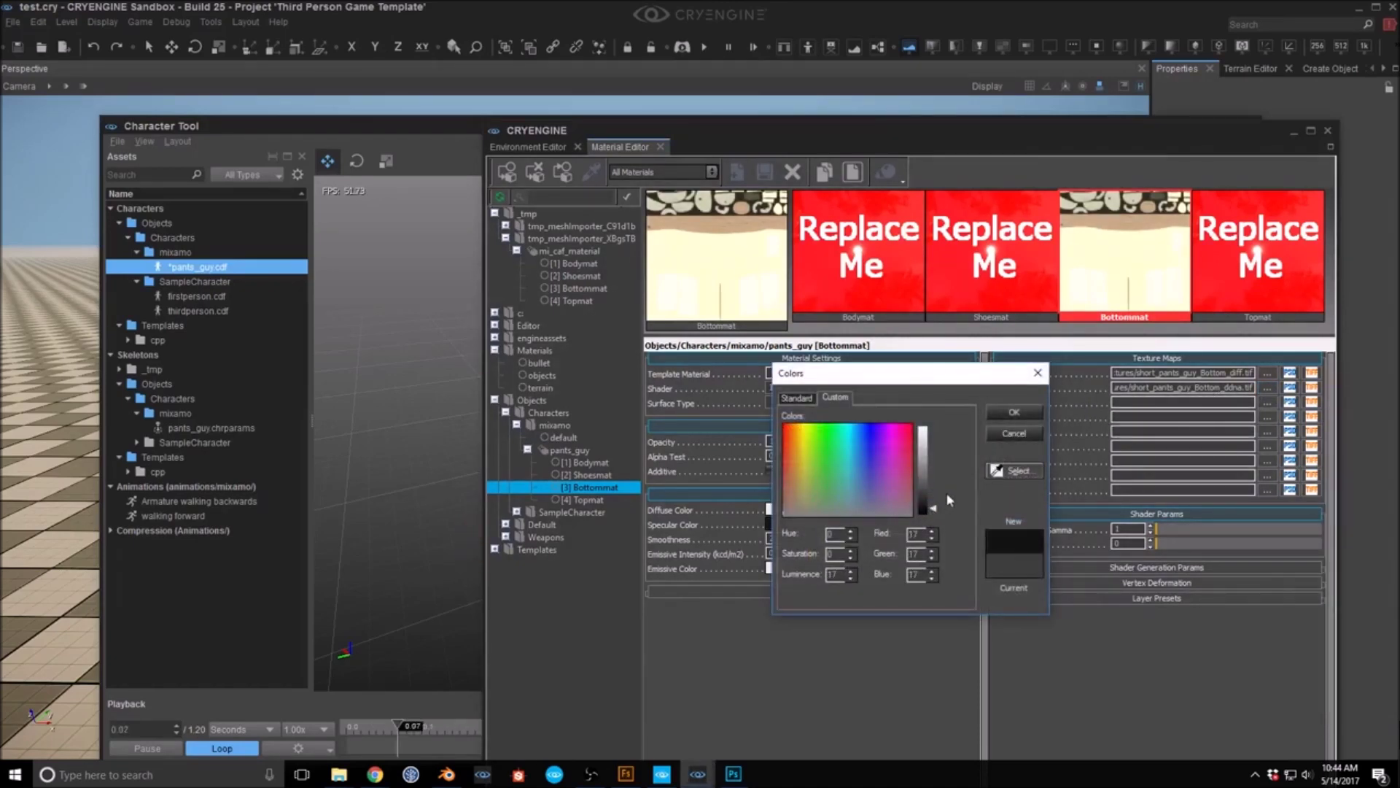
{"action": "left_click", "coordinate": [1013, 412]}
{"action": "left_click", "coordinate": [471, 405]}
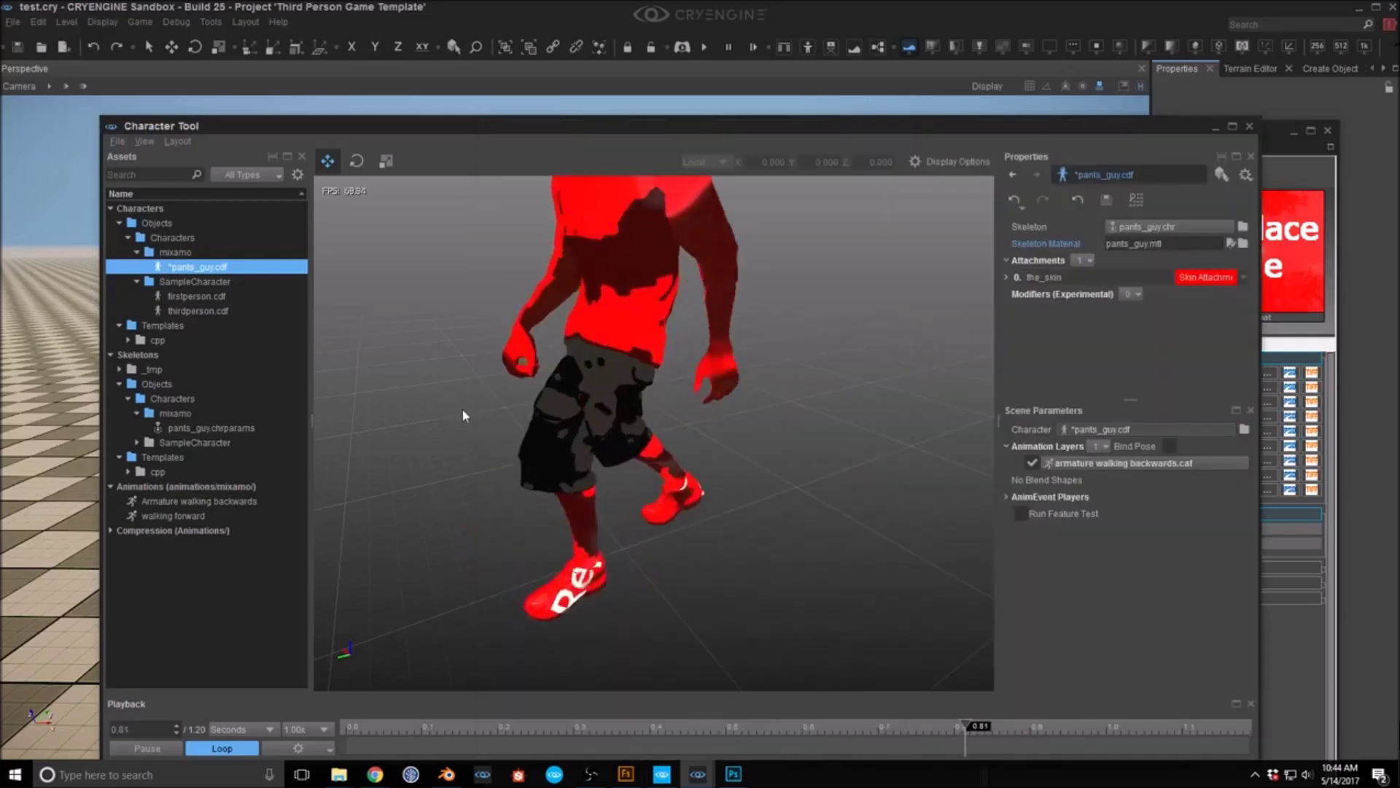
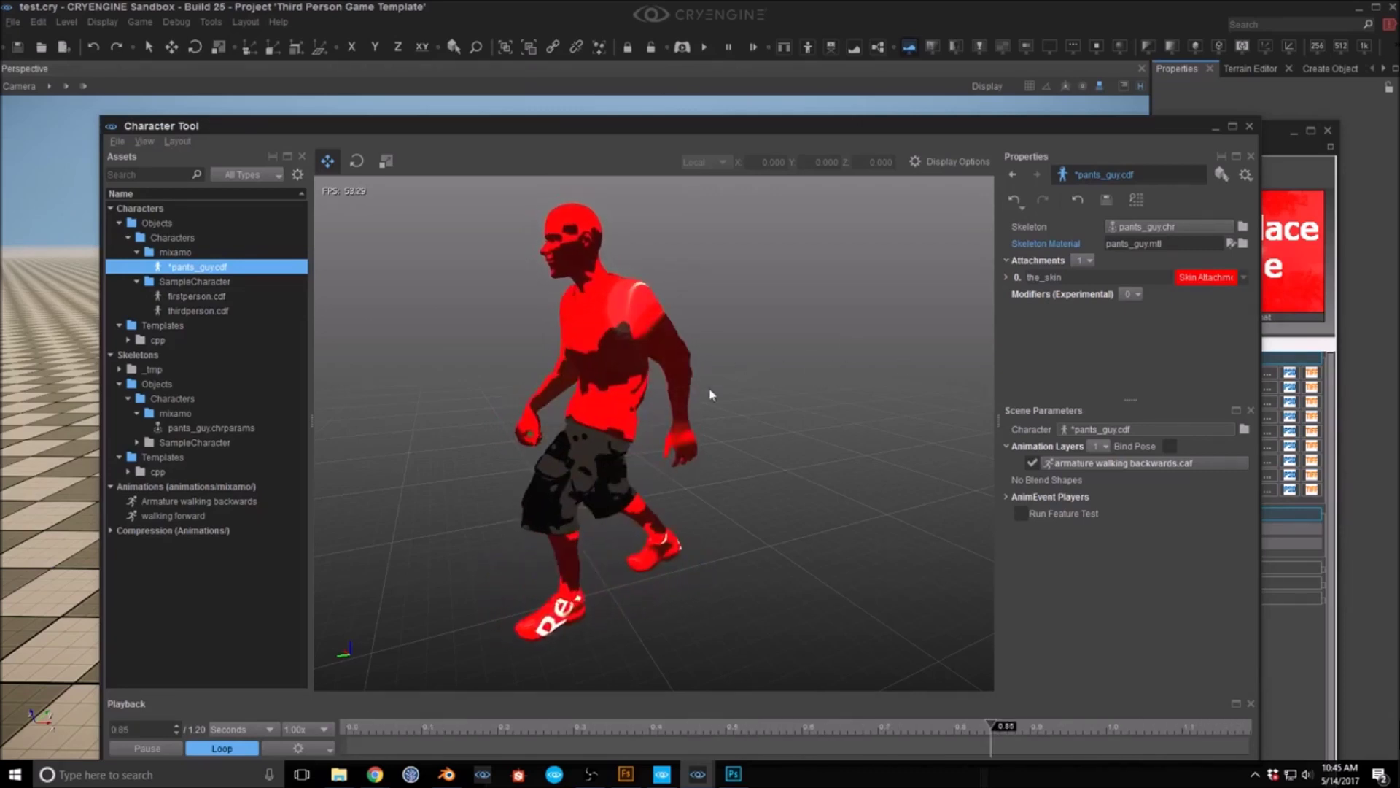
Step: Switch to Blender, select the default character mesh and examine its vertex groups and UV maps
{"action": "left_click", "coordinate": [447, 775]}
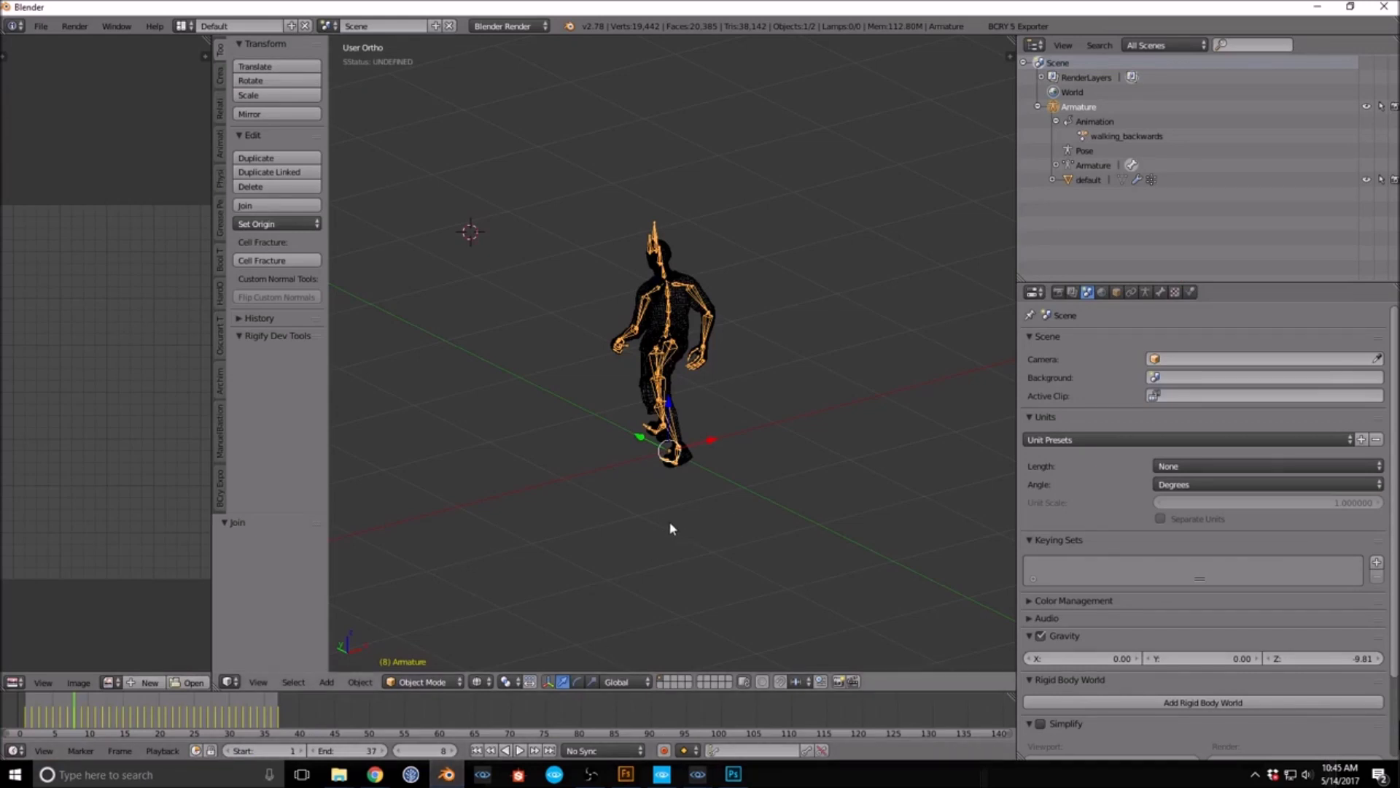
{"action": "middle_click_drag", "start_coordinate": [654, 471], "coordinate": [851, 490]}
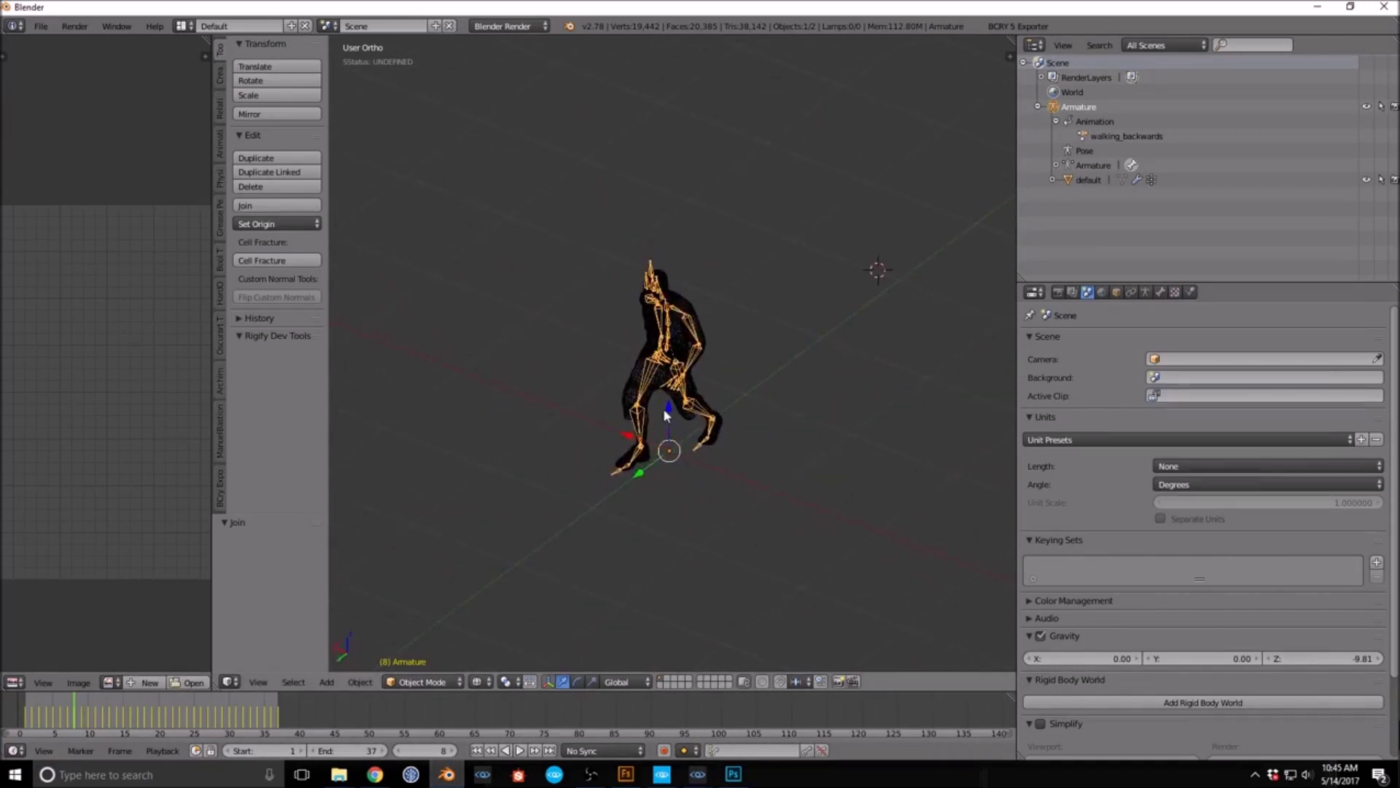
{"action": "scroll", "coordinate": [669, 420], "scroll_direction": "up", "scroll_amount": 5}
{"action": "right_click", "coordinate": [663, 358]}
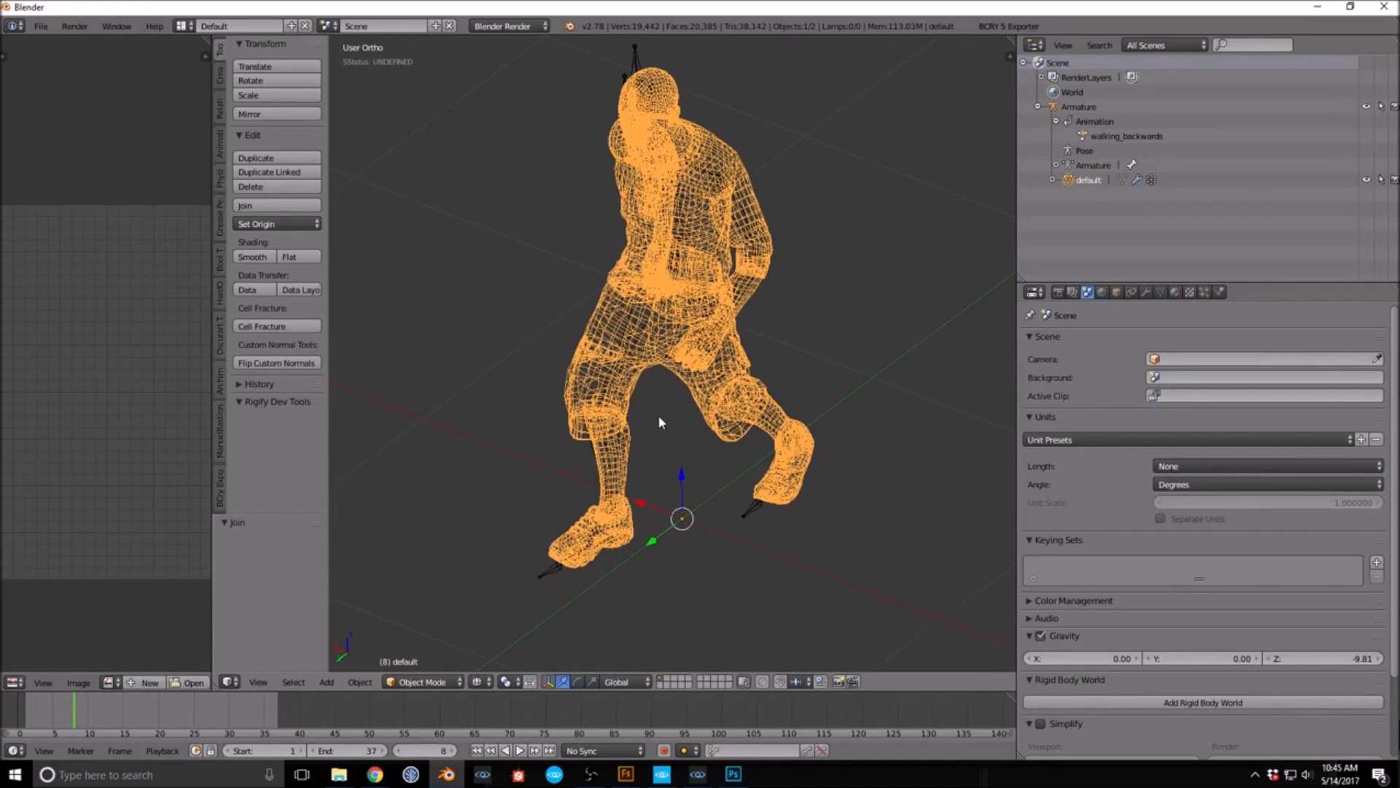
{"action": "middle_click_drag", "start_coordinate": [859, 475], "coordinate": [749, 452]}
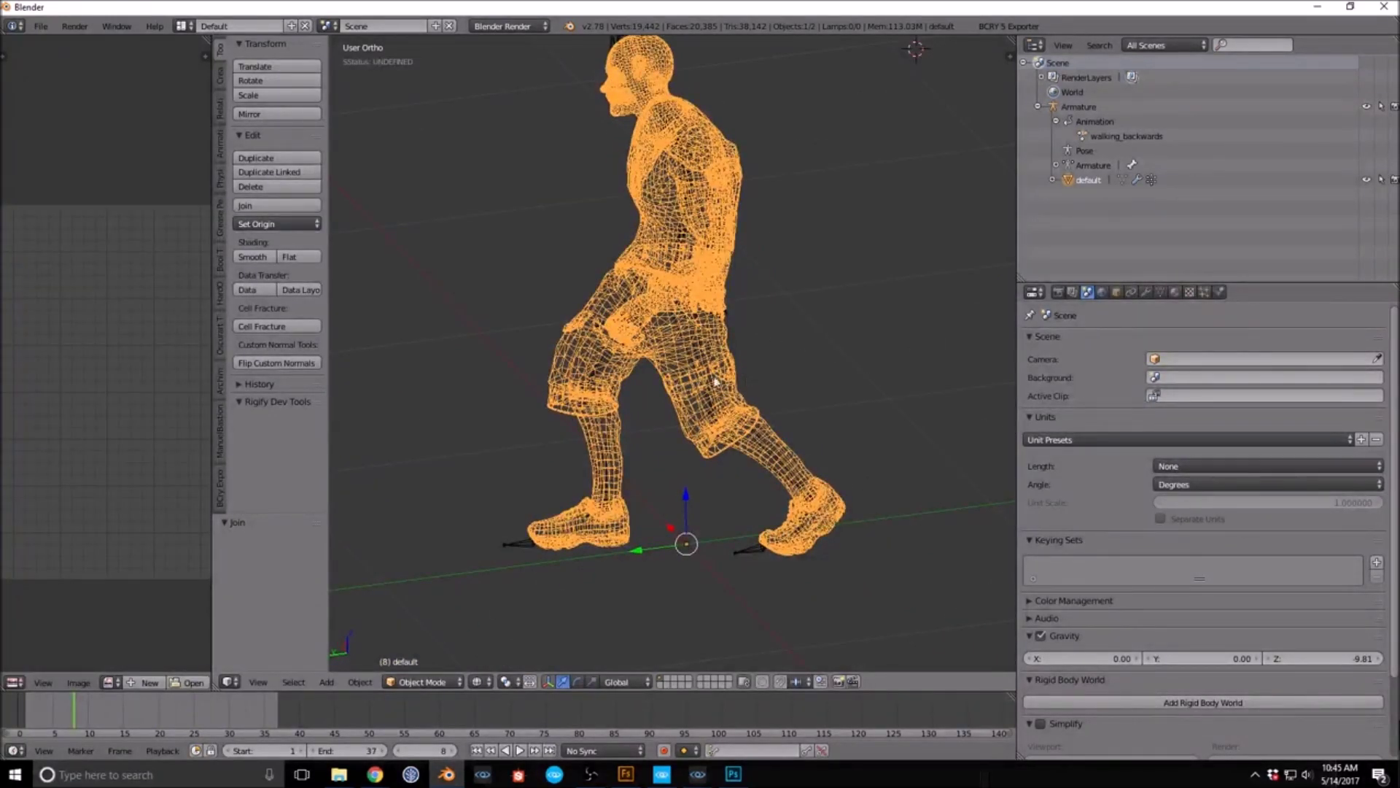
{"action": "left_click", "coordinate": [1148, 292]}
{"action": "left_click", "coordinate": [1160, 293]}
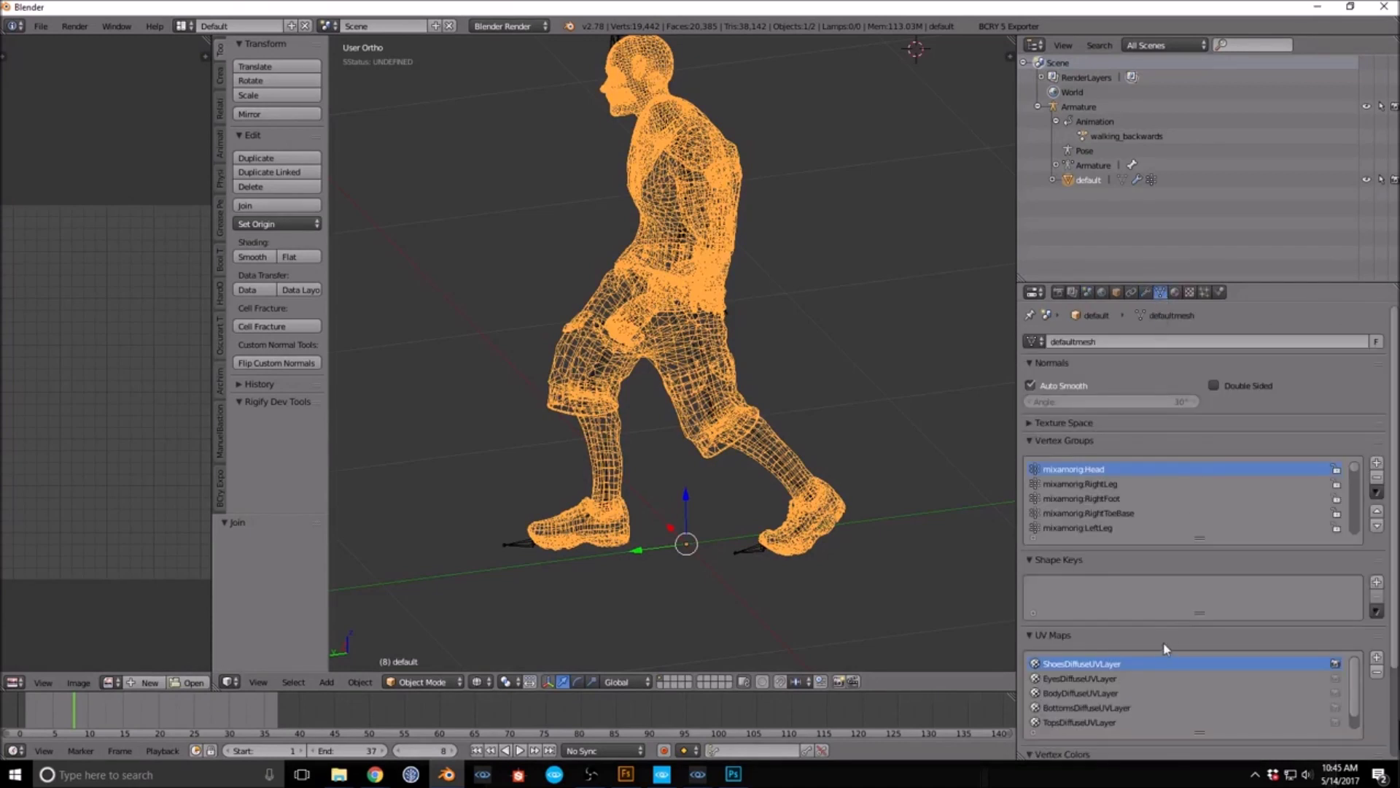
{"action": "scroll", "coordinate": [1171, 688], "scroll_direction": "down", "scroll_amount": 1}
{"action": "scroll", "coordinate": [1172, 687], "scroll_direction": "up", "scroll_amount": 1}
{"action": "scroll", "coordinate": [1134, 684], "scroll_direction": "down", "scroll_amount": 1}
{"action": "scroll", "coordinate": [1132, 678], "scroll_direction": "up", "scroll_amount": 1}
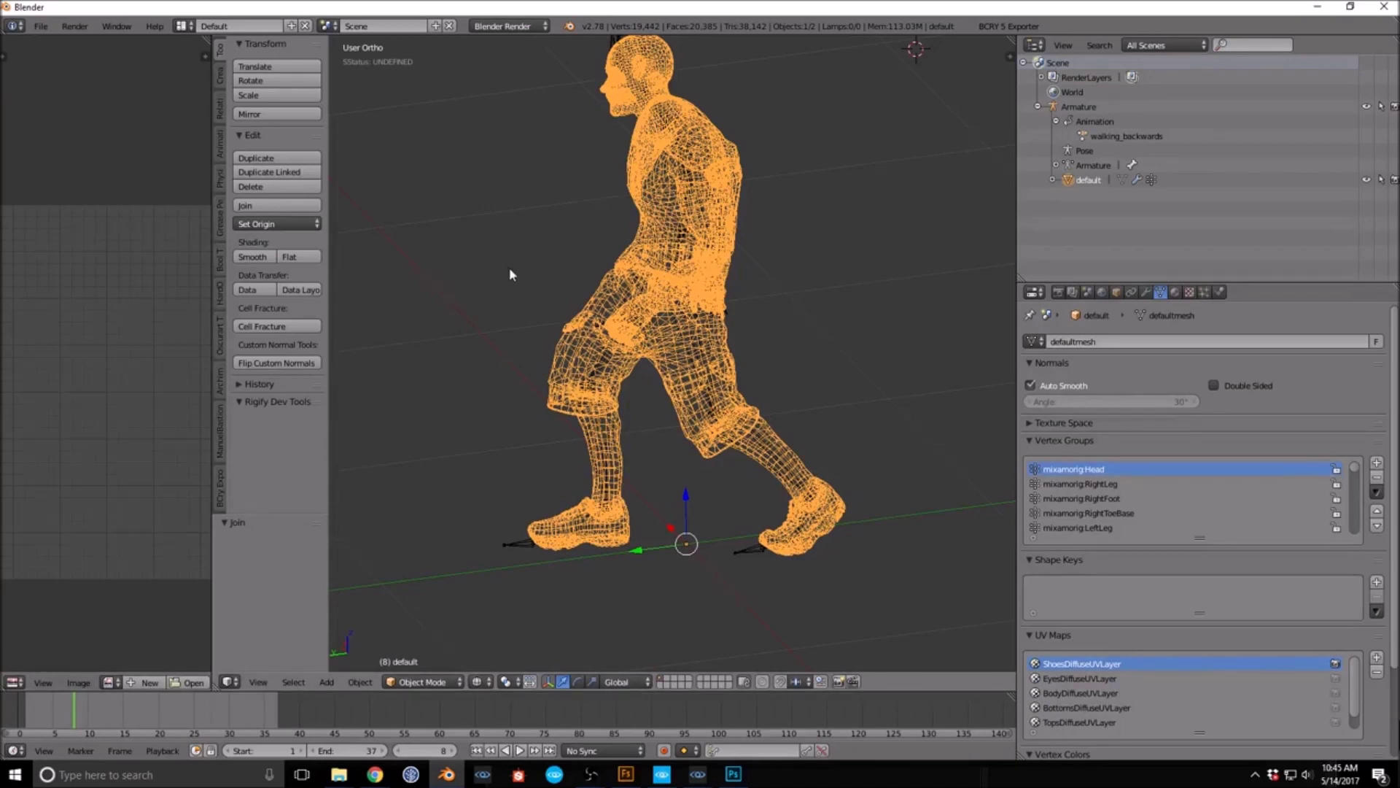
Step: Start a new Blender scene and import pants_guy.fbx from the mixamo folder
{"action": "middle_click_drag", "start_coordinate": [509, 272], "coordinate": [539, 291]}
{"action": "key", "text": "ctrl+n"}
{"action": "left_click", "coordinate": [568, 279]}
{"action": "left_click", "coordinate": [41, 26]}
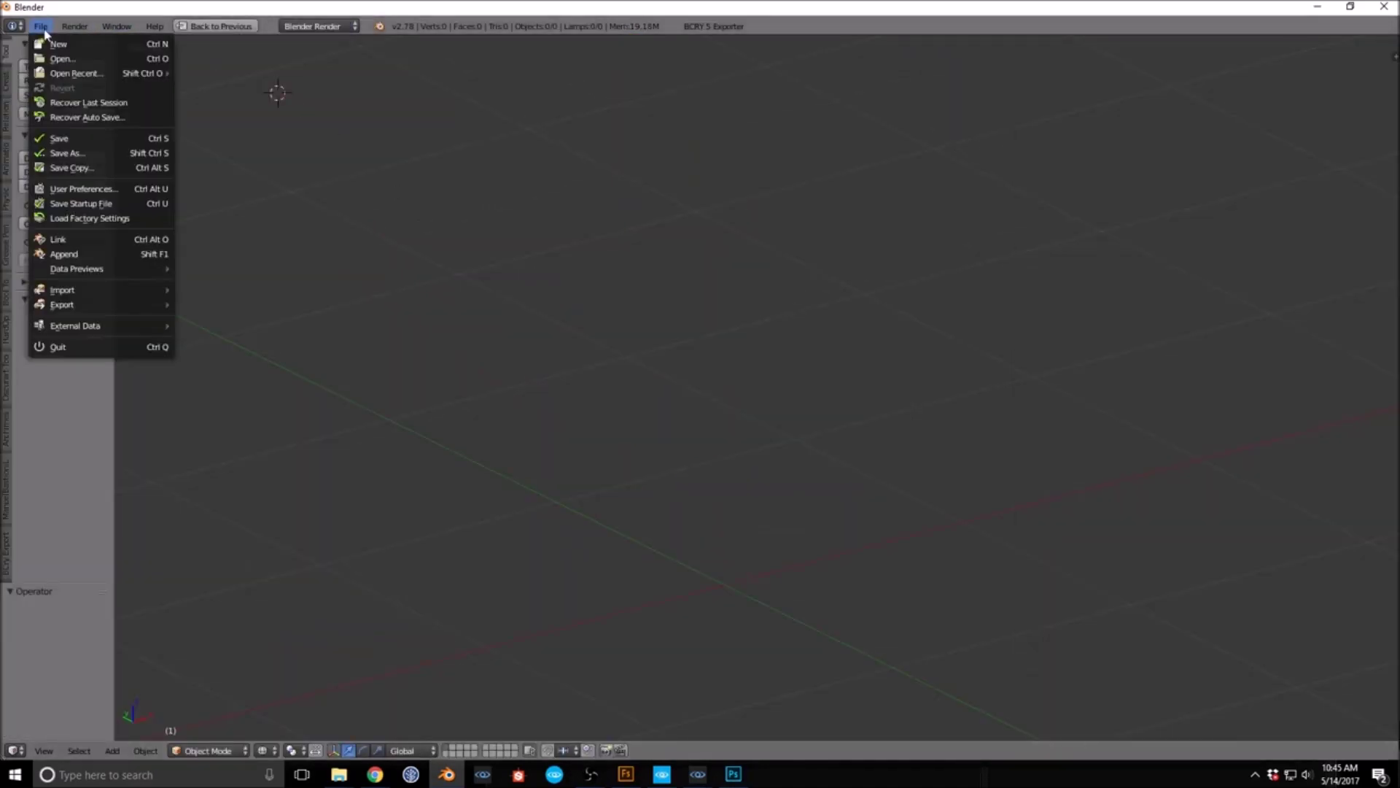
{"action": "mouse_move", "coordinate": [116, 291]}
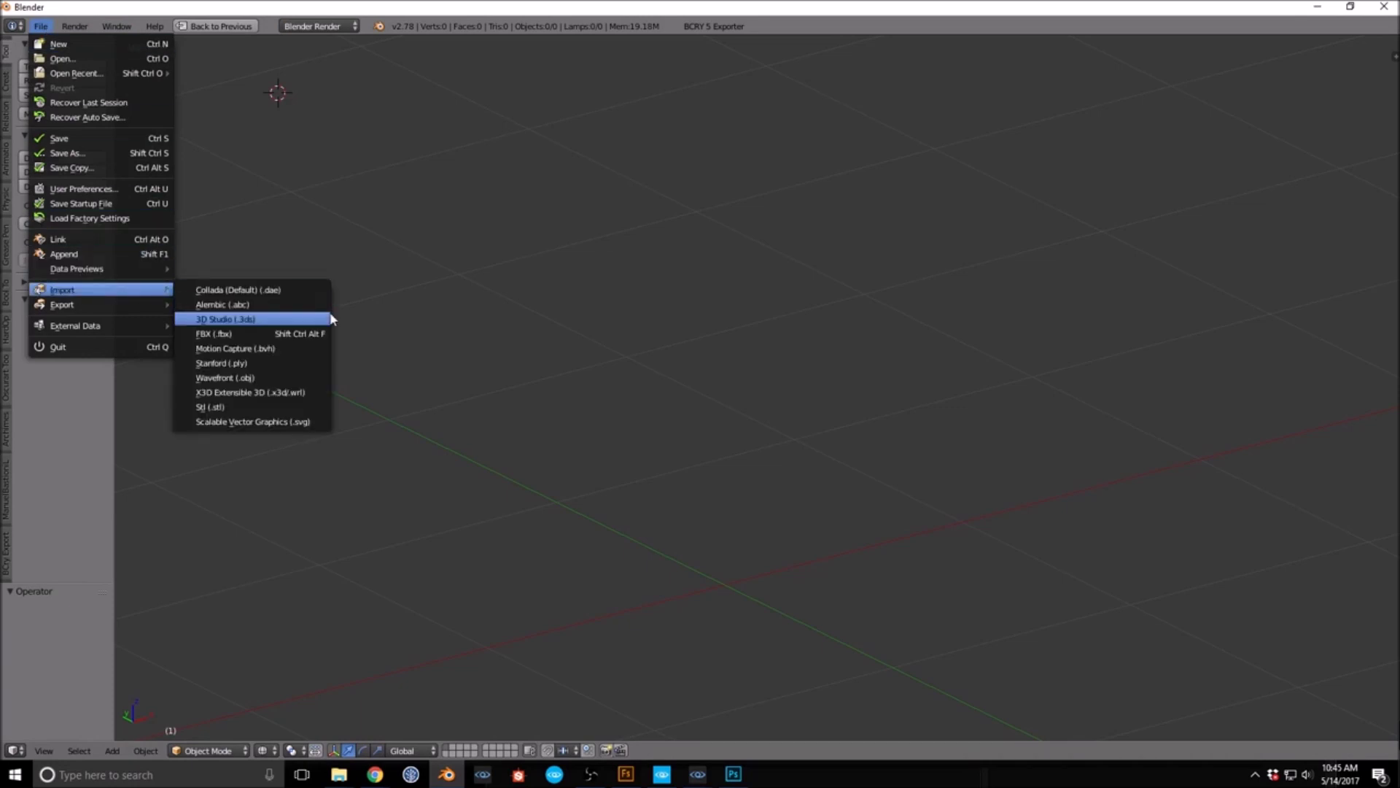
{"action": "left_click", "coordinate": [259, 335]}
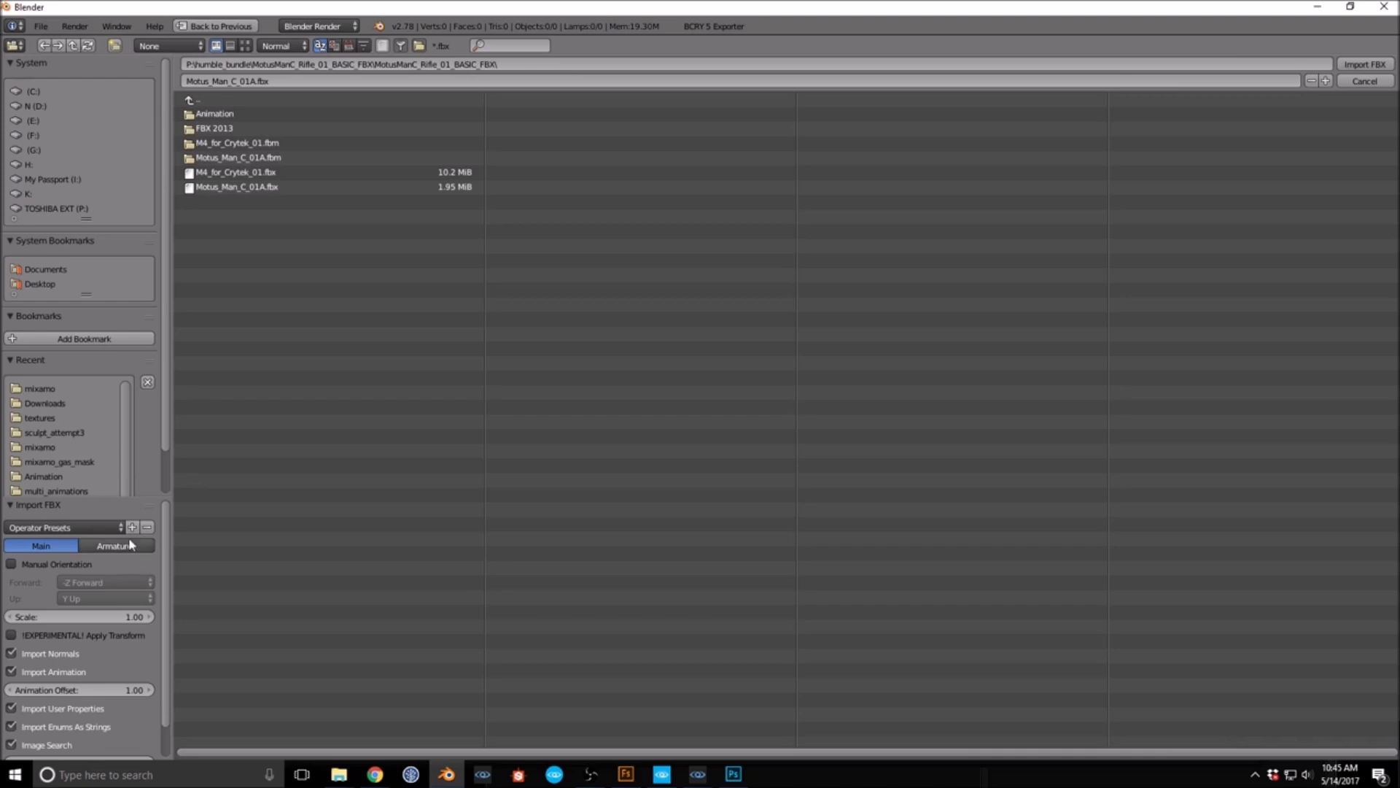
{"action": "left_click", "coordinate": [85, 387]}
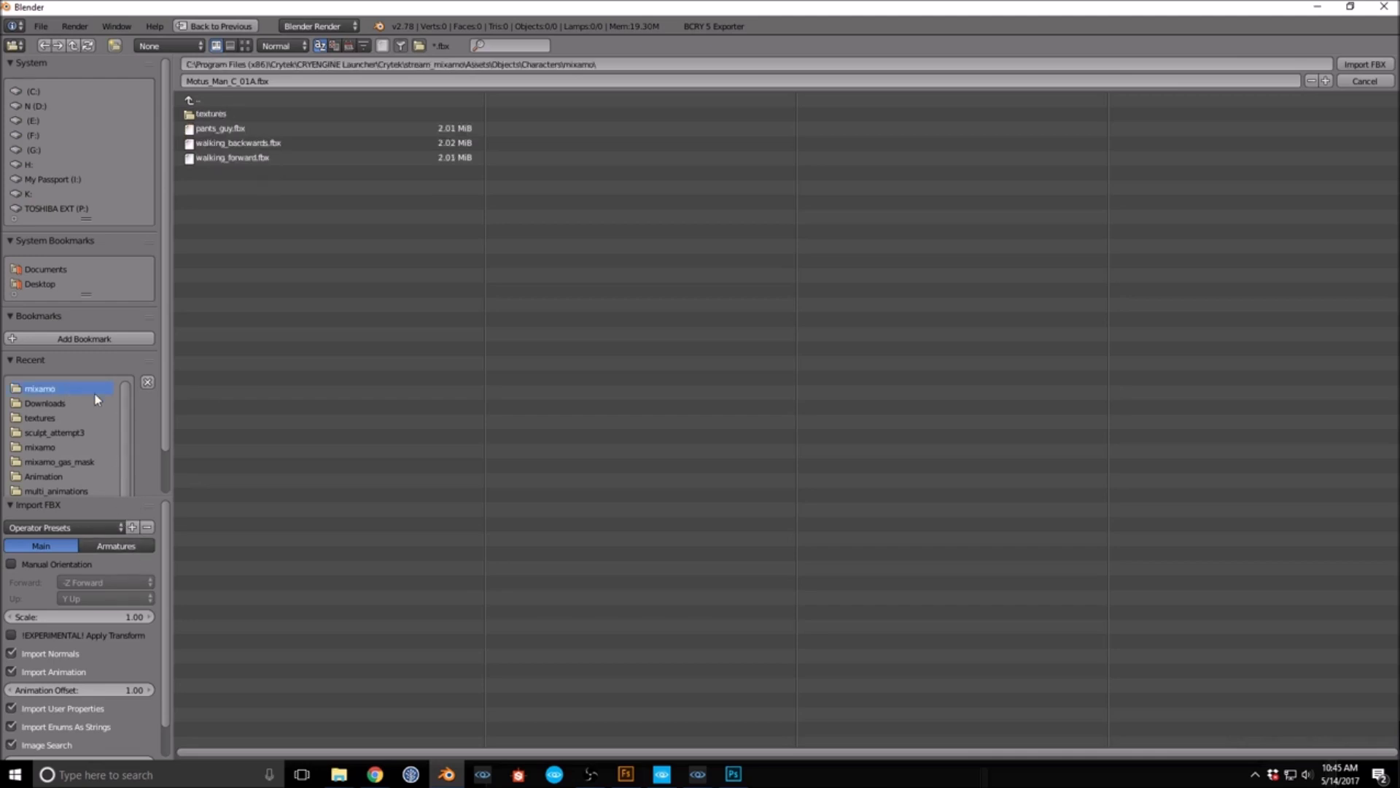
{"action": "left_click", "coordinate": [241, 130]}
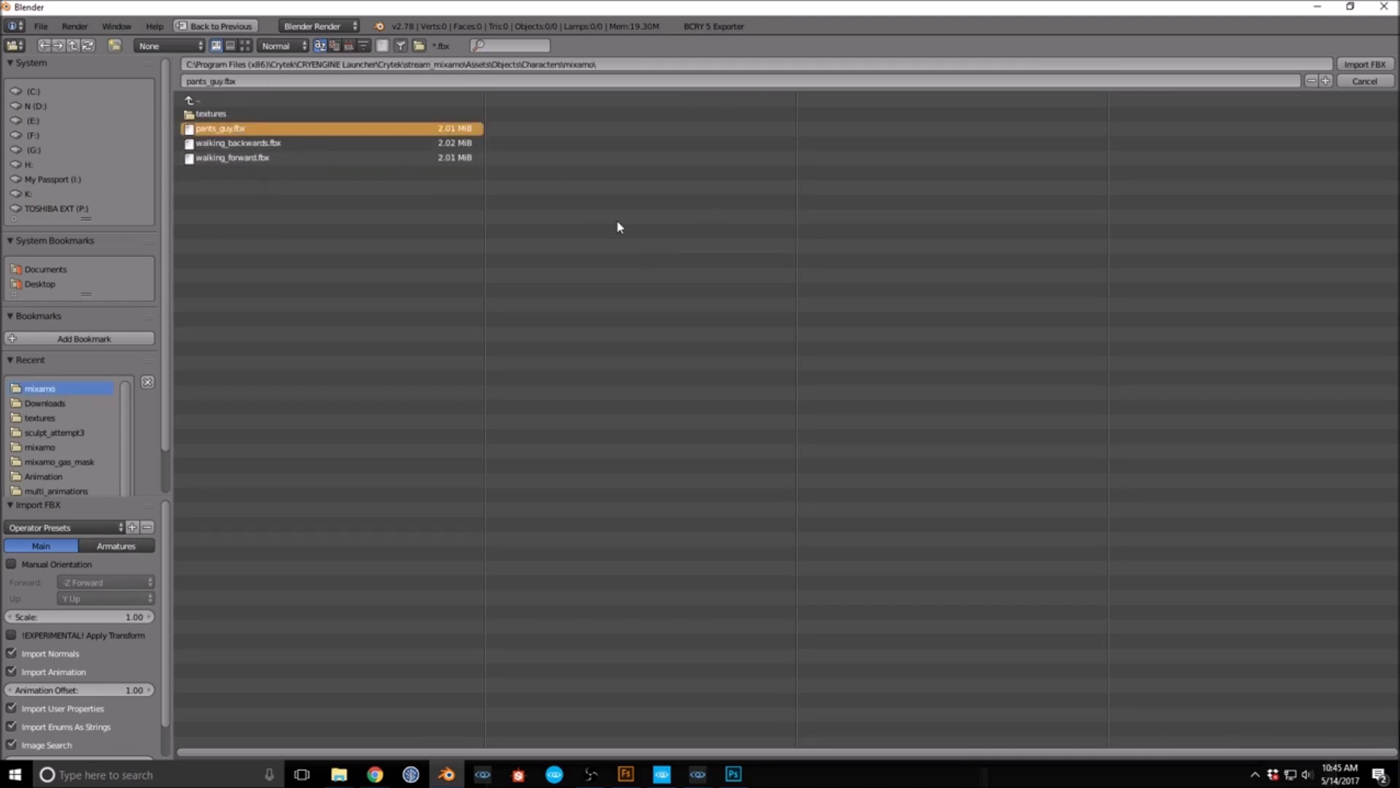
{"action": "key", "text": "Return"}
{"action": "middle_click_drag", "start_coordinate": [694, 353], "coordinate": [769, 406]}
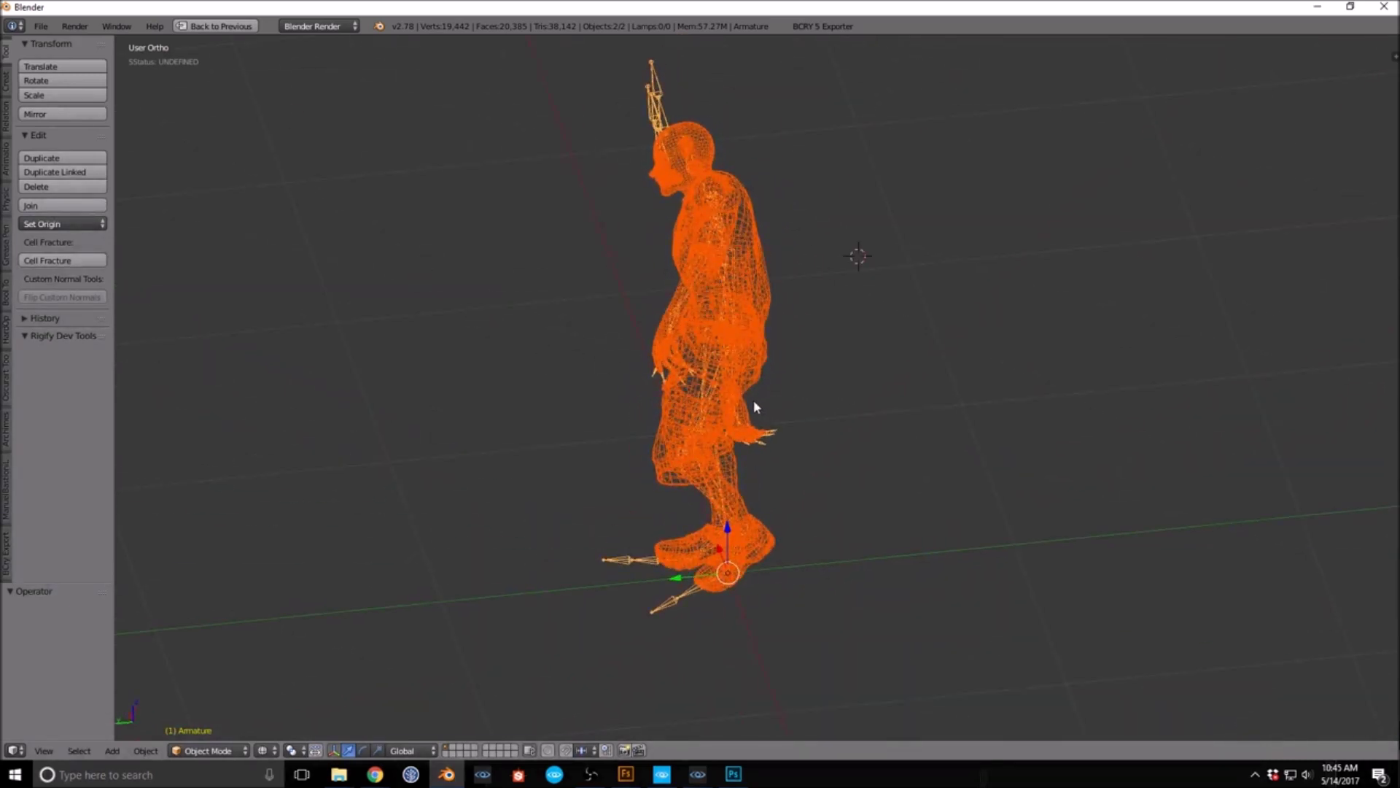
Step: Restore the multi-area layout, enlarge the Outliner and expand Armature and its mixamo_skin mesh
{"action": "key", "text": "shift+space"}
{"action": "scroll", "coordinate": [945, 346], "scroll_direction": "up", "scroll_amount": 2}
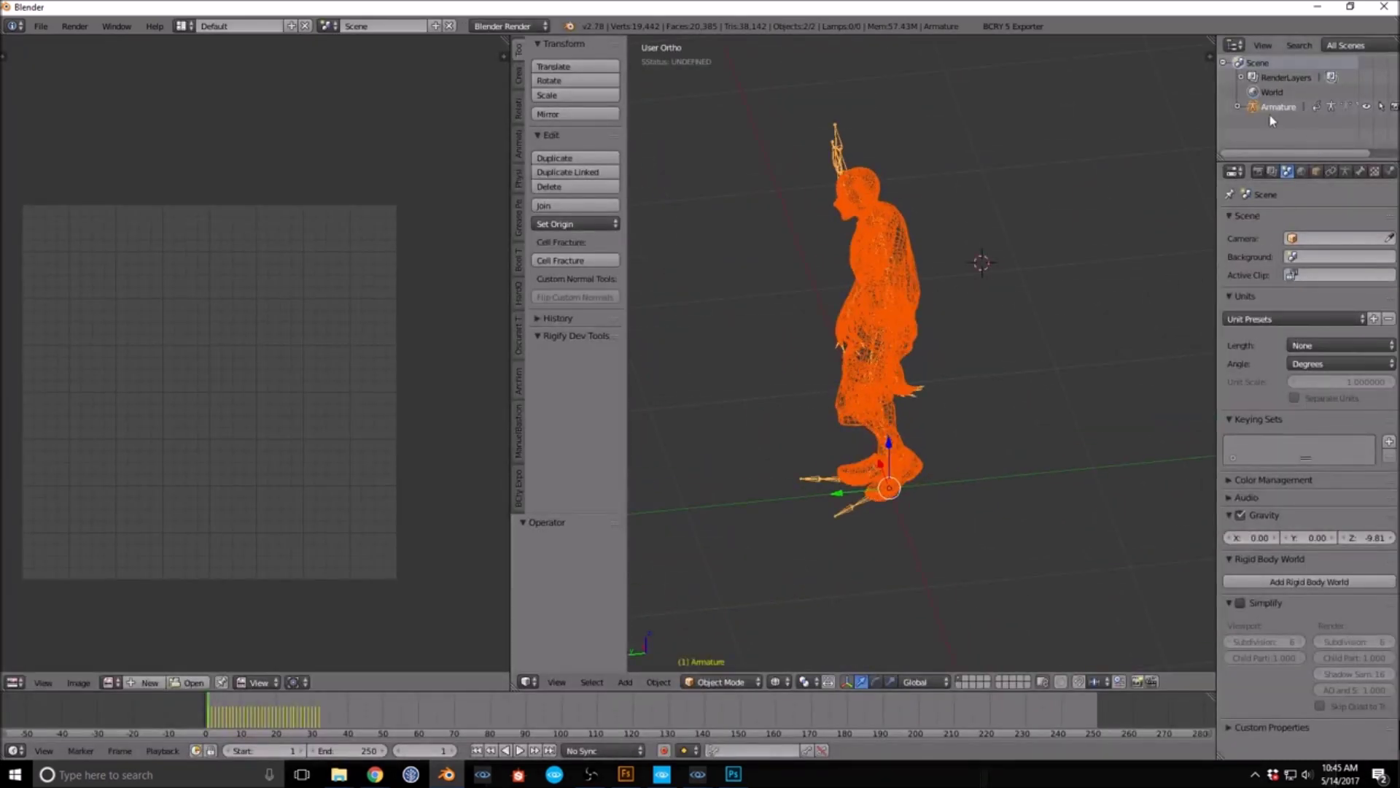
{"action": "left_click", "coordinate": [1238, 106]}
{"action": "left_click_drag", "start_coordinate": [1328, 155], "coordinate": [1324, 280]}
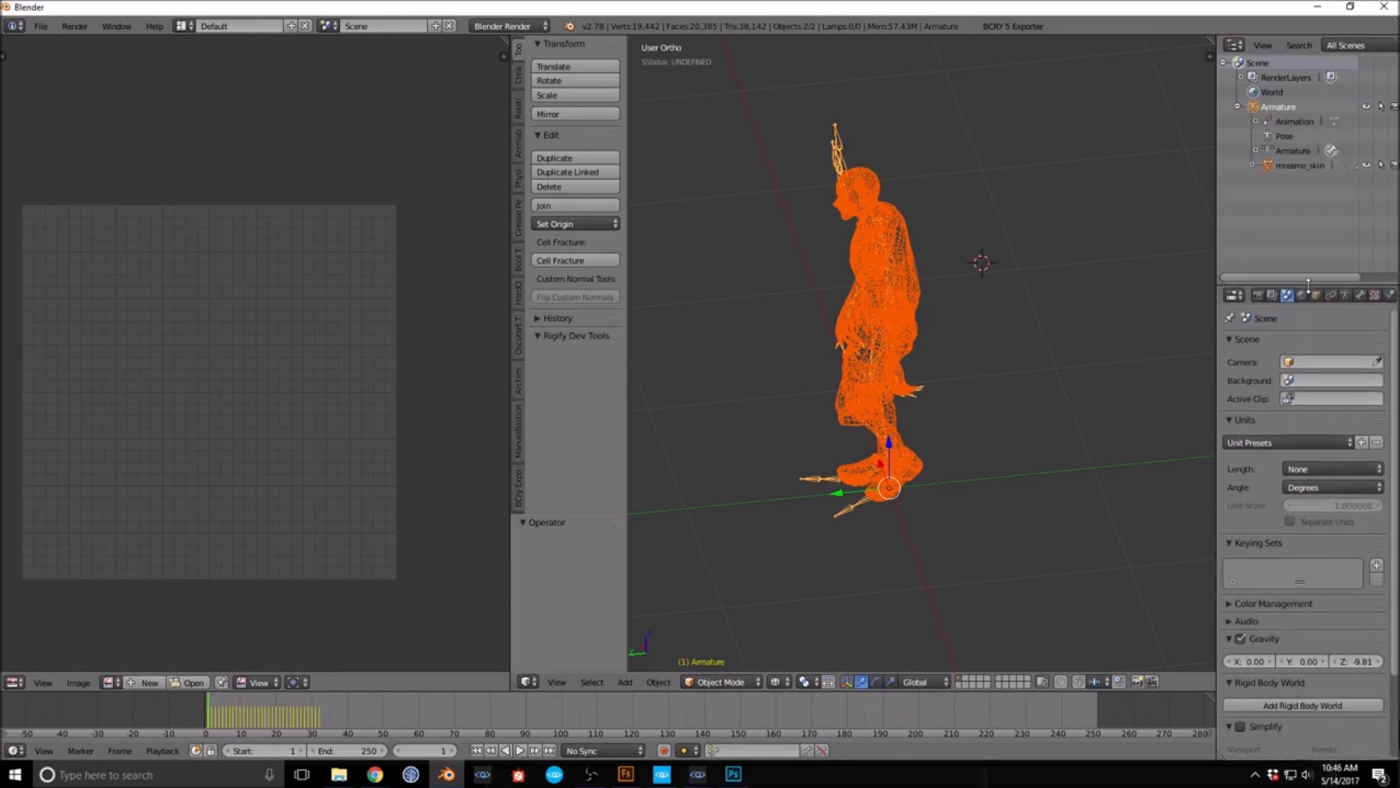
{"action": "left_click", "coordinate": [1252, 165]}
{"action": "left_click_drag", "start_coordinate": [1217, 203], "coordinate": [1077, 204]}
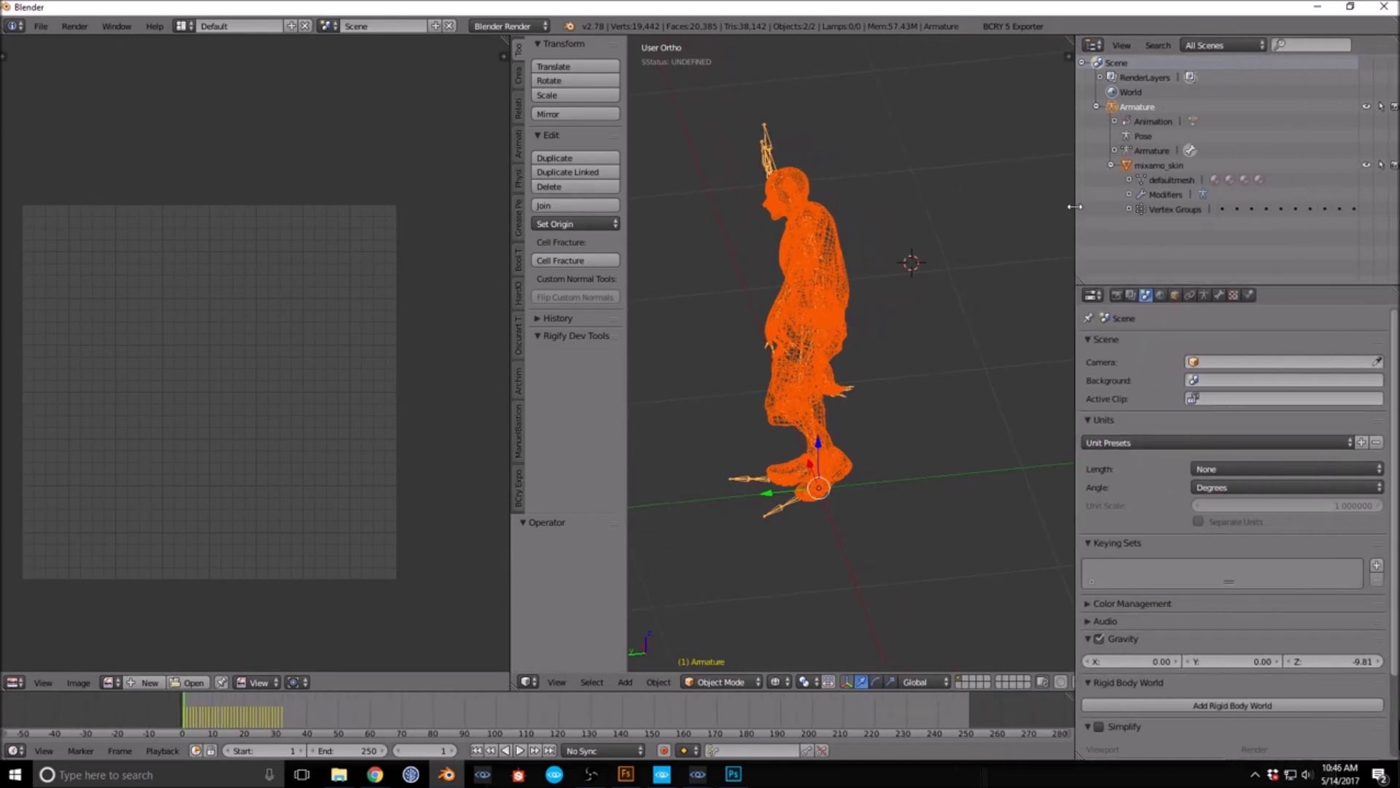
Step: Select the mixamo_skin mesh and collapse its contents in the Outliner
{"action": "left_click", "coordinate": [1126, 169]}
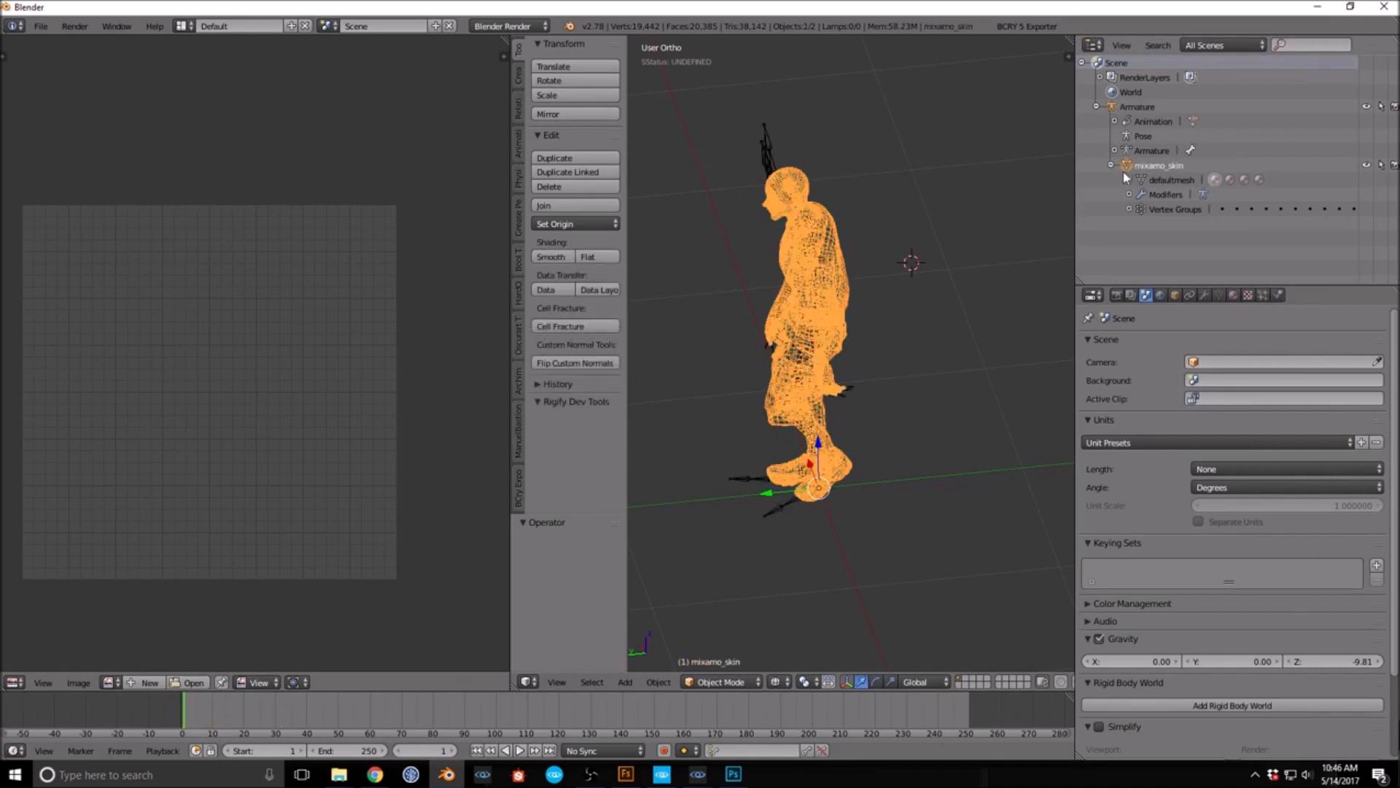
{"action": "left_click", "coordinate": [1110, 167]}
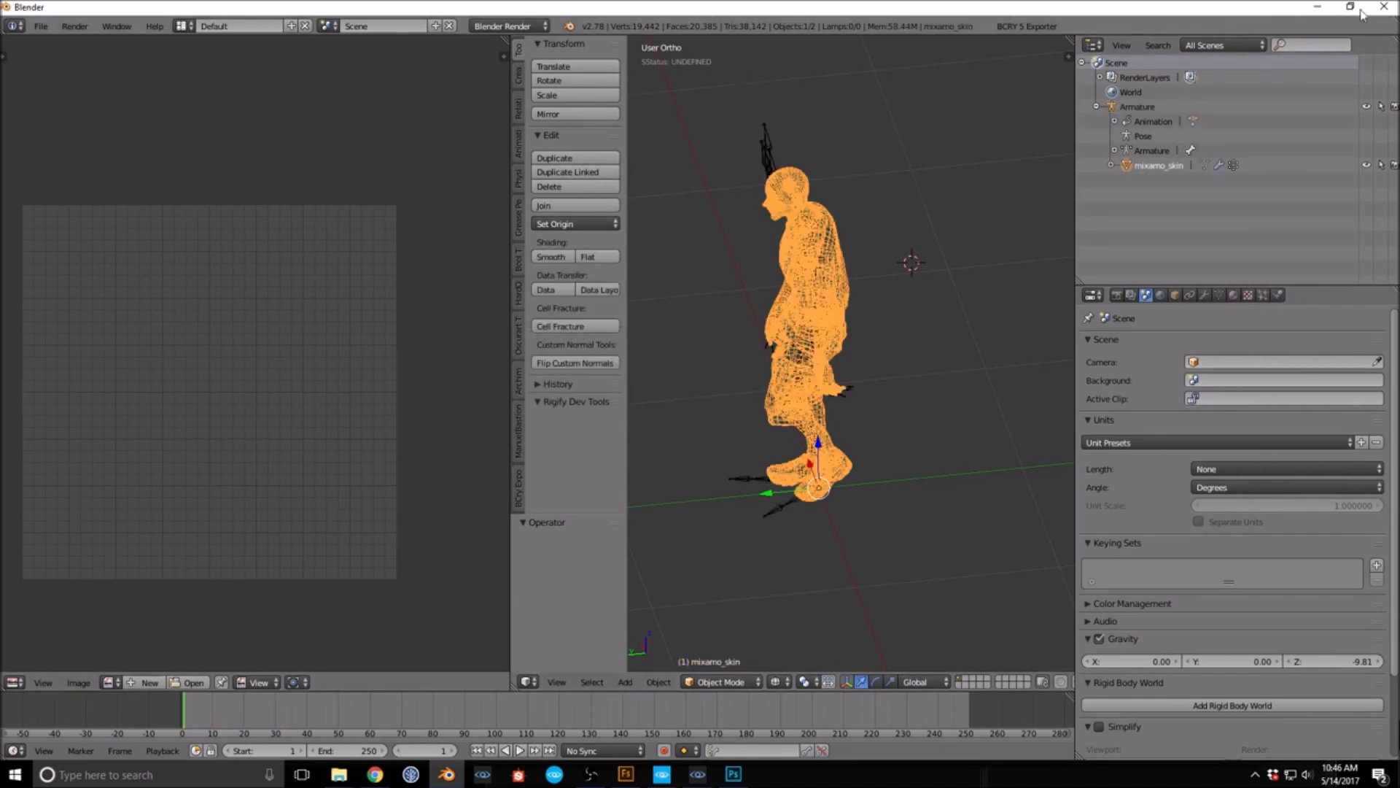
Step: Clear the default objects from a new Blender scene and import walking_inPlace (1).fbx from Downloads, listing the files by date
{"action": "middle_click_drag", "start_coordinate": [733, 310], "coordinate": [774, 316]}
{"action": "key", "text": "x"}
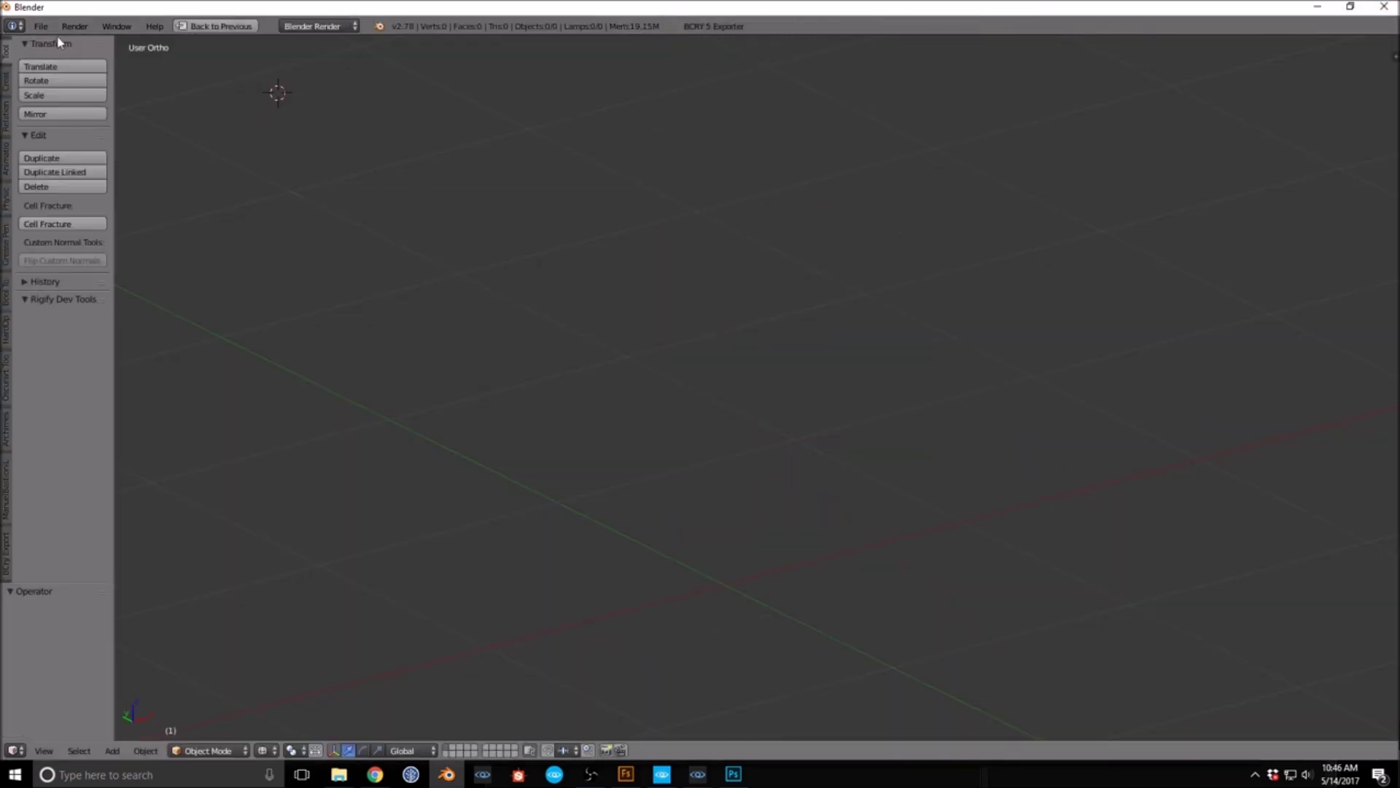
{"action": "left_click", "coordinate": [41, 26]}
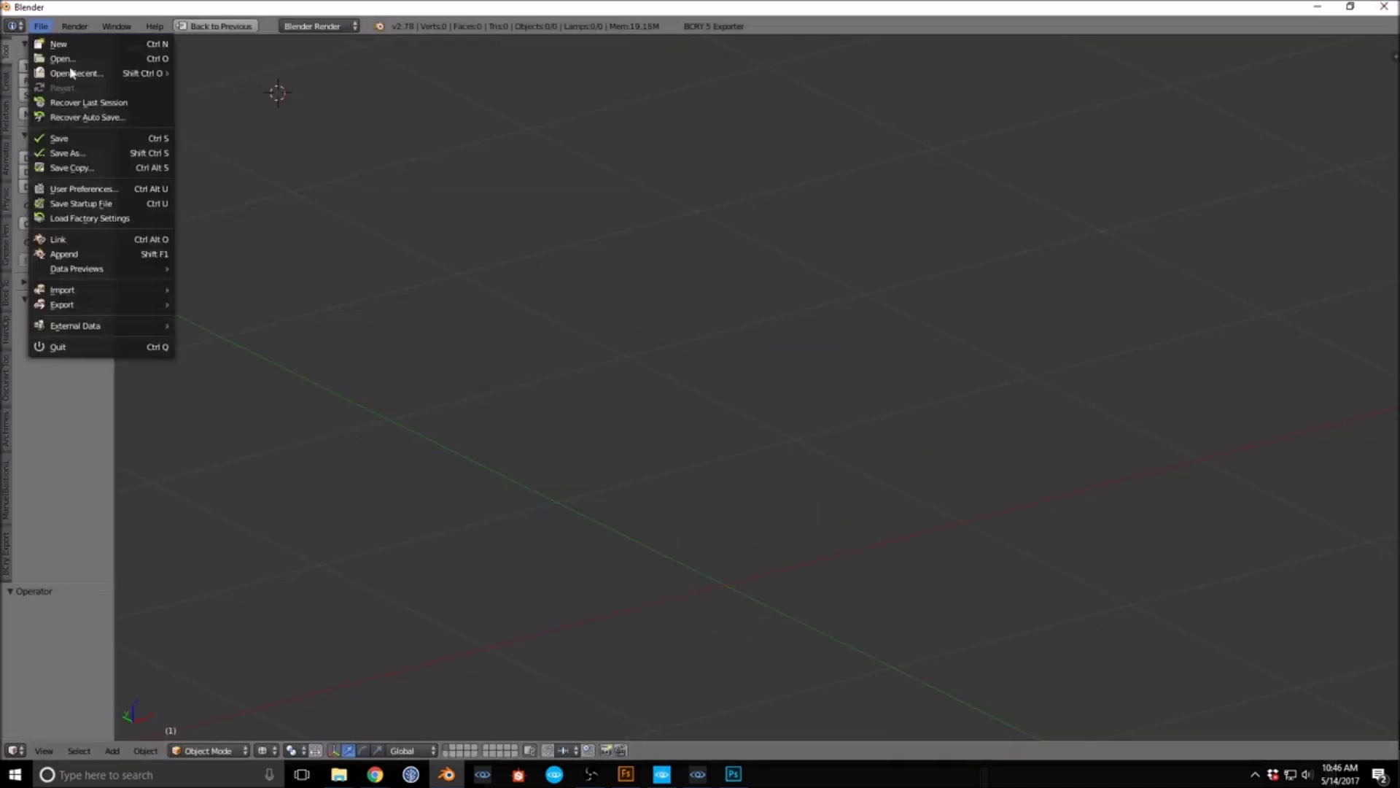
{"action": "mouse_move", "coordinate": [94, 289]}
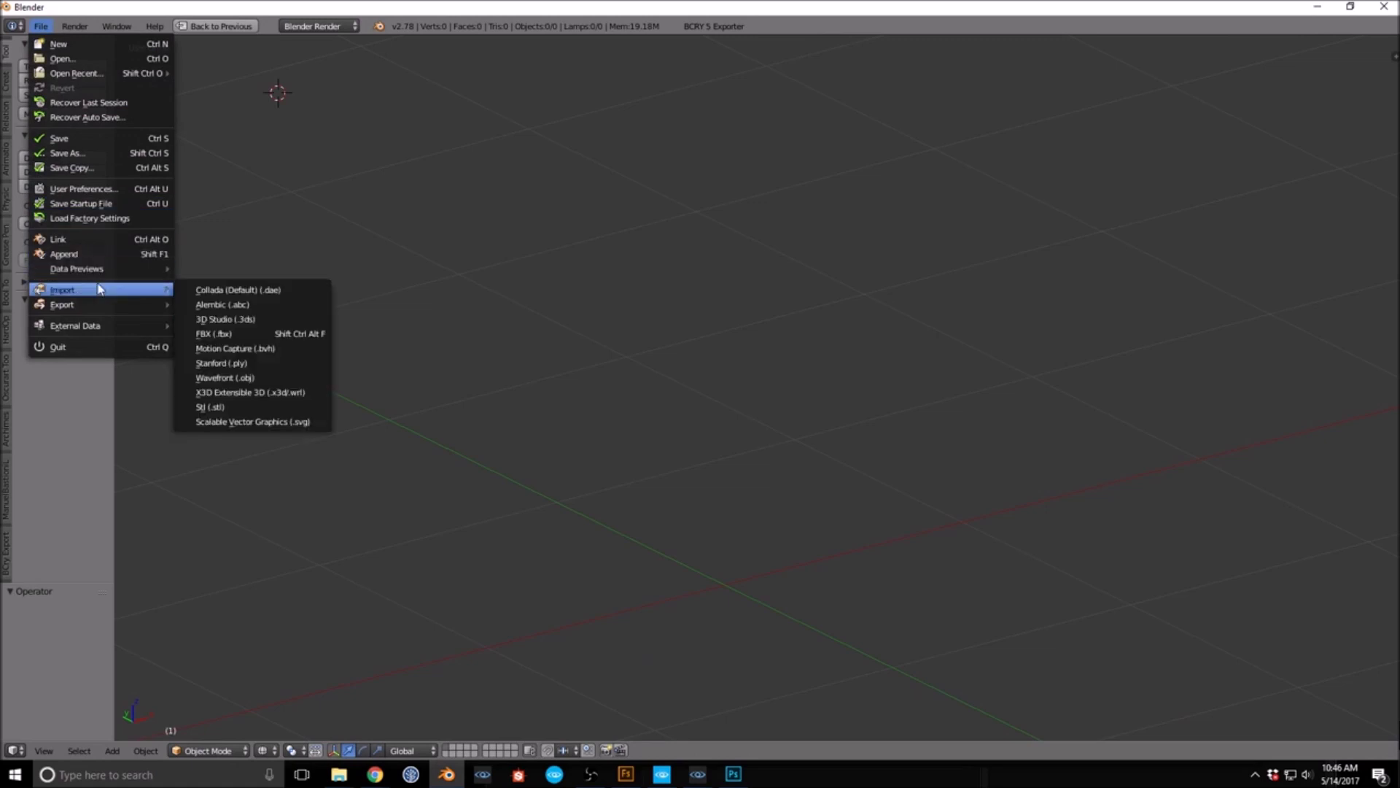
{"action": "left_click", "coordinate": [256, 334]}
{"action": "left_click", "coordinate": [44, 403]}
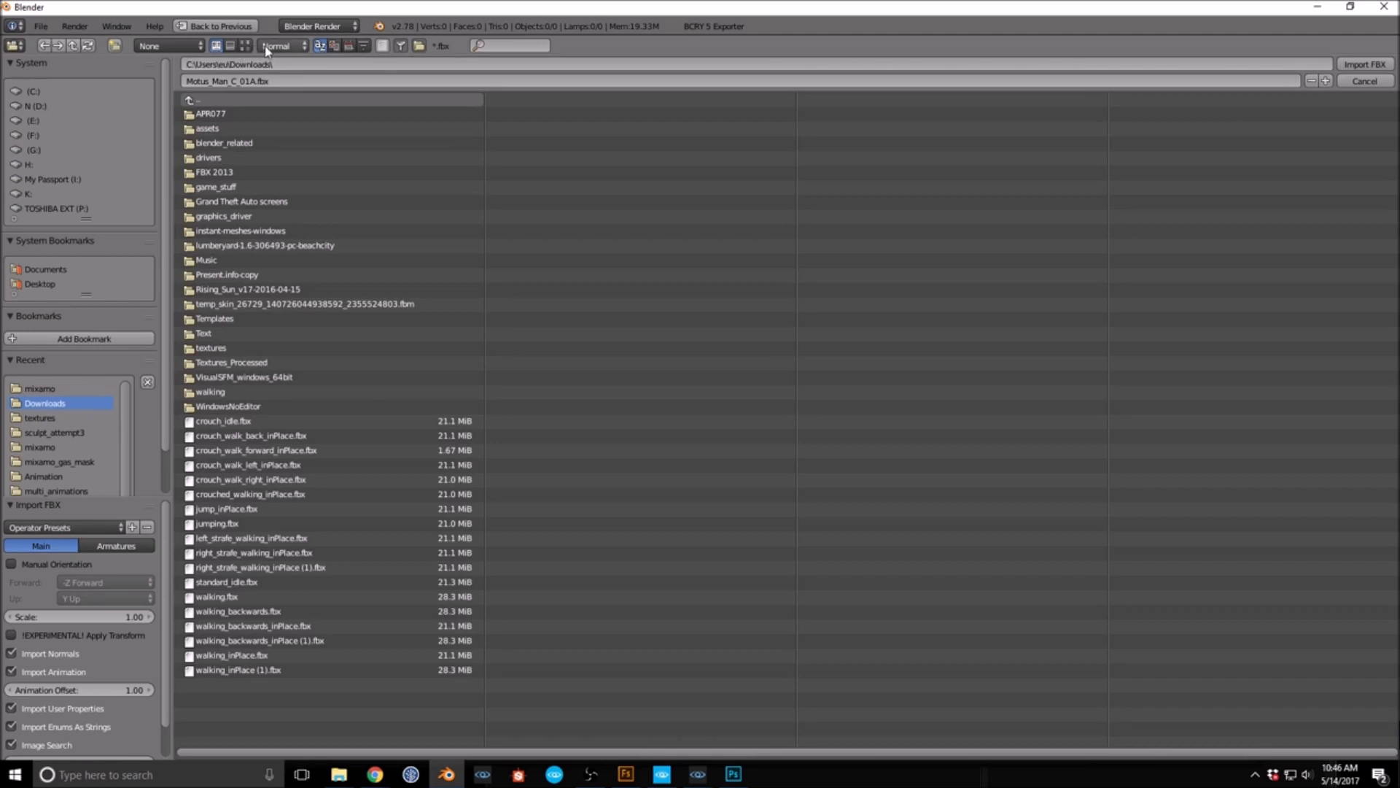
{"action": "left_click", "coordinate": [231, 45]}
{"action": "left_click", "coordinate": [347, 46]}
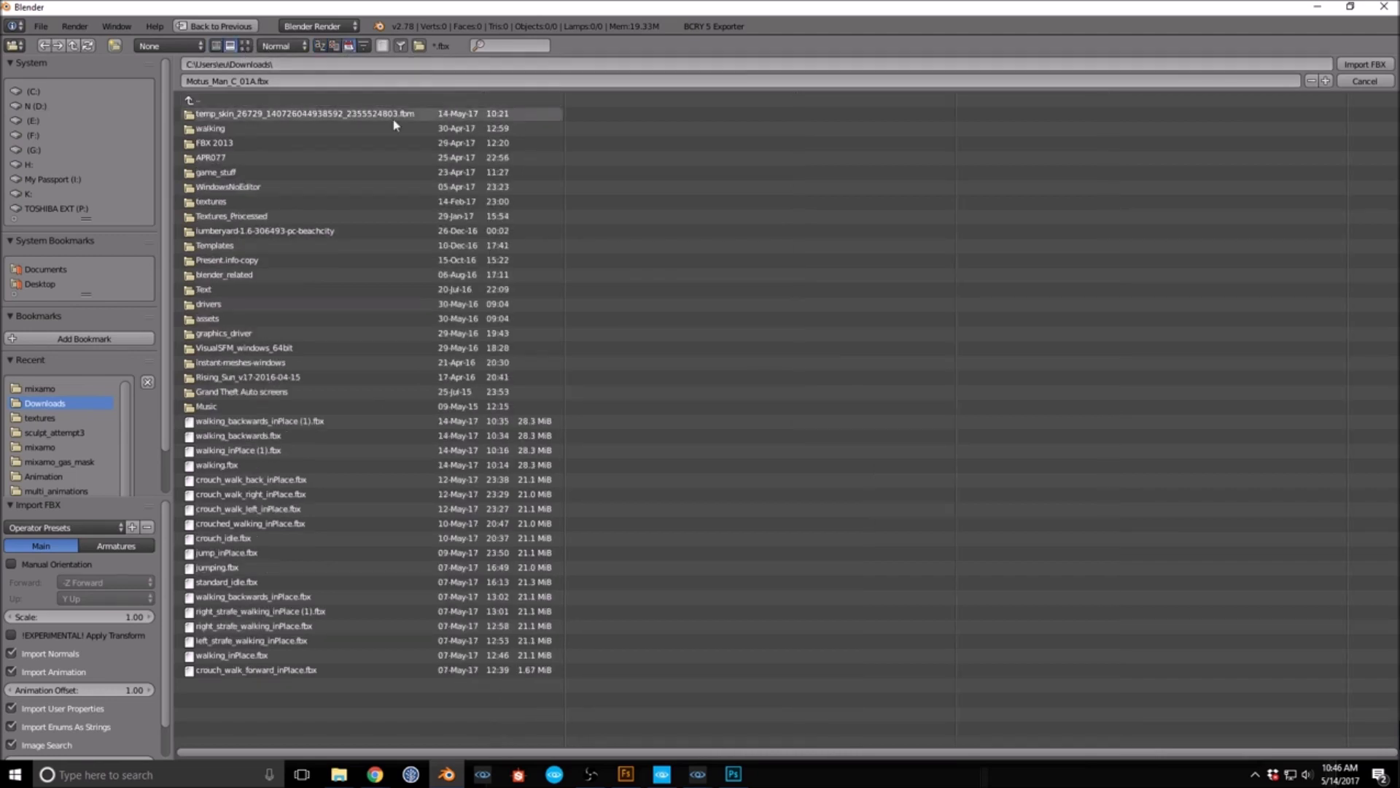
{"action": "left_click", "coordinate": [252, 452]}
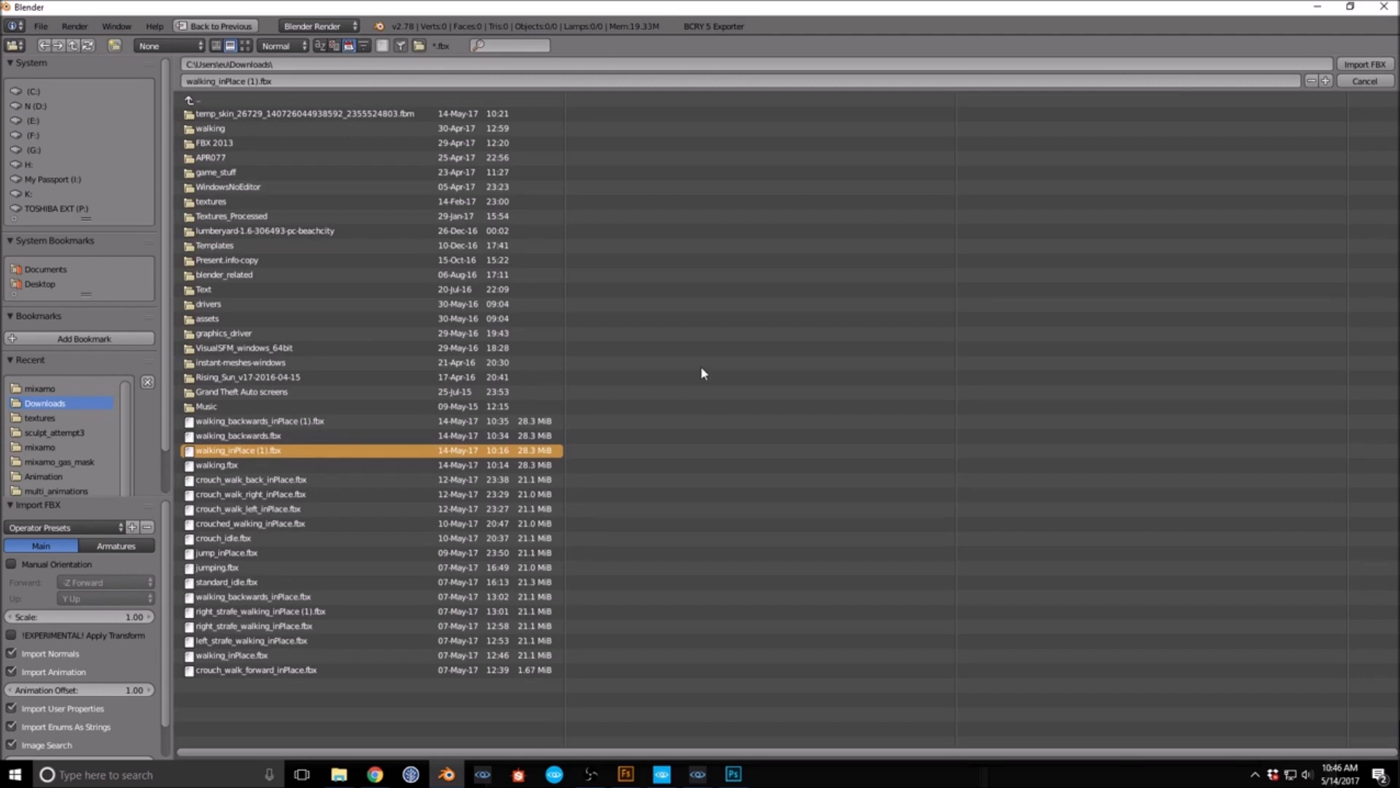
Step: Rotate the imported armature and its meshes 180° about the Z axis
{"action": "scroll", "coordinate": [737, 415], "scroll_direction": "down", "scroll_amount": 2}
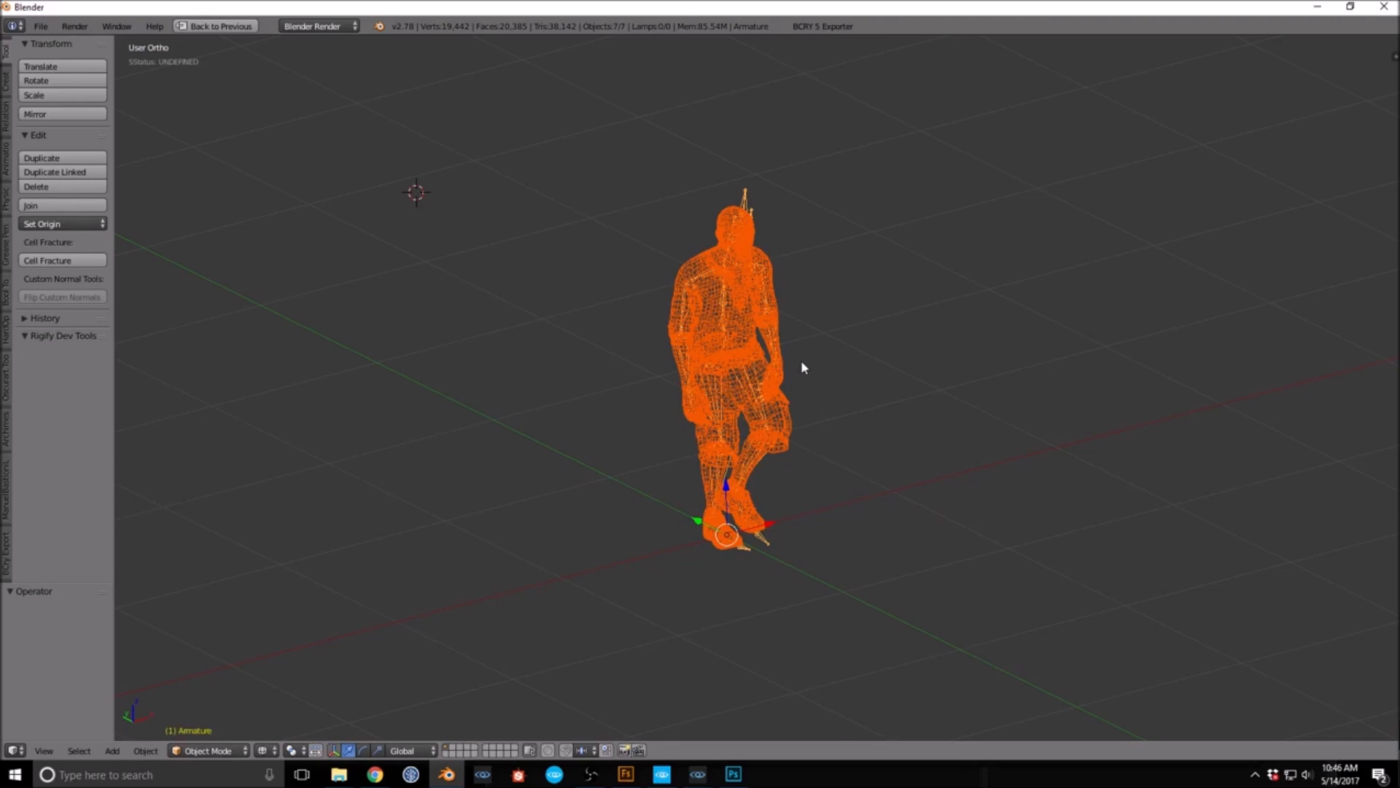
{"action": "type", "text": "rz180"}
{"action": "key", "text": "Return"}
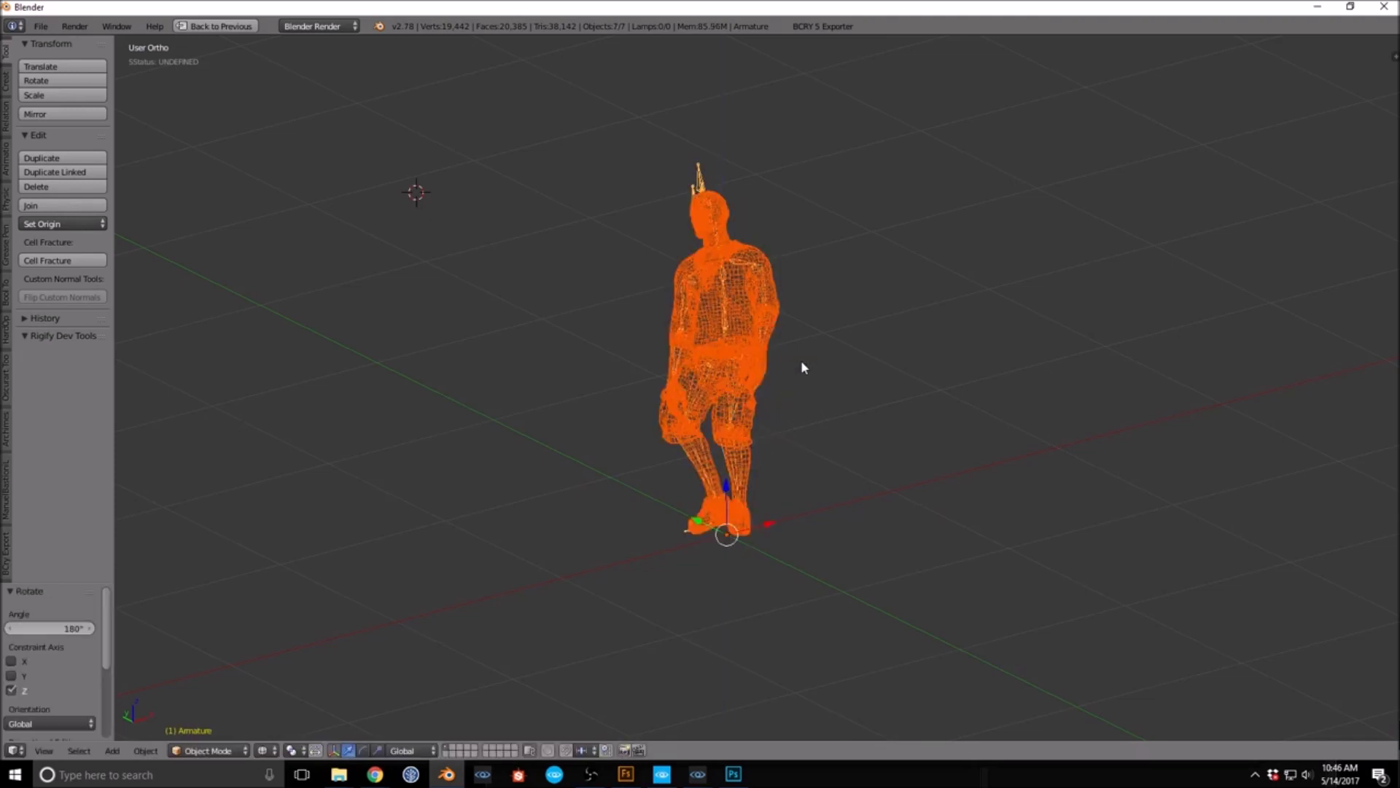
Step: Restore the multi-area layout, expand Armature in the Outliner and enlarge the Outliner and Properties areas
{"action": "key", "text": "ctrl+Up"}
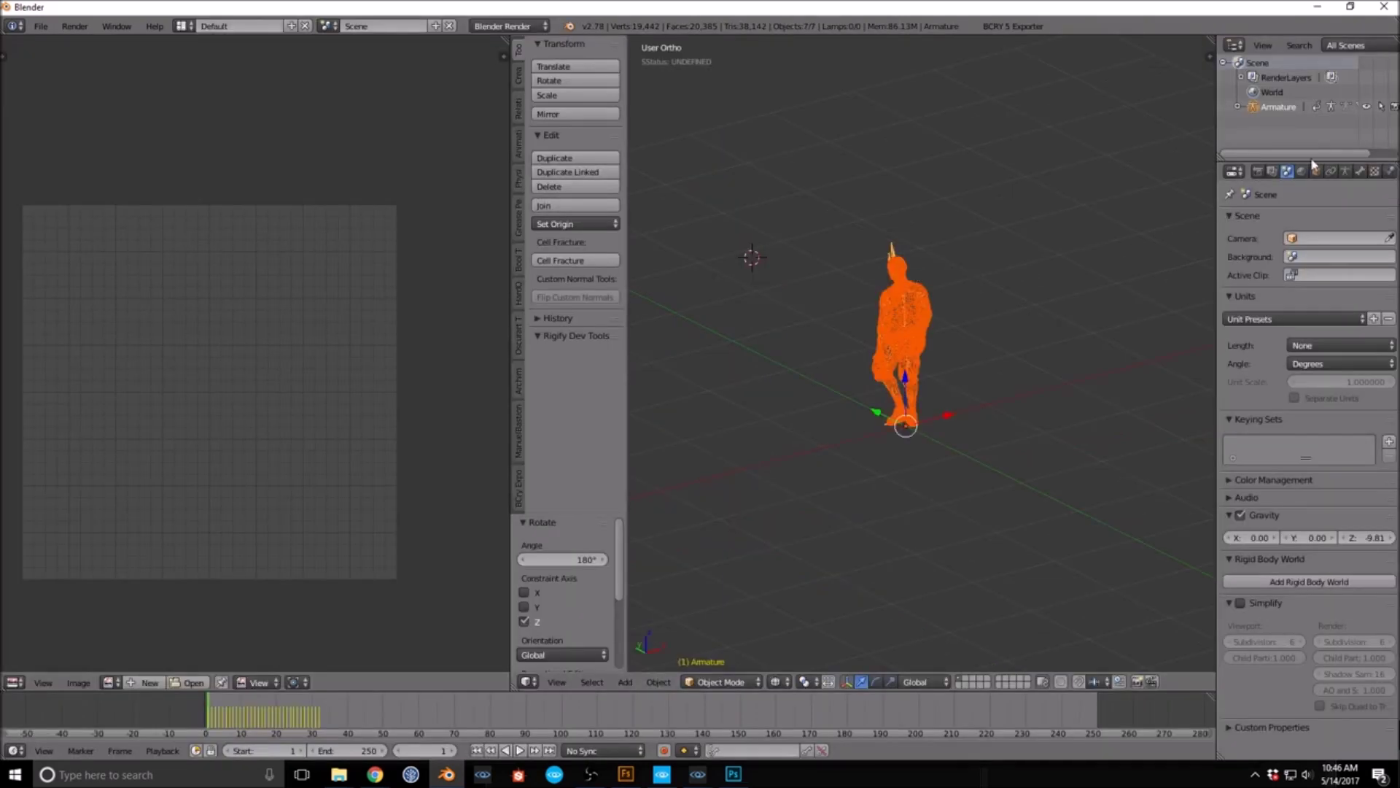
{"action": "left_click", "coordinate": [1237, 106]}
{"action": "left_click_drag", "start_coordinate": [1313, 161], "coordinate": [1313, 334]}
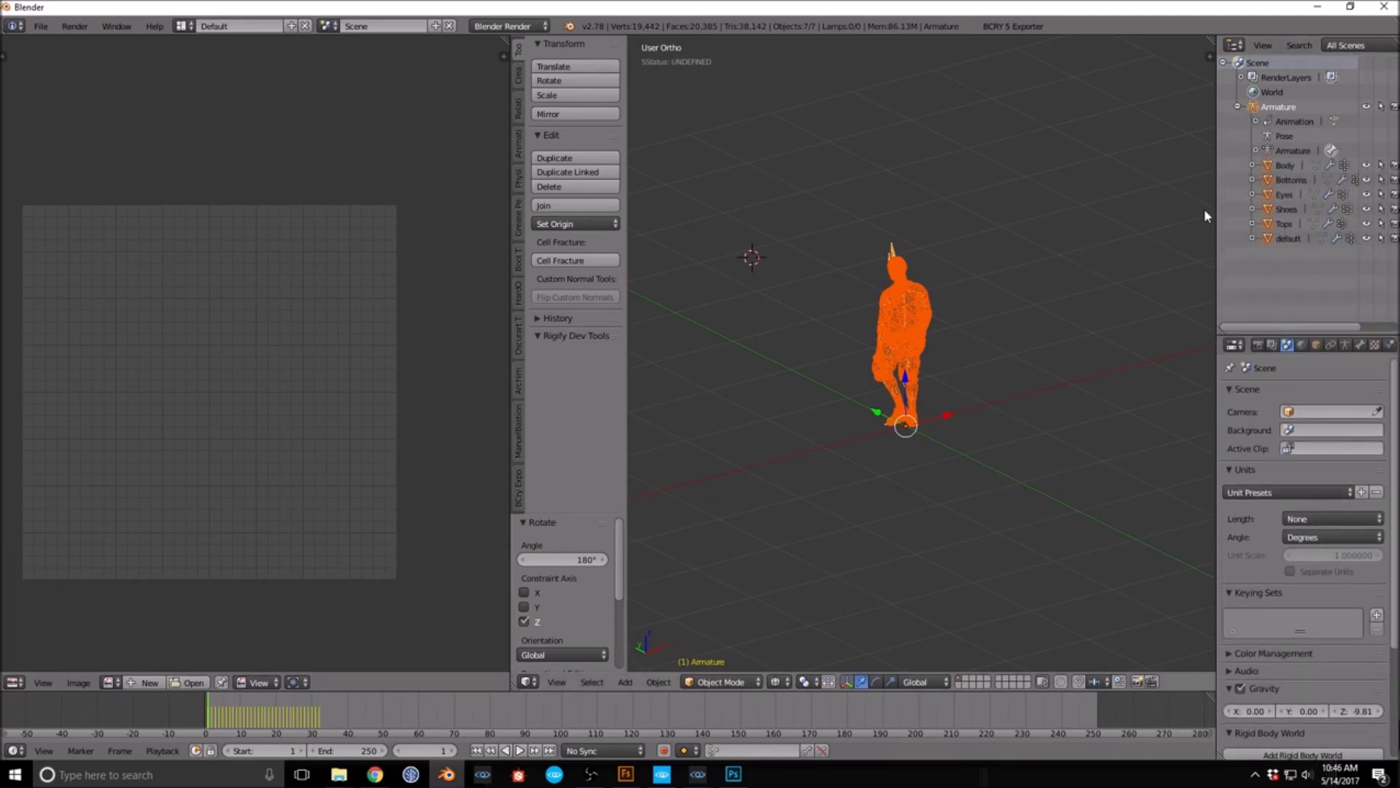
{"action": "left_click_drag", "start_coordinate": [1215, 234], "coordinate": [968, 233]}
Step: Select the Body, Bottoms, Eyes, Shoes, Tops and default meshes in turn and examine the default mesh up close
{"action": "left_click", "coordinate": [1019, 167]}
{"action": "left_click", "coordinate": [1019, 181]}
{"action": "left_click", "coordinate": [1018, 195]}
{"action": "left_click", "coordinate": [1019, 209]}
{"action": "left_click", "coordinate": [1017, 225]}
{"action": "left_click", "coordinate": [1015, 239]}
{"action": "key", "text": "KP_Decimal"}
{"action": "scroll", "coordinate": [733, 235], "scroll_direction": "up", "scroll_amount": 10}
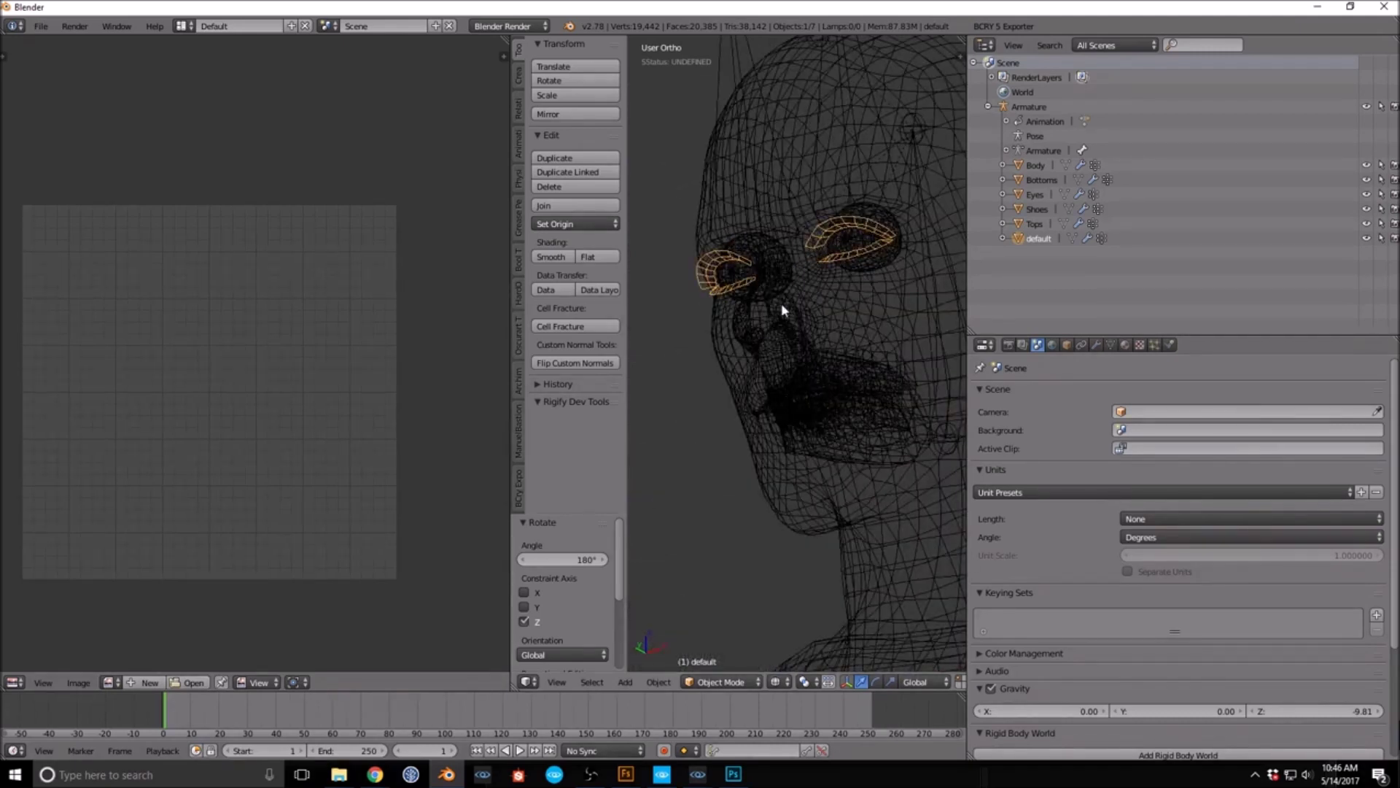
{"action": "scroll", "coordinate": [776, 285], "scroll_direction": "down", "scroll_amount": 3}
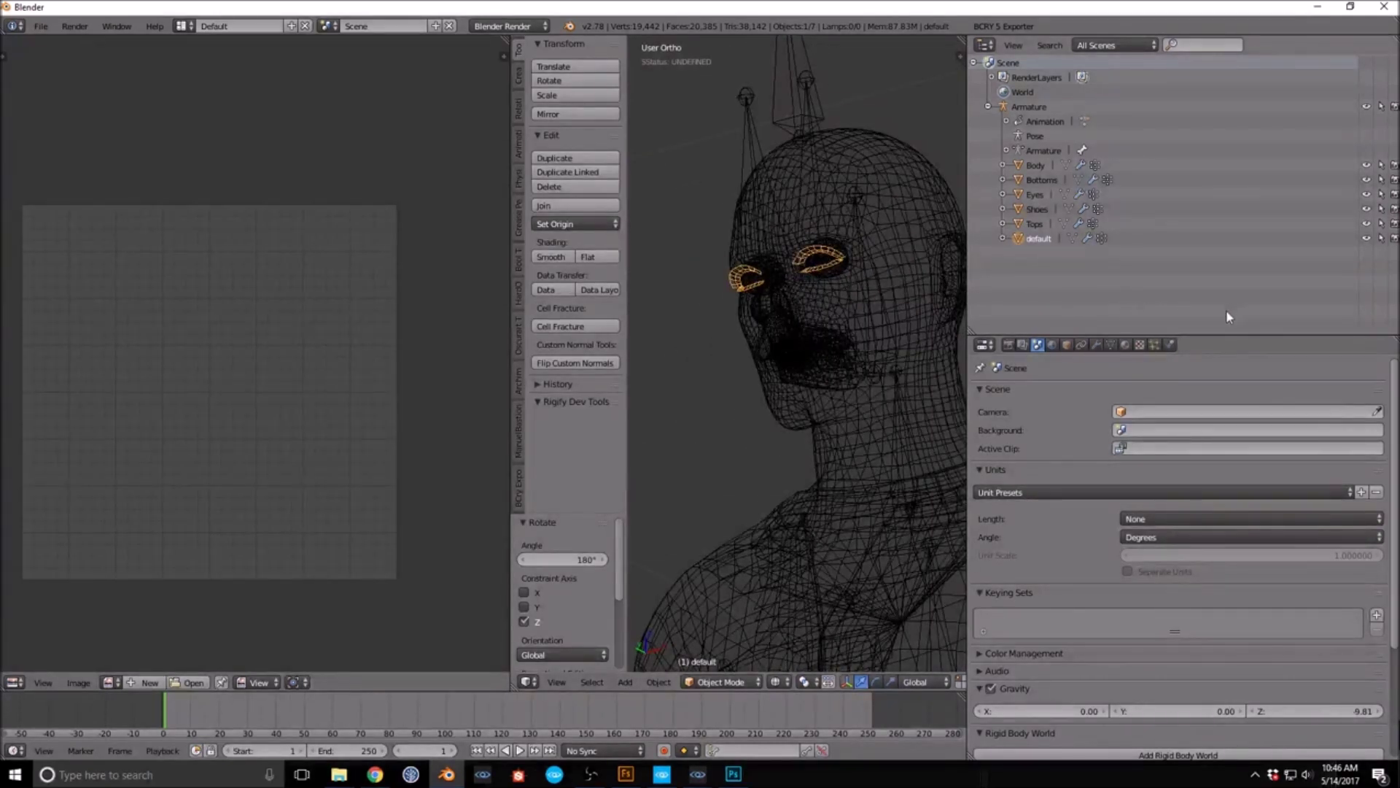
Step: Examine the vertex groups and UV maps of the default and Tops meshes in their object data
{"action": "left_click", "coordinate": [1111, 344]}
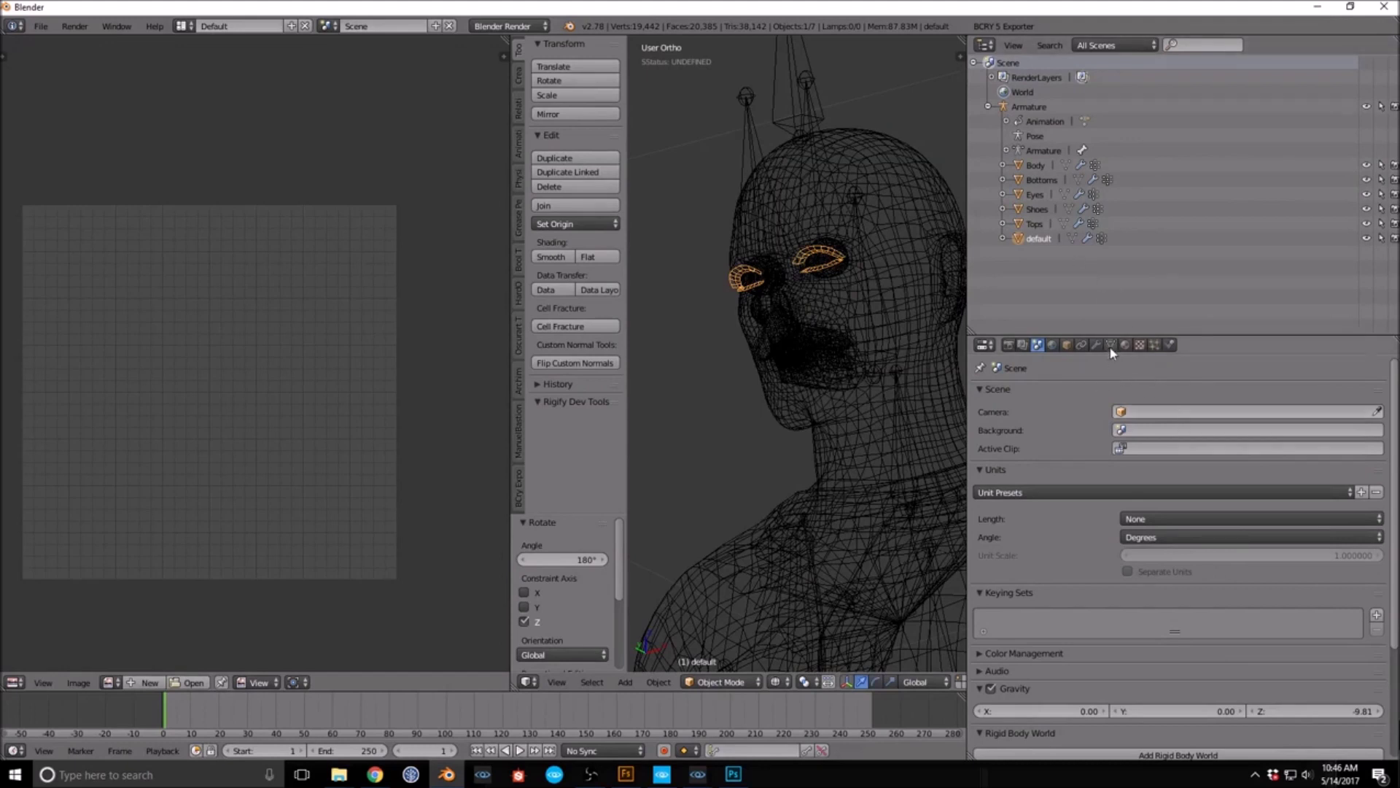
{"action": "scroll", "coordinate": [1144, 583], "scroll_direction": "down", "scroll_amount": 2}
{"action": "scroll", "coordinate": [1141, 672], "scroll_direction": "down", "scroll_amount": 1}
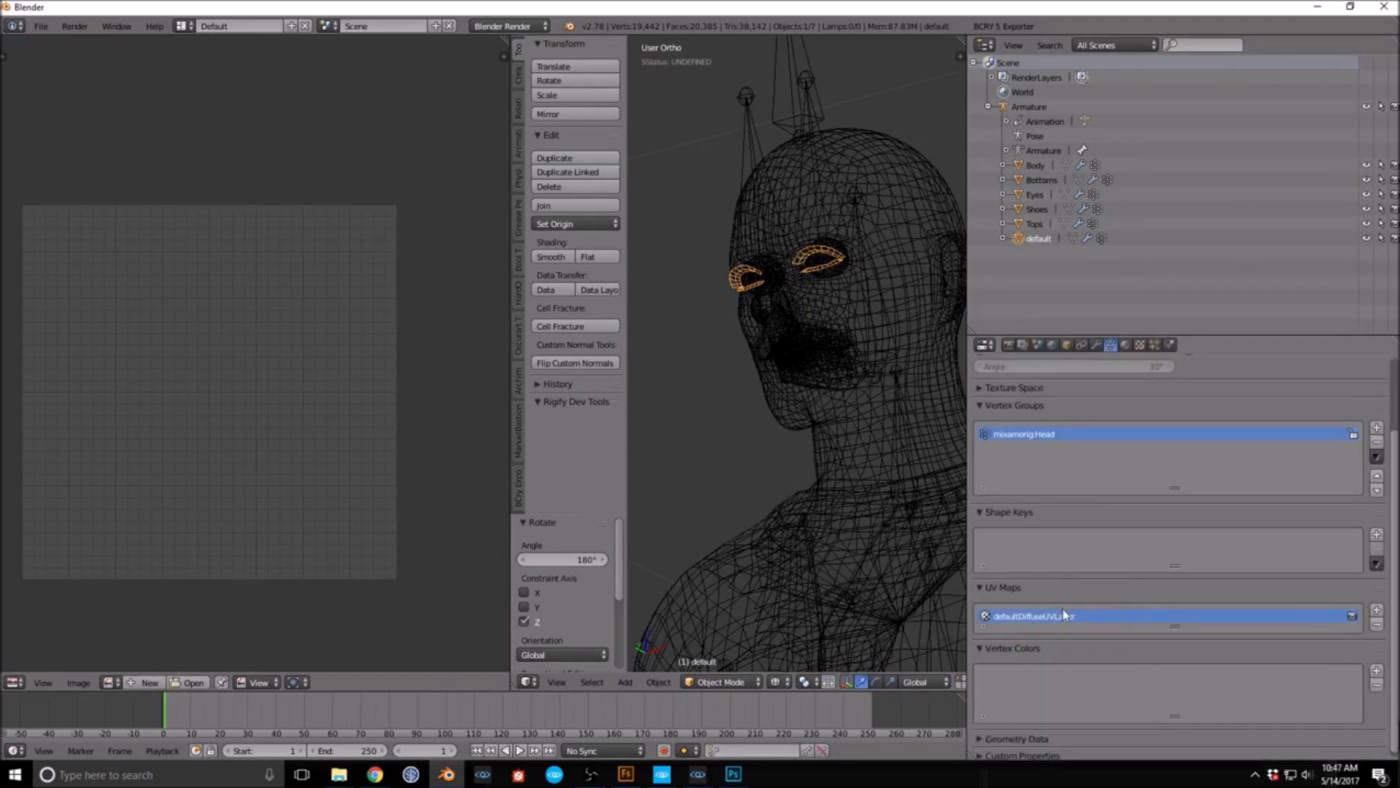
{"action": "left_click", "coordinate": [1033, 225]}
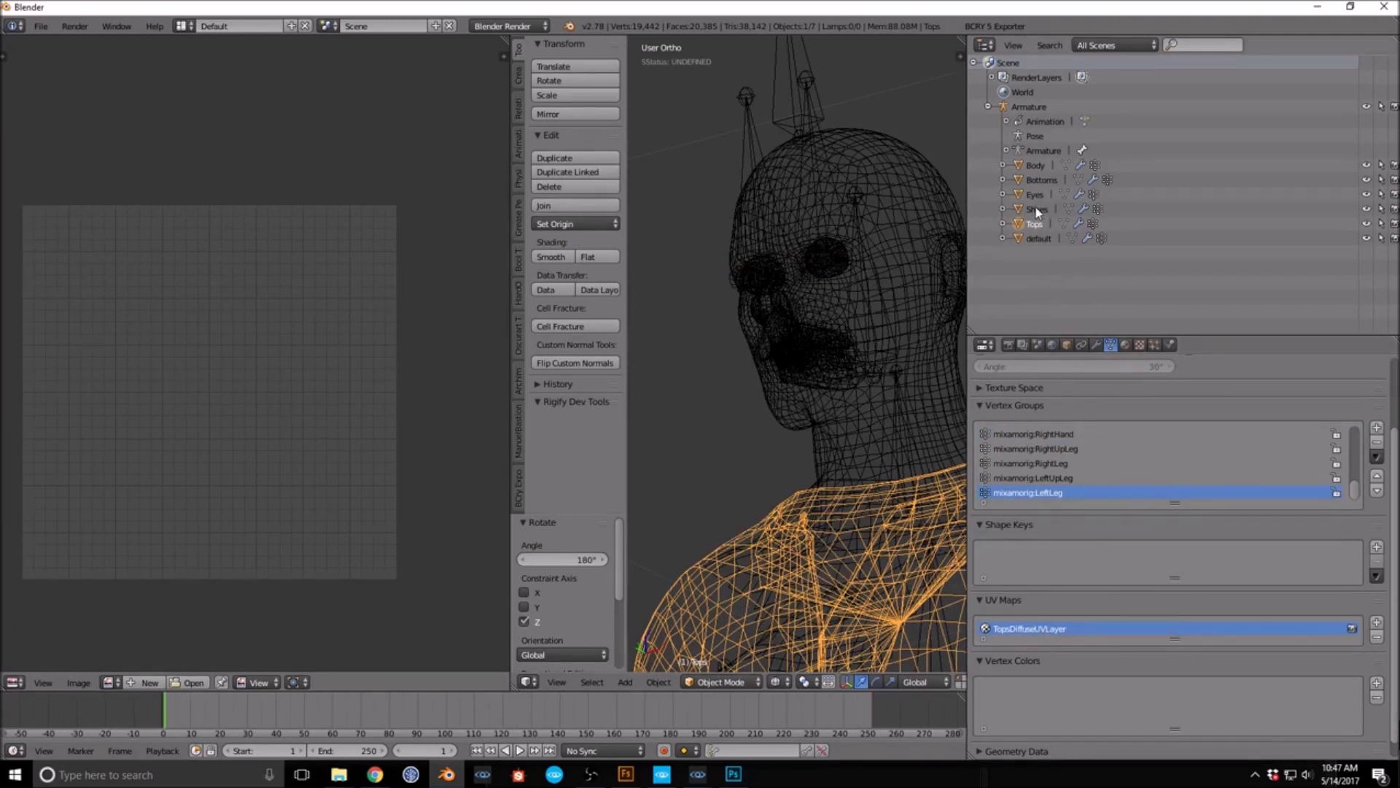
Step: Rename the UV map of the Shoes mesh as uvmap
{"action": "left_click", "coordinate": [1036, 210]}
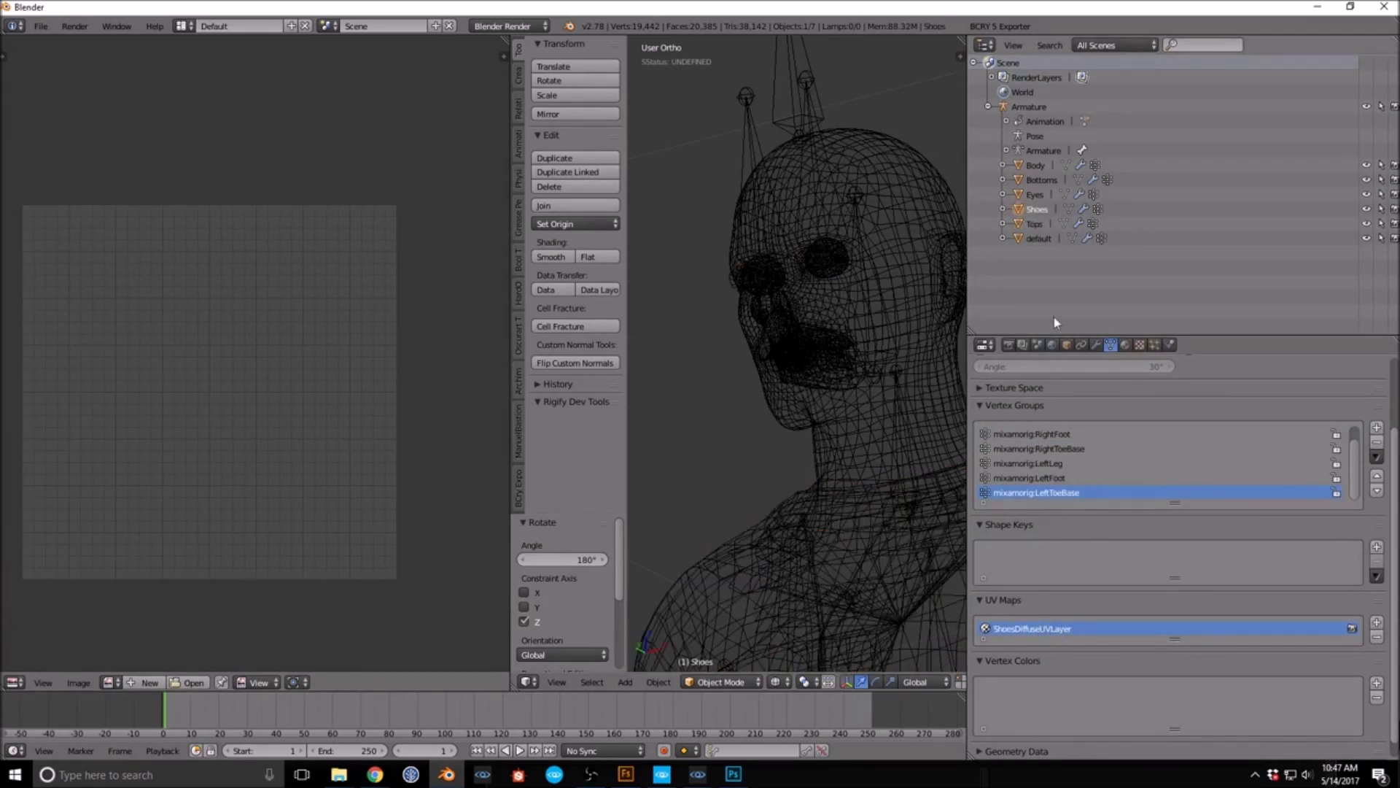
{"action": "double_click", "coordinate": [1069, 627]}
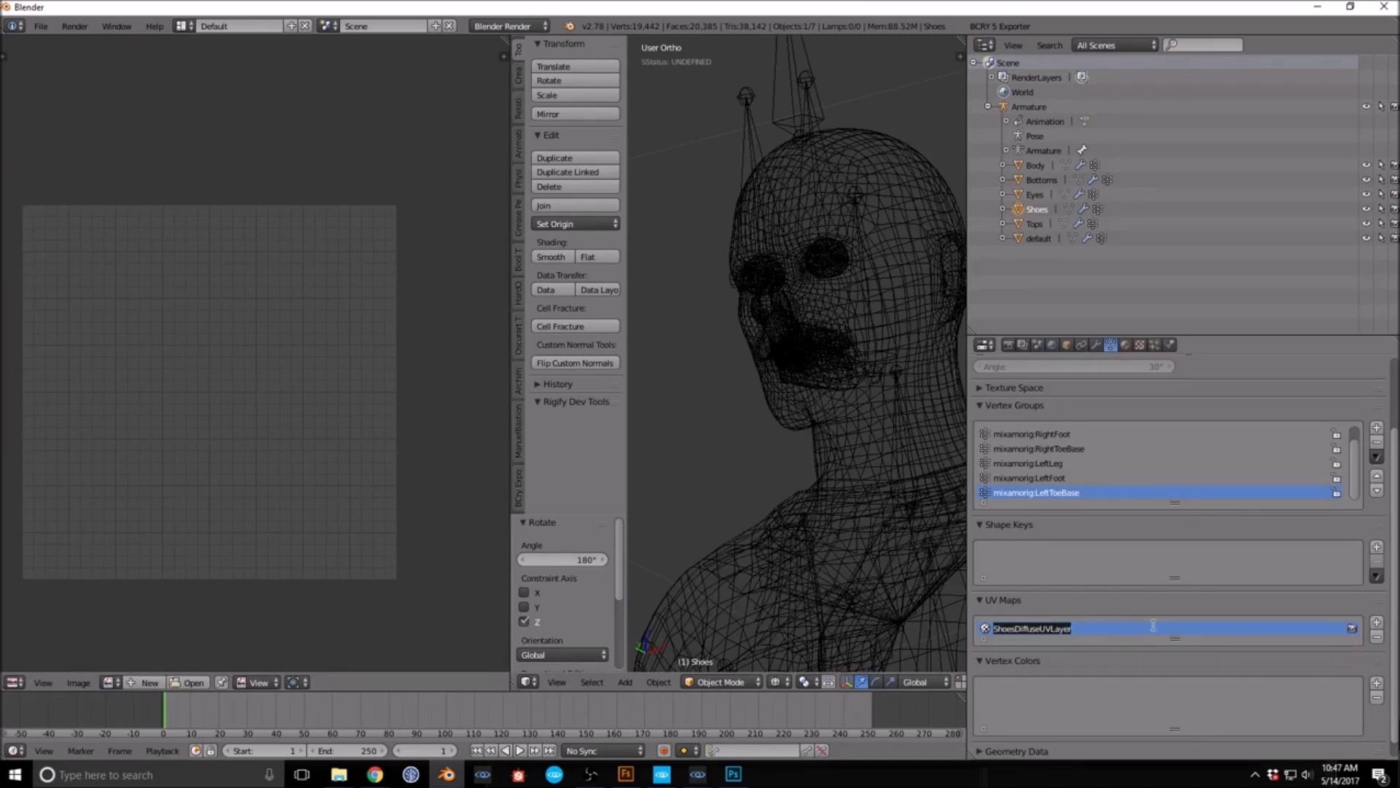
{"action": "type", "text": "uvmap"}
{"action": "key", "text": "Return"}
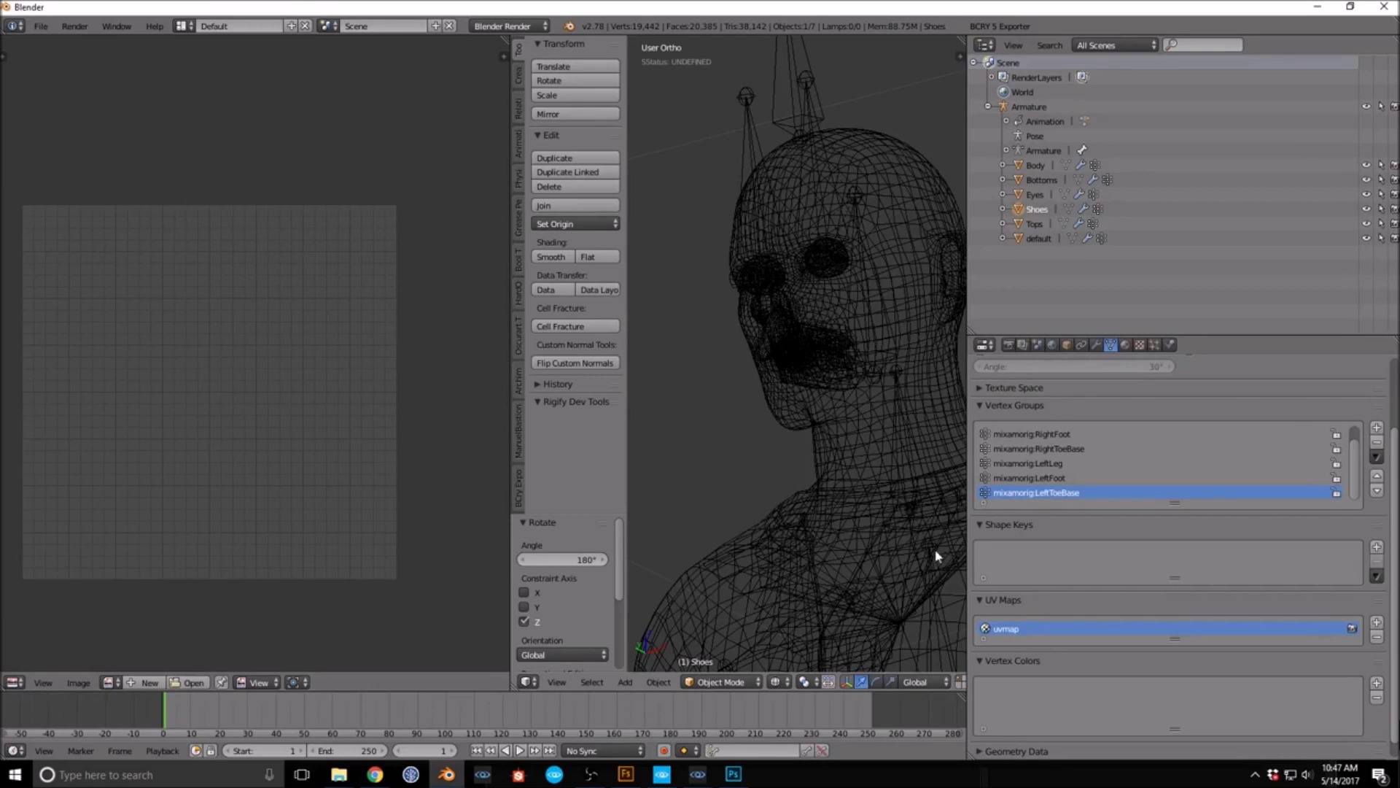
Step: Copy the Shoes mesh's UV map name and rename the UV maps of Tops and default as uvmap
{"action": "double_click", "coordinate": [1024, 628]}
{"action": "key", "text": "ctrl+c"}
{"action": "key", "text": "Escape"}
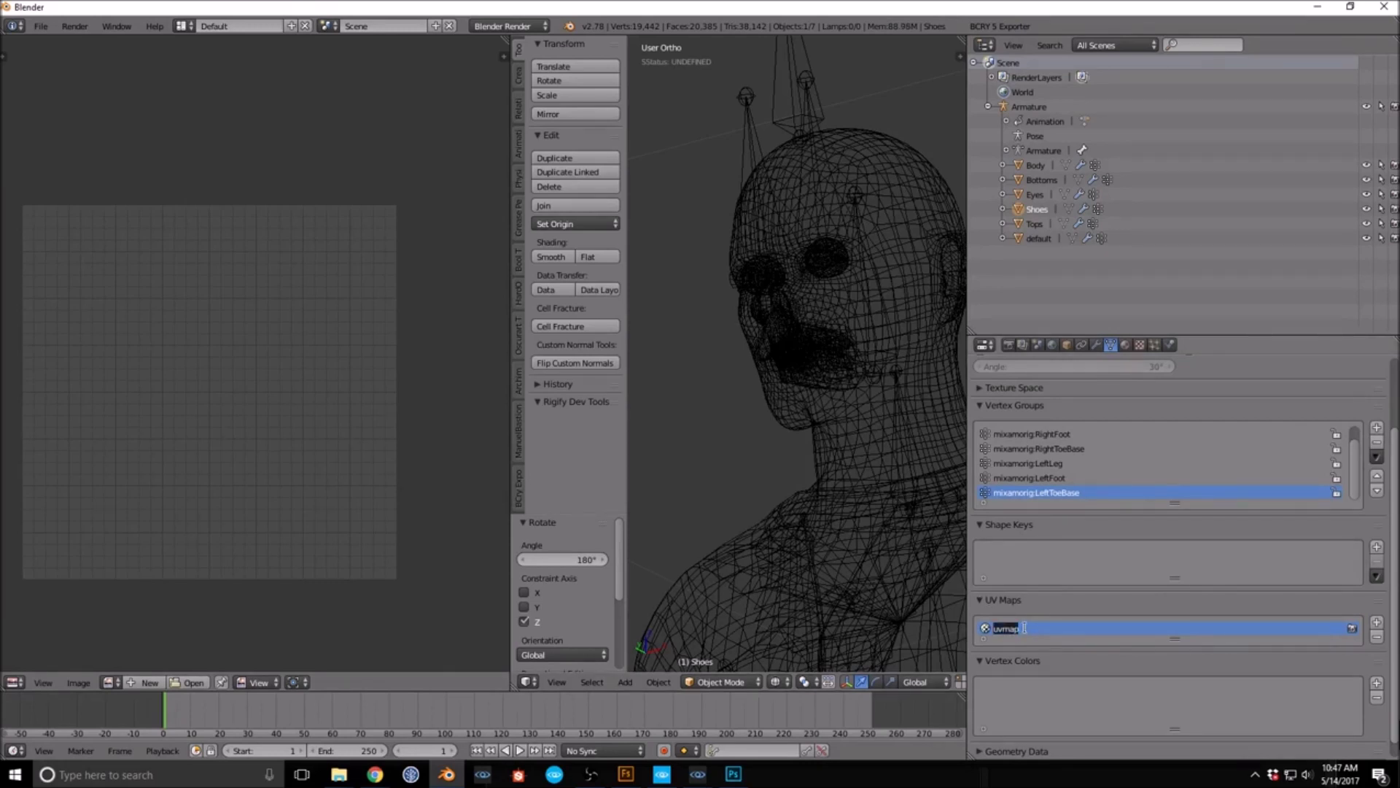
{"action": "left_click", "coordinate": [1036, 225]}
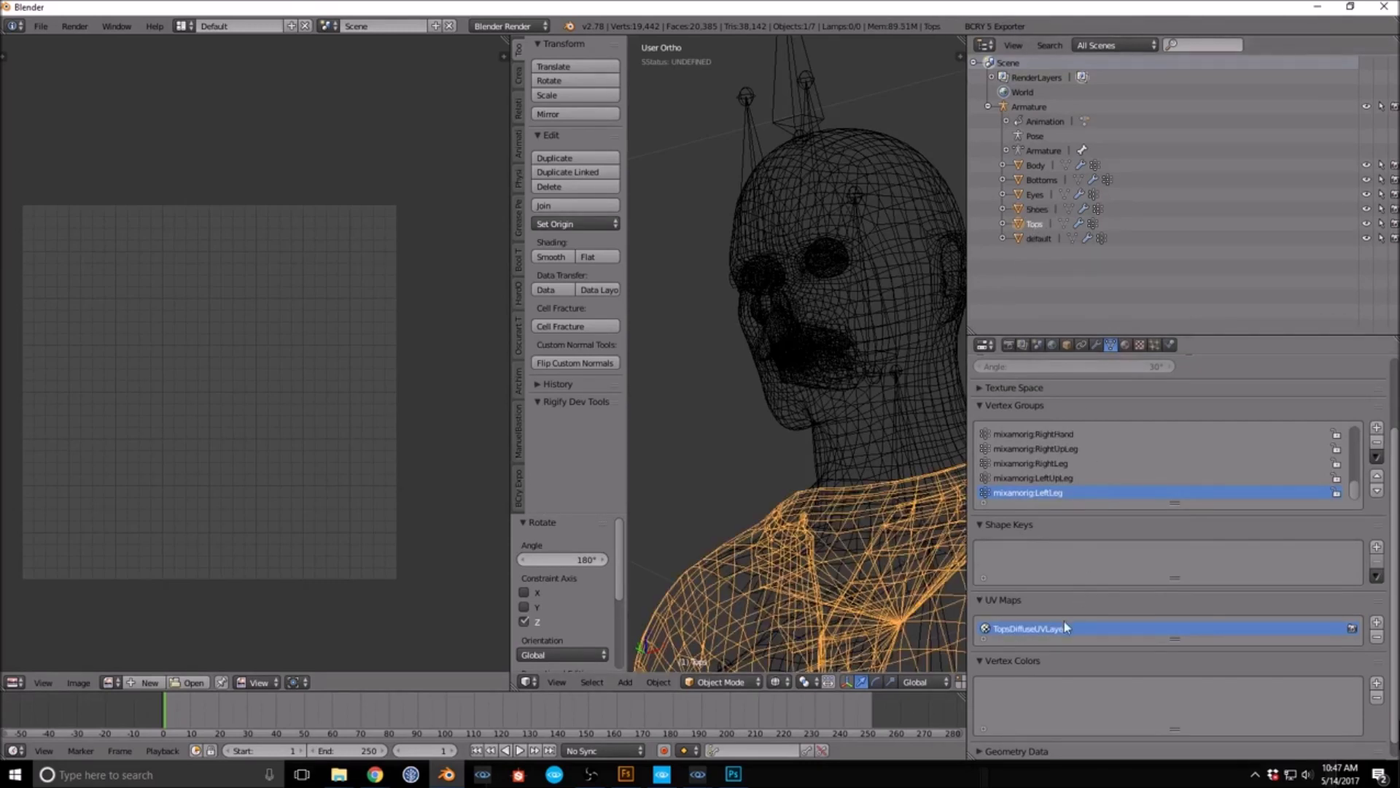
{"action": "double_click", "coordinate": [1061, 630]}
{"action": "key", "text": "ctrl+v"}
{"action": "key", "text": "Return"}
{"action": "left_click", "coordinate": [1038, 239]}
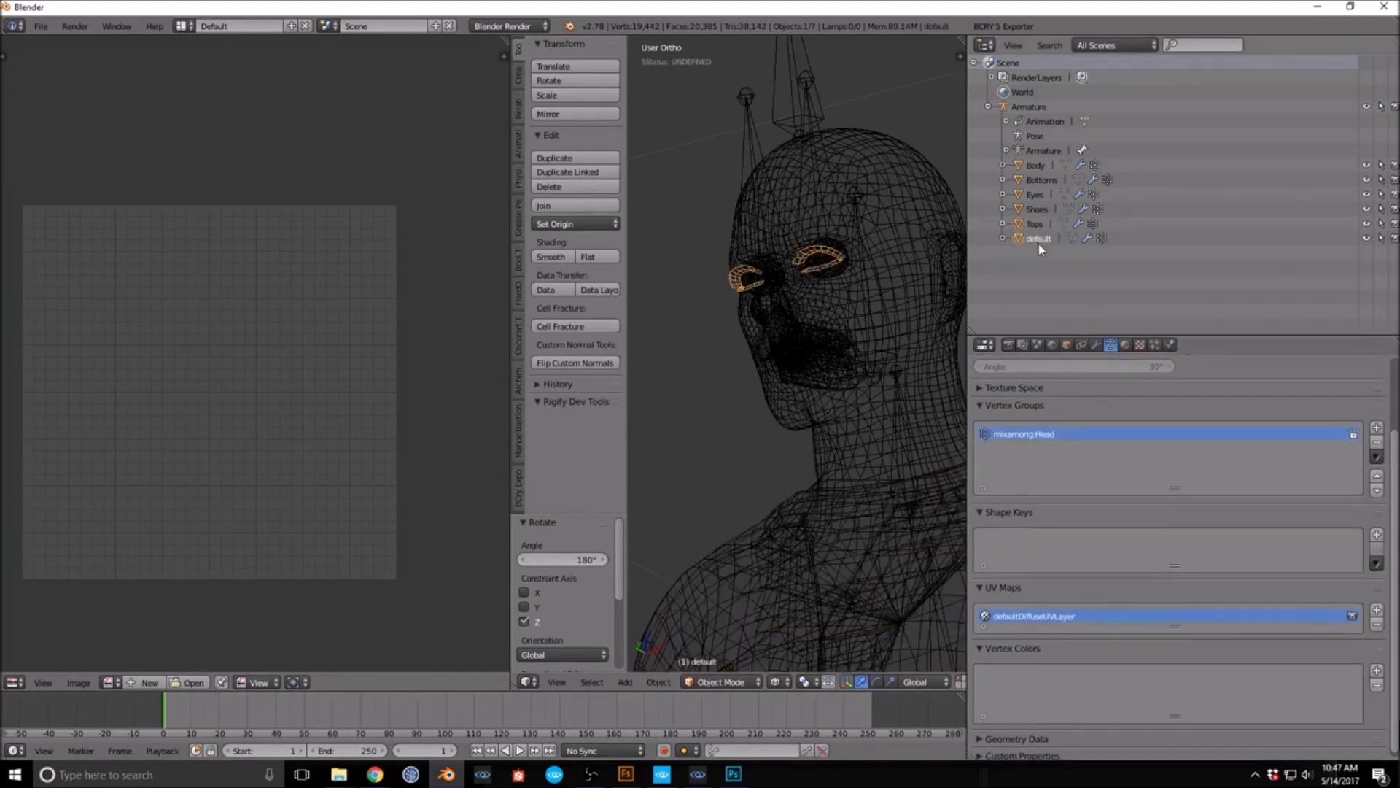
{"action": "double_click", "coordinate": [1072, 617]}
{"action": "key", "text": "ctrl+v"}
{"action": "key", "text": "Return"}
Step: Rename the UV maps of the Body and Bottoms meshes as uvmap
{"action": "left_click", "coordinate": [1034, 165]}
{"action": "double_click", "coordinate": [1053, 624]}
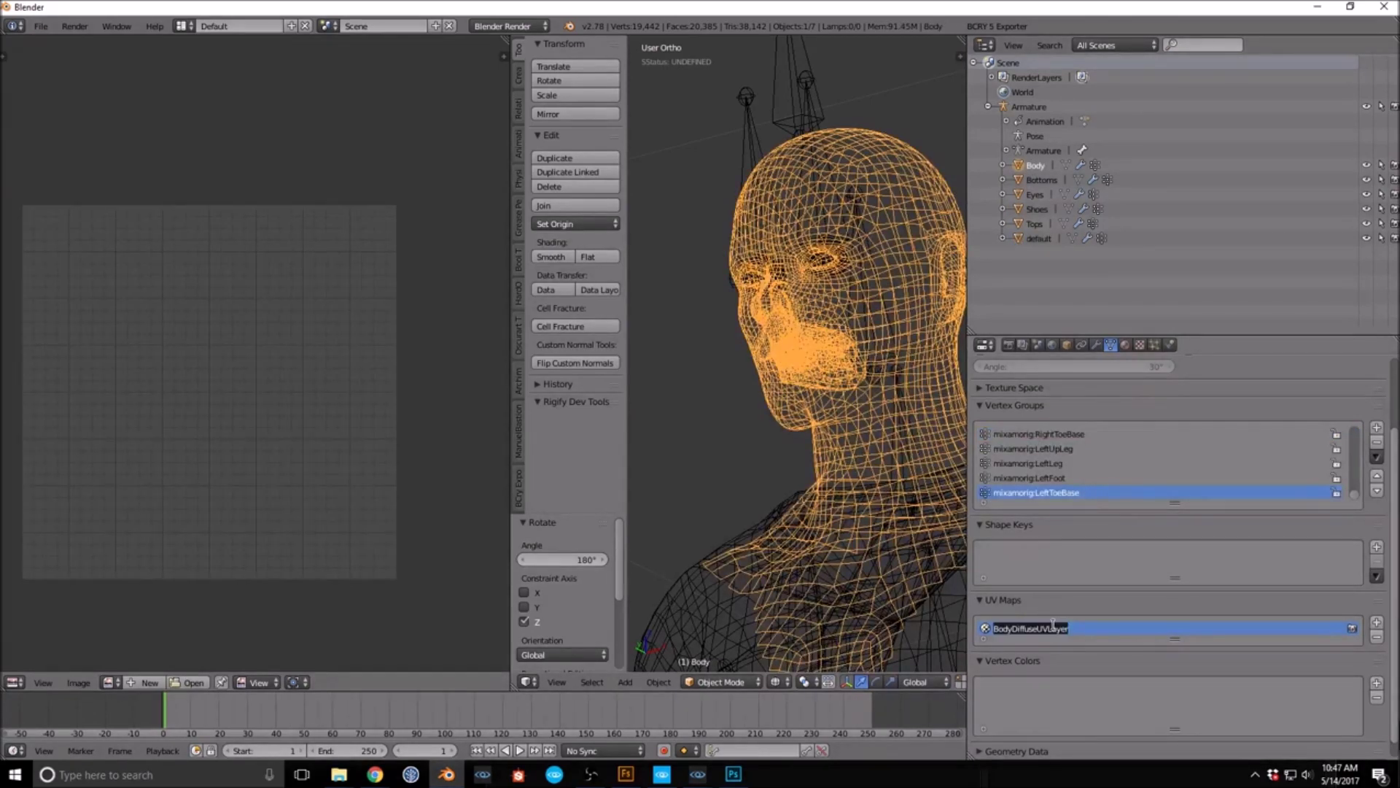
{"action": "key", "text": "ctrl+v"}
{"action": "key", "text": "Return"}
{"action": "left_click", "coordinate": [1040, 179]}
{"action": "double_click", "coordinate": [1071, 628]}
{"action": "key", "text": "ctrl+v"}
{"action": "key", "text": "Return"}
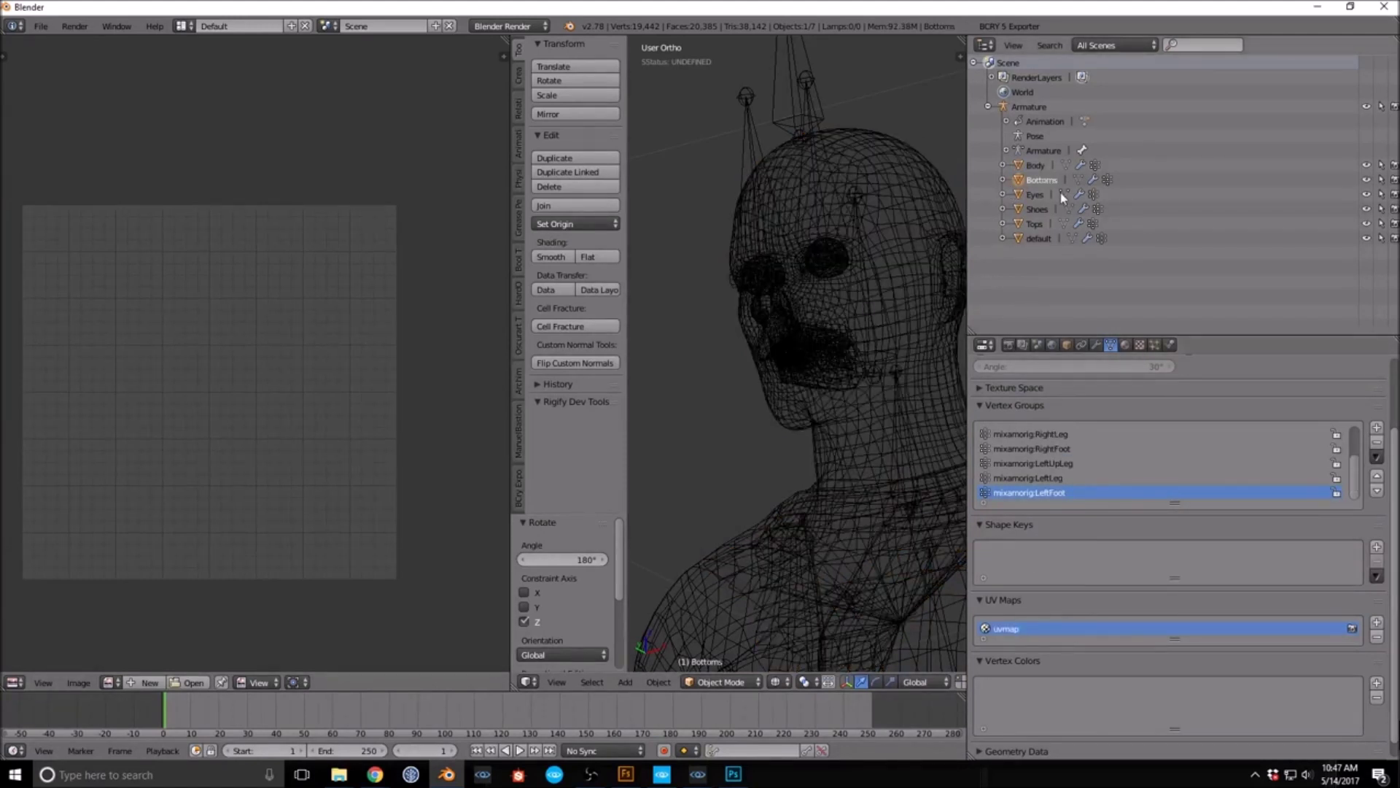
Step: Rename the UV map of the Eyes mesh as uvmap
{"action": "left_click", "coordinate": [1034, 195]}
{"action": "double_click", "coordinate": [1061, 615]}
{"action": "key", "text": "ctrl+v"}
{"action": "key", "text": "Return"}
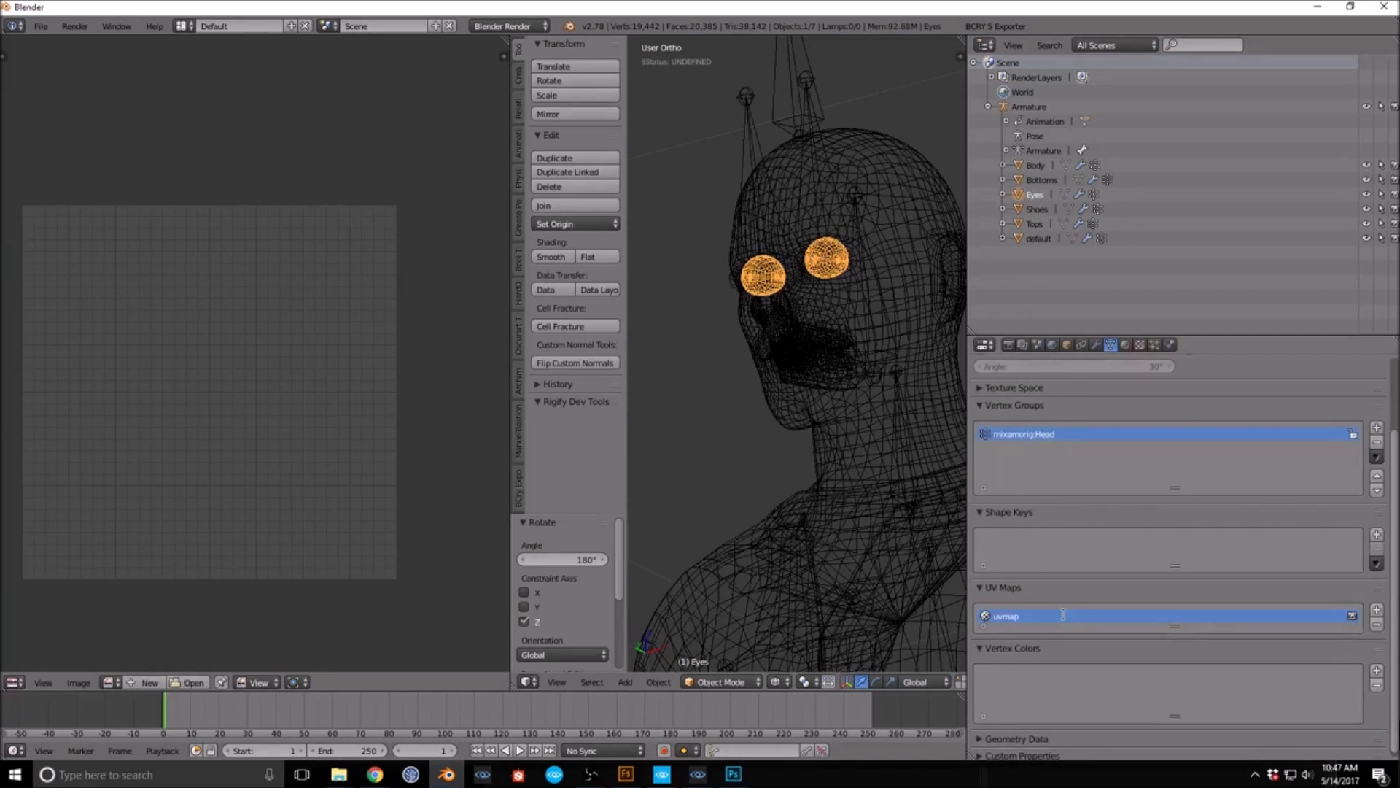
Step: Check the UV map names of the Shoes, Body, Bottoms, Eyes, Tops and default meshes one by one
{"action": "left_click", "coordinate": [1038, 209]}
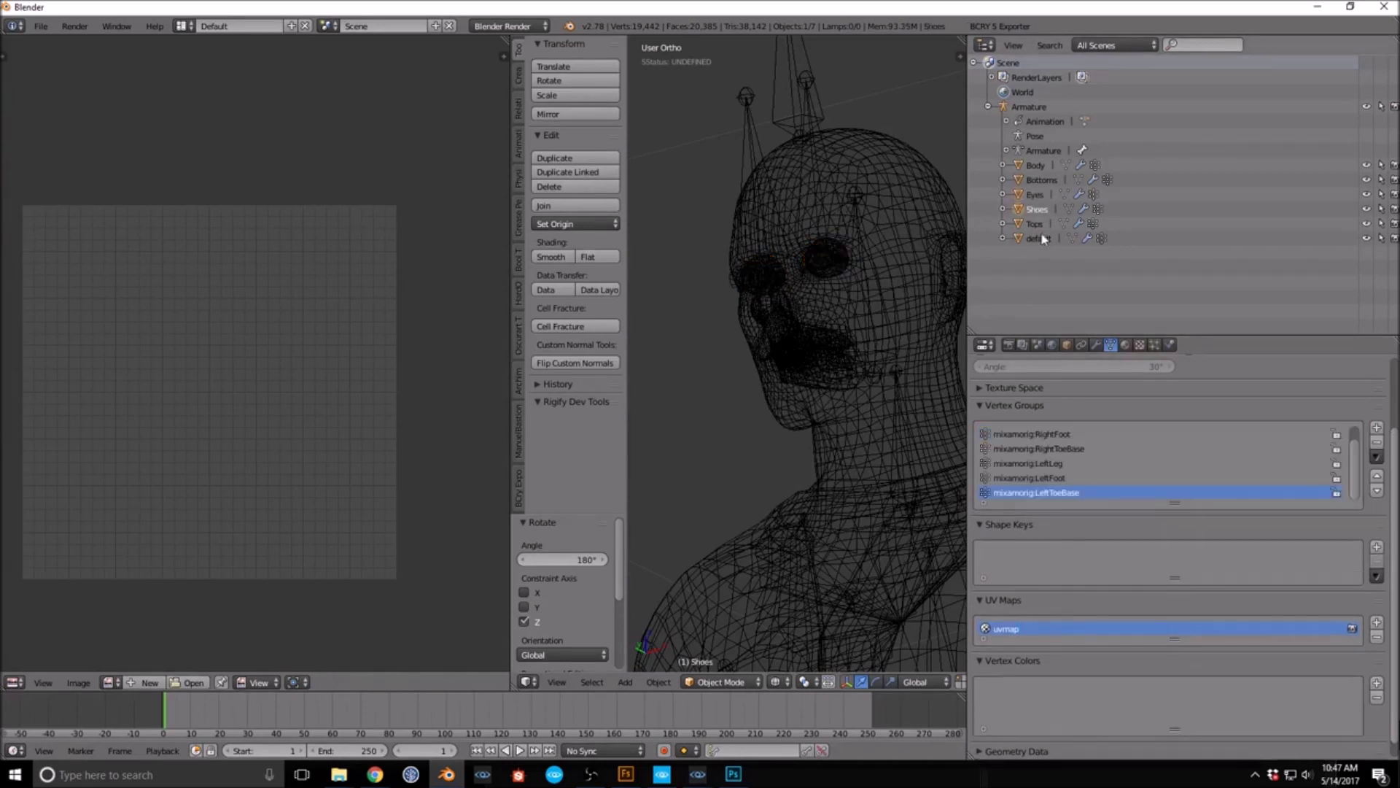
{"action": "left_click", "coordinate": [1037, 166]}
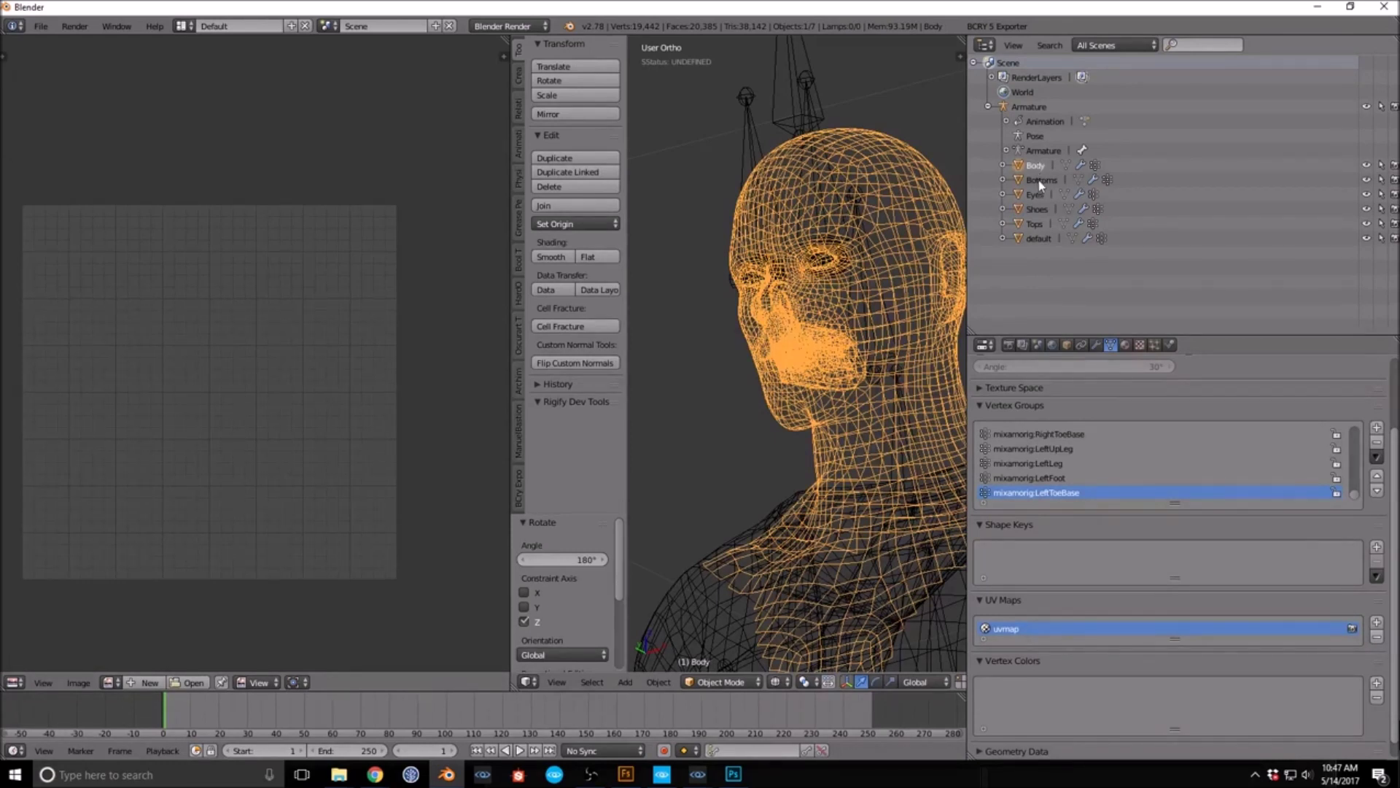
{"action": "left_click", "coordinate": [1039, 181]}
{"action": "left_click", "coordinate": [1035, 196]}
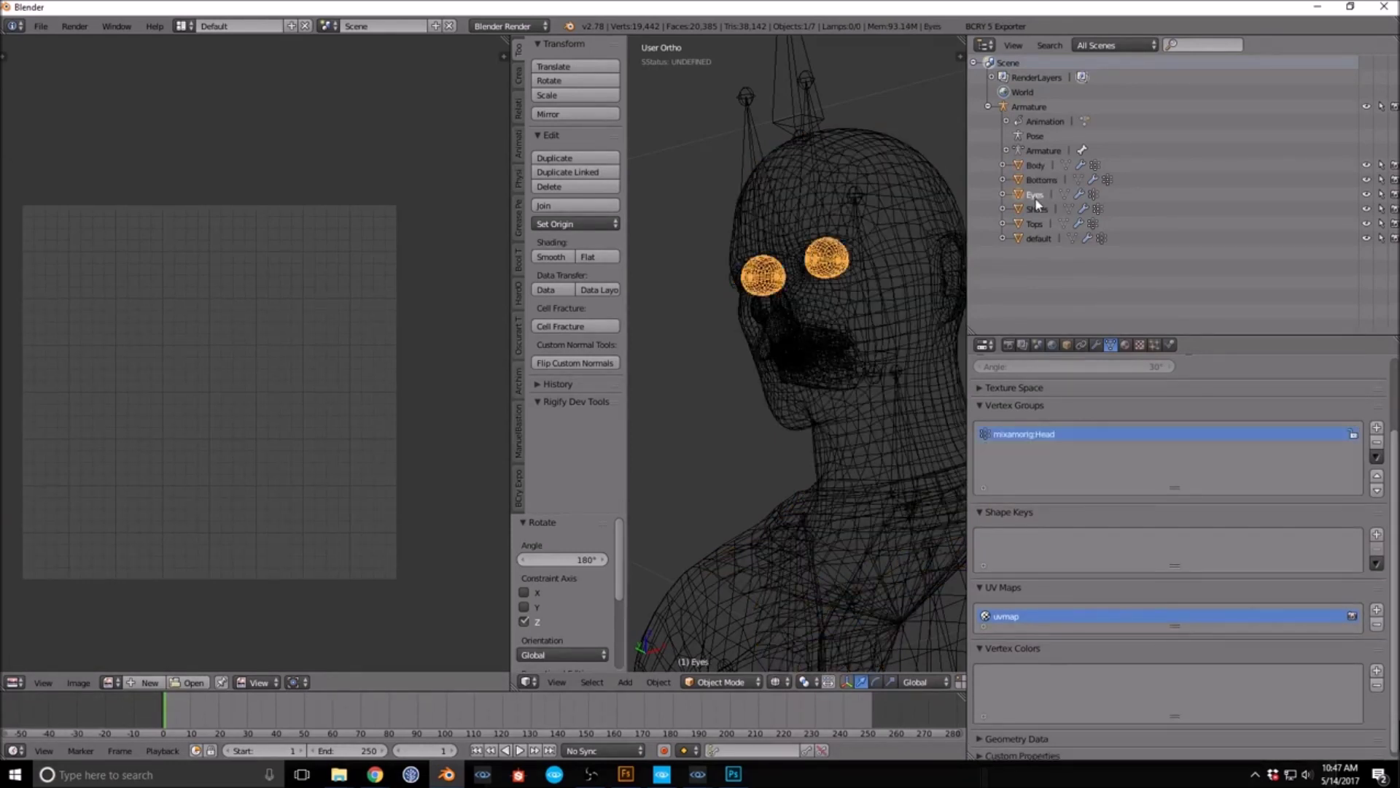
{"action": "left_click", "coordinate": [1037, 210]}
{"action": "left_click", "coordinate": [1033, 223]}
{"action": "left_click", "coordinate": [1036, 238]}
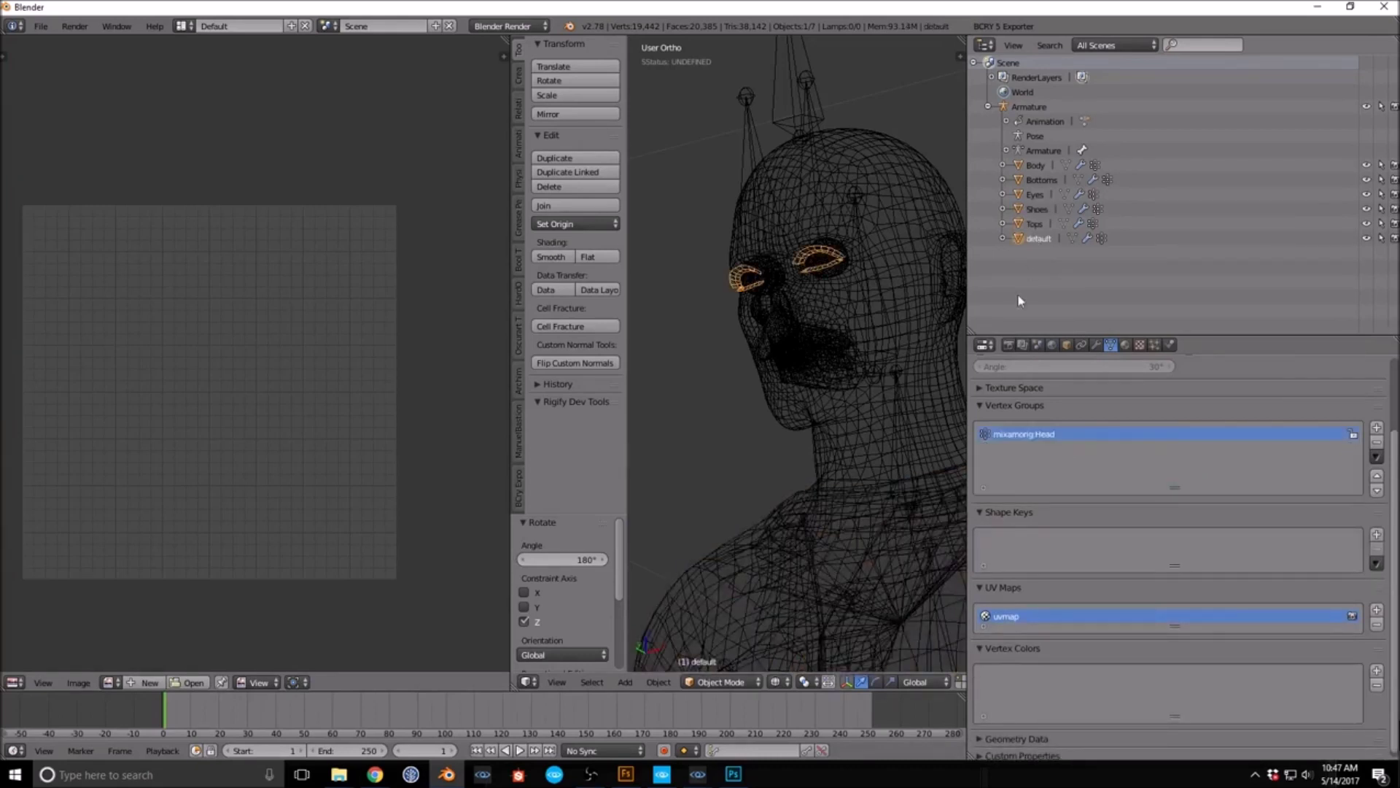
Step: Enlarge the Properties area and compare the materials assigned to the default, Tops and Body meshes
{"action": "left_click", "coordinate": [1124, 344]}
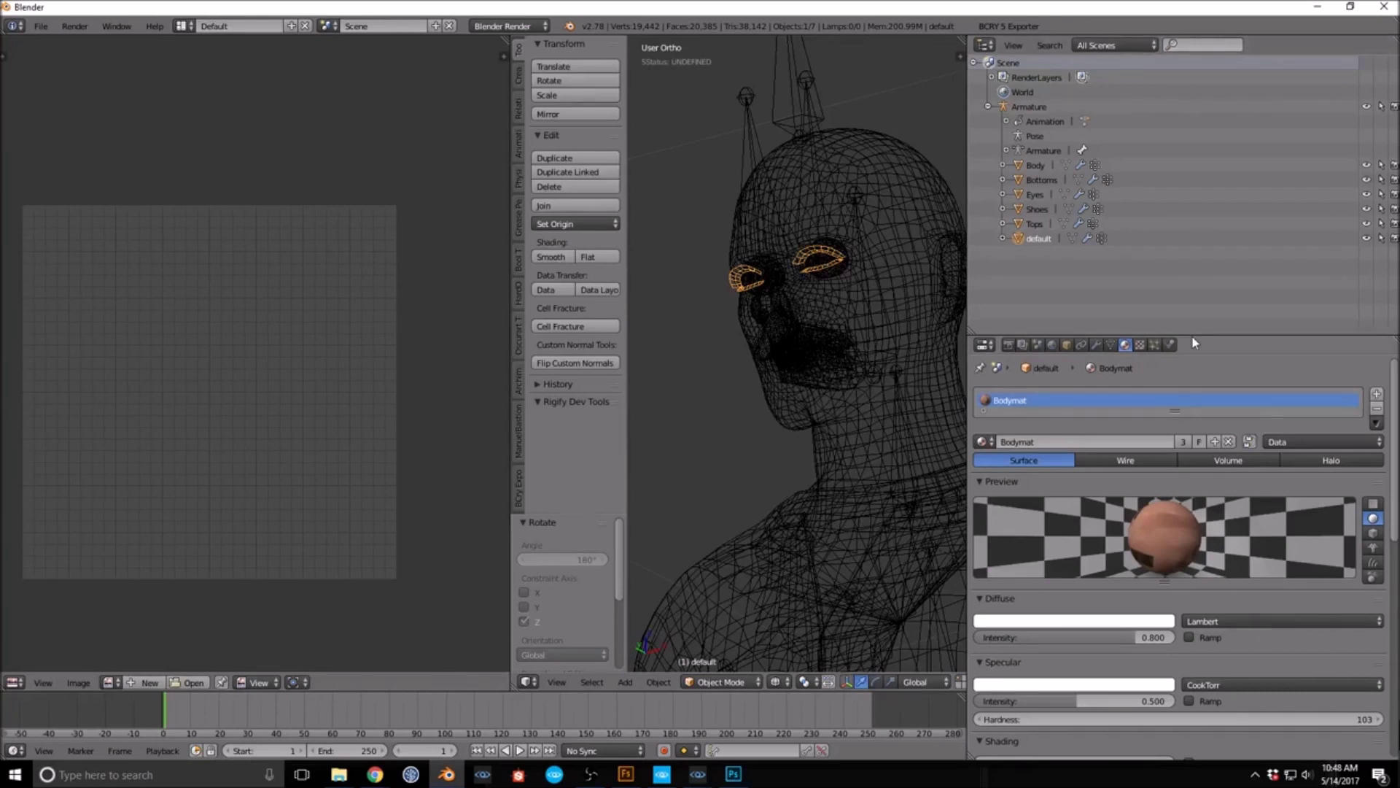
{"action": "left_click_drag", "start_coordinate": [1193, 336], "coordinate": [1193, 291]}
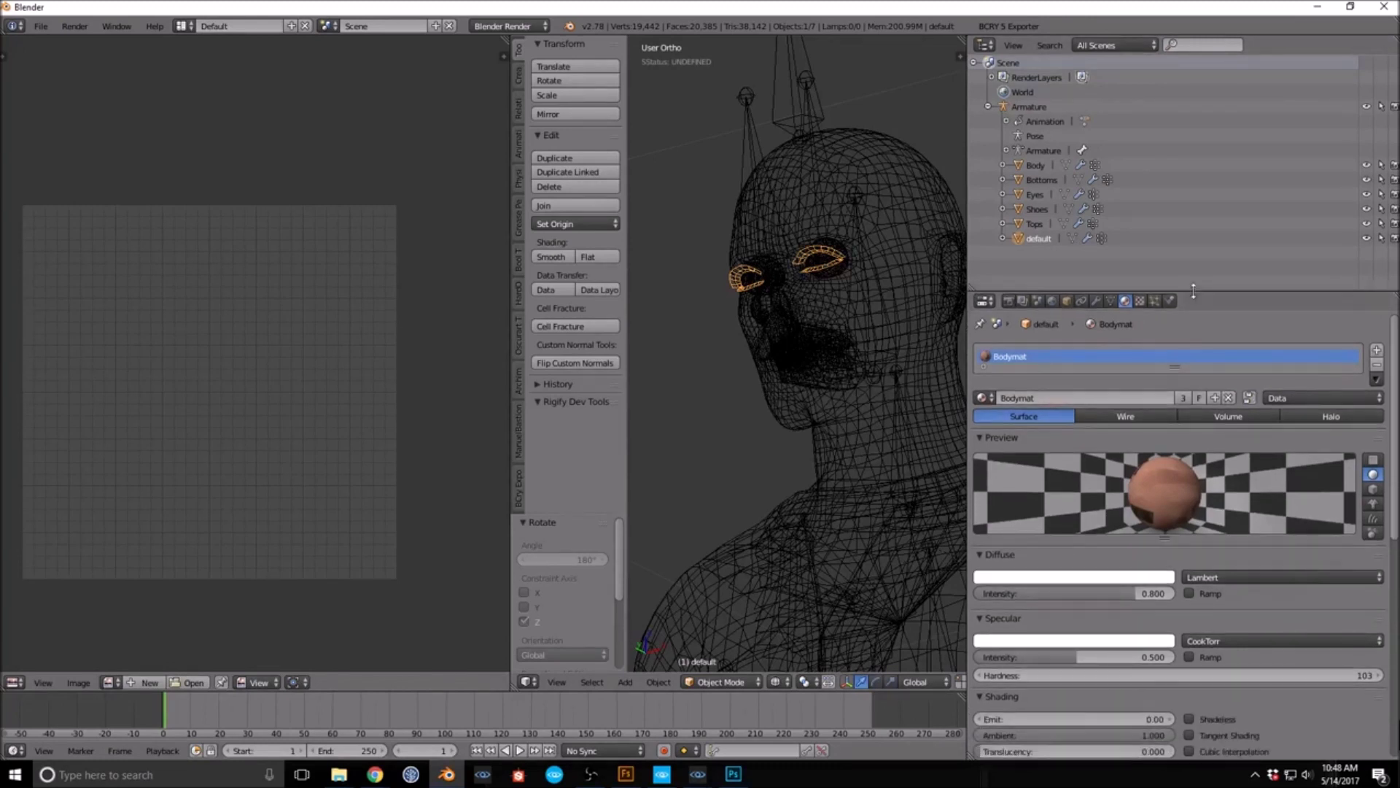
{"action": "left_click", "coordinate": [1034, 226]}
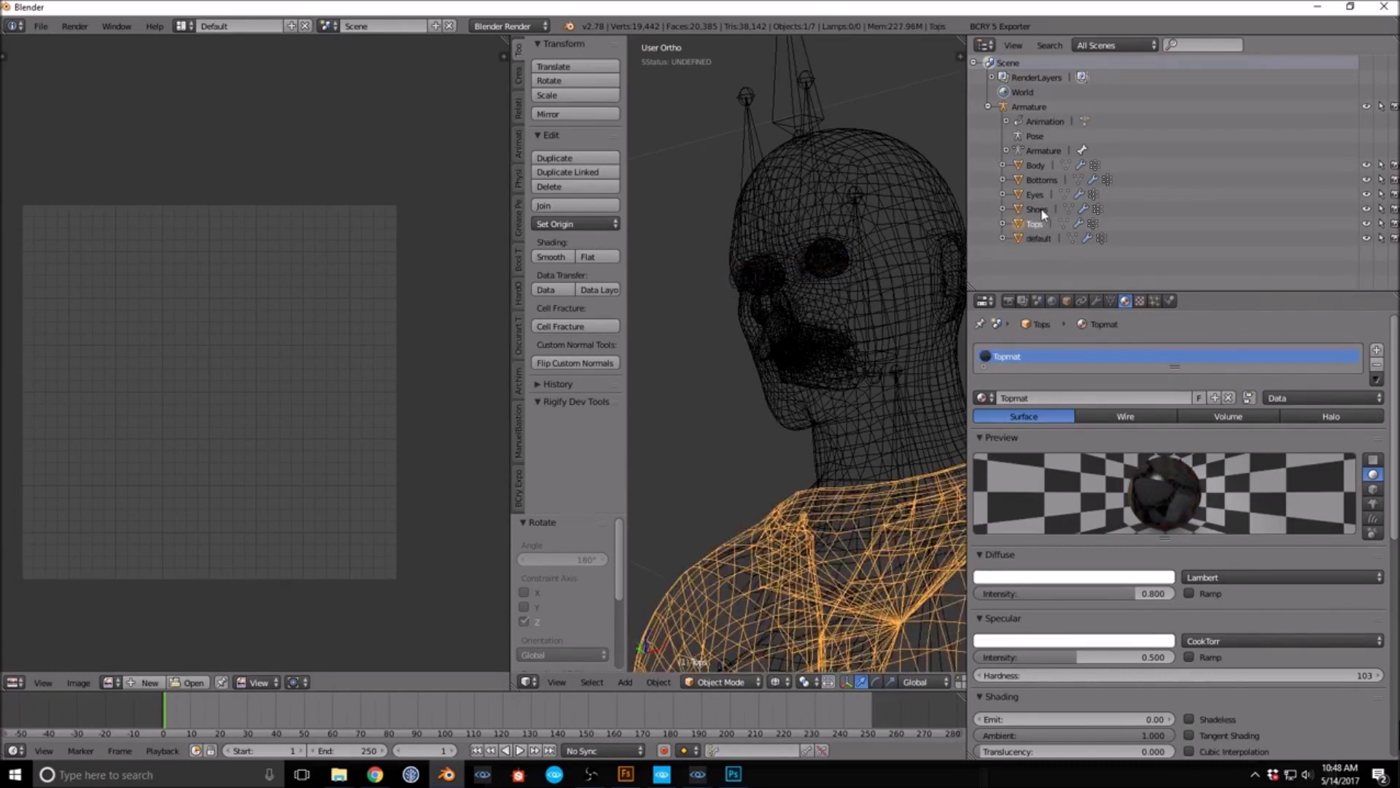
{"action": "left_click", "coordinate": [1039, 238]}
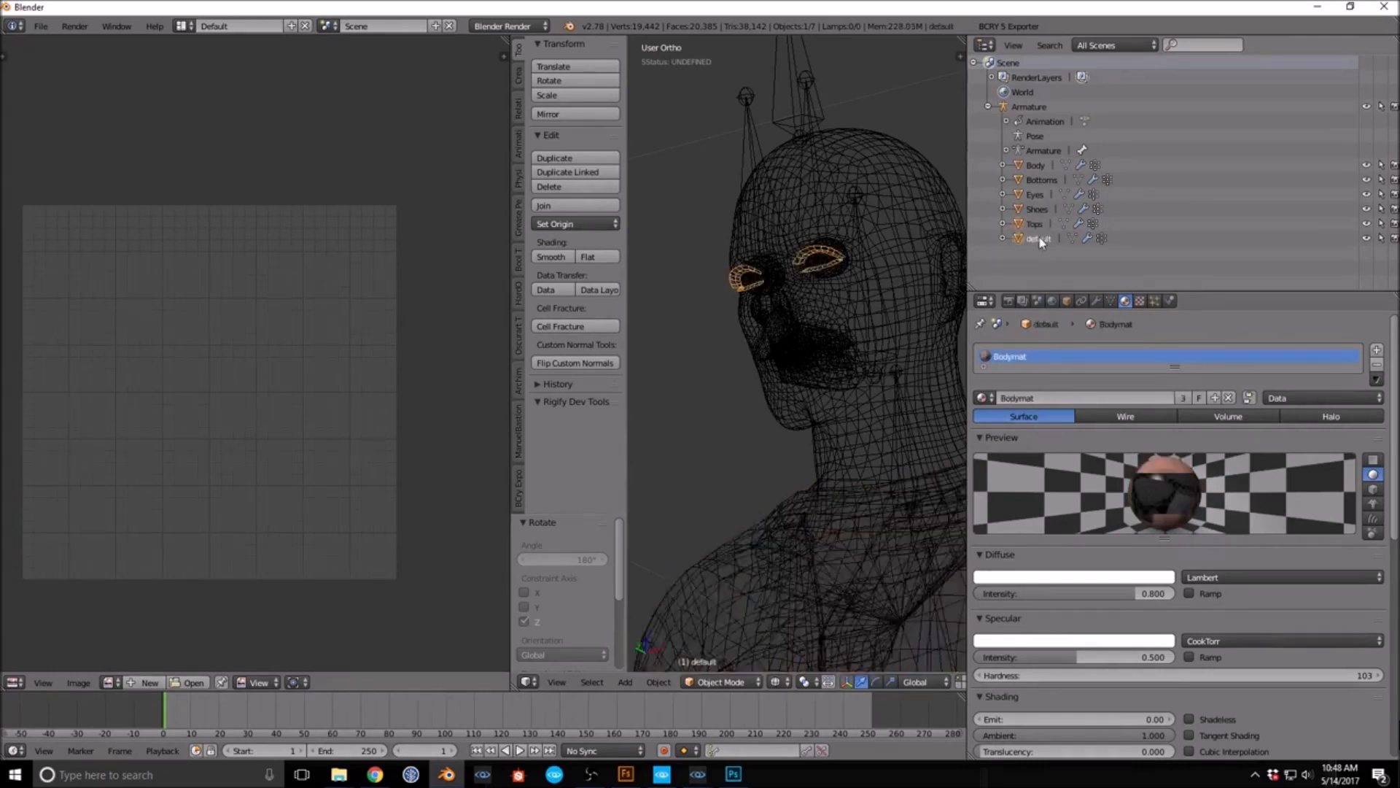
{"action": "left_click", "coordinate": [1035, 166]}
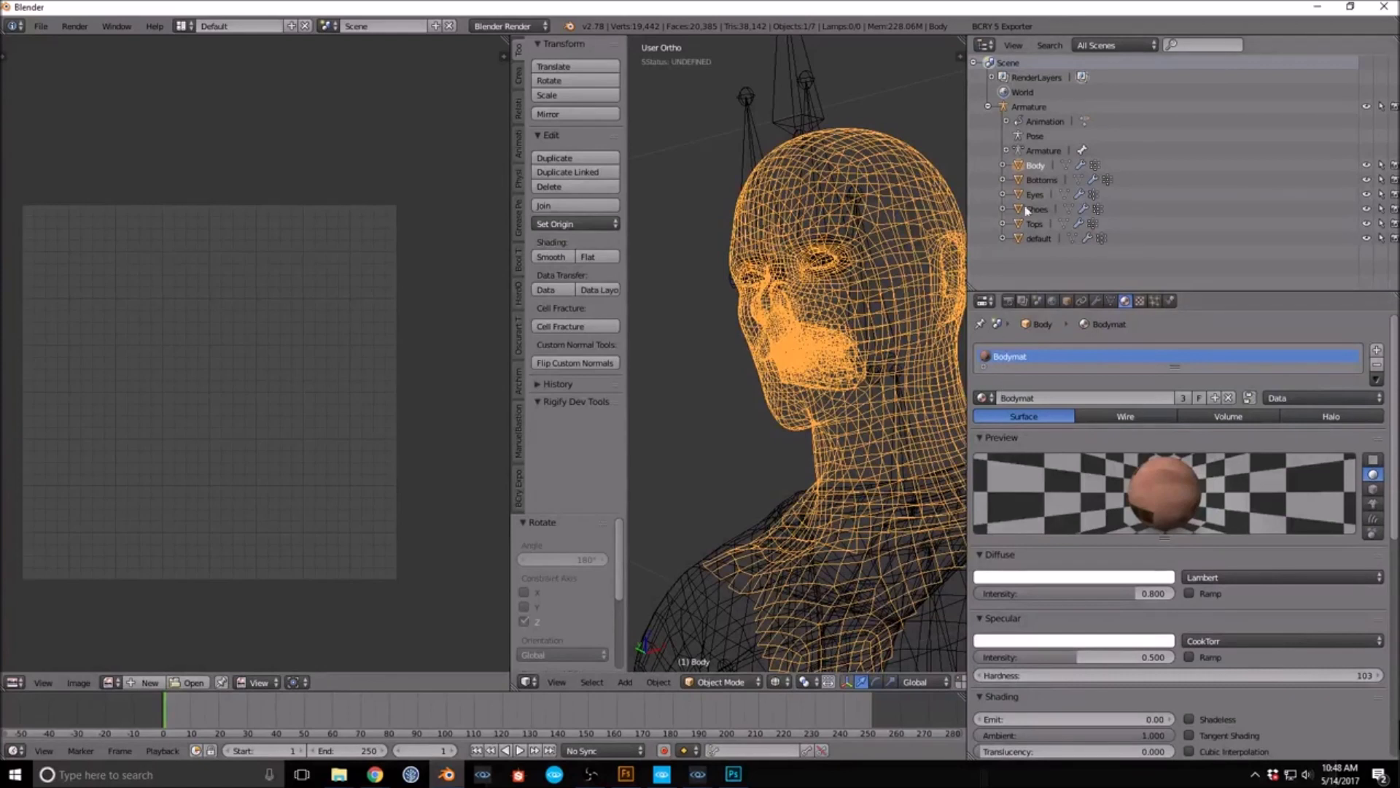
Step: Compare the materials assigned to the Eyes, Shoes and Tops meshes
{"action": "left_click", "coordinate": [1034, 194]}
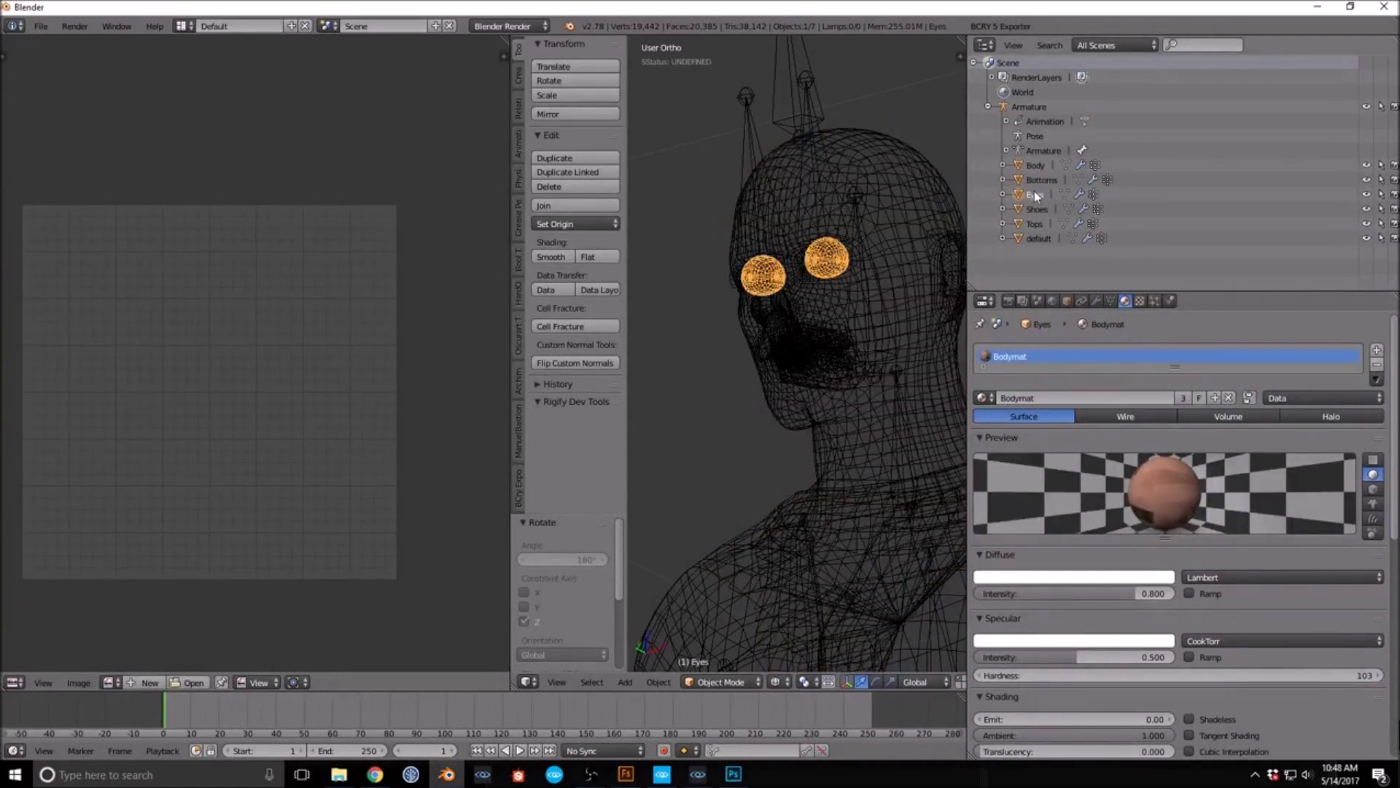
{"action": "left_click", "coordinate": [1036, 210]}
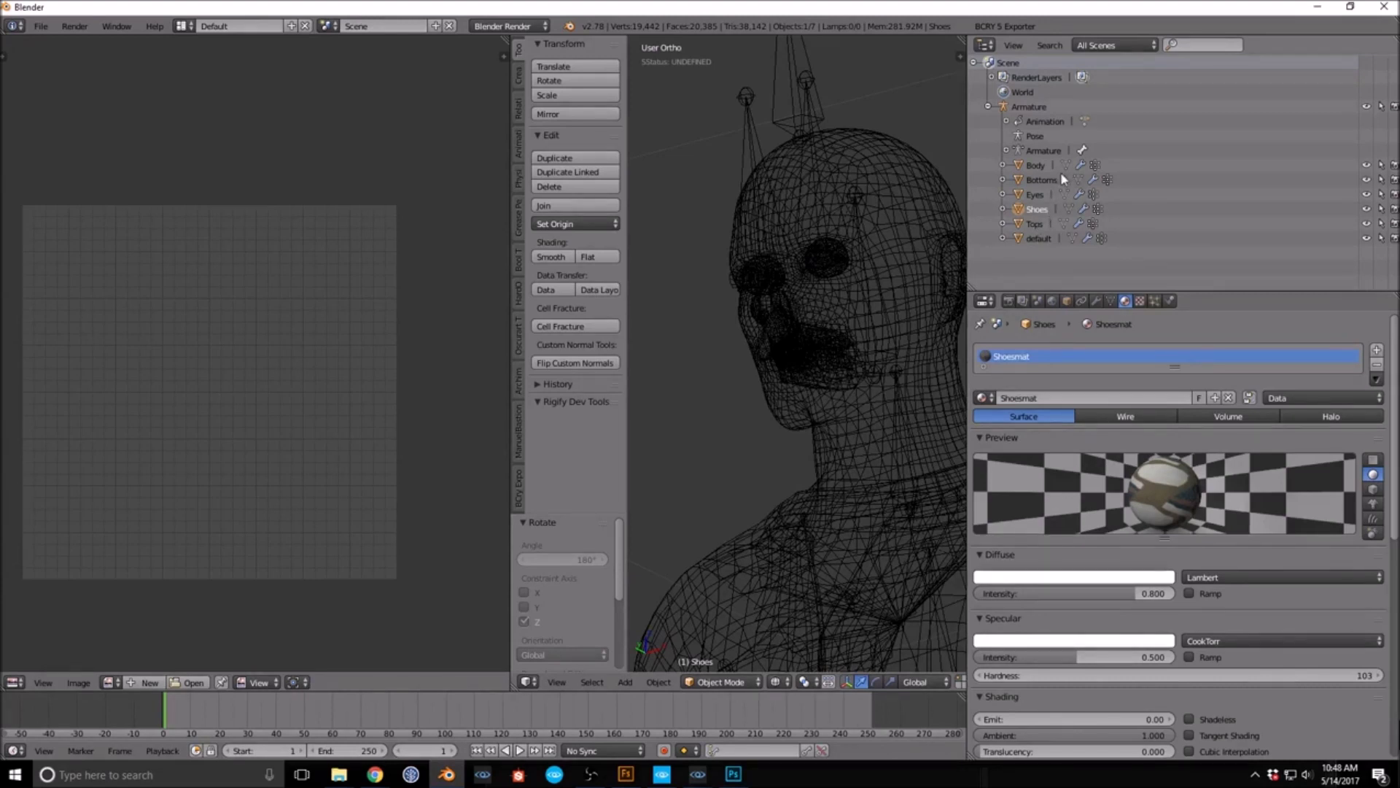
{"action": "left_click", "coordinate": [1034, 225]}
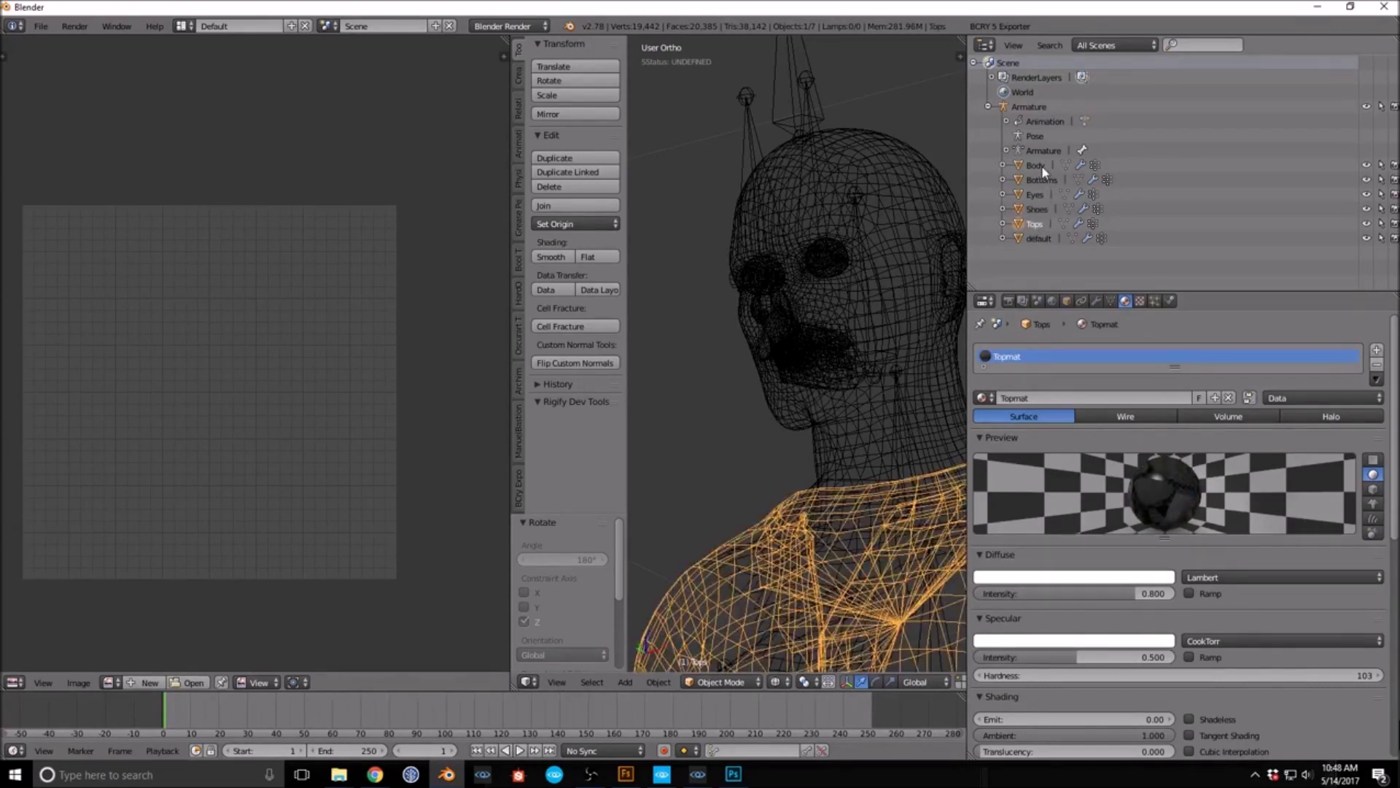
{"action": "left_click", "coordinate": [1031, 197]}
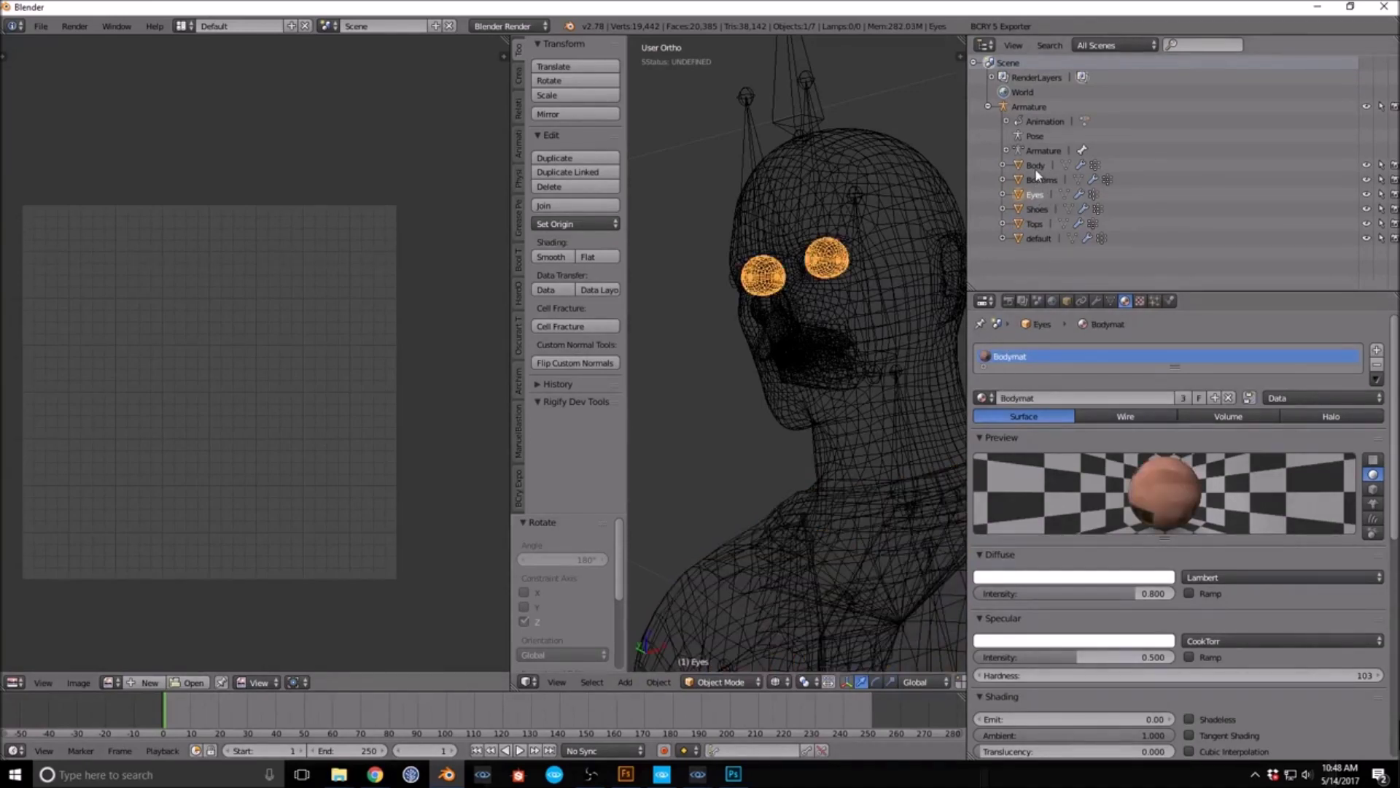
Step: Join the Body, Bottoms, Eyes, Shoes and Tops meshes into the default mesh
{"action": "left_click", "coordinate": [1020, 167]}
{"action": "left_click", "coordinate": [1018, 182], "text": "shift"}
{"action": "left_click", "coordinate": [1018, 197], "text": "shift"}
{"action": "left_click", "coordinate": [1018, 208], "text": "shift"}
{"action": "left_click", "coordinate": [1018, 223], "text": "shift"}
{"action": "left_click", "coordinate": [1017, 237], "text": "shift"}
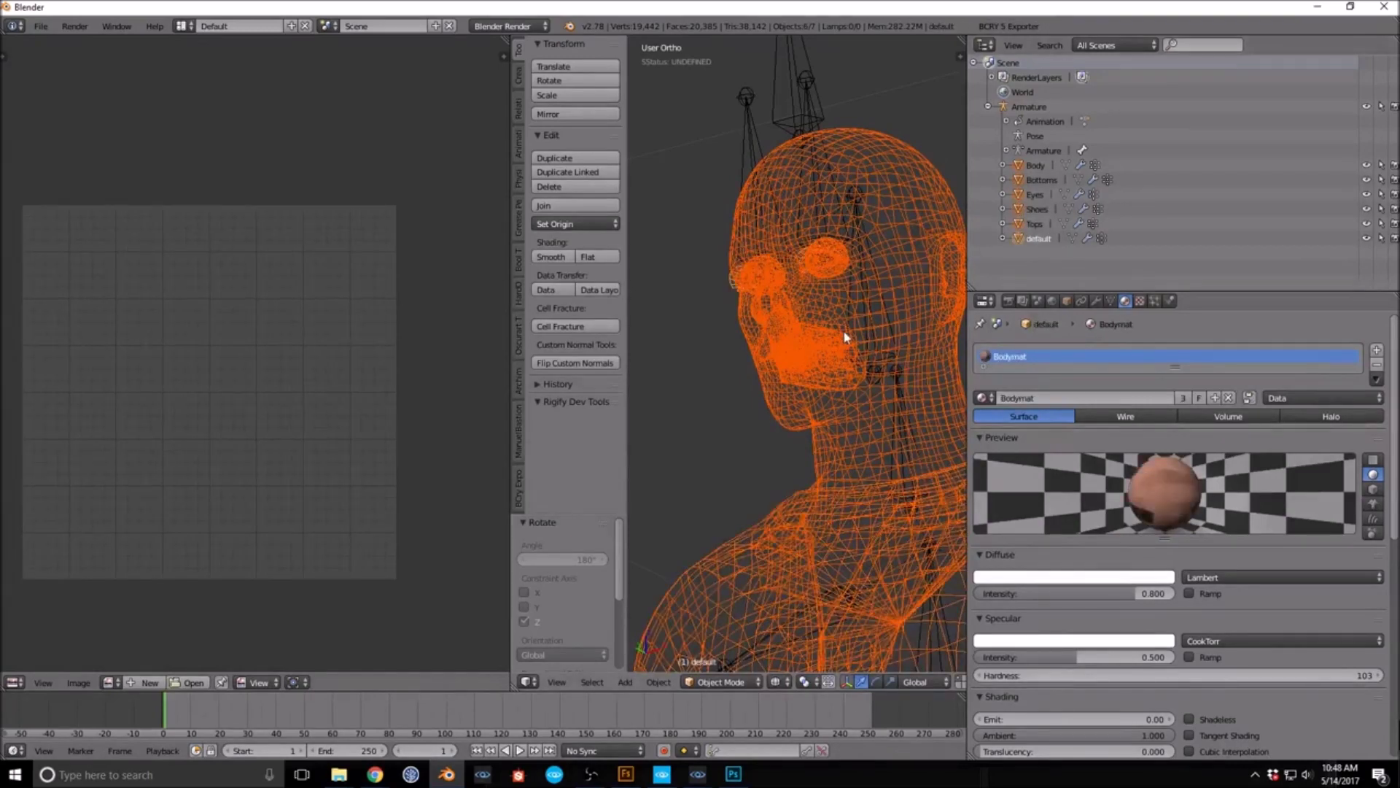
{"action": "key", "text": "ctrl+j"}
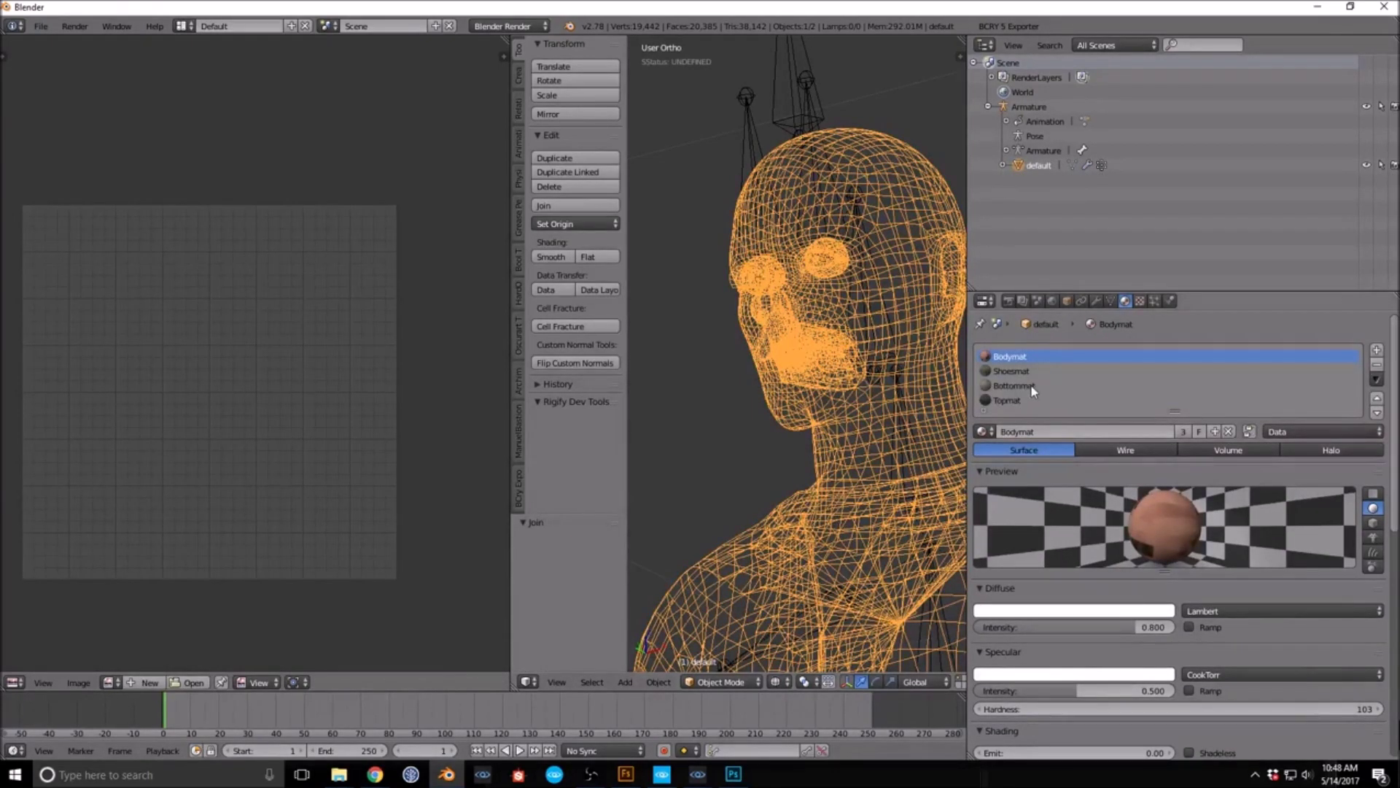
Step: Inspect the joined mesh's material list, UV map entry and UV layout, and view the whole character
{"action": "scroll", "coordinate": [1065, 417], "scroll_direction": "down", "scroll_amount": 2}
{"action": "scroll", "coordinate": [1166, 401], "scroll_direction": "up", "scroll_amount": 2}
{"action": "left_click", "coordinate": [1110, 301]}
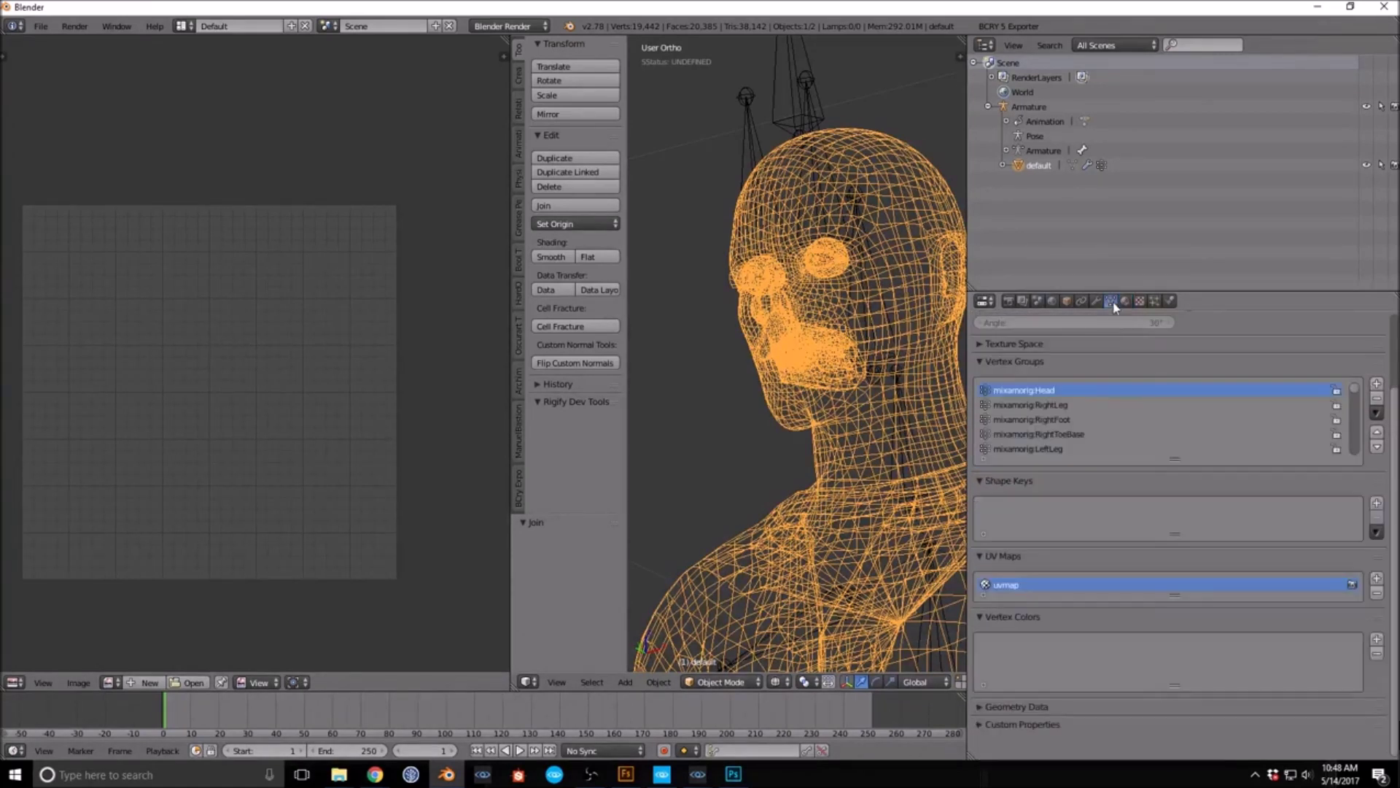
{"action": "mouse_move", "coordinate": [838, 419]}
{"action": "middle_mouse_down"}
{"action": "mouse_move", "coordinate": [815, 407]}
{"action": "mouse_move", "coordinate": [853, 404]}
{"action": "middle_mouse_up"}
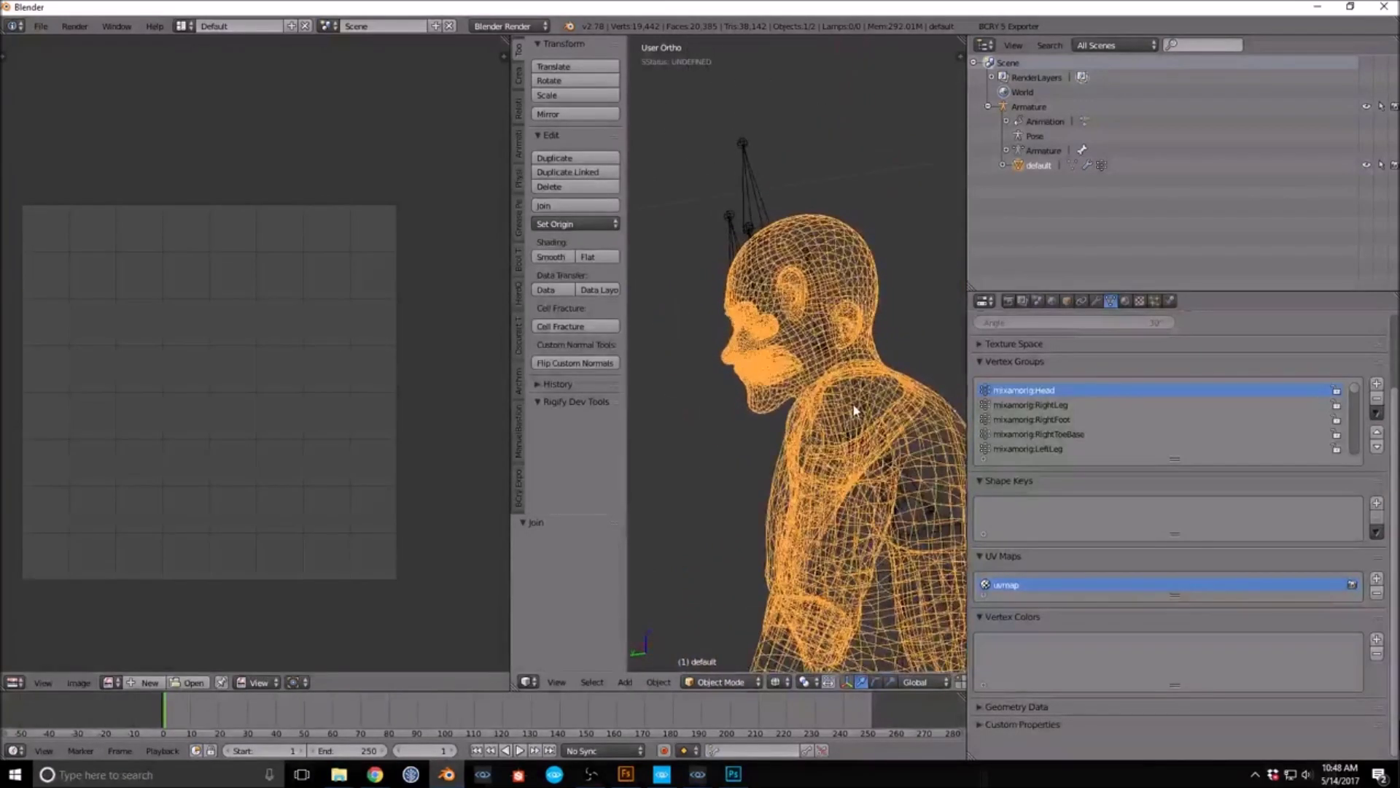
{"action": "key", "text": "Tab"}
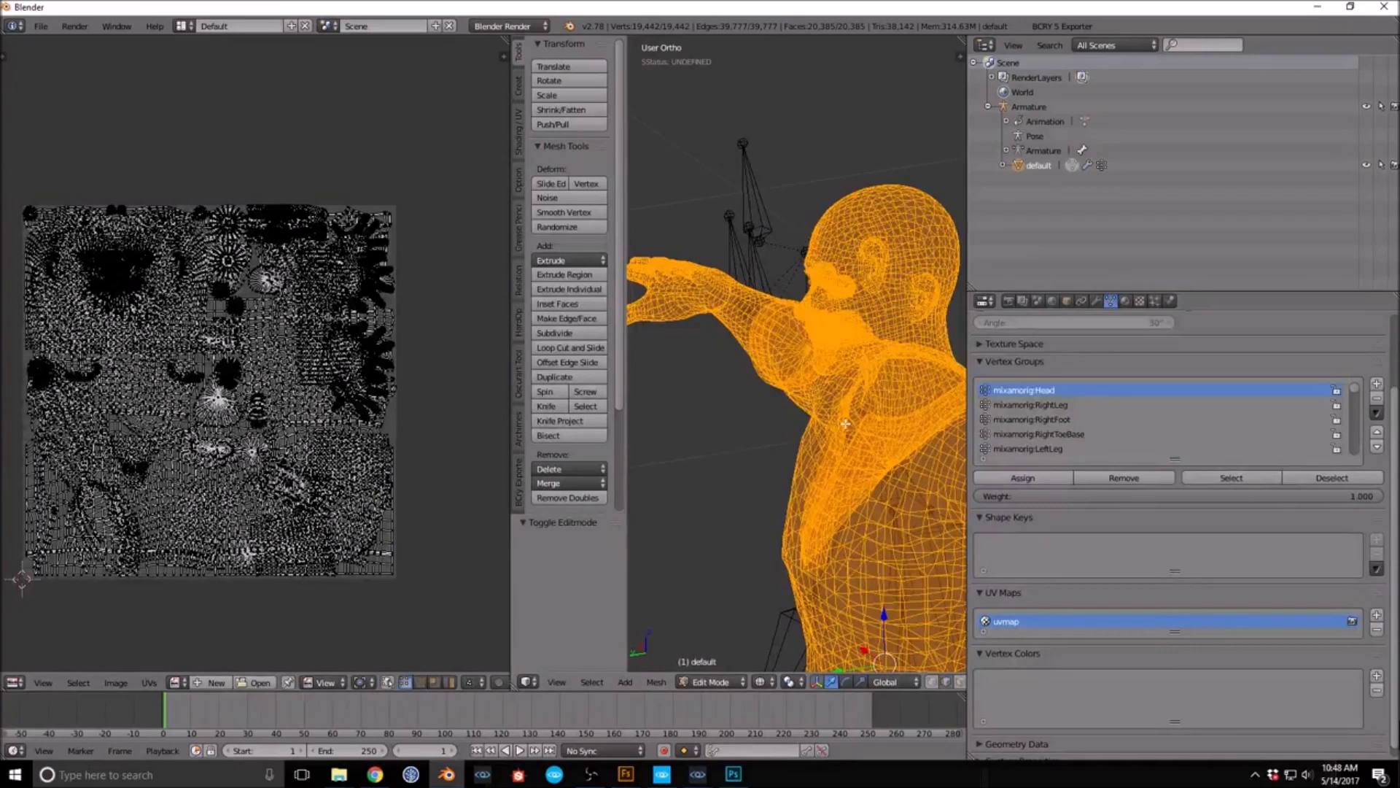
{"action": "key", "text": "Tab"}
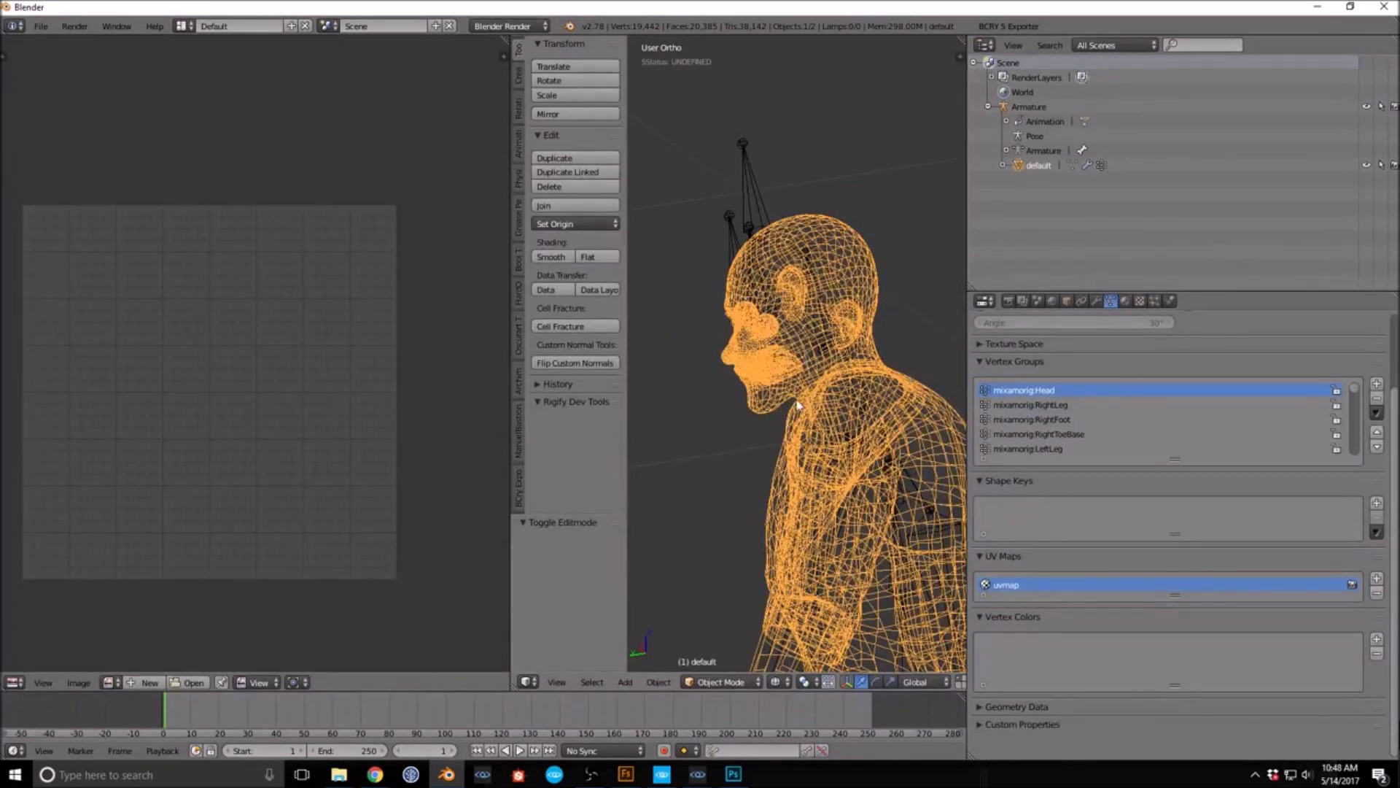
{"action": "scroll", "coordinate": [797, 405], "scroll_direction": "down", "scroll_amount": 8}
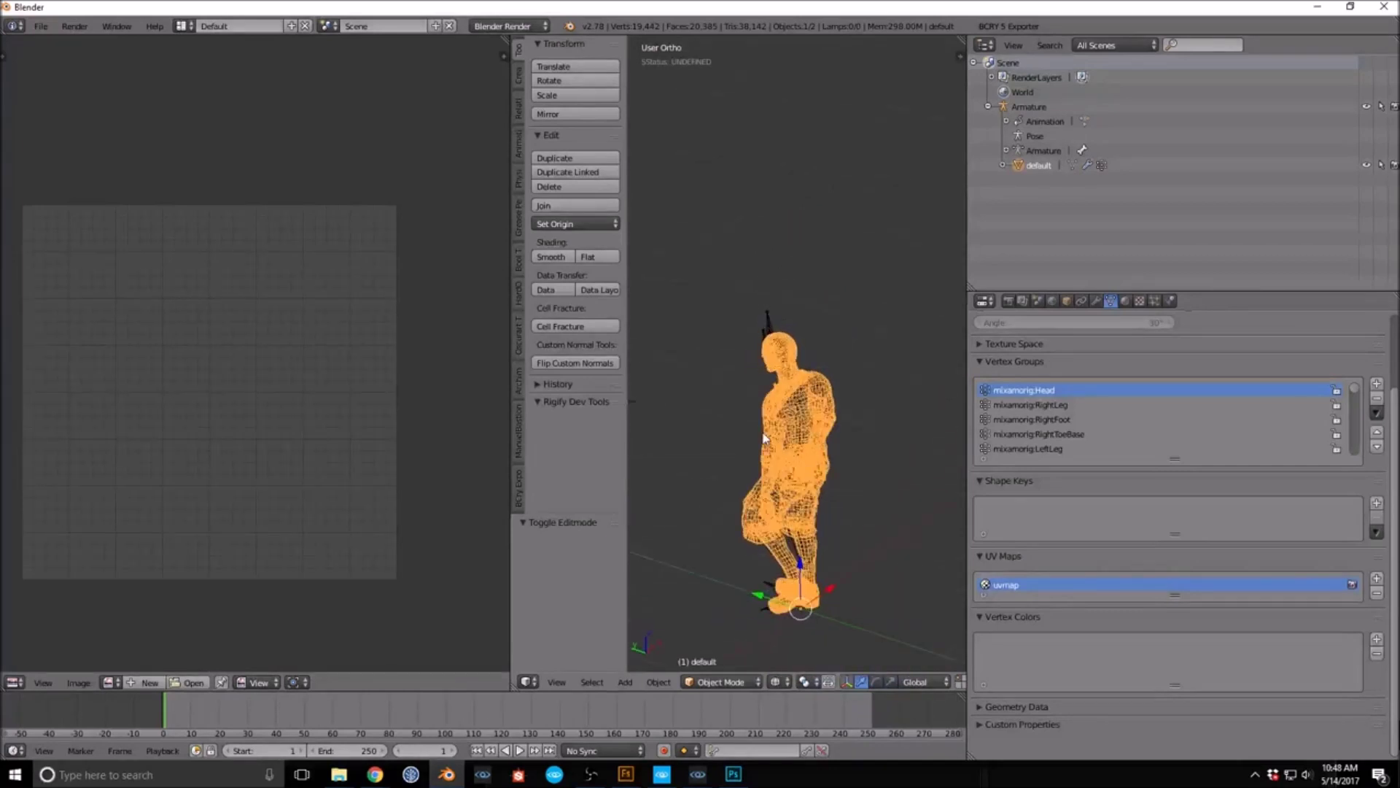
{"action": "scroll", "coordinate": [765, 436], "scroll_direction": "up", "scroll_amount": 4}
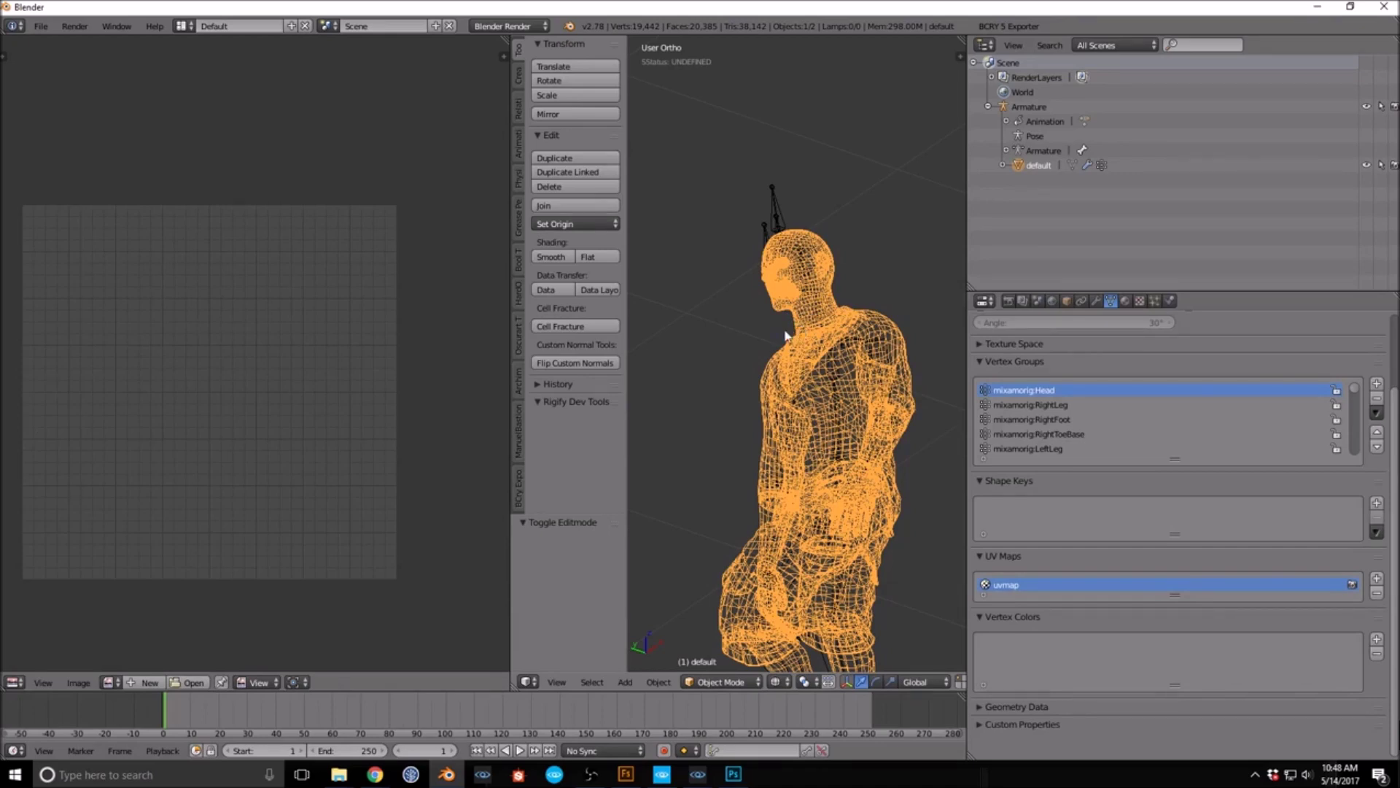
{"action": "mouse_move", "coordinate": [819, 389]}
{"action": "middle_mouse_down"}
{"action": "mouse_move", "coordinate": [916, 373]}
{"action": "mouse_move", "coordinate": [790, 339]}
{"action": "mouse_move", "coordinate": [835, 389]}
{"action": "middle_mouse_up"}
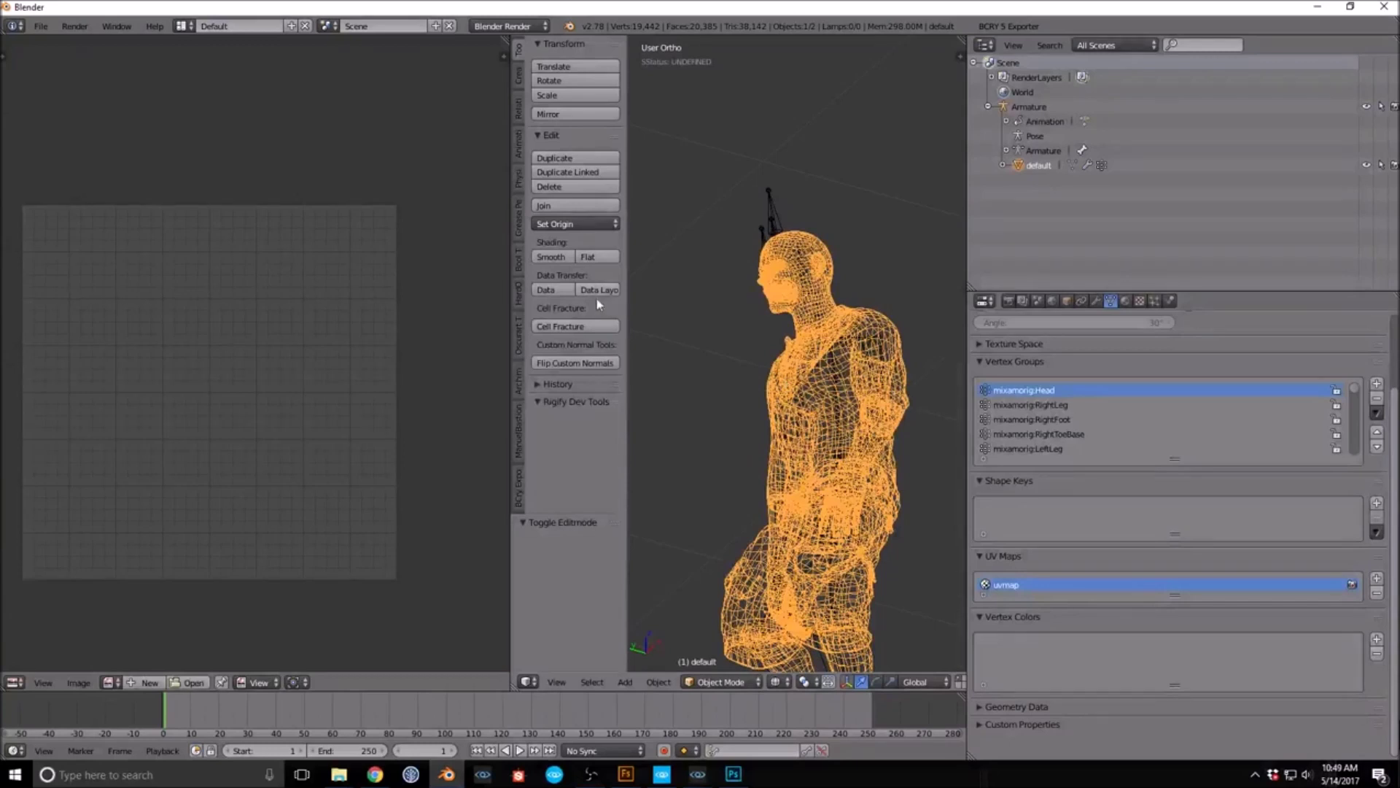
Step: Export the selected joined mesh as an FBX named pants_guy_skin into the project's Objects/Characters/mixamo folder
{"action": "left_click", "coordinate": [41, 26]}
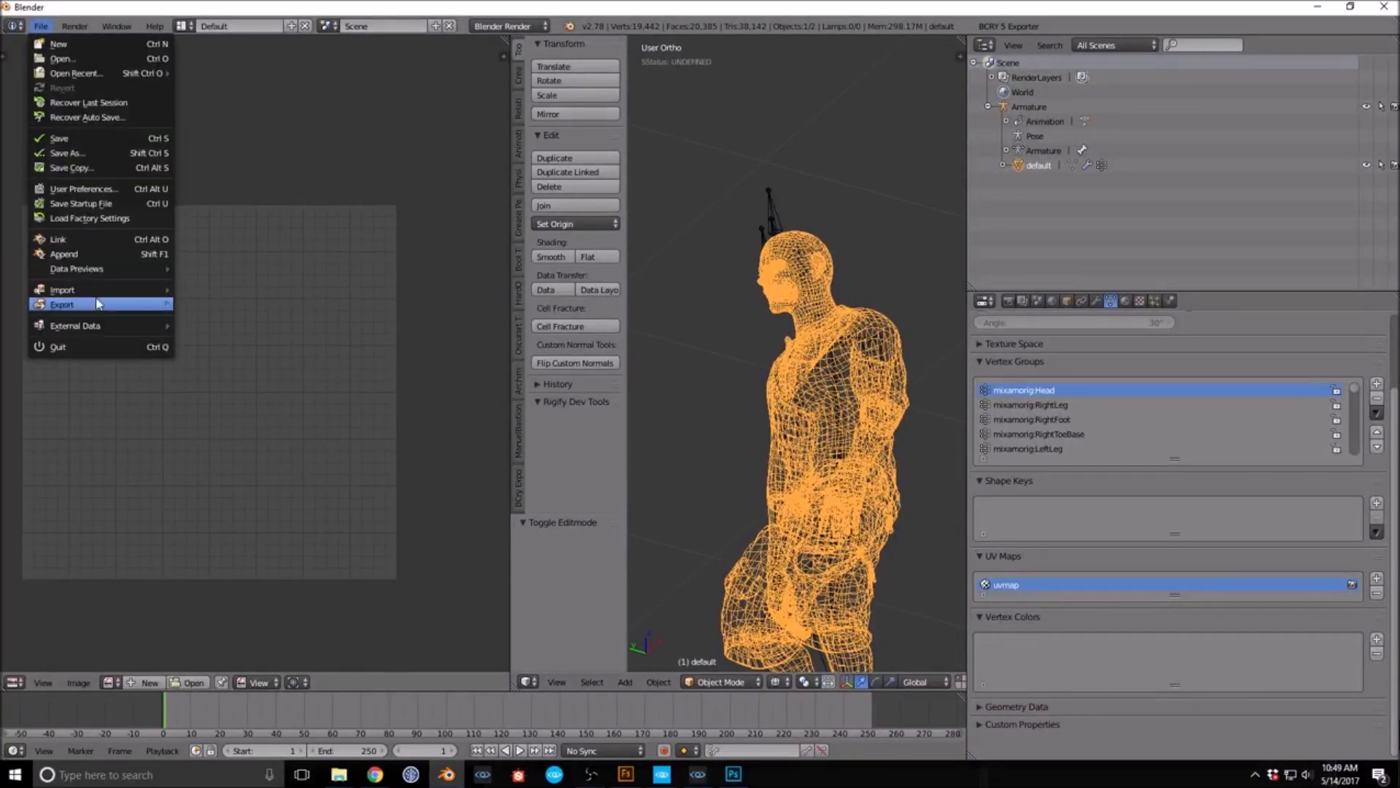
{"action": "mouse_move", "coordinate": [94, 304]}
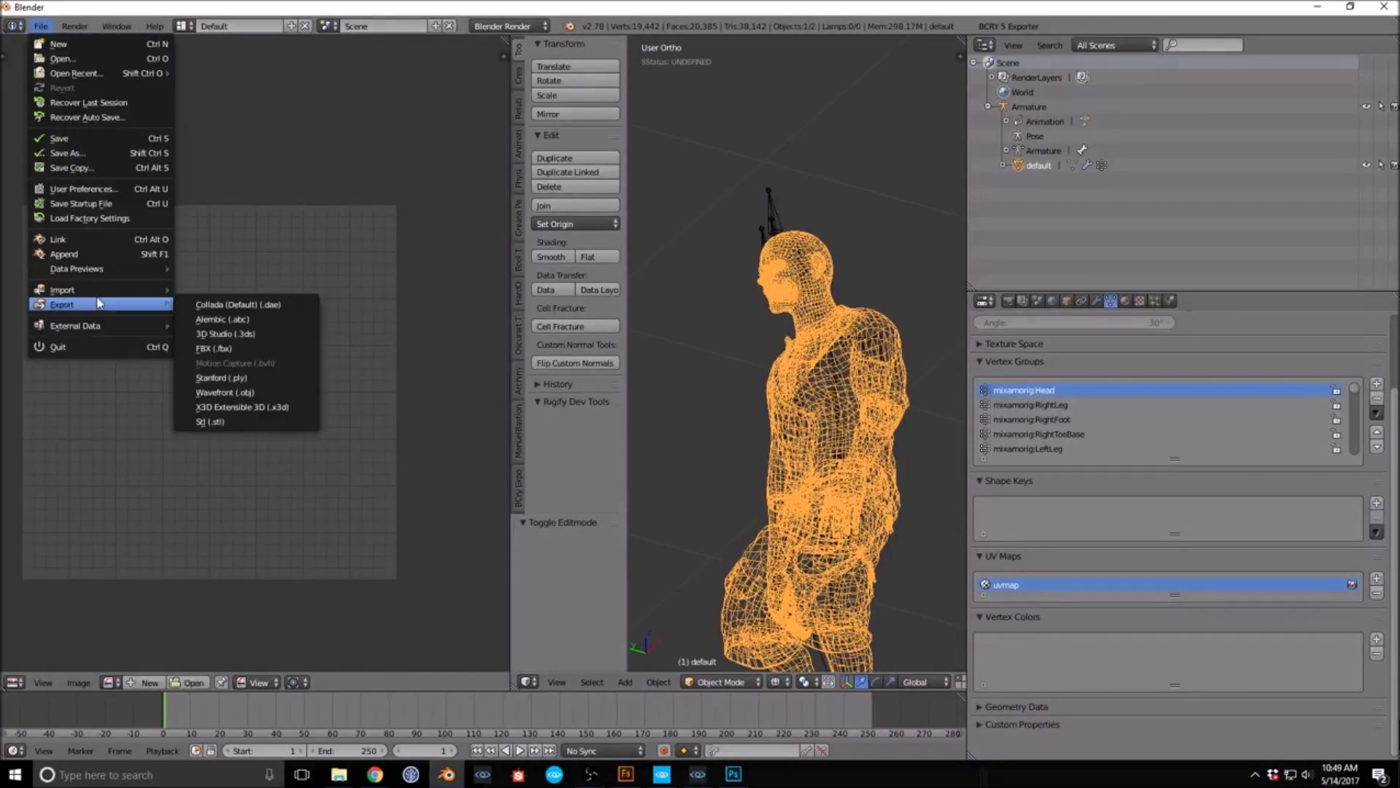
{"action": "left_click", "coordinate": [232, 348]}
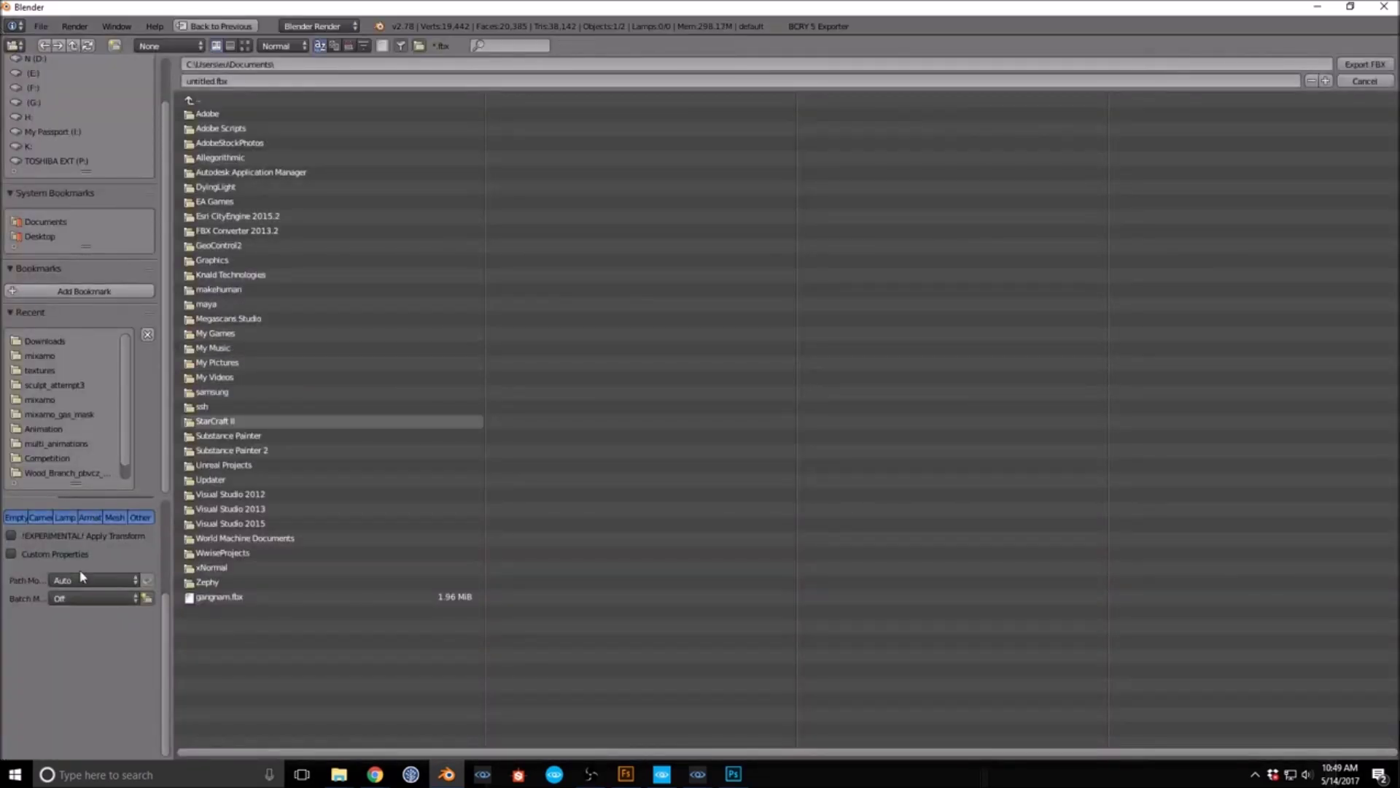
{"action": "scroll", "coordinate": [76, 611], "scroll_direction": "up", "scroll_amount": 2}
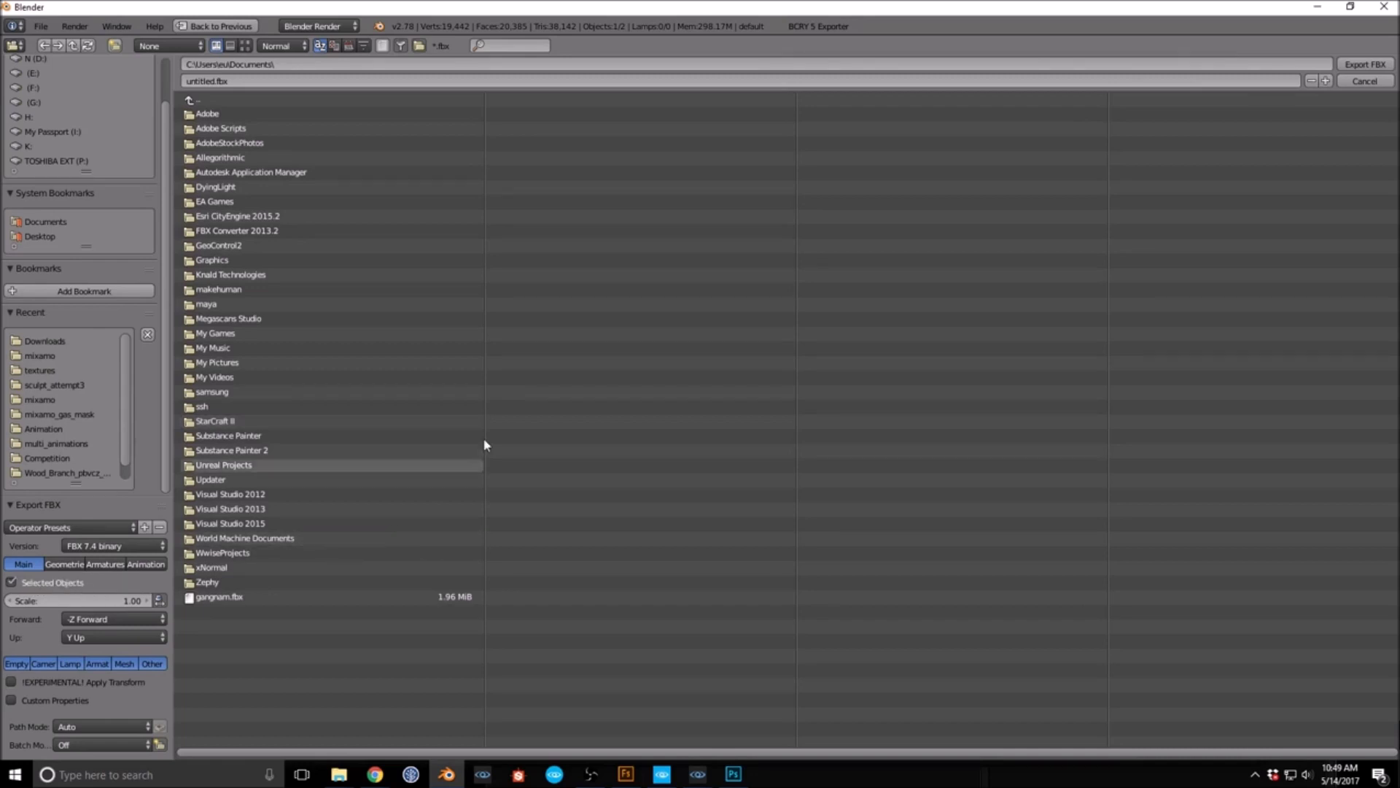
{"action": "left_click", "coordinate": [48, 357]}
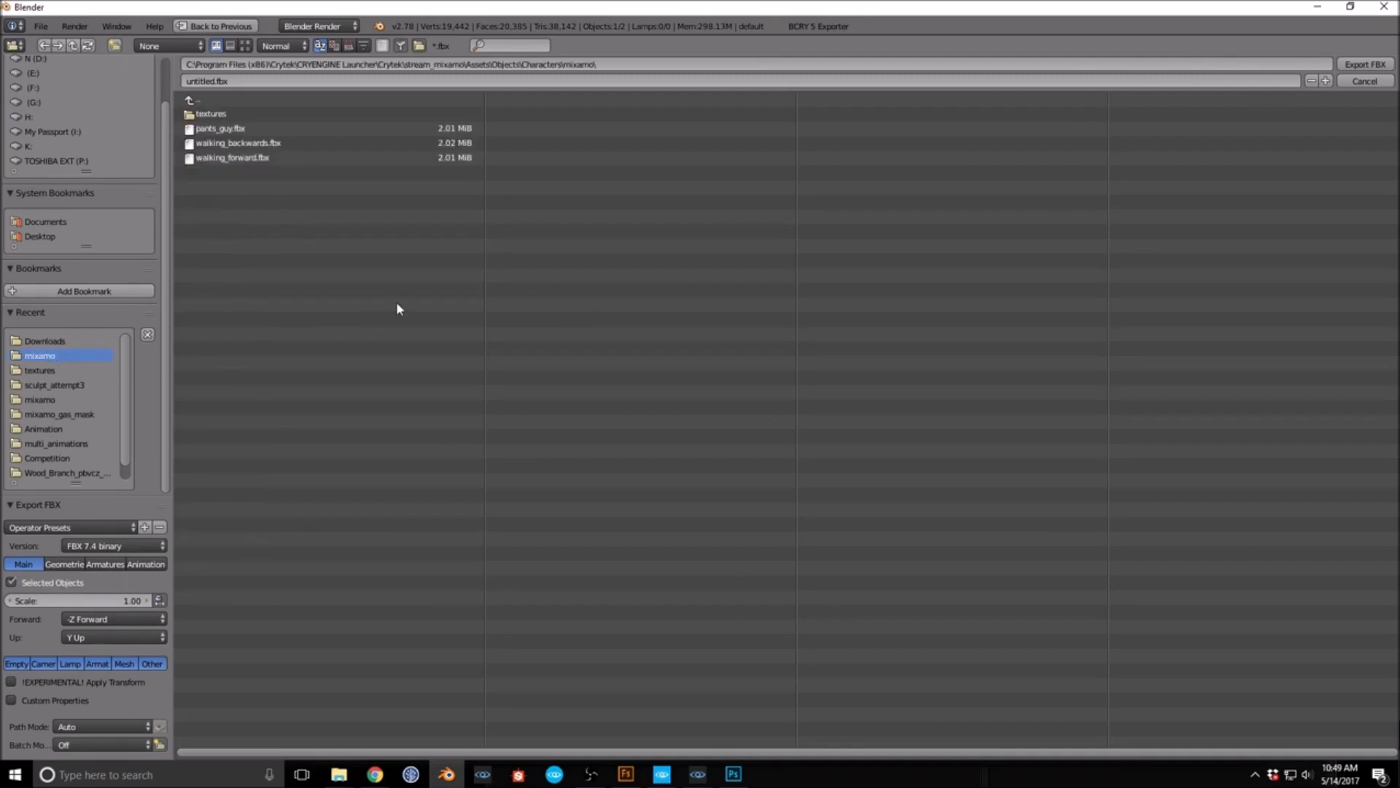
{"action": "left_click", "coordinate": [241, 79]}
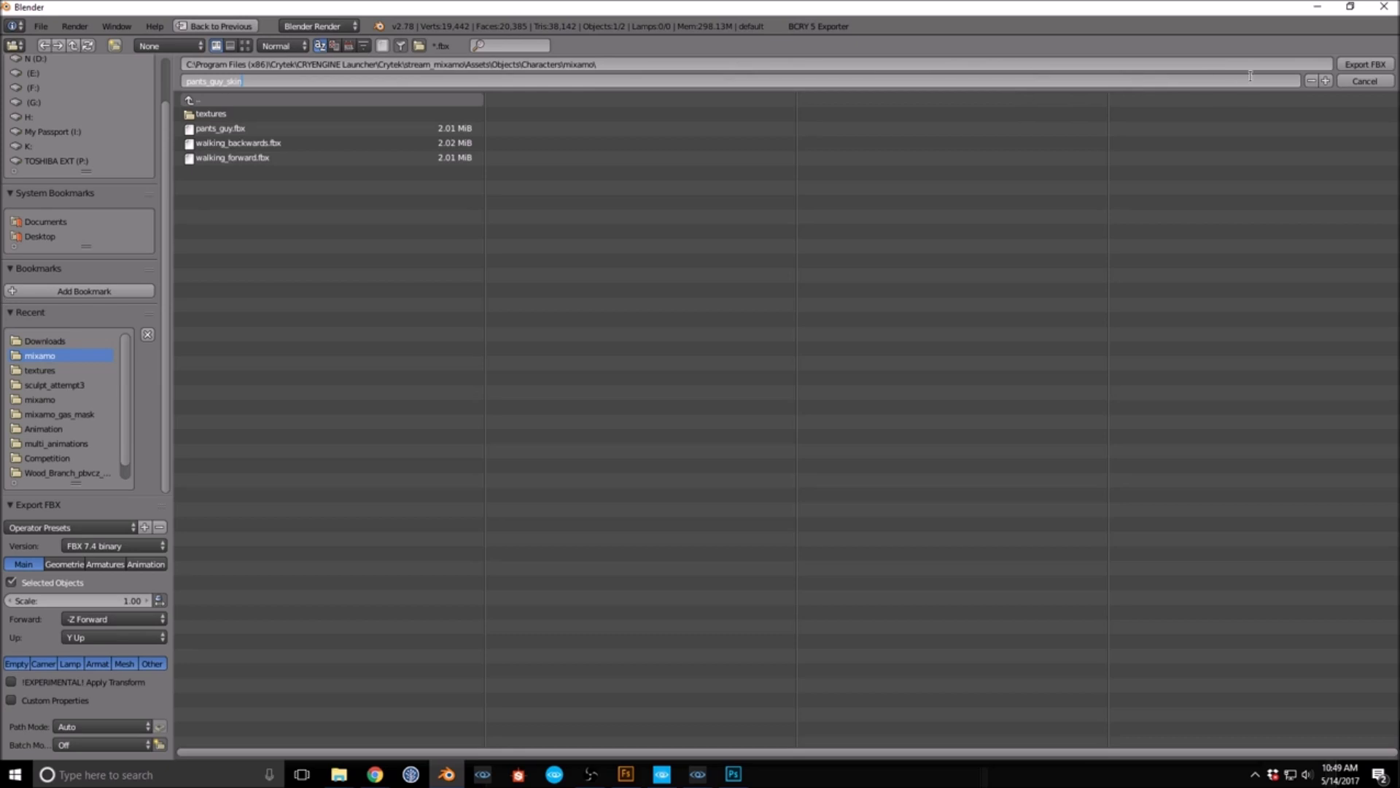
{"action": "left_click", "coordinate": [1364, 64]}
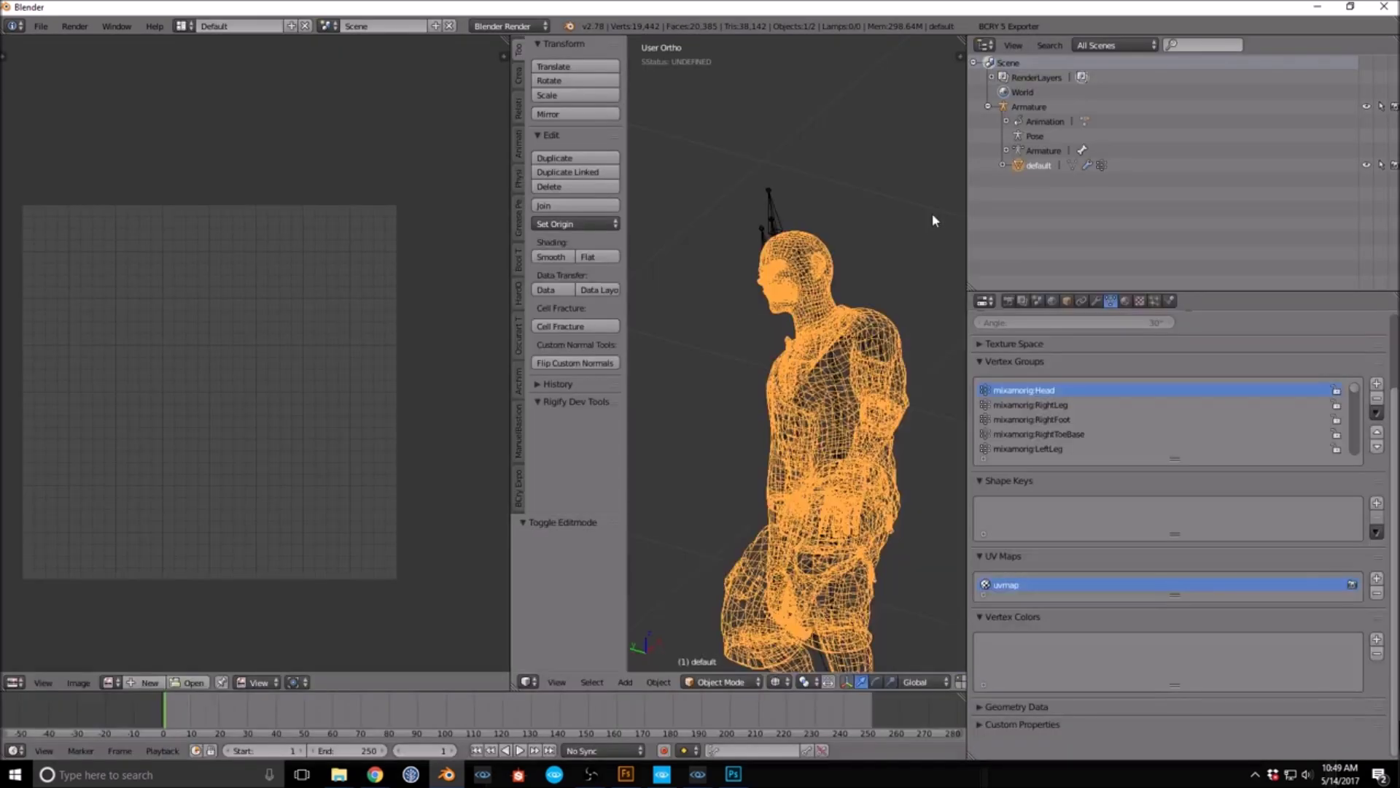
Step: Switch to the CRYENGINE Character Tool, expand the the_skin attachment and widen the properties area to show its full file paths
{"action": "mouse_move", "coordinate": [698, 773]}
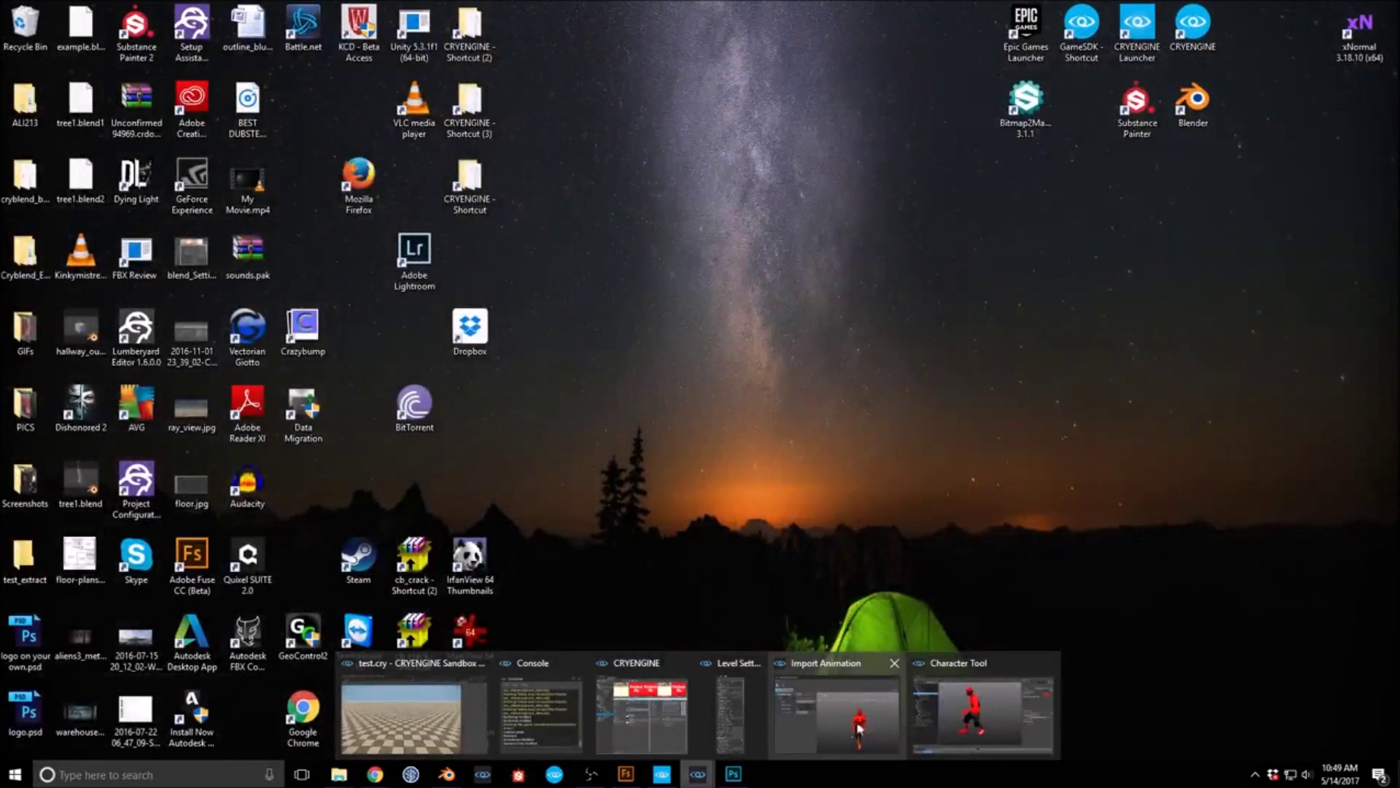
{"action": "left_click", "coordinate": [842, 725]}
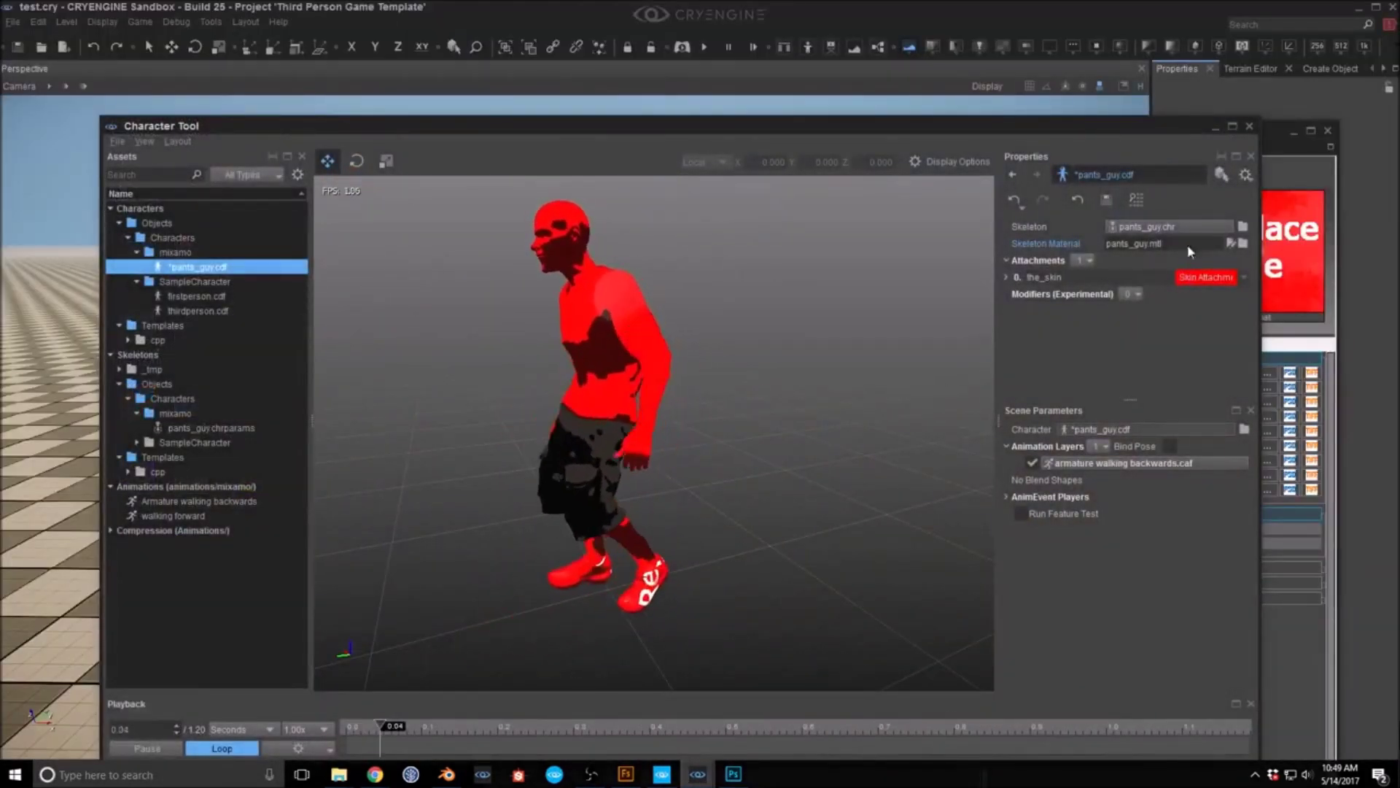
{"action": "left_click", "coordinate": [1007, 277]}
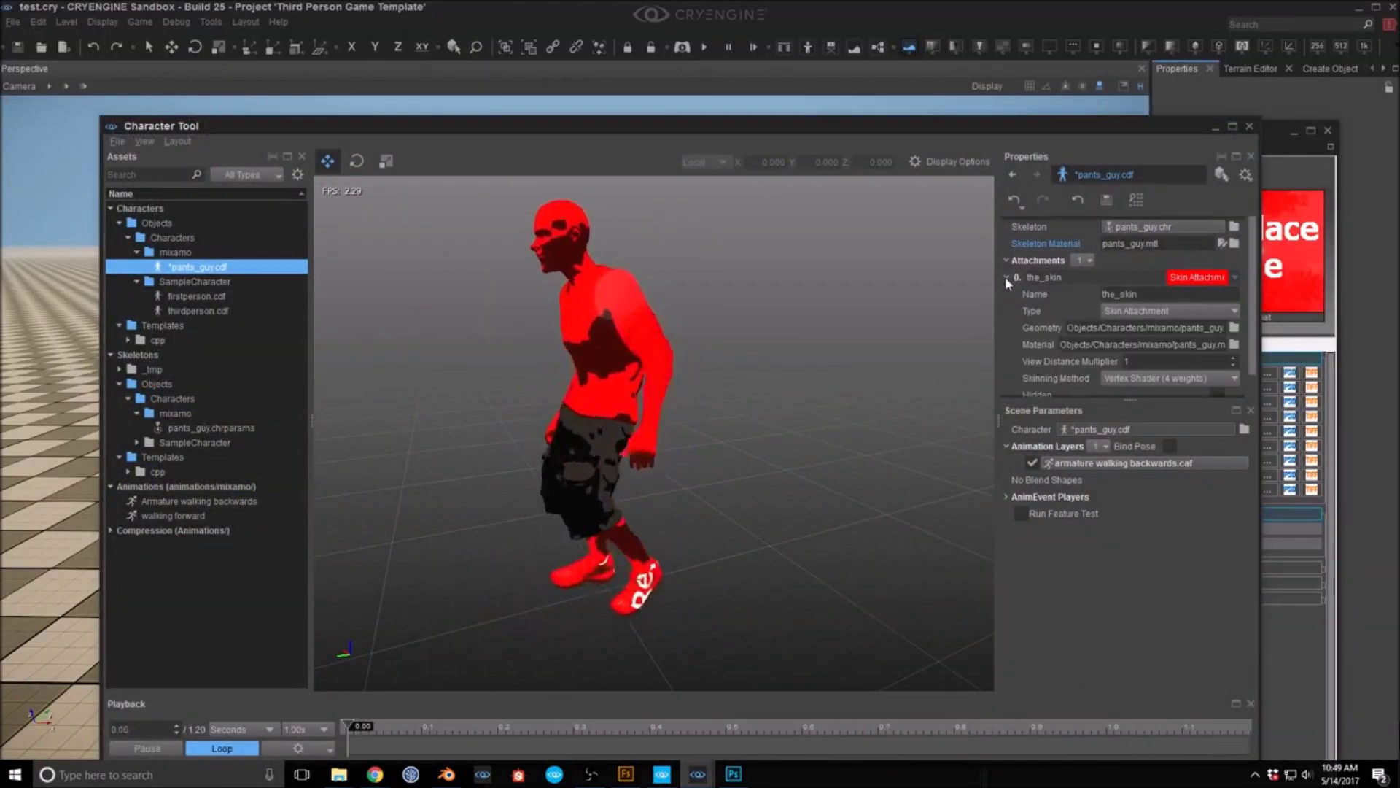
{"action": "left_click_drag", "start_coordinate": [1261, 379], "coordinate": [1332, 381]}
{"action": "left_click_drag", "start_coordinate": [1065, 409], "coordinate": [907, 410]}
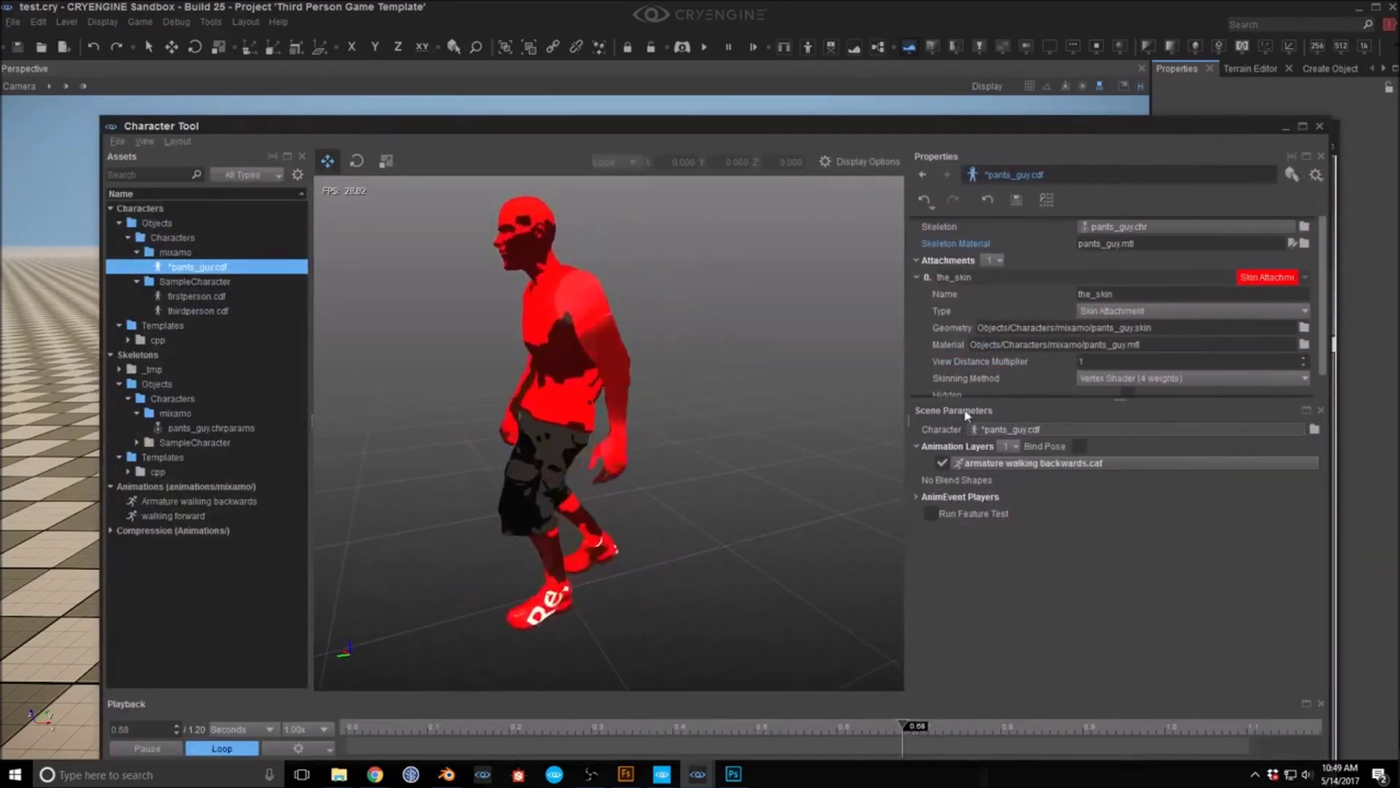
Step: Reselect pants_guy.skin as the the_skin geometry and browse the Objects/Characters/mixamo folder for another skin file
{"action": "left_click", "coordinate": [1303, 328]}
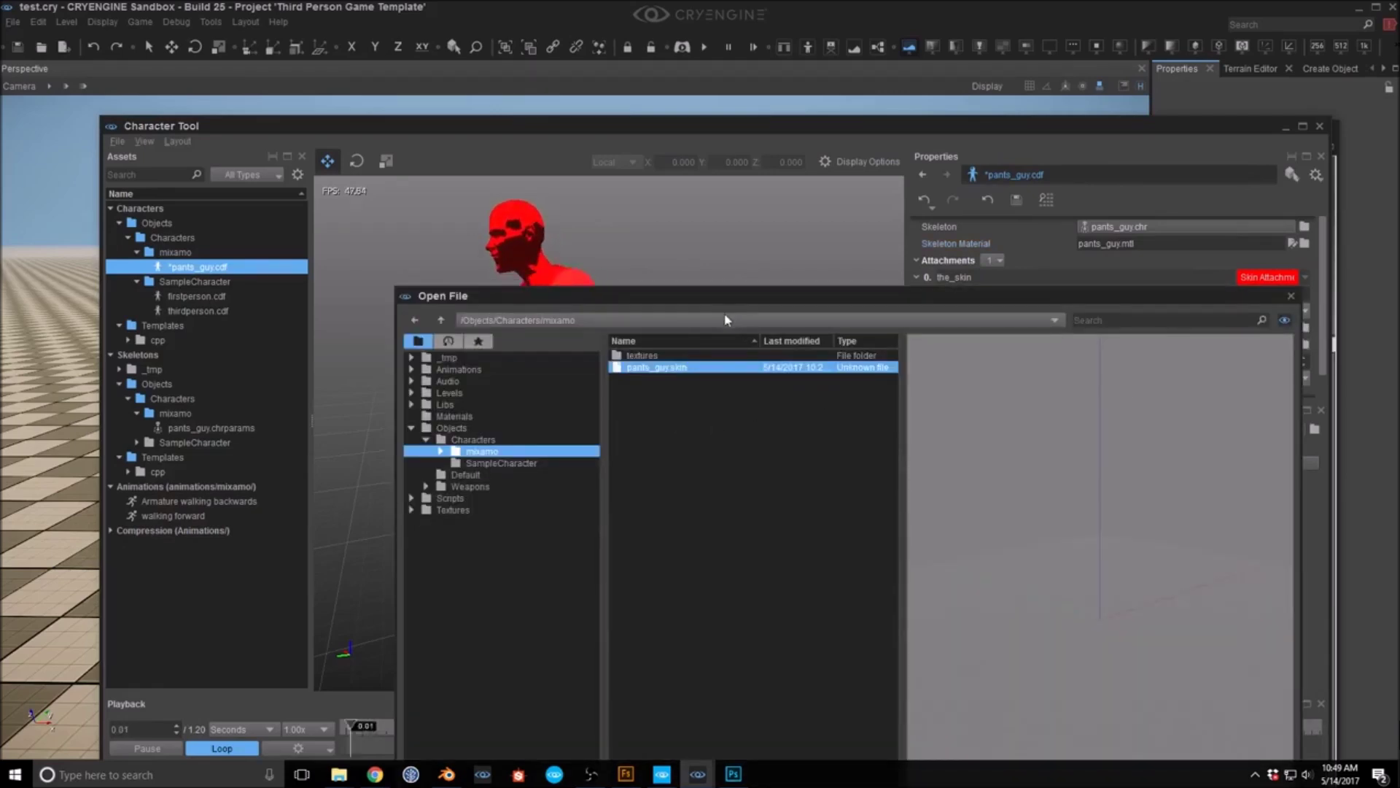
{"action": "double_click", "coordinate": [656, 367]}
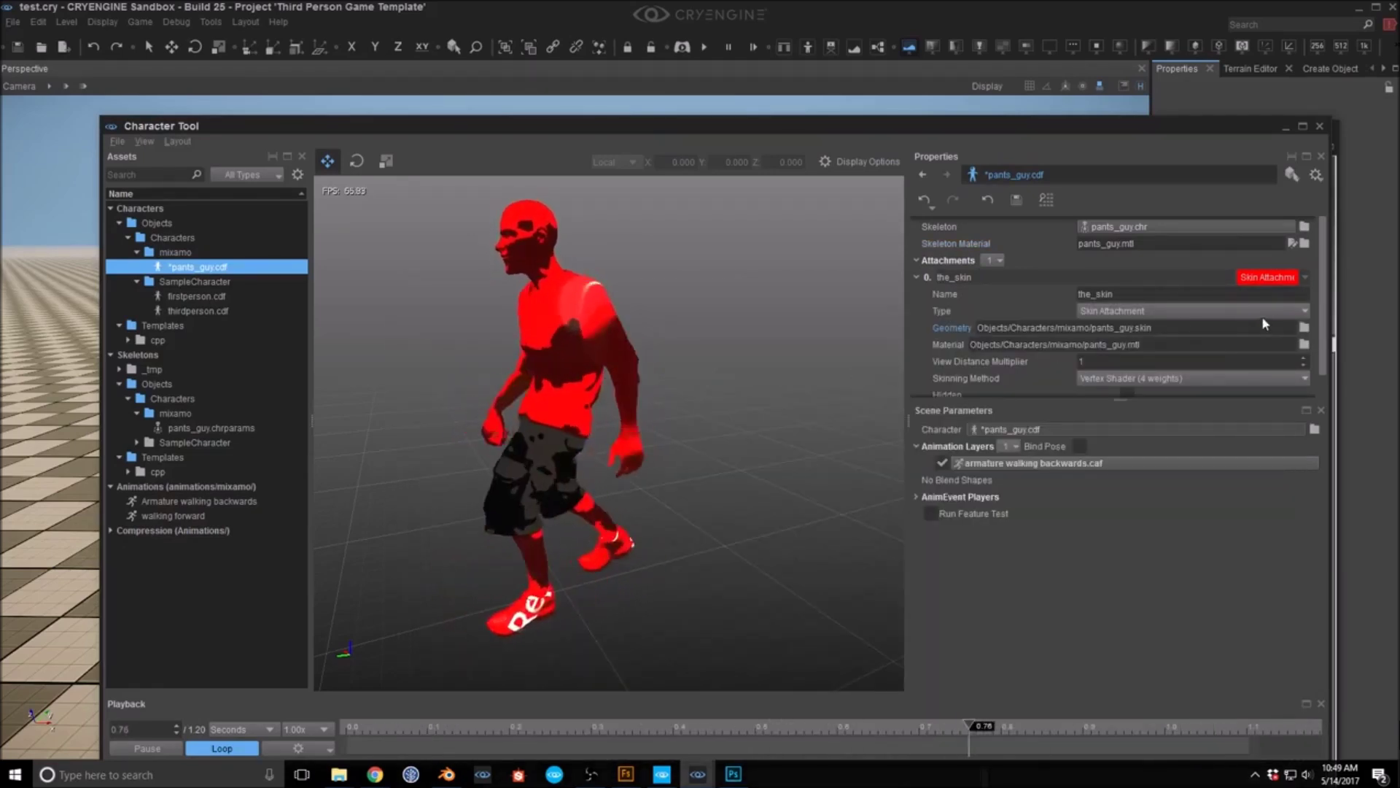
{"action": "left_click", "coordinate": [1305, 329]}
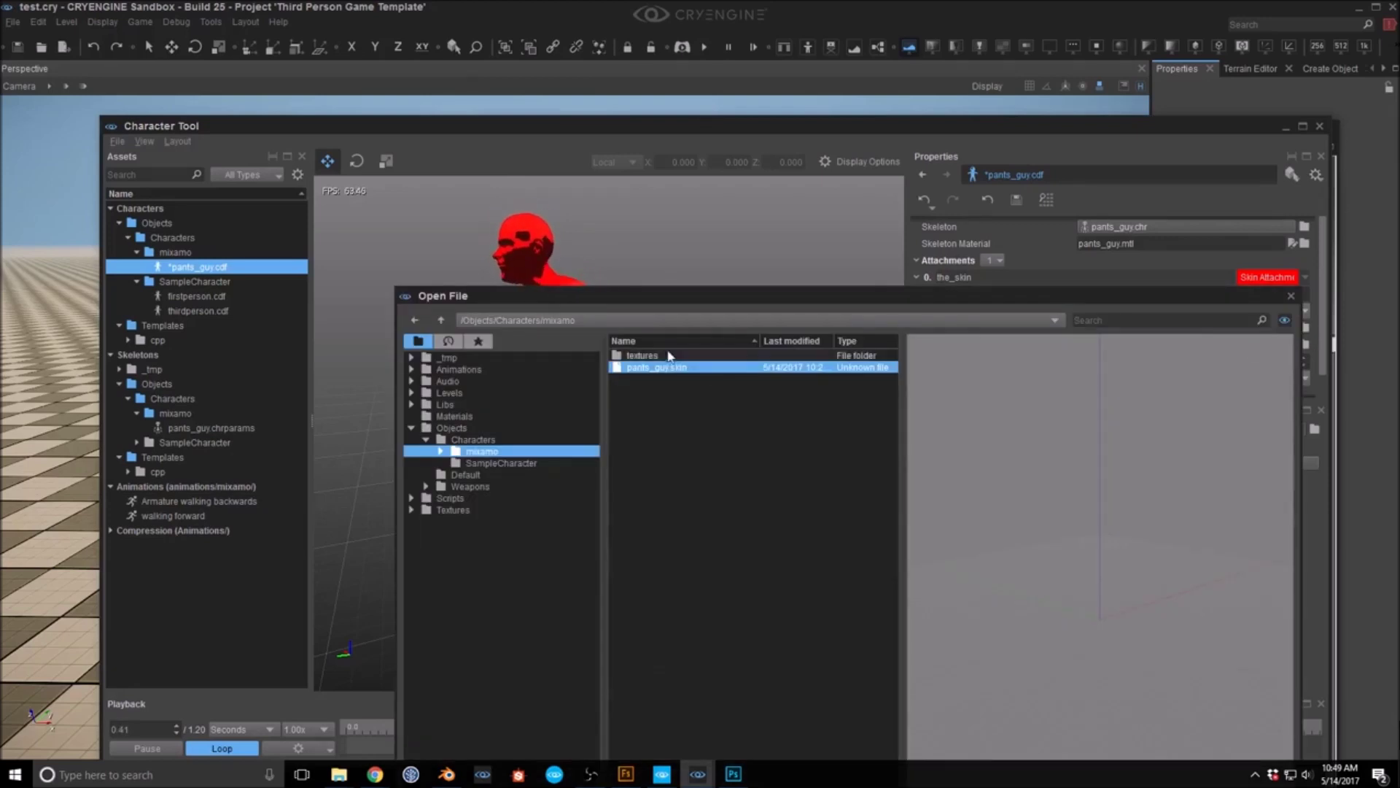
{"action": "left_click", "coordinate": [470, 440]}
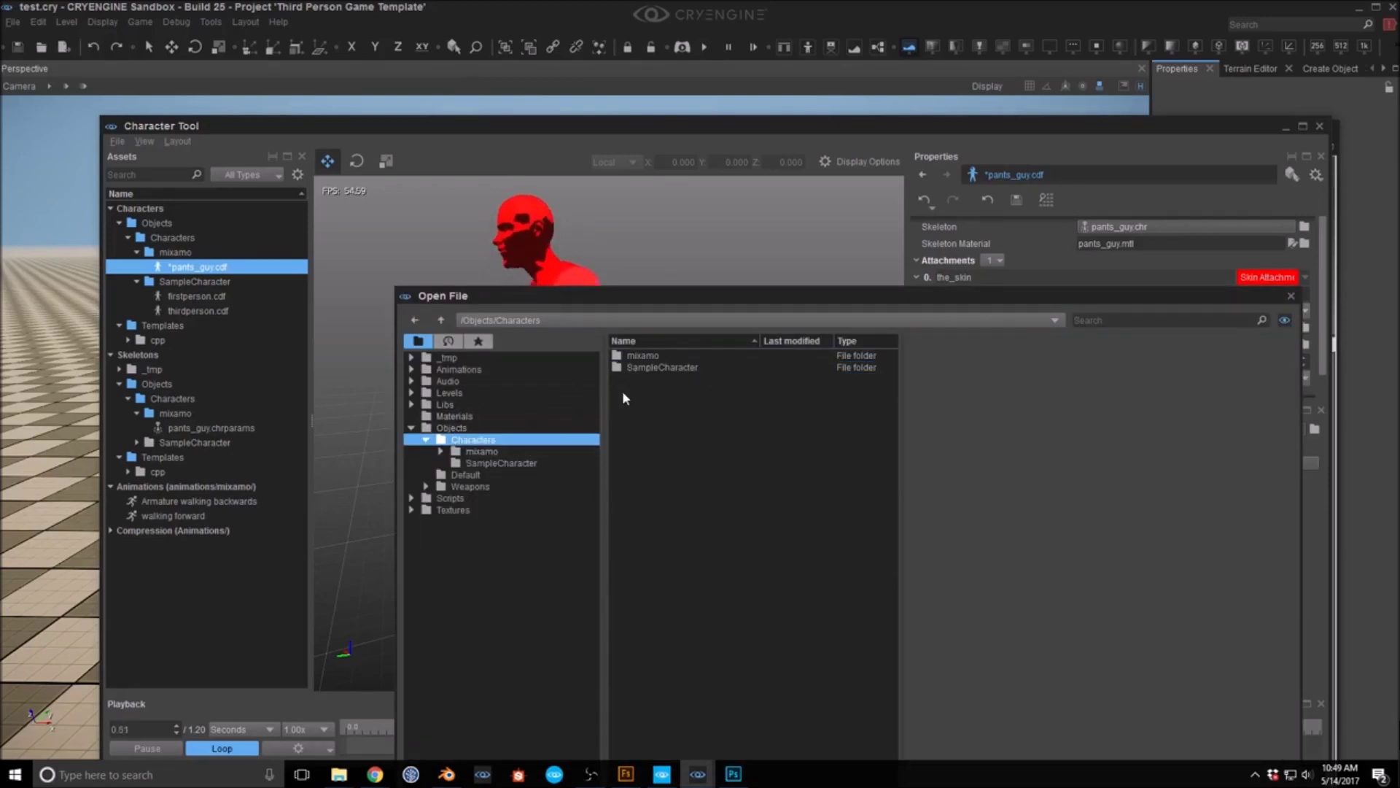
{"action": "double_click", "coordinate": [643, 356]}
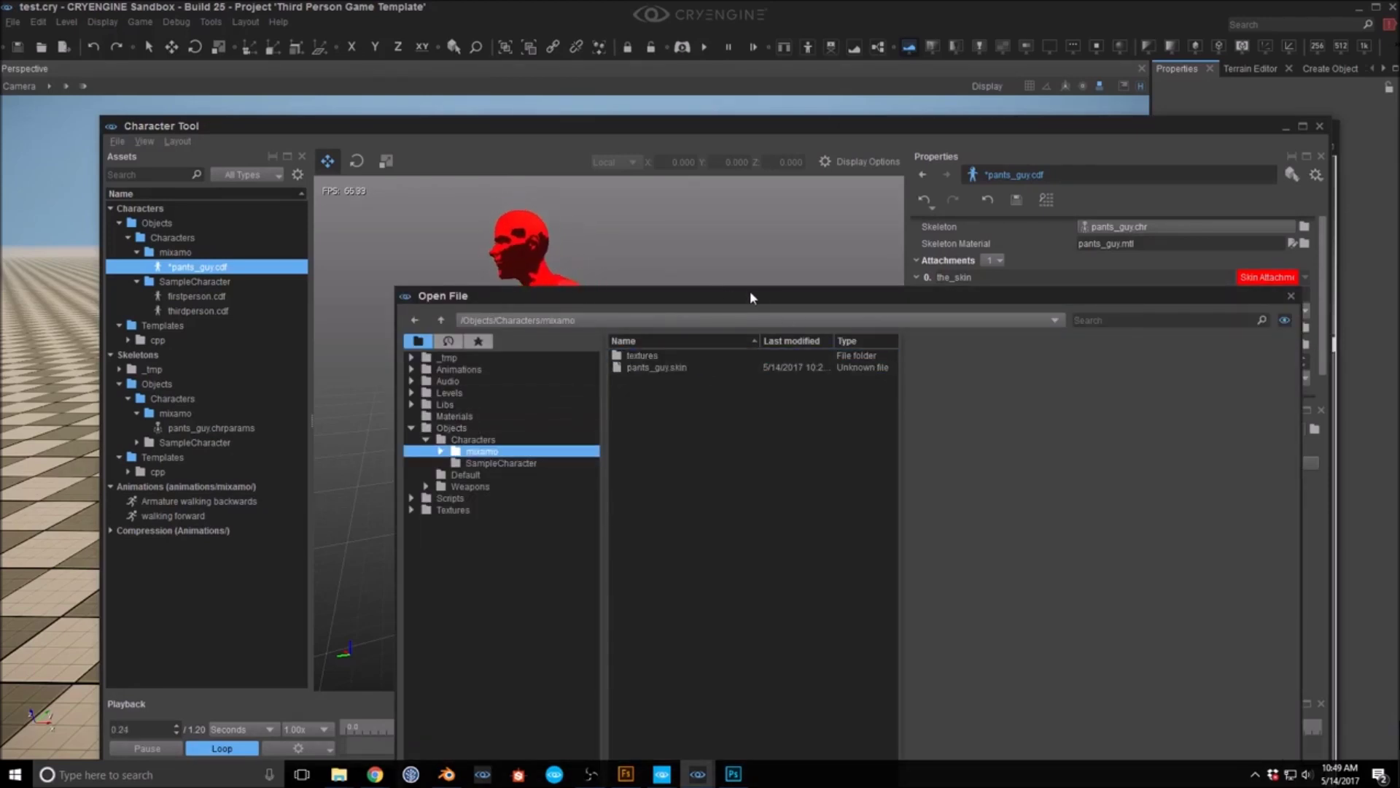
{"action": "left_click_drag", "start_coordinate": [766, 303], "coordinate": [654, 239]}
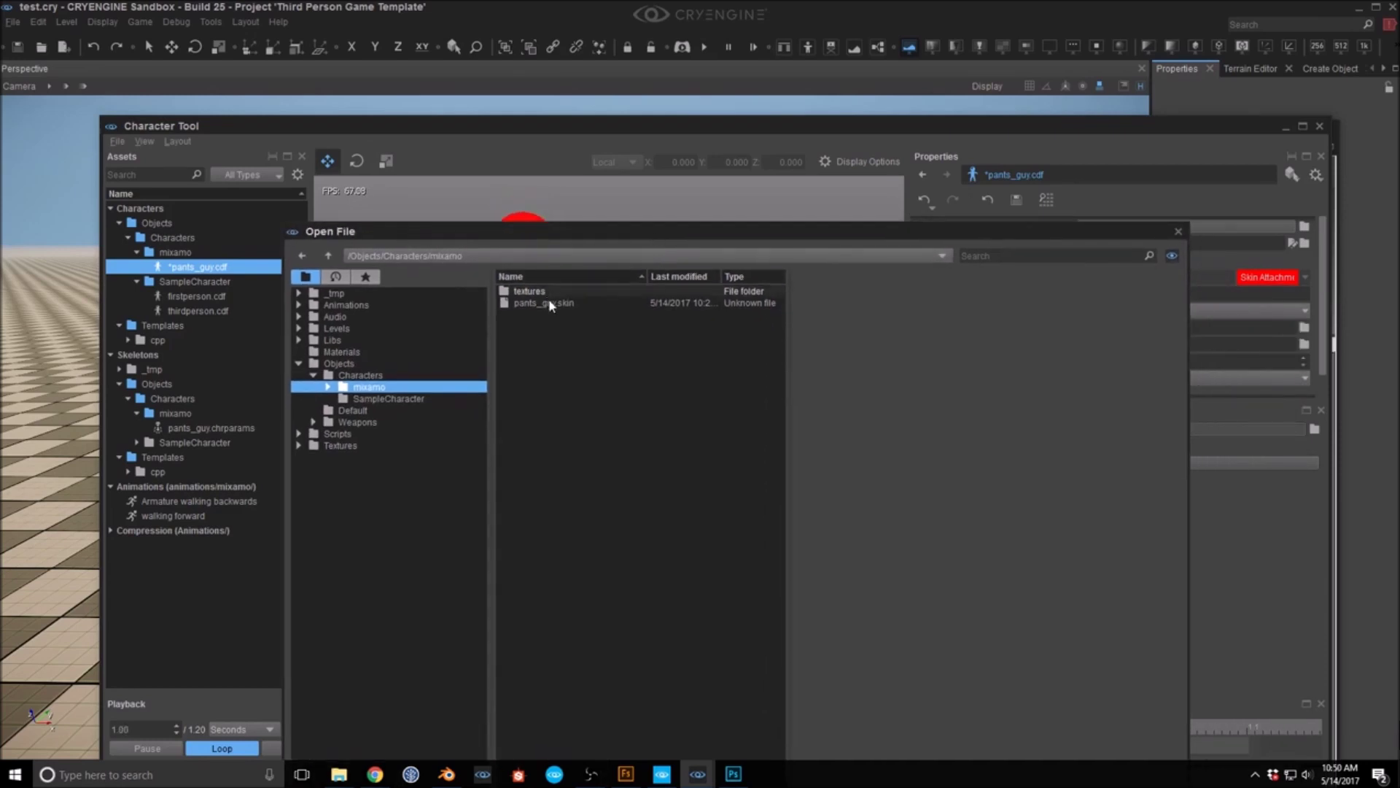
{"action": "left_click", "coordinate": [1178, 231]}
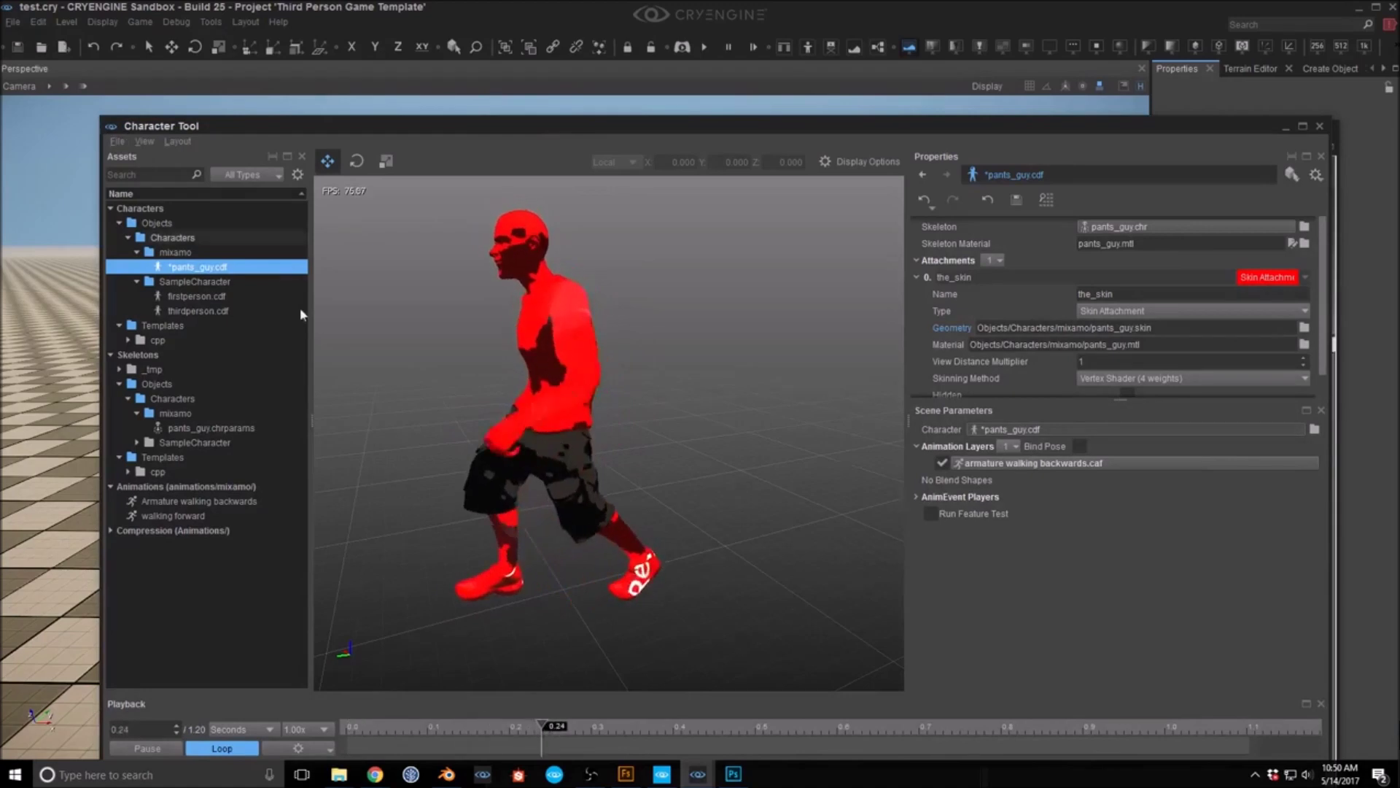
Step: Bring the exported pants_guy_skin file from File Explorer into the Character Tool's mixamo assets
{"action": "mouse_move", "coordinate": [339, 774]}
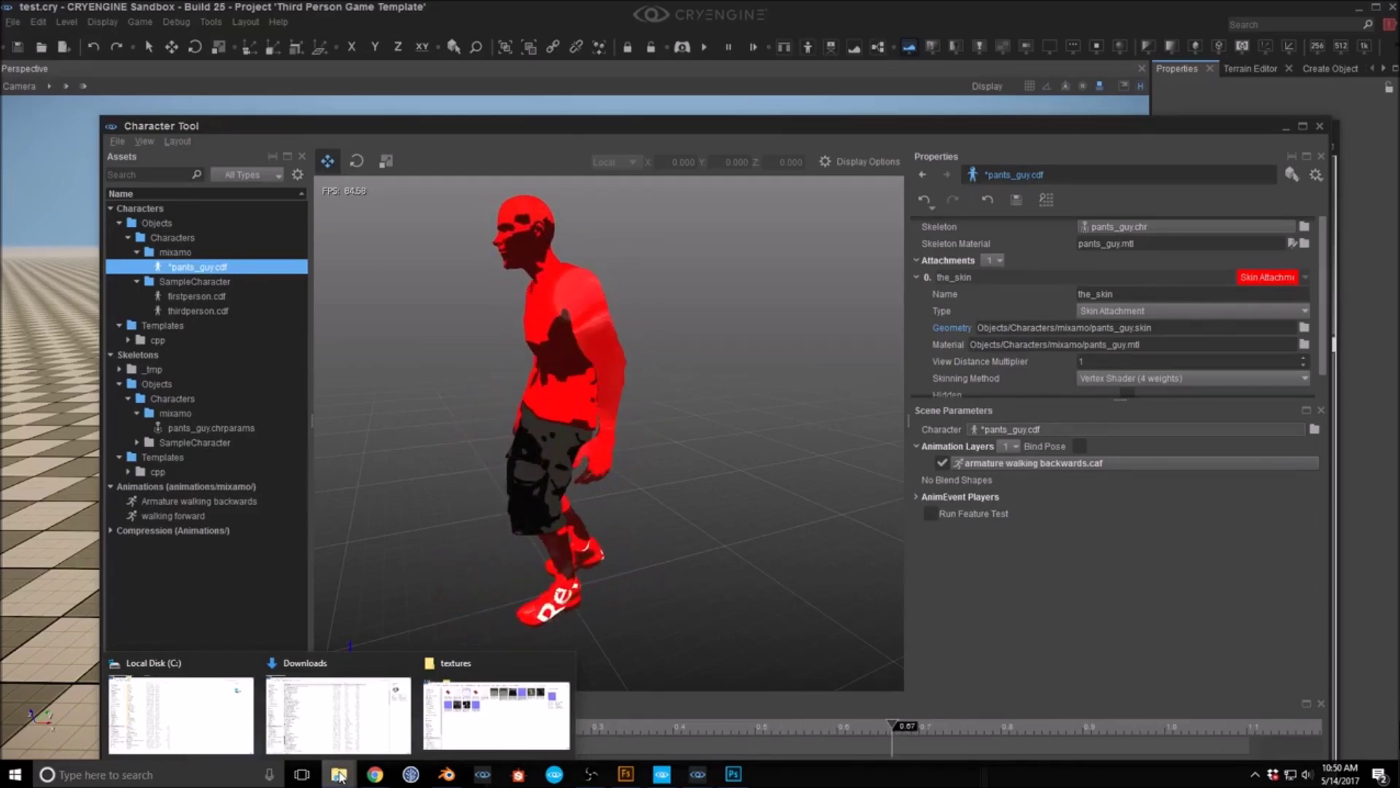
{"action": "mouse_move", "coordinate": [510, 677]}
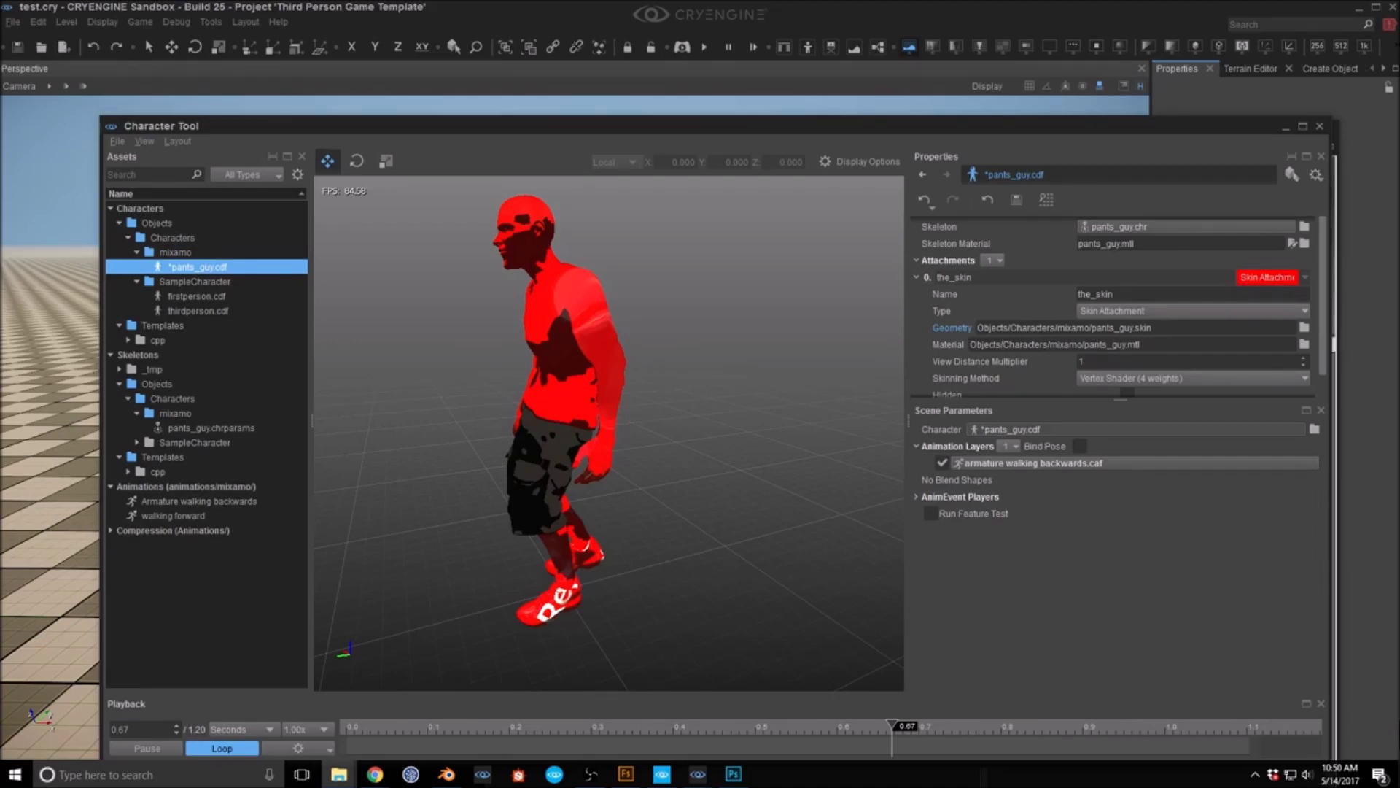
{"action": "left_click_drag", "start_coordinate": [1399, 412], "coordinate": [565, 458]}
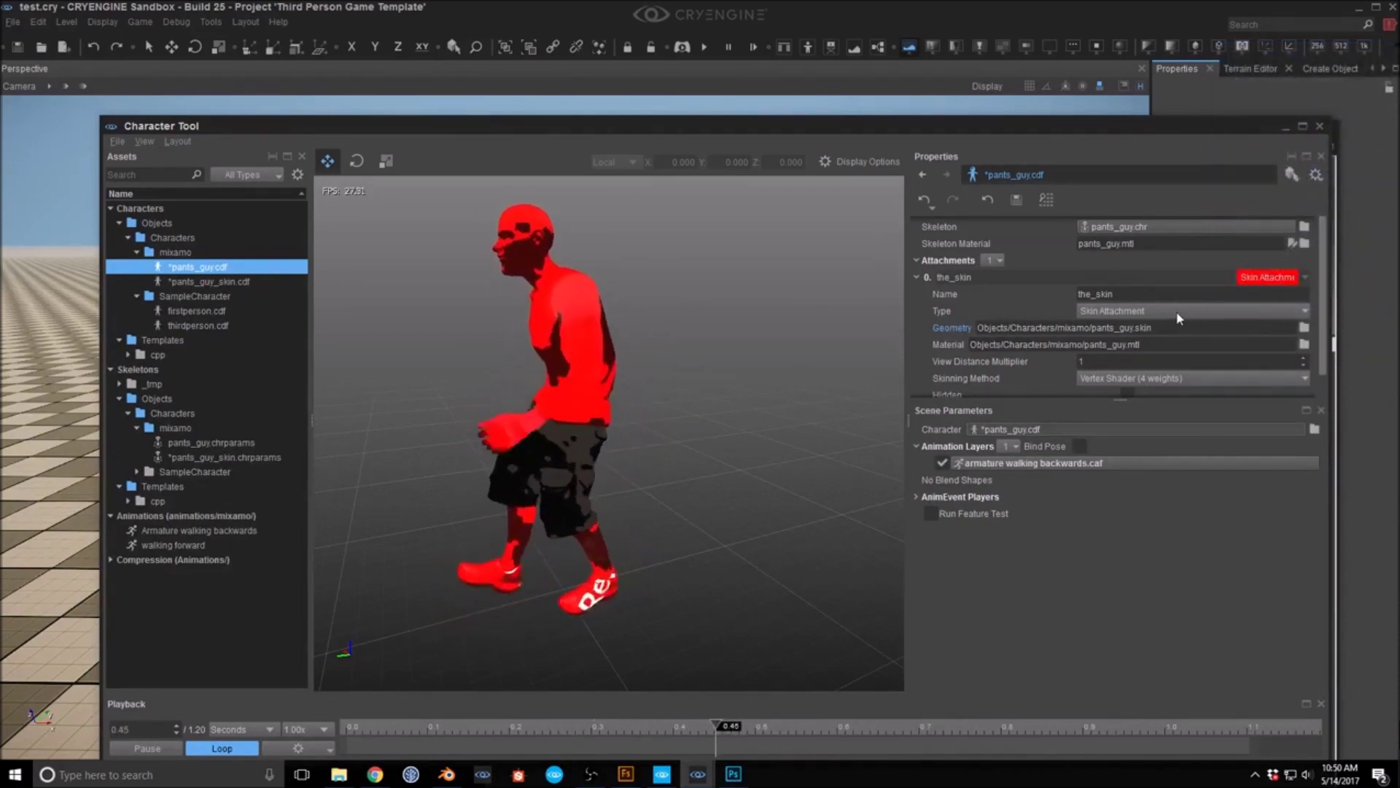
Step: Look through the mixamo folder and its textures subfolder for a replacement geometry for the_skin, previewing pants_guy.skin and closing without choosing
{"action": "left_click", "coordinate": [1304, 328]}
{"action": "left_click", "coordinate": [496, 463]}
{"action": "left_click", "coordinate": [482, 451]}
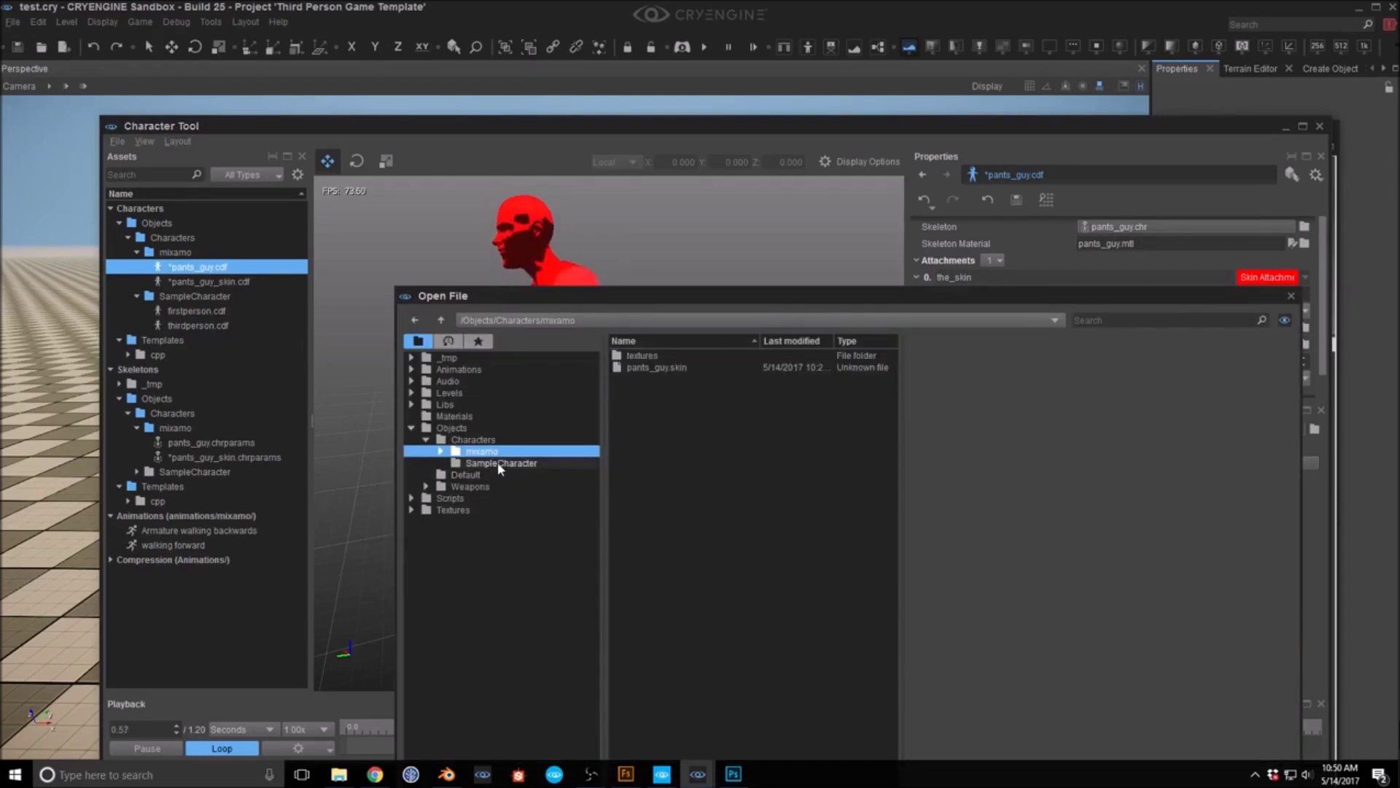
{"action": "left_click", "coordinate": [441, 451]}
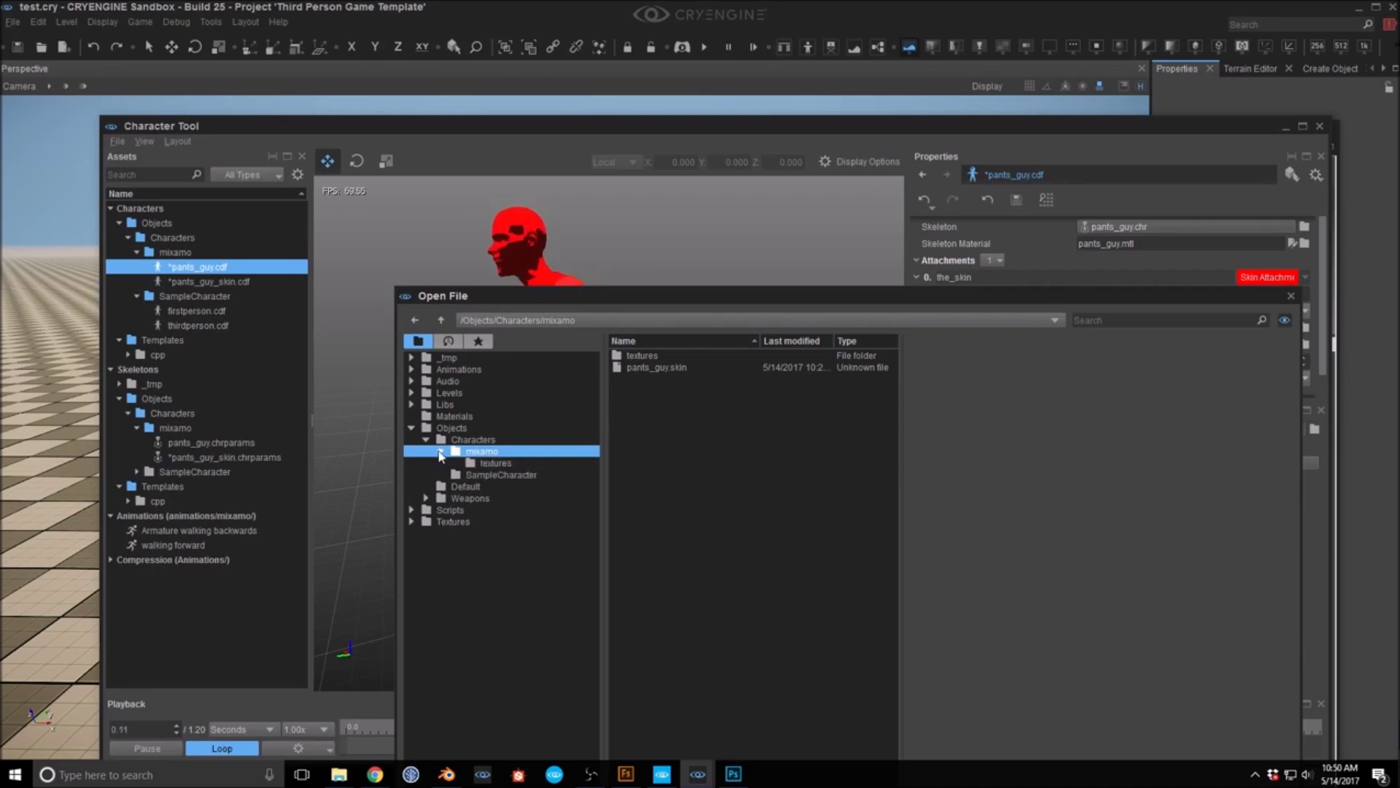
{"action": "left_click", "coordinate": [496, 464]}
{"action": "left_click", "coordinate": [481, 451]}
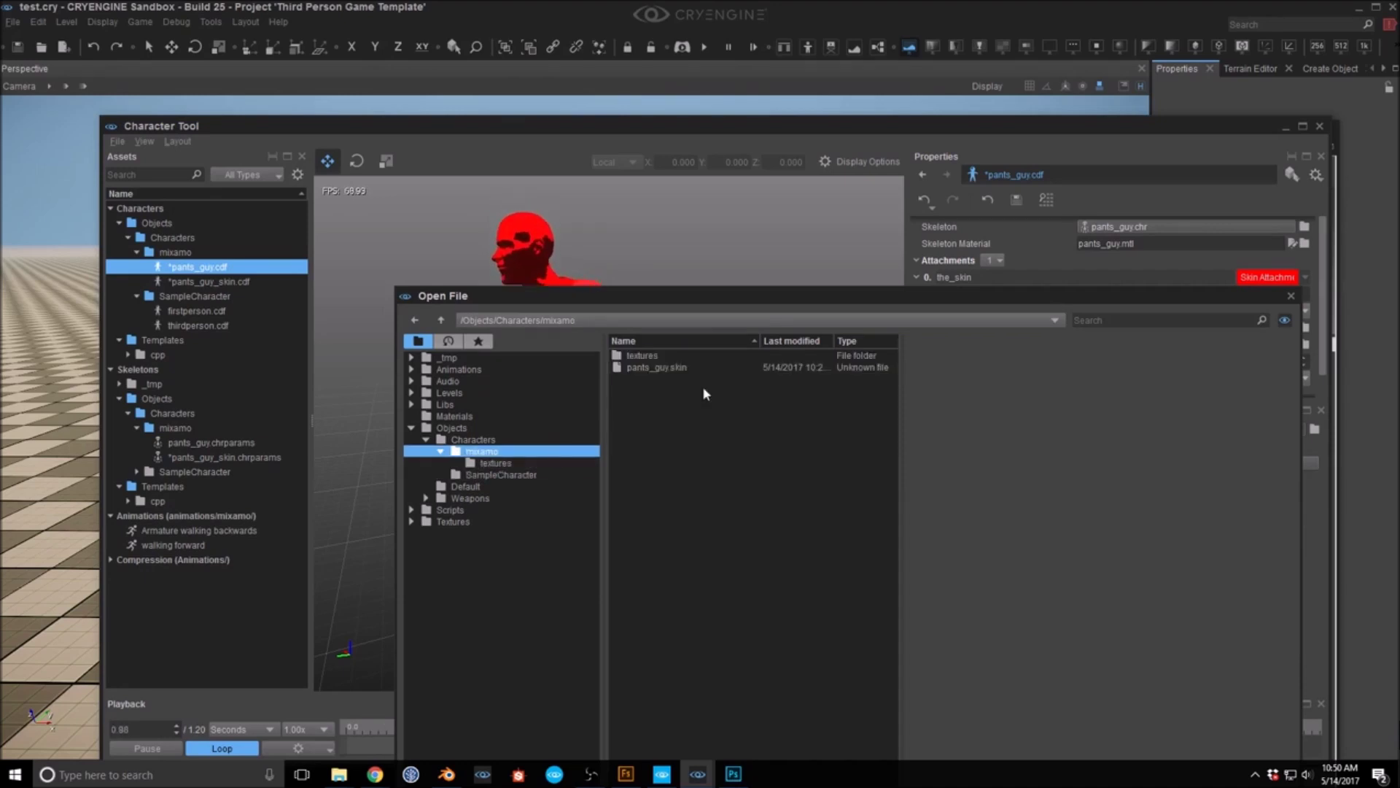
{"action": "left_click", "coordinate": [667, 367]}
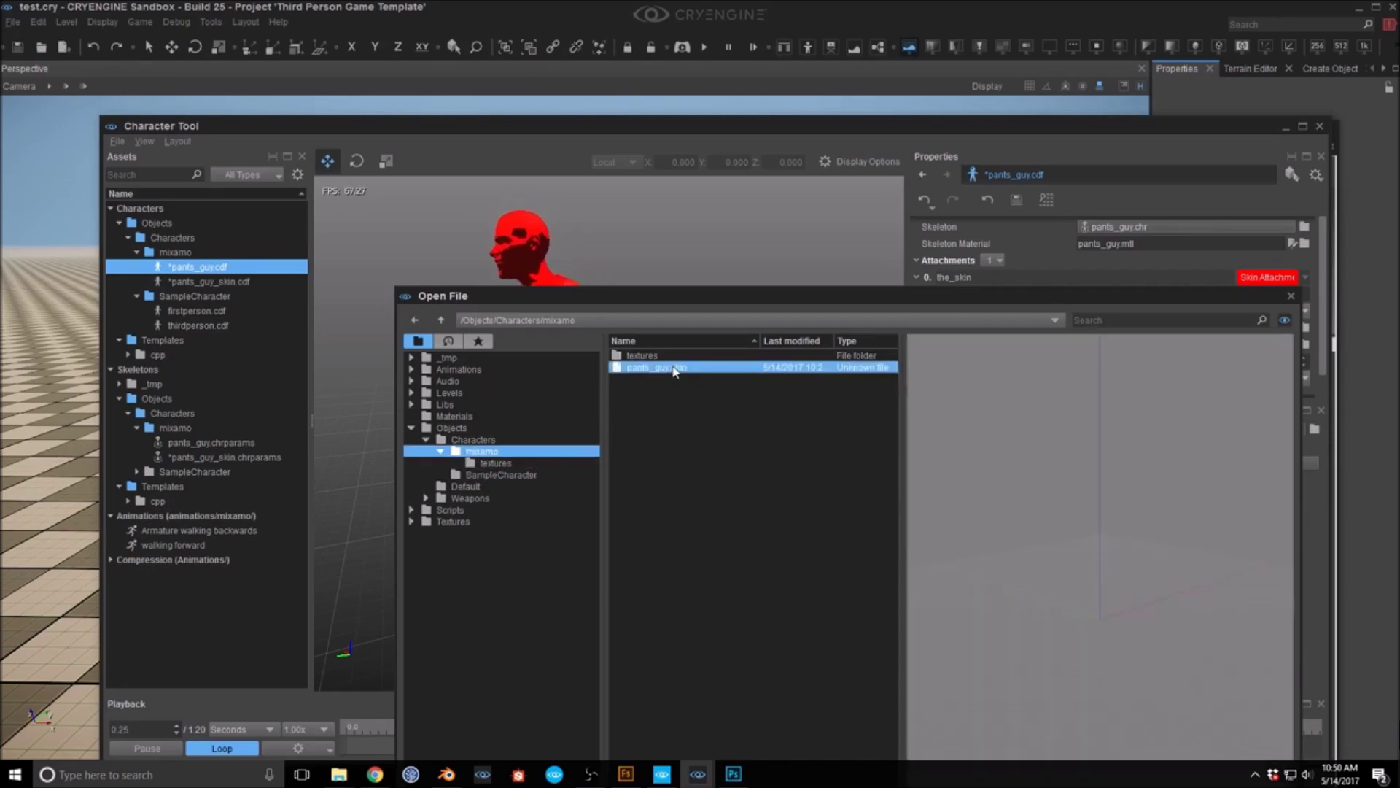
{"action": "left_click", "coordinate": [1289, 296]}
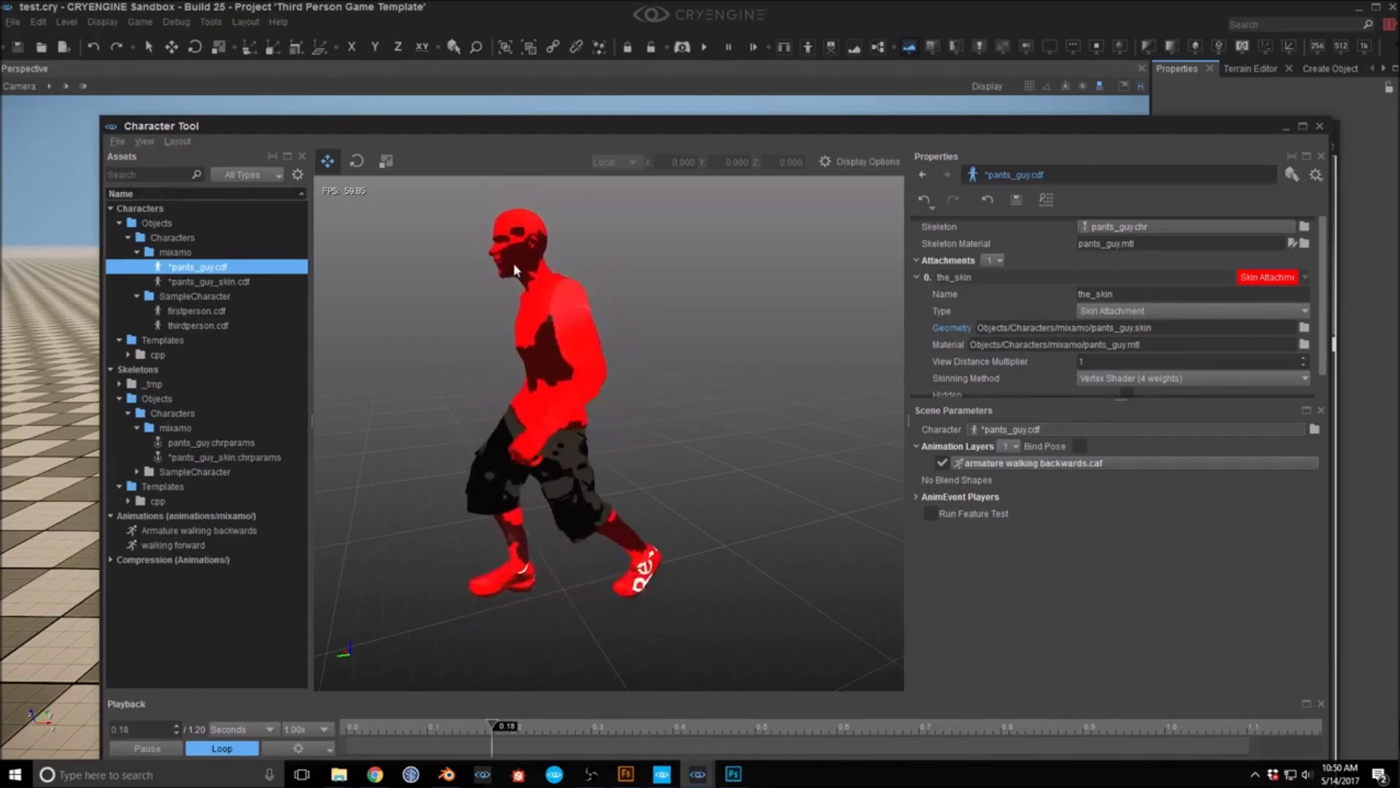
Step: Load the pants_guy_skin FBX into CRYENGINE's mesh importer and enlarge the importer window
{"action": "left_click", "coordinate": [116, 142]}
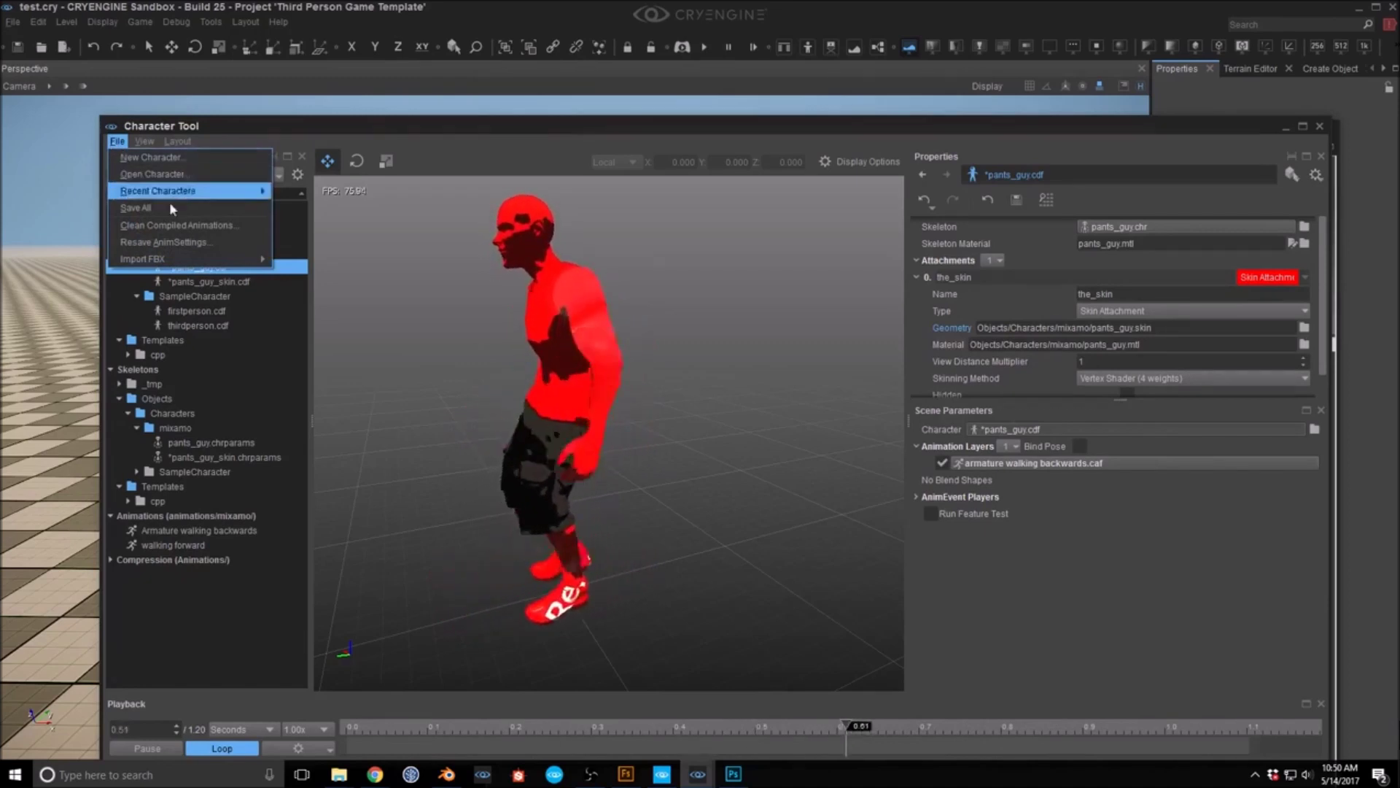
{"action": "mouse_move", "coordinate": [235, 259]}
{"action": "left_click", "coordinate": [299, 260]}
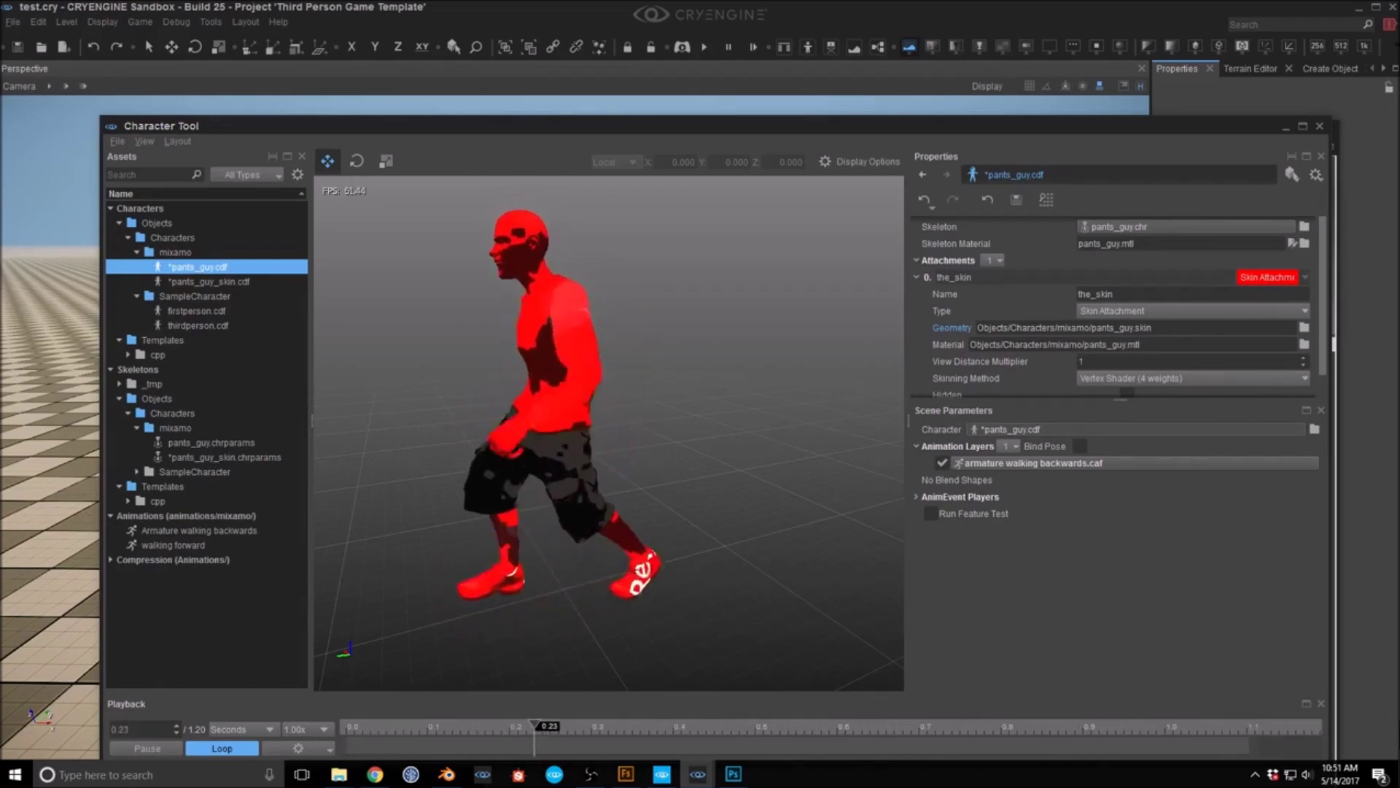
{"action": "left_click", "coordinate": [211, 22]}
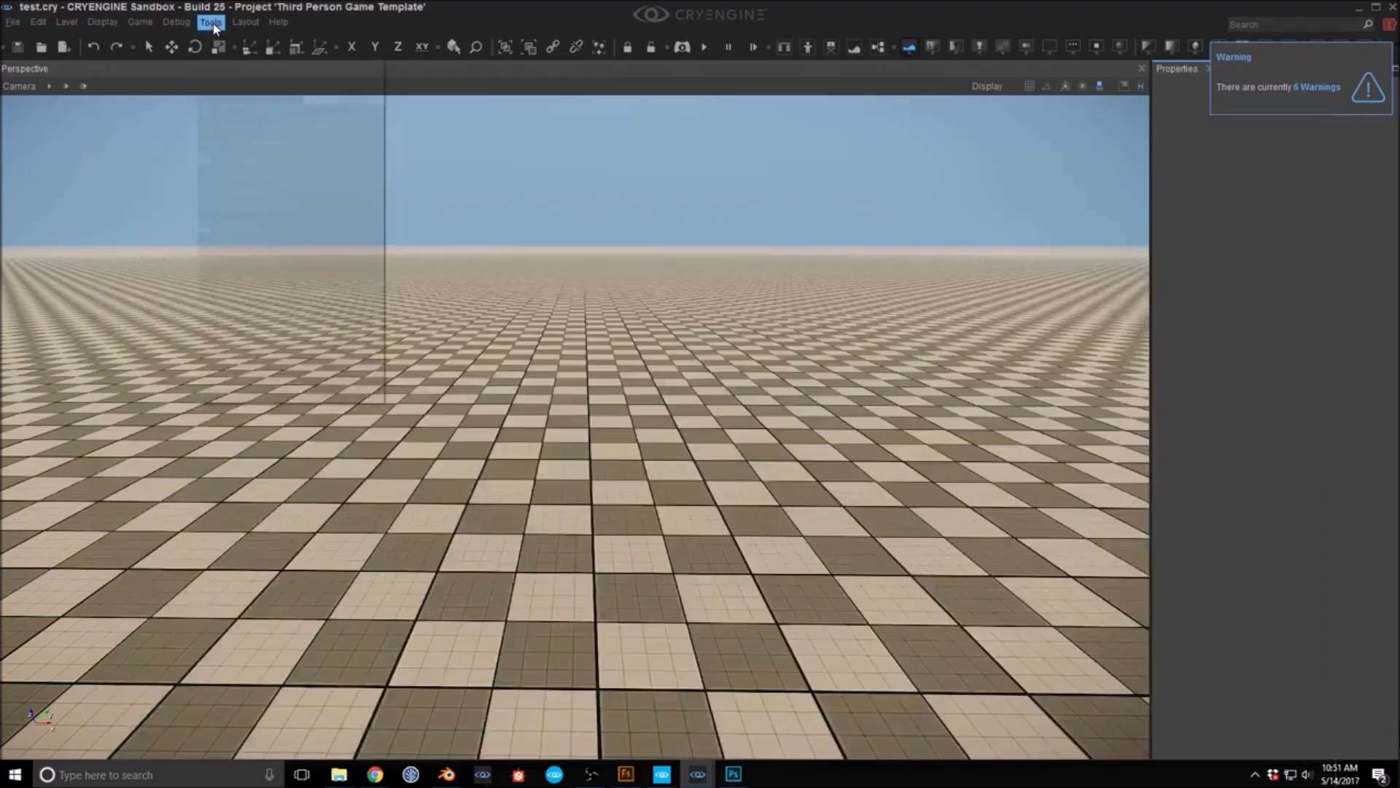
{"action": "mouse_move", "coordinate": [270, 388]}
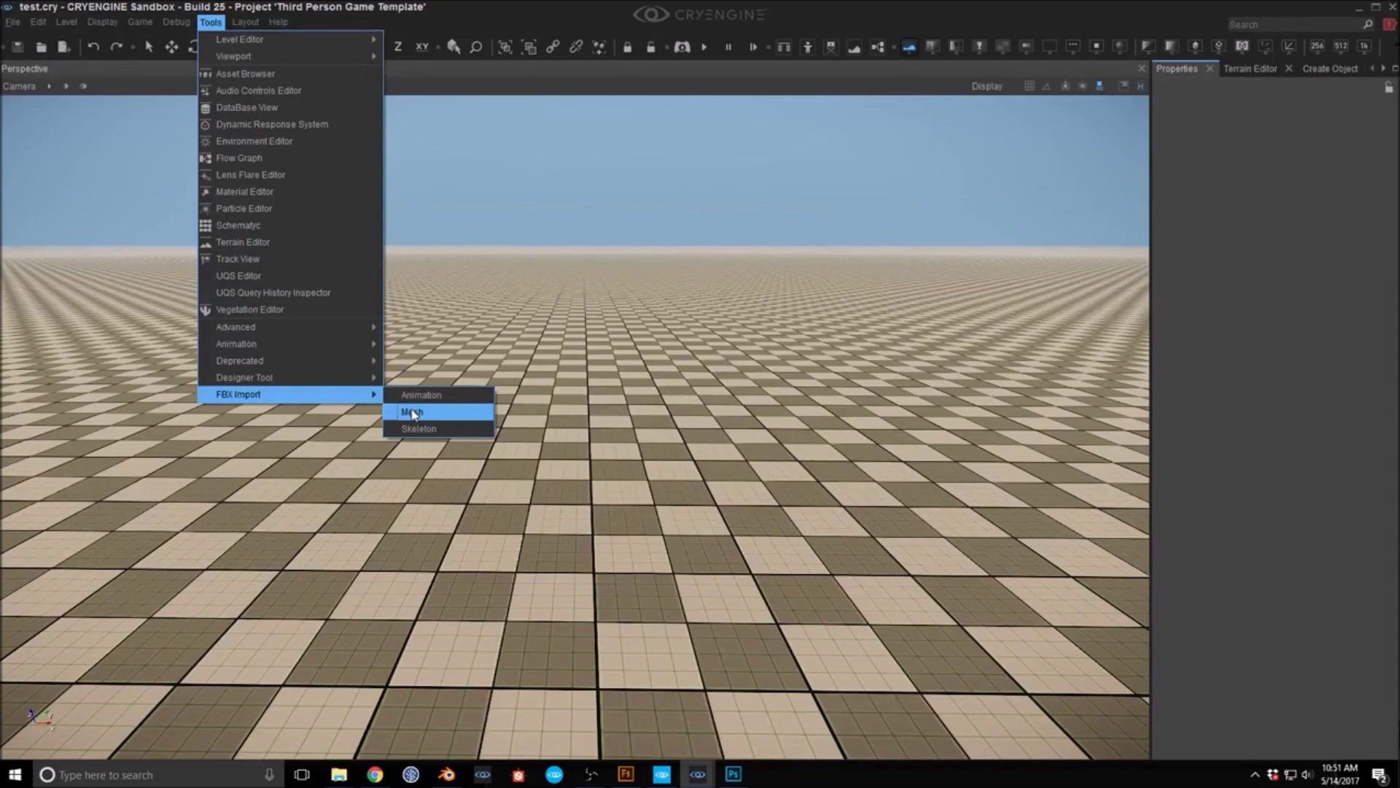
{"action": "left_click", "coordinate": [413, 412]}
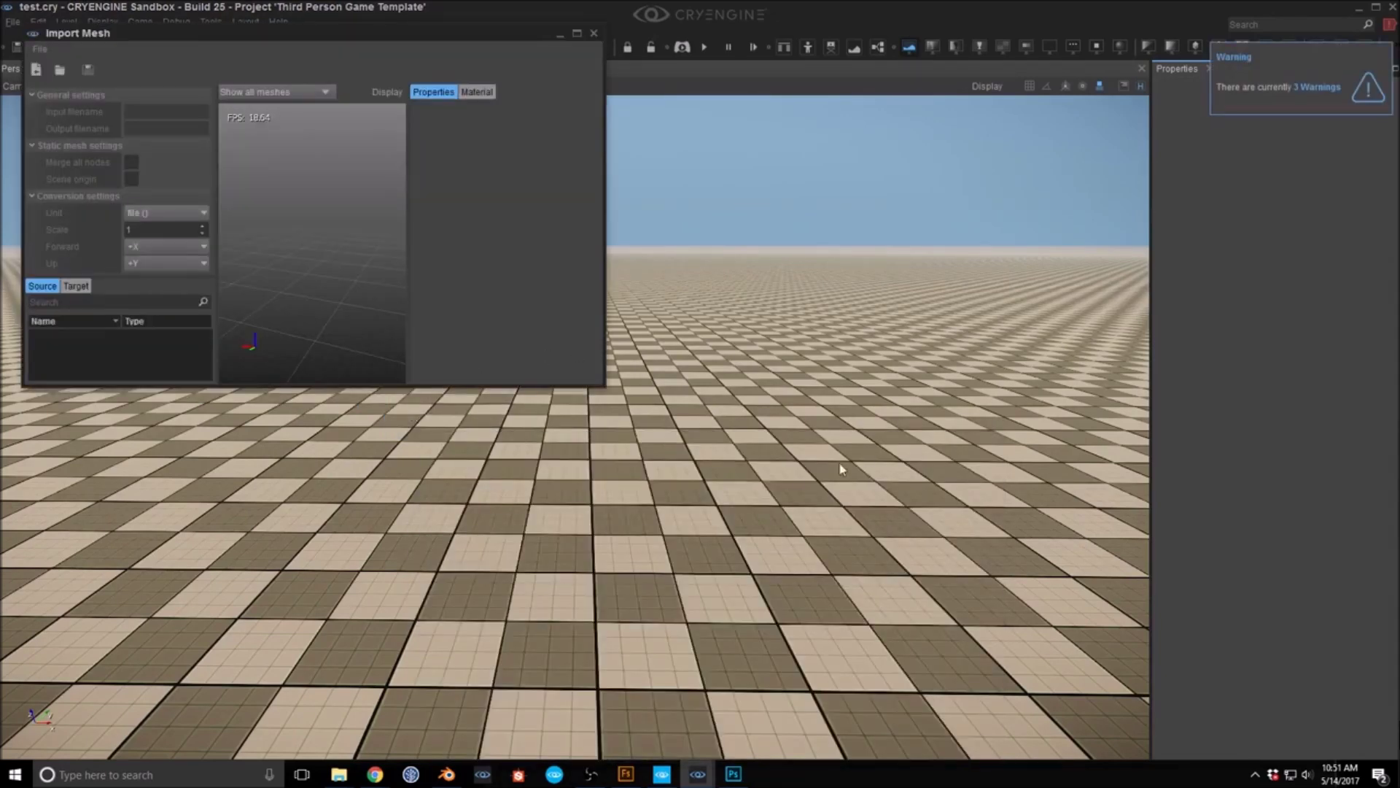
{"action": "left_click_drag", "start_coordinate": [1399, 463], "coordinate": [366, 283]}
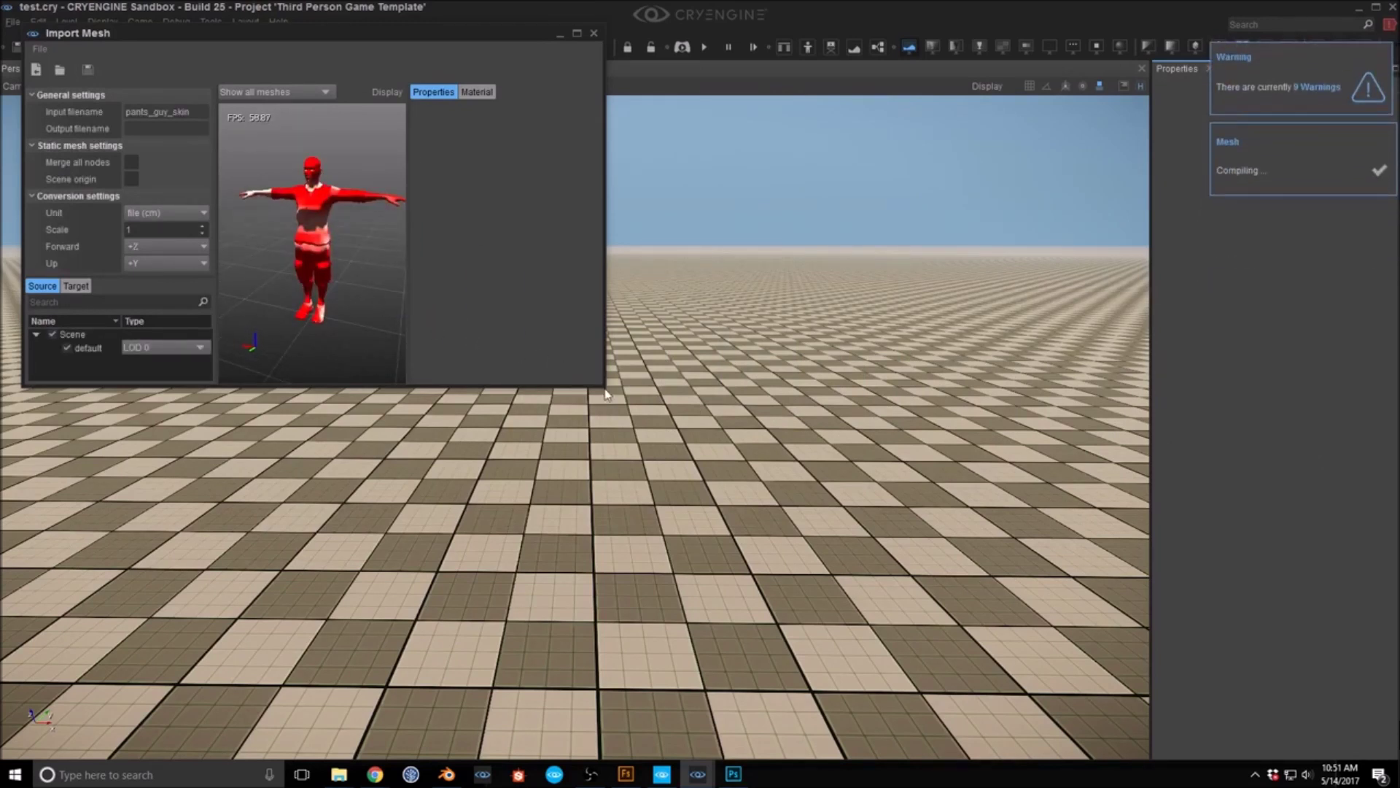
{"action": "left_click_drag", "start_coordinate": [602, 385], "coordinate": [979, 534]}
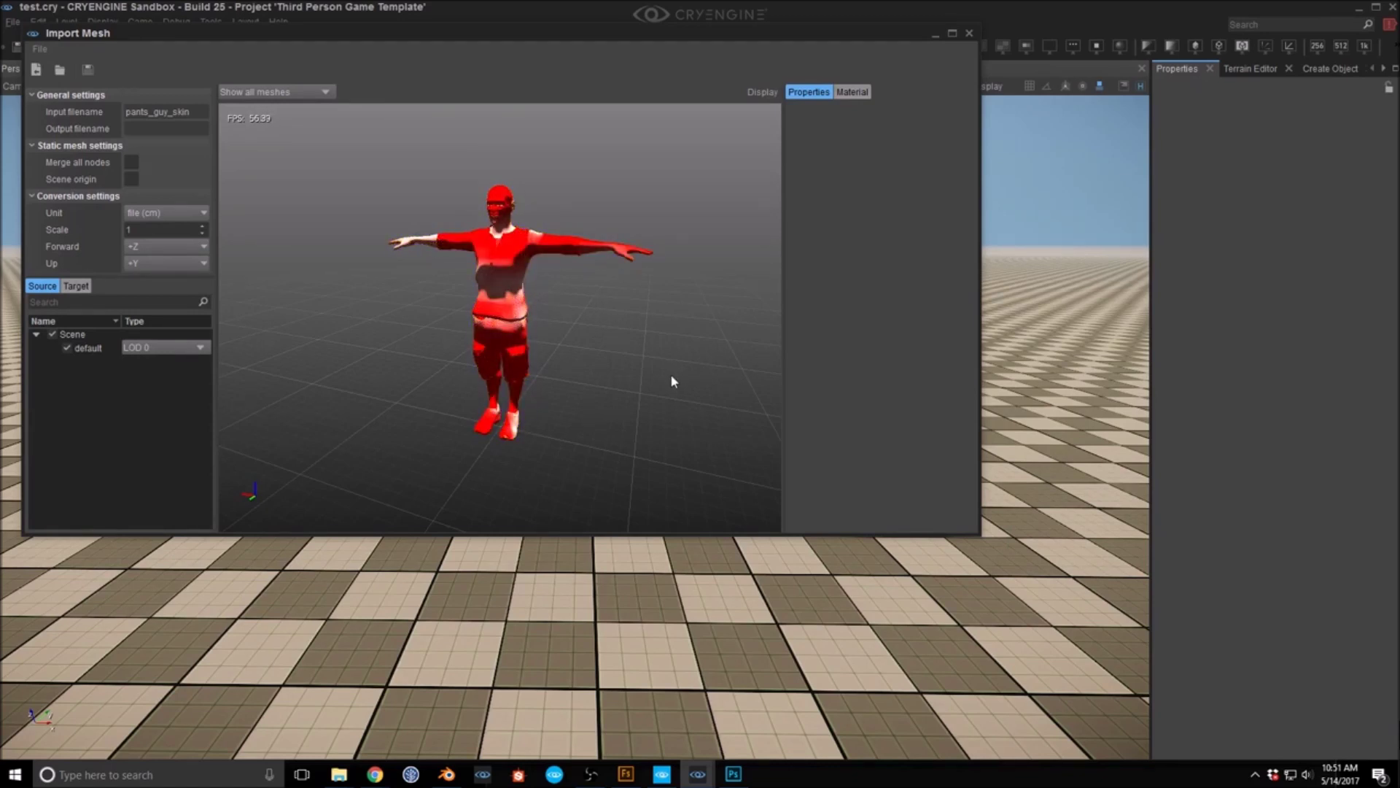
Step: Try to generate a material for the imported pants_guy_skin mesh
{"action": "left_click", "coordinate": [853, 92]}
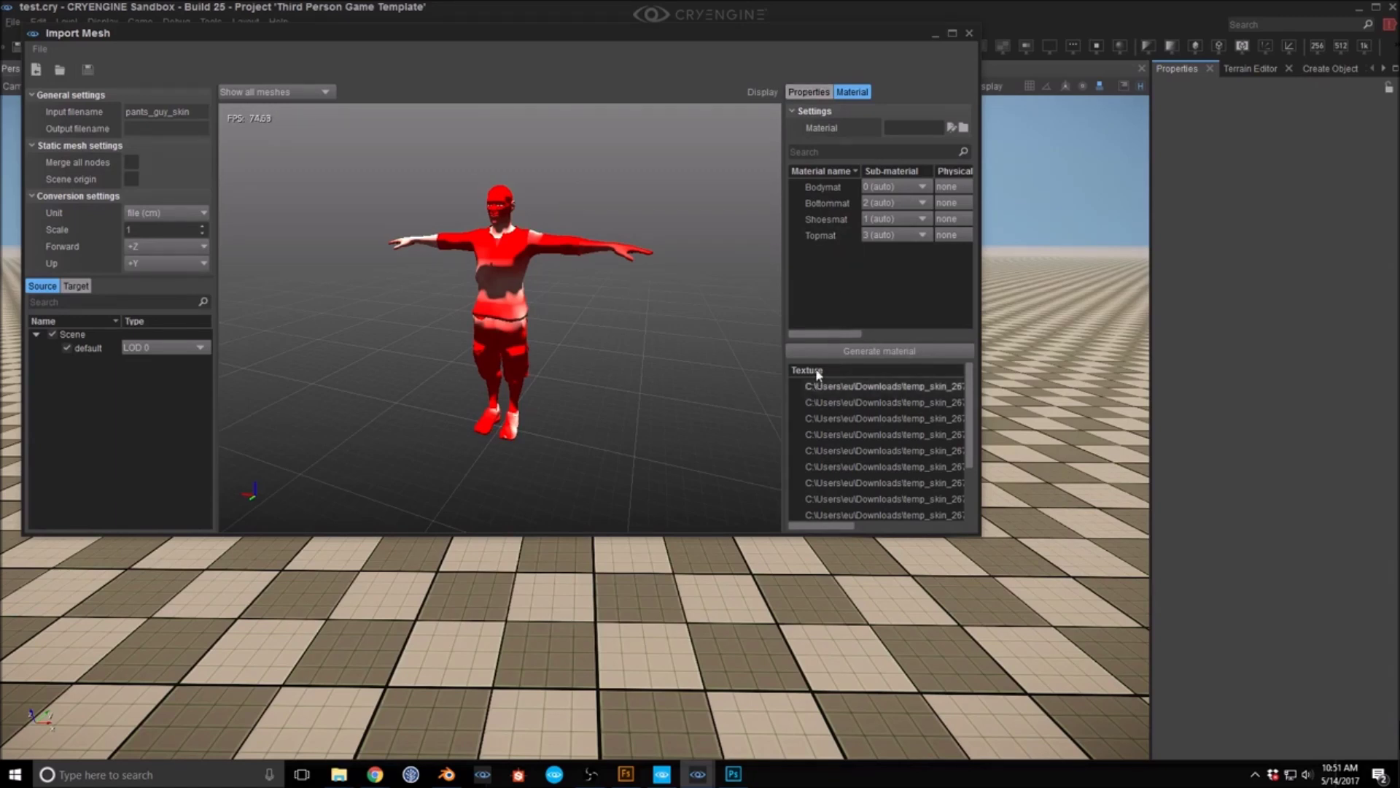
{"action": "left_click", "coordinate": [888, 350]}
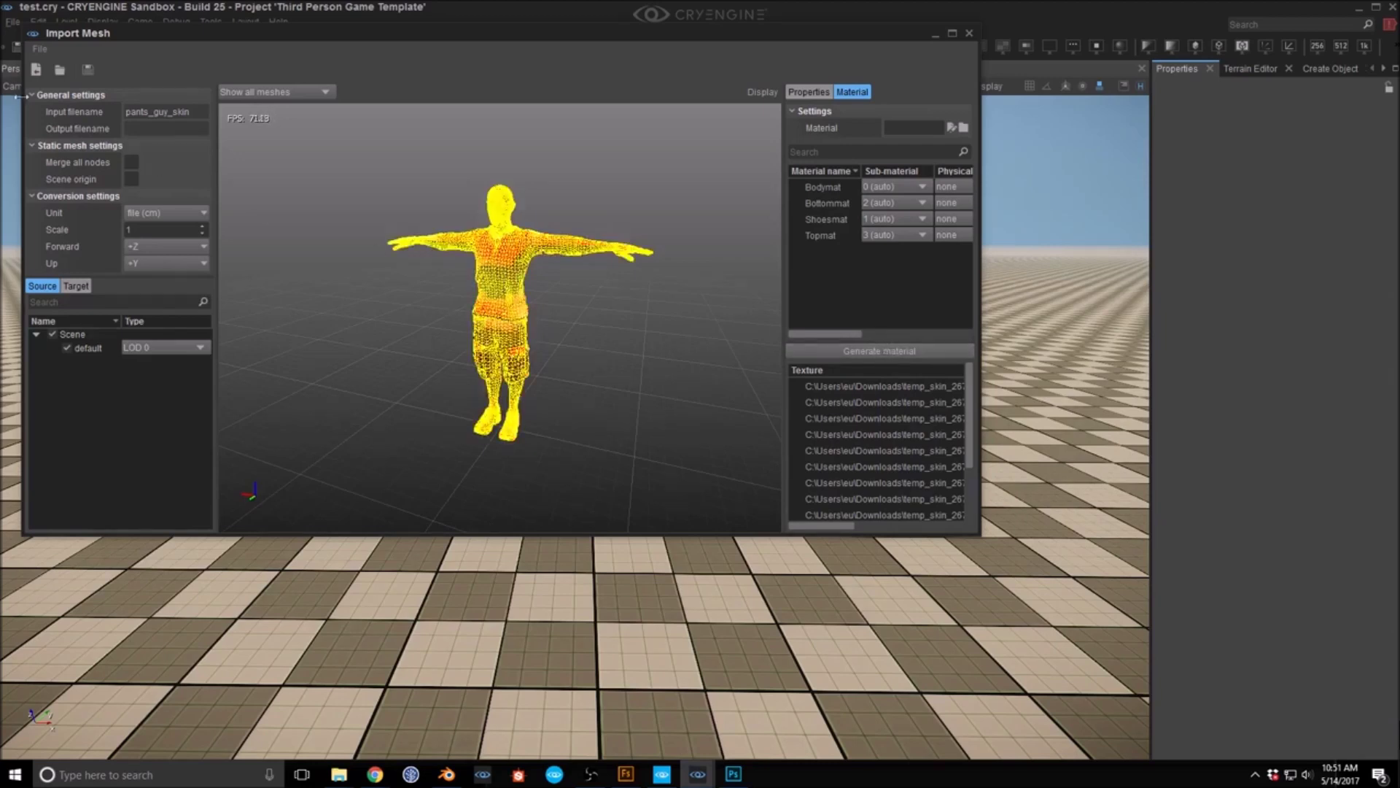
{"action": "left_click", "coordinate": [41, 49]}
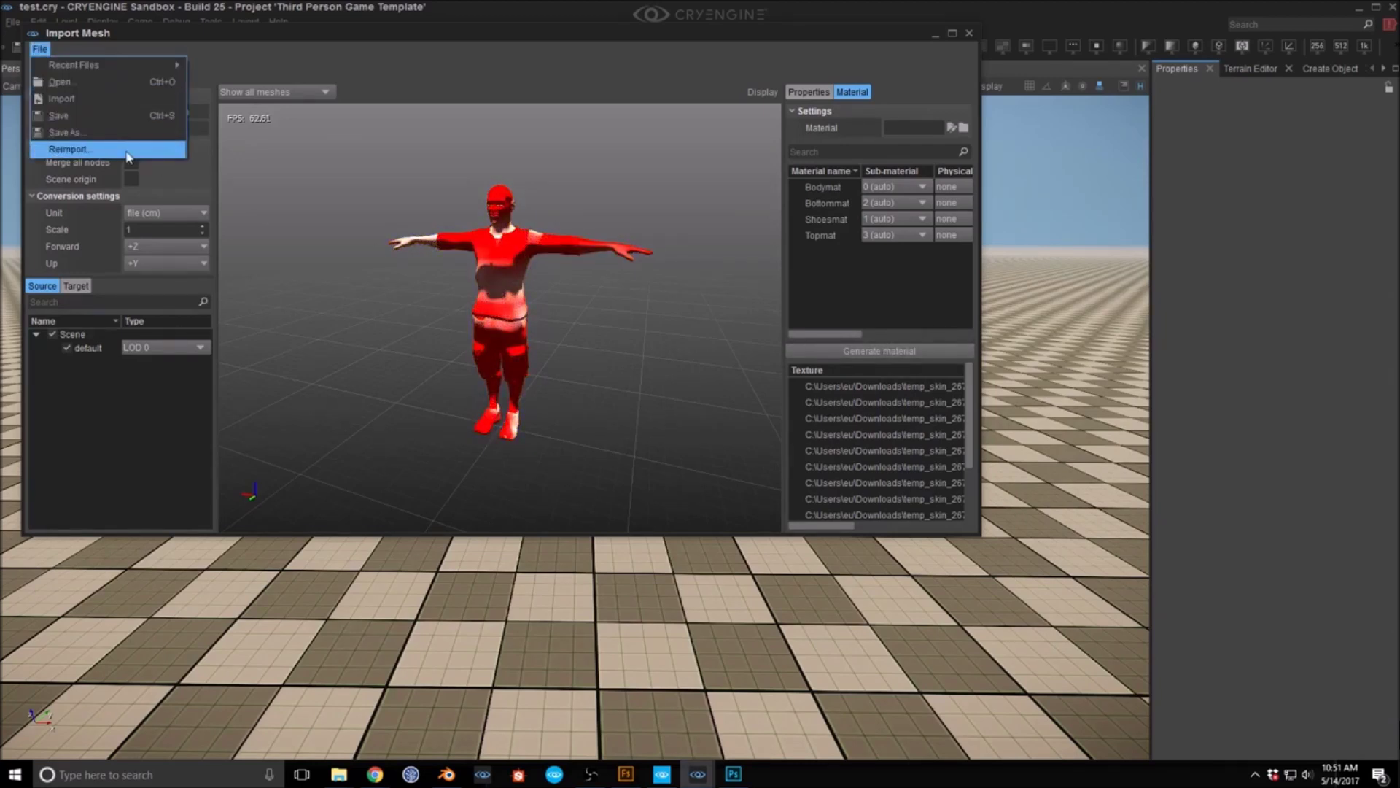
{"action": "left_click", "coordinate": [439, 86]}
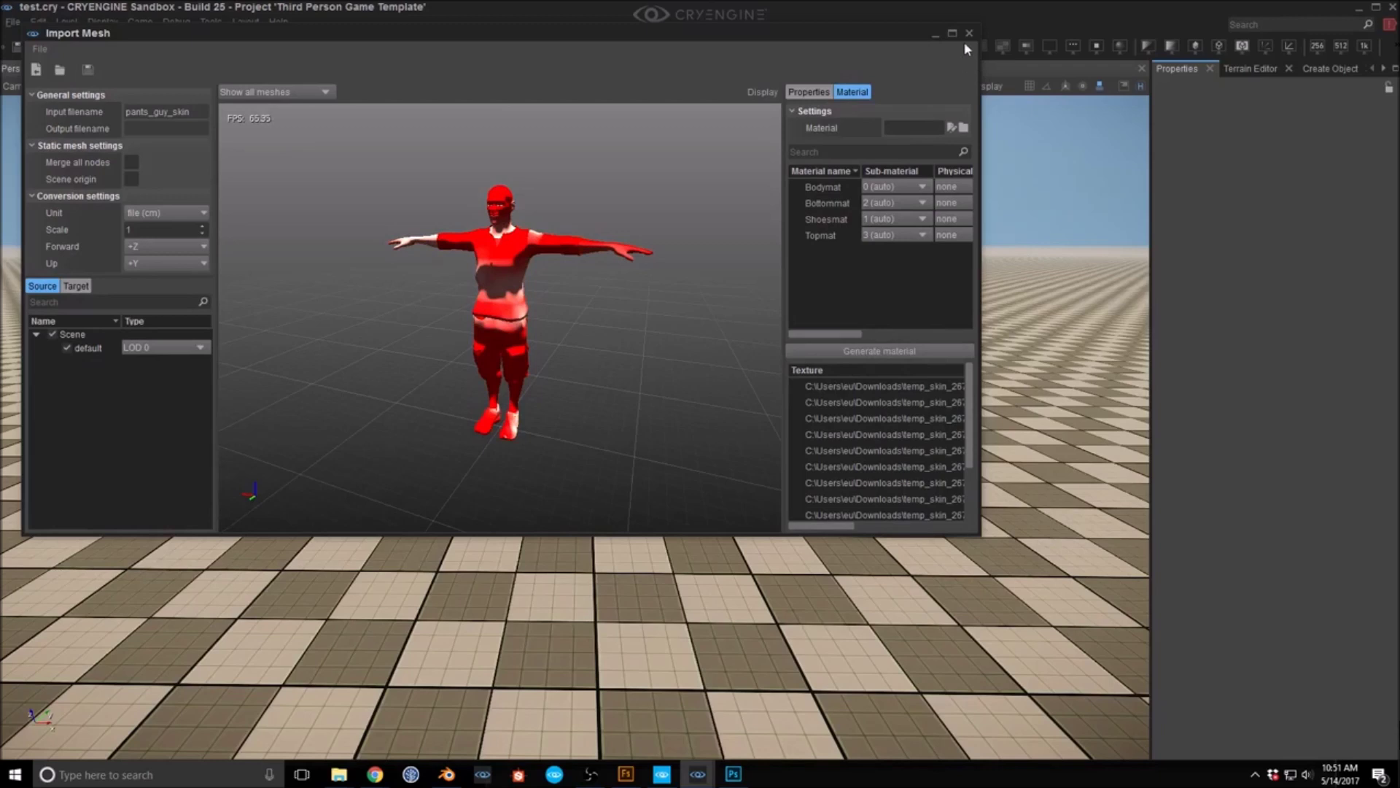
Step: Inspect the properties of the default mesh in a widened properties area and close the mesh importer without saving
{"action": "left_click", "coordinate": [806, 93]}
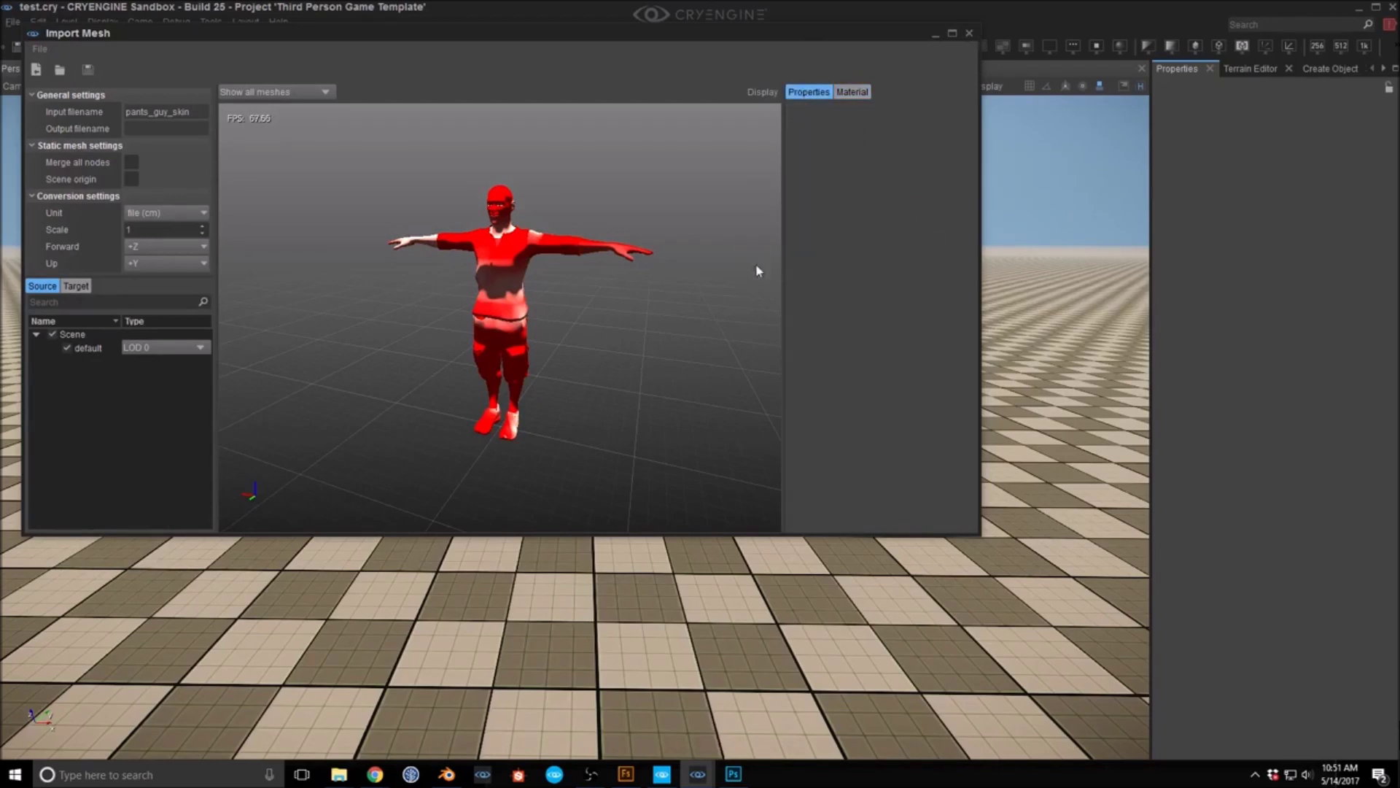
{"action": "left_click", "coordinate": [515, 274]}
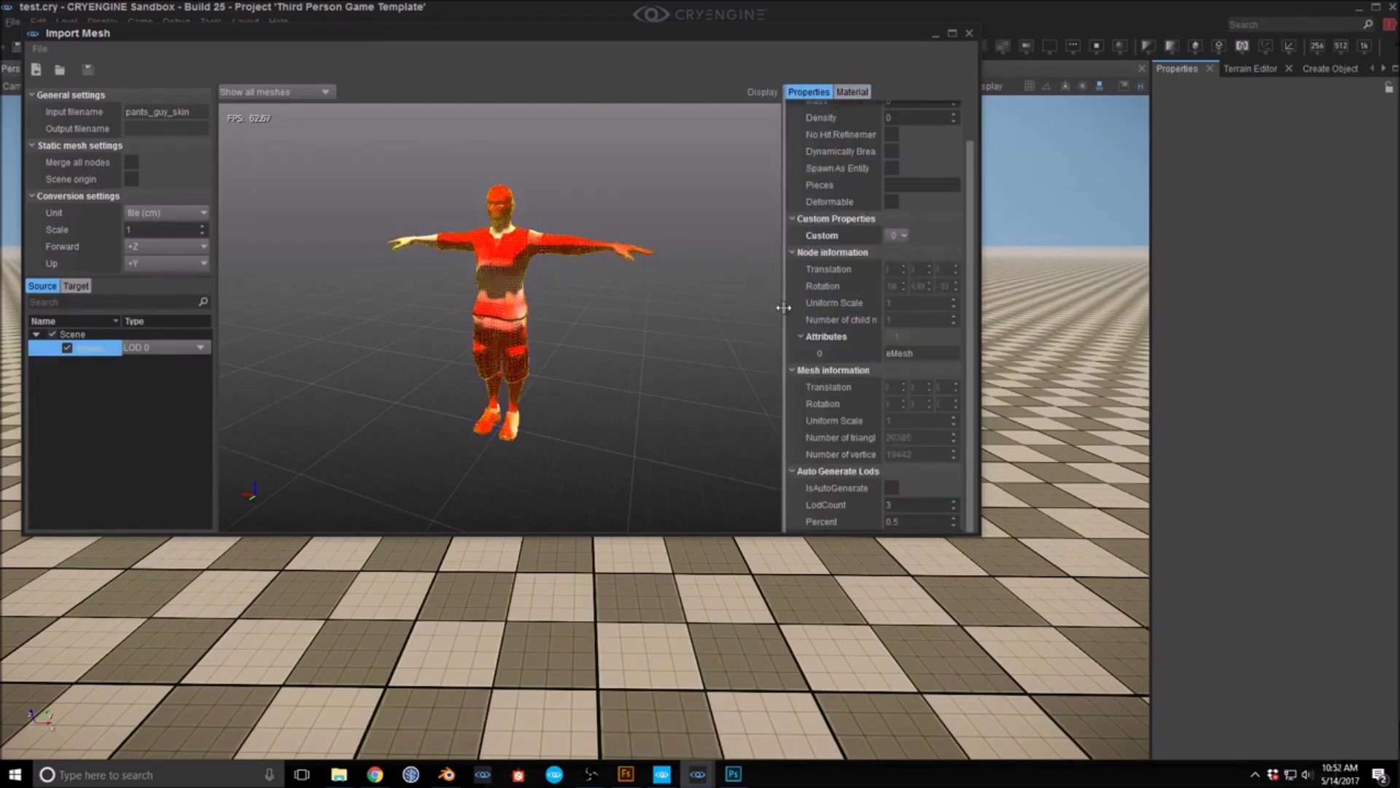
{"action": "left_click_drag", "start_coordinate": [784, 310], "coordinate": [716, 311]}
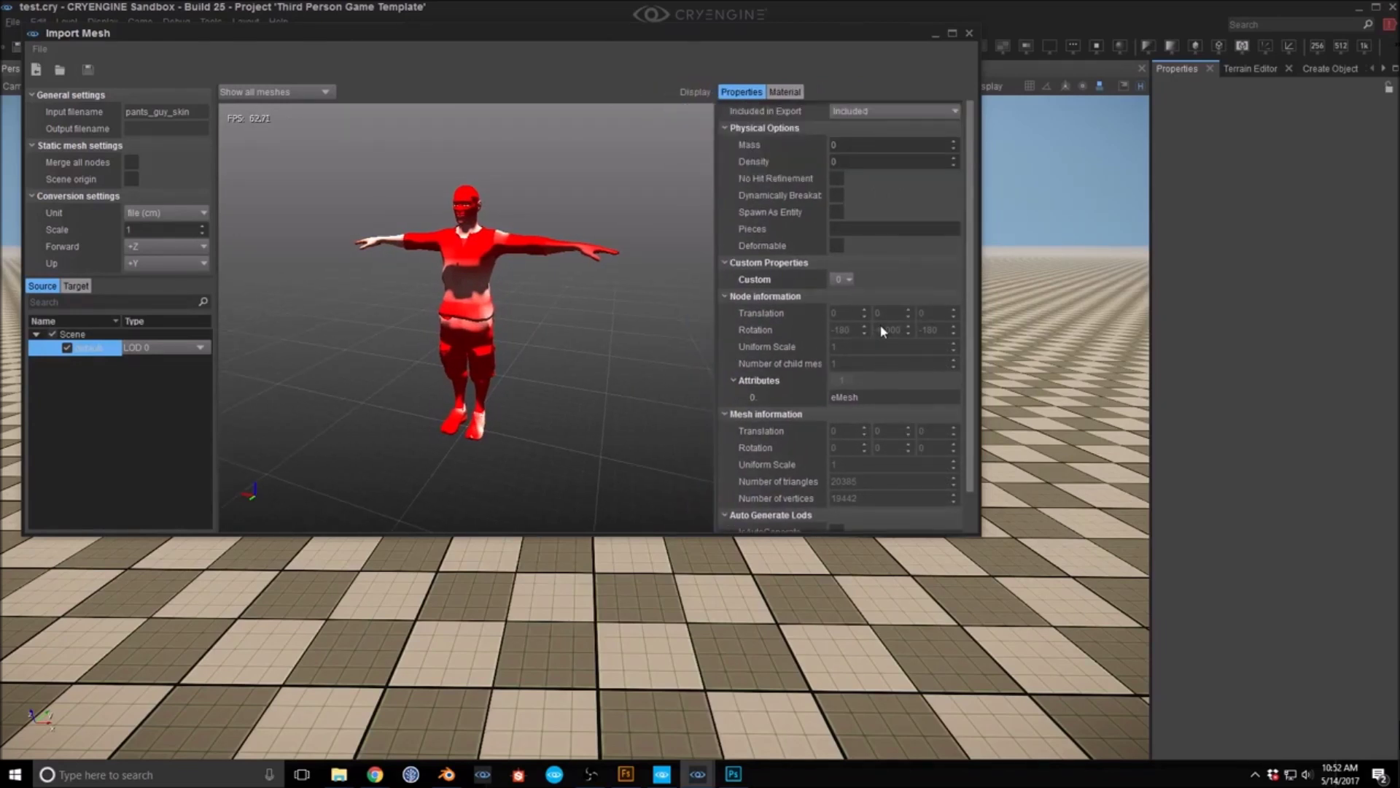
{"action": "left_click", "coordinate": [969, 35]}
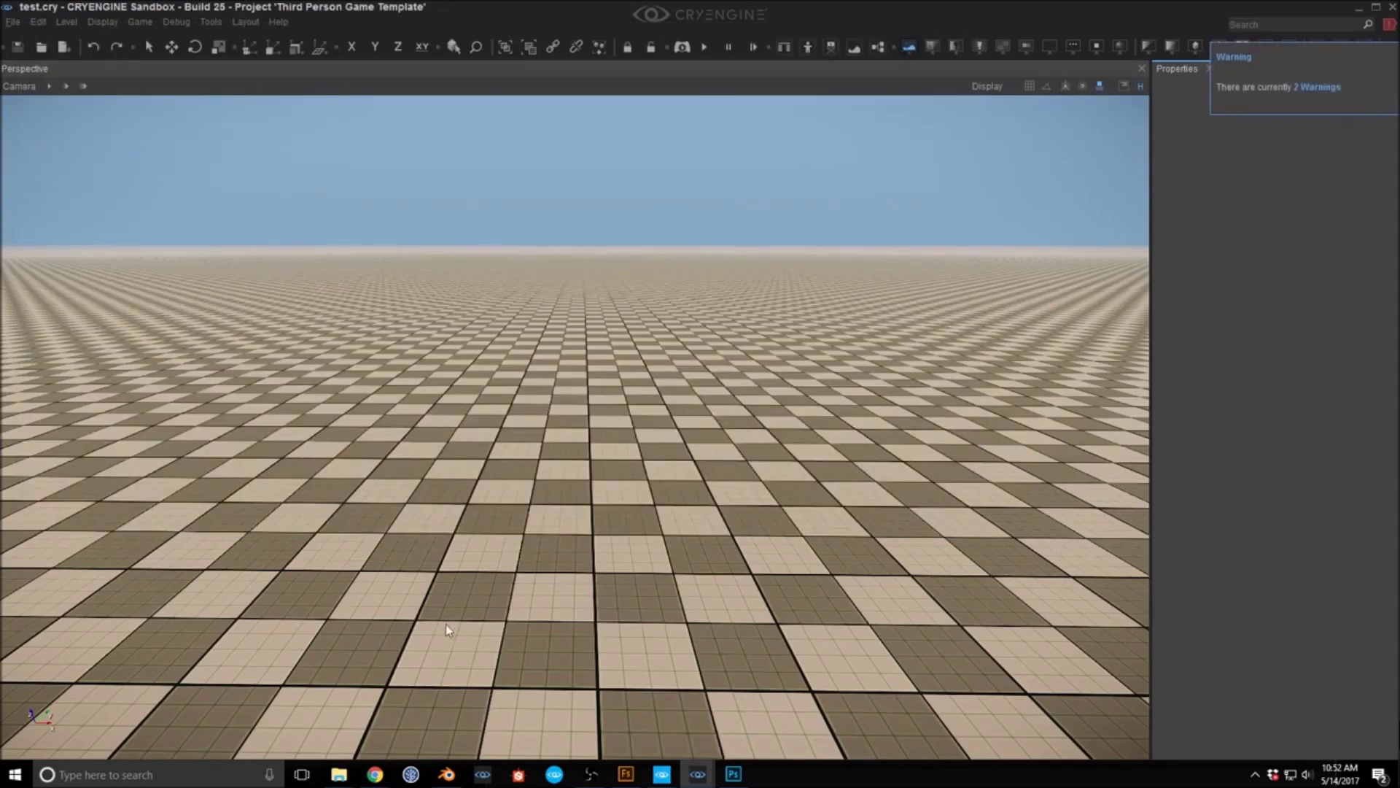
Step: In Blender, export the whole scene as FBX over pants_guy.fbx in the project's mixamo folder, with Selected Objects turned off
{"action": "left_click", "coordinate": [445, 776]}
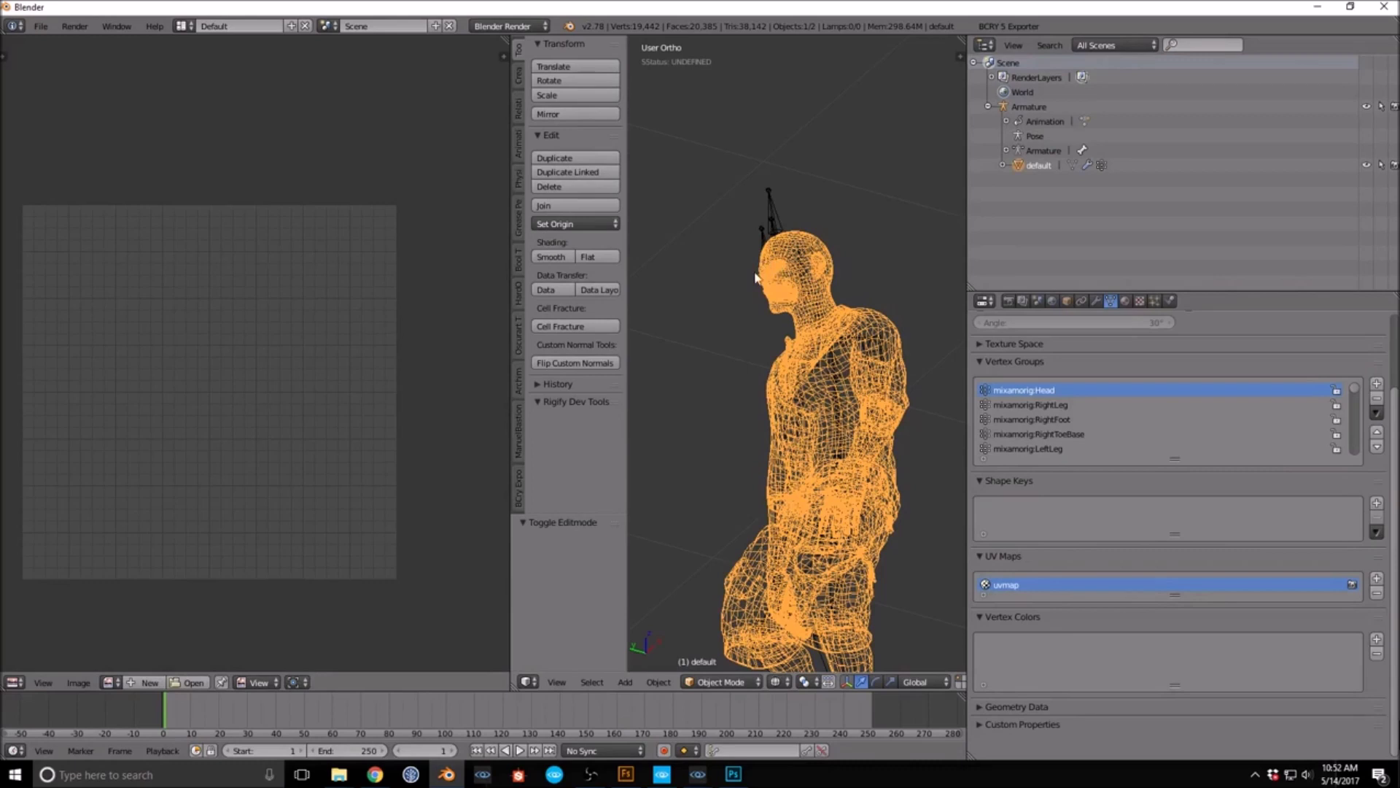
{"action": "left_click", "coordinate": [38, 27]}
{"action": "mouse_move", "coordinate": [111, 306]}
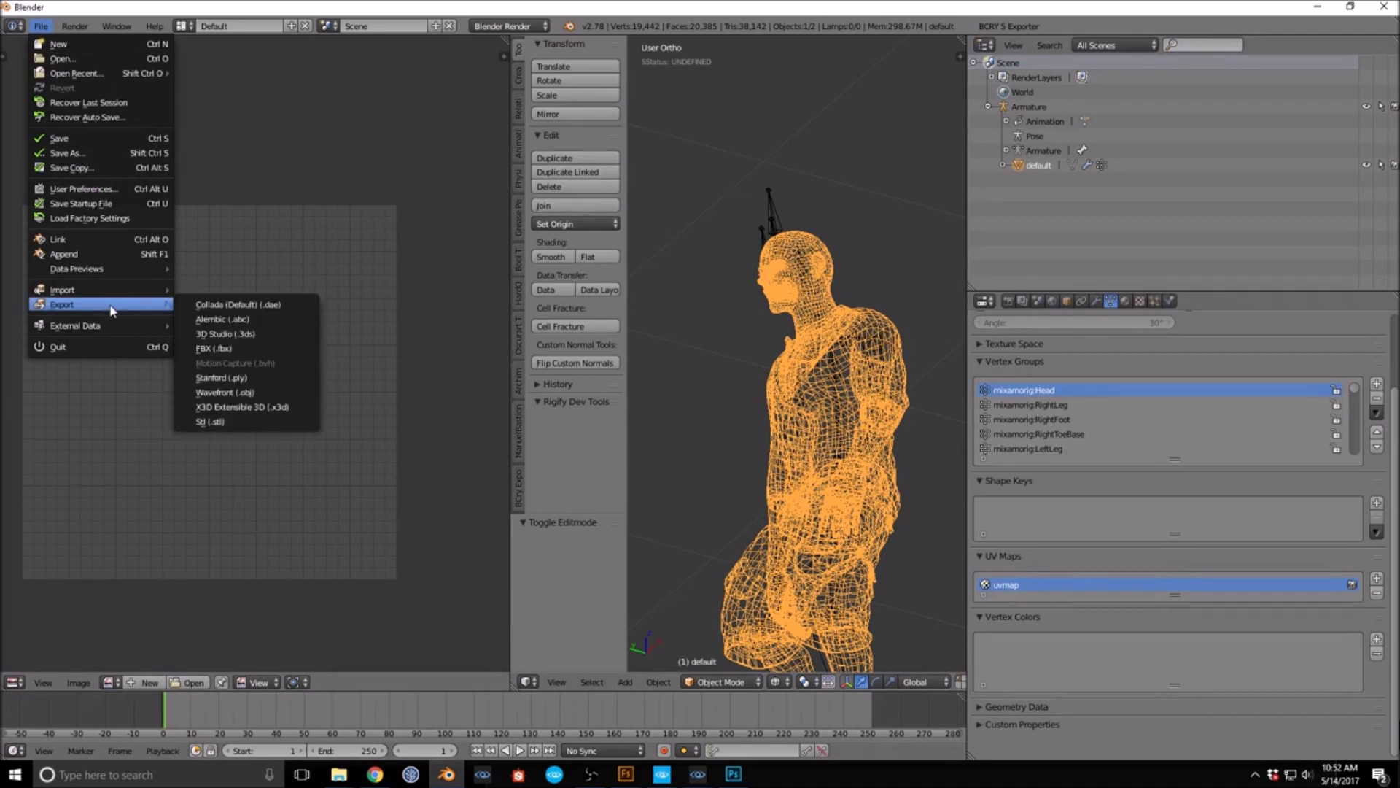
{"action": "left_click", "coordinate": [236, 348]}
{"action": "left_click", "coordinate": [12, 582]}
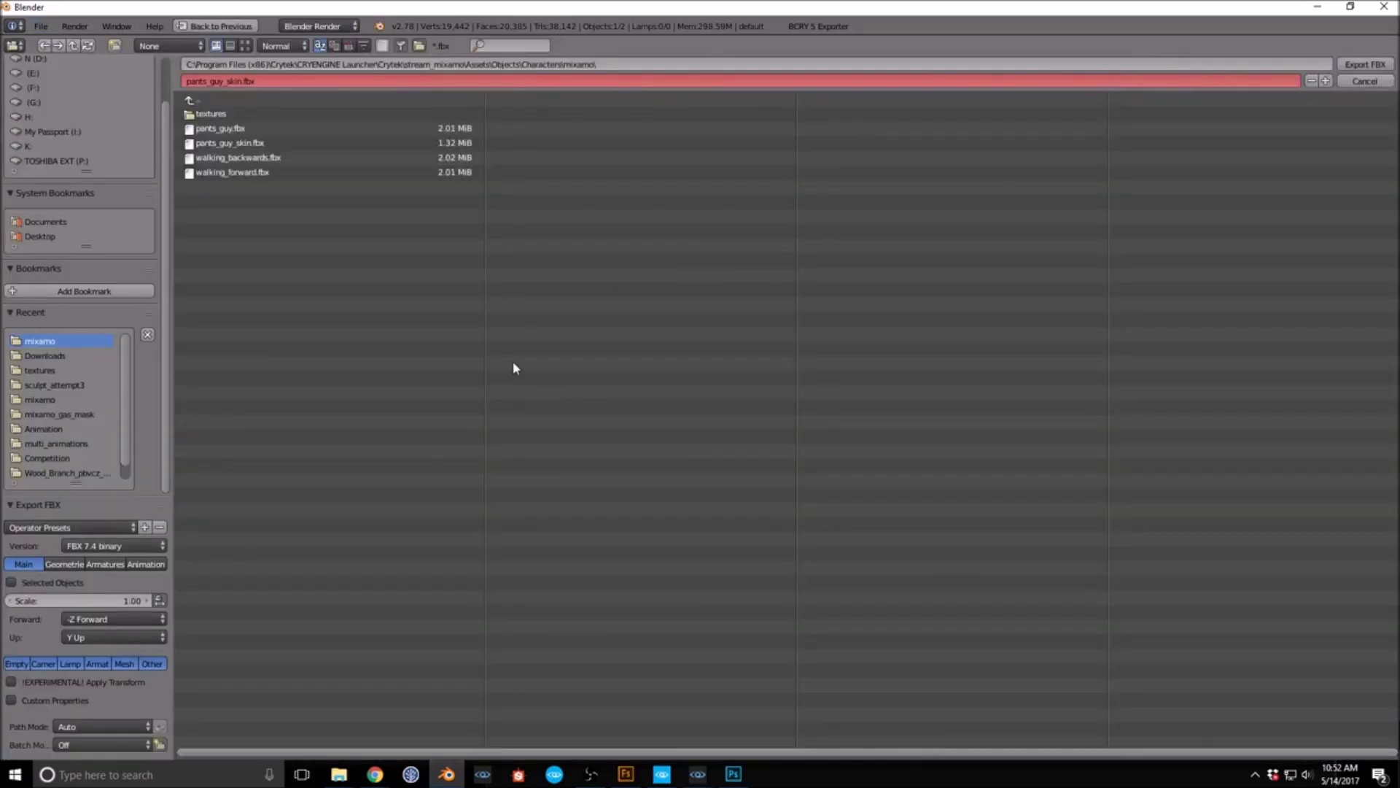
{"action": "left_click", "coordinate": [240, 132]}
{"action": "double_click", "coordinate": [240, 133]}
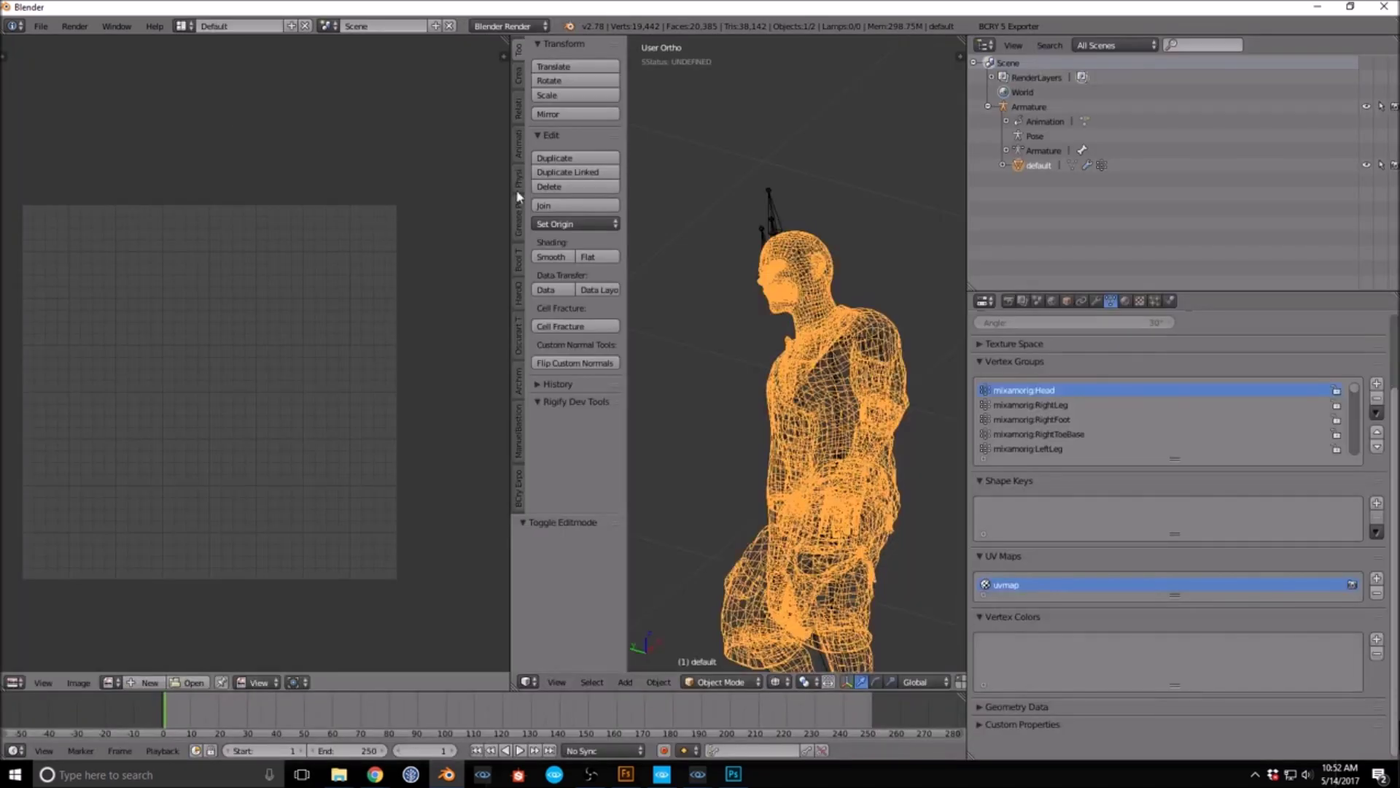
Step: Switch to the CRYENGINE Character Tool and reimport the exported pants_guy FBX from File Explorer into its mixamo assets
{"action": "left_click", "coordinate": [1317, 6]}
{"action": "mouse_move", "coordinate": [698, 773]}
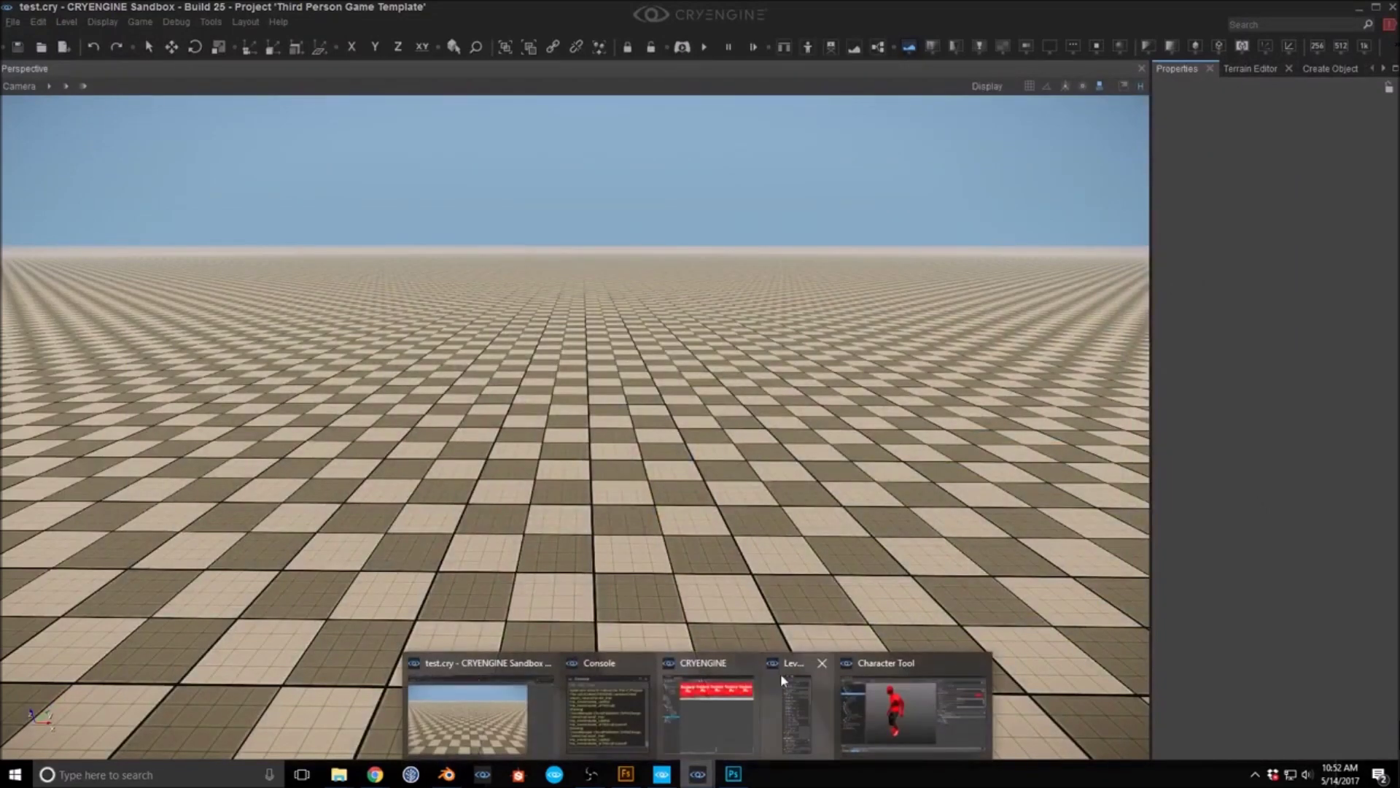
{"action": "left_click", "coordinate": [895, 709]}
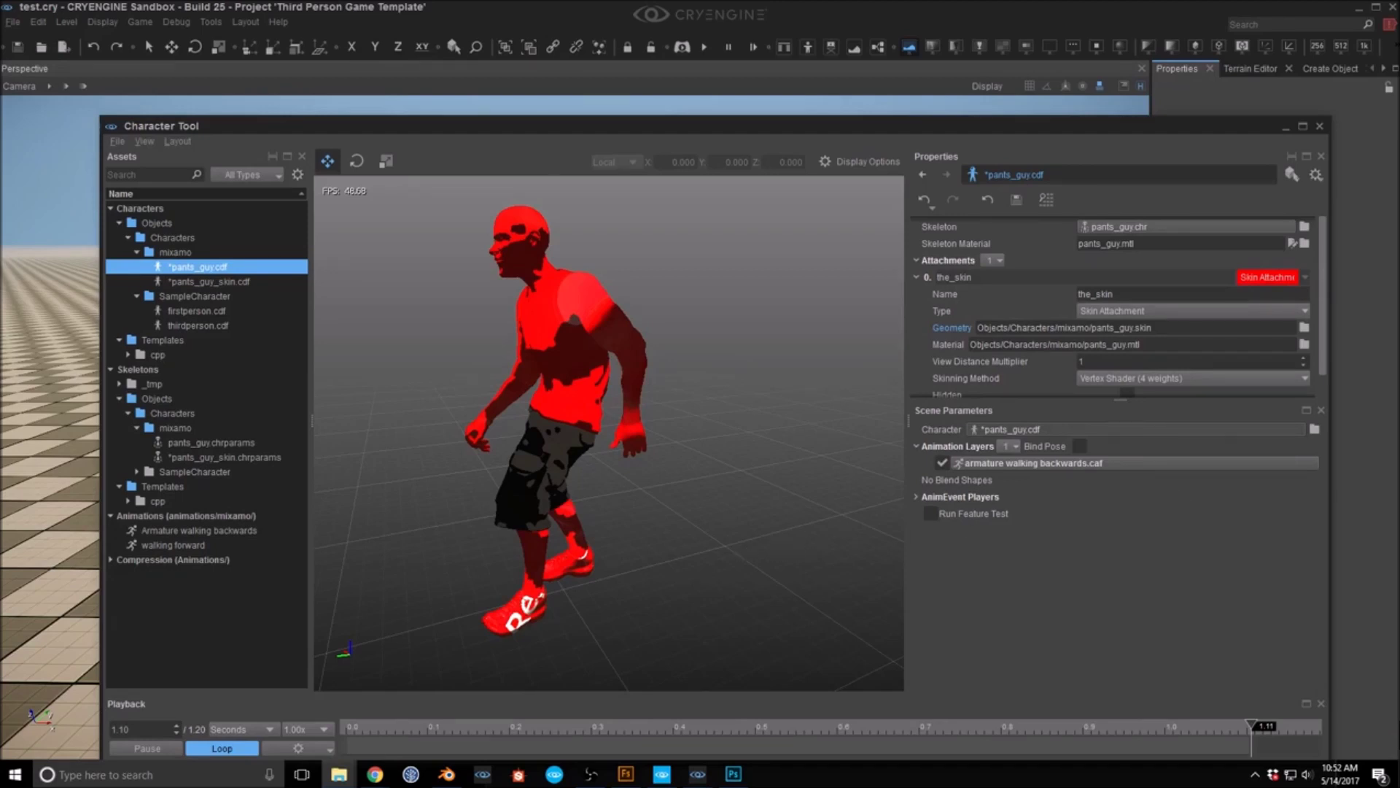
{"action": "left_click_drag", "start_coordinate": [1298, 437], "coordinate": [662, 525]}
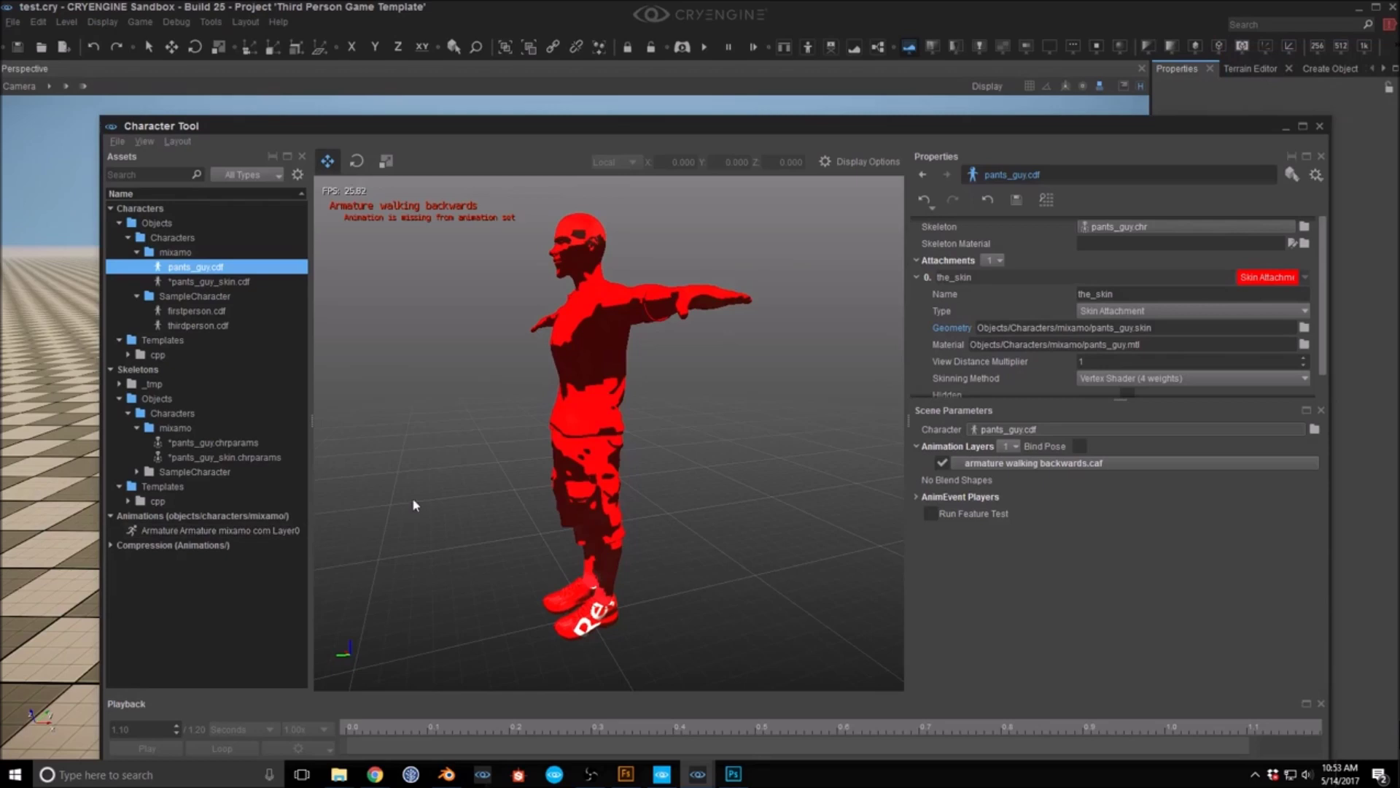
{"action": "middle_click_drag", "start_coordinate": [610, 445], "coordinate": [617, 480]}
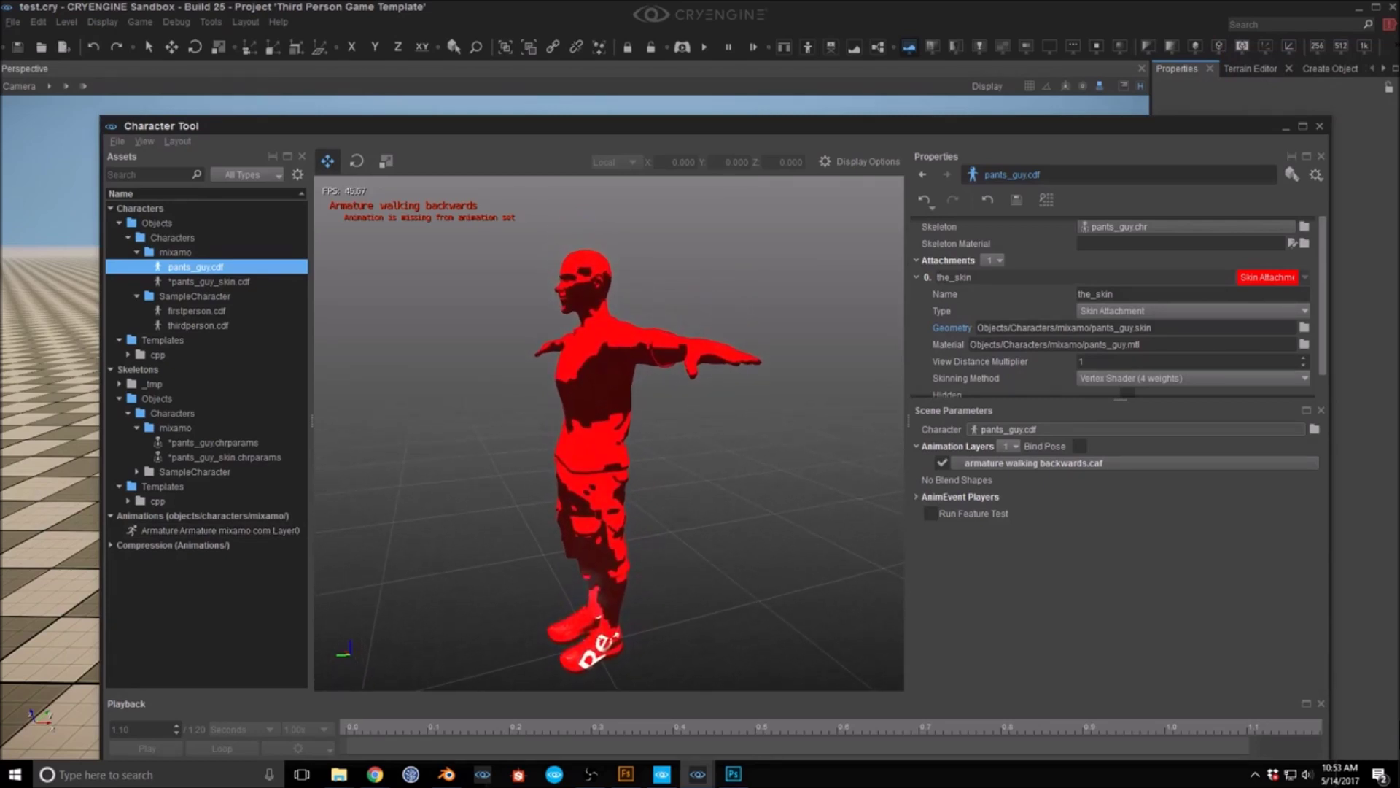
Step: Point the animation set filter of pants_guy_skin.chrparams to the Animations/mixamo directory
{"action": "left_click", "coordinate": [219, 282]}
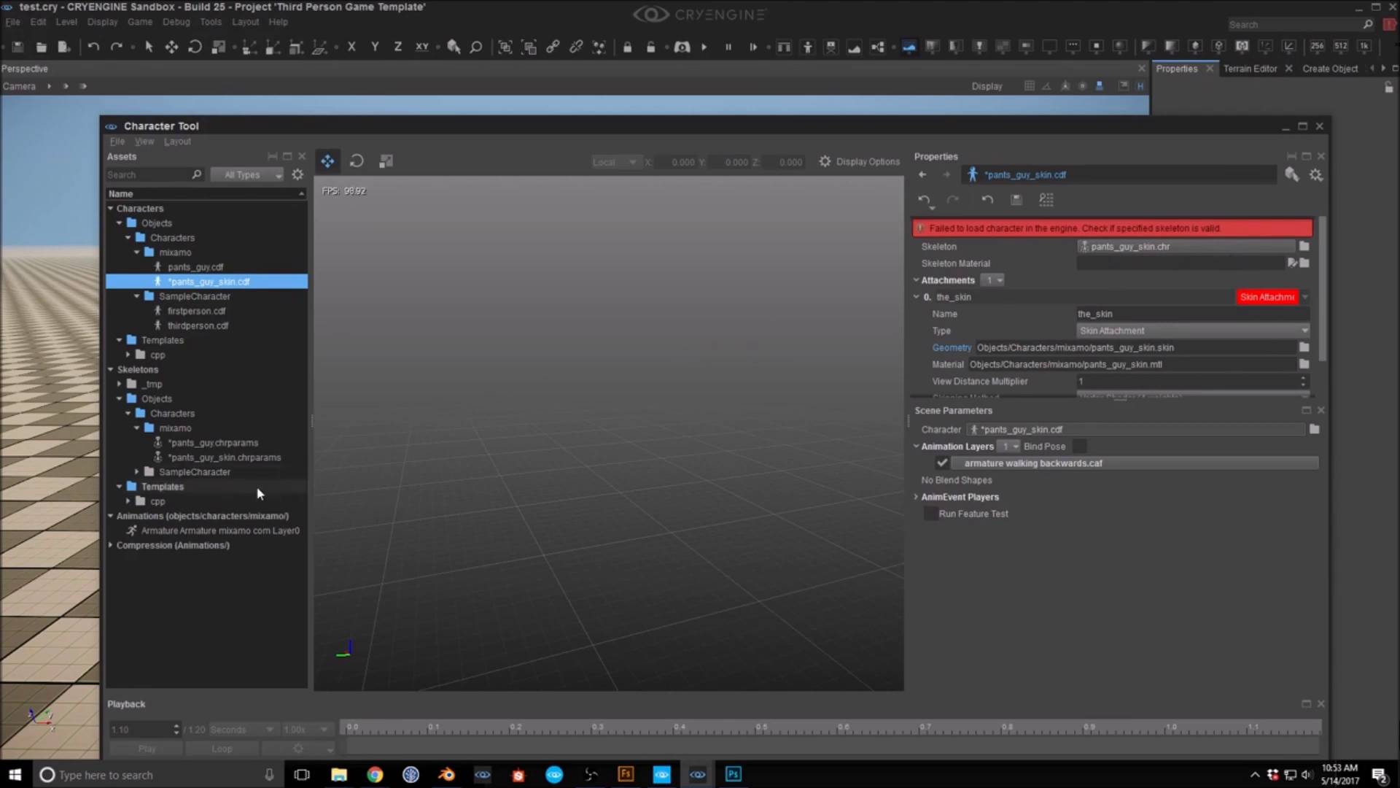
{"action": "left_click", "coordinate": [213, 456]}
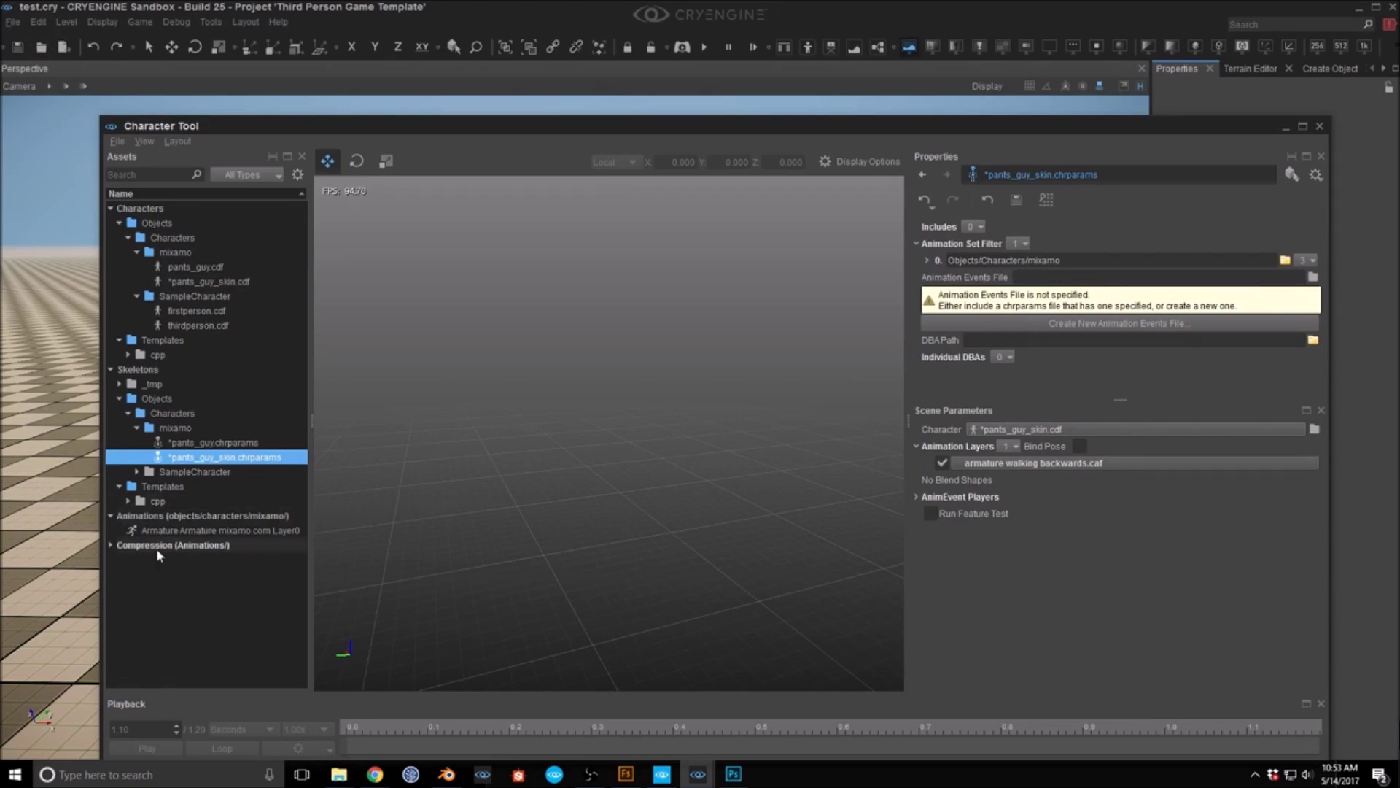
{"action": "left_click", "coordinate": [111, 545]}
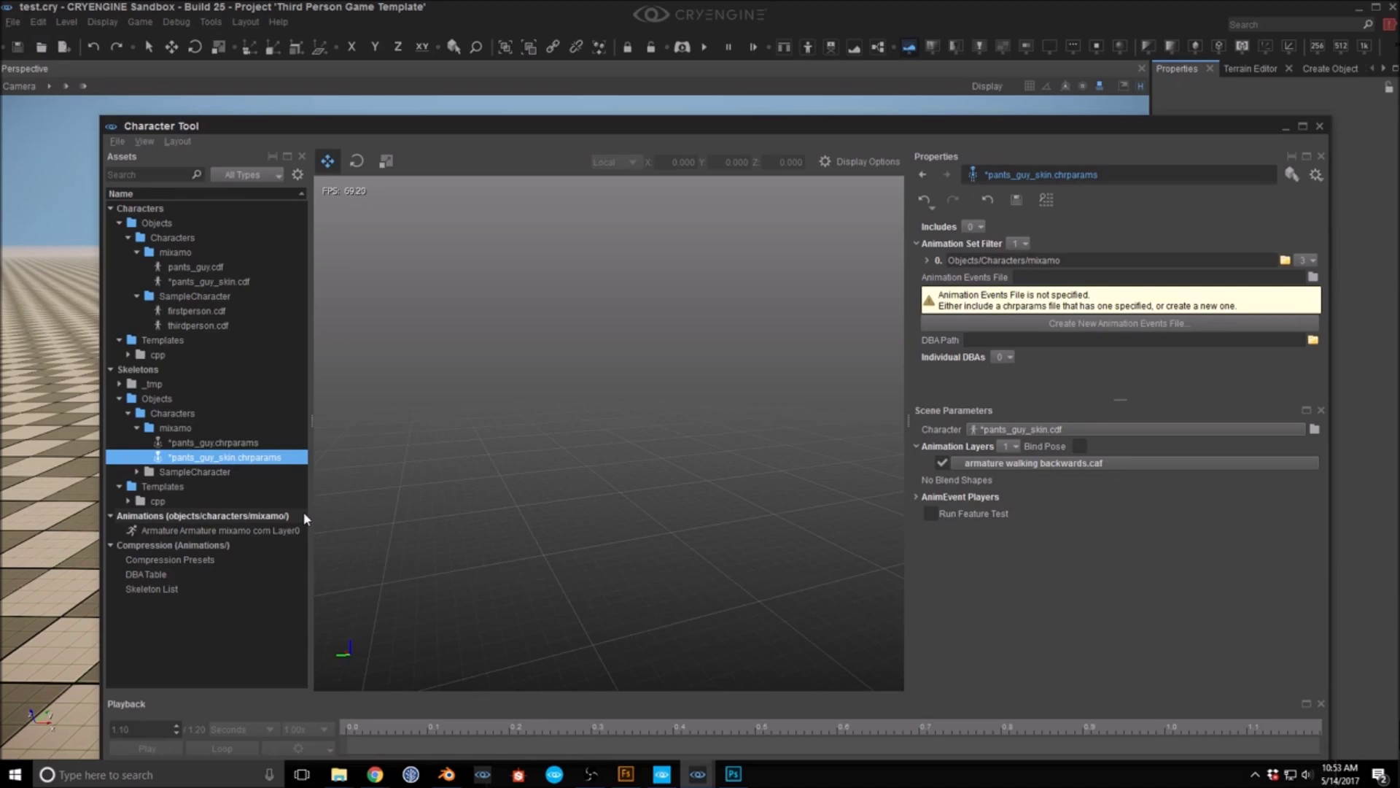
{"action": "left_click", "coordinate": [1021, 243]}
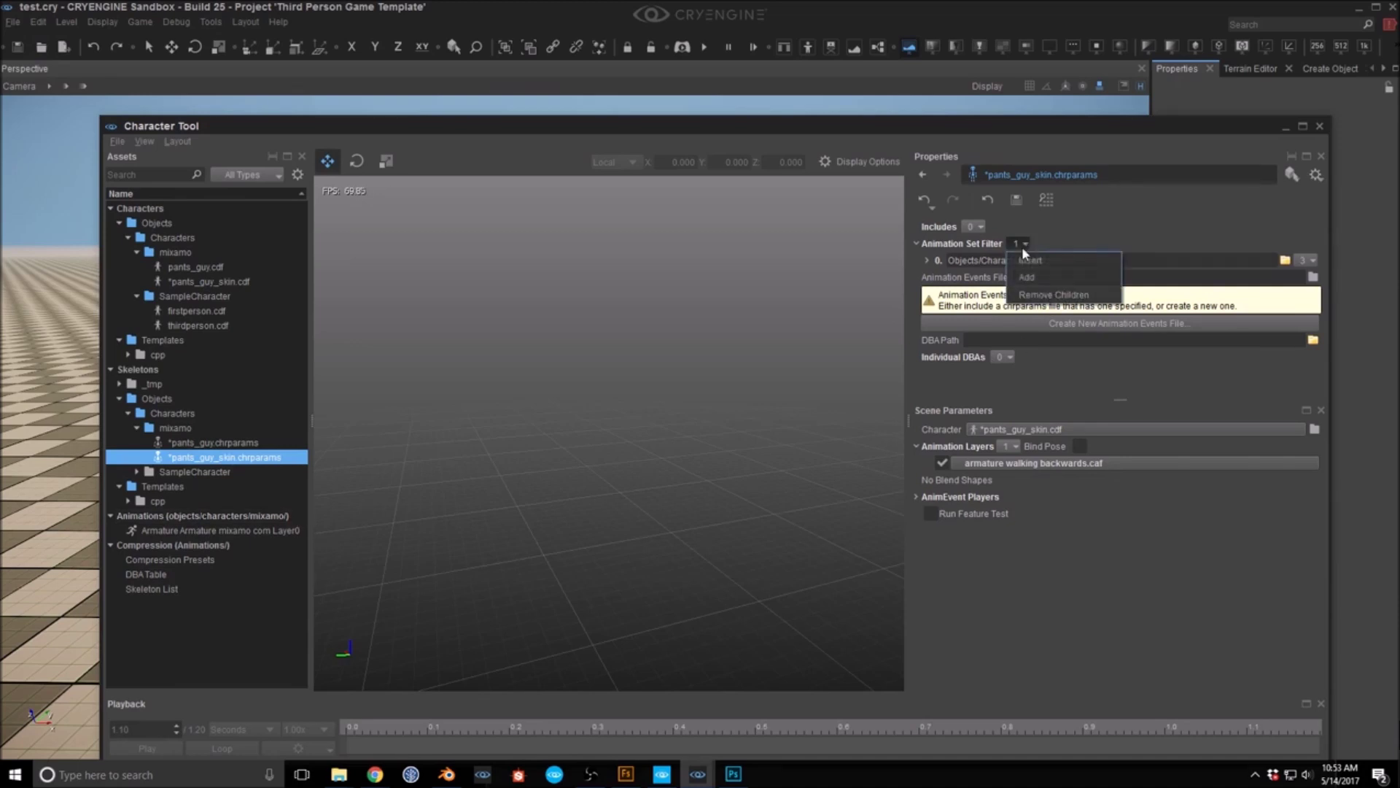
{"action": "left_click", "coordinate": [1041, 278]}
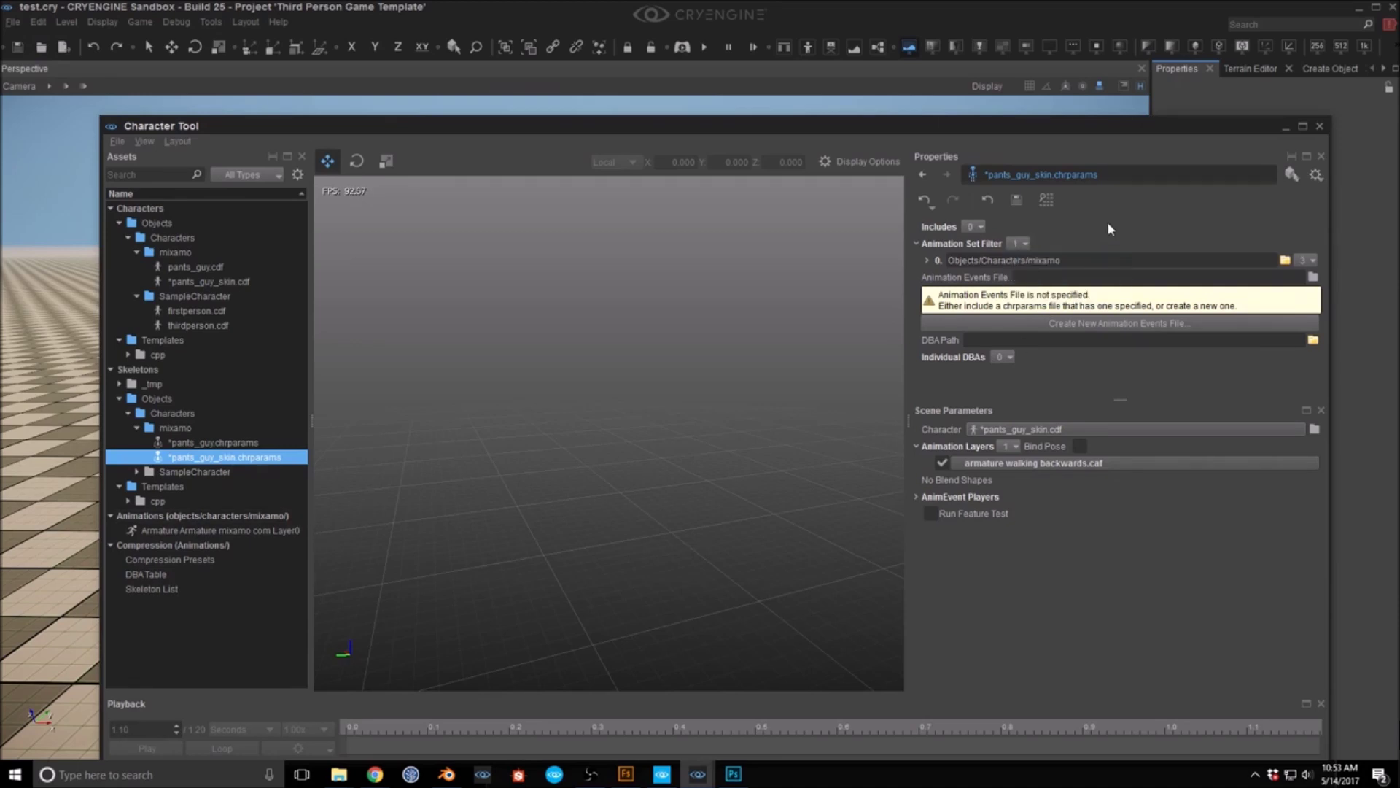
{"action": "left_click", "coordinate": [1284, 260]}
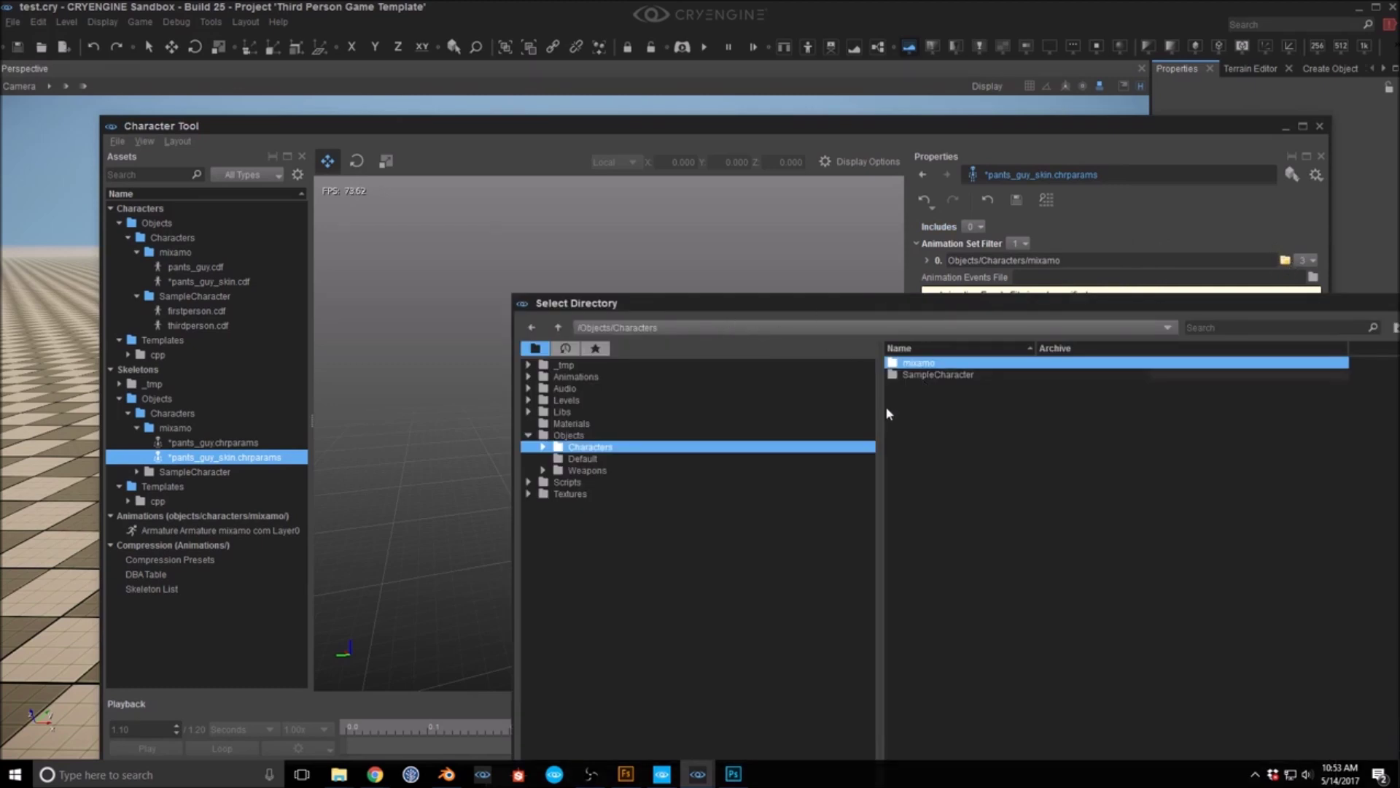
{"action": "left_click", "coordinate": [575, 377]}
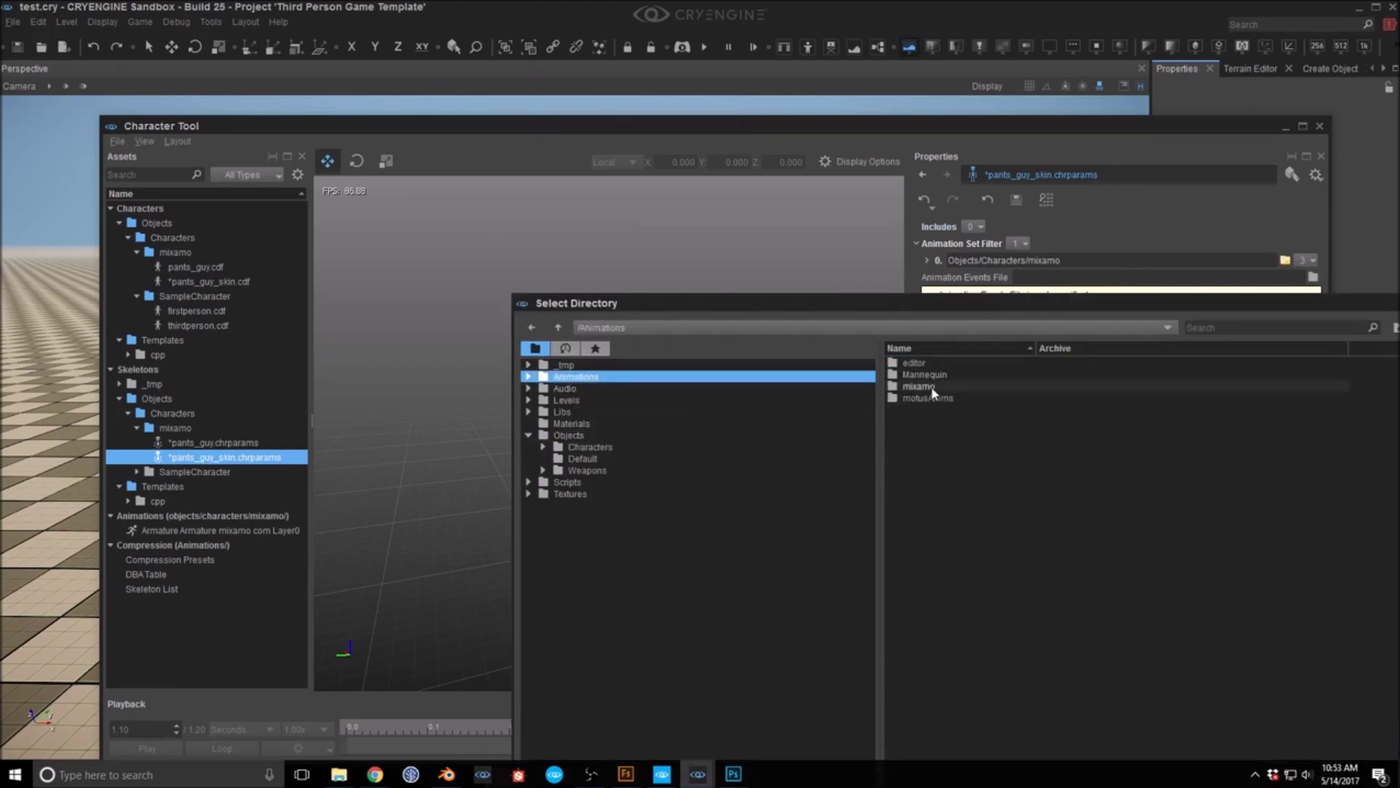
{"action": "double_click", "coordinate": [960, 385]}
{"action": "left_click_drag", "start_coordinate": [915, 304], "coordinate": [616, 97]}
{"action": "left_click", "coordinate": [986, 736]}
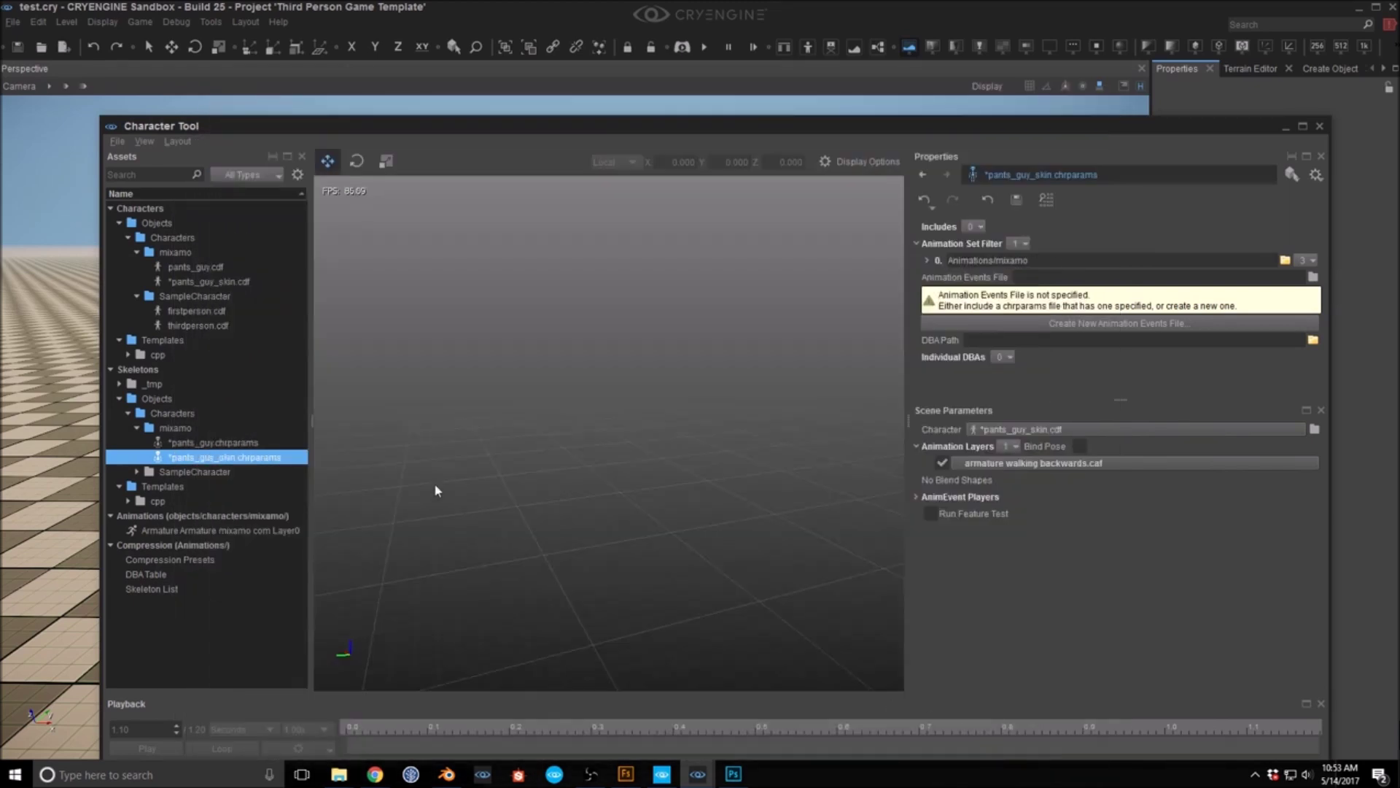
Step: Assign pants_guy.chr from the mixamo folder as the skeleton of pants_guy_skin.cdf, and reopen the pants_guy.cdf character
{"action": "left_click", "coordinate": [219, 281]}
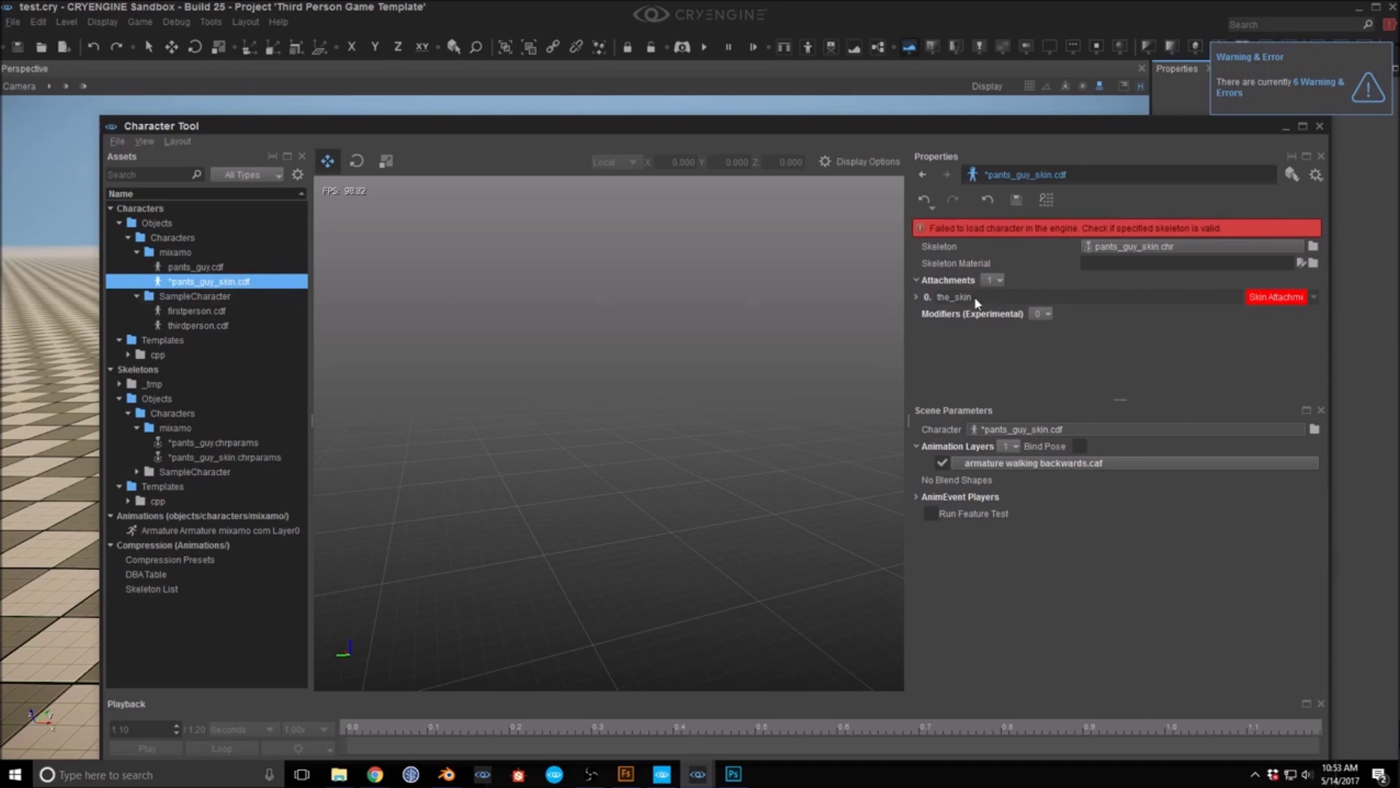
{"action": "left_click", "coordinate": [1252, 246]}
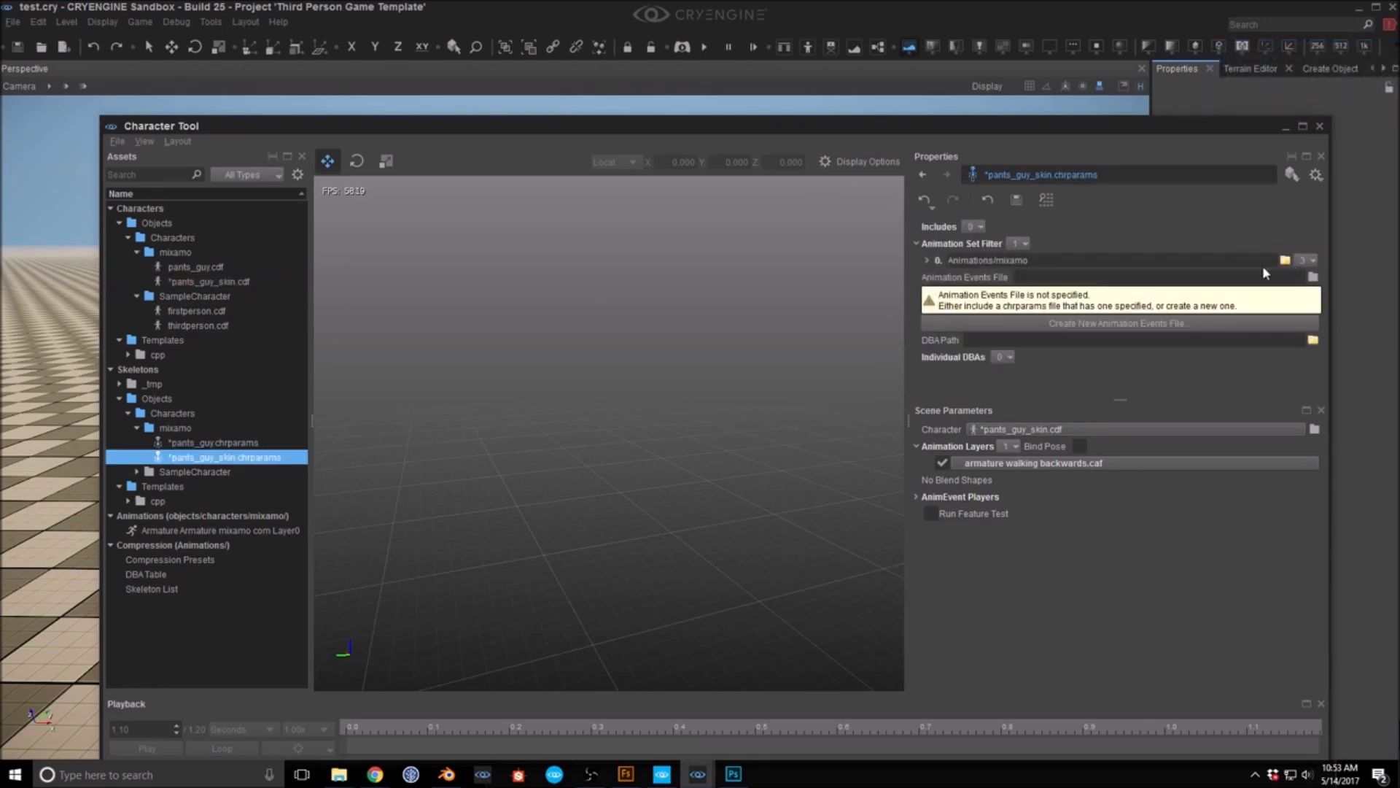
{"action": "left_click", "coordinate": [232, 282]}
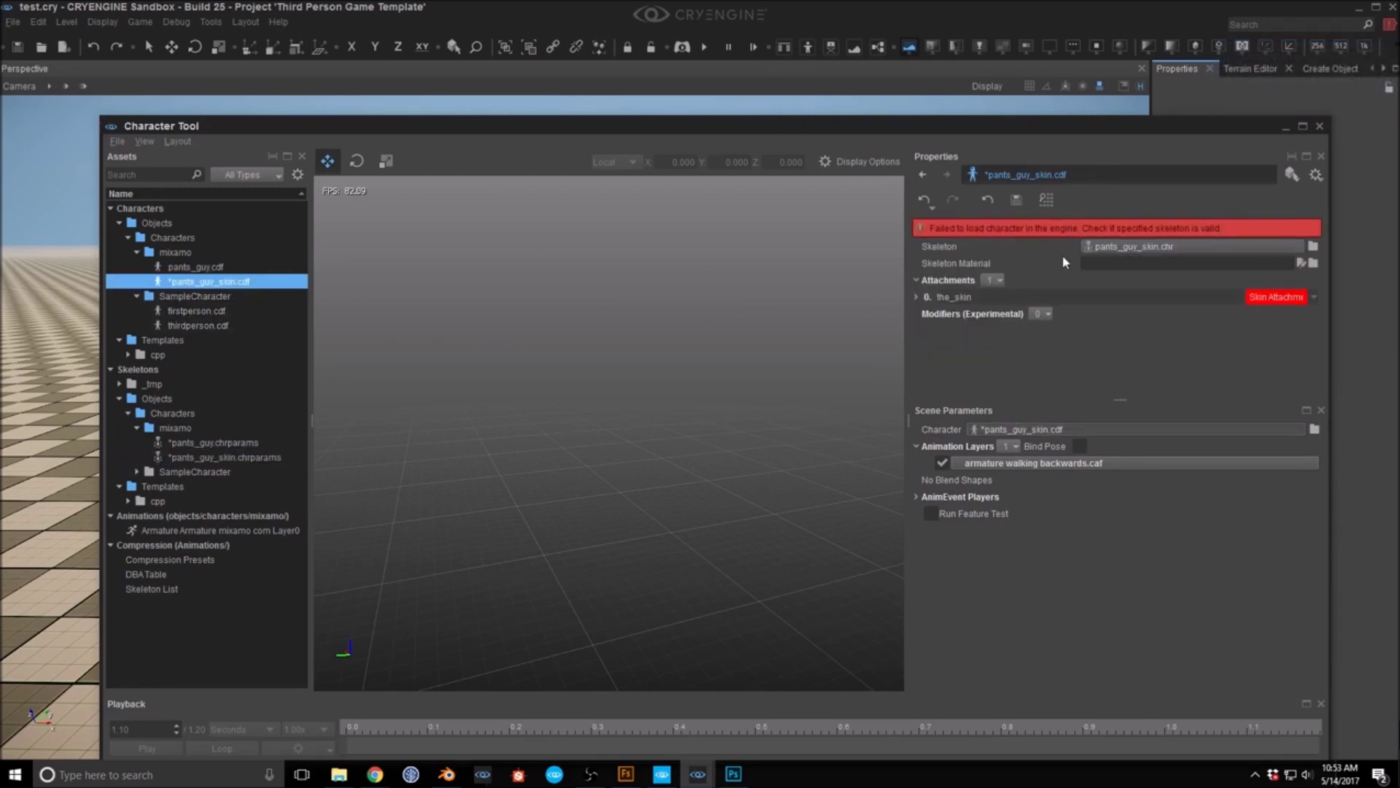
{"action": "left_click", "coordinate": [1313, 248]}
{"action": "left_click", "coordinate": [930, 374]}
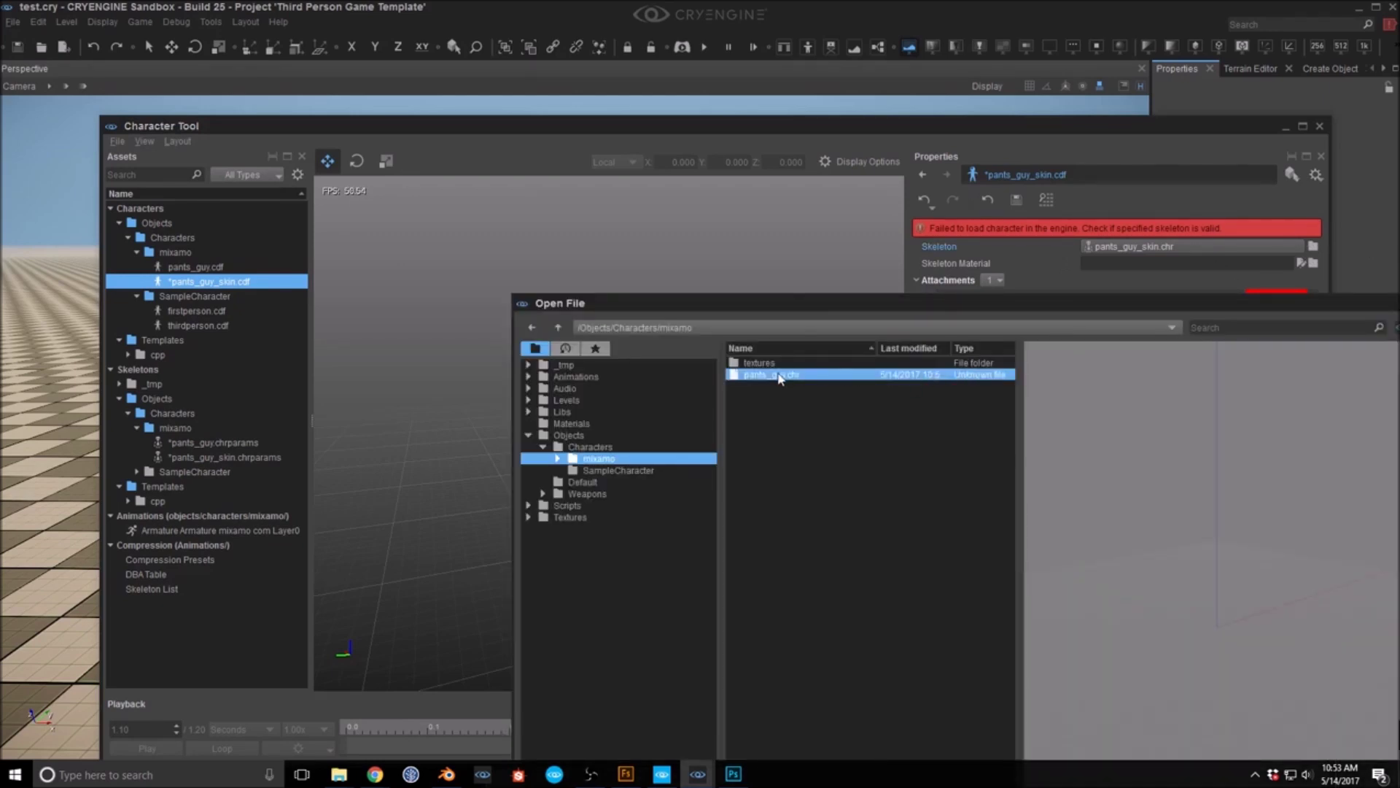
{"action": "double_click", "coordinate": [778, 377]}
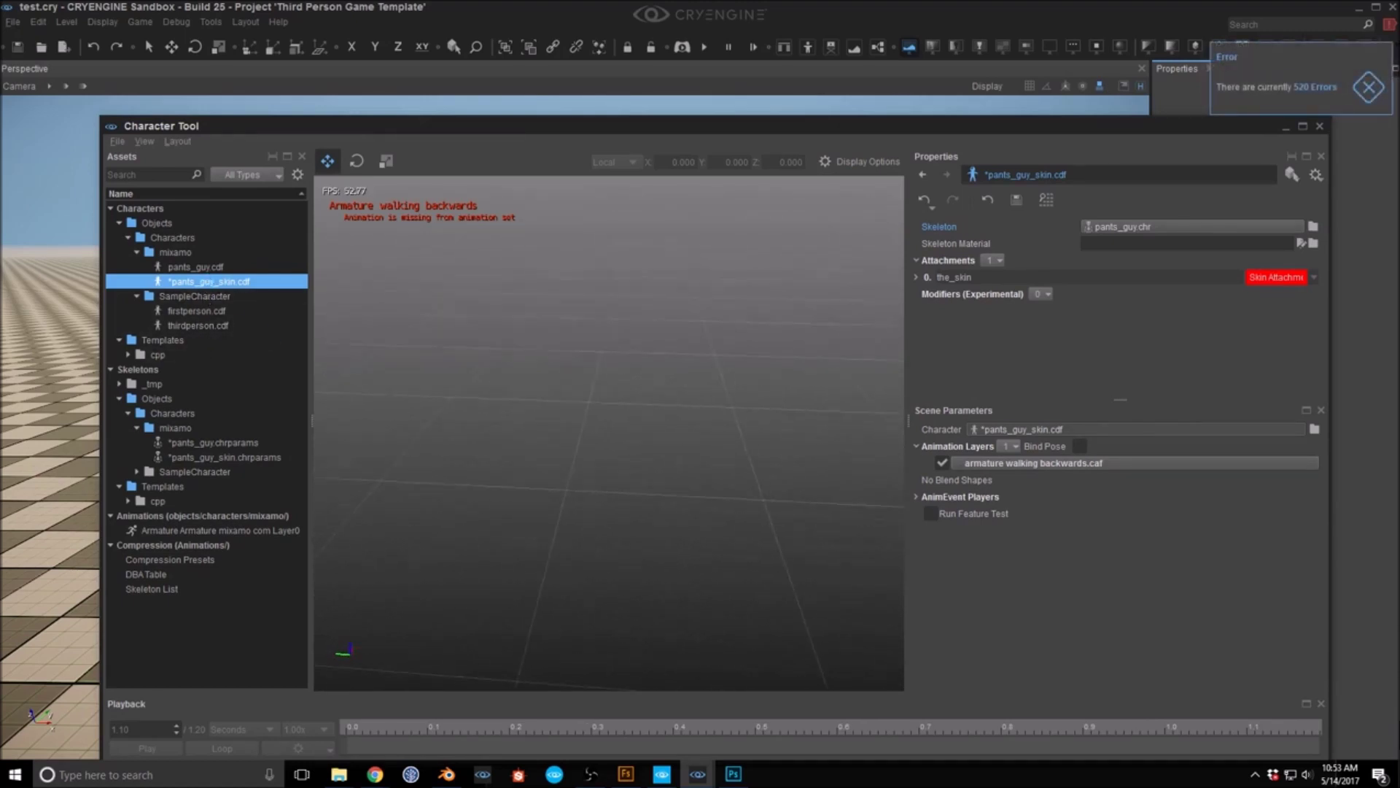
{"action": "left_click", "coordinate": [195, 267]}
{"action": "double_click", "coordinate": [195, 267]}
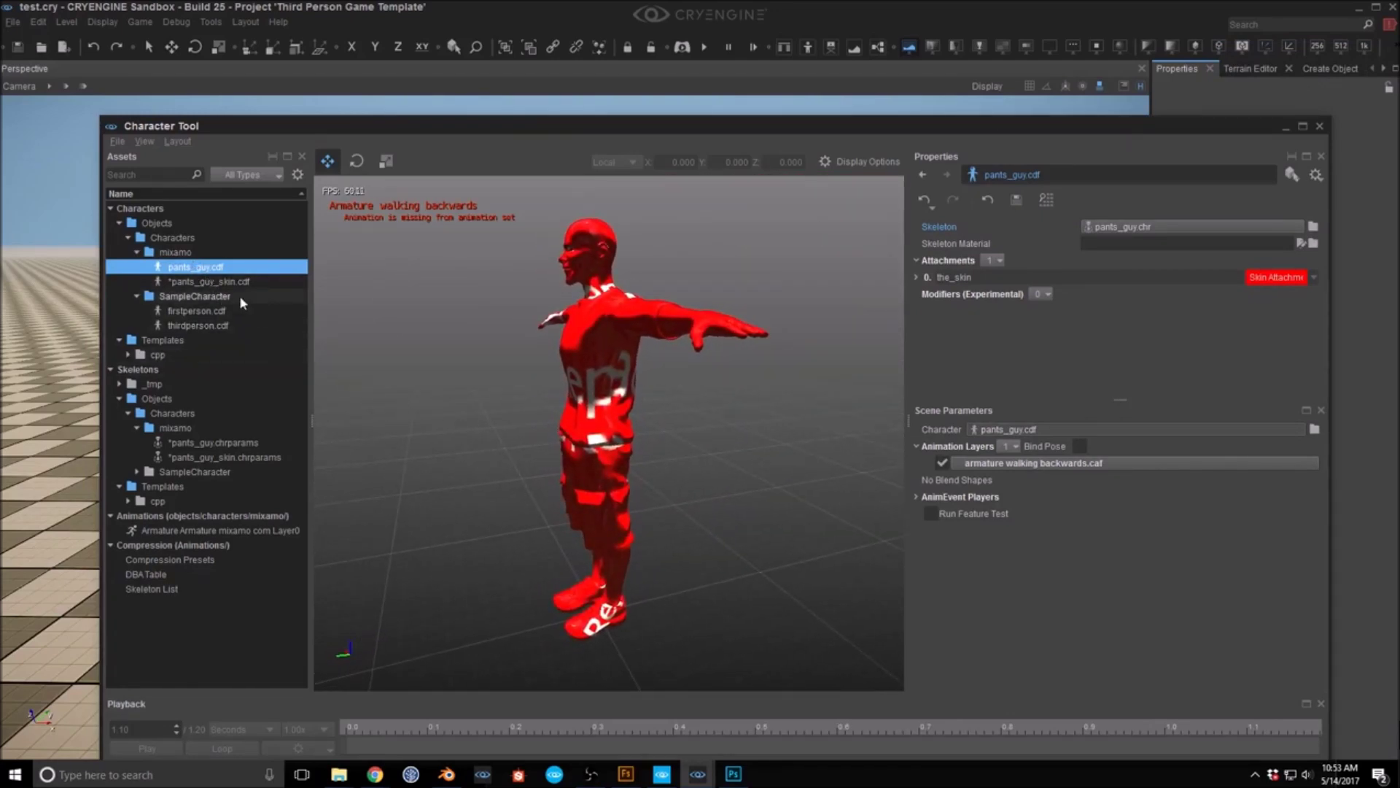
Step: Preview the Armature mixamo com Layer0 animation on the character and inspect the the_skin attachment of pants_guy_skin.cdf
{"action": "middle_click_drag", "start_coordinate": [446, 476], "coordinate": [444, 460]}
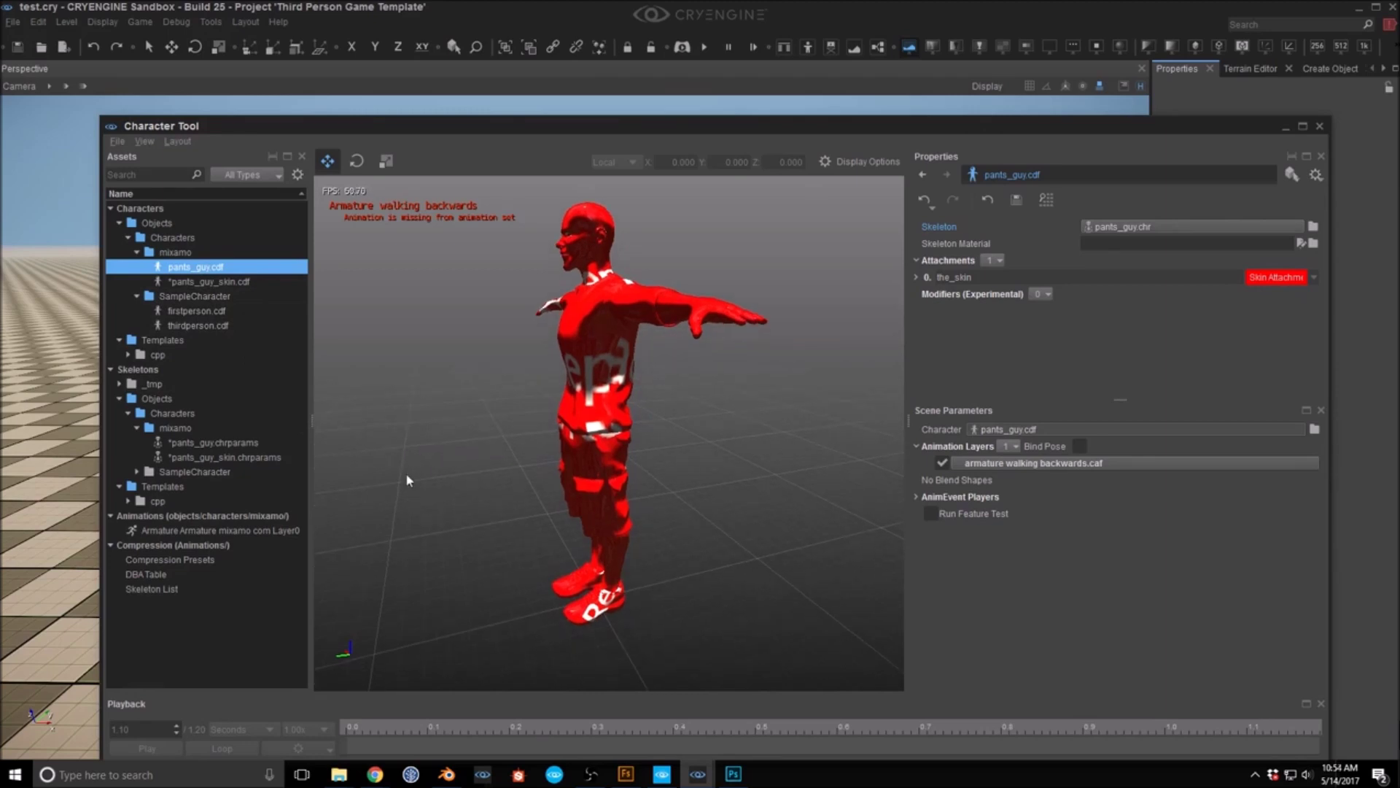
{"action": "left_click", "coordinate": [151, 531]}
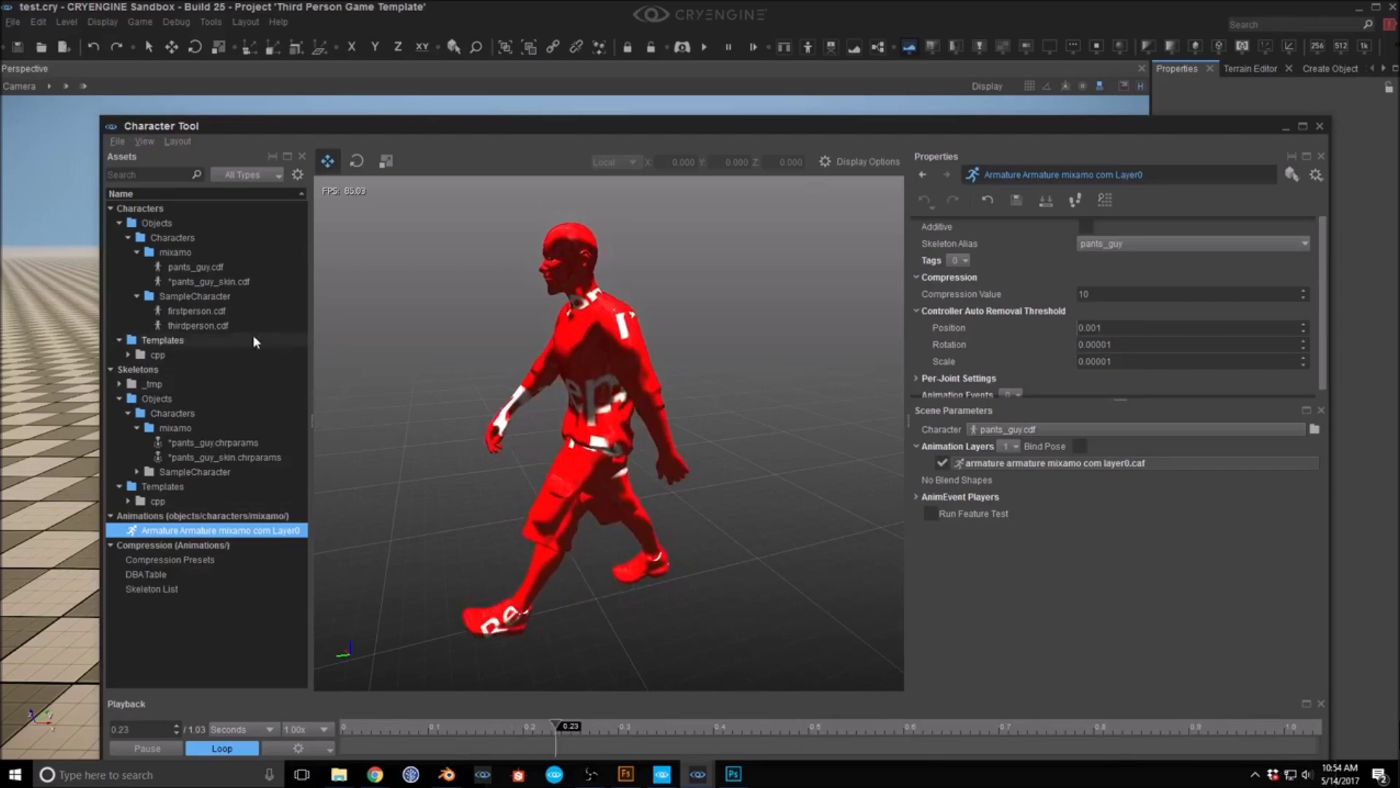
{"action": "left_click", "coordinate": [232, 285]}
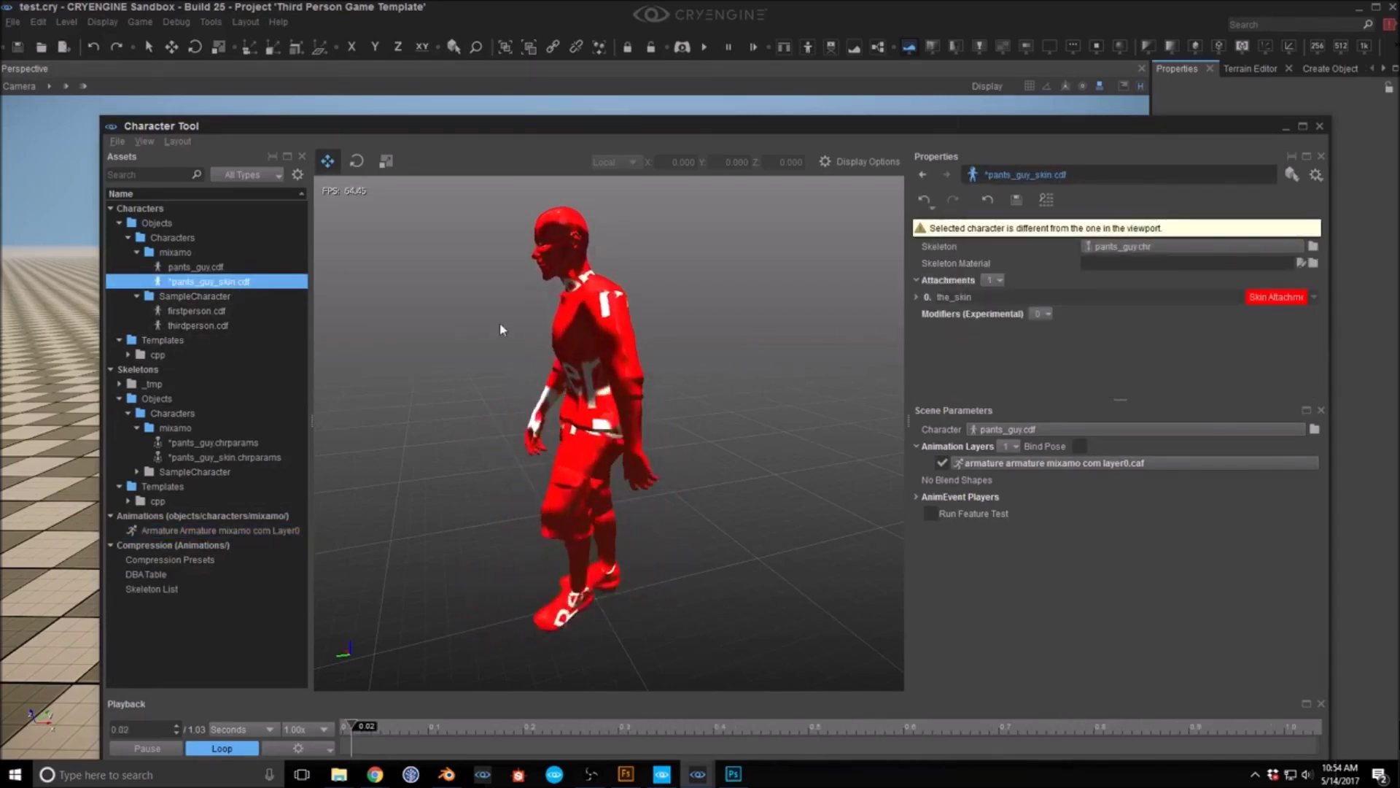
{"action": "left_click", "coordinate": [916, 297]}
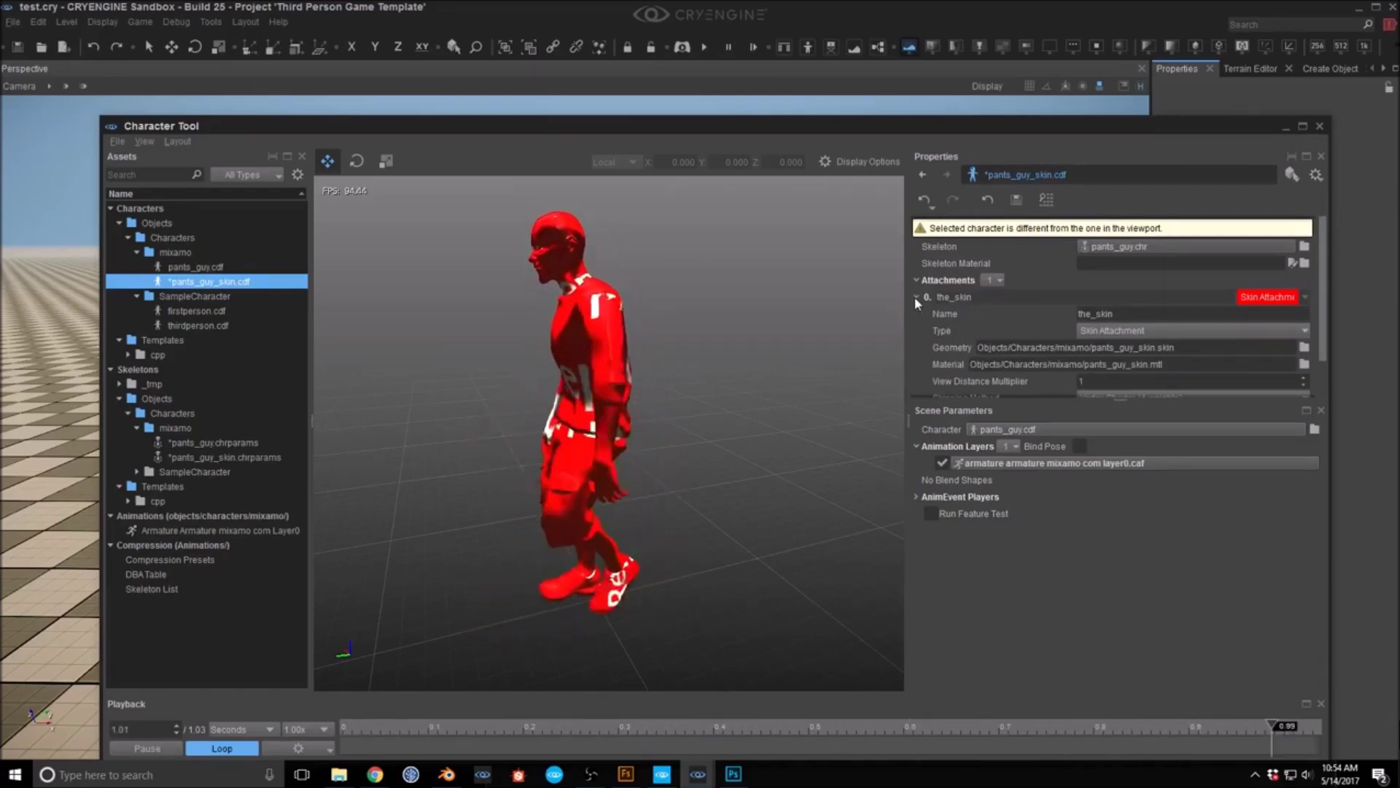
{"action": "left_click", "coordinate": [915, 298]}
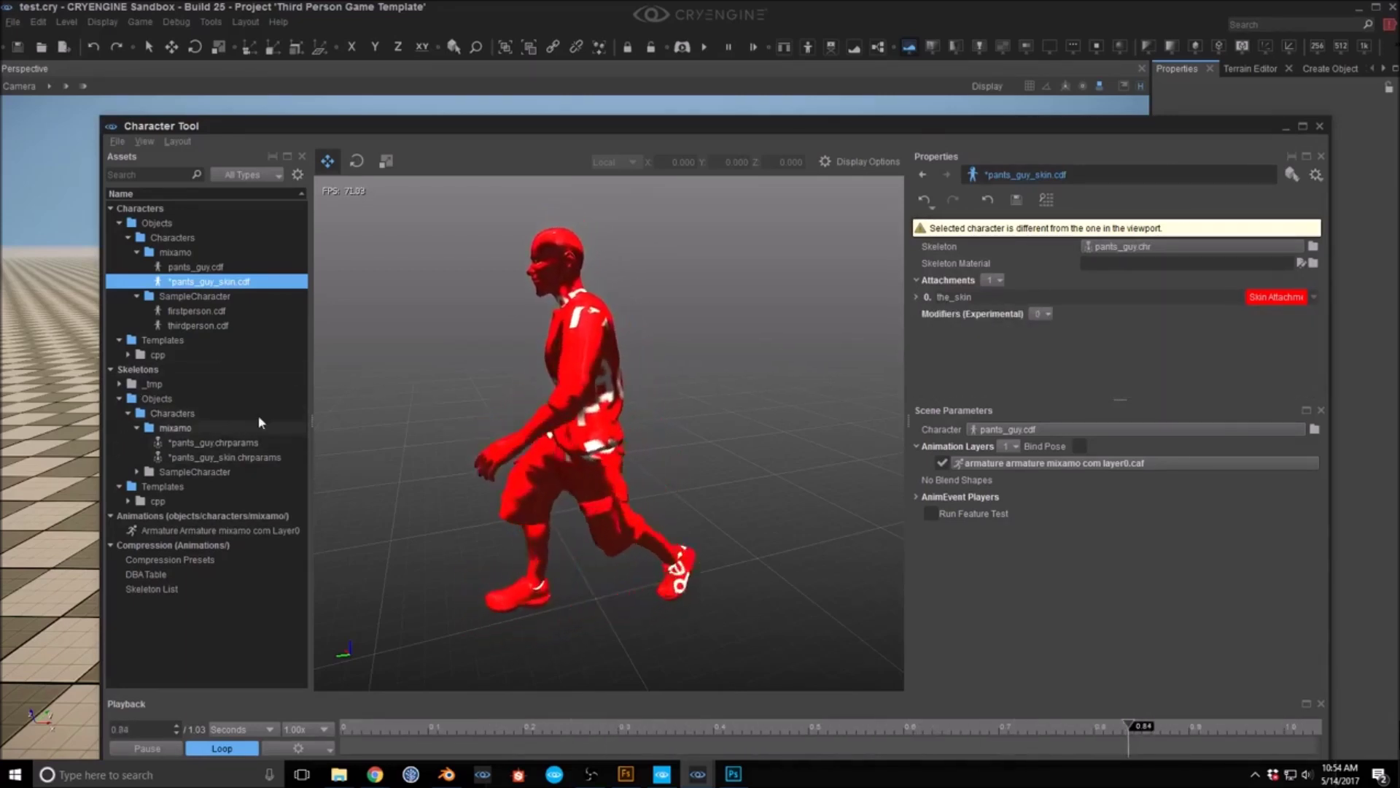
Step: Save all character assets and set the animation set filter of pants_guy.chrparams to the Animations/mixamo directory
{"action": "left_click", "coordinate": [116, 141]}
{"action": "left_click", "coordinate": [174, 208]}
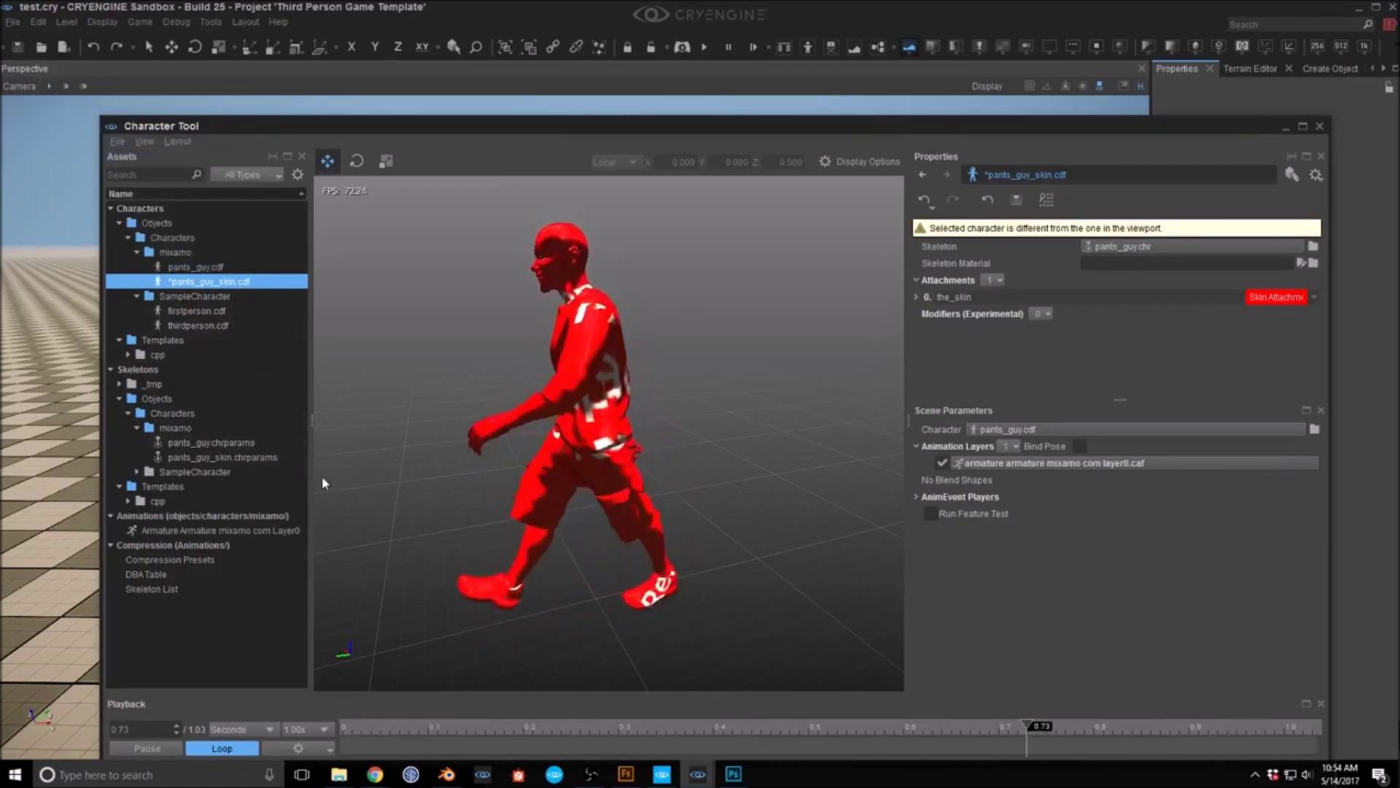
{"action": "left_click", "coordinate": [210, 442]}
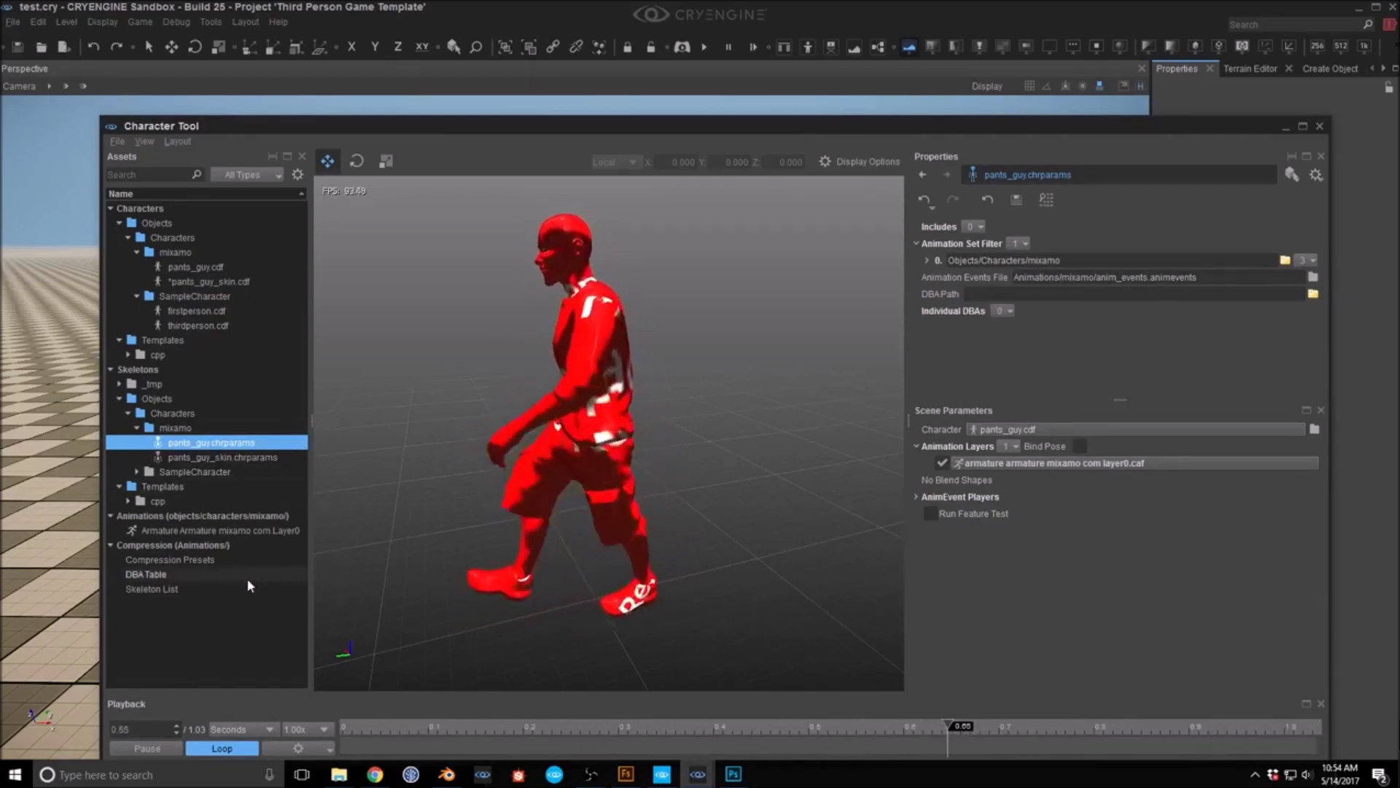
{"action": "left_click", "coordinate": [1284, 259]}
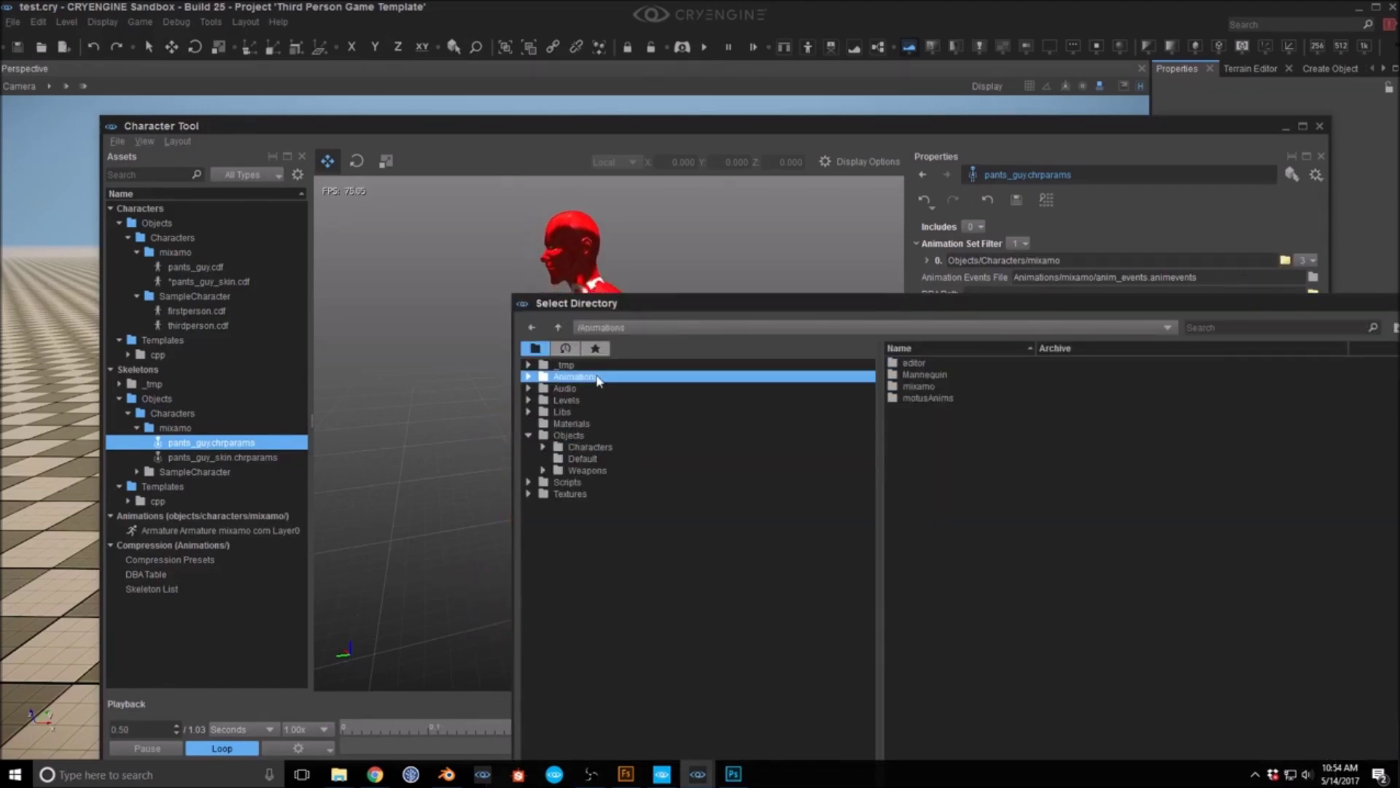
{"action": "left_click_drag", "start_coordinate": [911, 308], "coordinate": [624, 81]}
{"action": "left_click", "coordinate": [956, 703]}
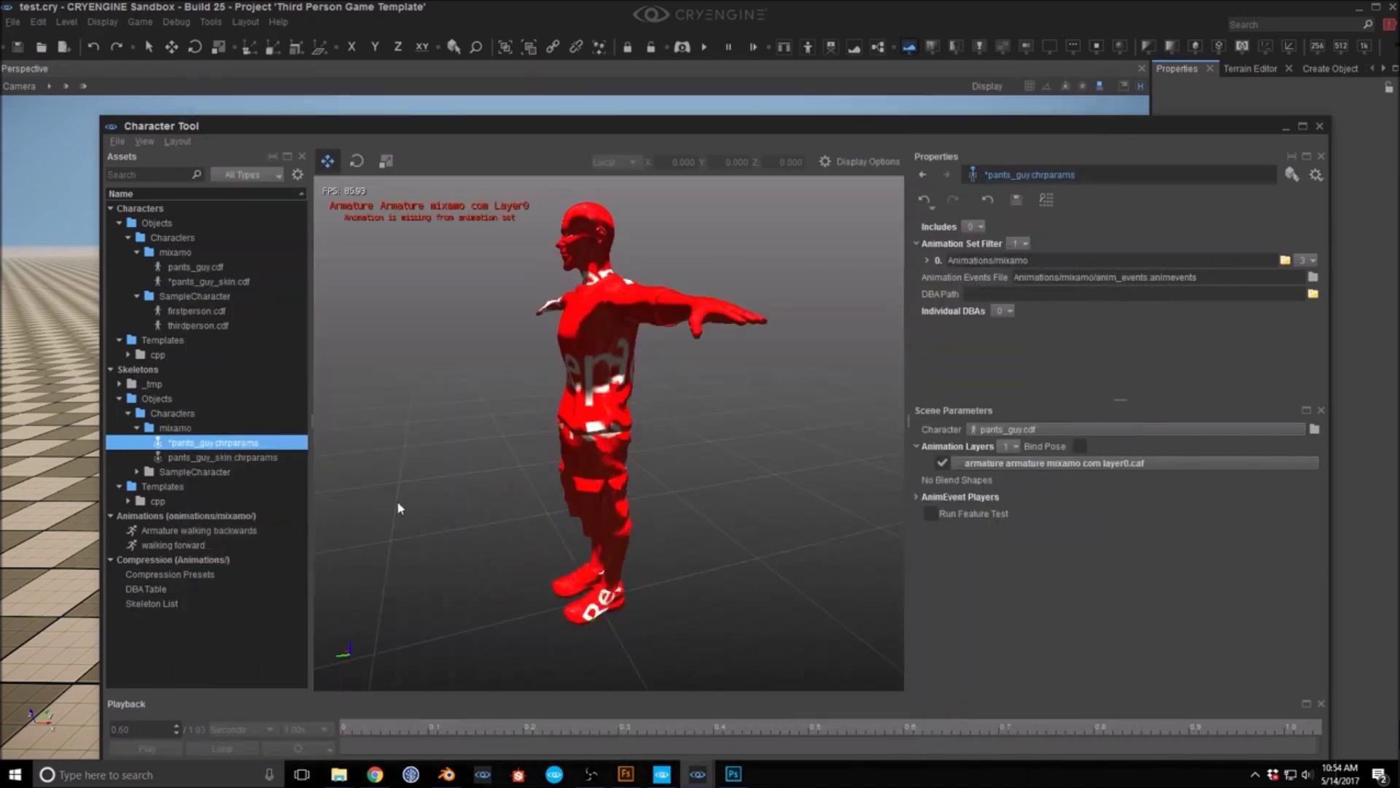
Step: Preview the Armature walking backwards and walking forward animations on the character, ending on walking backwards
{"action": "left_click", "coordinate": [180, 531]}
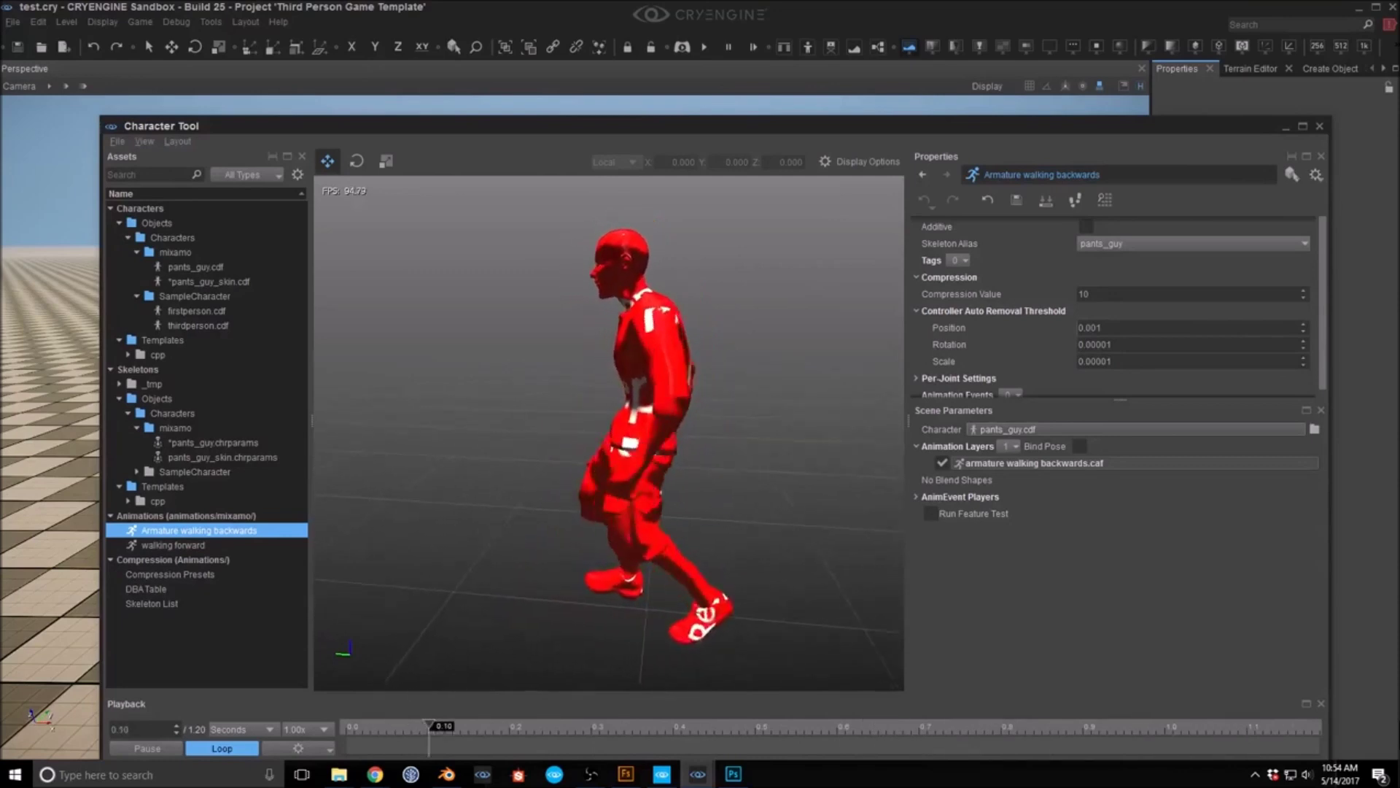
{"action": "right_click_drag", "start_coordinate": [609, 433], "coordinate": [696, 452]}
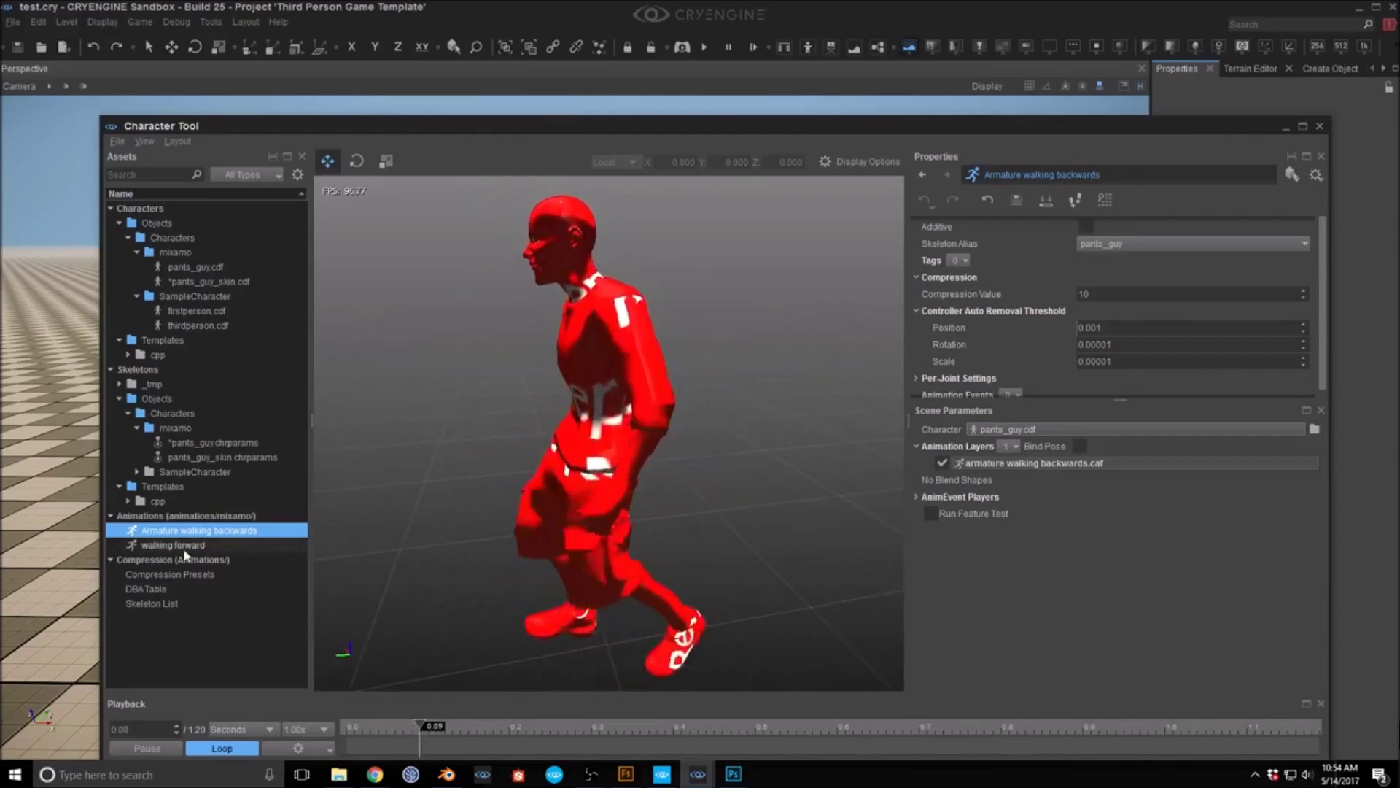
{"action": "left_click", "coordinate": [248, 544]}
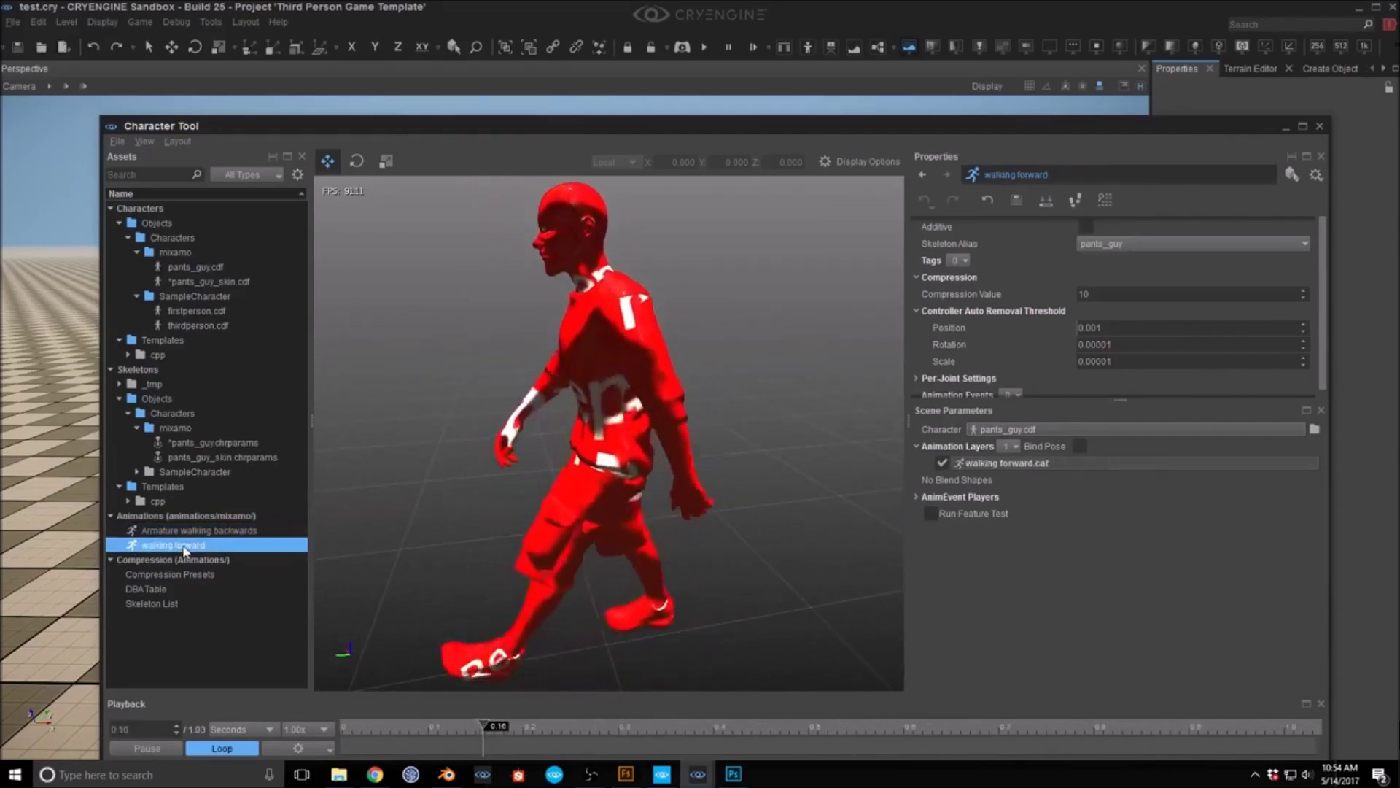
{"action": "left_click", "coordinate": [230, 533]}
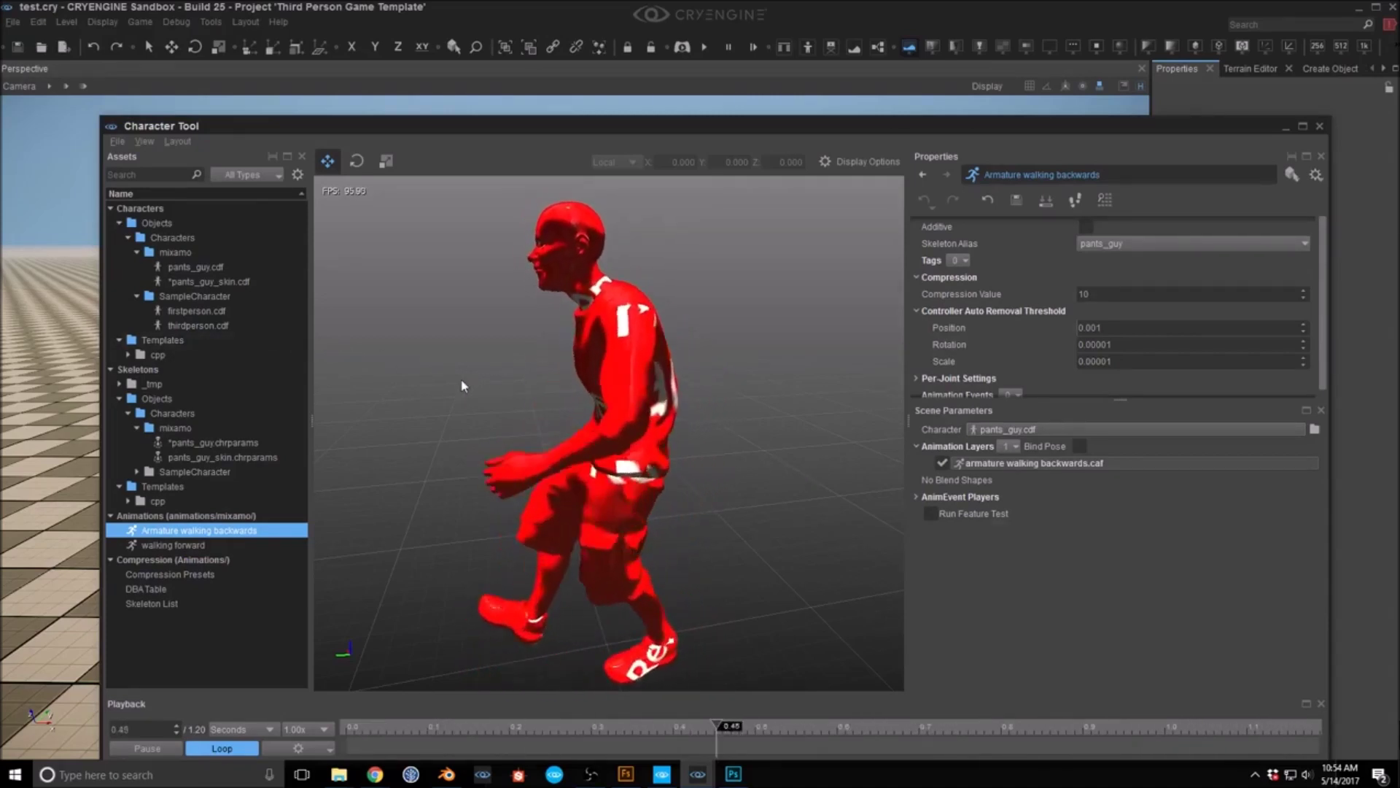
Step: Compare pants_guy_skin.cdf with pants_guy.cdf in the character viewport and save all character assets
{"action": "left_click", "coordinate": [214, 268]}
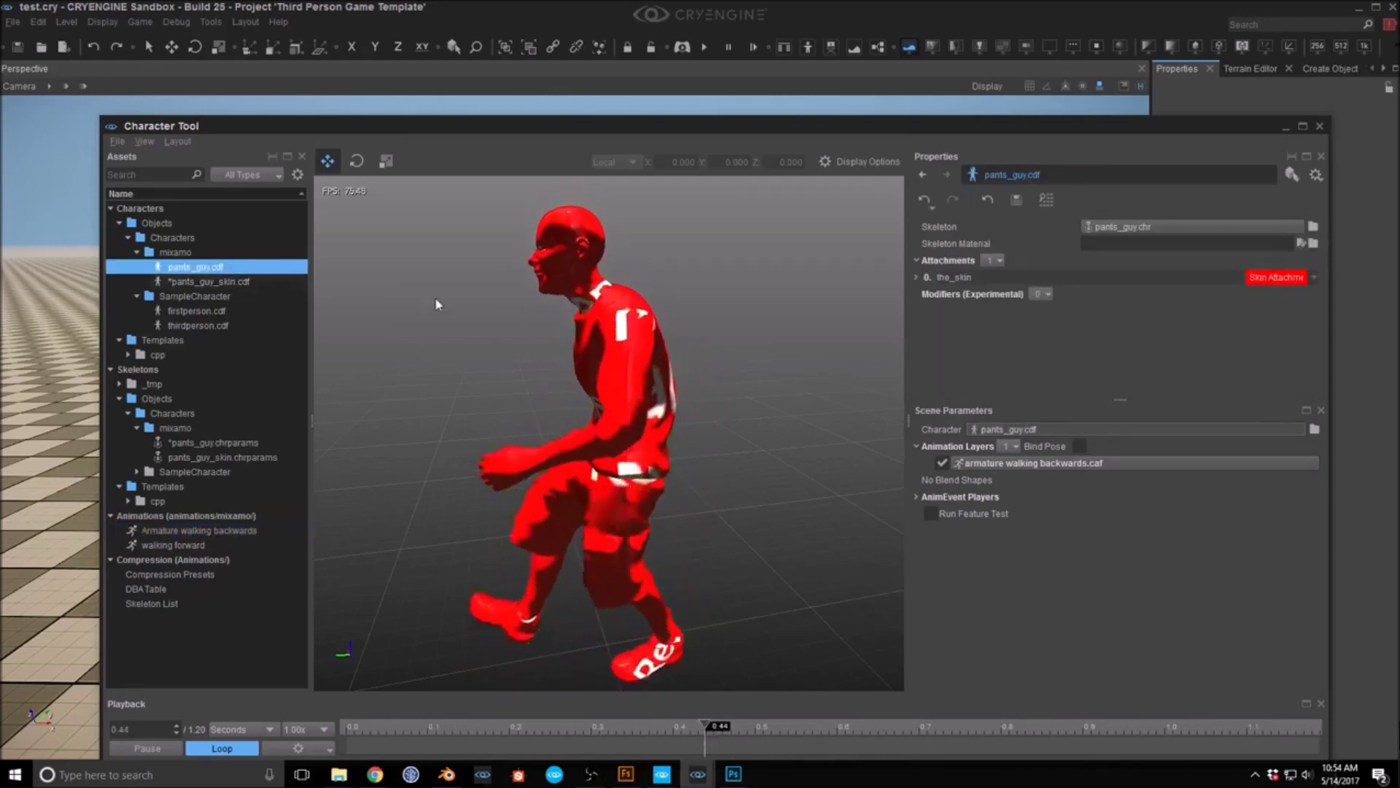
{"action": "left_click", "coordinate": [217, 282]}
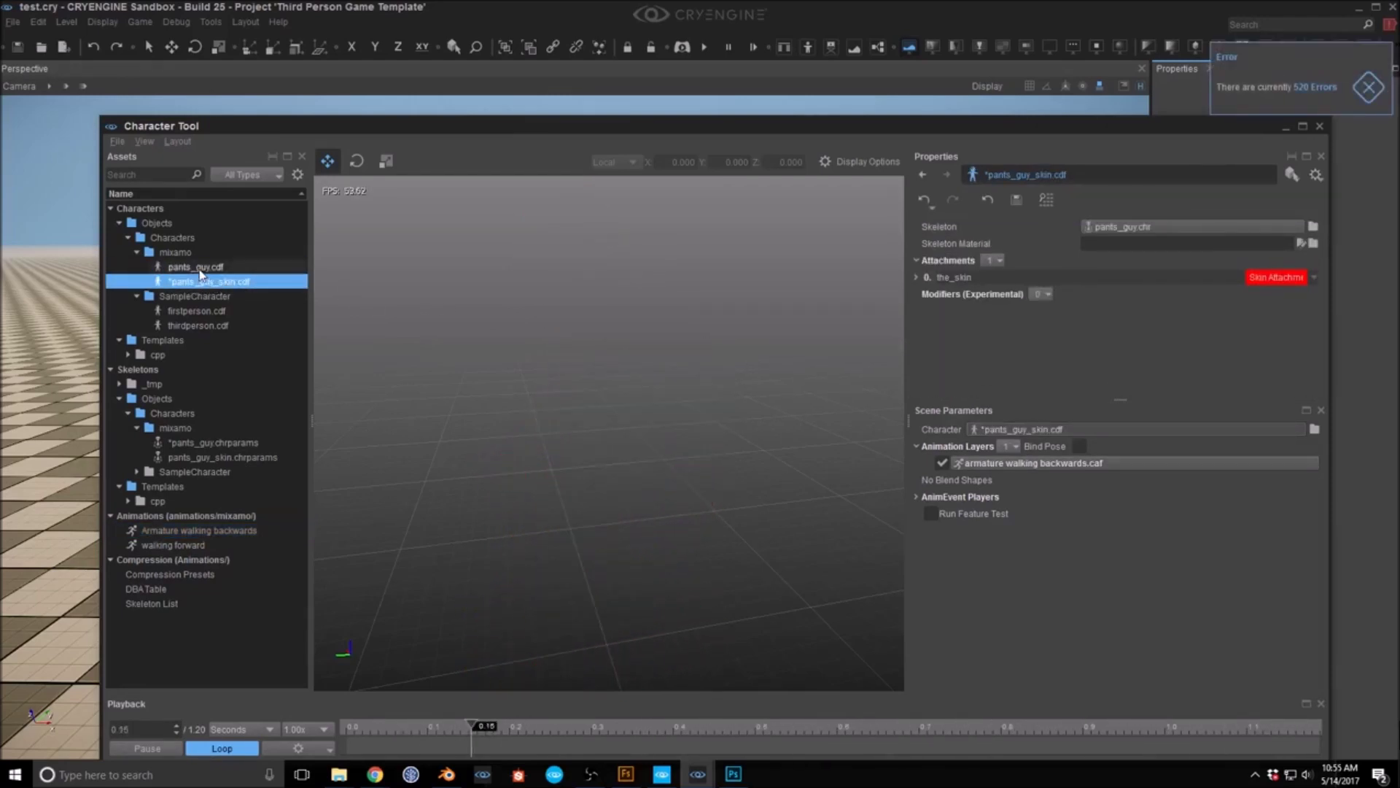
{"action": "left_click", "coordinate": [200, 269]}
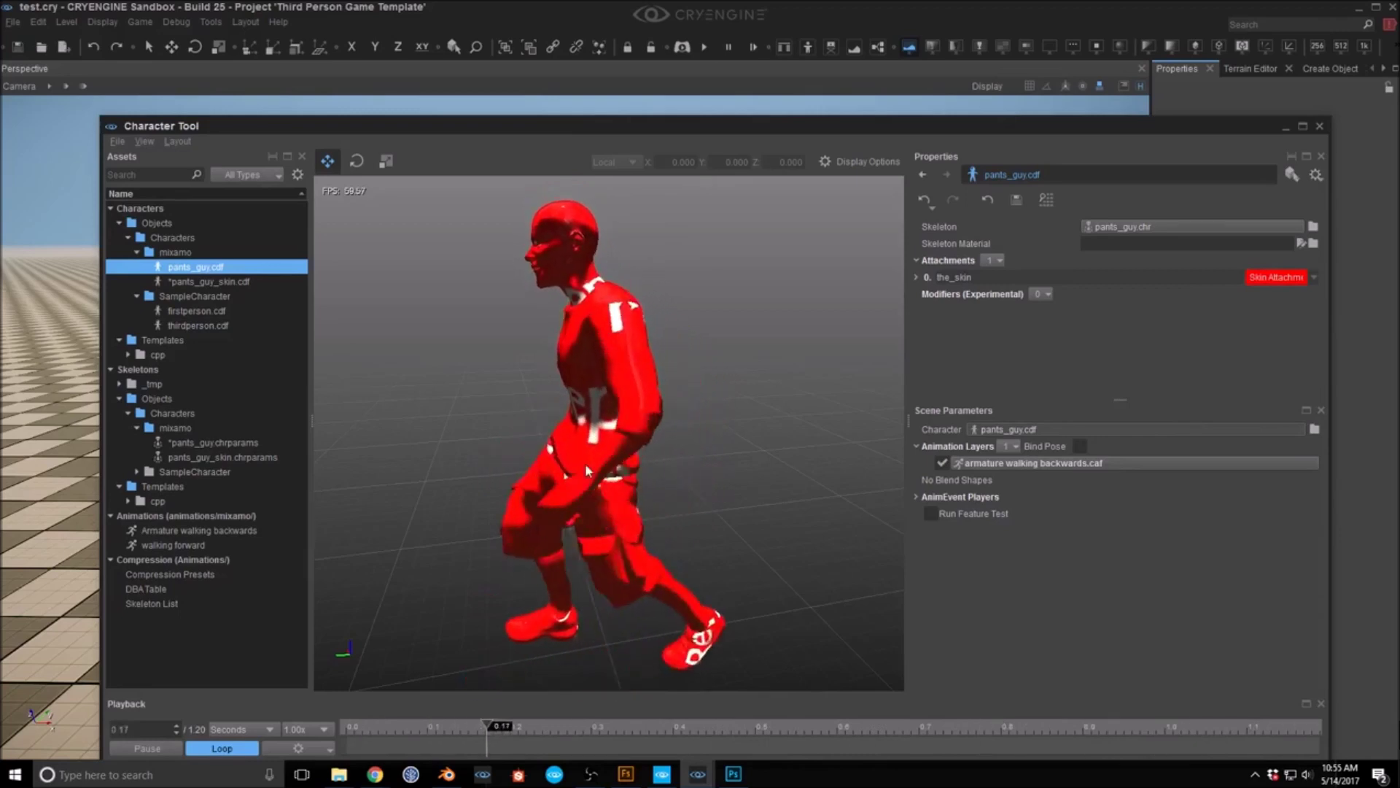
{"action": "left_click", "coordinate": [117, 142]}
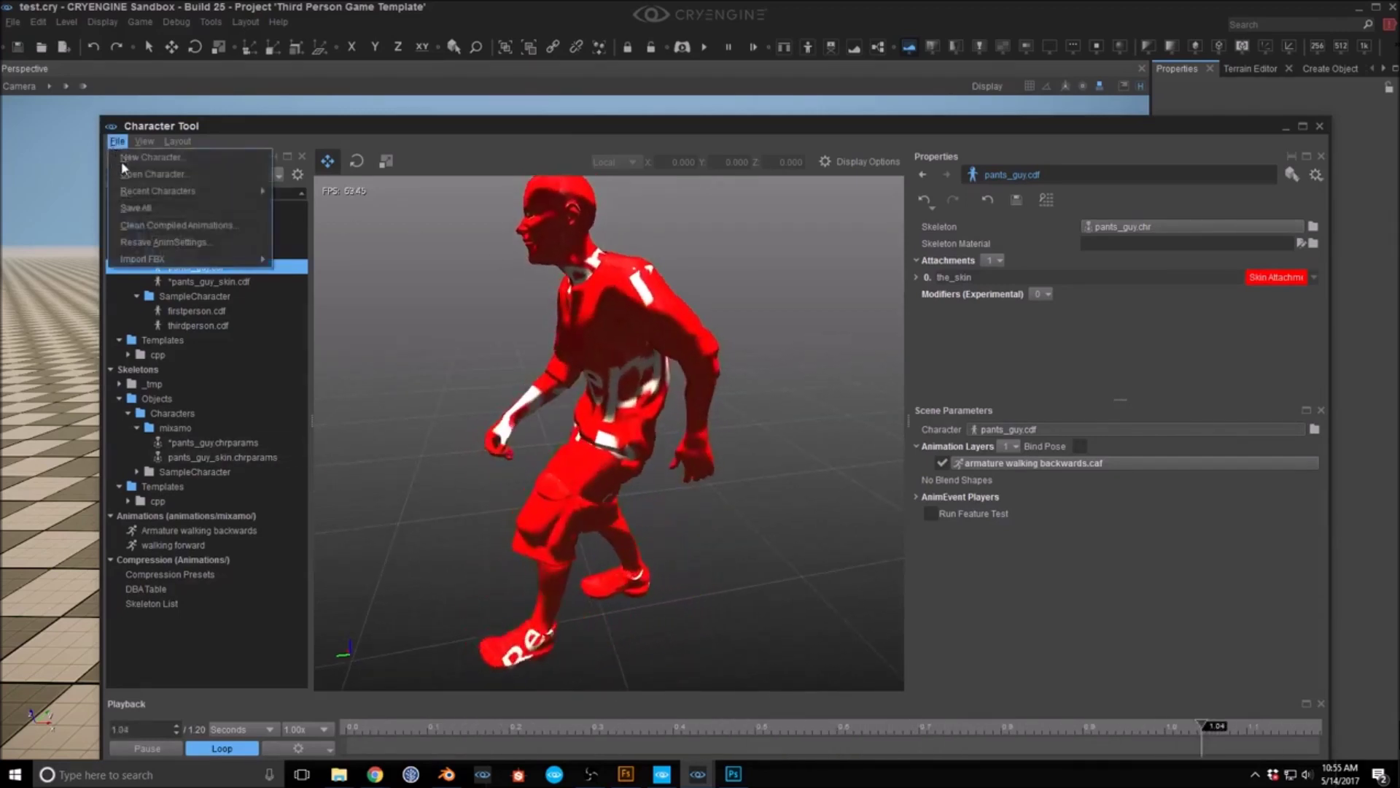
{"action": "left_click", "coordinate": [154, 210]}
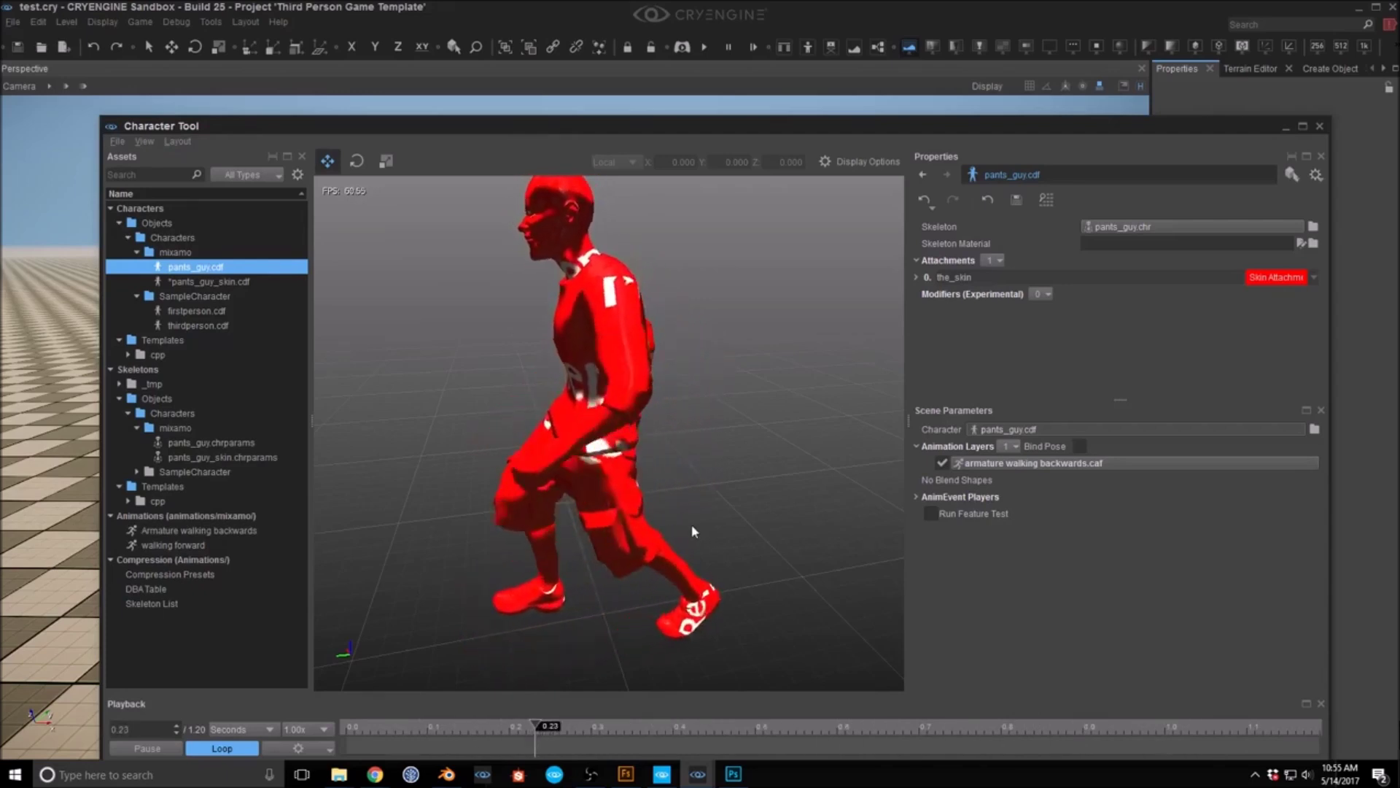
Step: Bring up the Material Editor to check the pants_guy sub-materials and move its window out of the way
{"action": "mouse_move", "coordinate": [713, 782]}
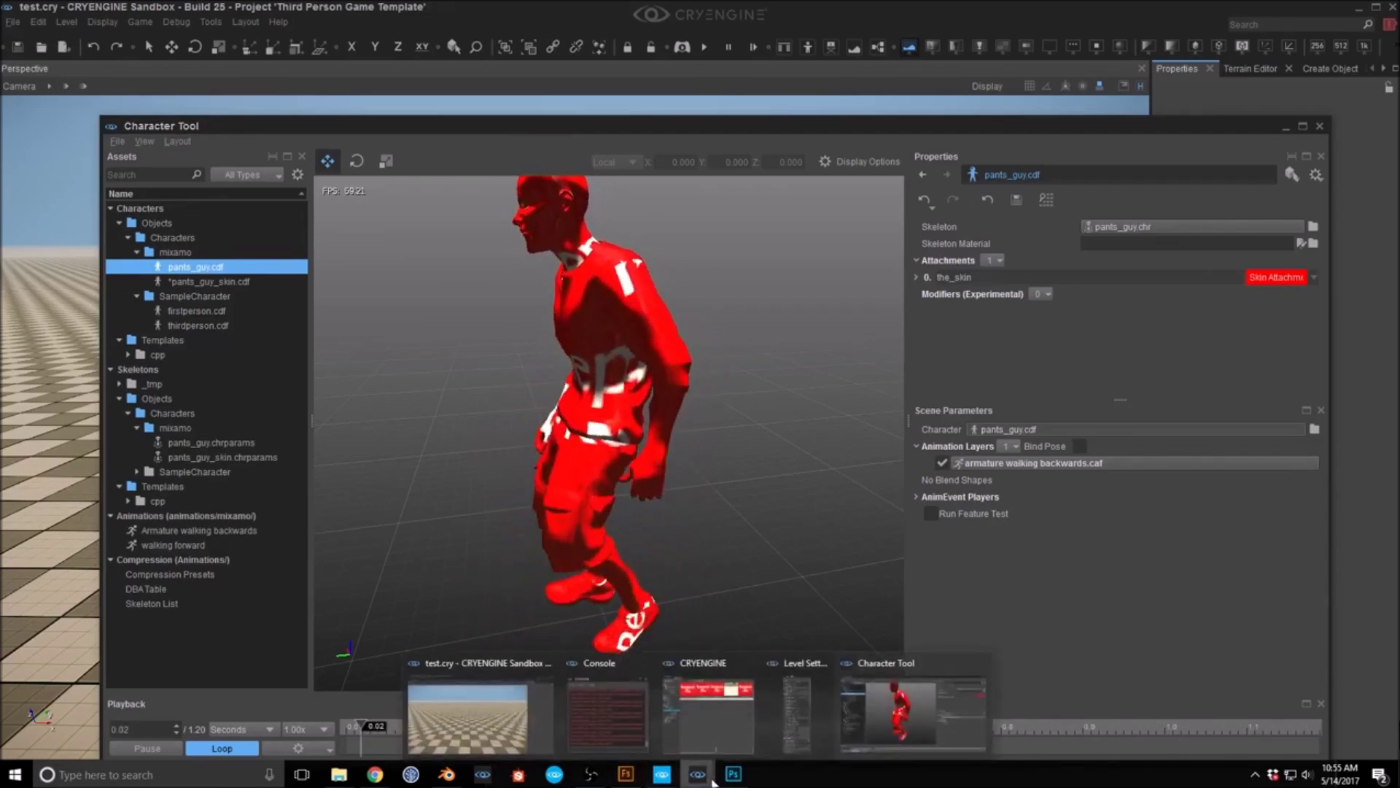
{"action": "left_click", "coordinate": [715, 712]}
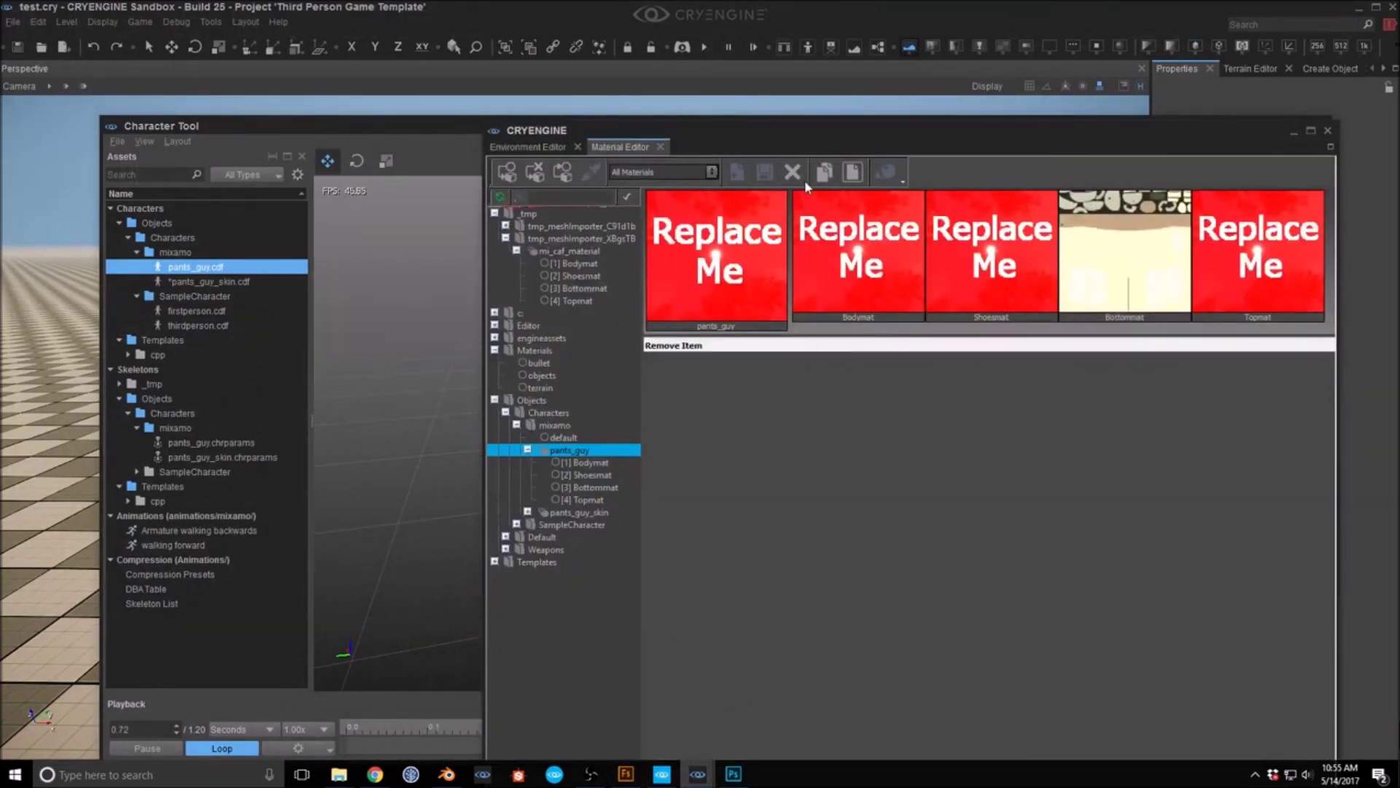
{"action": "left_click_drag", "start_coordinate": [808, 133], "coordinate": [1399, 223]}
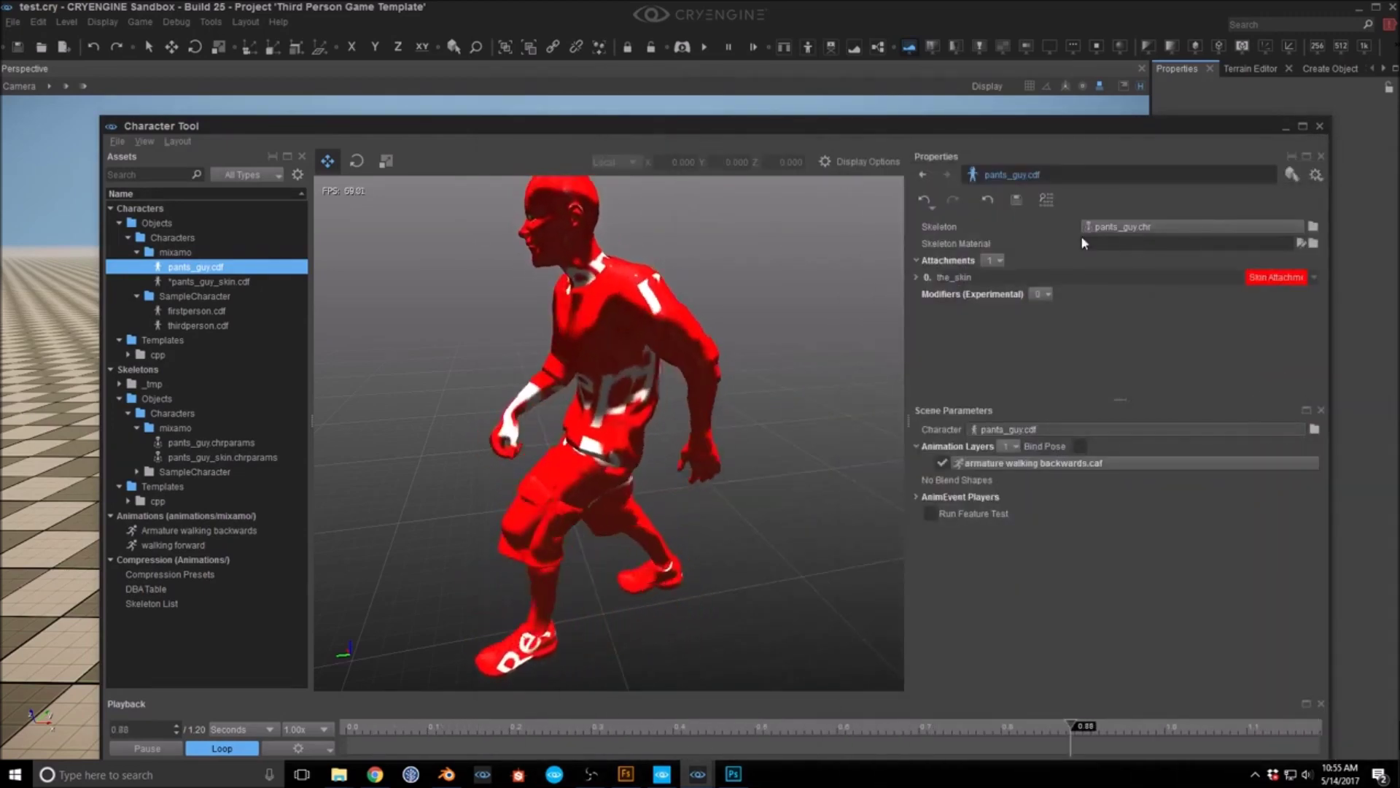
Step: Assign Objects/Characters/mixamo/pants_guy.mtl as the skeleton material of pants_guy.cdf and save all character assets
{"action": "left_click", "coordinate": [1314, 244]}
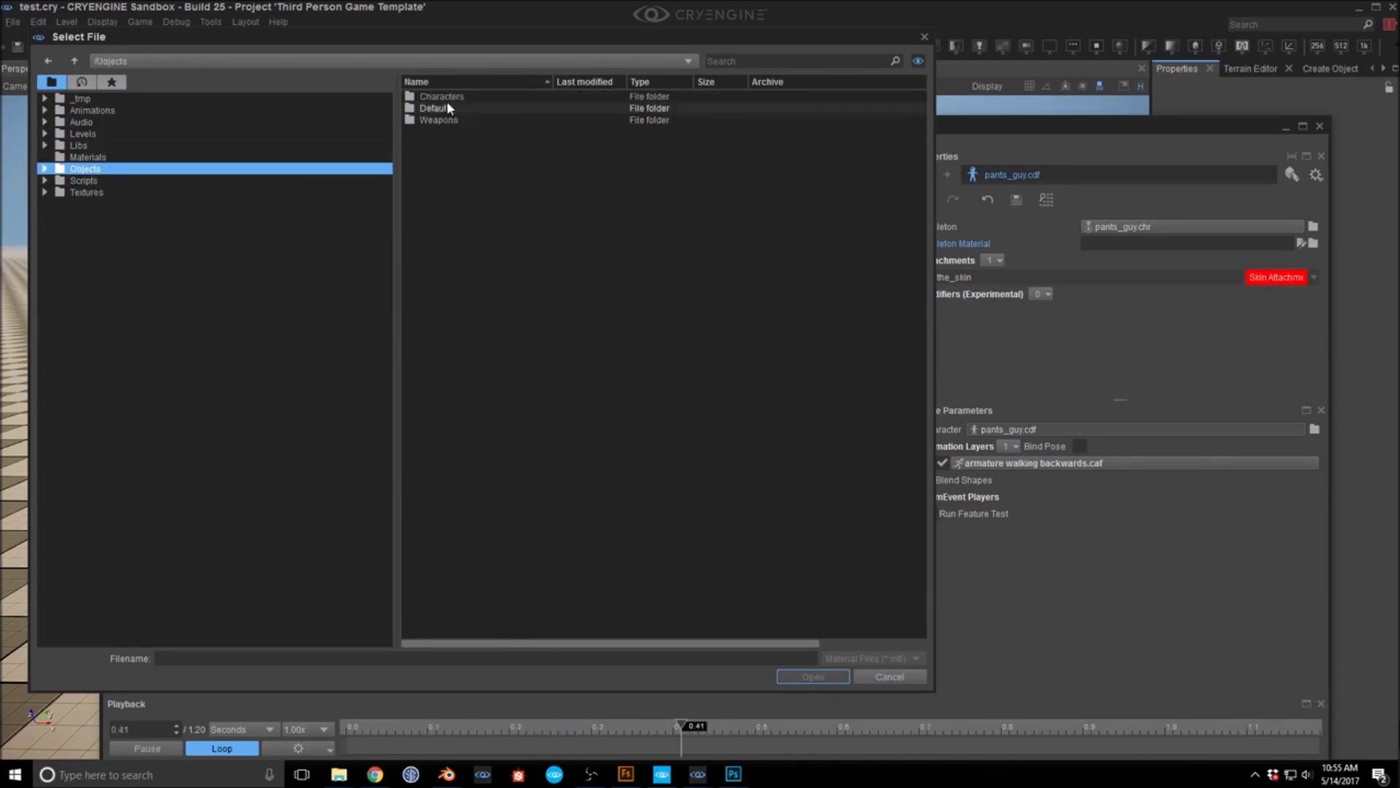
{"action": "double_click", "coordinate": [443, 97]}
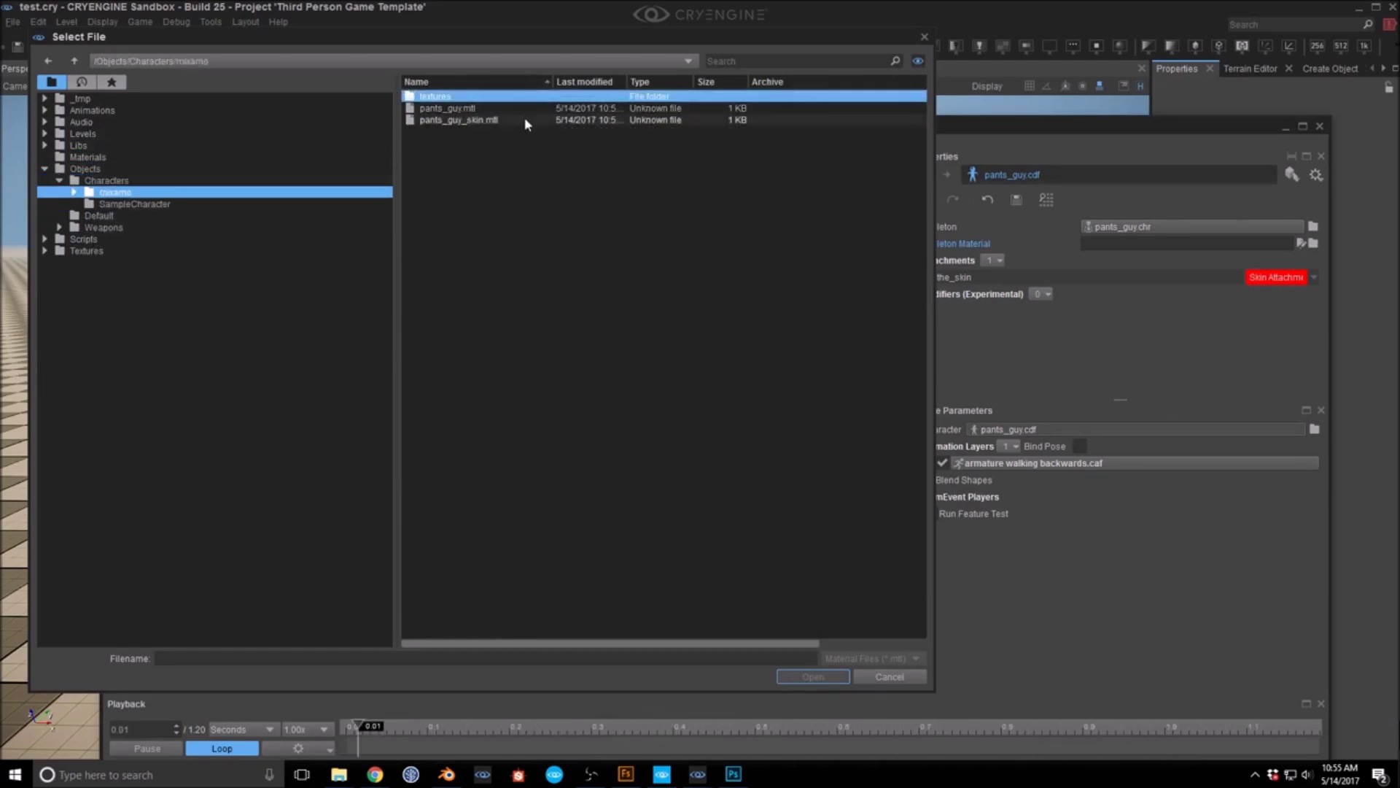
{"action": "left_click", "coordinate": [452, 111]}
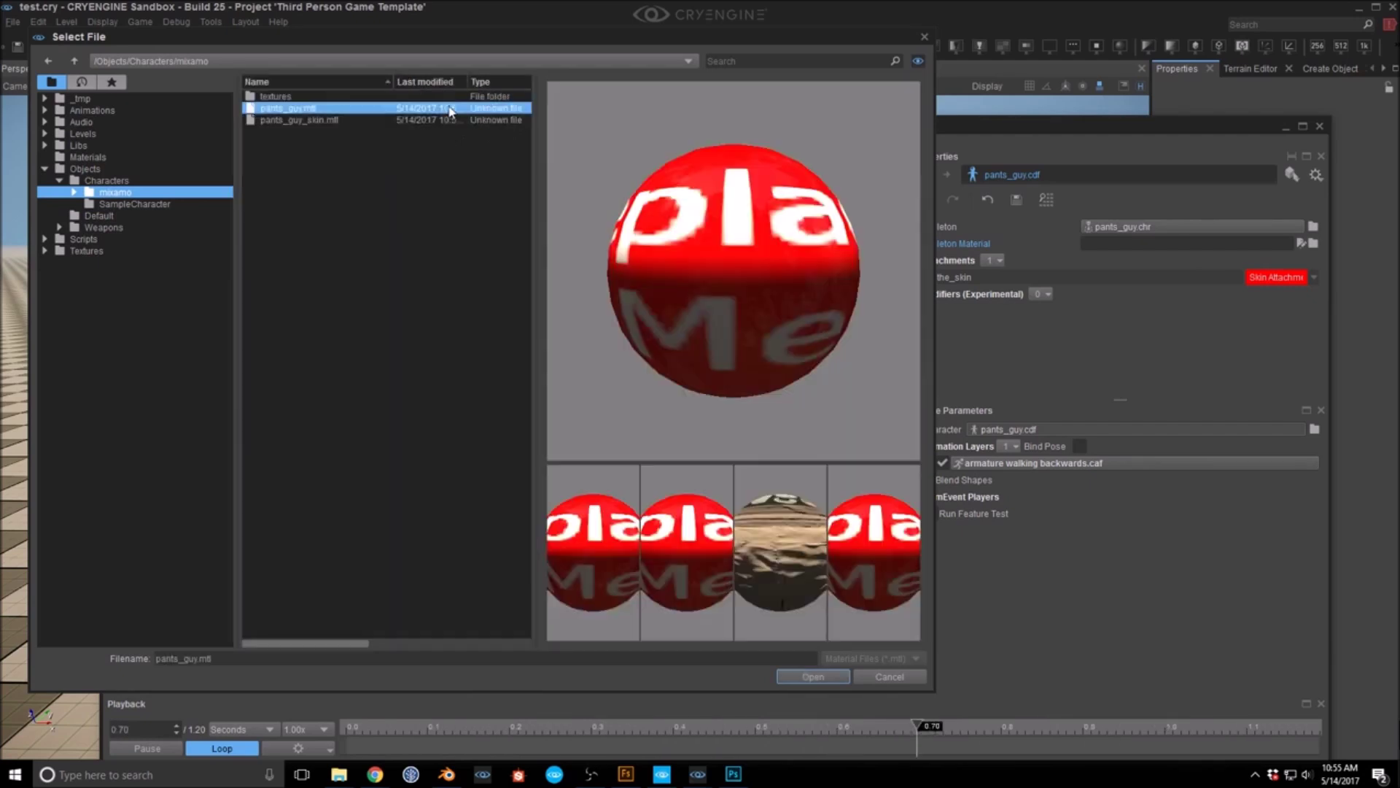
{"action": "left_click", "coordinate": [812, 676]}
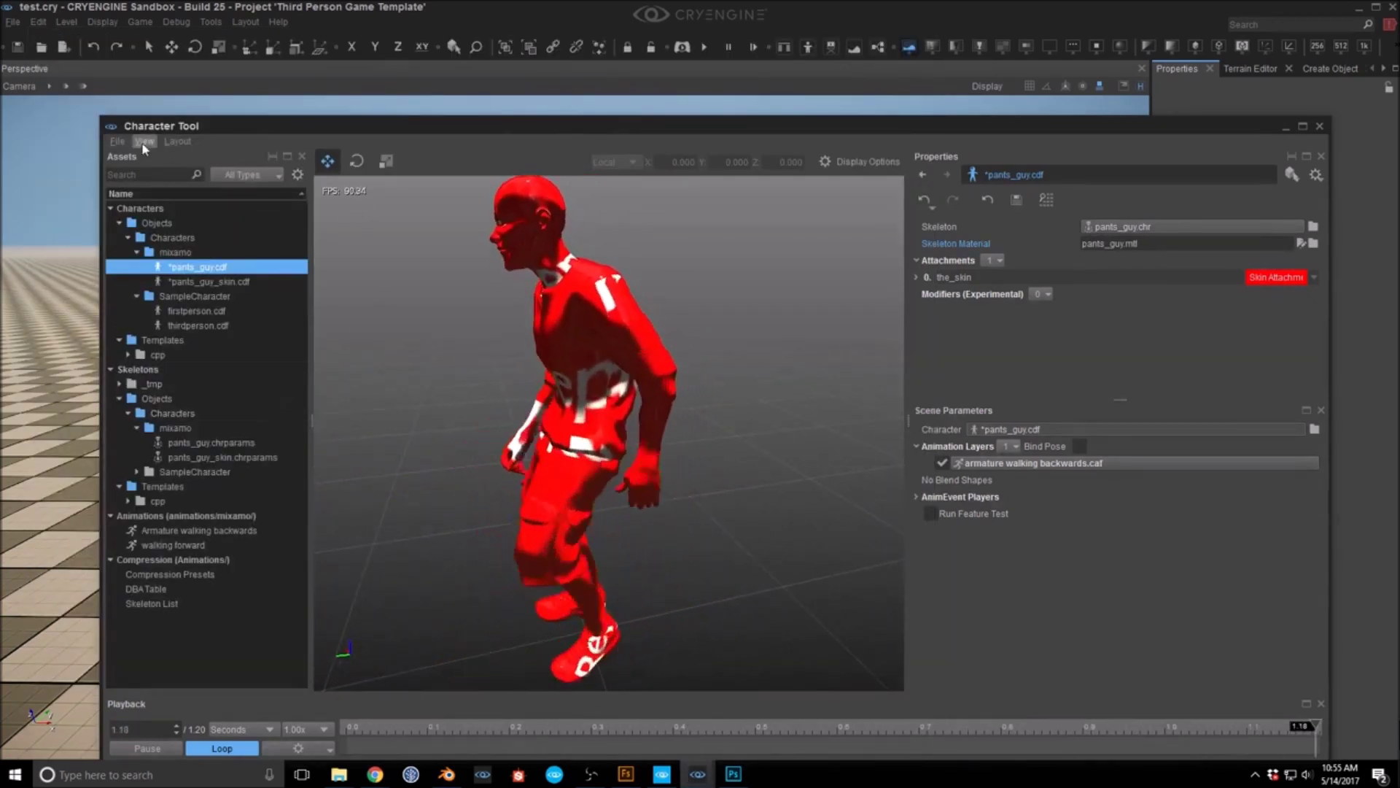
{"action": "left_click", "coordinate": [117, 141]}
{"action": "left_click", "coordinate": [131, 208]}
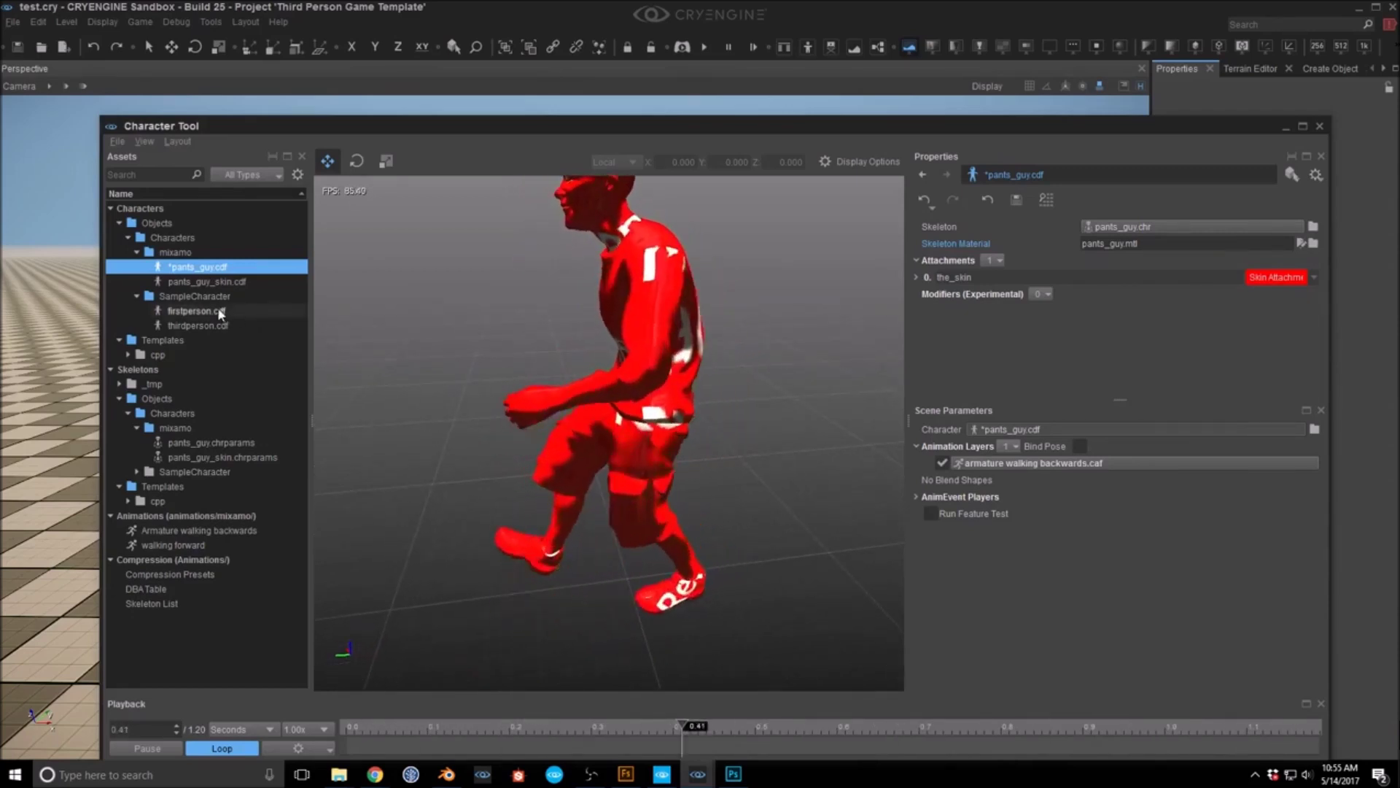
Step: With thirdperson.cdf as reference, reassign pants_guy.mtl as the material of the the_skin attachment in pants_guy.cdf and save all
{"action": "left_click", "coordinate": [203, 328]}
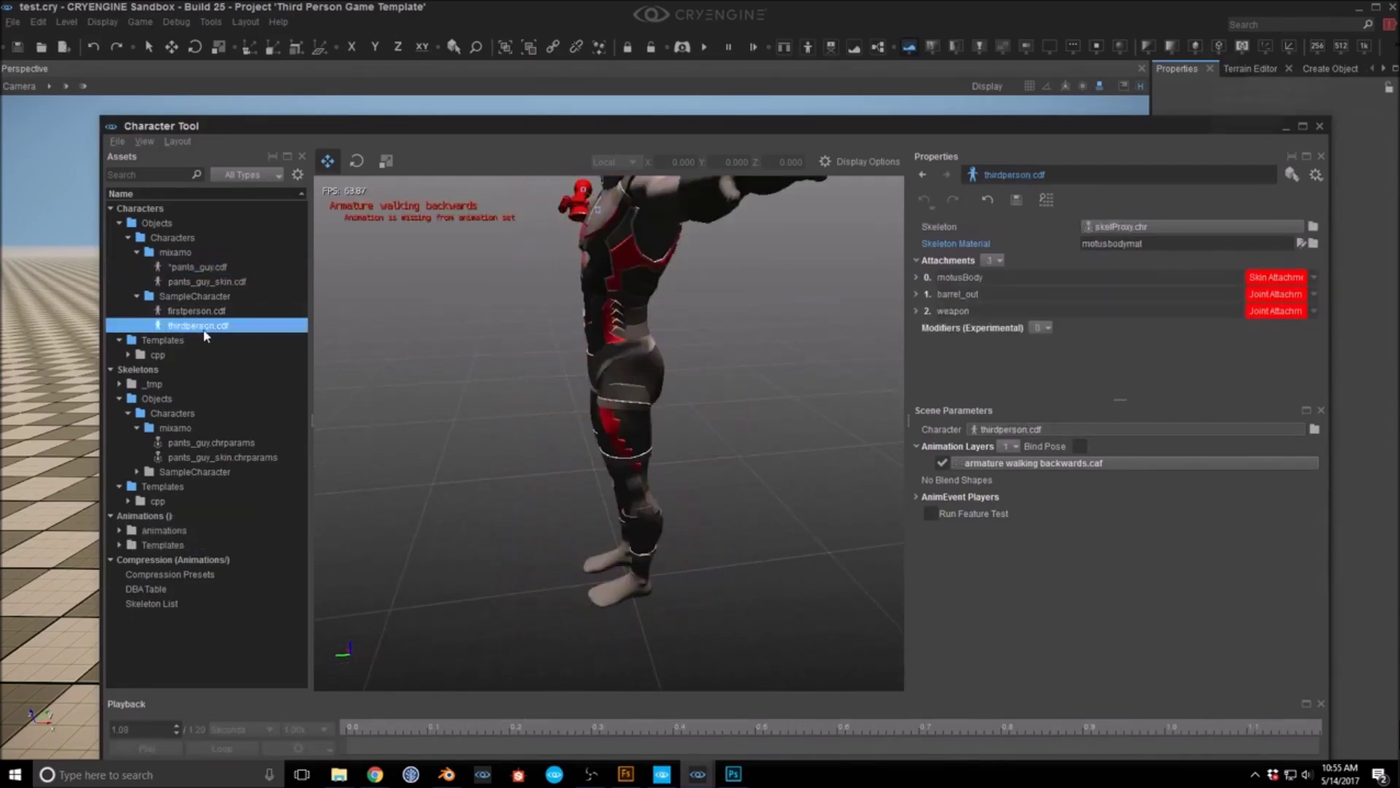
{"action": "left_click", "coordinate": [199, 267]}
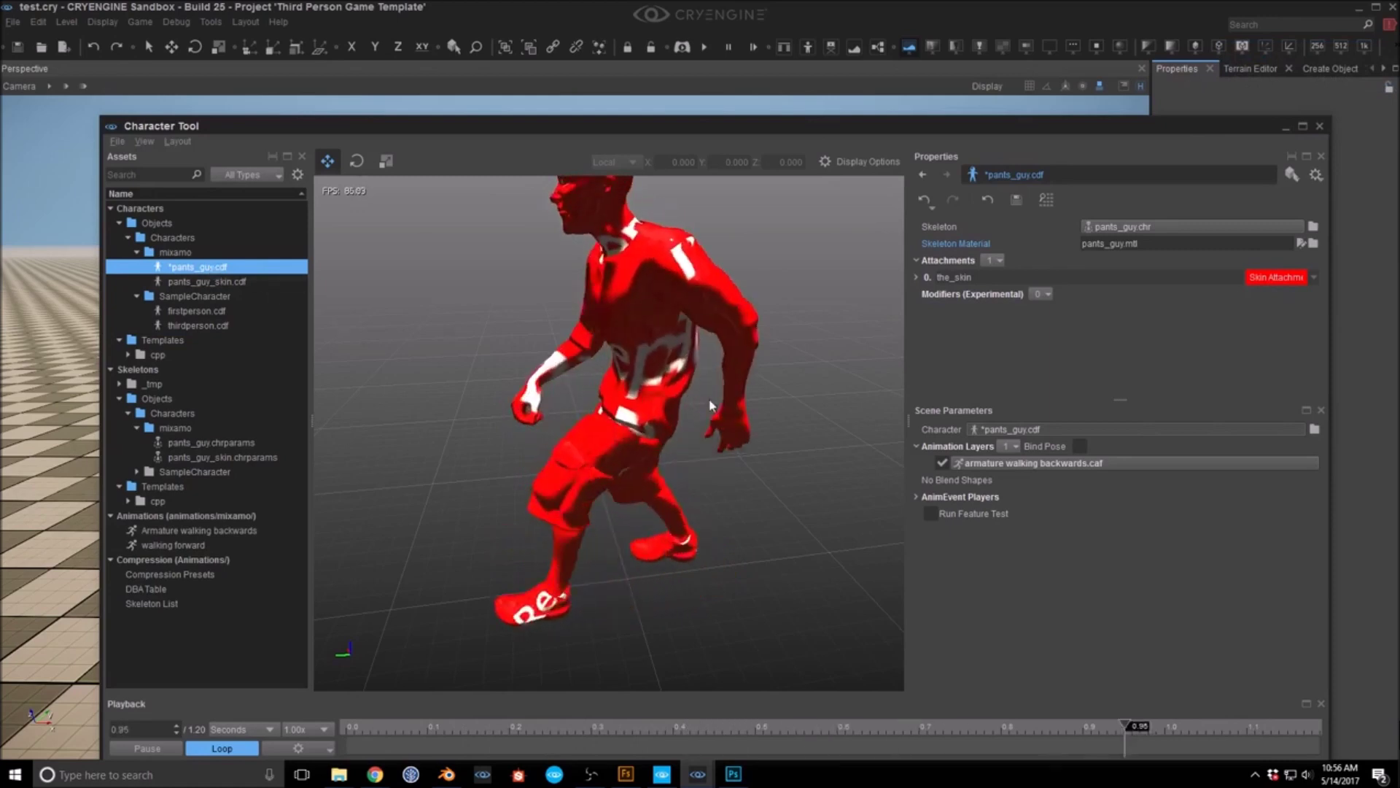
{"action": "left_click", "coordinate": [917, 278]}
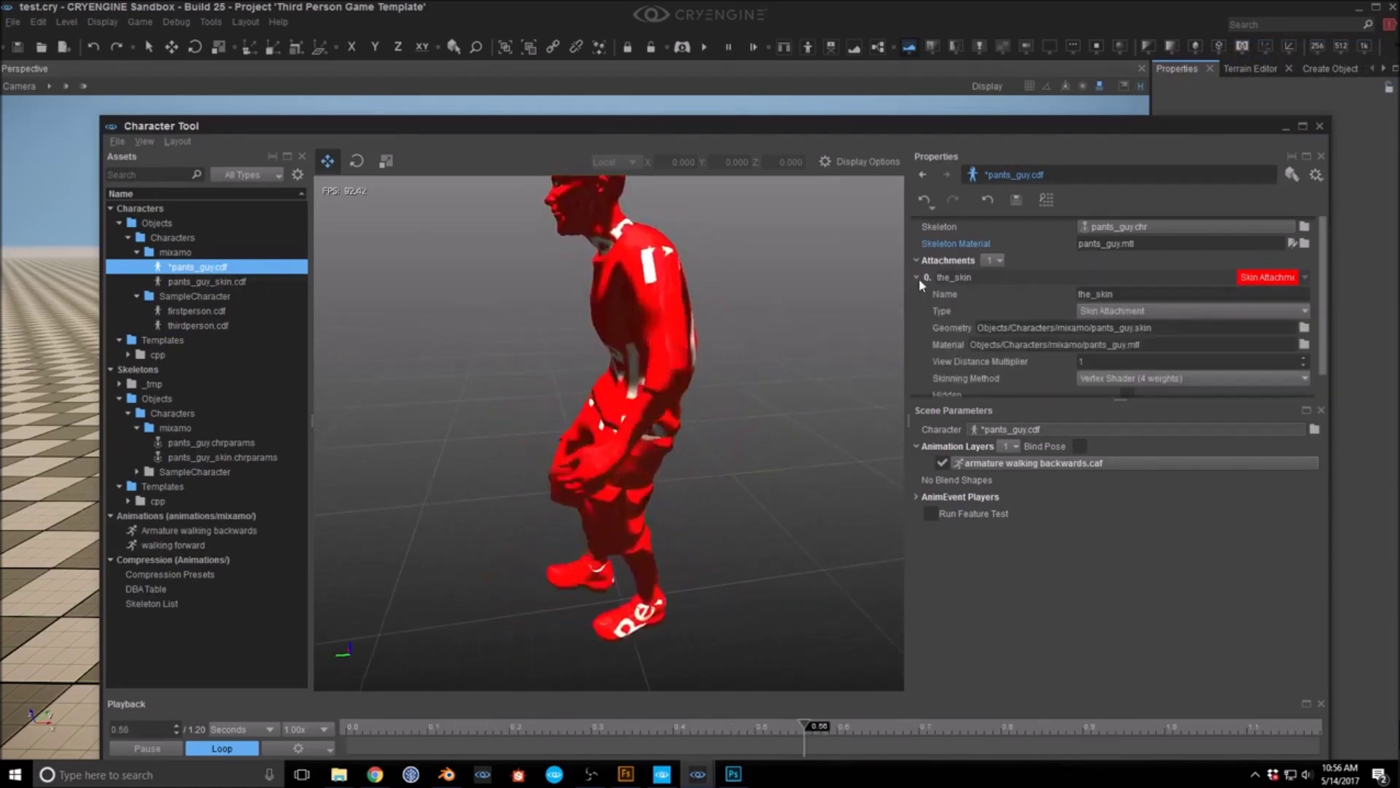
{"action": "left_click", "coordinate": [1304, 344]}
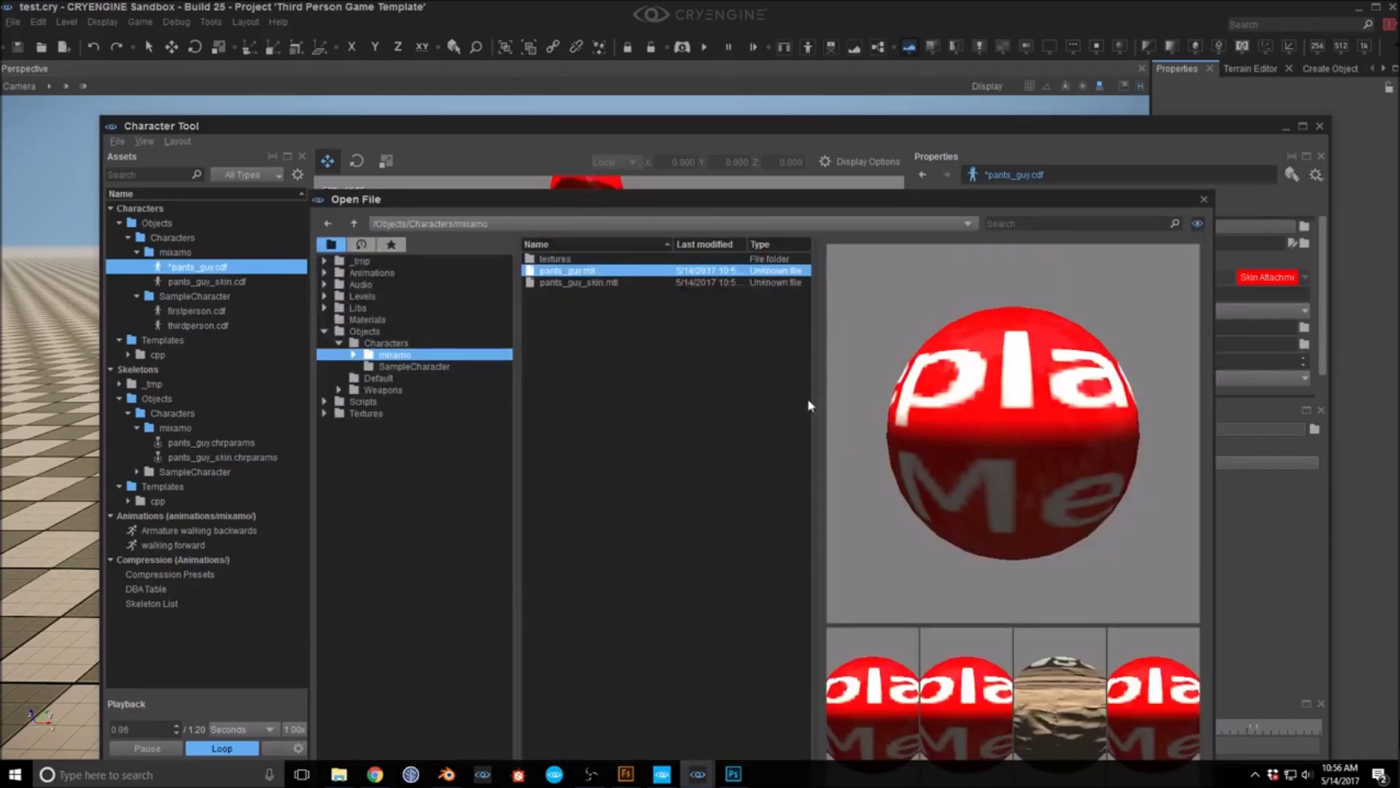
{"action": "double_click", "coordinate": [576, 271]}
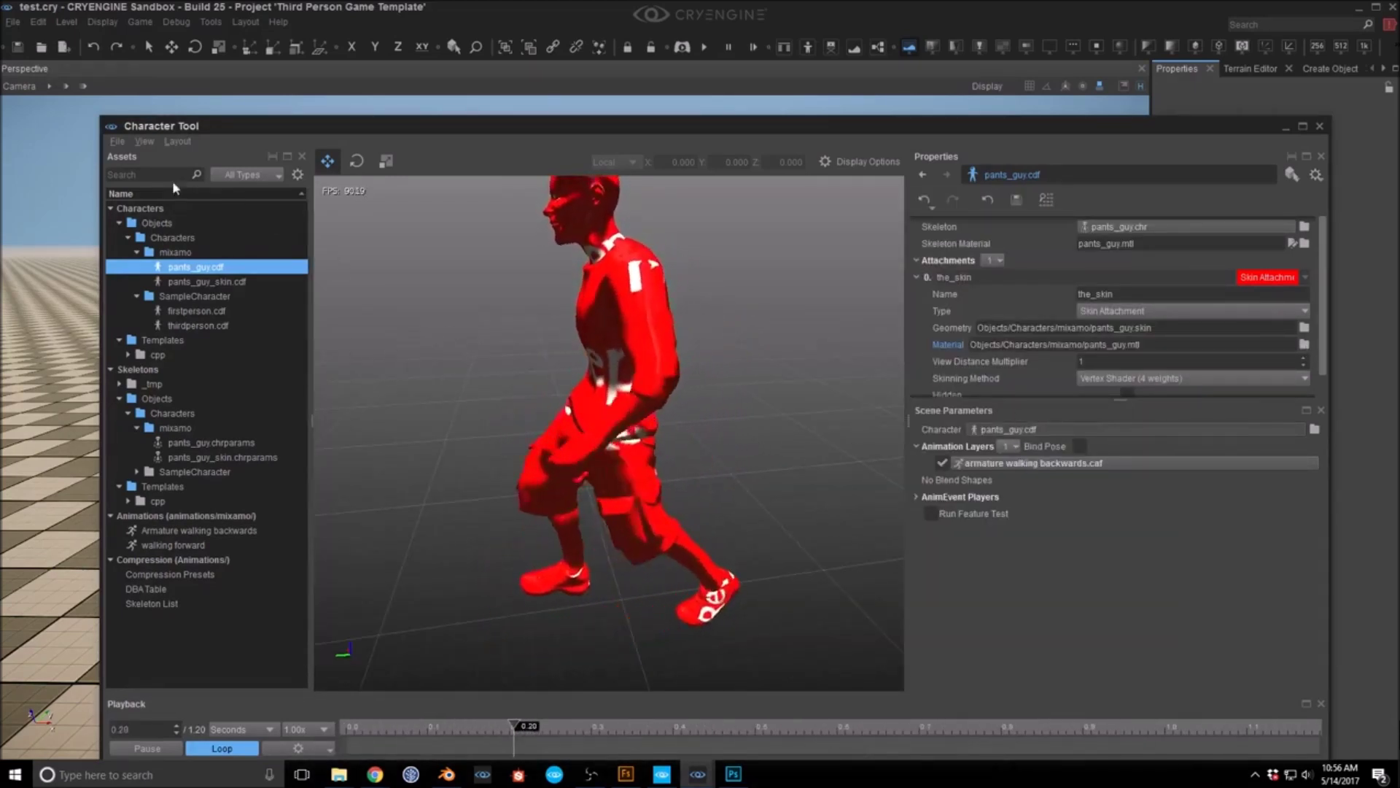
{"action": "left_click", "coordinate": [117, 141]}
{"action": "left_click", "coordinate": [142, 209]}
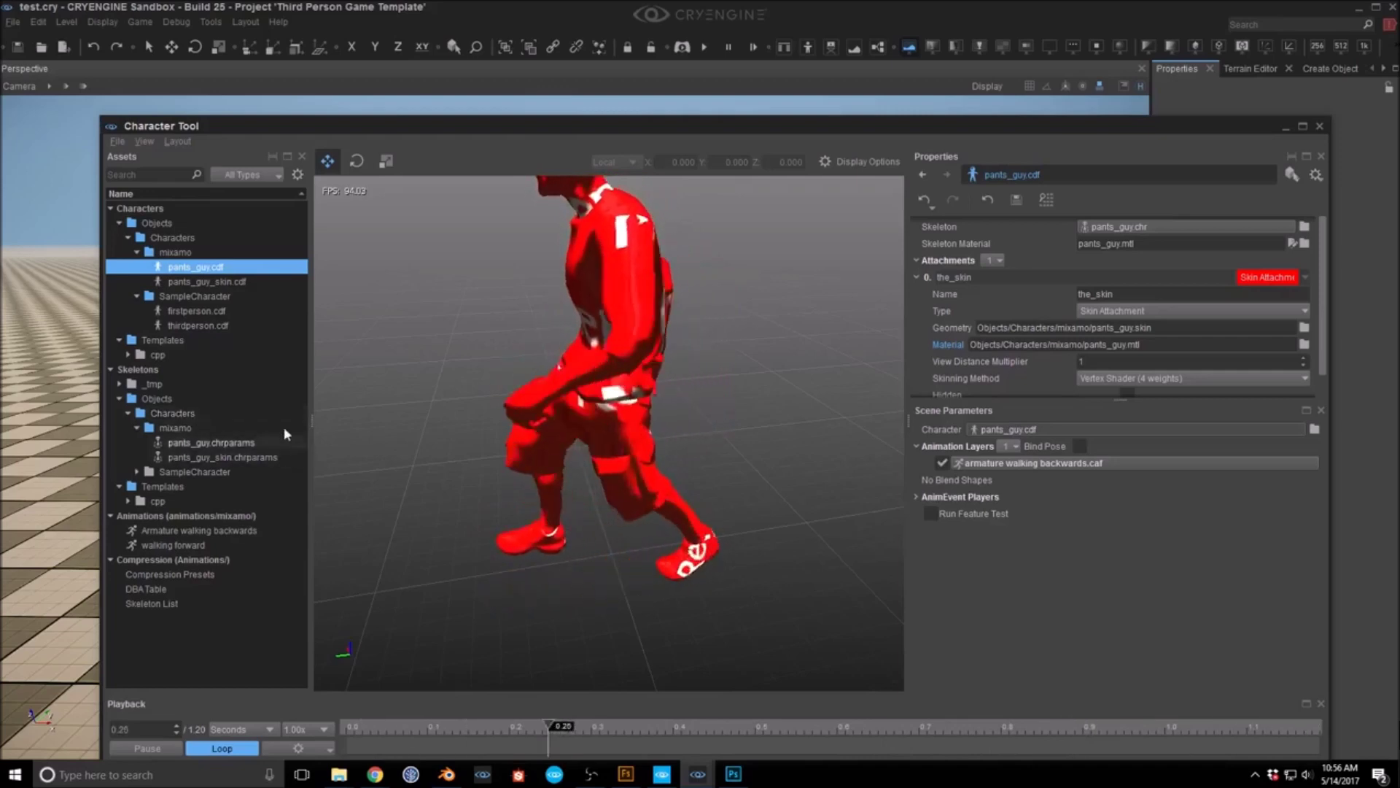
Step: Check the attachment settings of pants_guy_skin.cdf and pants_guy.cdf and close the Character Tool
{"action": "left_click", "coordinate": [208, 283]}
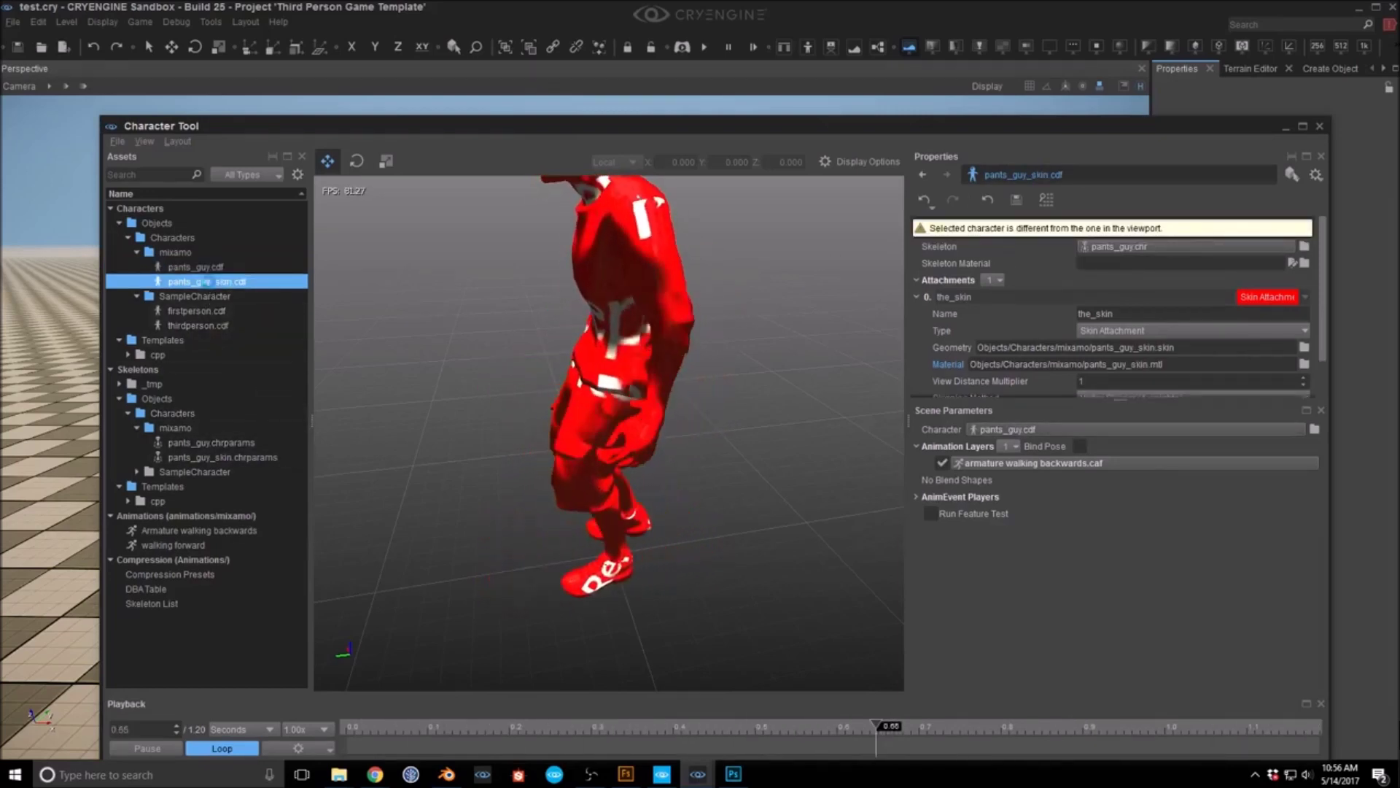
{"action": "left_click", "coordinate": [200, 269]}
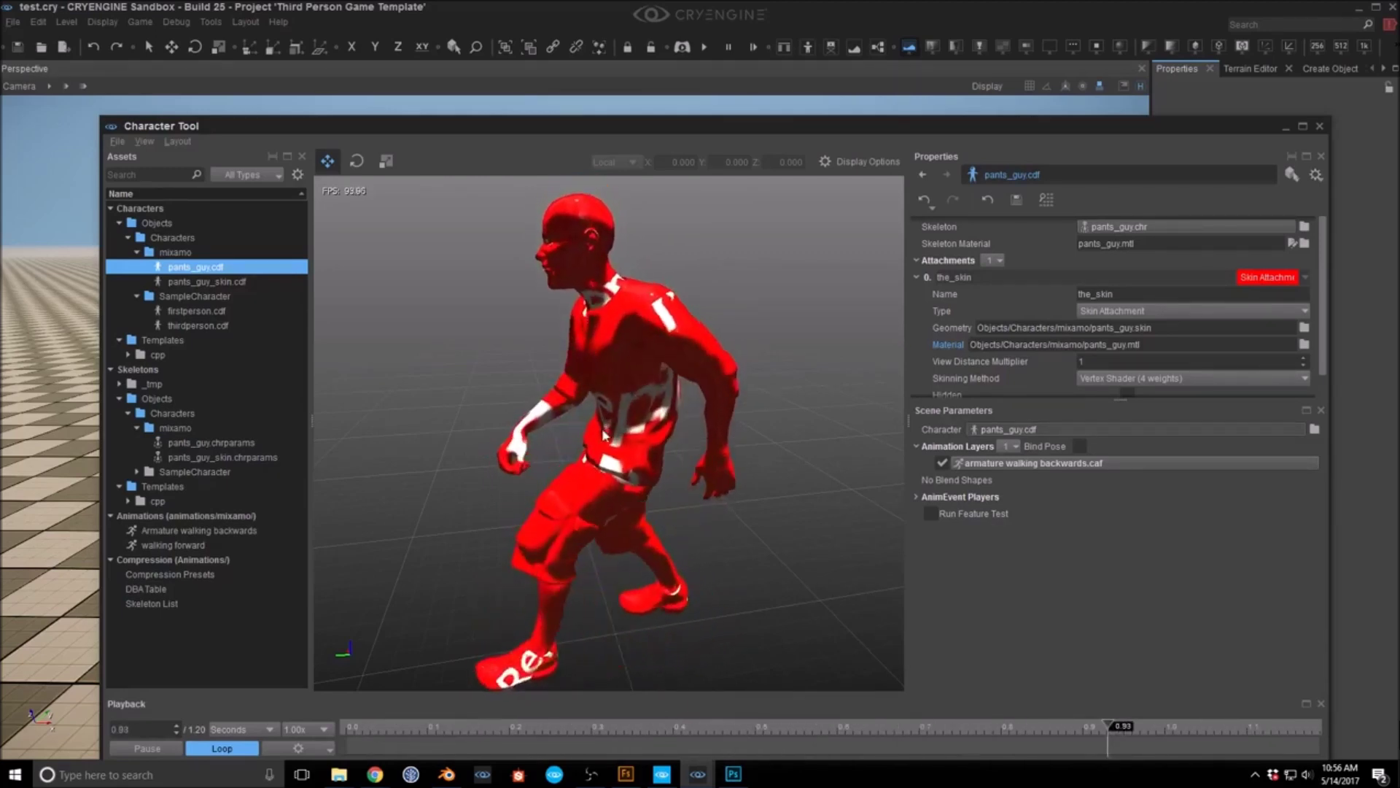
{"action": "left_click", "coordinate": [1318, 125]}
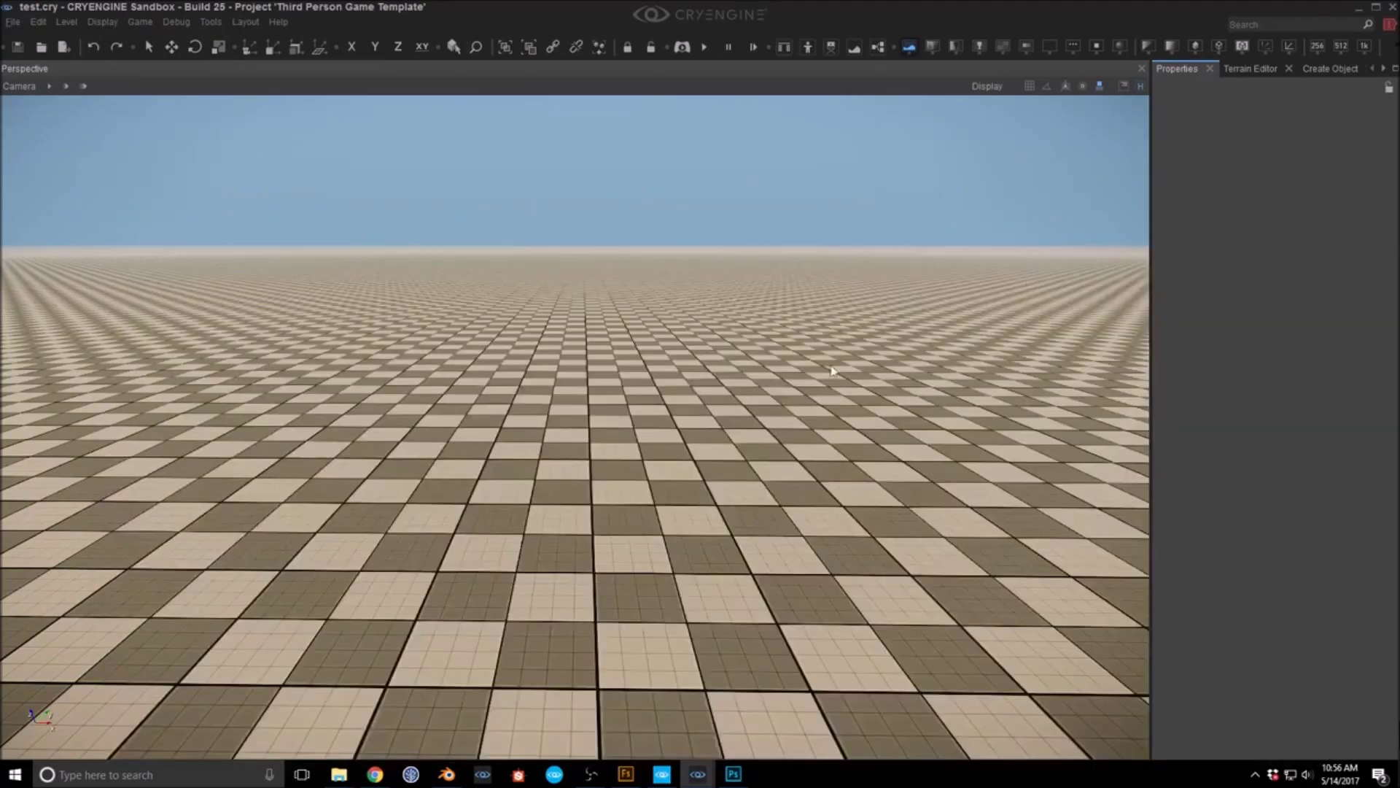
Step: Test the level in game mode by moving the player character forward, and return to editing
{"action": "key", "text": "ctrl+g"}
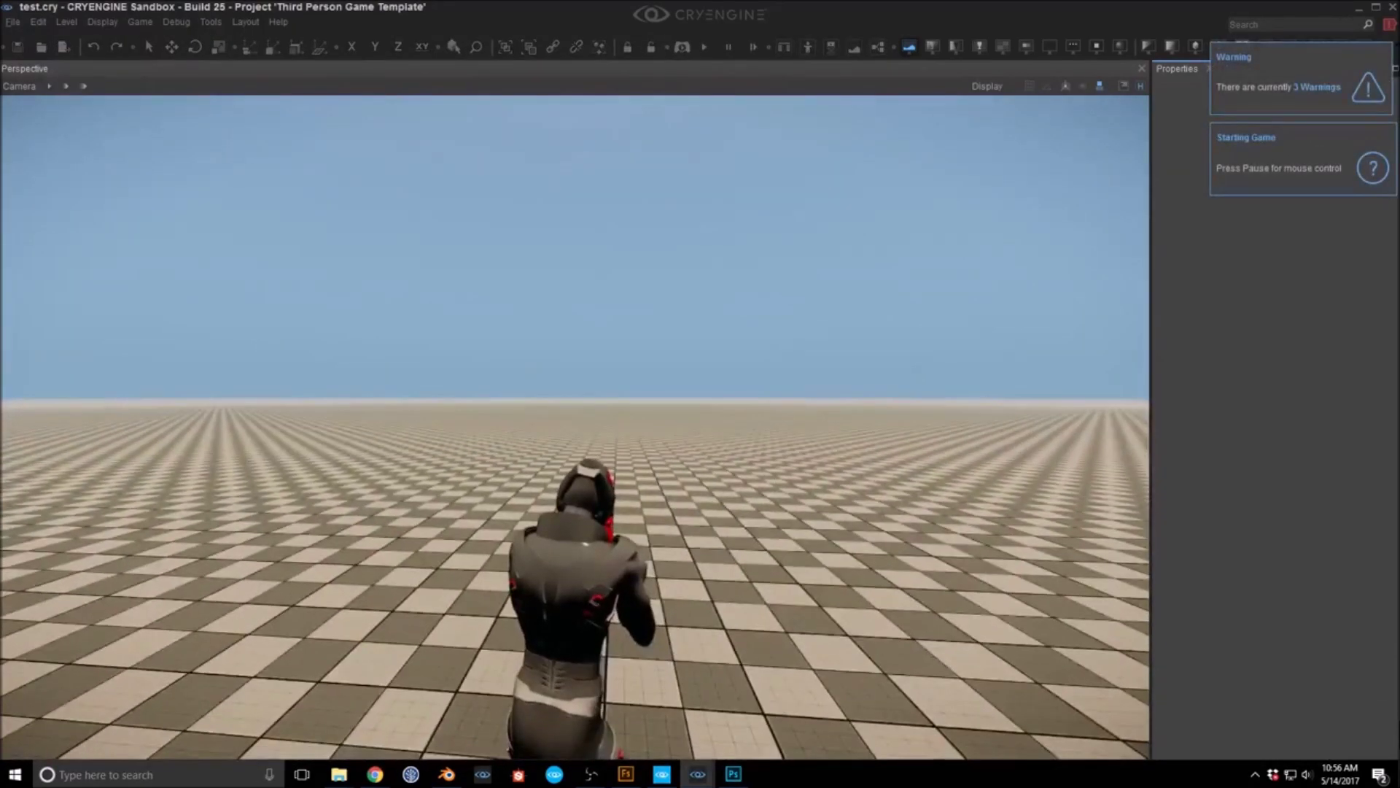
{"action": "key", "text": "w"}
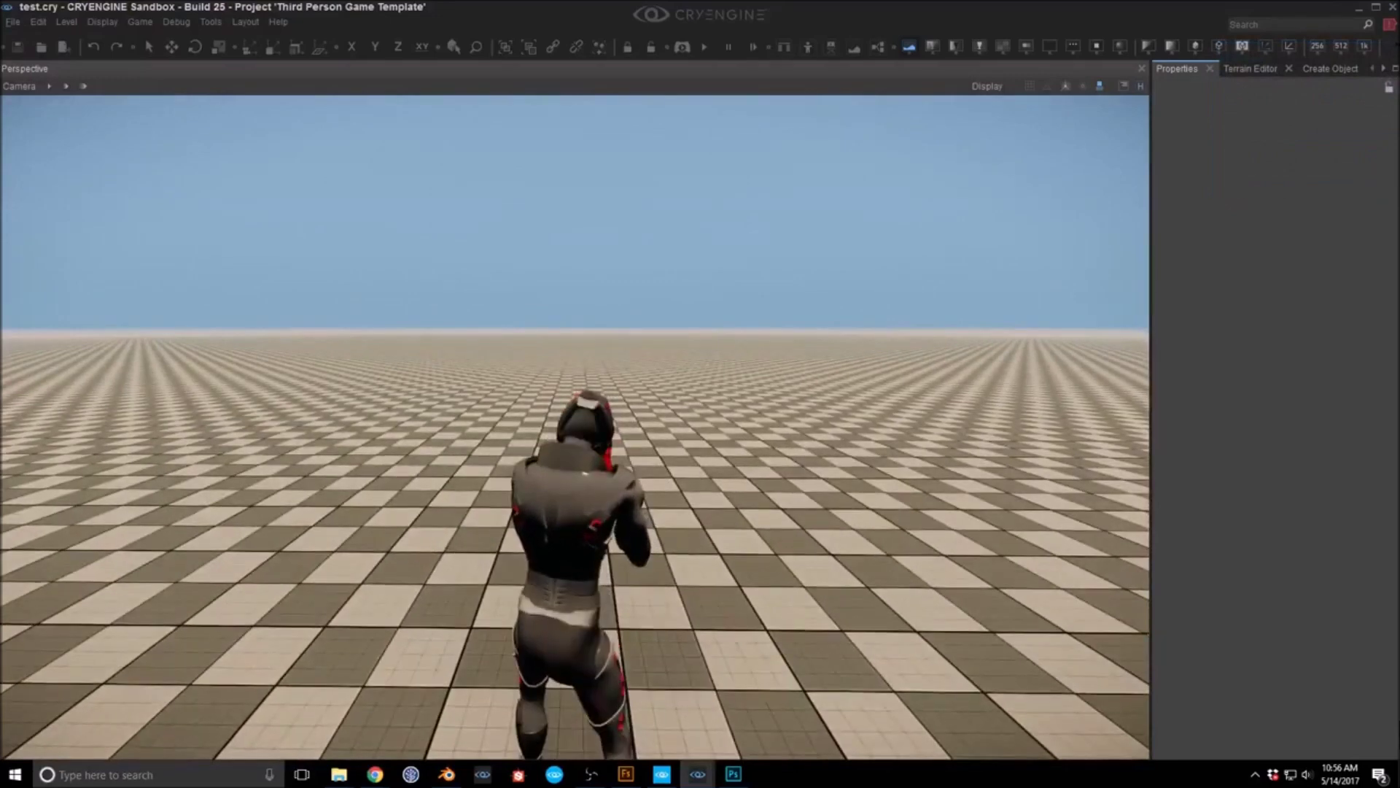
{"action": "key", "text": "Escape"}
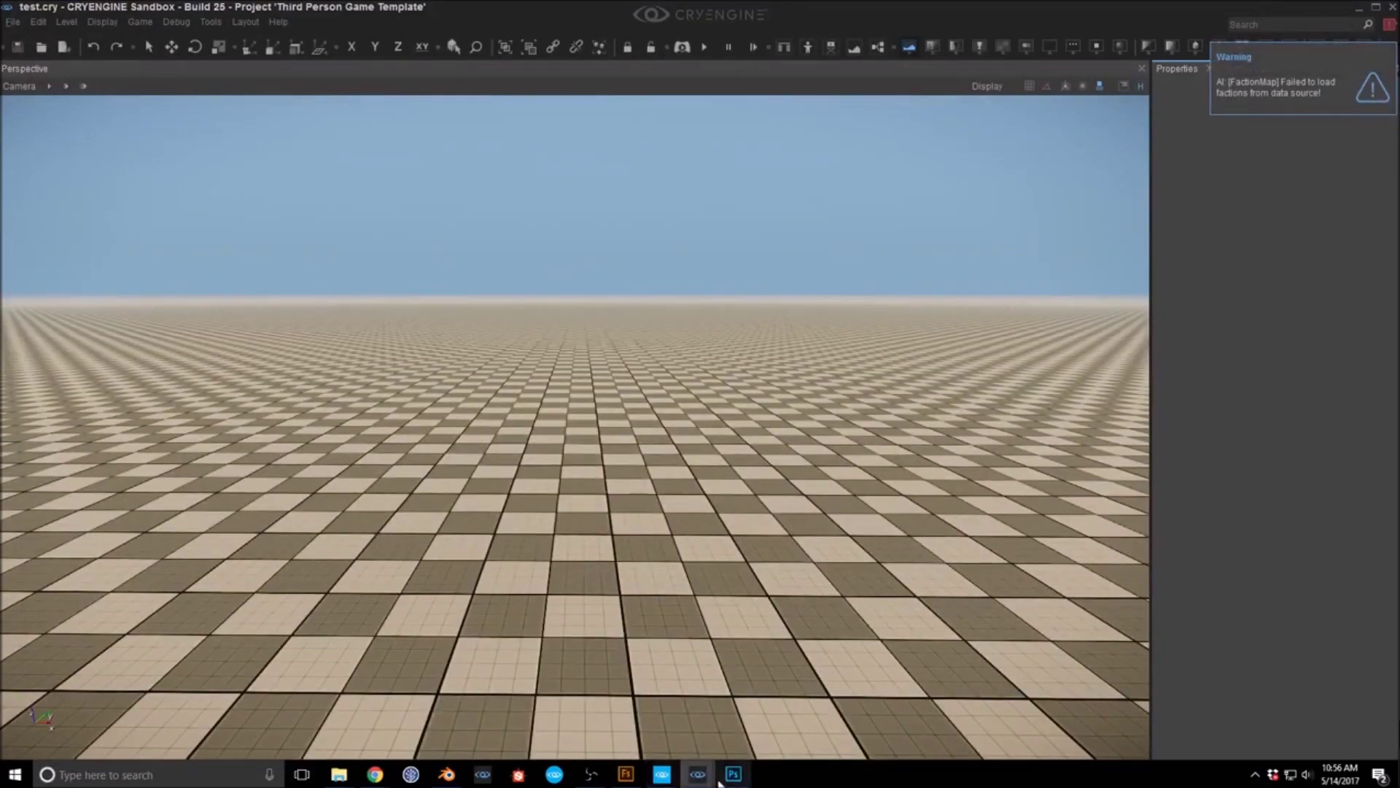
Step: Reopen the Character Tool and bring its window in front of the level viewport
{"action": "mouse_move", "coordinate": [698, 773]}
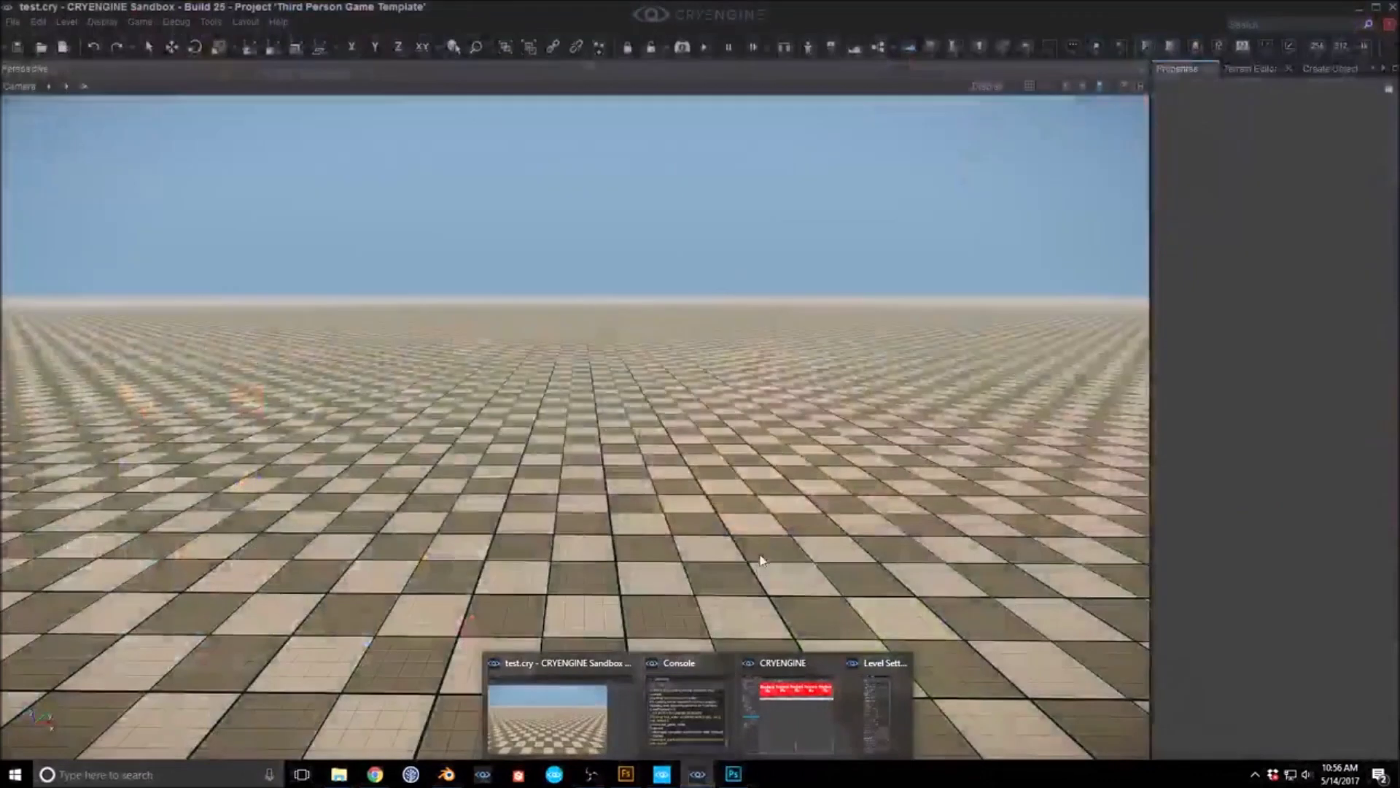
{"action": "left_click", "coordinate": [547, 711]}
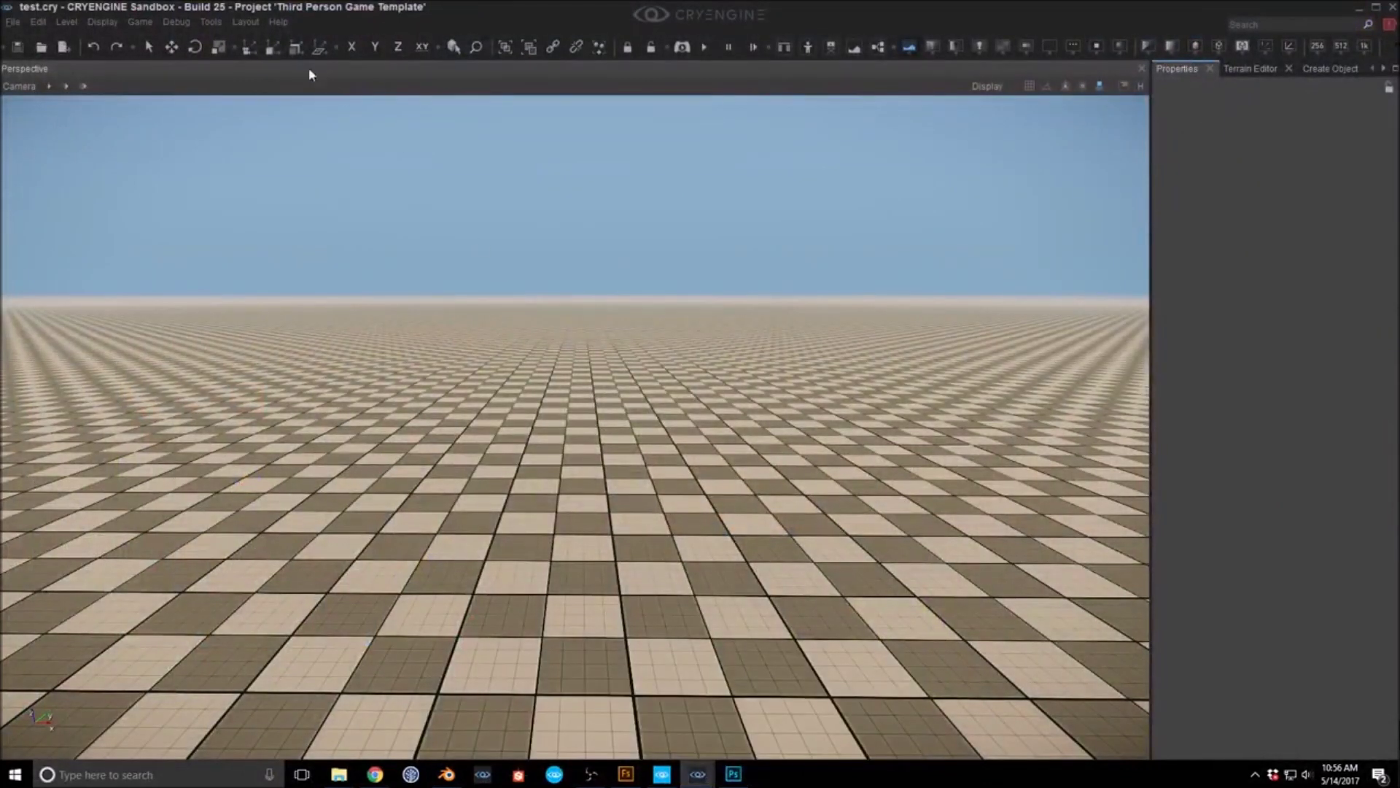
{"action": "left_click", "coordinate": [210, 24]}
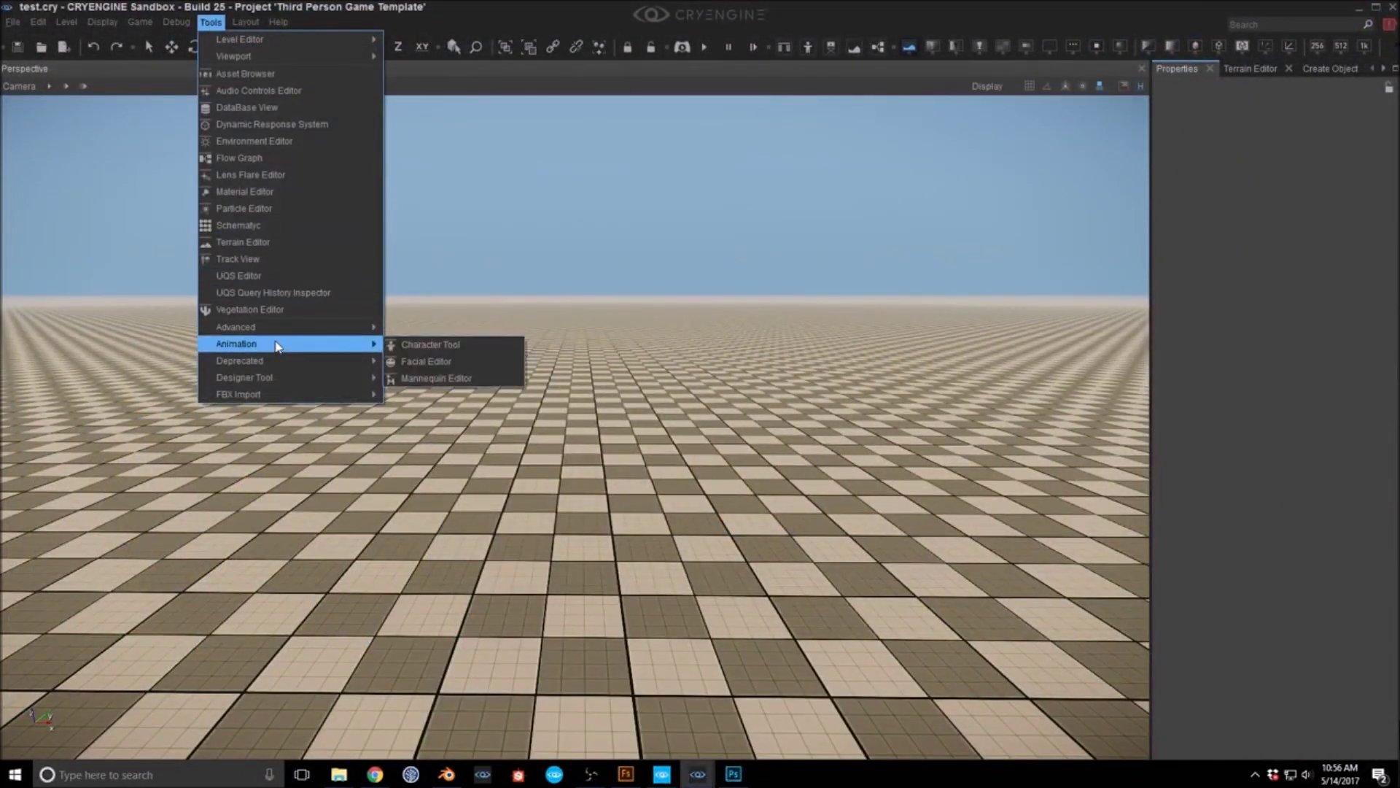
{"action": "left_click", "coordinate": [436, 346]}
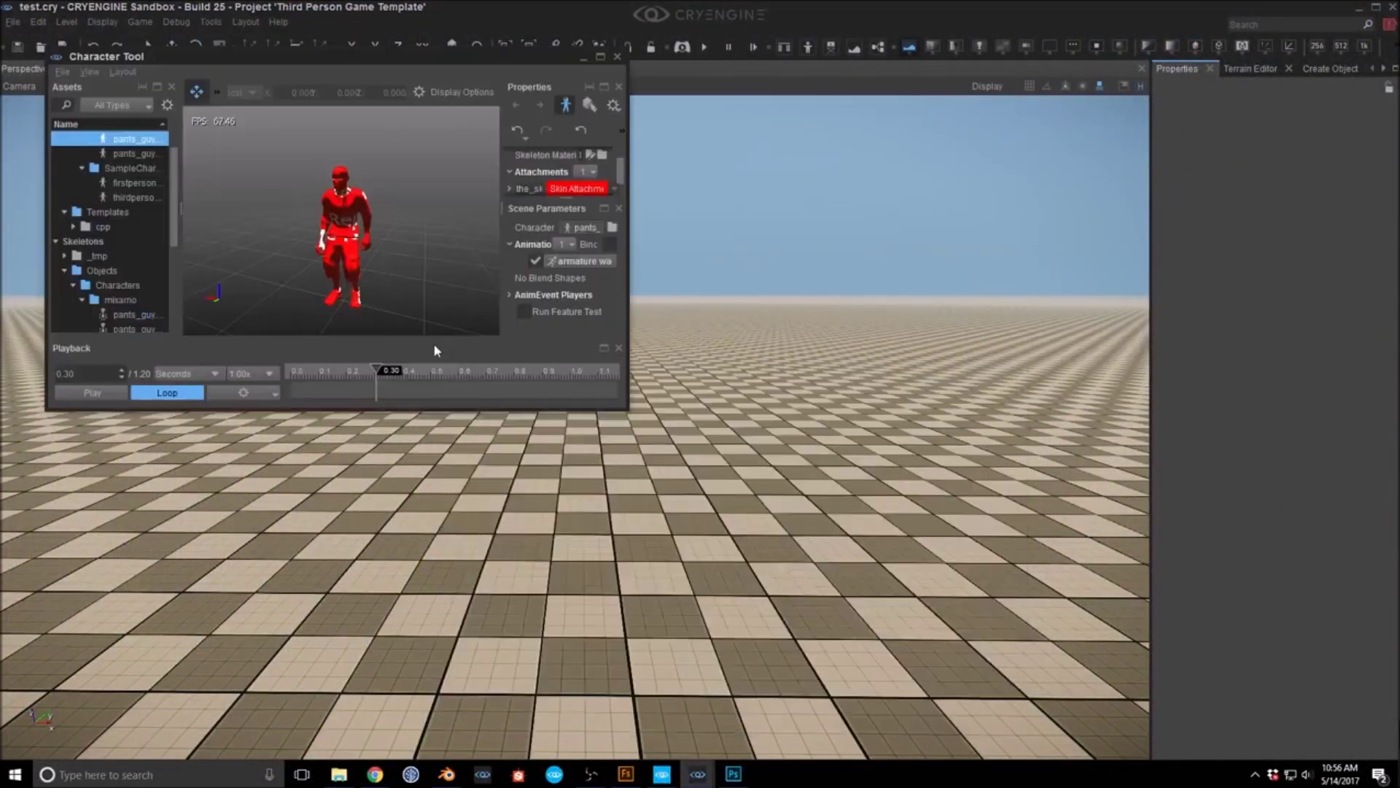
{"action": "left_click", "coordinate": [630, 421]}
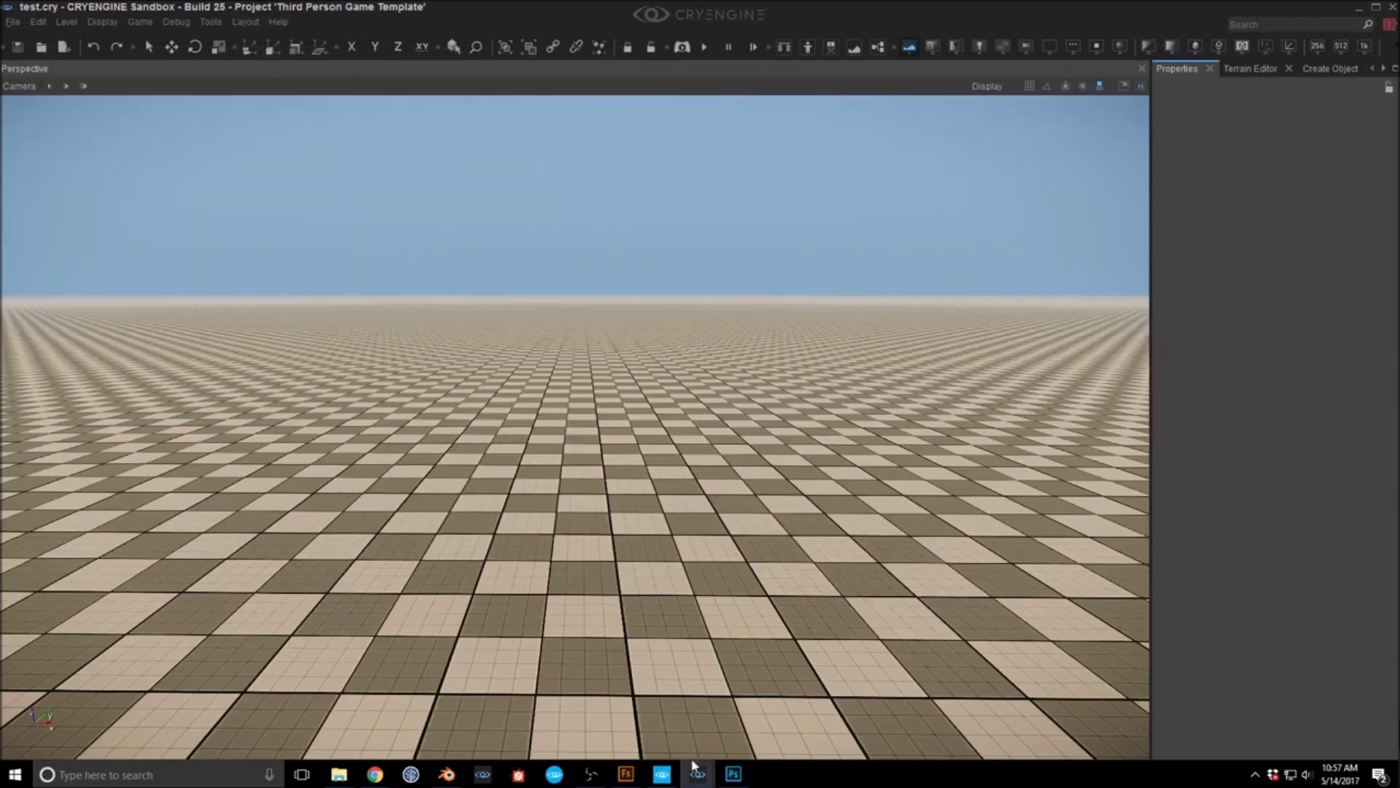
{"action": "mouse_move", "coordinate": [698, 773]}
{"action": "left_click", "coordinate": [961, 702]}
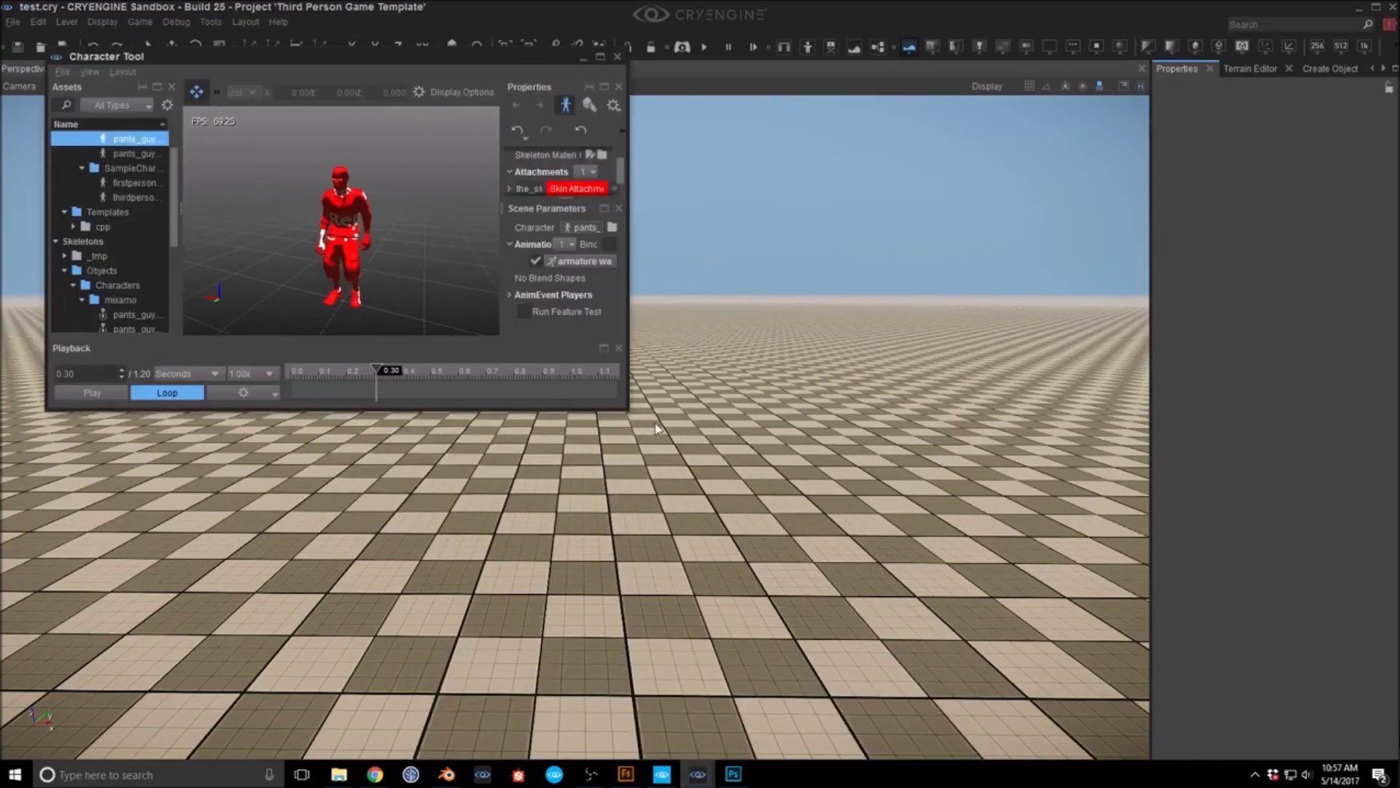
Step: Enlarge the Character Tool window and its property panels, and show the settings of pants_guy.cdf
{"action": "left_click_drag", "start_coordinate": [625, 408], "coordinate": [1110, 654]}
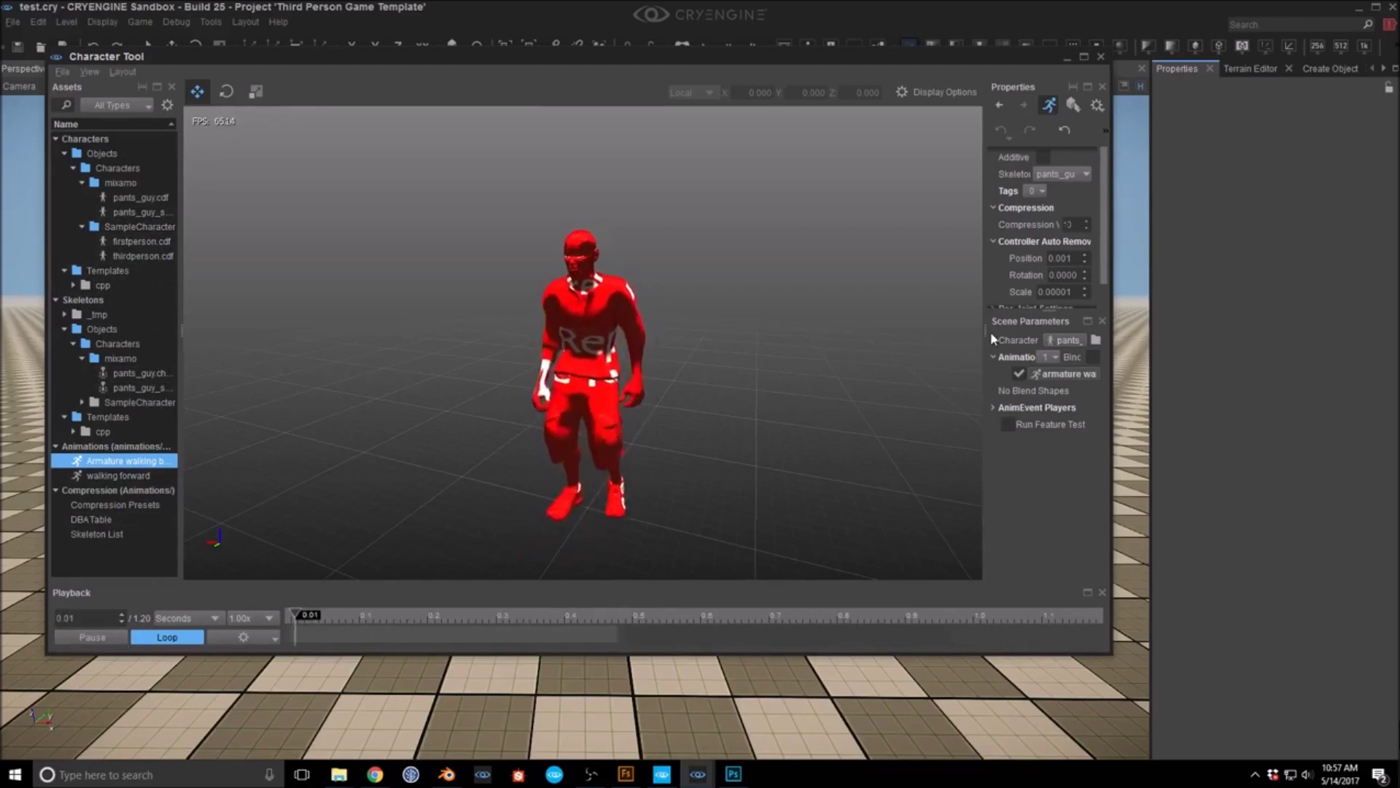
{"action": "left_click_drag", "start_coordinate": [987, 330], "coordinate": [842, 331]}
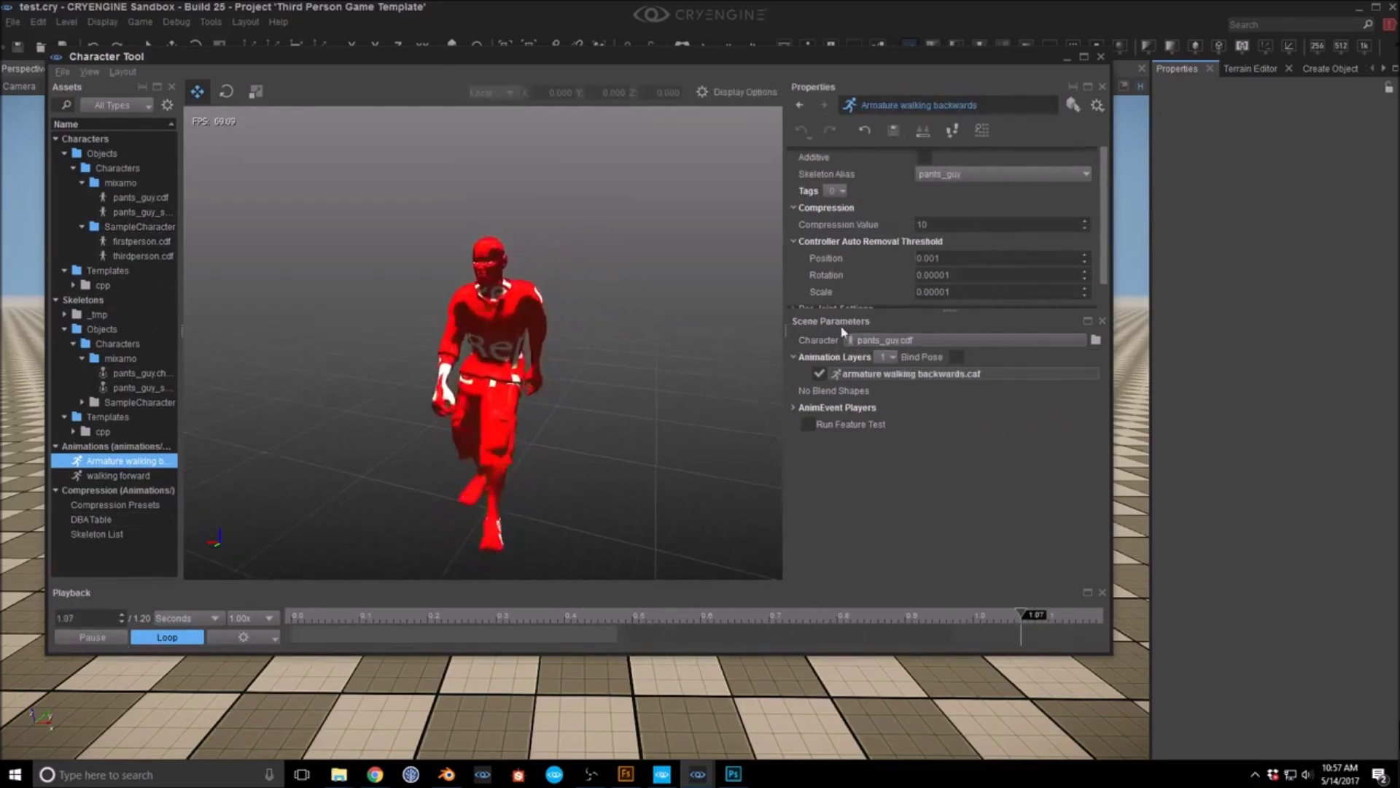
{"action": "left_click_drag", "start_coordinate": [945, 308], "coordinate": [939, 364]}
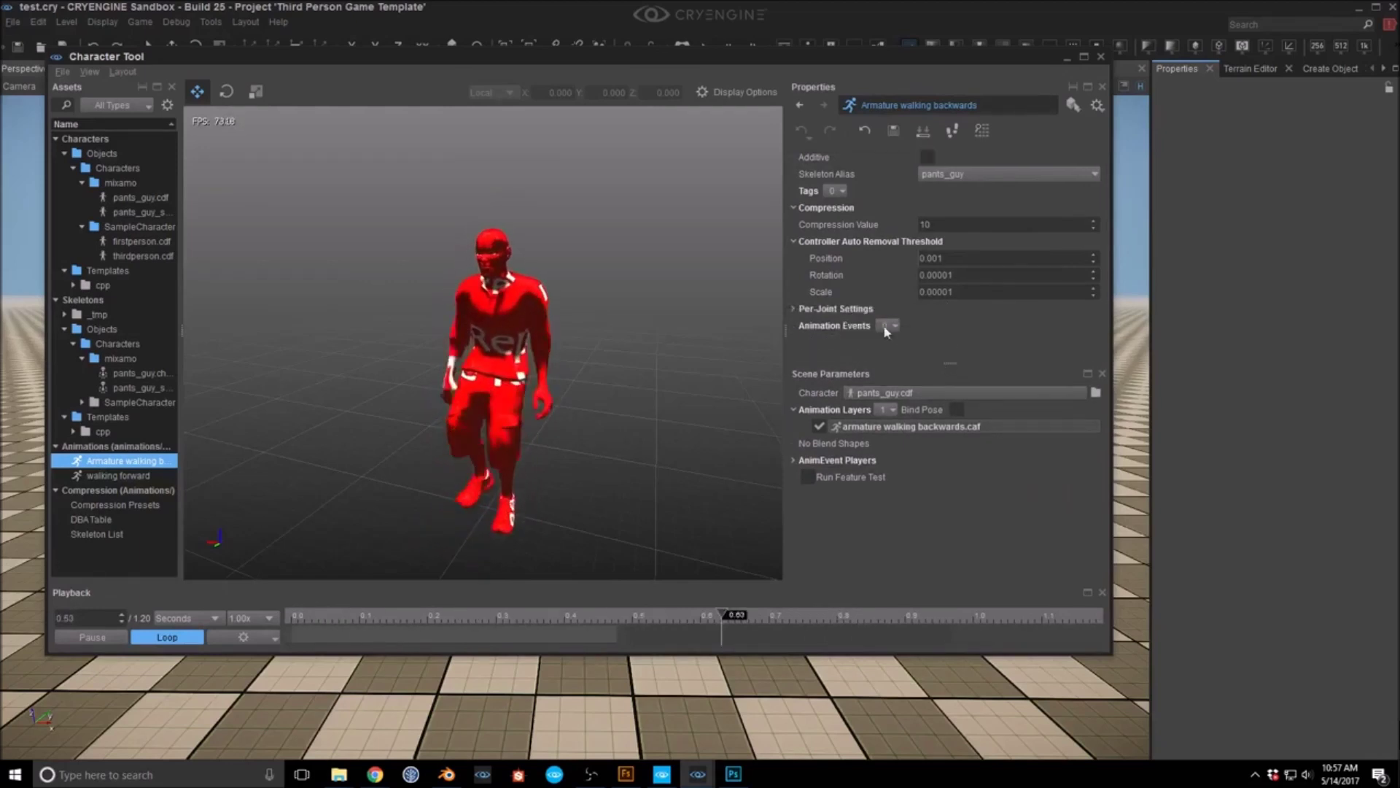
{"action": "left_click", "coordinate": [140, 198]}
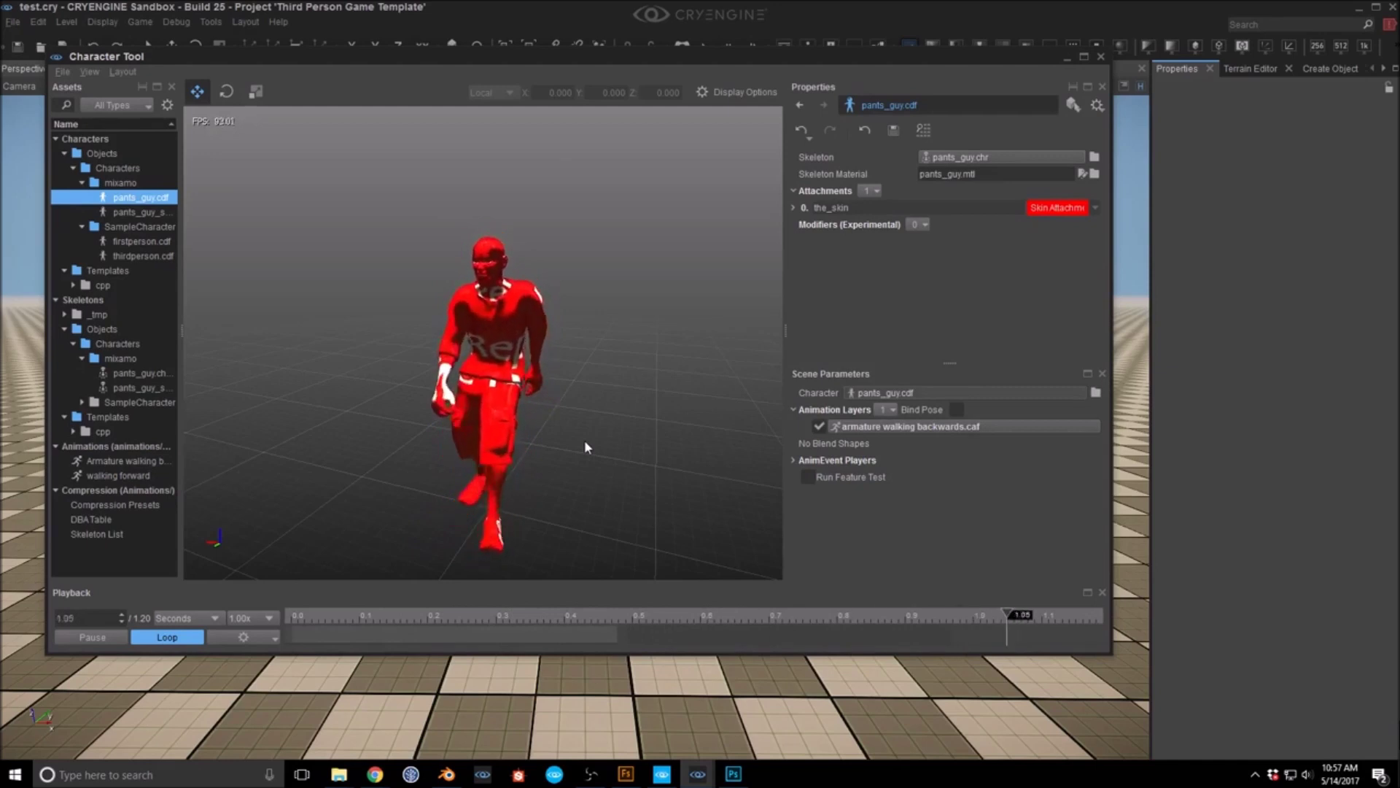
Step: Close the Sandbox editor and save the changes to the test level
{"action": "left_click", "coordinate": [1393, 9]}
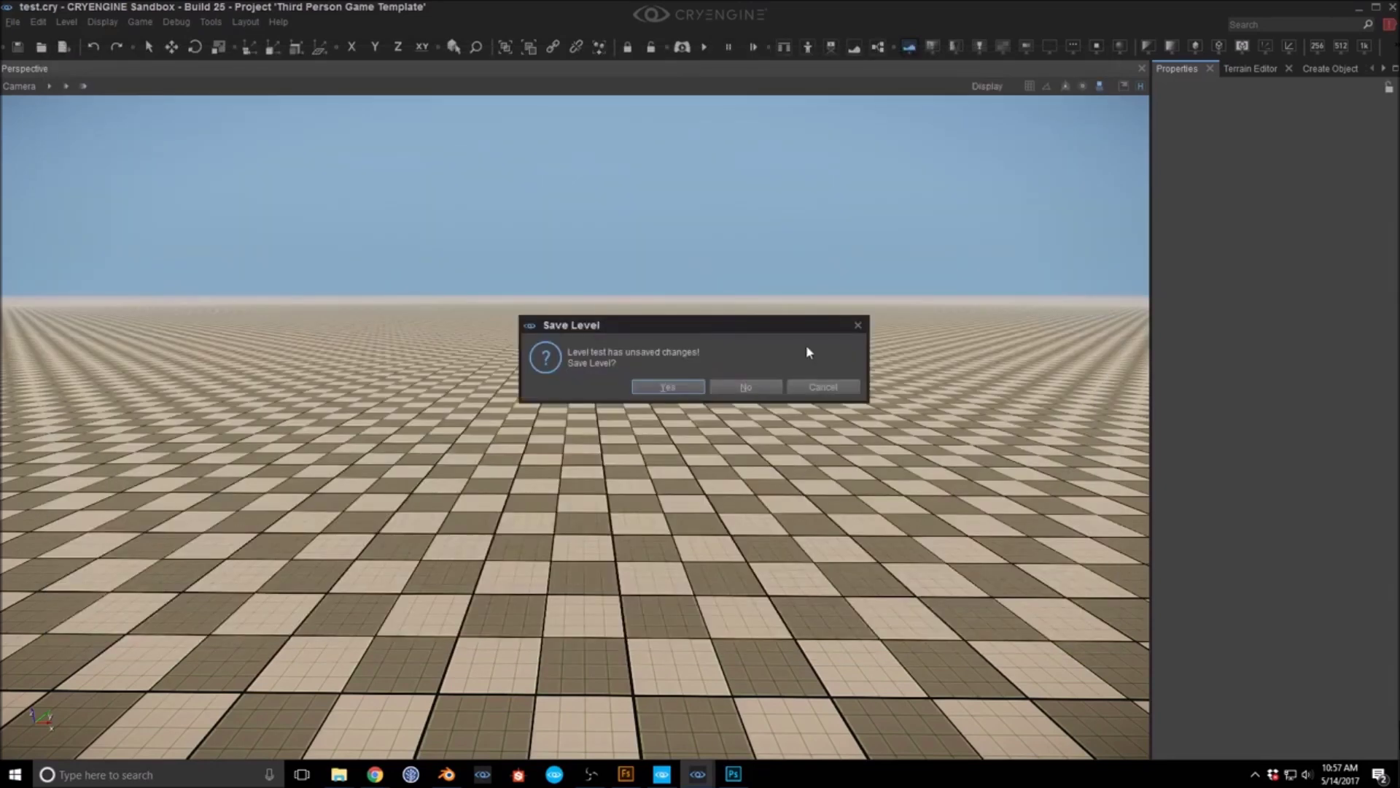
{"action": "left_click", "coordinate": [662, 381]}
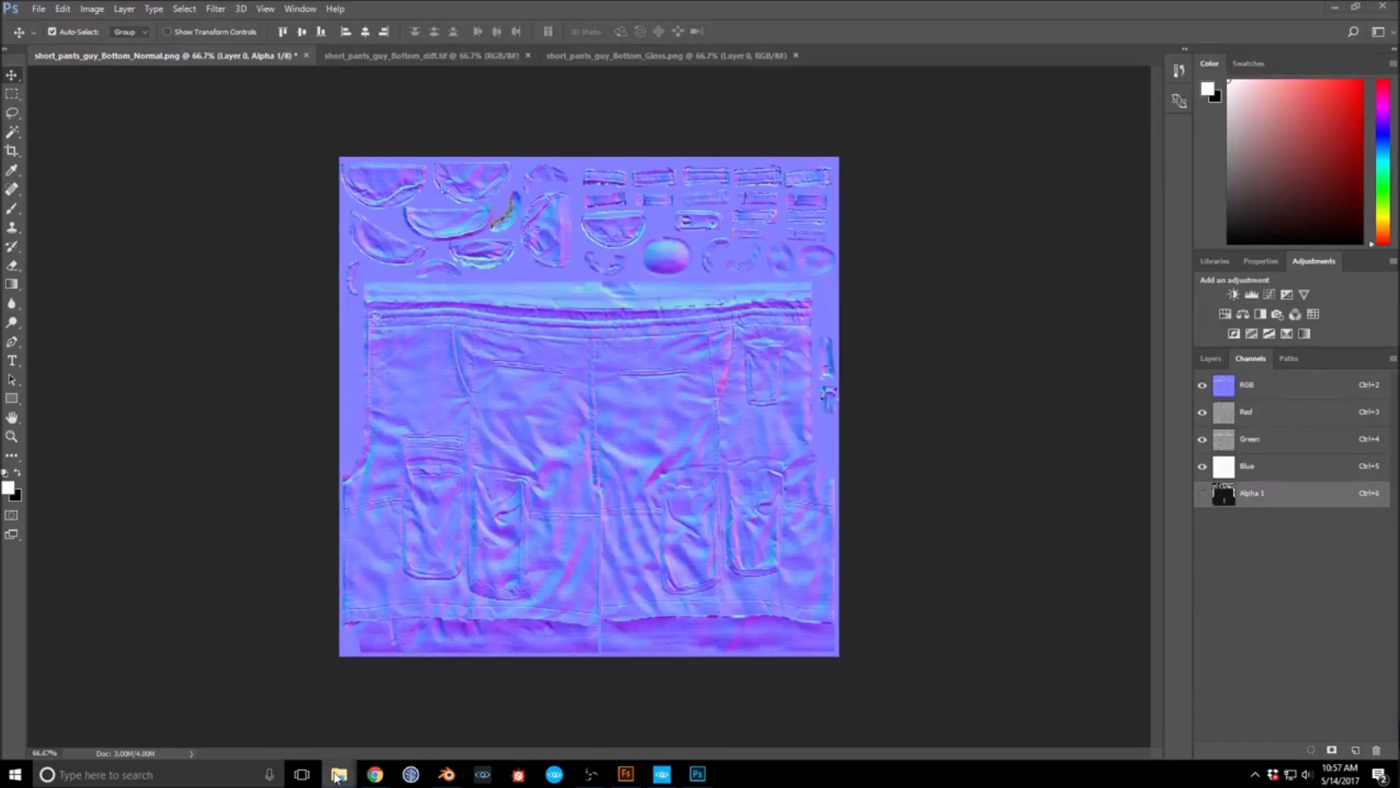
Step: Switch to File Explorer and generate the code solution from Game.cryproject in the stream_mixamo project folder
{"action": "mouse_move", "coordinate": [337, 775]}
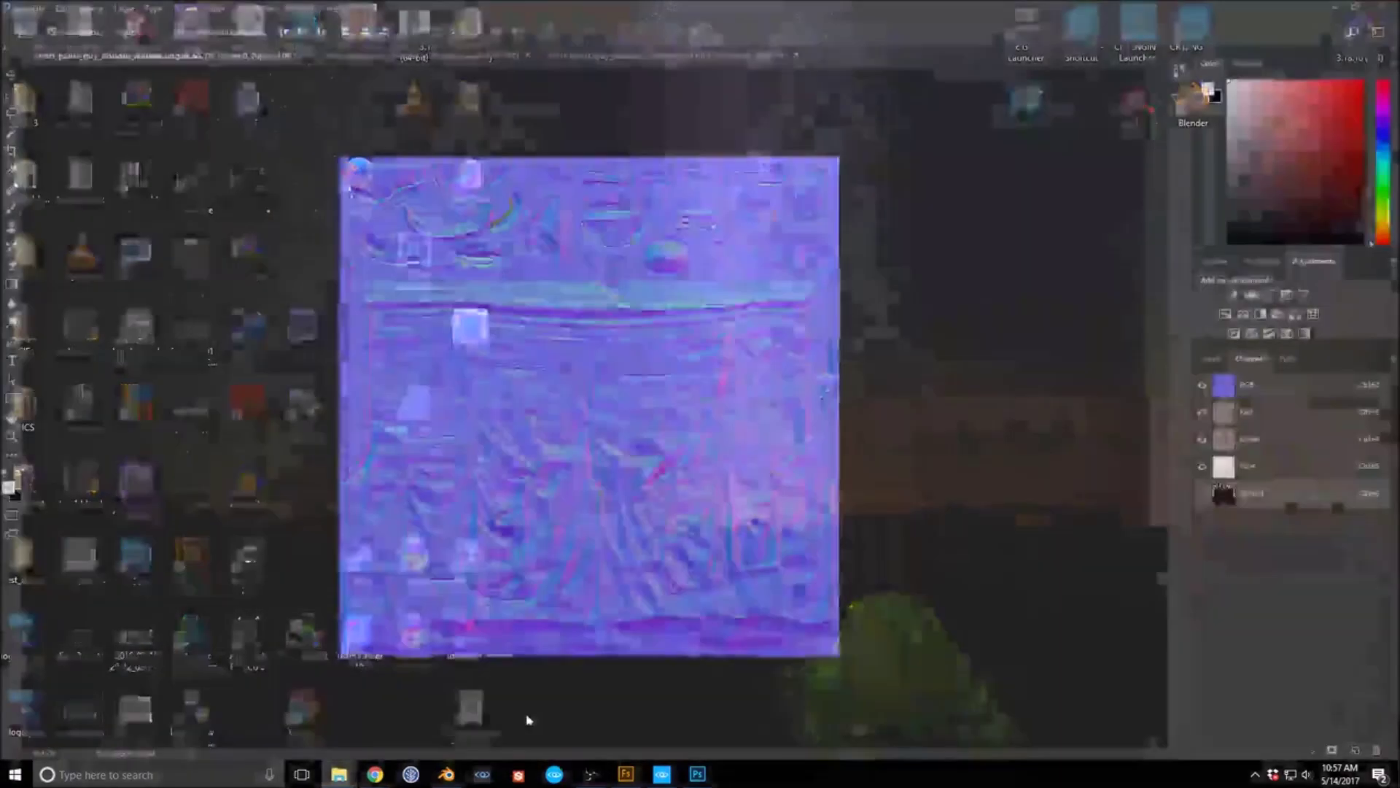
{"action": "key", "text": "alt+Tab"}
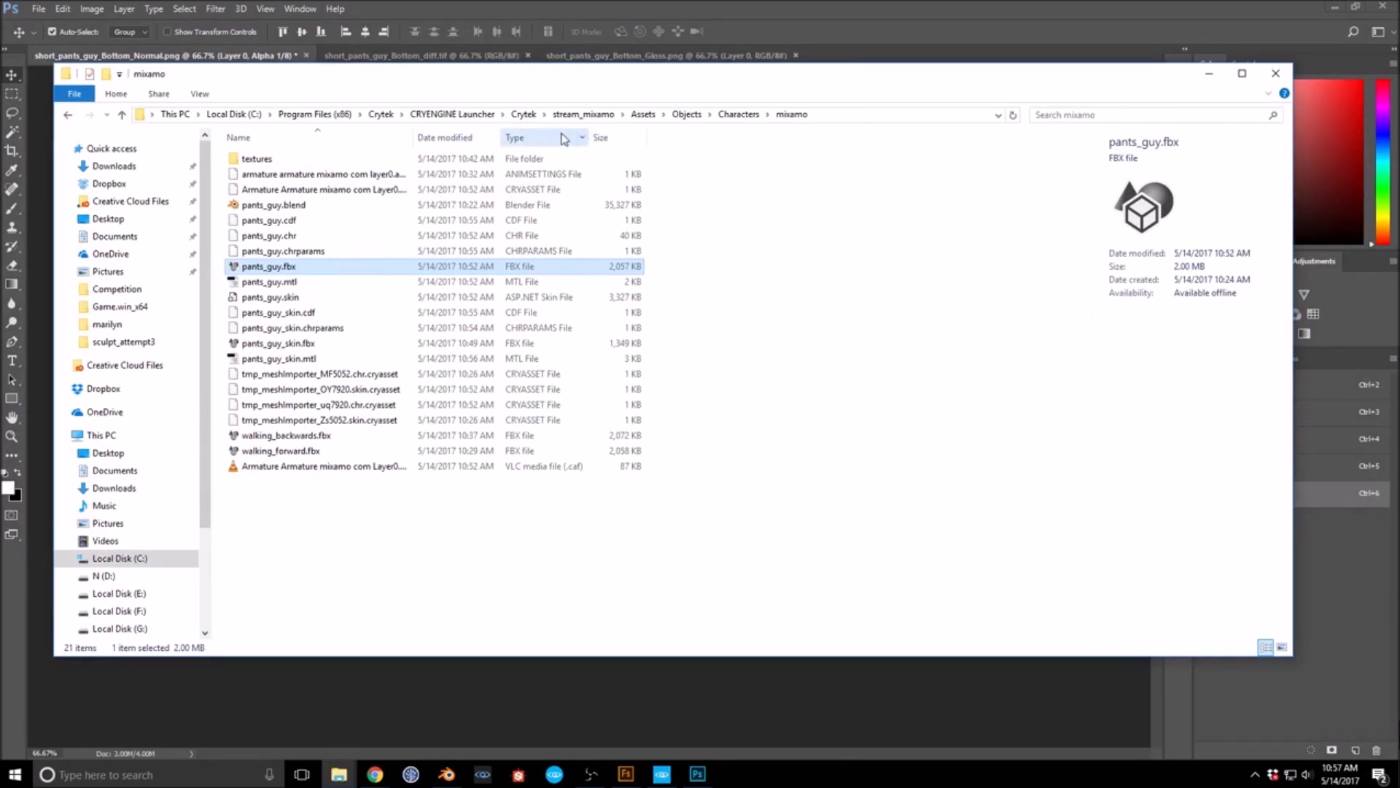
{"action": "left_click", "coordinate": [587, 115]}
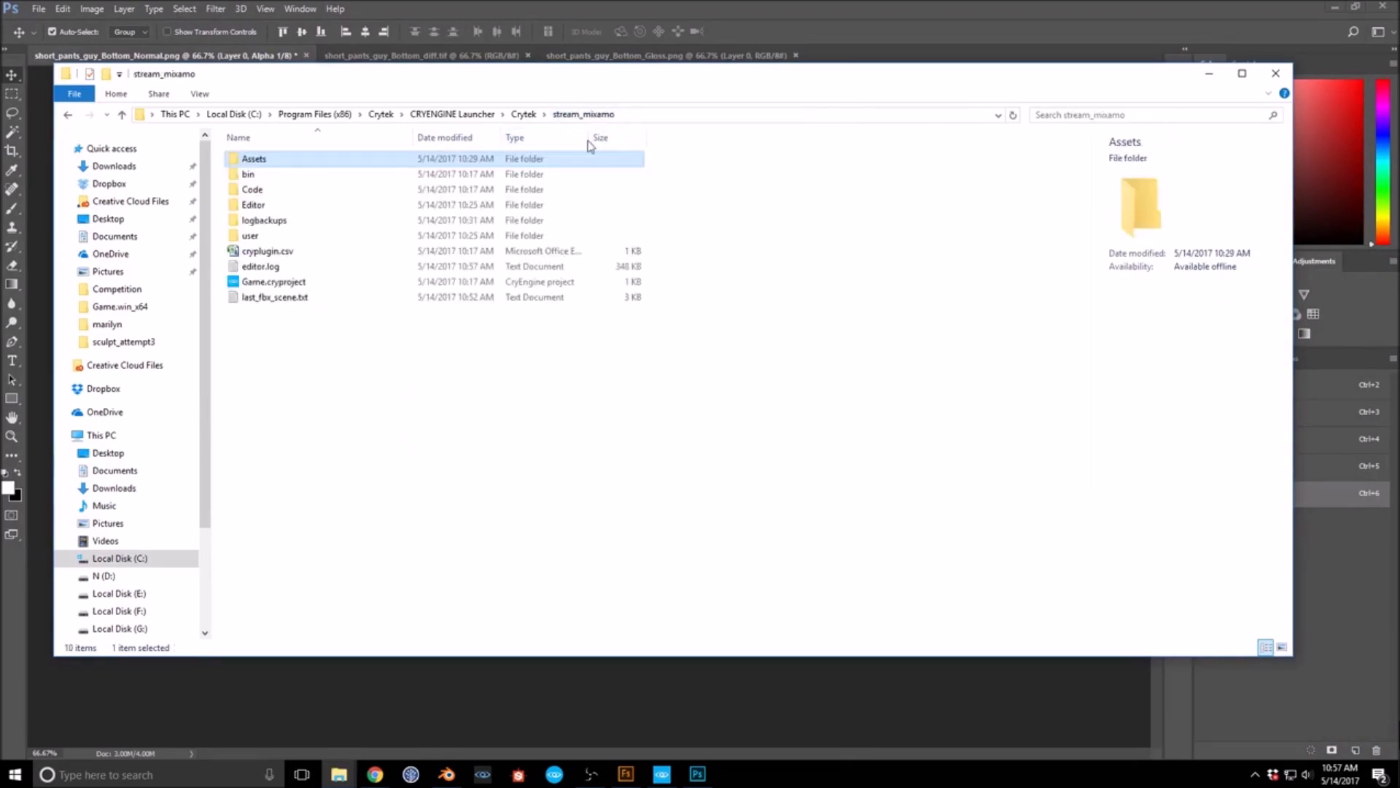
{"action": "right_click", "coordinate": [275, 292]}
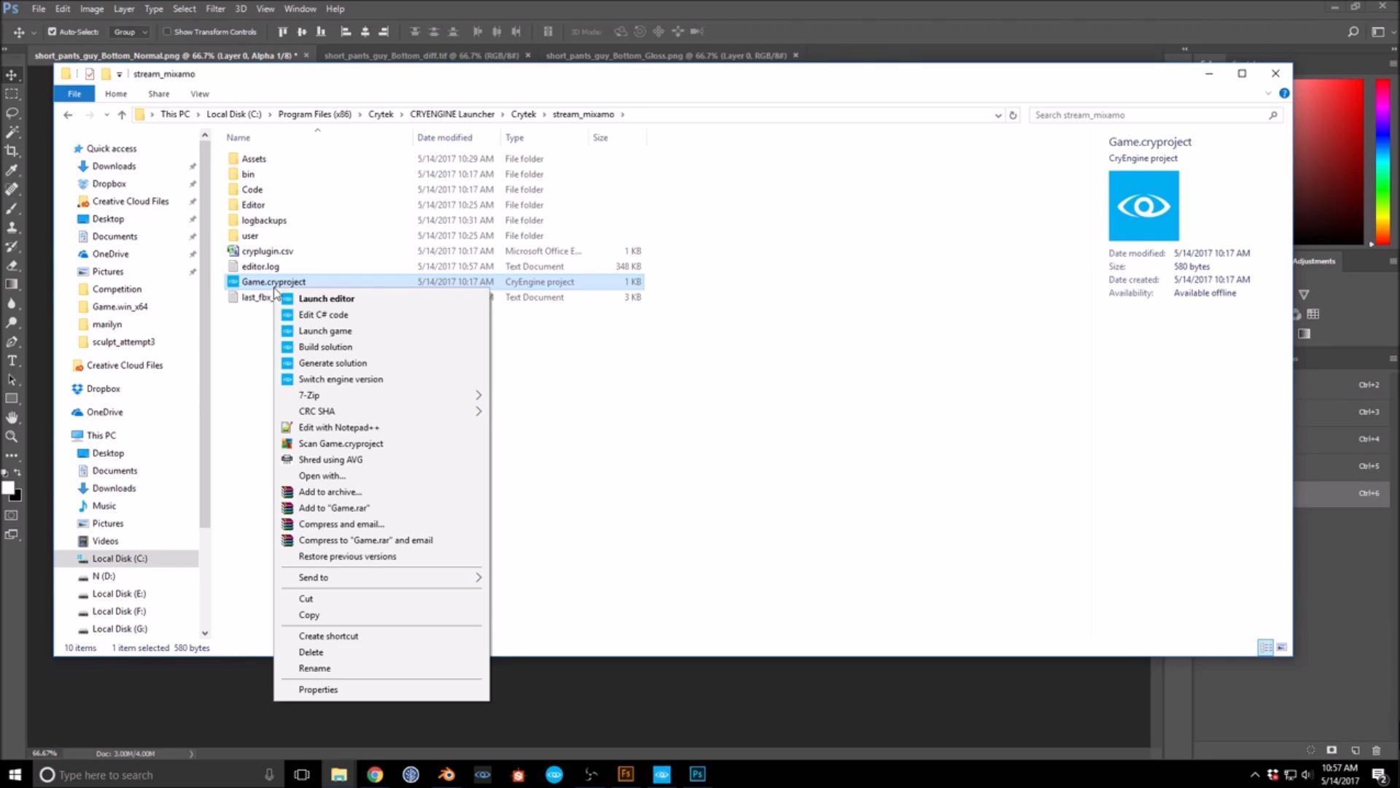
{"action": "left_click", "coordinate": [335, 362]}
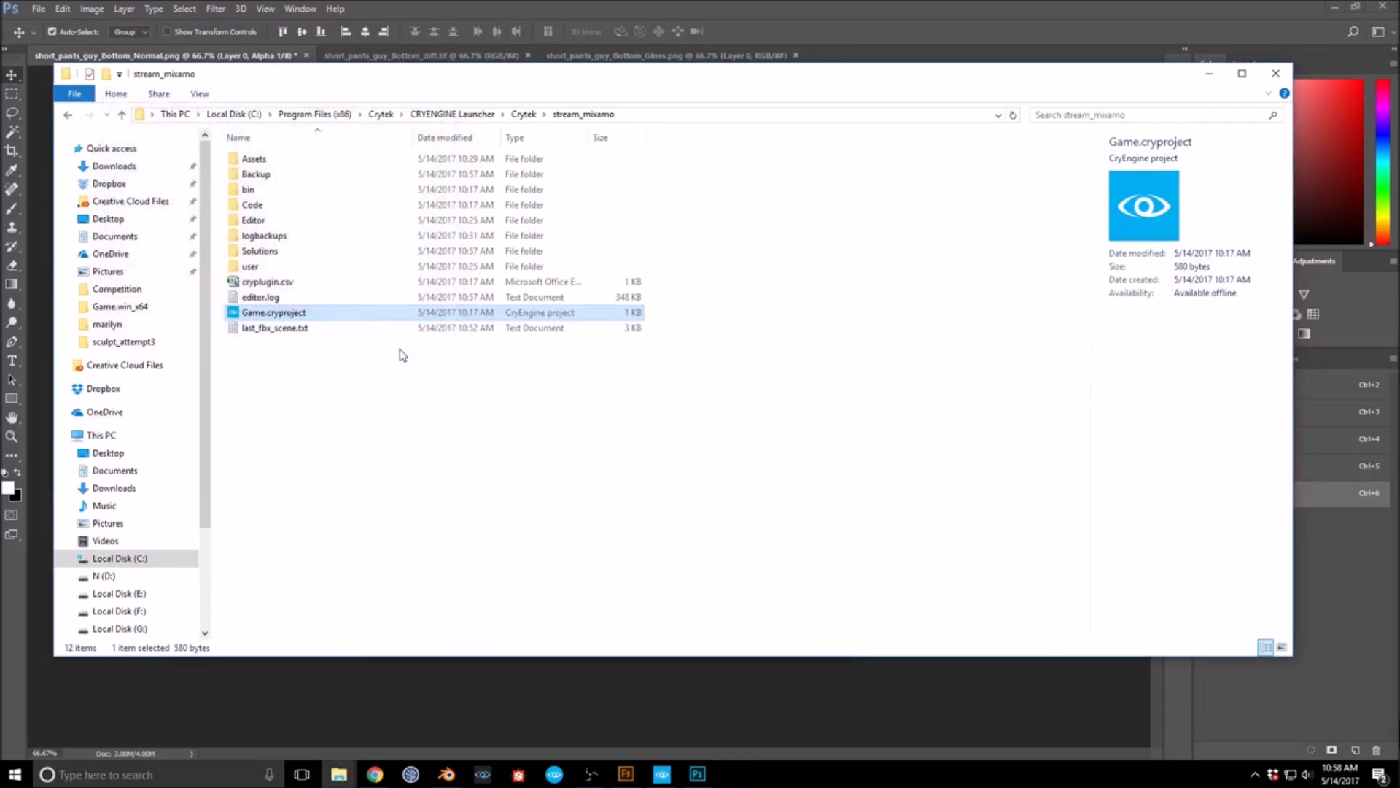
Step: Open Game.sln from the Solutions/Game.win_x64 folder in Visual Studio
{"action": "left_click", "coordinate": [470, 377]}
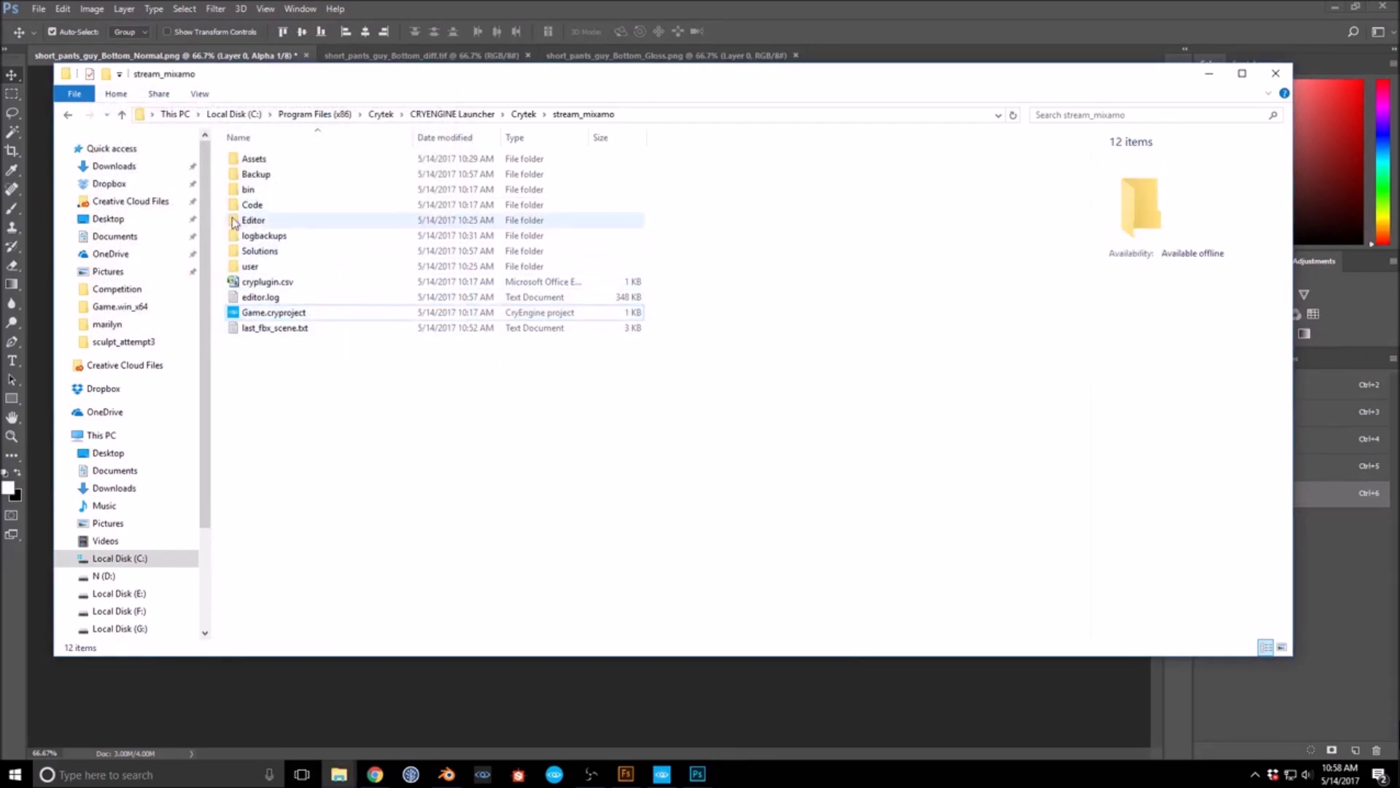
{"action": "double_click", "coordinate": [278, 249]}
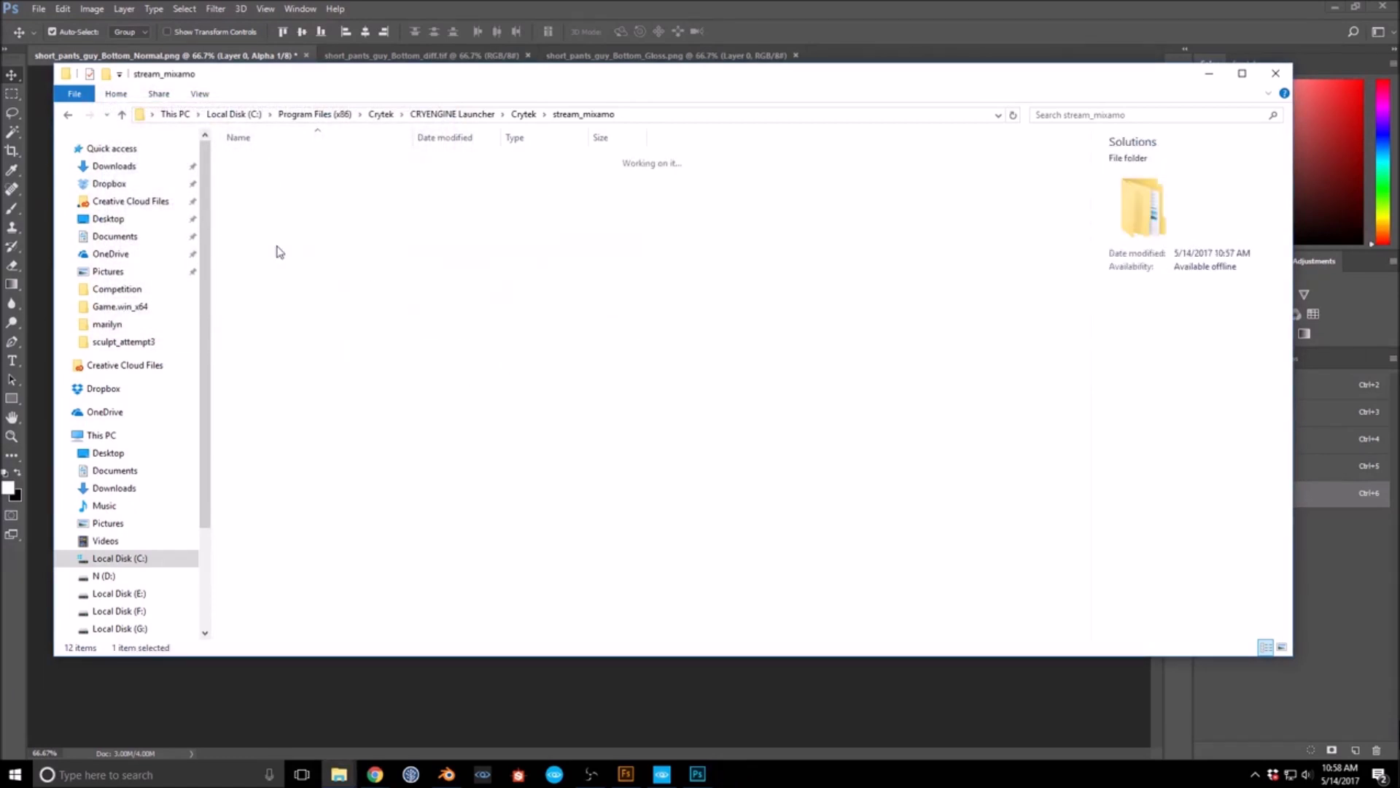
{"action": "left_click", "coordinate": [281, 155]}
{"action": "double_click", "coordinate": [282, 158]}
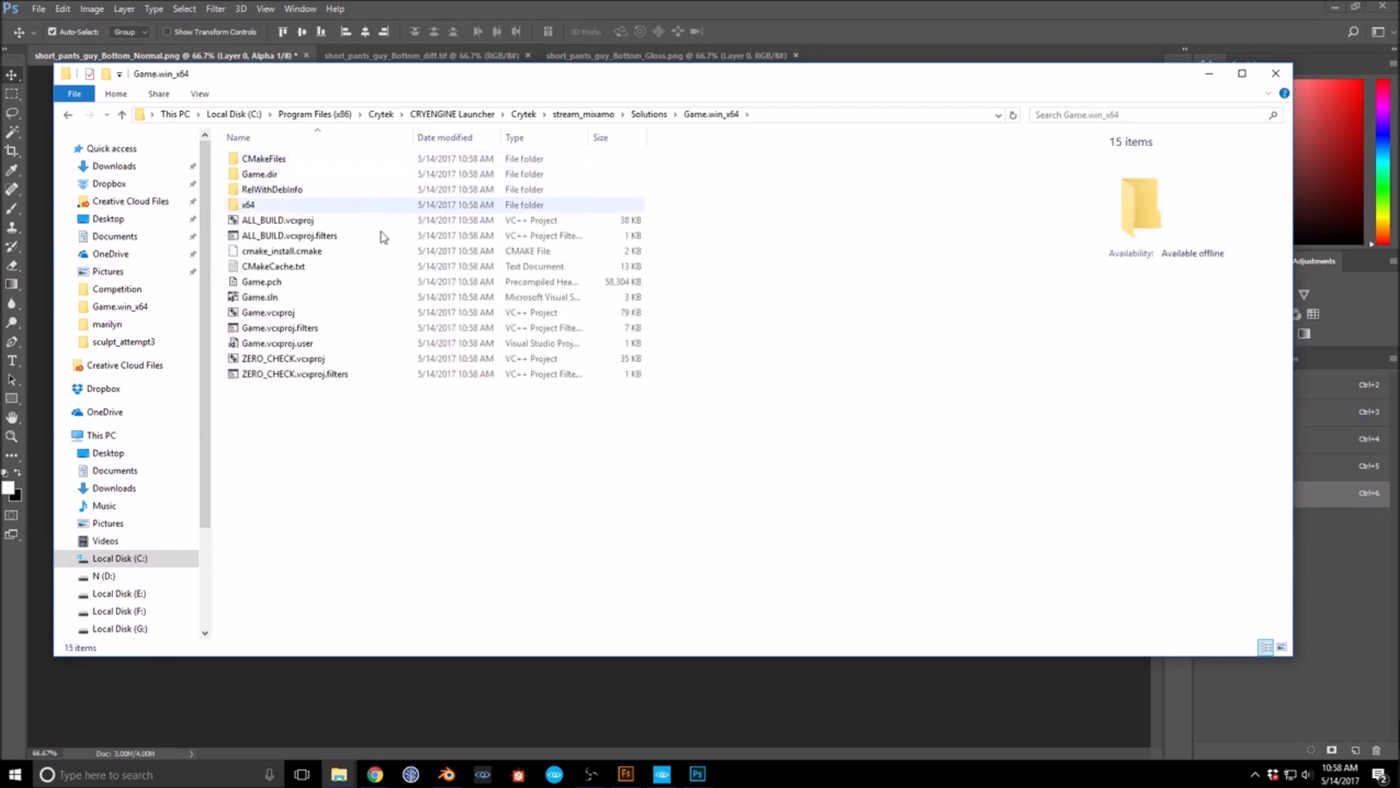
{"action": "double_click", "coordinate": [255, 297]}
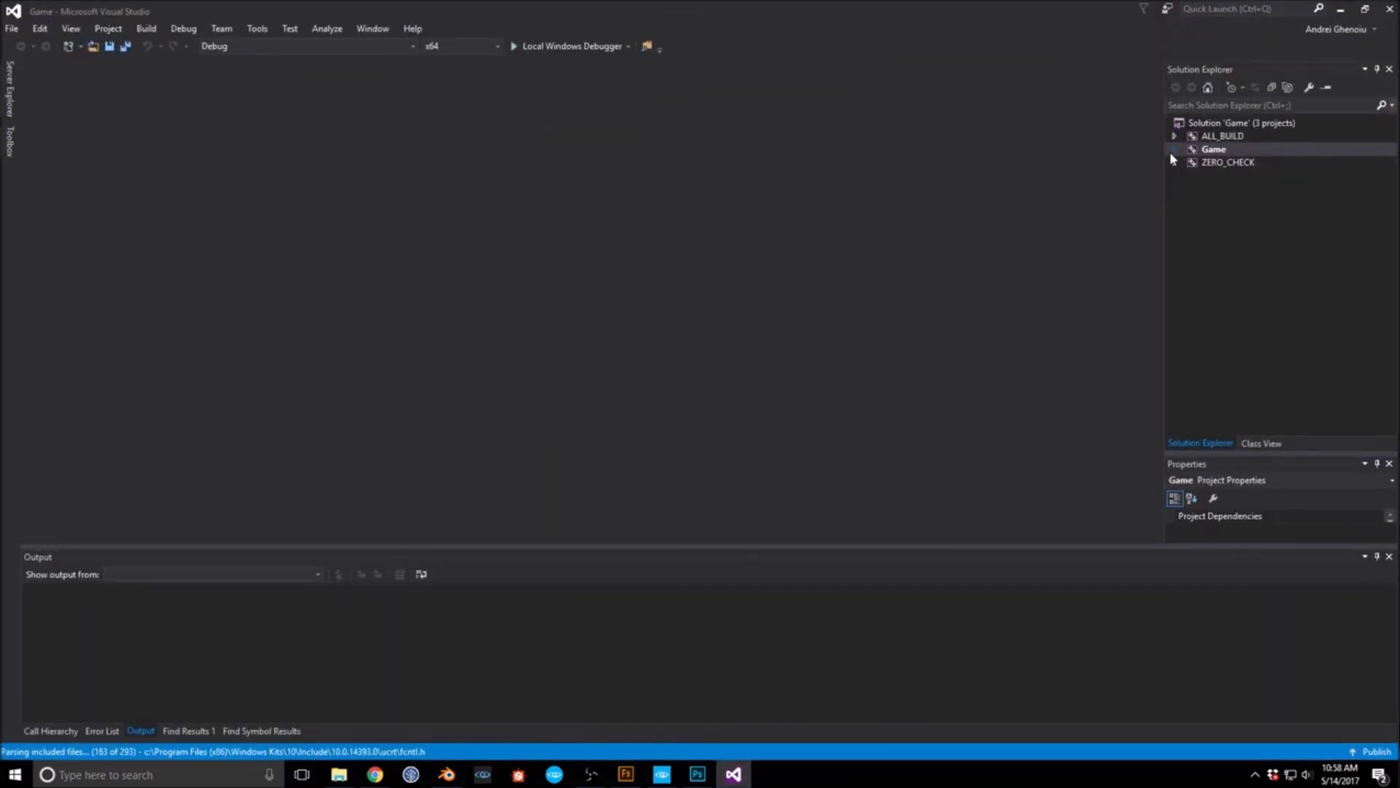
Step: Widen the Solution Explorer and open Player.cpp from the Game project's Player folder
{"action": "double_click", "coordinate": [1212, 150]}
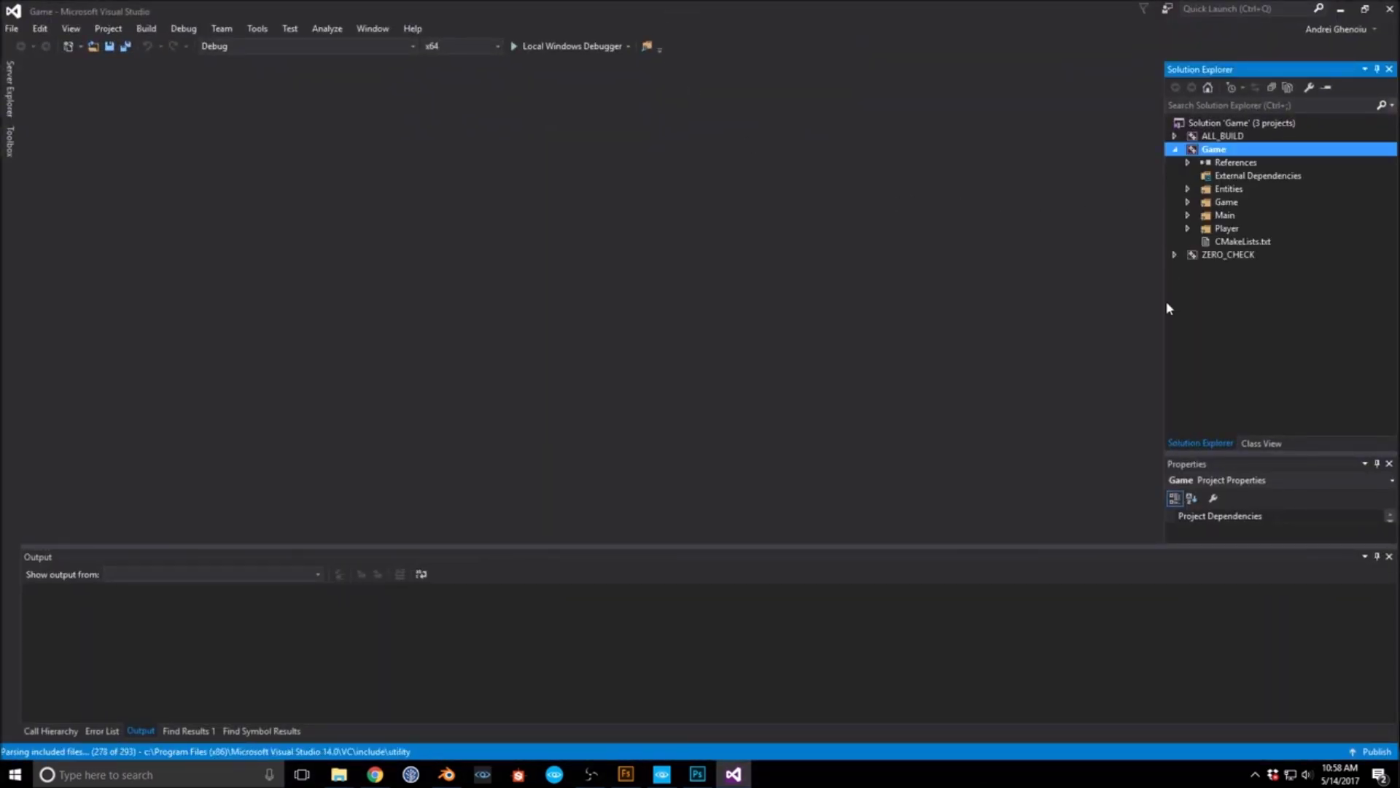
{"action": "left_click_drag", "start_coordinate": [1165, 300], "coordinate": [1129, 296]}
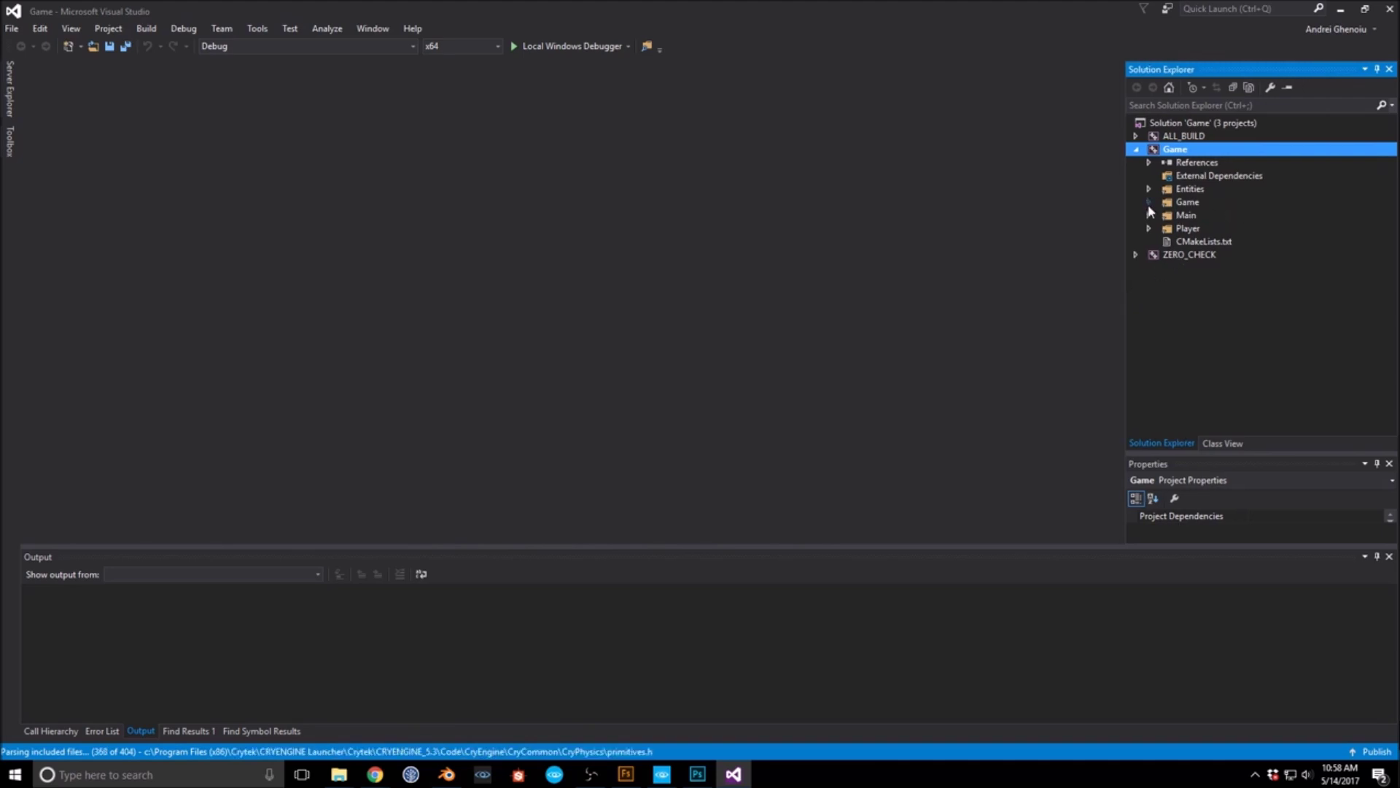
{"action": "left_click", "coordinate": [1147, 227]}
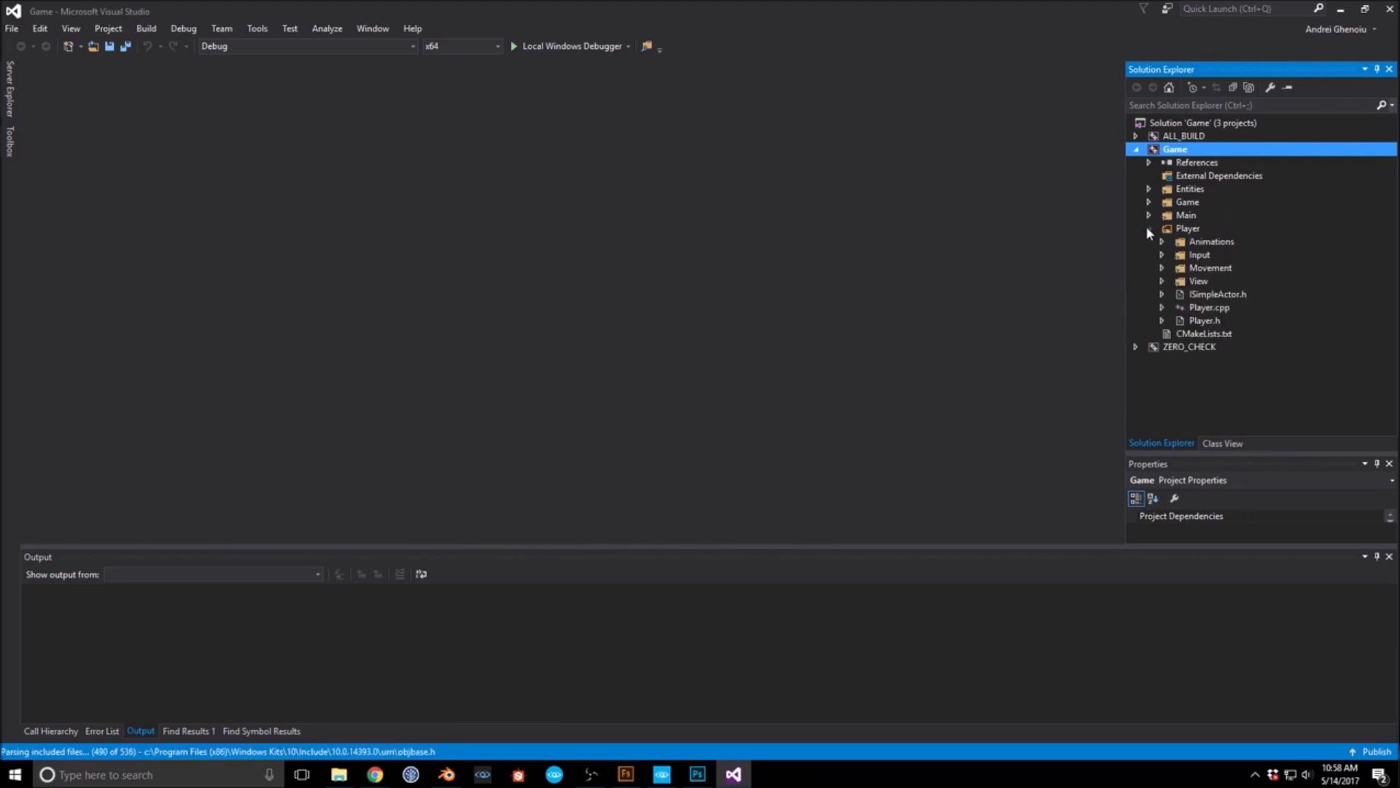
{"action": "left_click", "coordinate": [1204, 307]}
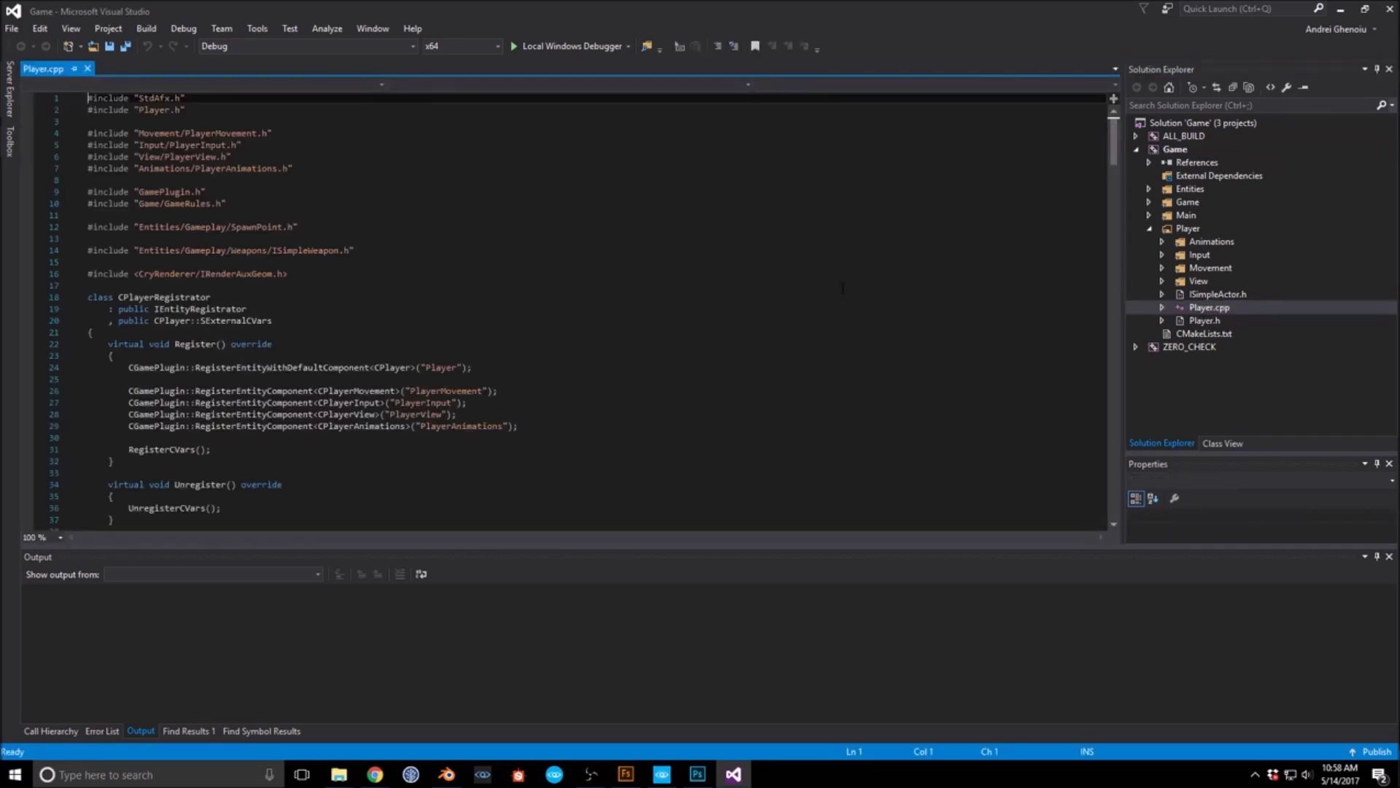
Step: In RegisterCVars of Player.cpp, set the pl_thirdPersonGeometry path to "Objects/Characters/mixamo/pants_guy.cdf"
{"action": "scroll", "coordinate": [722, 330], "scroll_direction": "down", "scroll_amount": 8}
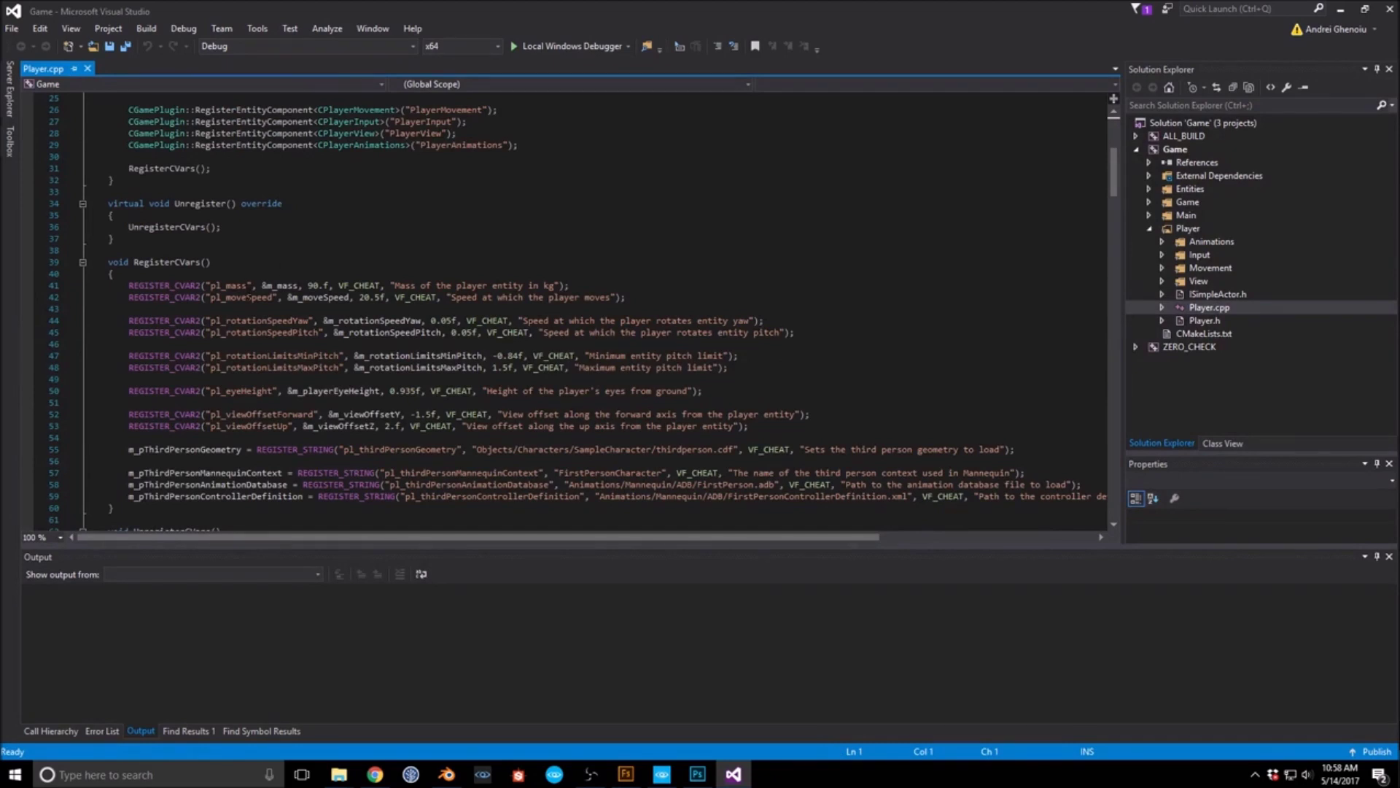
{"action": "scroll", "coordinate": [649, 358], "scroll_direction": "down", "scroll_amount": 1}
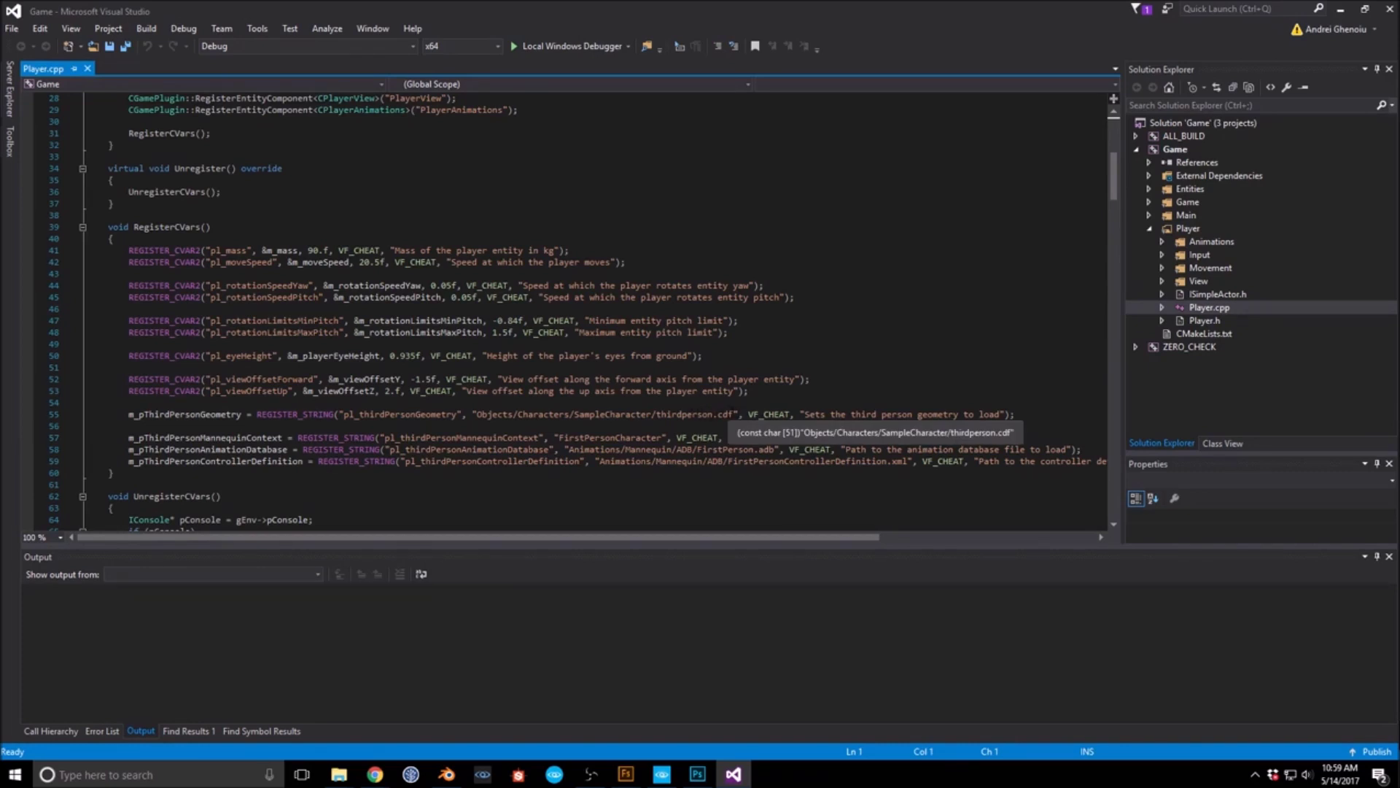
{"action": "left_click_drag", "start_coordinate": [732, 414], "coordinate": [574, 414]}
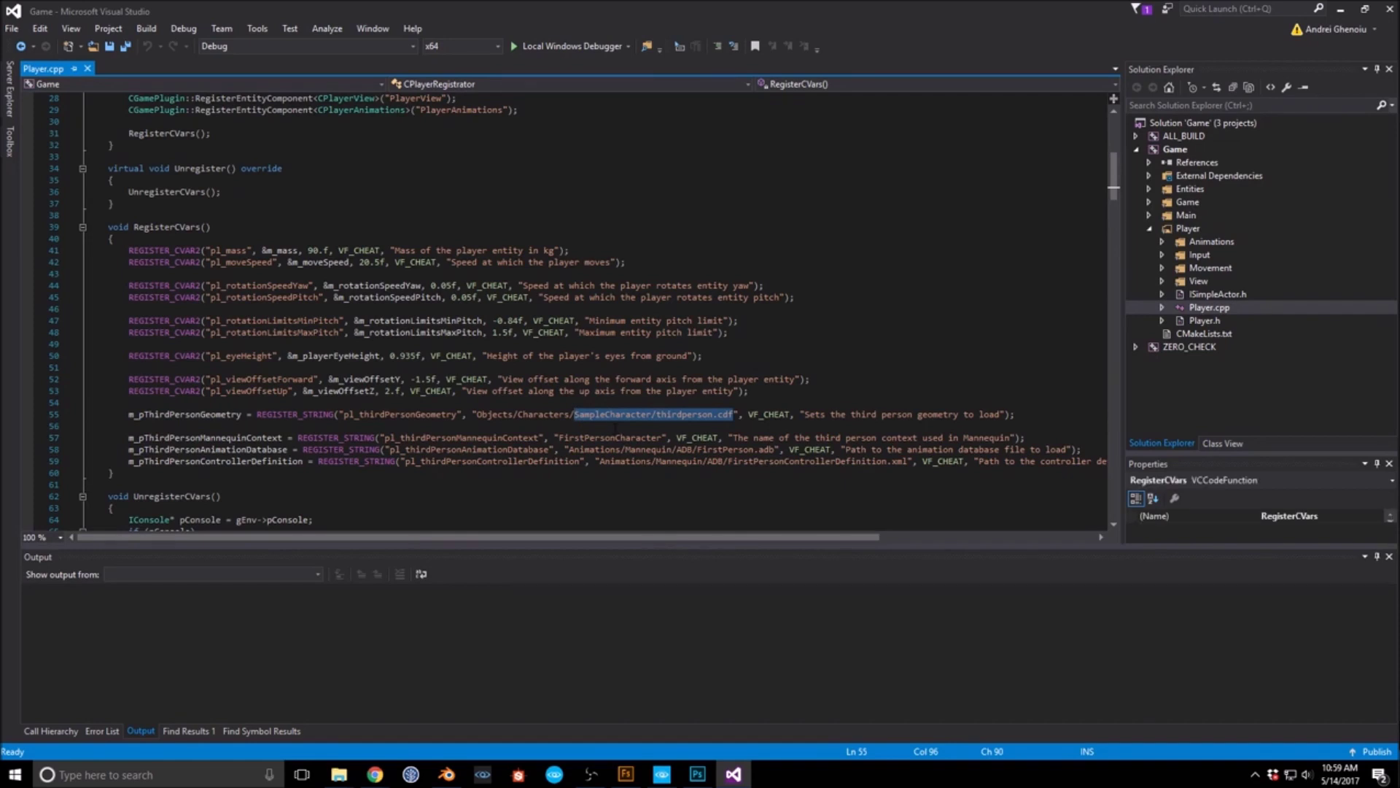
{"action": "type", "text": "mixamo"}
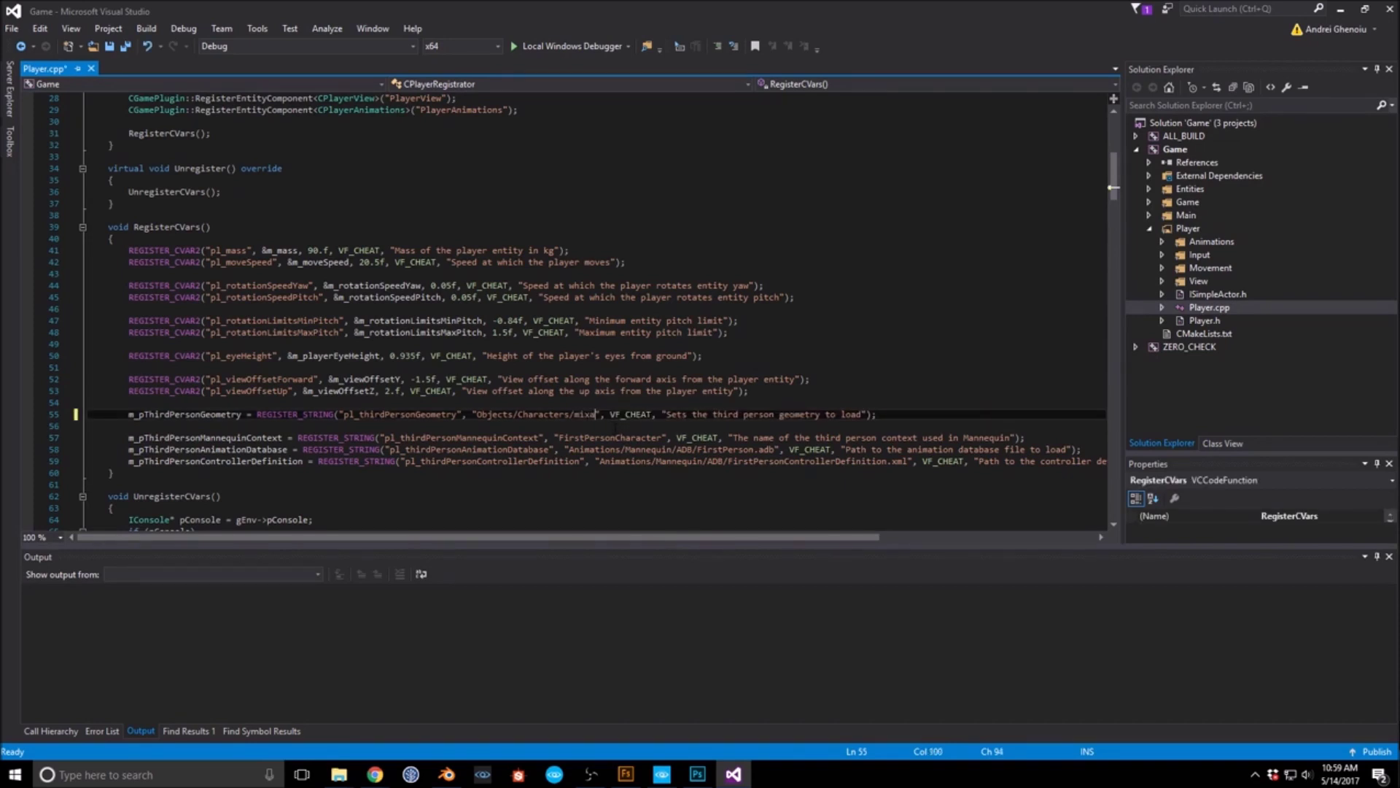
{"action": "type", "text": "/pants"}
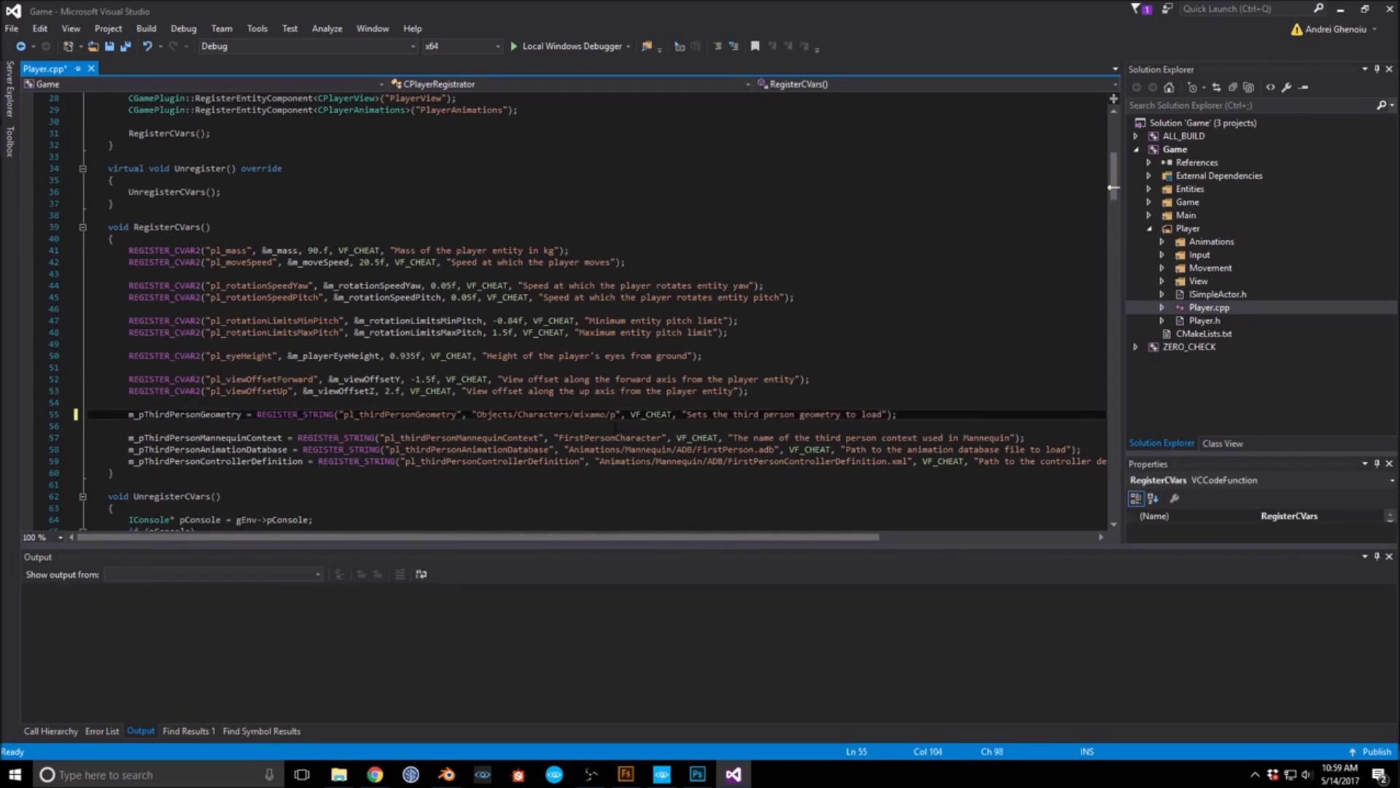
{"action": "type", "text": "_guy"}
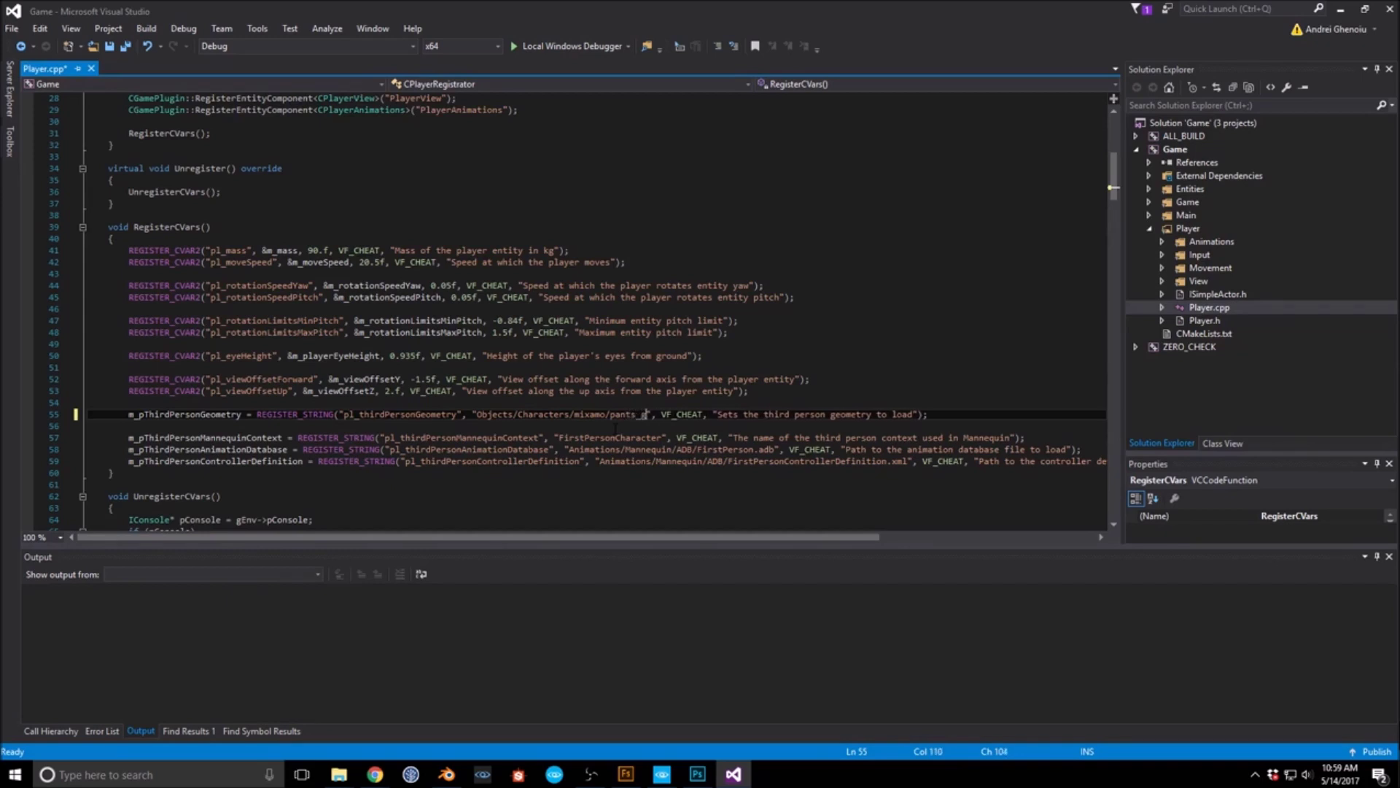
{"action": "type", "text": "."}
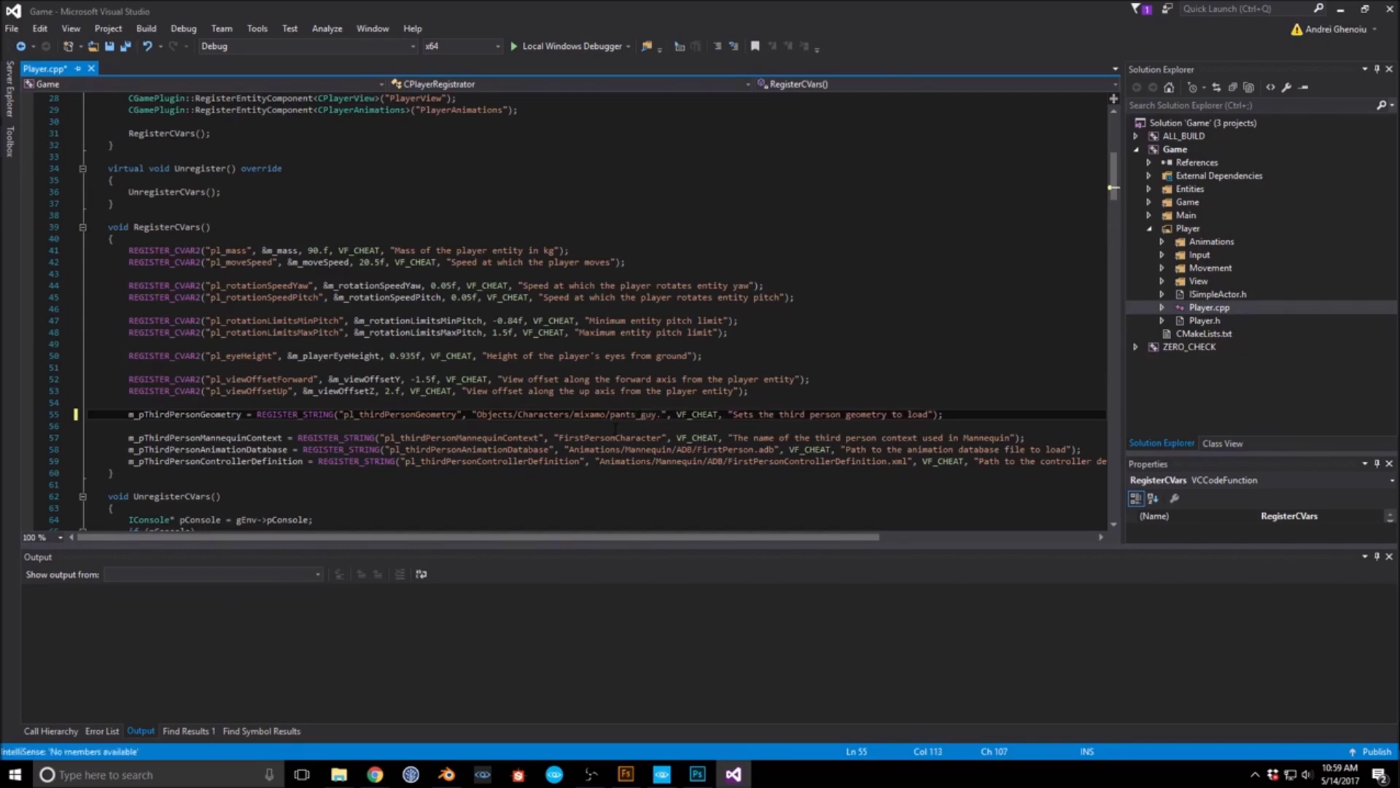
{"action": "type", "text": "cdf"}
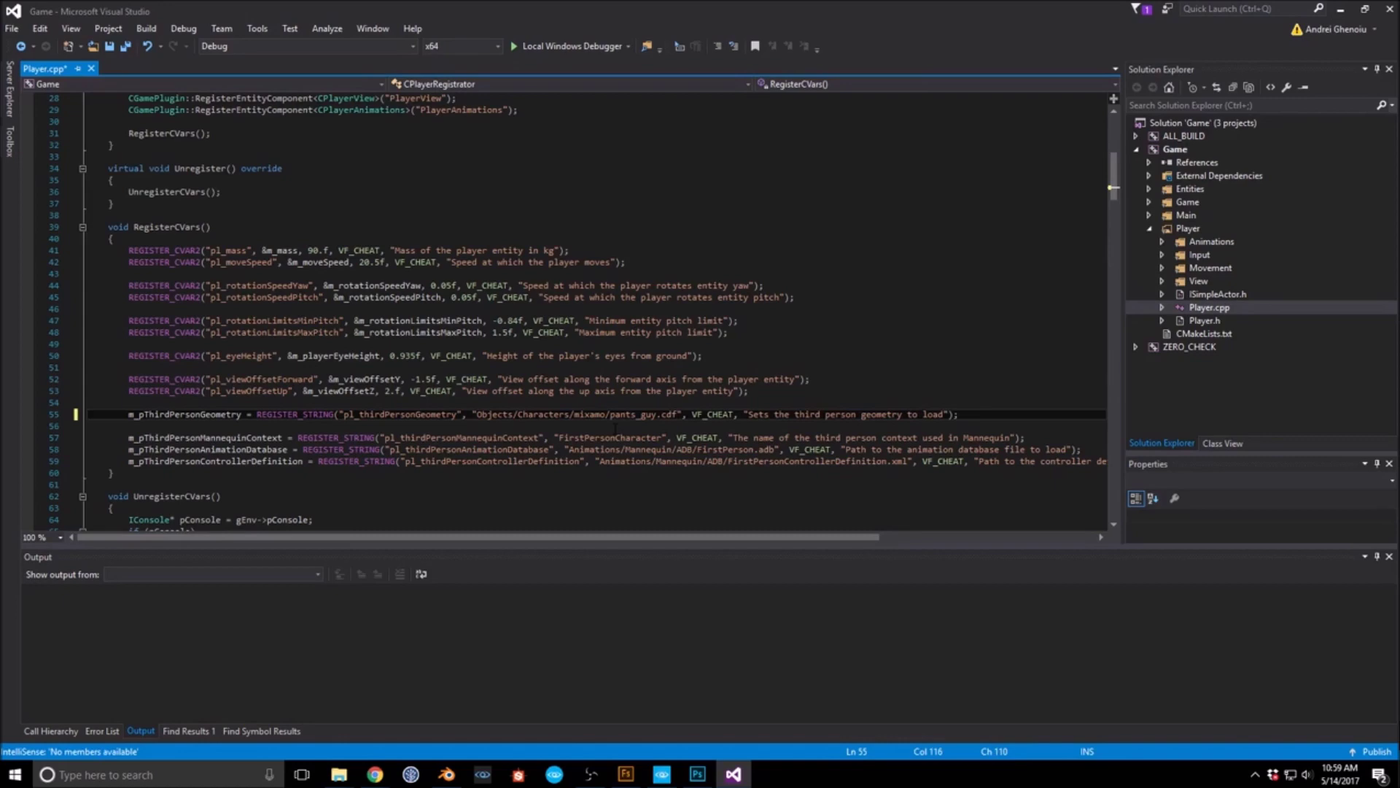
Step: Switch to File Explorer and check the character file's path under stream_mixamo/Assets/Objects/Characters/mixamo against the path in the code
{"action": "mouse_move", "coordinate": [352, 774]}
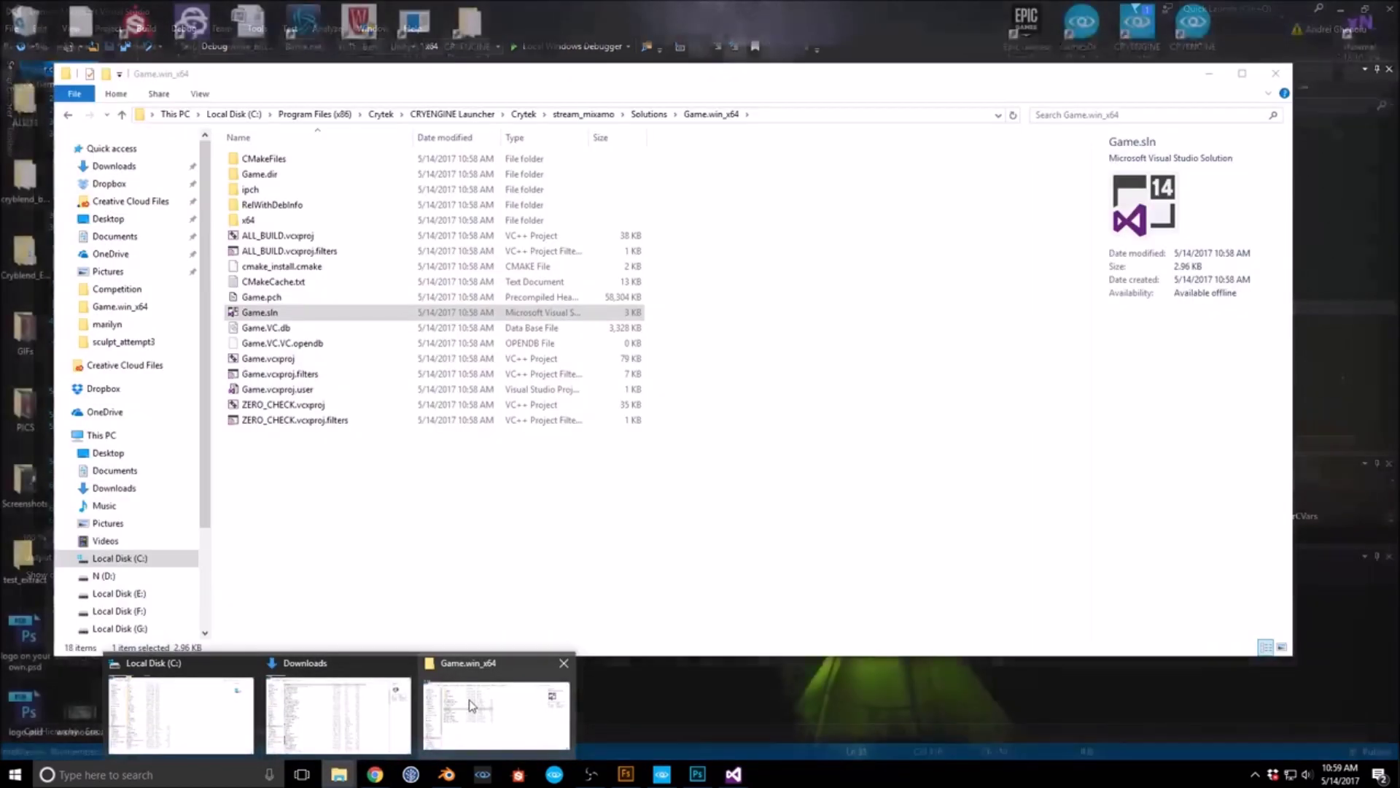
{"action": "left_click", "coordinate": [470, 698]}
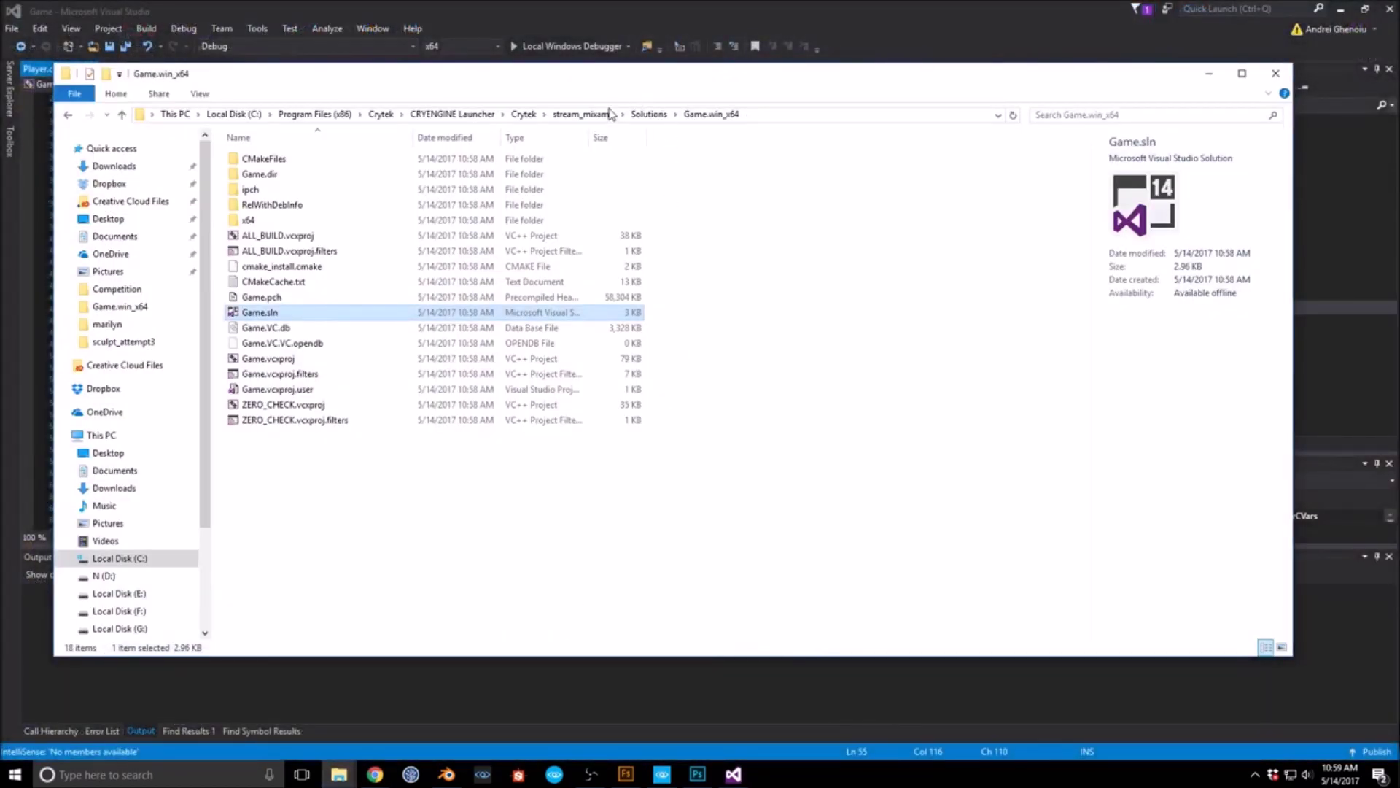
{"action": "left_click", "coordinate": [583, 115]}
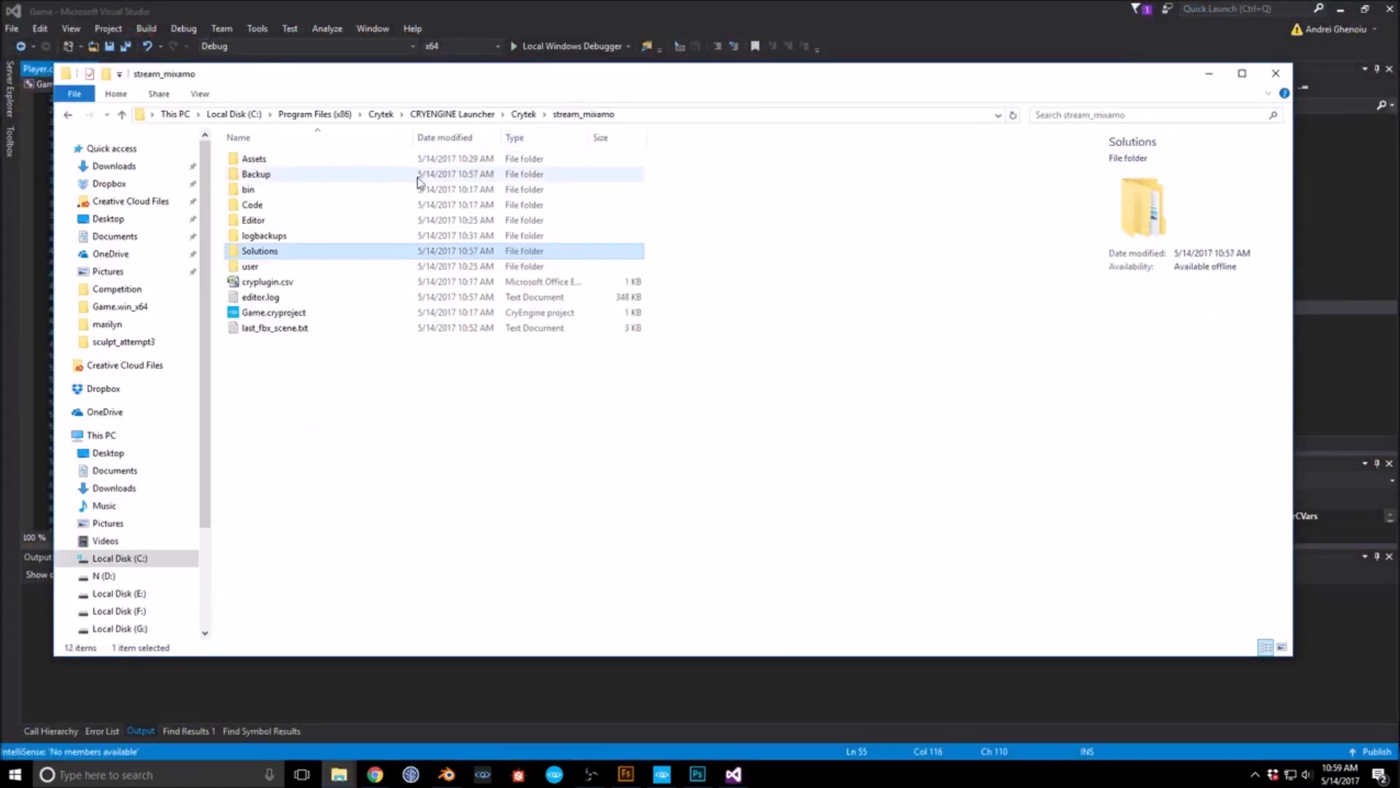
{"action": "double_click", "coordinate": [282, 160]}
{"action": "double_click", "coordinate": [267, 252]}
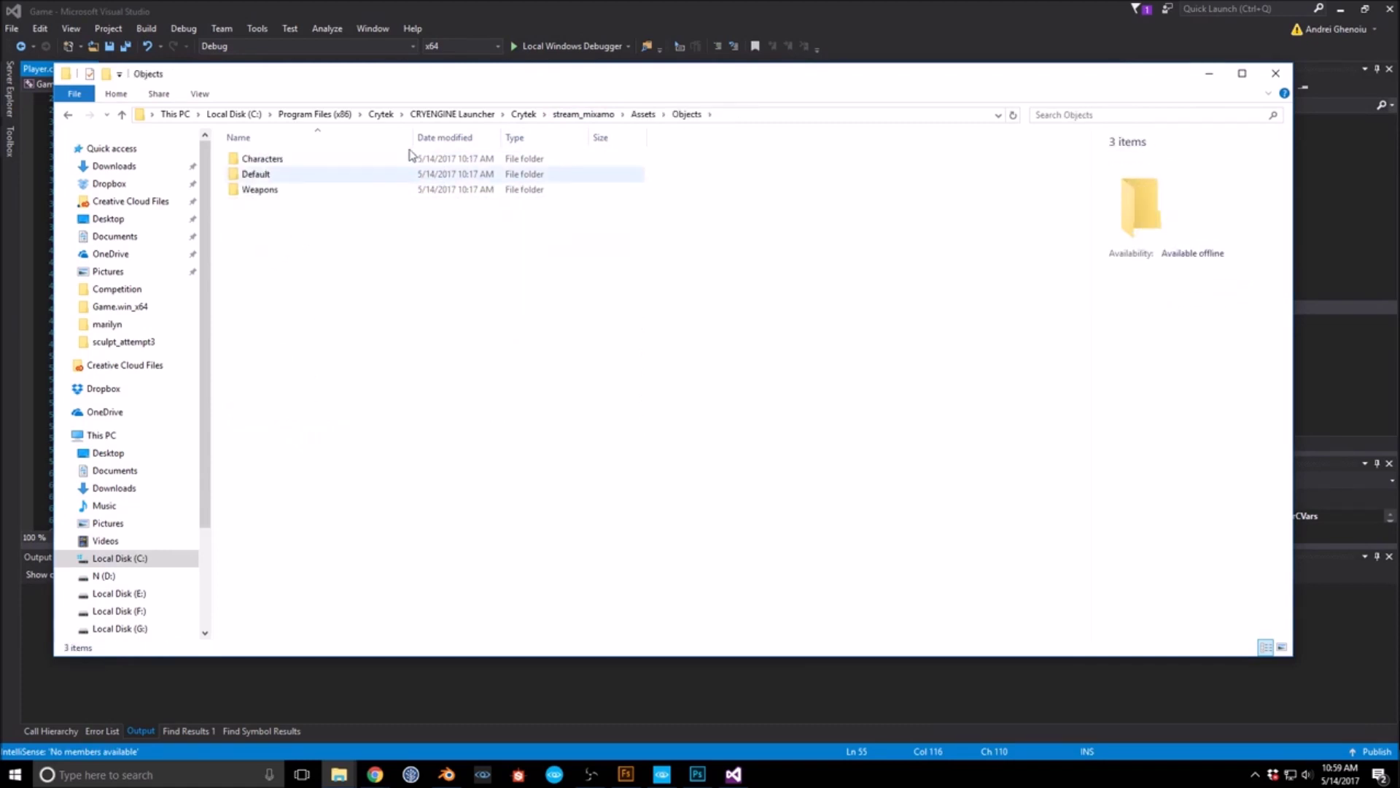
{"action": "left_click_drag", "start_coordinate": [453, 85], "coordinate": [1225, 129]}
{"action": "left_click", "coordinate": [1056, 220]}
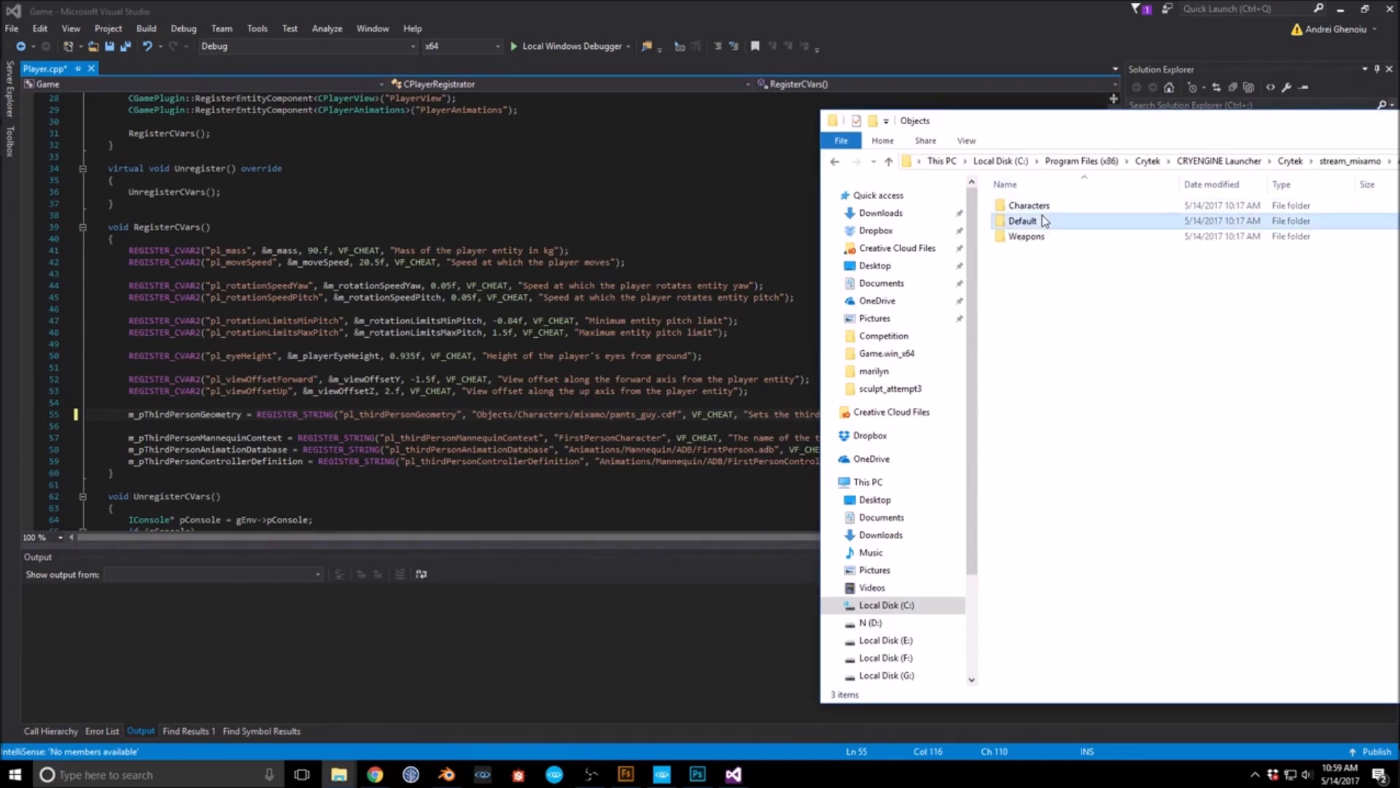
{"action": "double_click", "coordinate": [1032, 206]}
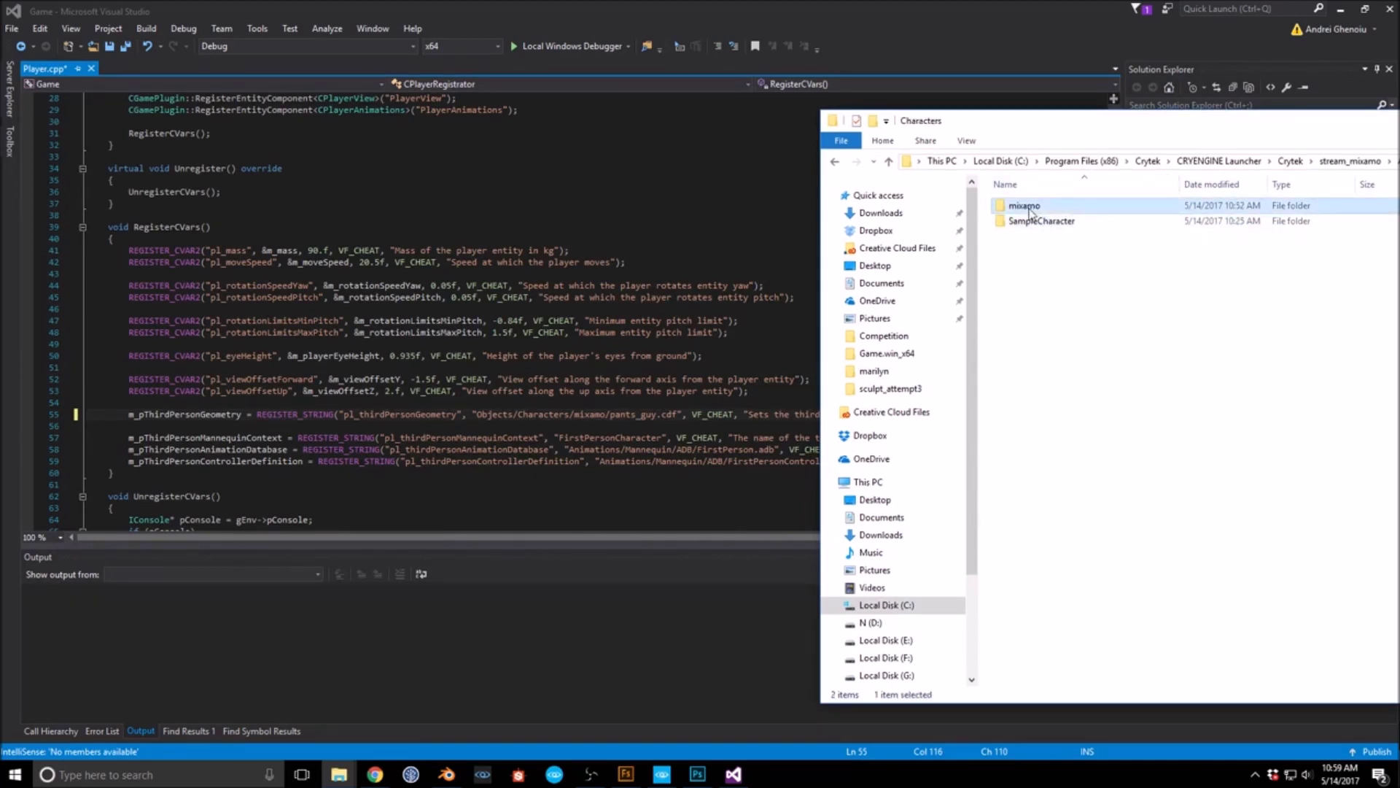
{"action": "double_click", "coordinate": [1029, 208]}
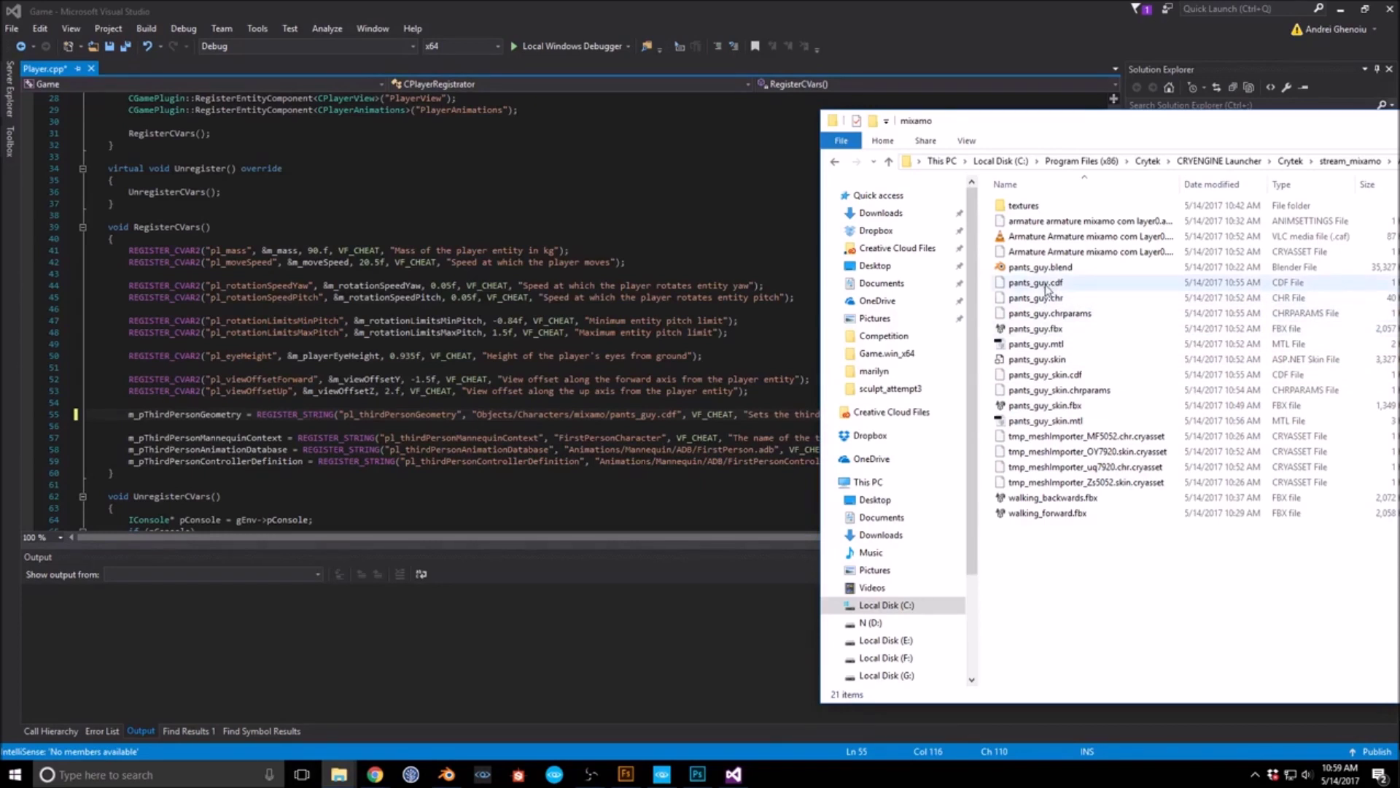
Step: Return to Visual Studio, save Player.cpp and build the Game project
{"action": "left_click", "coordinate": [660, 379]}
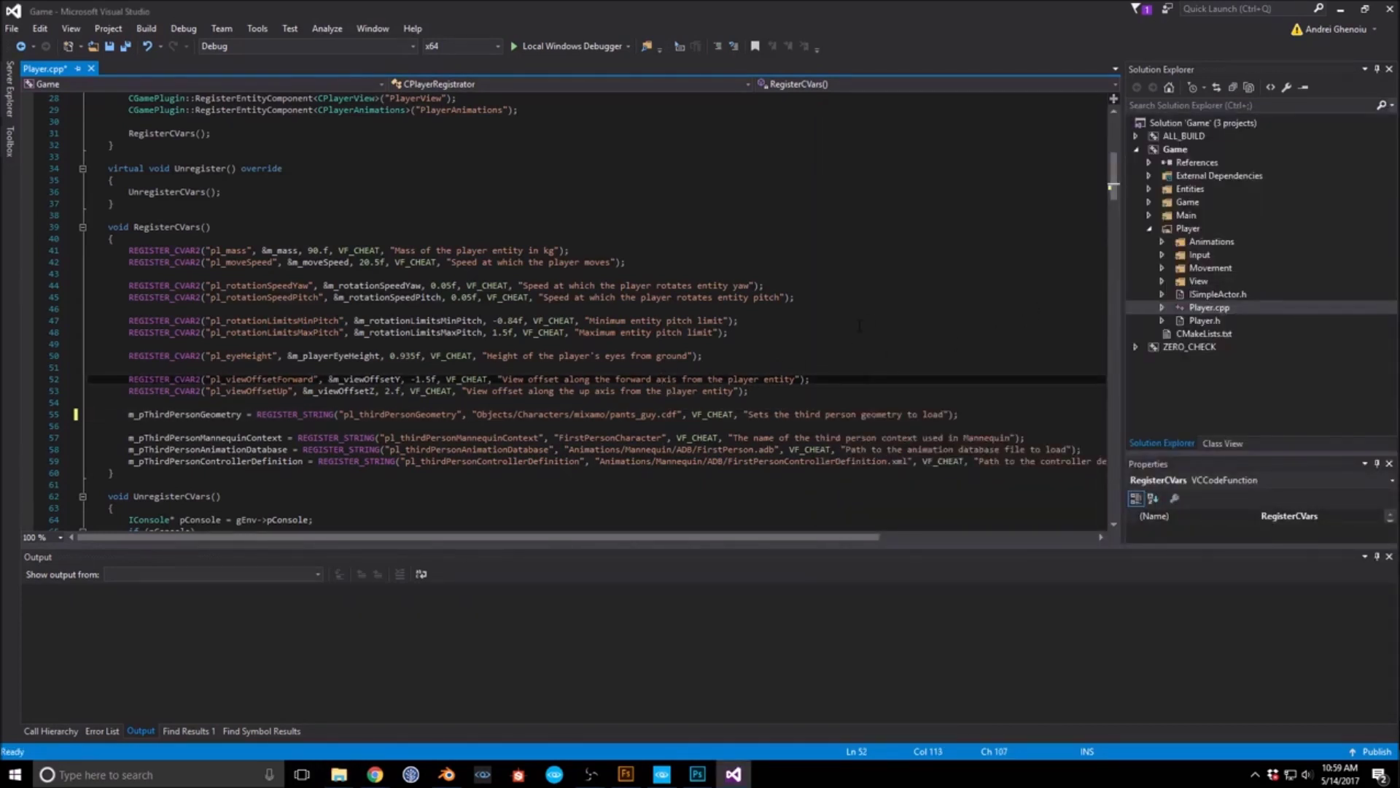
{"action": "key", "text": "ctrl+s"}
{"action": "right_click", "coordinate": [1170, 150]}
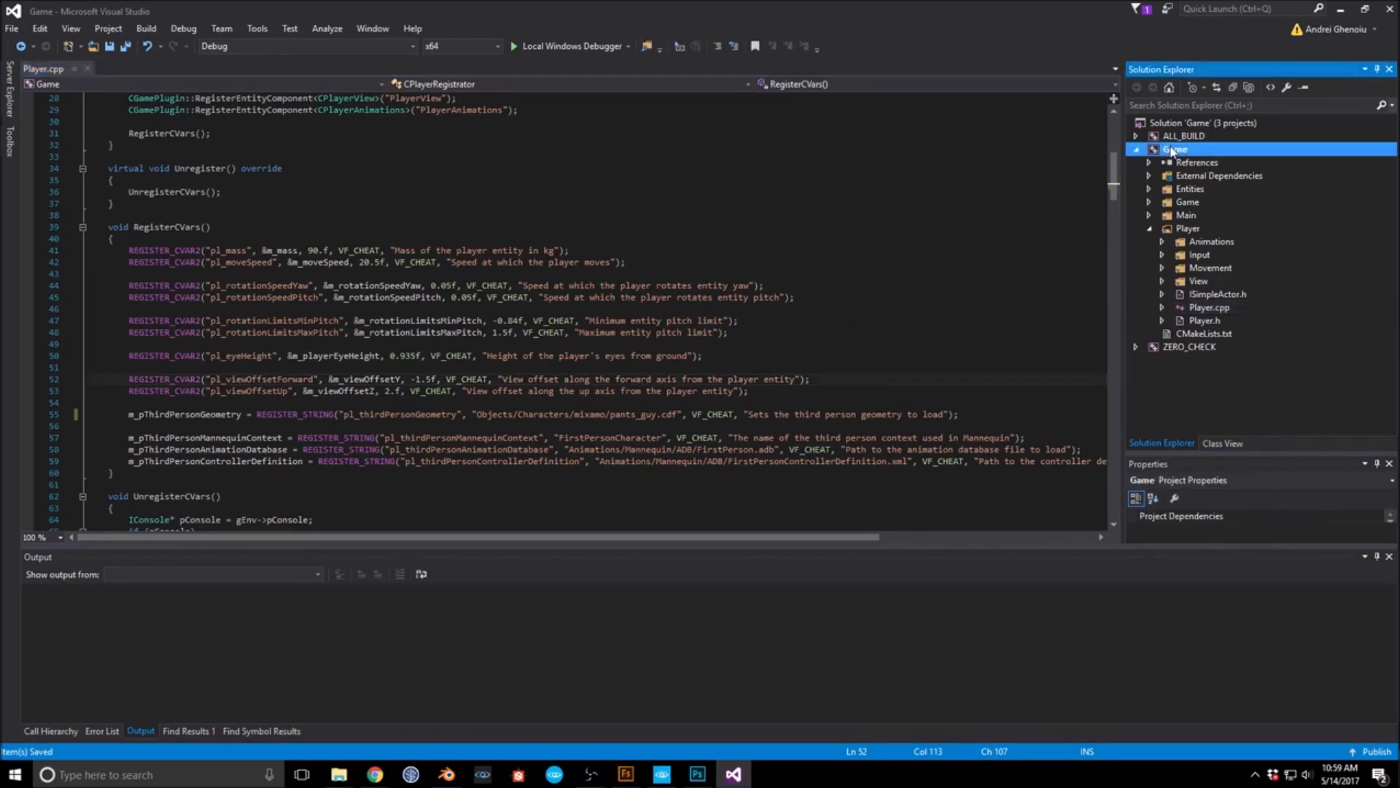
{"action": "left_click", "coordinate": [1206, 157]}
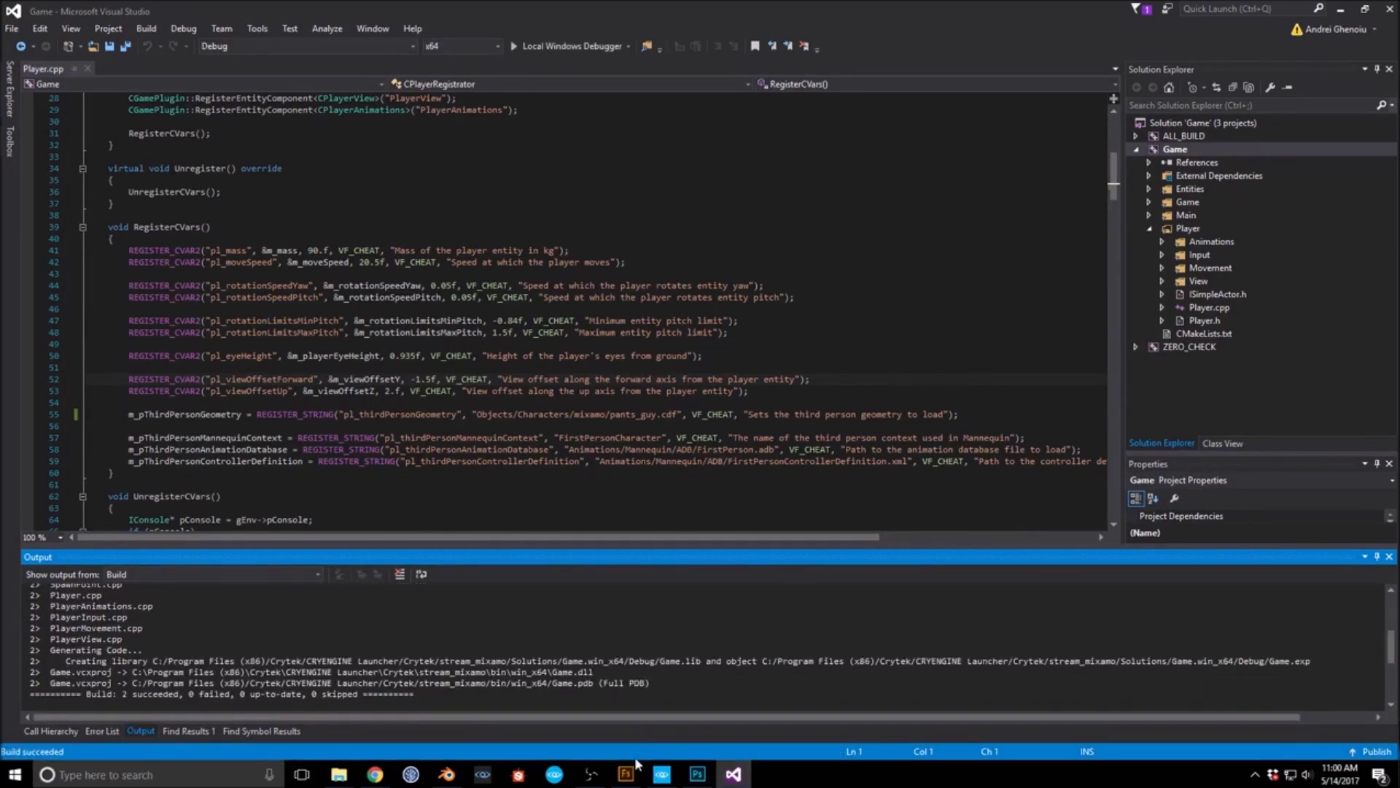
Step: Switch to the CRYENGINE Launcher, close the blank Sandbox window and relaunch the stream_mixamo project
{"action": "left_click", "coordinate": [661, 773]}
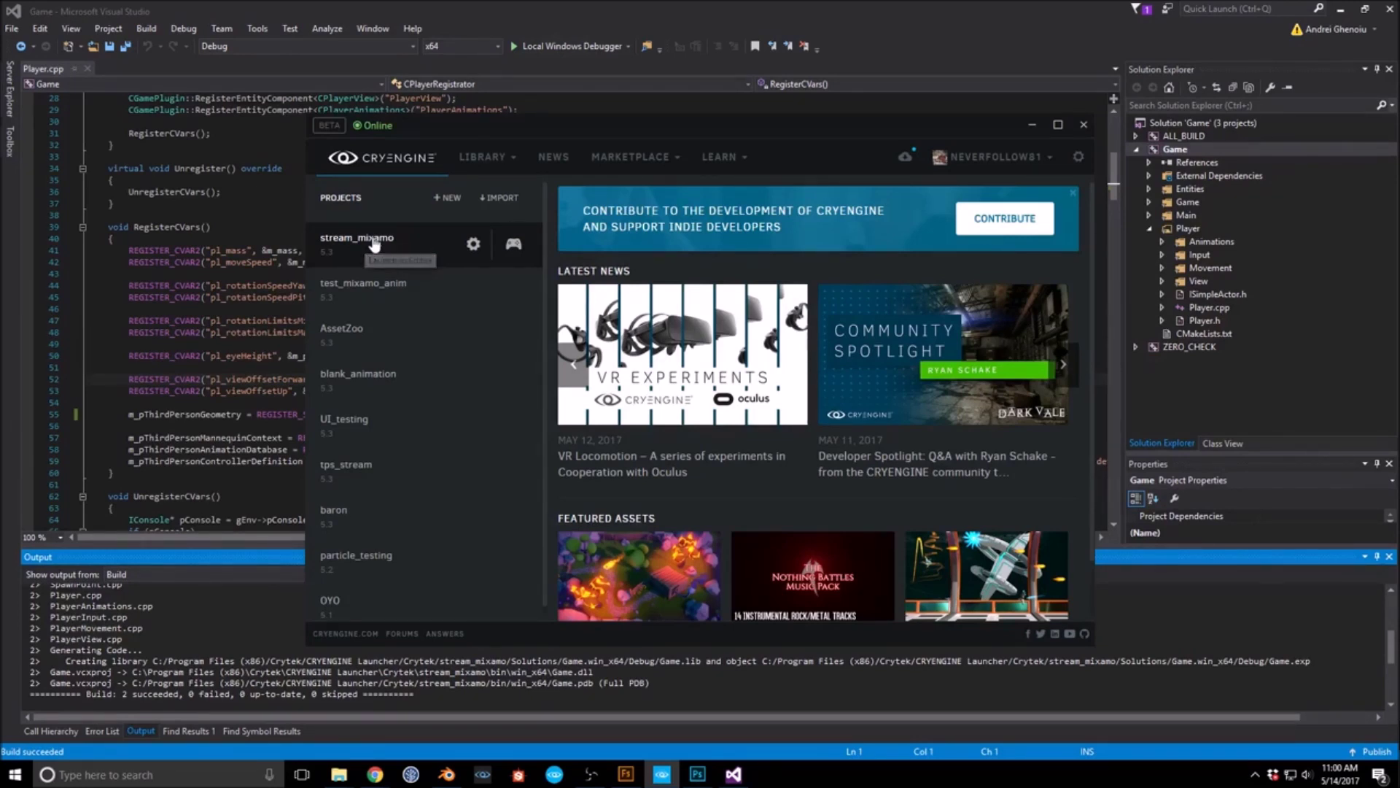
{"action": "left_click", "coordinate": [401, 399]}
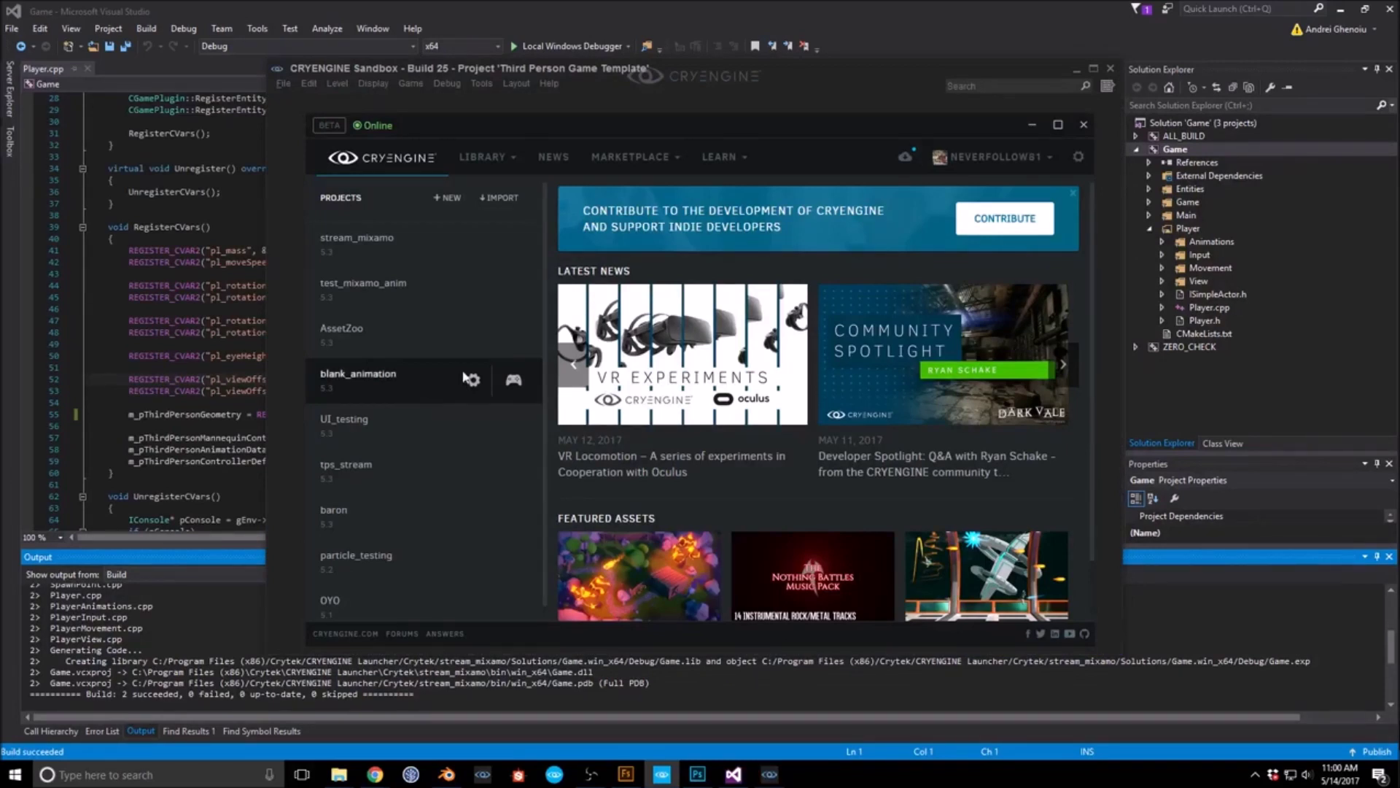
{"action": "left_click", "coordinate": [633, 156]}
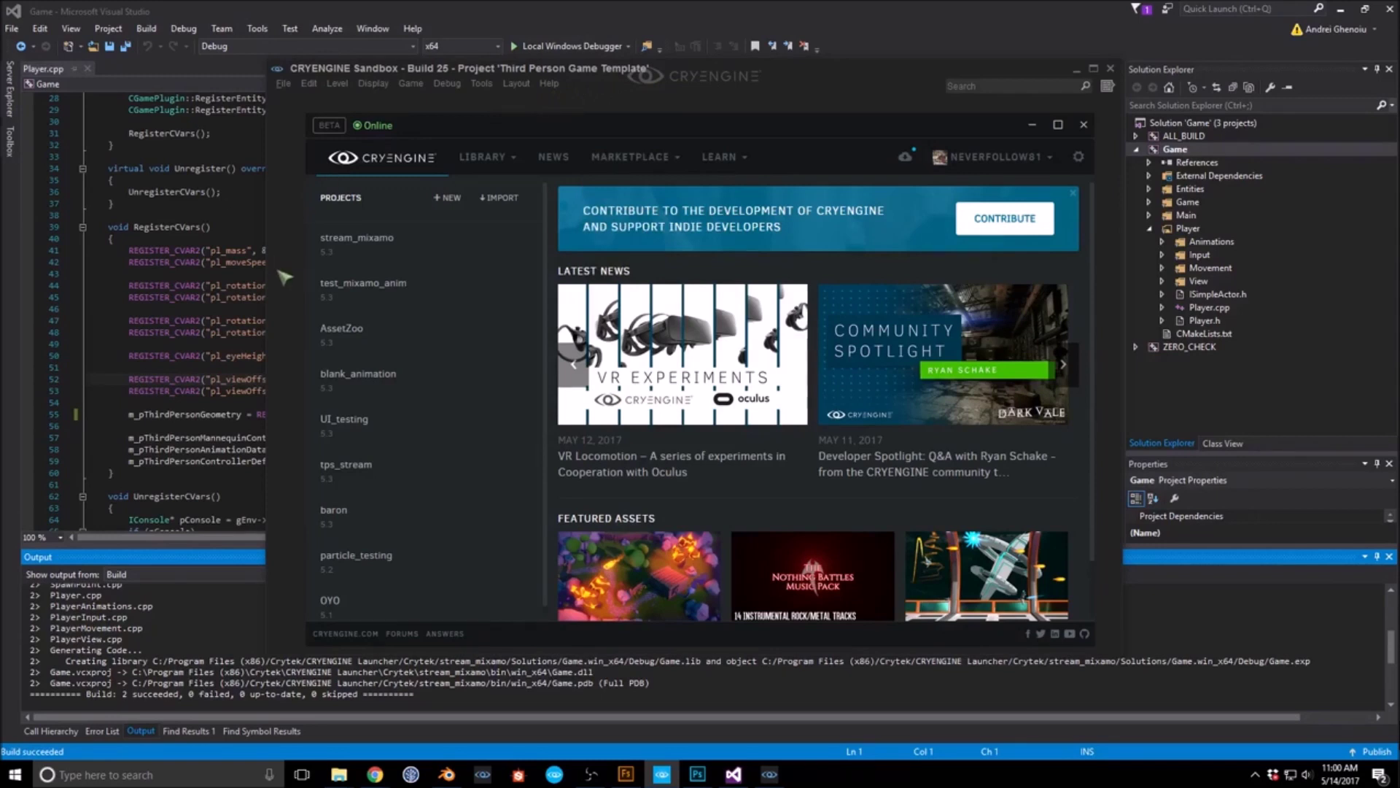
{"action": "left_click_drag", "start_coordinate": [672, 125], "coordinate": [810, 141]}
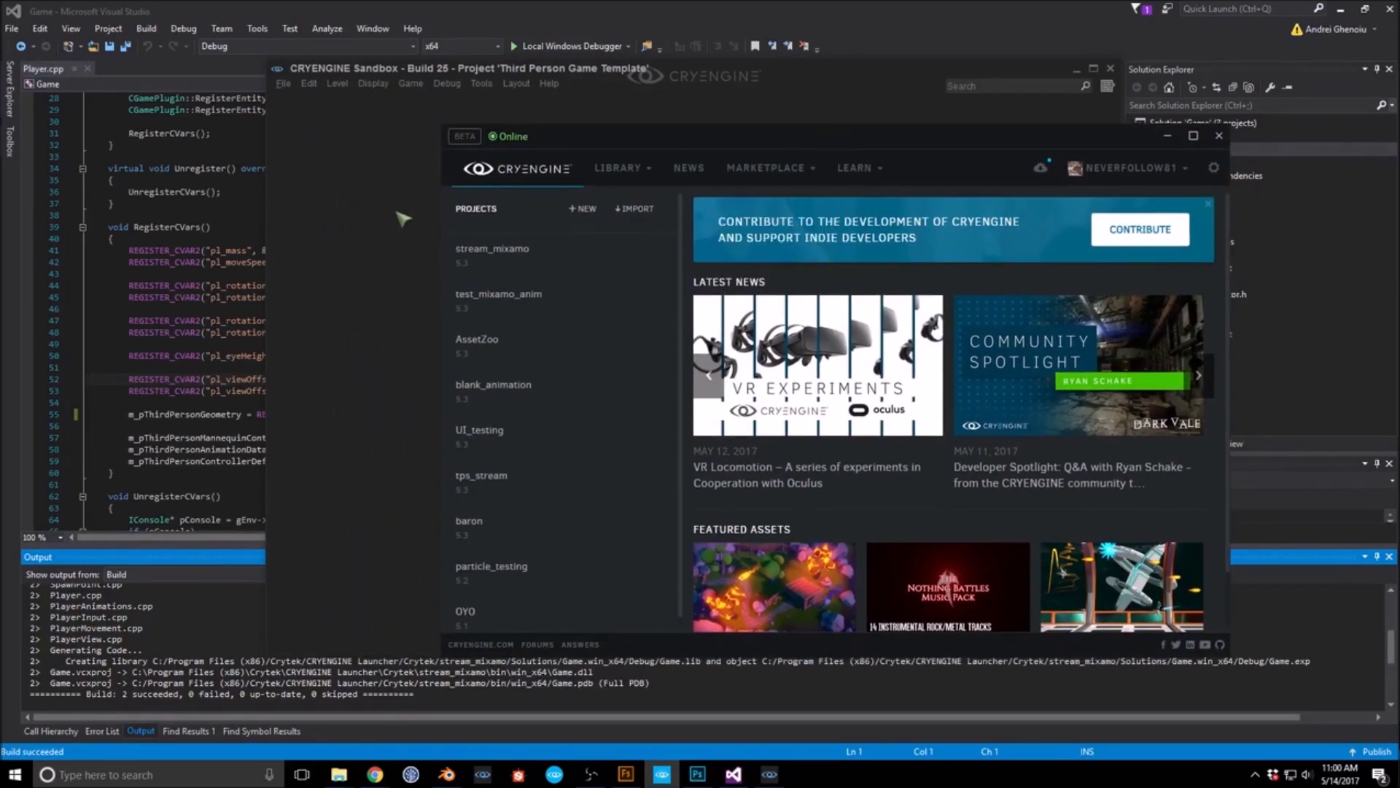
{"action": "left_click", "coordinate": [404, 218]}
{"action": "left_click", "coordinate": [1110, 69]}
{"action": "left_click", "coordinate": [667, 387]}
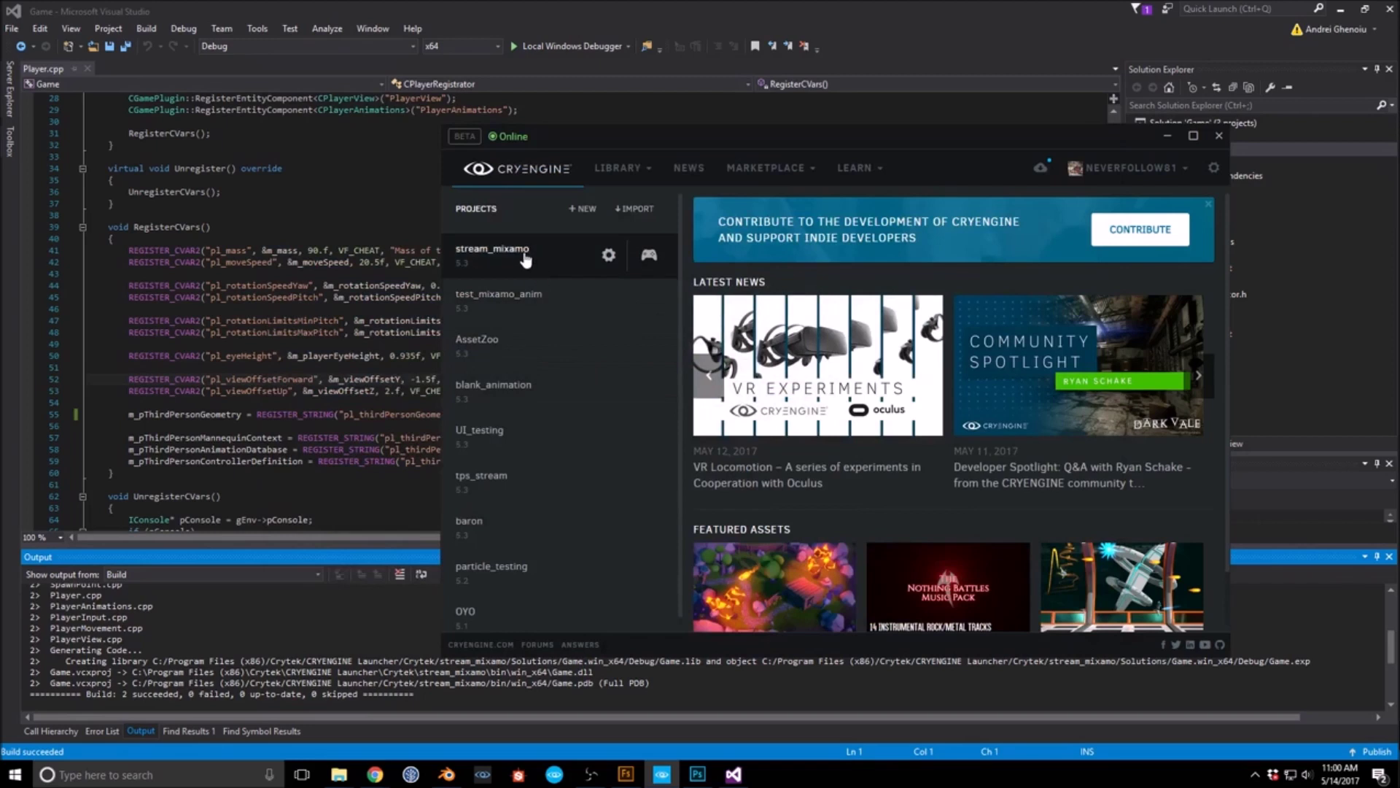
{"action": "double_click", "coordinate": [525, 256]}
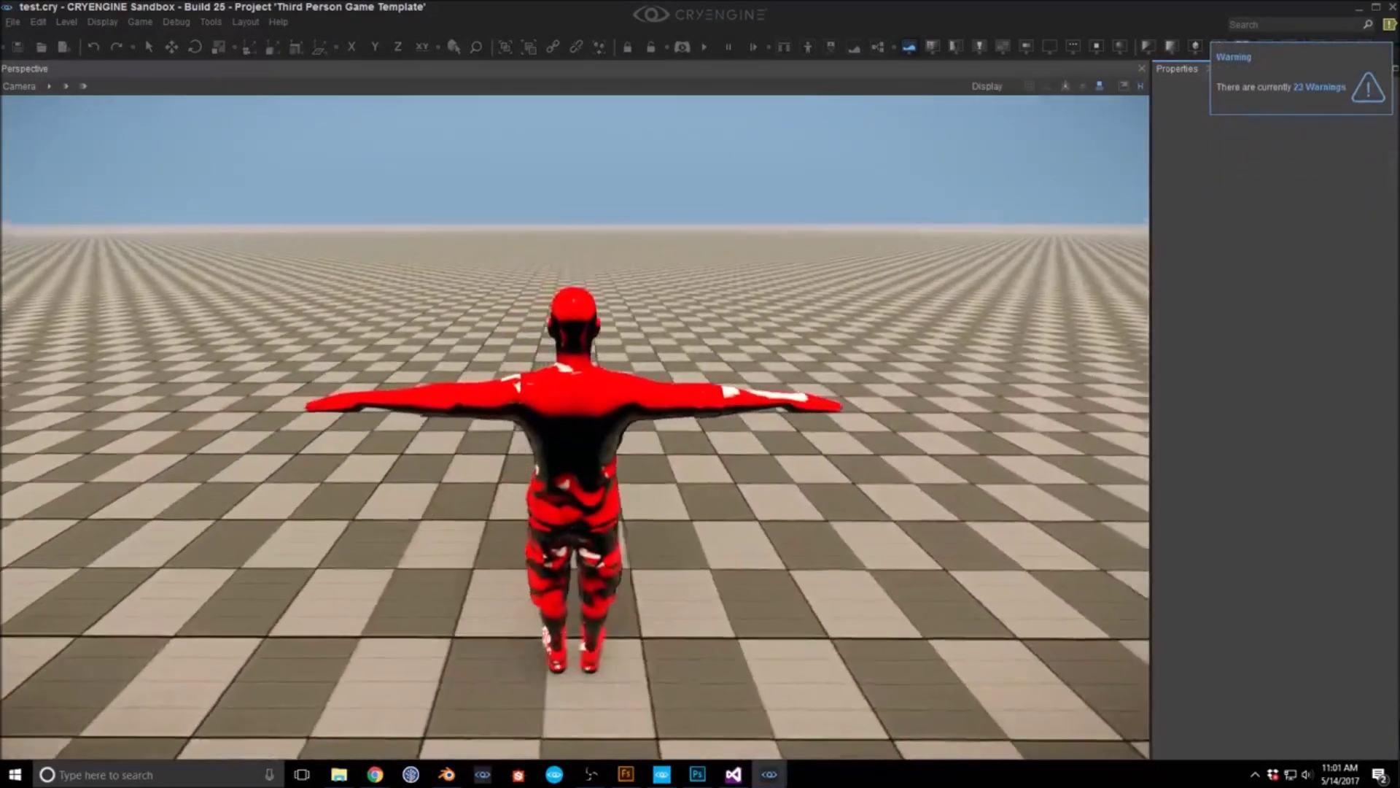
Step: Test the player character in the test level by walking forward and backward, and leave game mode
{"action": "key", "text": "w"}
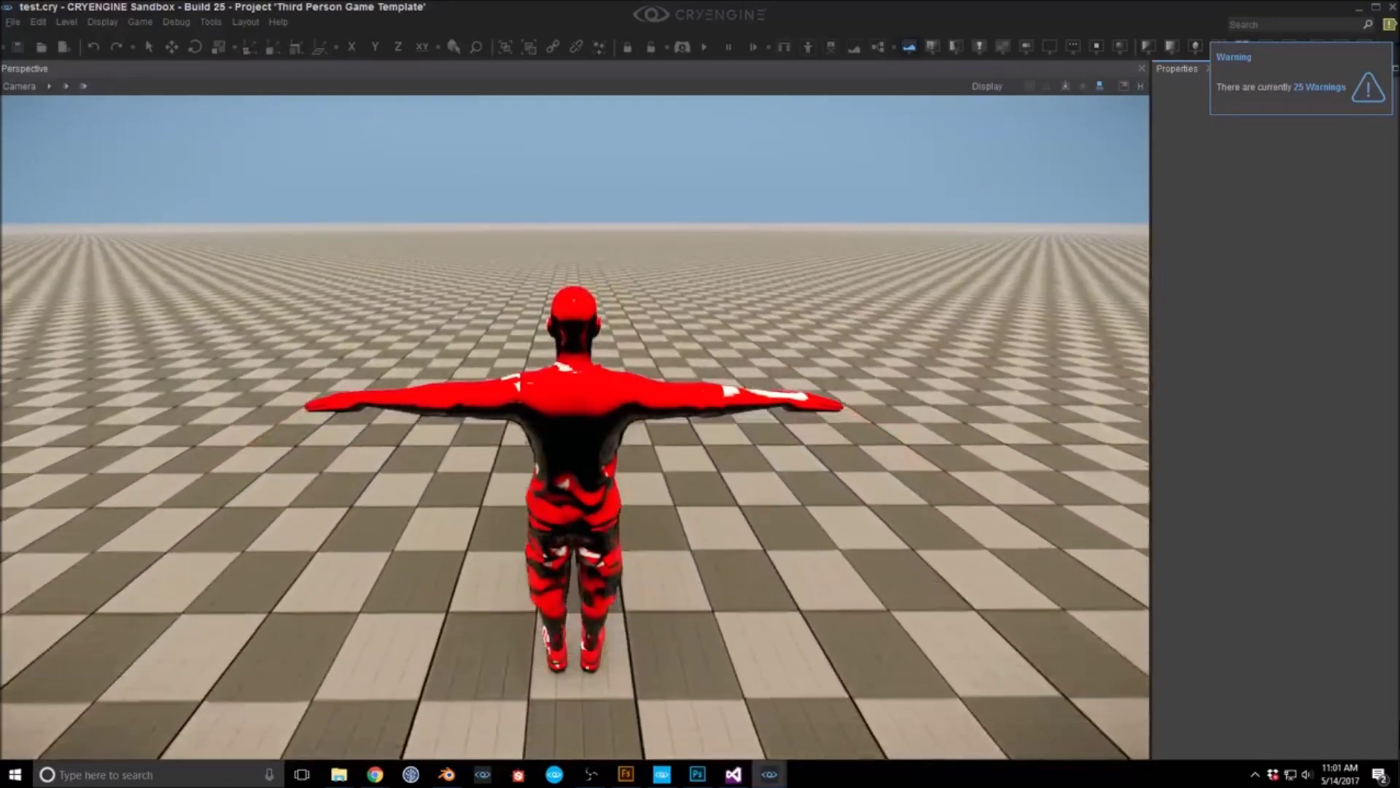
{"action": "key", "text": "s"}
{"action": "key", "text": "w"}
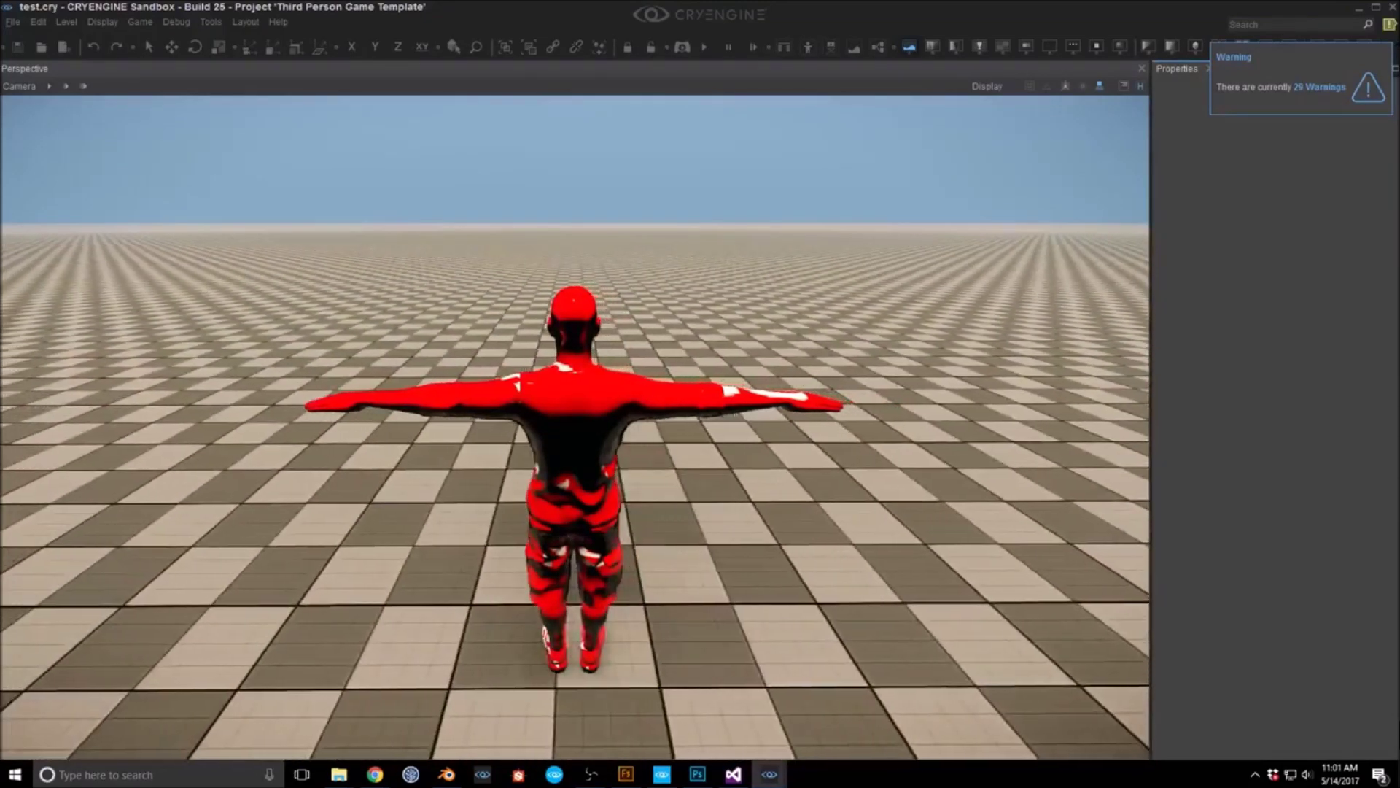
{"action": "key", "text": "Escape"}
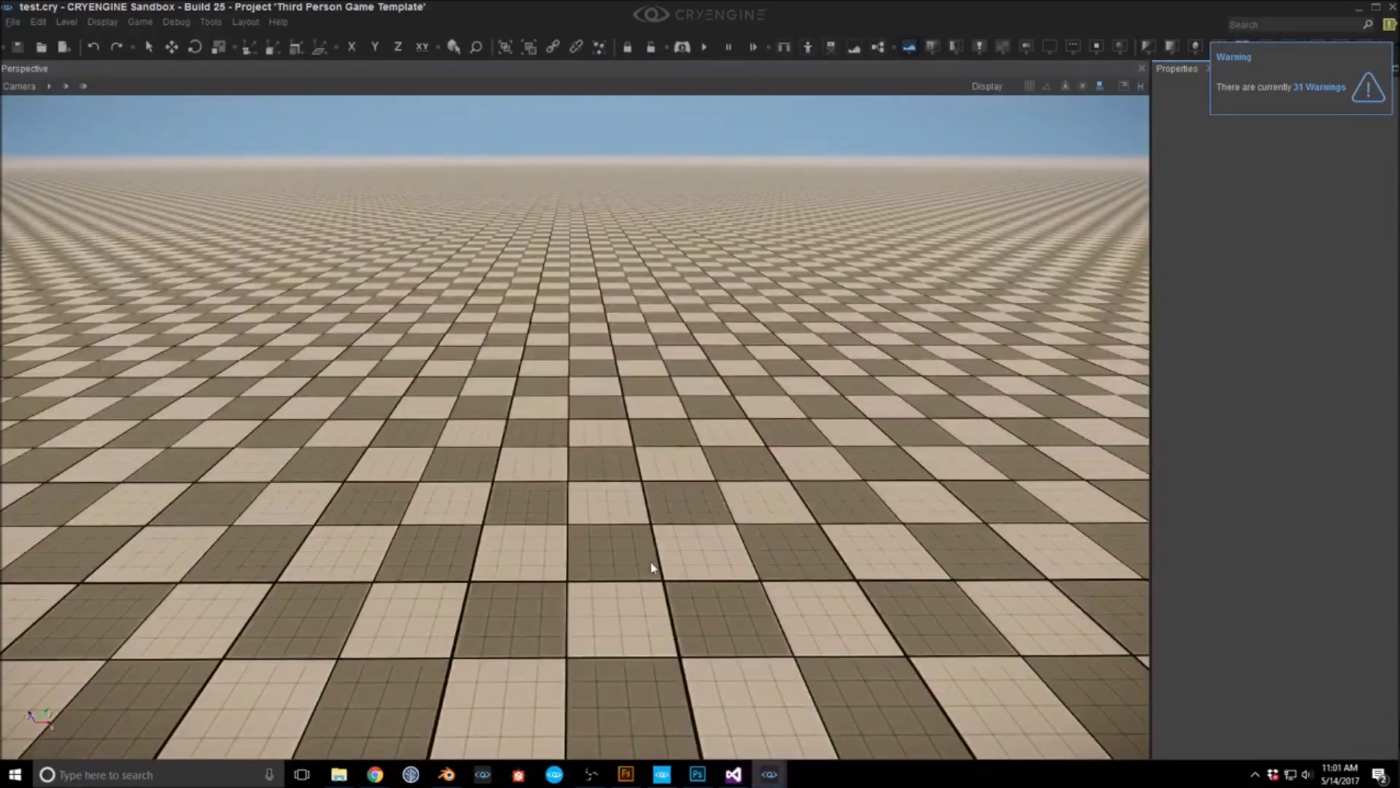
Step: Check the open Character Tool window and open the Mannequin Editor from the Sandbox animation tools
{"action": "mouse_move", "coordinate": [769, 774]}
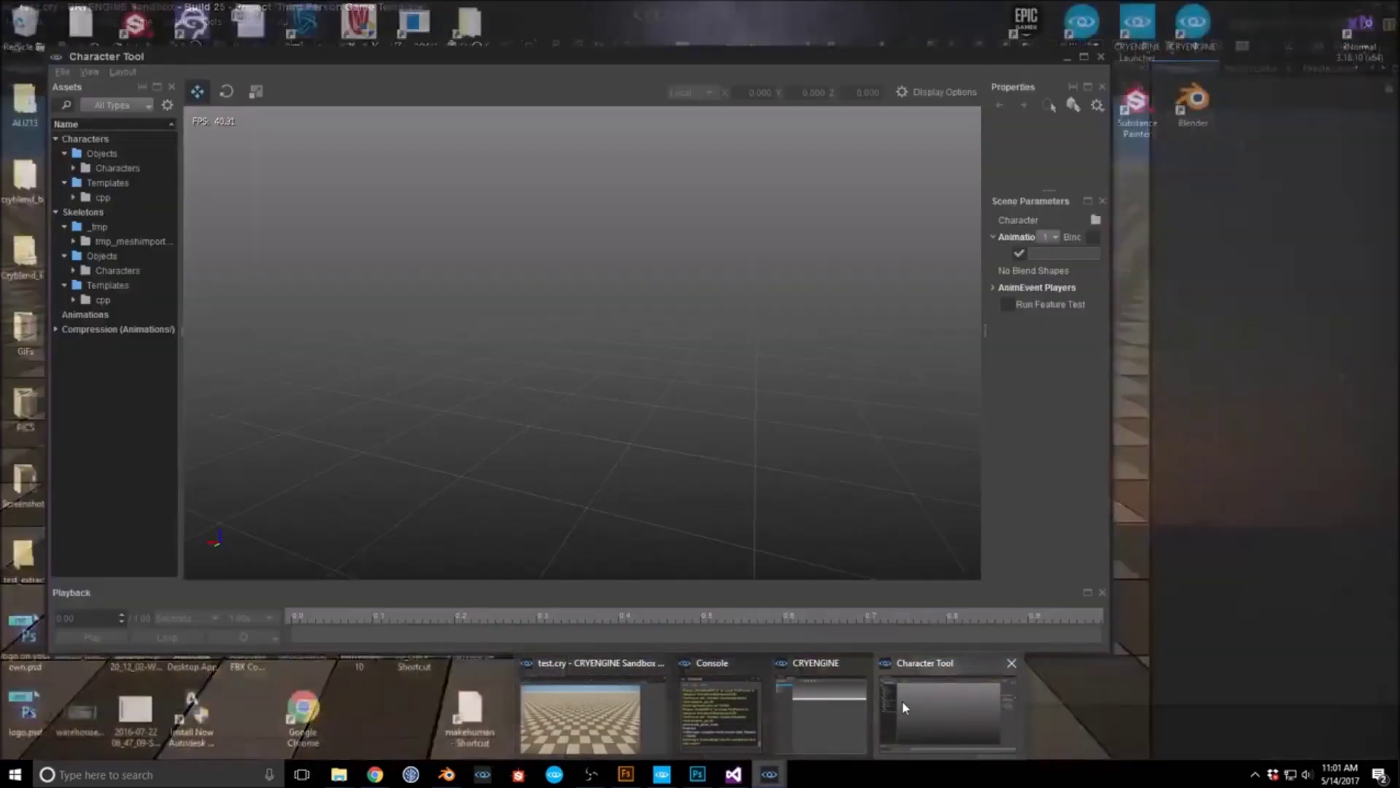
{"action": "left_click", "coordinate": [905, 707]}
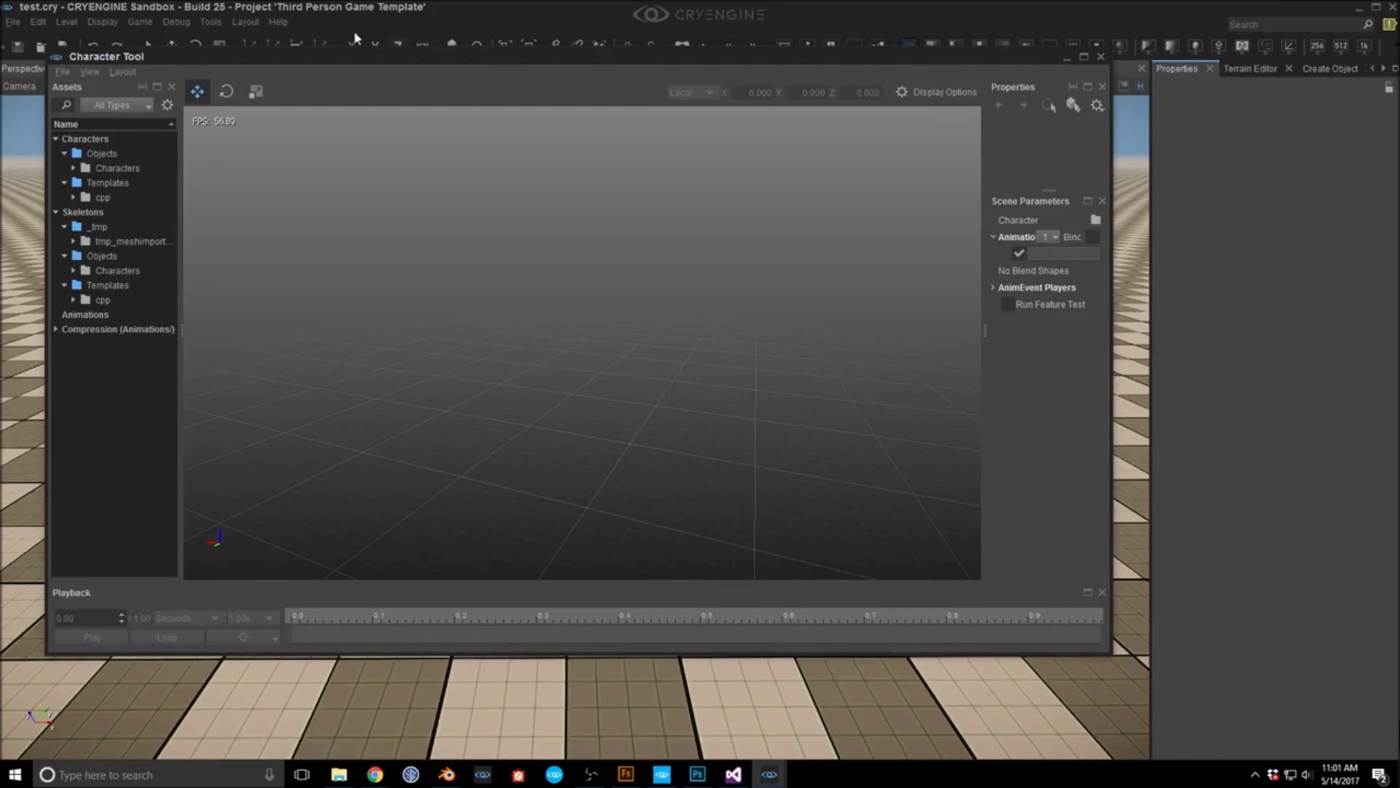
{"action": "left_click", "coordinate": [213, 22]}
{"action": "mouse_move", "coordinate": [297, 343]}
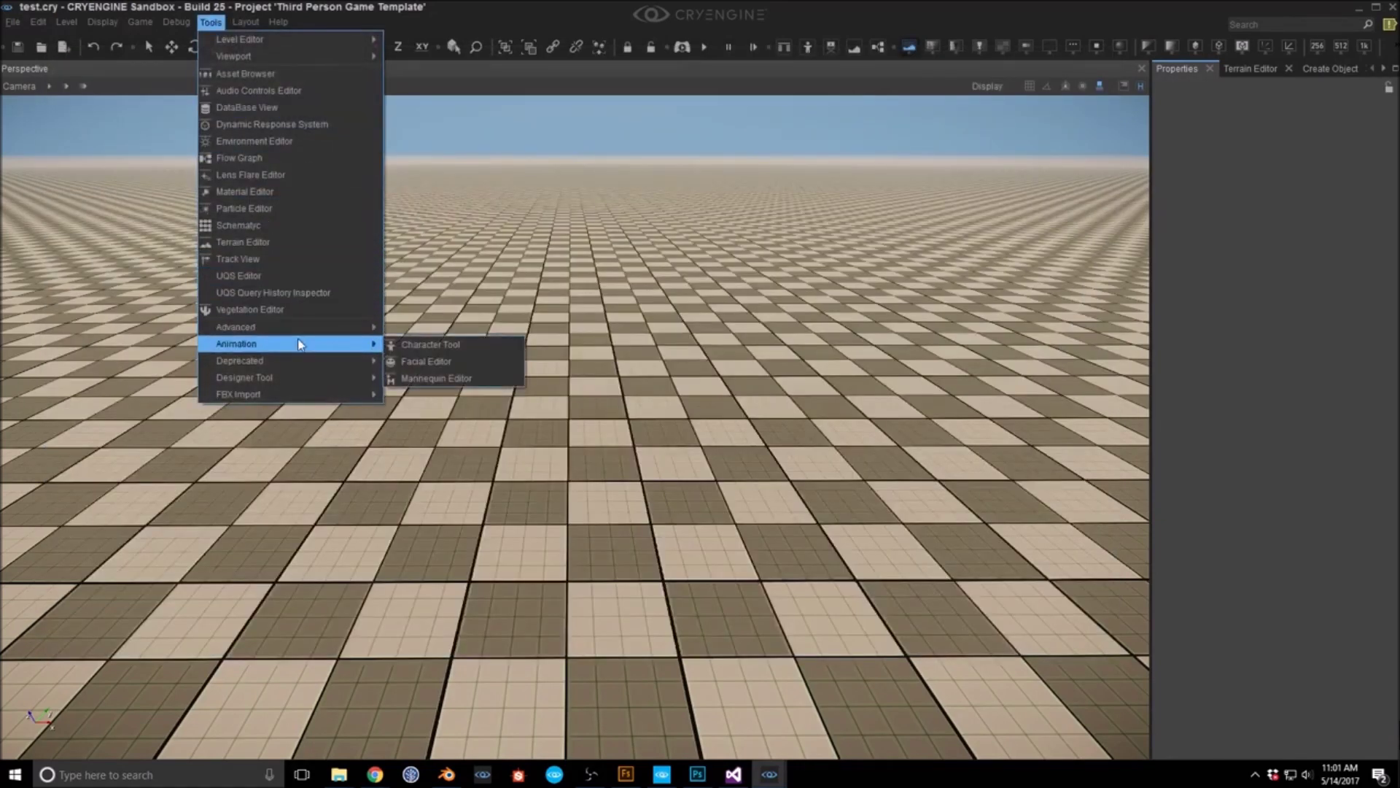
{"action": "left_click", "coordinate": [459, 378]}
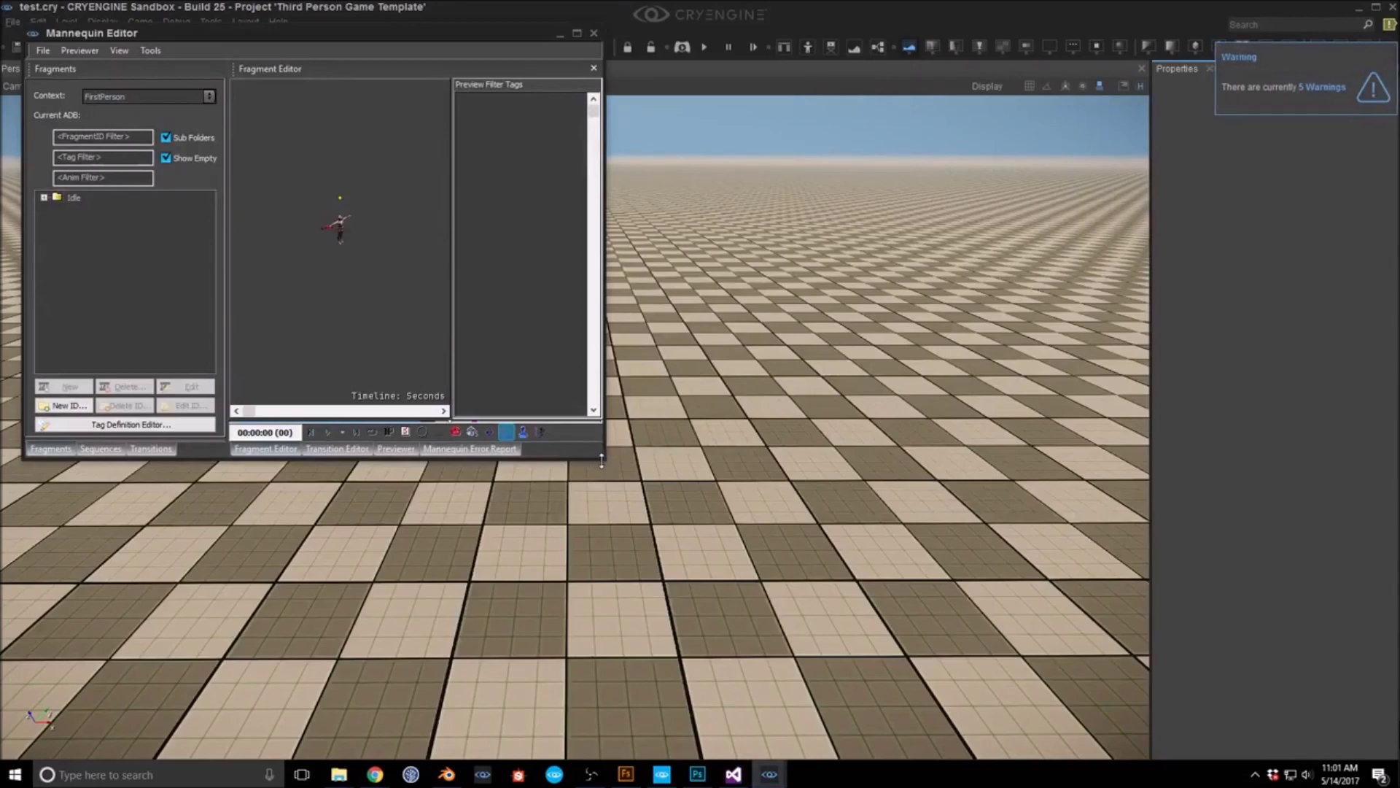
Step: Enlarge the Mannequin Editor window and widen and heighten the Fragment Editor's character preview
{"action": "left_click_drag", "start_coordinate": [602, 450], "coordinate": [1051, 726]}
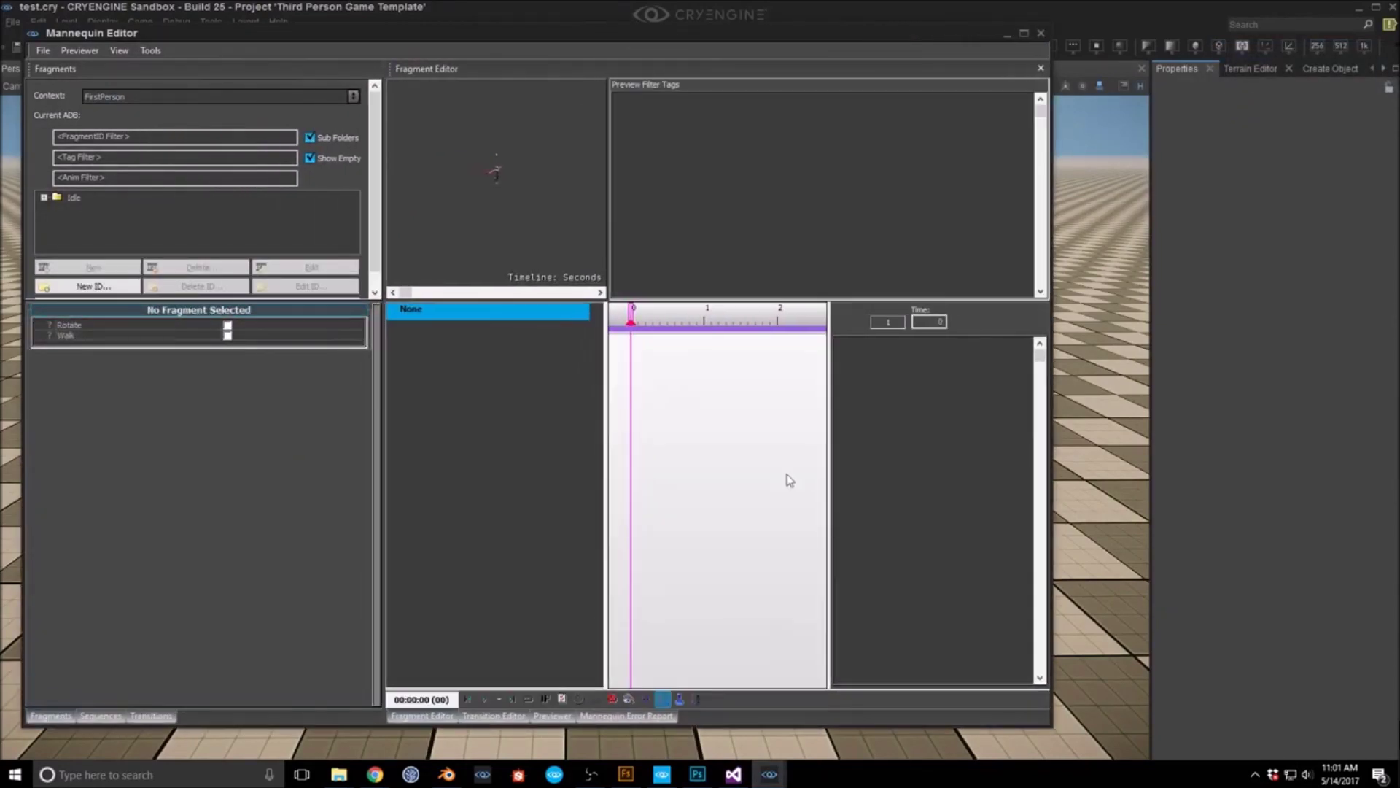
{"action": "left_click_drag", "start_coordinate": [609, 442], "coordinate": [684, 455]}
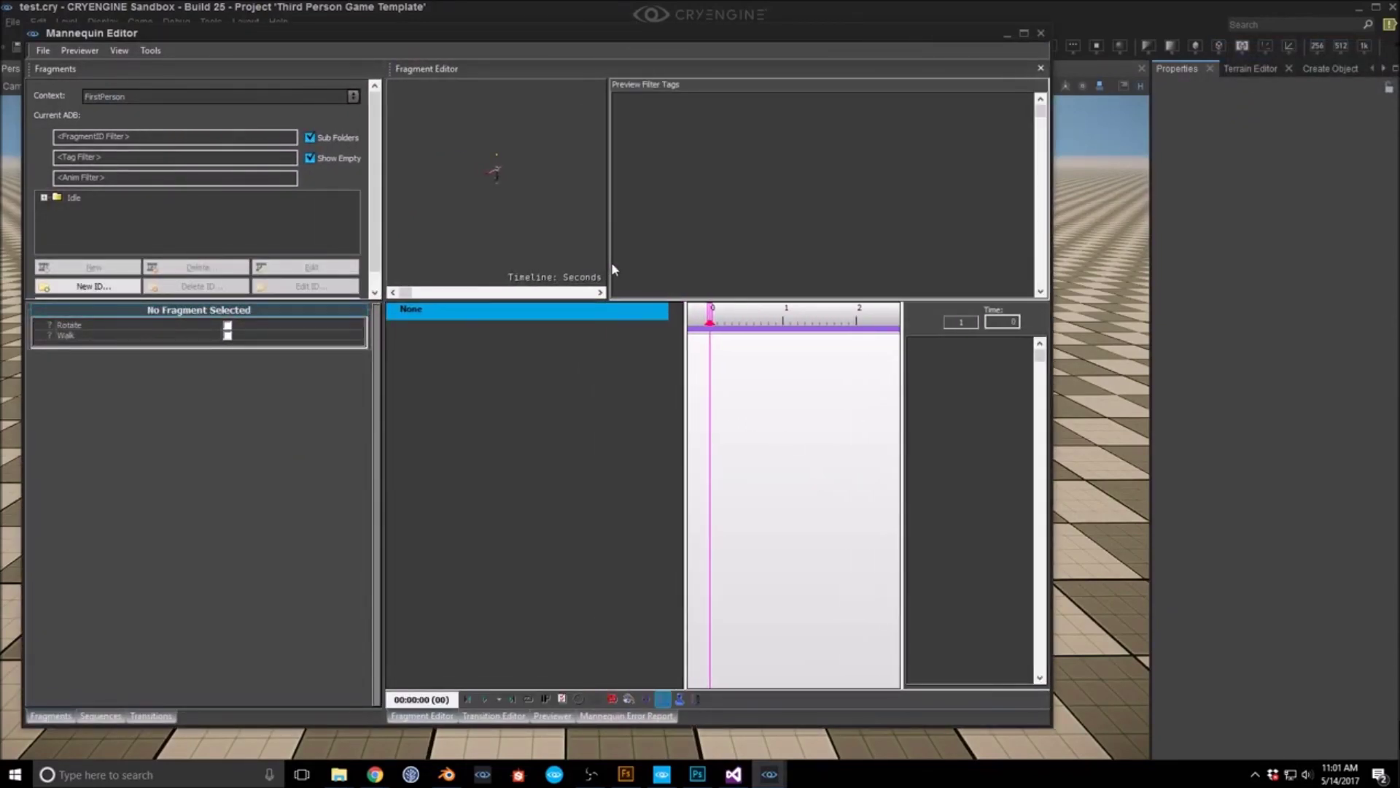
{"action": "left_click_drag", "start_coordinate": [609, 258], "coordinate": [669, 261]}
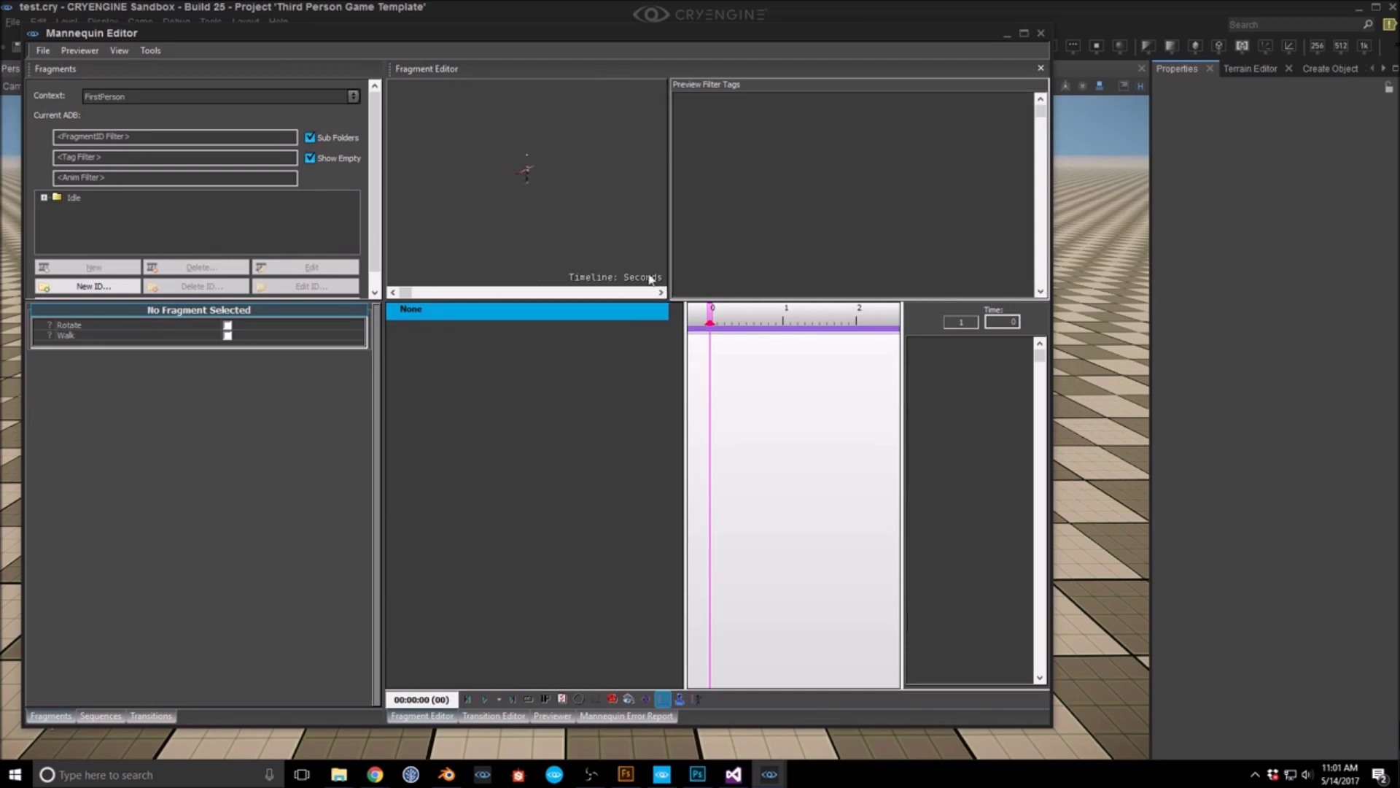
{"action": "left_click_drag", "start_coordinate": [619, 300], "coordinate": [619, 429]}
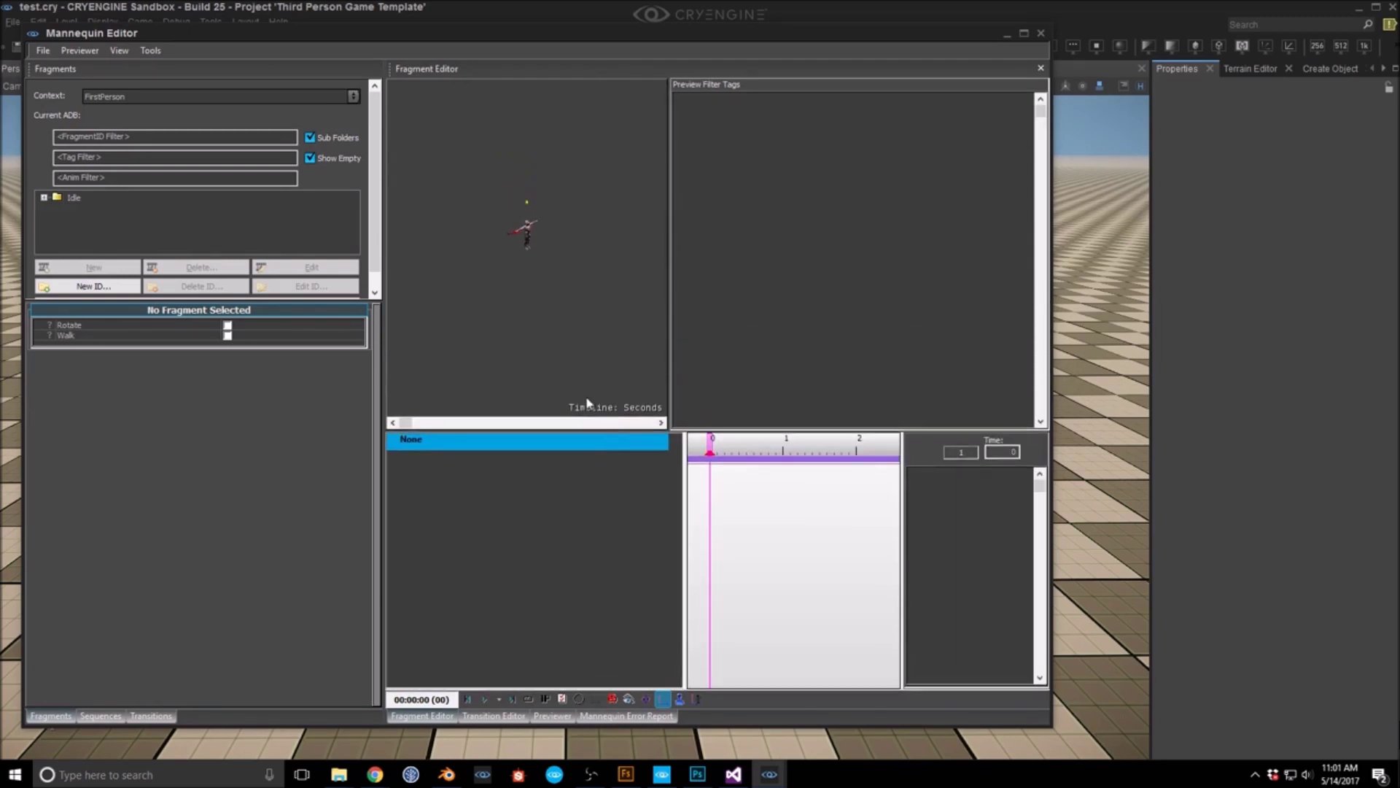
Step: Move the Fragment Editor's preview camera closer so the whole character can be examined
{"action": "right_click_drag", "start_coordinate": [539, 250], "coordinate": [543, 247]}
{"action": "key", "text": "w"}
{"action": "mouse_move", "coordinate": [442, 304]}
{"action": "right_mouse_down"}
{"action": "mouse_move", "coordinate": [464, 302]}
{"action": "mouse_move", "coordinate": [442, 295]}
{"action": "right_mouse_up"}
{"action": "key", "text": "w"}
{"action": "key", "text": "s"}
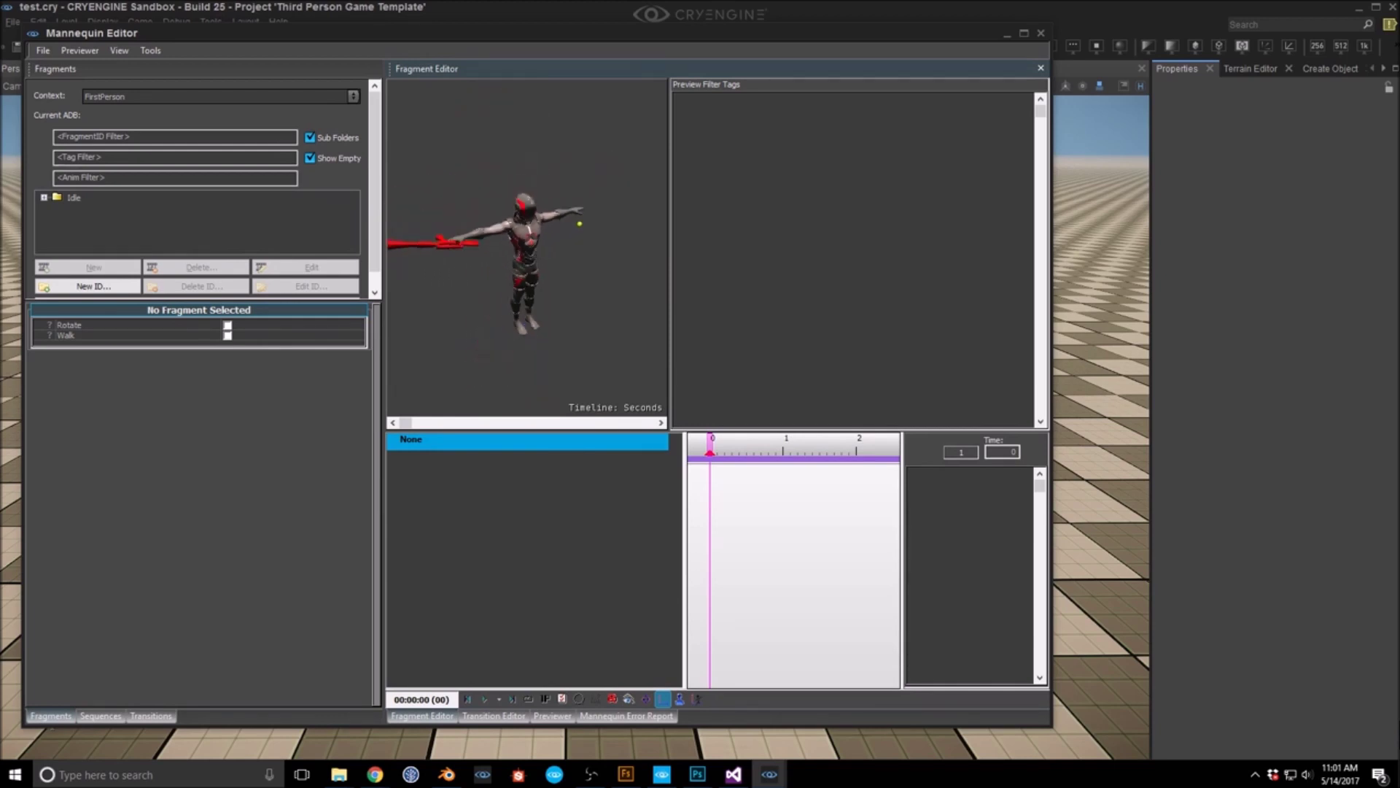
Step: Check which preview setup file is available in Animations/Mannequin/Preview, and leave the file selection without loading it
{"action": "left_click", "coordinate": [42, 51]}
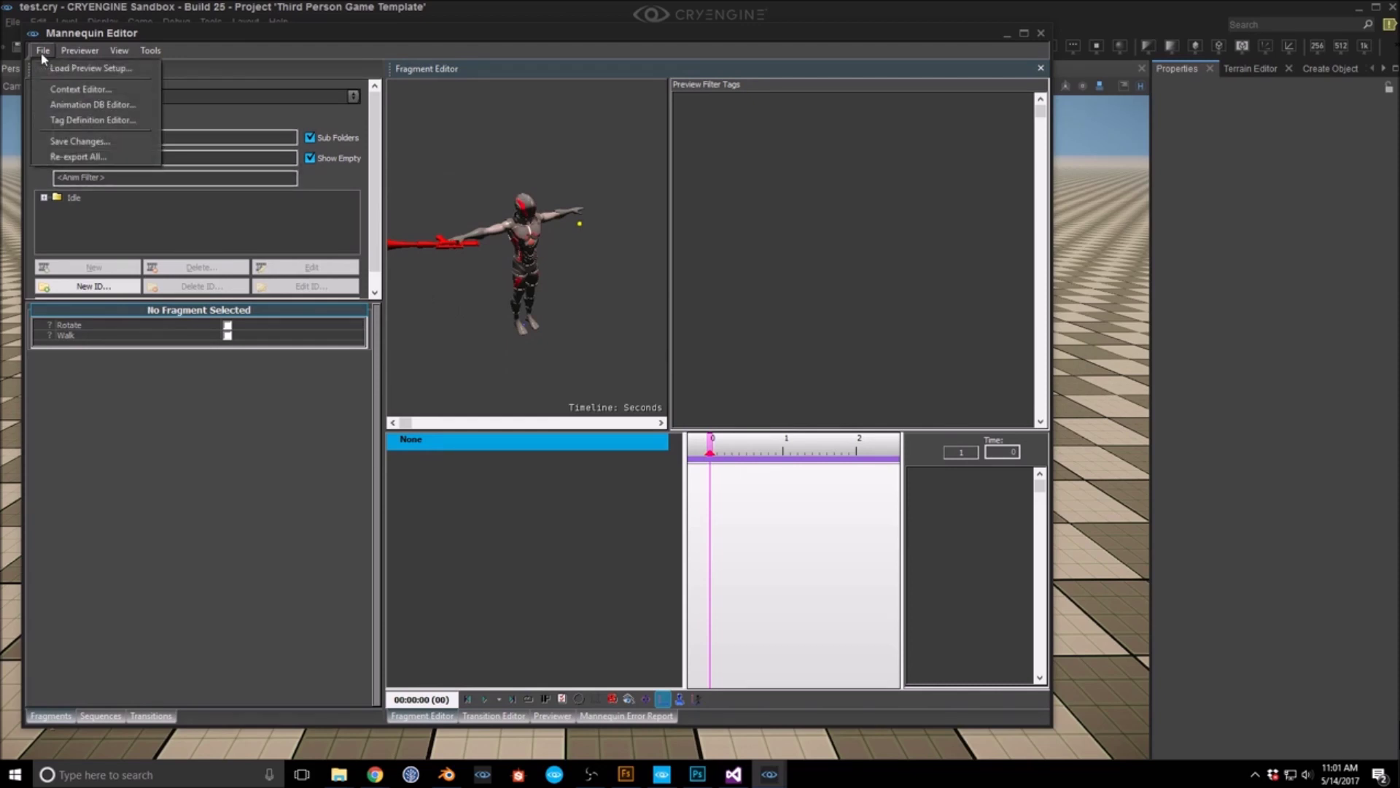
{"action": "left_click", "coordinate": [44, 53]}
{"action": "left_click", "coordinate": [44, 53]}
{"action": "left_click", "coordinate": [76, 69]}
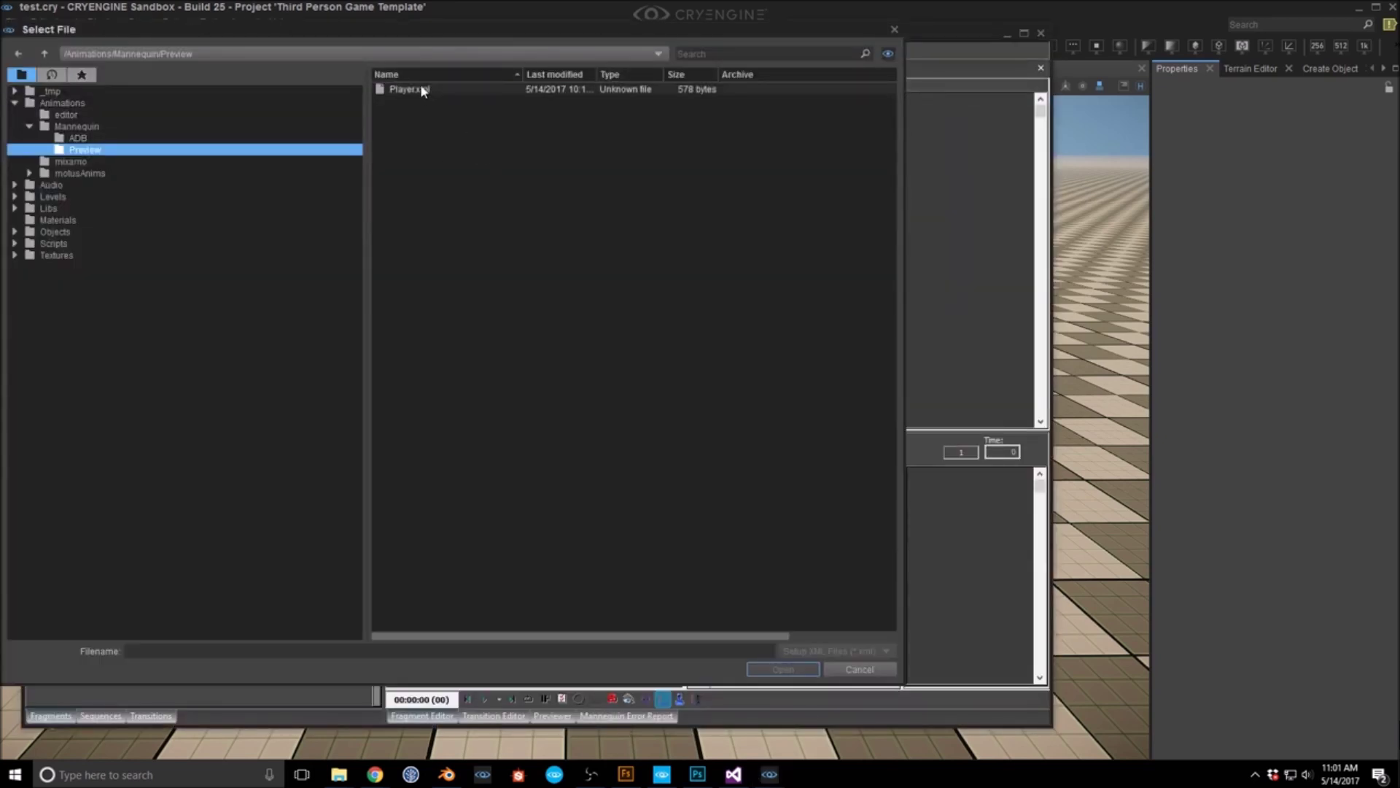
{"action": "left_click", "coordinate": [414, 89]}
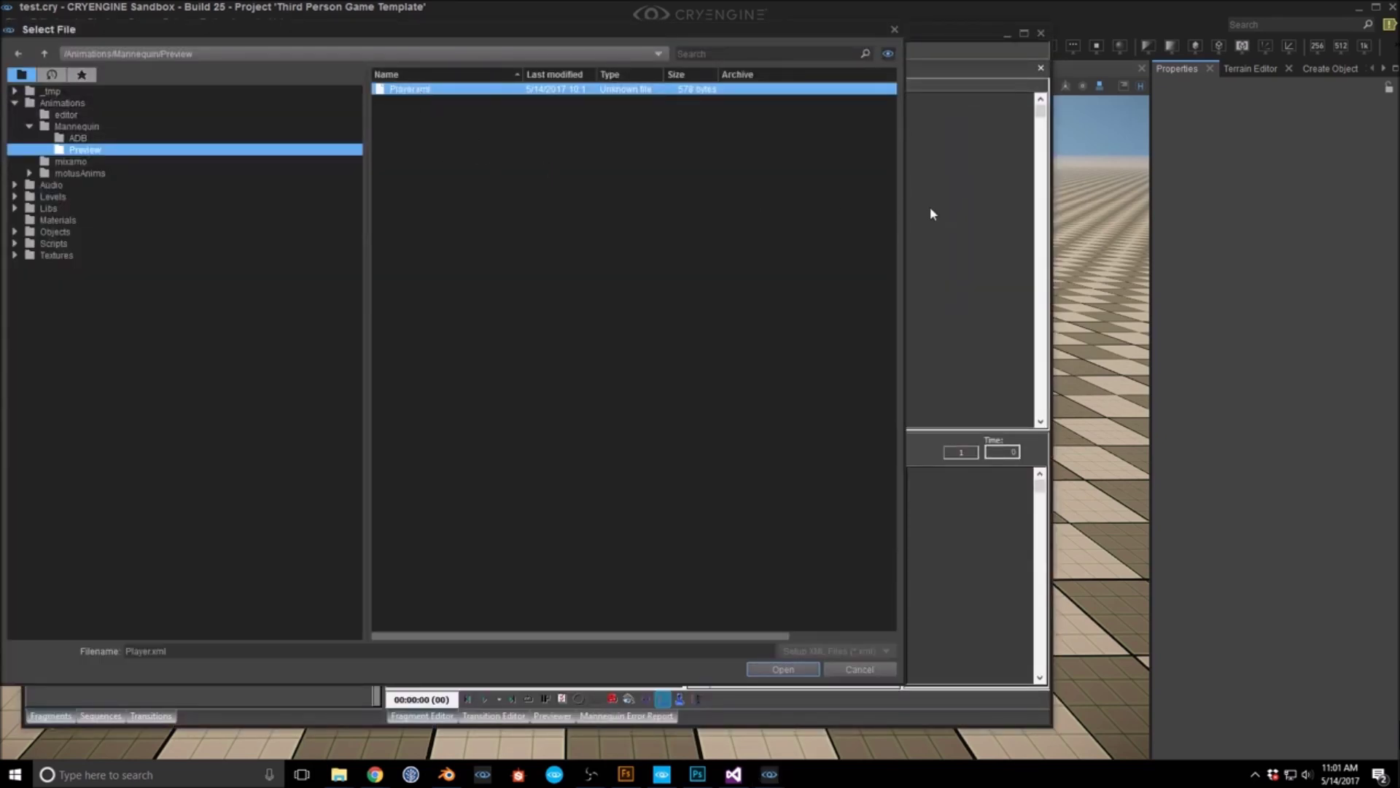
{"action": "left_click_drag", "start_coordinate": [902, 234], "coordinate": [1014, 235]}
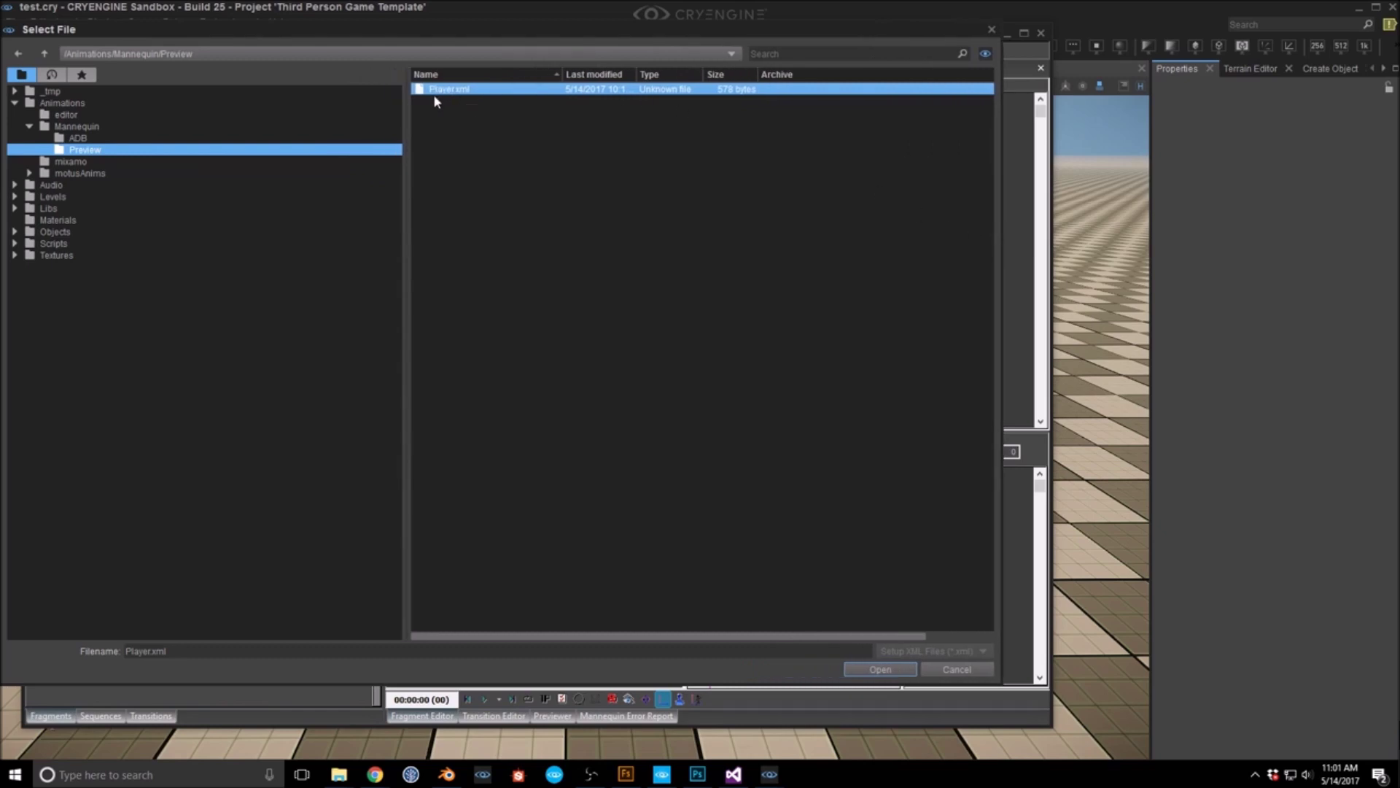
{"action": "left_click", "coordinate": [957, 668]}
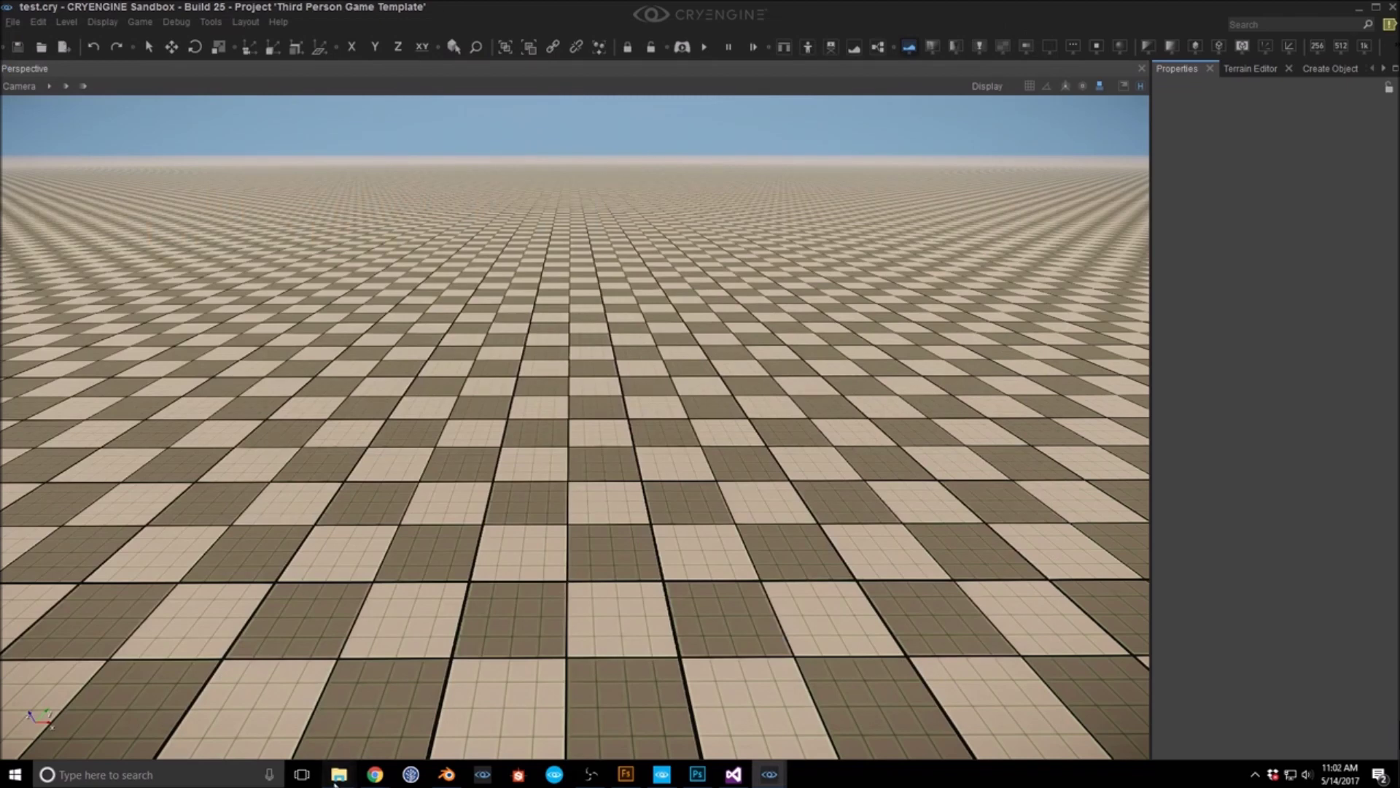
Step: Switch to File Explorer and go up from the mixamo folder to the project's Characters folder
{"action": "mouse_move", "coordinate": [338, 773]}
{"action": "left_click", "coordinate": [500, 704]}
{"action": "left_click_drag", "start_coordinate": [1132, 125], "coordinate": [472, 124]}
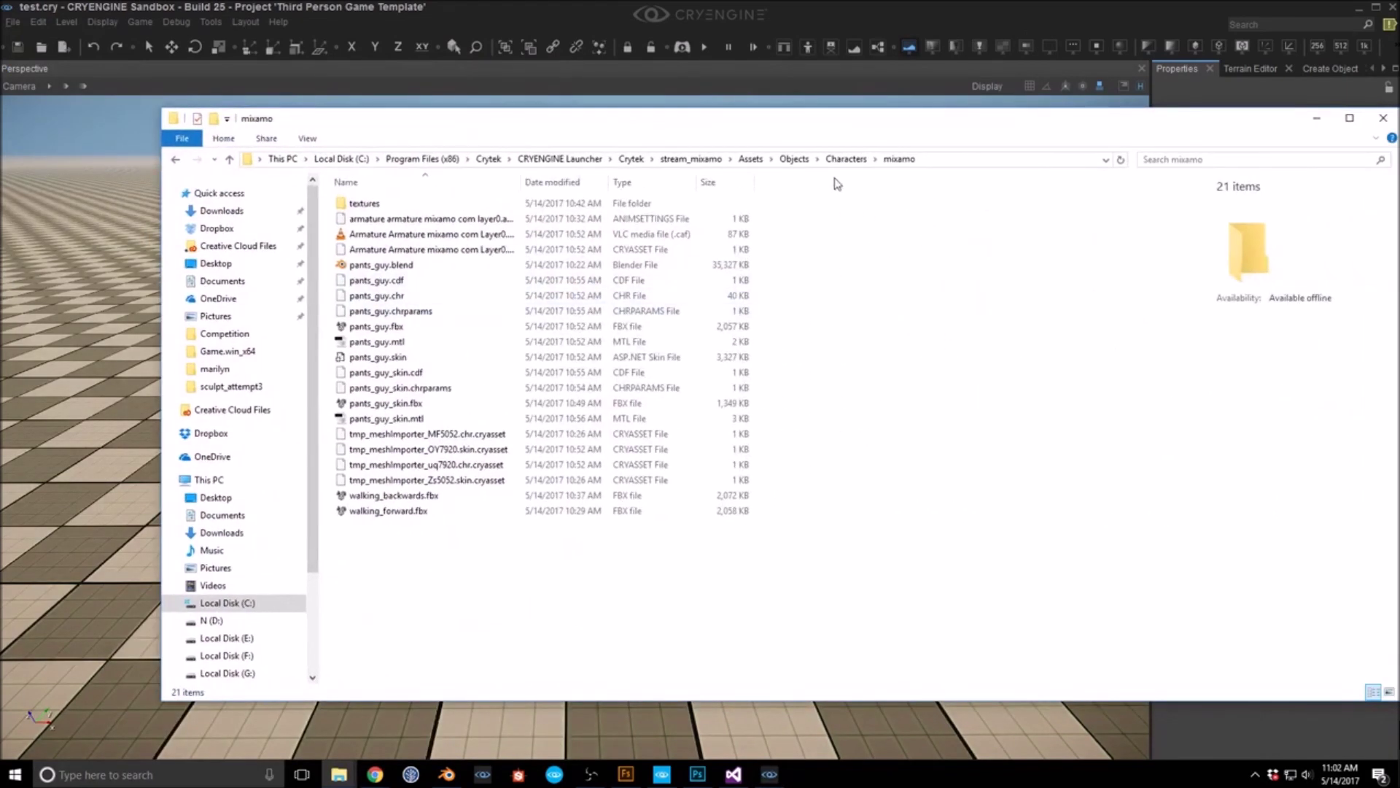
{"action": "left_click", "coordinate": [848, 159]}
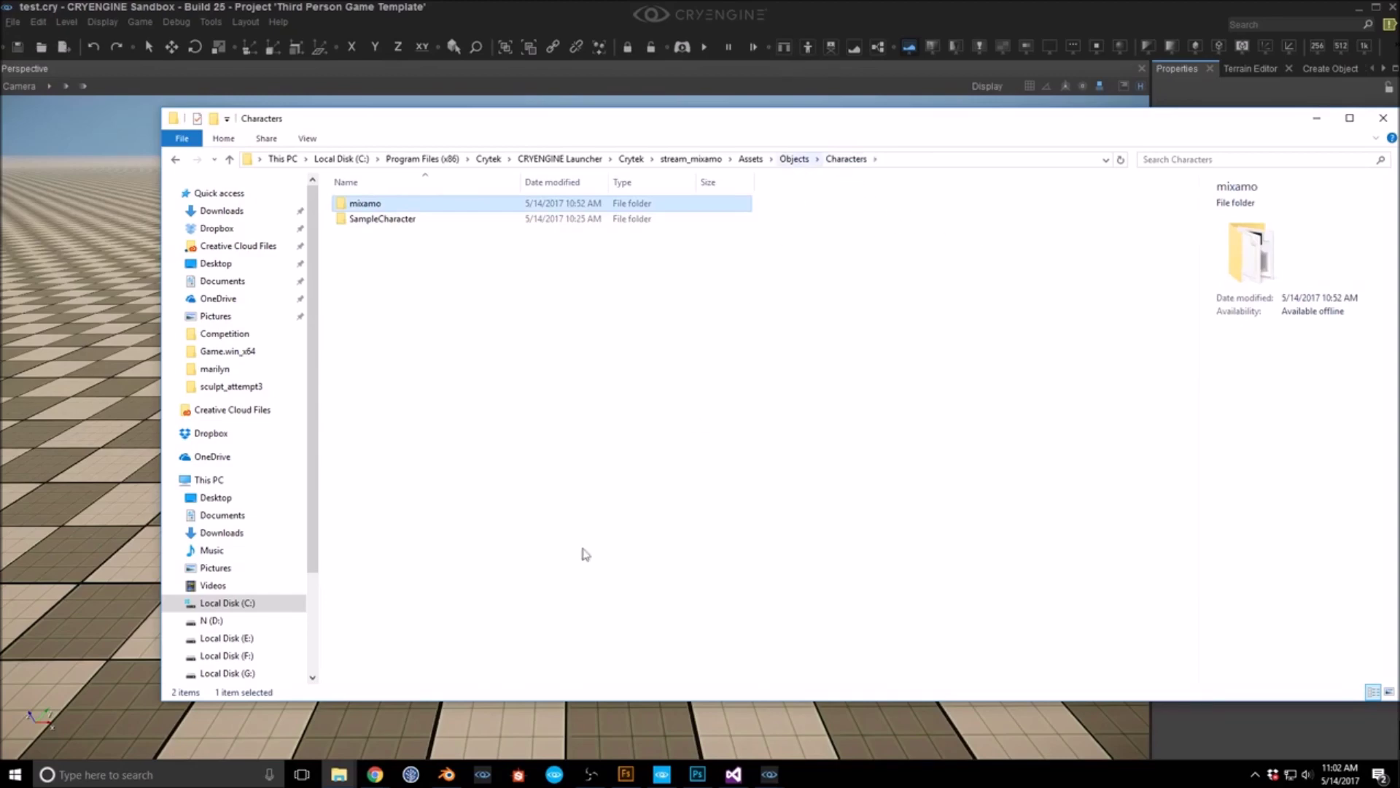
Step: Return to the Mannequin Editor and open the file selection for loading a preview setup
{"action": "left_click", "coordinate": [777, 774]}
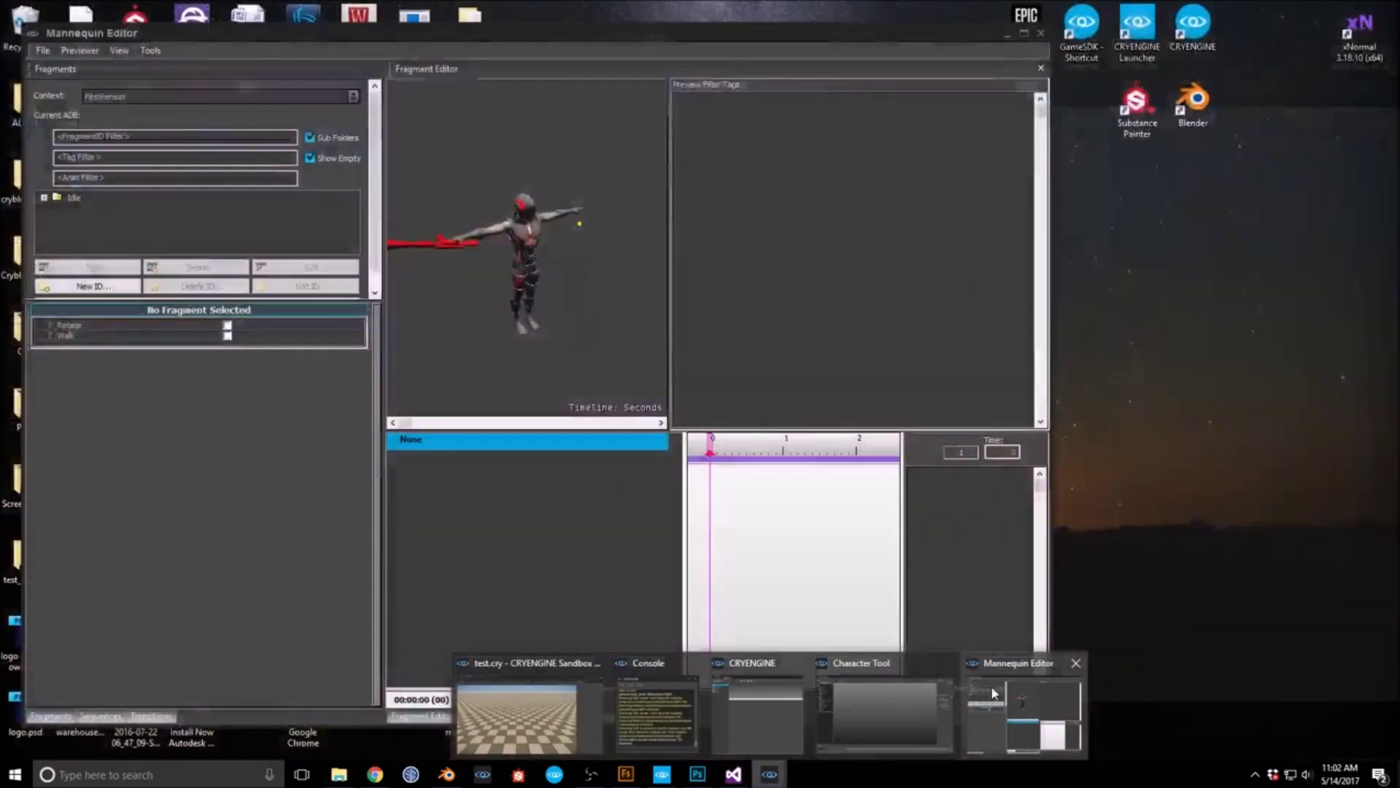
{"action": "left_click", "coordinate": [1023, 706]}
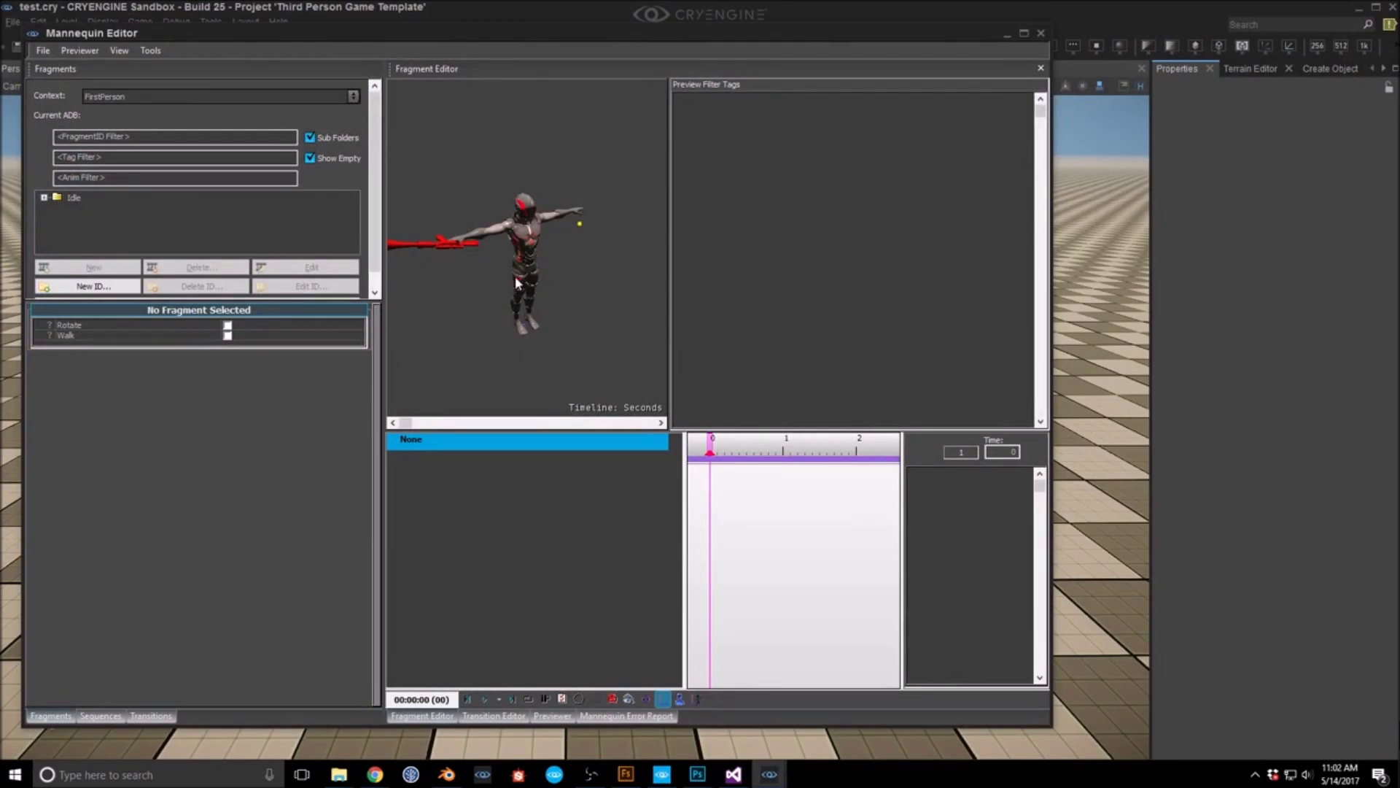
{"action": "left_click", "coordinate": [43, 50]}
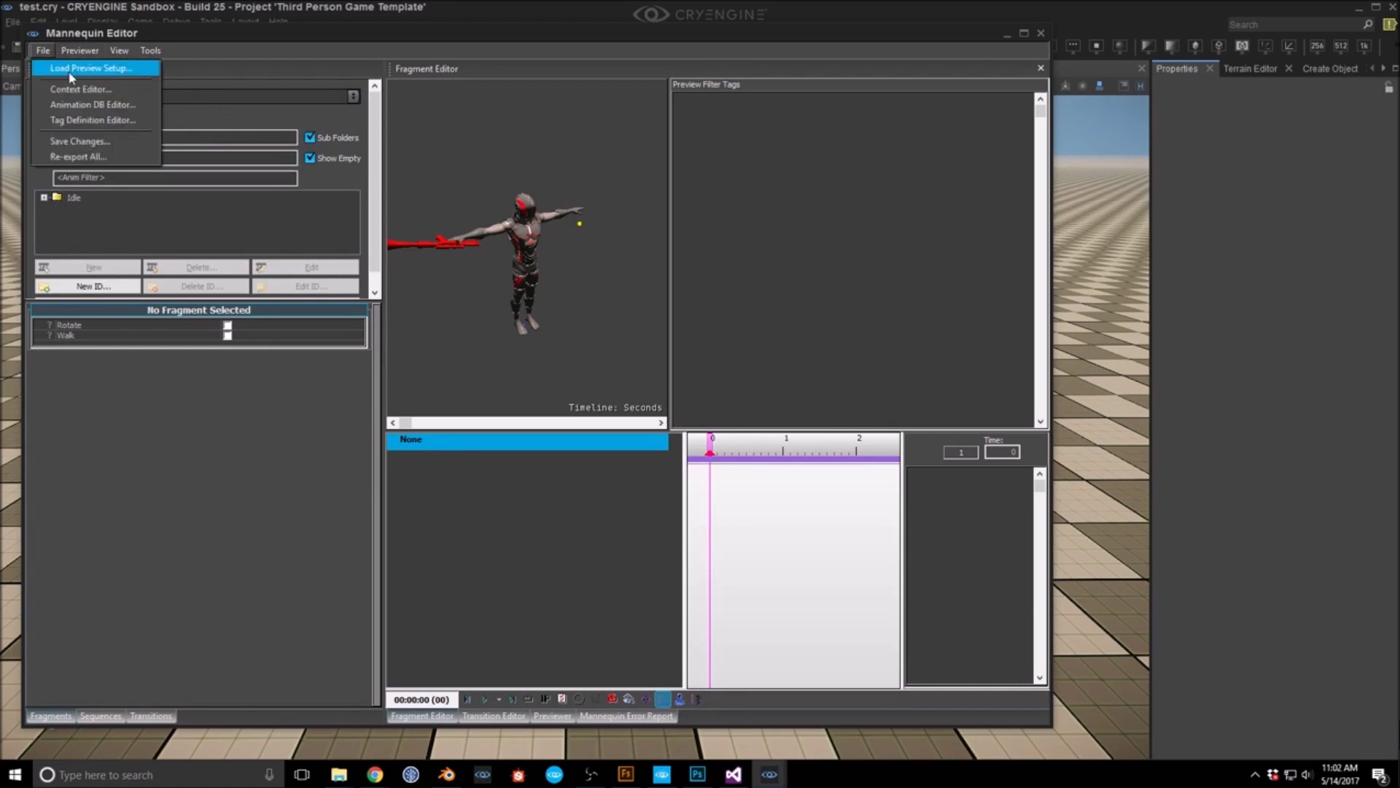
{"action": "left_click", "coordinate": [95, 64]}
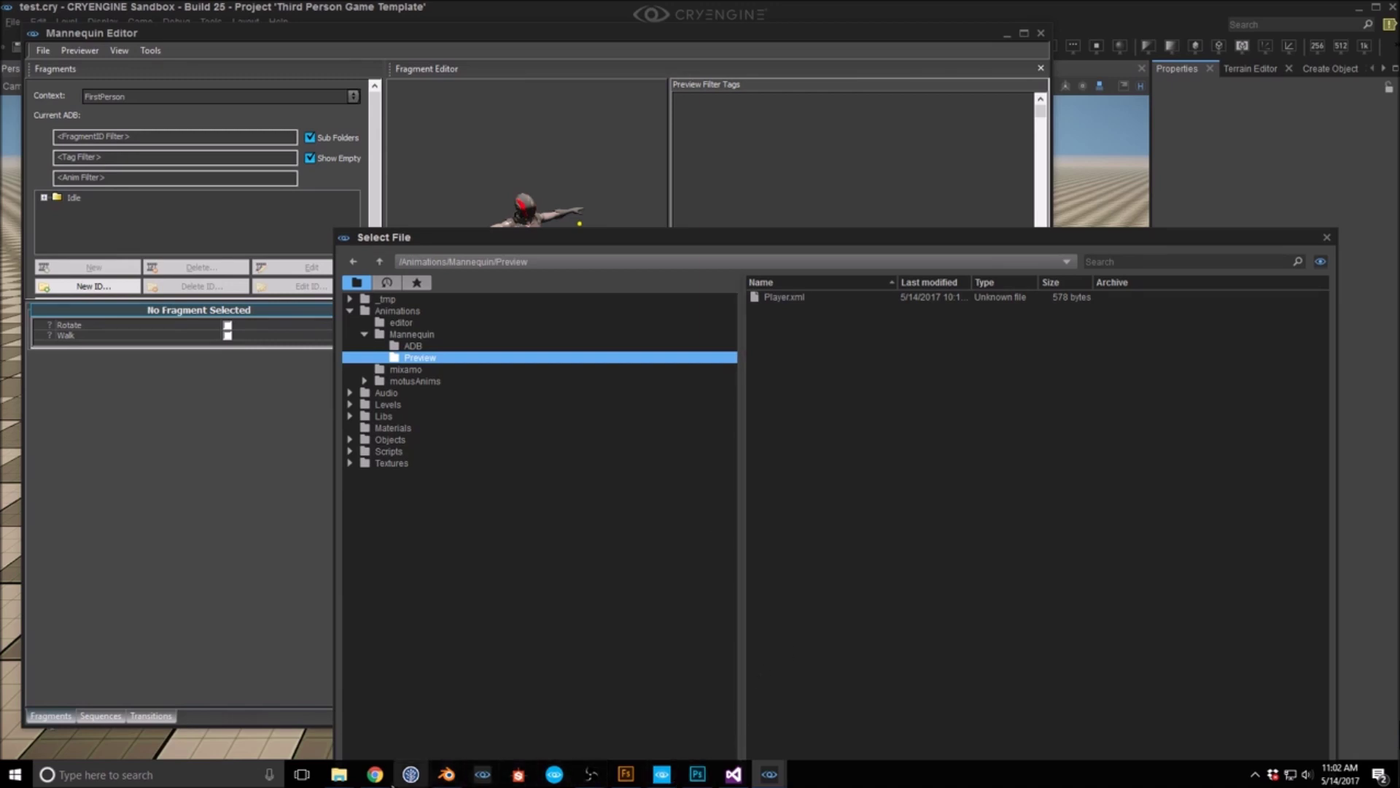
Step: Switch to File Explorer and open the project's Assets/Animations/Mannequin/Preview folder
{"action": "mouse_move", "coordinate": [339, 775]}
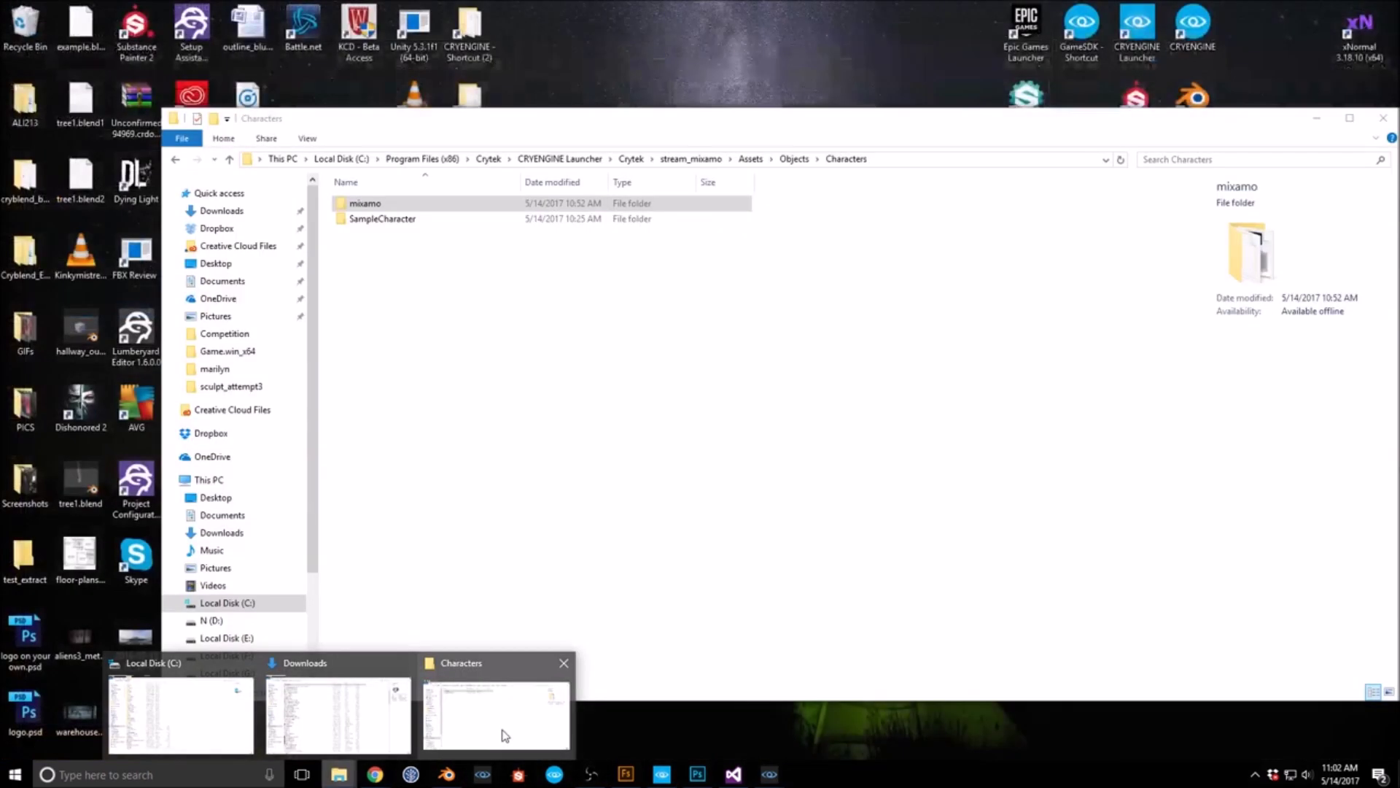
{"action": "left_click", "coordinate": [504, 732]}
{"action": "left_click", "coordinate": [794, 160]}
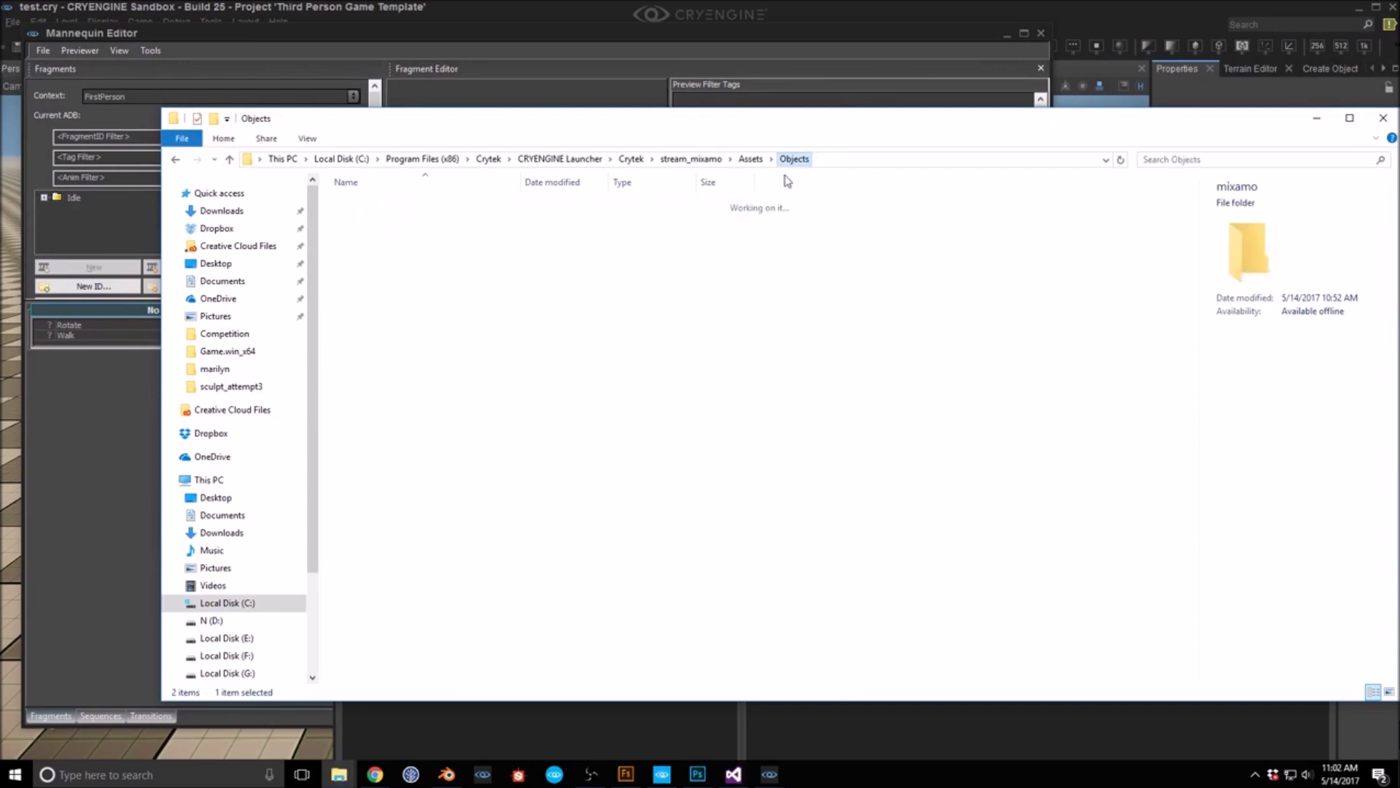
{"action": "left_click", "coordinate": [750, 159]}
{"action": "double_click", "coordinate": [371, 218]}
{"action": "double_click", "coordinate": [381, 221]}
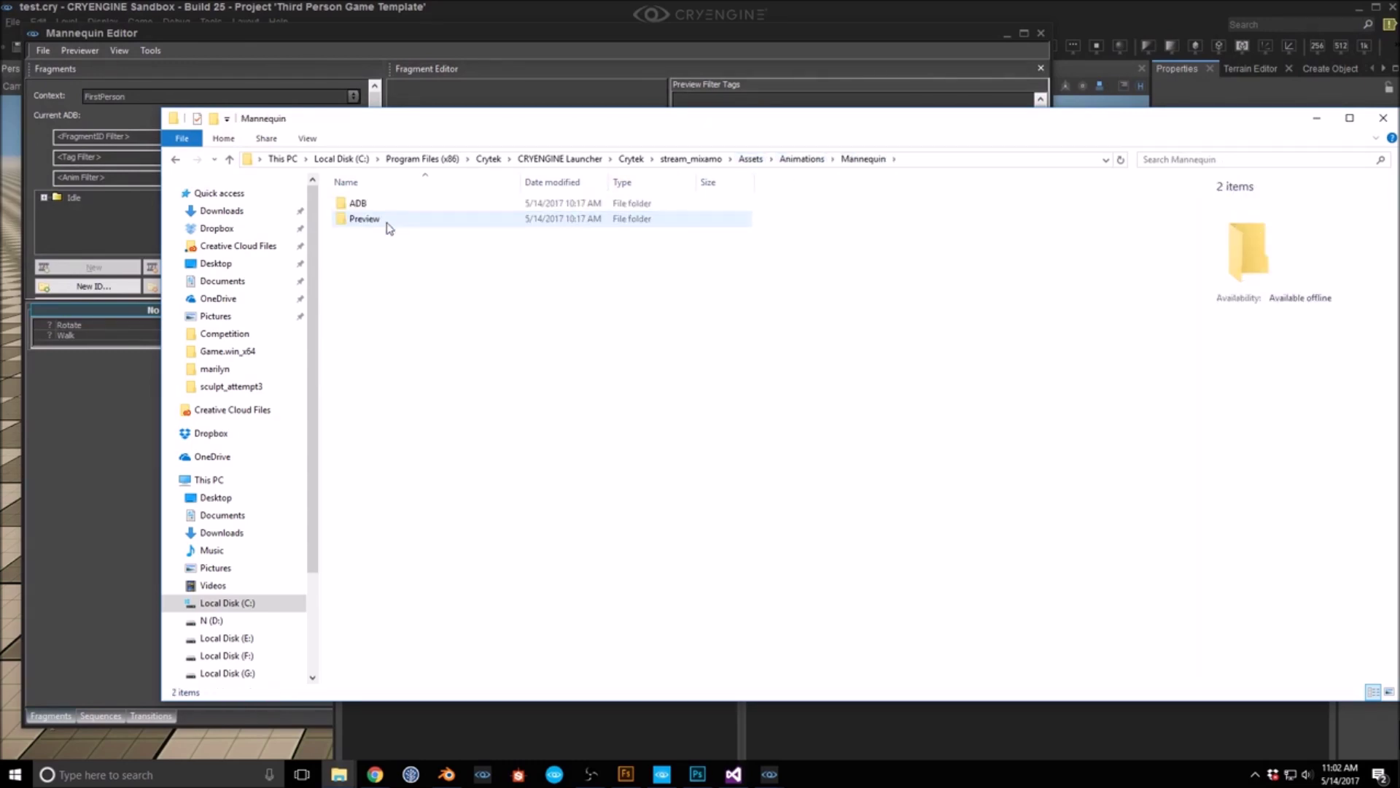
{"action": "double_click", "coordinate": [380, 221]}
Step: Open Player.xml in Notepad++ and widen its pane to show the model paths at the line ends
{"action": "right_click", "coordinate": [377, 203]}
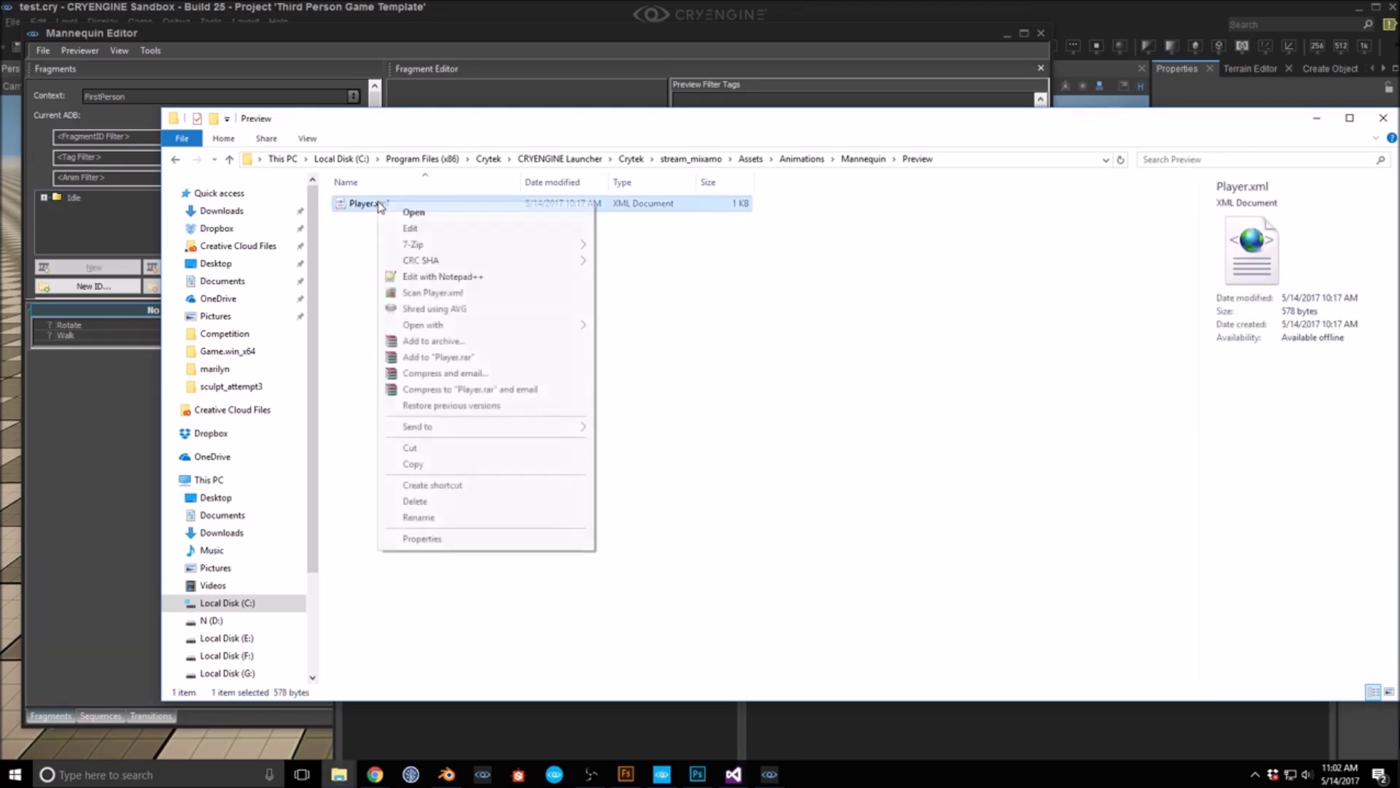
{"action": "left_click", "coordinate": [436, 277]}
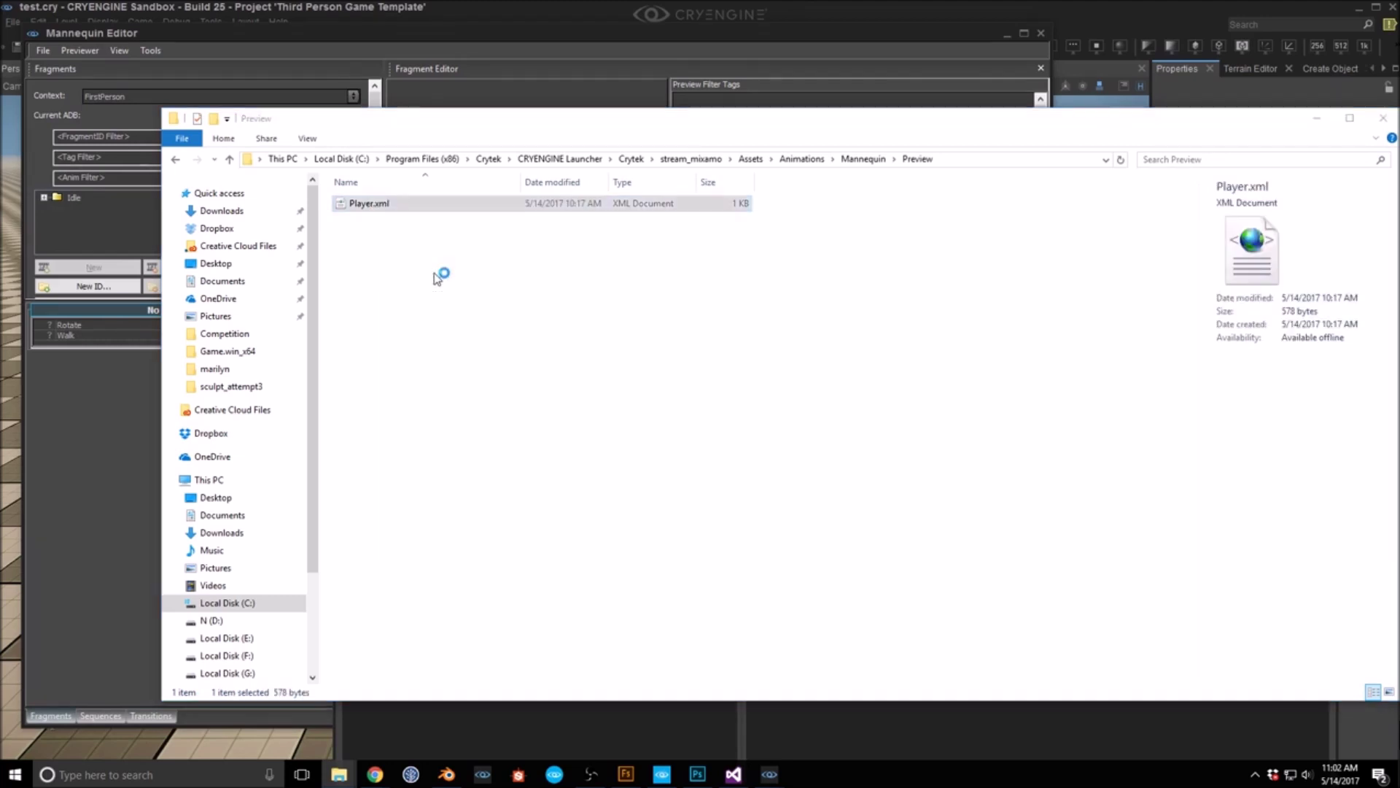
{"action": "left_click", "coordinate": [740, 436]}
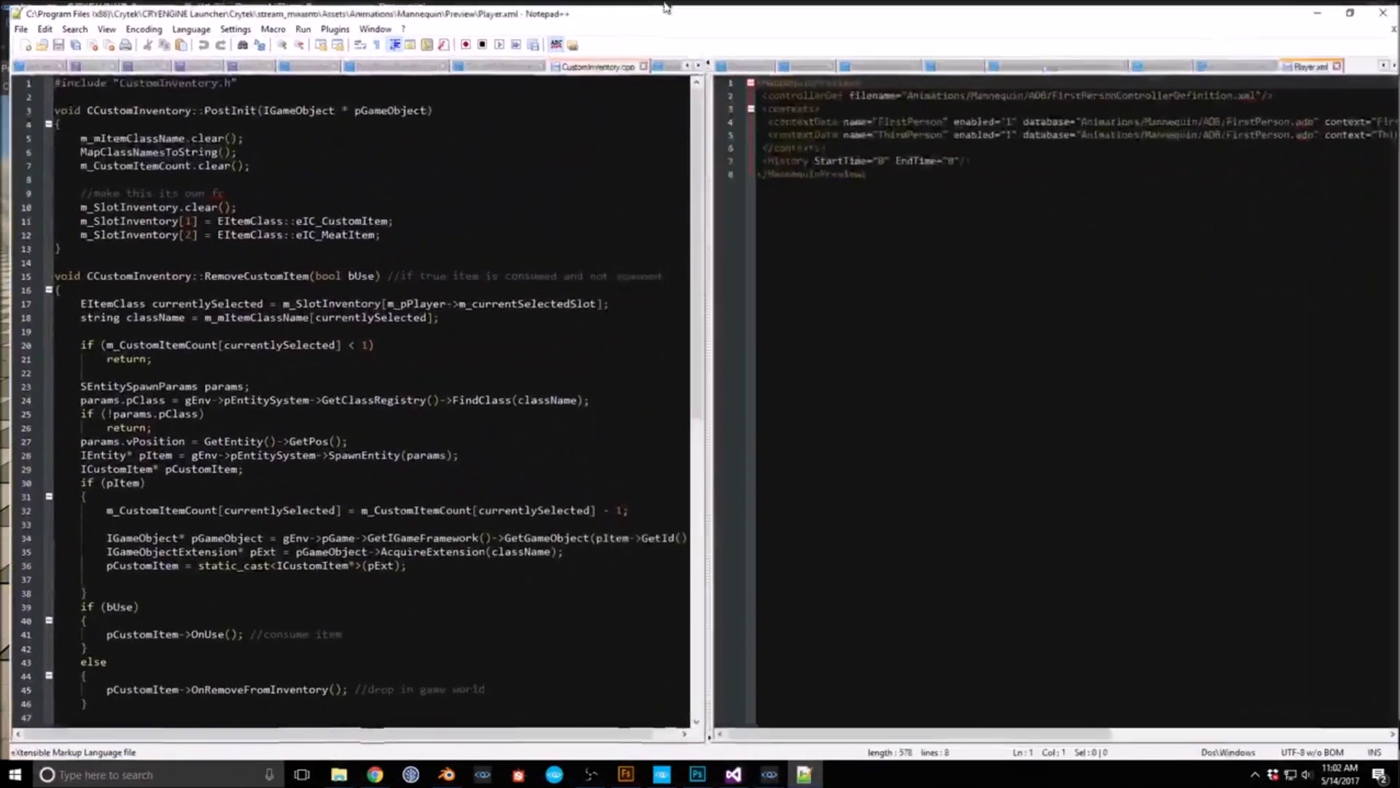
{"action": "left_click_drag", "start_coordinate": [702, 397], "coordinate": [268, 397]}
{"action": "left_click_drag", "start_coordinate": [495, 736], "coordinate": [801, 737]}
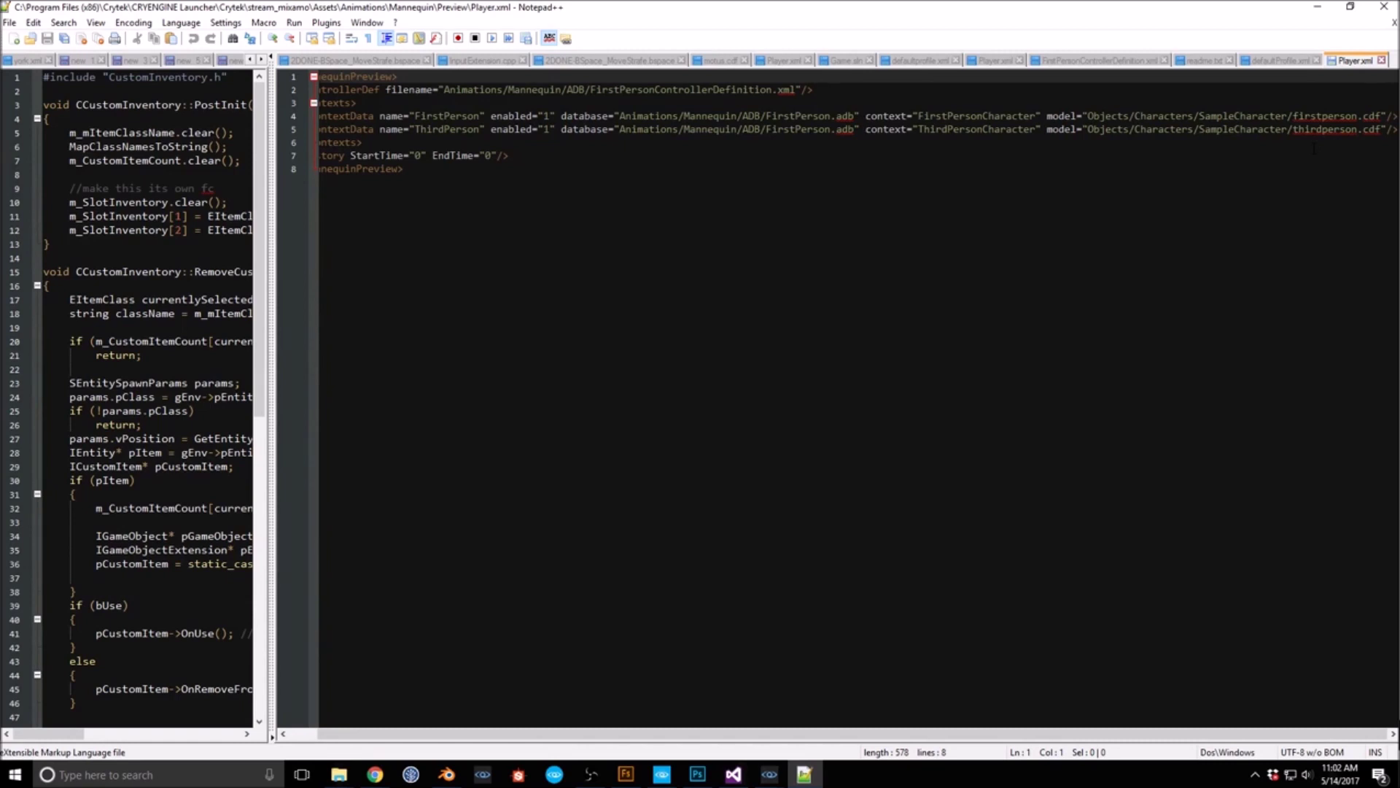
Step: Set the FirstPerson context's model to Objects/Characters/mixamo/pants_guy.cdf and compare the path with Player.cpp in Visual Studio
{"action": "triple_click", "coordinate": [1207, 116]}
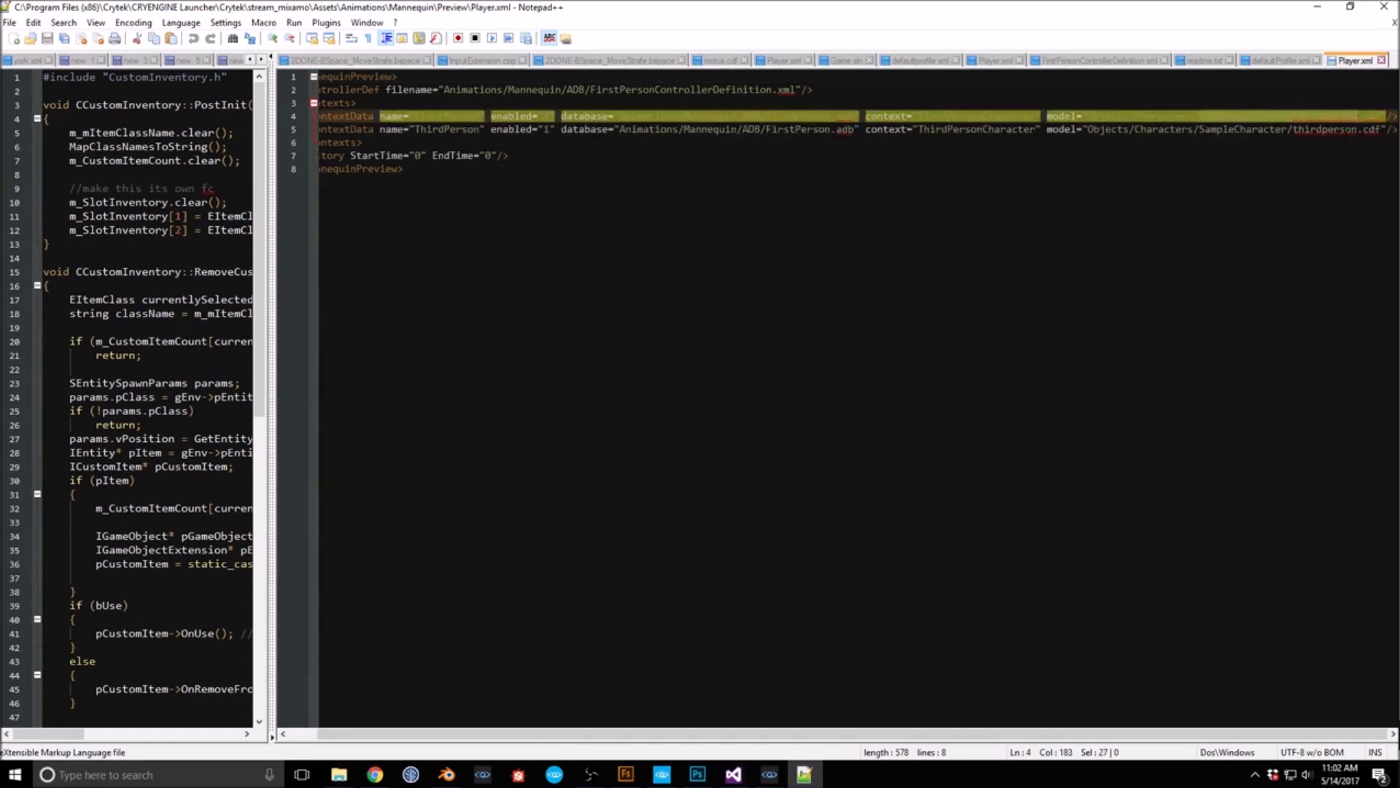
{"action": "type", "text": "Firs/firstte"}
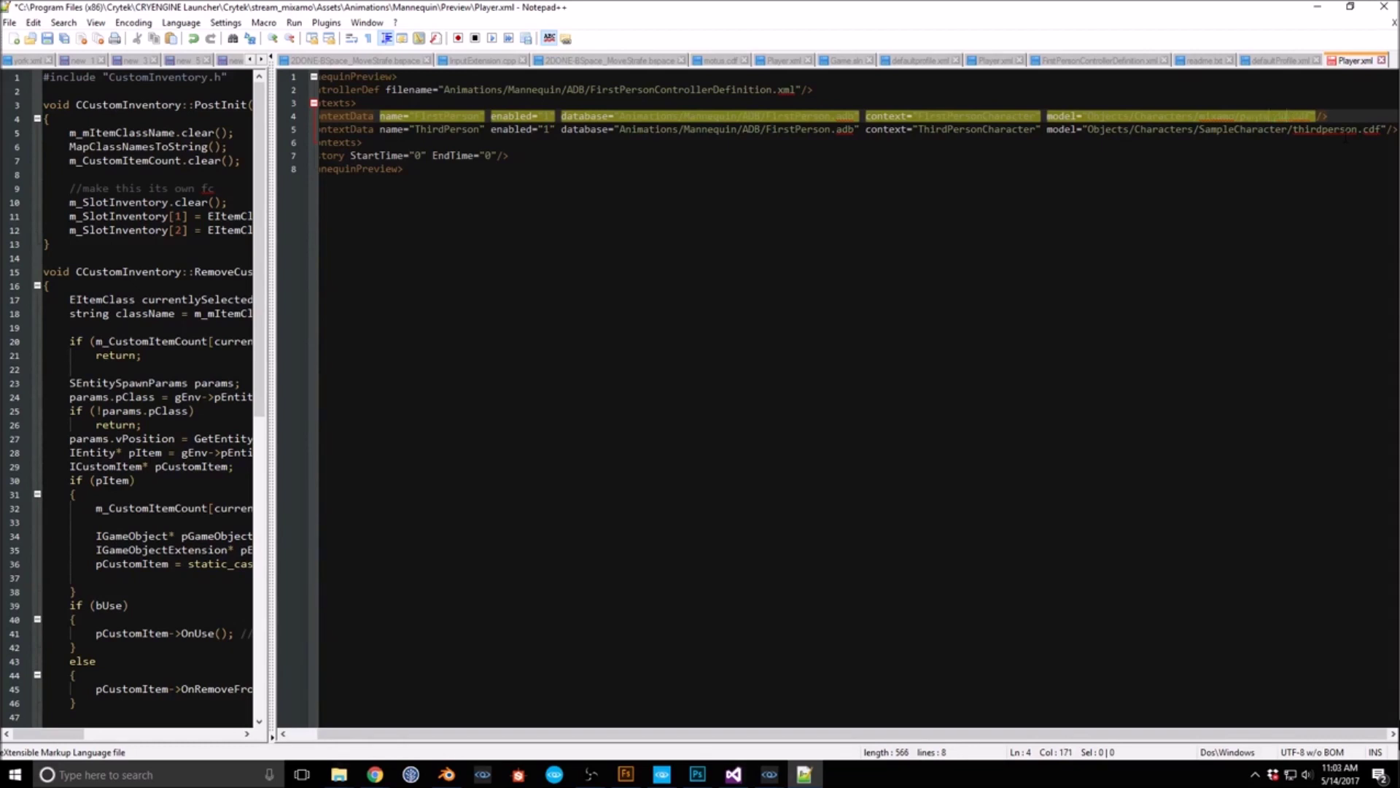
{"action": "type", "text": "ir"}
{"action": "key", "text": "BackSpace"}
{"action": "key", "text": "BackSpace"}
{"action": "key", "text": "BackSpace"}
{"action": "key", "text": "BackSpace"}
{"action": "type", "text": "hai"}
{"action": "key", "text": "BackSpace"}
{"action": "key", "text": "BackSpace"}
{"action": "key", "text": "BackSpace"}
{"action": "type", "text": "hai"}
{"action": "left_click", "coordinate": [1319, 208]}
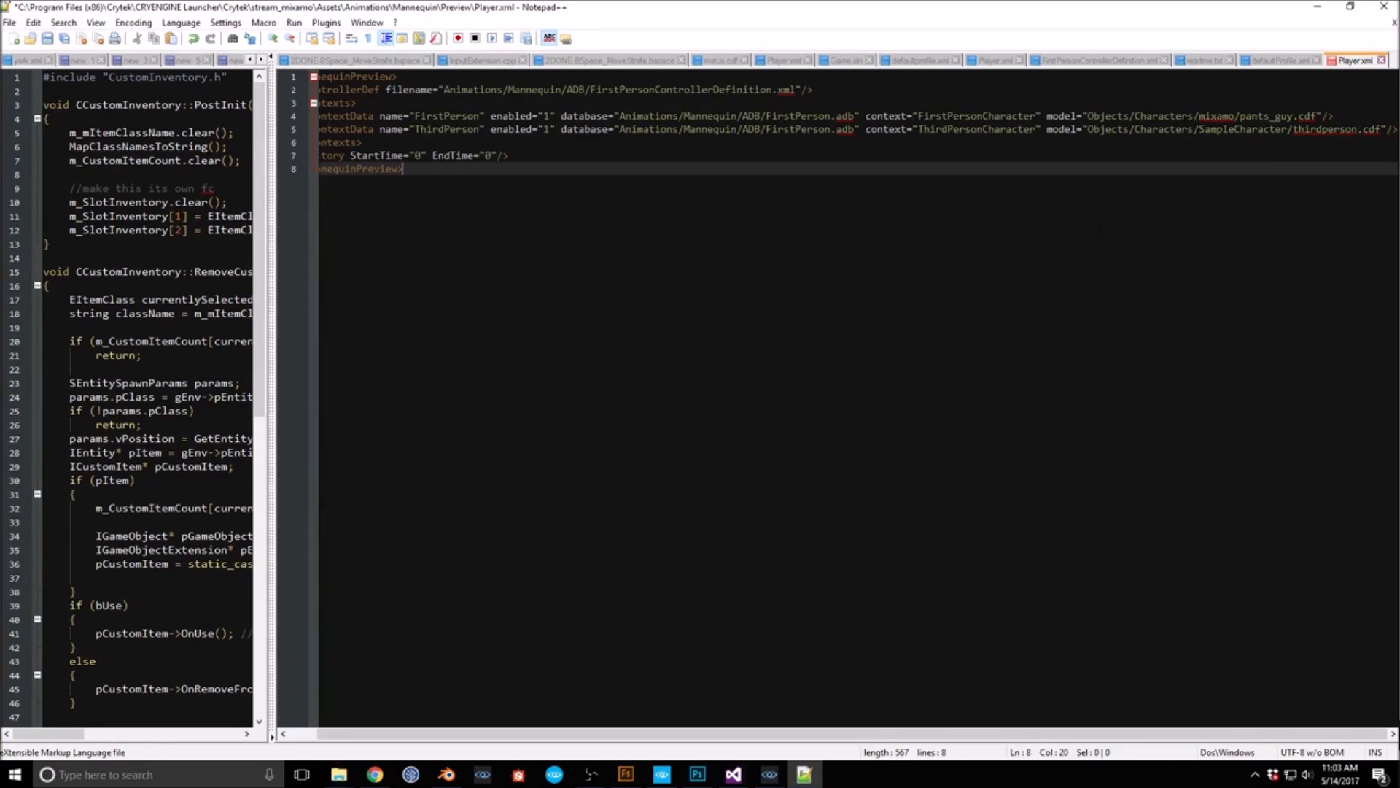
{"action": "left_click", "coordinate": [733, 775]}
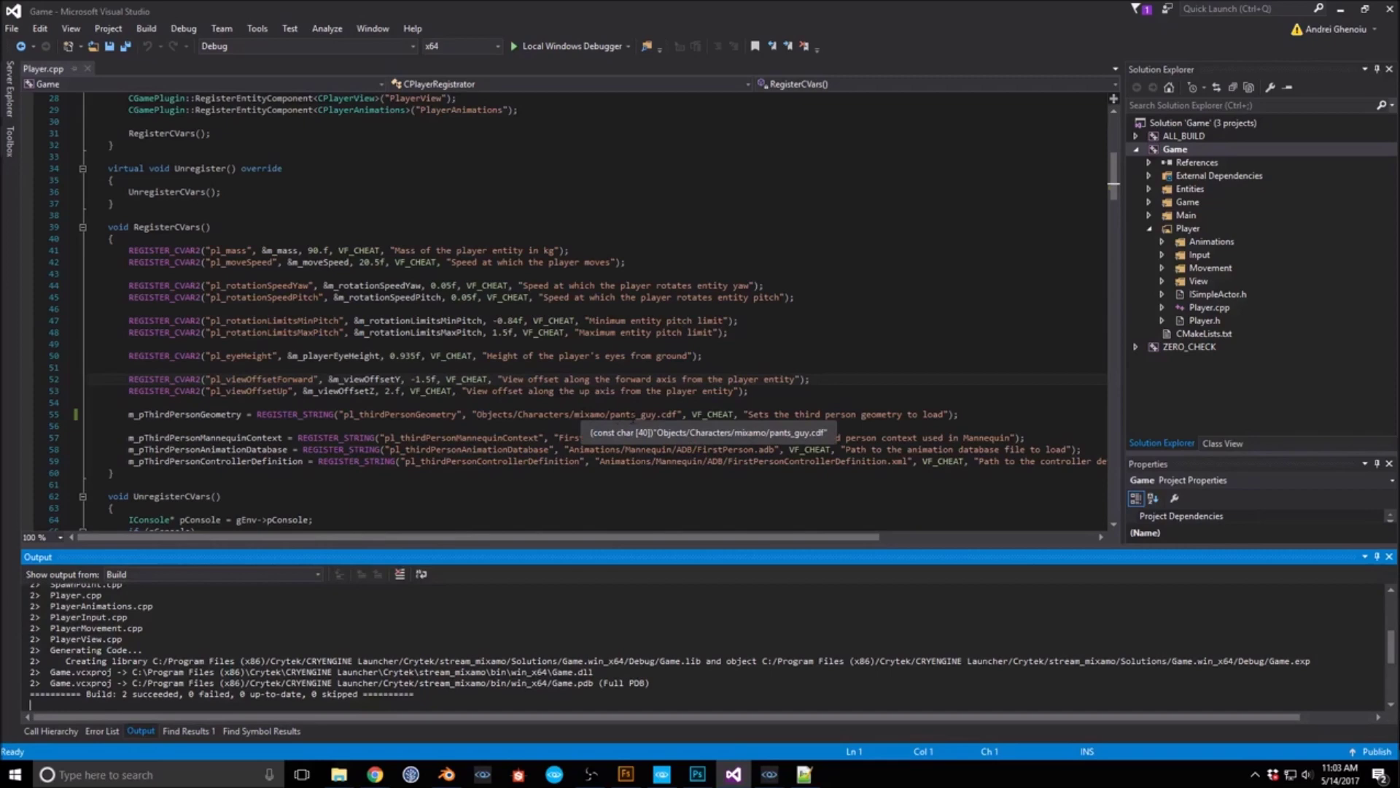
{"action": "left_click", "coordinate": [1340, 8]}
Step: Copy mixamo/pants_guy.cdf into the ThirdPerson context's model path in place of the SampleCharacter file, and save Player.xml
{"action": "left_click_drag", "start_coordinate": [1198, 116], "coordinate": [1295, 114]}
{"action": "key", "text": "ctrl+c"}
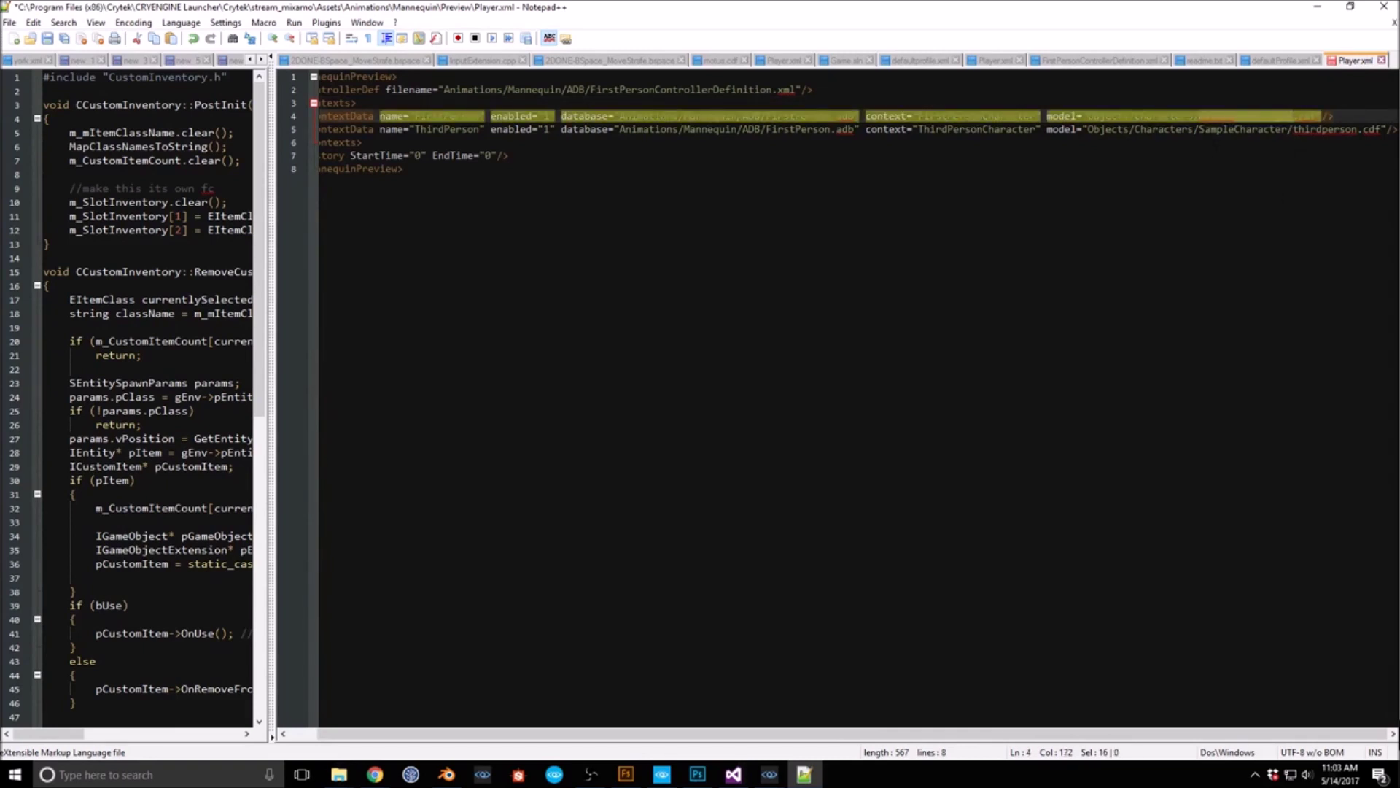
{"action": "left_click_drag", "start_coordinate": [1198, 130], "coordinate": [1351, 128]}
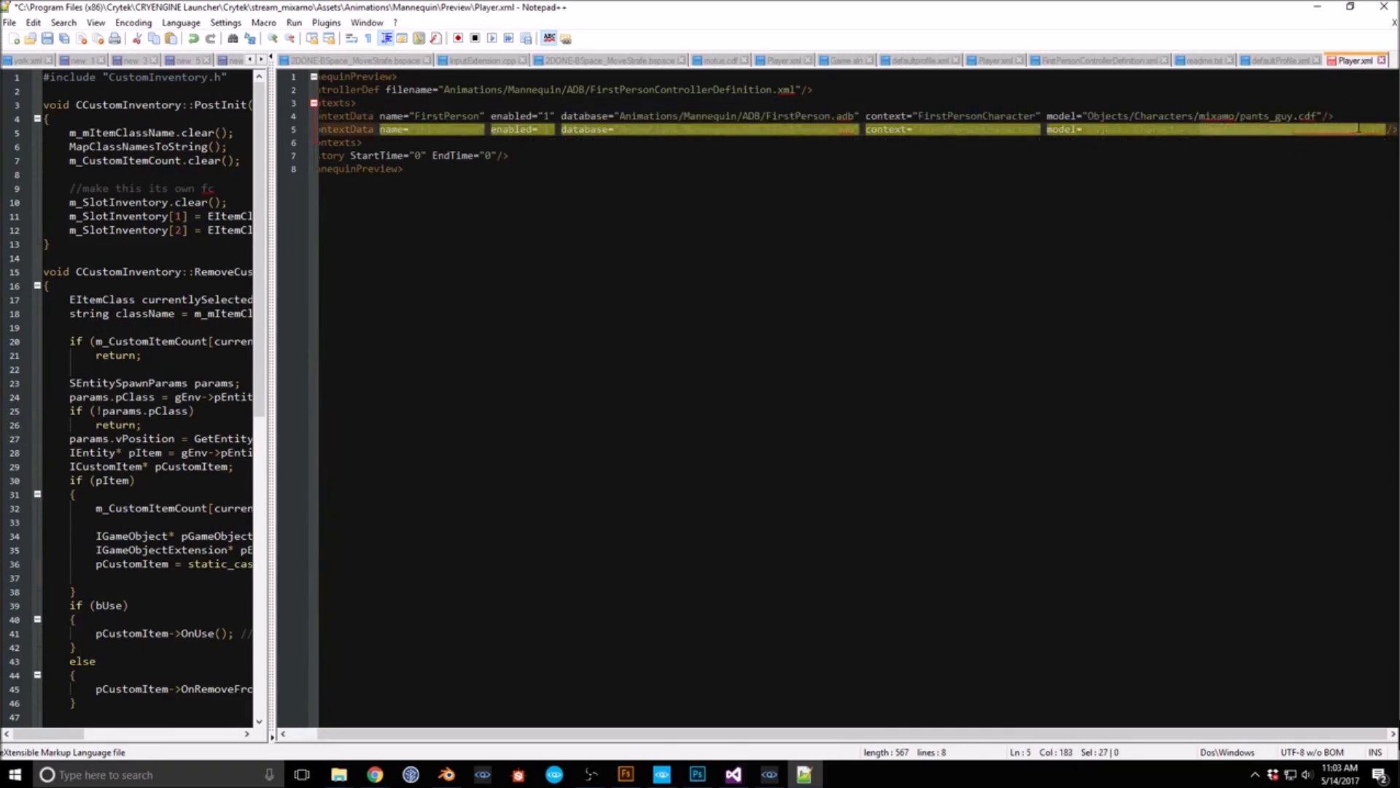
{"action": "key", "text": "ctrl+v"}
{"action": "left_click", "coordinate": [1214, 198]}
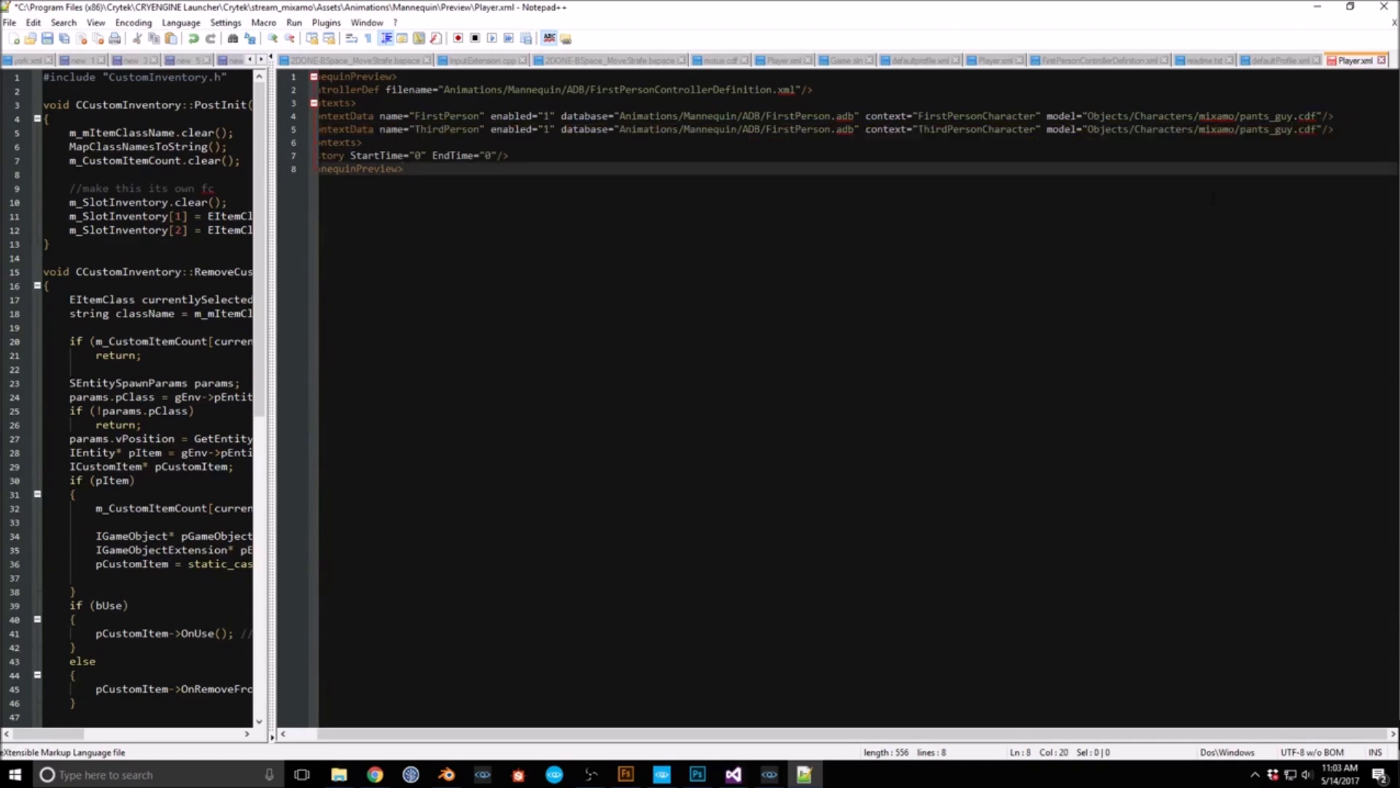
{"action": "key", "text": "ctrl+s"}
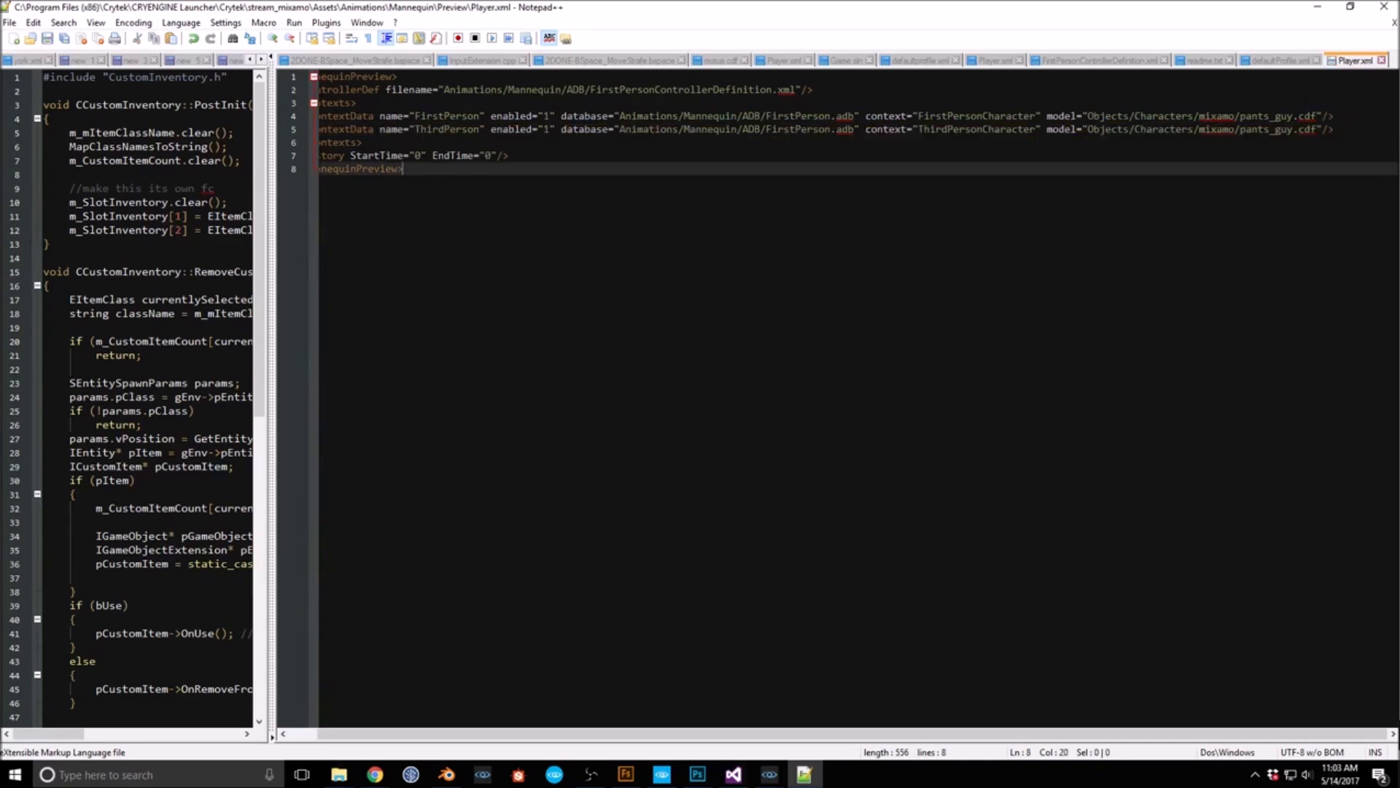
Step: Return to the Mannequin Editor, load the edited Player.xml preview setup and close the Mannequin Error Report
{"action": "left_click", "coordinate": [1315, 8]}
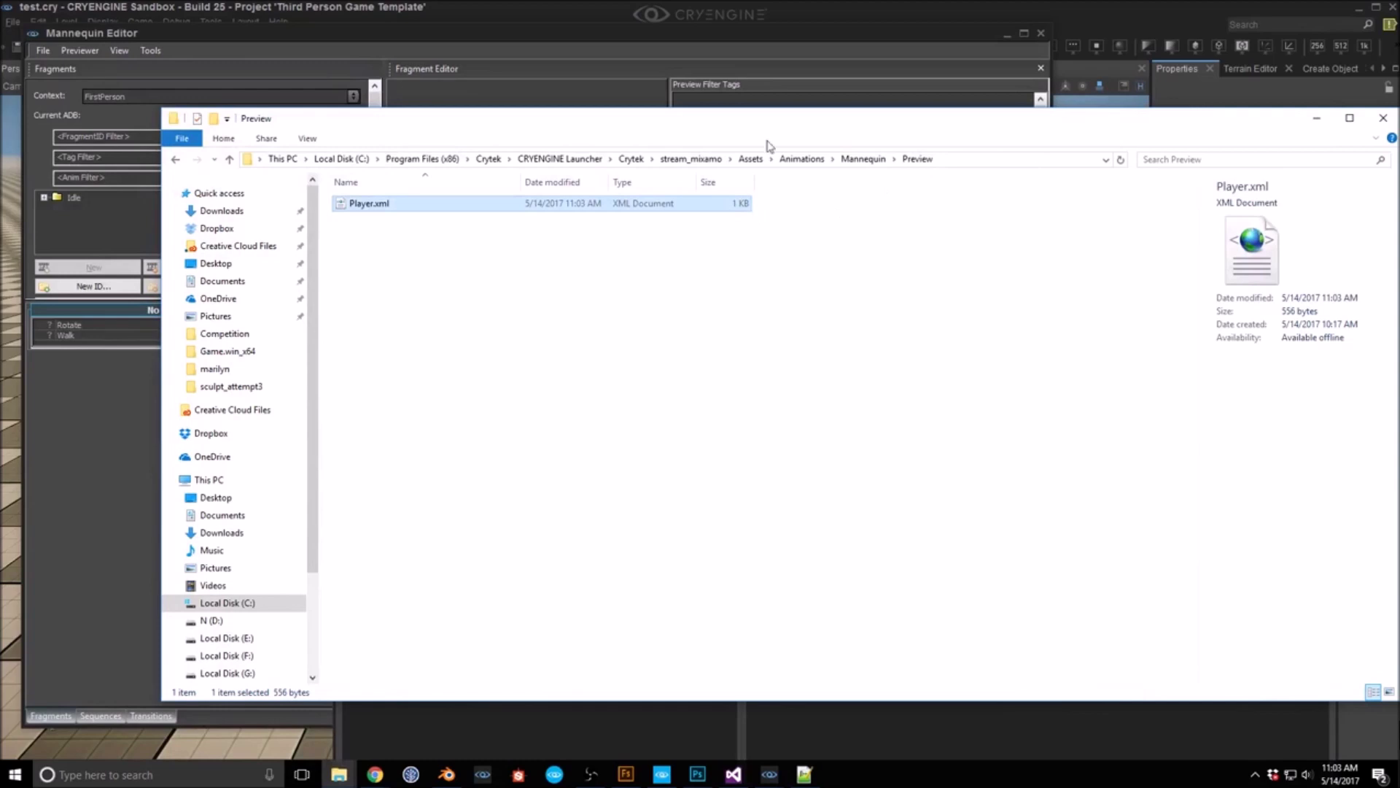
{"action": "left_click", "coordinate": [687, 41]}
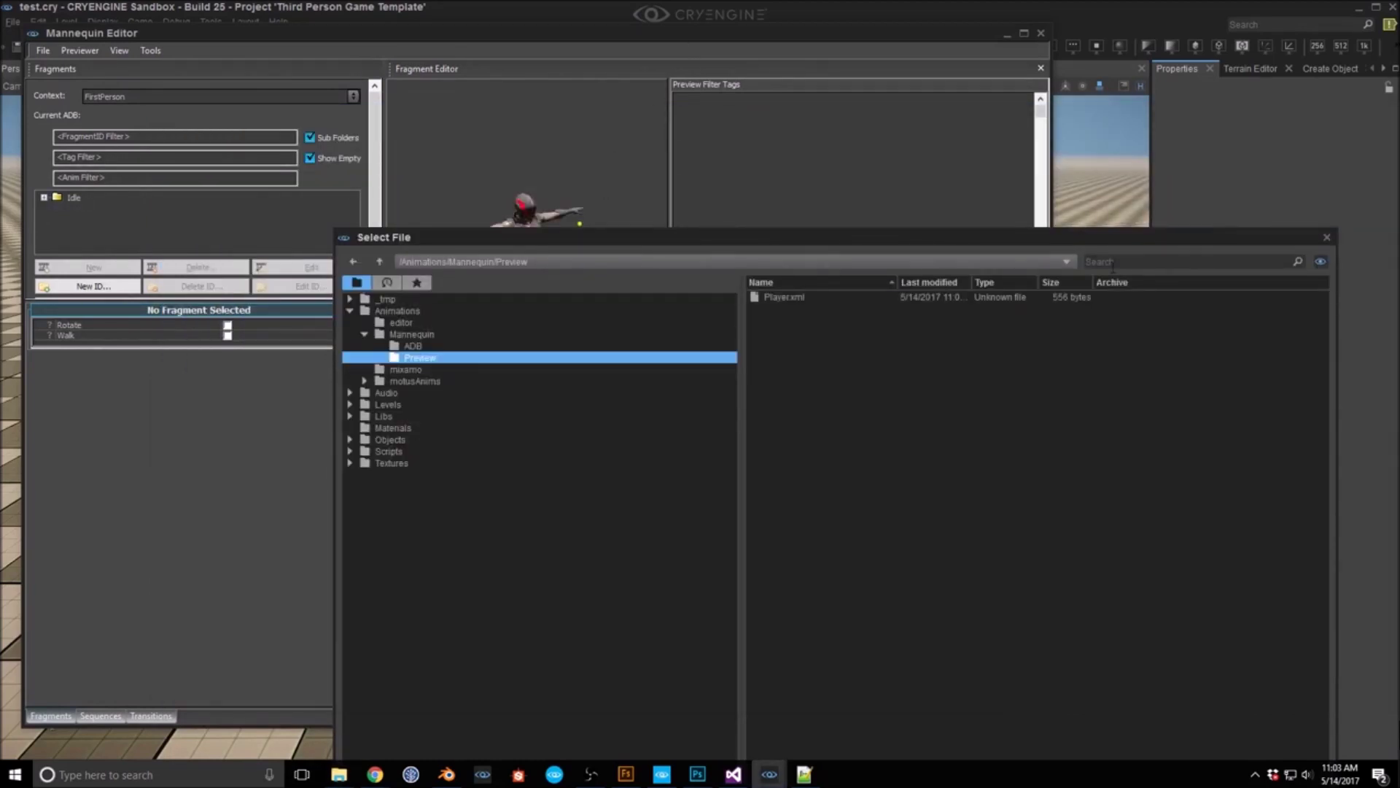
{"action": "double_click", "coordinate": [794, 297]}
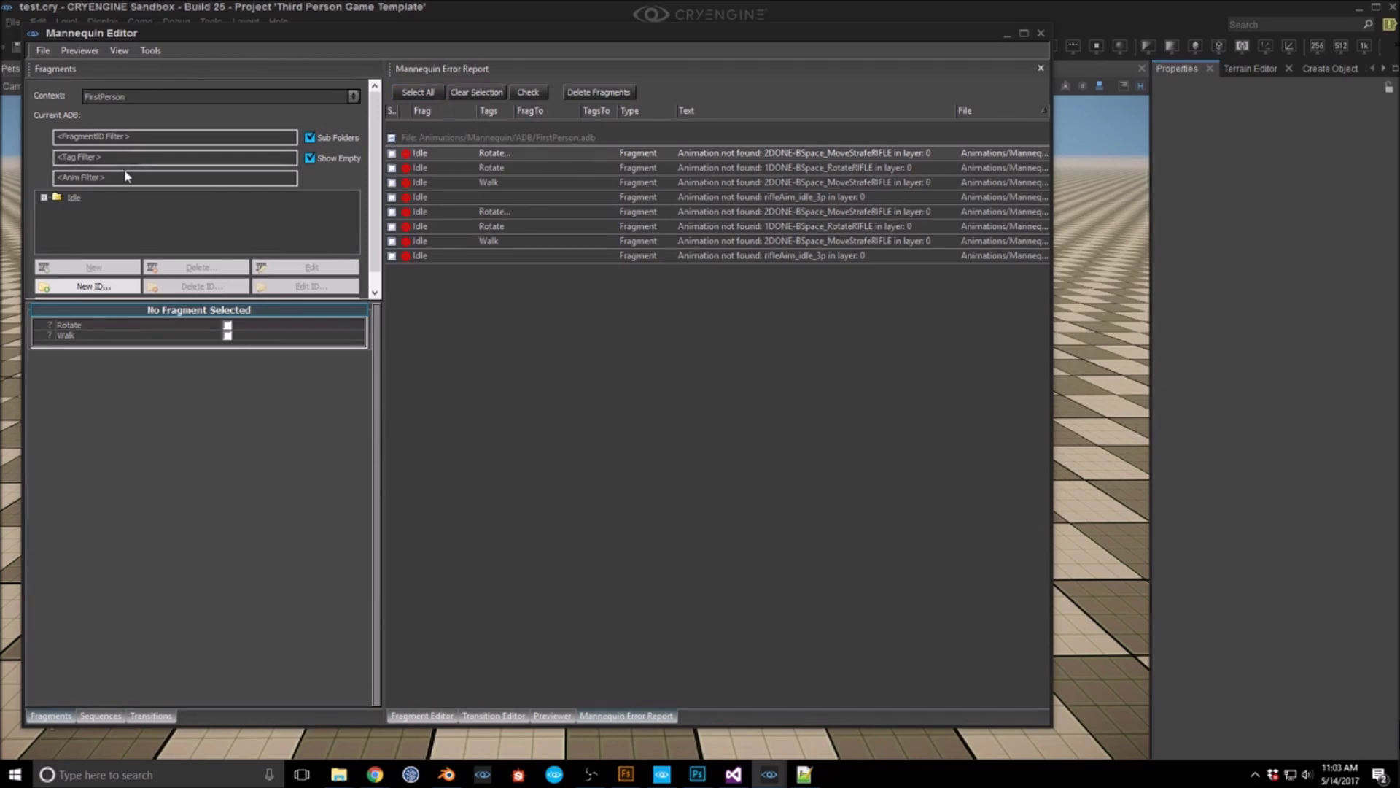
{"action": "left_click", "coordinate": [436, 155]}
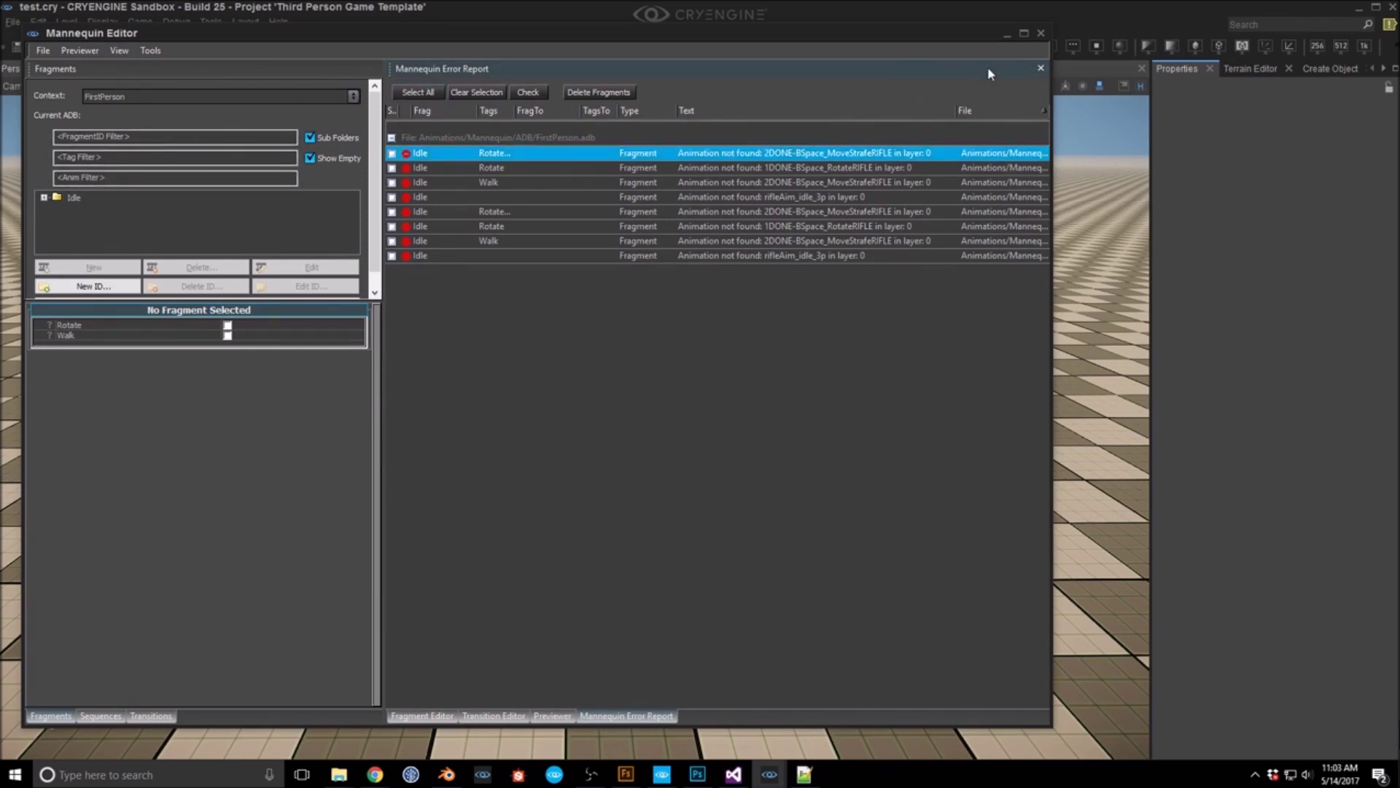
{"action": "left_click", "coordinate": [1039, 69]}
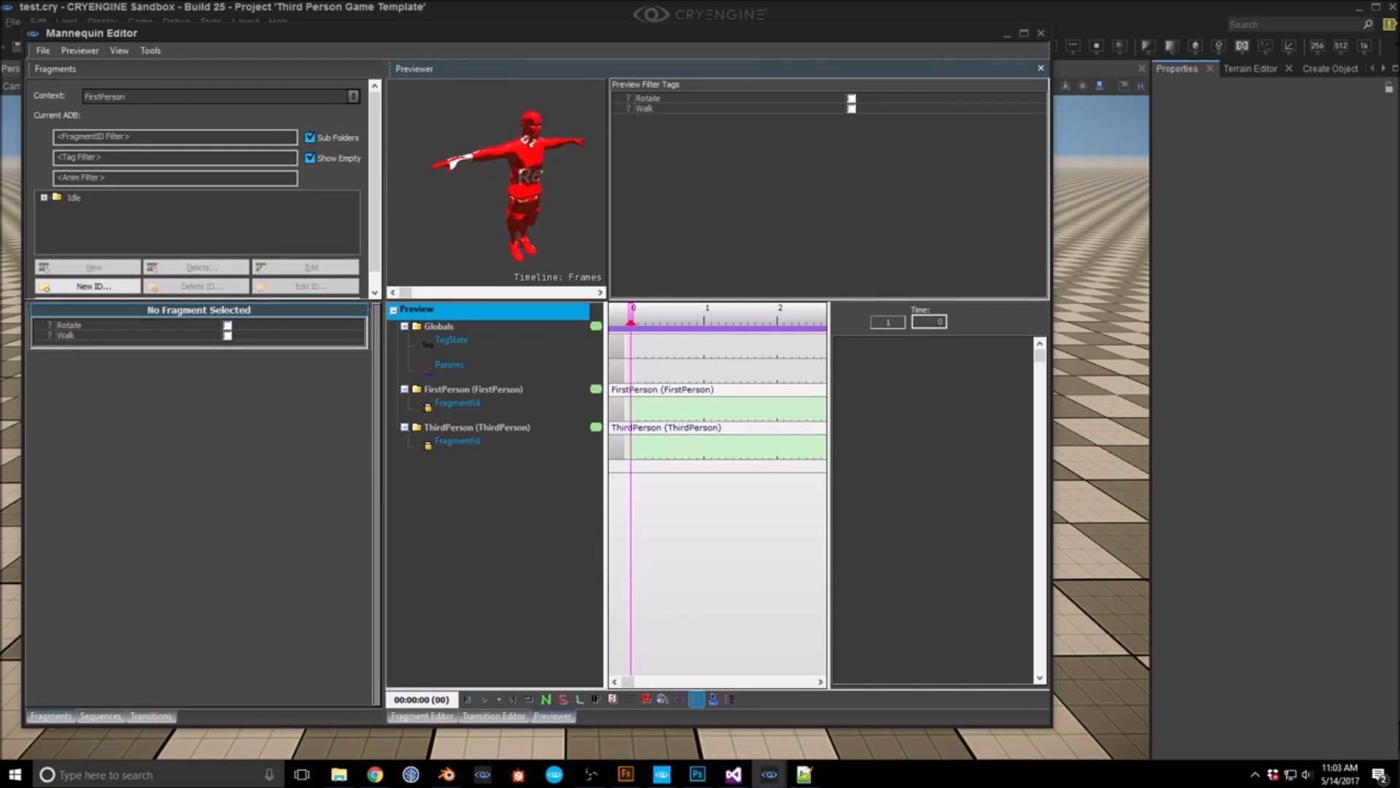
Step: Heighten and widen the Previewer's character view
{"action": "left_click_drag", "start_coordinate": [712, 300], "coordinate": [697, 480]}
{"action": "left_click_drag", "start_coordinate": [609, 343], "coordinate": [734, 343]}
{"action": "mouse_move", "coordinate": [654, 337]}
{"action": "right_mouse_down"}
{"action": "mouse_move", "coordinate": [630, 337]}
{"action": "mouse_move", "coordinate": [681, 339]}
{"action": "mouse_move", "coordinate": [655, 337]}
{"action": "right_mouse_up"}
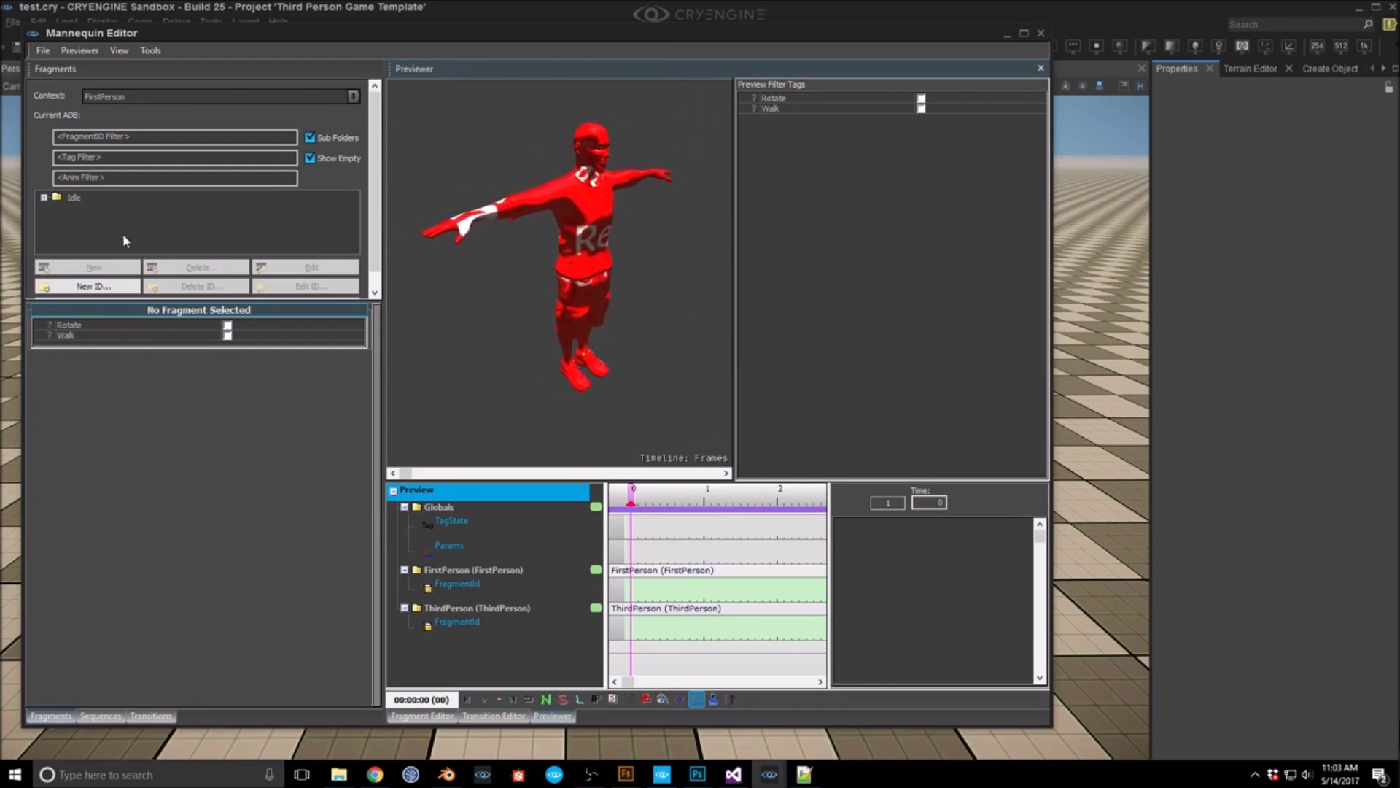
Step: Expand the Idle fragment ID and heighten the Fragments pane to show its entries and all of its controls
{"action": "left_click", "coordinate": [45, 199]}
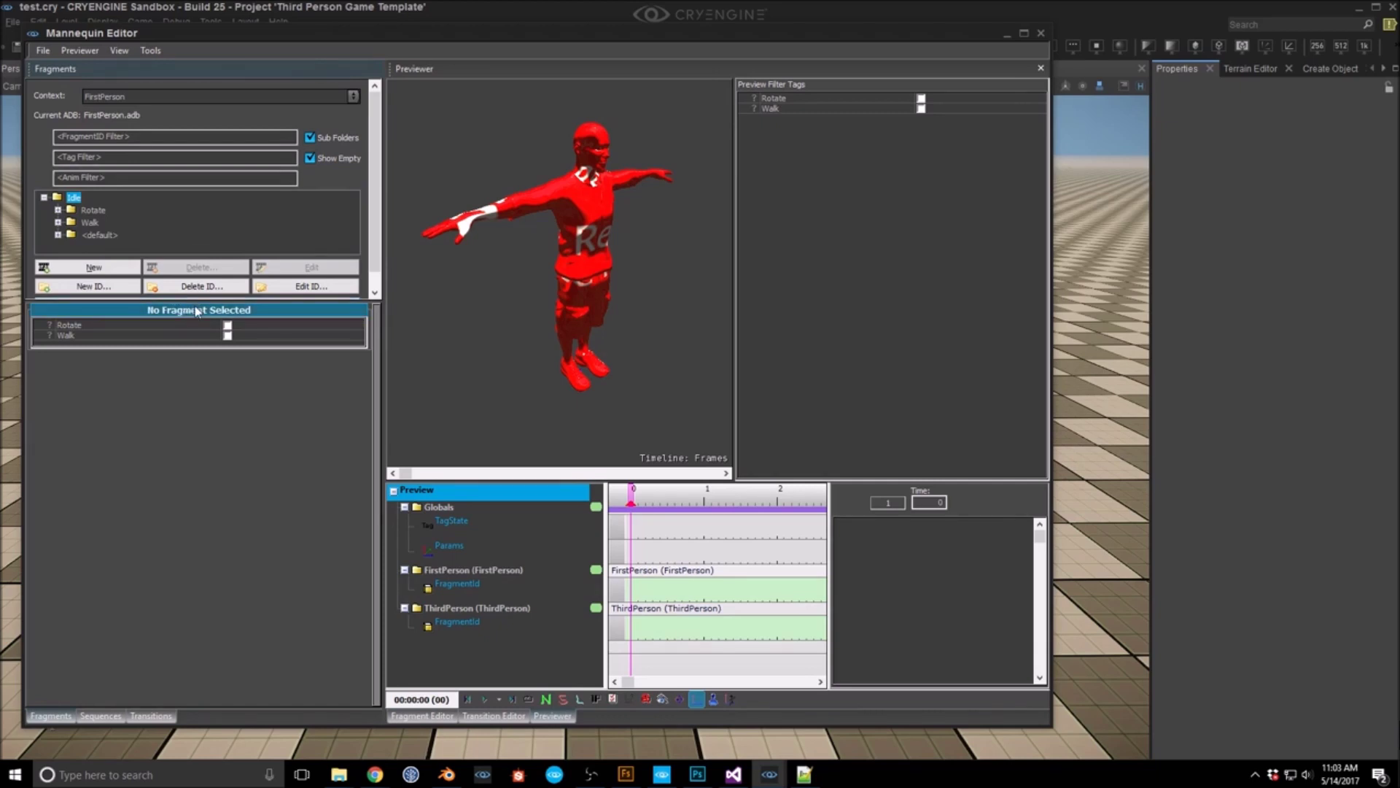
{"action": "left_click_drag", "start_coordinate": [198, 300], "coordinate": [198, 387]}
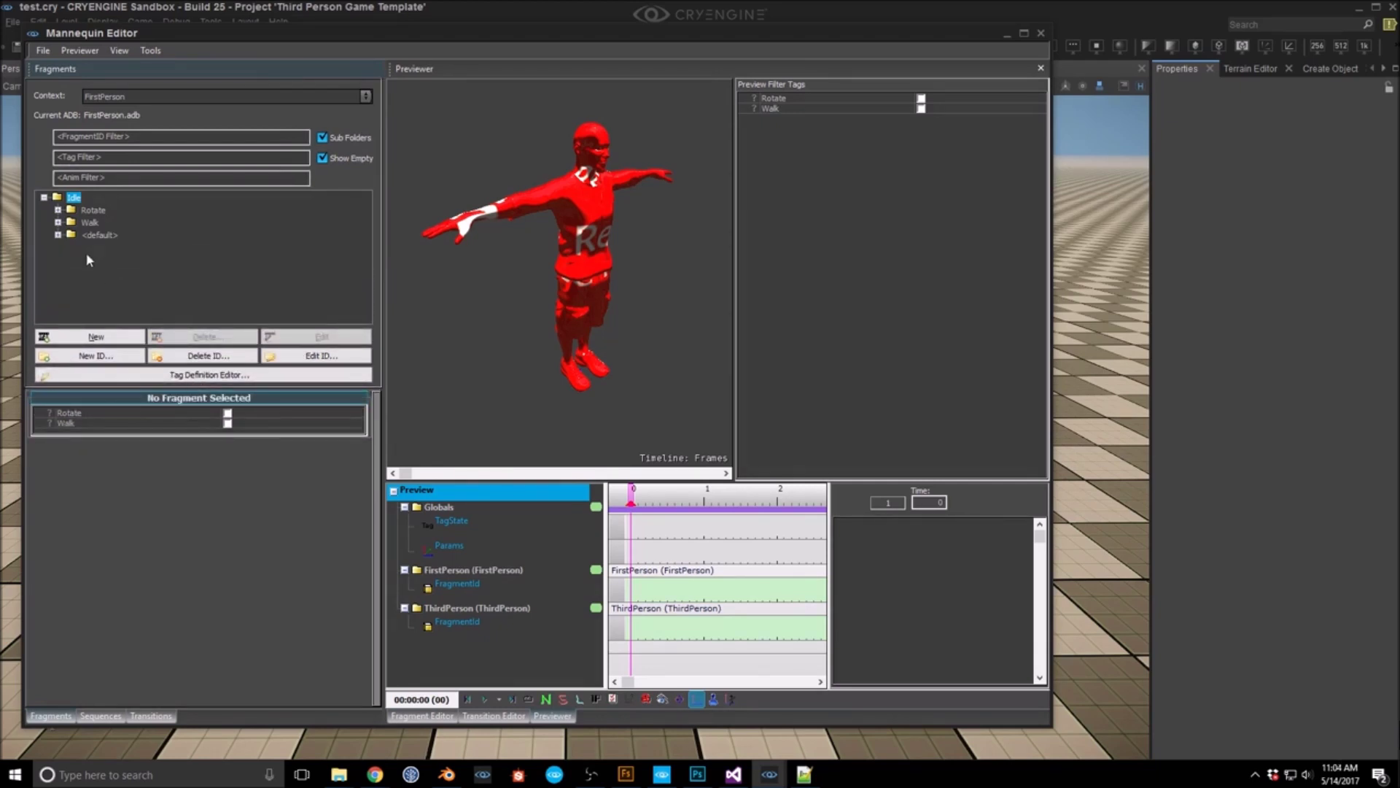
Step: Open Option 1 of Idle's Walk fragment in the Fragment Editor and widen the Mannequin Editor window
{"action": "left_click", "coordinate": [58, 222]}
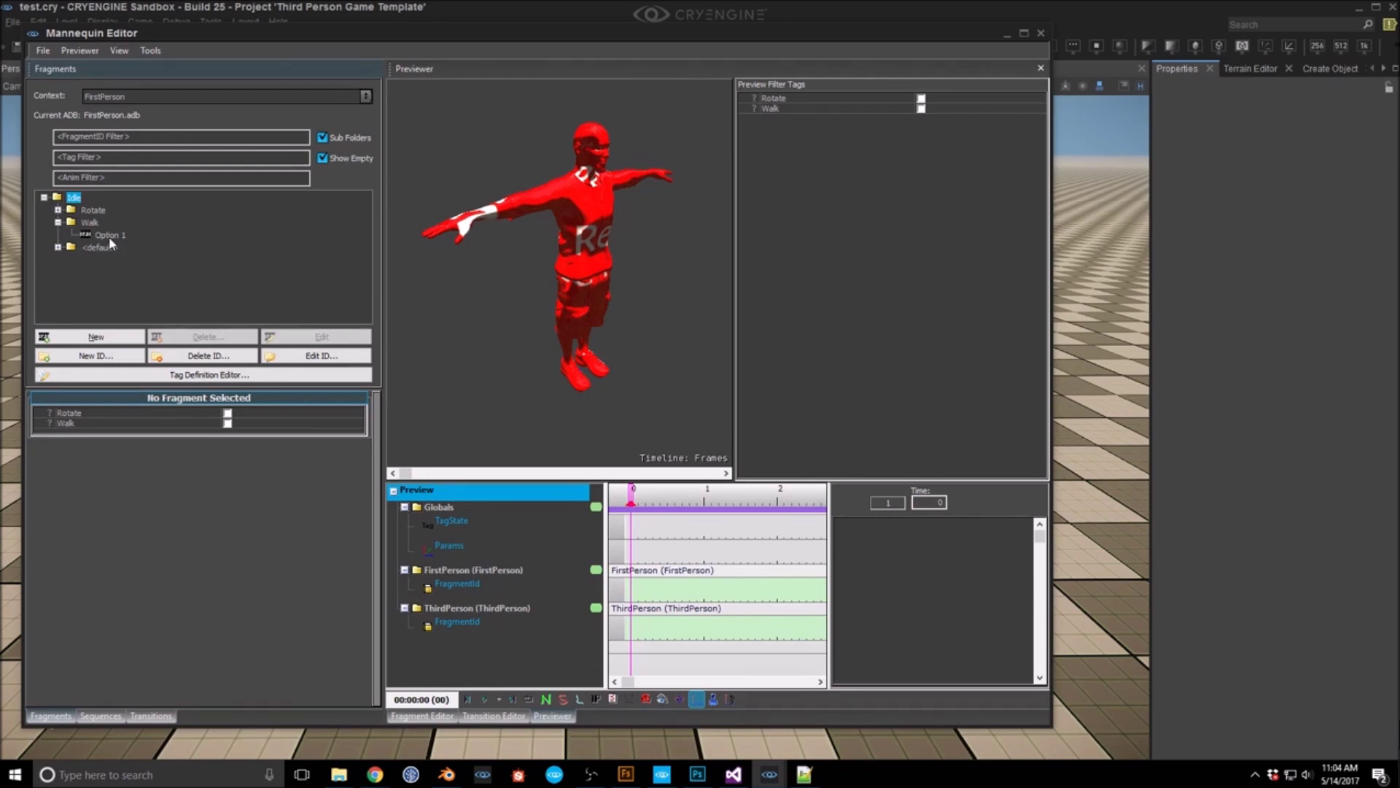
{"action": "double_click", "coordinate": [113, 236]}
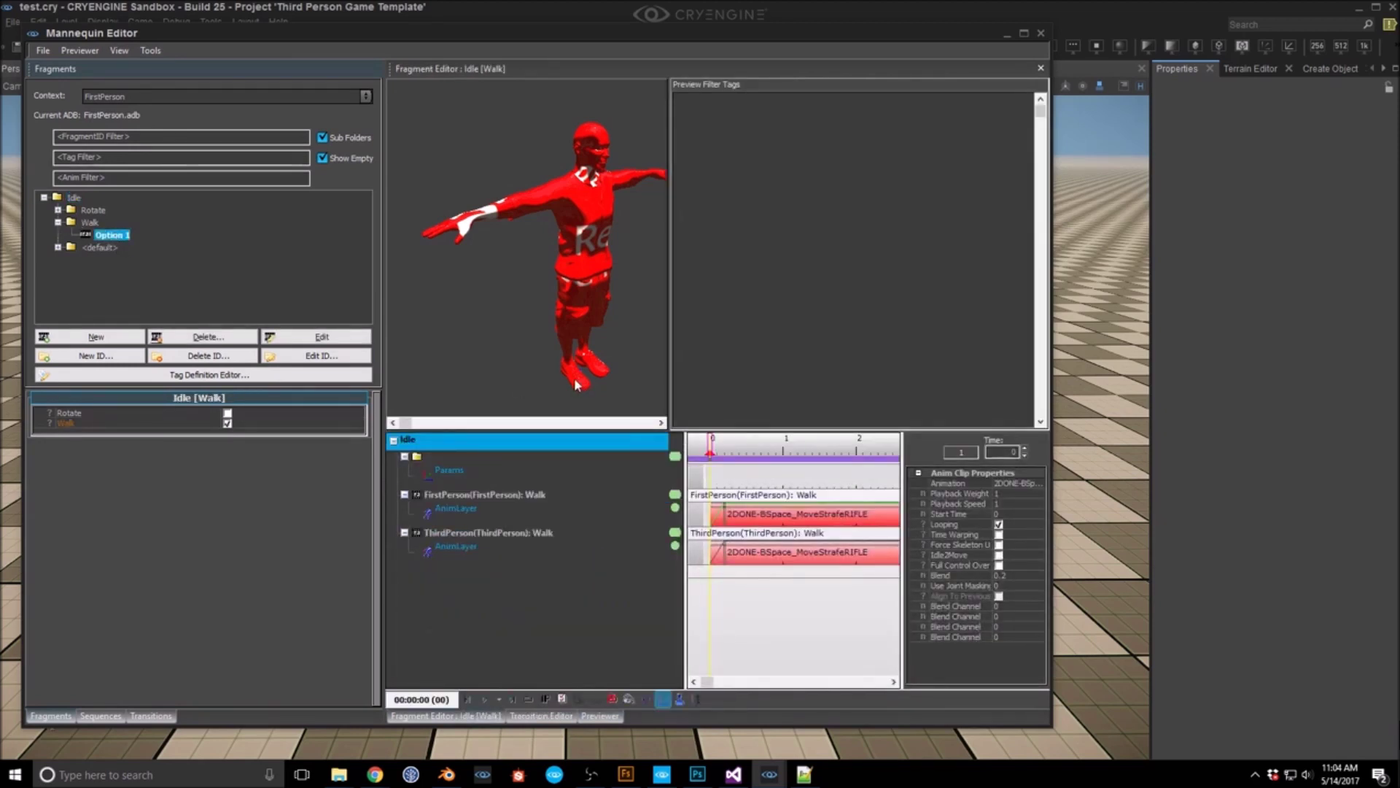
{"action": "left_click_drag", "start_coordinate": [1053, 403], "coordinate": [1285, 404]}
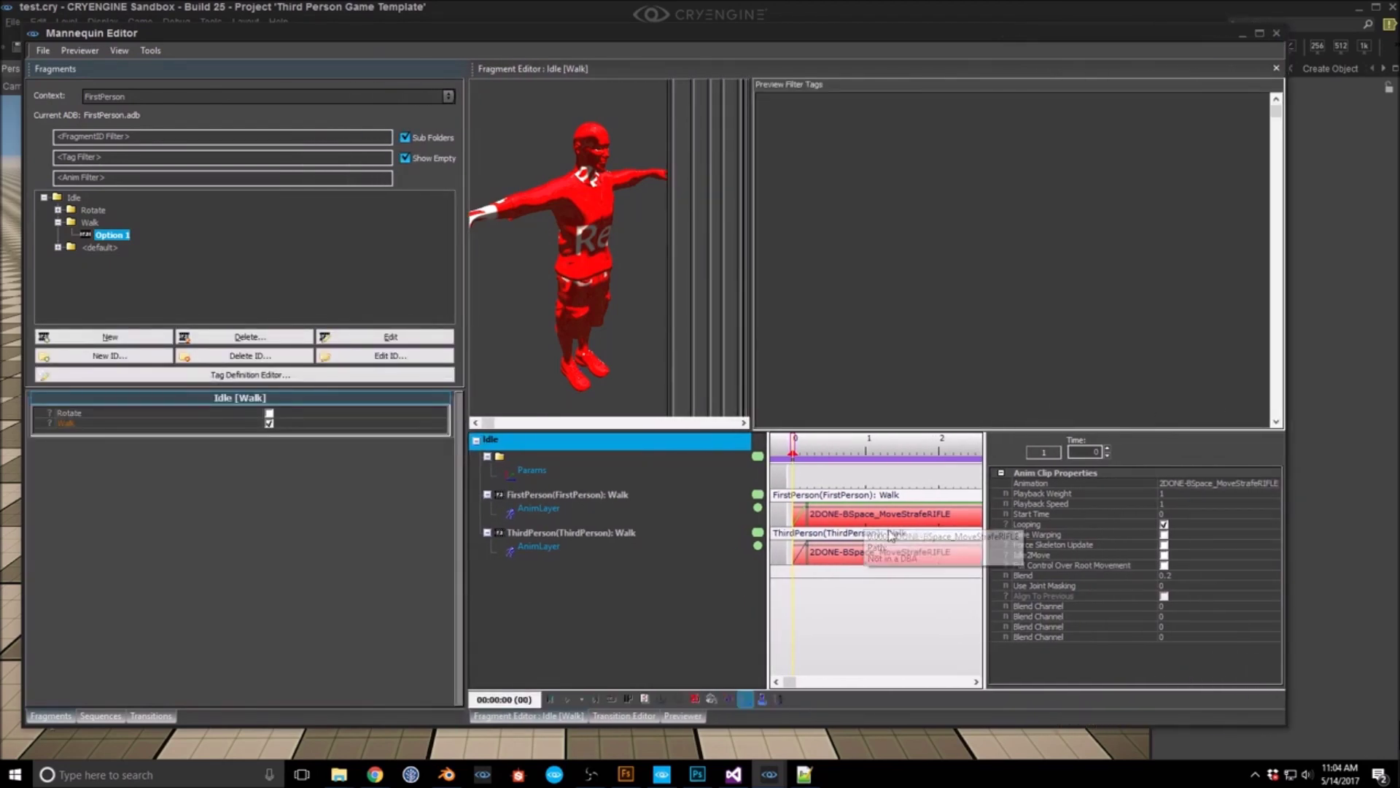
{"action": "left_click_drag", "start_coordinate": [770, 294], "coordinate": [758, 293]}
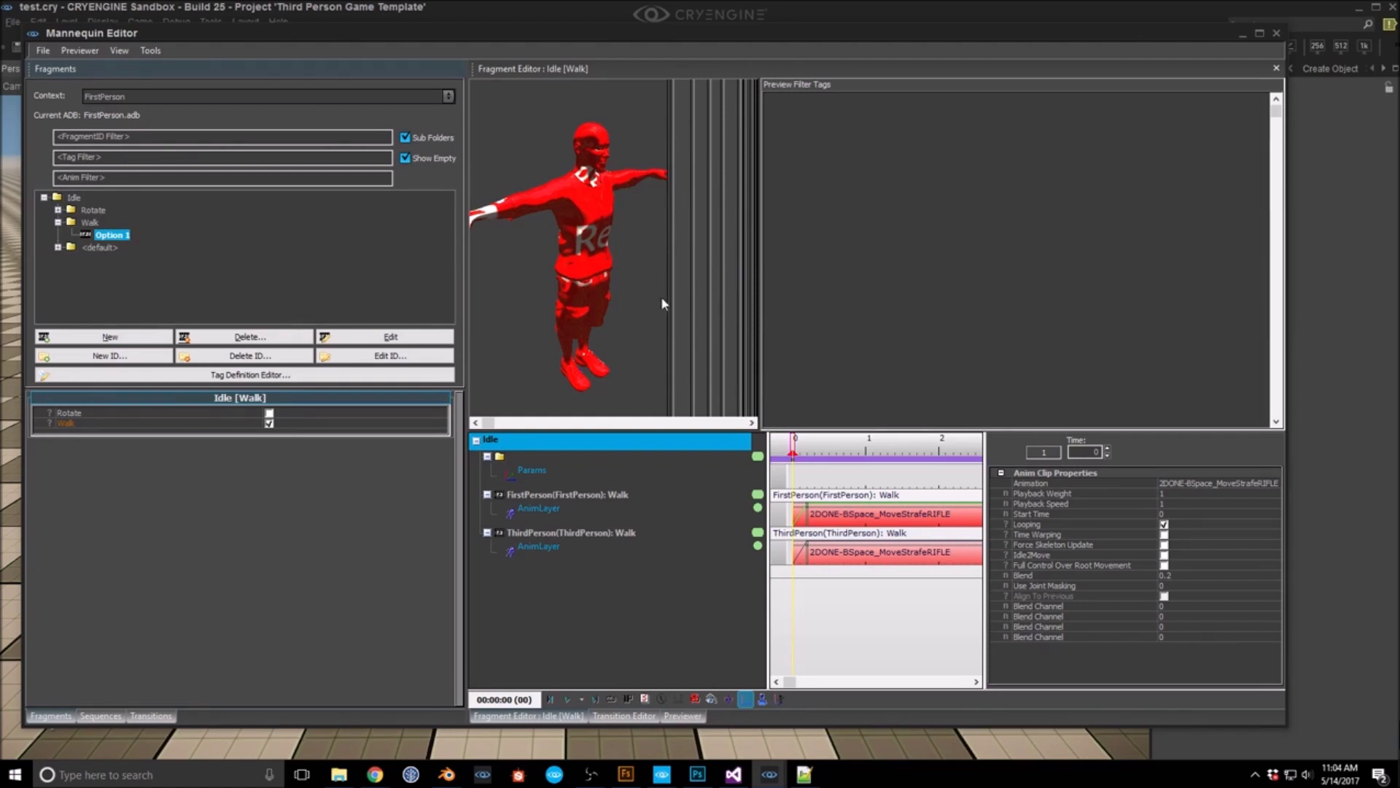
Step: Assign the walking forward animation to the ThirdPerson clip of the Idle [Walk] fragment
{"action": "left_click", "coordinate": [849, 515]}
{"action": "left_click", "coordinate": [853, 557]}
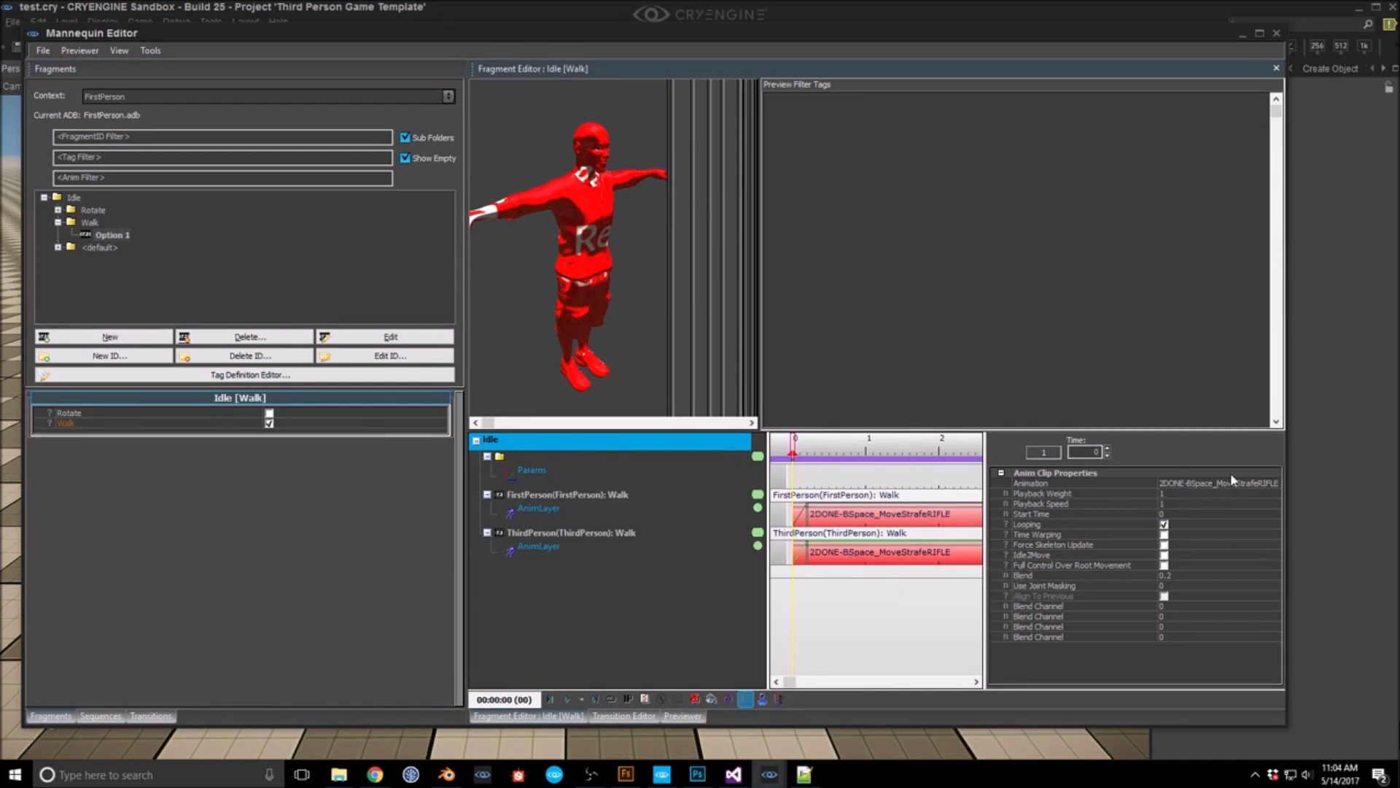
{"action": "left_click", "coordinate": [1274, 489]}
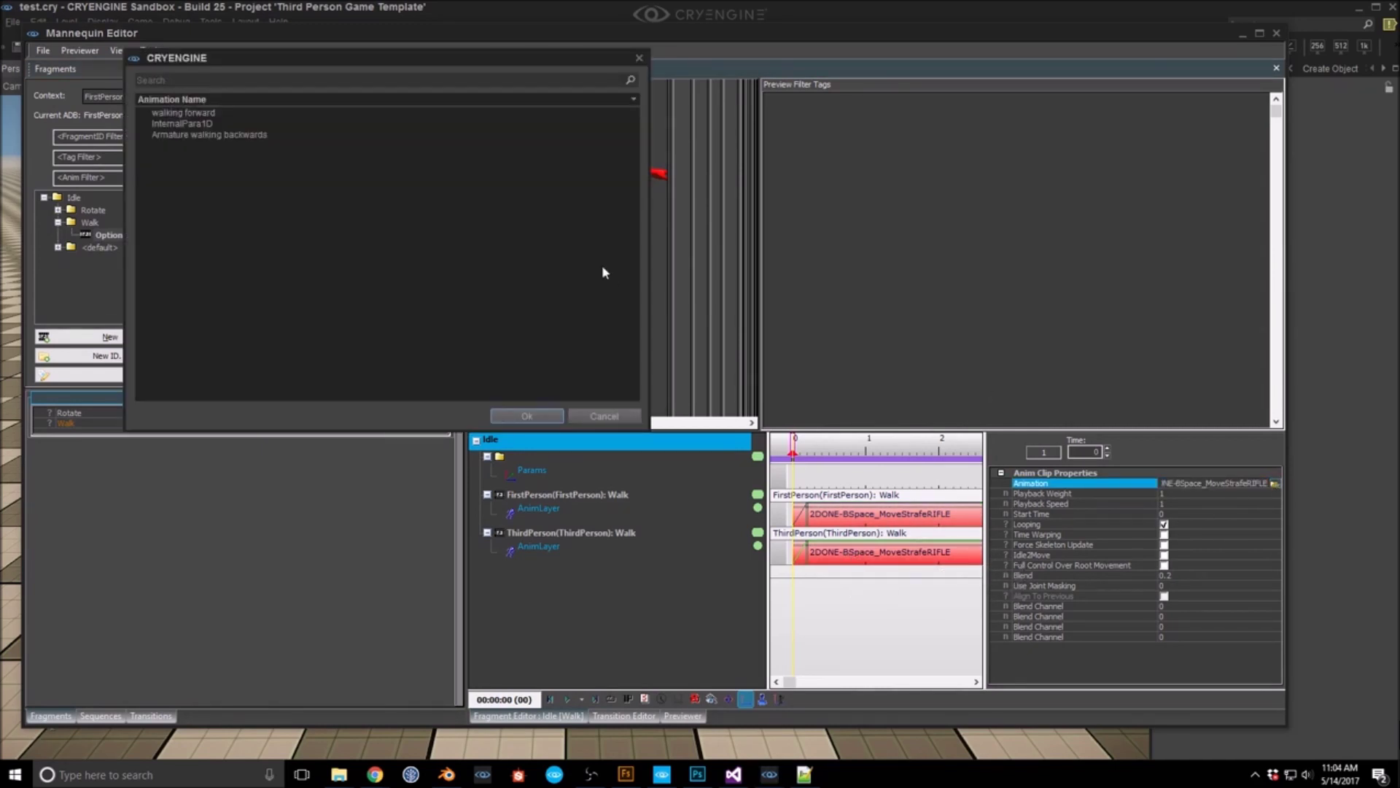
{"action": "left_click", "coordinate": [196, 115]}
{"action": "left_click", "coordinate": [540, 417]}
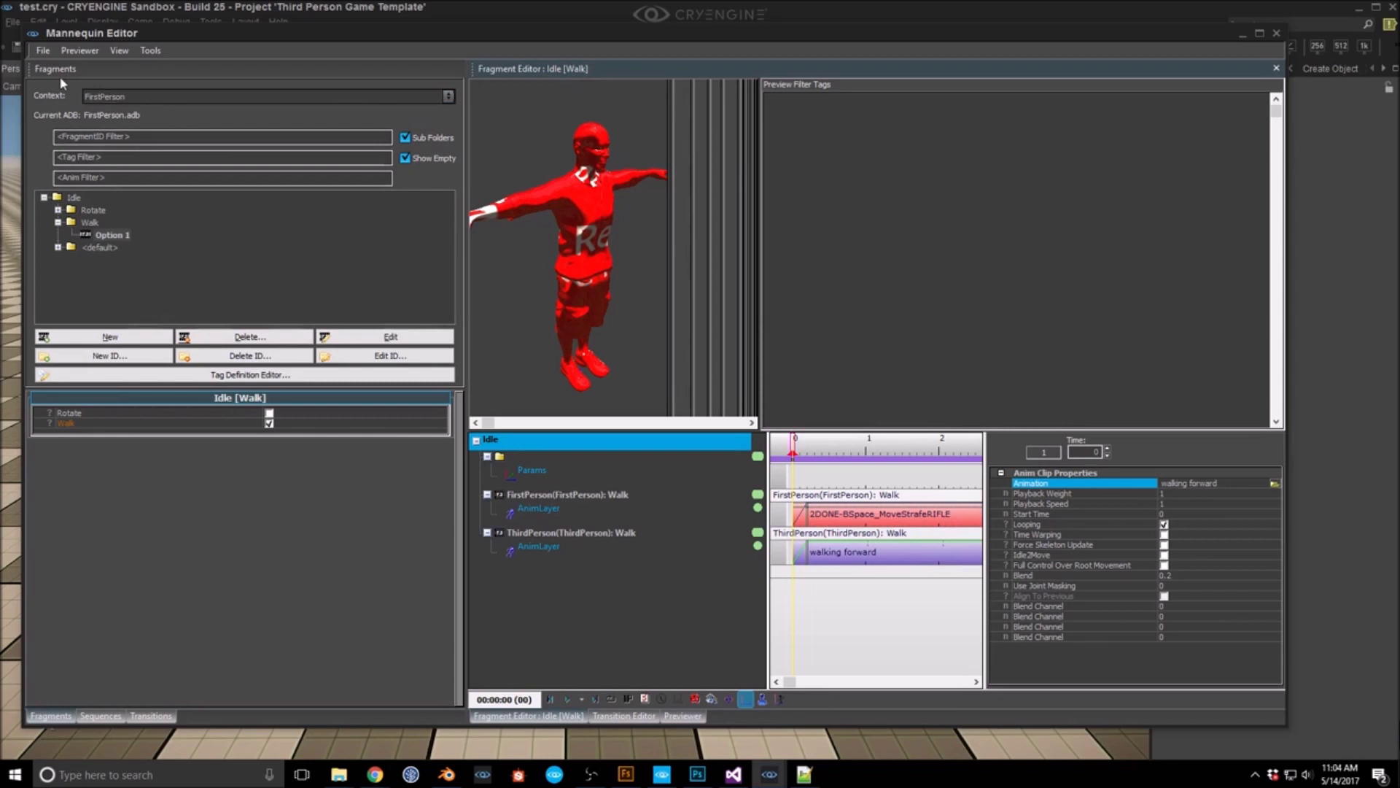
Step: Save the Mannequin changes, select the ThirdPerson walking forward clip, and close the Mannequin Editor
{"action": "left_click", "coordinate": [43, 51]}
{"action": "left_click", "coordinate": [62, 141]}
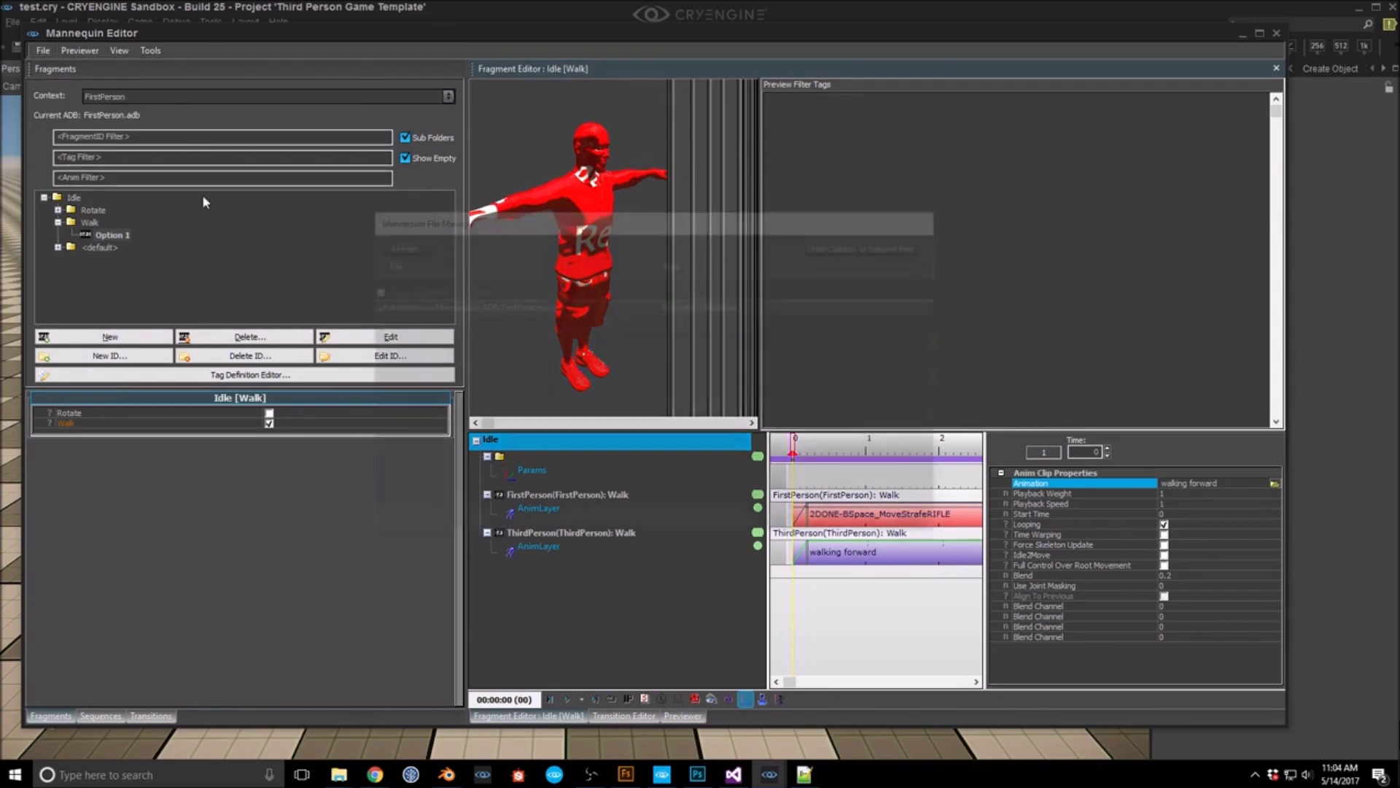
{"action": "left_click", "coordinate": [816, 524]}
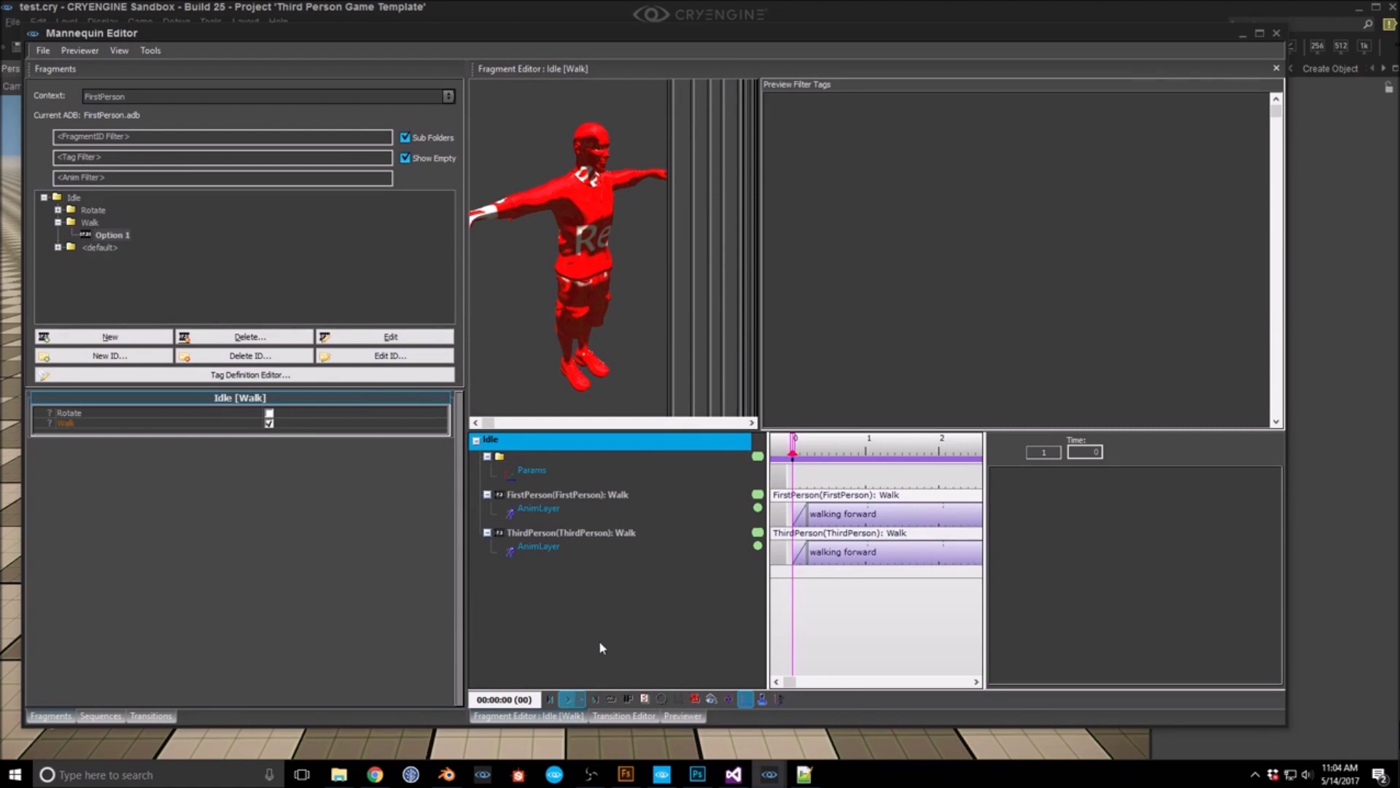
{"action": "left_click", "coordinate": [860, 551]}
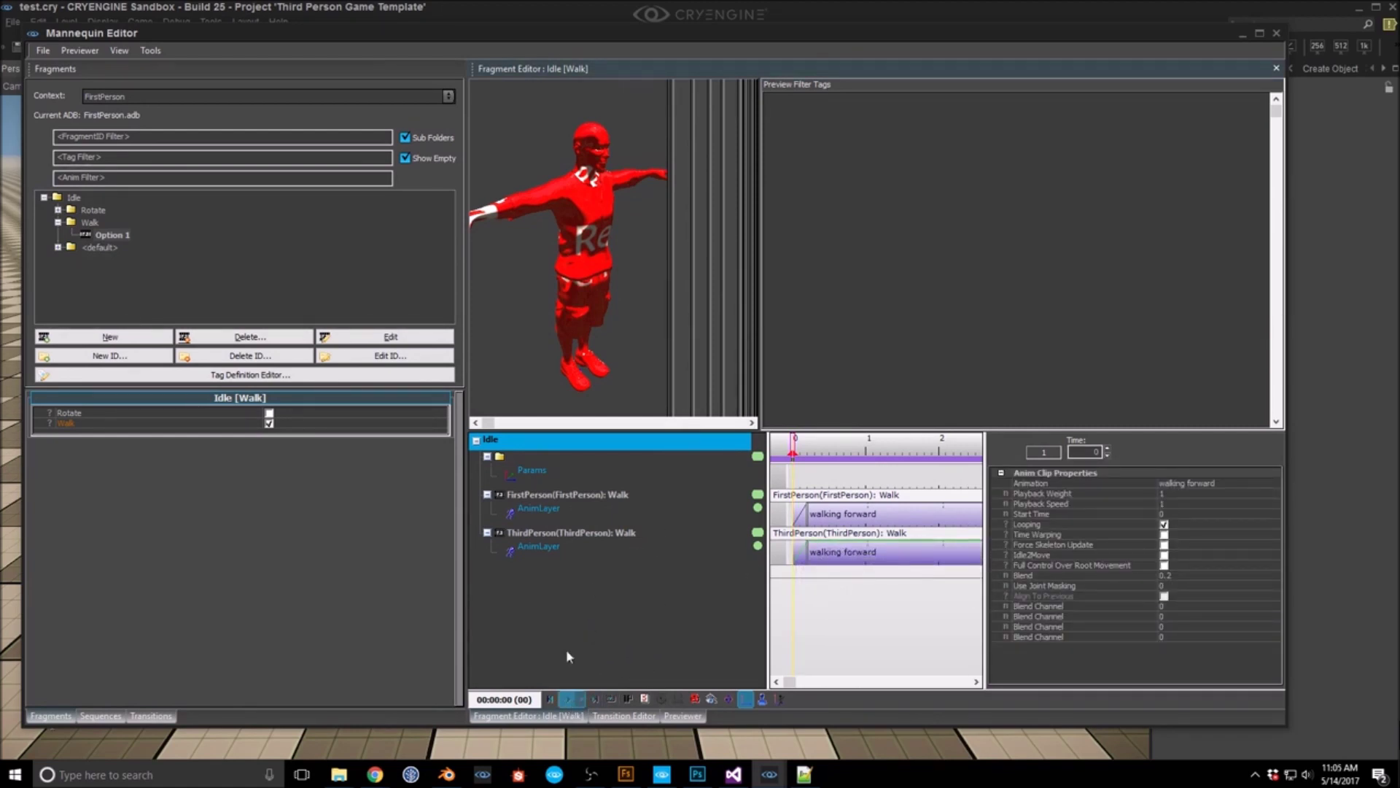
{"action": "left_click", "coordinate": [1276, 35]}
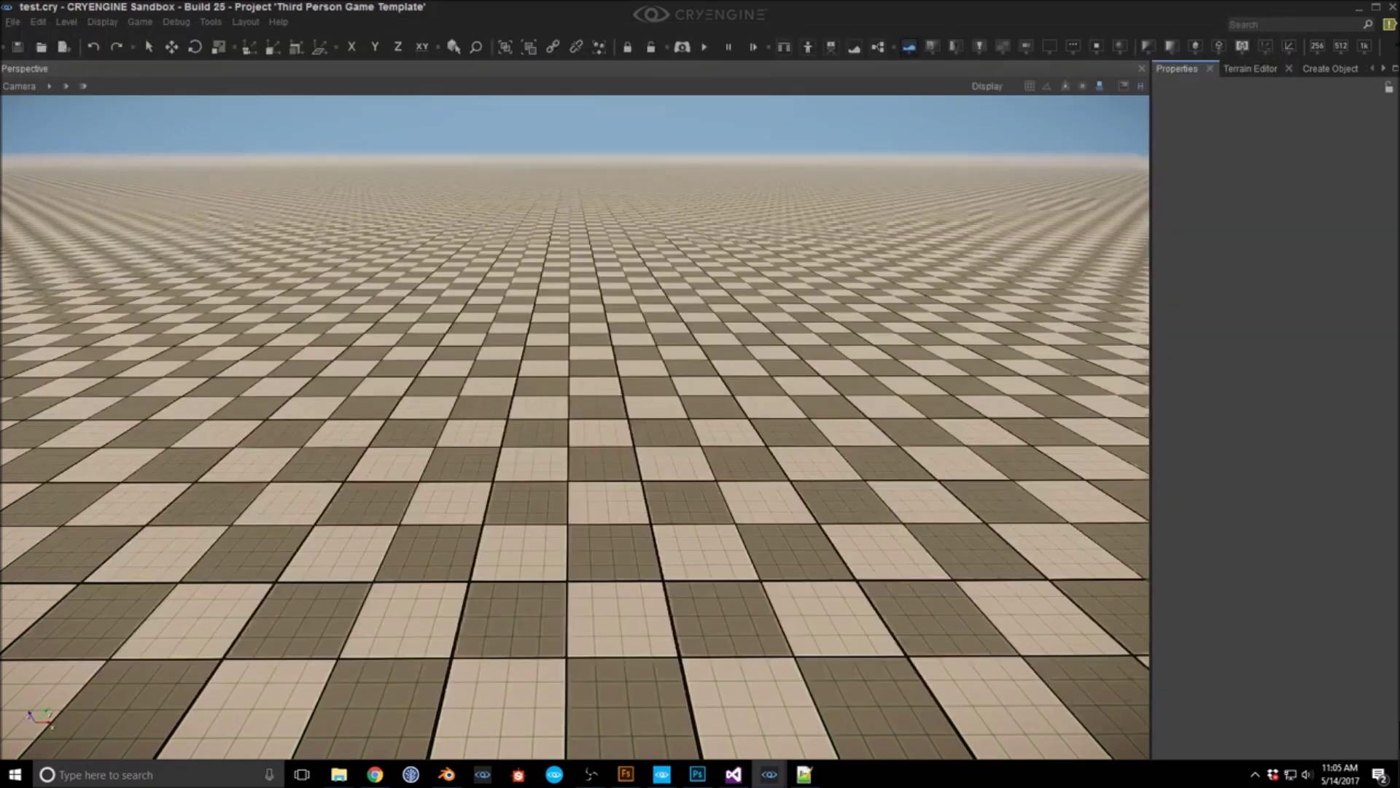
Step: Test the character in game mode by walking forward repeatedly, and return to editing
{"action": "key", "text": "ctrl+g"}
{"action": "key", "text": "w"}
{"action": "key", "text": "w"}
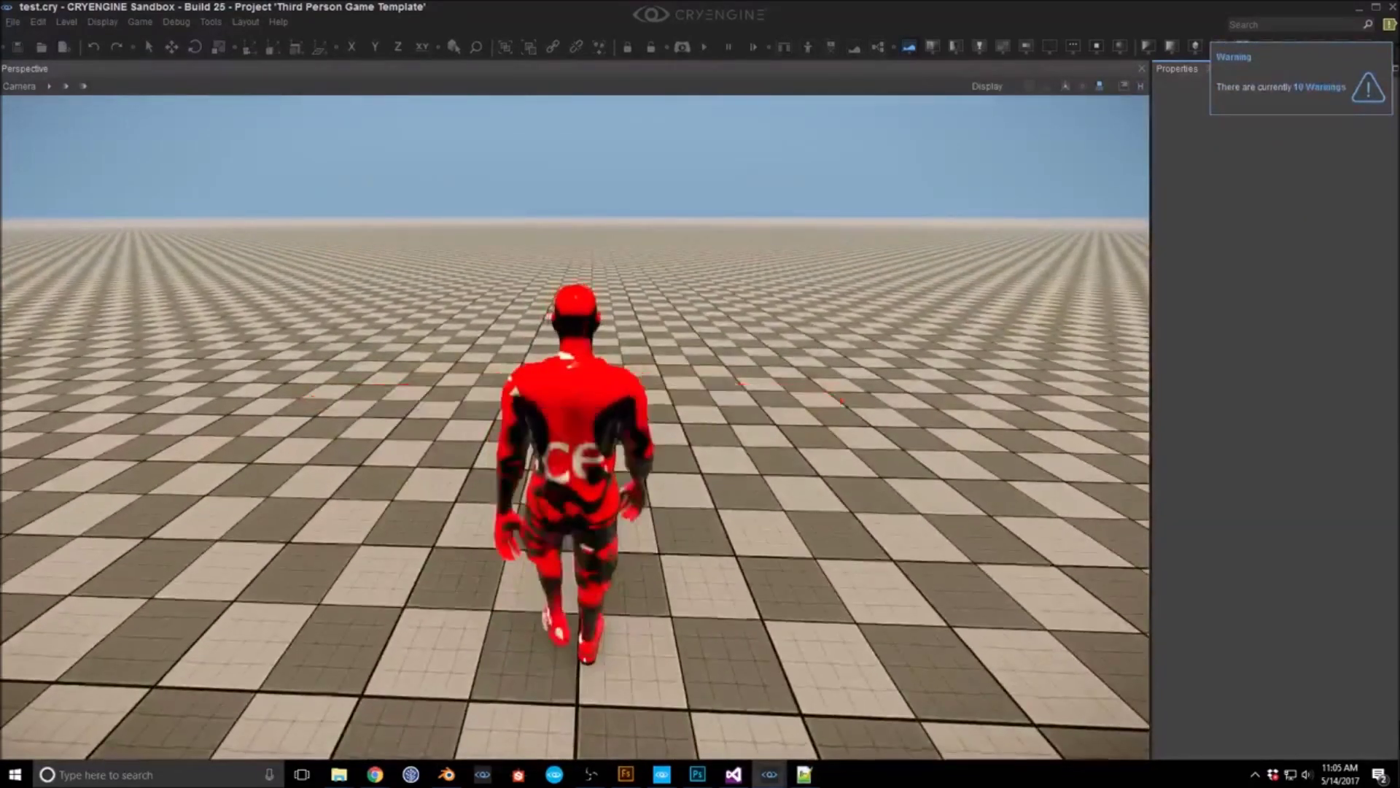
{"action": "key", "text": "w"}
{"action": "key", "text": "w"}
{"action": "key", "text": "w"}
{"action": "key", "text": "w"}
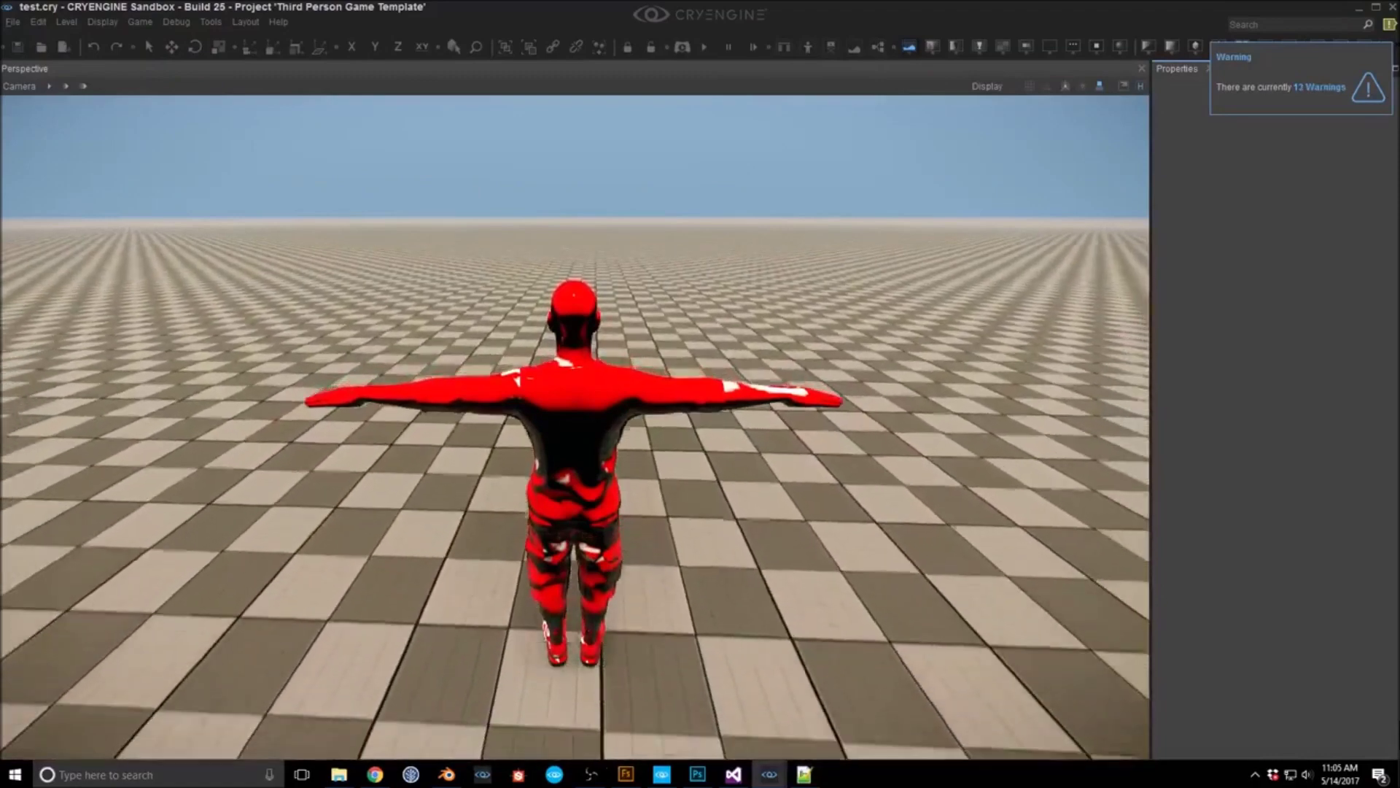
{"action": "key", "text": "w"}
{"action": "key", "text": "w"}
{"action": "key", "text": "w"}
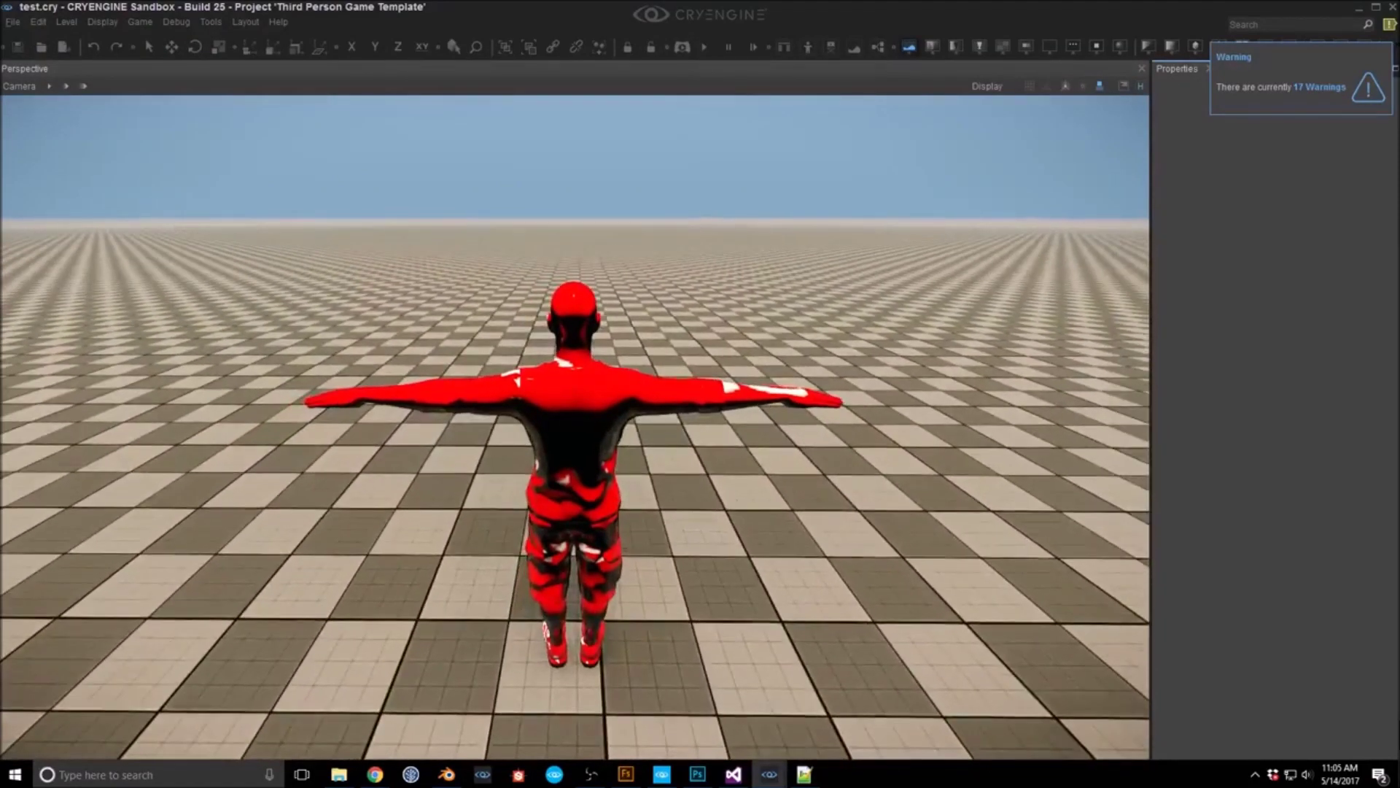
{"action": "key", "text": "w"}
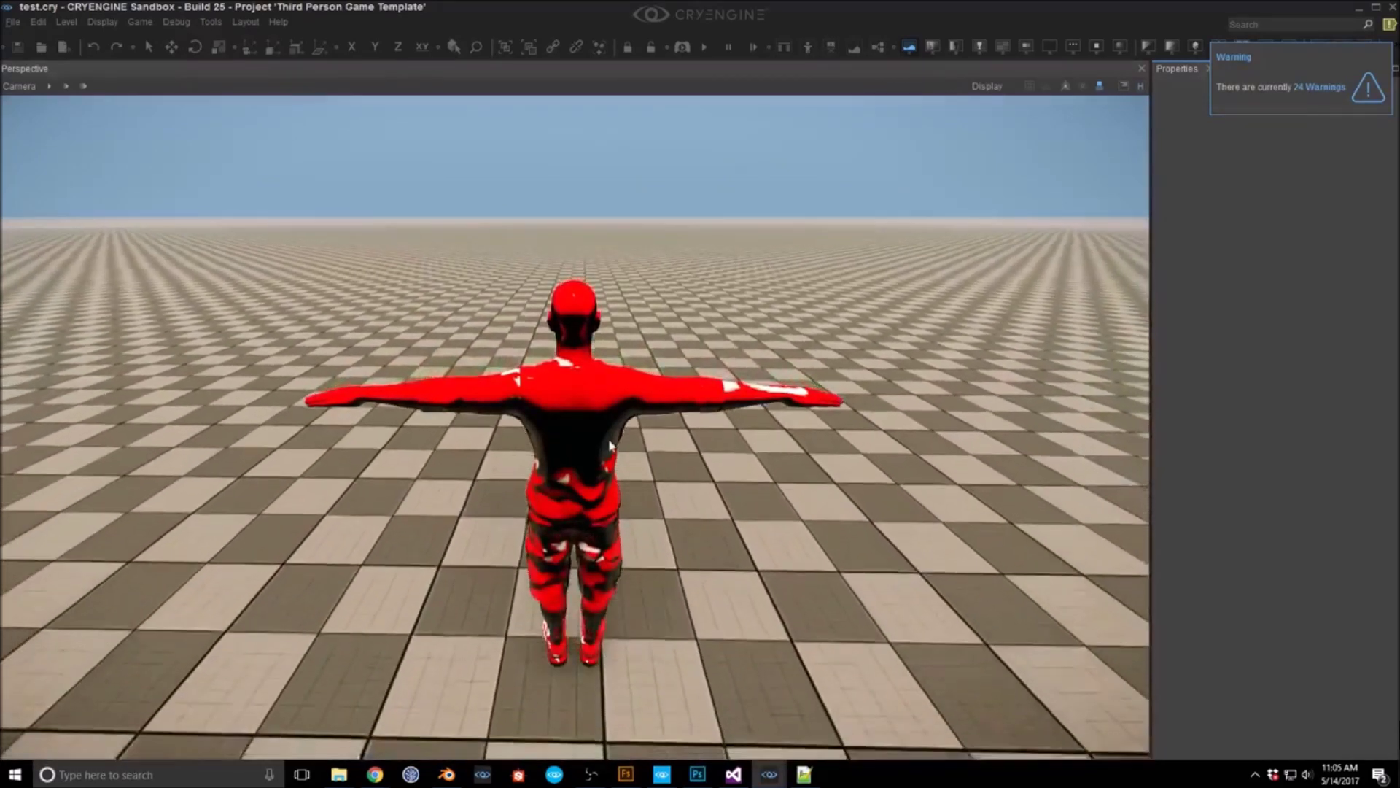
{"action": "key", "text": "Escape"}
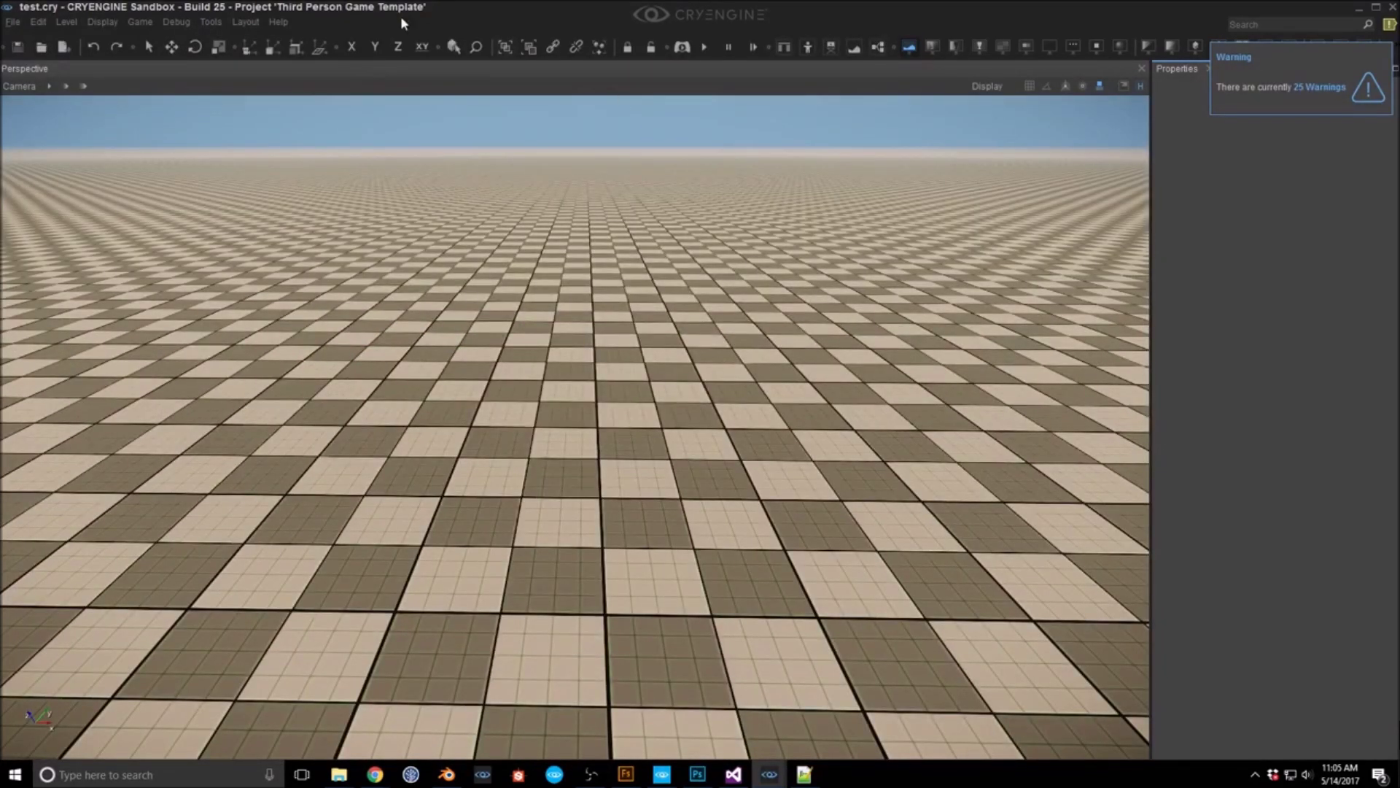
Step: Reopen the Mannequin Editor and enlarge its window
{"action": "left_click", "coordinate": [211, 22]}
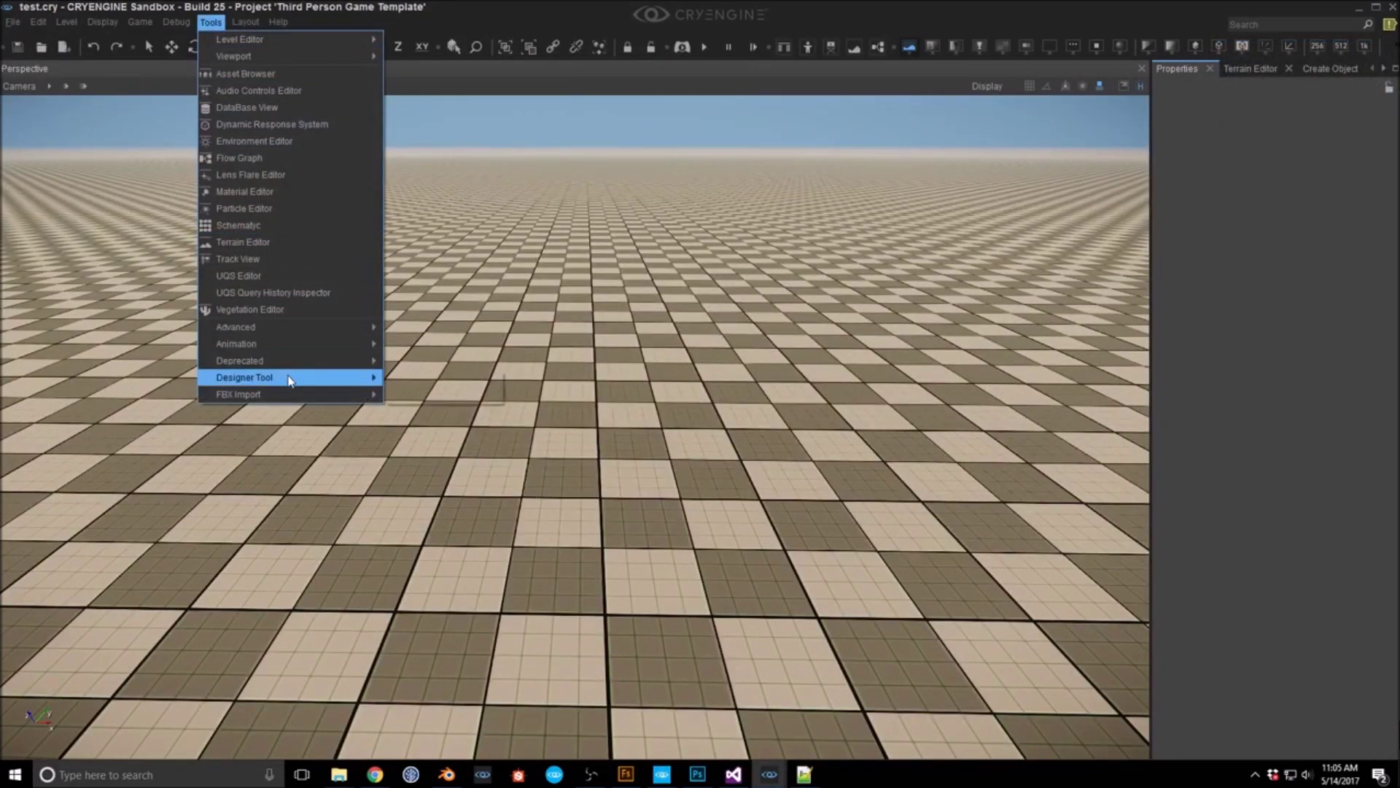
{"action": "mouse_move", "coordinate": [307, 347]}
{"action": "left_click", "coordinate": [448, 379]}
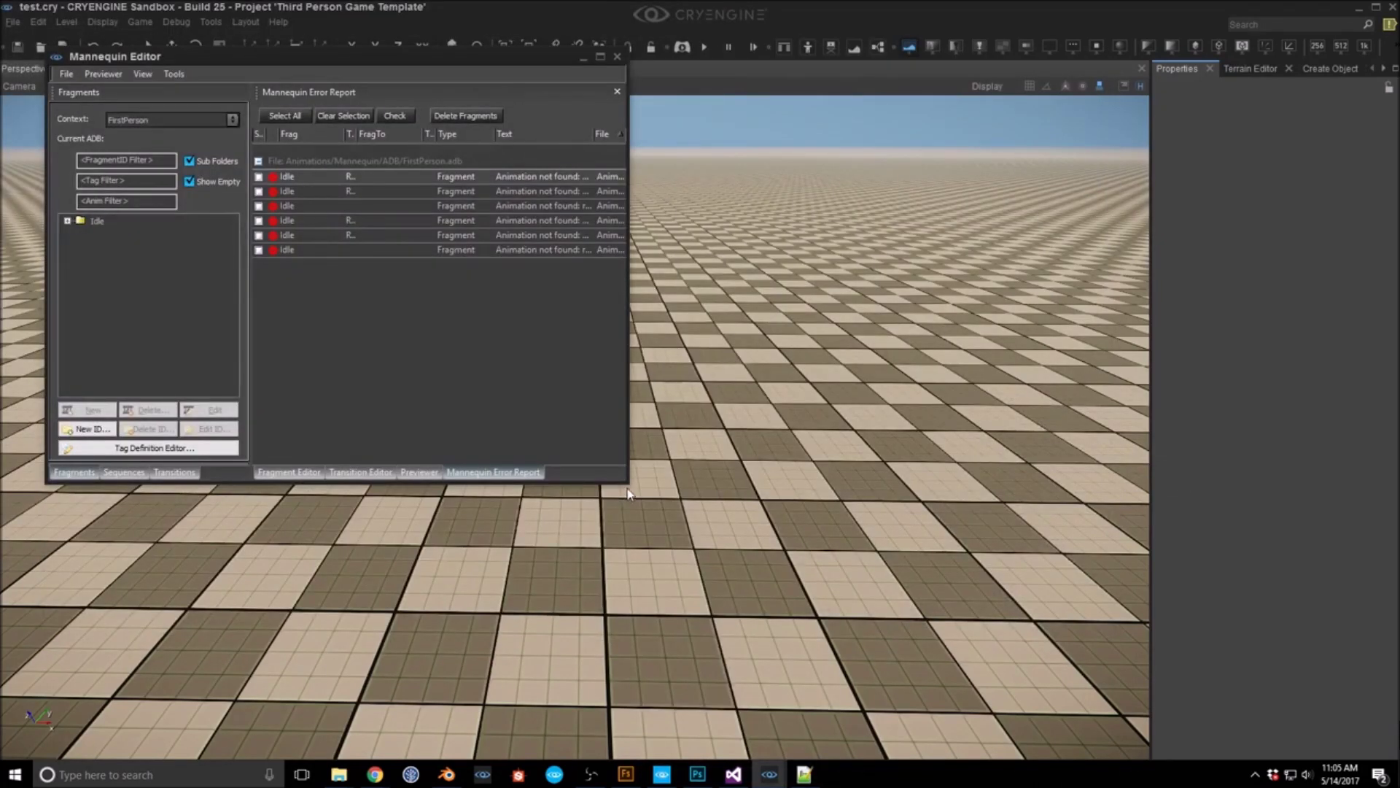
{"action": "left_click_drag", "start_coordinate": [625, 481], "coordinate": [956, 657]}
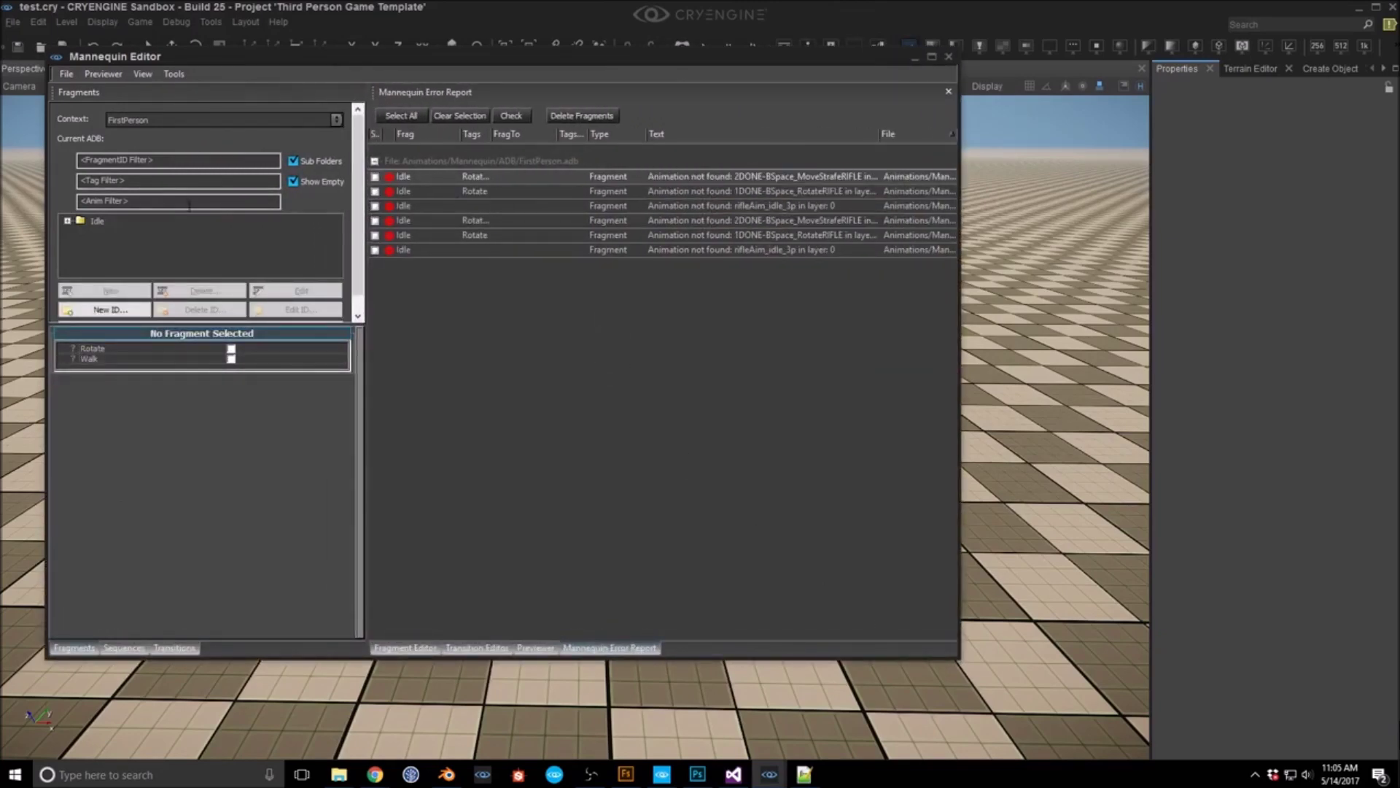
Step: Expand Idle, heighten the Fragments pane and open Option 1 of its <default> fragment
{"action": "left_click", "coordinate": [68, 221]}
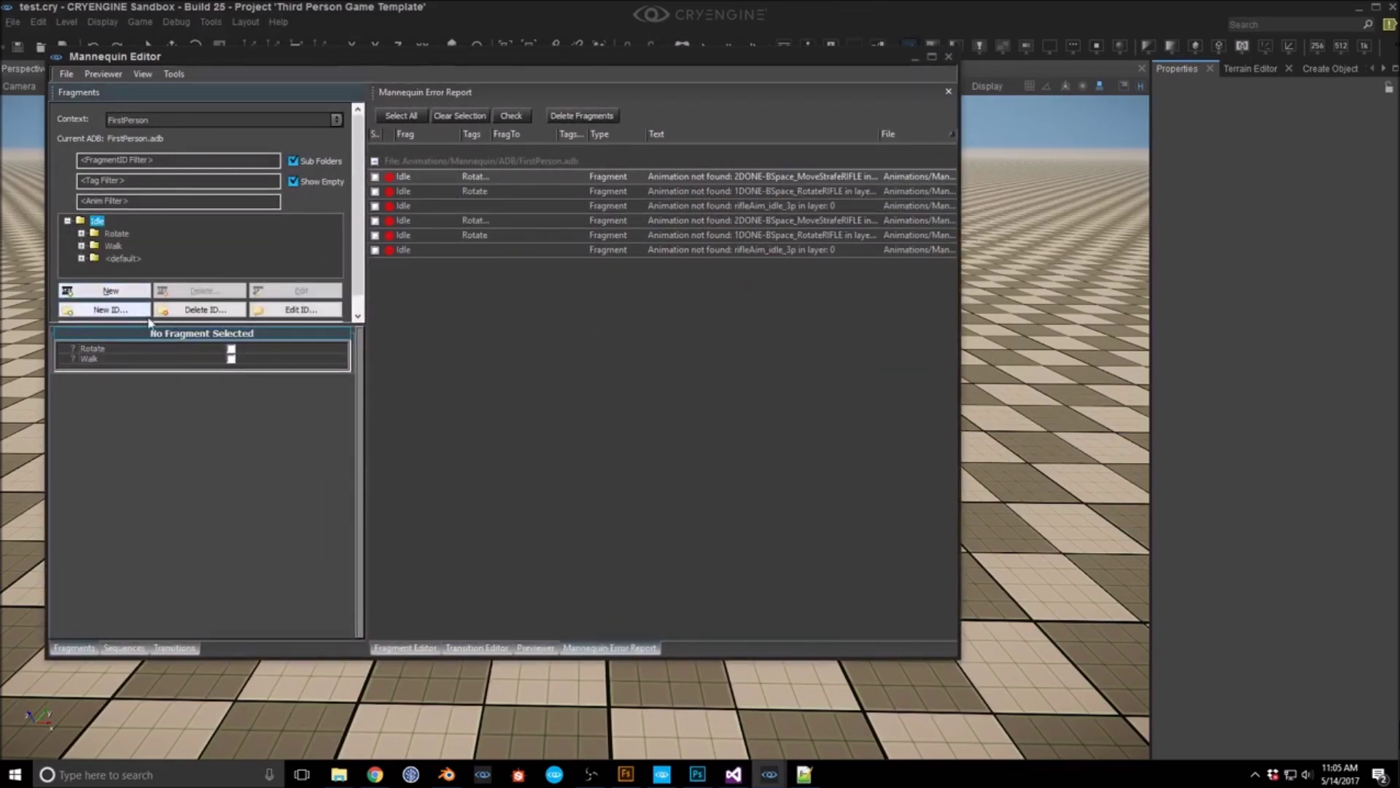
{"action": "left_click_drag", "start_coordinate": [166, 324], "coordinate": [165, 404]}
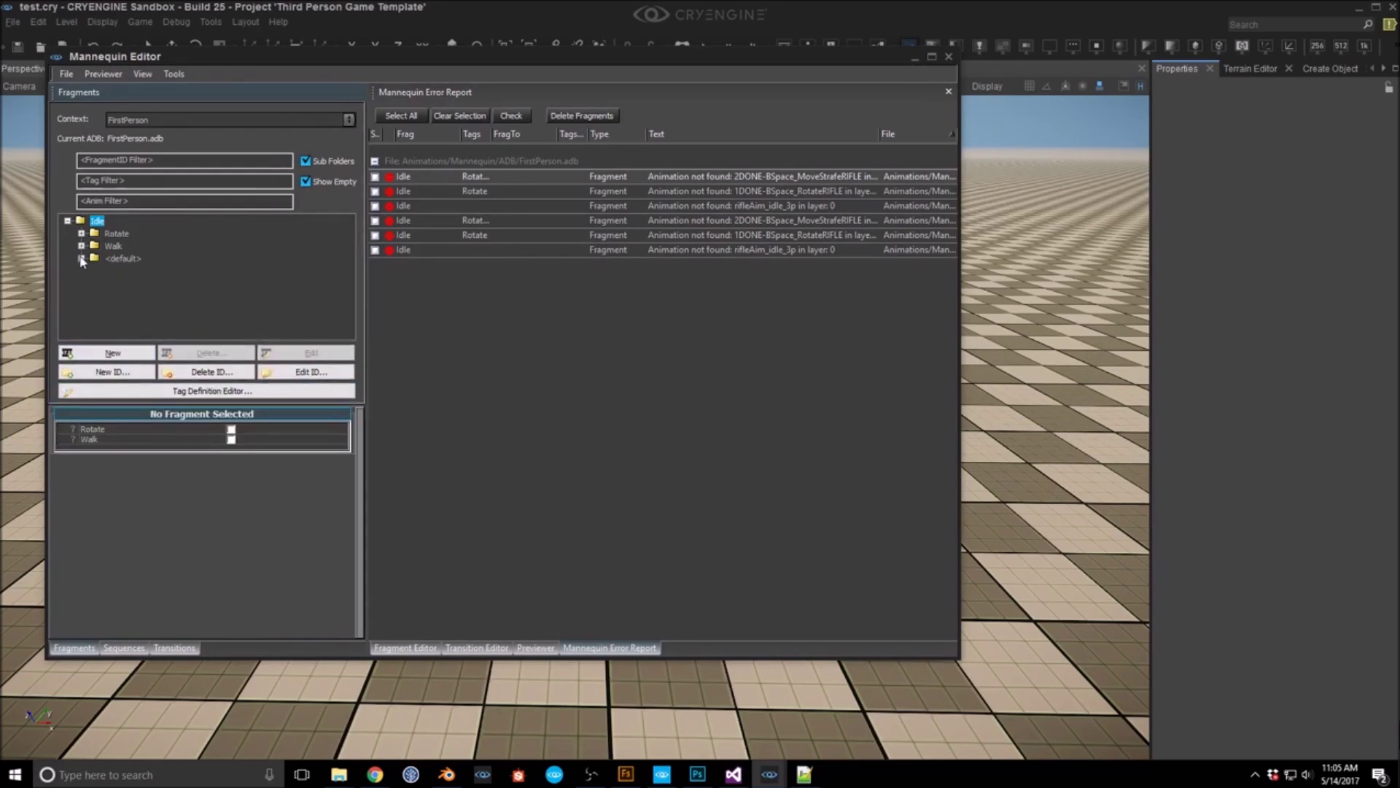
{"action": "left_click", "coordinate": [130, 271]}
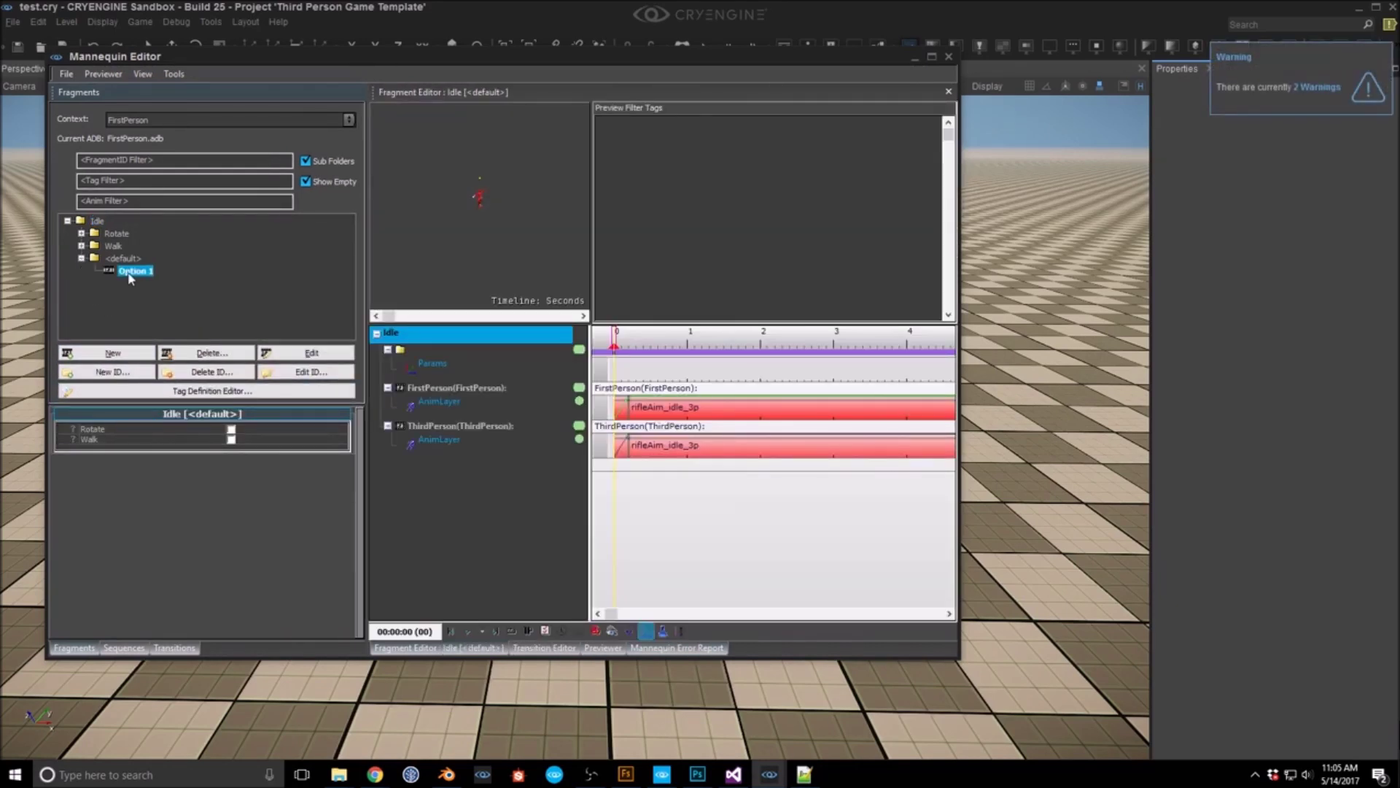
Step: Delete the Rotate and Rotate+Walk fragments from Idle, keeping the Idle fragment ID itself
{"action": "left_click", "coordinate": [81, 233]}
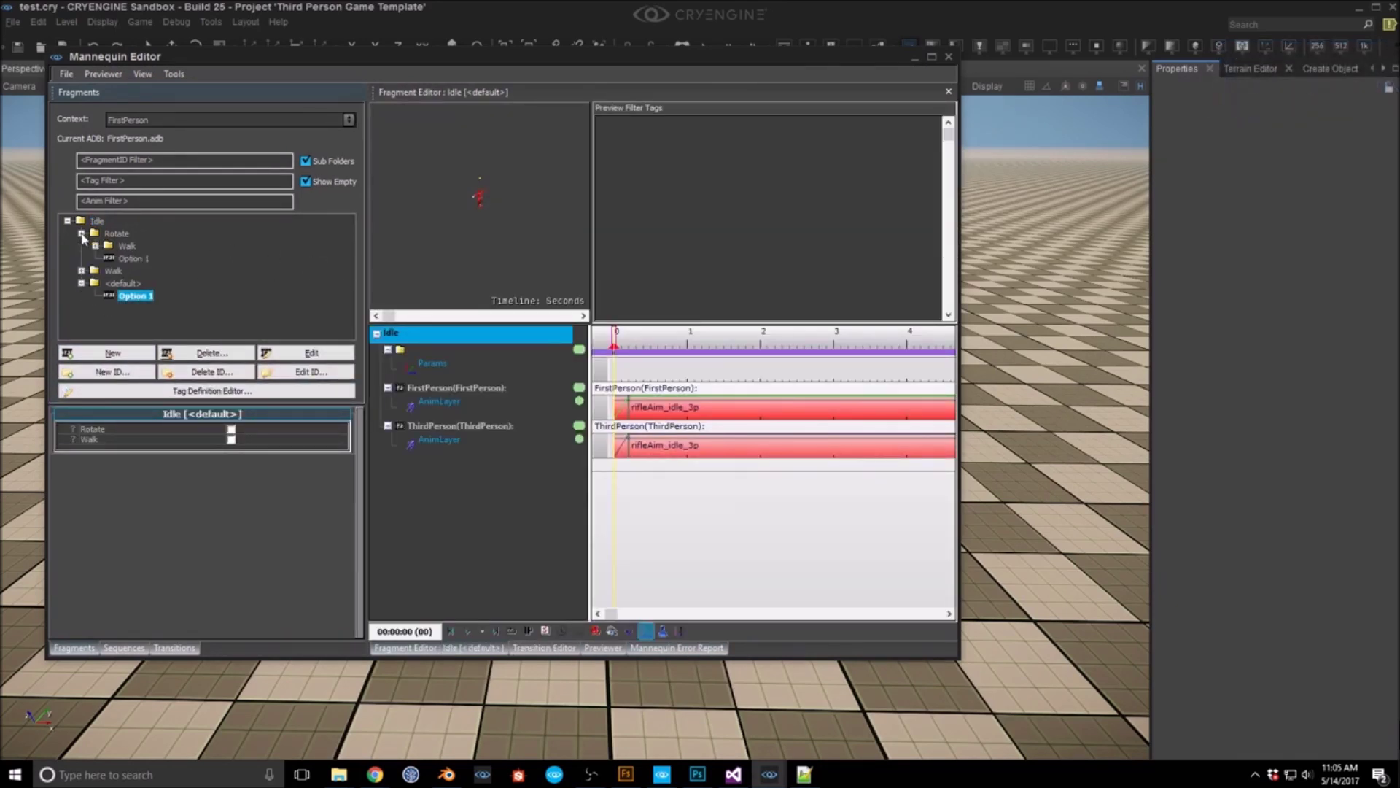
{"action": "left_click", "coordinate": [210, 355]}
{"action": "left_click", "coordinate": [685, 442]}
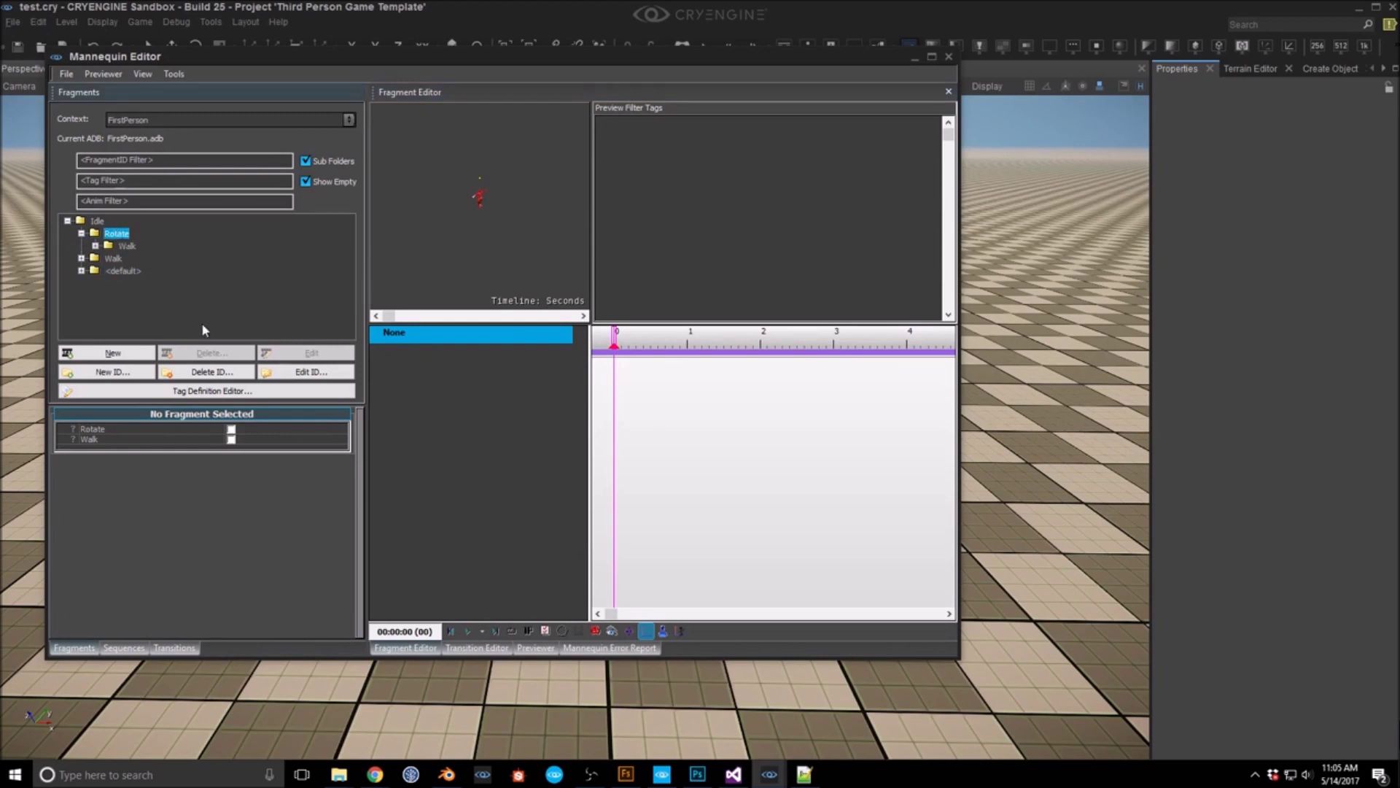
{"action": "left_click", "coordinate": [210, 372]}
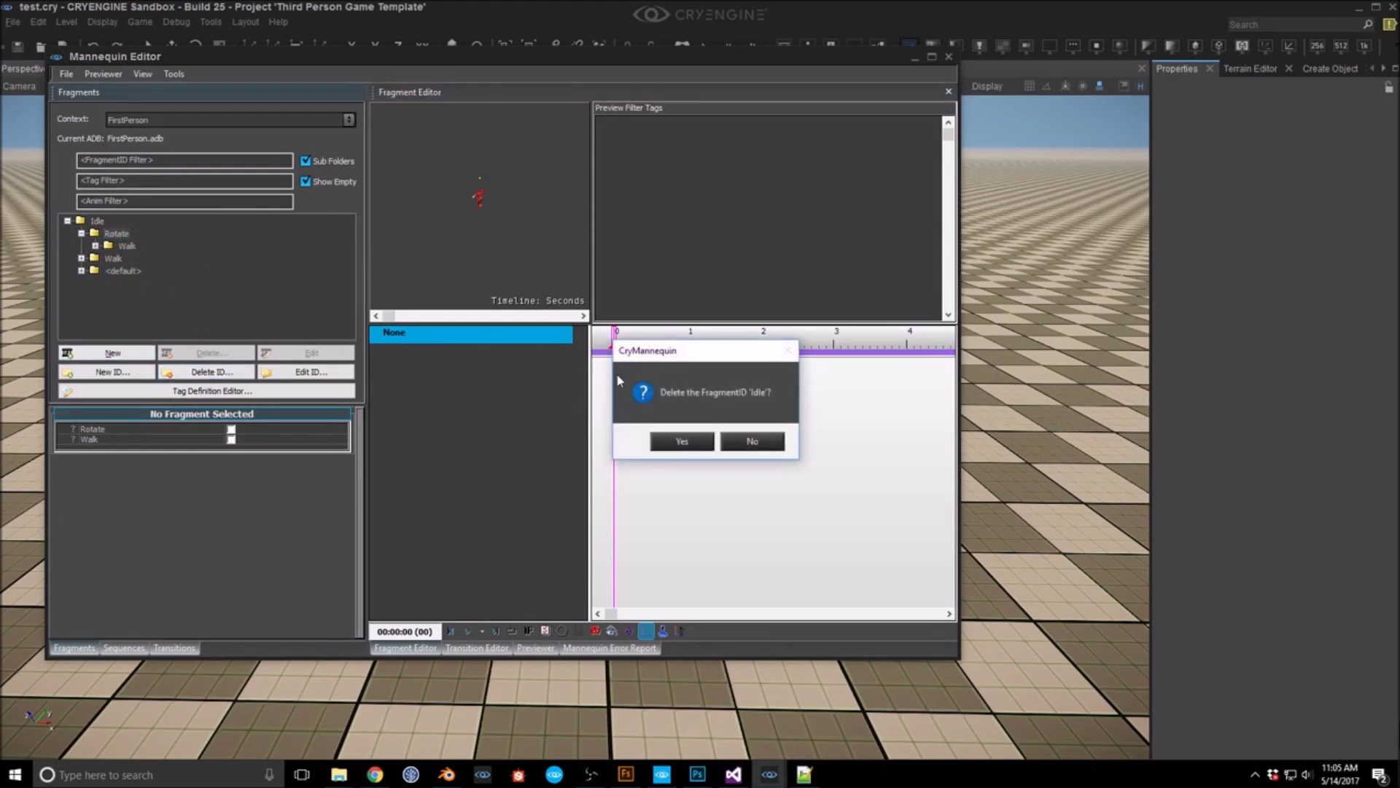
{"action": "left_click", "coordinate": [727, 445]}
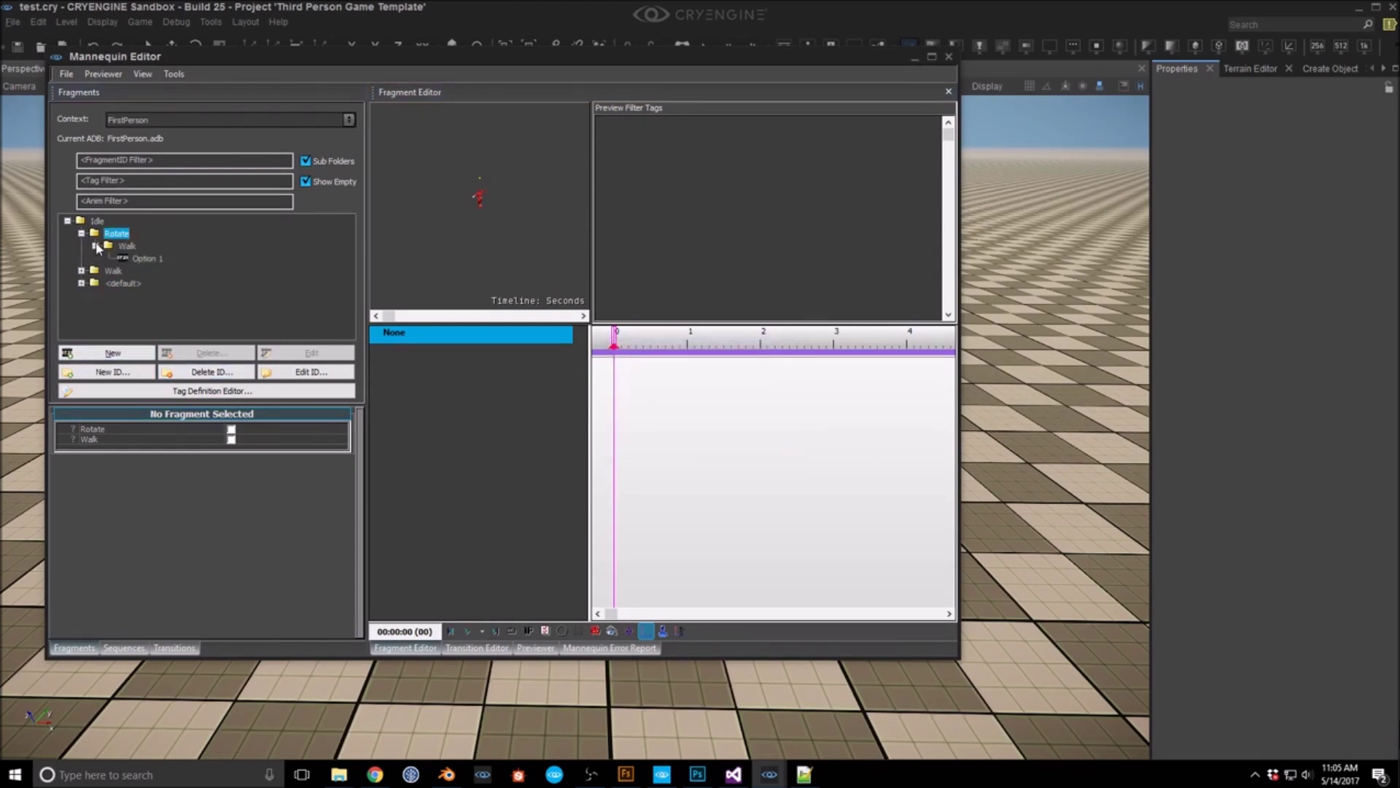
{"action": "left_click", "coordinate": [144, 258]}
{"action": "left_click", "coordinate": [205, 356]}
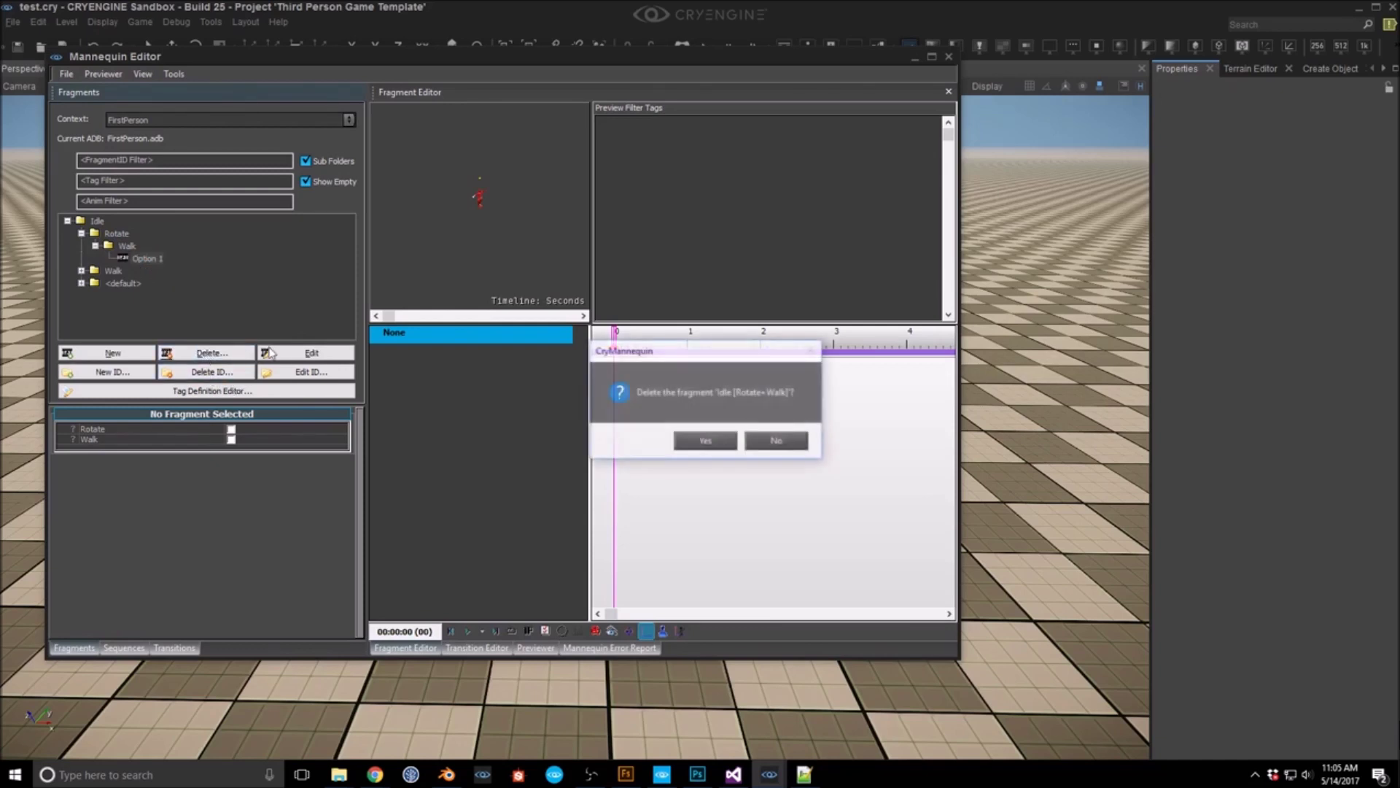
{"action": "left_click", "coordinate": [704, 442]}
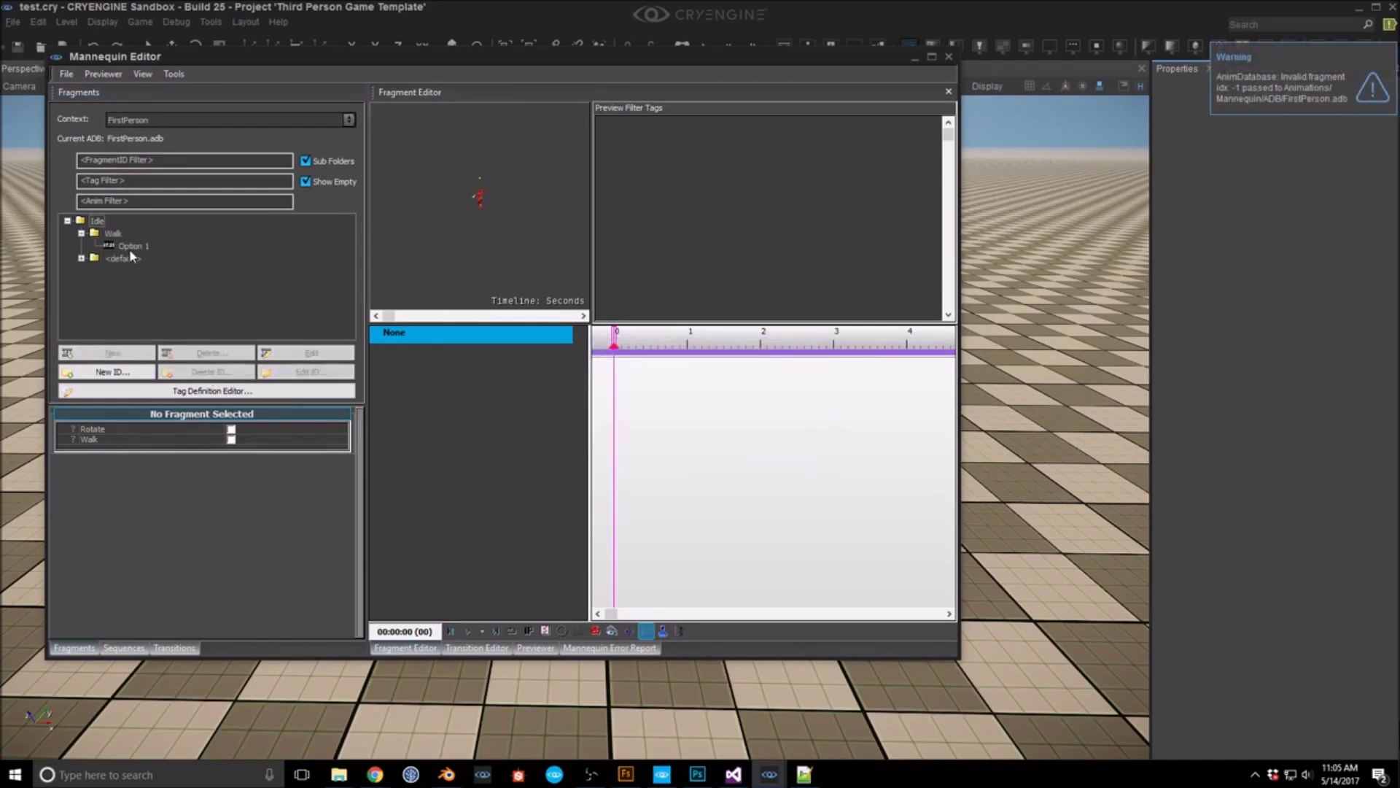
Step: Open Option 1 of Idle's Walk fragment, enlarge the character view and play its walking forward animation
{"action": "left_click", "coordinate": [132, 247]}
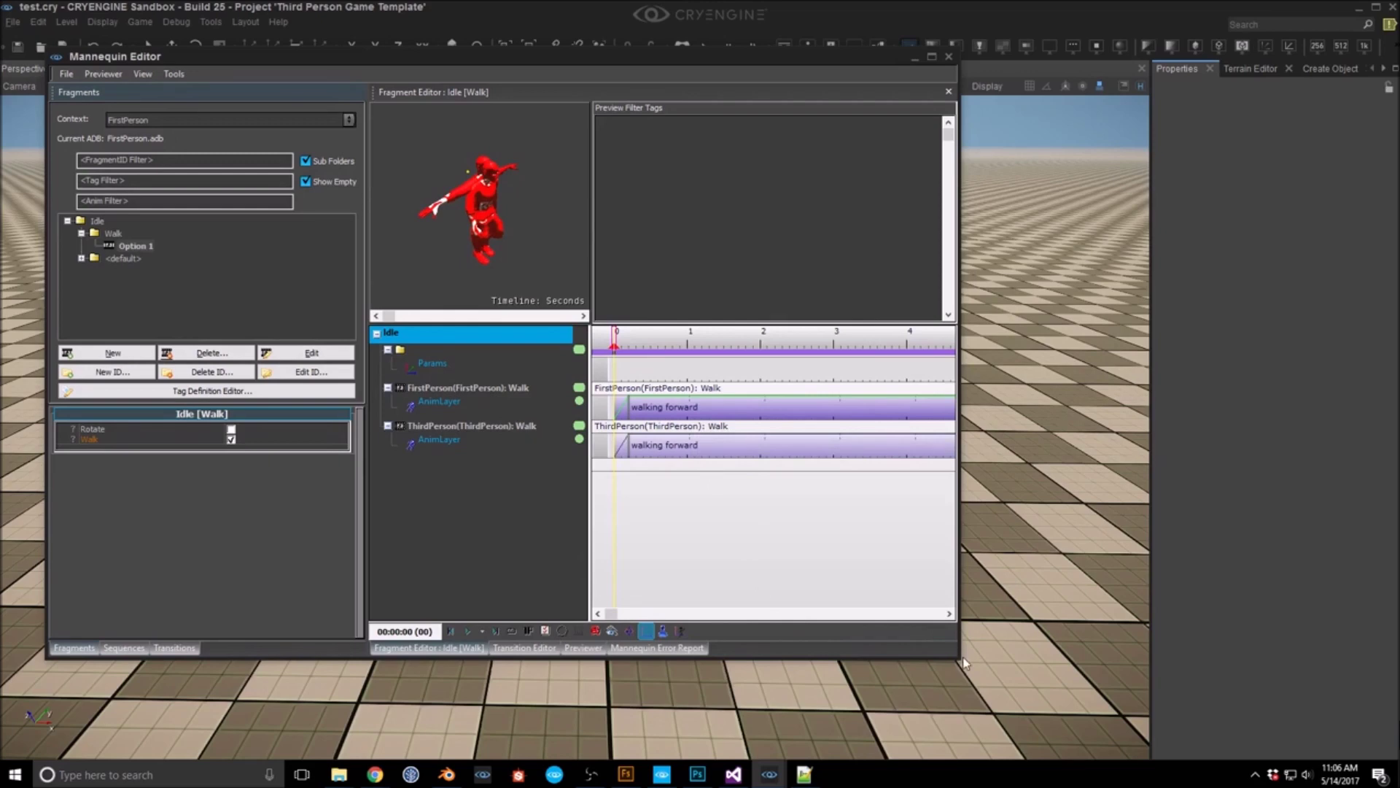
{"action": "left_click_drag", "start_coordinate": [957, 659], "coordinate": [1272, 749]}
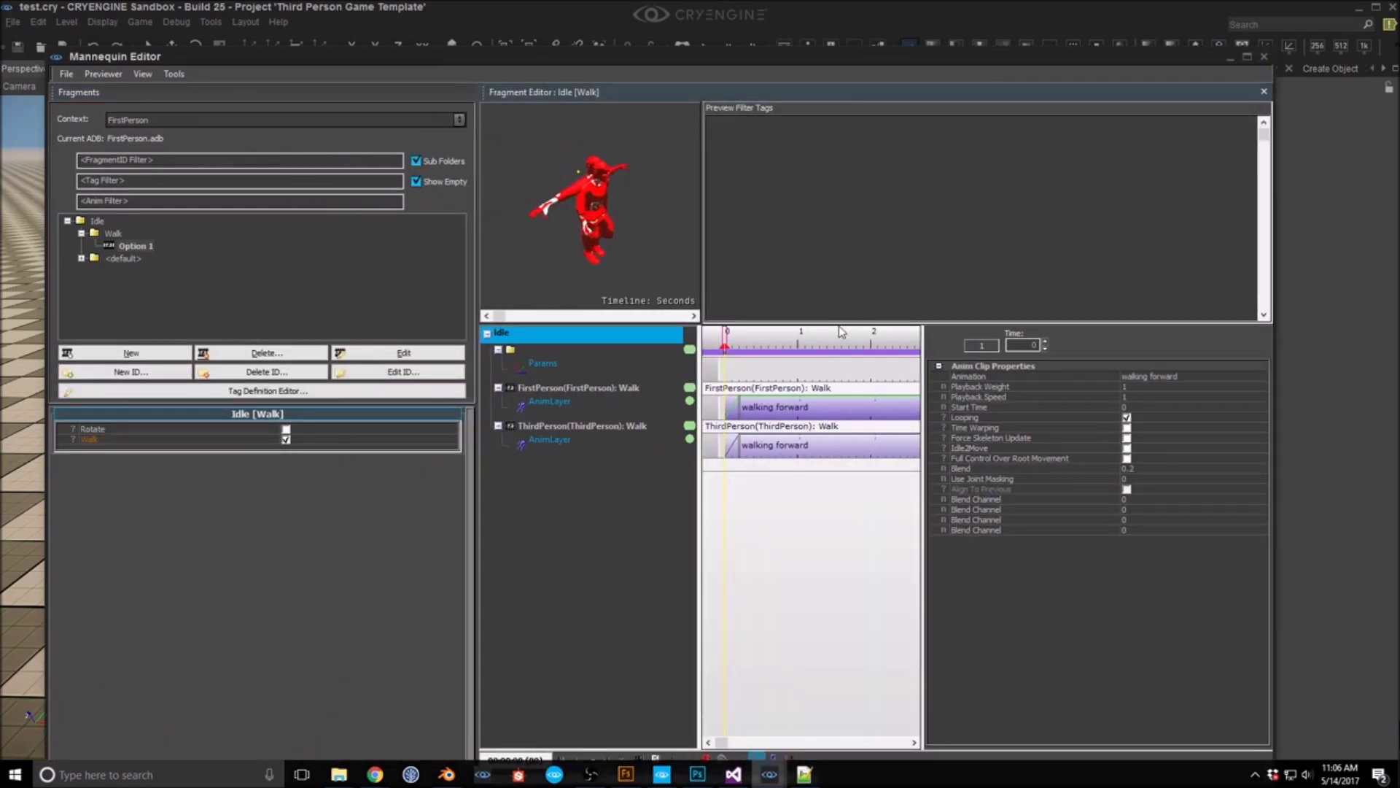
{"action": "left_click_drag", "start_coordinate": [839, 323], "coordinate": [838, 418]}
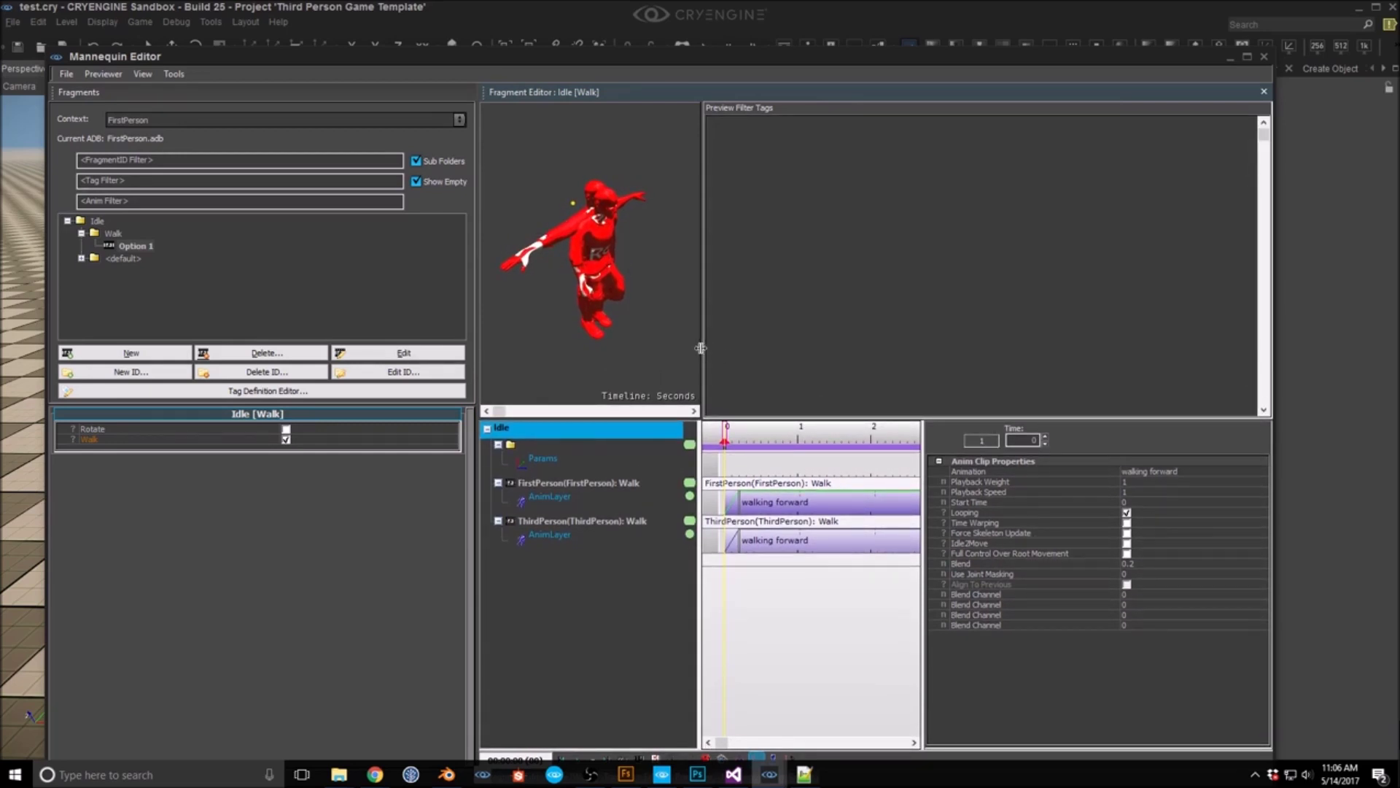
{"action": "left_click_drag", "start_coordinate": [700, 348], "coordinate": [810, 361]}
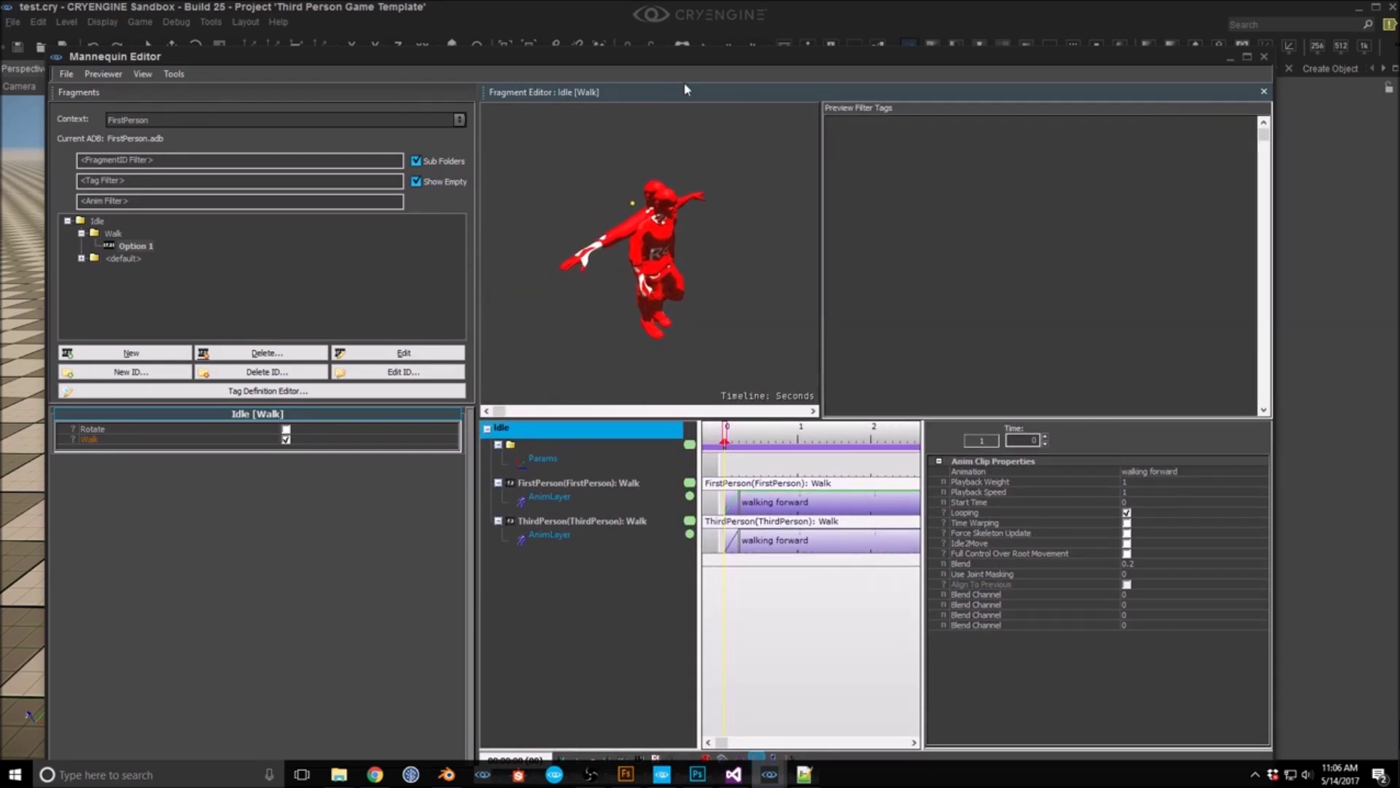
{"action": "left_click_drag", "start_coordinate": [684, 63], "coordinate": [655, 28]}
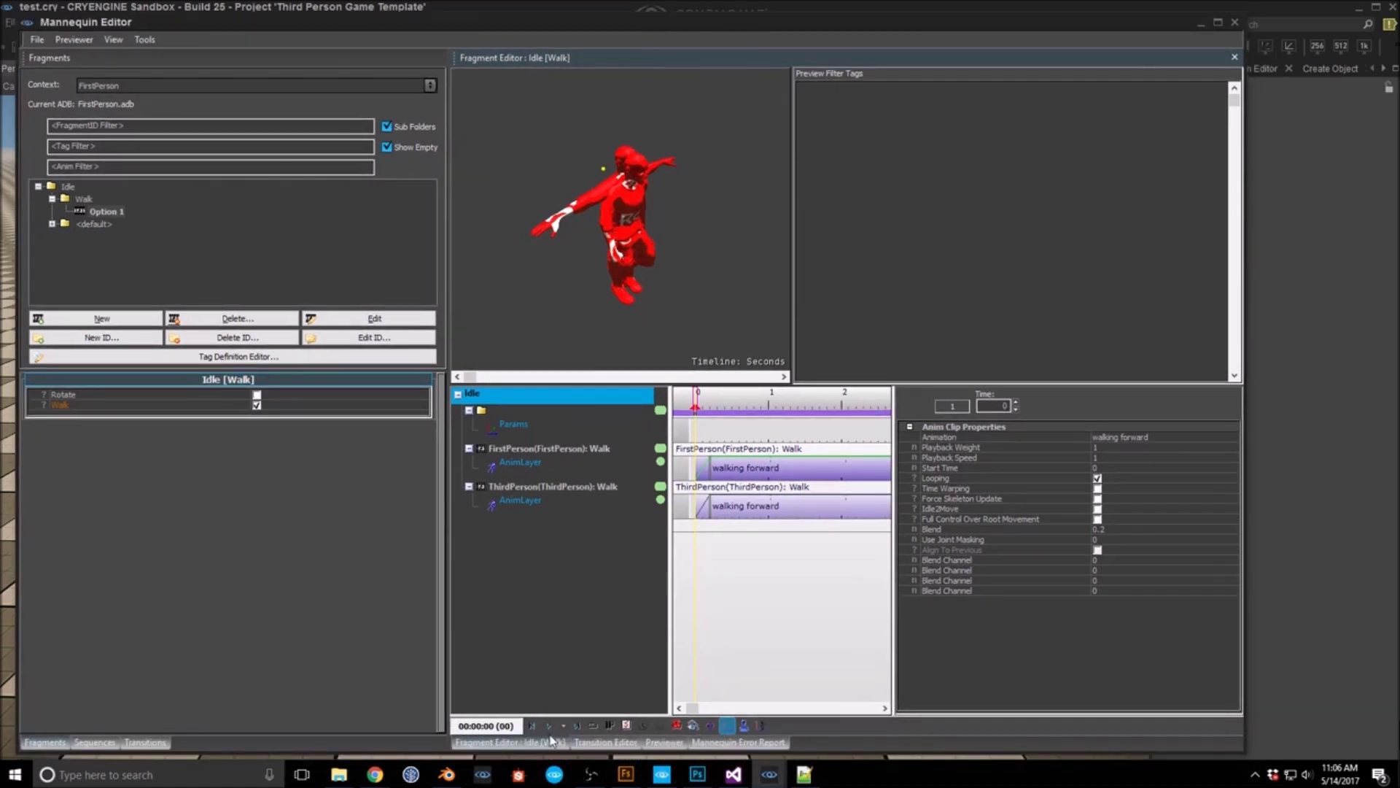
{"action": "left_click", "coordinate": [549, 725]}
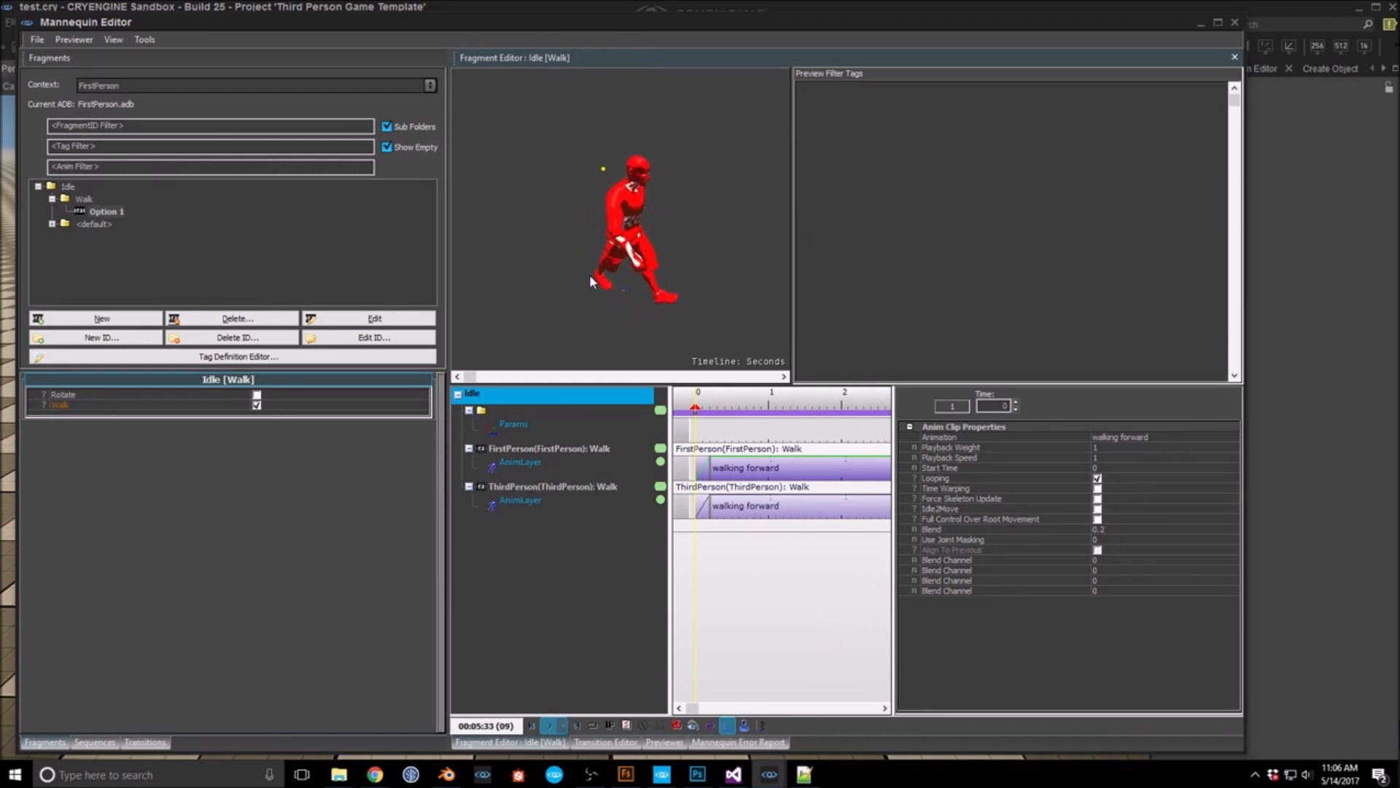
Step: Assign the Armature walking backwards animation to the ThirdPerson clip in Option 1 of Idle's <default> fragment
{"action": "left_click", "coordinate": [53, 225]}
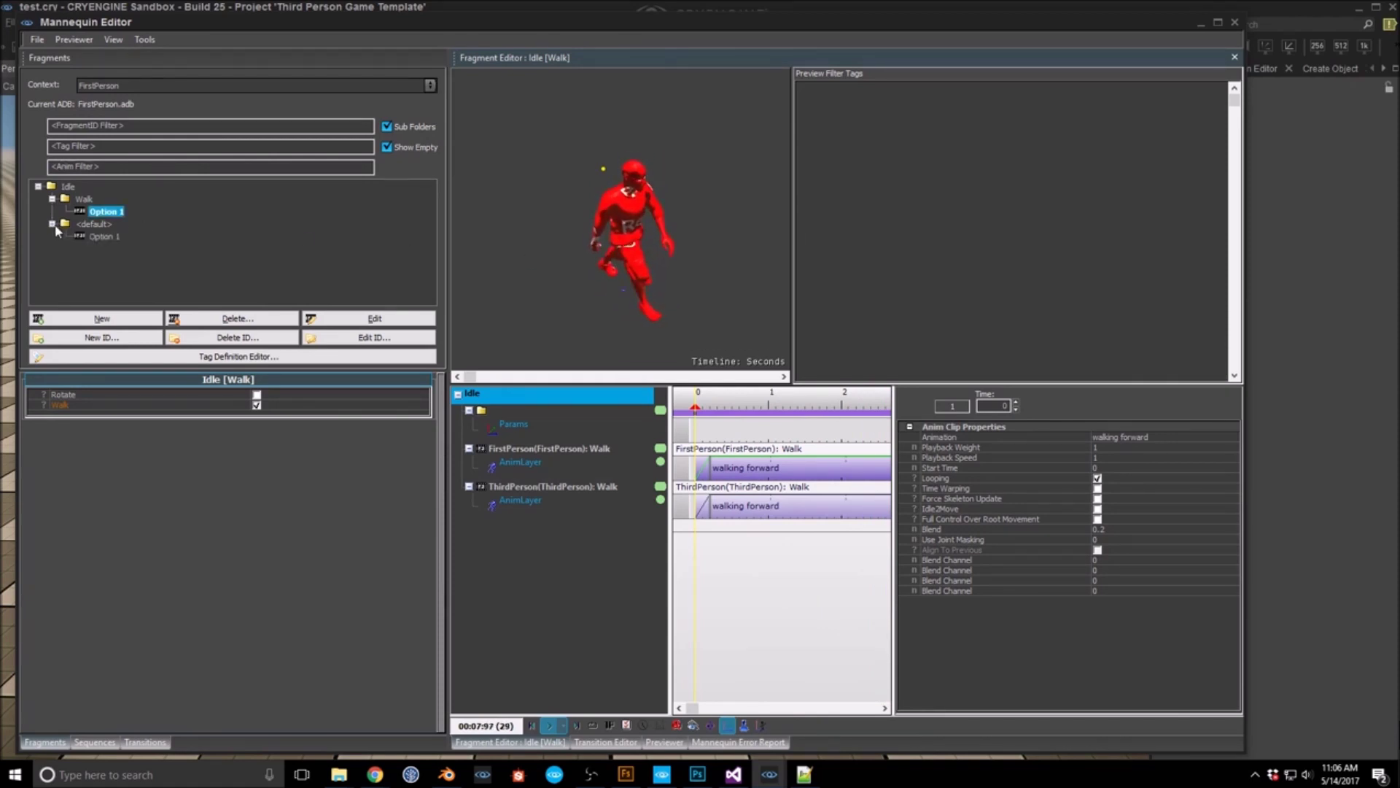
{"action": "left_click", "coordinate": [104, 237]}
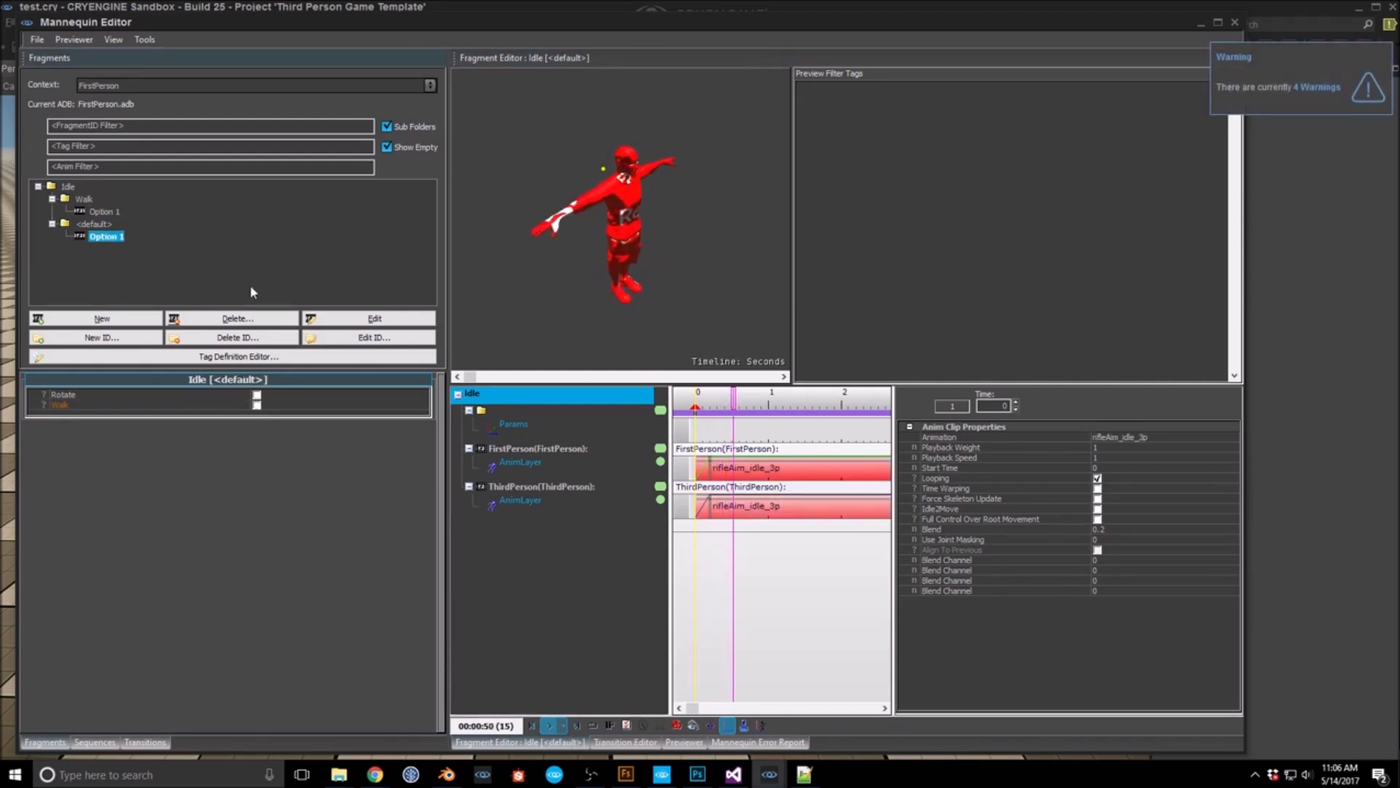
{"action": "left_click", "coordinate": [735, 504]}
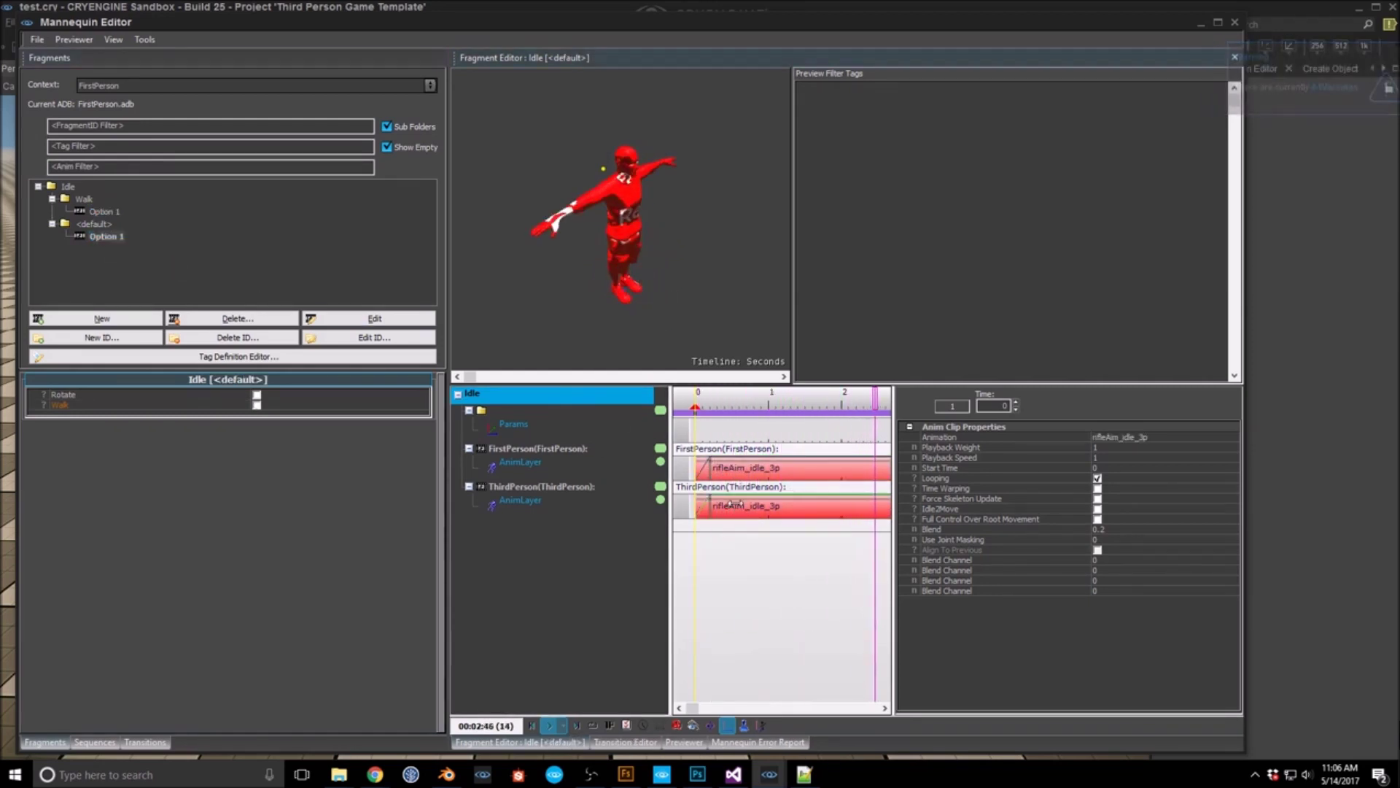
{"action": "left_click", "coordinate": [1138, 438]}
{"action": "left_click", "coordinate": [1232, 438]}
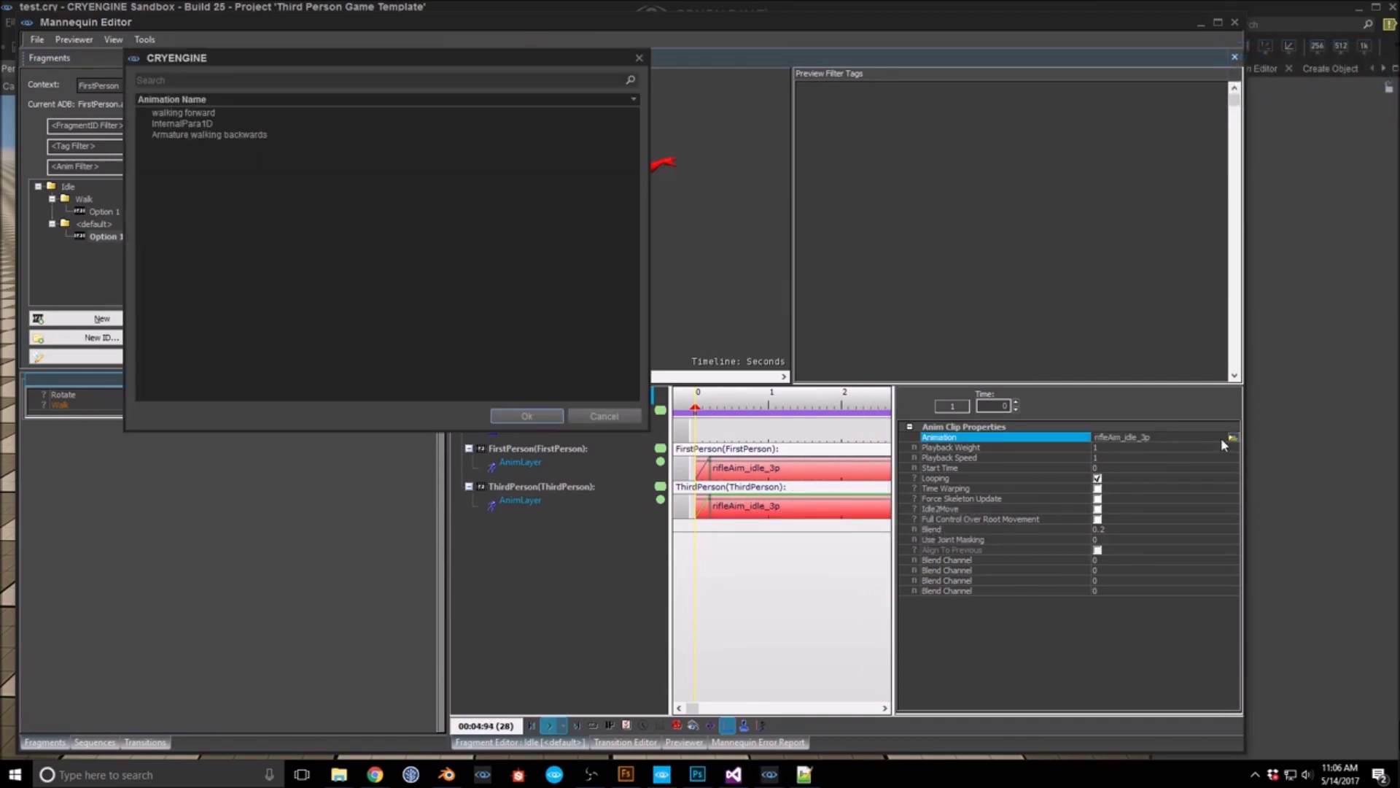
{"action": "left_click", "coordinate": [209, 135]}
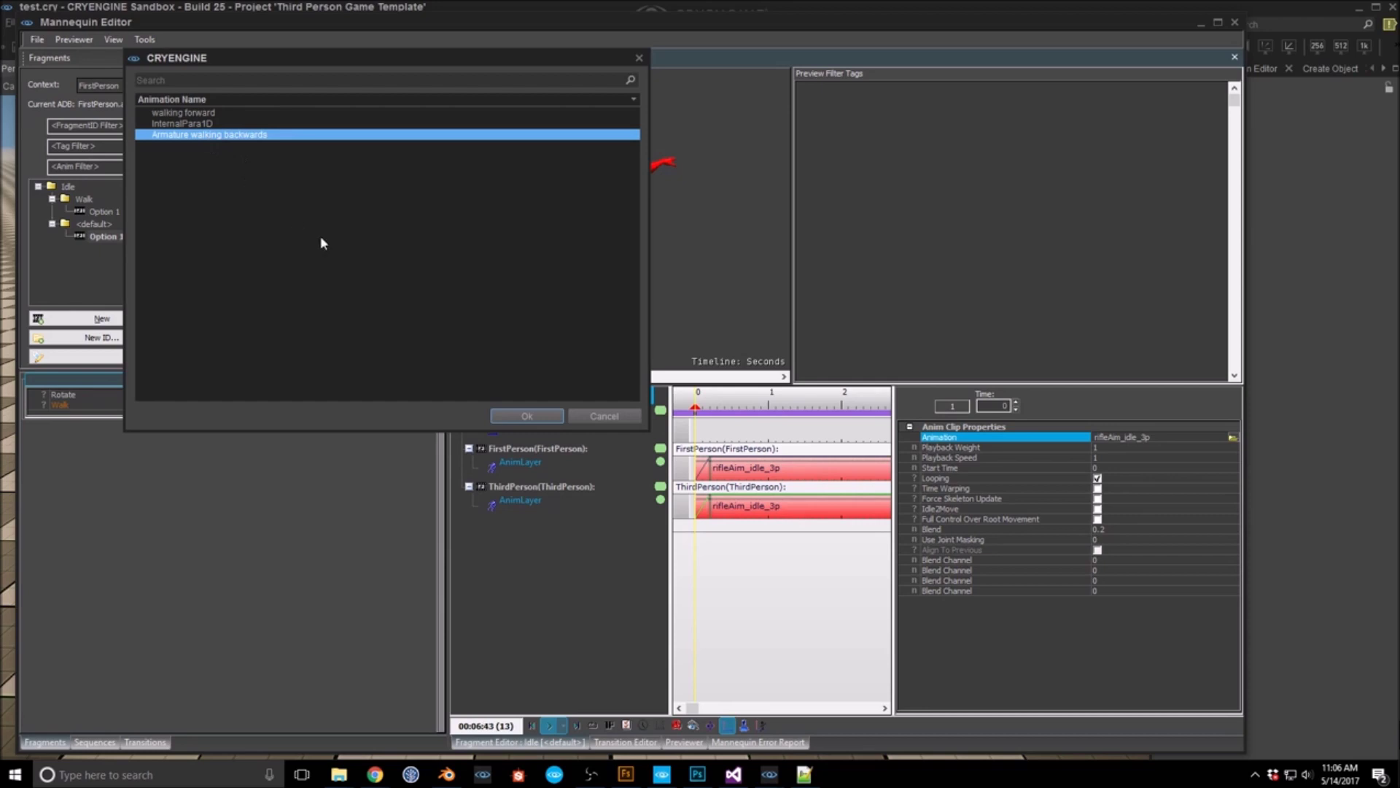
{"action": "left_click", "coordinate": [523, 415]}
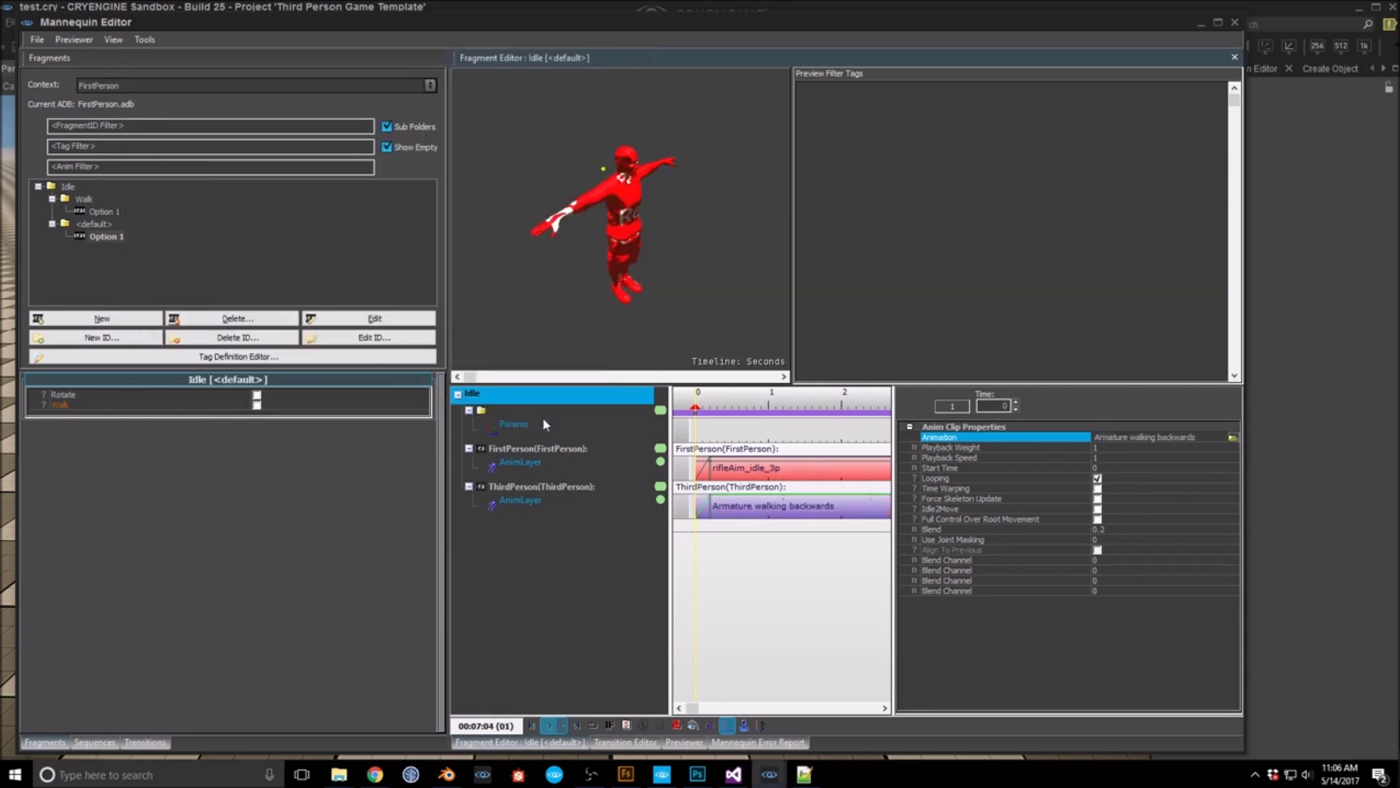
Step: Save the Mannequin changes to the FirstPerson.adb animation database
{"action": "left_click", "coordinate": [37, 42]}
{"action": "left_click", "coordinate": [71, 130]}
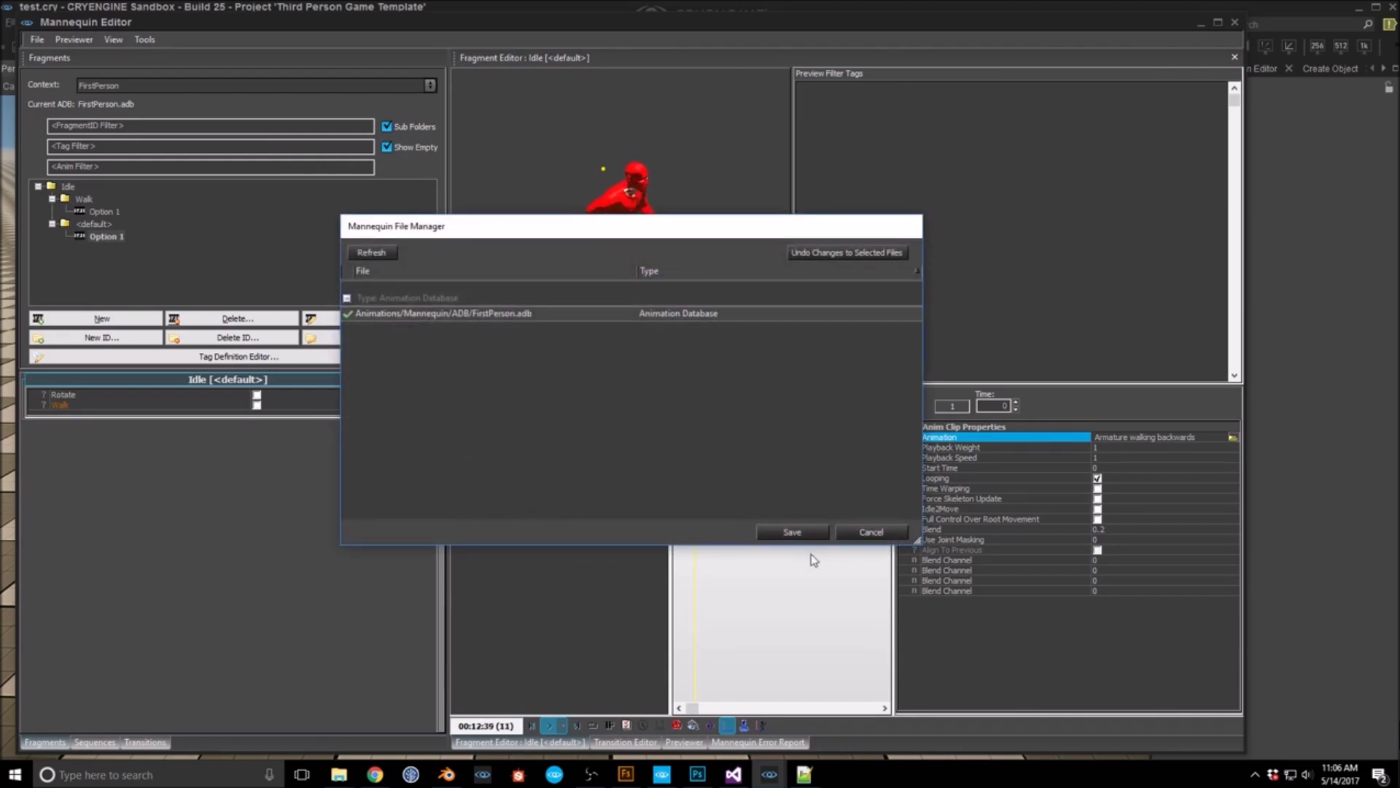
{"action": "left_click", "coordinate": [792, 533]}
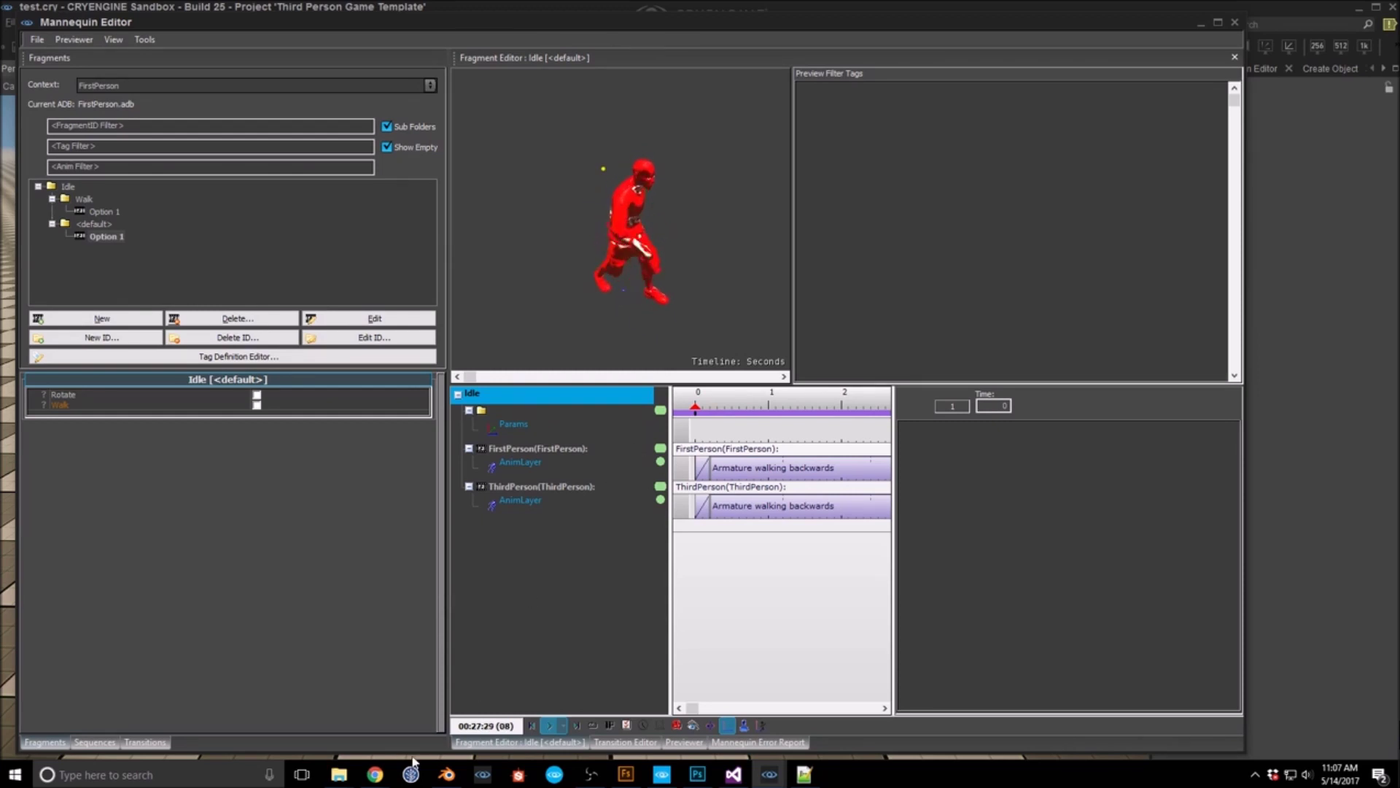
Step: Switch to Mixamo in Chrome, open the Short_pants_guy character and find animations for it
{"action": "mouse_move", "coordinate": [376, 779]}
{"action": "left_click", "coordinate": [536, 700]}
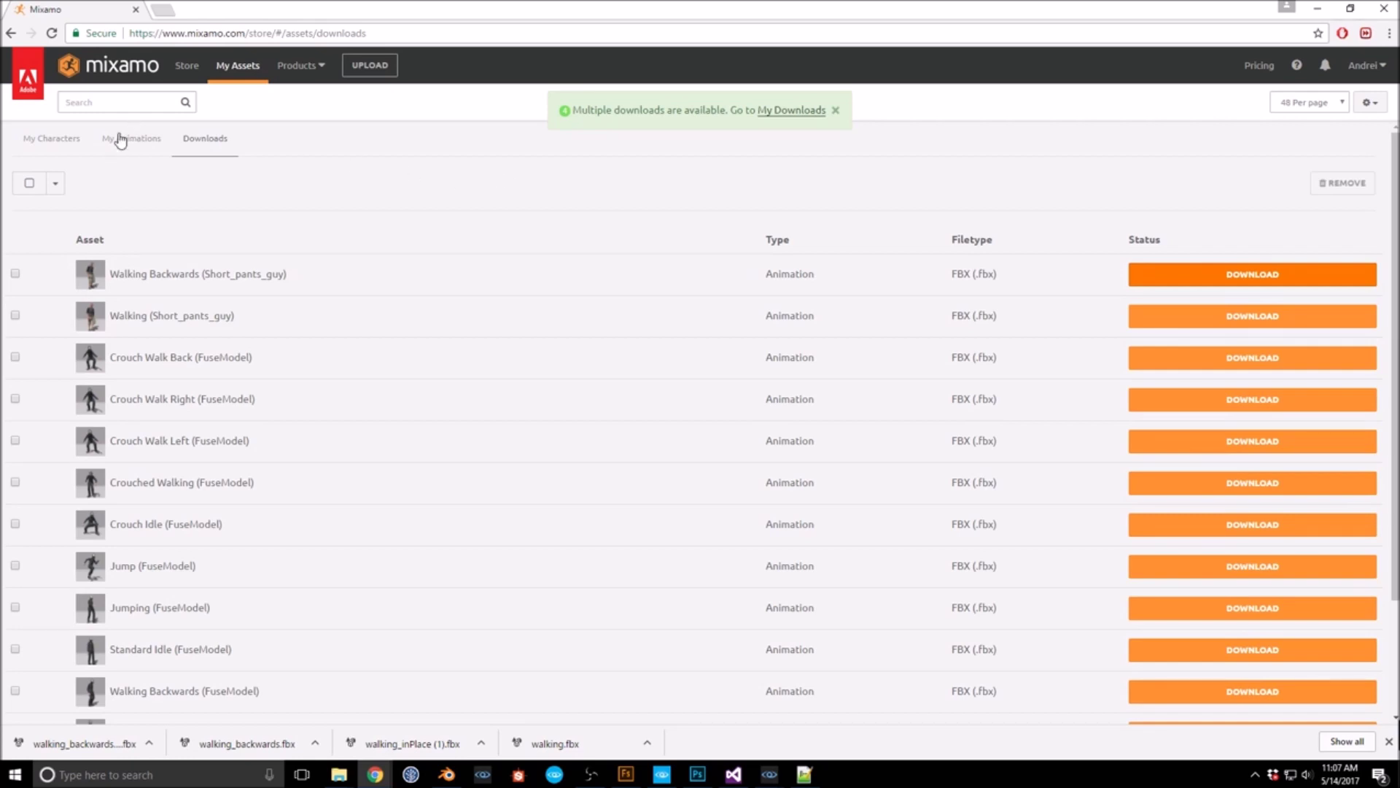
{"action": "left_click", "coordinate": [68, 141]}
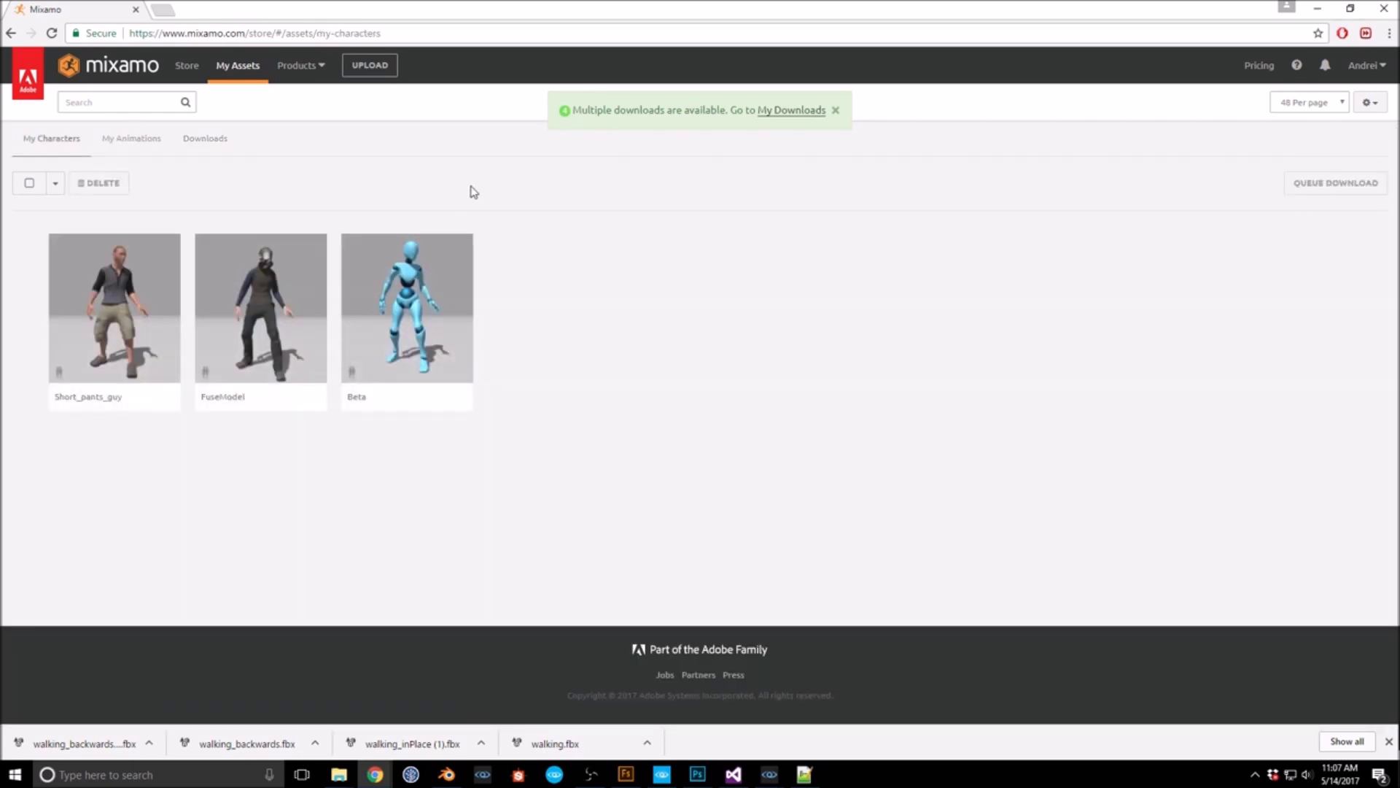
{"action": "left_click", "coordinate": [117, 306]}
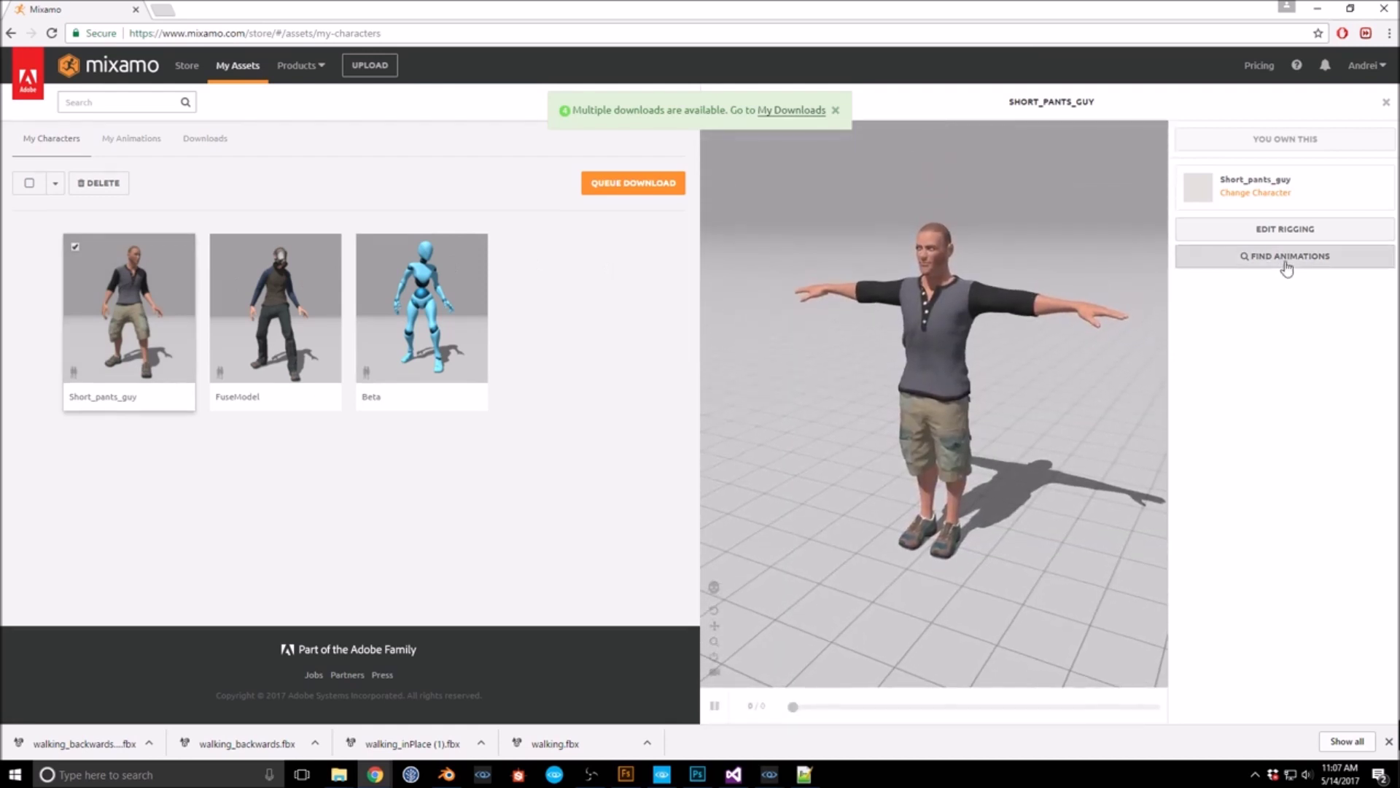
{"action": "left_click", "coordinate": [1288, 269]}
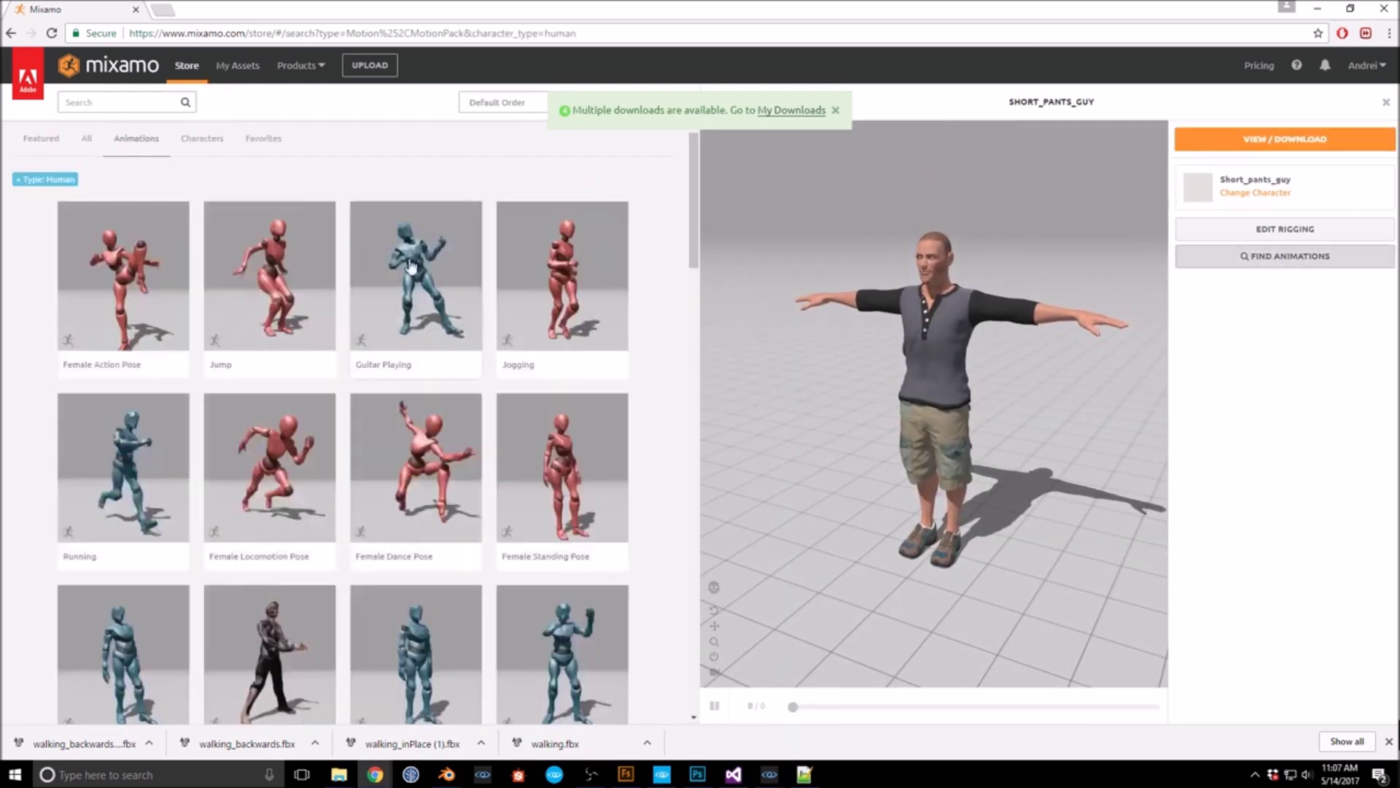
Step: Search the animations for idle and preview the first and third Idle animations on the character
{"action": "left_click", "coordinate": [114, 104]}
{"action": "type", "text": "idle"}
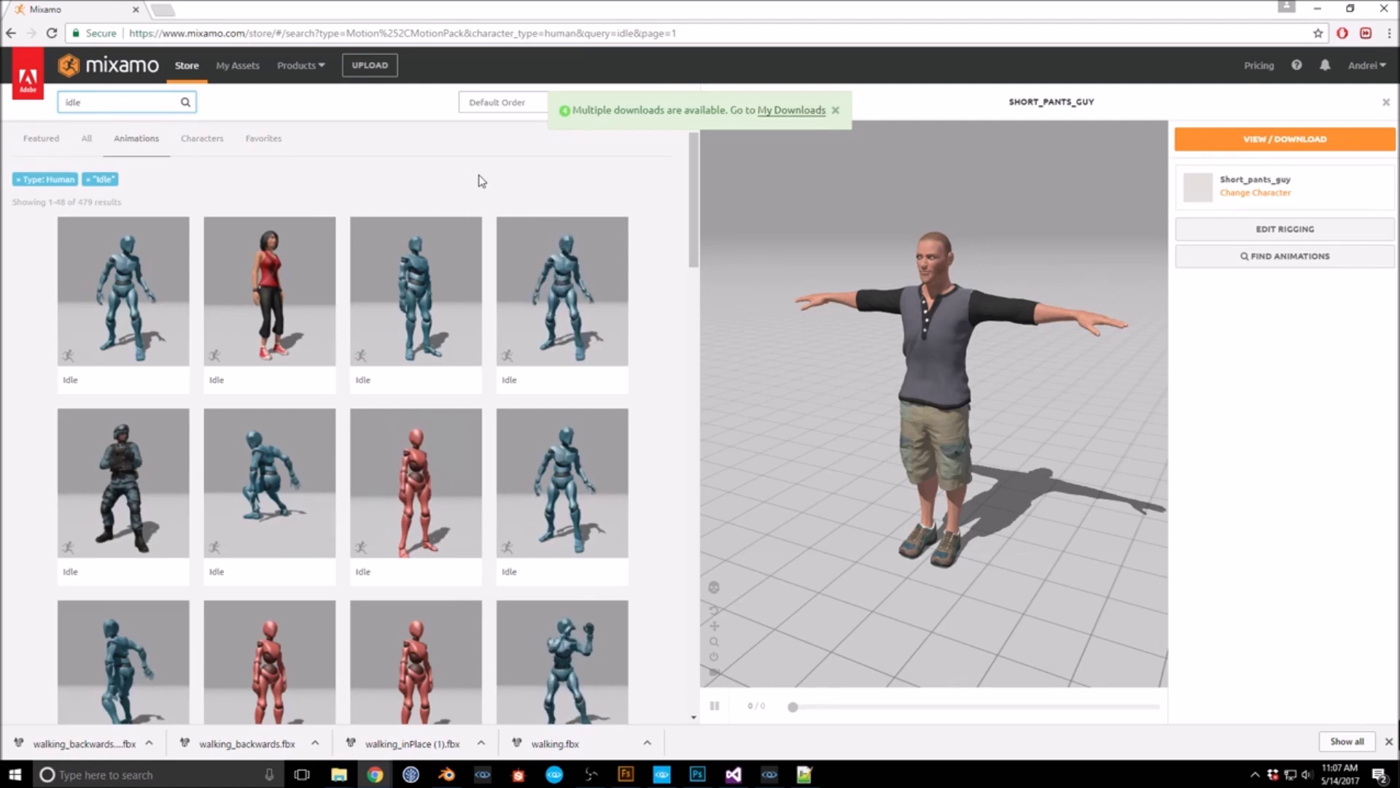
{"action": "left_click", "coordinate": [132, 296]}
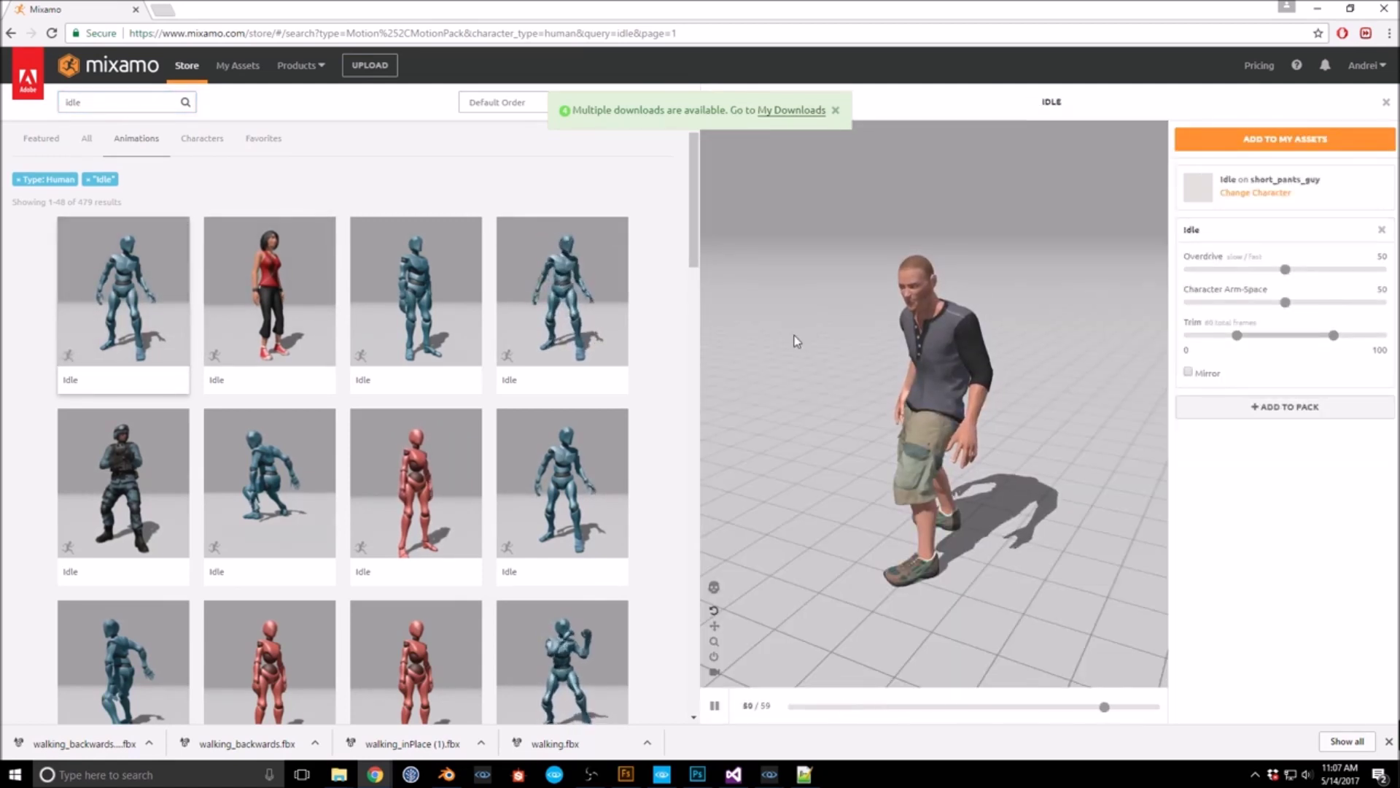
{"action": "left_click", "coordinate": [464, 329]}
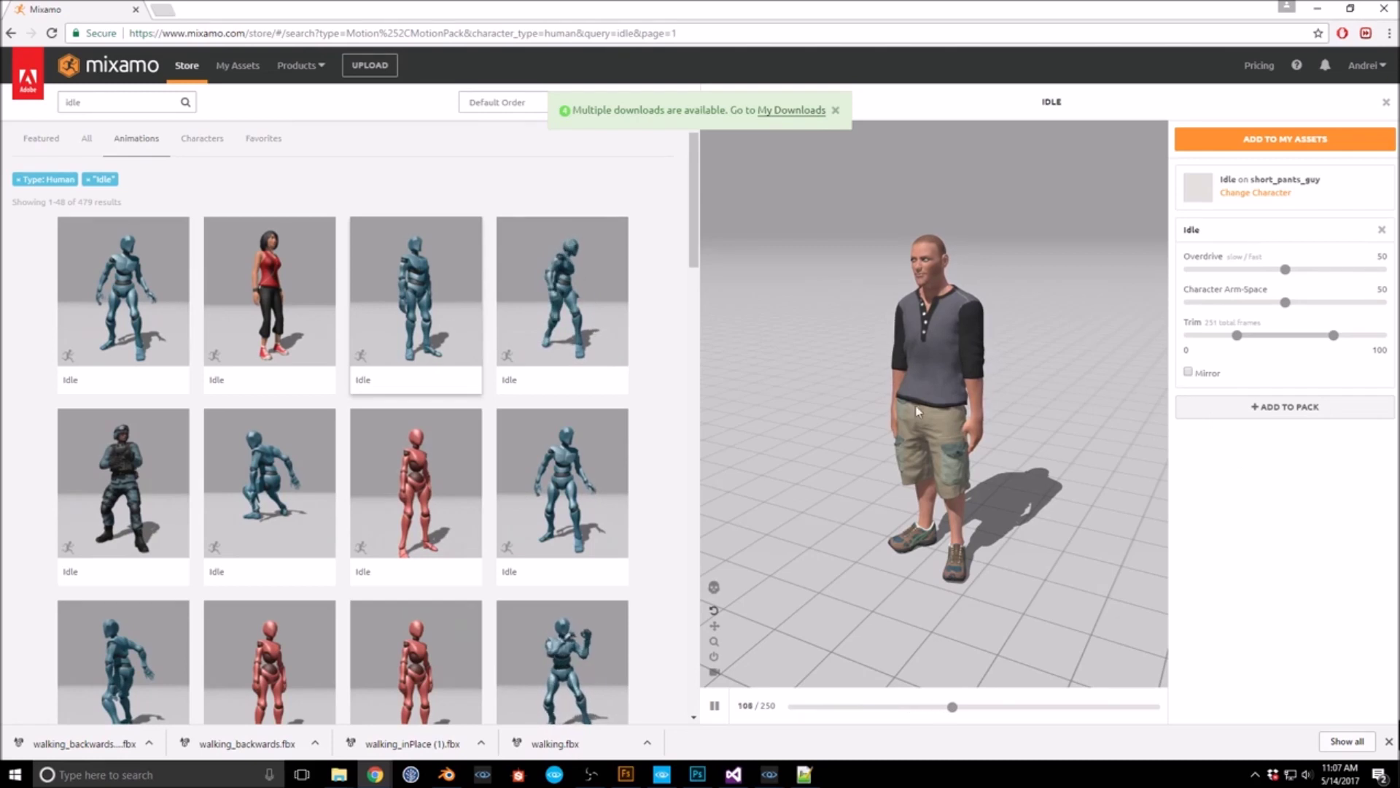
Step: Add the previewed Idle animation to My Assets, then queue and download it as FBX with skin at 30 frames per second
{"action": "left_click", "coordinate": [1285, 139]}
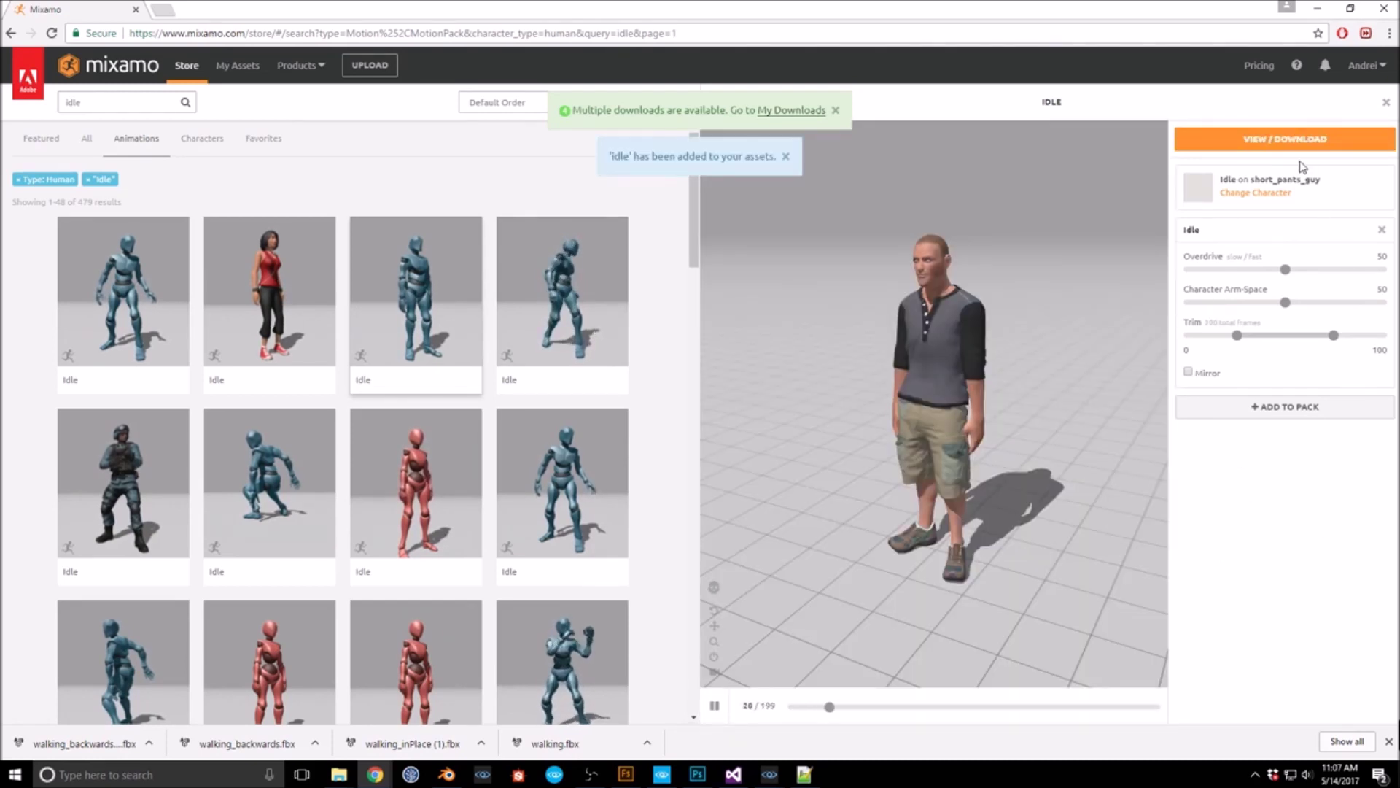
{"action": "left_click", "coordinate": [1298, 140]}
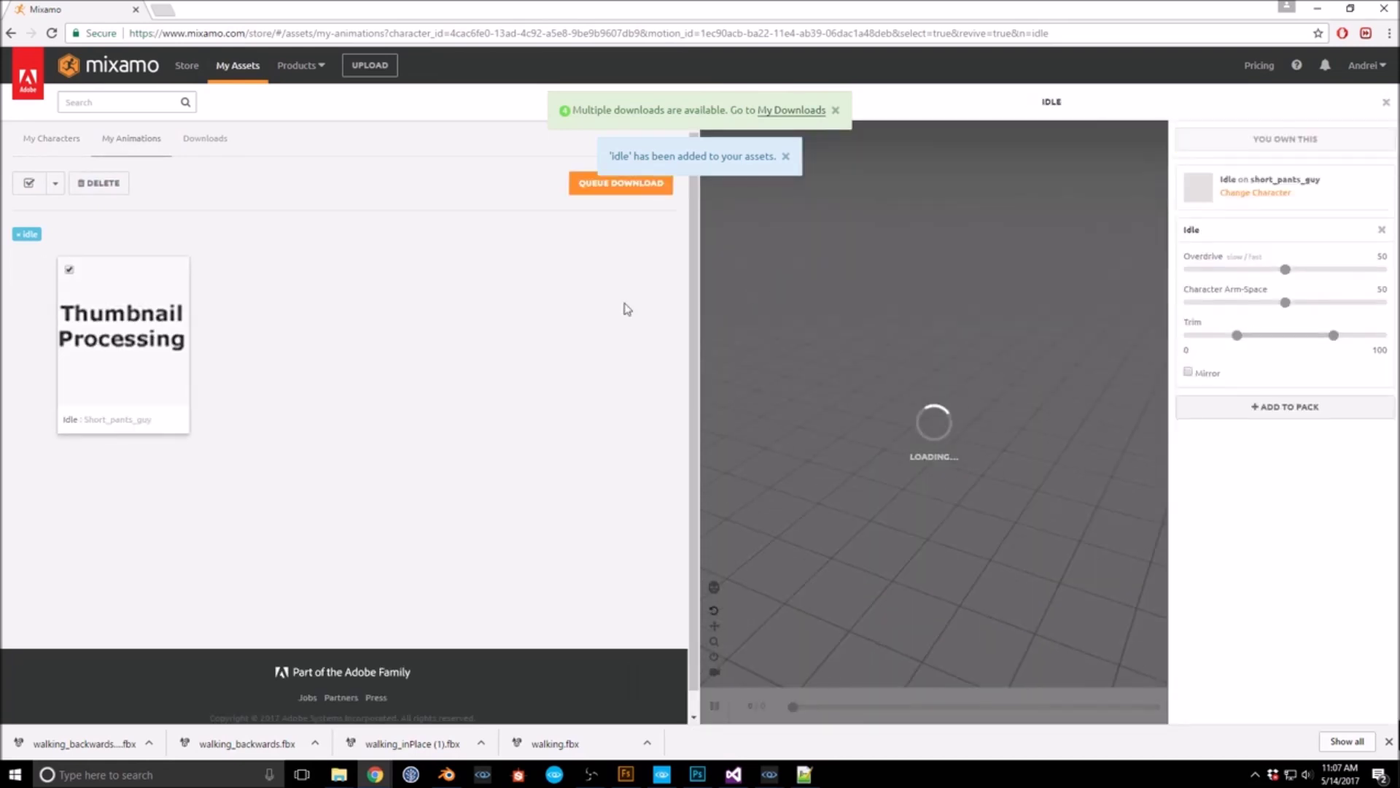
{"action": "left_click", "coordinate": [614, 186]}
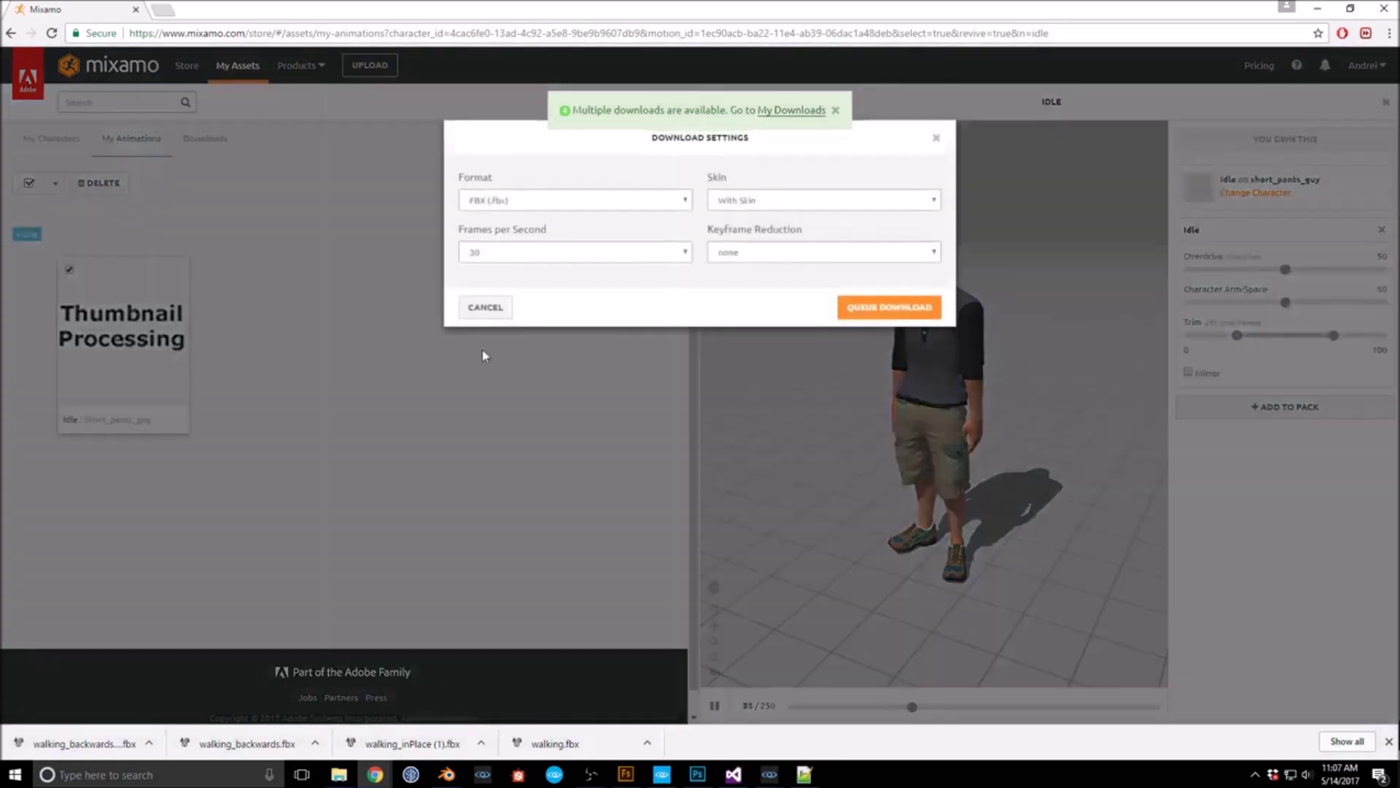
{"action": "left_click", "coordinate": [864, 309]}
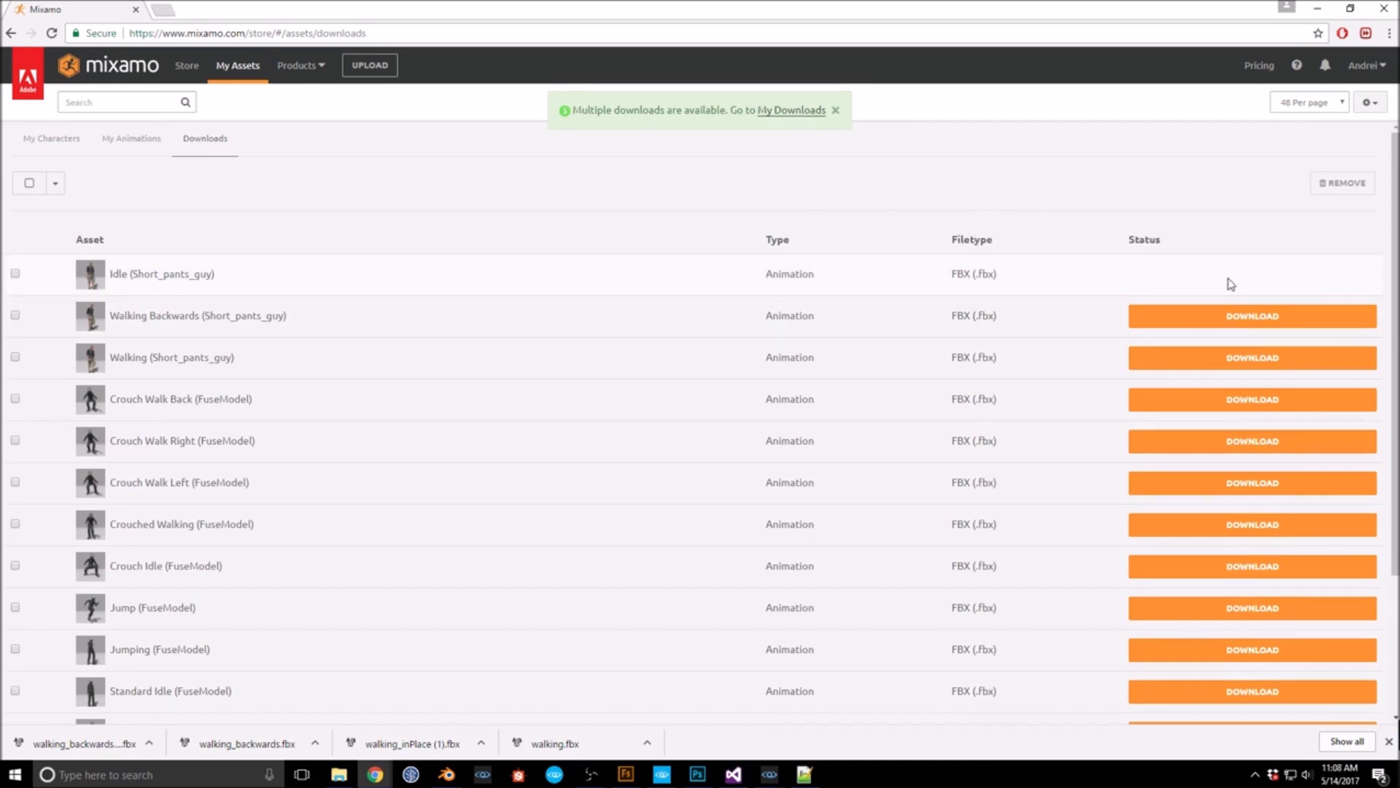
{"action": "left_click", "coordinate": [52, 35]}
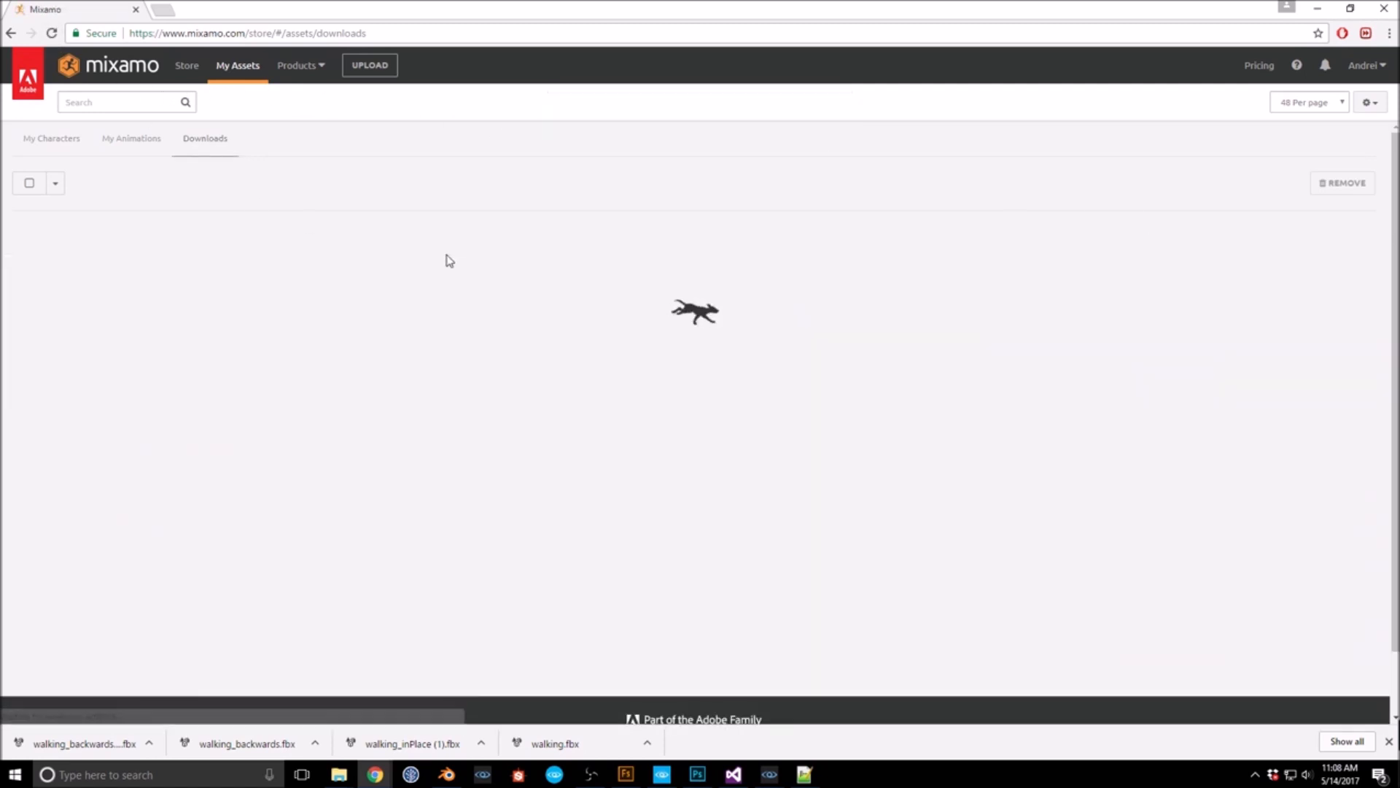
{"action": "left_click", "coordinate": [1251, 275]}
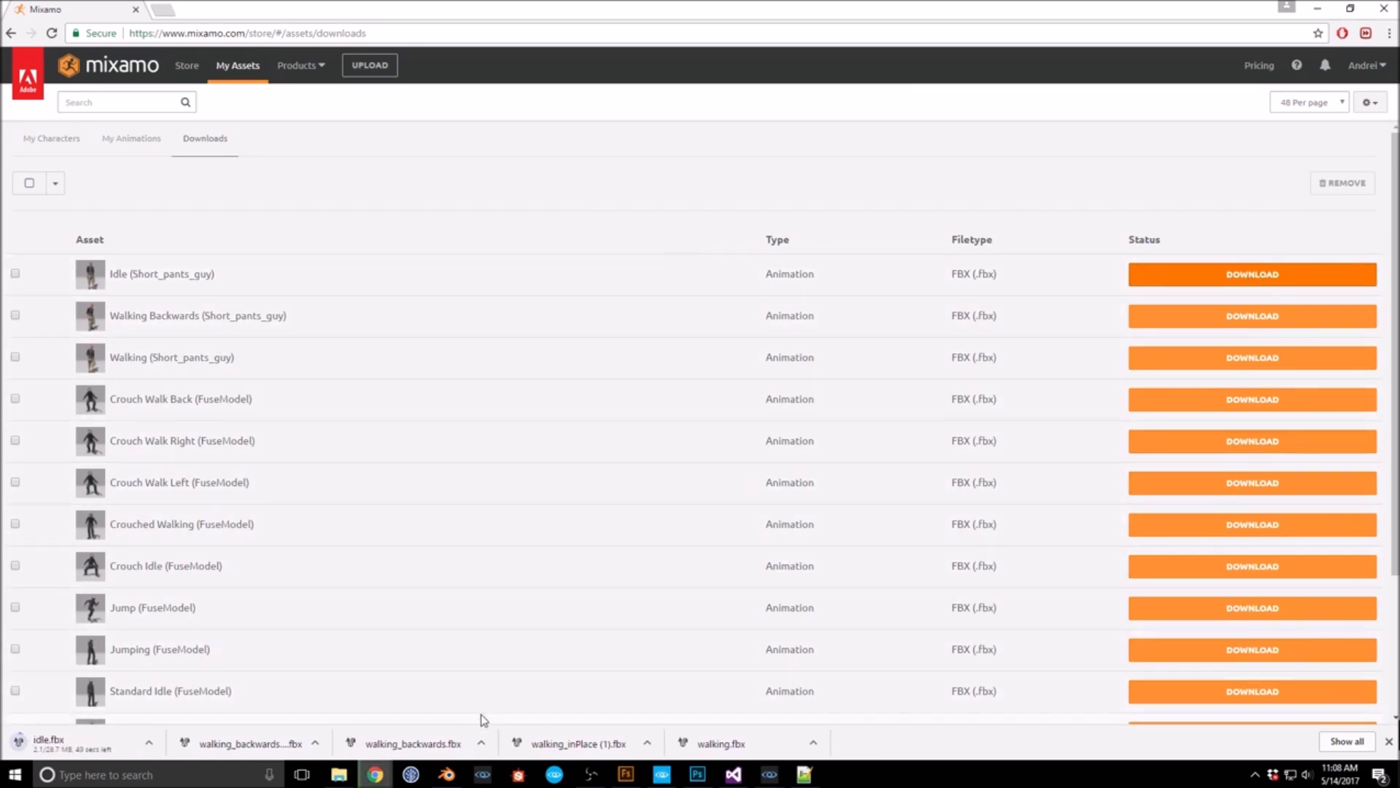
Step: Minimize the existing Blender scene and start a second Blender session, dismissing its splash screen
{"action": "left_click", "coordinate": [444, 777]}
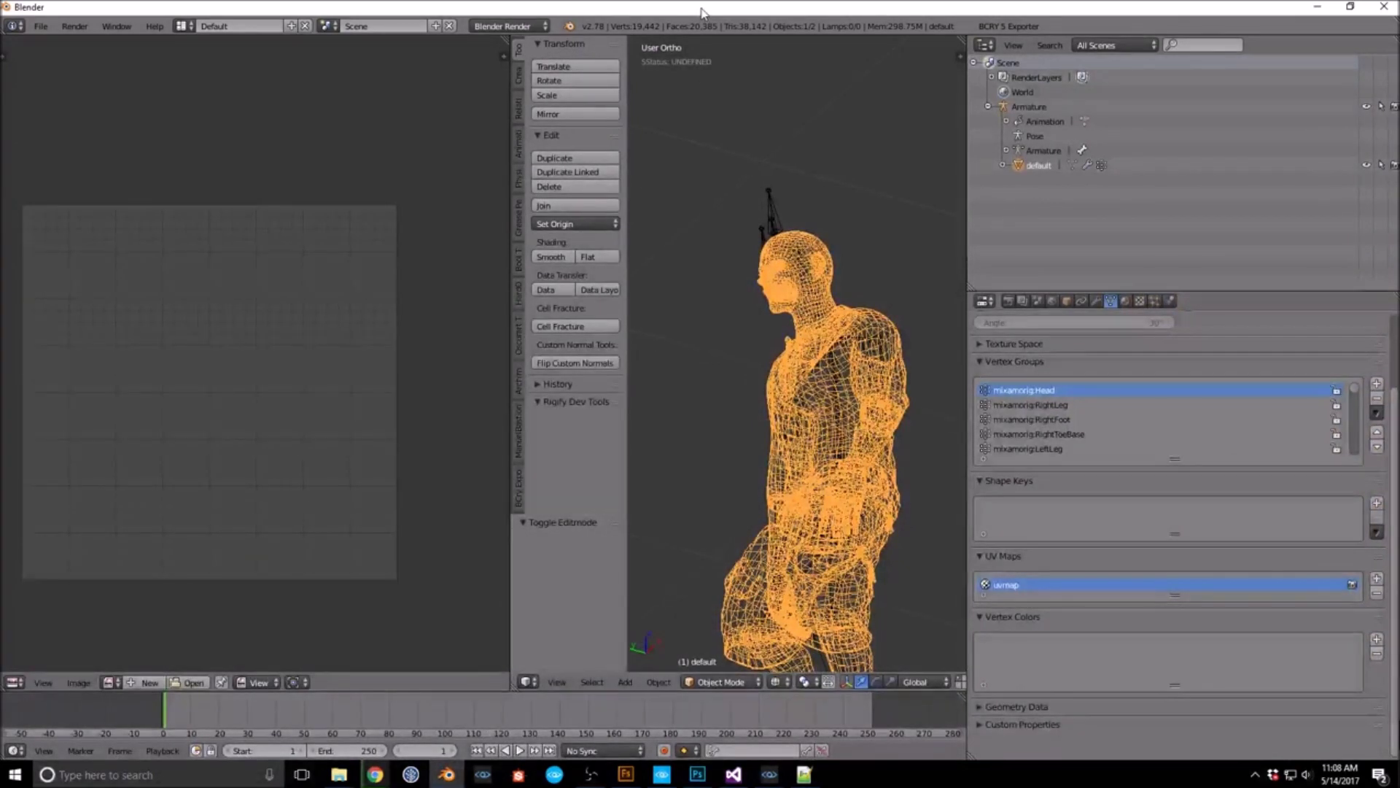
{"action": "left_click", "coordinate": [1317, 6]}
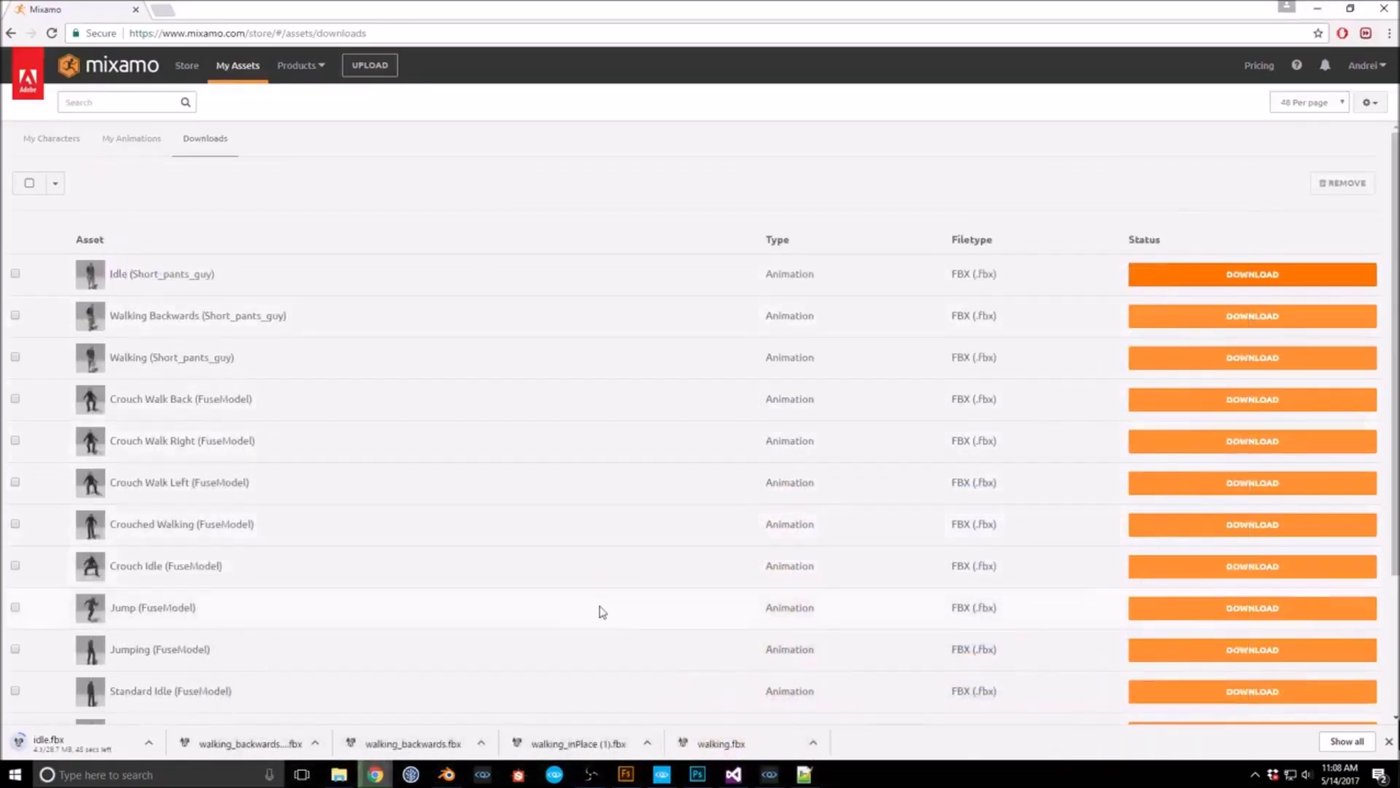
{"action": "left_click", "coordinate": [200, 774]}
{"action": "type", "text": "bl"}
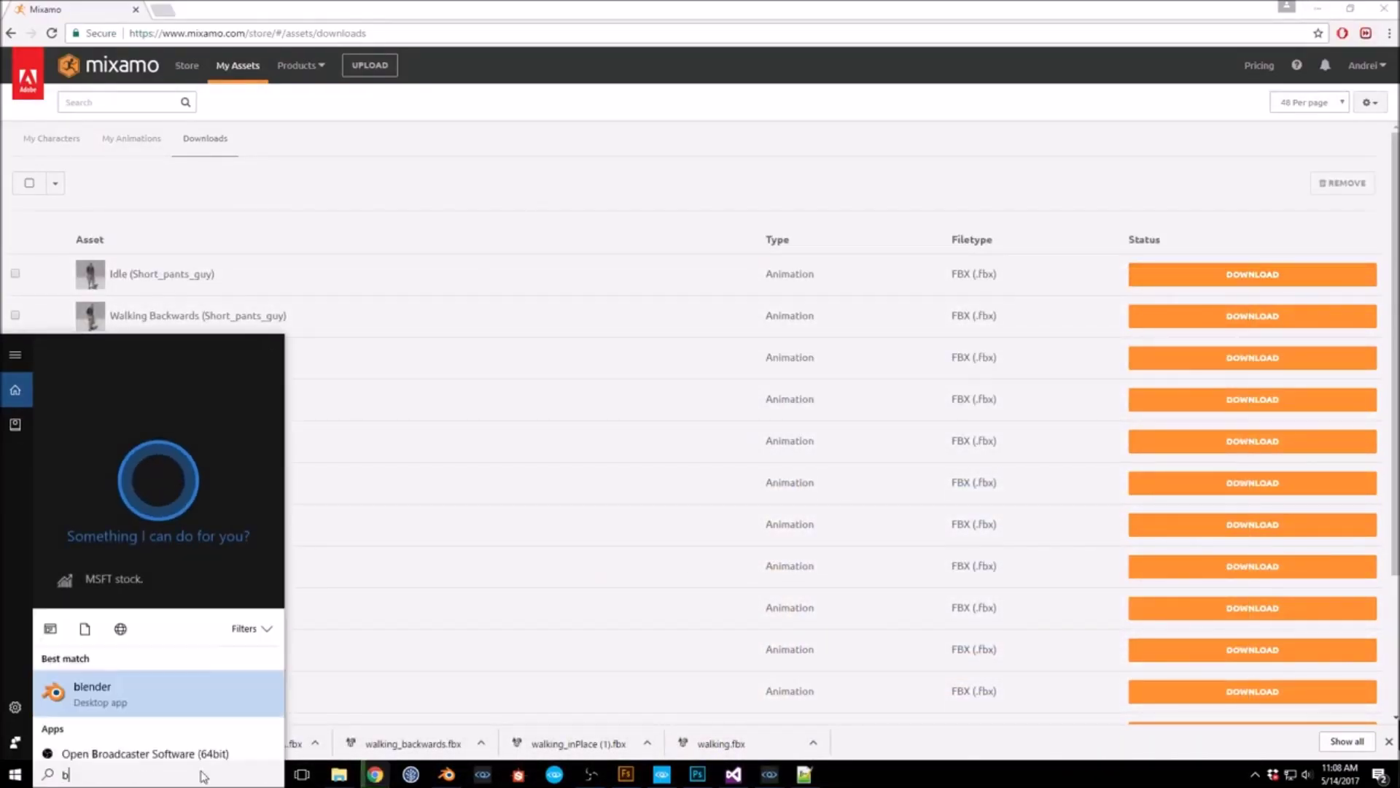
{"action": "type", "text": "e"}
{"action": "key", "text": "Return"}
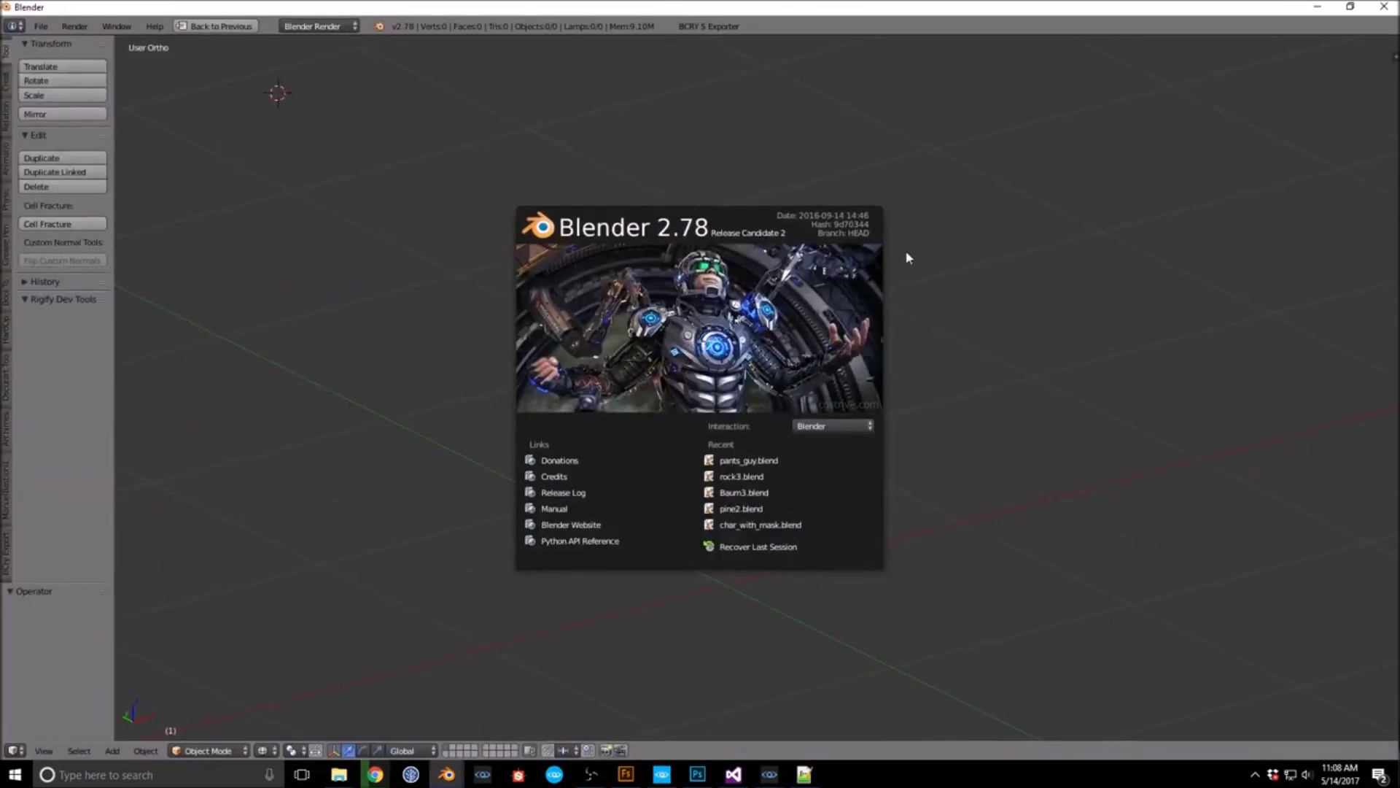
{"action": "left_click", "coordinate": [996, 449]}
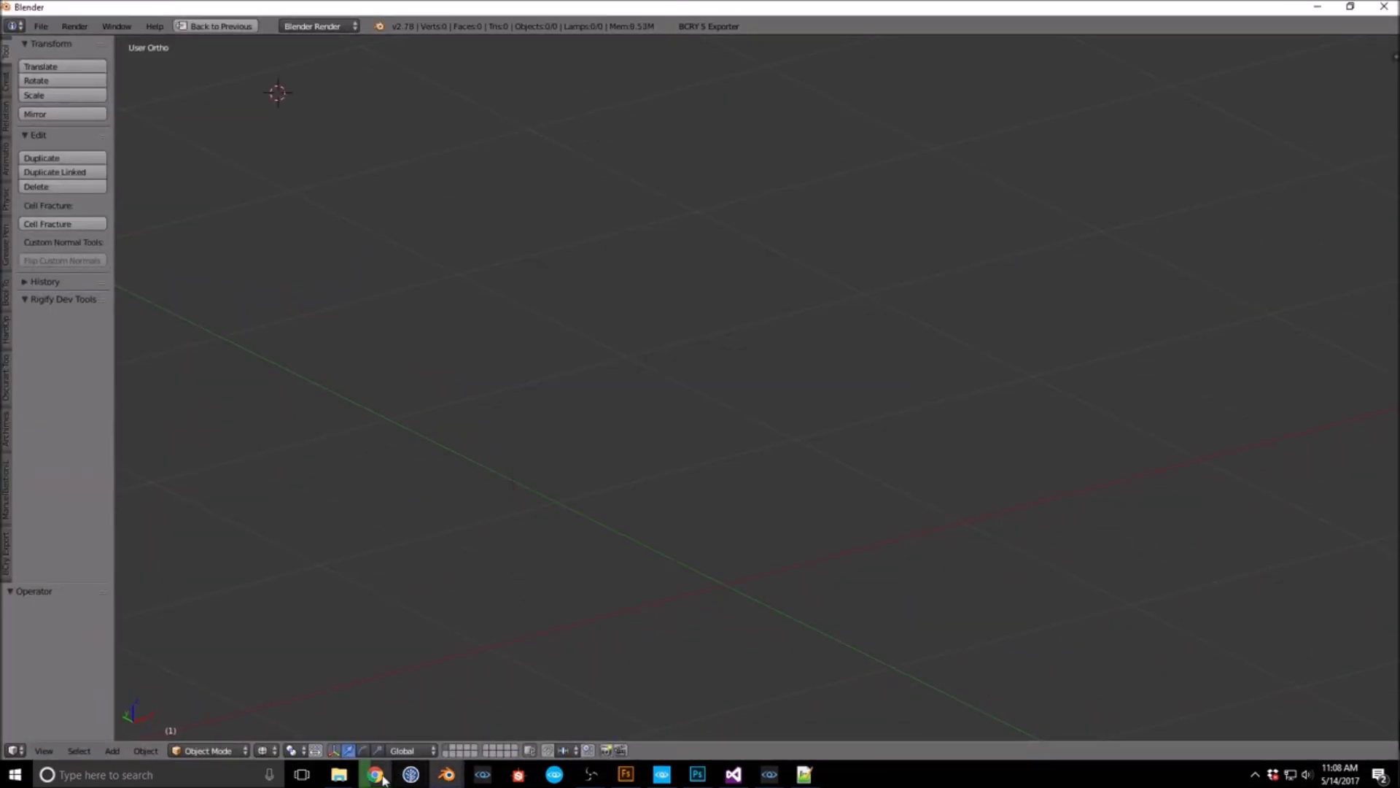
Step: Check the idle.fbx download in Chrome and return to the Mannequin Editor to compare Option 1 of Idle's Walk and <default> fragments
{"action": "mouse_move", "coordinate": [383, 774]}
{"action": "left_click", "coordinate": [528, 700]}
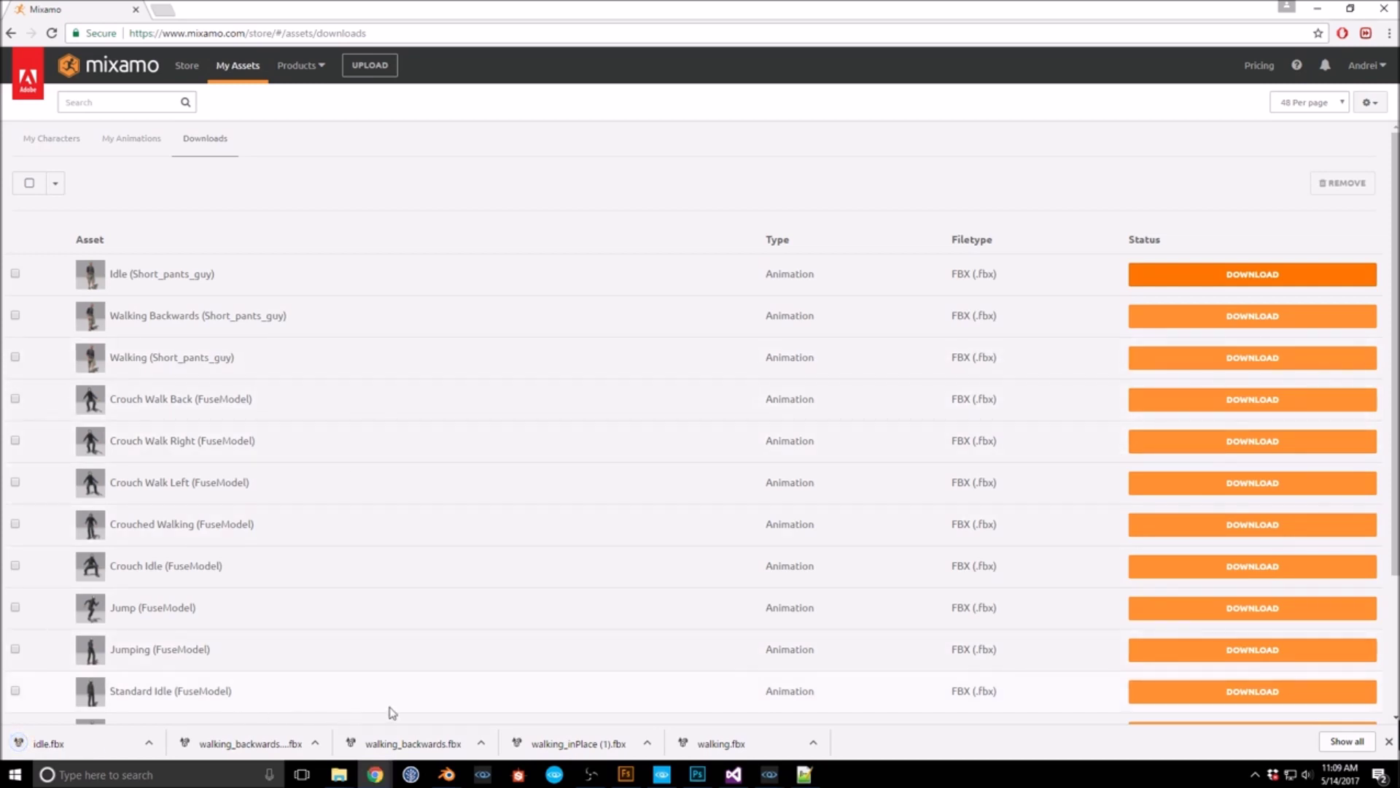
{"action": "mouse_move", "coordinate": [446, 773]}
{"action": "mouse_move", "coordinate": [770, 774]}
{"action": "left_click", "coordinate": [1020, 704]}
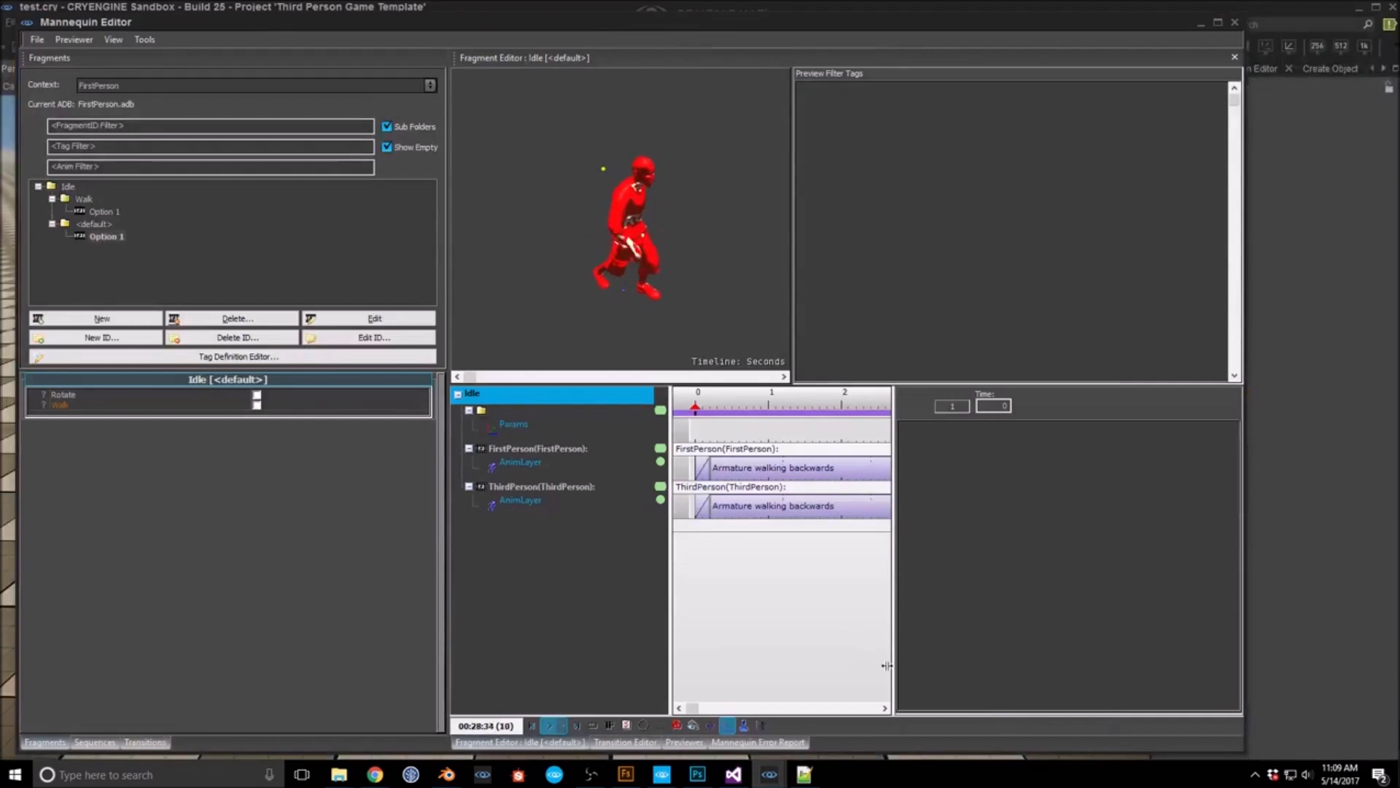
{"action": "left_click", "coordinate": [105, 211]}
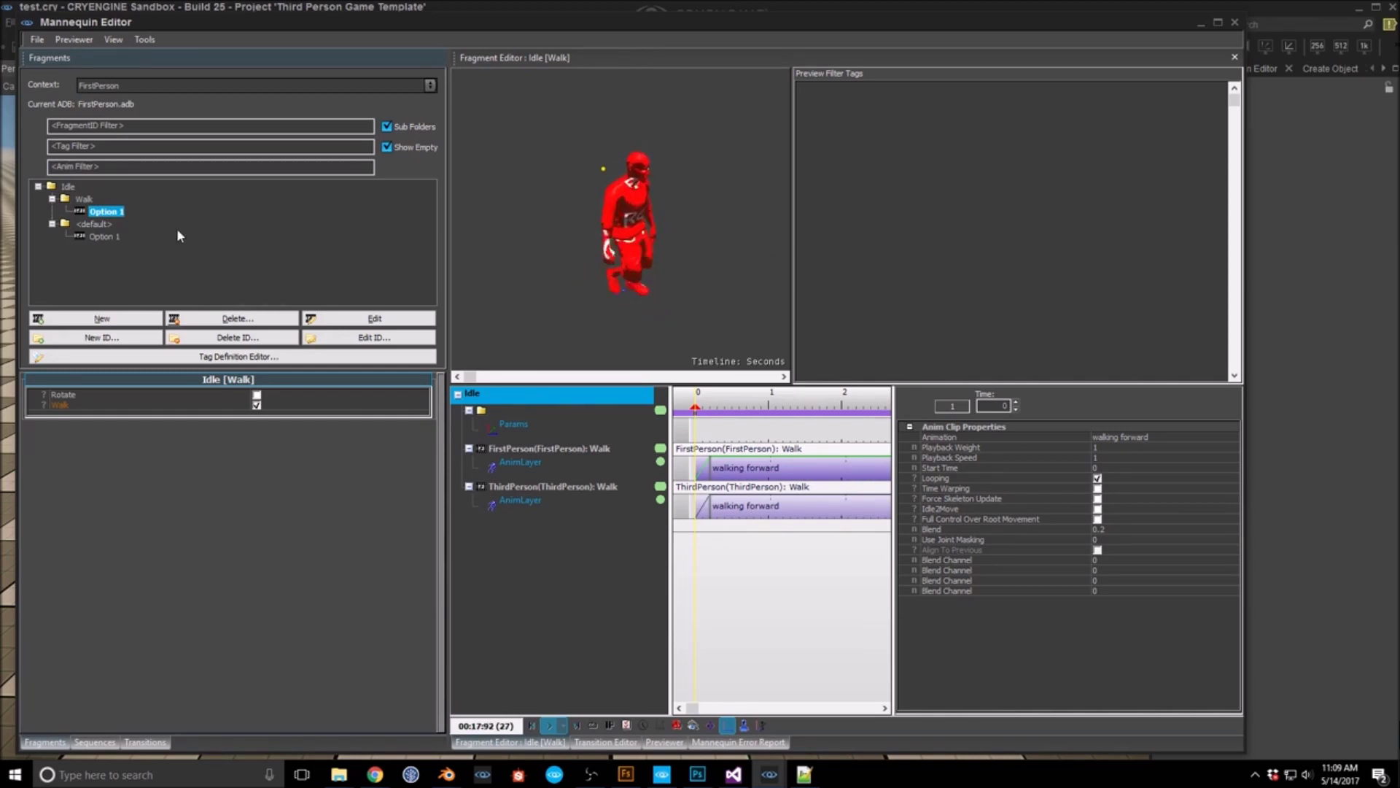
{"action": "left_click", "coordinate": [97, 238]}
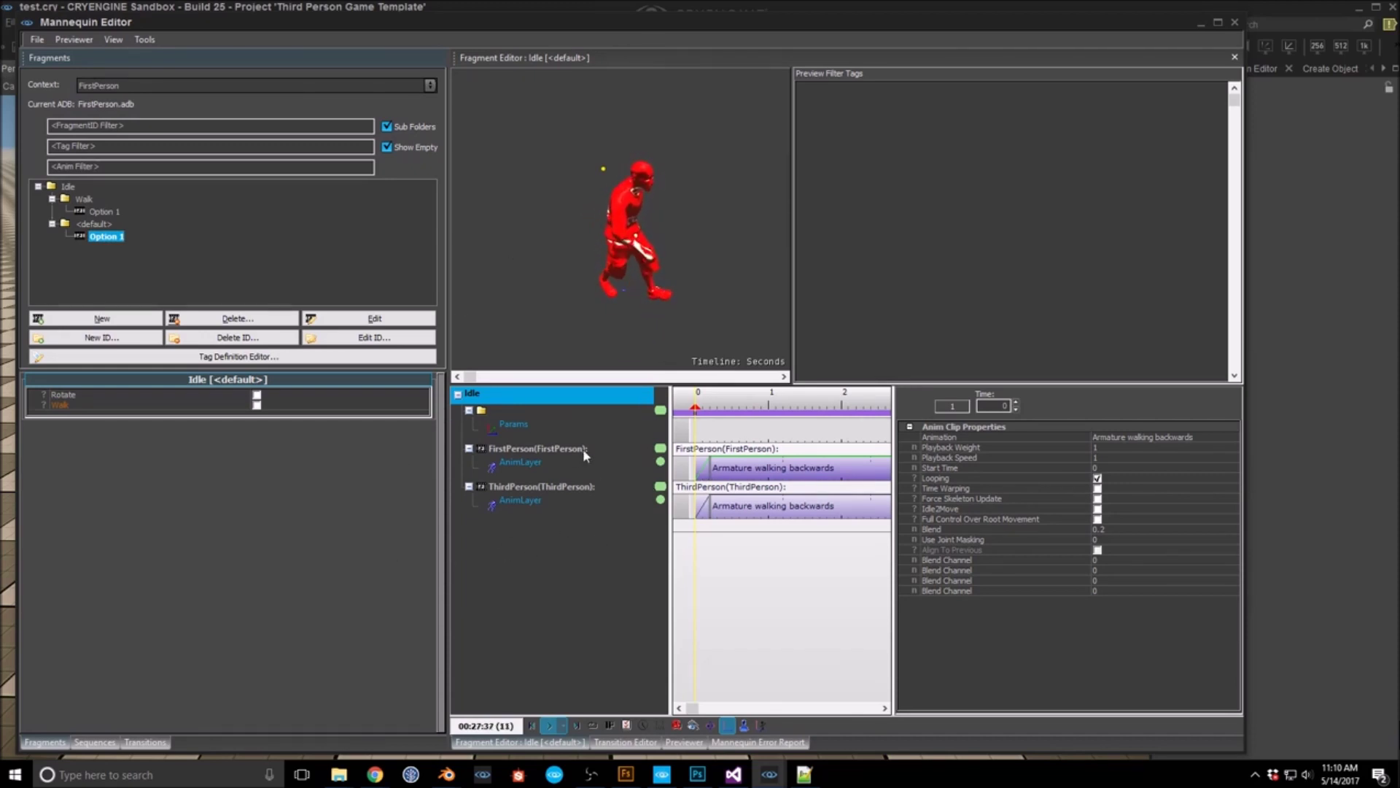
Step: Leave the Mannequin Editor and open the FBX animation importer from the main CRYENGINE Sandbox window
{"action": "mouse_move", "coordinate": [772, 771]}
{"action": "left_click", "coordinate": [846, 717]}
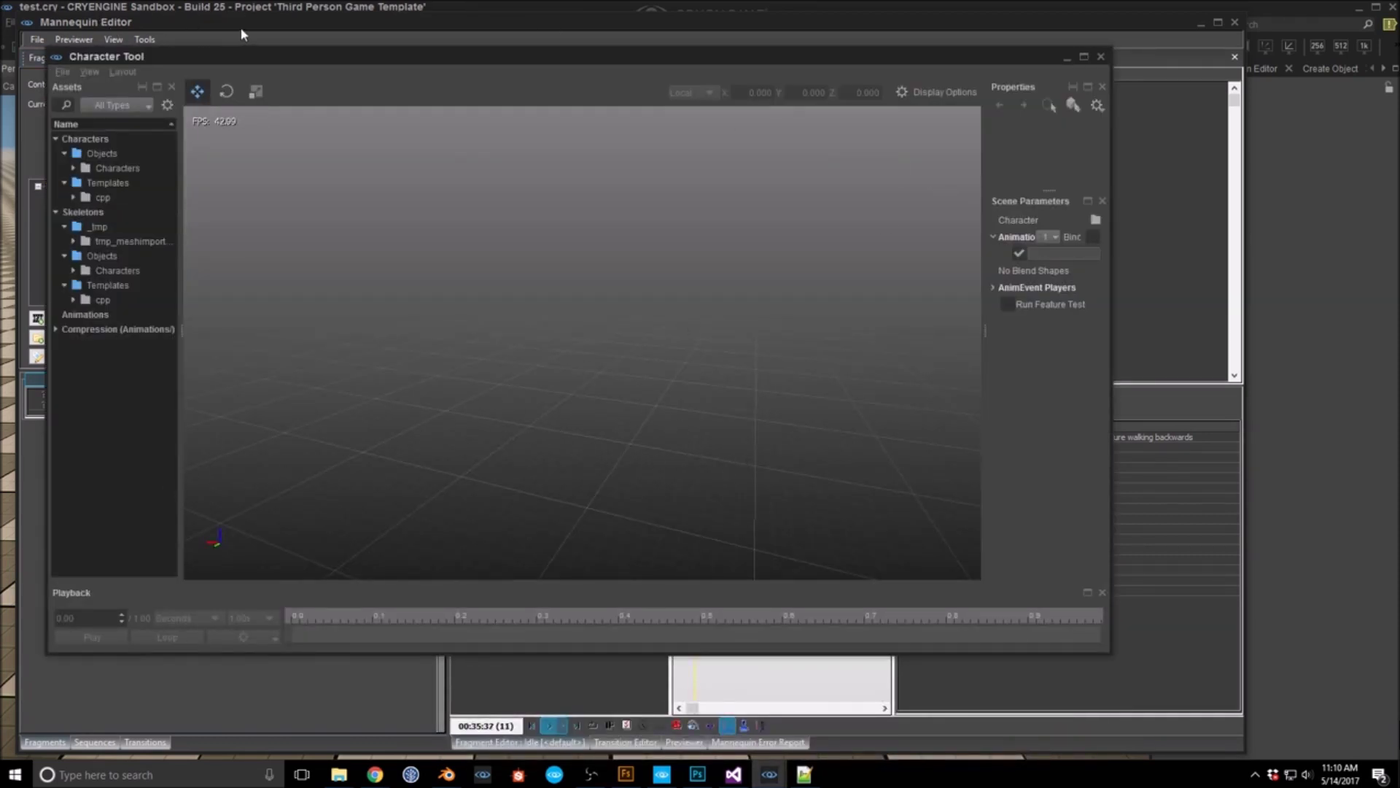
{"action": "left_click", "coordinate": [100, 22]}
{"action": "mouse_move", "coordinate": [771, 777]}
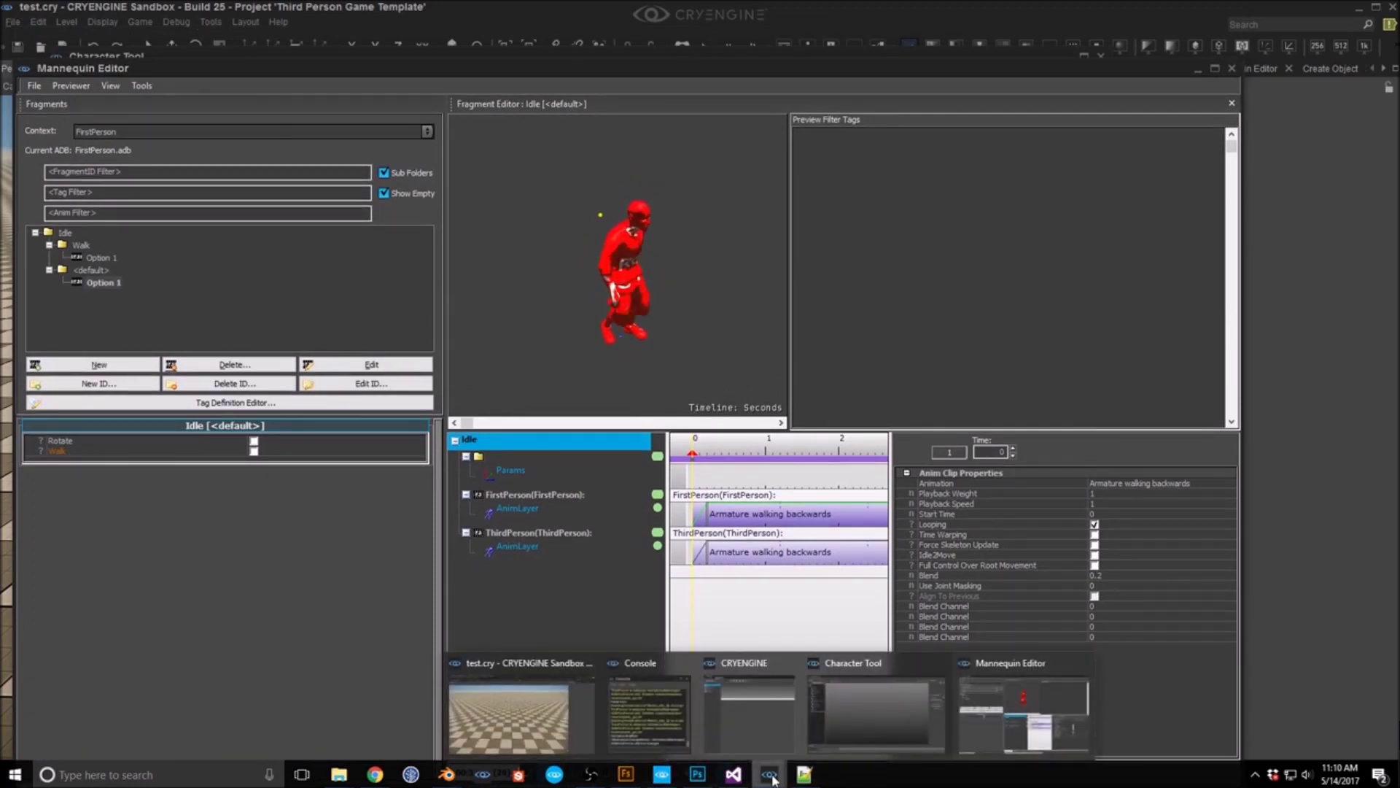
{"action": "left_click", "coordinate": [211, 22]}
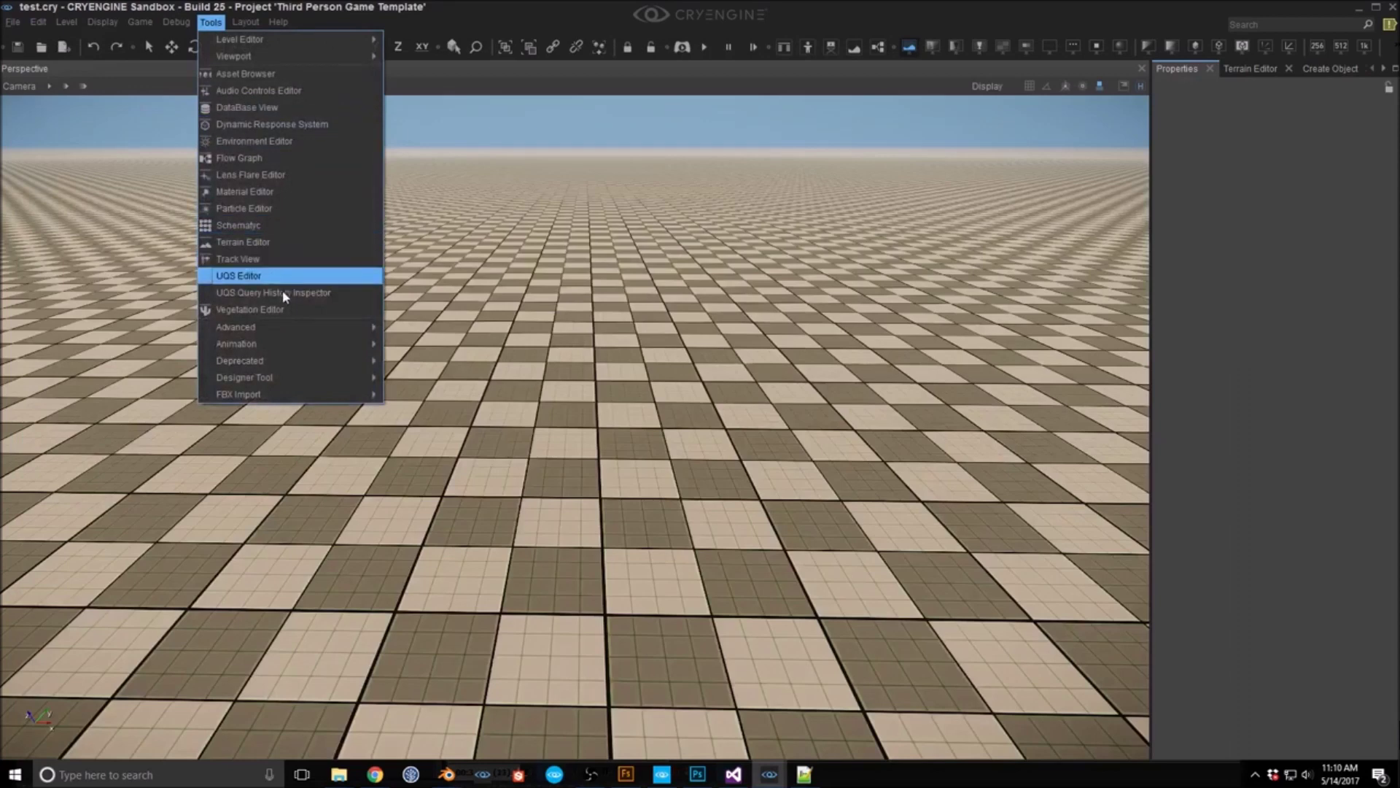
{"action": "mouse_move", "coordinate": [299, 397]}
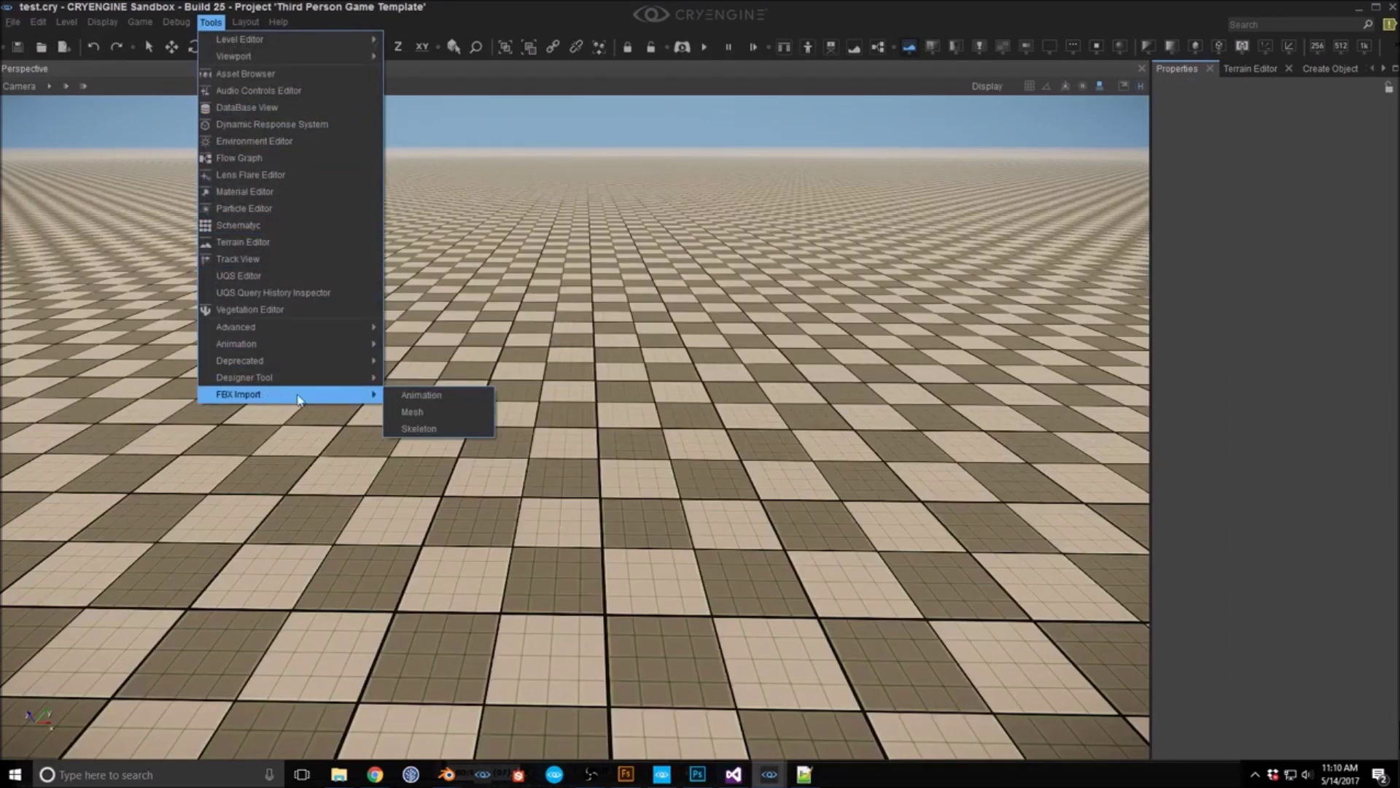
{"action": "left_click", "coordinate": [426, 398]}
{"action": "mouse_move", "coordinate": [340, 771]}
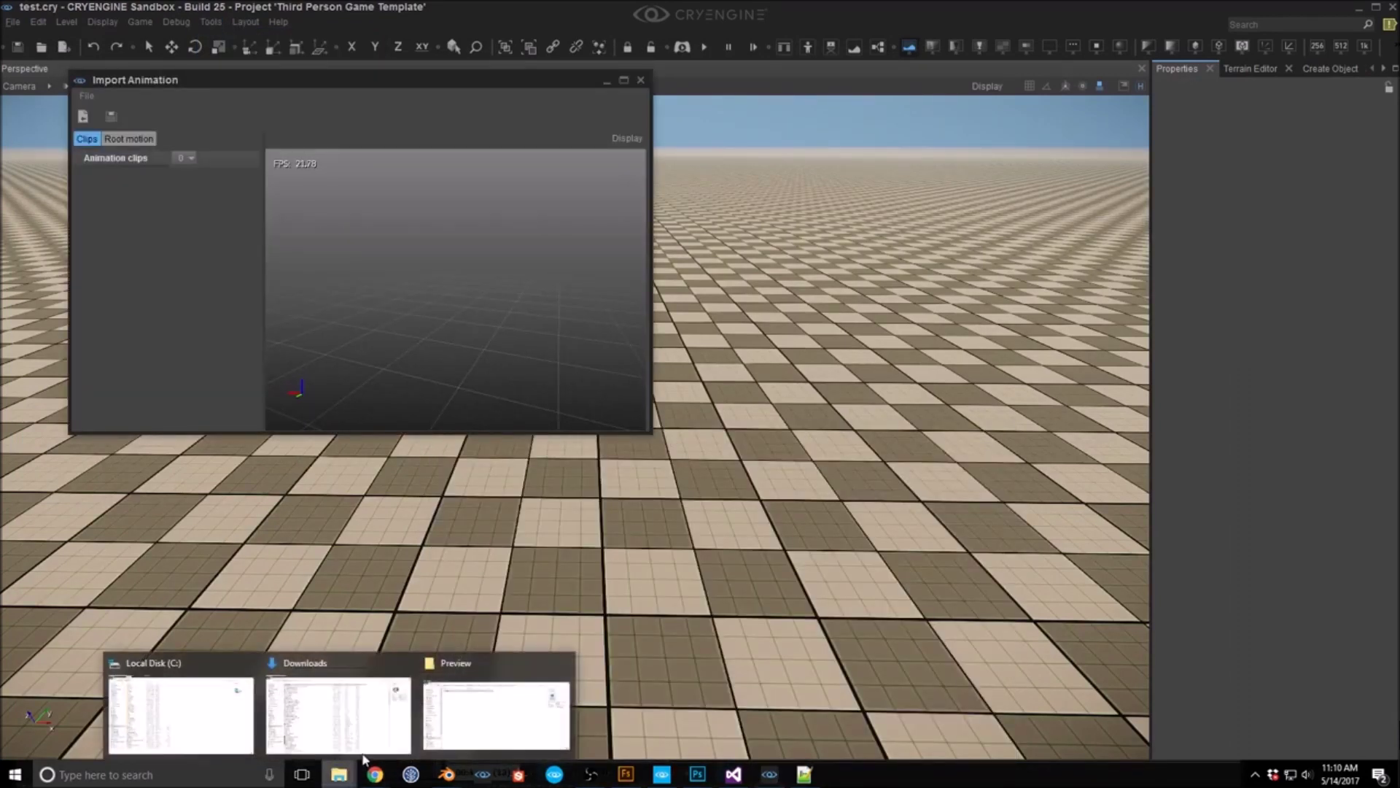
{"action": "mouse_move", "coordinate": [332, 709]}
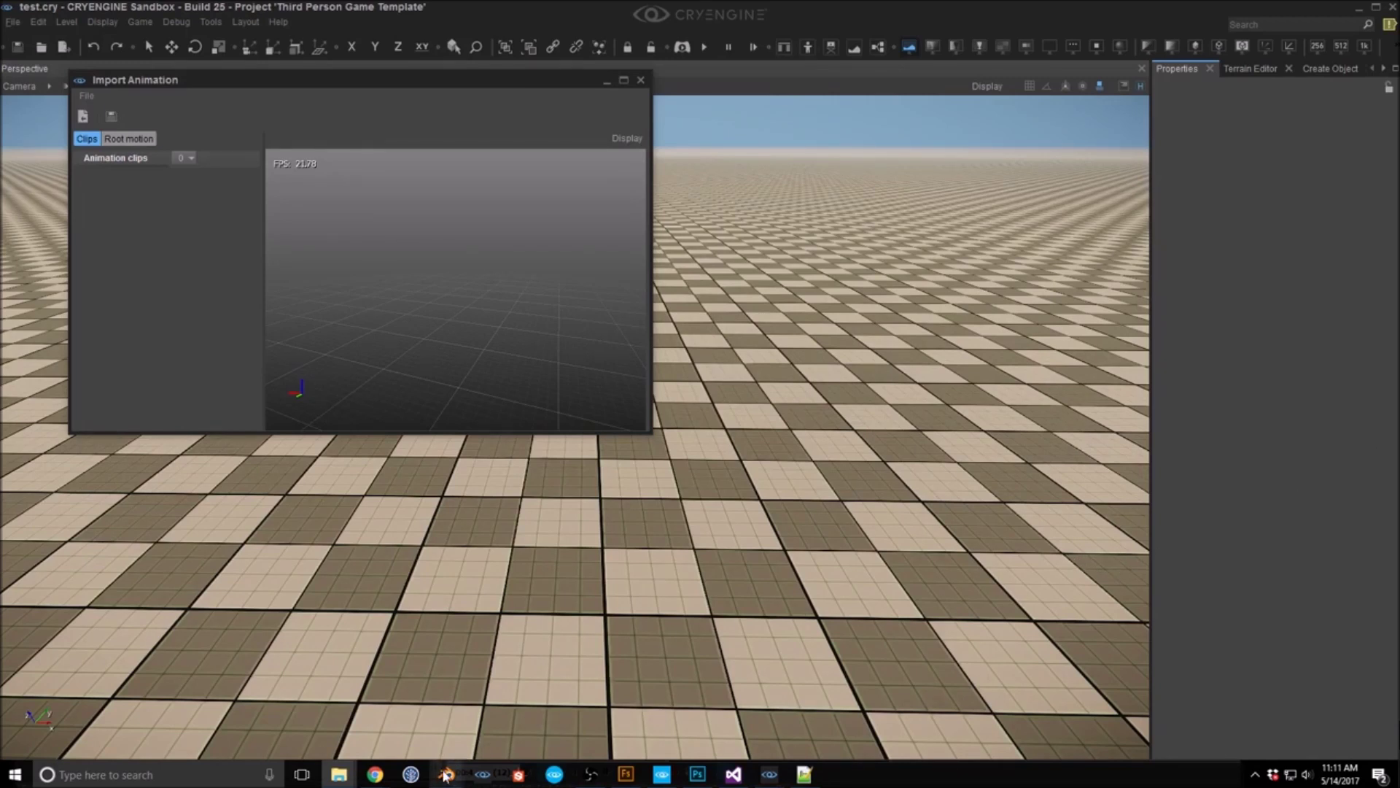
Step: Switch to the empty Blender session and import idle.fbx from the Downloads folder, listing the files by date
{"action": "mouse_move", "coordinate": [446, 774]}
{"action": "left_click", "coordinate": [478, 702]}
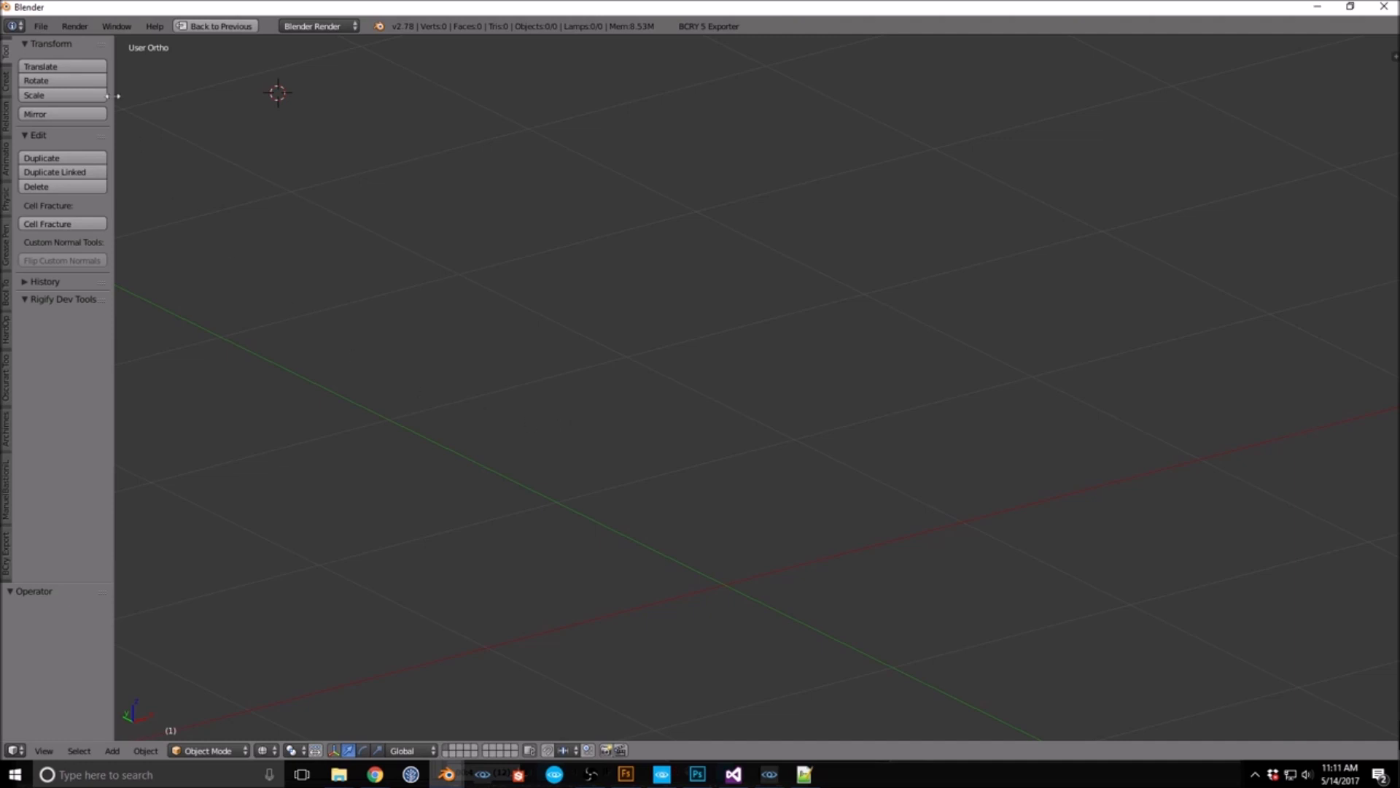
{"action": "left_click", "coordinate": [41, 26]}
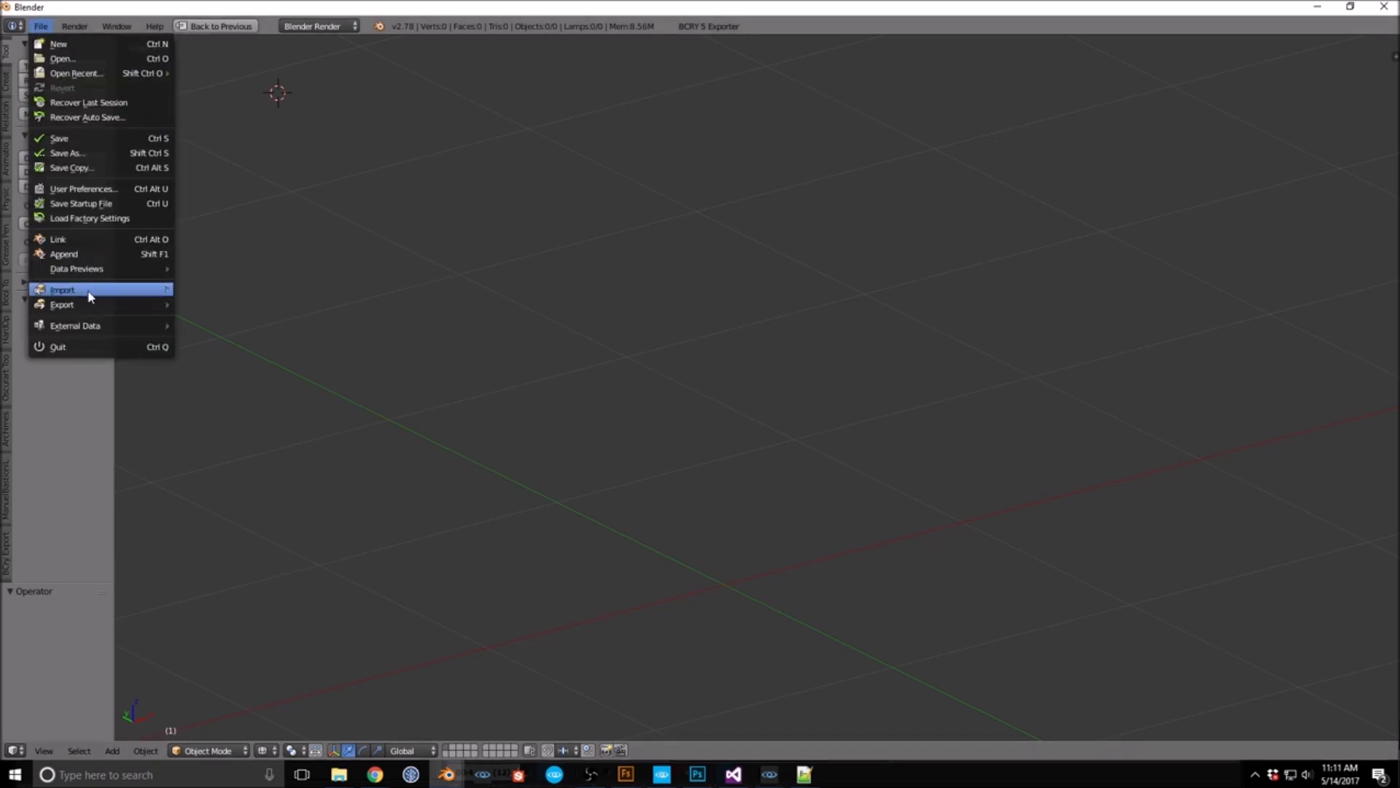
{"action": "mouse_move", "coordinate": [91, 296]}
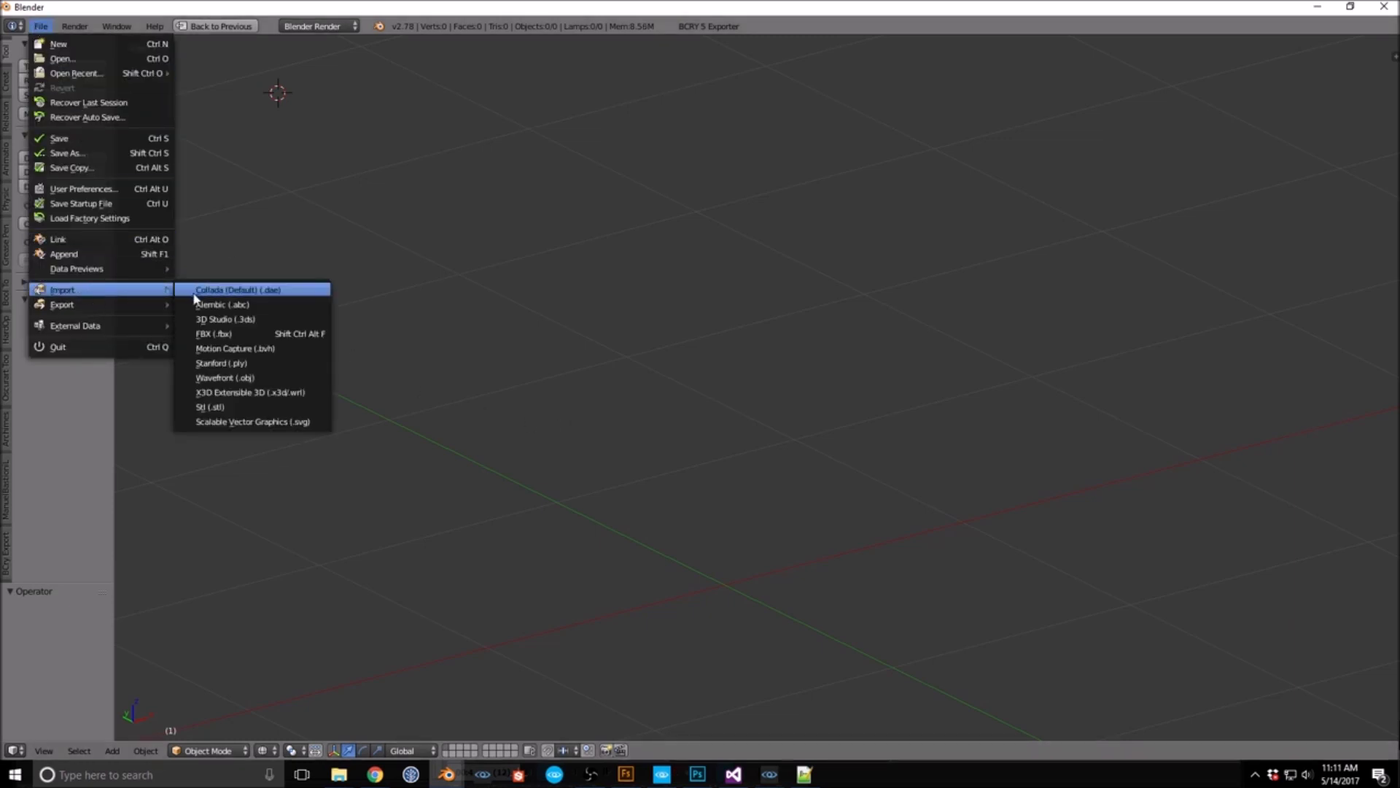
{"action": "left_click", "coordinate": [256, 334]}
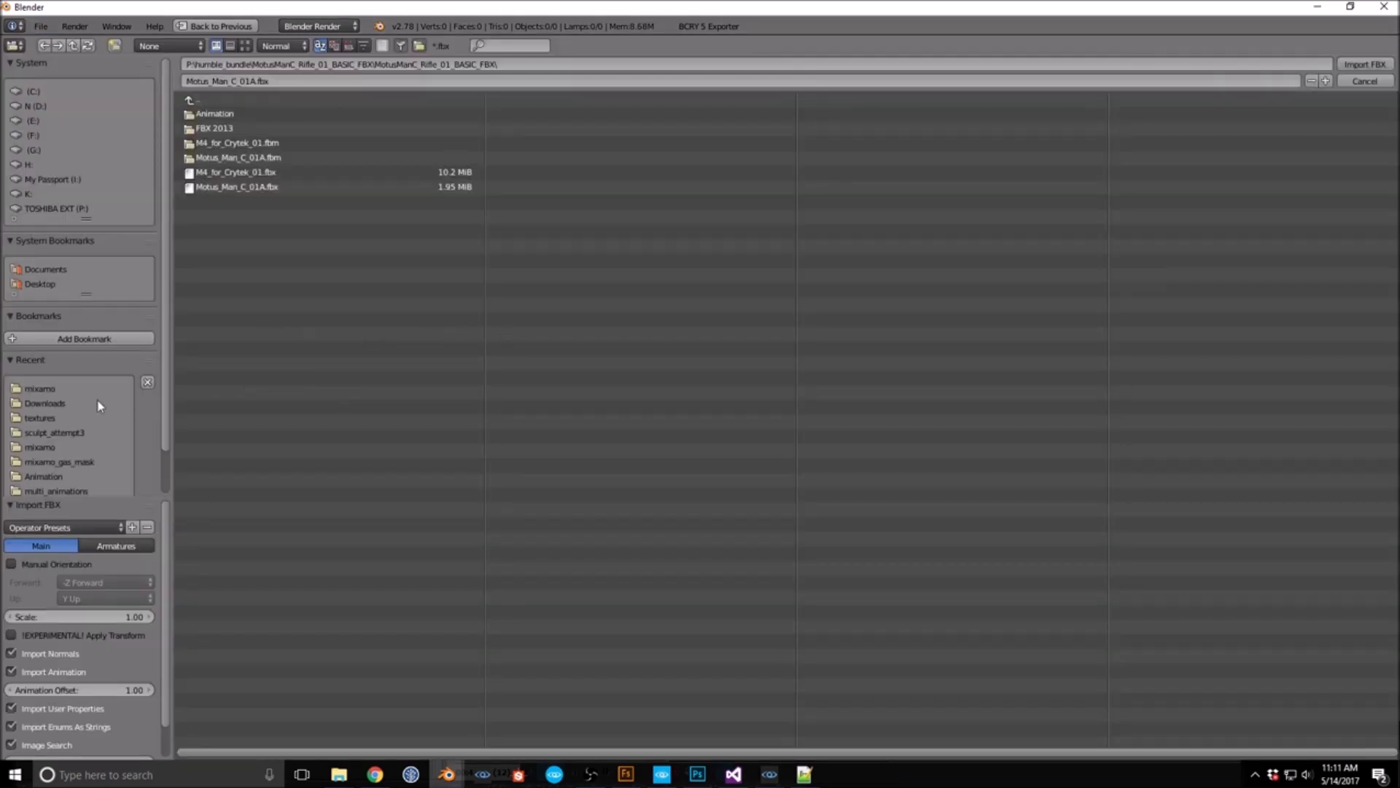
{"action": "left_click", "coordinate": [37, 402]}
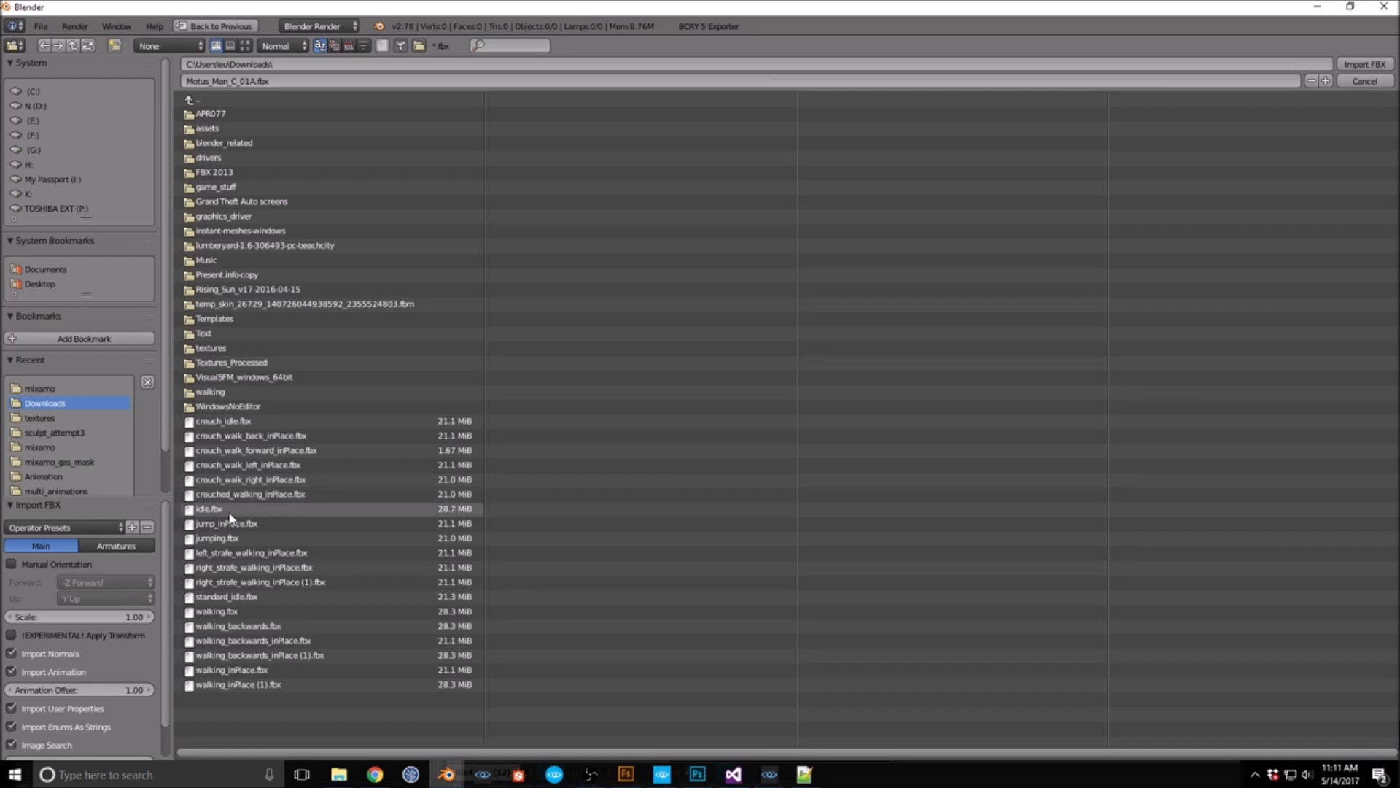
{"action": "left_click", "coordinate": [229, 45]}
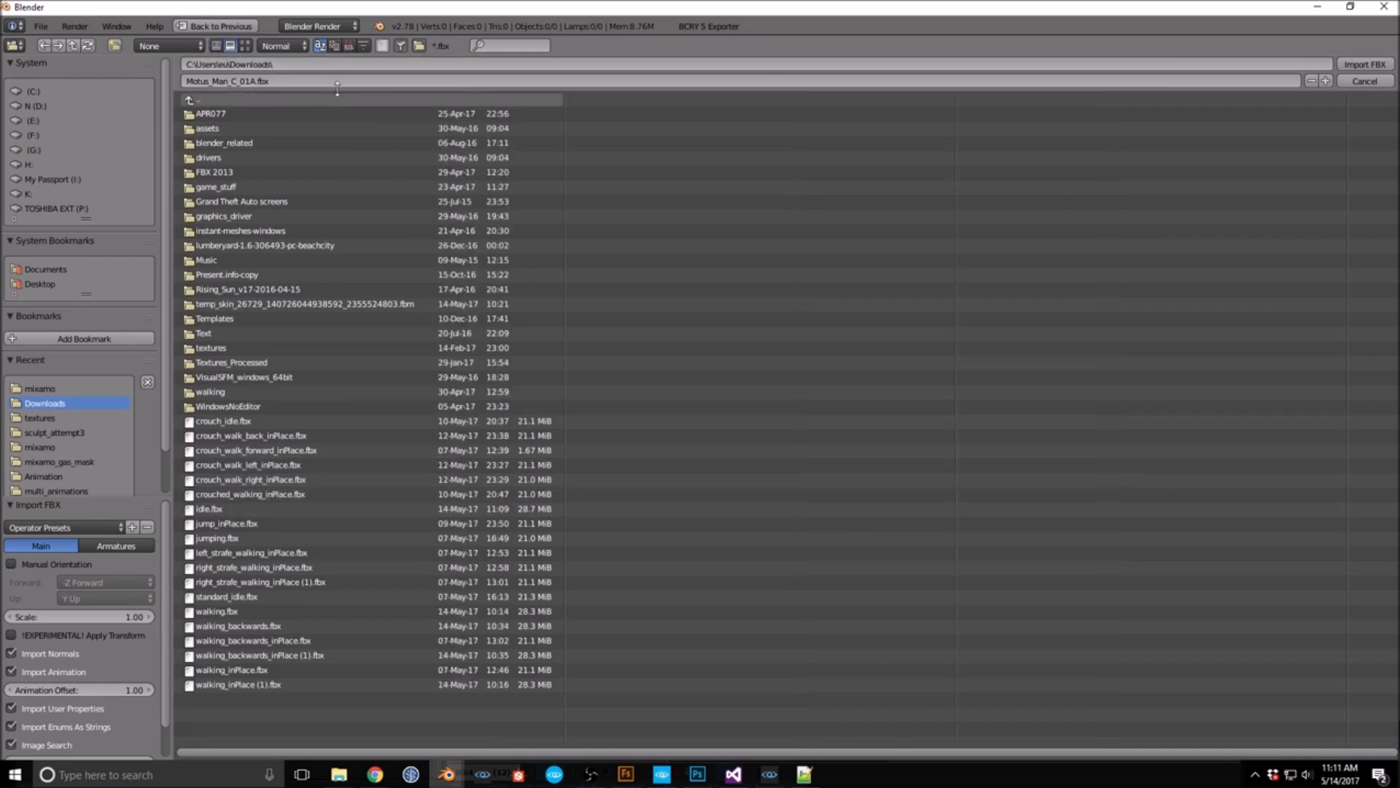
{"action": "left_click", "coordinate": [348, 45]}
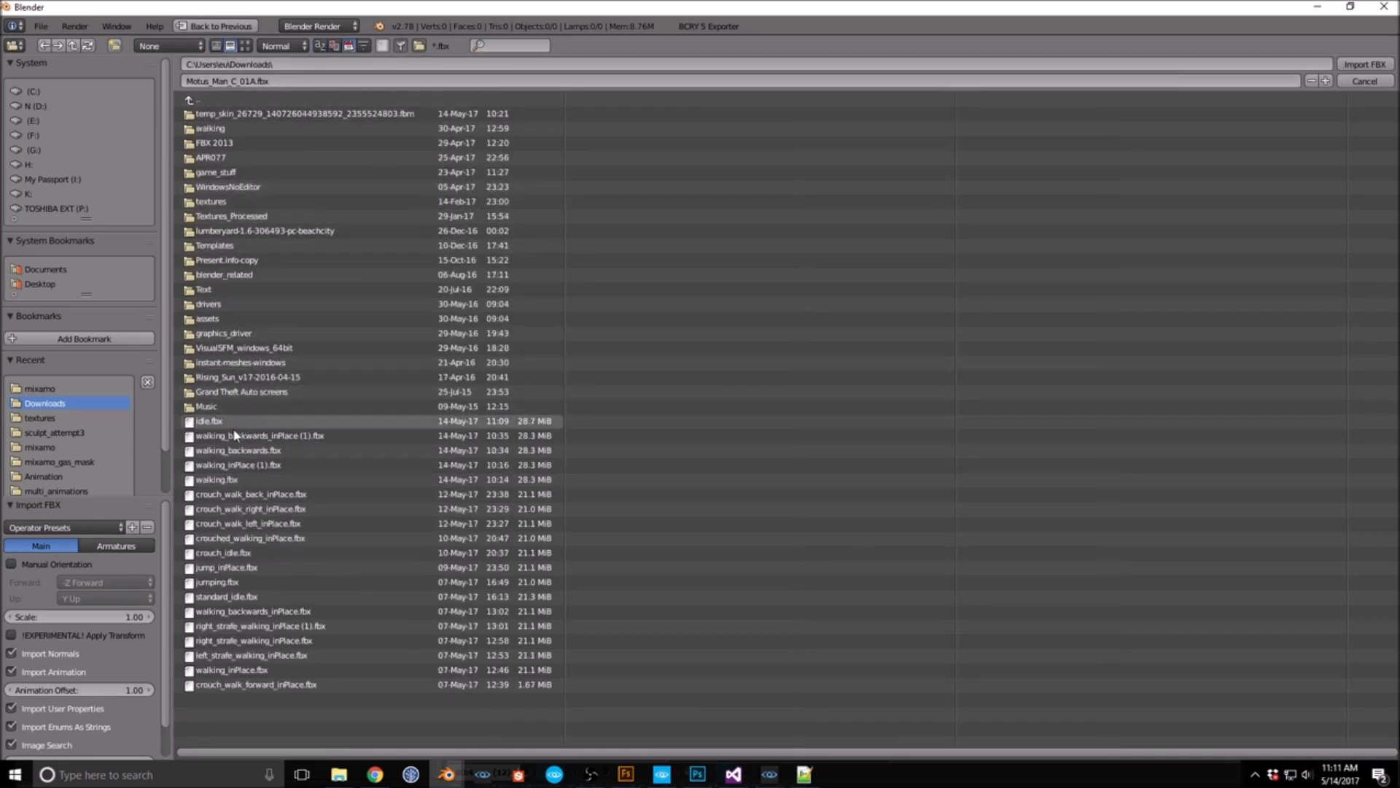
{"action": "left_click", "coordinate": [208, 423]}
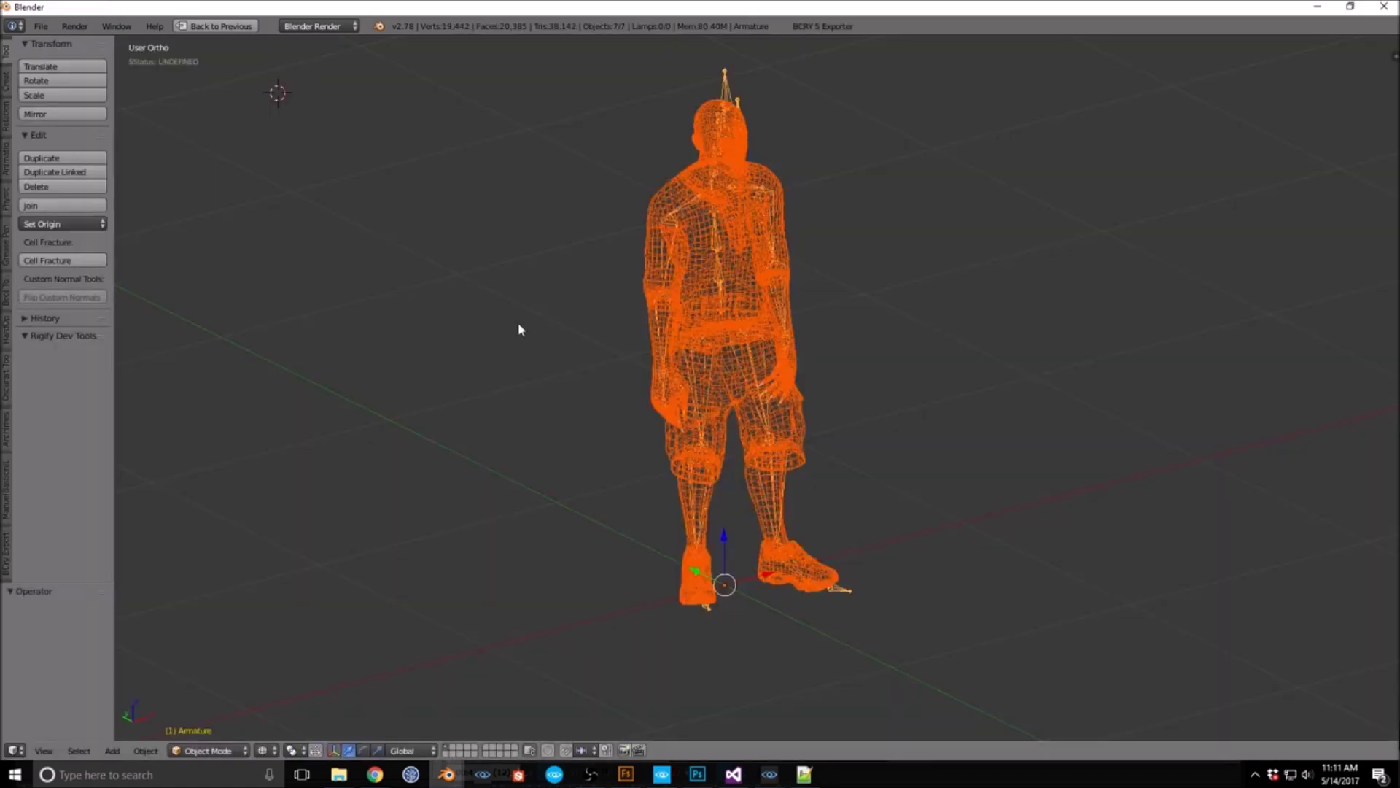
Step: Rotate the imported character 180° about the global Z axis and show its transform properties
{"action": "middle_click_drag", "start_coordinate": [753, 408], "coordinate": [734, 434]}
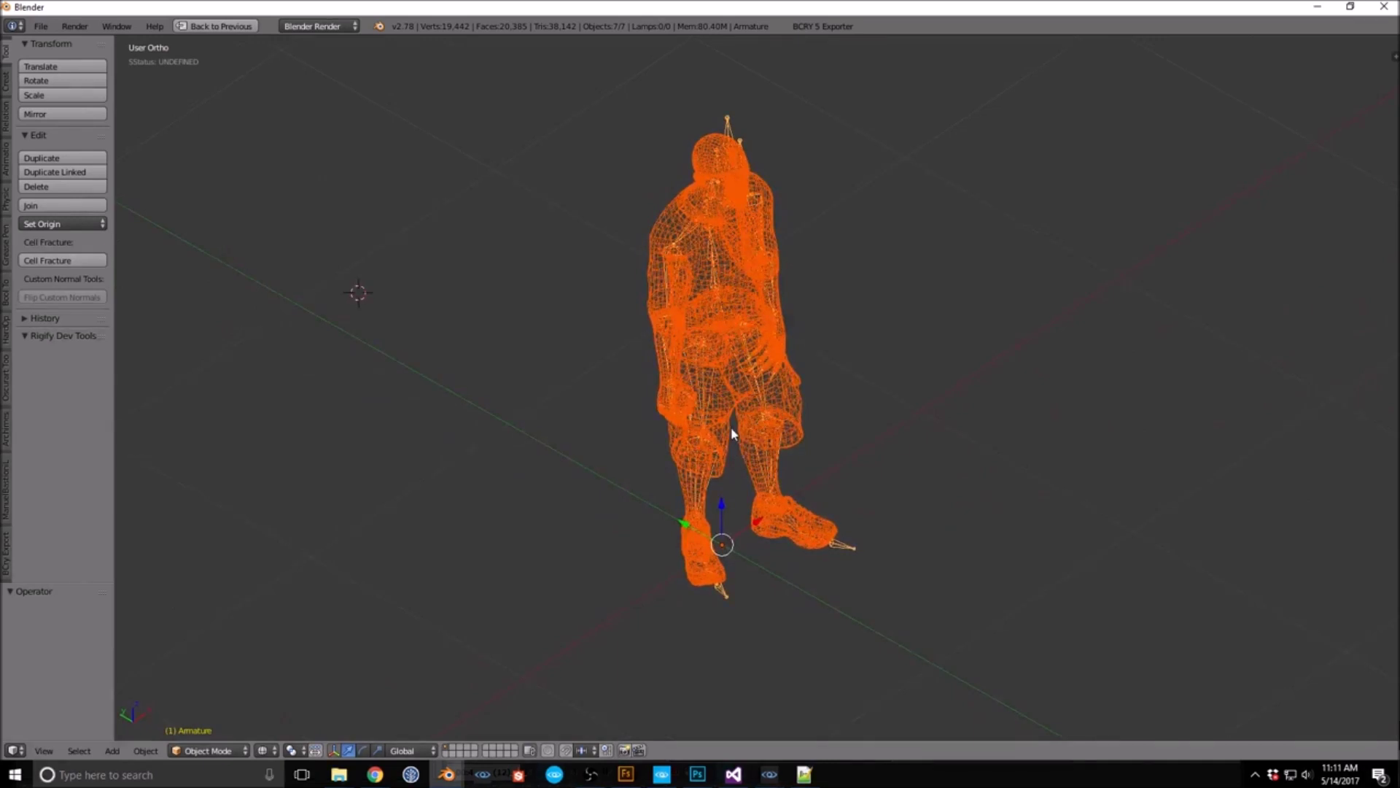
{"action": "key", "text": "r"}
{"action": "key", "text": "z"}
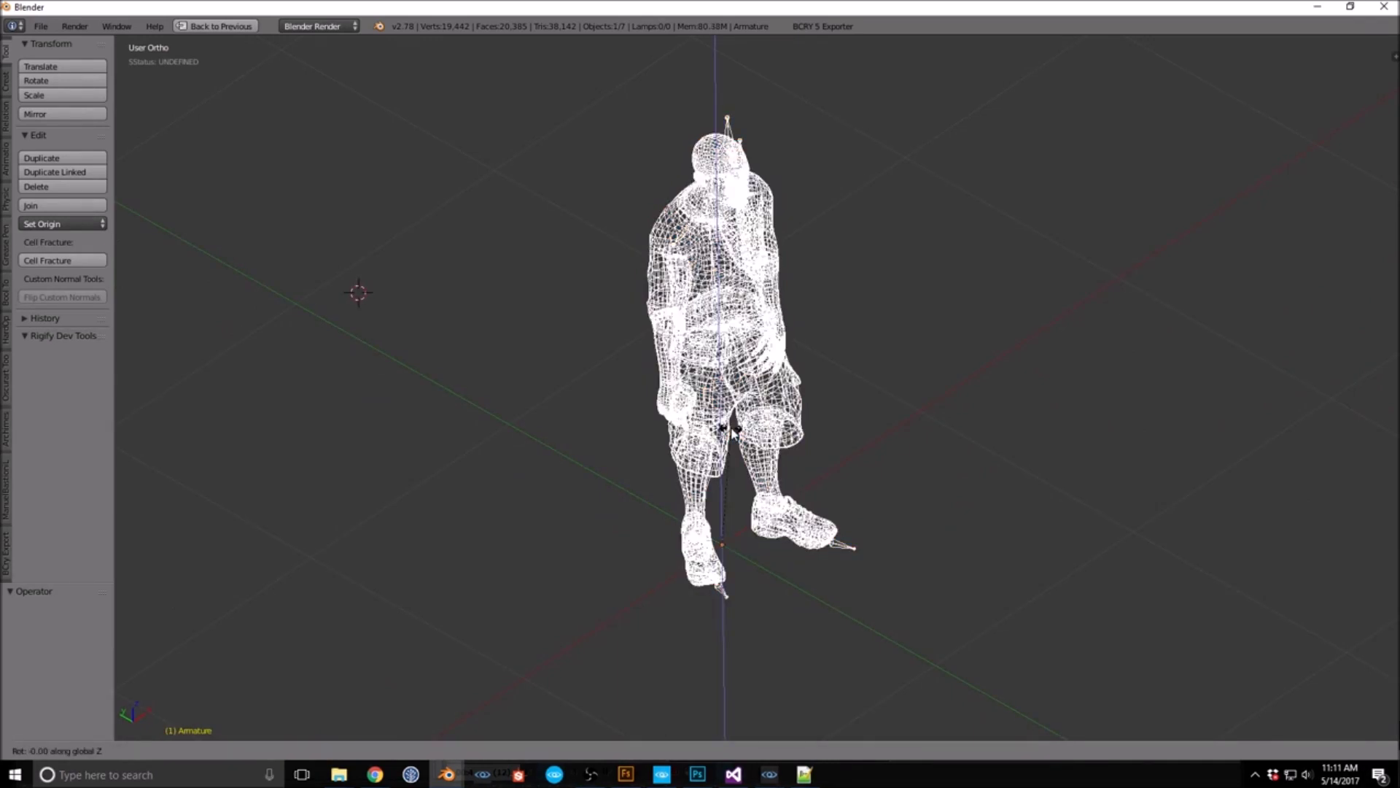
{"action": "type", "text": "180"}
{"action": "key", "text": "Return"}
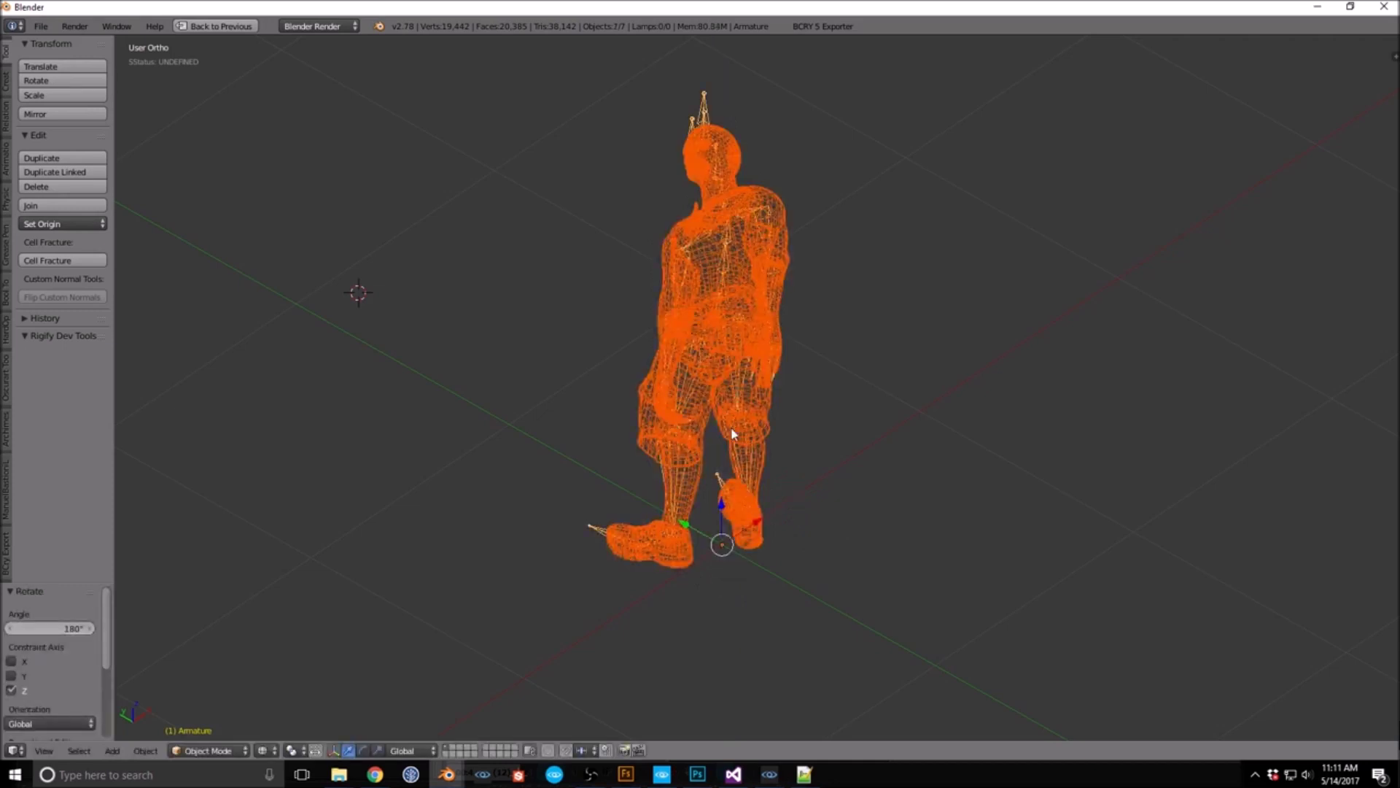
{"action": "scroll", "coordinate": [668, 507], "scroll_direction": "down", "scroll_amount": 1}
{"action": "key", "text": "n"}
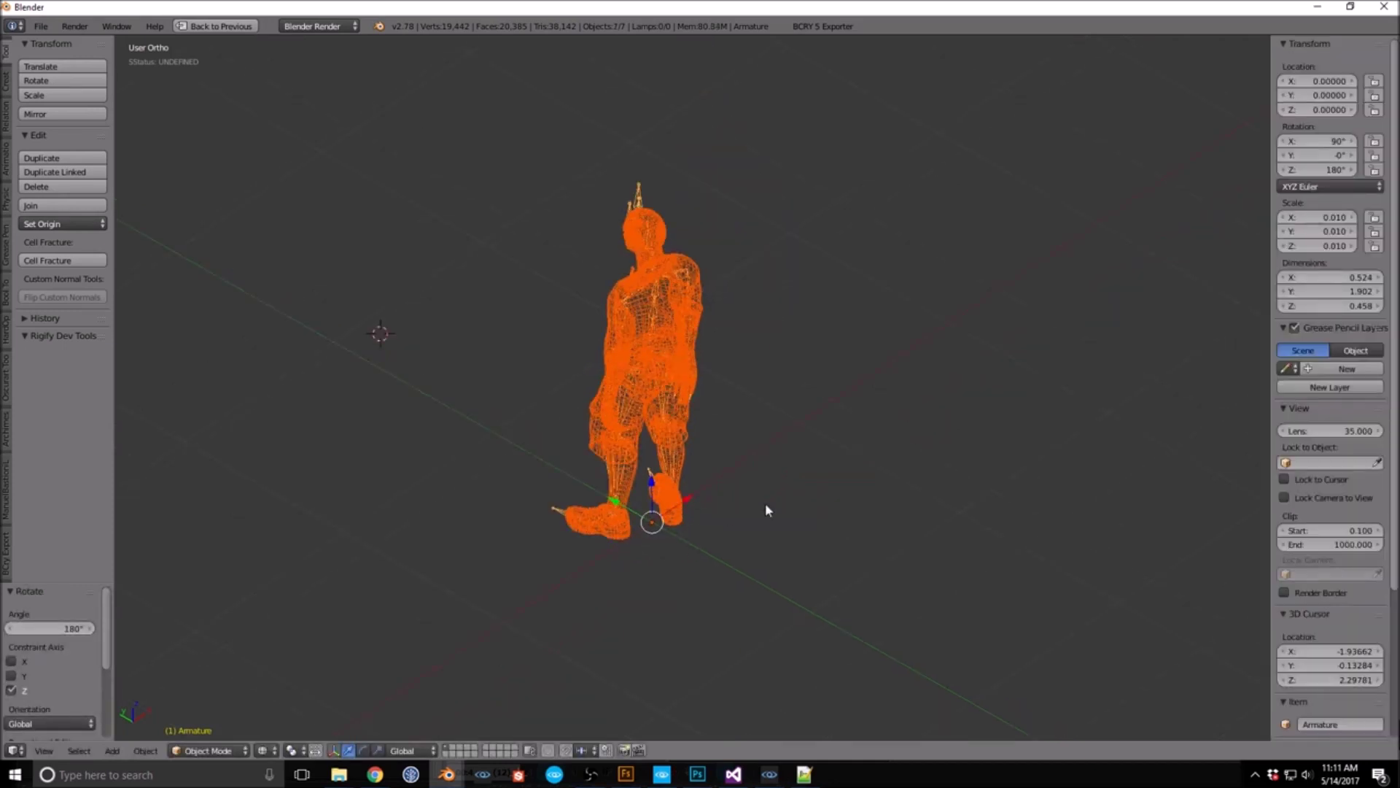
Step: Restore the full layout and join the Body, Bottoms, Eyes, Shoes, Tops and default meshes into one object
{"action": "key", "text": "ctrl+Up"}
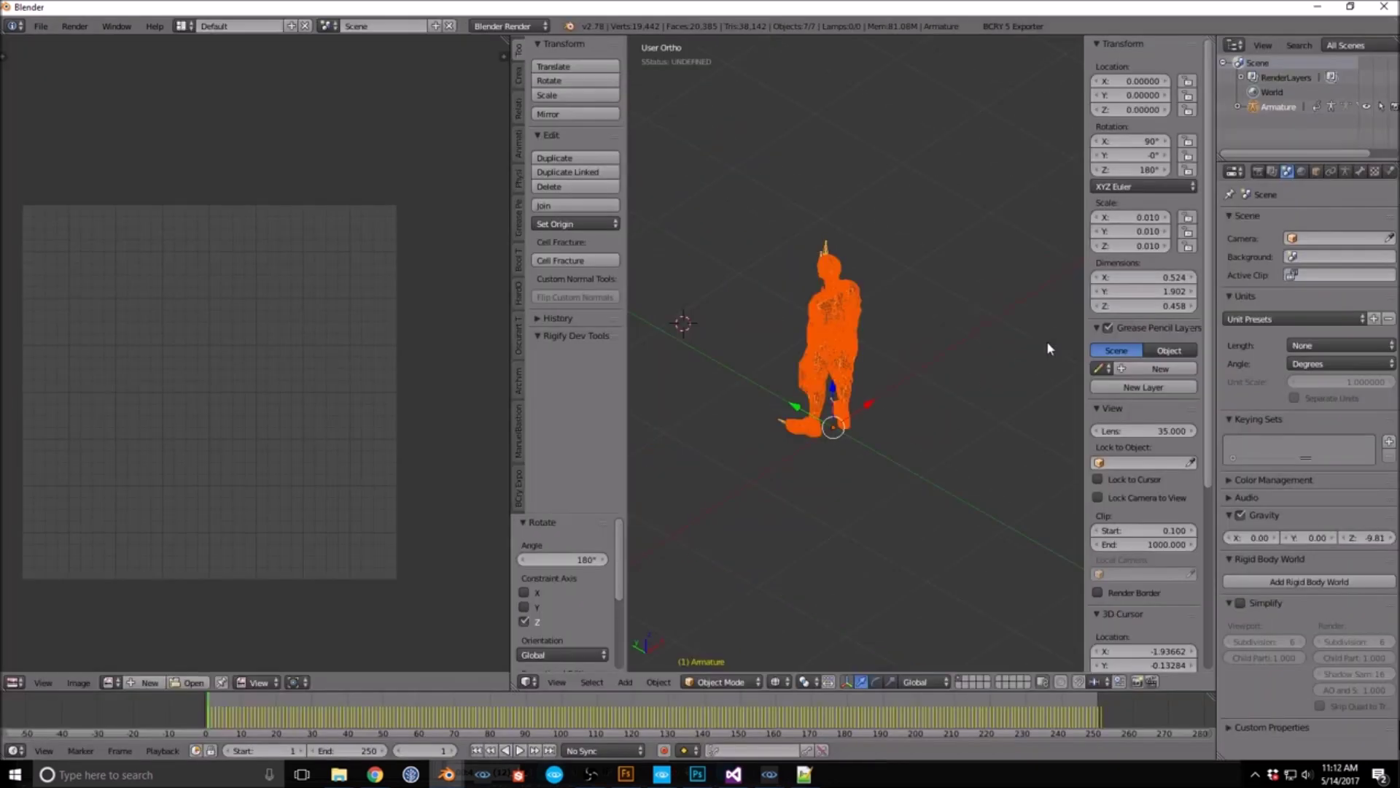
{"action": "left_click_drag", "start_coordinate": [1273, 162], "coordinate": [1267, 332]}
{"action": "left_click", "coordinate": [1236, 106]}
{"action": "left_click", "coordinate": [1266, 170]}
{"action": "left_click", "coordinate": [1268, 181], "text": "shift"}
{"action": "left_click", "coordinate": [1268, 194], "text": "shift"}
{"action": "left_click", "coordinate": [1268, 208], "text": "shift"}
{"action": "left_click", "coordinate": [1268, 223], "text": "shift"}
{"action": "left_click", "coordinate": [1270, 238], "text": "shift"}
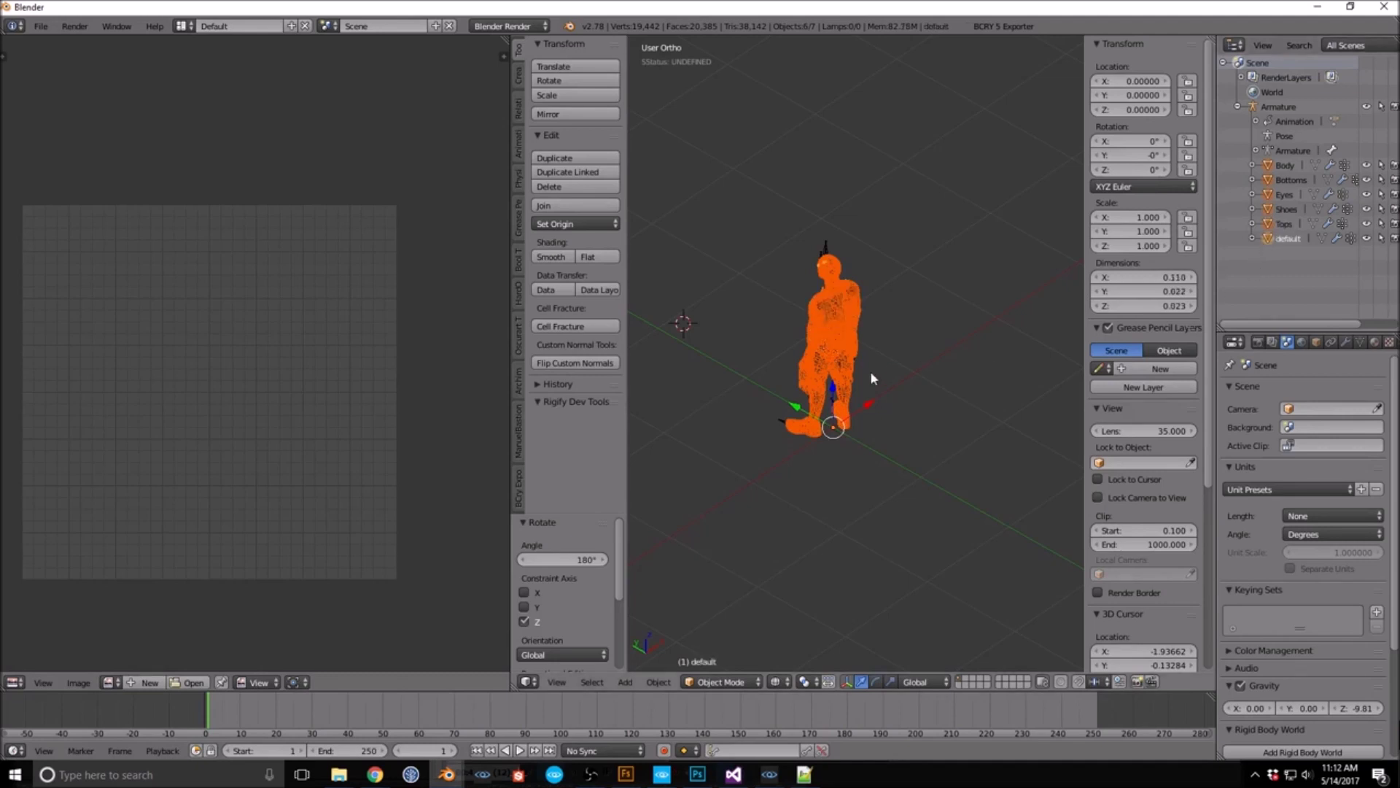
{"action": "key", "text": "ctrl+j"}
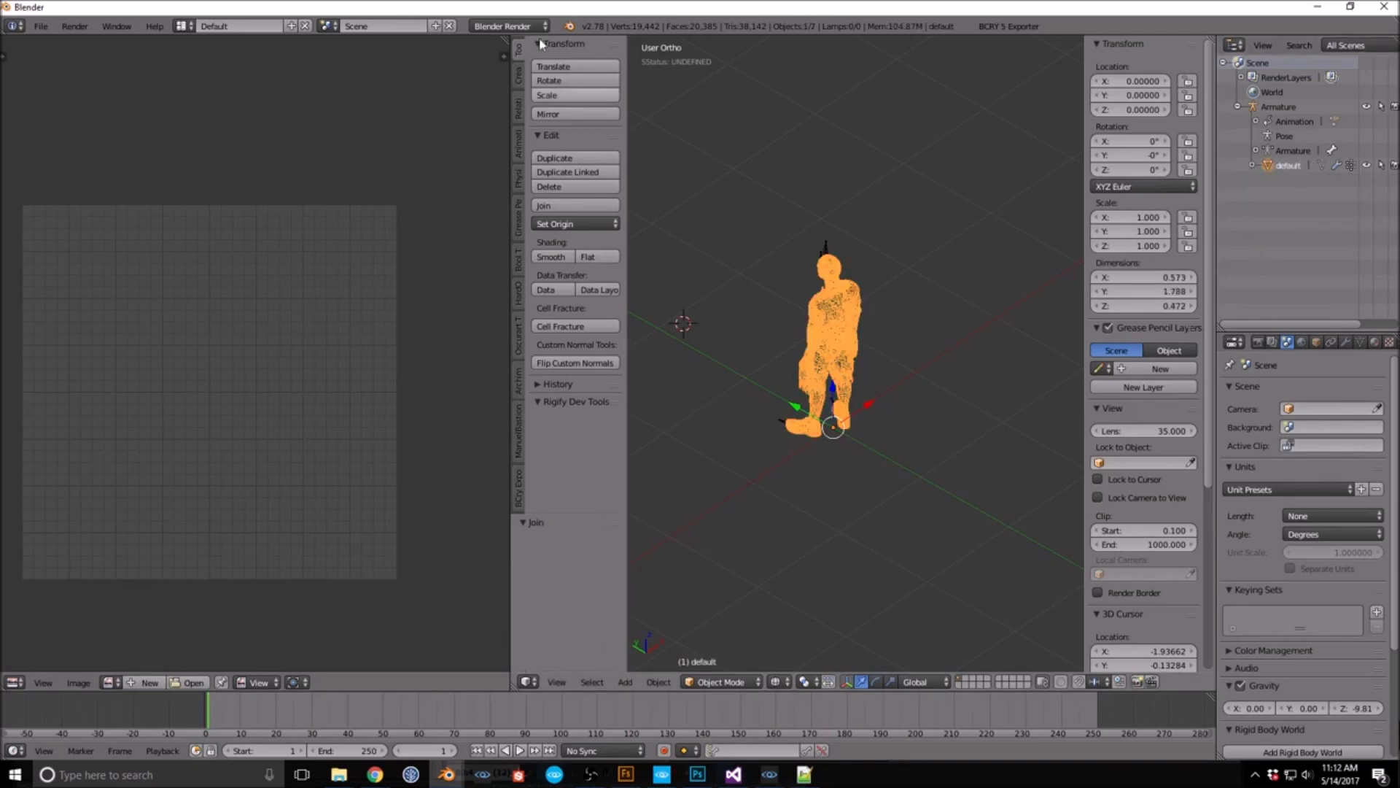
Step: Rename the armature's animation action to idle in the Outliner
{"action": "left_click", "coordinate": [1256, 121]}
{"action": "double_click", "coordinate": [1311, 136]}
{"action": "key", "text": "BackSpace"}
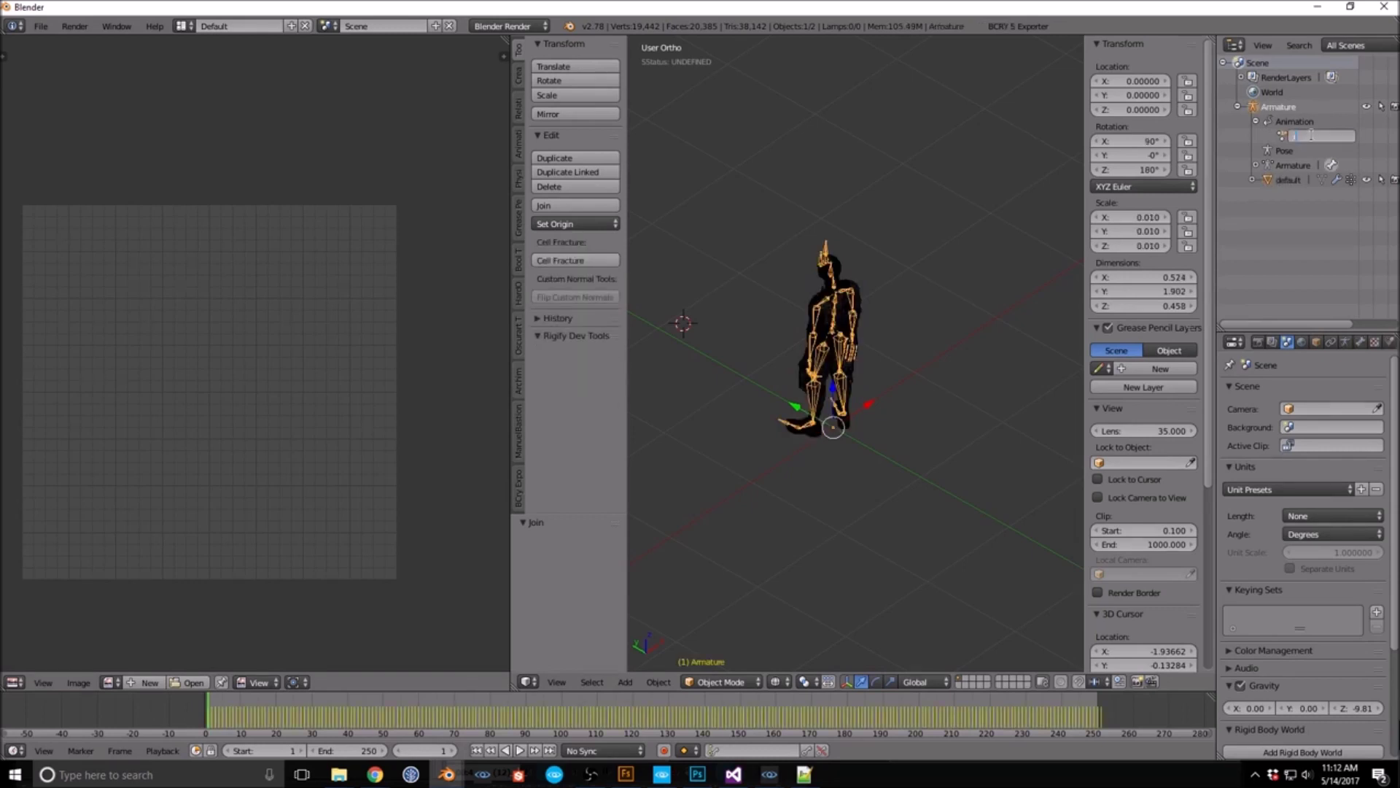
{"action": "key", "text": "Return"}
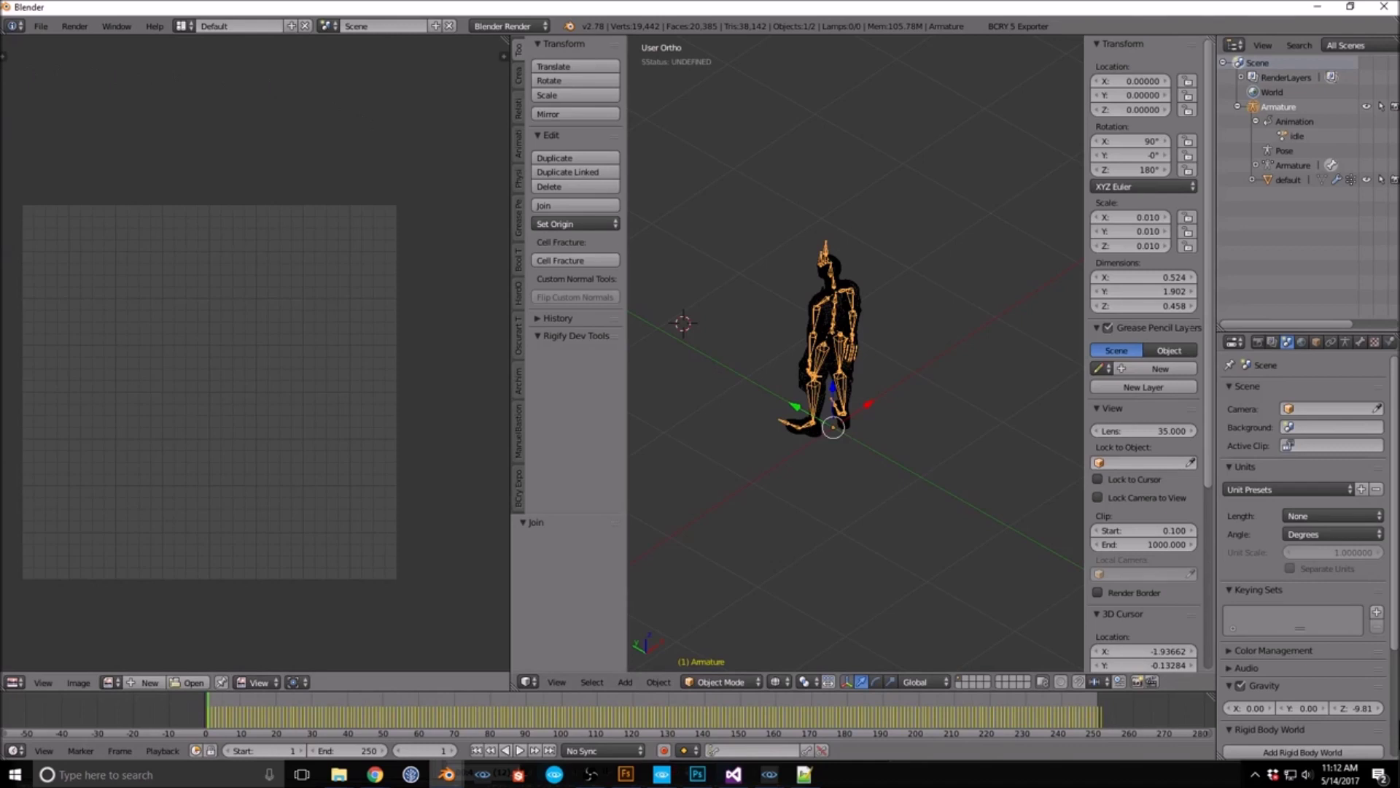
Step: Export the scene as an FBX file named idle into the project's Characters\mixamo folder
{"action": "left_click", "coordinate": [40, 26]}
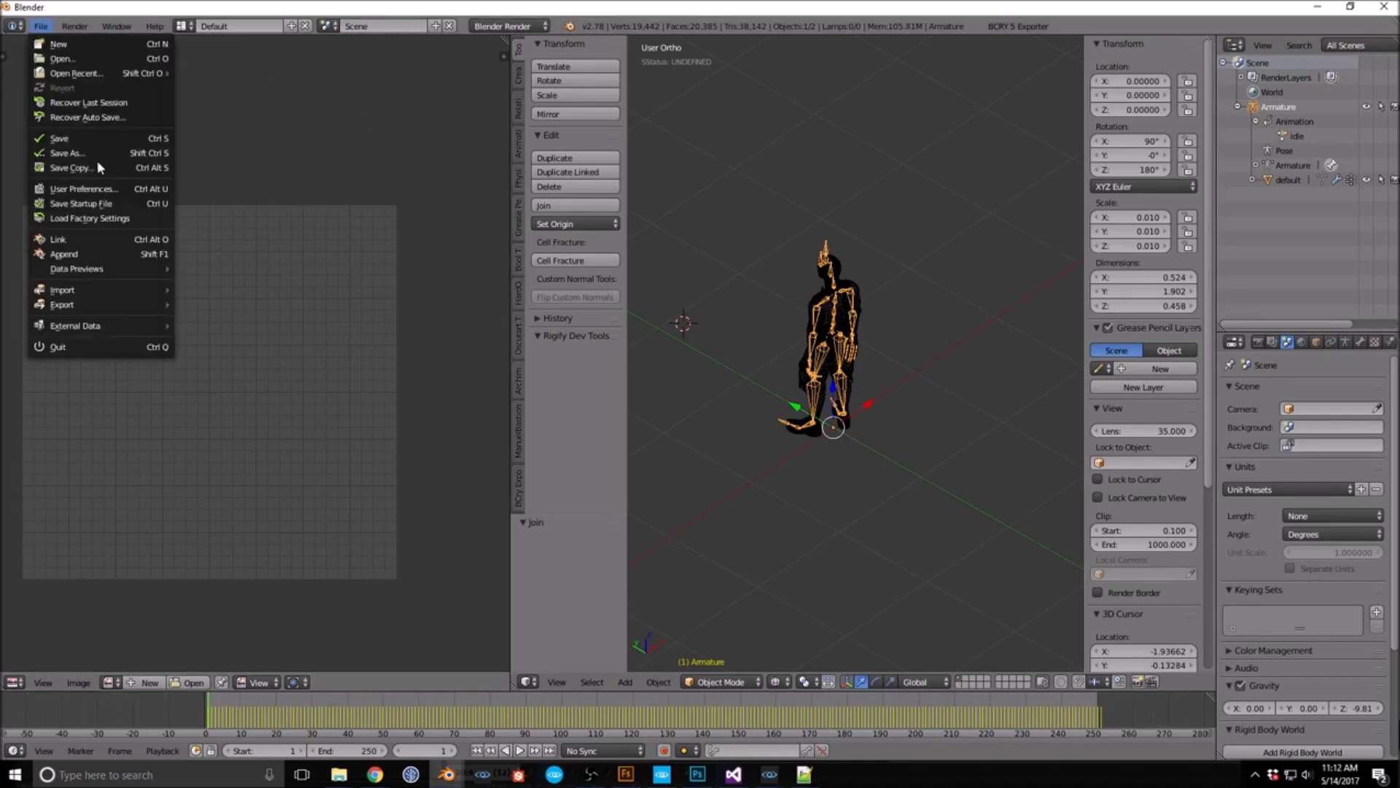
{"action": "mouse_move", "coordinate": [103, 305]}
{"action": "left_click", "coordinate": [204, 353]}
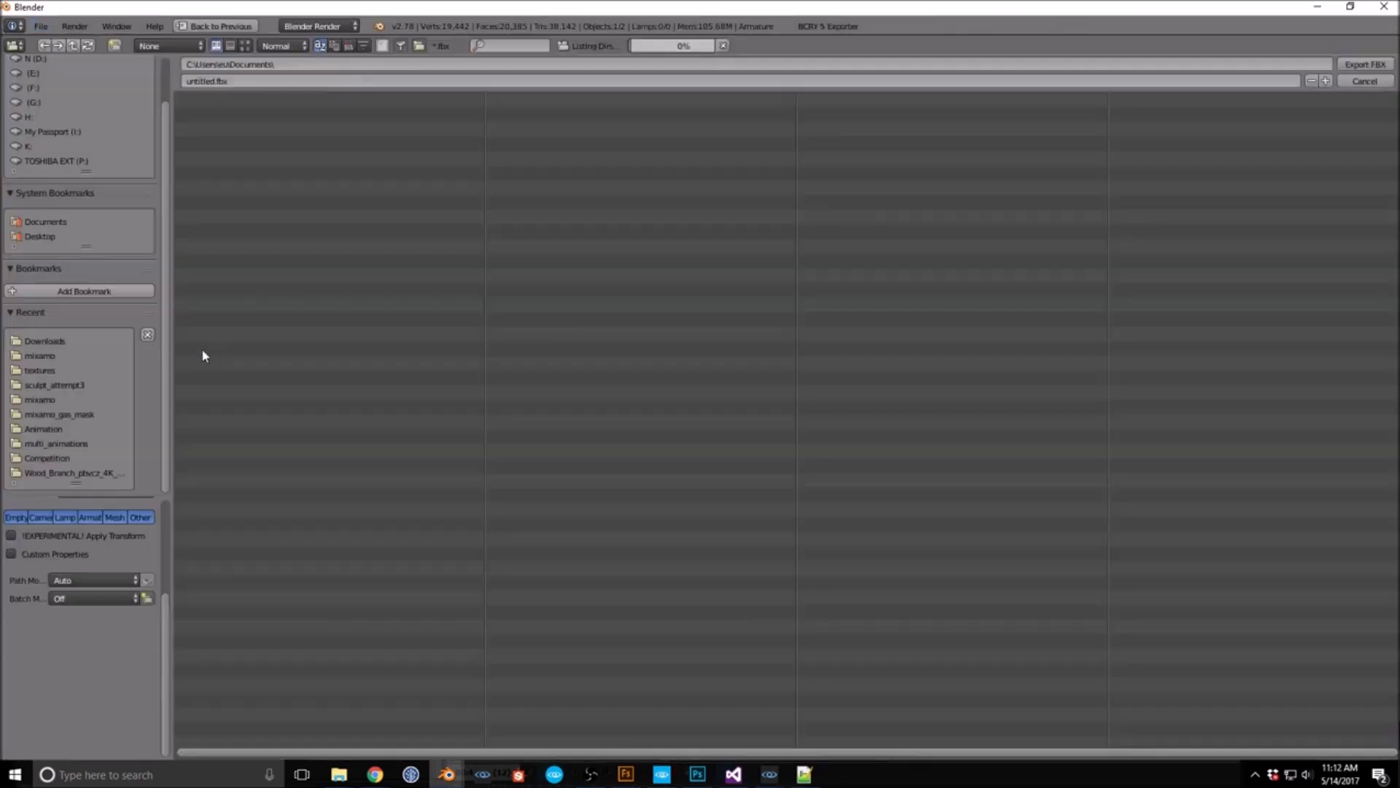
{"action": "left_click", "coordinate": [41, 355]}
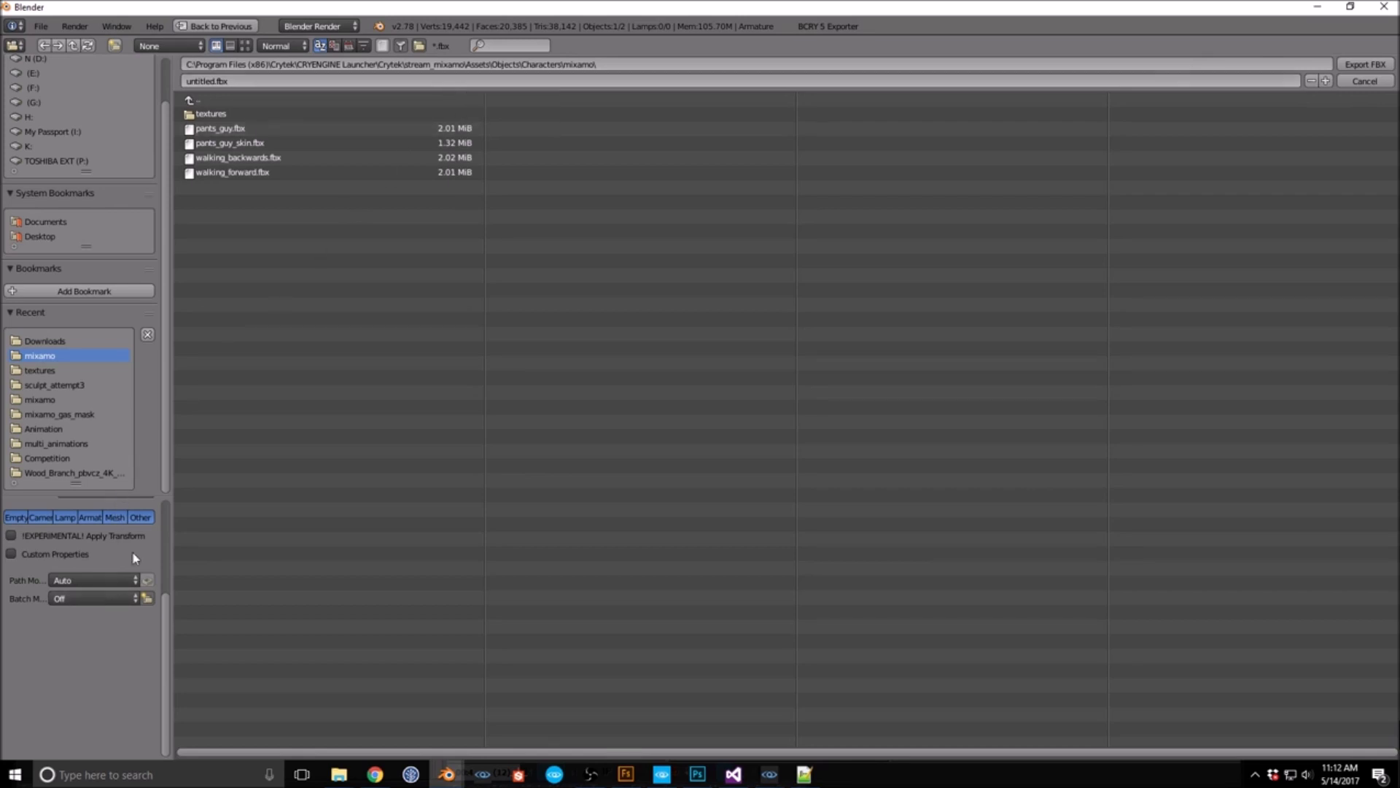
{"action": "scroll", "coordinate": [136, 584], "scroll_direction": "up", "scroll_amount": 5}
{"action": "left_click", "coordinate": [323, 80]}
{"action": "type", "text": "id"}
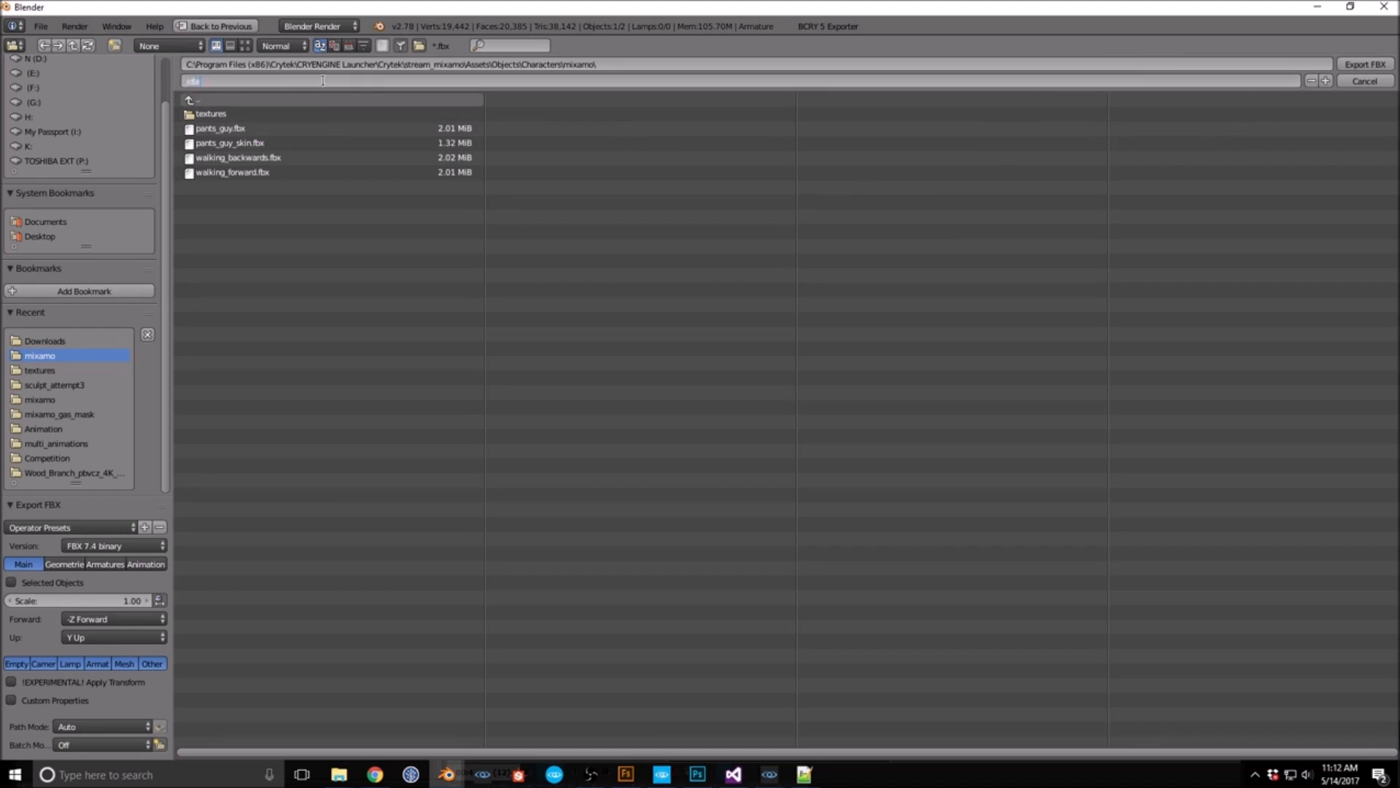
{"action": "type", "text": "le"}
{"action": "key", "text": "Return"}
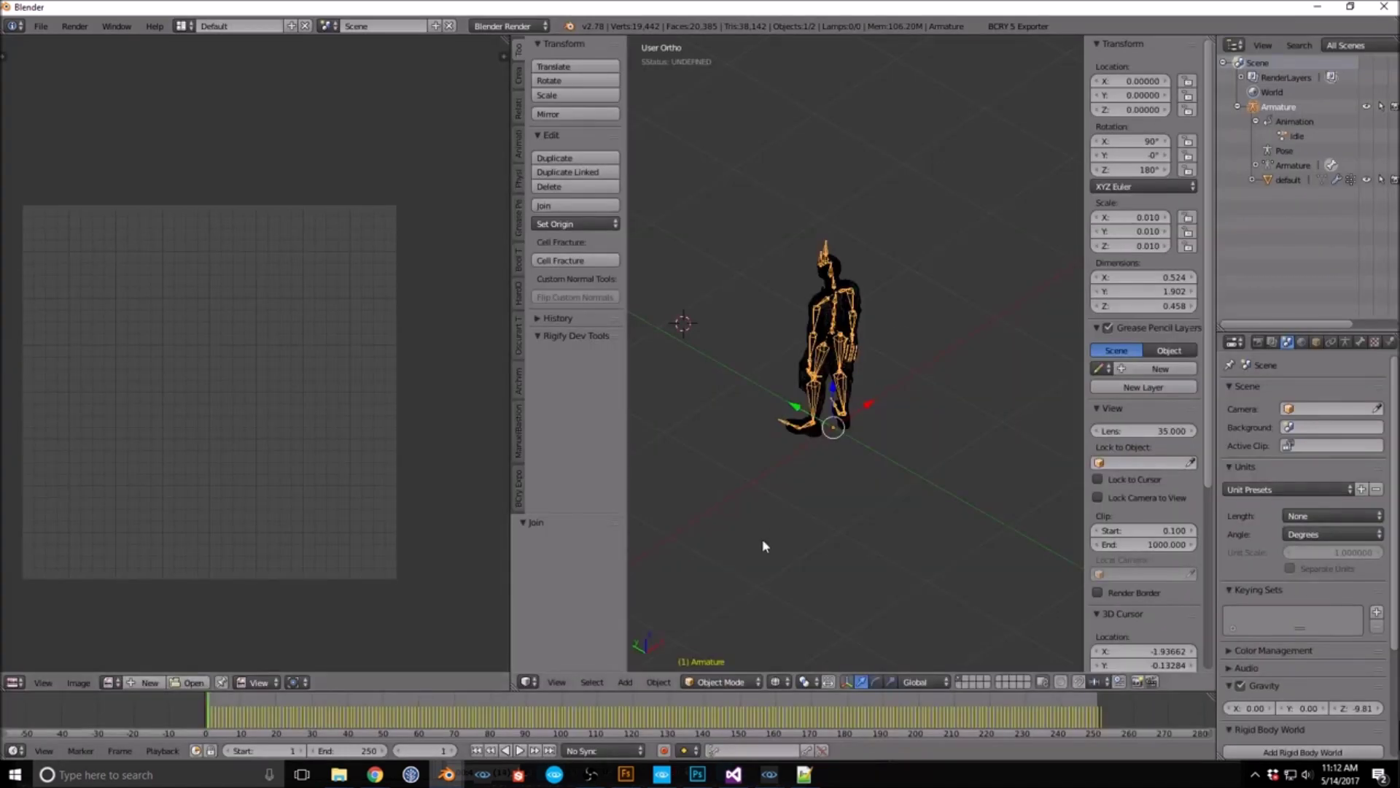
Step: Return to CRYENGINE's Import Animation window and place File Explorer beside it, showing Assets\Objects\Characters\mixamo
{"action": "mouse_move", "coordinate": [770, 774]}
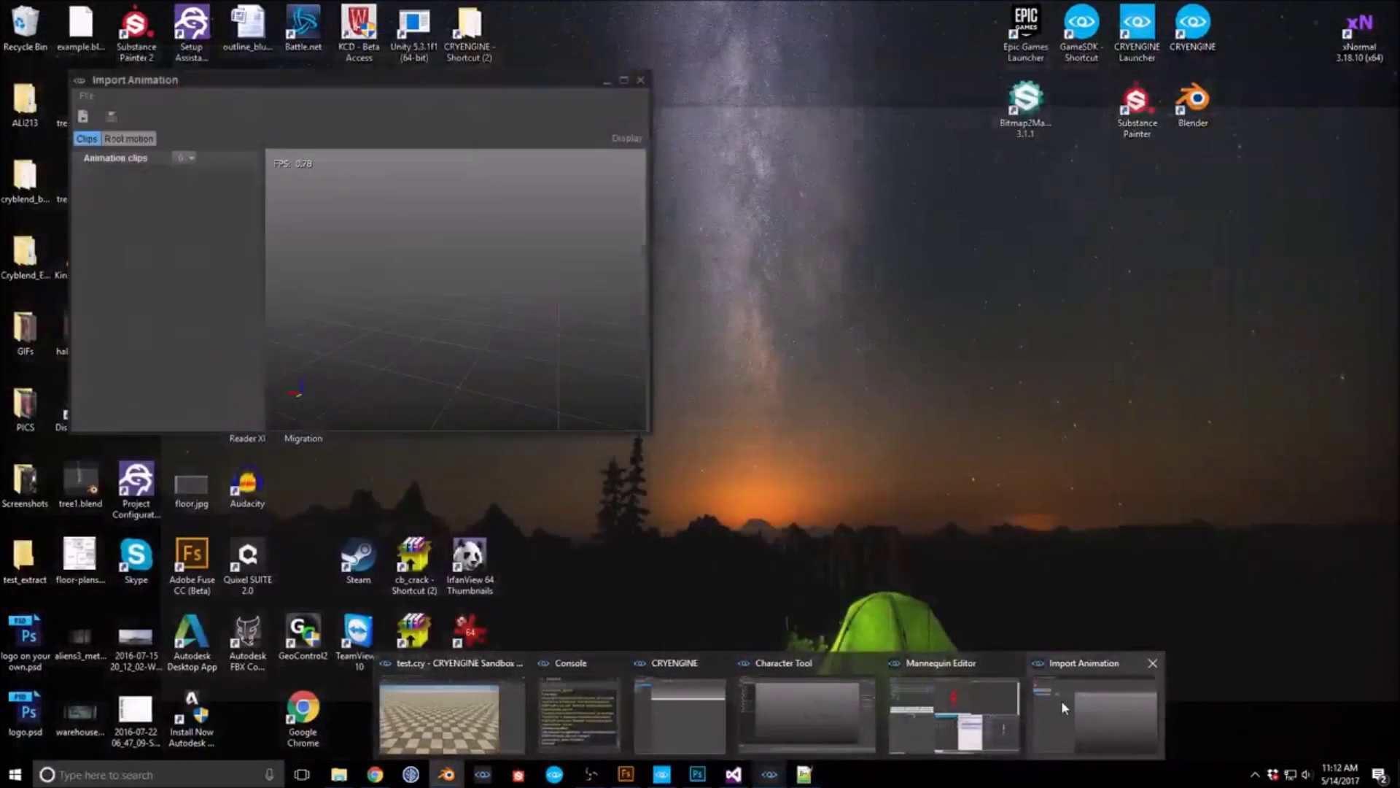
{"action": "left_click", "coordinate": [1061, 700]}
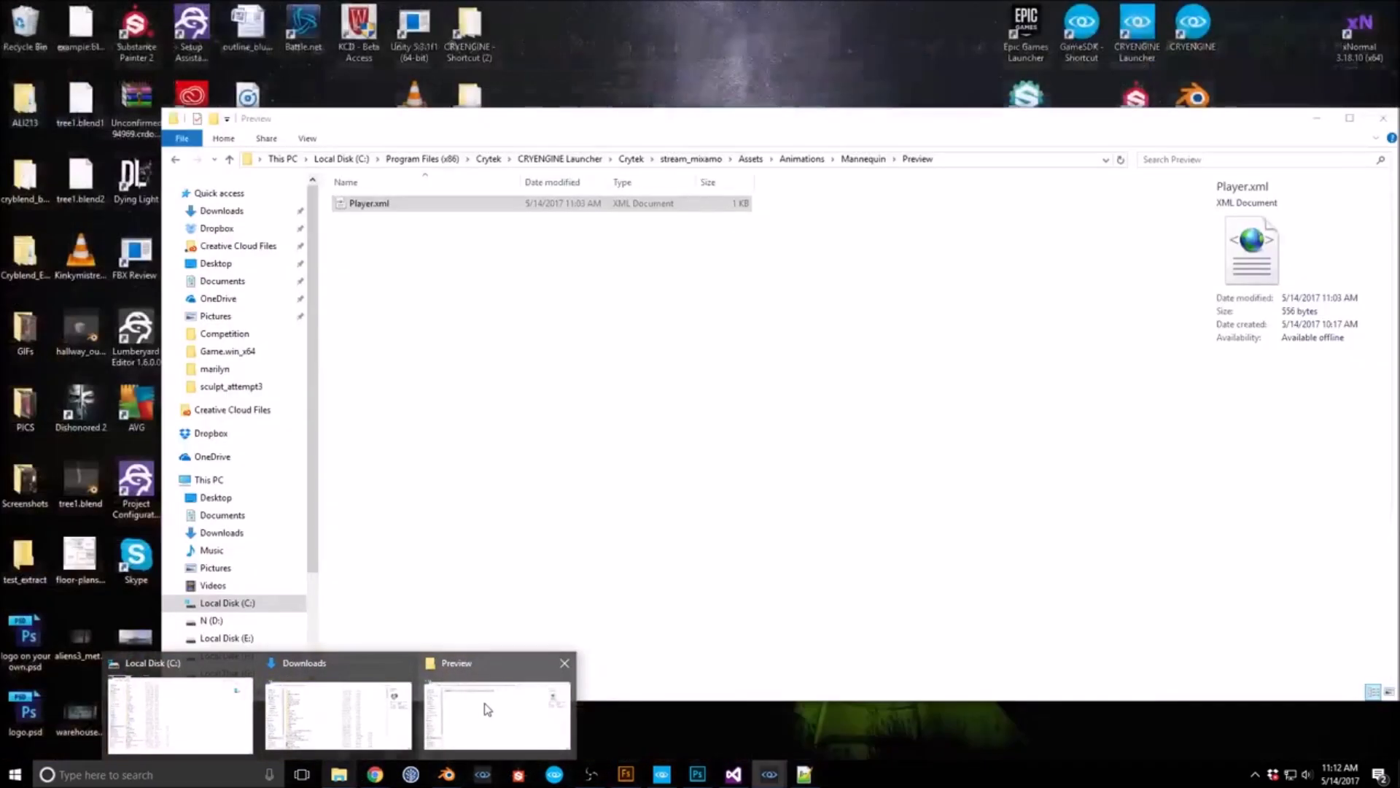
{"action": "left_click", "coordinate": [487, 708]}
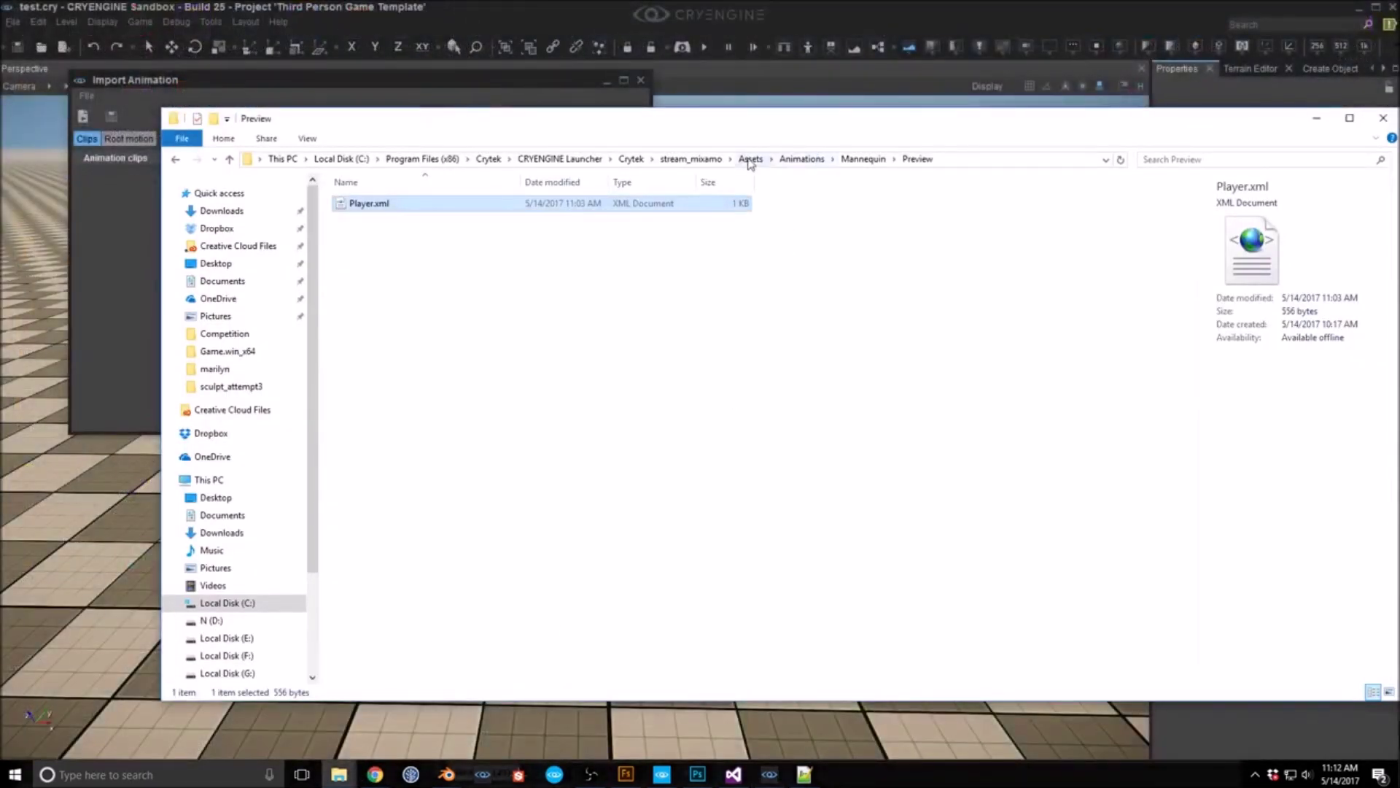
{"action": "left_click", "coordinate": [750, 159]}
{"action": "double_click", "coordinate": [379, 296]}
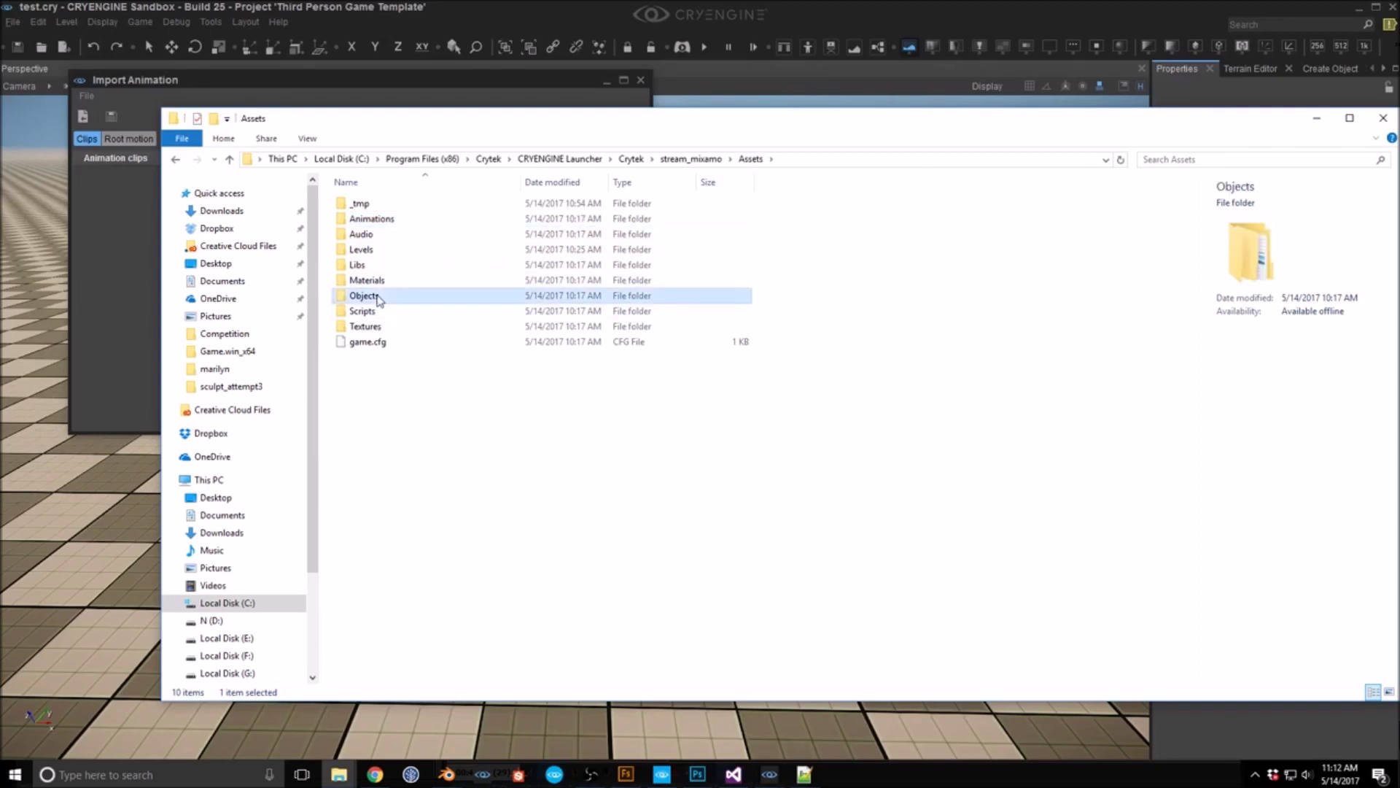
{"action": "double_click", "coordinate": [390, 208]}
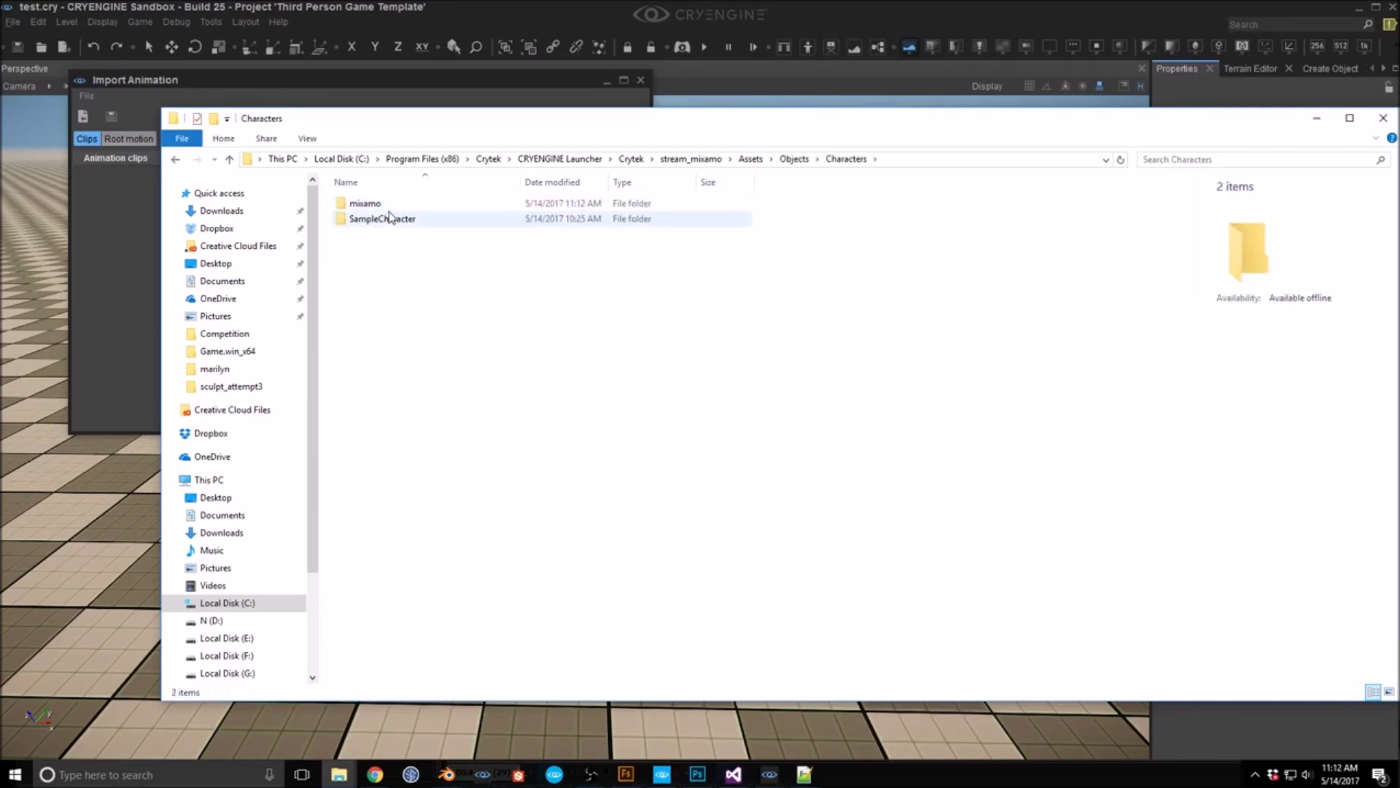
{"action": "double_click", "coordinate": [390, 210]}
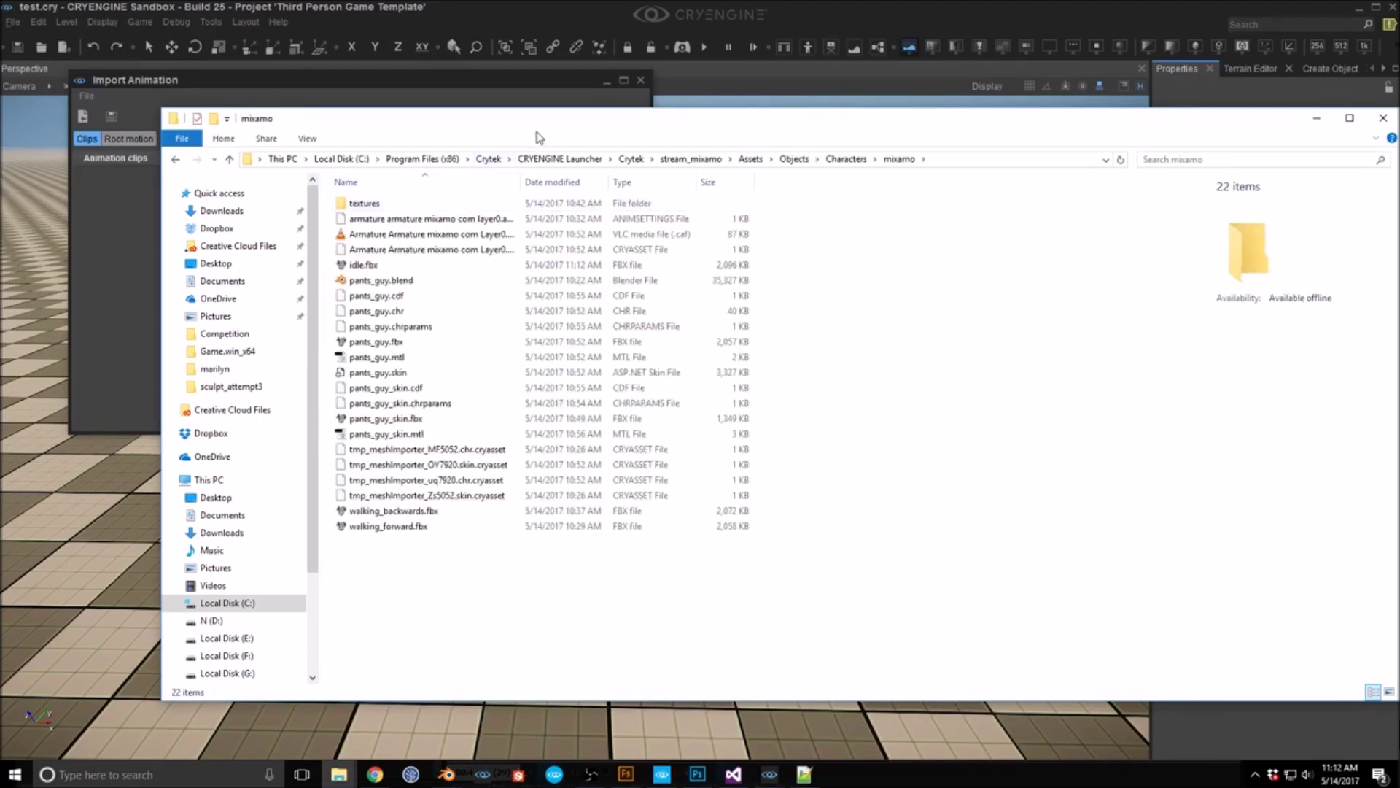
{"action": "left_click_drag", "start_coordinate": [711, 124], "coordinate": [1211, 150]}
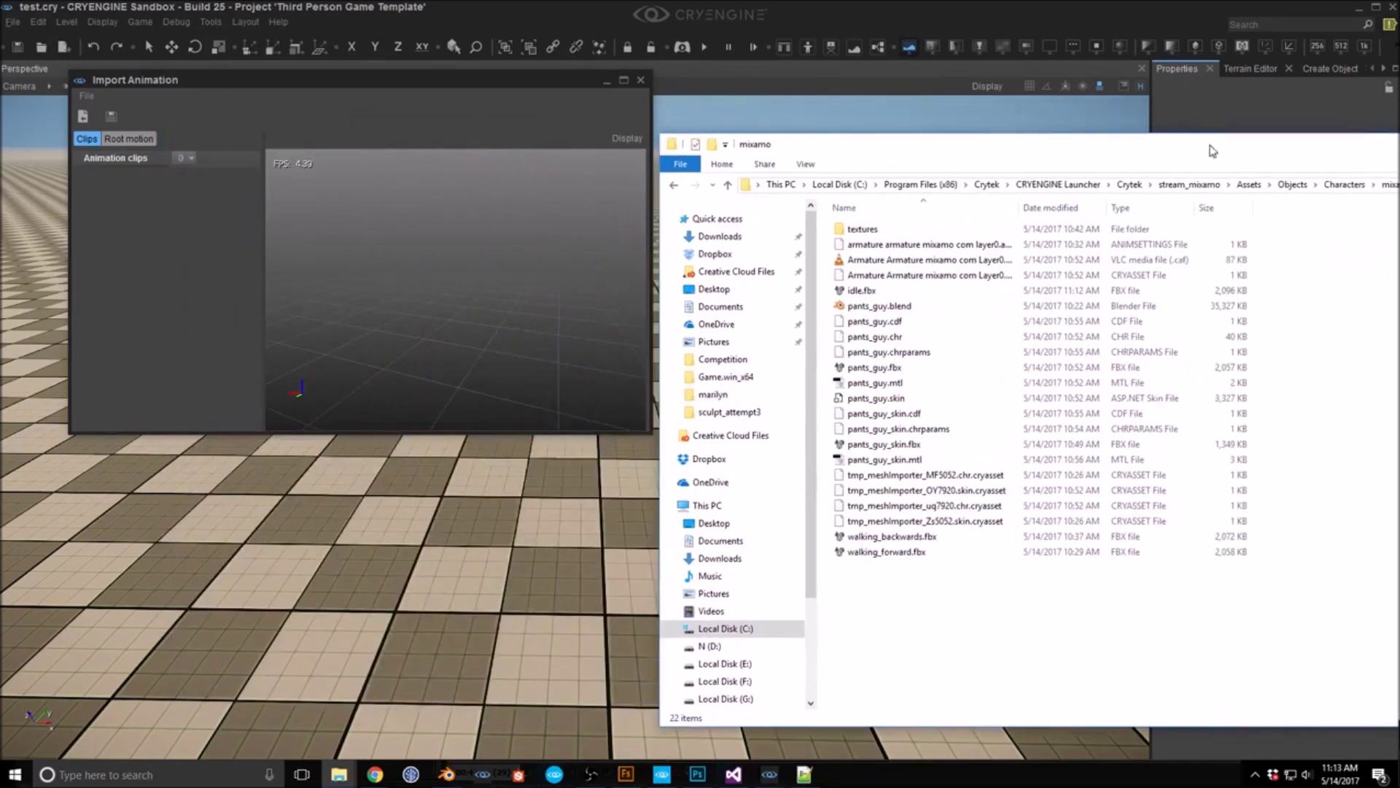
Step: Load idle.fbx from the mixamo folder into Import Animation and preview its Armature idle clip on the character
{"action": "left_click", "coordinate": [862, 292]}
{"action": "left_click_drag", "start_coordinate": [863, 292], "coordinate": [505, 310]}
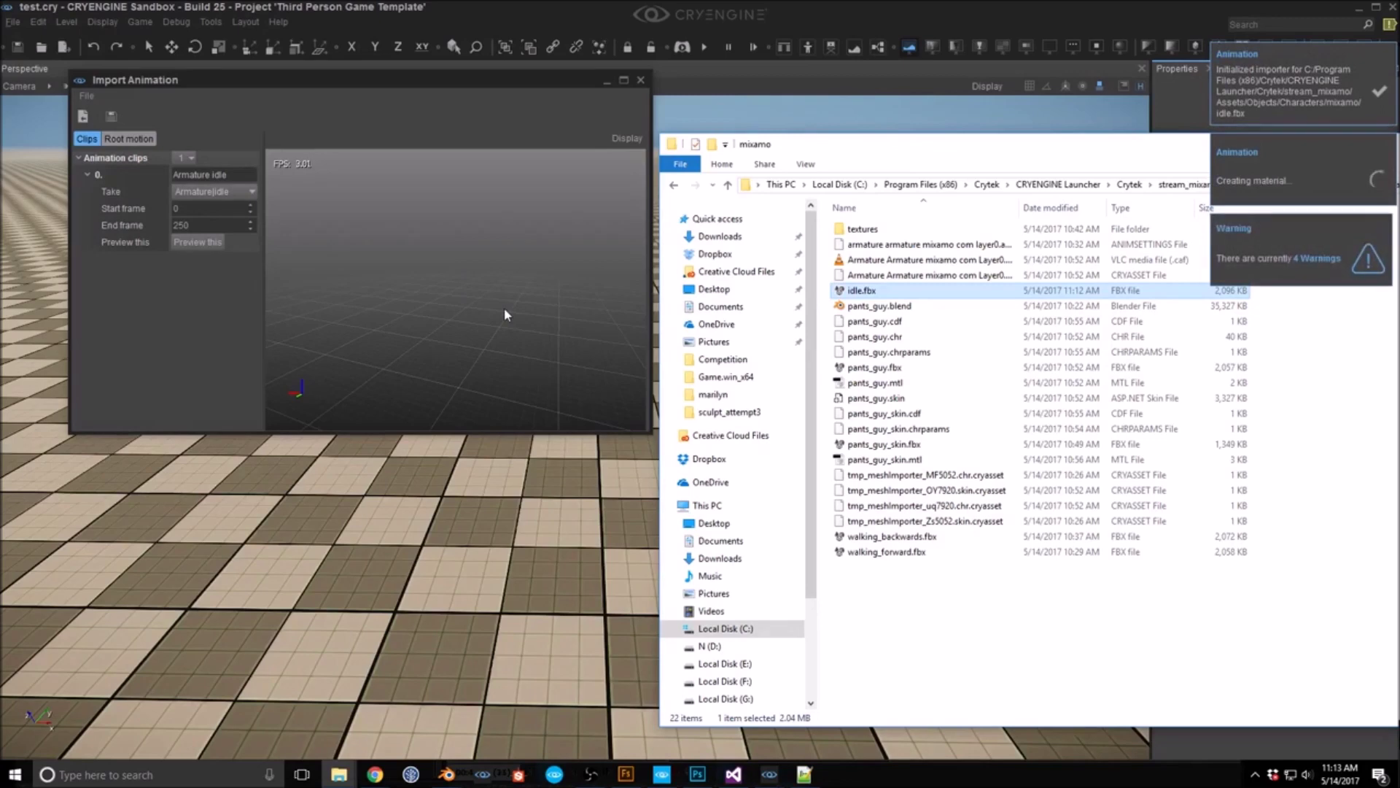
{"action": "left_click", "coordinate": [199, 243]}
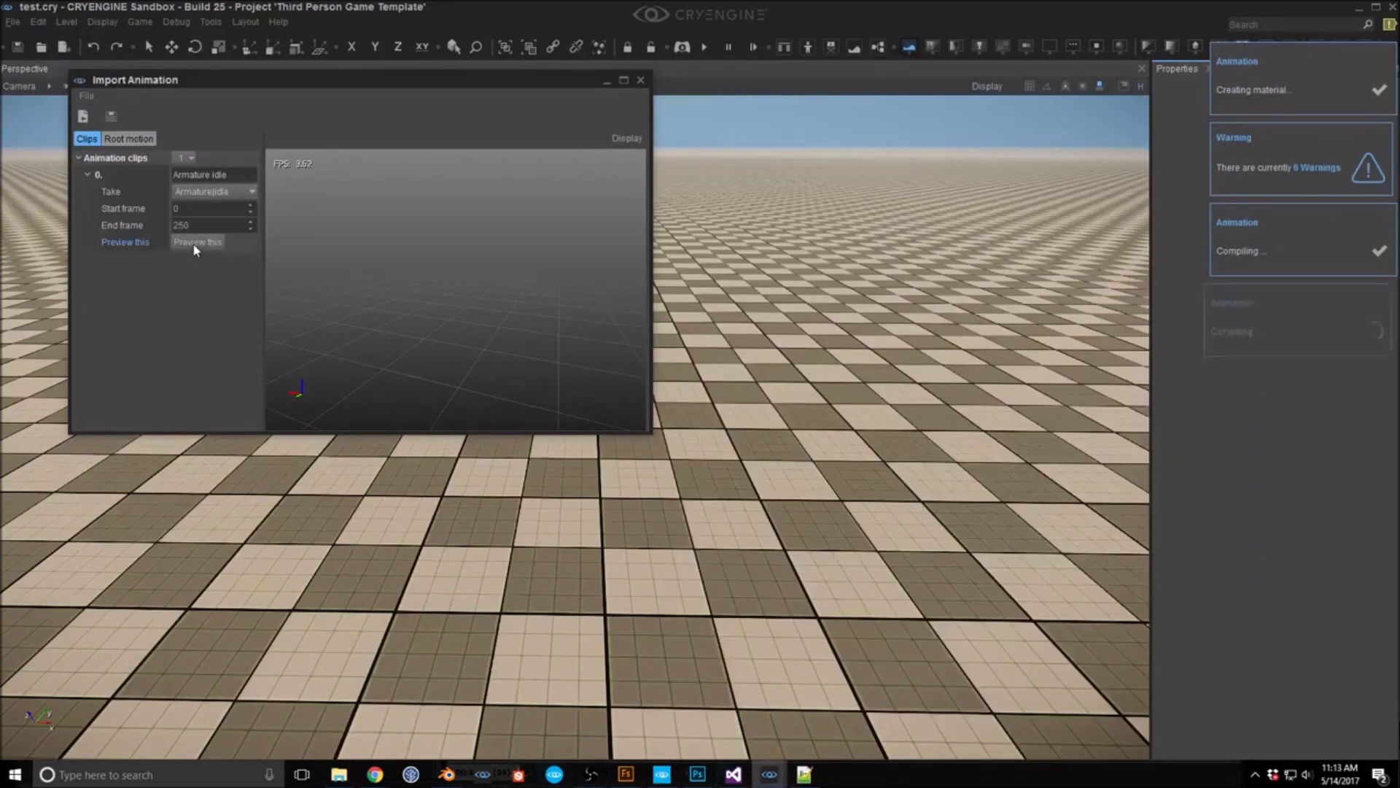
{"action": "right_click_drag", "start_coordinate": [390, 322], "coordinate": [430, 342]}
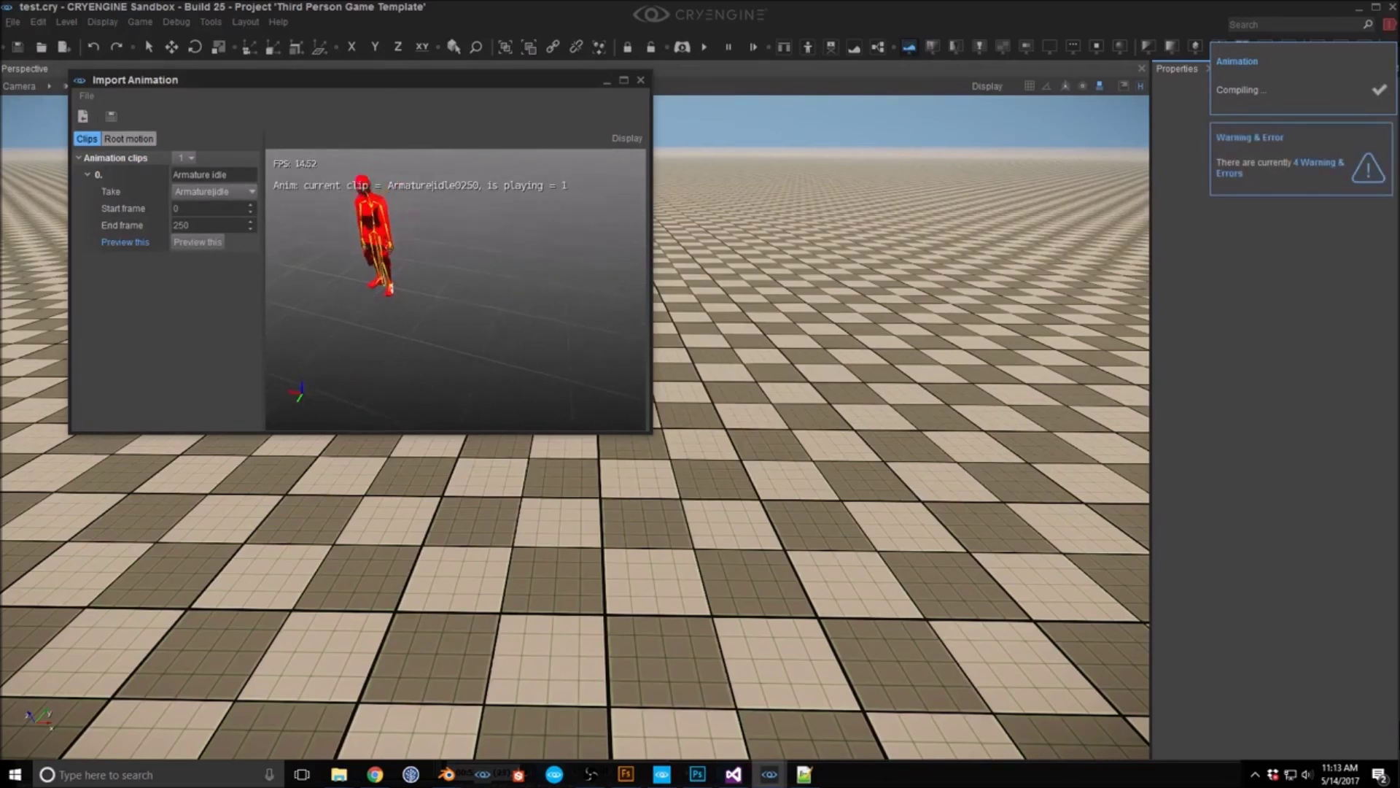
{"action": "right_click_drag", "start_coordinate": [430, 343], "coordinate": [410, 345]}
{"action": "key", "text": "w"}
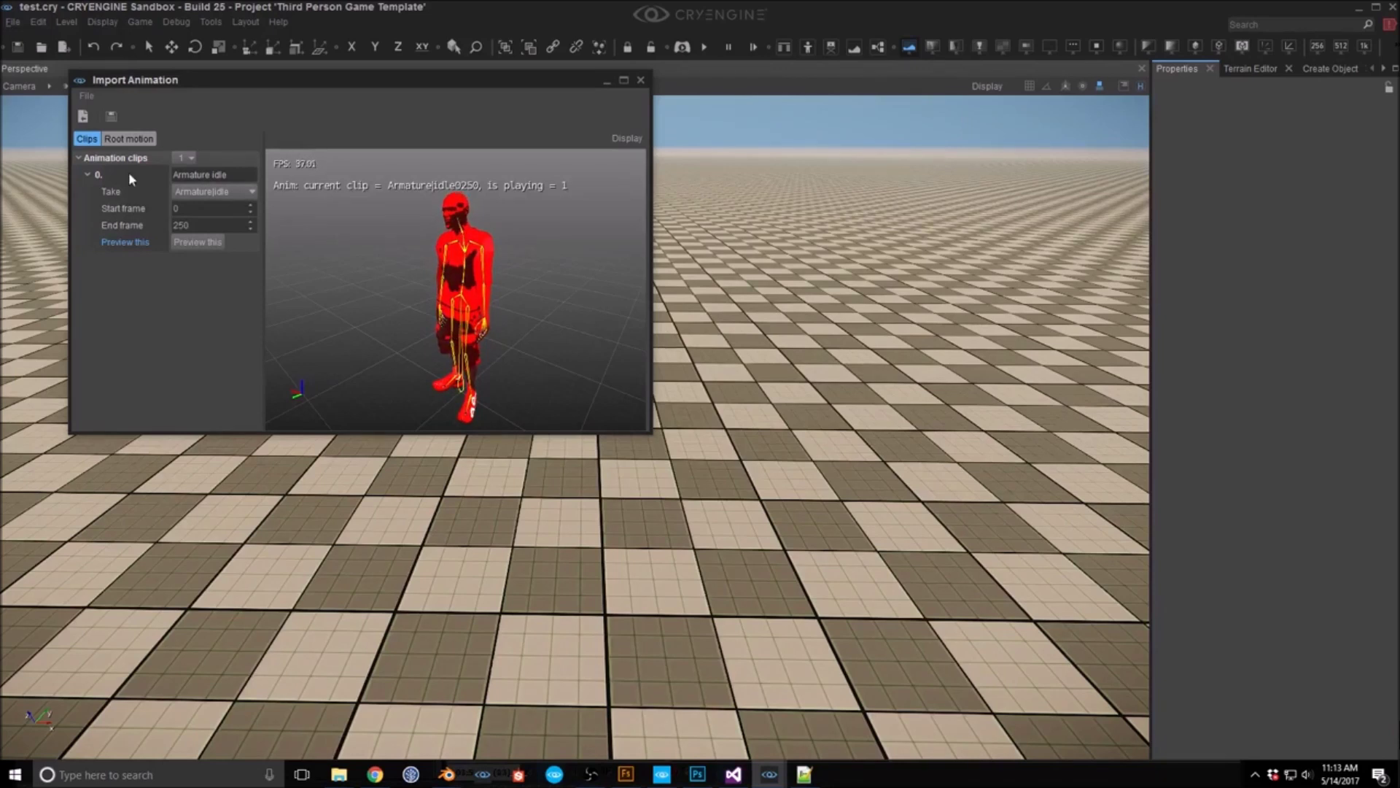
Step: Save the imported idle clip to the Animations/mixamo directory
{"action": "left_click", "coordinate": [117, 113]}
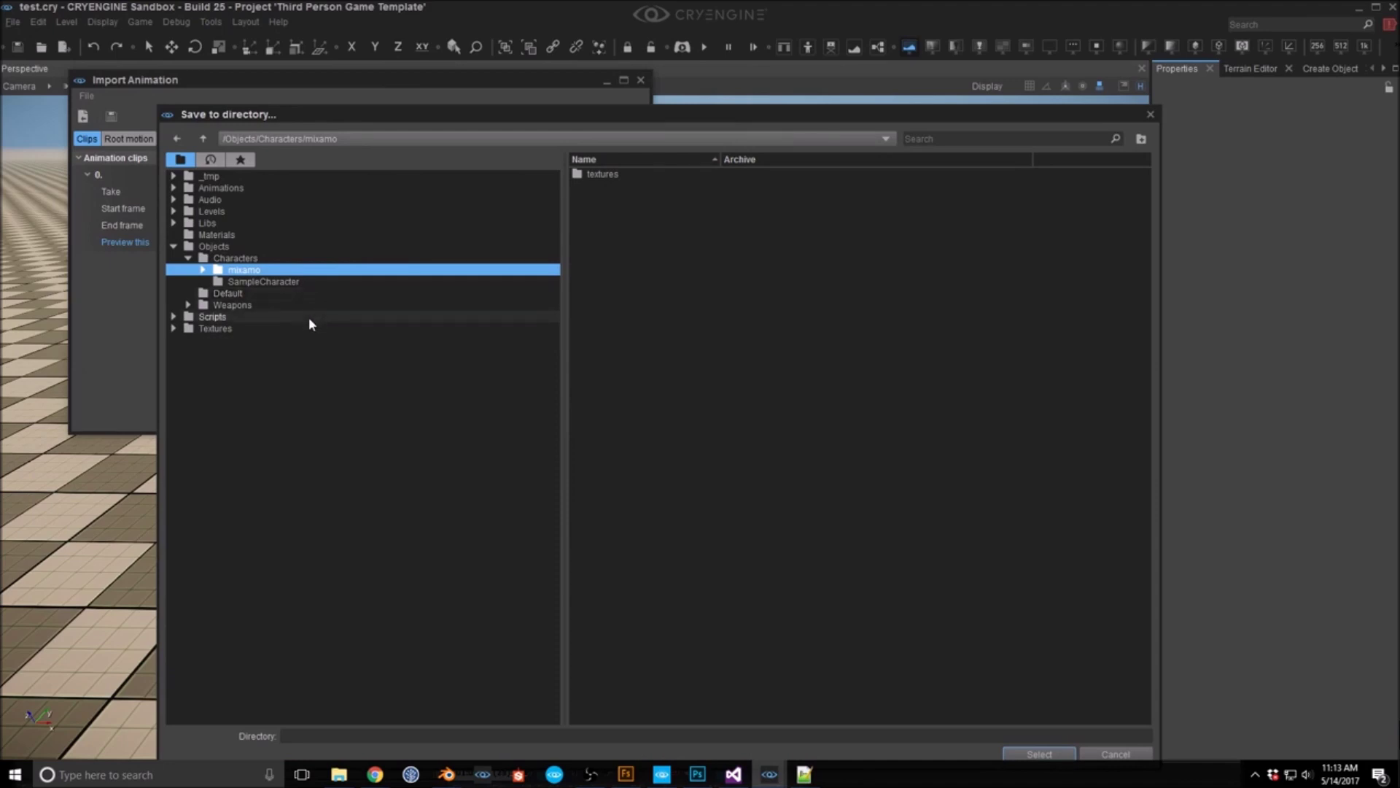
{"action": "left_click", "coordinate": [218, 188]}
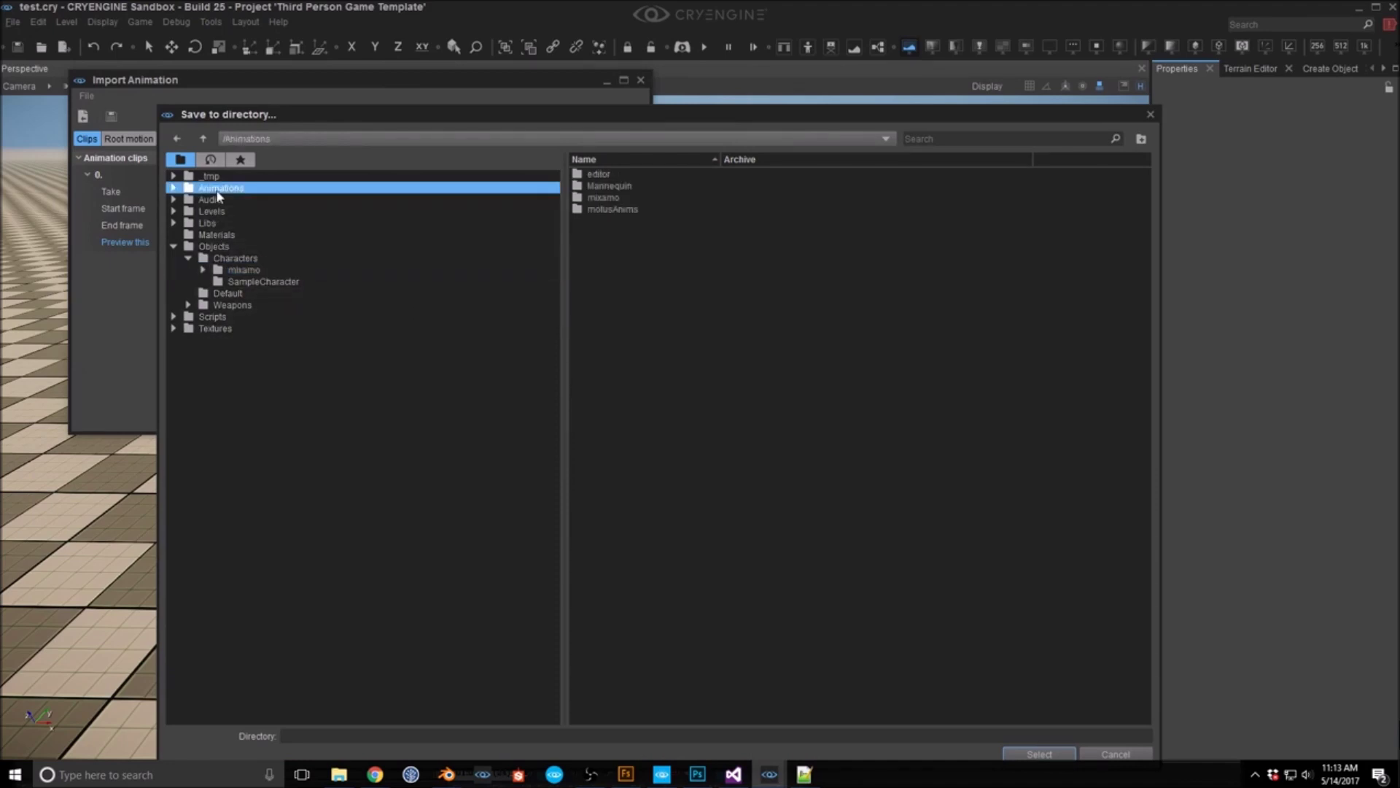
{"action": "double_click", "coordinate": [601, 197]}
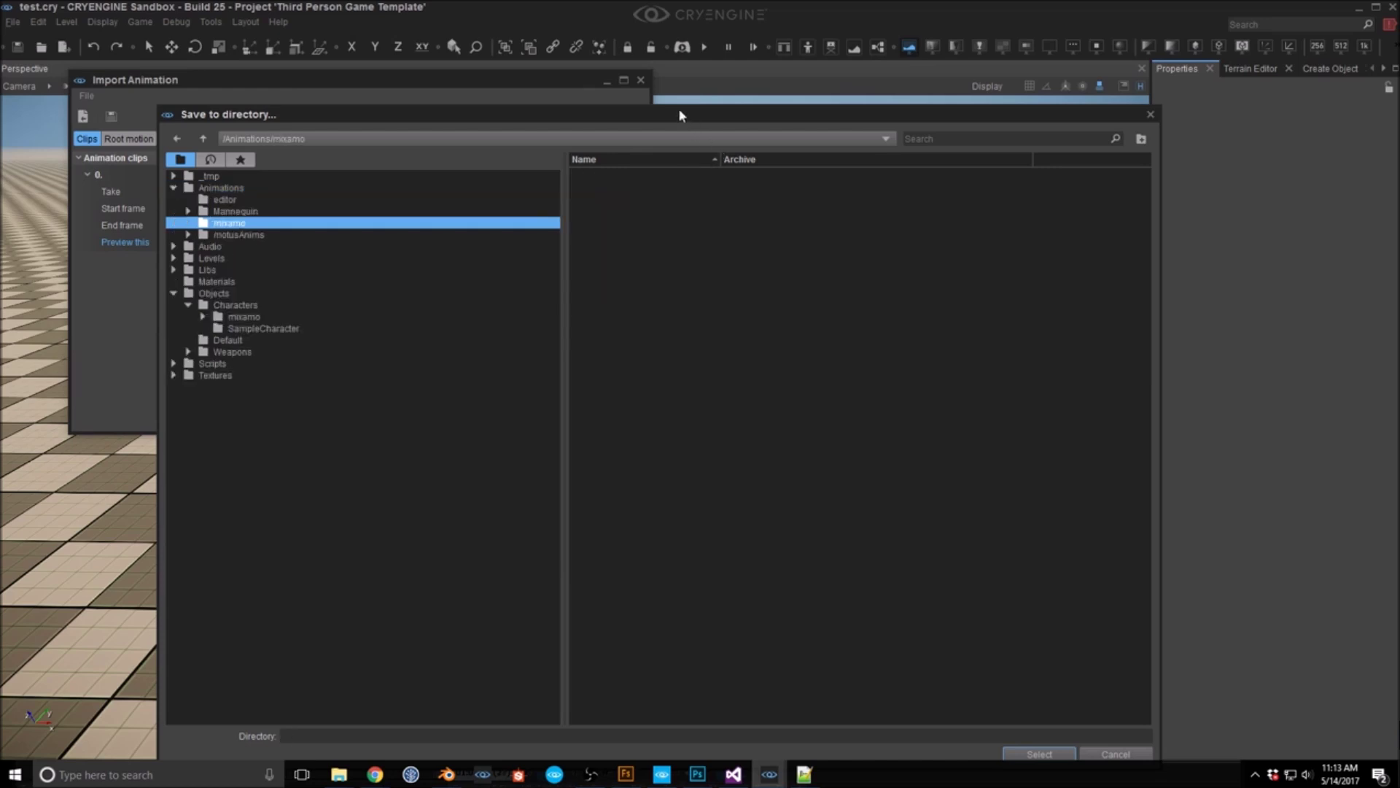
{"action": "left_click_drag", "start_coordinate": [647, 109], "coordinate": [600, 26]}
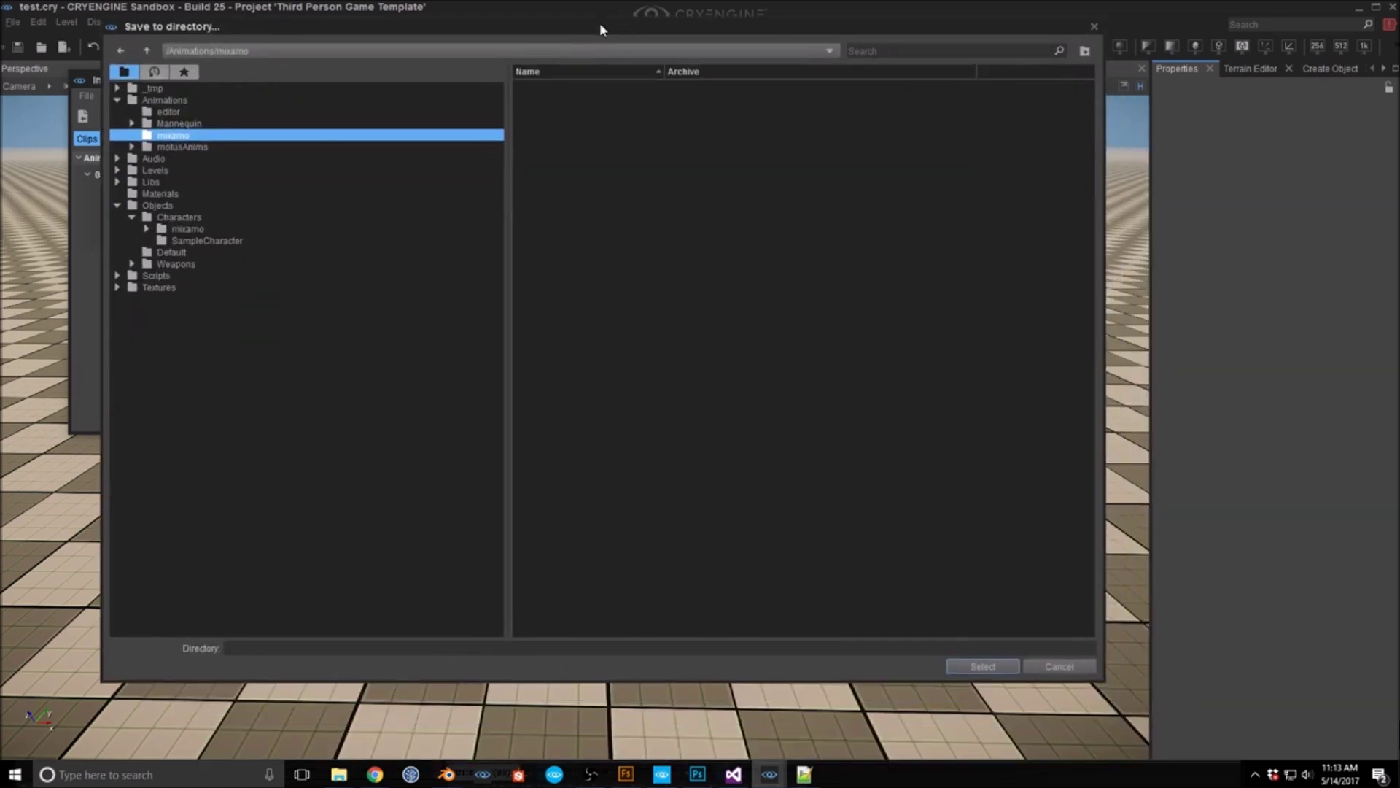
{"action": "left_click", "coordinate": [974, 668]}
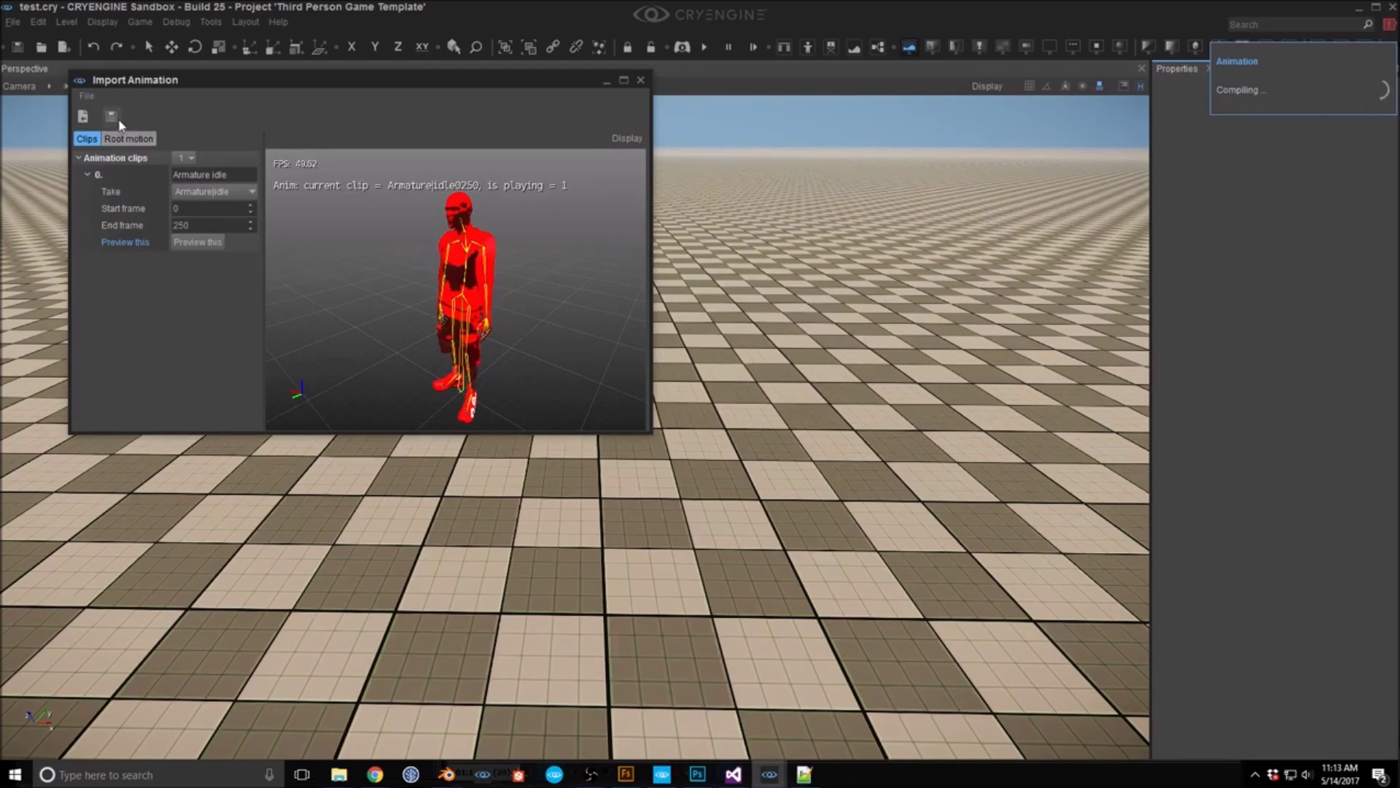
Step: Switch to the Character Tool, load pants_guy.cdf from Objects/Characters/mixamo, and play its Armature idle animation
{"action": "left_click", "coordinate": [813, 305]}
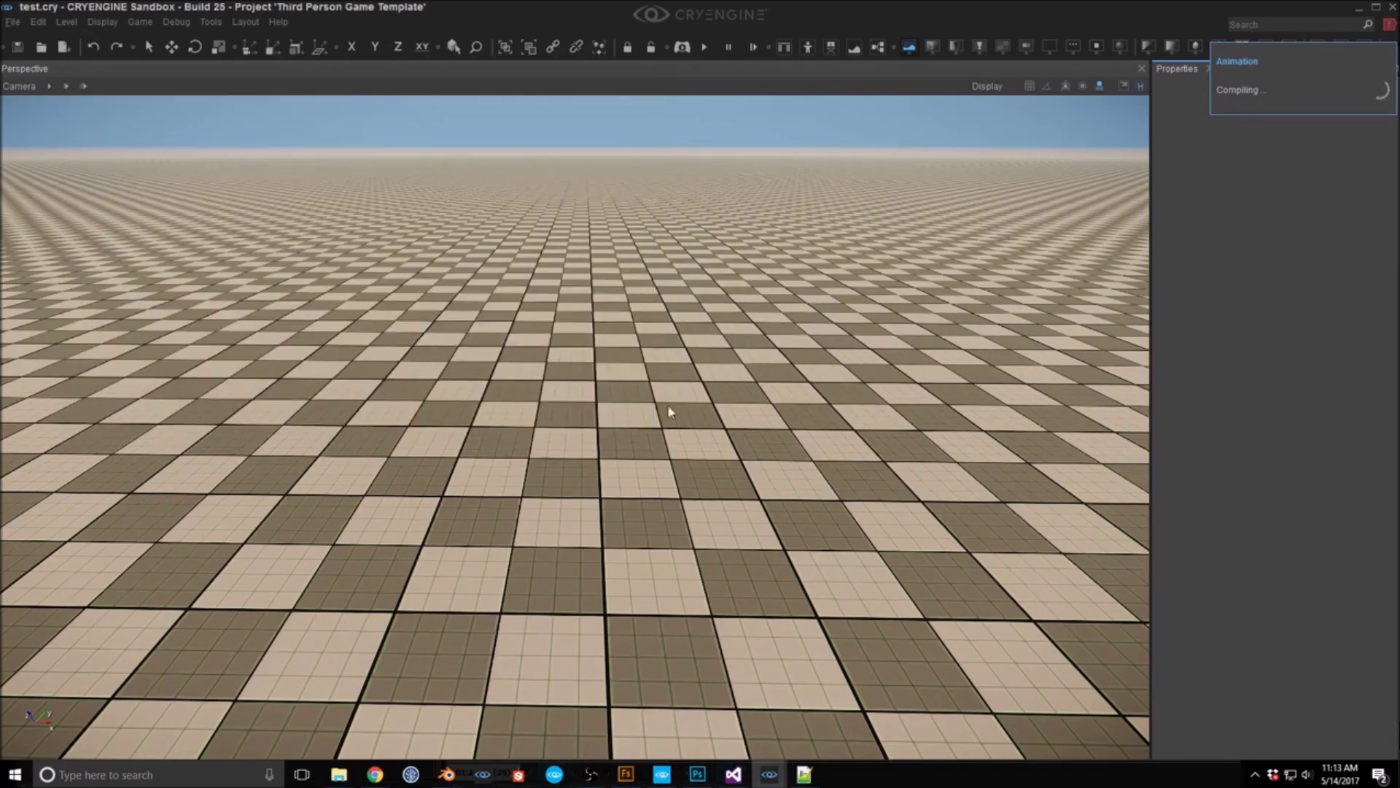
{"action": "mouse_move", "coordinate": [770, 774]}
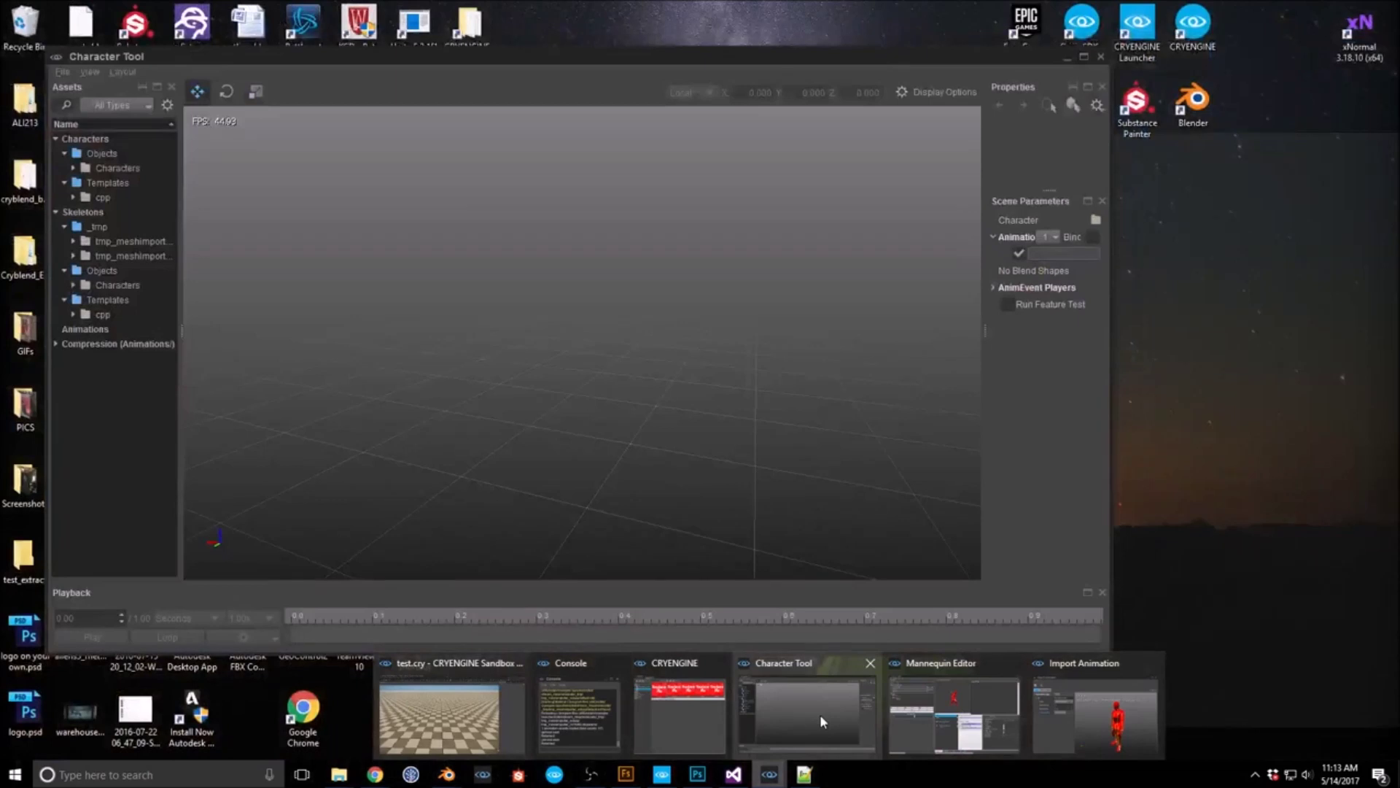
{"action": "left_click", "coordinate": [819, 715]}
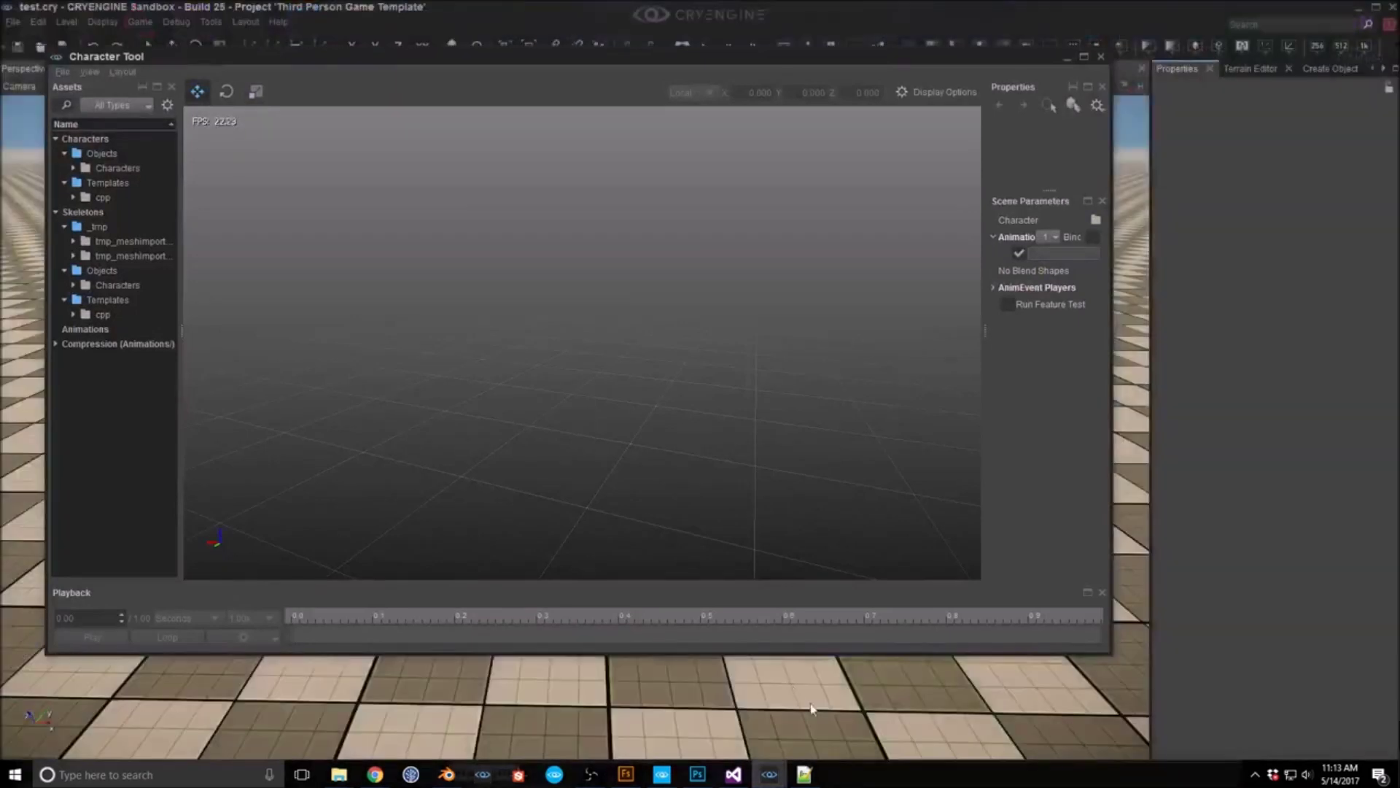
{"action": "double_click", "coordinate": [86, 169]}
{"action": "double_click", "coordinate": [82, 183]}
{"action": "left_click", "coordinate": [135, 197]}
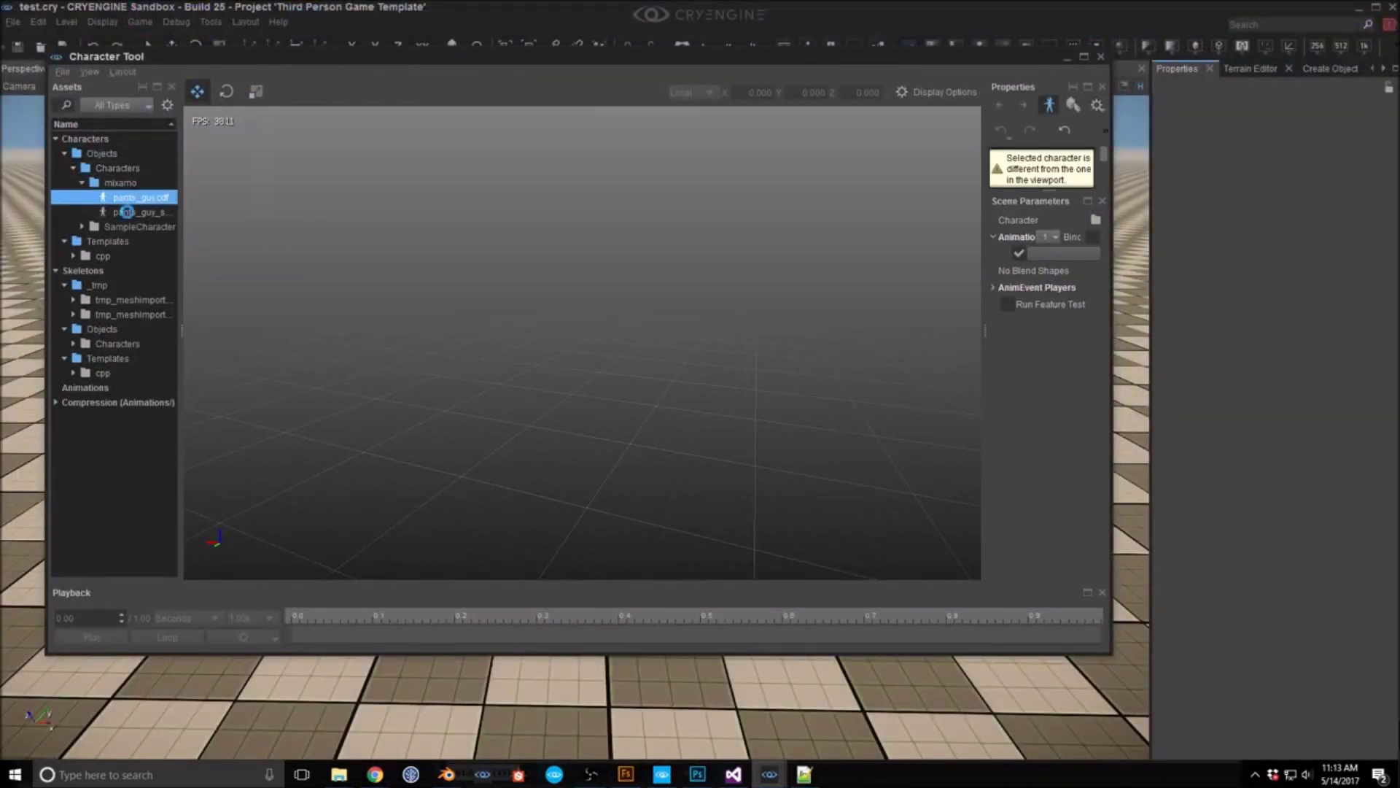
{"action": "left_click", "coordinate": [55, 388]}
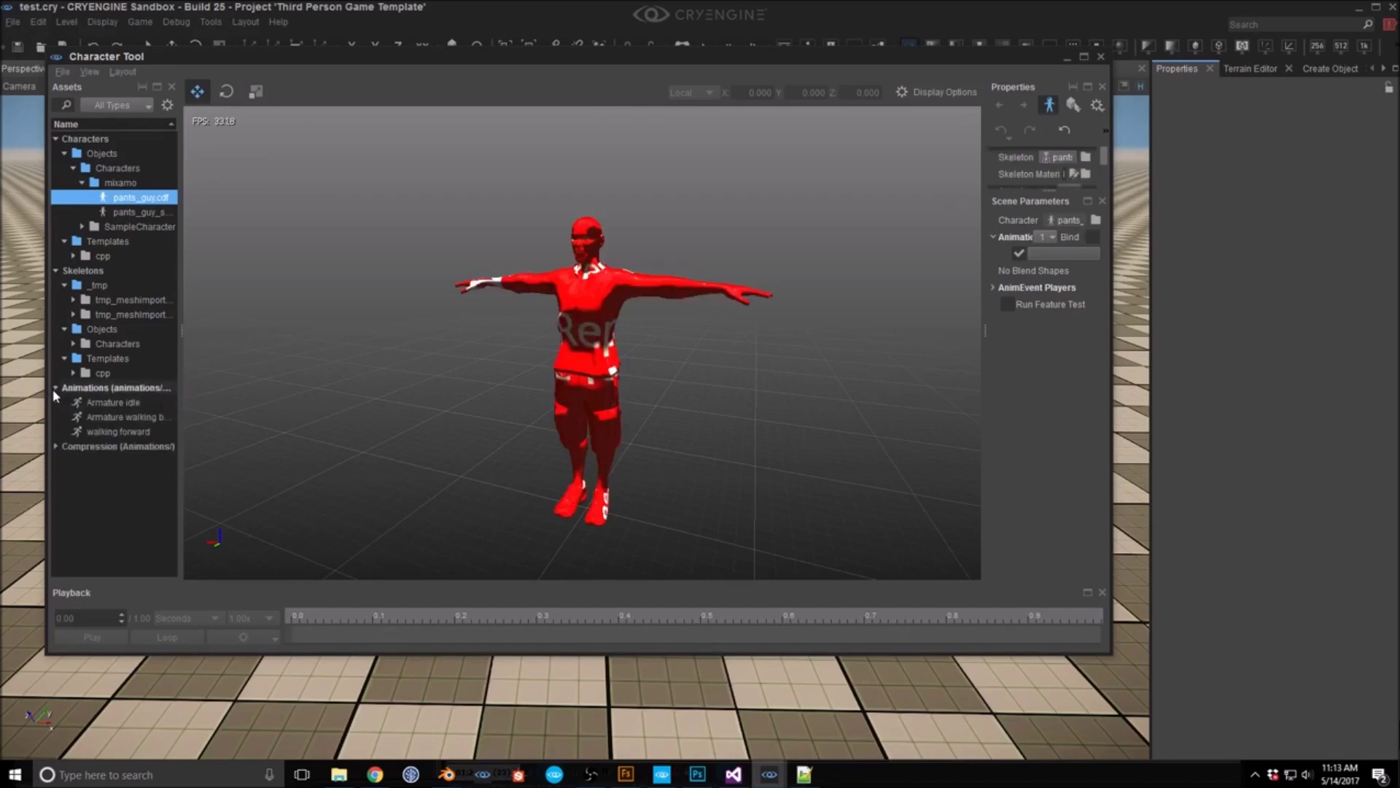
{"action": "left_click", "coordinate": [106, 403]}
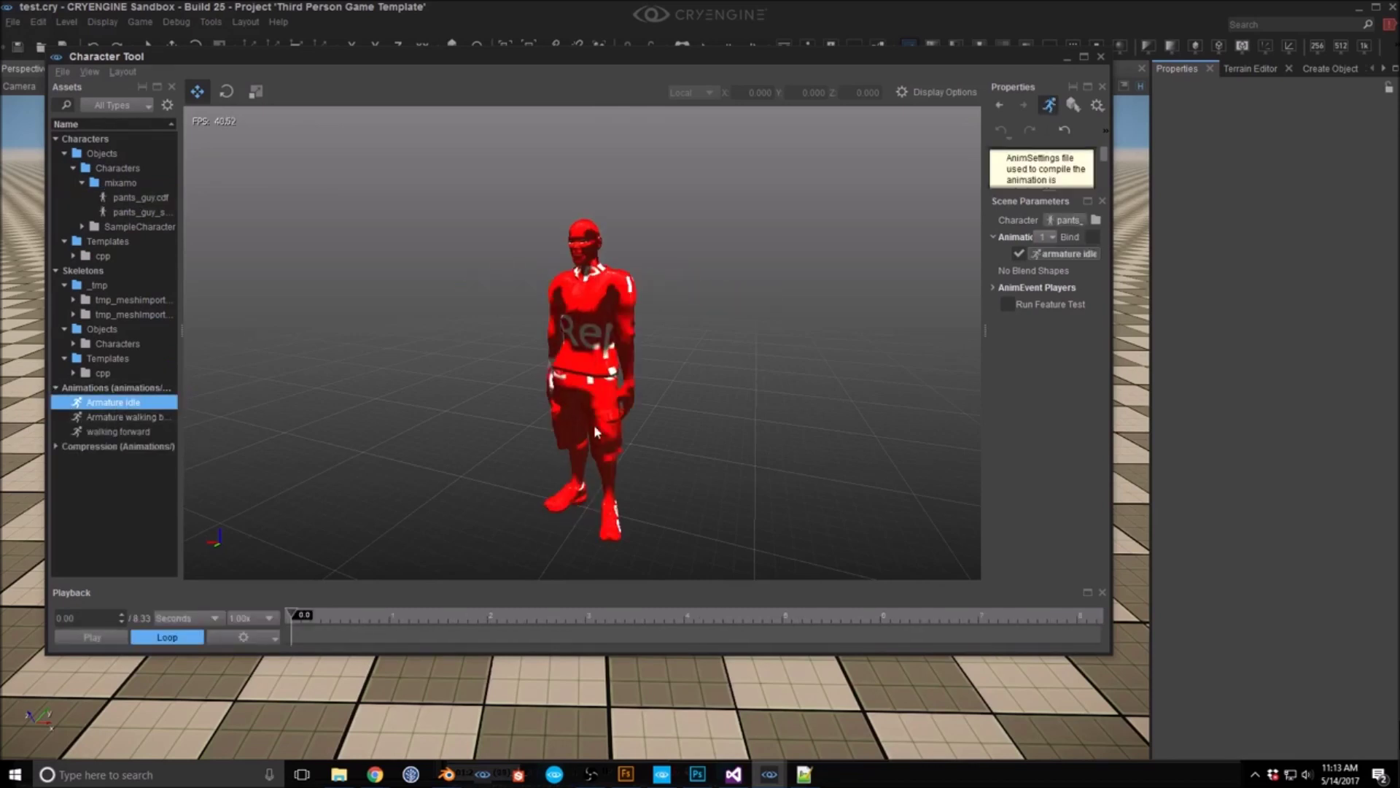
{"action": "left_click", "coordinate": [94, 636]}
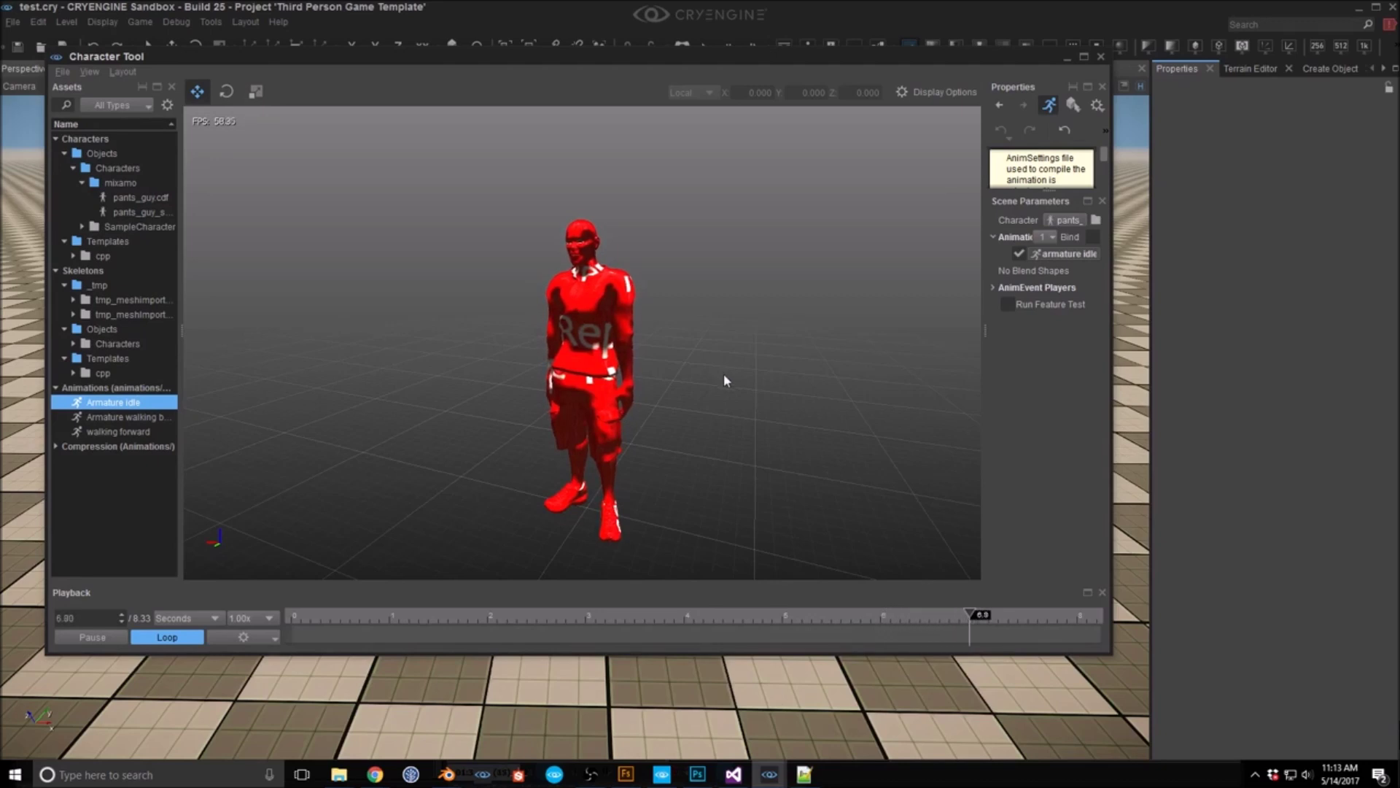
Step: Enlarge the animation properties, set the Armature idle animation's skeleton alias to pants_guy, and save the changes
{"action": "left_click_drag", "start_coordinate": [984, 332], "coordinate": [836, 331]}
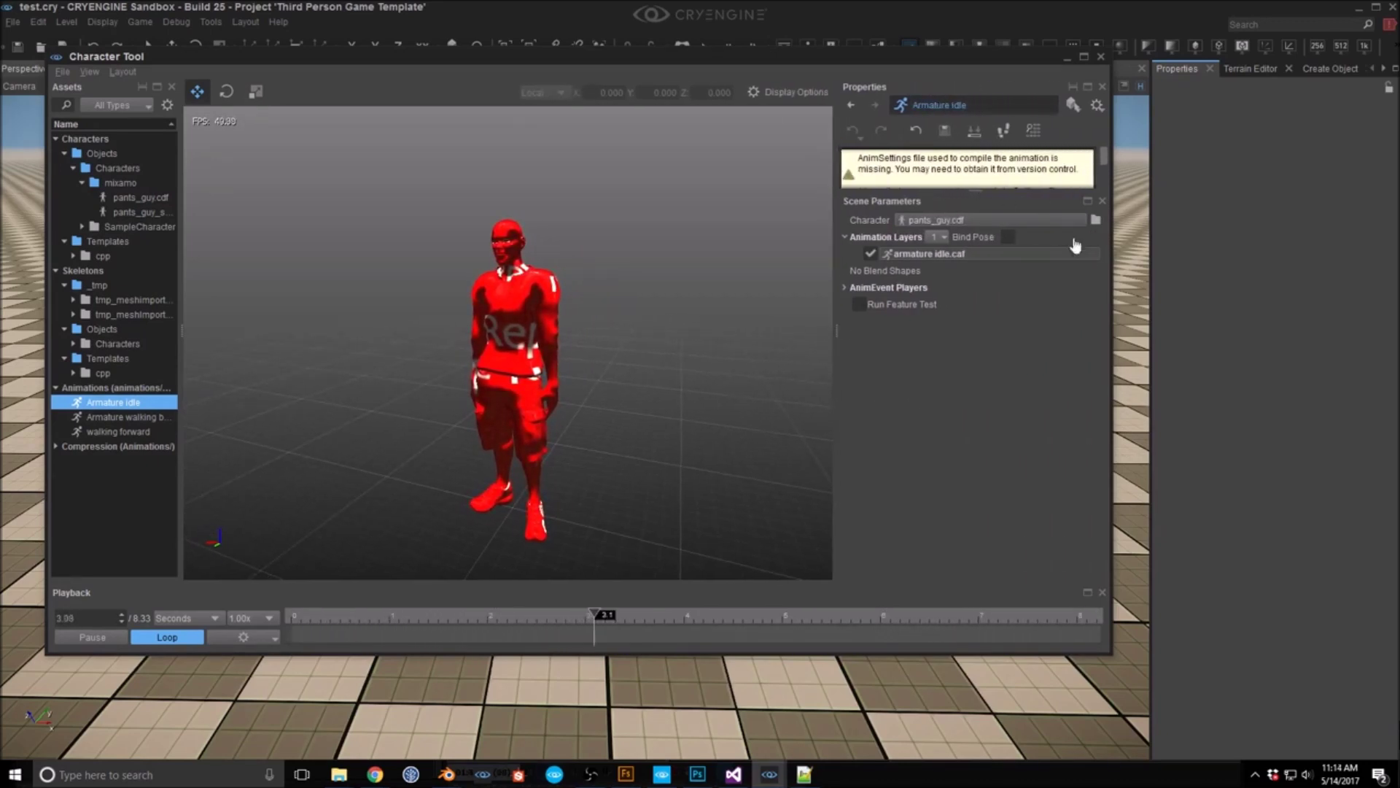
{"action": "left_click_drag", "start_coordinate": [975, 191], "coordinate": [970, 330]}
{"action": "left_click", "coordinate": [974, 210]}
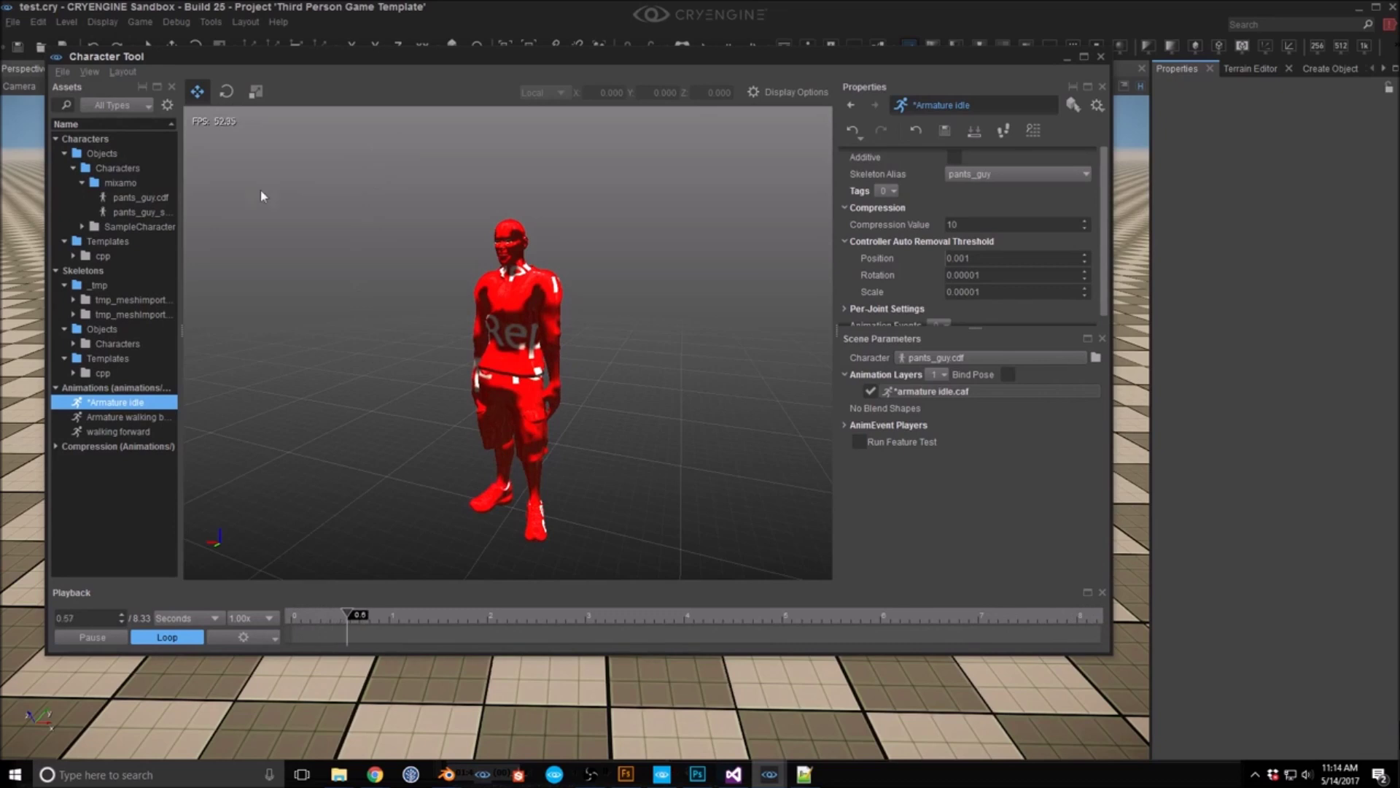
{"action": "left_click", "coordinate": [62, 72]}
{"action": "left_click", "coordinate": [86, 137]}
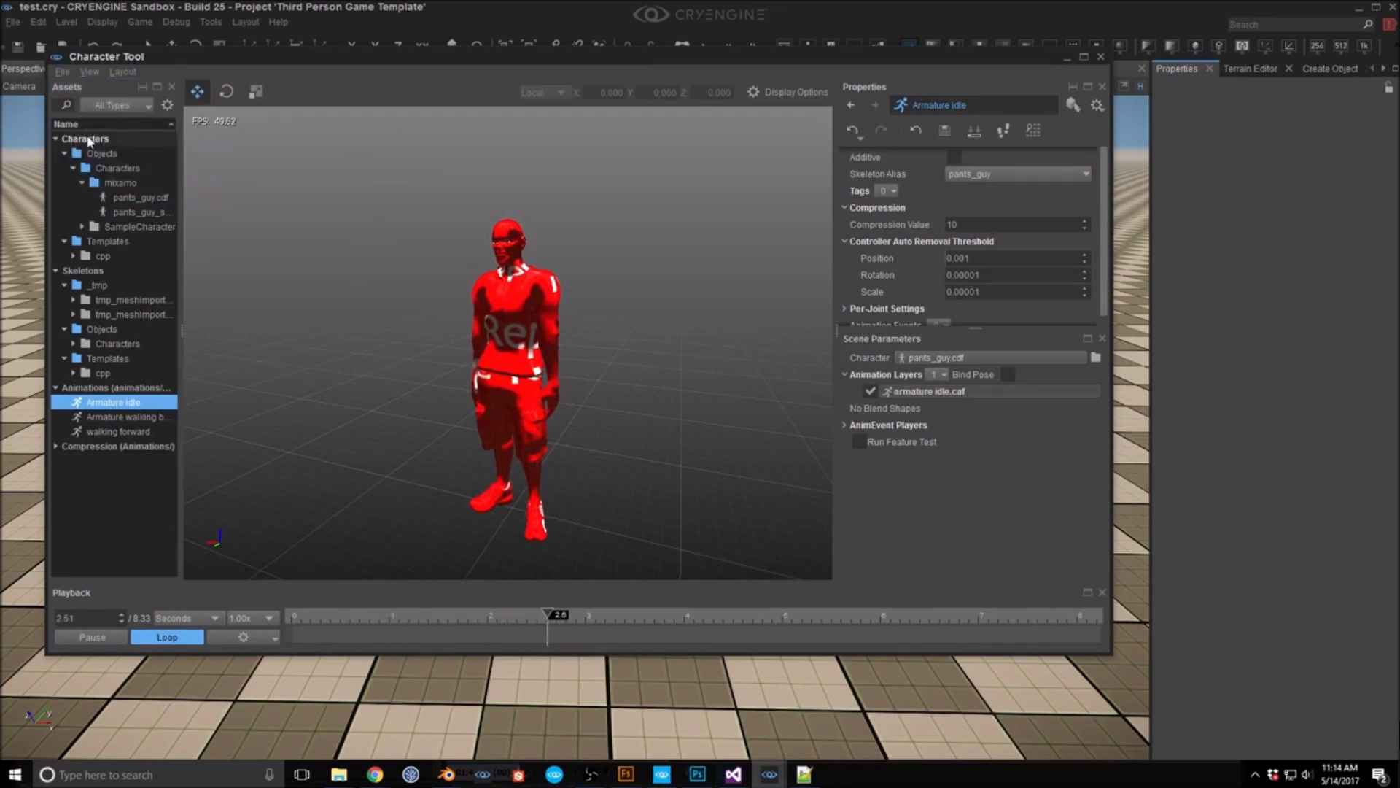
Step: In the Mannequin Editor, open Option 1 of the Idle default fragment and look for the idle animation in the ThirdPerson clip's animation list
{"action": "left_click", "coordinate": [588, 715]}
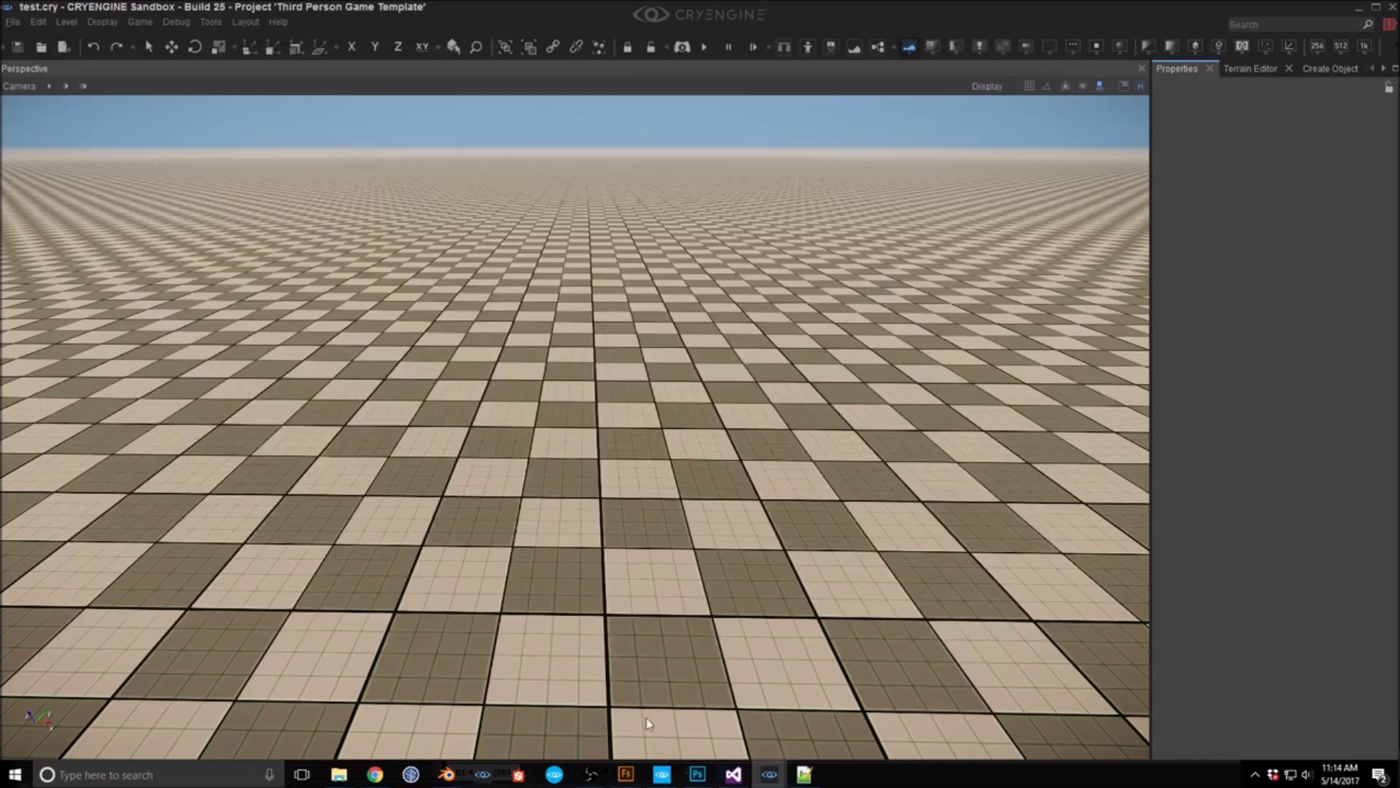
{"action": "mouse_move", "coordinate": [769, 780]}
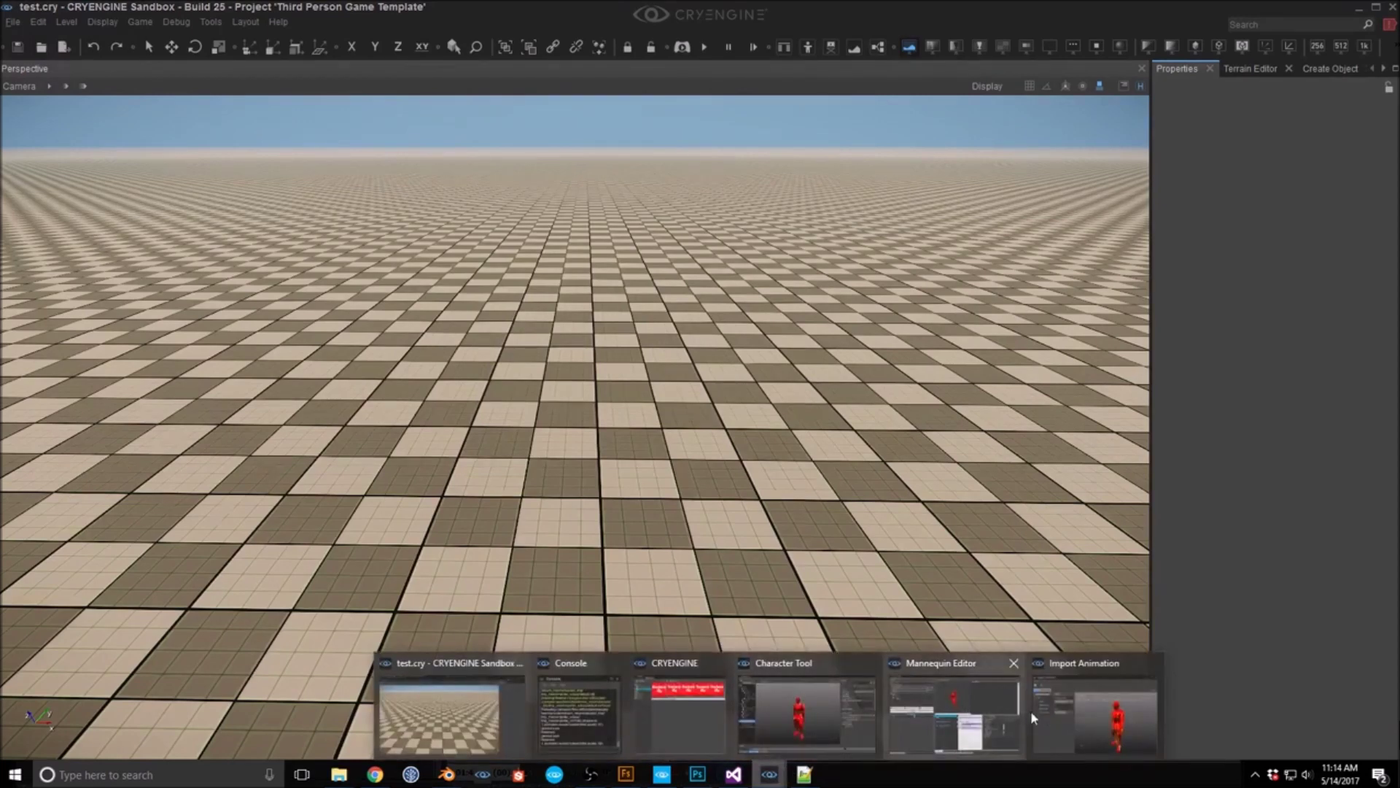
{"action": "left_click", "coordinate": [897, 719]}
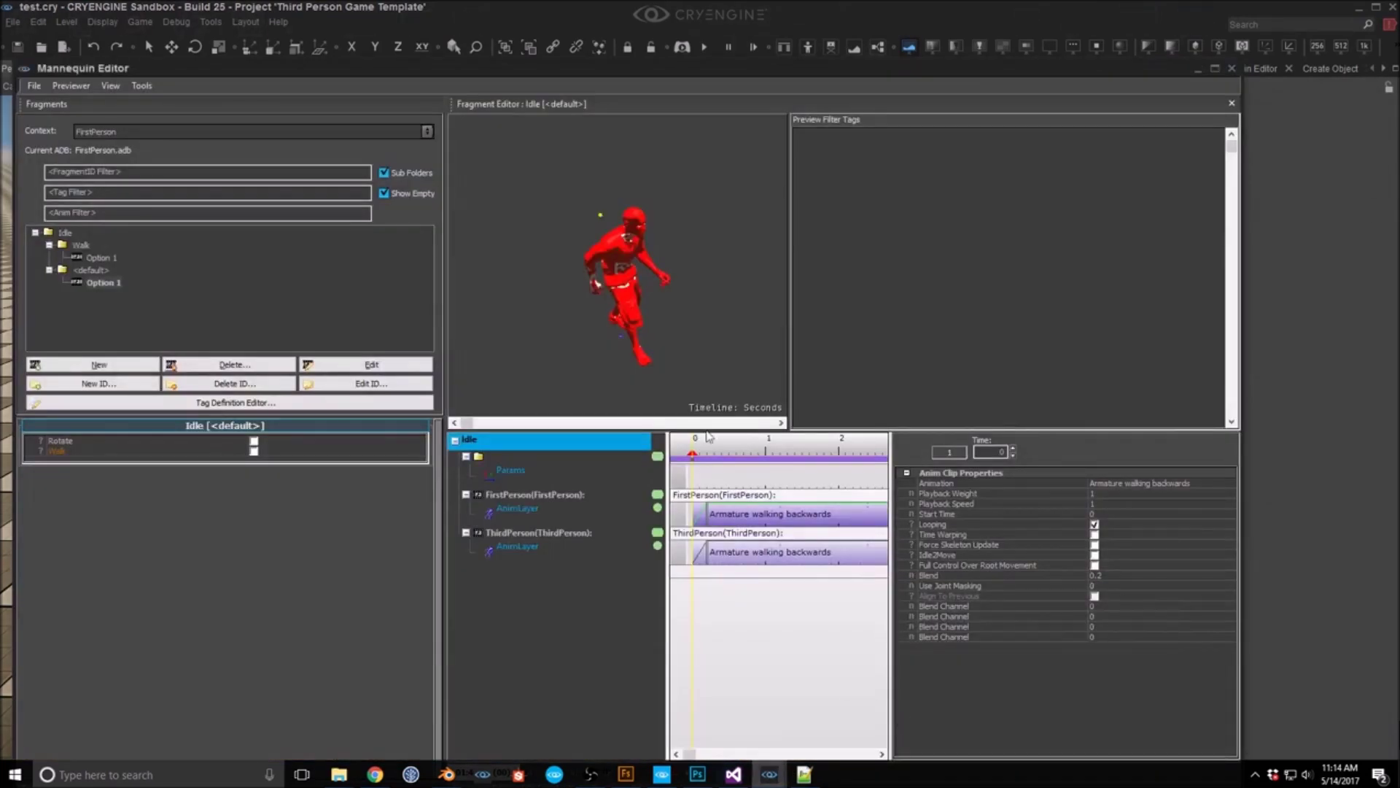
{"action": "left_click", "coordinate": [100, 284]}
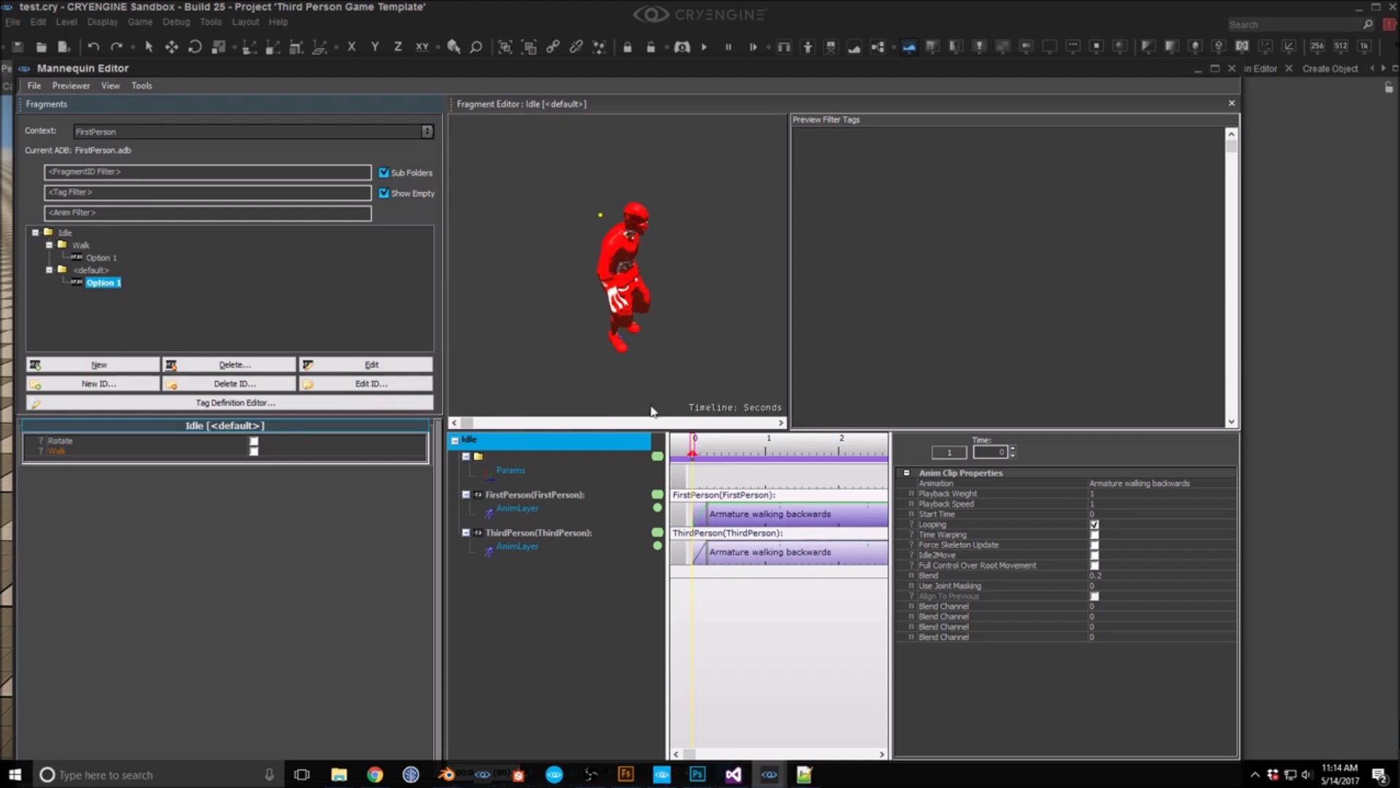
{"action": "left_click", "coordinate": [727, 553]}
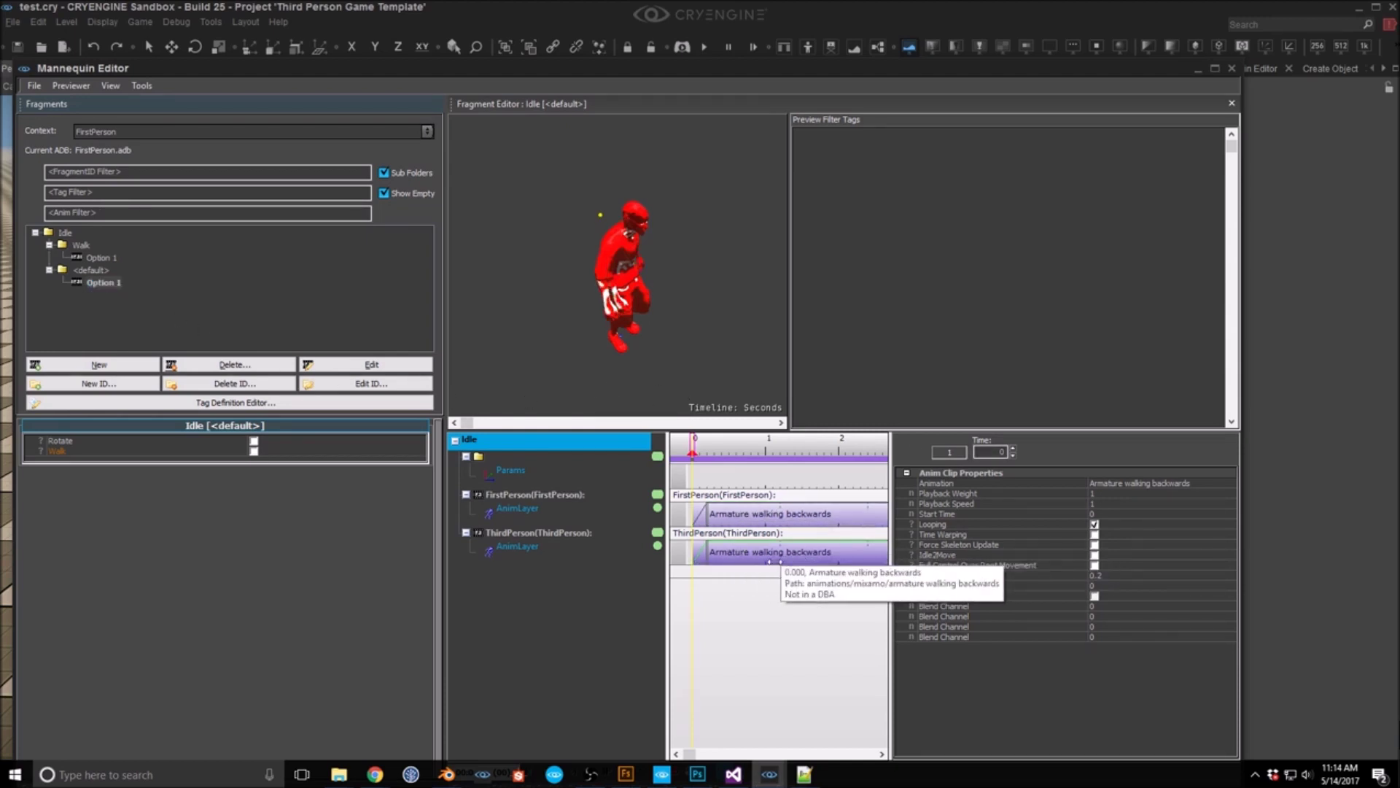
{"action": "left_click", "coordinate": [1222, 492]}
{"action": "left_click", "coordinate": [1234, 482]}
{"action": "left_click", "coordinate": [1231, 483]}
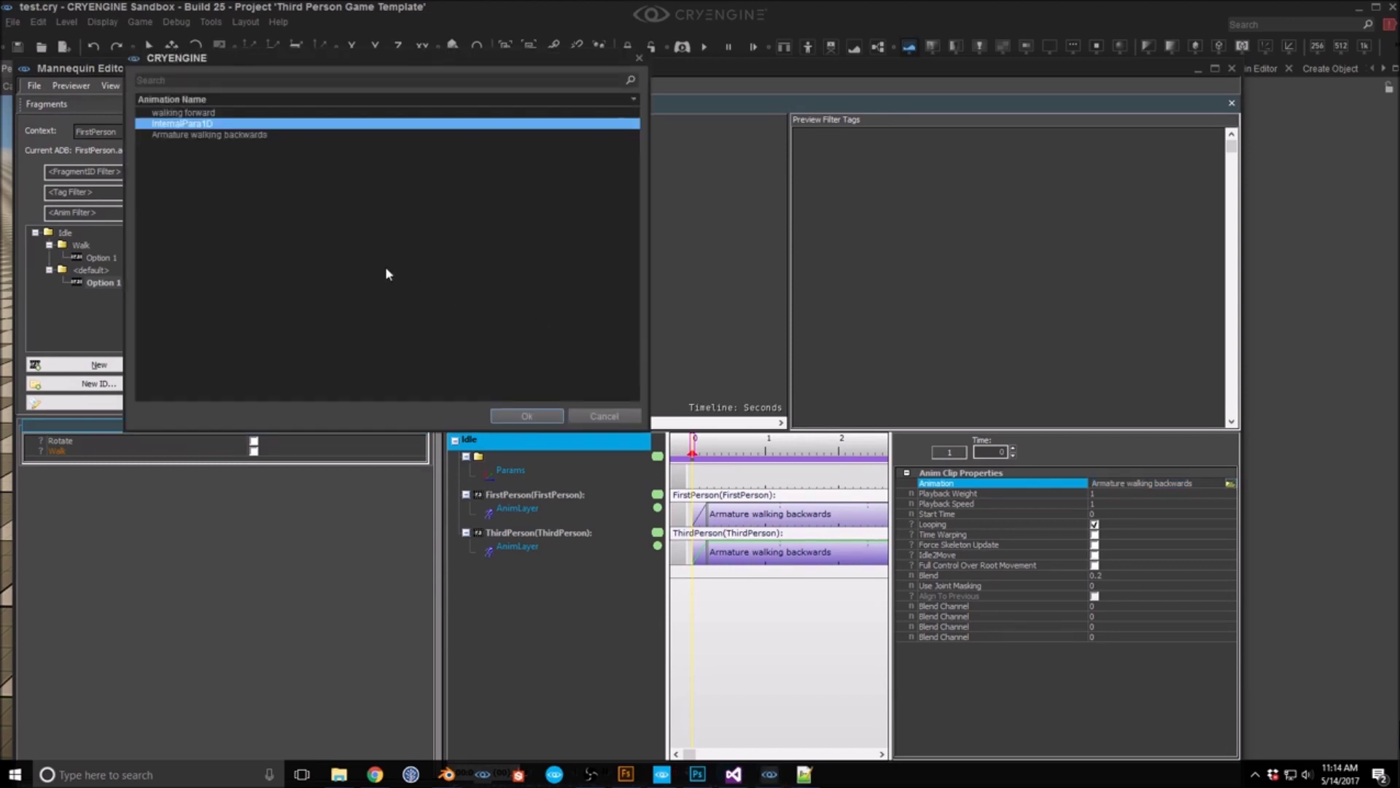
{"action": "left_click", "coordinate": [597, 416]}
Step: Save the Mannequin changes and check the ThirdPerson clip's list of available animations again
{"action": "left_click", "coordinate": [38, 88]}
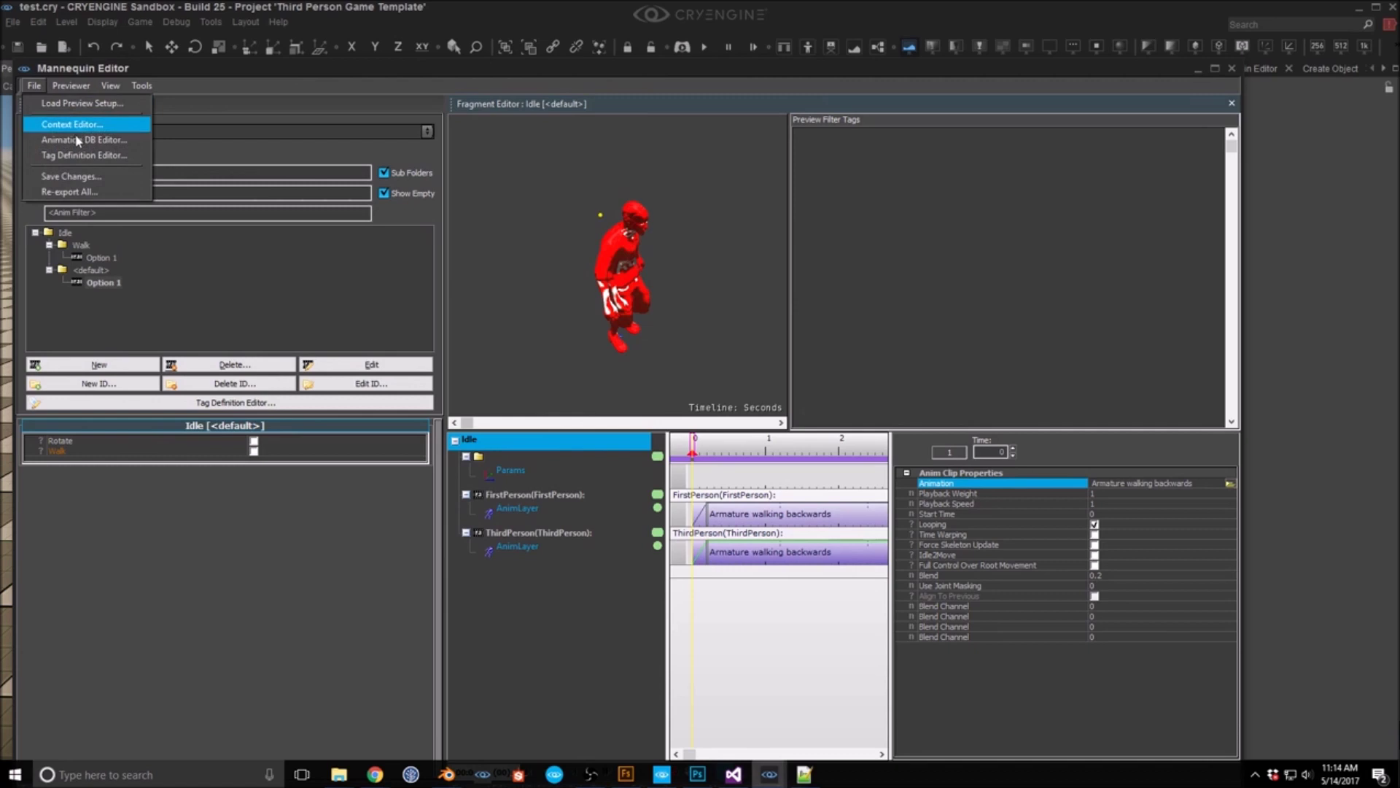
{"action": "left_click", "coordinate": [70, 177]}
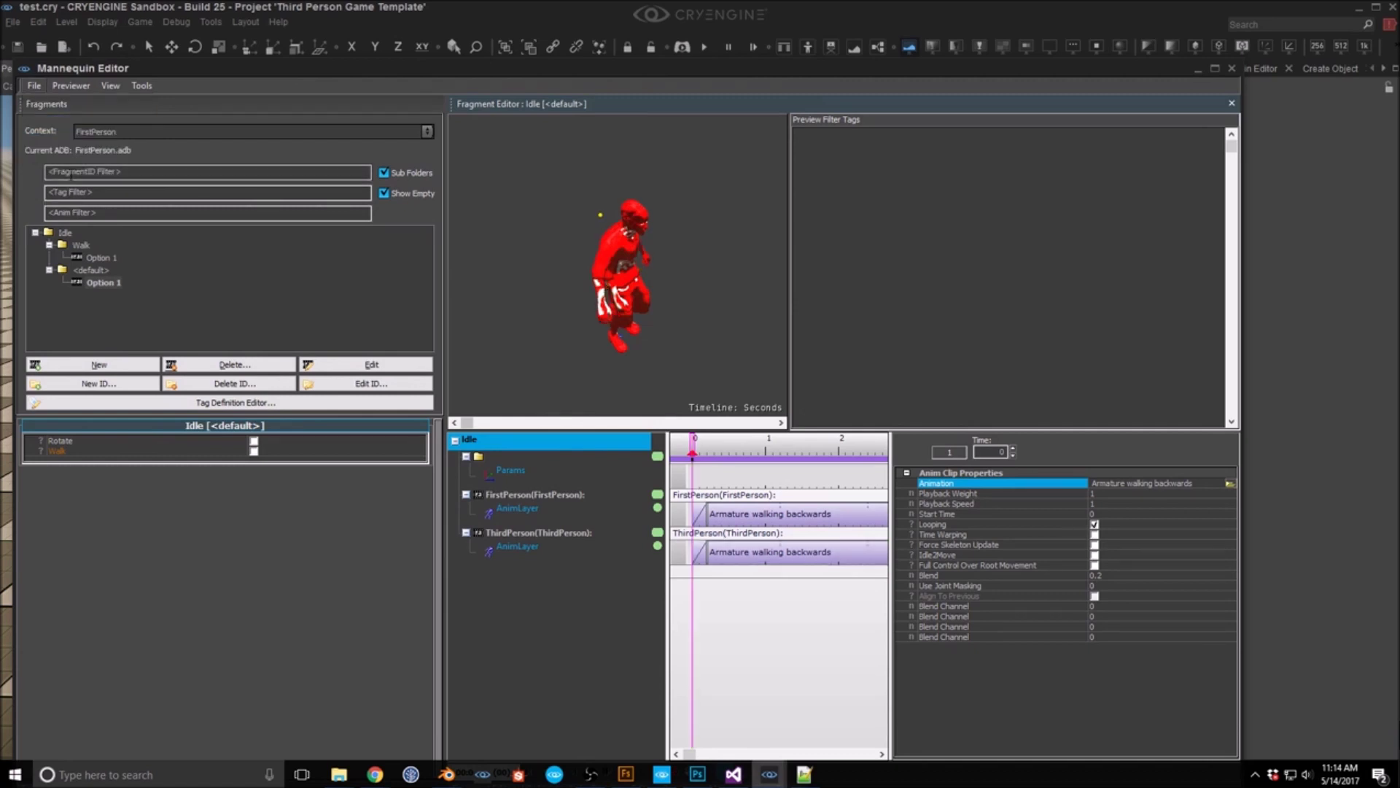
{"action": "left_click", "coordinate": [786, 554]}
{"action": "left_click", "coordinate": [1225, 484]}
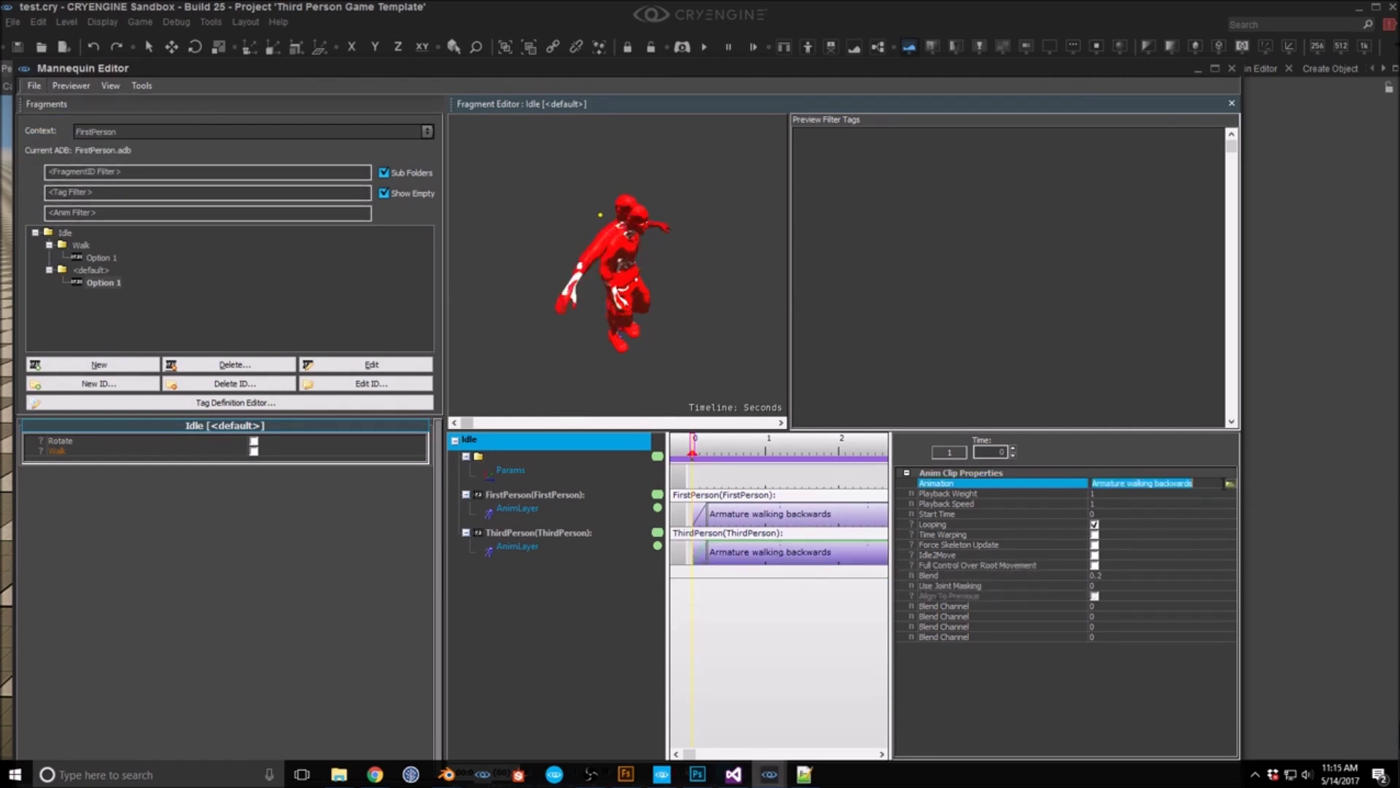
{"action": "left_click", "coordinate": [1230, 484]}
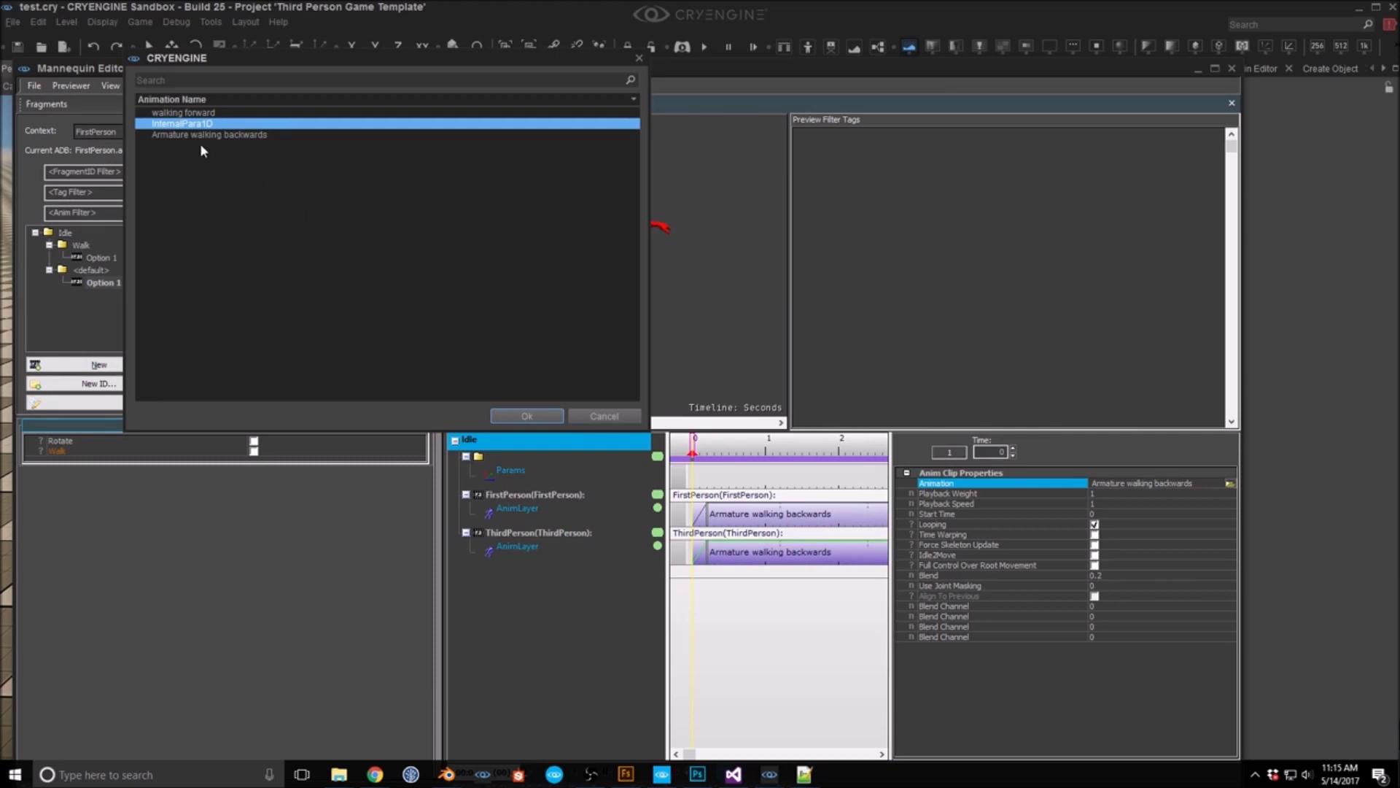
{"action": "left_click", "coordinate": [603, 416]}
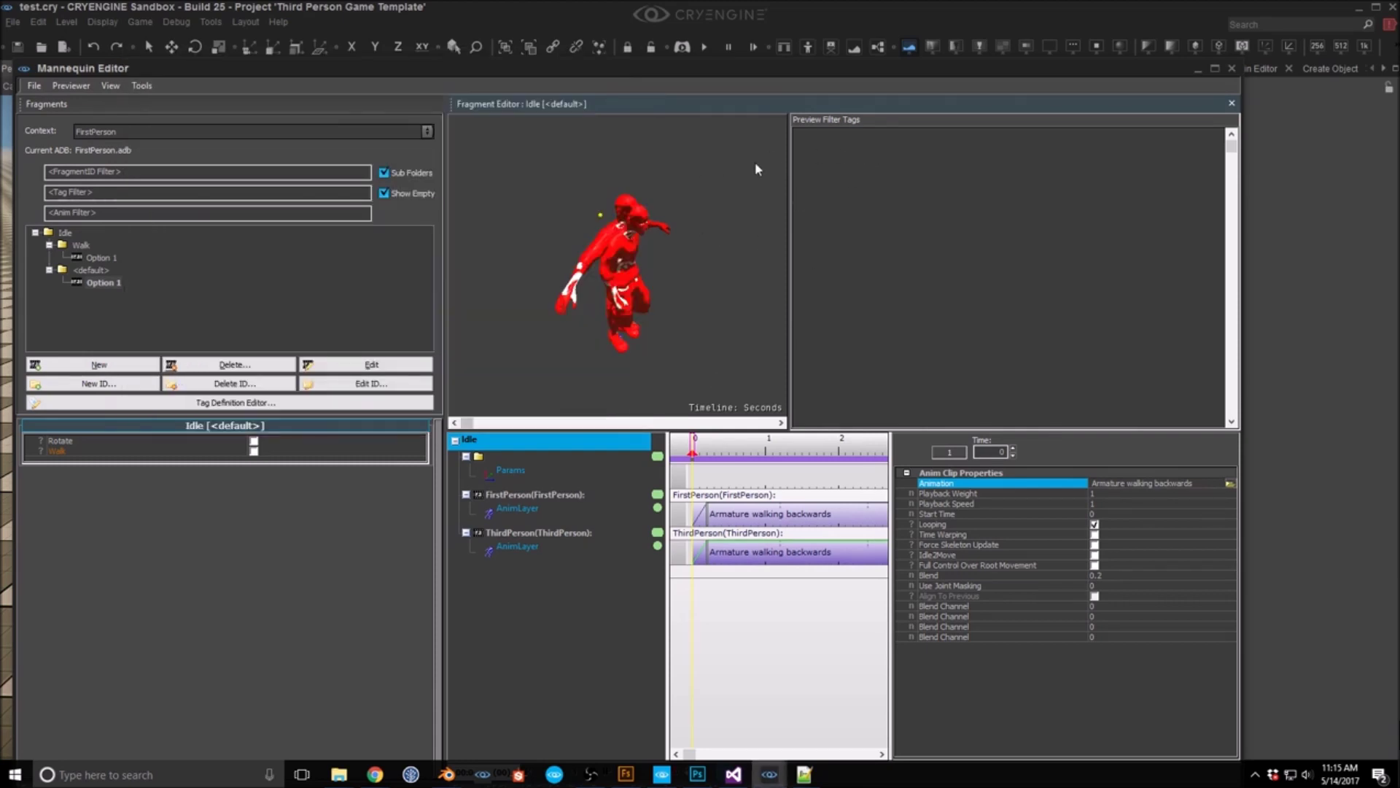
Step: Close the Sandbox editor, reopen the stream_mixamo project from the CRYENGINE Launcher, and load the test level
{"action": "left_click", "coordinate": [1394, 9]}
{"action": "left_click", "coordinate": [653, 380]}
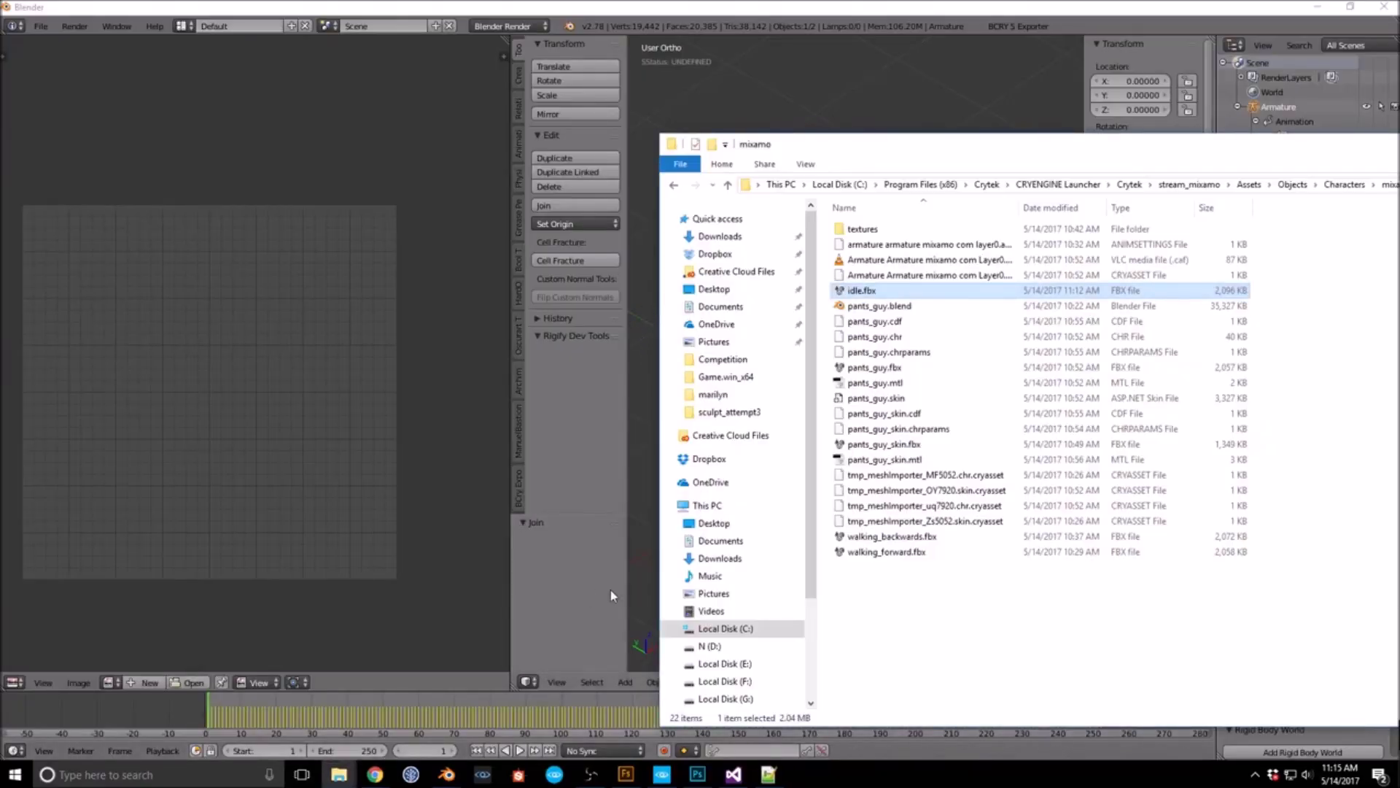
{"action": "left_click", "coordinate": [662, 774]}
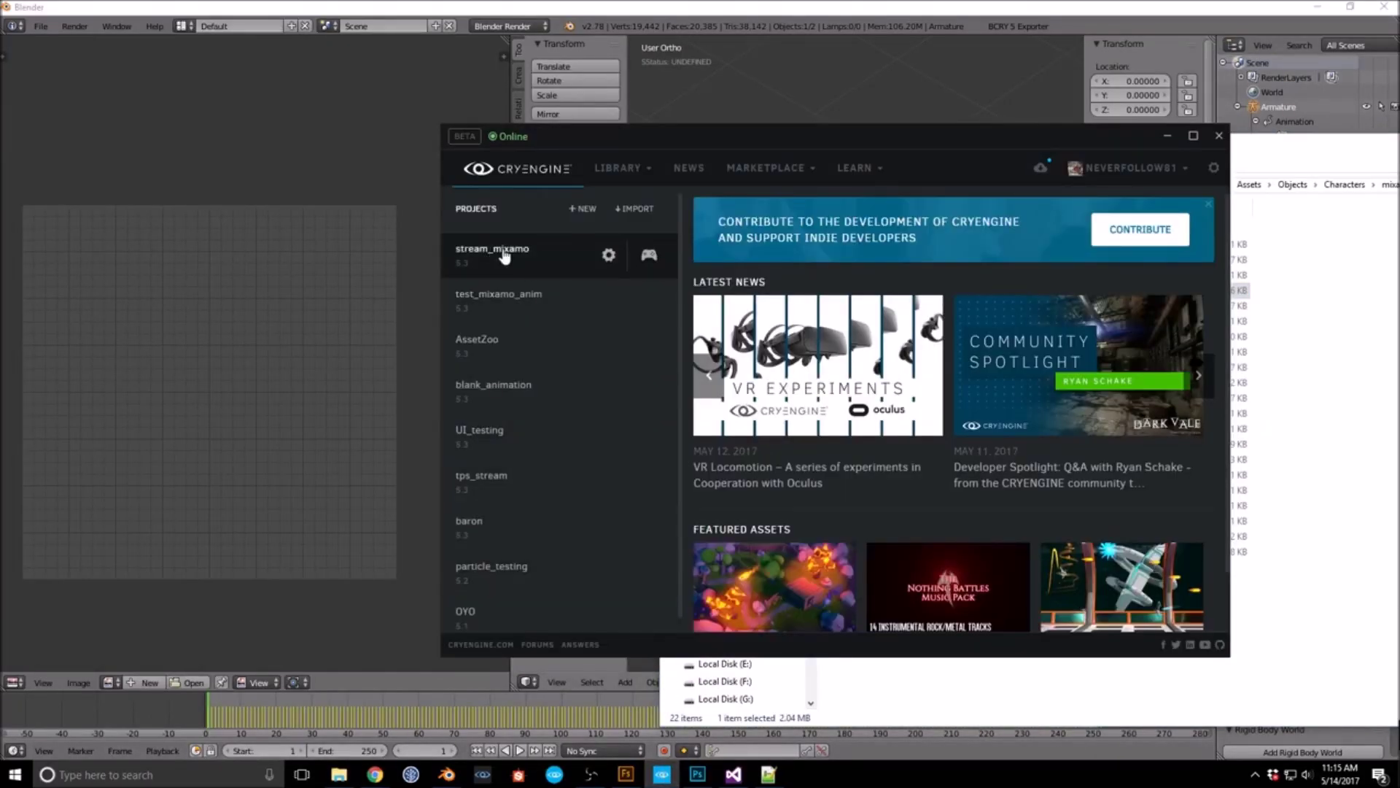
{"action": "double_click", "coordinate": [504, 255]}
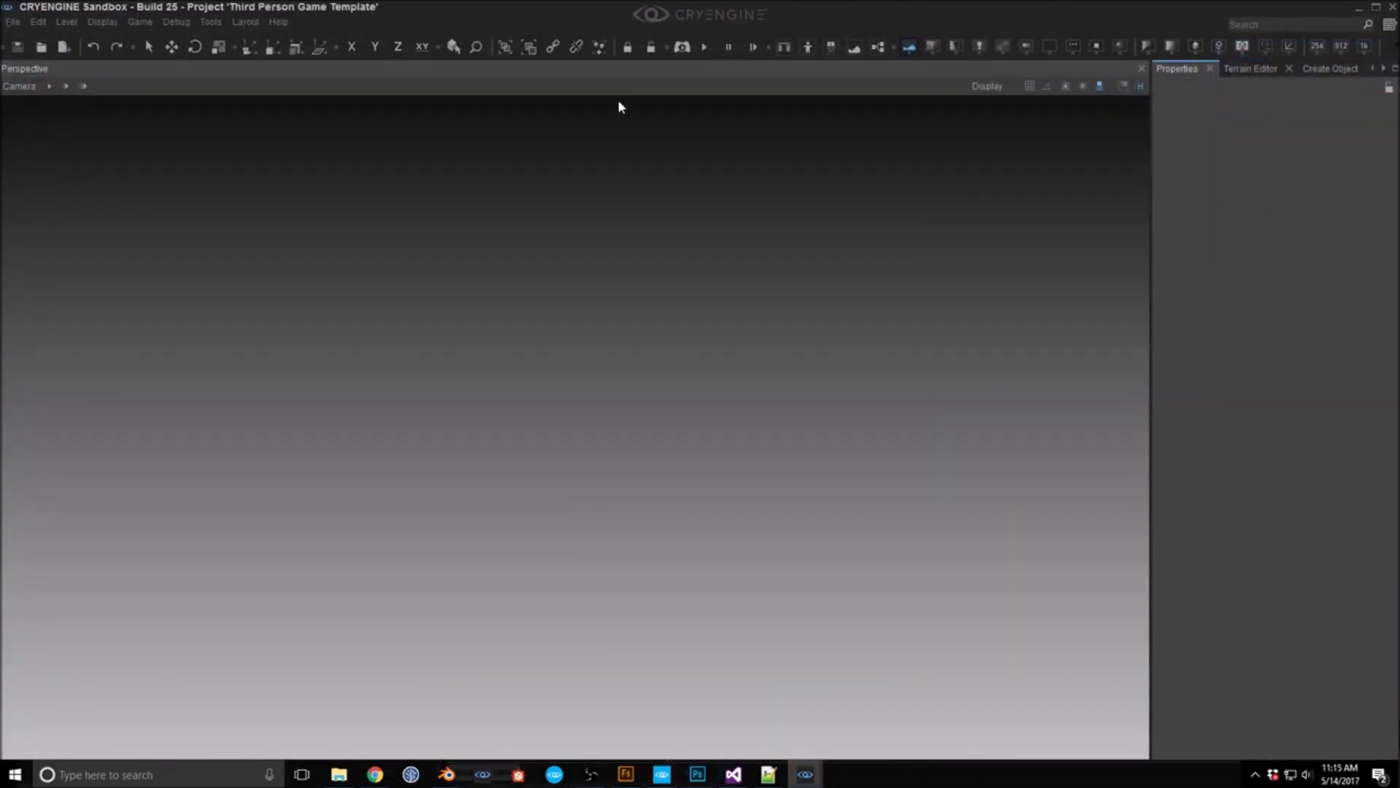
{"action": "key", "text": "ctrl+o"}
{"action": "key", "text": "Return"}
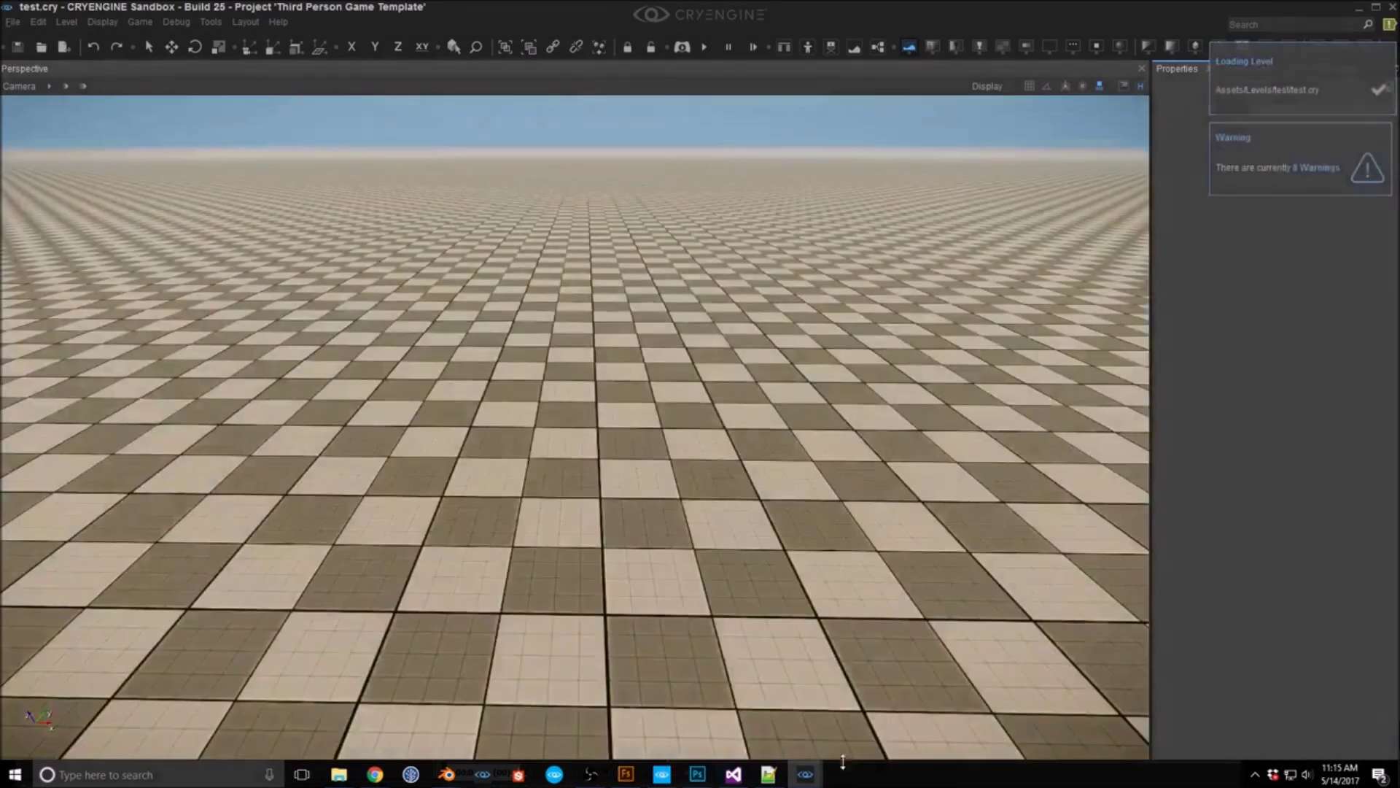
{"action": "left_click", "coordinate": [807, 773]}
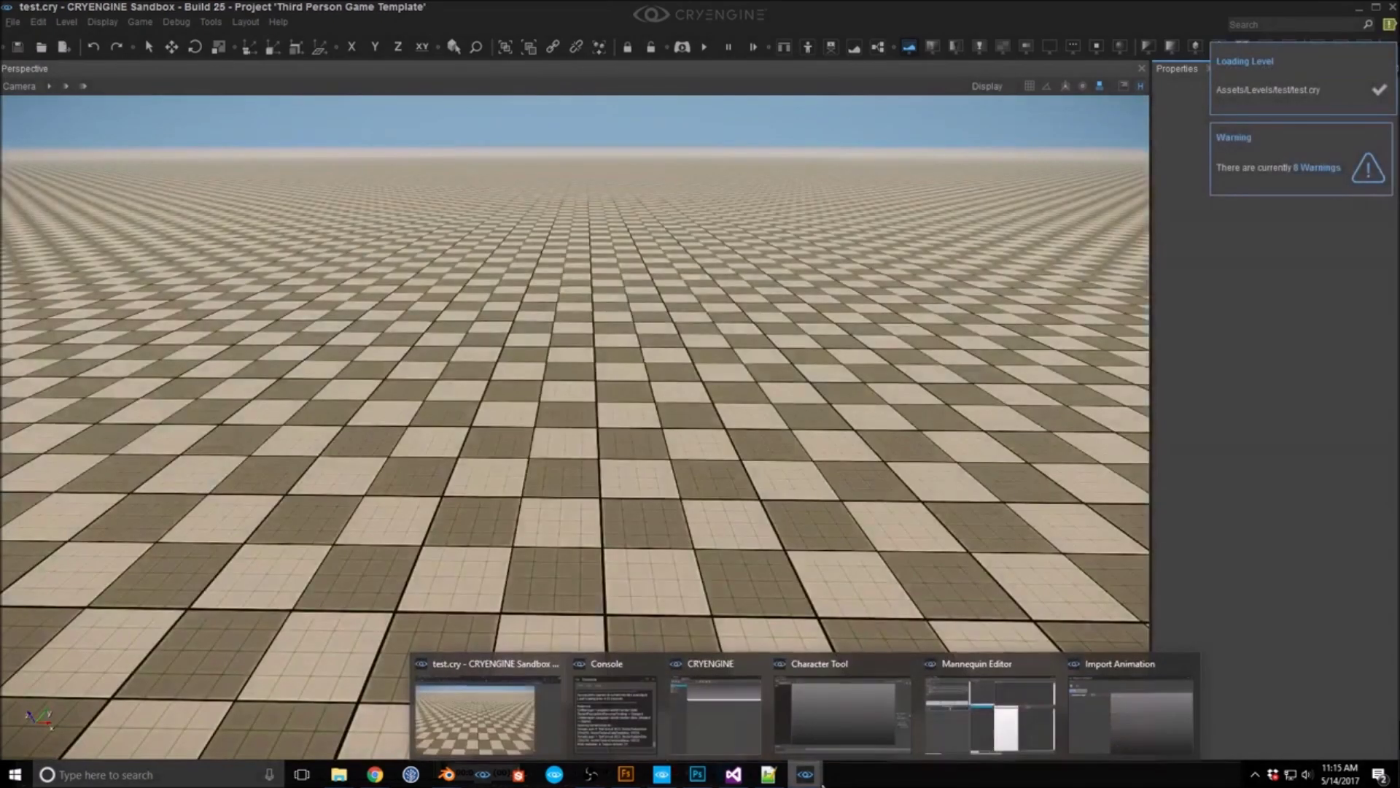
Step: In the Mannequin Editor, enlarge the character preview, bring the character into view, and open Option 1 of the Idle default fragment
{"action": "left_click", "coordinate": [986, 708]}
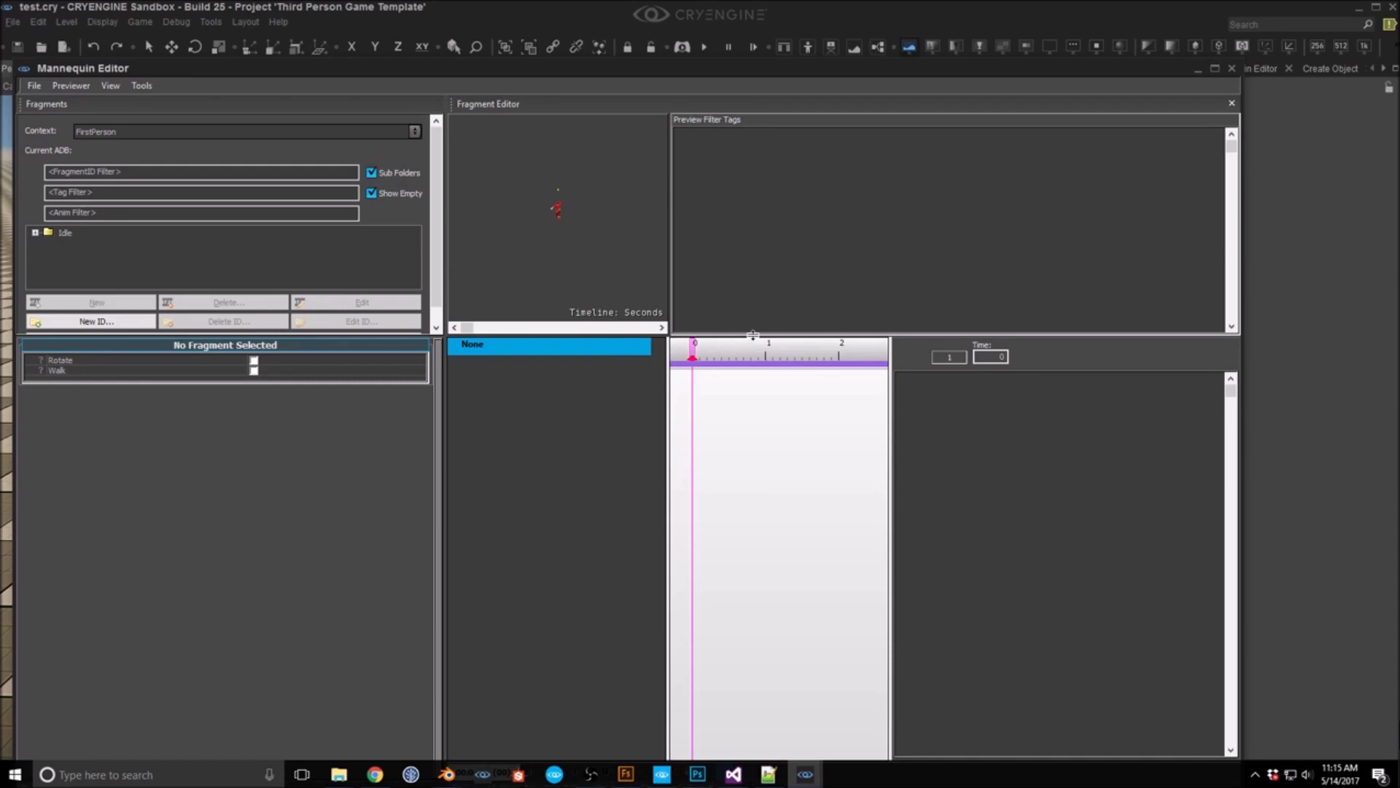
{"action": "left_click_drag", "start_coordinate": [757, 336], "coordinate": [754, 508]}
{"action": "key", "text": "w"}
{"action": "right_click_drag", "start_coordinate": [603, 372], "coordinate": [604, 352]}
{"action": "left_click", "coordinate": [35, 233]}
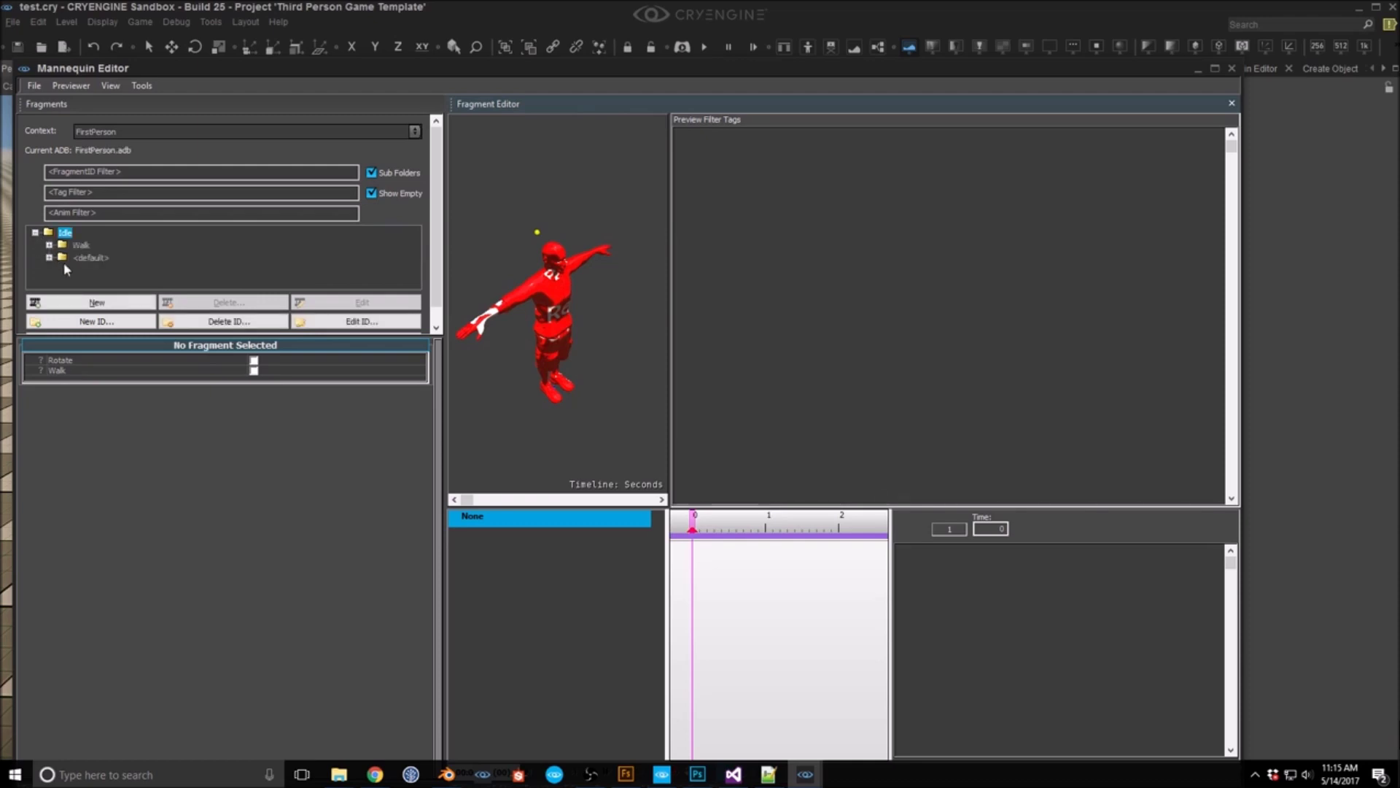
{"action": "left_click", "coordinate": [49, 257]}
{"action": "left_click", "coordinate": [100, 269]}
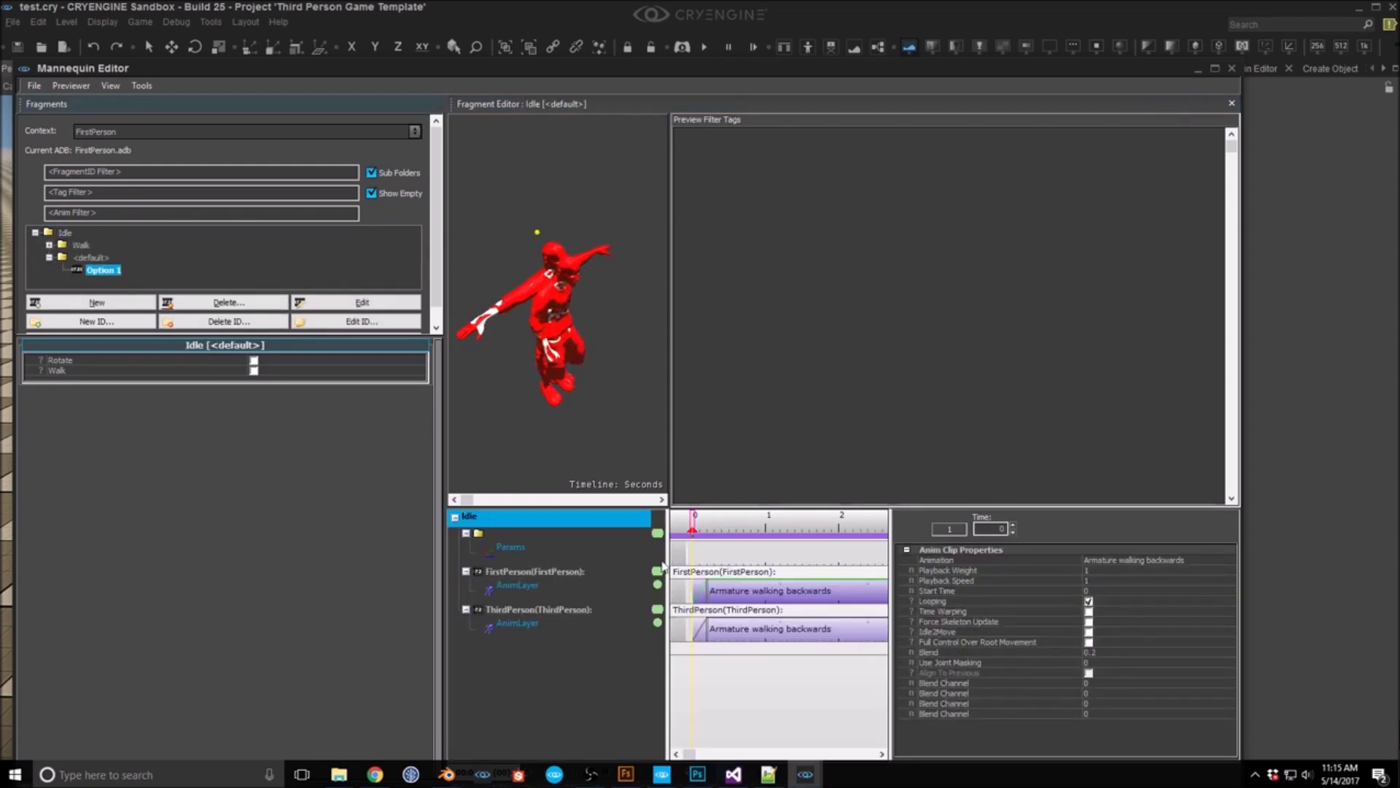
Step: Assign the Armature idle animation to the ThirdPerson clip of the Idle fragment
{"action": "left_click", "coordinate": [722, 626]}
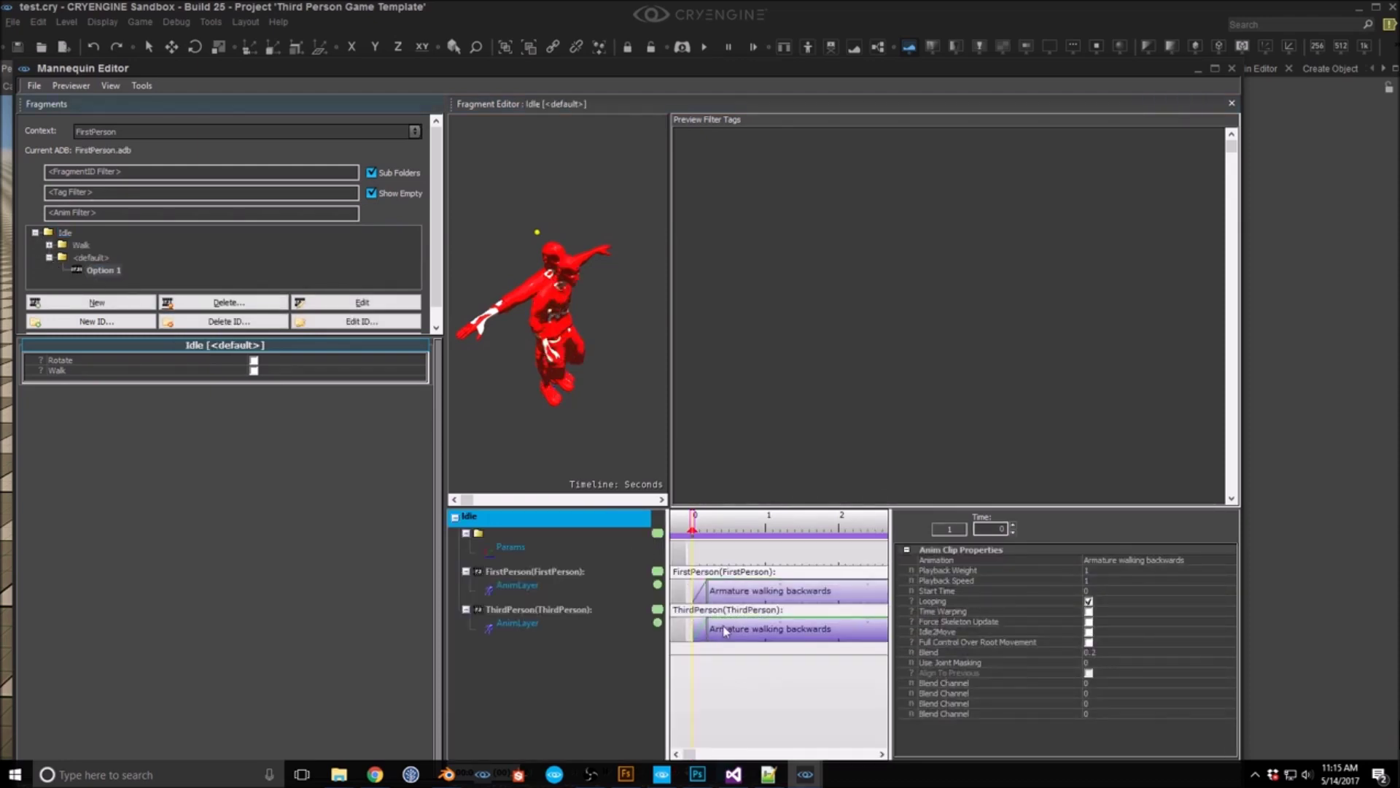
{"action": "left_click", "coordinate": [1204, 560]}
{"action": "left_click", "coordinate": [1231, 560]}
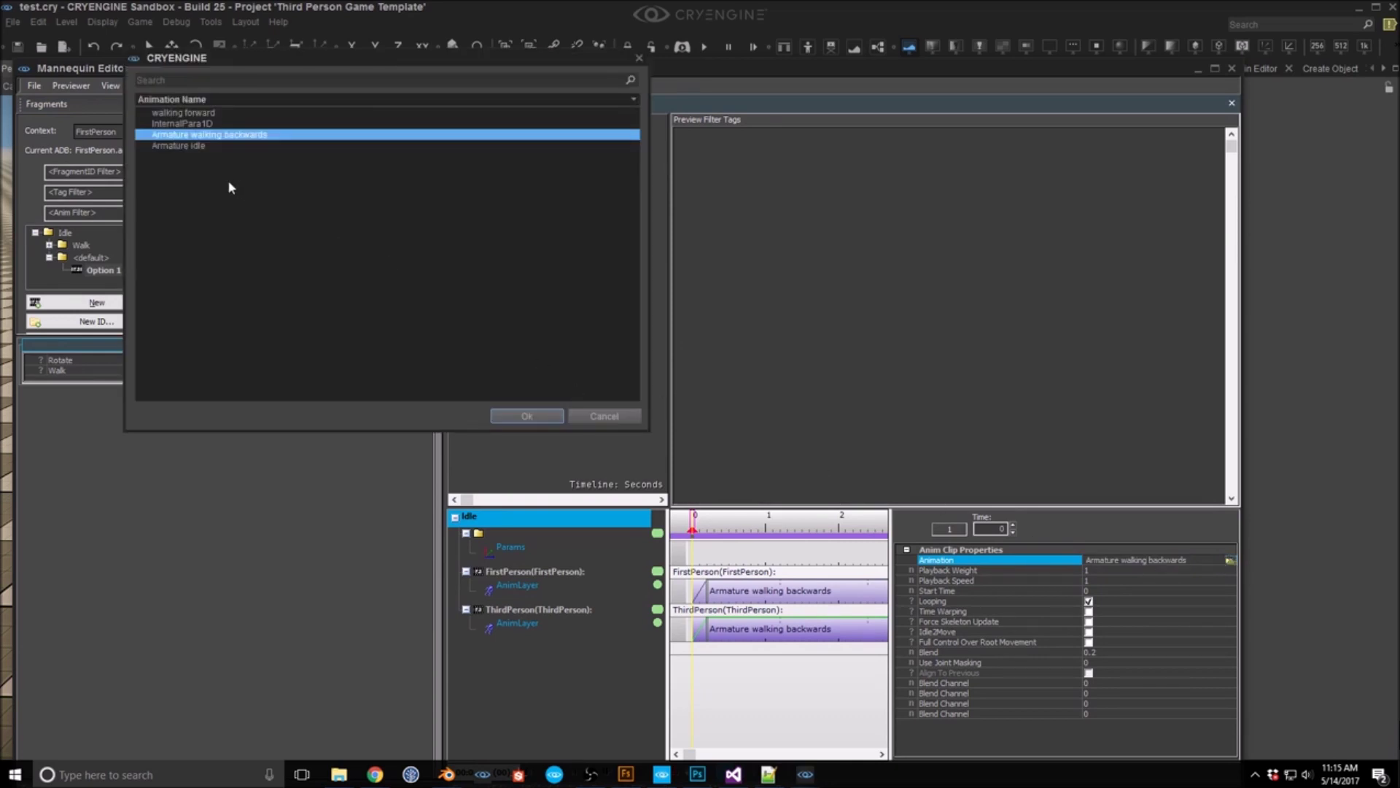
{"action": "left_click", "coordinate": [185, 143]}
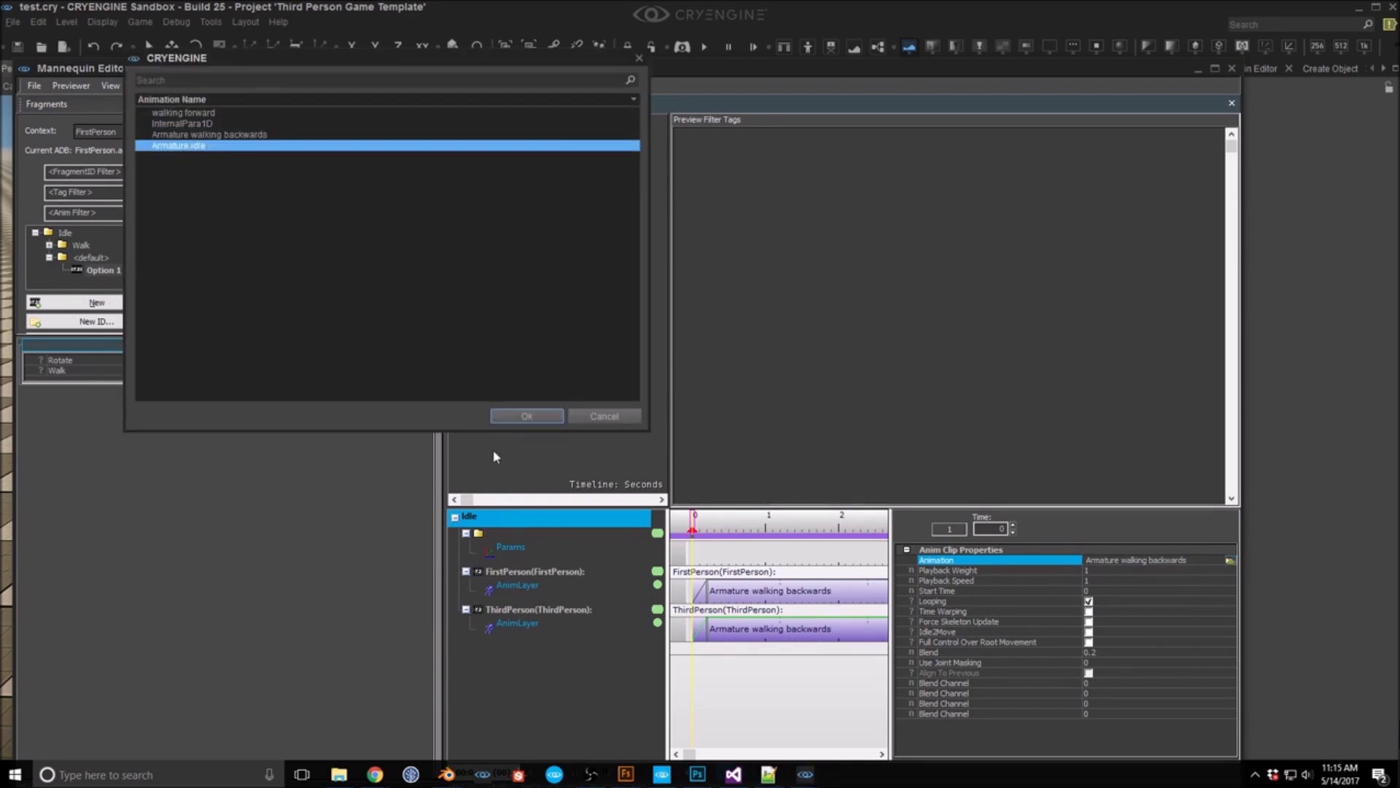
{"action": "left_click", "coordinate": [524, 417]}
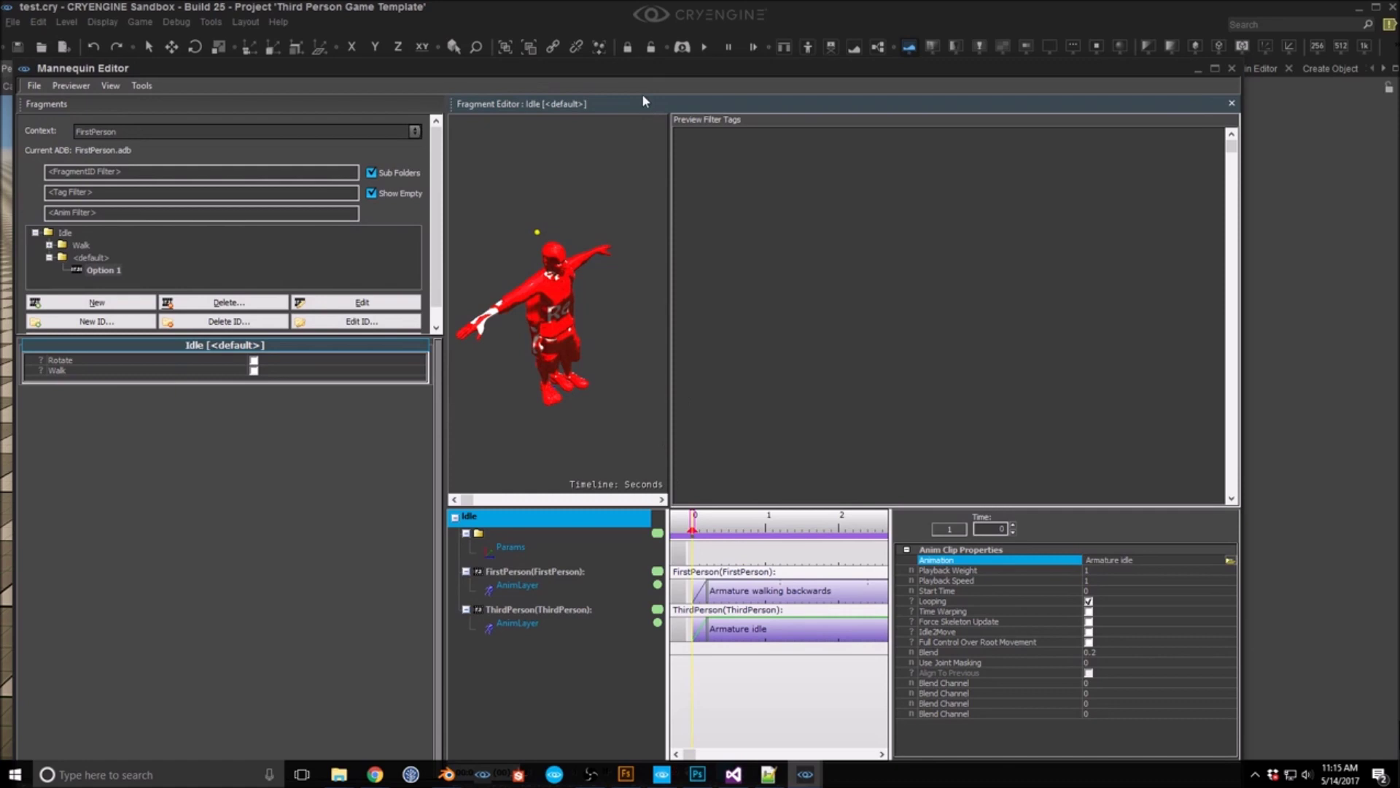
Step: Play the Idle fragment in the maximized Mannequin Editor and save the changes to FirstPerson.adb
{"action": "double_click", "coordinate": [604, 68]}
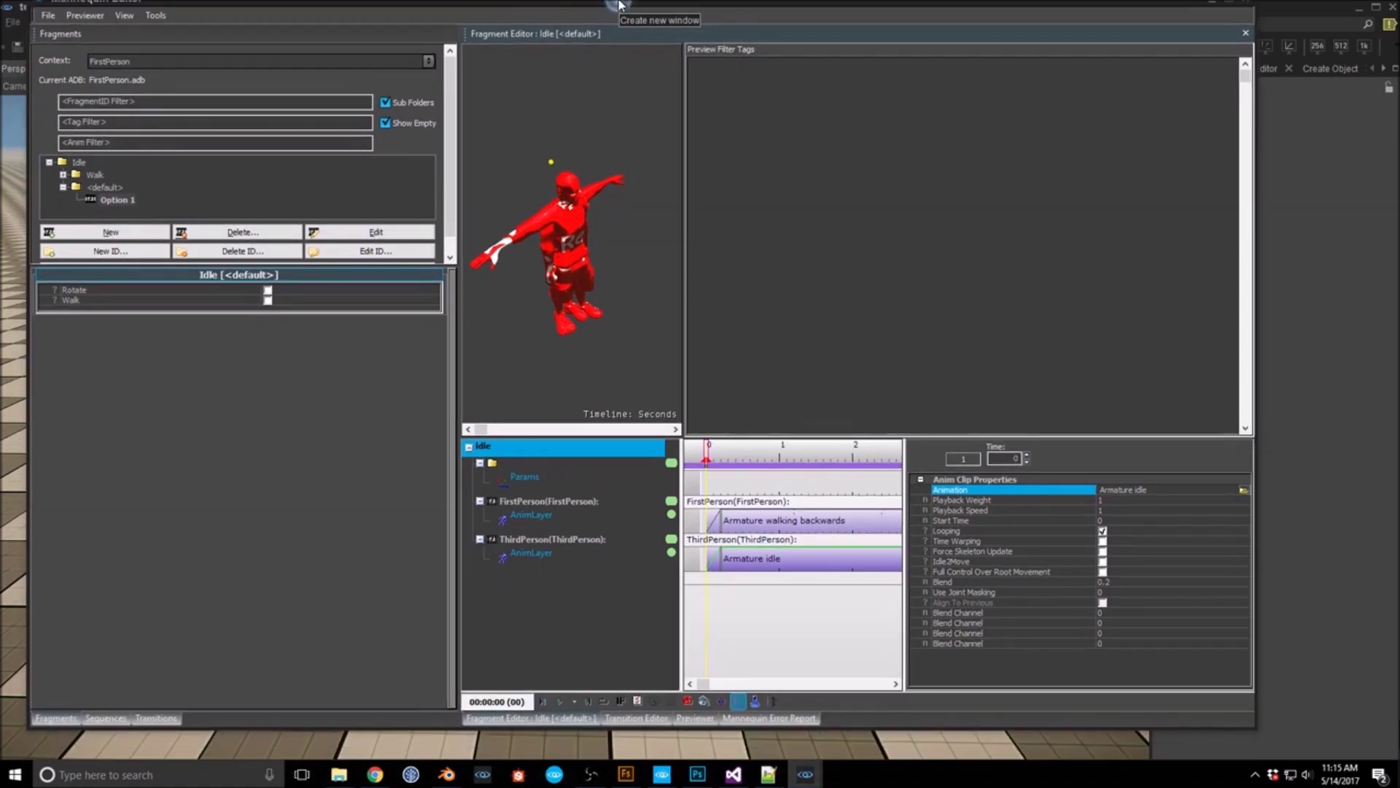
{"action": "left_click", "coordinate": [595, 732]}
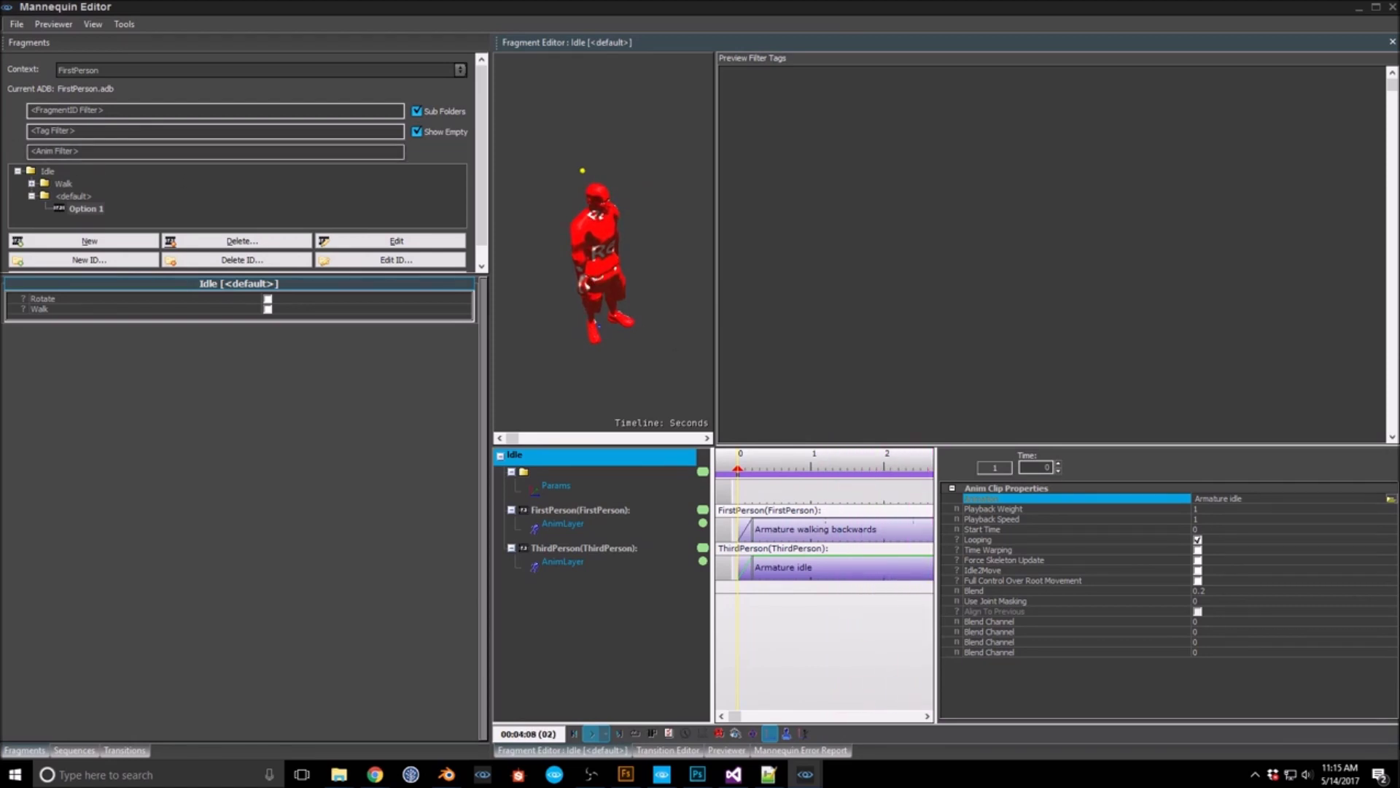
{"action": "left_click", "coordinate": [16, 24]}
{"action": "left_click", "coordinate": [41, 116]}
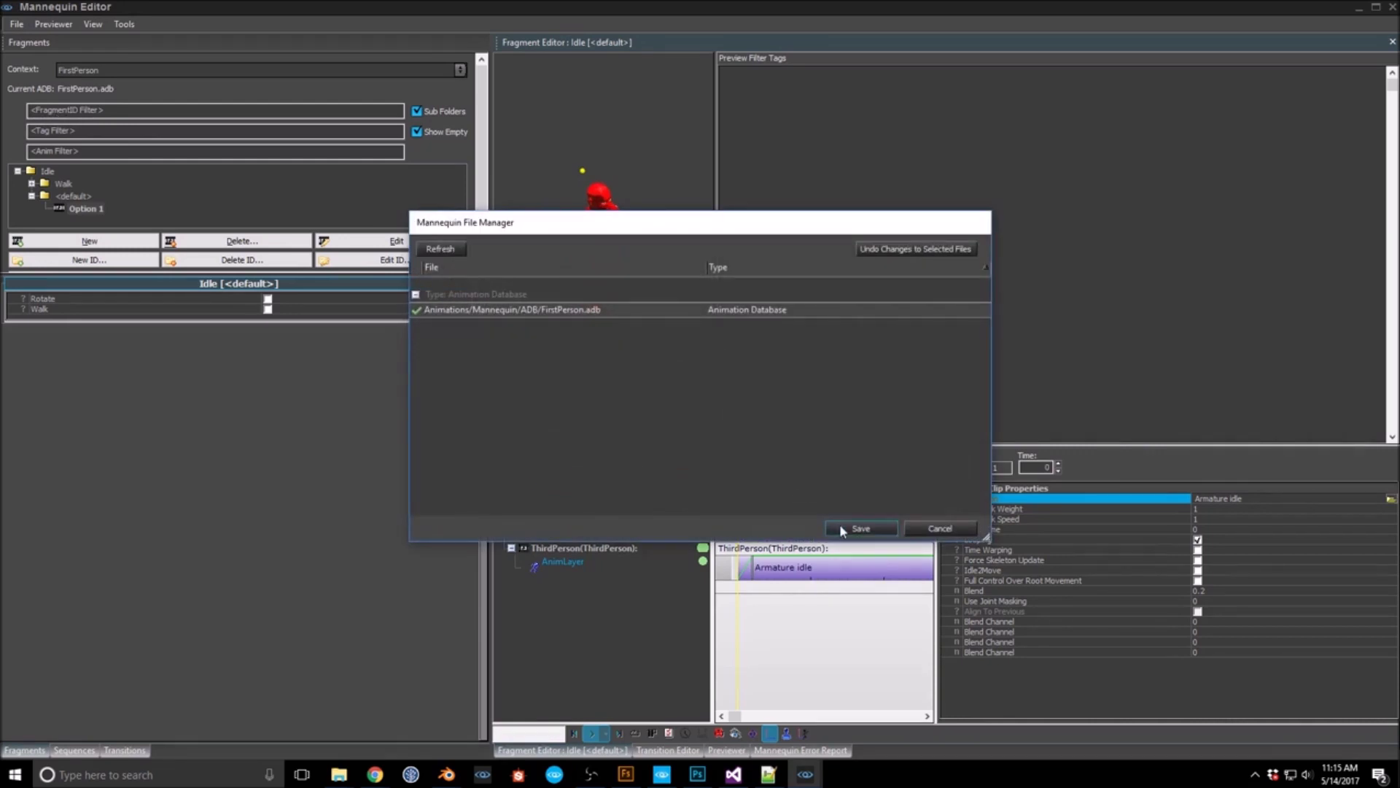
{"action": "left_click", "coordinate": [841, 528]}
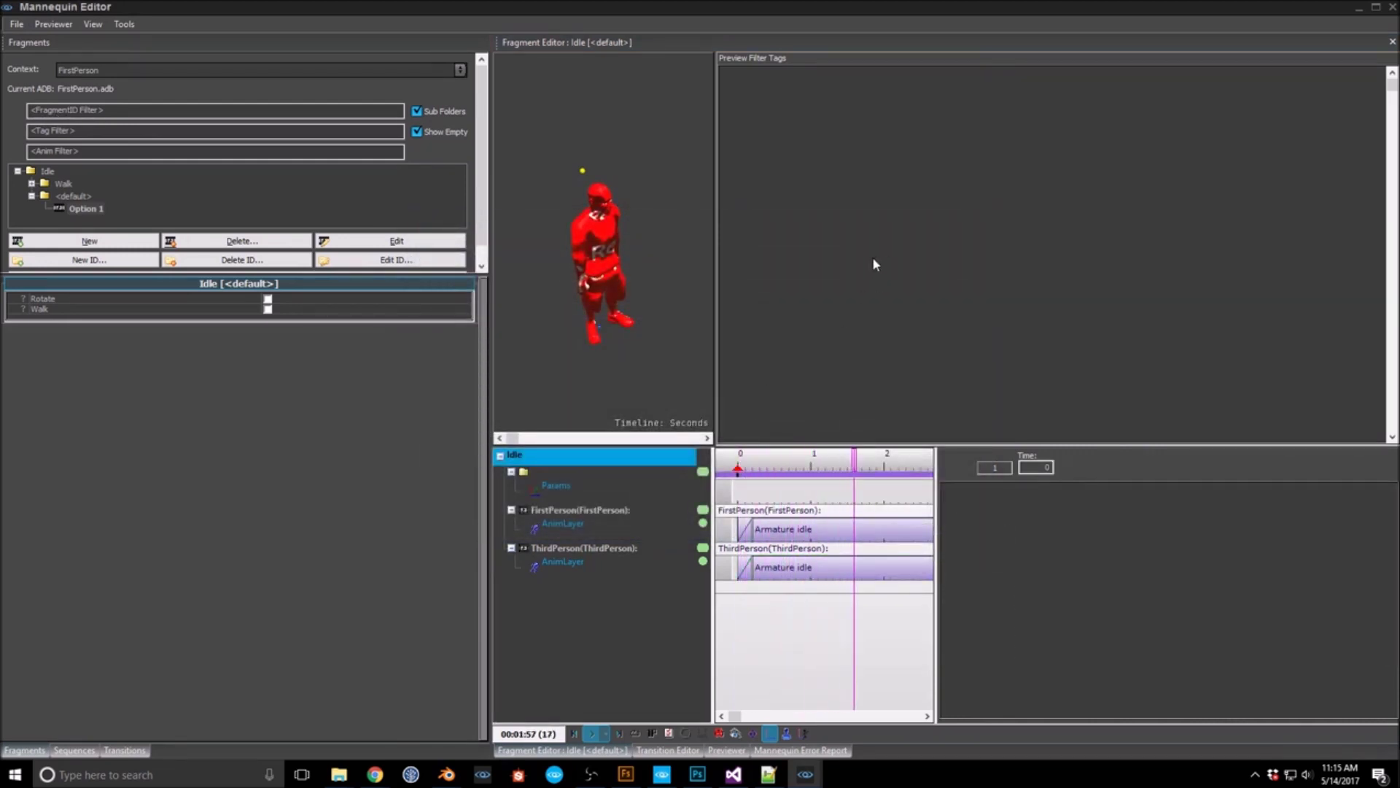
Step: Run the test level in game mode, walk the character forward to check its idle and walking animations, and exit the game
{"action": "left_click_drag", "start_coordinate": [1201, 18], "coordinate": [1276, 408]}
{"action": "key", "text": "ctrl+g"}
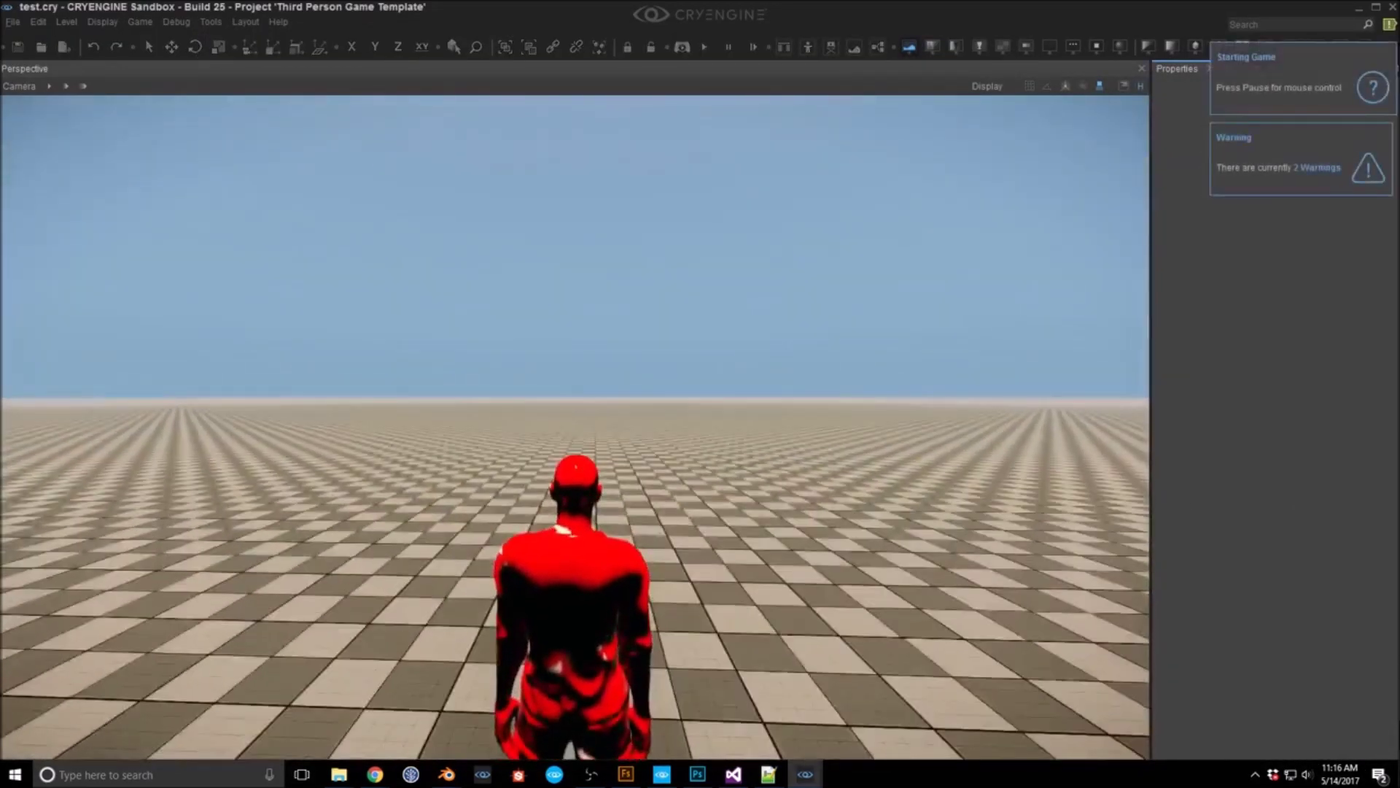
{"action": "key", "text": "w"}
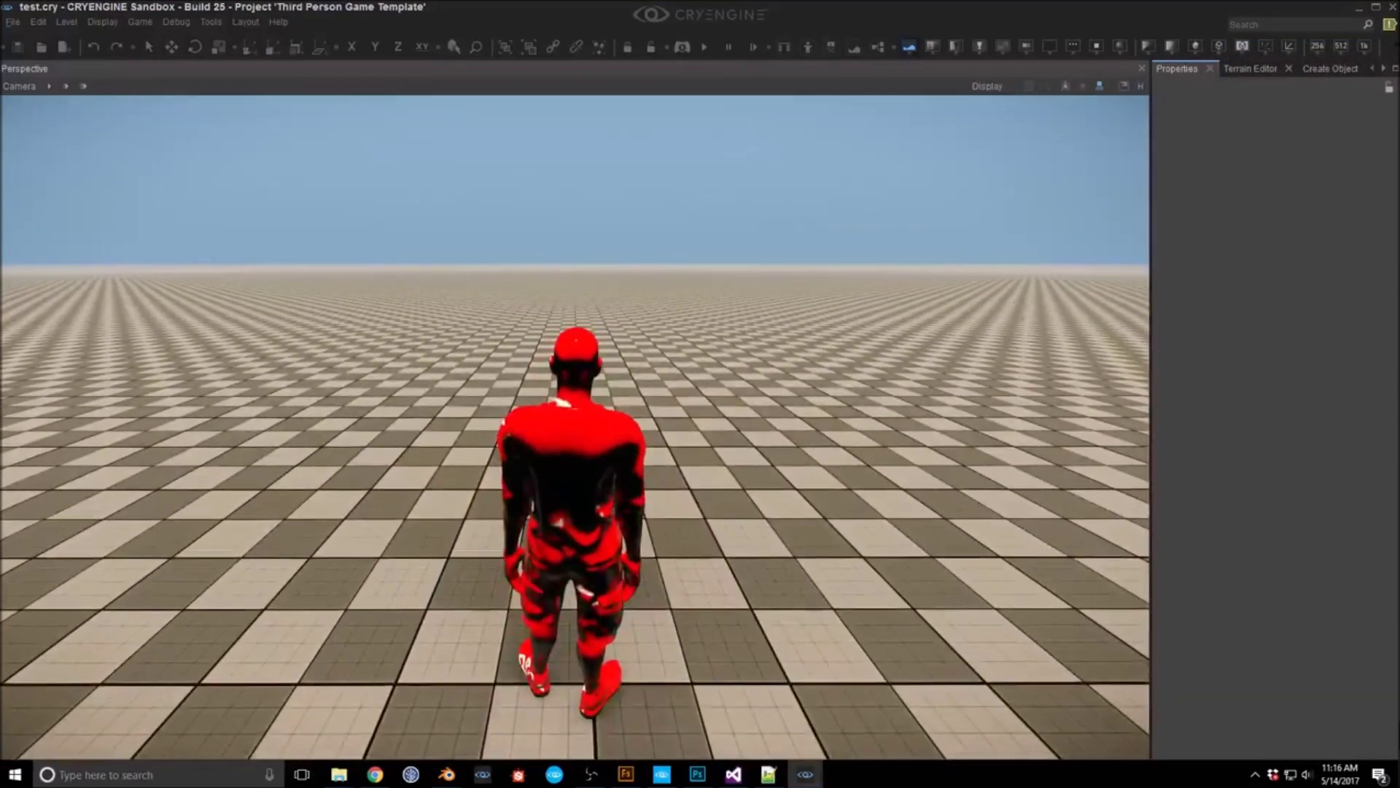
{"action": "key", "text": "w"}
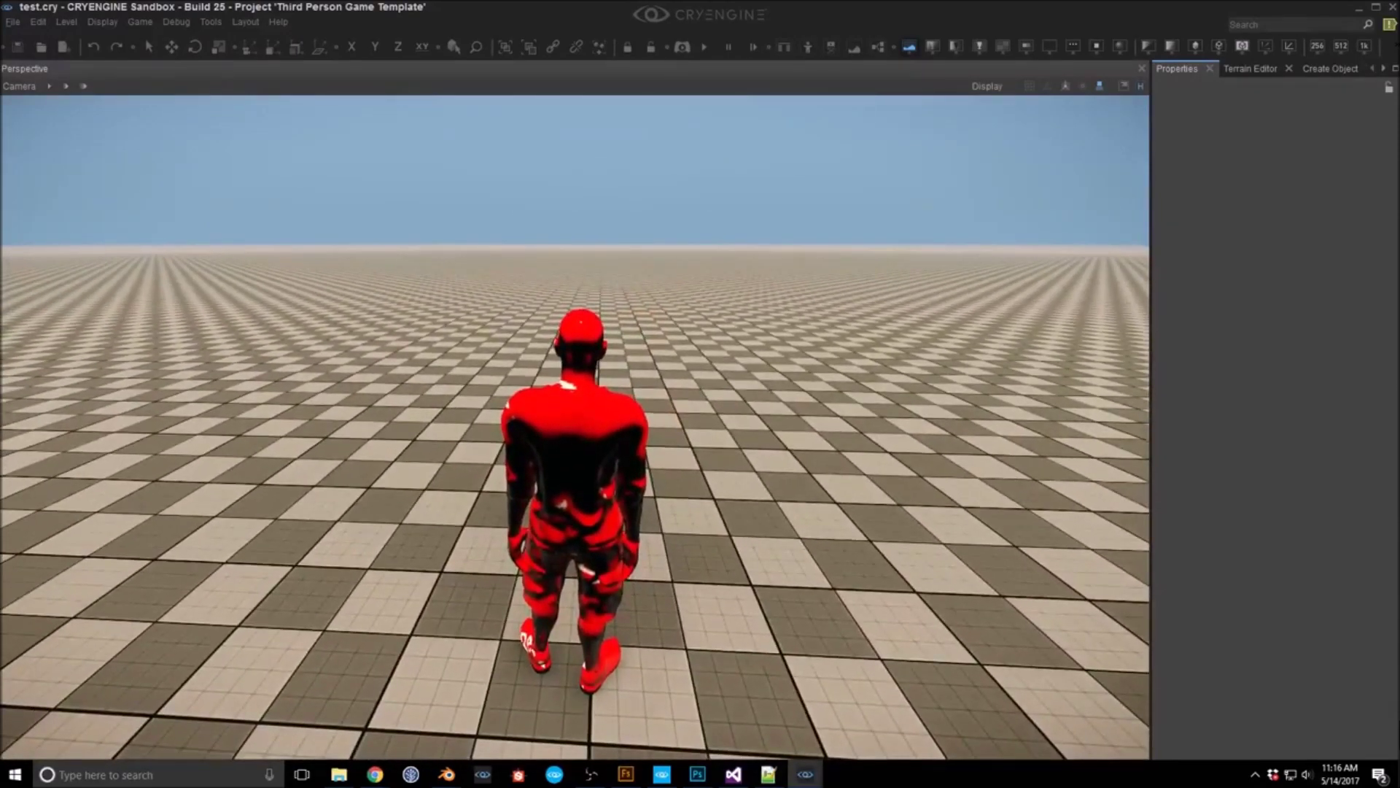
{"action": "key", "text": "w"}
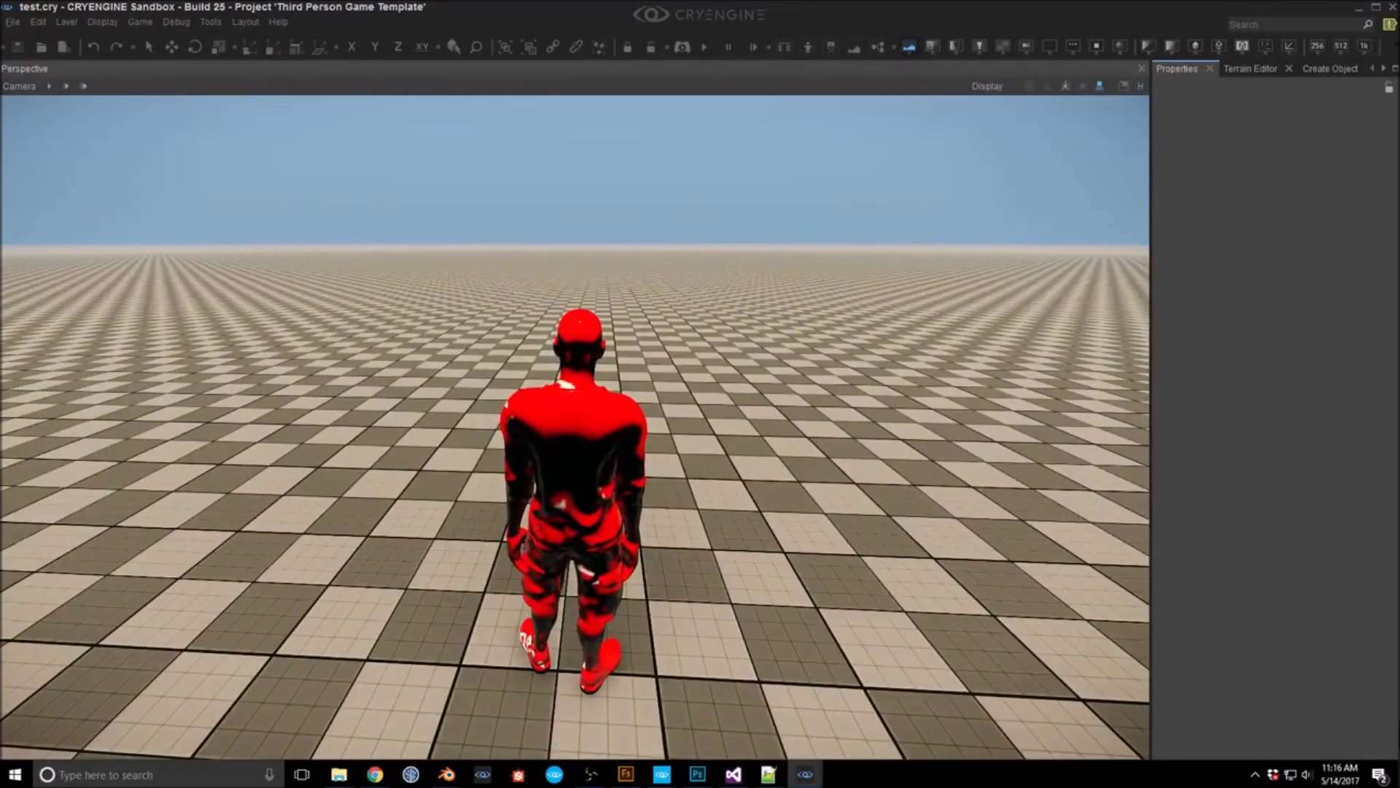
{"action": "key", "text": "w"}
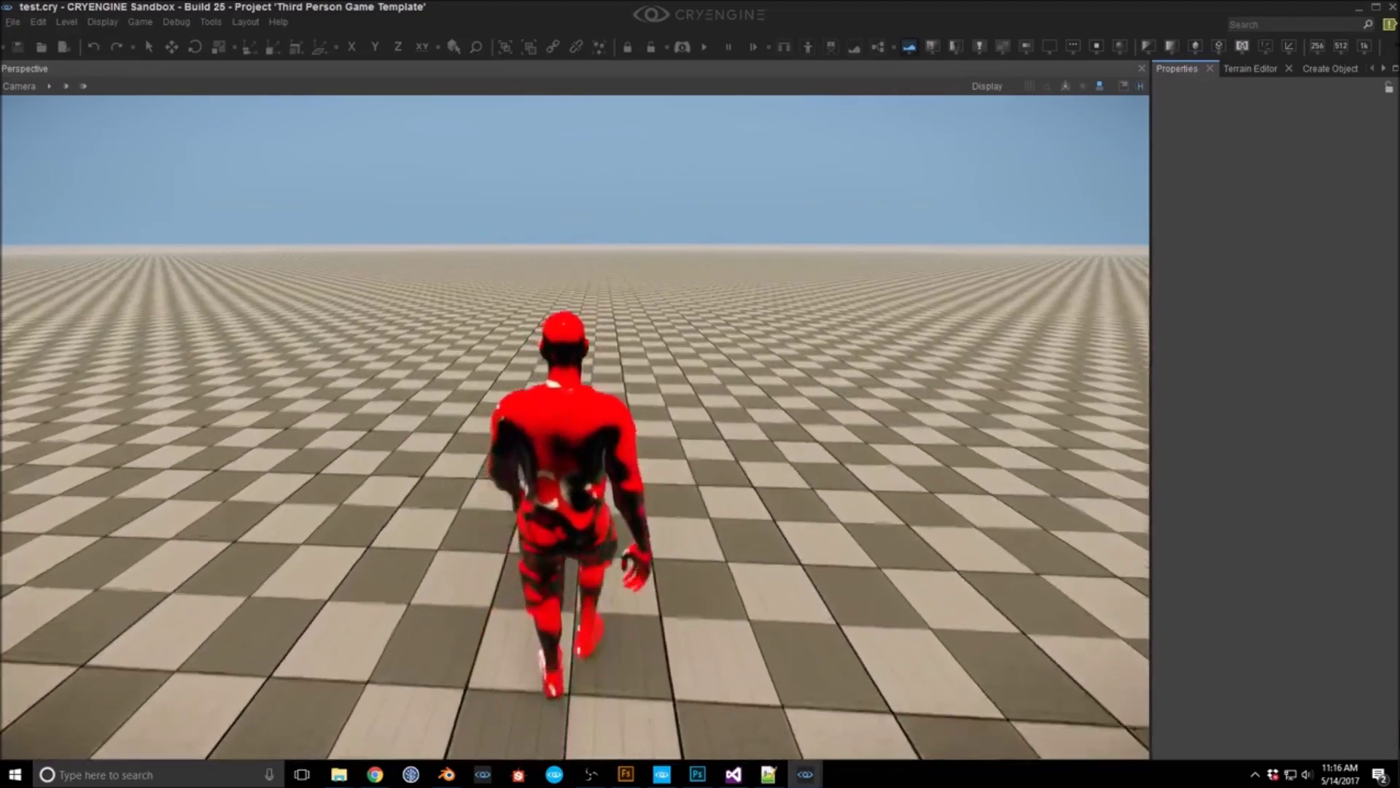
{"action": "key", "text": "w"}
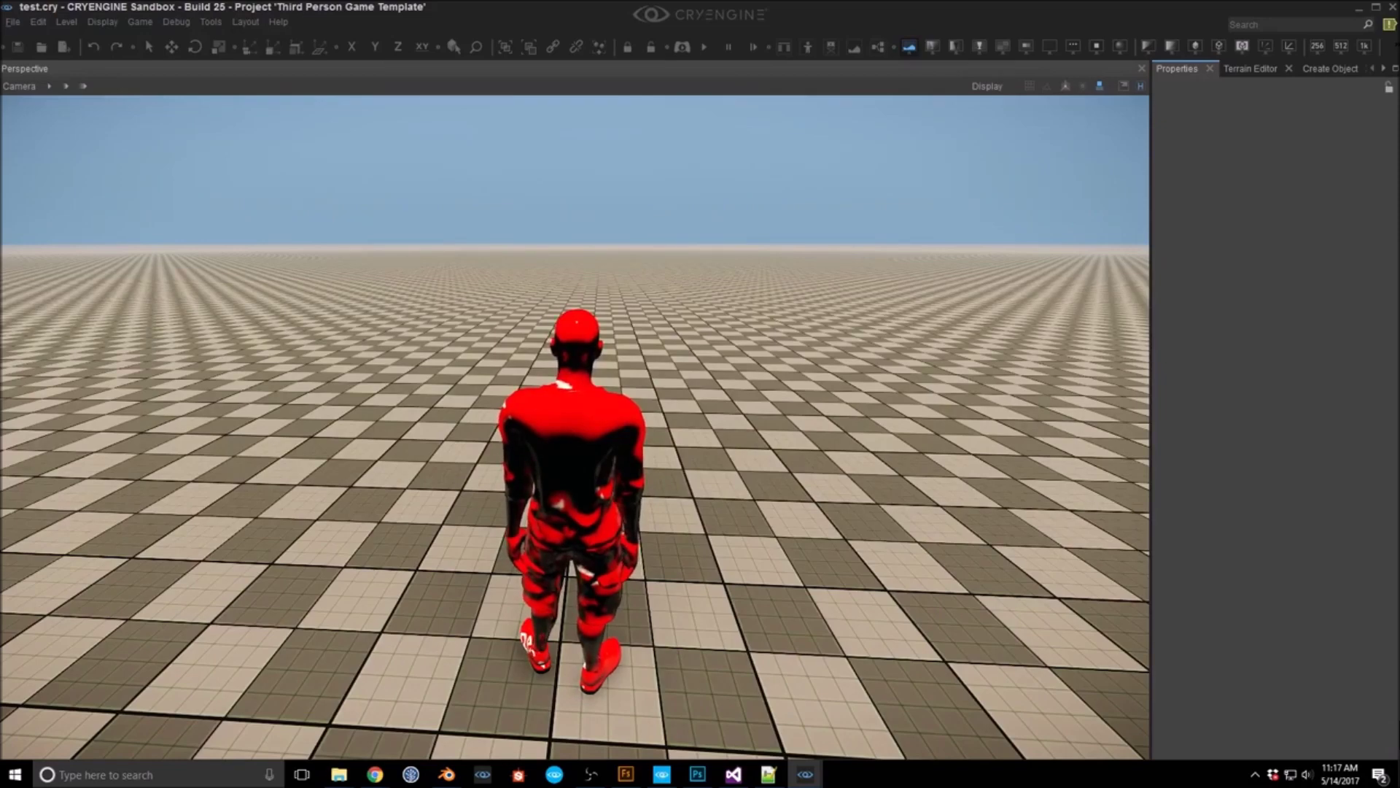
{"action": "key", "text": "w"}
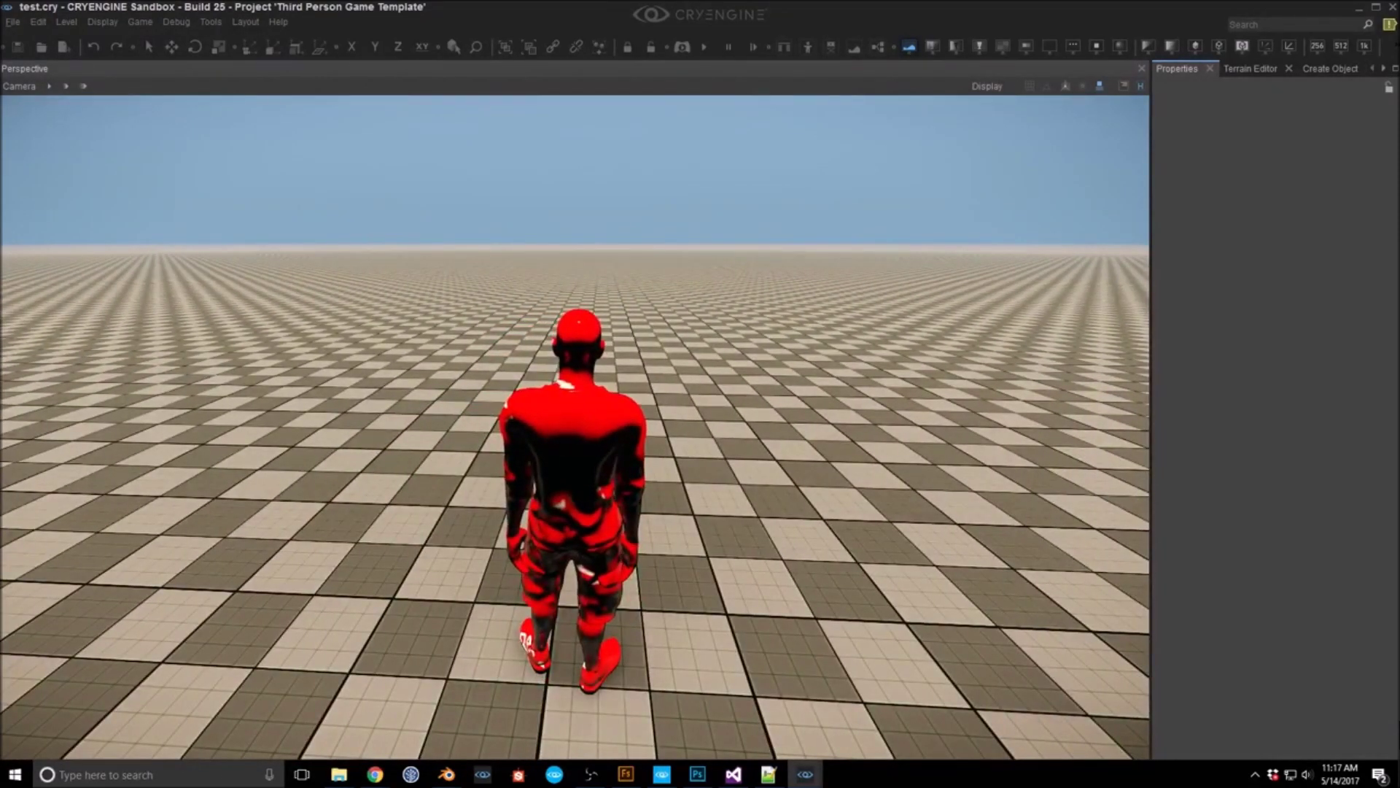
{"action": "key", "text": "Escape"}
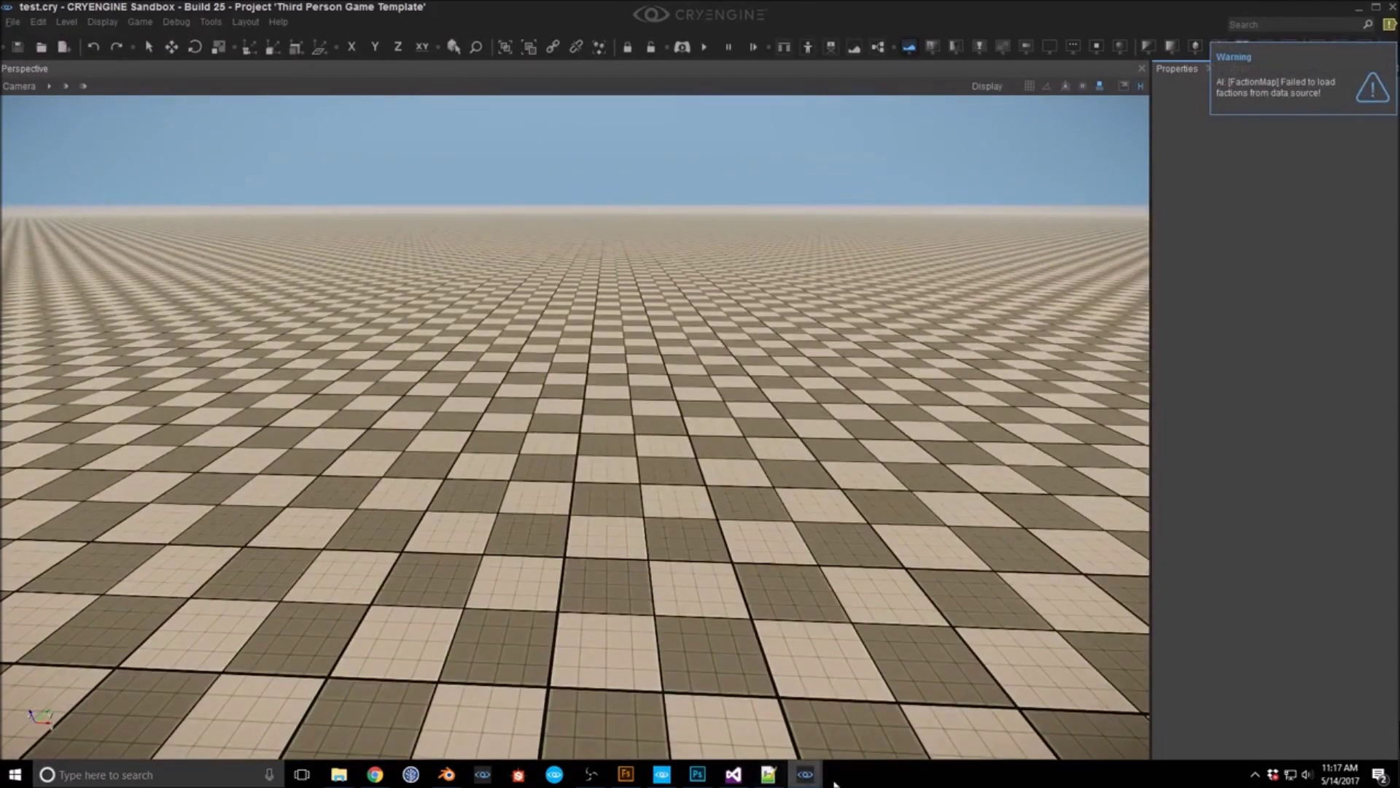
Step: In the Material Editor, open the pants_guy material from Objects/Characters/mixamo and bring the whole editor window into view
{"action": "mouse_move", "coordinate": [803, 778]}
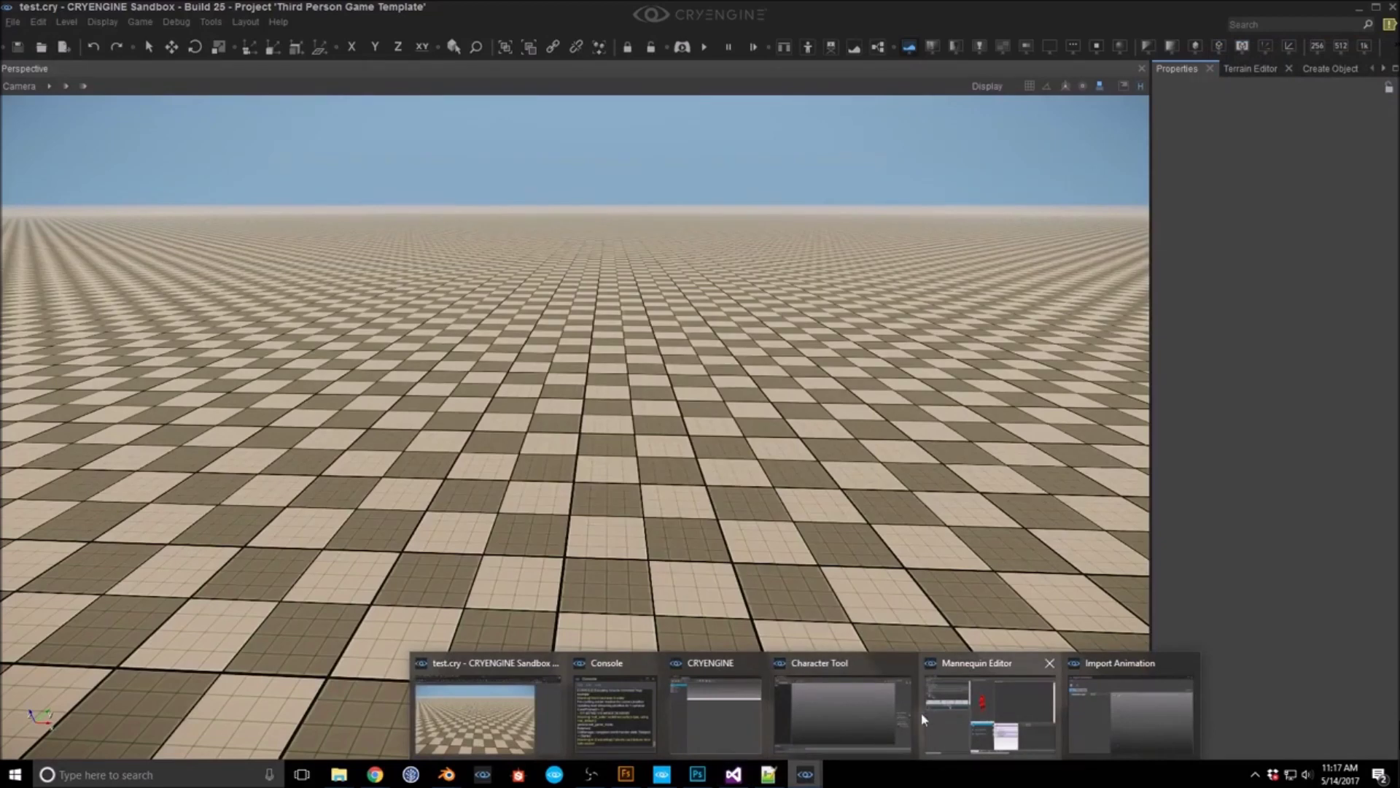
{"action": "mouse_move", "coordinate": [708, 715]}
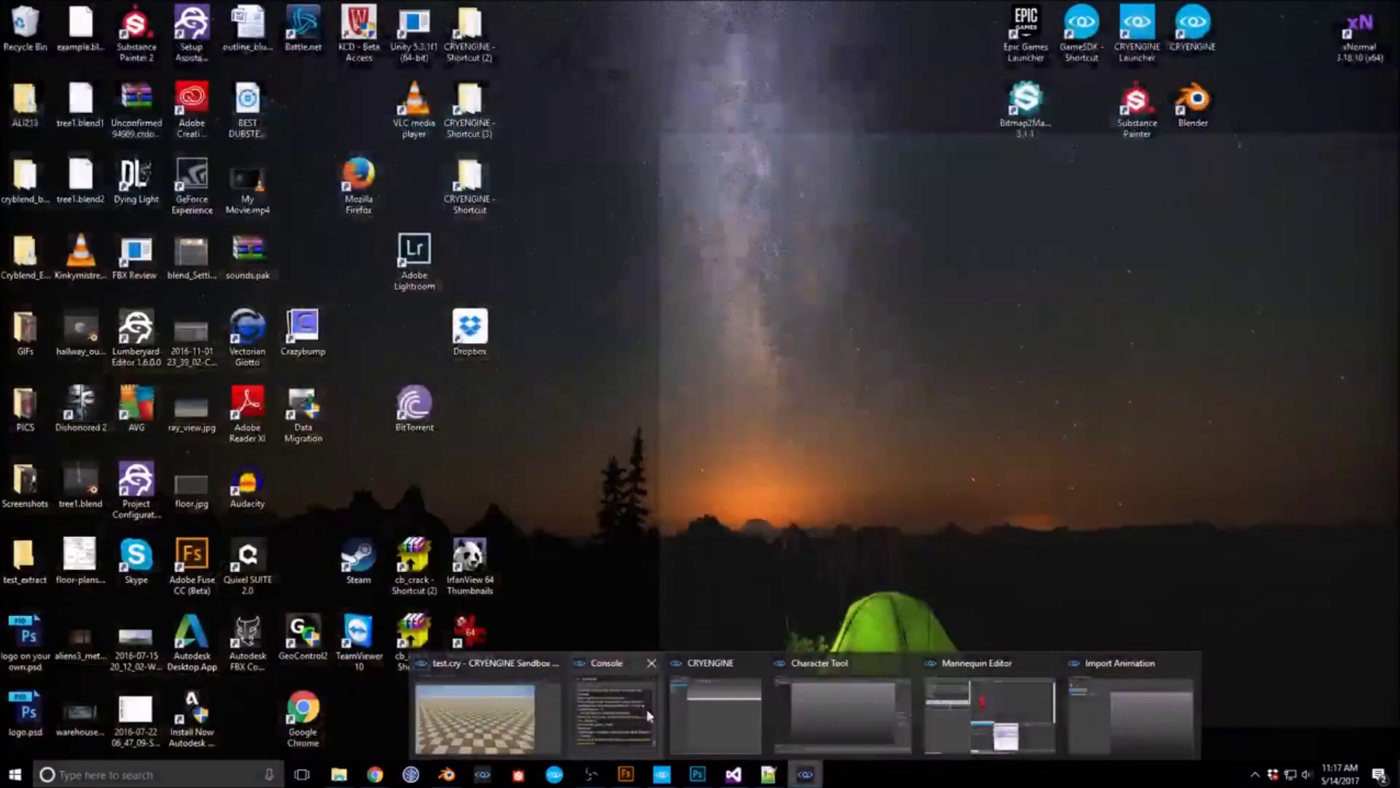
{"action": "left_click", "coordinate": [708, 715]}
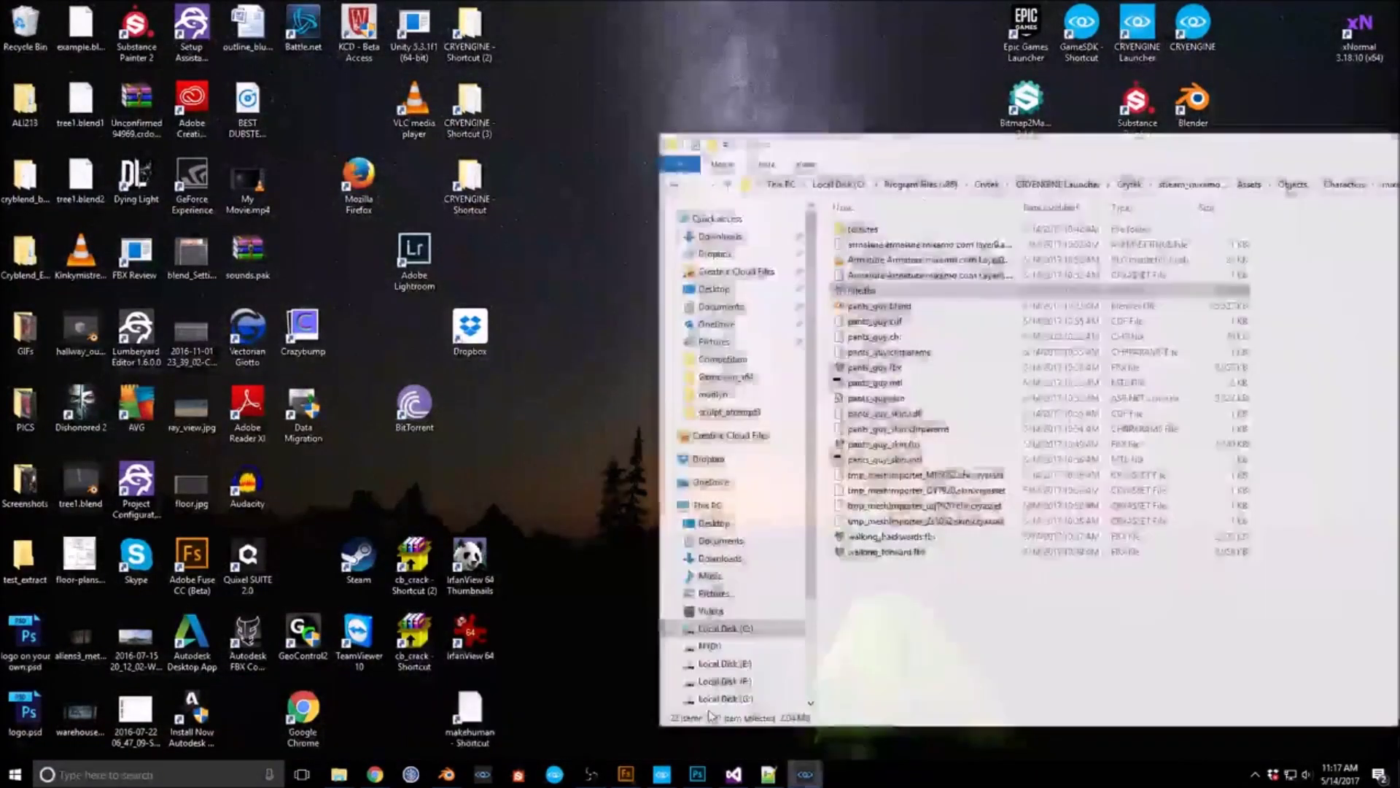
{"action": "left_click_drag", "start_coordinate": [1244, 182], "coordinate": [860, 178]}
{"action": "left_click", "coordinate": [600, 309]}
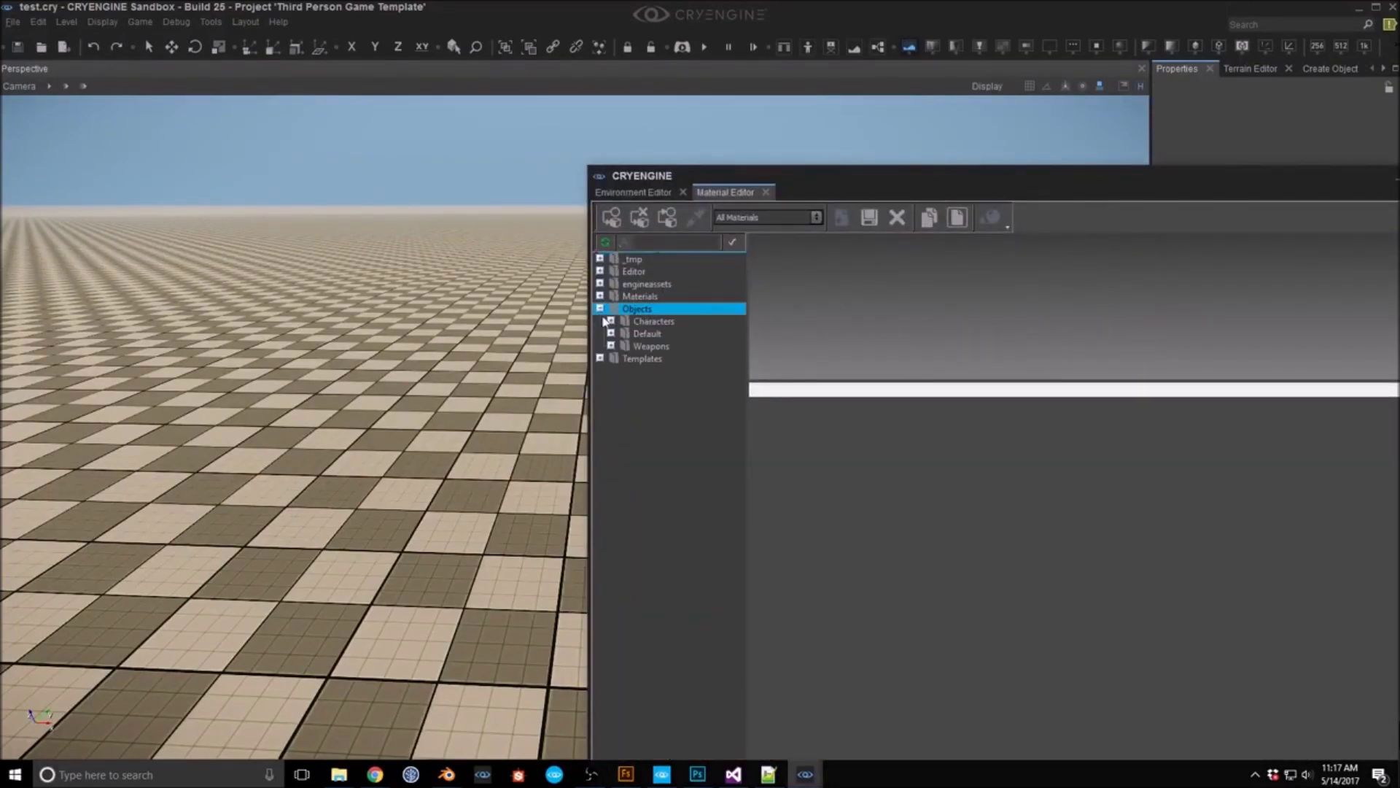
{"action": "left_click", "coordinate": [611, 322]}
{"action": "left_click", "coordinate": [617, 334]}
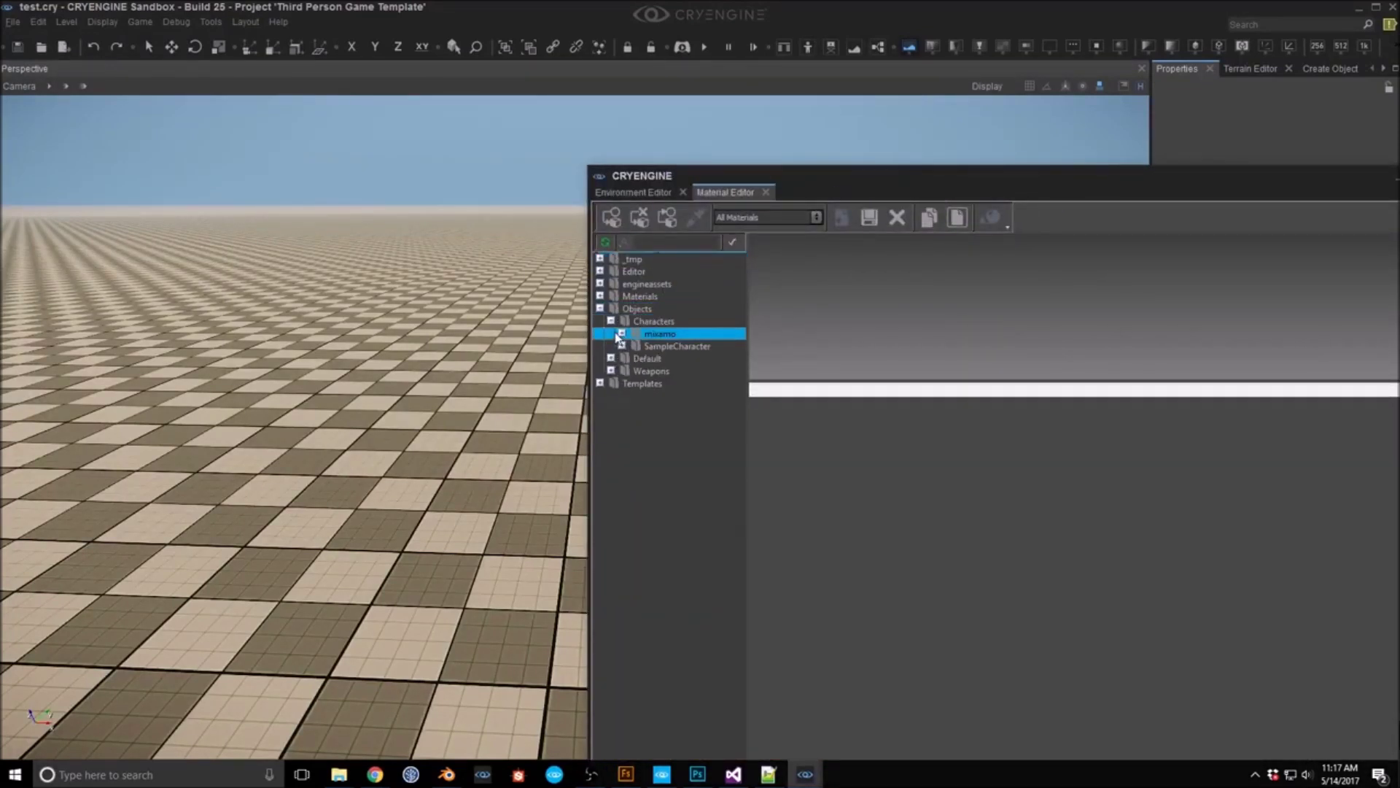
{"action": "left_click", "coordinate": [622, 334]}
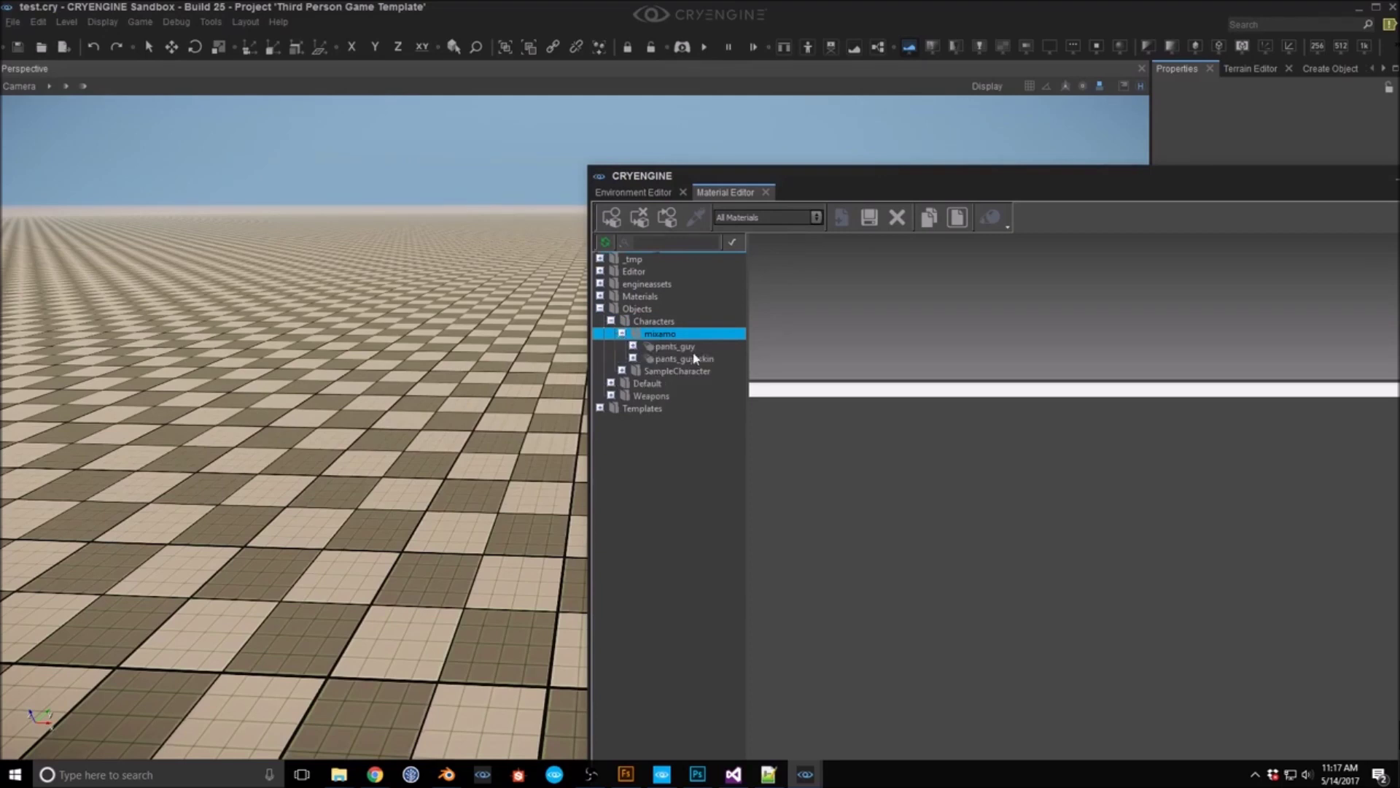
{"action": "left_click", "coordinate": [672, 346]}
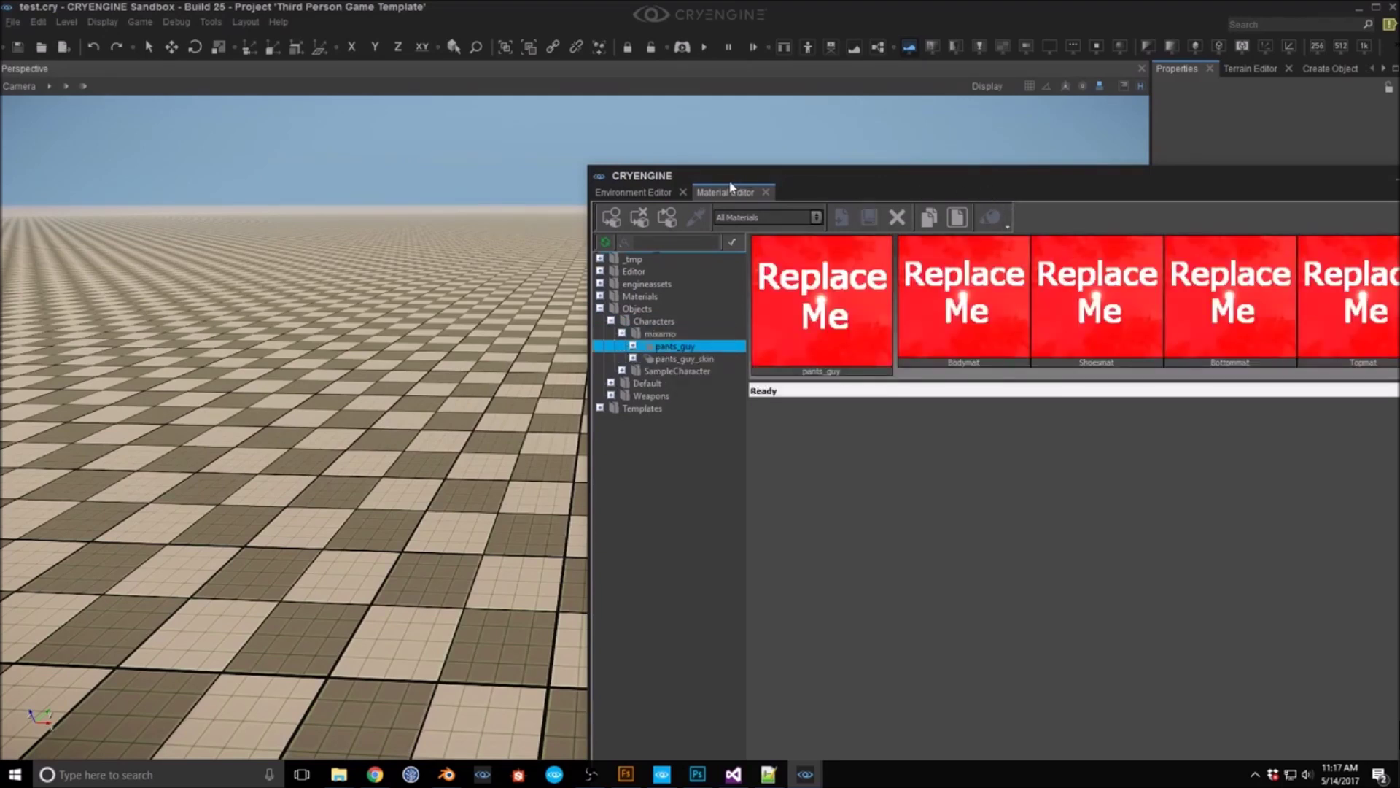
{"action": "left_click_drag", "start_coordinate": [958, 187], "coordinate": [710, 171]}
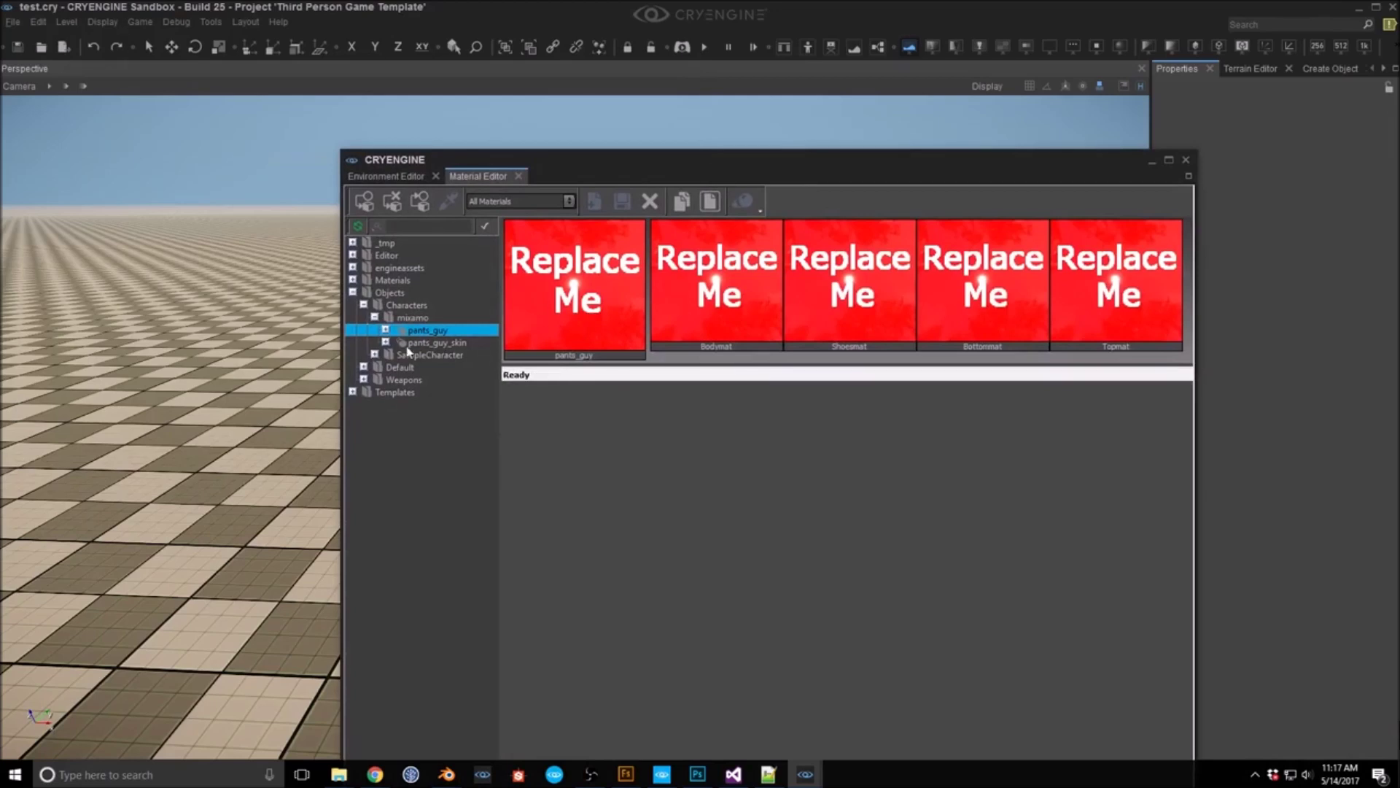
Step: Expand the pants_guy_skin material and copy its Bottommat sub-material
{"action": "left_click", "coordinate": [429, 343]}
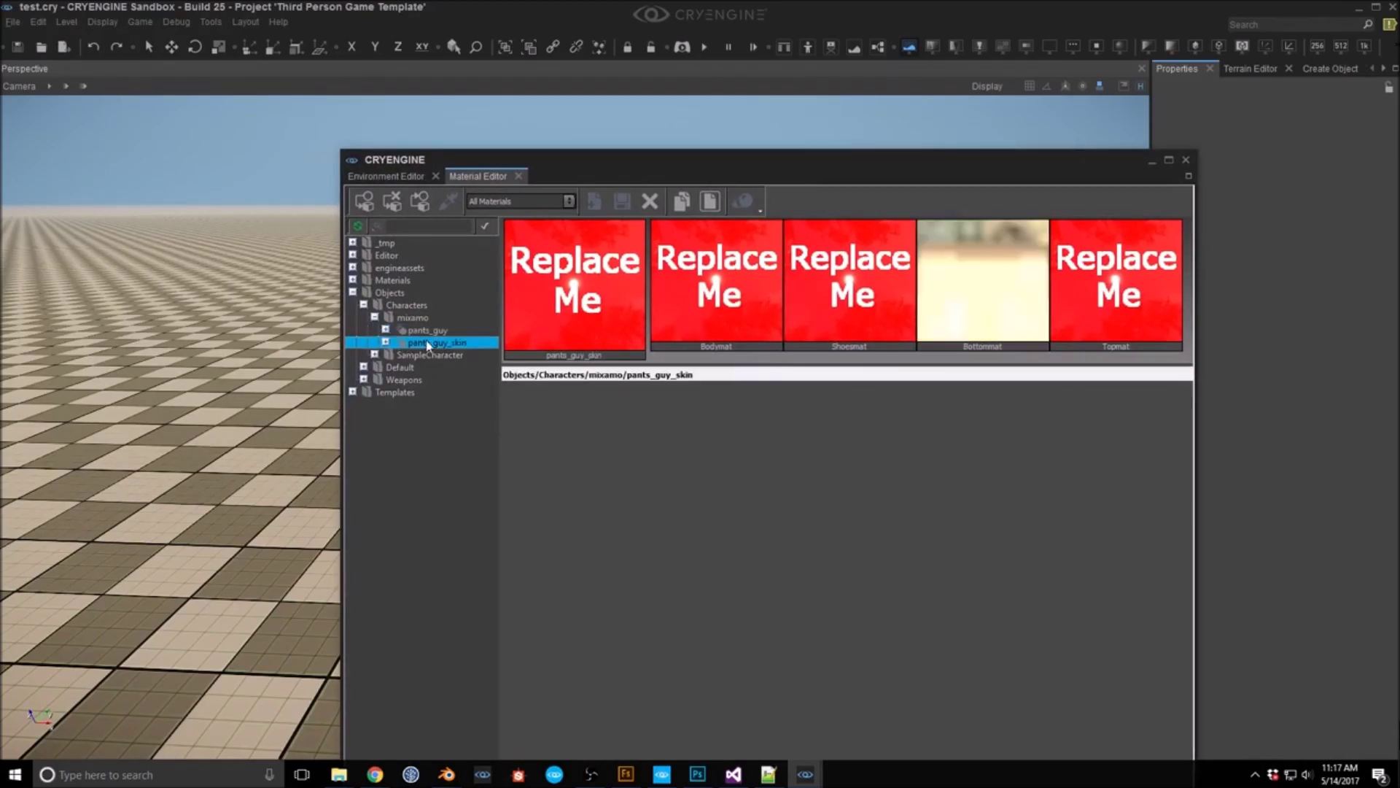
{"action": "left_click", "coordinate": [385, 342]}
{"action": "left_click", "coordinate": [451, 380]}
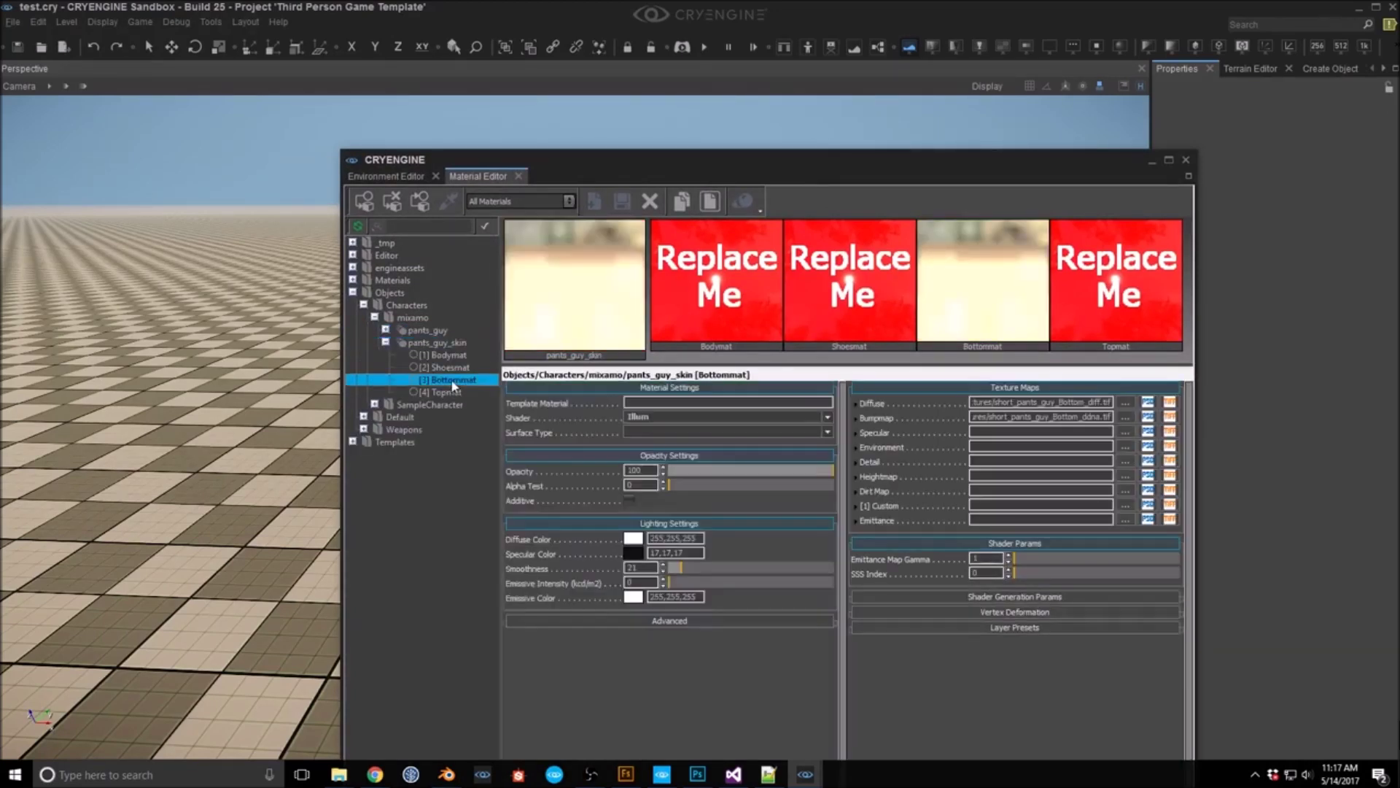
{"action": "right_click", "coordinate": [454, 381]}
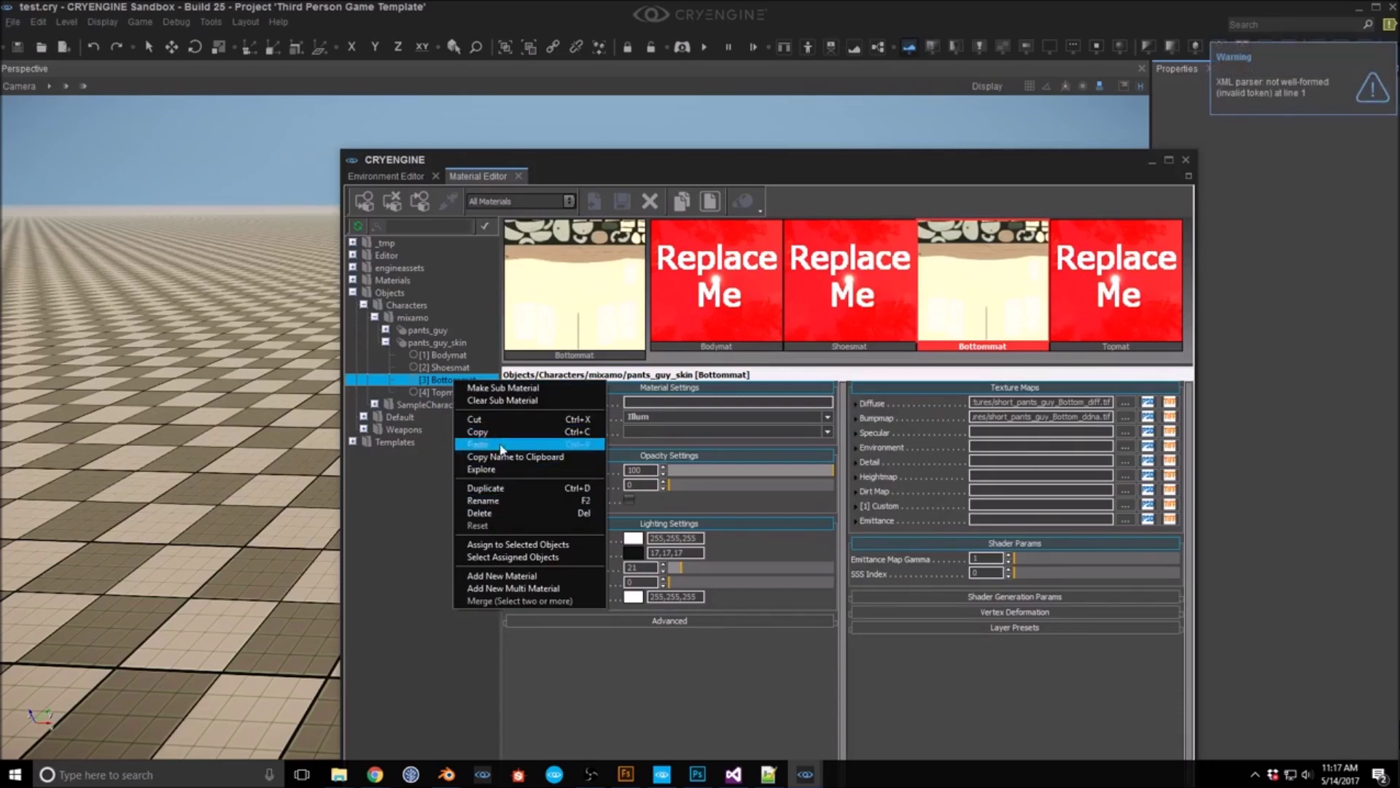
{"action": "left_click", "coordinate": [502, 432]}
Step: Paste the copied material onto the Bottommat sub-material of pants_guy, cancel the file save, and select the parent pants_guy material
{"action": "double_click", "coordinate": [394, 330]}
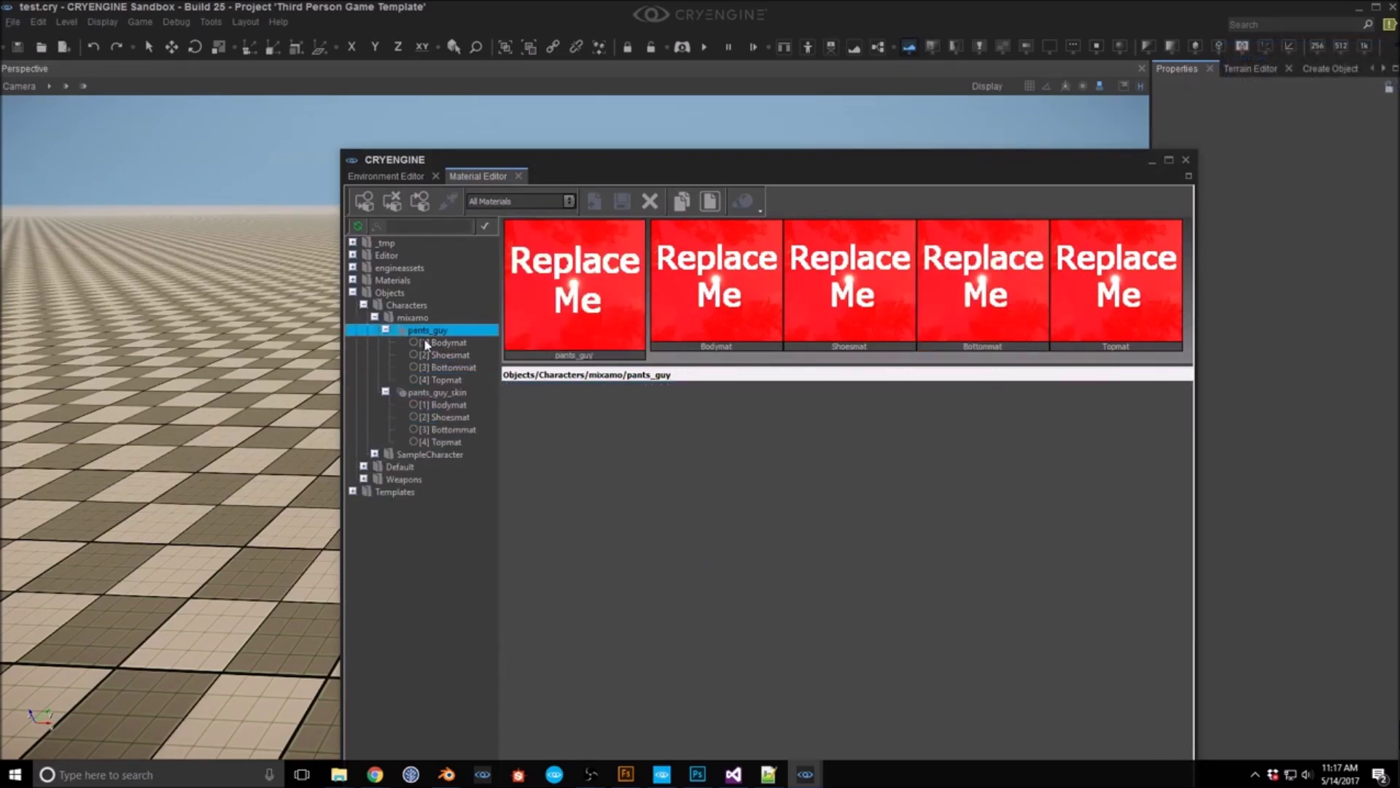
{"action": "left_click", "coordinate": [454, 367]}
{"action": "right_click", "coordinate": [454, 367]}
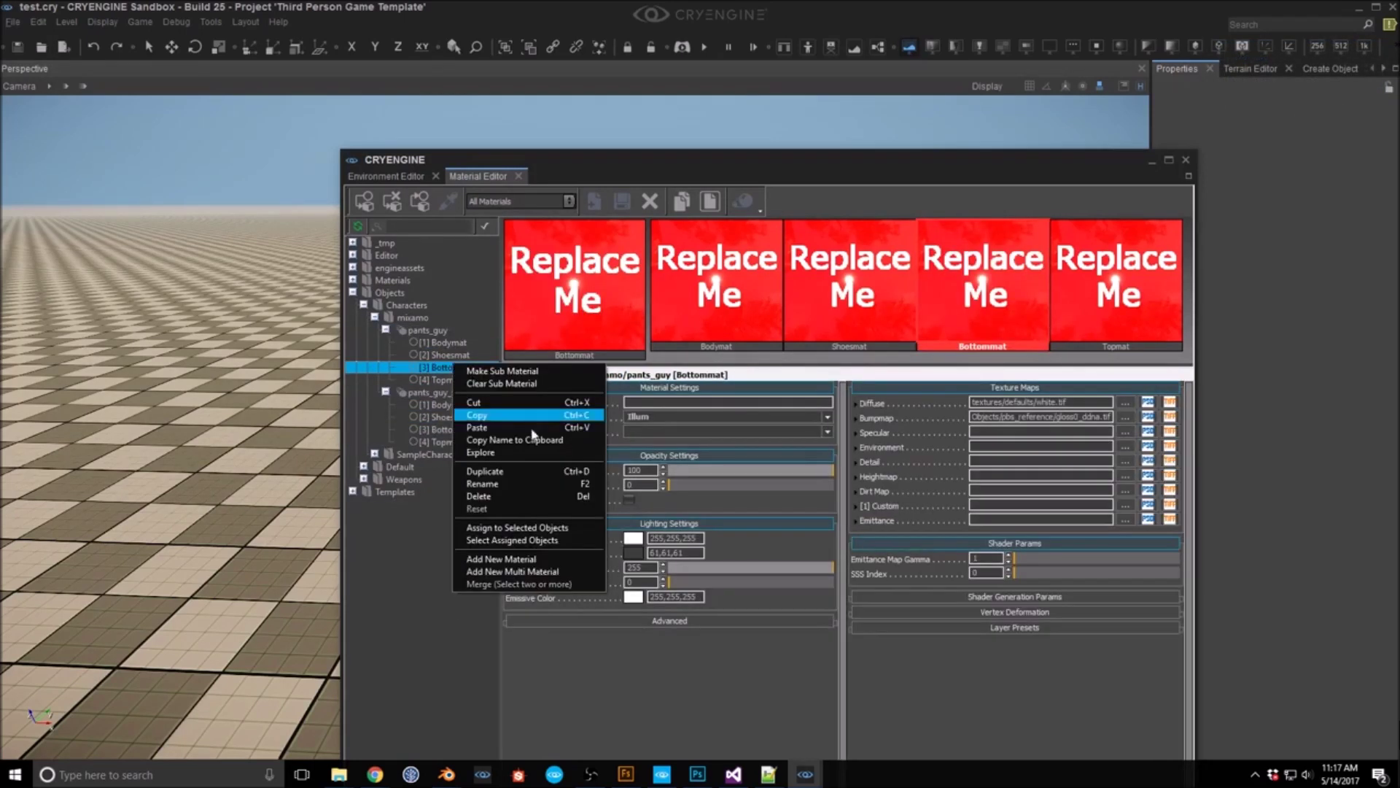
{"action": "left_click", "coordinate": [478, 427]}
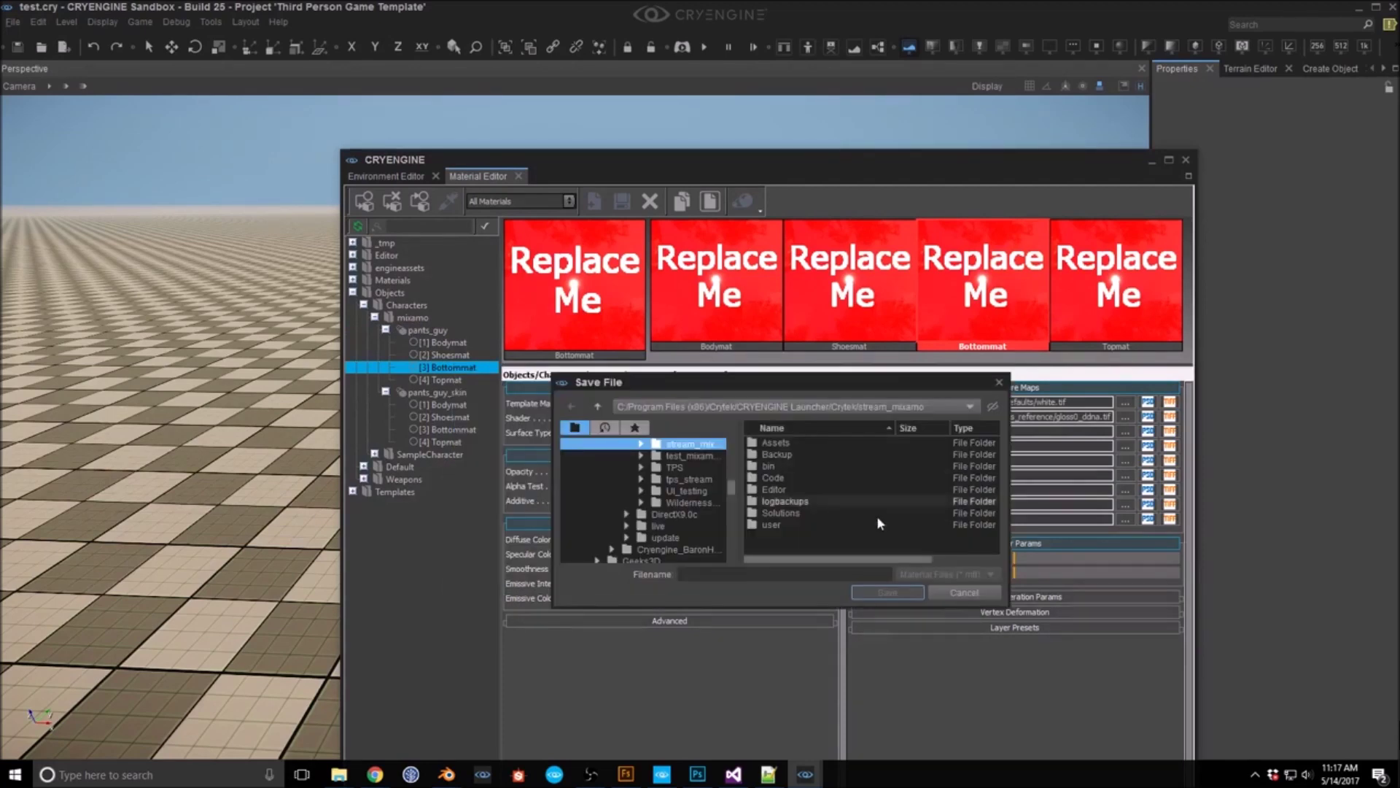
{"action": "left_click", "coordinate": [961, 593]}
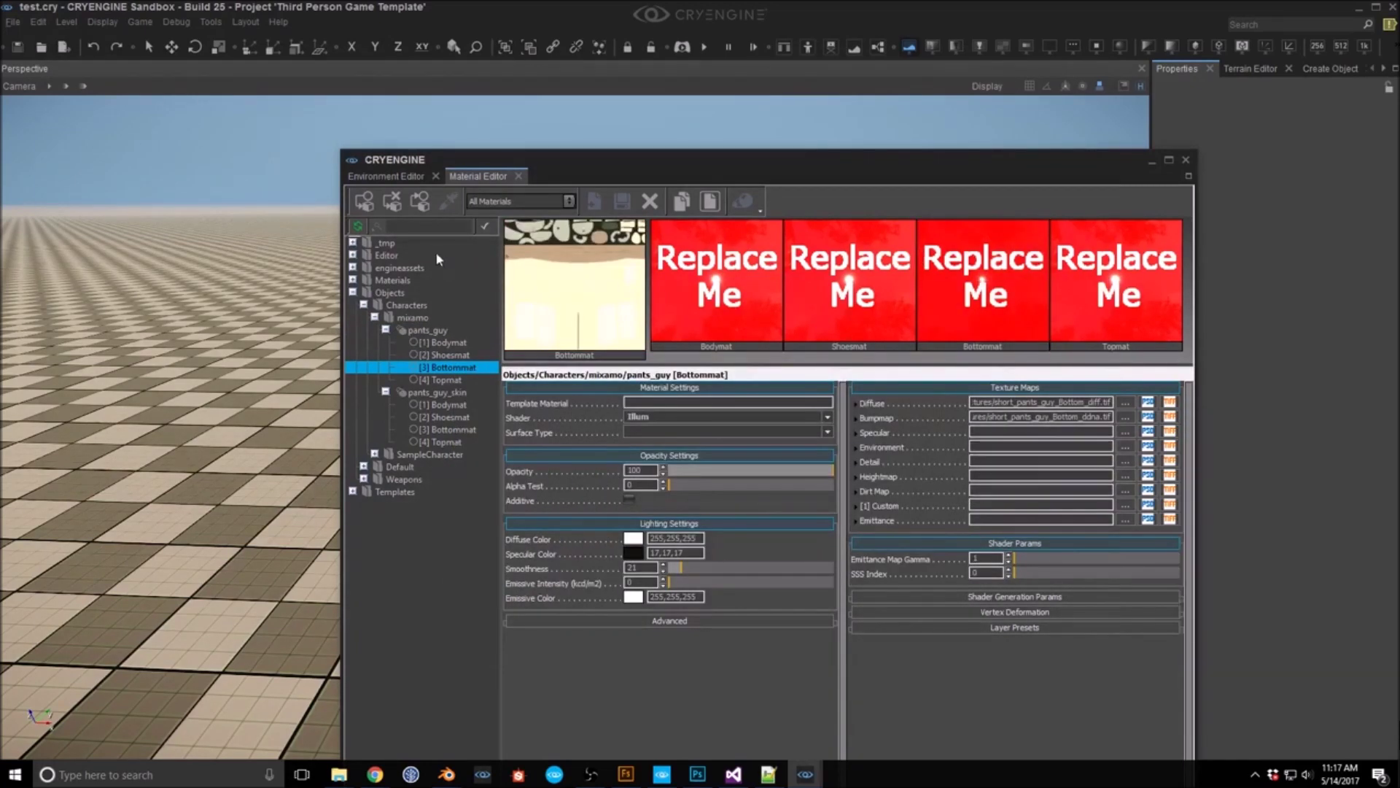
{"action": "left_click", "coordinate": [430, 329]}
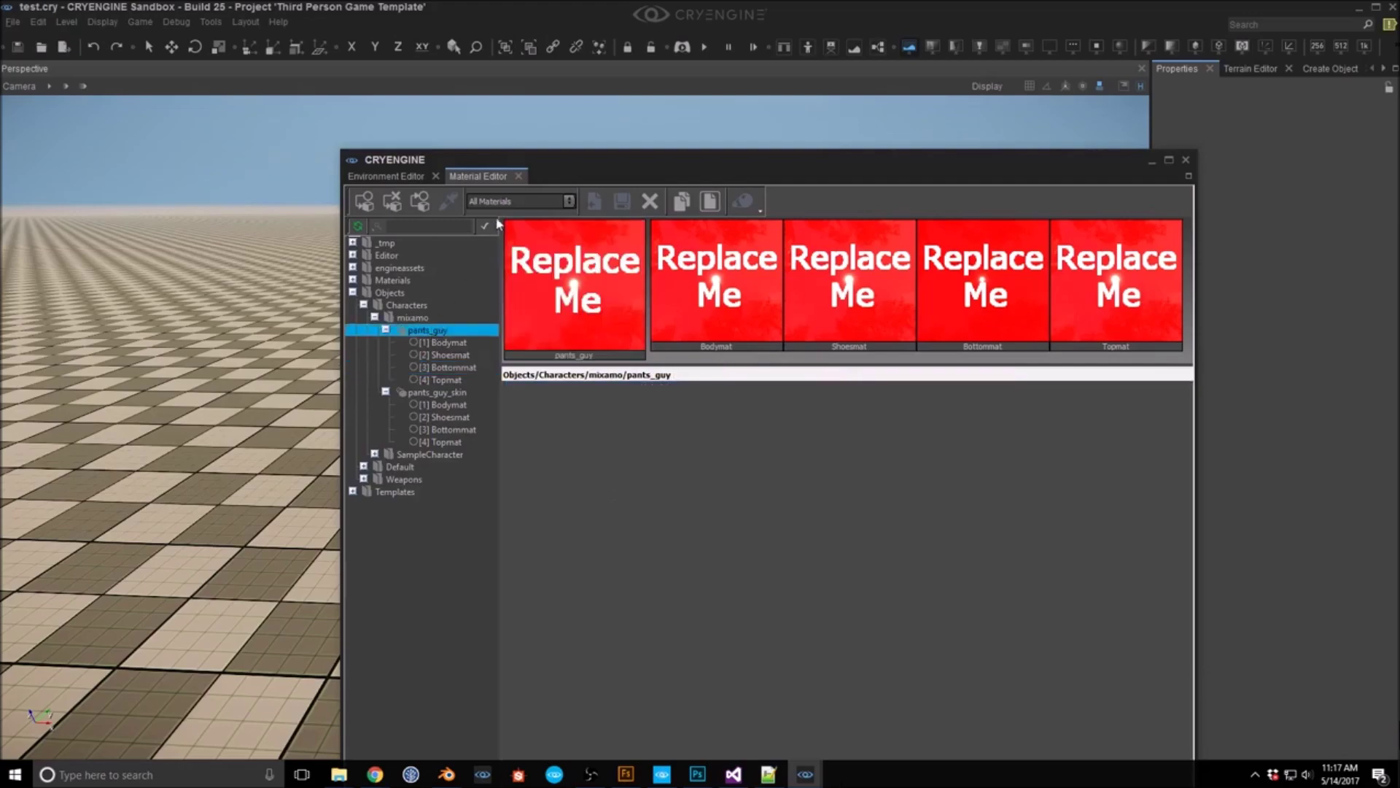
Step: Save the pants_guy material, and check the character in game mode by walking it forward before exiting the game
{"action": "left_click", "coordinate": [622, 200]}
{"action": "right_click_drag", "start_coordinate": [305, 382], "coordinate": [255, 409]}
{"action": "key", "text": "ctrl+g"}
{"action": "key", "text": "w"}
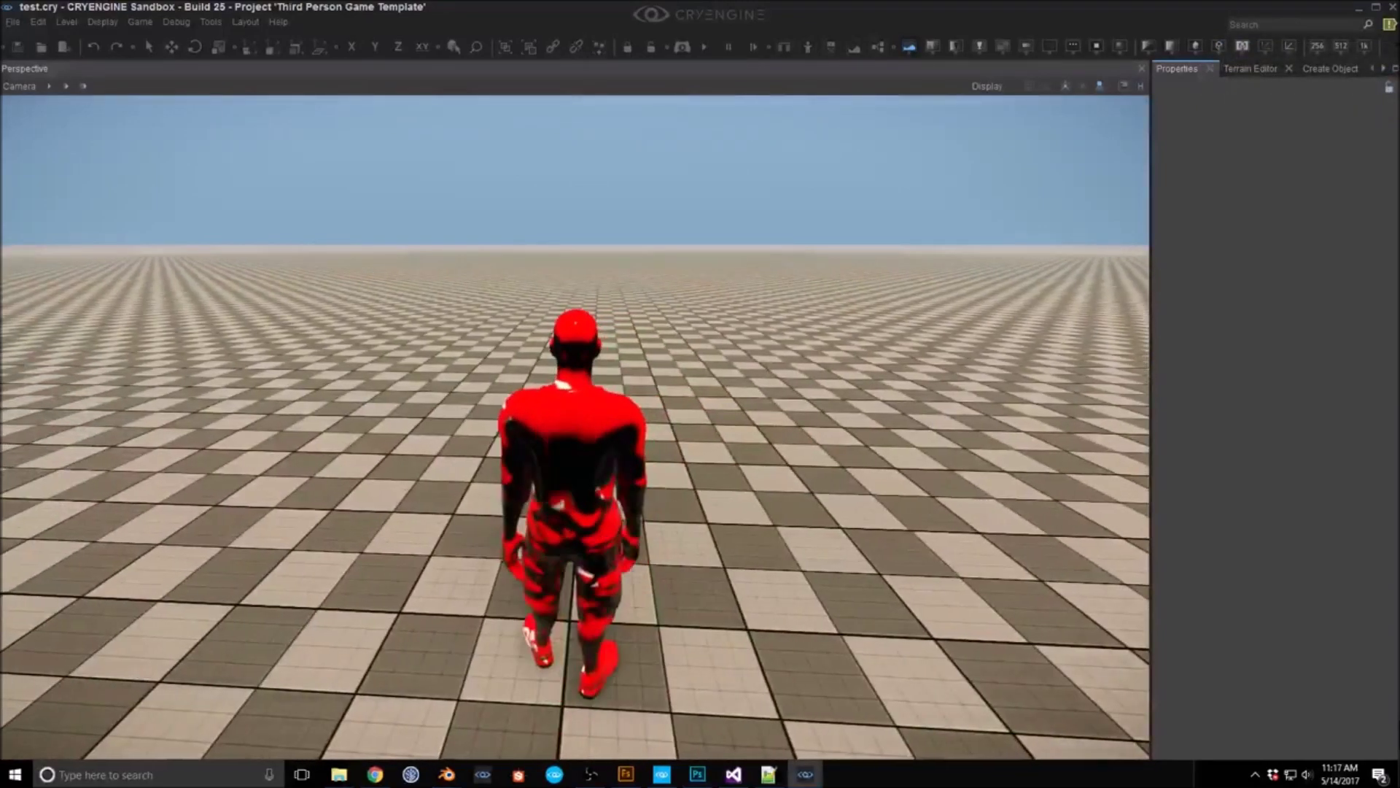
{"action": "key", "text": "w"}
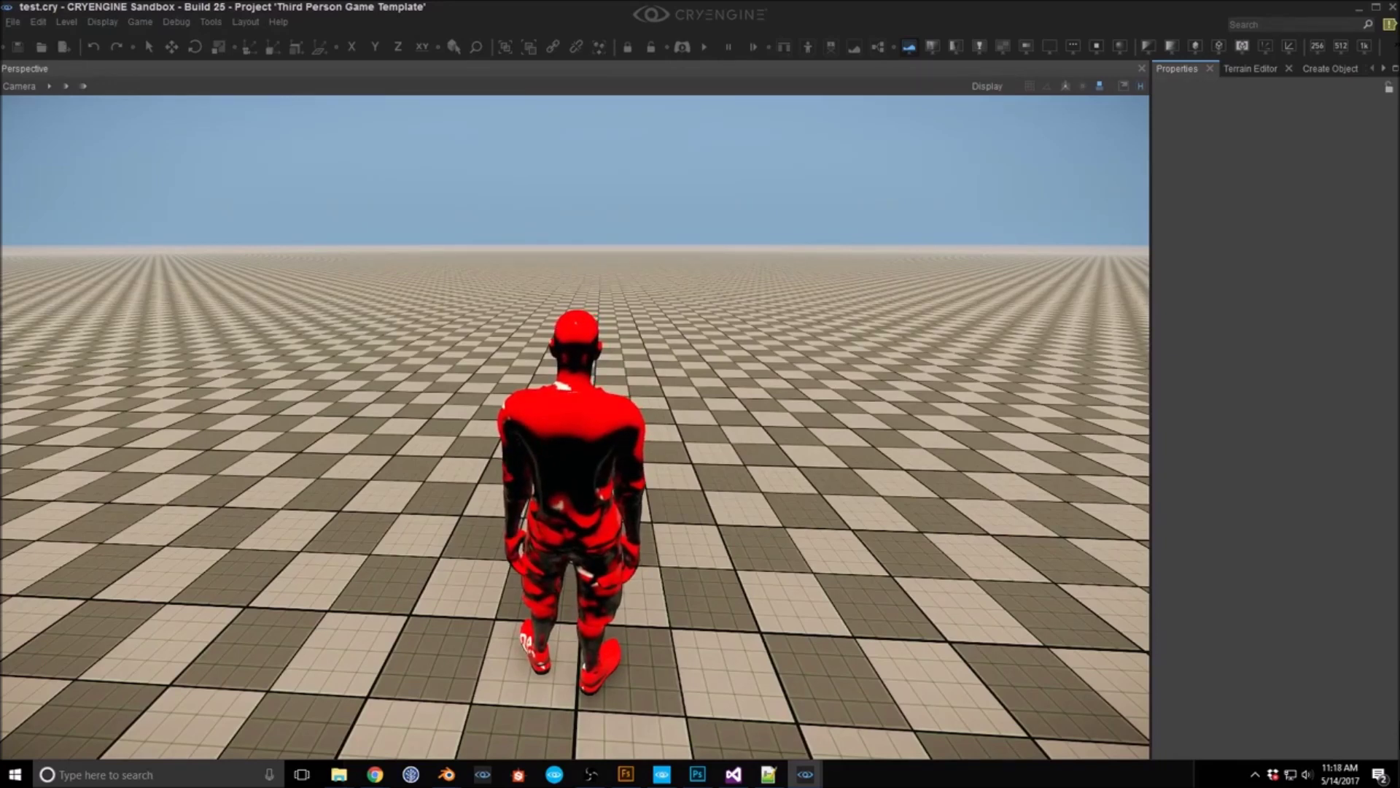
{"action": "key", "text": "Escape"}
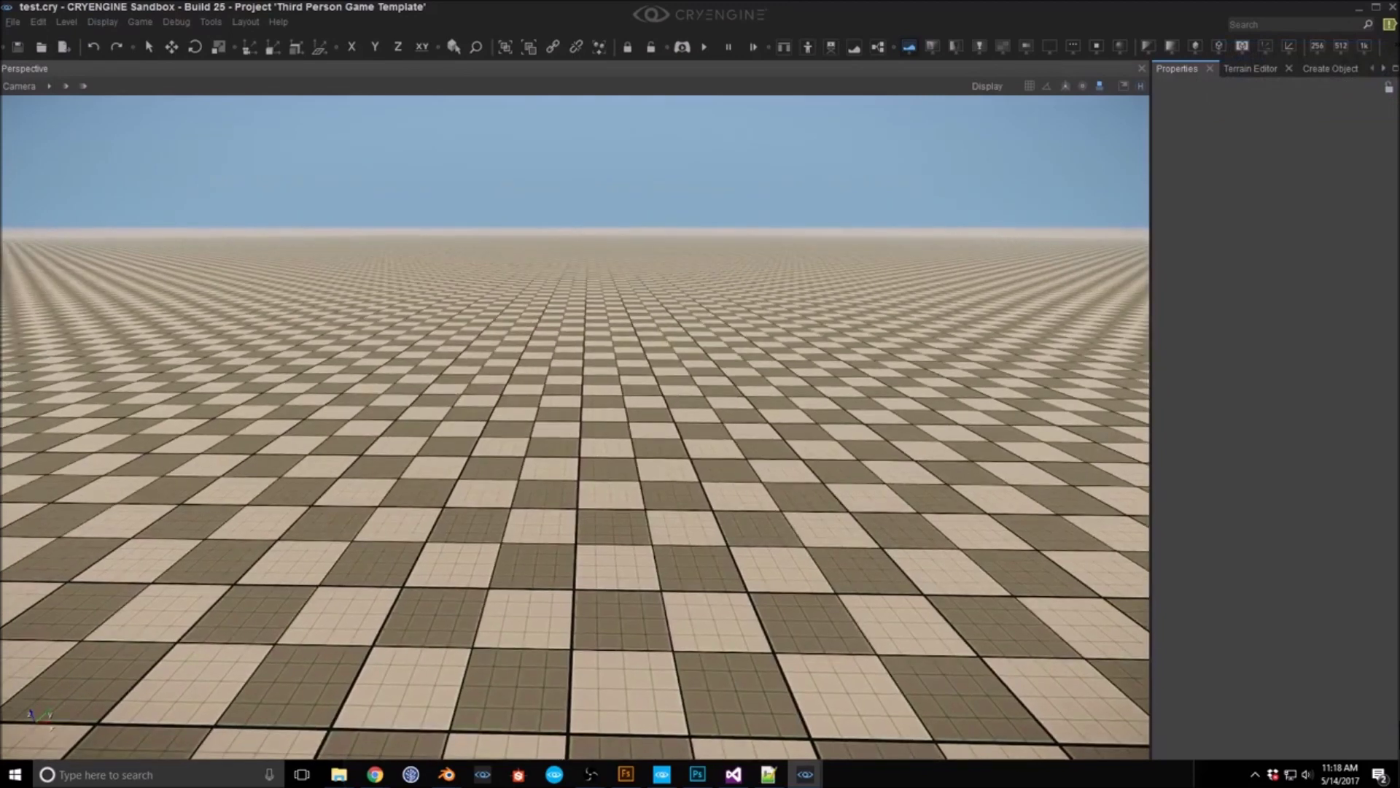
{"action": "right_click_drag", "start_coordinate": [552, 491], "coordinate": [572, 483]}
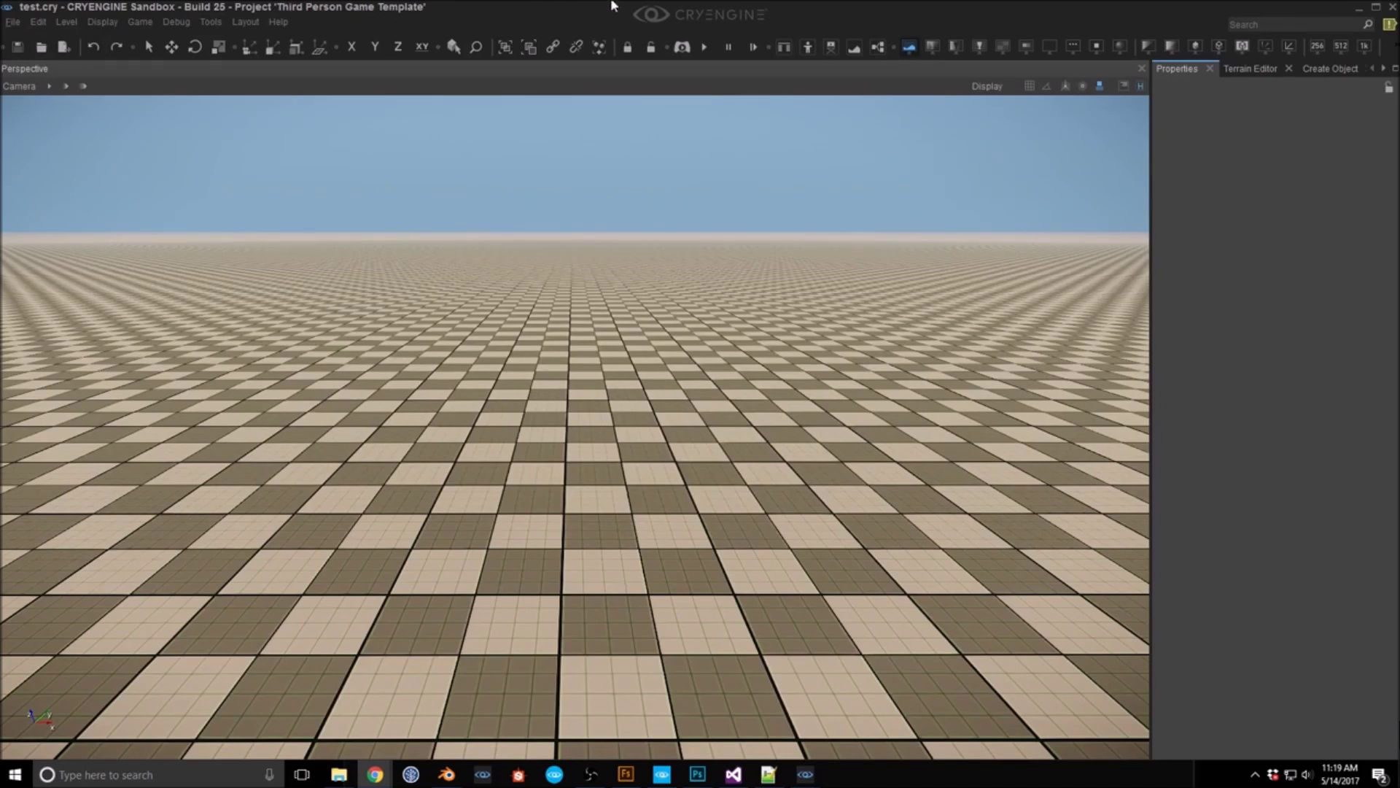
{"action": "left_click", "coordinate": [633, 5]}
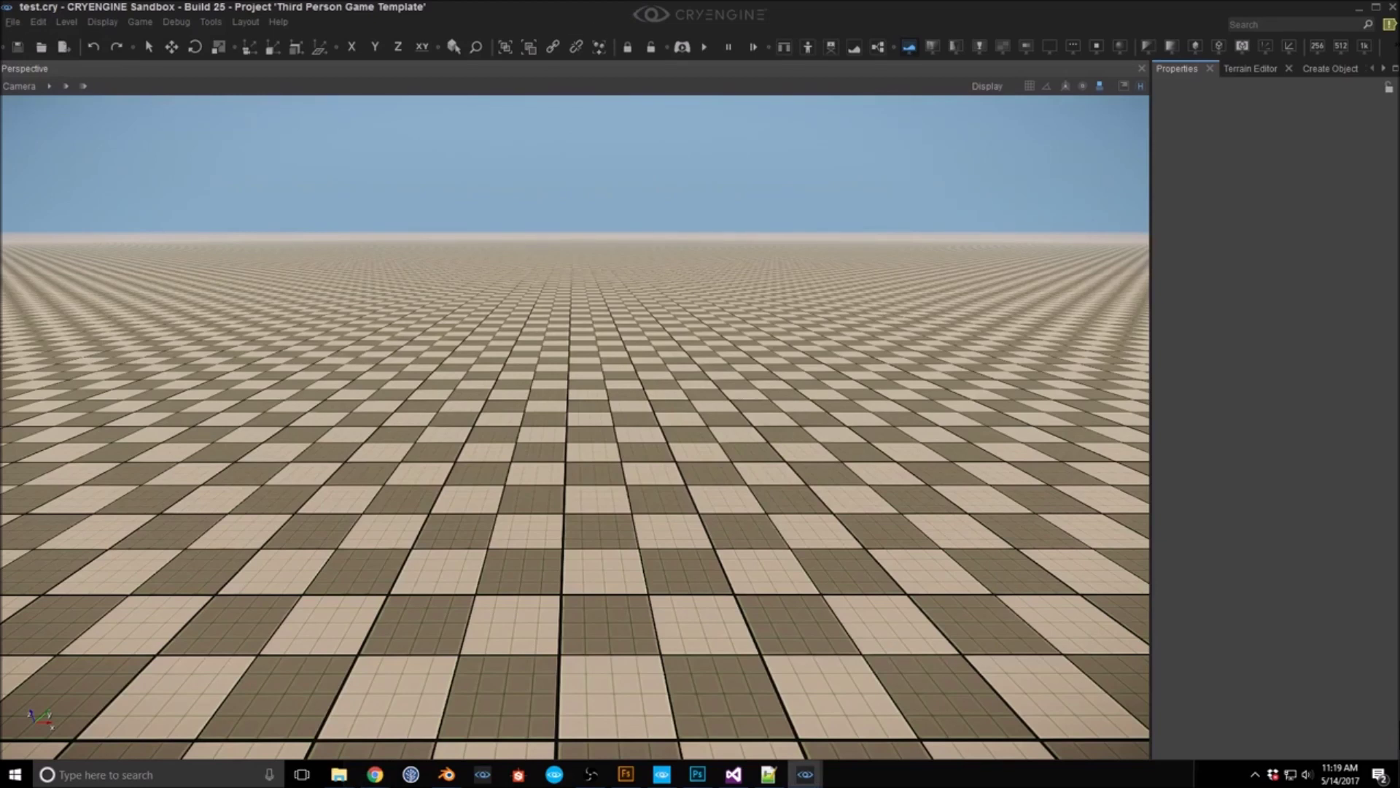
{"action": "key", "text": "alt+Tab"}
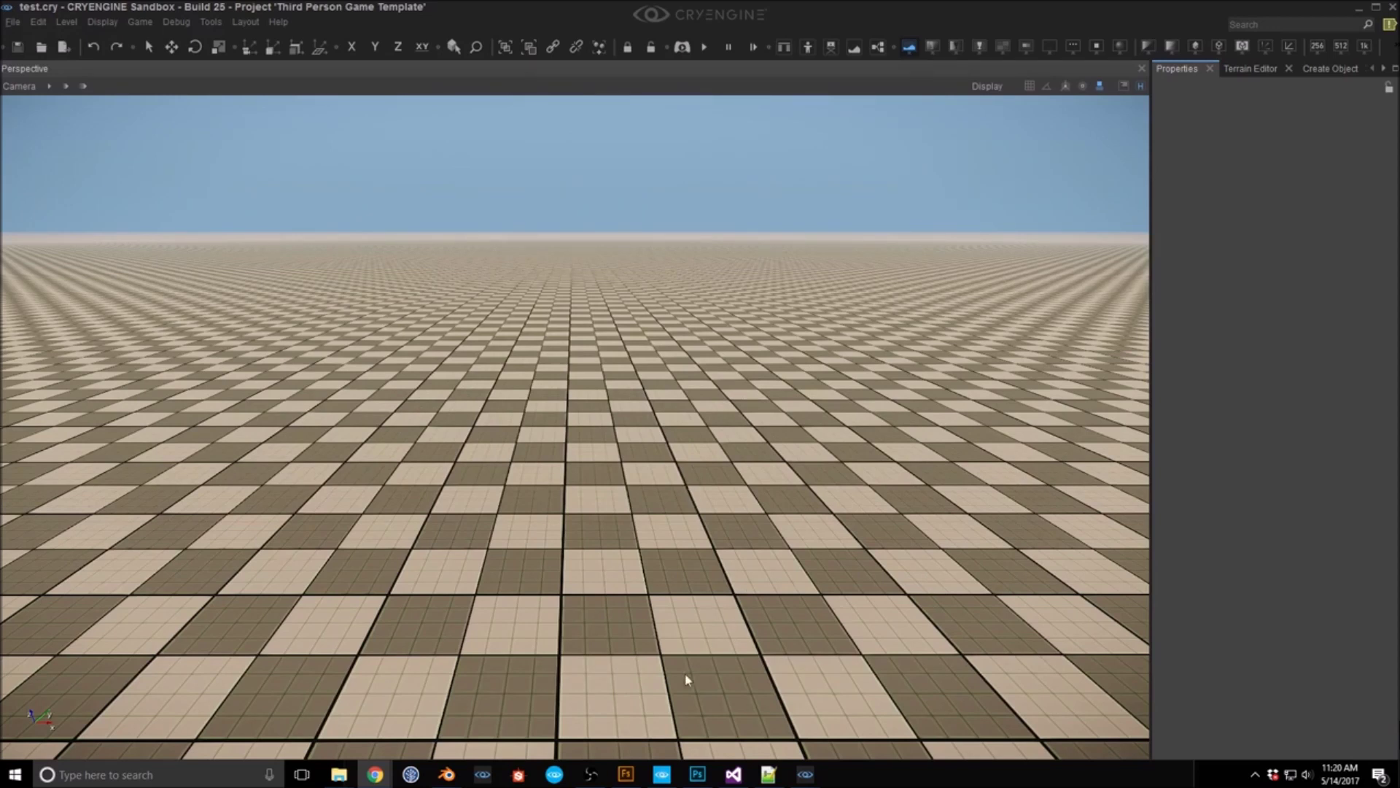
{"action": "mouse_move", "coordinate": [590, 777]}
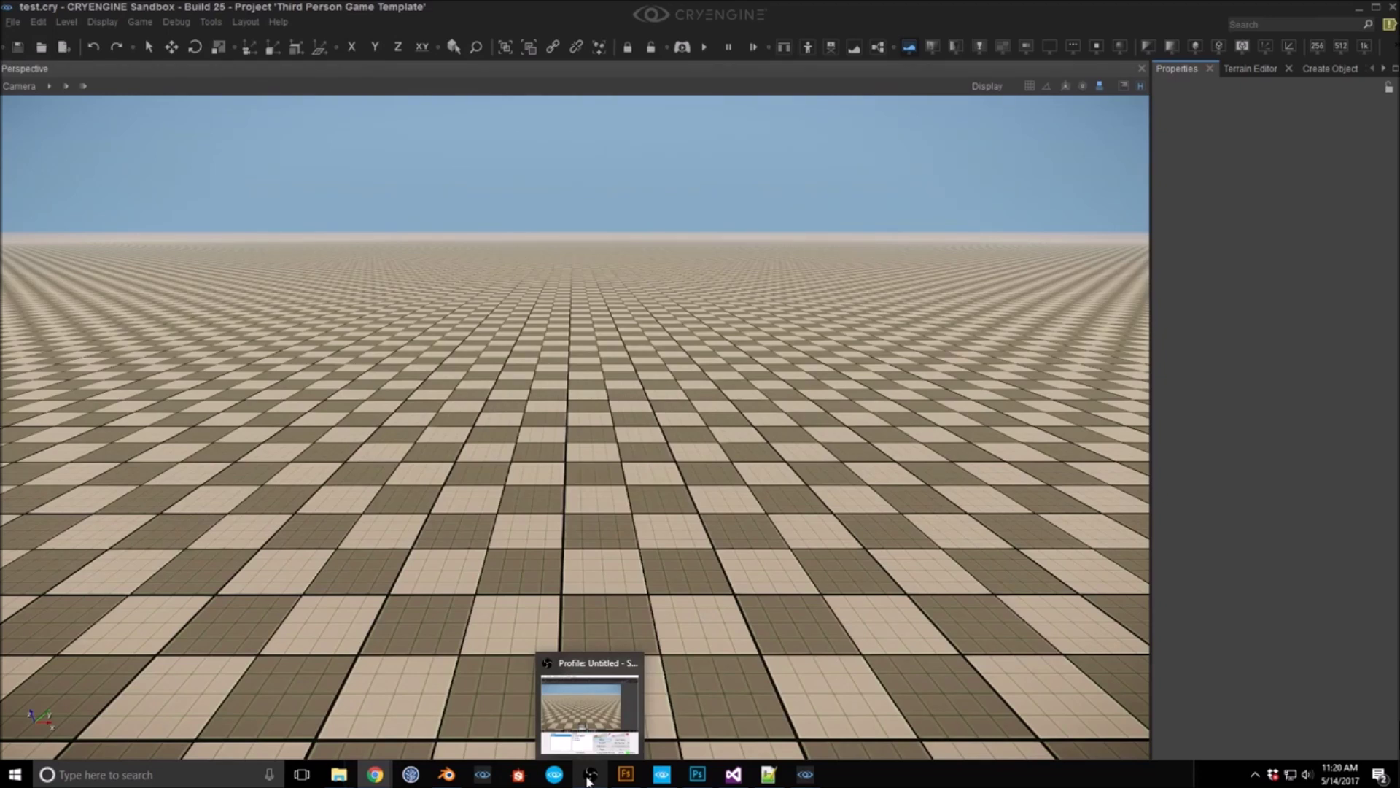
{"action": "left_click", "coordinate": [589, 780]}
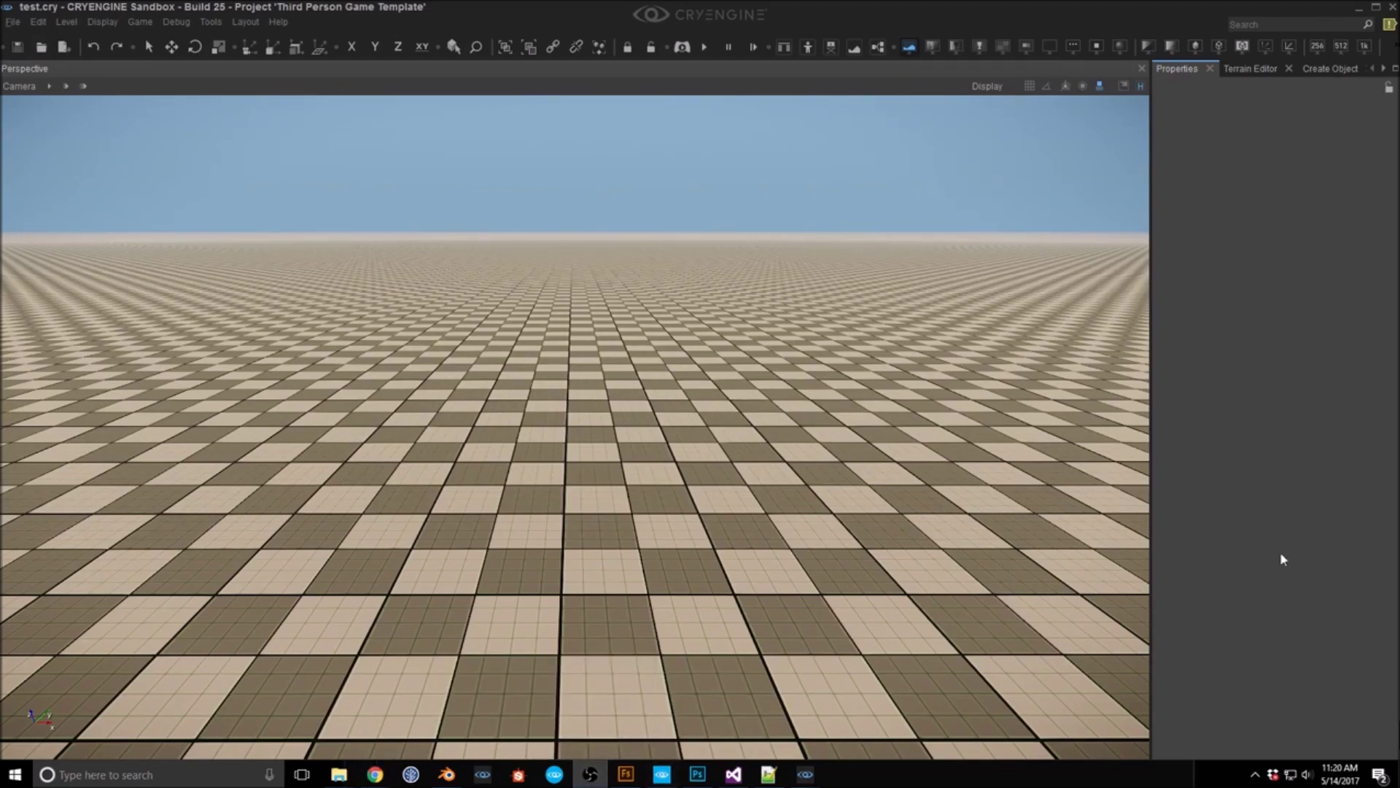